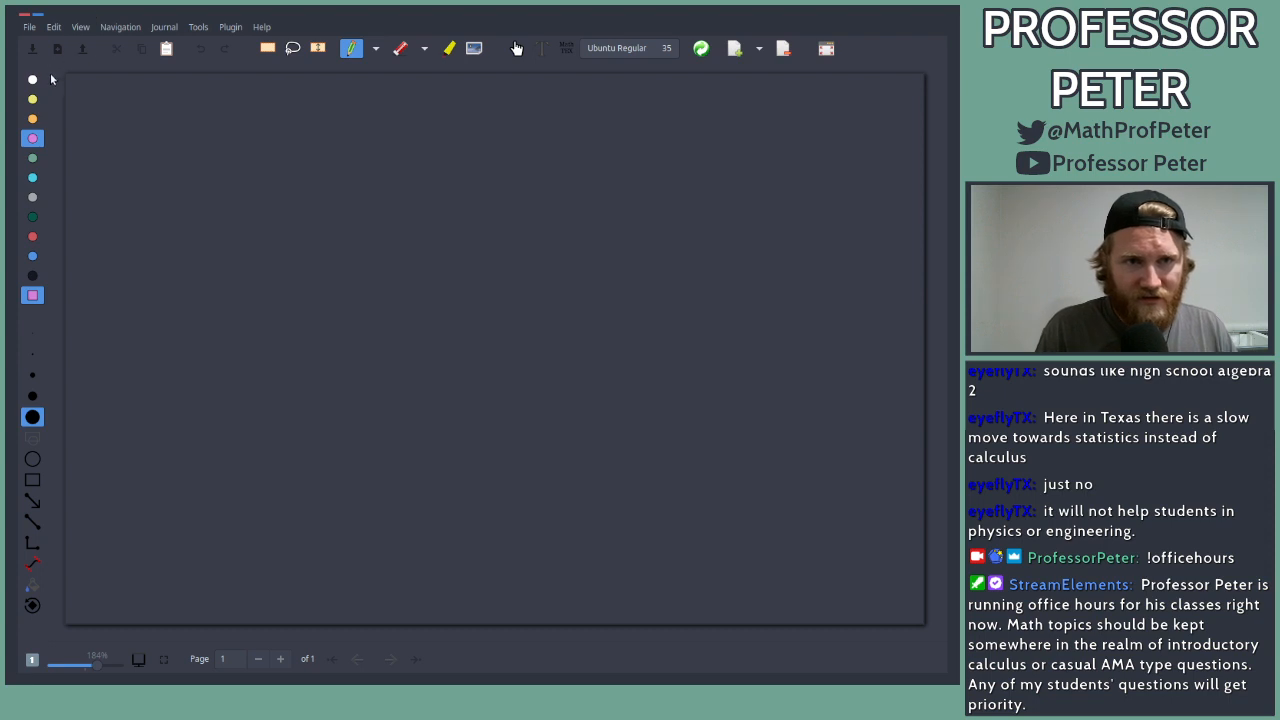
Step: Draw a large white square in the middle of the page with the thickest pen and straight lines
{"action": "left_click", "coordinate": [32, 79]}
{"action": "left_click", "coordinate": [33, 523]}
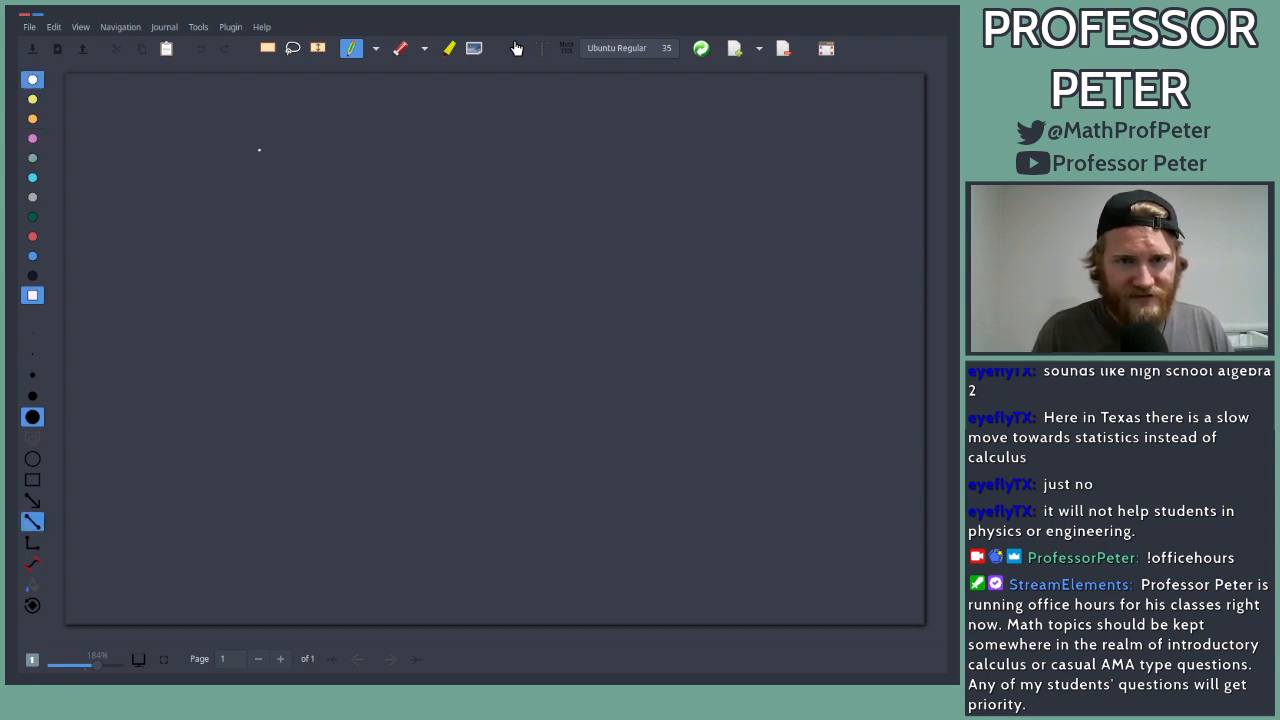
{"action": "mouse_move", "coordinate": [264, 142]}
{"action": "left_mouse_down"}
{"action": "mouse_move", "coordinate": [274, 548]}
{"action": "mouse_move", "coordinate": [724, 548]}
{"action": "left_mouse_up"}
{"action": "mouse_move", "coordinate": [724, 548]}
{"action": "left_mouse_down"}
{"action": "mouse_move", "coordinate": [714, 137]}
{"action": "mouse_move", "coordinate": [264, 142]}
{"action": "left_mouse_up"}
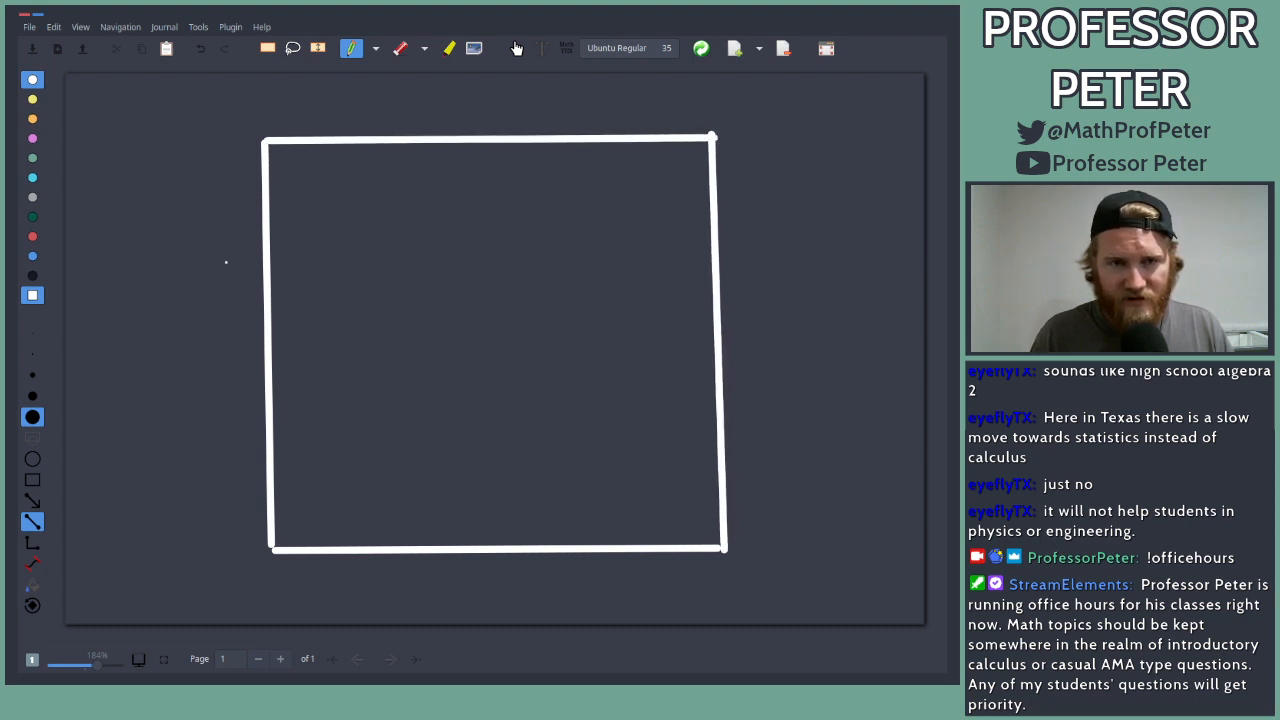
Step: Halve the square with a fine straight grey vertical line and shade its left half with a freehand grey zigzag
{"action": "left_click", "coordinate": [32, 138]}
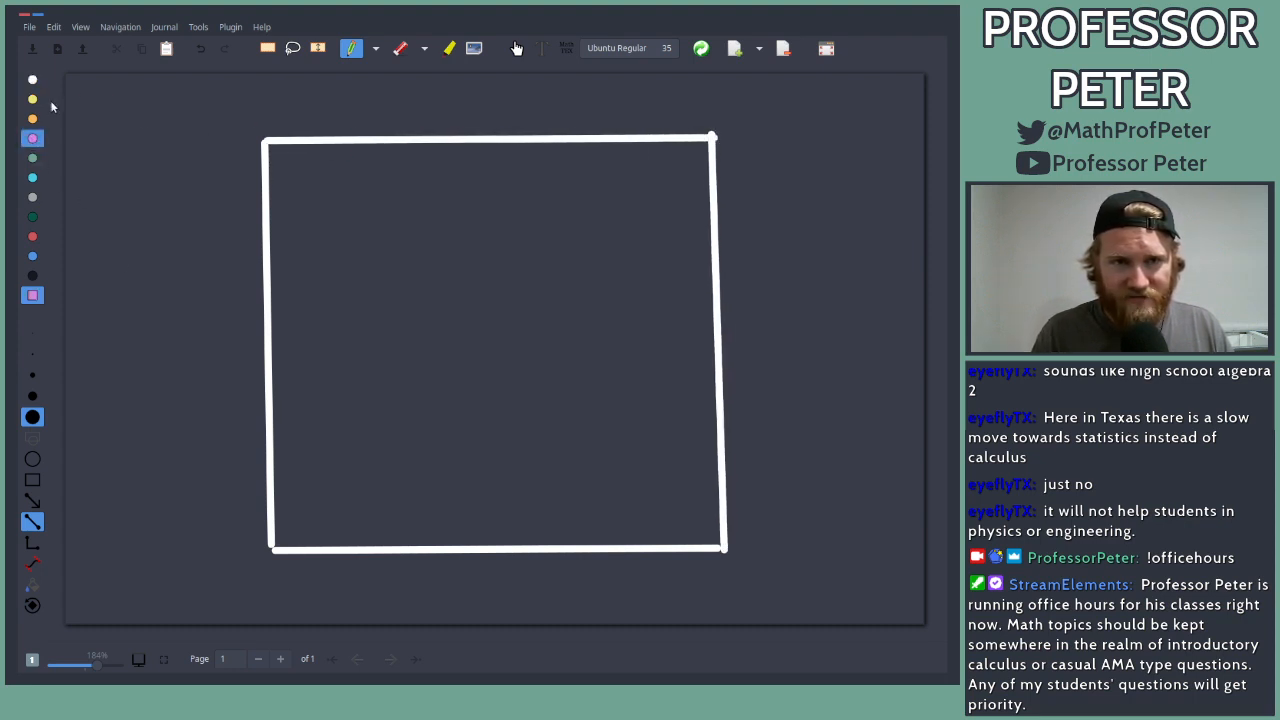
{"action": "left_click", "coordinate": [32, 197]}
{"action": "left_click", "coordinate": [32, 375]}
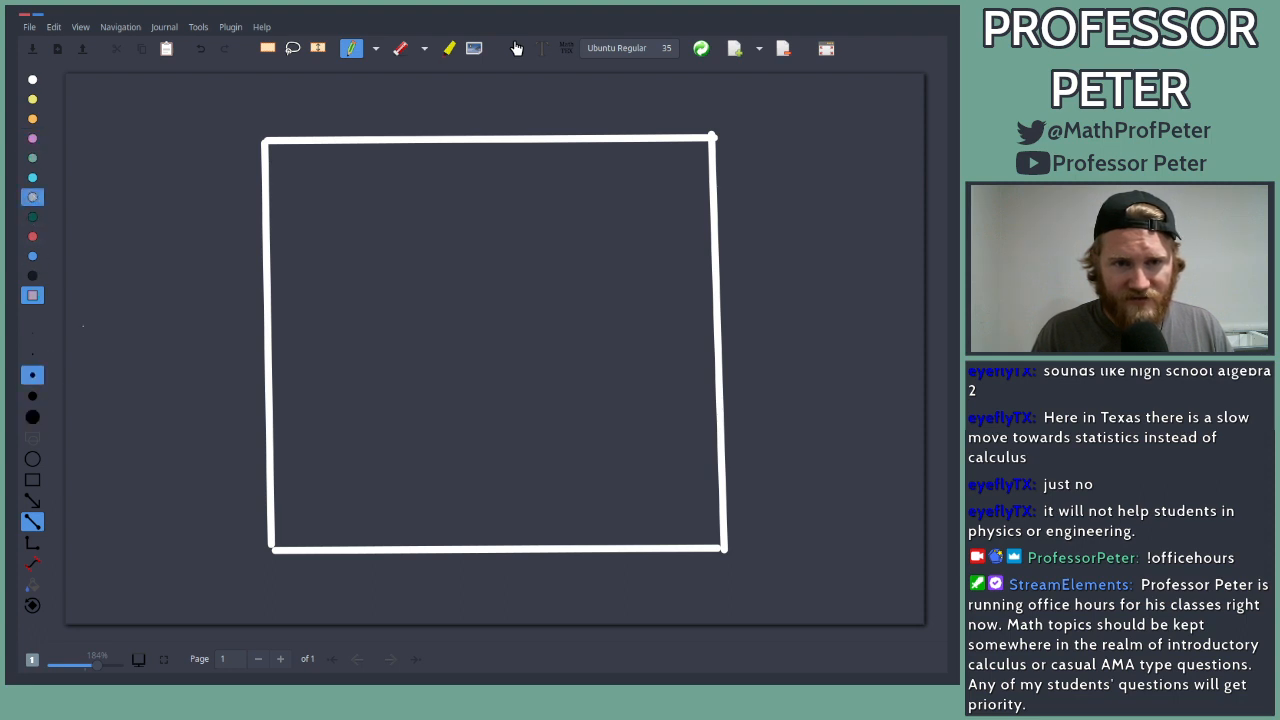
{"action": "left_click_drag", "start_coordinate": [488, 143], "coordinate": [504, 538]}
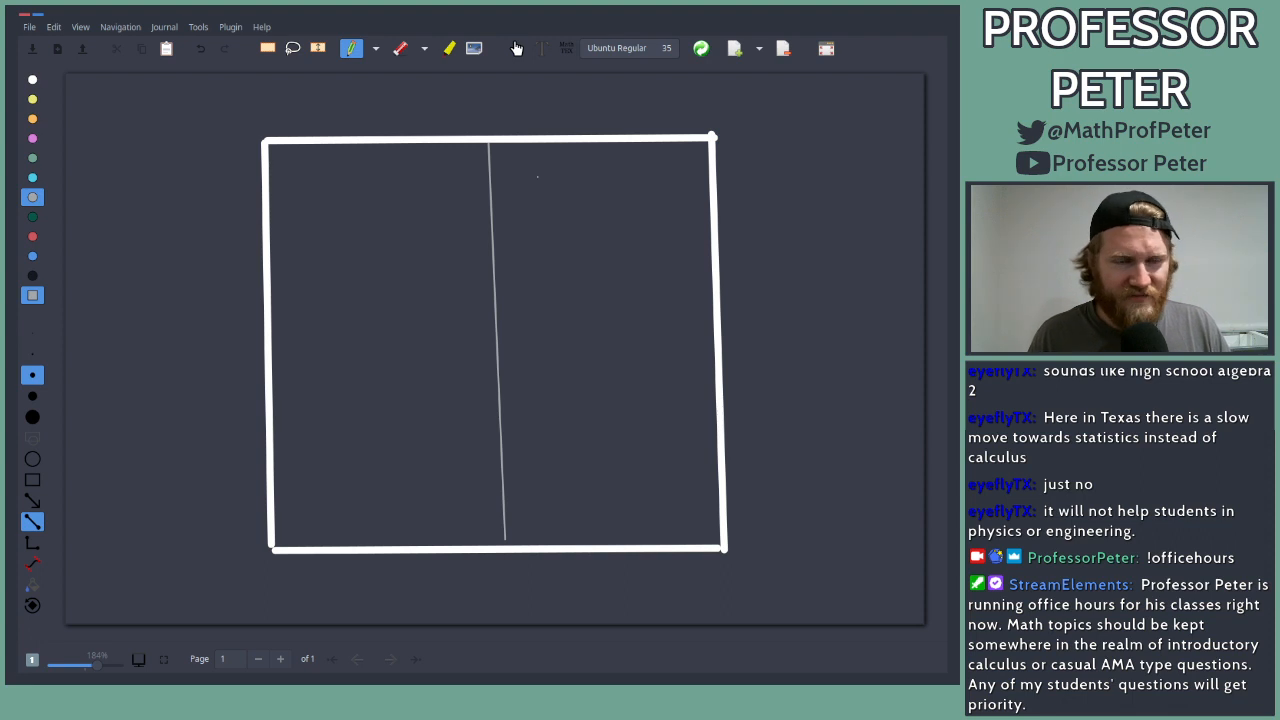
{"action": "key", "text": "ctrl+z"}
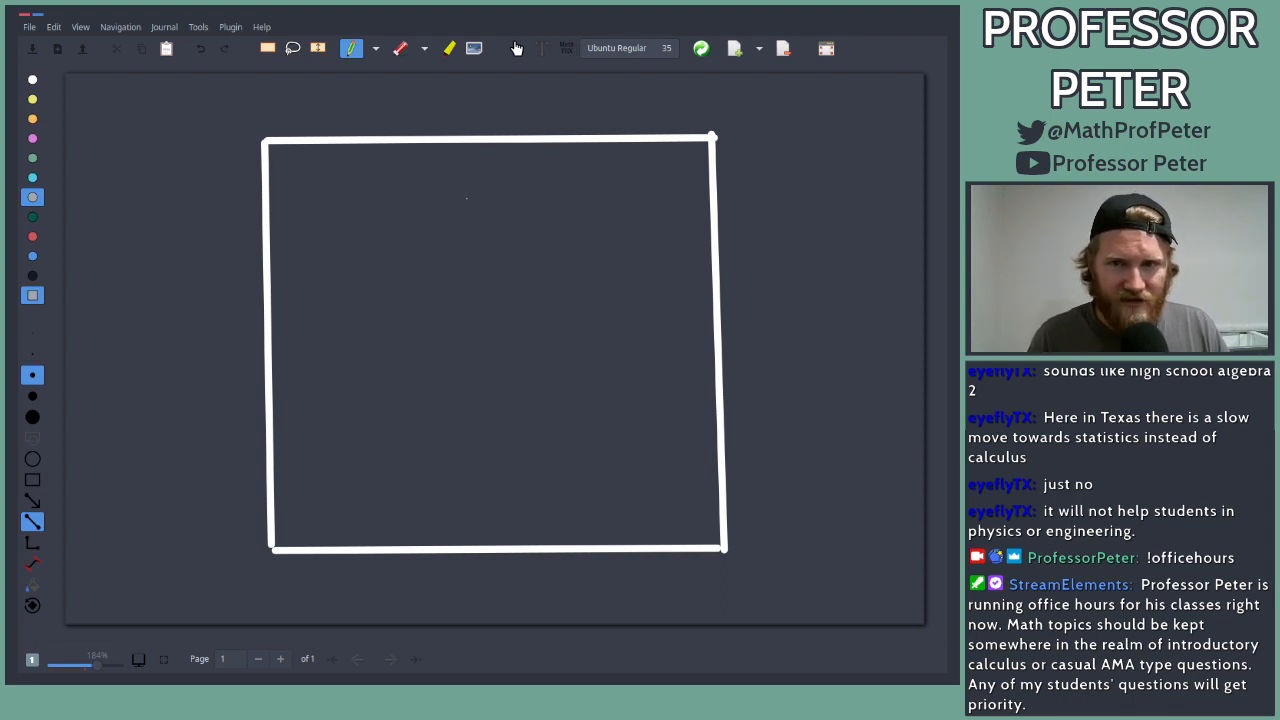
{"action": "left_click_drag", "start_coordinate": [487, 147], "coordinate": [504, 543]}
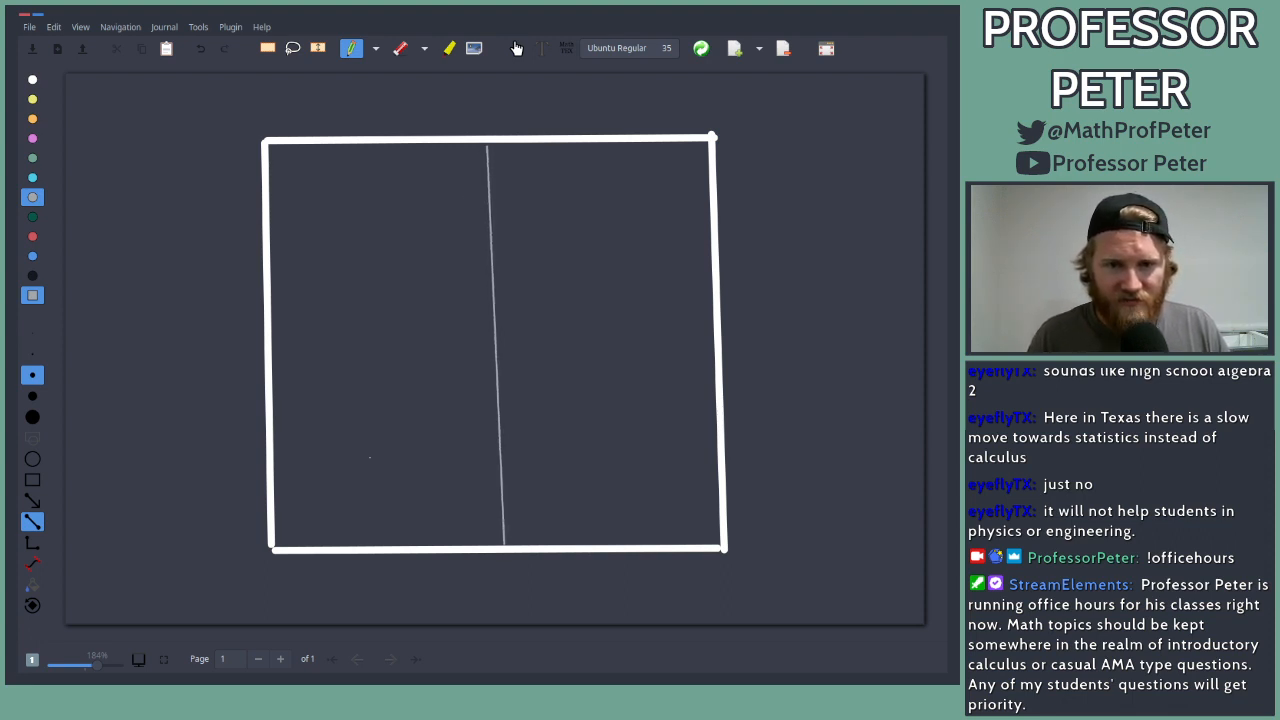
{"action": "mouse_move", "coordinate": [268, 172]}
{"action": "left_mouse_down"}
{"action": "mouse_move", "coordinate": [281, 148]}
{"action": "mouse_move", "coordinate": [356, 190]}
{"action": "mouse_move", "coordinate": [385, 330]}
{"action": "mouse_move", "coordinate": [395, 492]}
{"action": "mouse_move", "coordinate": [454, 532]}
{"action": "left_mouse_up"}
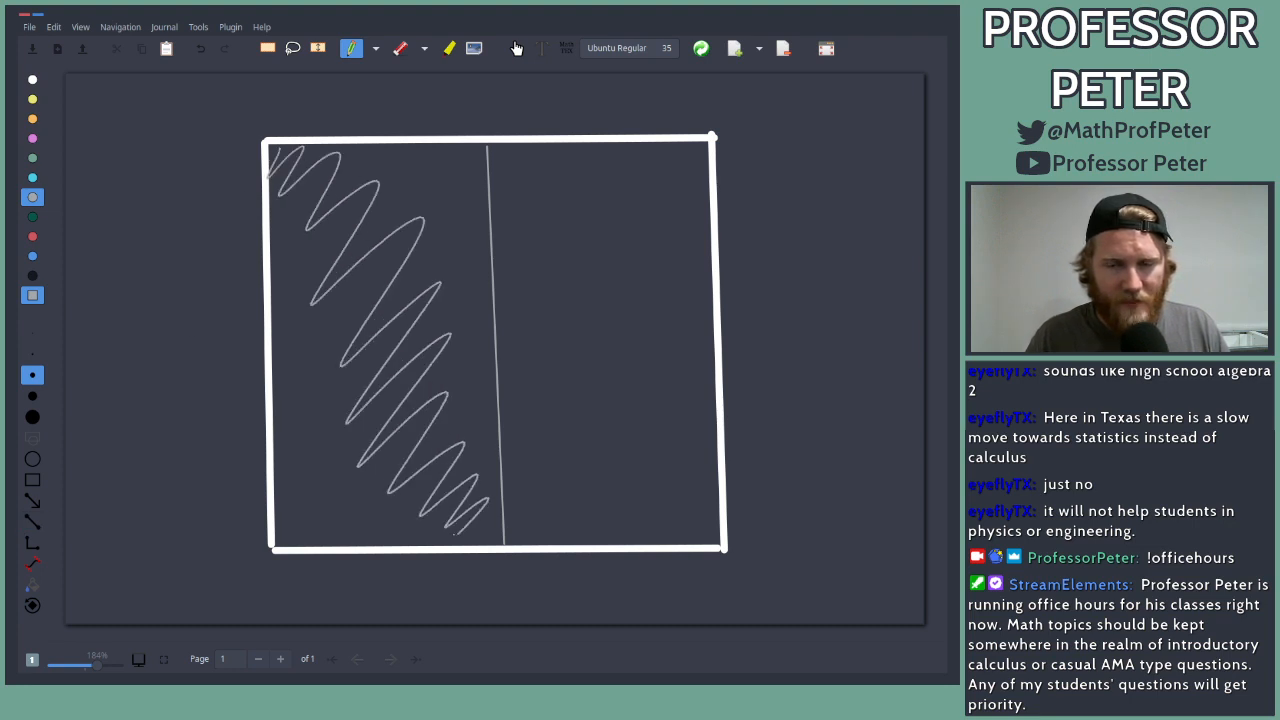
Step: Halve the square's right half horizontally and shade the upper part pink, and halve the lower part vertically and shade its left piece cyan
{"action": "left_click", "coordinate": [32, 138]}
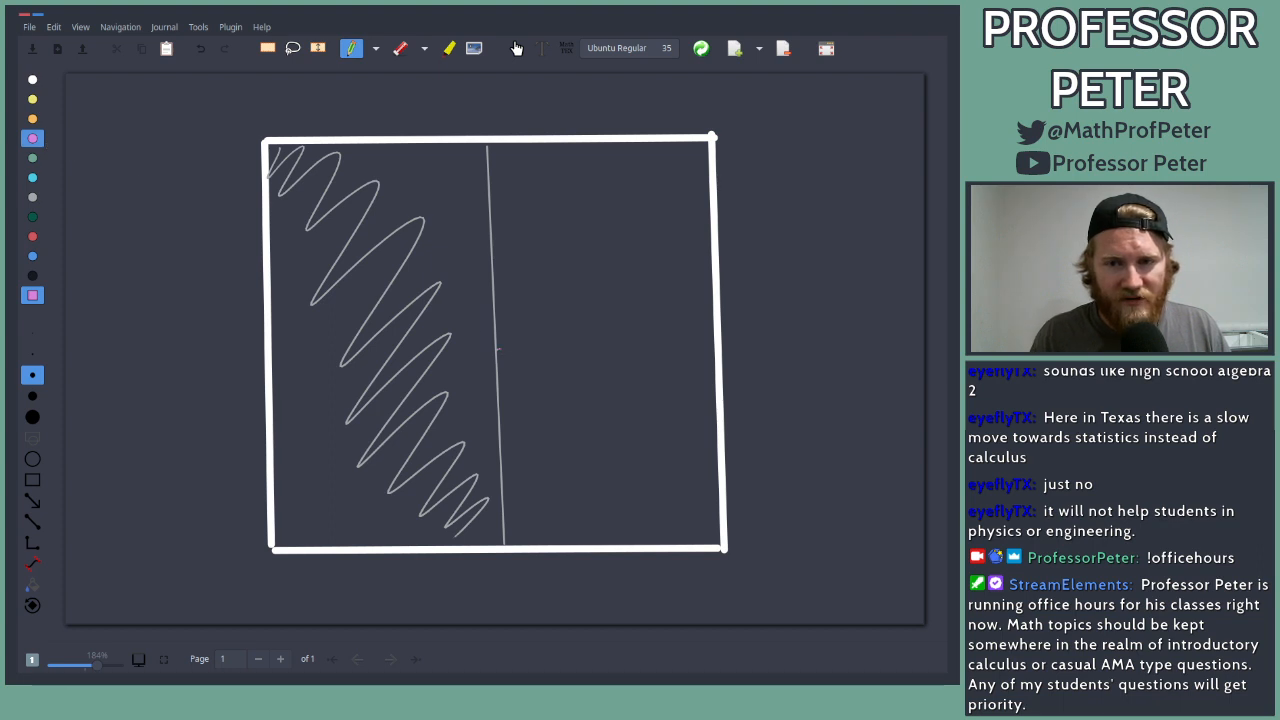
{"action": "left_click_drag", "start_coordinate": [498, 350], "coordinate": [712, 342]}
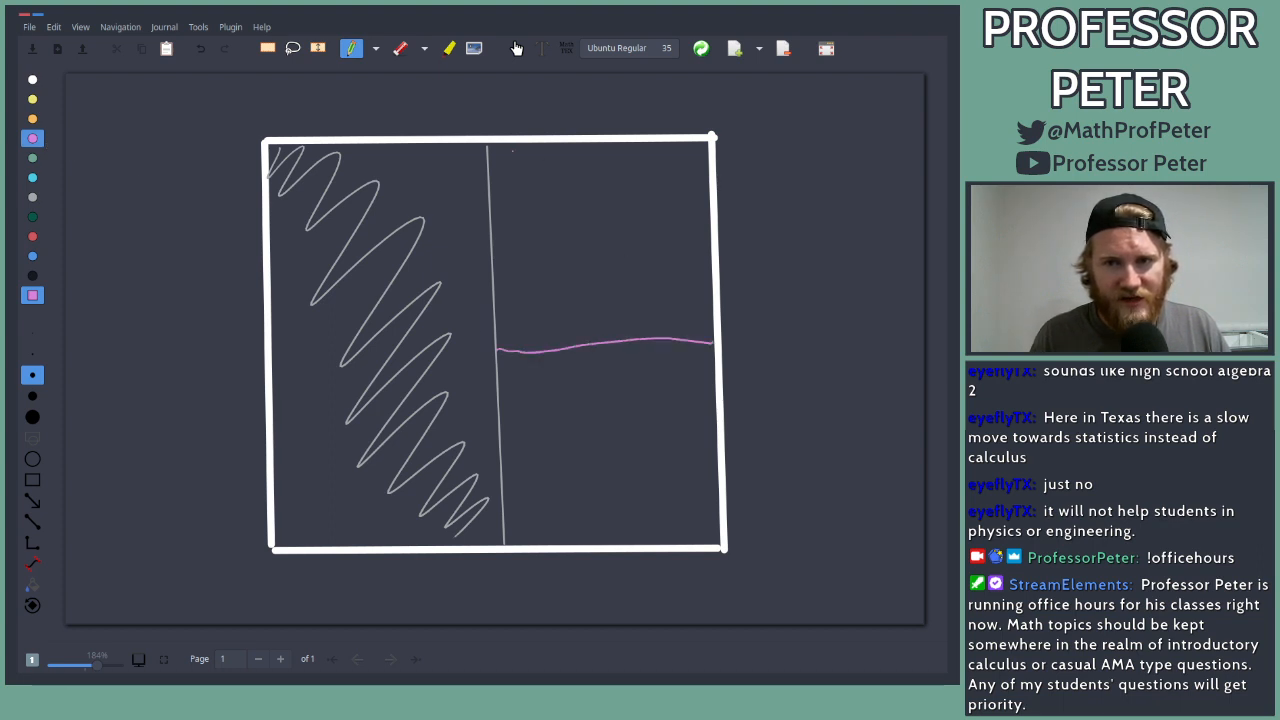
{"action": "mouse_move", "coordinate": [512, 150]}
{"action": "left_mouse_down"}
{"action": "mouse_move", "coordinate": [668, 258]}
{"action": "mouse_move", "coordinate": [695, 300]}
{"action": "left_mouse_up"}
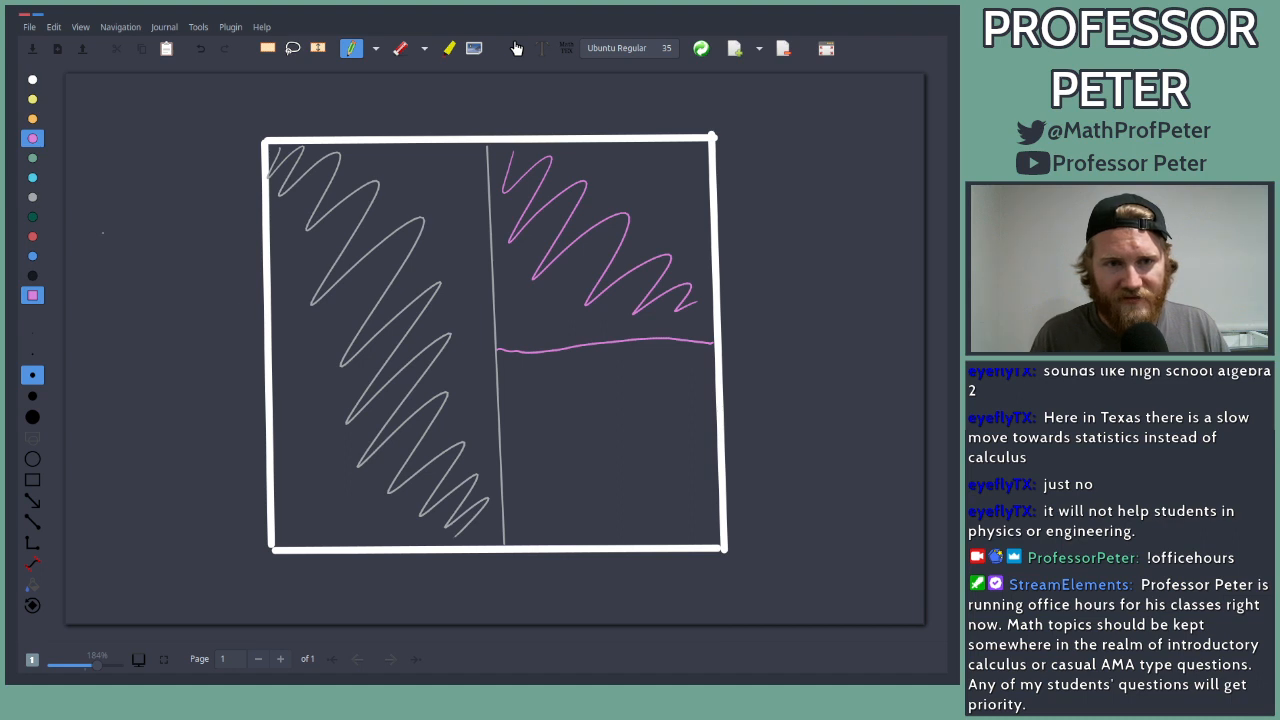
{"action": "left_click", "coordinate": [32, 177]}
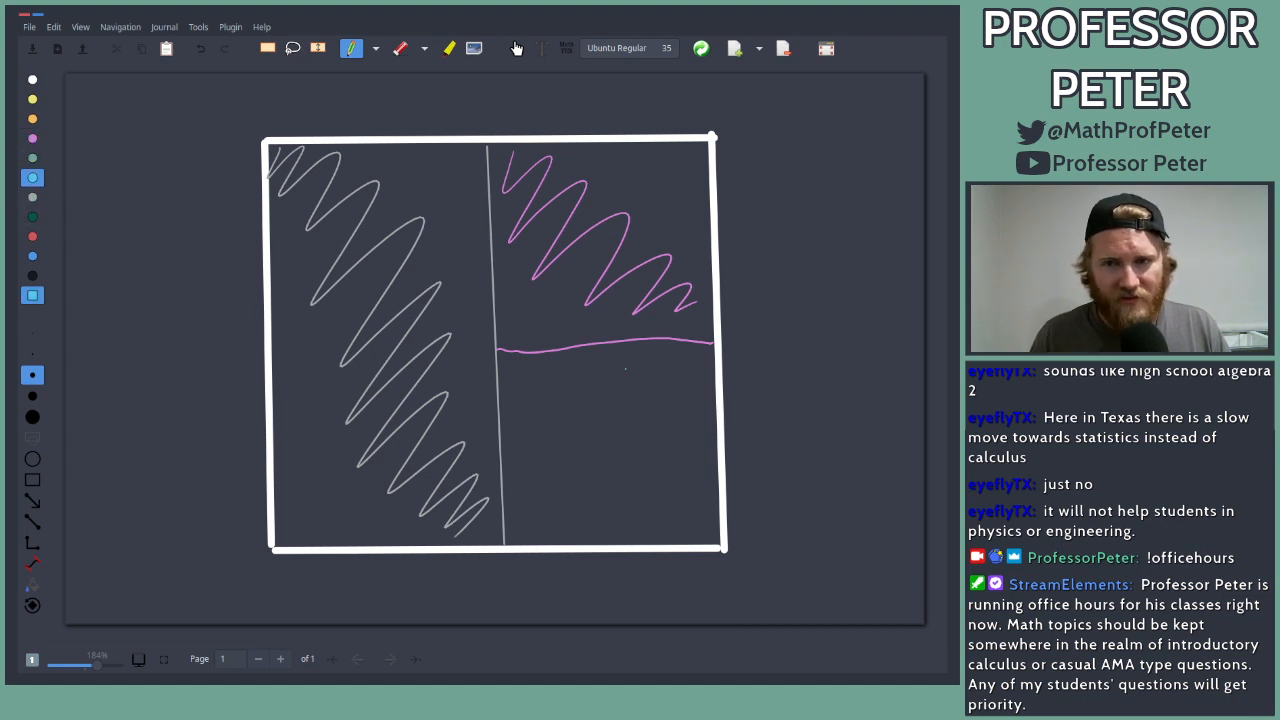
{"action": "left_click_drag", "start_coordinate": [600, 358], "coordinate": [613, 545]}
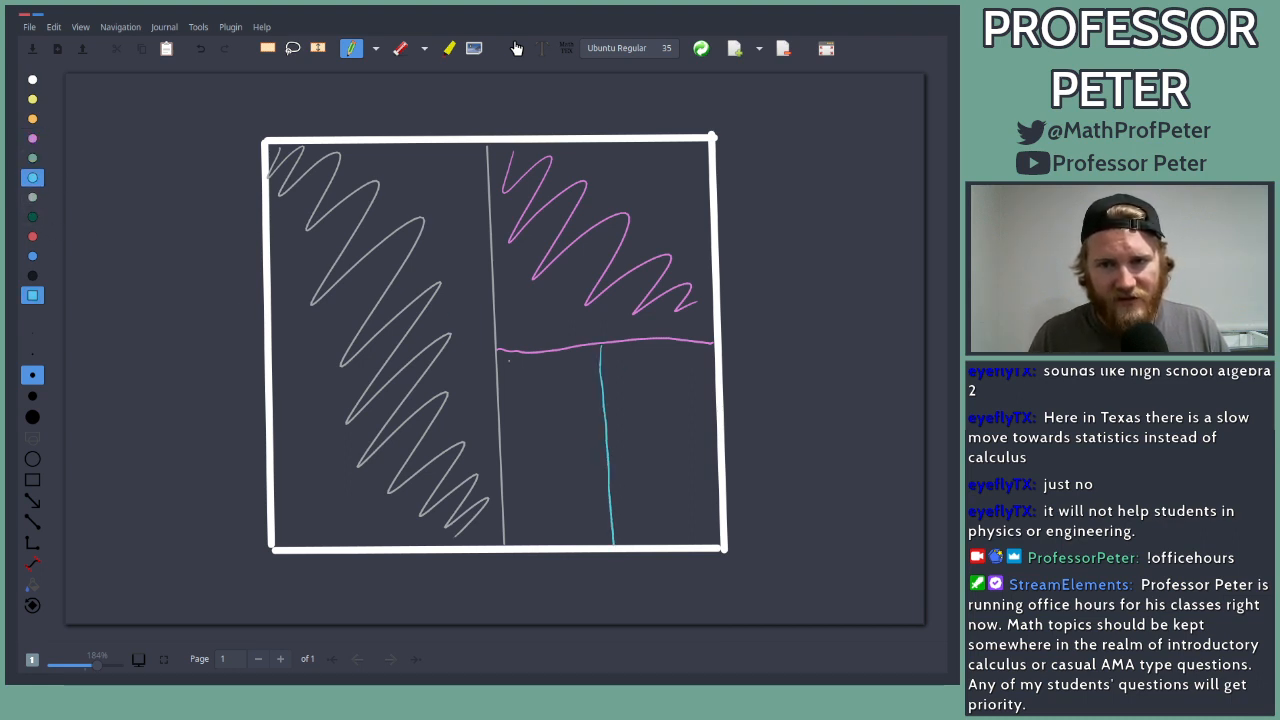
{"action": "left_click_drag", "start_coordinate": [509, 362], "coordinate": [592, 528]}
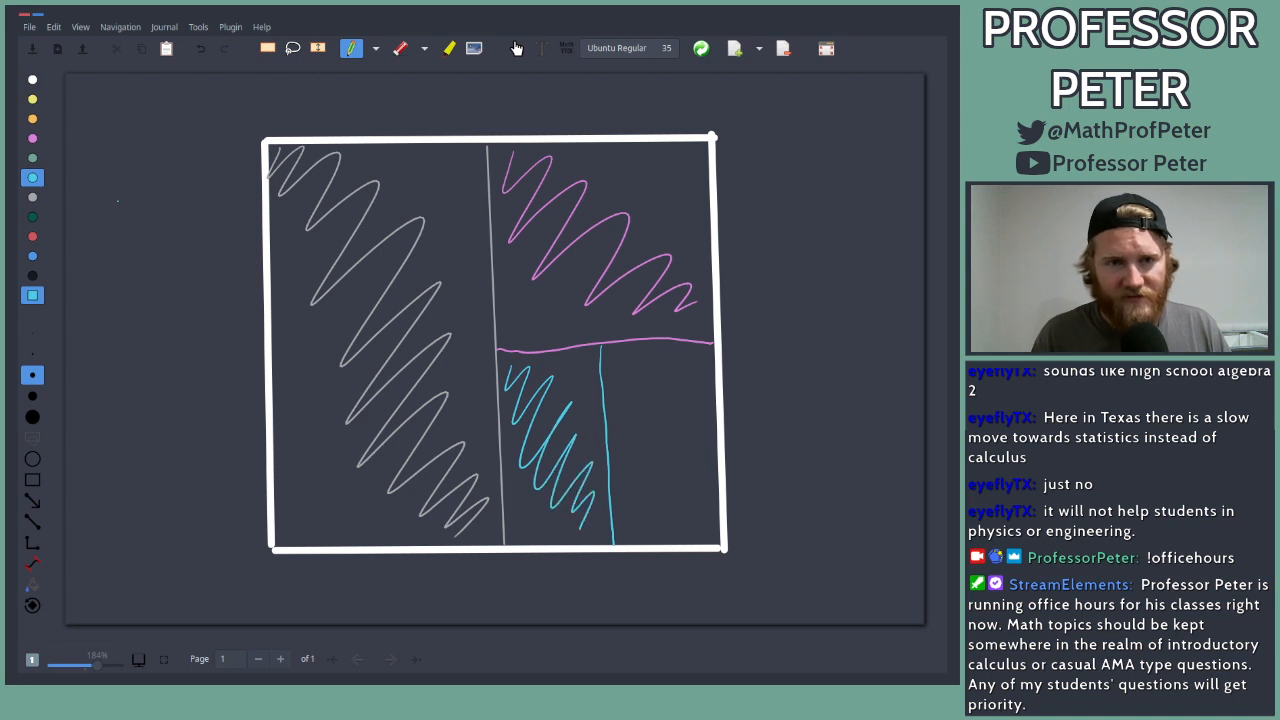
Step: Halve the remaining lower-right corner horizontally with orange shading in the upper piece, and the rest vertically with yellow shading in the left piece
{"action": "left_click", "coordinate": [32, 118]}
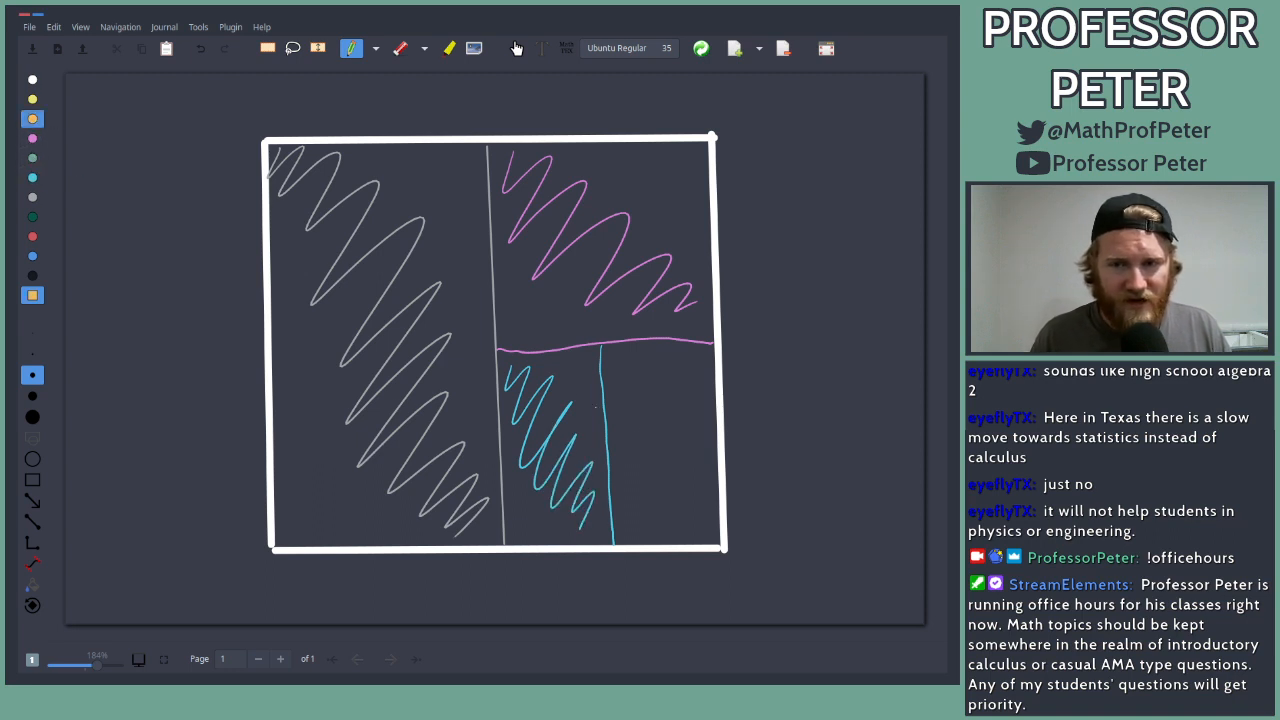
{"action": "left_click_drag", "start_coordinate": [610, 451], "coordinate": [716, 444]}
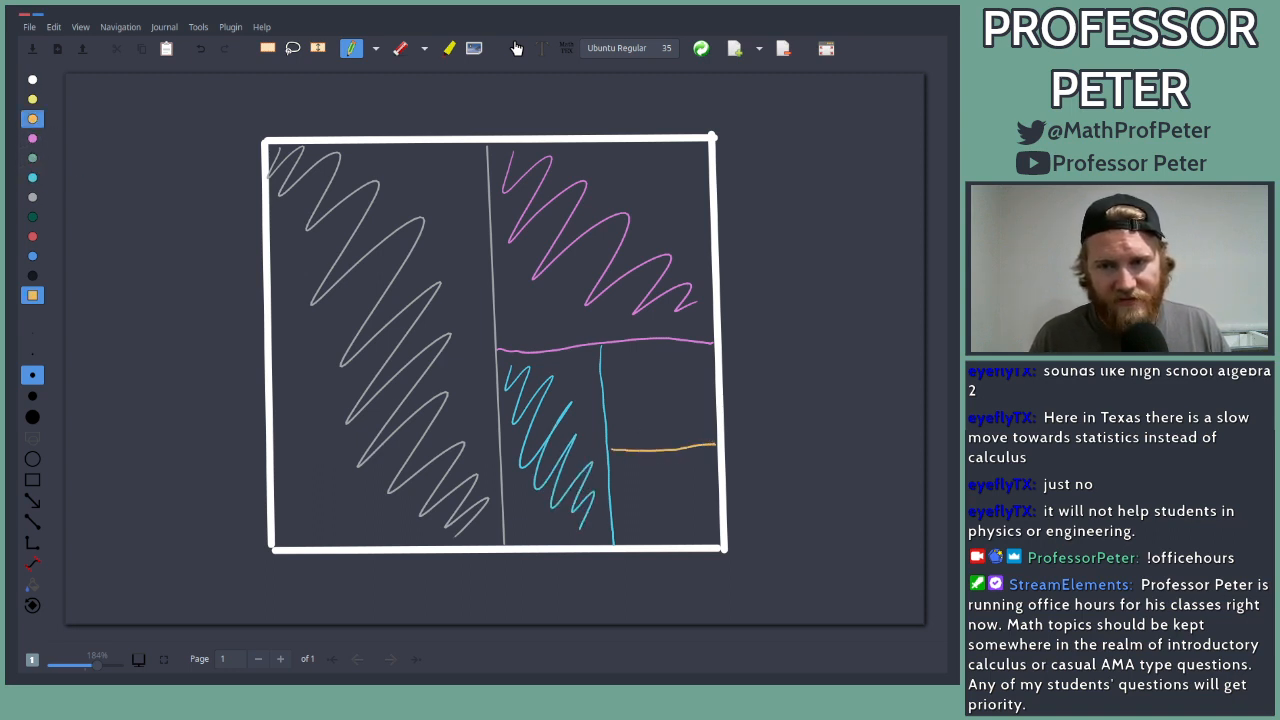
{"action": "mouse_move", "coordinate": [612, 351]}
{"action": "left_mouse_down"}
{"action": "mouse_move", "coordinate": [710, 410]}
{"action": "mouse_move", "coordinate": [715, 430]}
{"action": "left_mouse_up"}
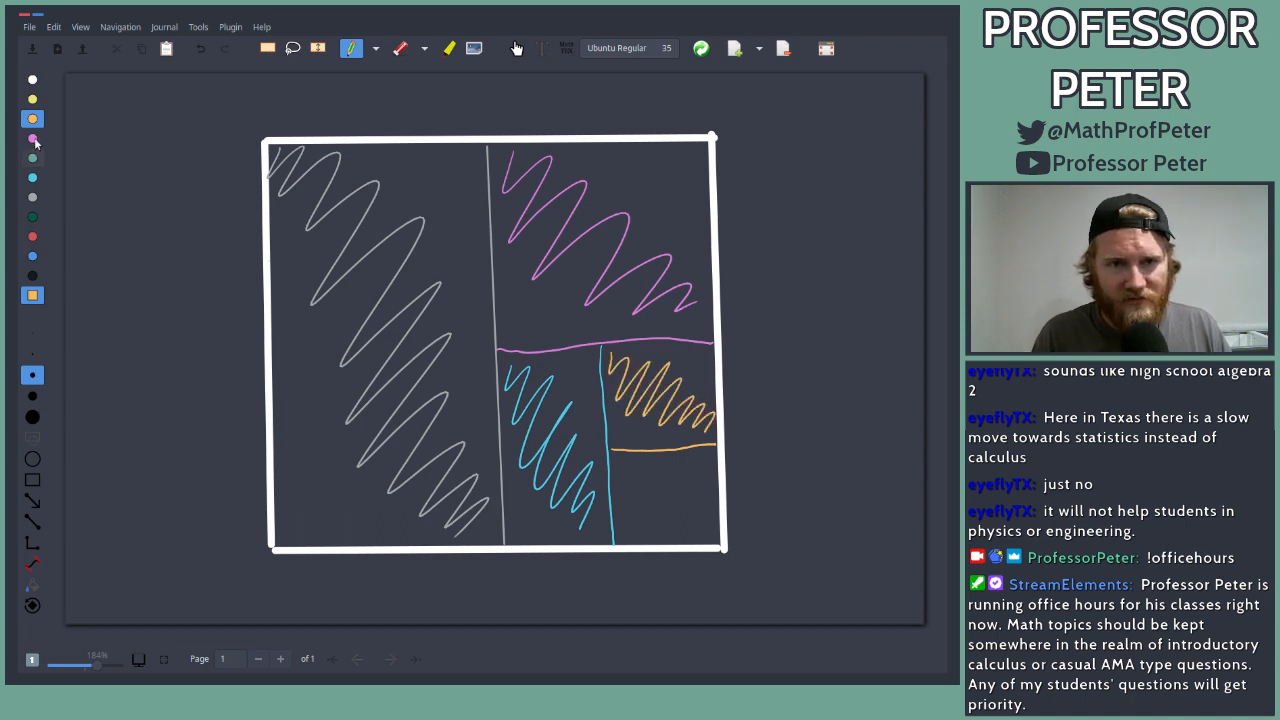
{"action": "left_click", "coordinate": [32, 99]}
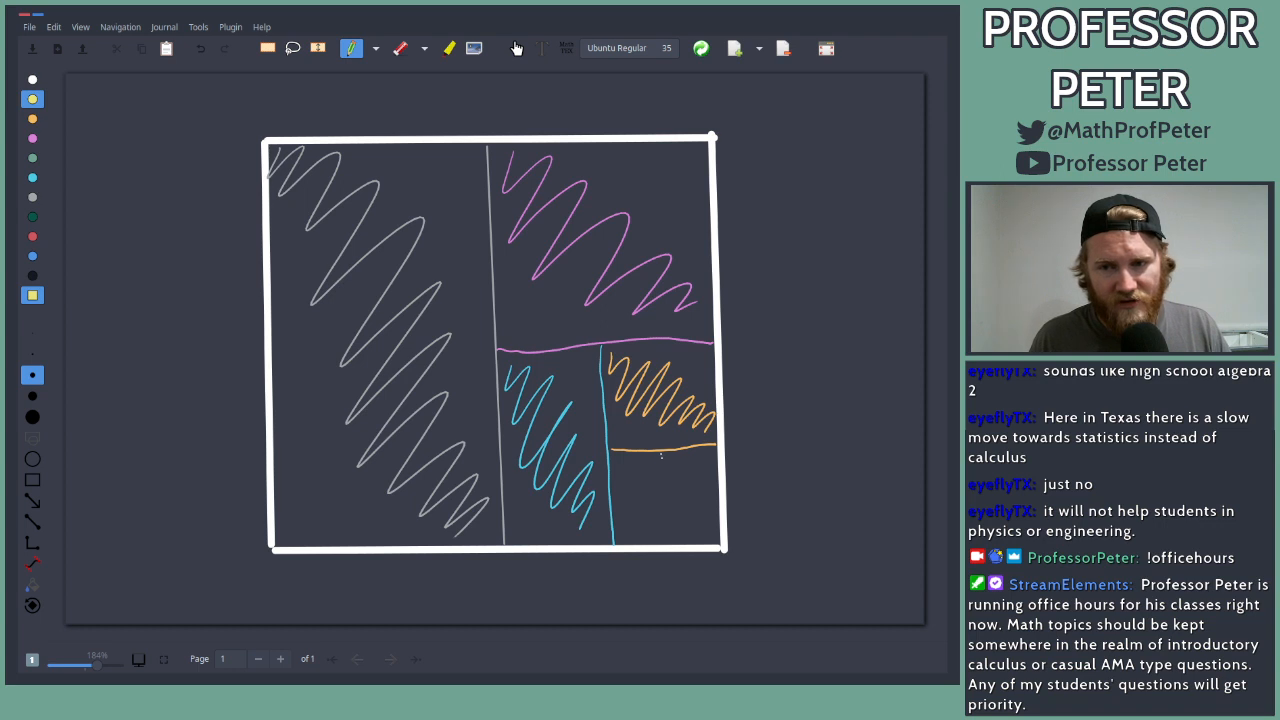
{"action": "left_click_drag", "start_coordinate": [660, 455], "coordinate": [670, 541]}
{"action": "left_click_drag", "start_coordinate": [617, 457], "coordinate": [663, 534]}
Step: Halve the remaining corner rectangle with a green horizontal line and shade its upper piece in green
{"action": "left_click", "coordinate": [32, 177]}
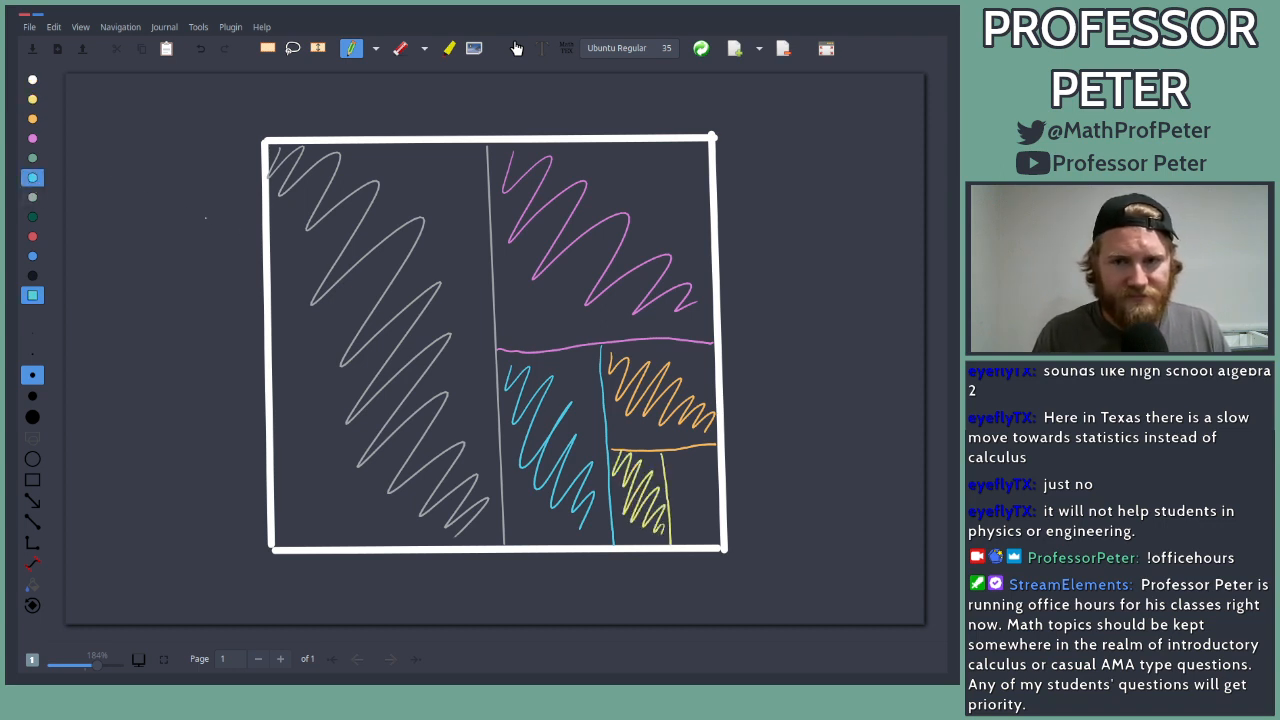
{"action": "left_click", "coordinate": [32, 216]}
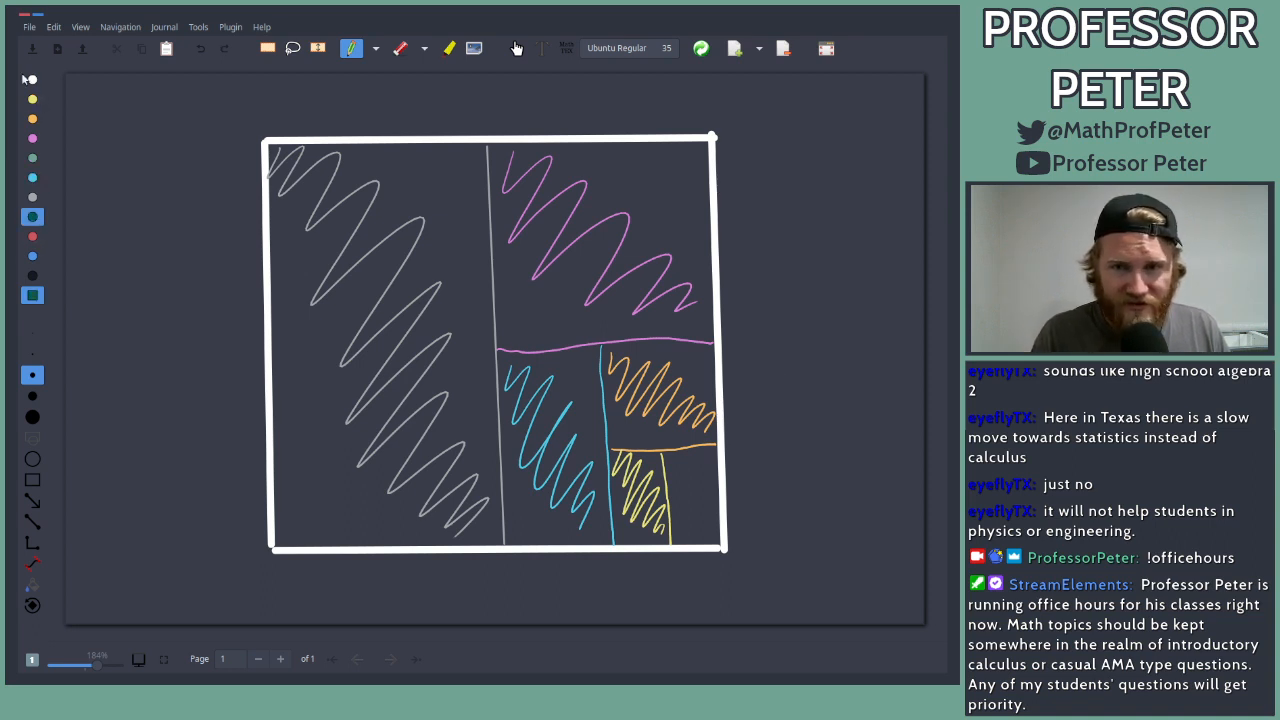
{"action": "left_click", "coordinate": [33, 159]}
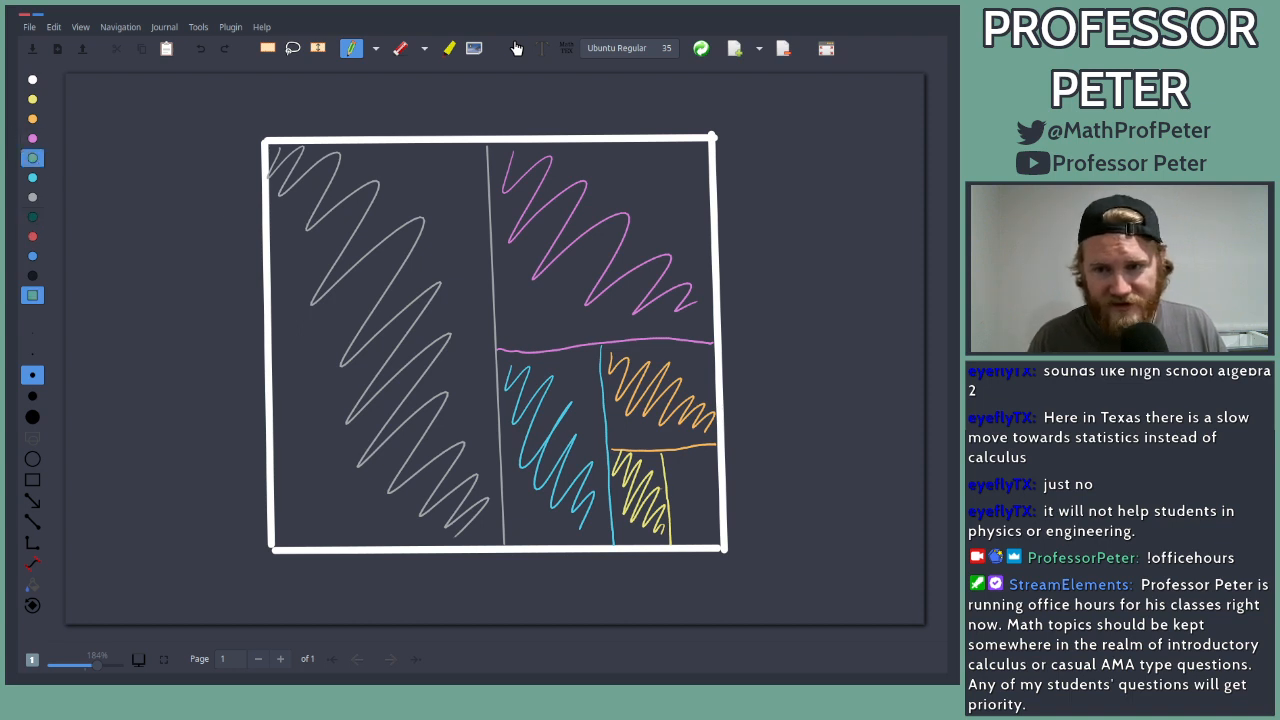
{"action": "left_click_drag", "start_coordinate": [670, 508], "coordinate": [716, 503]}
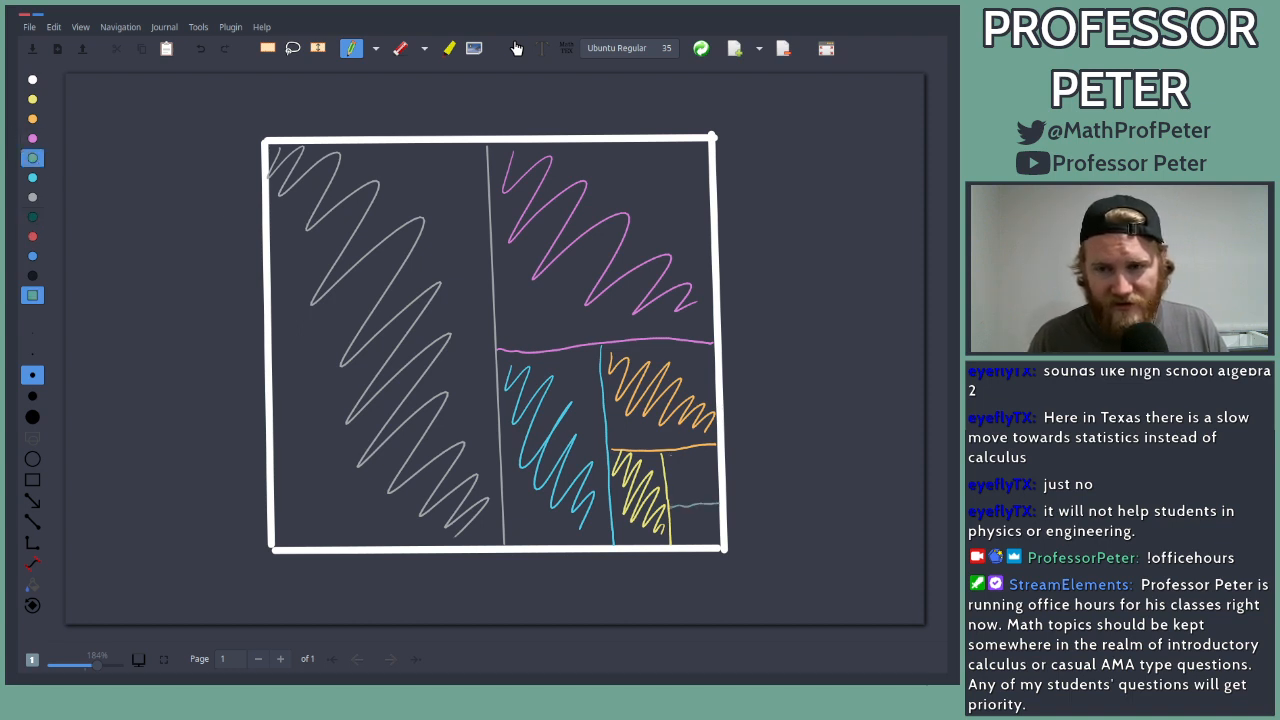
{"action": "mouse_move", "coordinate": [667, 458]}
{"action": "left_mouse_down"}
{"action": "mouse_move", "coordinate": [690, 486]}
{"action": "mouse_move", "coordinate": [716, 488]}
{"action": "left_mouse_up"}
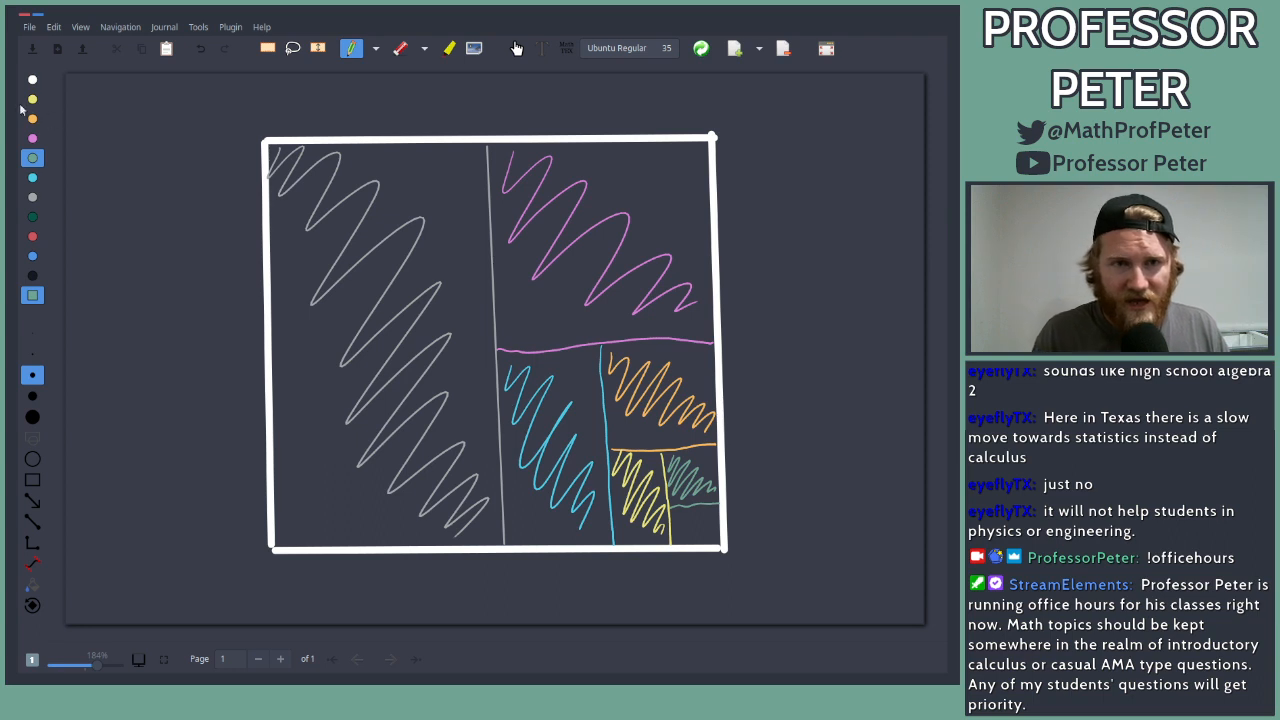
Step: Keep halving the tiny remaining corner in cyan, yellow and pink, shading one piece in each colour
{"action": "left_click", "coordinate": [33, 177]}
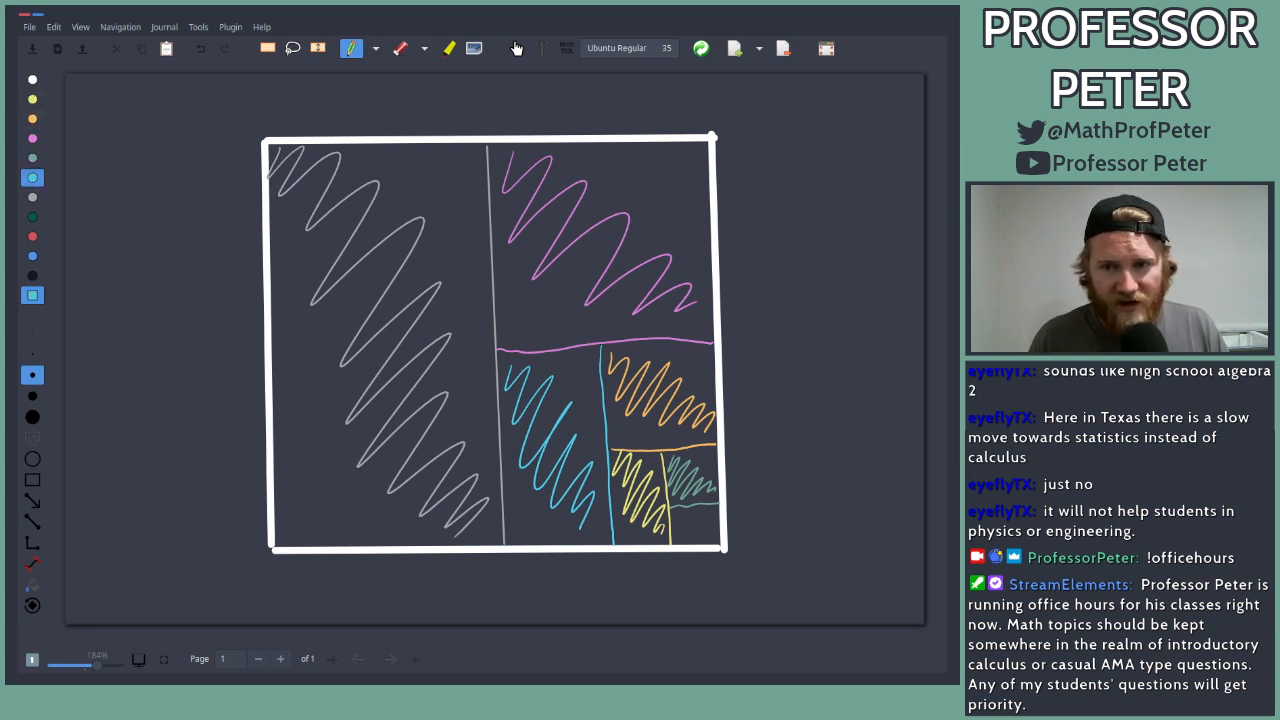
{"action": "left_click_drag", "start_coordinate": [694, 507], "coordinate": [696, 540]}
{"action": "left_click", "coordinate": [32, 99]}
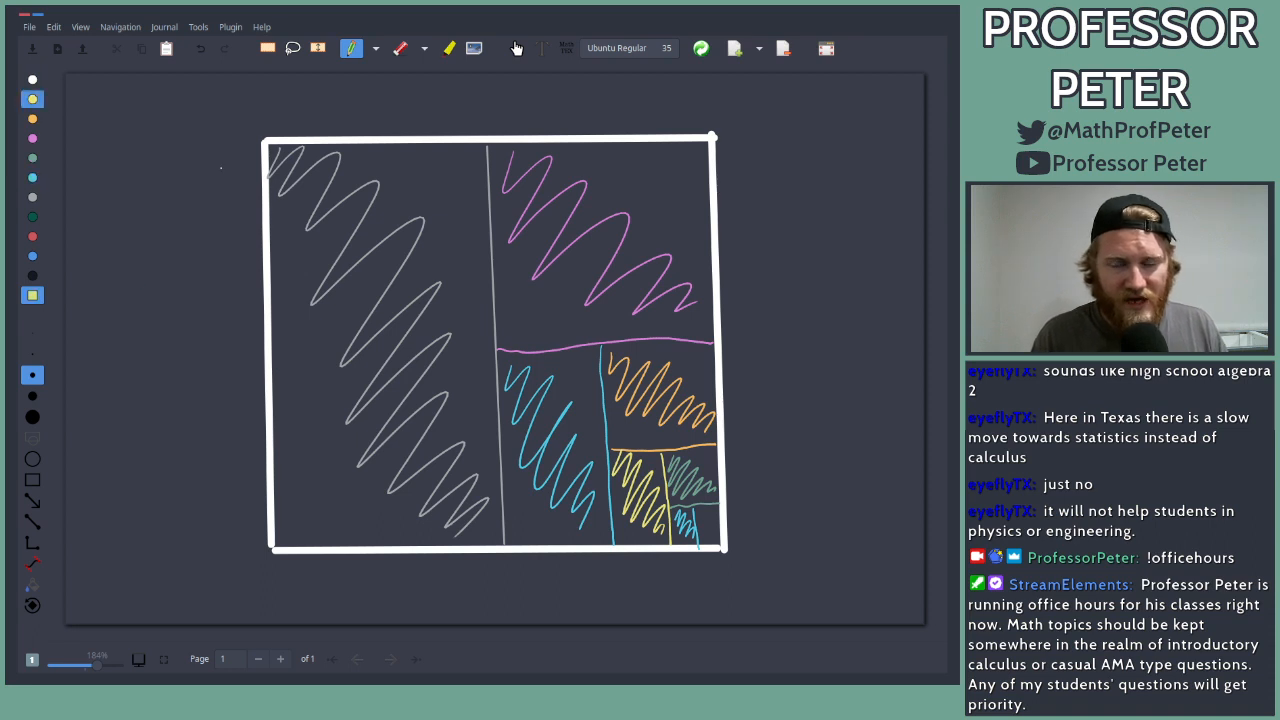
{"action": "mouse_move", "coordinate": [702, 528]}
{"action": "left_mouse_down"}
{"action": "mouse_move", "coordinate": [718, 527]}
{"action": "mouse_move", "coordinate": [710, 510]}
{"action": "mouse_move", "coordinate": [718, 522]}
{"action": "left_mouse_up"}
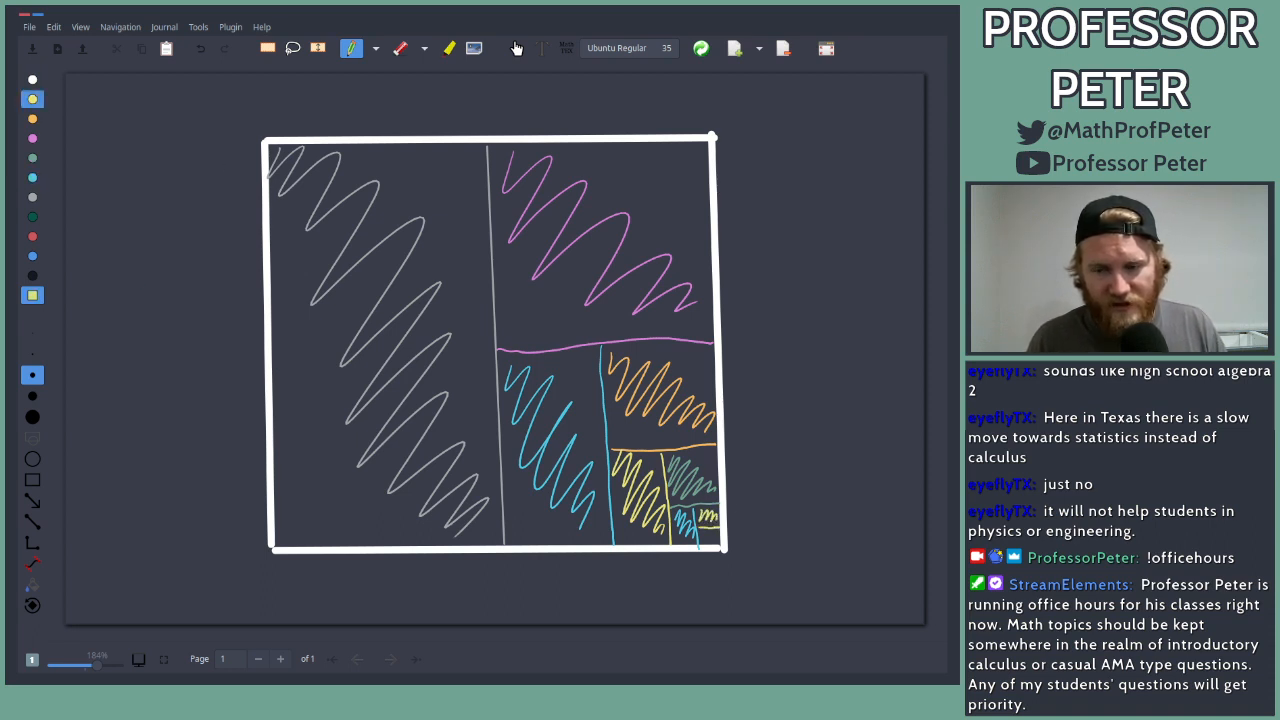
{"action": "left_click", "coordinate": [32, 138]}
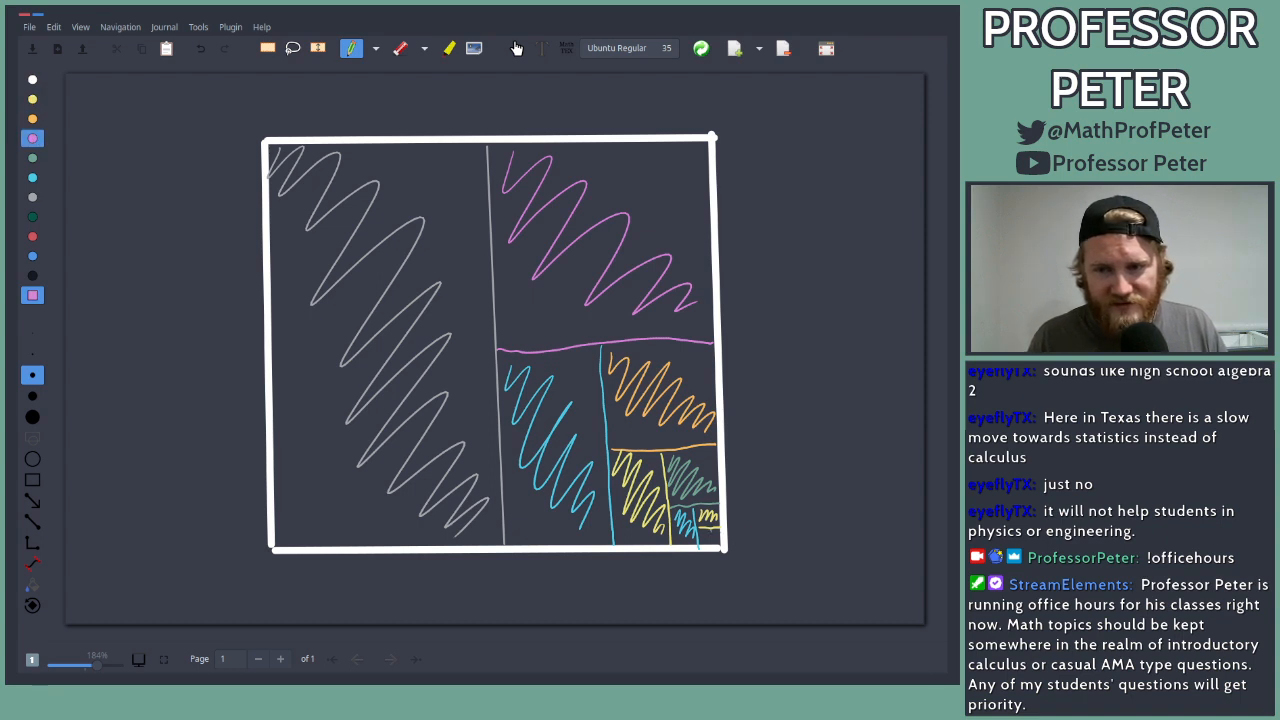
{"action": "left_click_drag", "start_coordinate": [710, 528], "coordinate": [712, 544]}
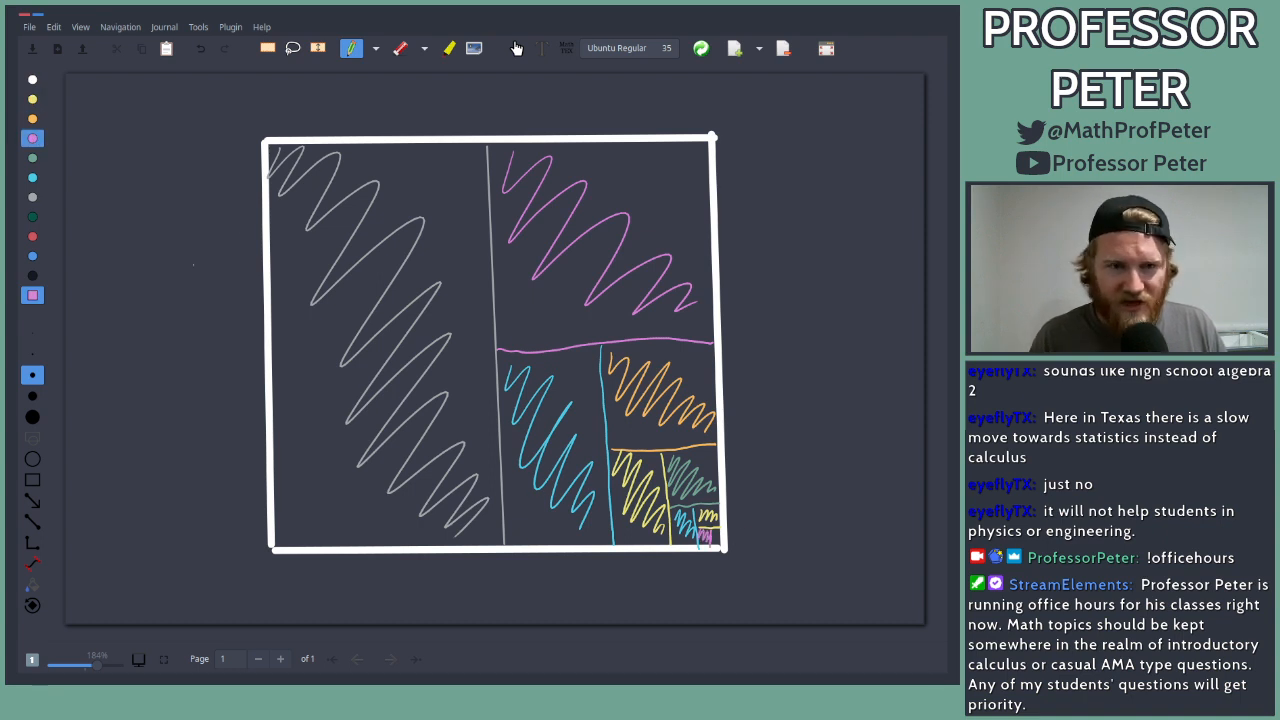
Step: Handwrite 1/2 + 1/4 + 1/8 in white beside the square's upper-left corner
{"action": "left_click", "coordinate": [32, 197]}
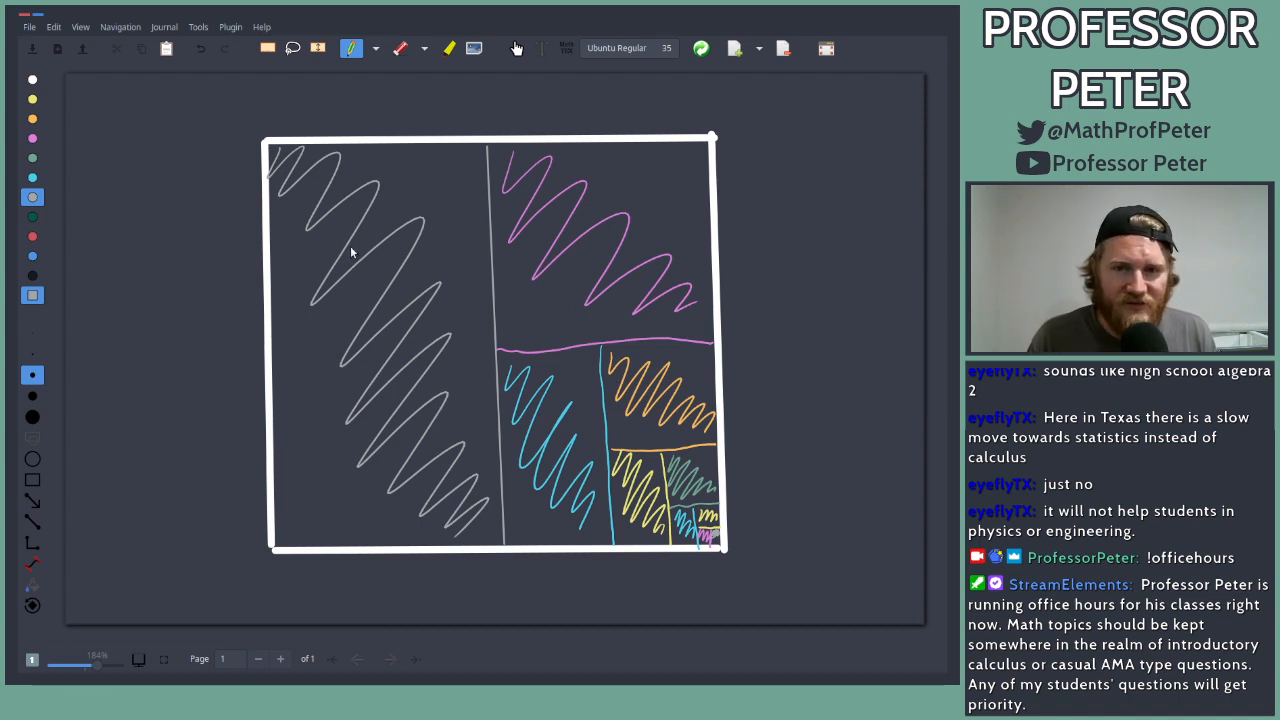
{"action": "left_click", "coordinate": [33, 79]}
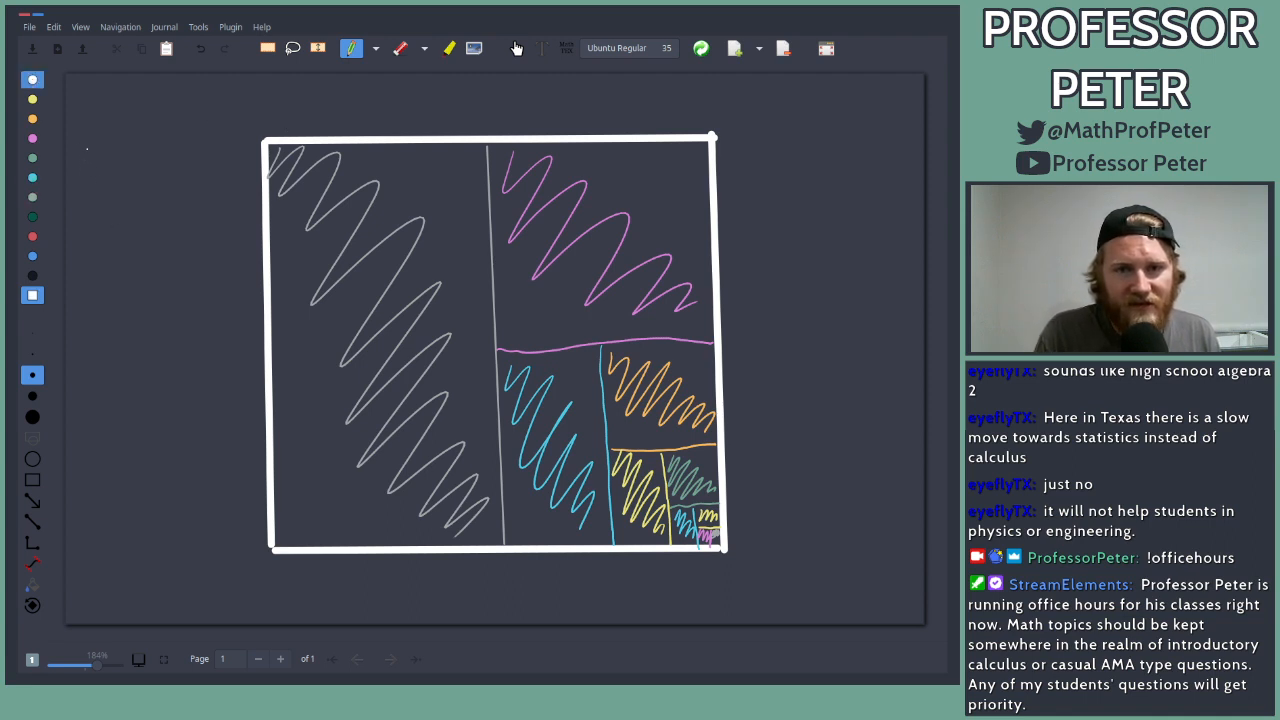
{"action": "left_click_drag", "start_coordinate": [87, 148], "coordinate": [92, 174]}
{"action": "mouse_move", "coordinate": [84, 178]}
{"action": "left_mouse_down"}
{"action": "mouse_move", "coordinate": [98, 172]}
{"action": "mouse_move", "coordinate": [104, 196]}
{"action": "mouse_move", "coordinate": [120, 174]}
{"action": "left_mouse_up"}
{"action": "mouse_move", "coordinate": [115, 167]}
{"action": "left_mouse_down"}
{"action": "mouse_move", "coordinate": [115, 182]}
{"action": "mouse_move", "coordinate": [131, 164]}
{"action": "mouse_move", "coordinate": [146, 186]}
{"action": "left_mouse_up"}
{"action": "mouse_move", "coordinate": [144, 178]}
{"action": "left_mouse_down"}
{"action": "mouse_move", "coordinate": [145, 197]}
{"action": "mouse_move", "coordinate": [171, 166]}
{"action": "left_mouse_up"}
{"action": "left_click_drag", "start_coordinate": [165, 160], "coordinate": [165, 175]}
{"action": "left_click_drag", "start_coordinate": [184, 140], "coordinate": [192, 184]}
Step: Continue the handwritten sum on the lines below with + 1/16 + .... and = 1
{"action": "left_click_drag", "start_coordinate": [112, 245], "coordinate": [121, 244]}
{"action": "mouse_move", "coordinate": [116, 238]}
{"action": "left_mouse_down"}
{"action": "mouse_move", "coordinate": [116, 252]}
{"action": "mouse_move", "coordinate": [131, 242]}
{"action": "left_mouse_up"}
{"action": "mouse_move", "coordinate": [128, 252]}
{"action": "left_mouse_down"}
{"action": "mouse_move", "coordinate": [138, 243]}
{"action": "mouse_move", "coordinate": [136, 270]}
{"action": "left_mouse_up"}
{"action": "mouse_move", "coordinate": [146, 257]}
{"action": "left_mouse_down"}
{"action": "mouse_move", "coordinate": [142, 268]}
{"action": "mouse_move", "coordinate": [163, 250]}
{"action": "left_mouse_up"}
{"action": "left_click_drag", "start_coordinate": [157, 246], "coordinate": [167, 321]}
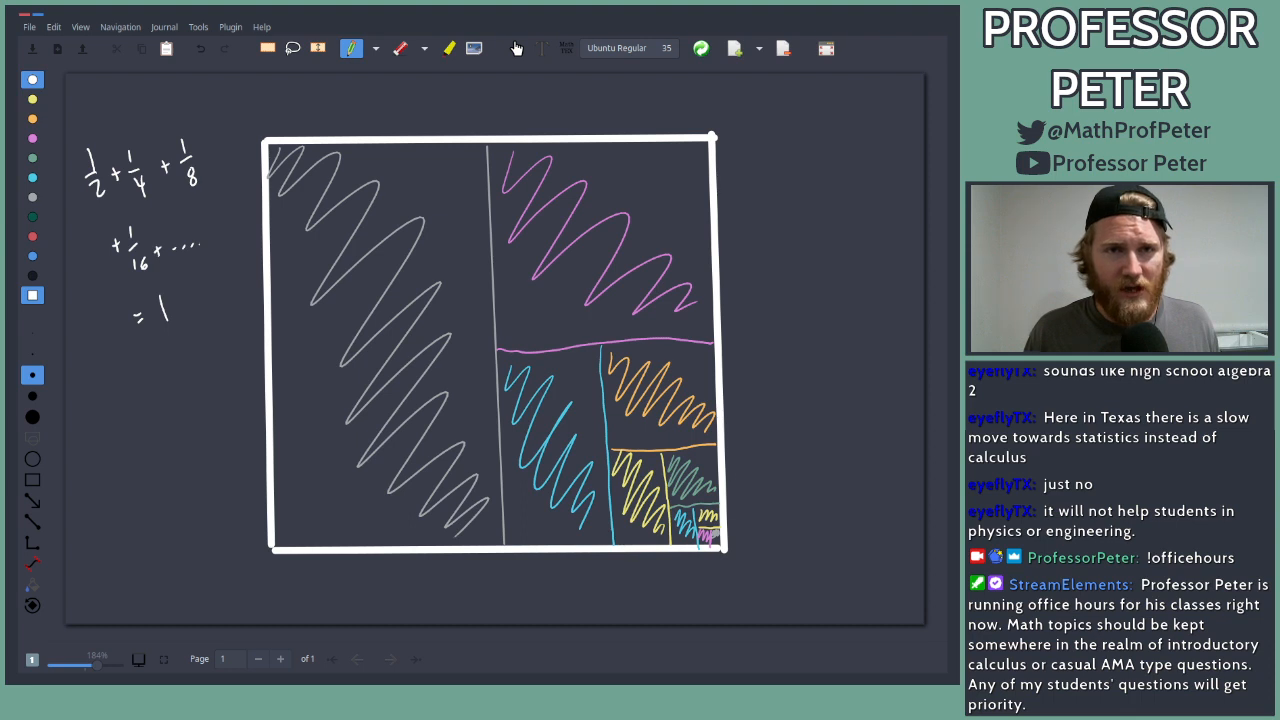
Step: Switch to GeoGebra and zoom in on the origin until the x-axis spans about -1.2 to 2
{"action": "key", "text": "alt+Tab"}
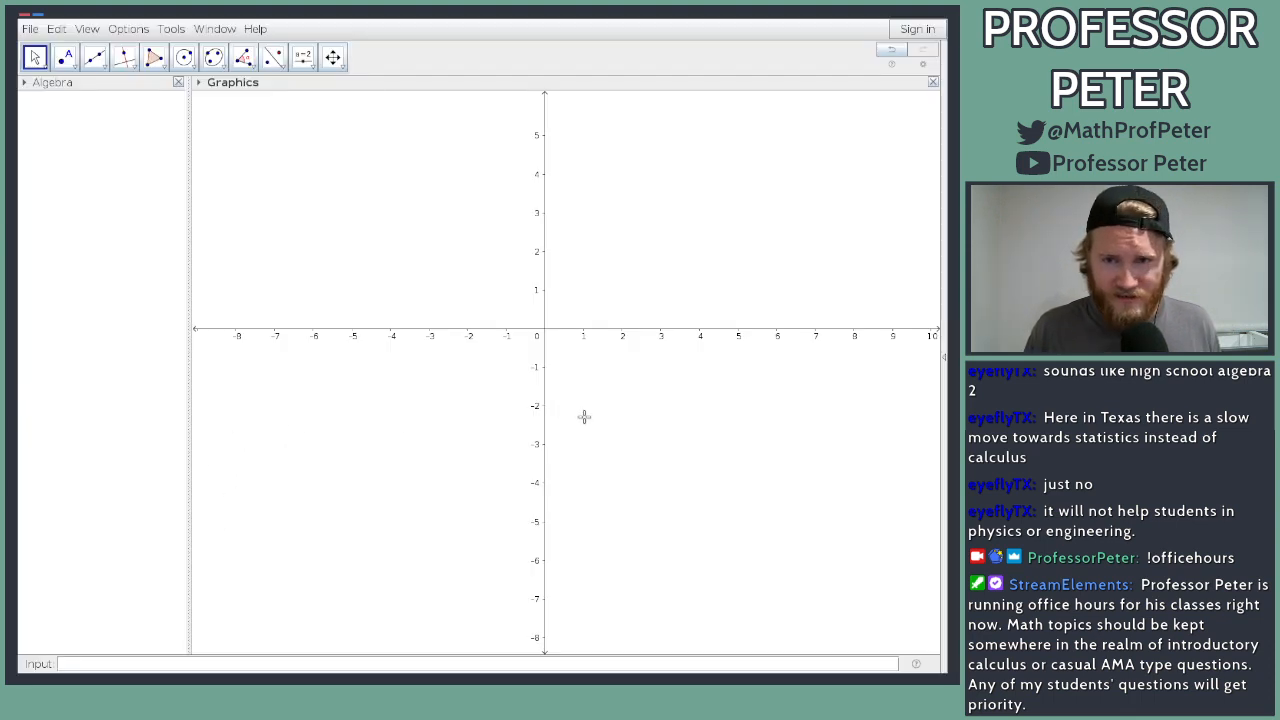
{"action": "scroll", "coordinate": [530, 338], "scroll_direction": "up", "scroll_amount": 3}
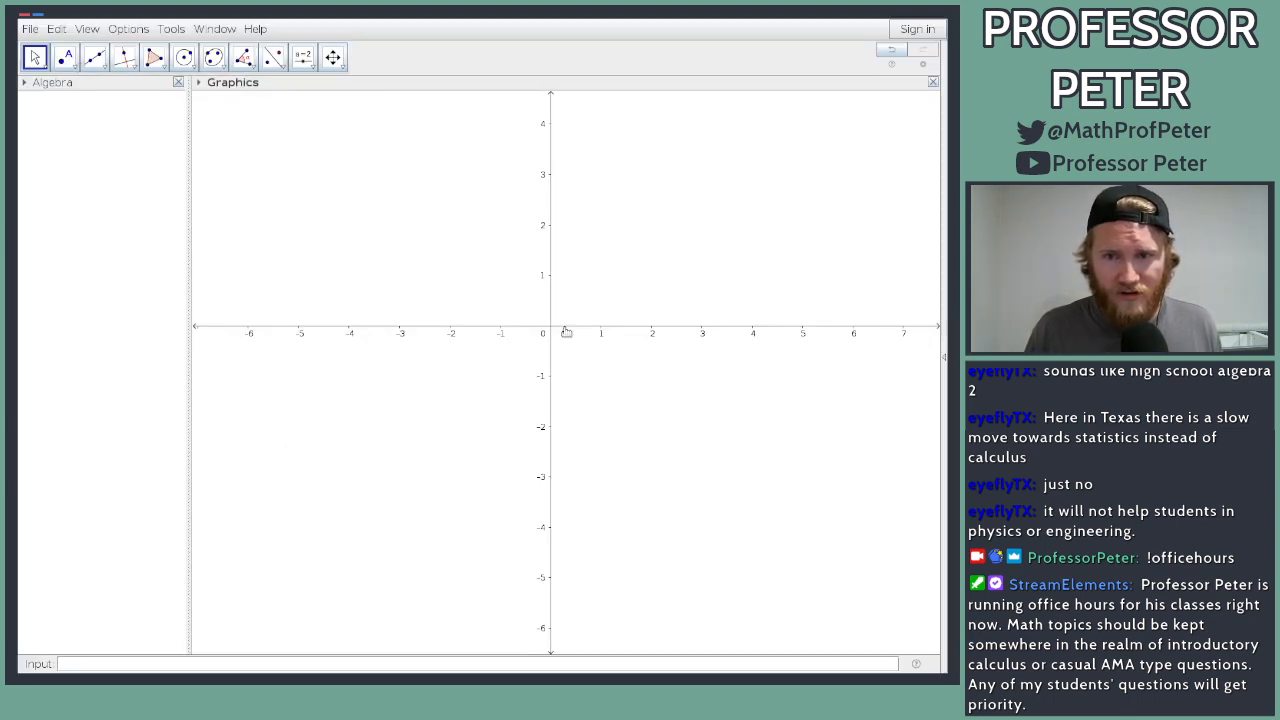
{"action": "scroll", "coordinate": [566, 332], "scroll_direction": "up", "scroll_amount": 12}
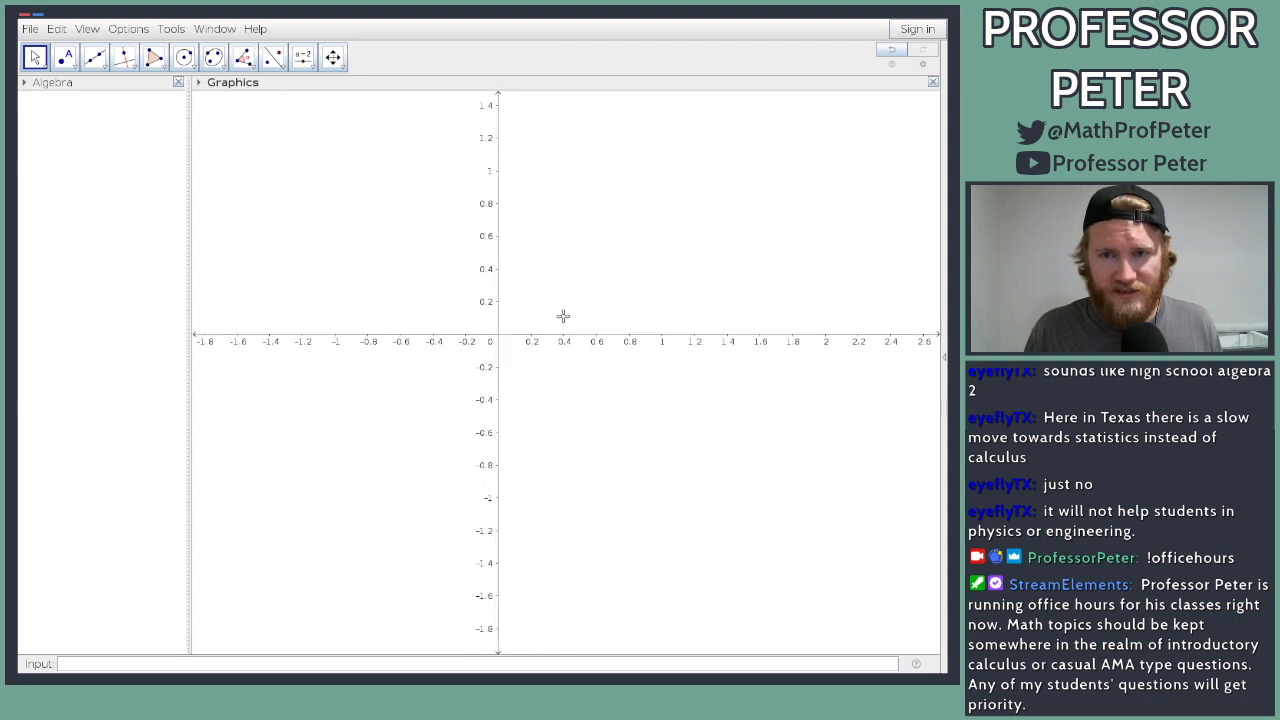
{"action": "scroll", "coordinate": [563, 316], "scroll_direction": "up", "scroll_amount": 3}
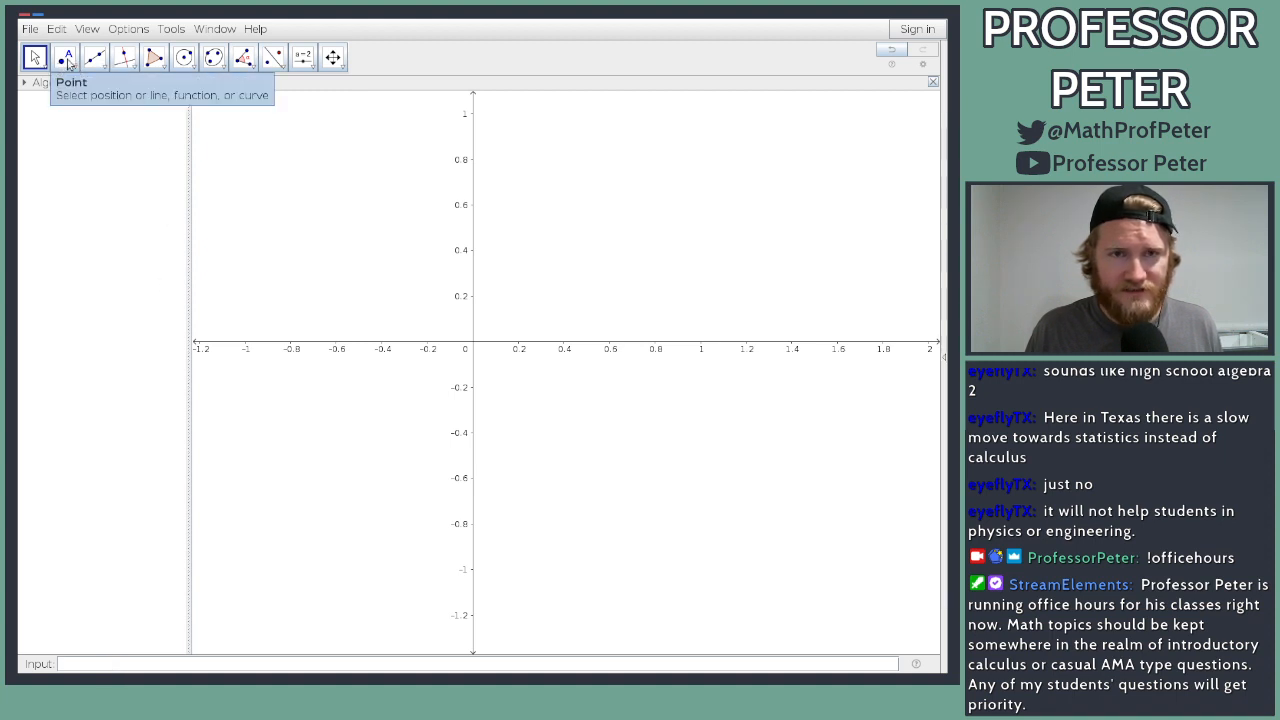
{"action": "left_click", "coordinate": [82, 661]}
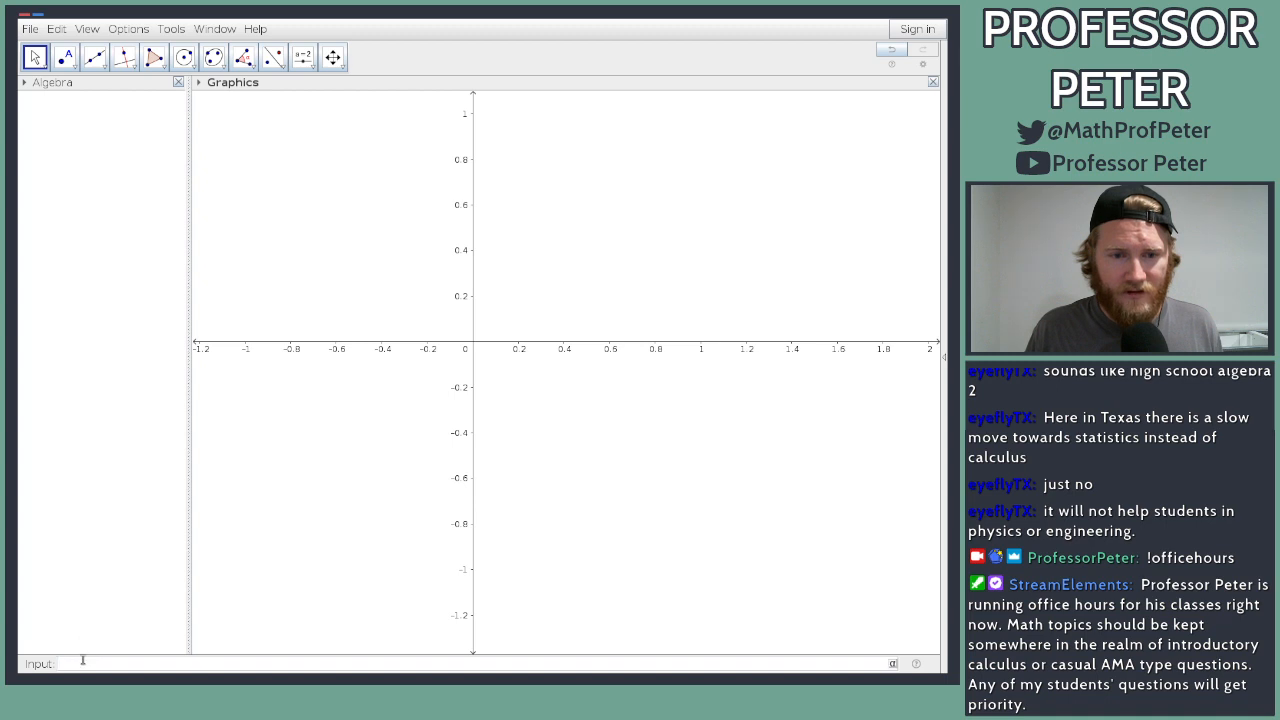
{"action": "type", "text": "segment("}
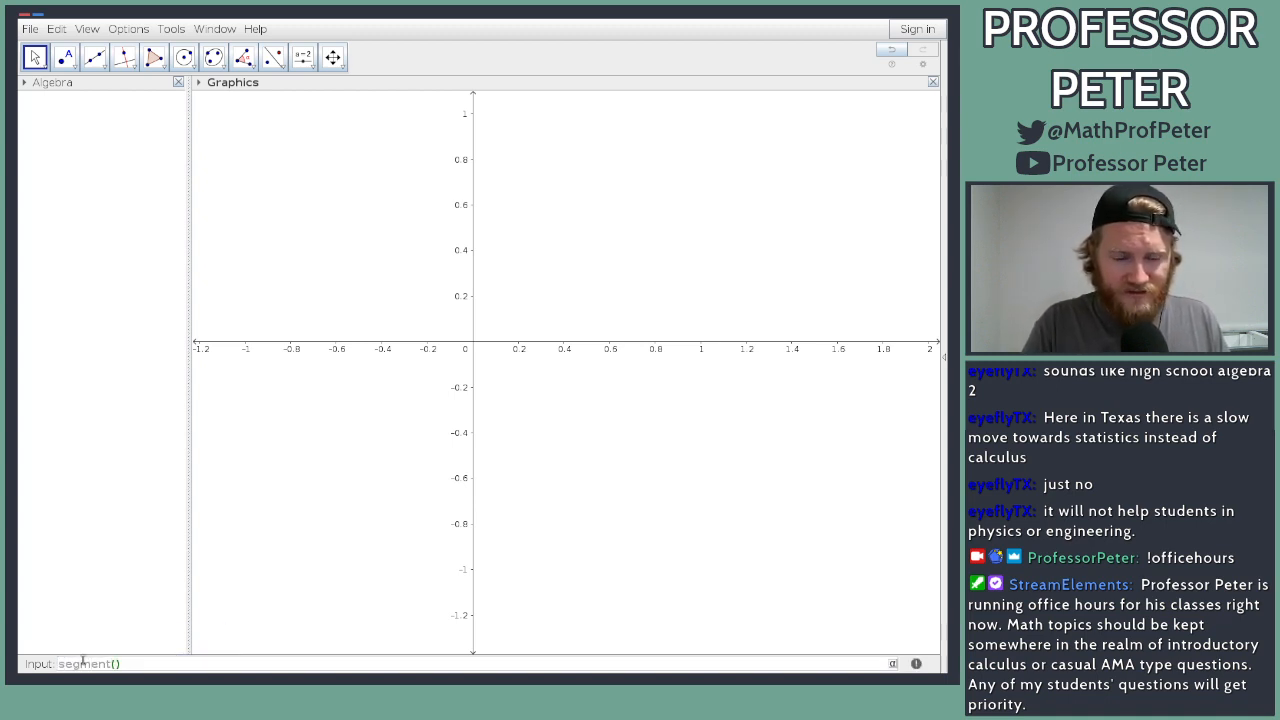
{"action": "type", "text": "(0,0)"}
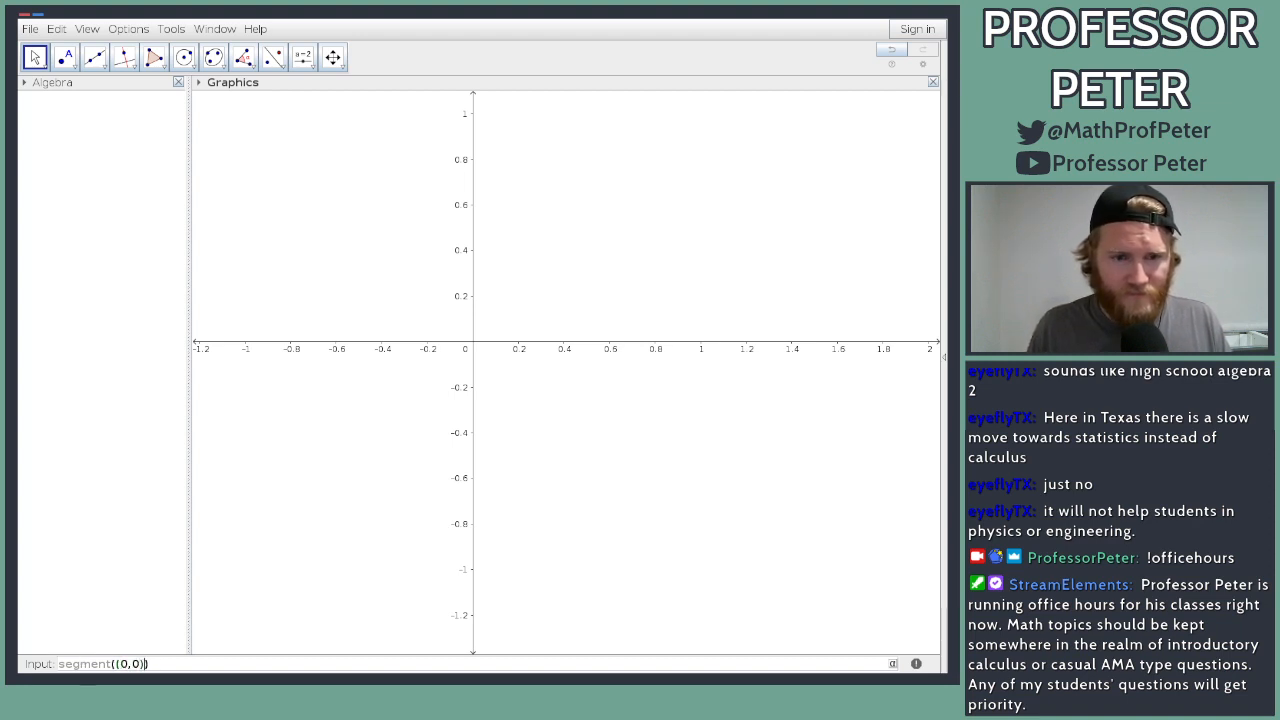
{"action": "left_click_drag", "start_coordinate": [178, 665], "coordinate": [30, 663]}
{"action": "key", "text": "BackSpace"}
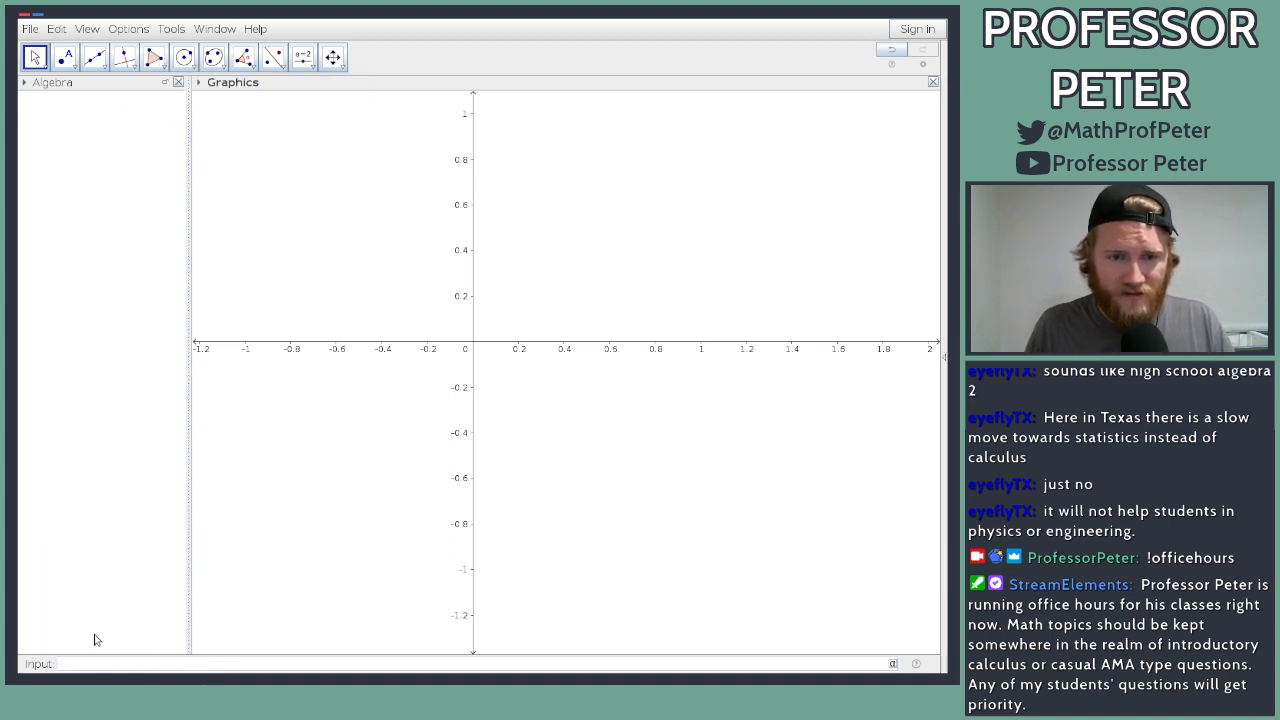
Step: Create a unit square with the Polygon command using vertices (0,0), (0,1), (1,1) and (1,0)
{"action": "type", "text": "pol"}
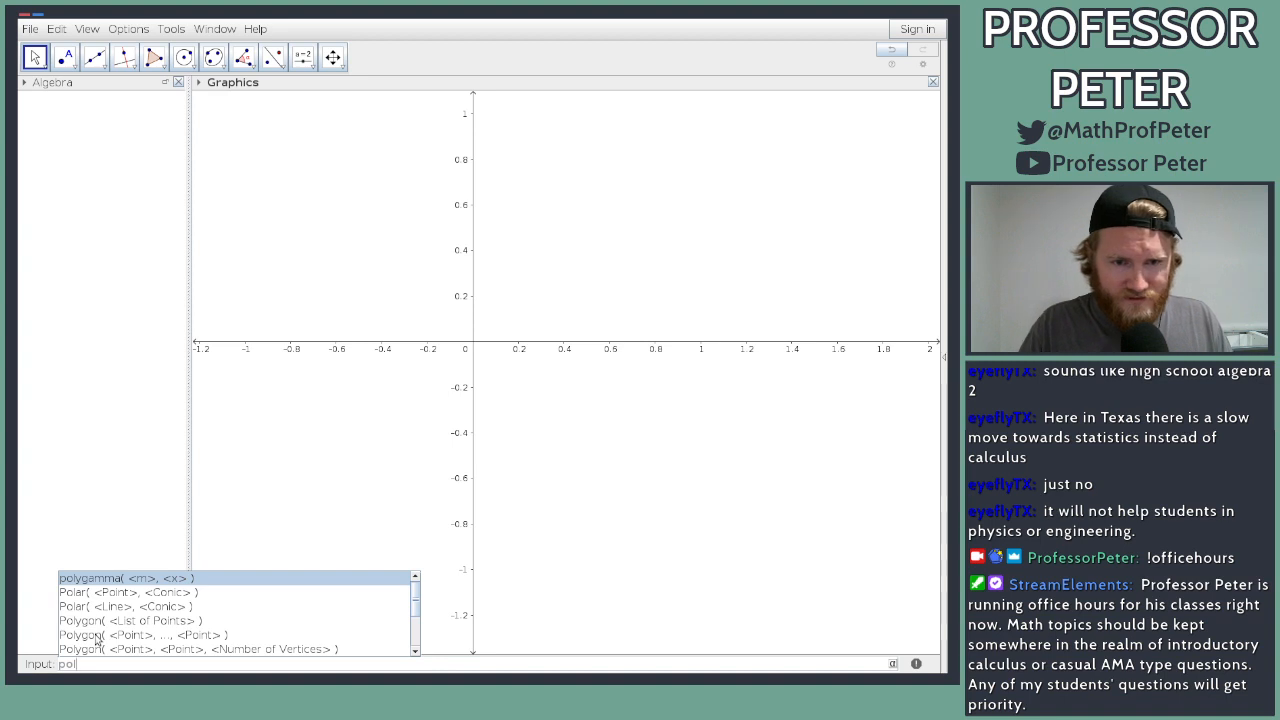
{"action": "key", "text": "Down"}
{"action": "key", "text": "Down"}
{"action": "key", "text": "Down"}
{"action": "key", "text": "Down"}
{"action": "key", "text": "Down"}
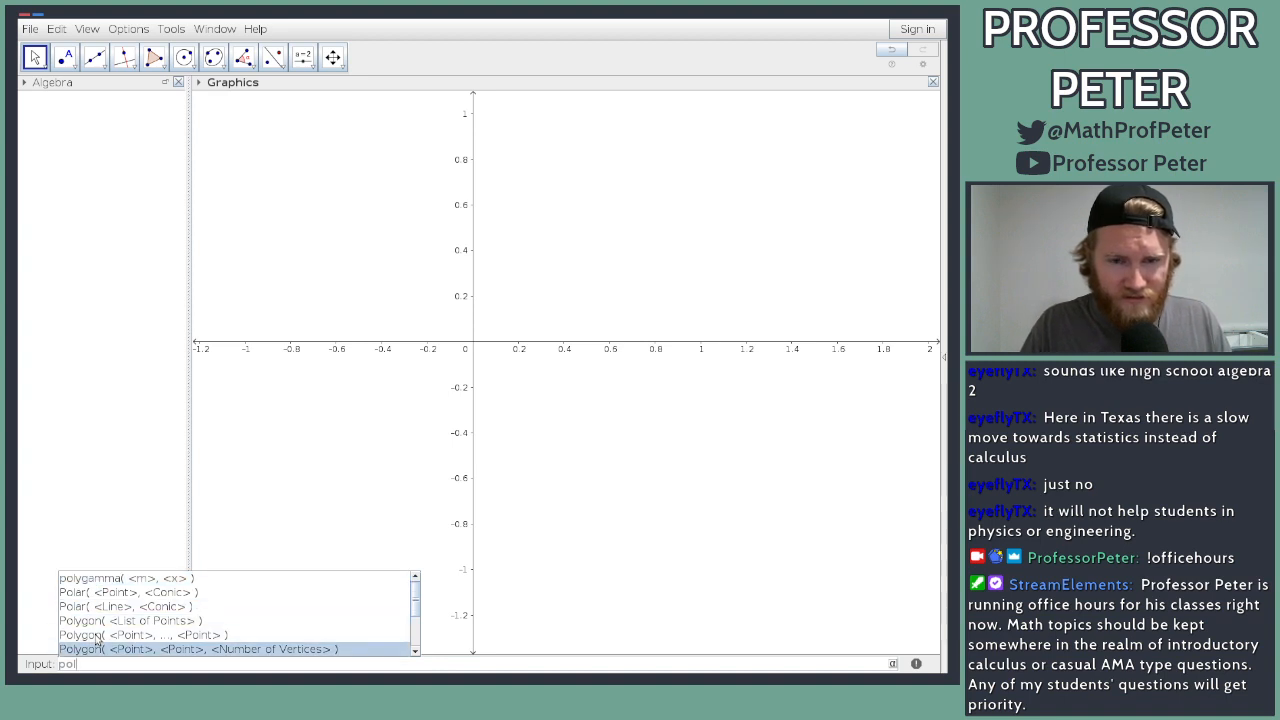
{"action": "key", "text": "Up"}
{"action": "key", "text": "Return"}
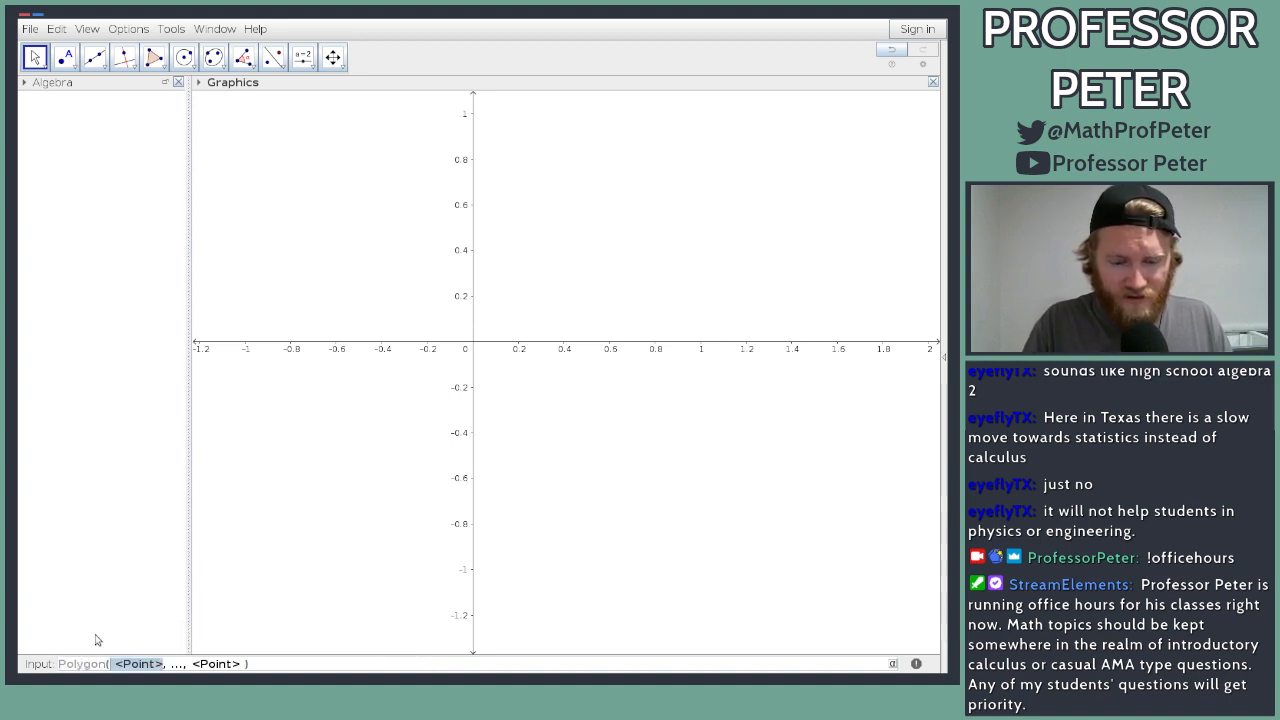
{"action": "type", "text": "(0,0)"}
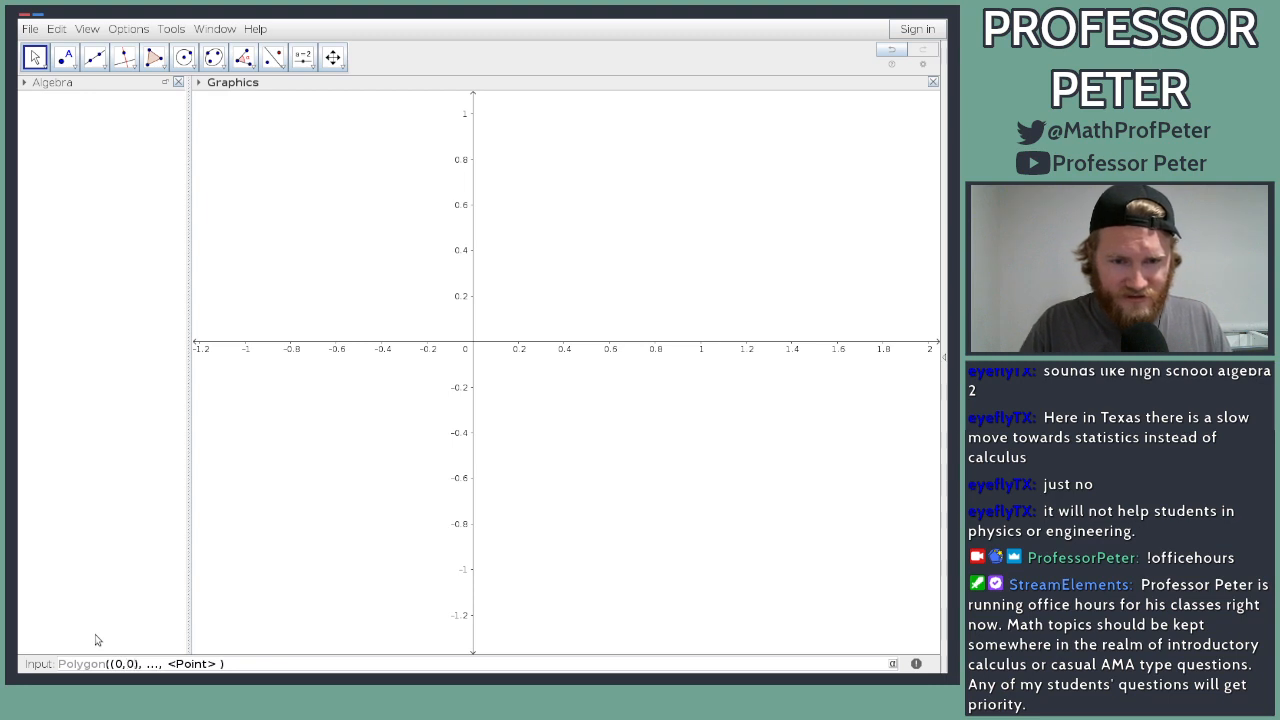
{"action": "key", "text": "Tab"}
{"action": "type", "text": "(0, 1)"}
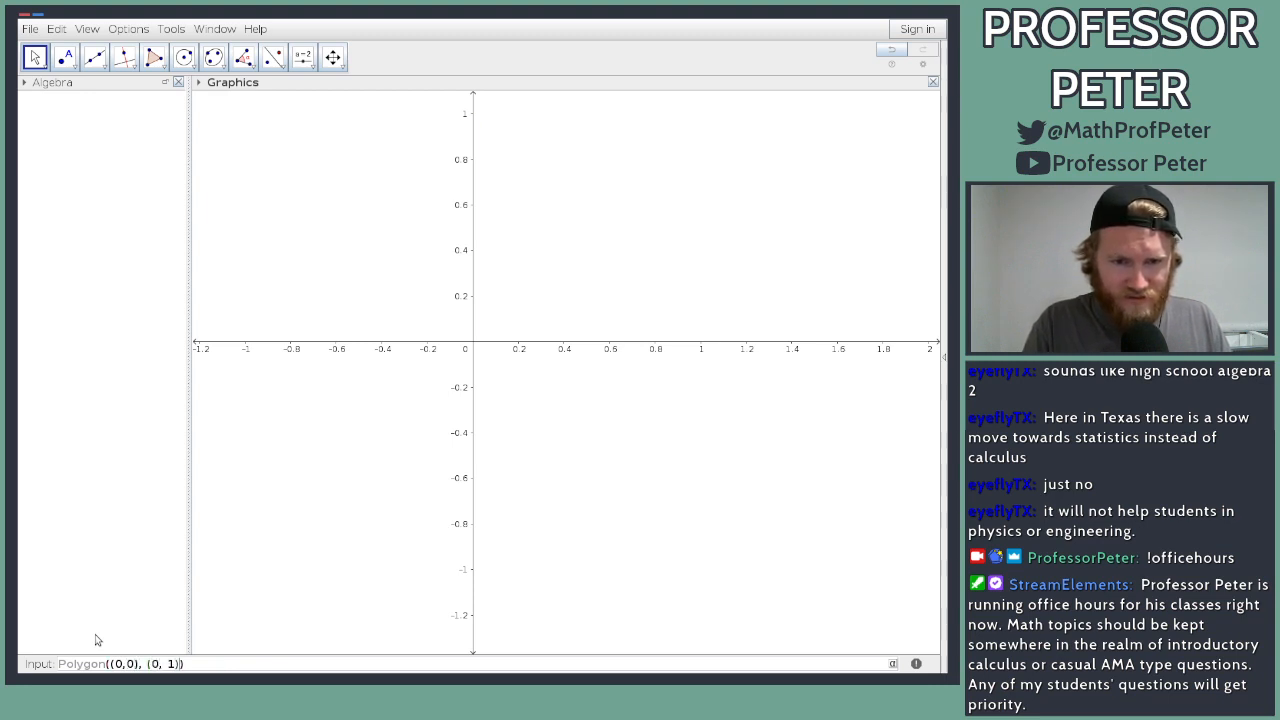
{"action": "type", "text": ","}
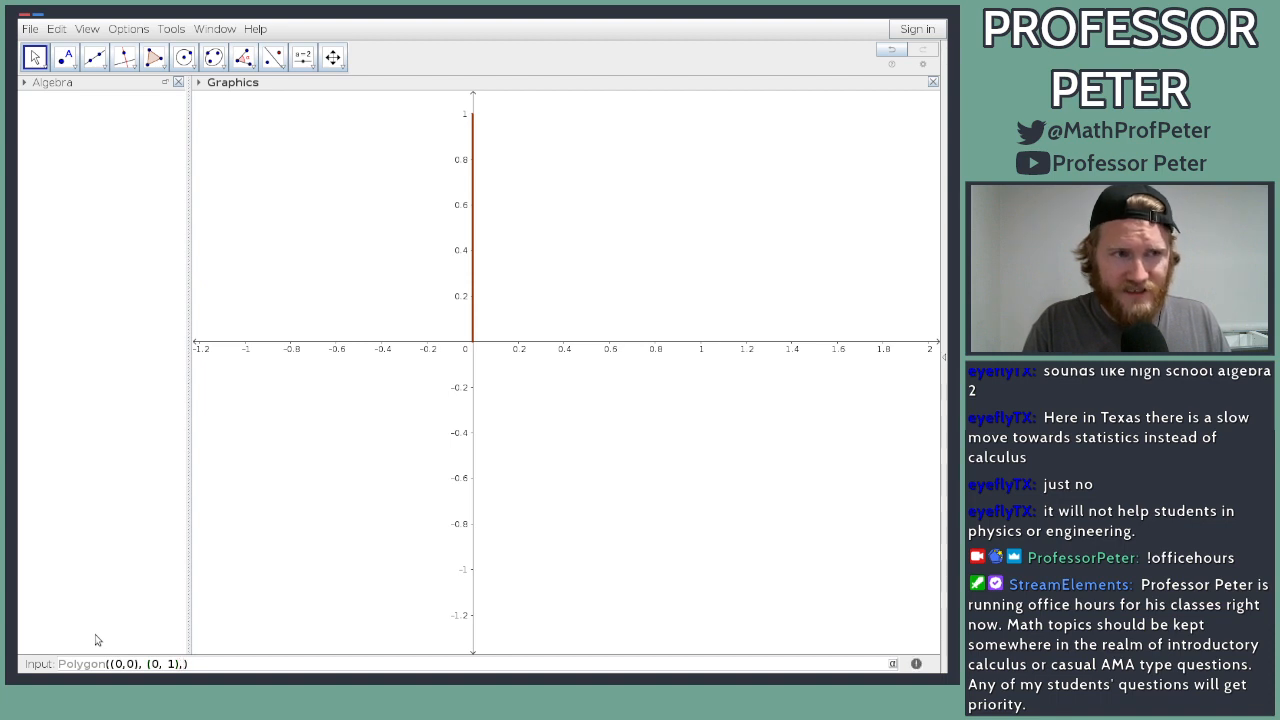
{"action": "type", "text": "(1,1)"}
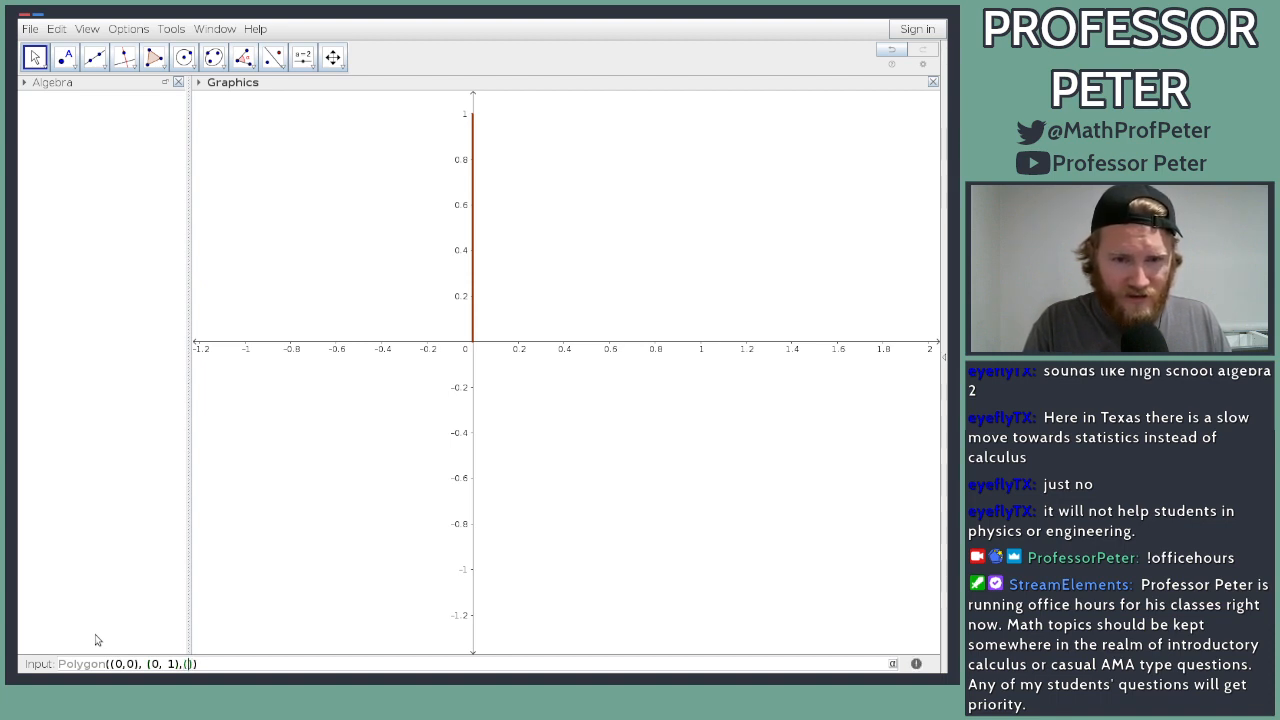
{"action": "type", "text": ","}
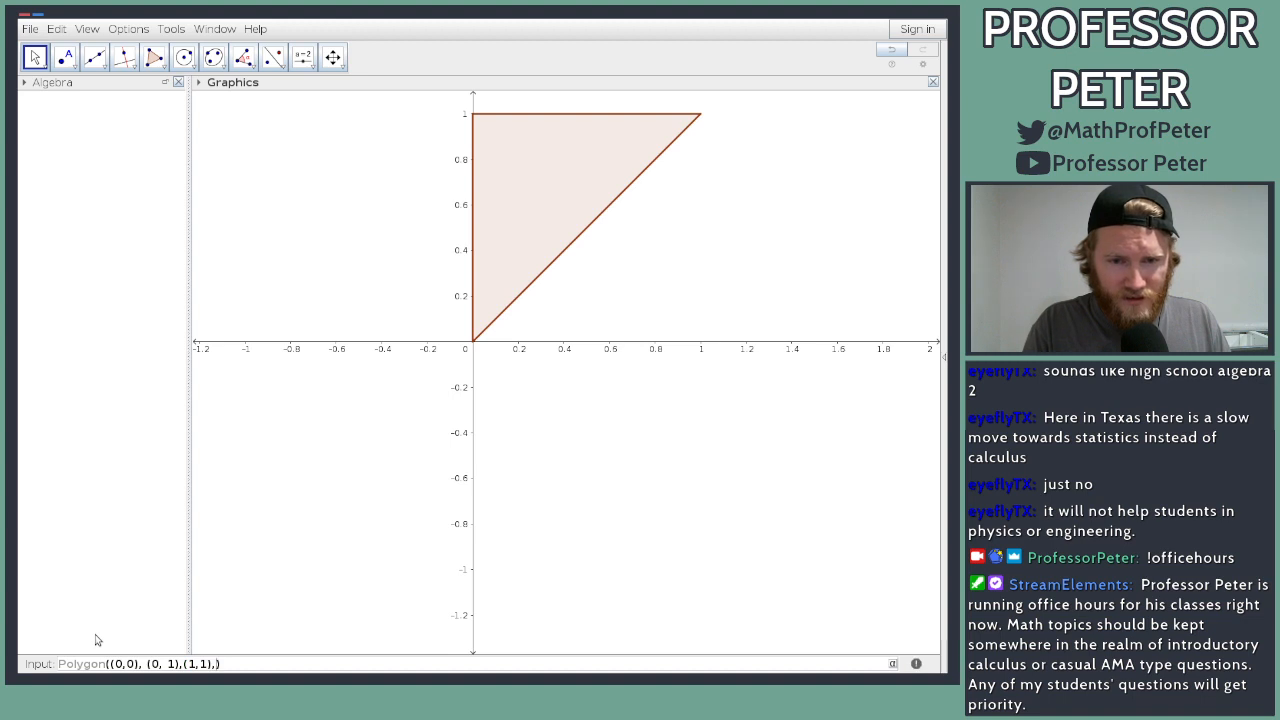
{"action": "type", "text": "(1,0"}
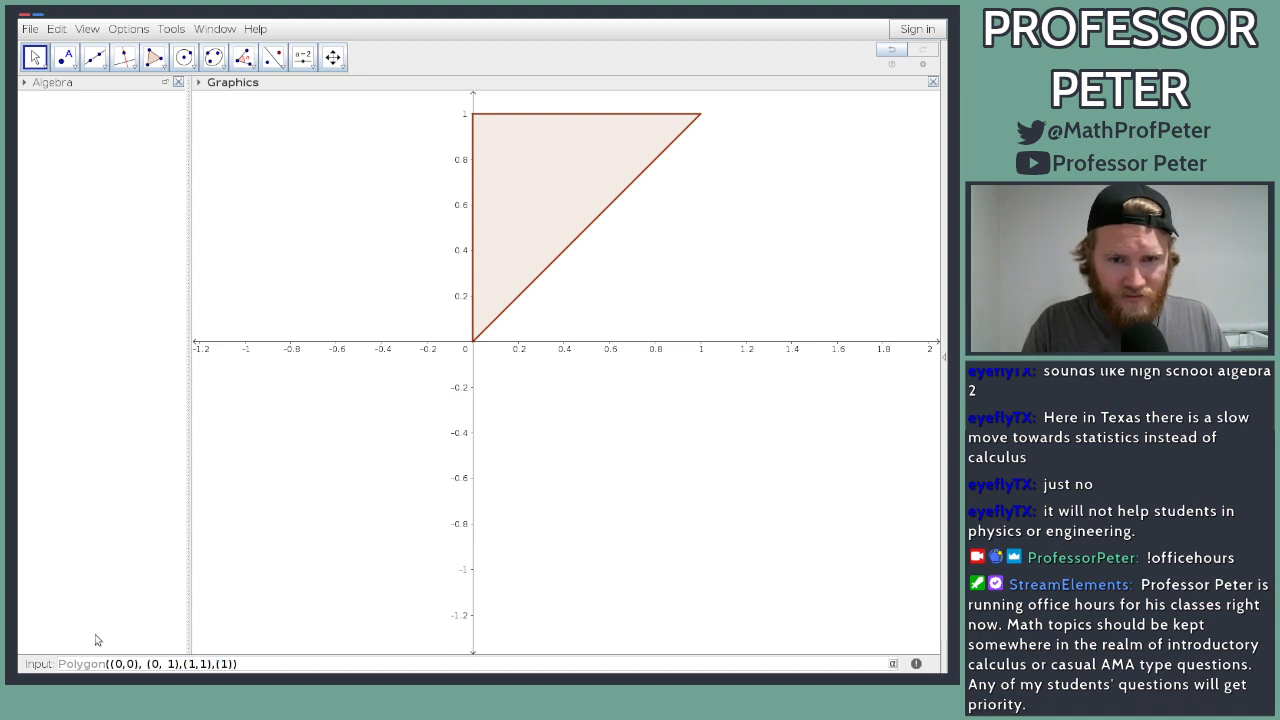
{"action": "key", "text": "Return"}
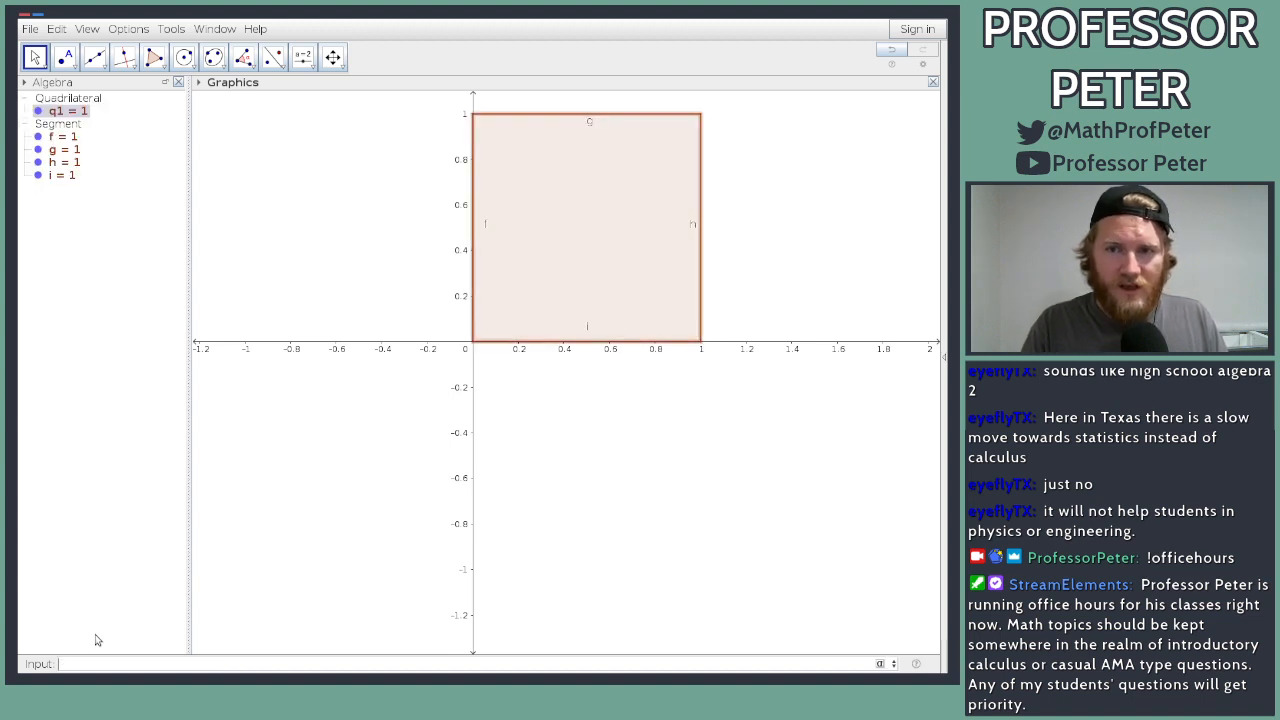
Step: Set the unit square's color to black and its fill opacity to 0
{"action": "left_click_drag", "start_coordinate": [711, 524], "coordinate": [517, 619]}
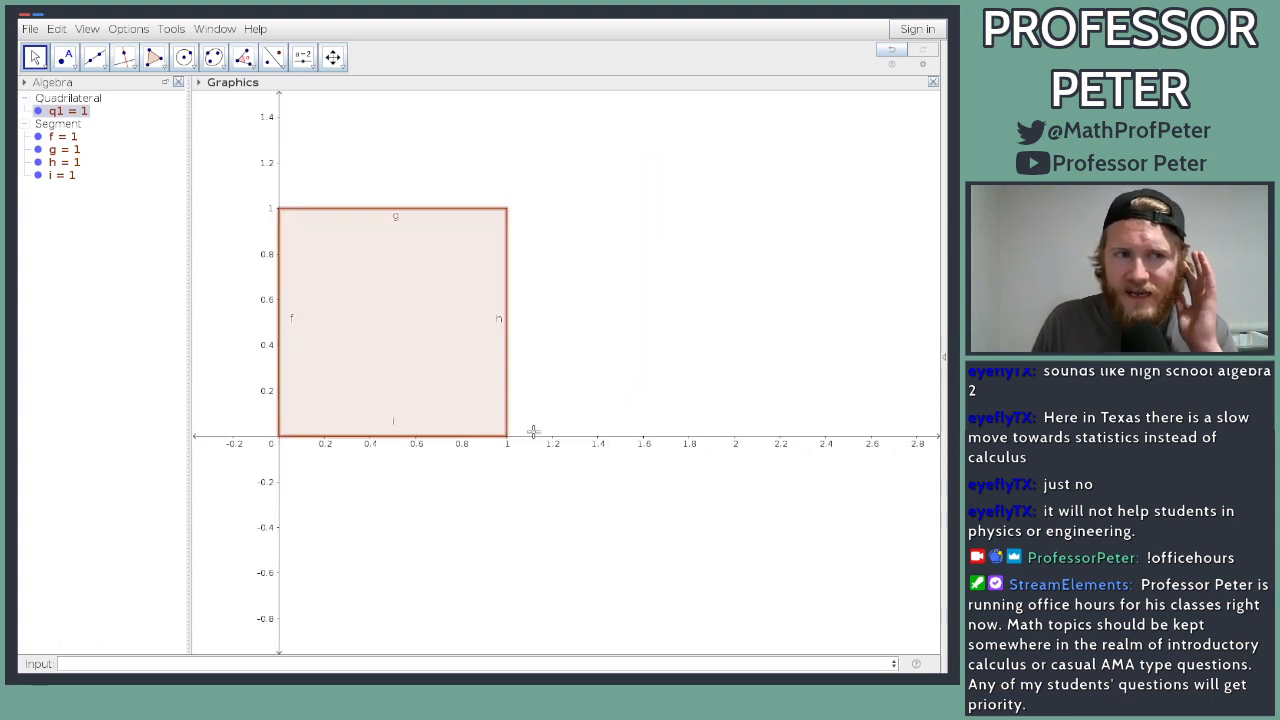
{"action": "scroll", "coordinate": [507, 436], "scroll_direction": "up", "scroll_amount": 3}
{"action": "left_click_drag", "start_coordinate": [480, 505], "coordinate": [656, 542]}
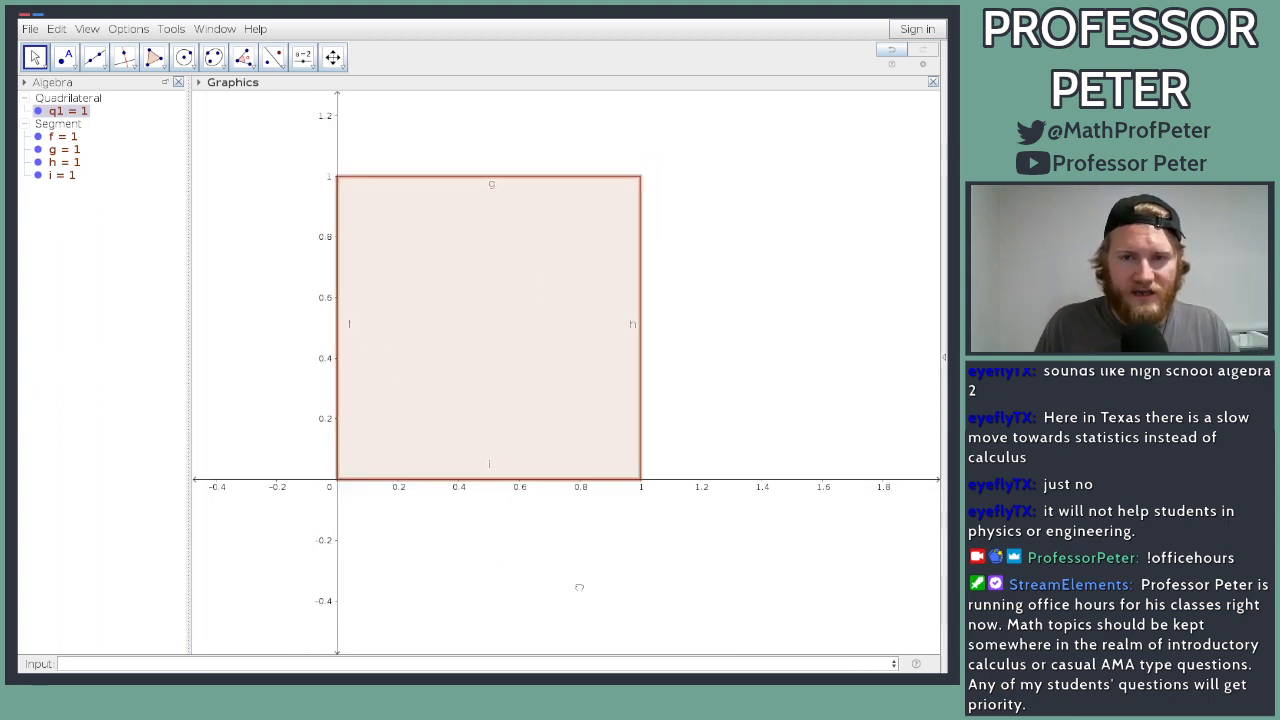
{"action": "scroll", "coordinate": [609, 591], "scroll_direction": "up", "scroll_amount": 1}
{"action": "left_click_drag", "start_coordinate": [571, 554], "coordinate": [635, 622]}
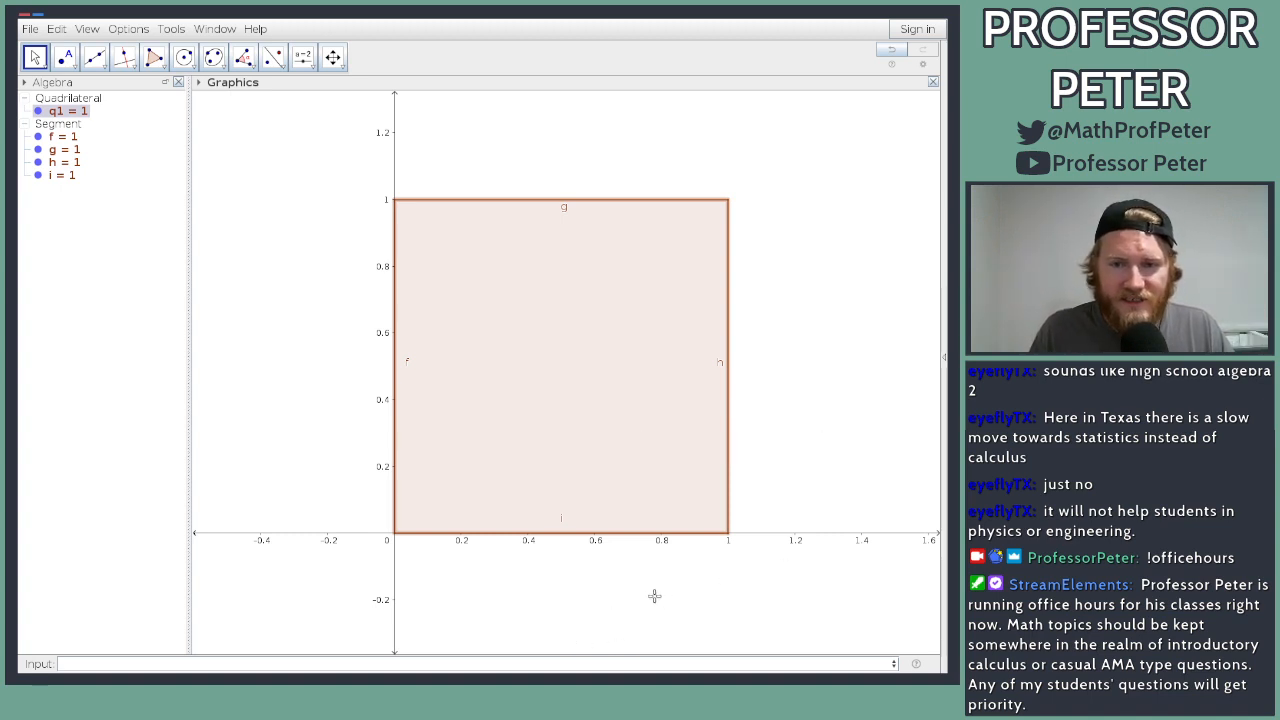
{"action": "scroll", "coordinate": [653, 596], "scroll_direction": "up", "scroll_amount": 1}
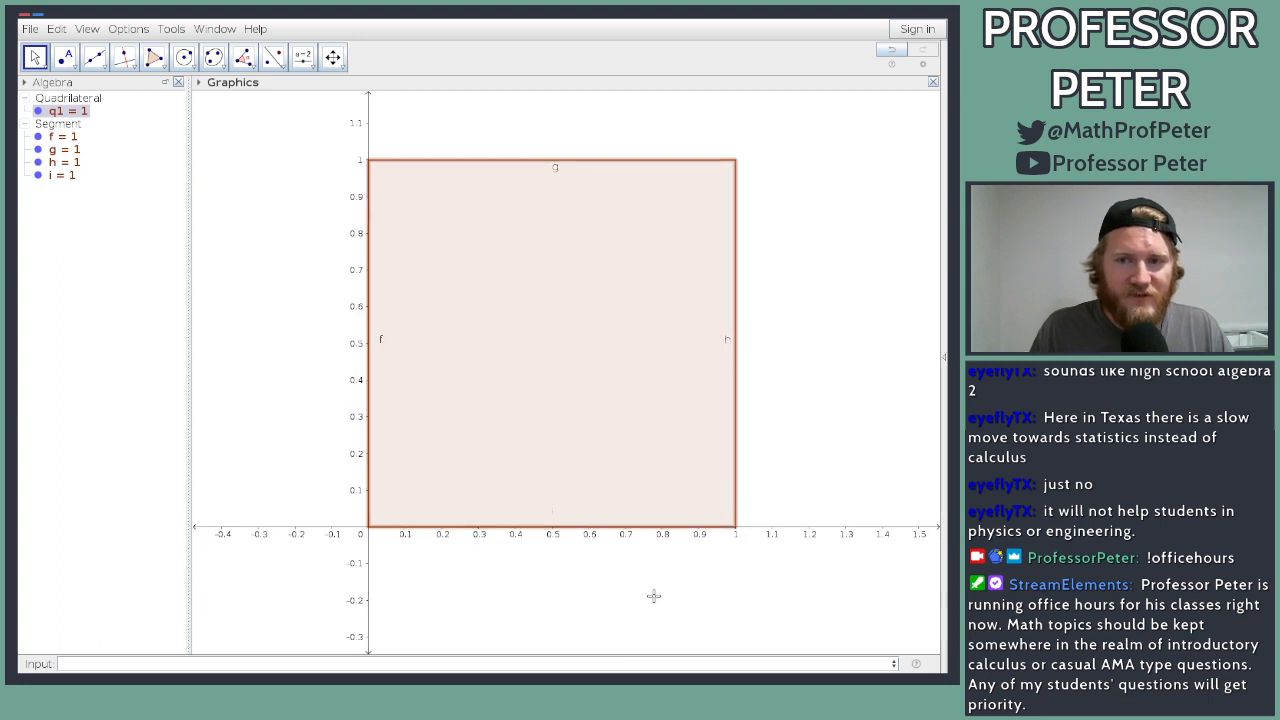
{"action": "left_click", "coordinate": [447, 667]}
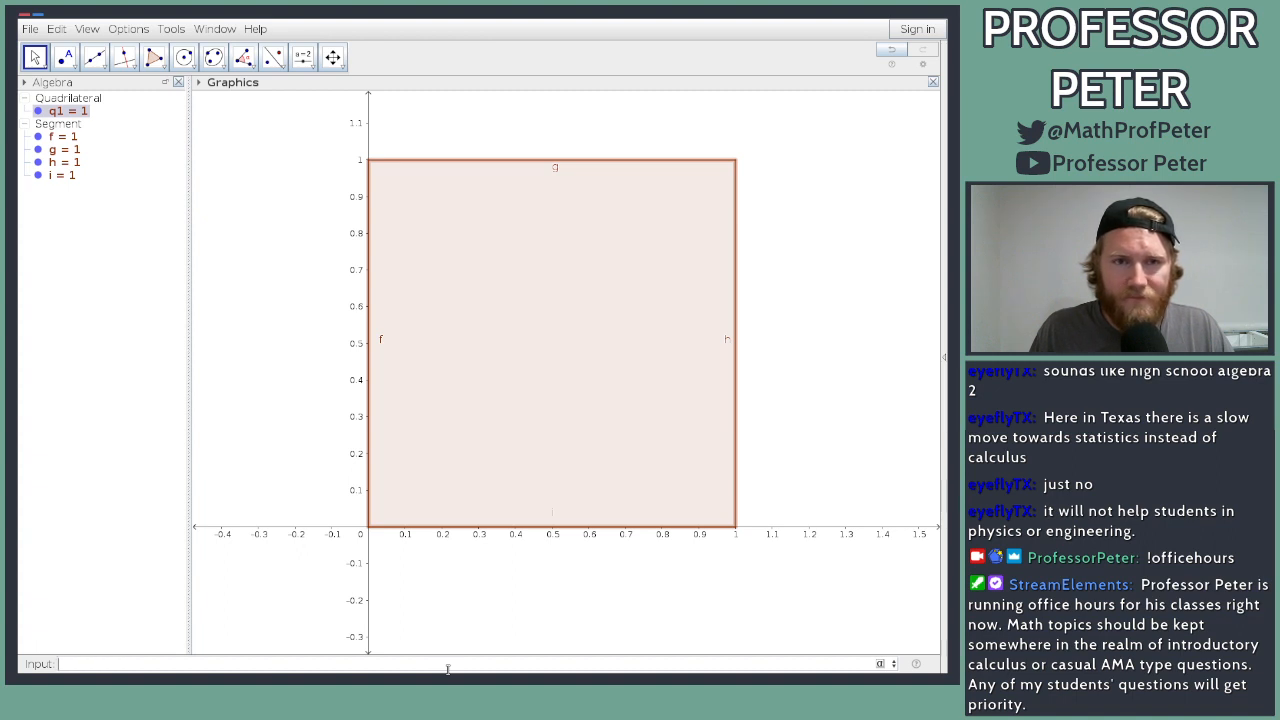
{"action": "right_click", "coordinate": [456, 300]}
{"action": "left_click", "coordinate": [480, 418]}
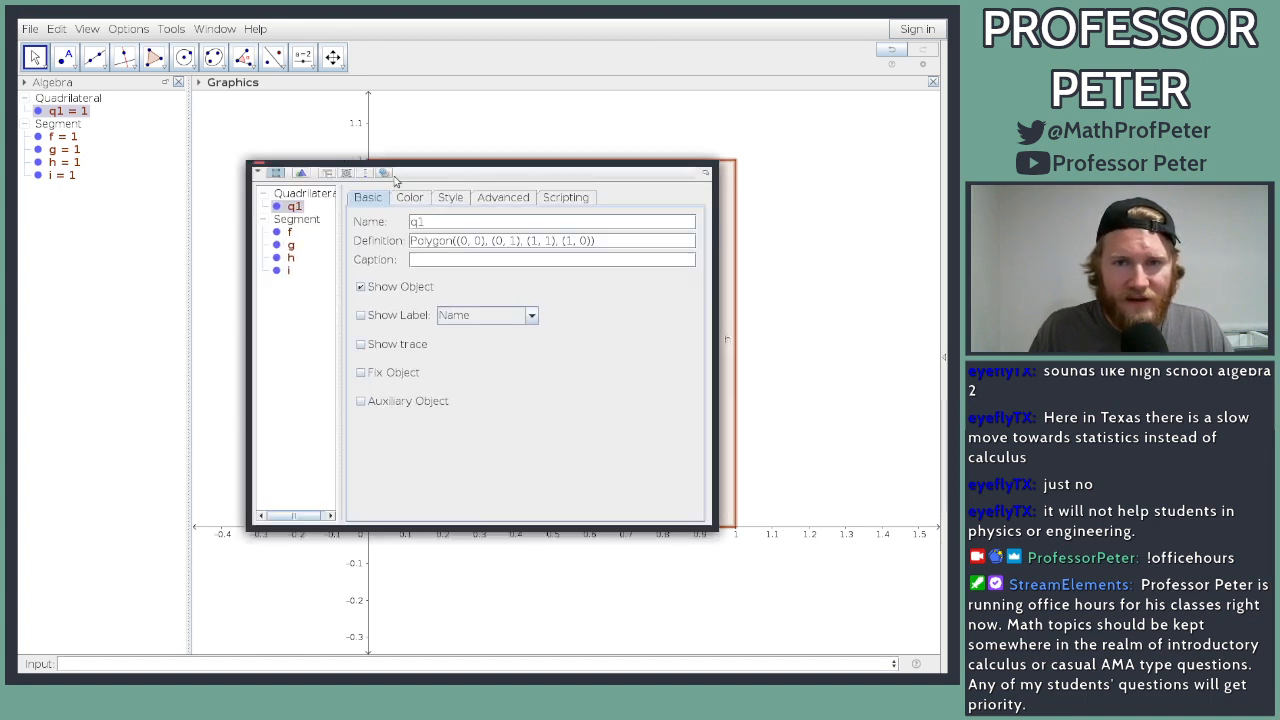
{"action": "left_click", "coordinate": [410, 198]}
{"action": "left_click", "coordinate": [364, 316]}
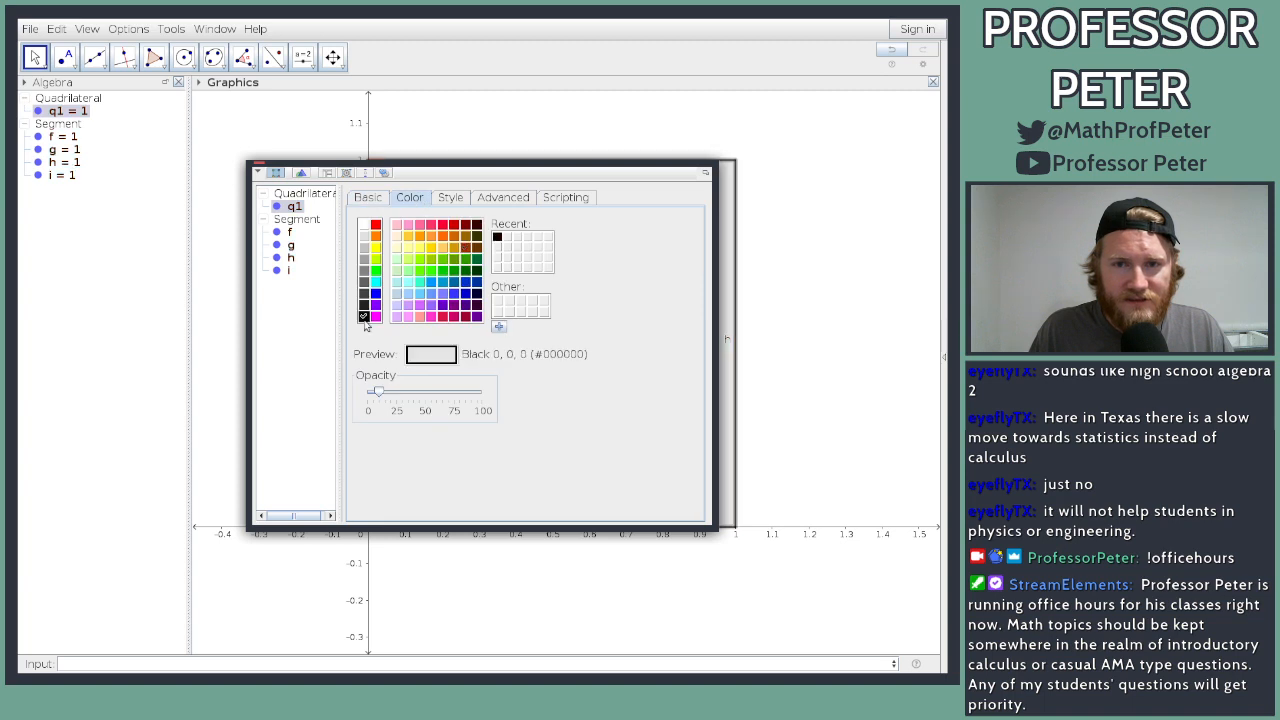
{"action": "left_click_drag", "start_coordinate": [380, 391], "coordinate": [366, 395]}
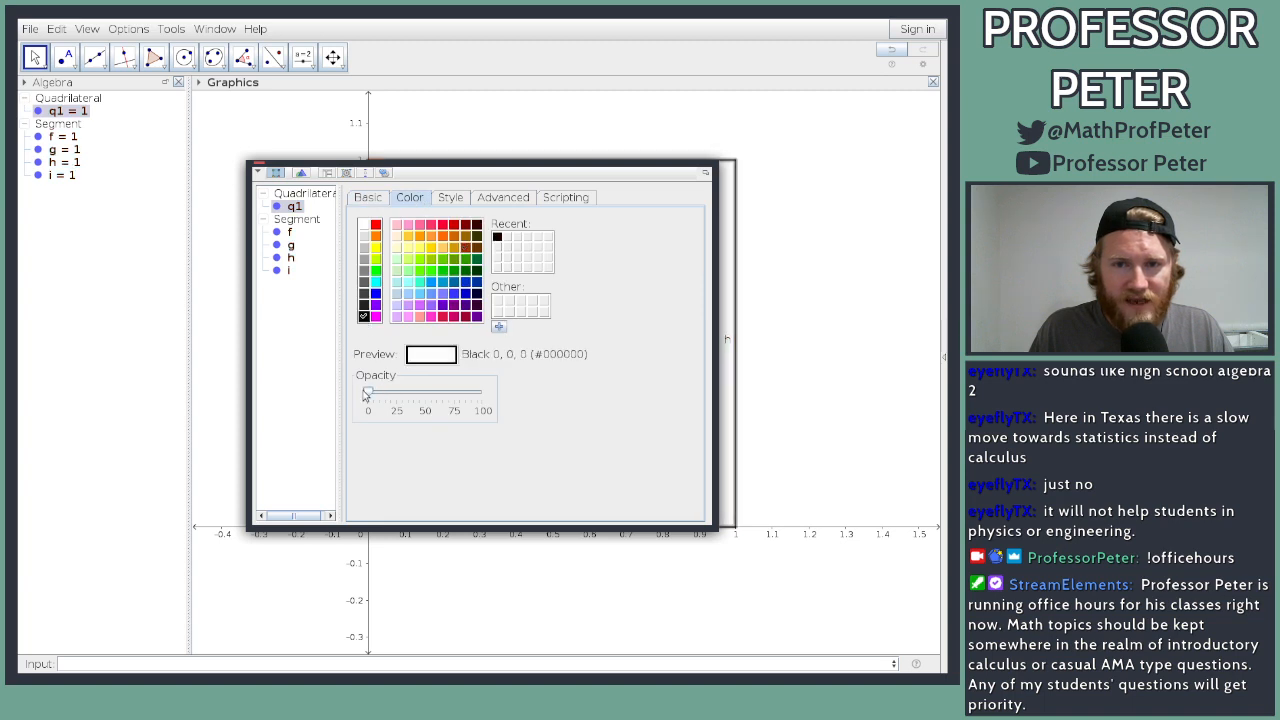
{"action": "left_click", "coordinate": [259, 162]}
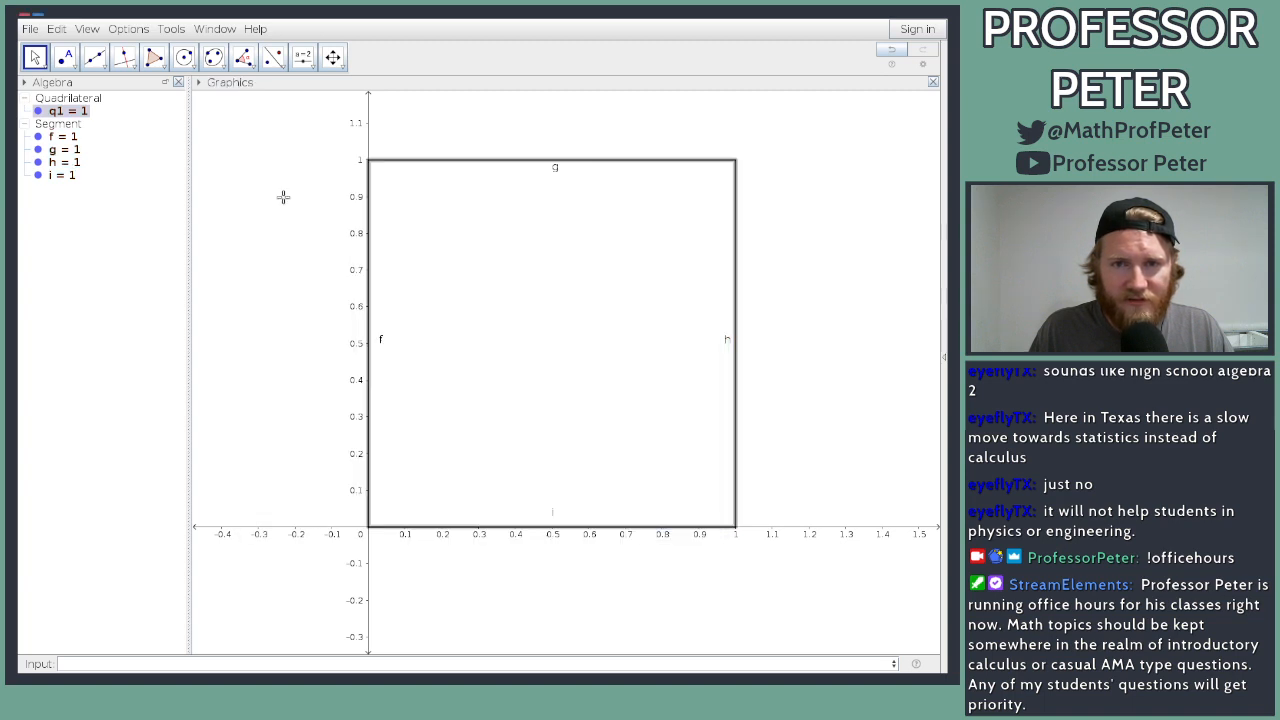
Step: Hide the labels of the square's four side segments f, g, h and i
{"action": "left_click", "coordinate": [71, 137]}
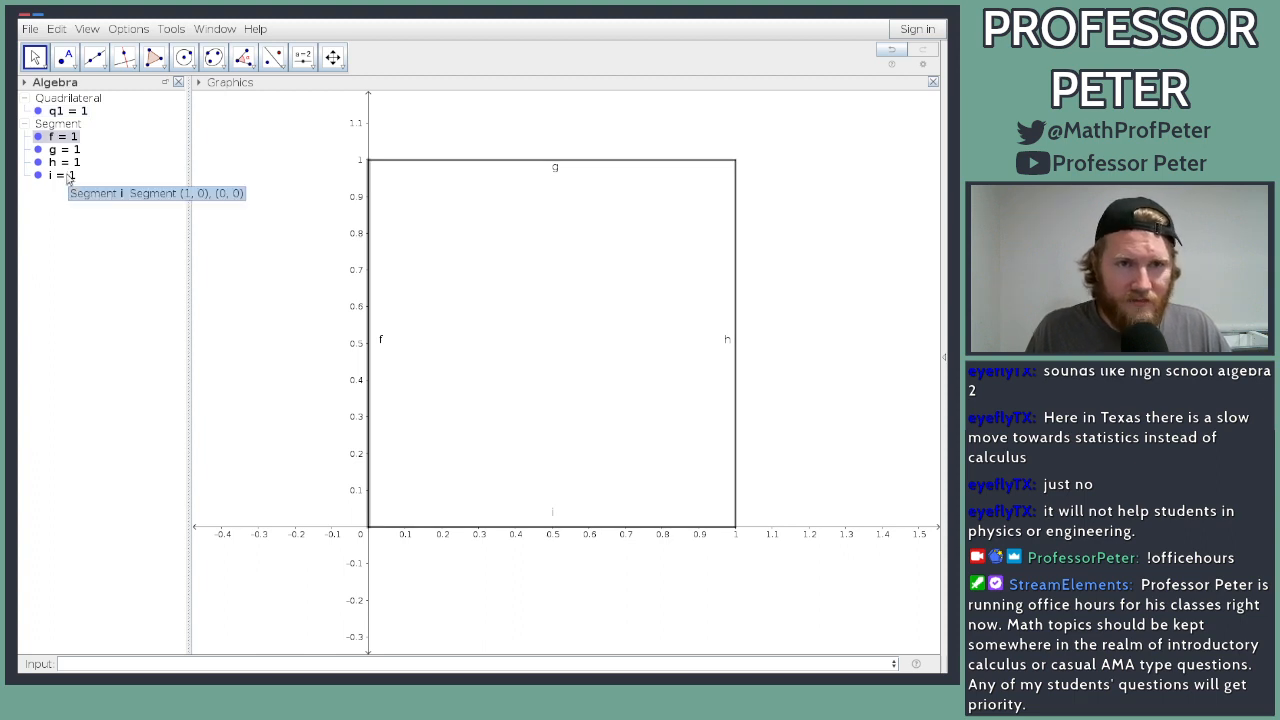
{"action": "left_click", "coordinate": [67, 177], "text": "shift"}
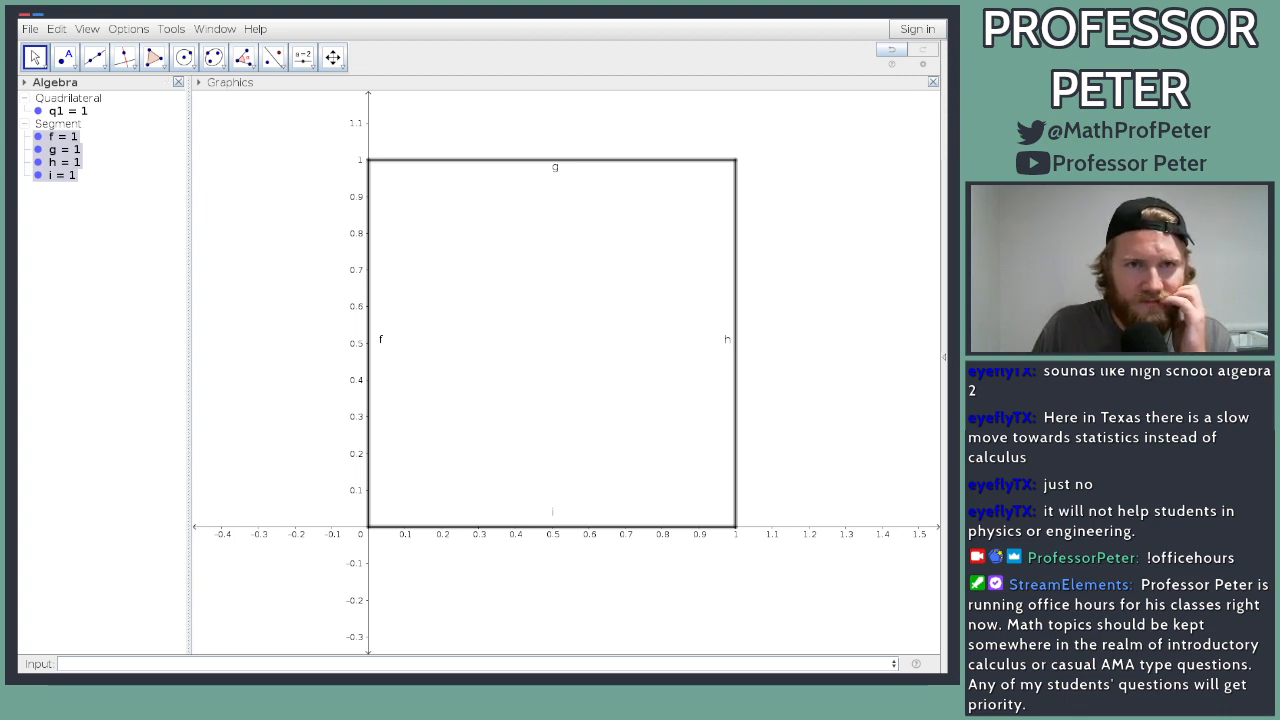
{"action": "right_click", "coordinate": [66, 162]}
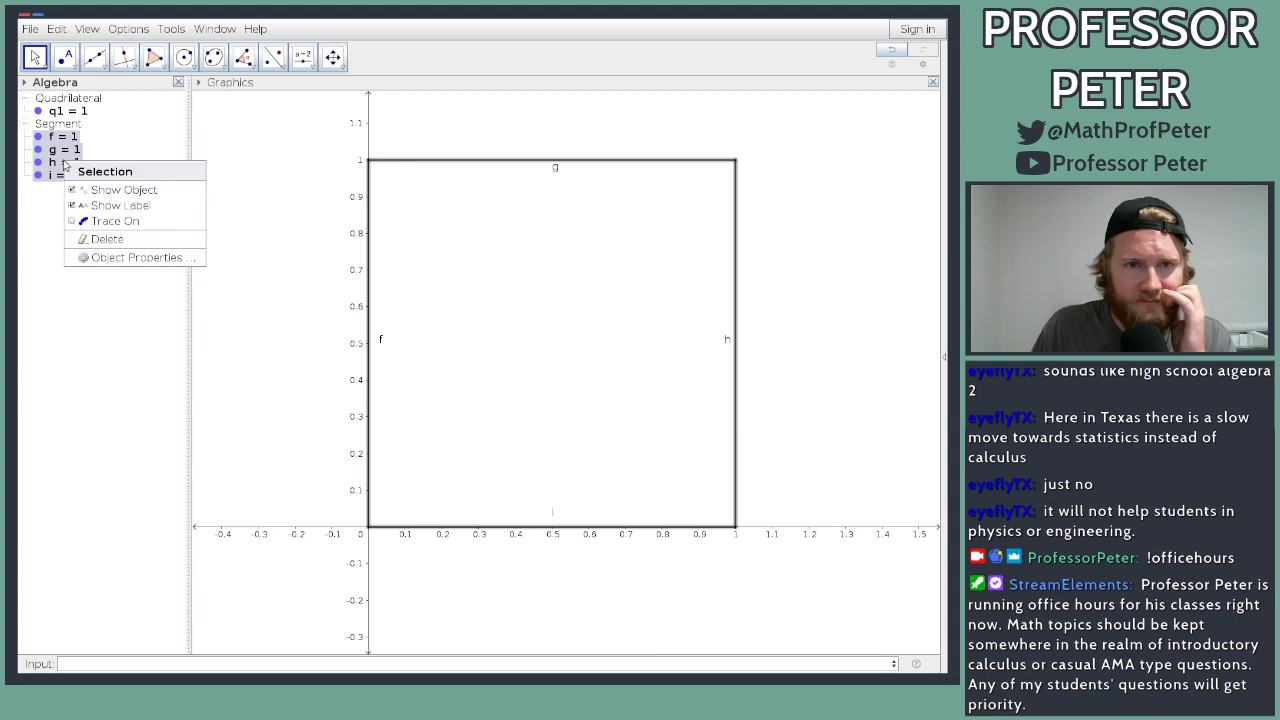
{"action": "left_click", "coordinate": [93, 205]}
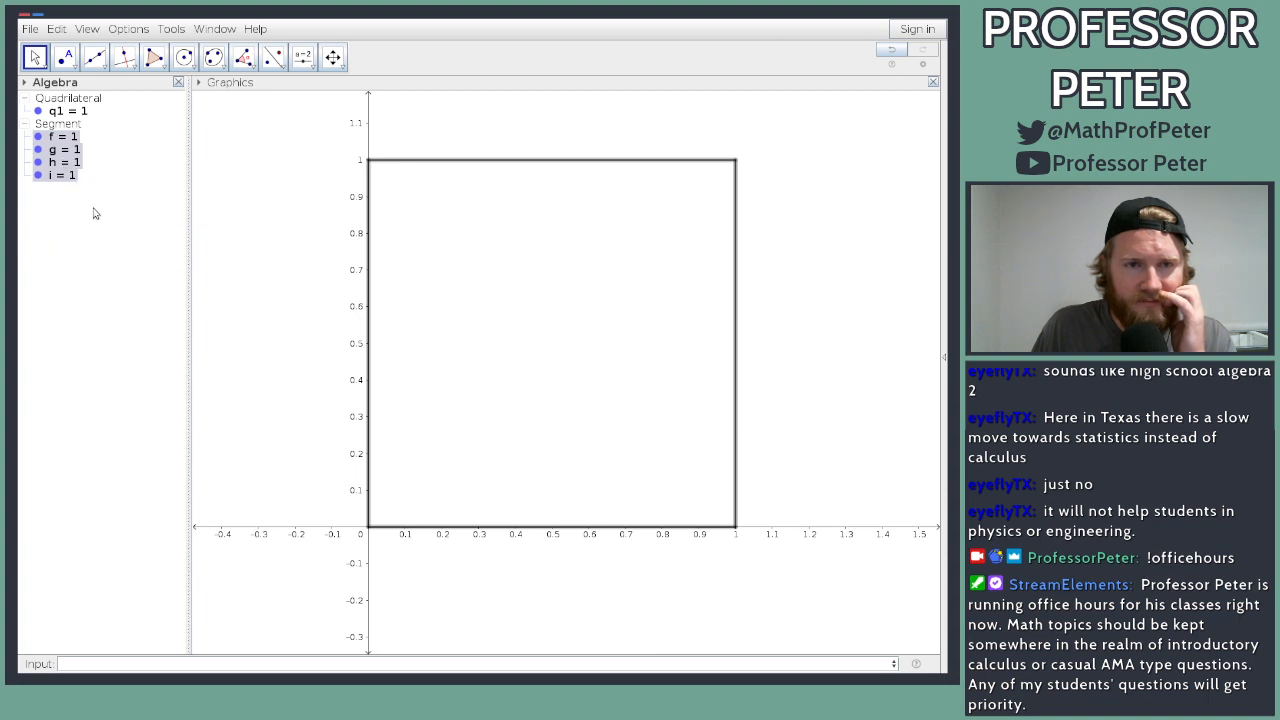
Step: Hide the axes in the graphics view and collapse the Segment group in the object list
{"action": "right_click", "coordinate": [281, 381]}
{"action": "left_click", "coordinate": [219, 370]}
{"action": "right_click", "coordinate": [218, 348]}
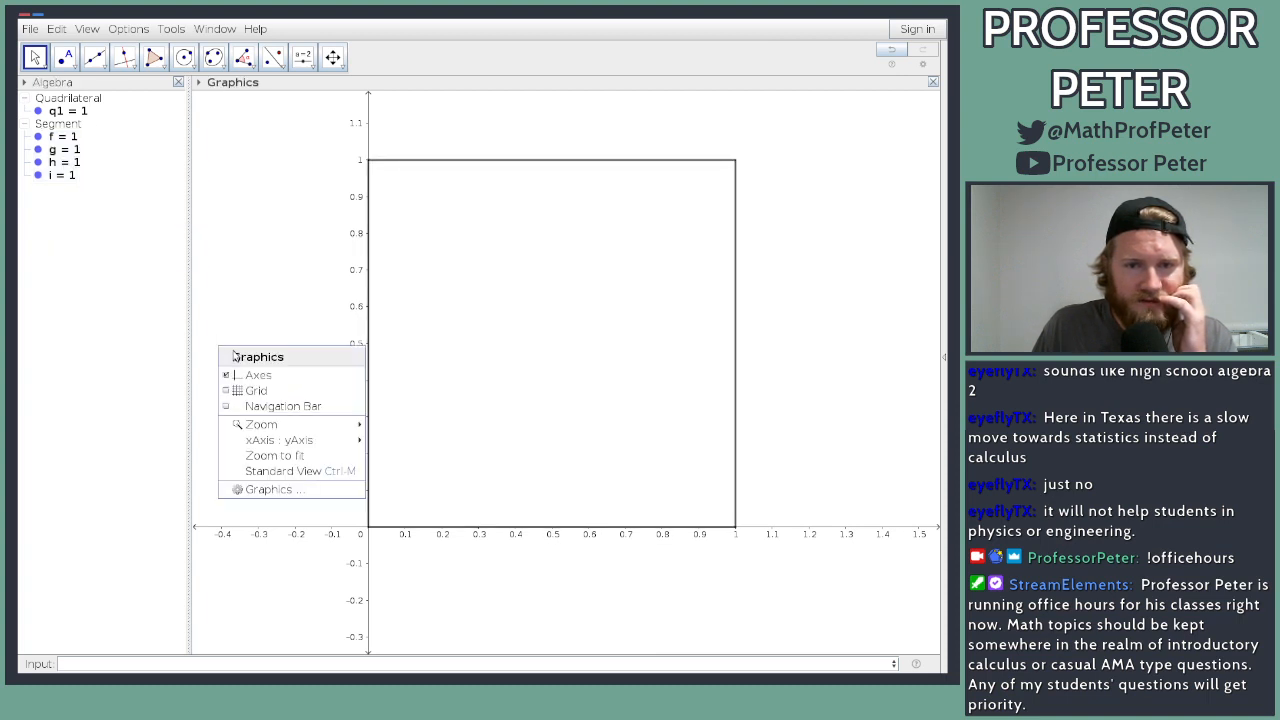
{"action": "left_click", "coordinate": [256, 376]}
{"action": "scroll", "coordinate": [308, 369], "scroll_direction": "up", "scroll_amount": 1}
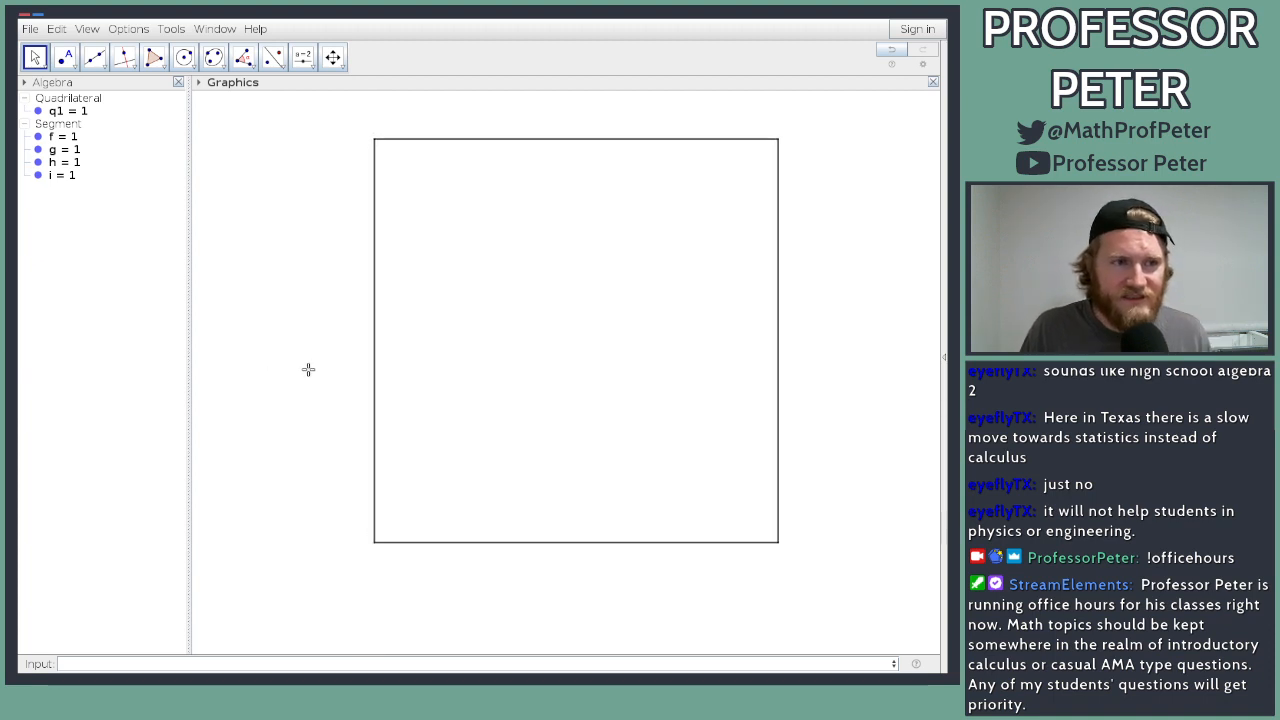
{"action": "left_click_drag", "start_coordinate": [596, 382], "coordinate": [545, 385]}
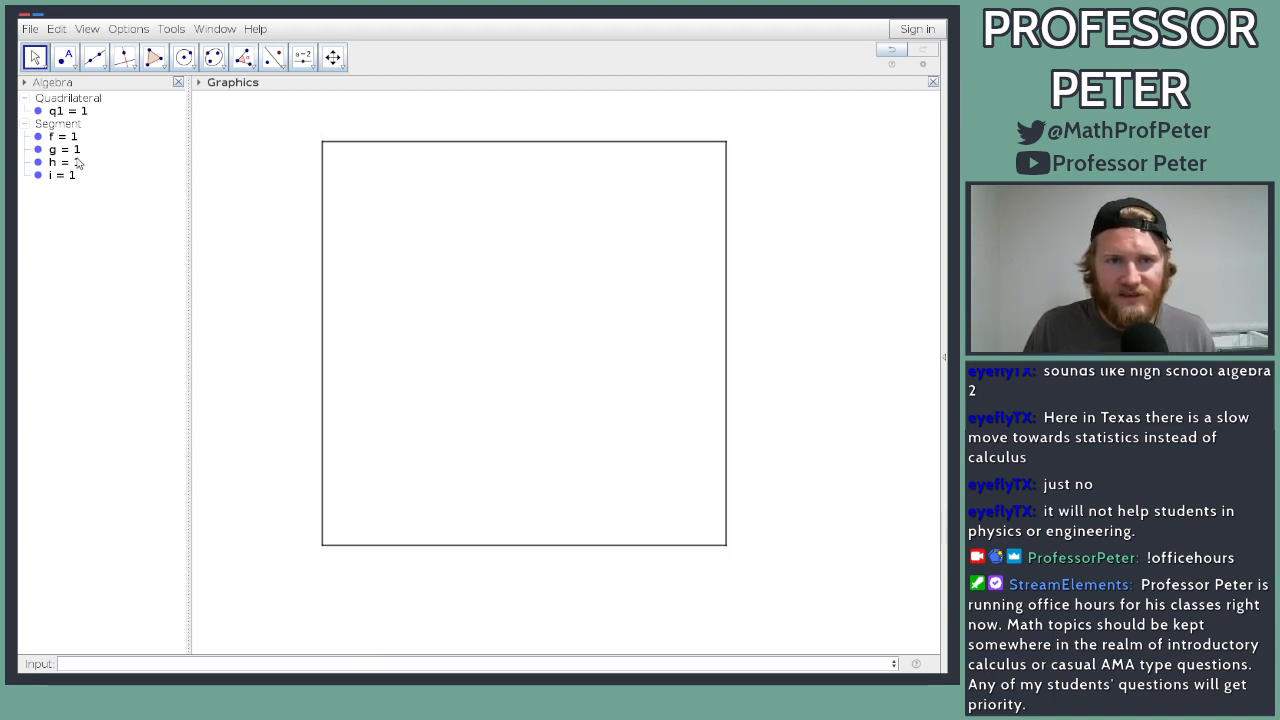
{"action": "left_click", "coordinate": [26, 125]}
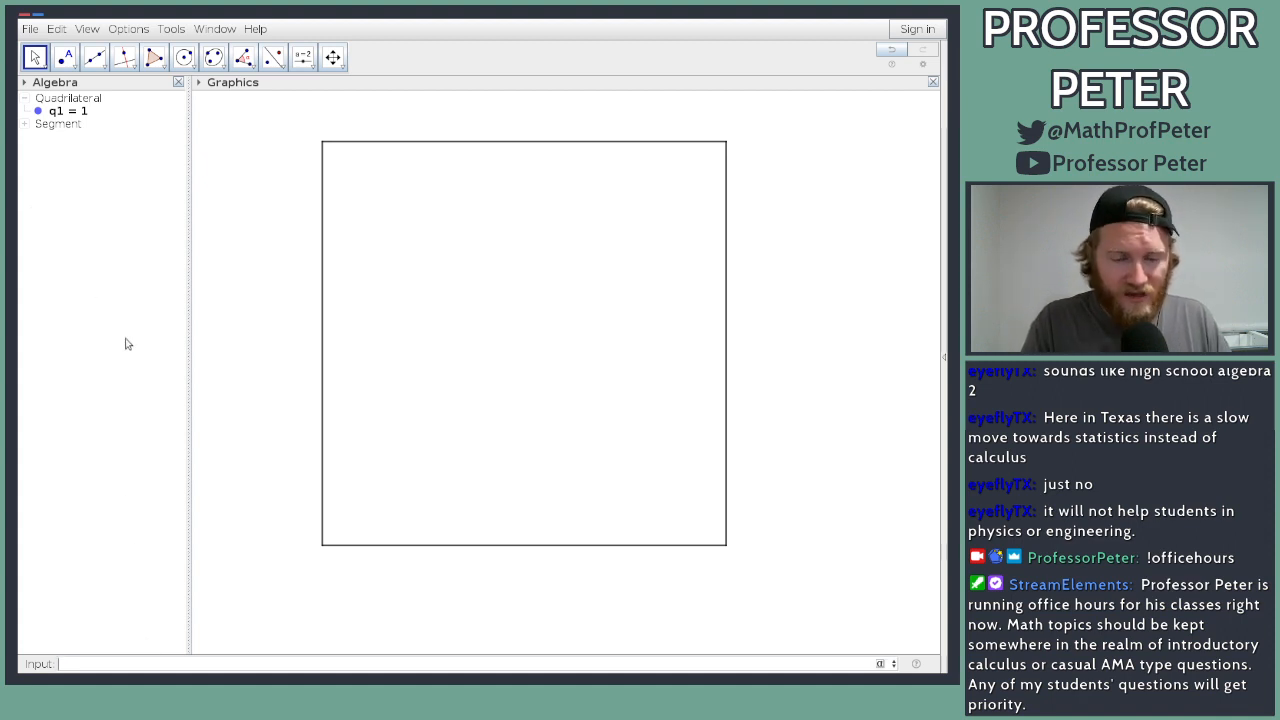
Step: Create the left-half rectangle with the Polygon command using vertices (0,0), (0,1), (1/2,1) and (1/2,0), and collapse the Segment group
{"action": "type", "text": "poly"}
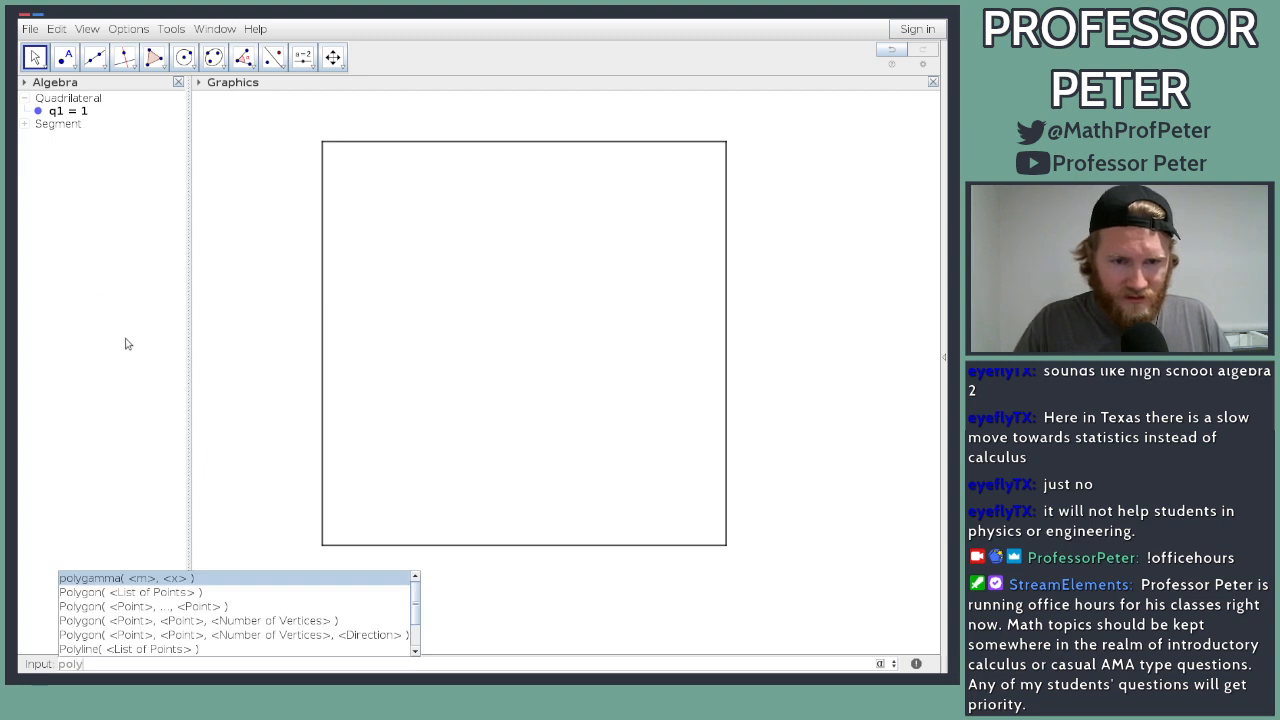
{"action": "key", "text": "Down"}
{"action": "key", "text": "Down"}
{"action": "key", "text": "Down"}
{"action": "key", "text": "Up"}
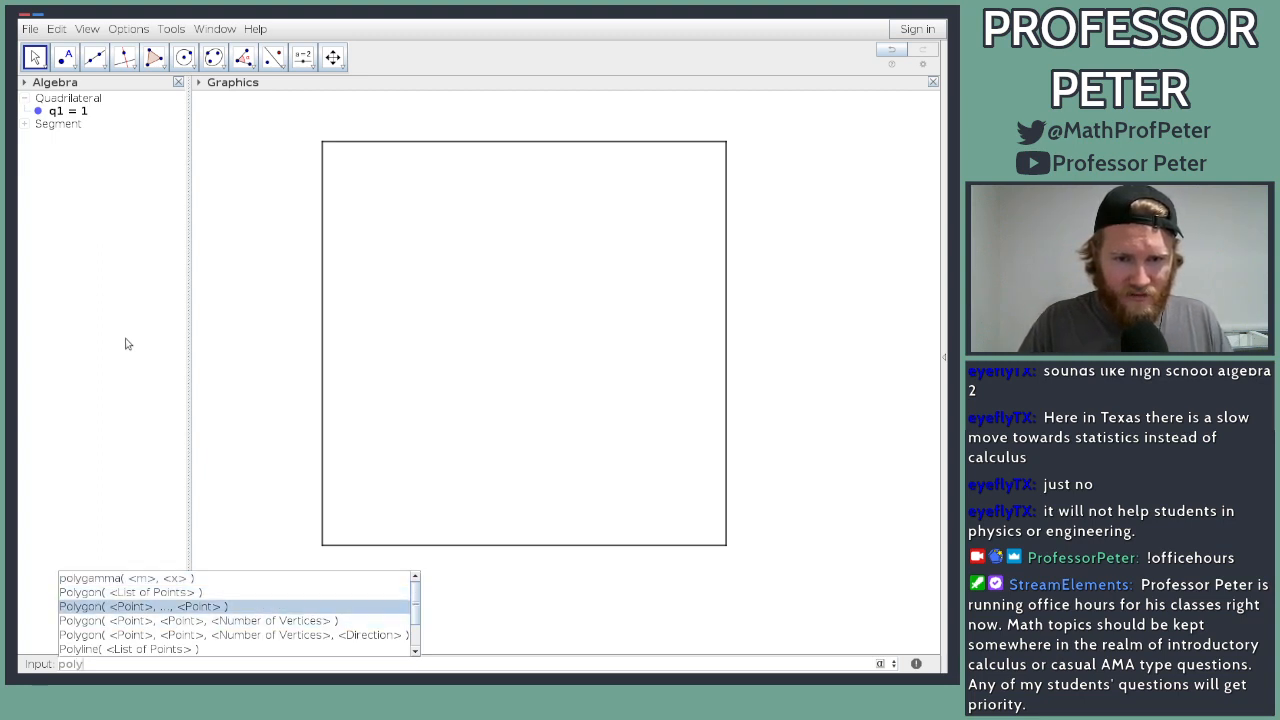
{"action": "key", "text": "Return"}
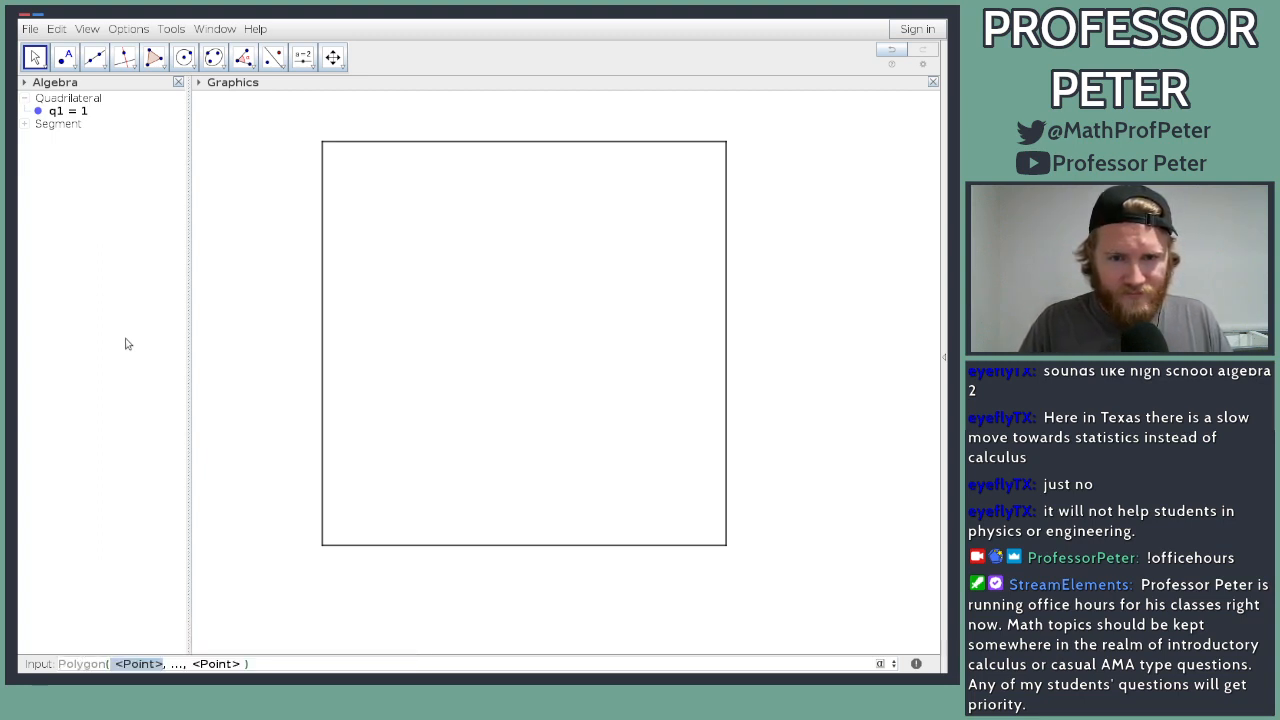
{"action": "type", "text": "("}
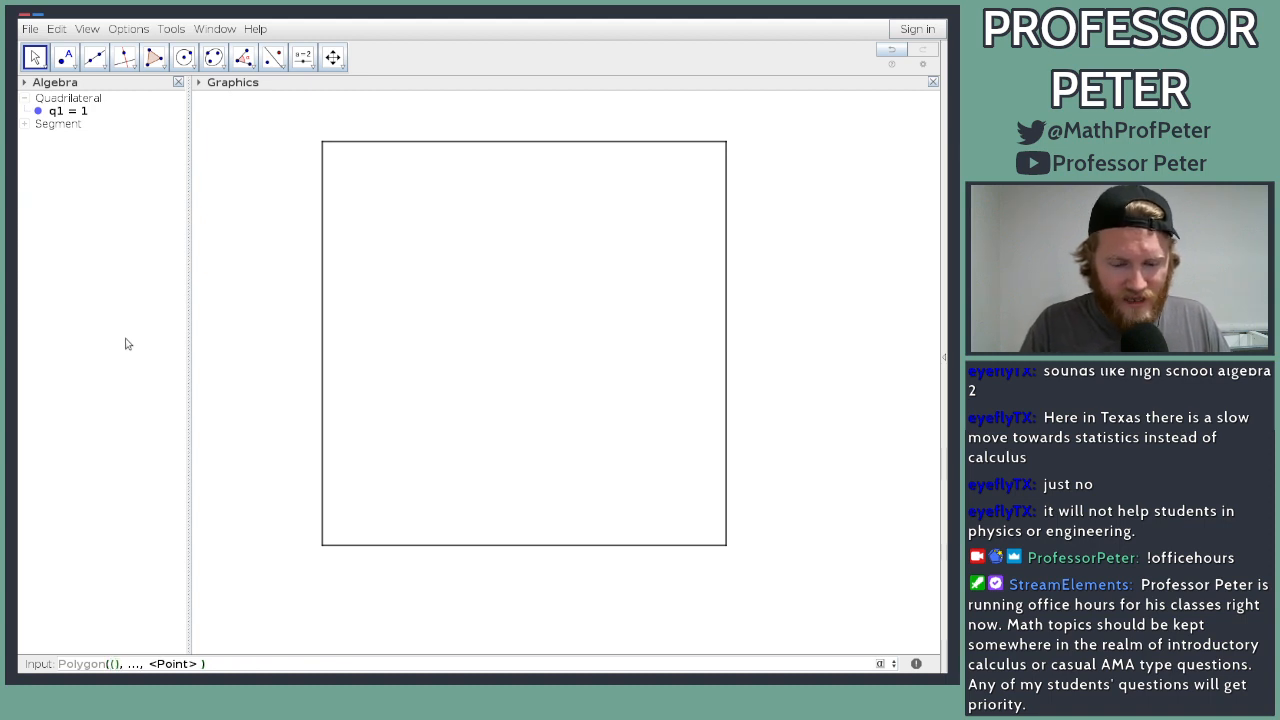
{"action": "type", "text": "1/2,0"}
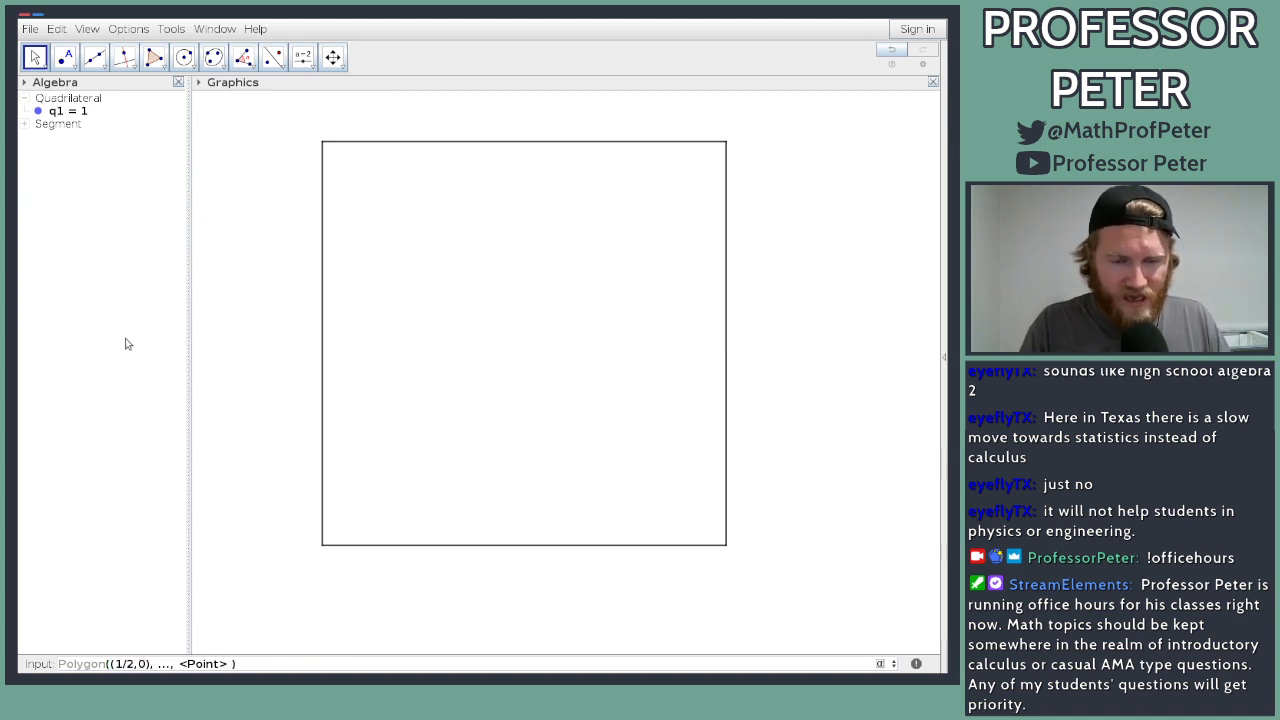
{"action": "key", "text": "BackSpace"}
{"action": "key", "text": "BackSpace"}
{"action": "key", "text": "BackSpace"}
{"action": "key", "text": "BackSpace"}
{"action": "key", "text": "BackSpace"}
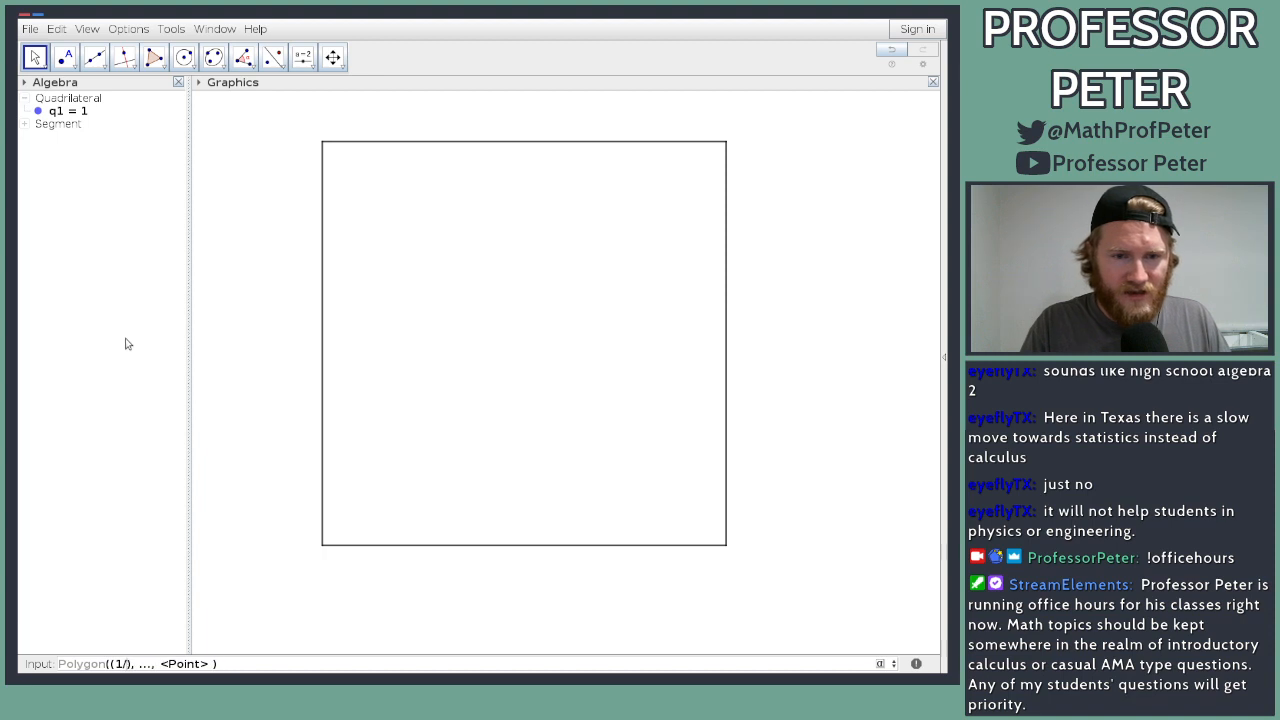
{"action": "type", "text": "0,0"}
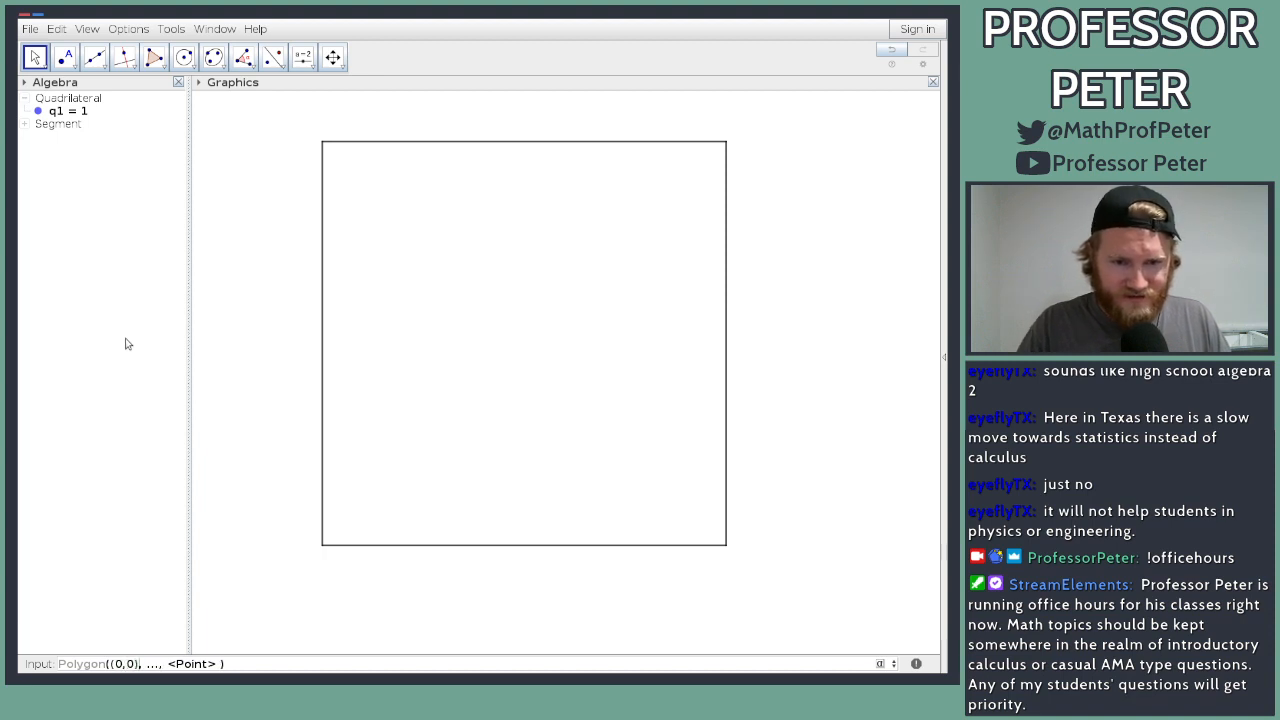
{"action": "key", "text": "Tab"}
{"action": "type", "text": "("}
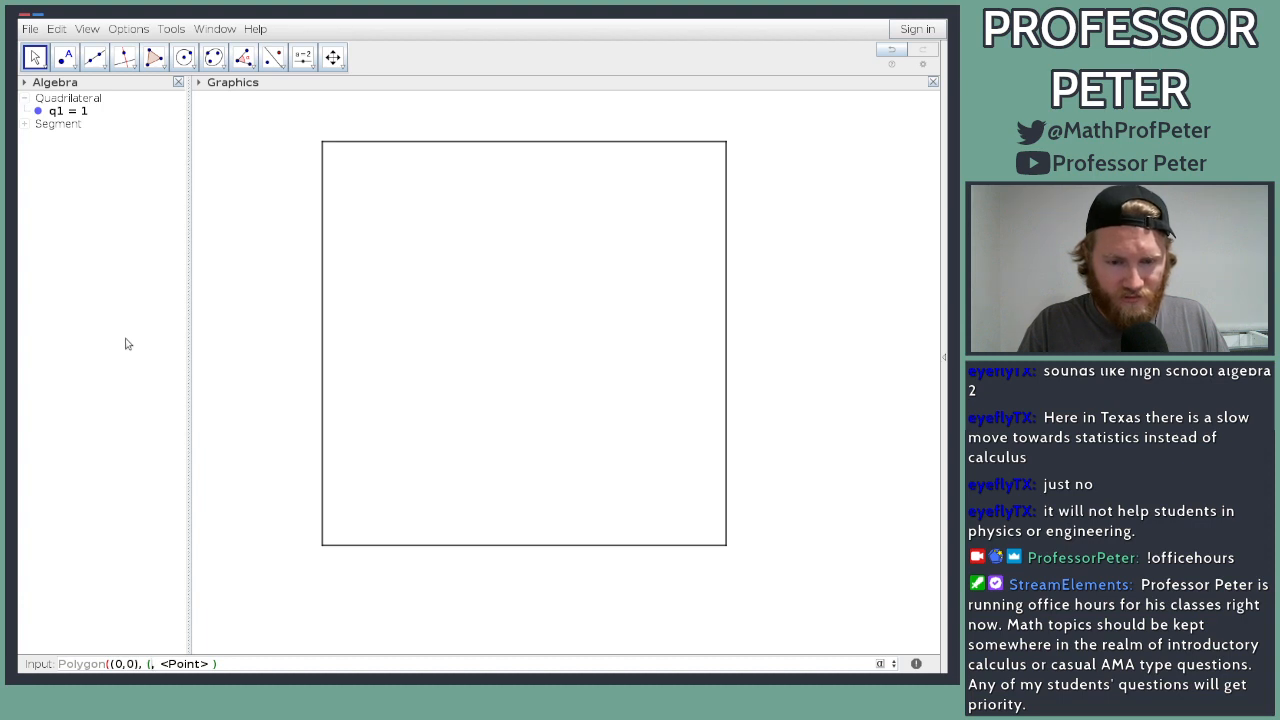
{"action": "type", "text": "0, 1)"}
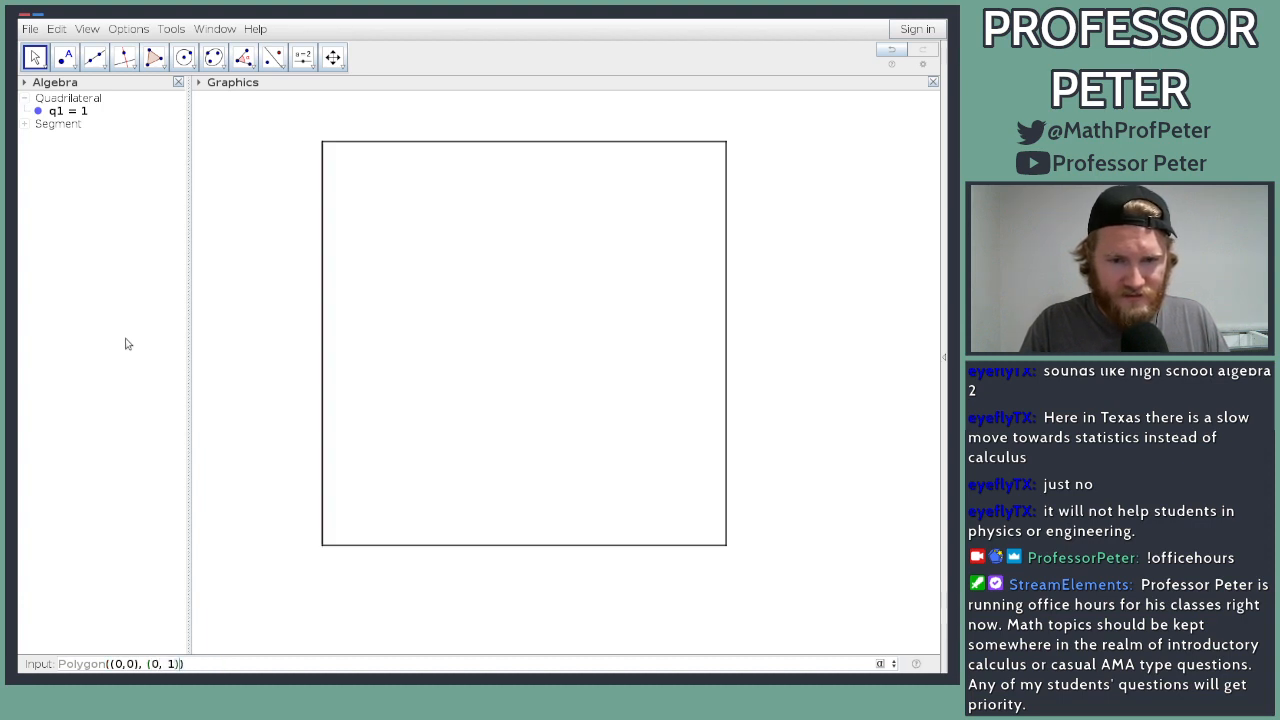
{"action": "type", "text": ","}
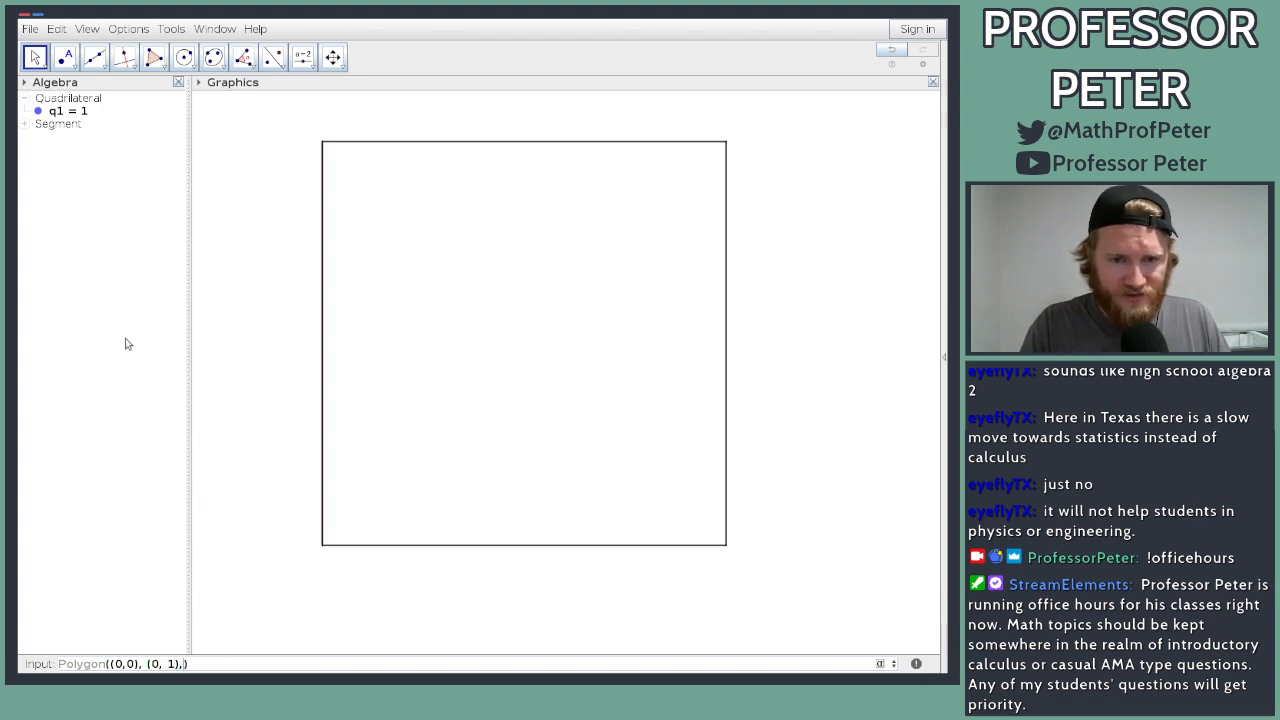
{"action": "type", "text": "(1/"}
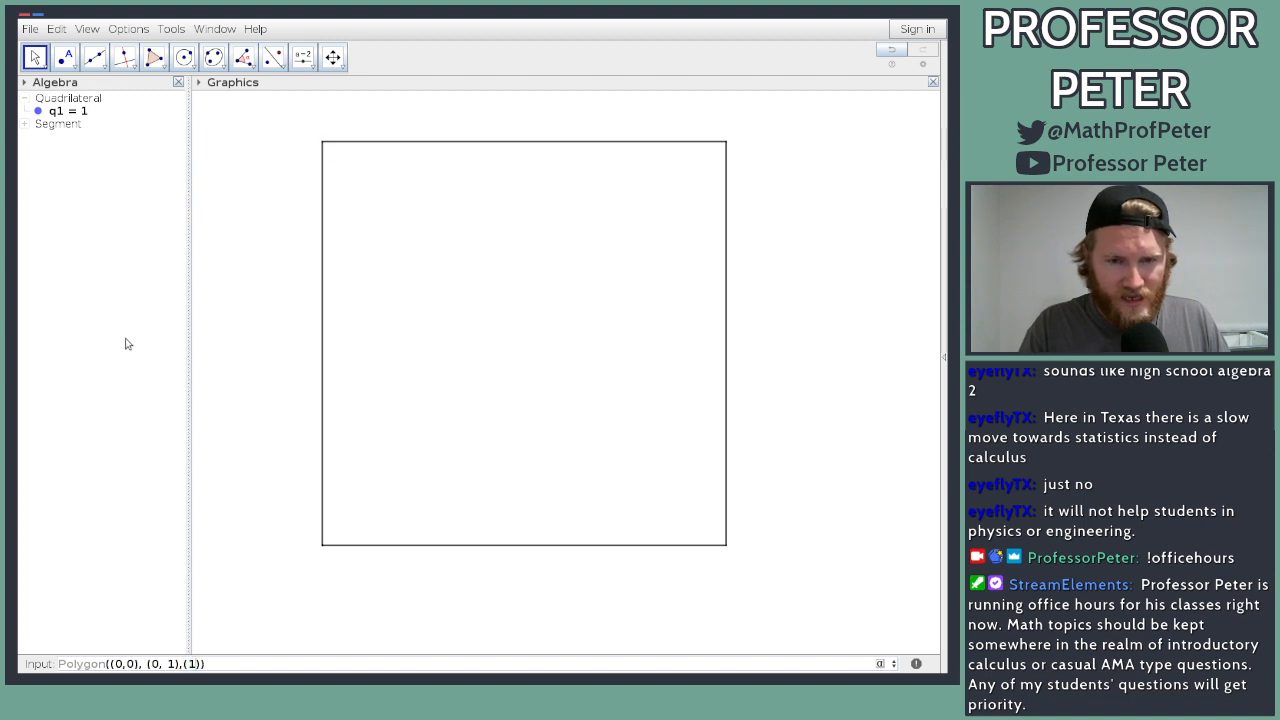
{"action": "type", "text": "2"}
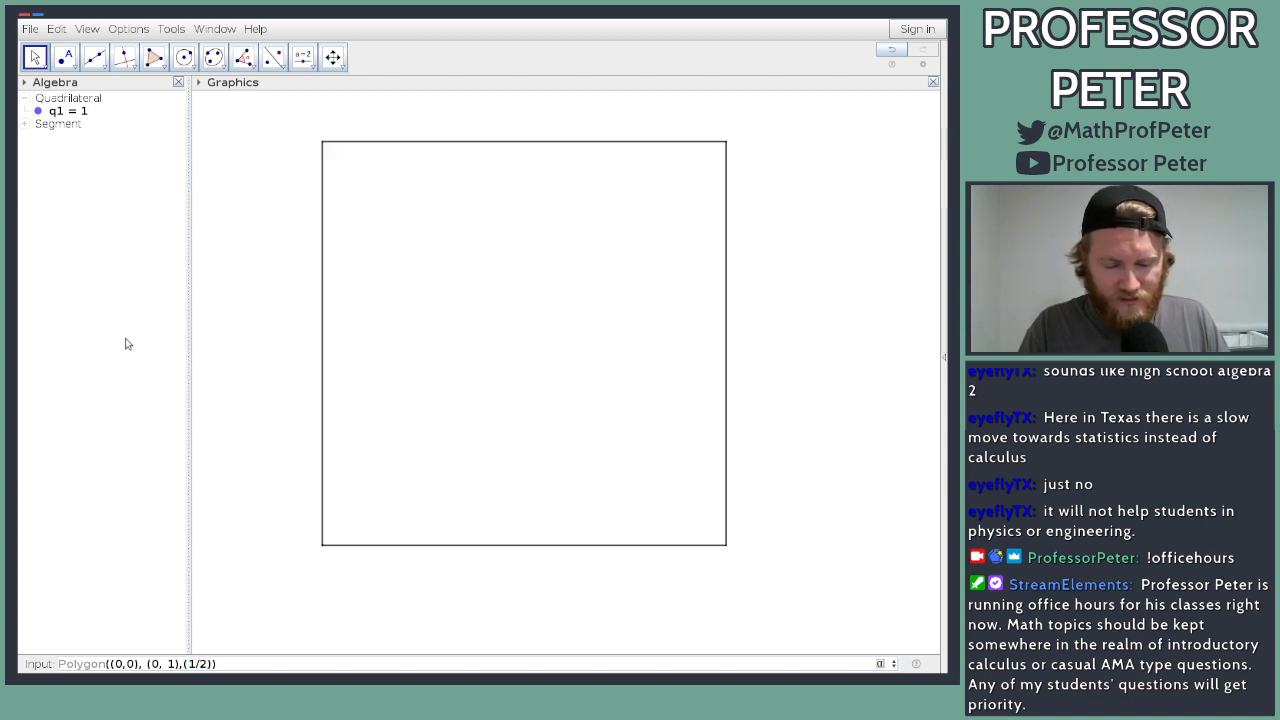
{"action": "type", "text": ",1),("}
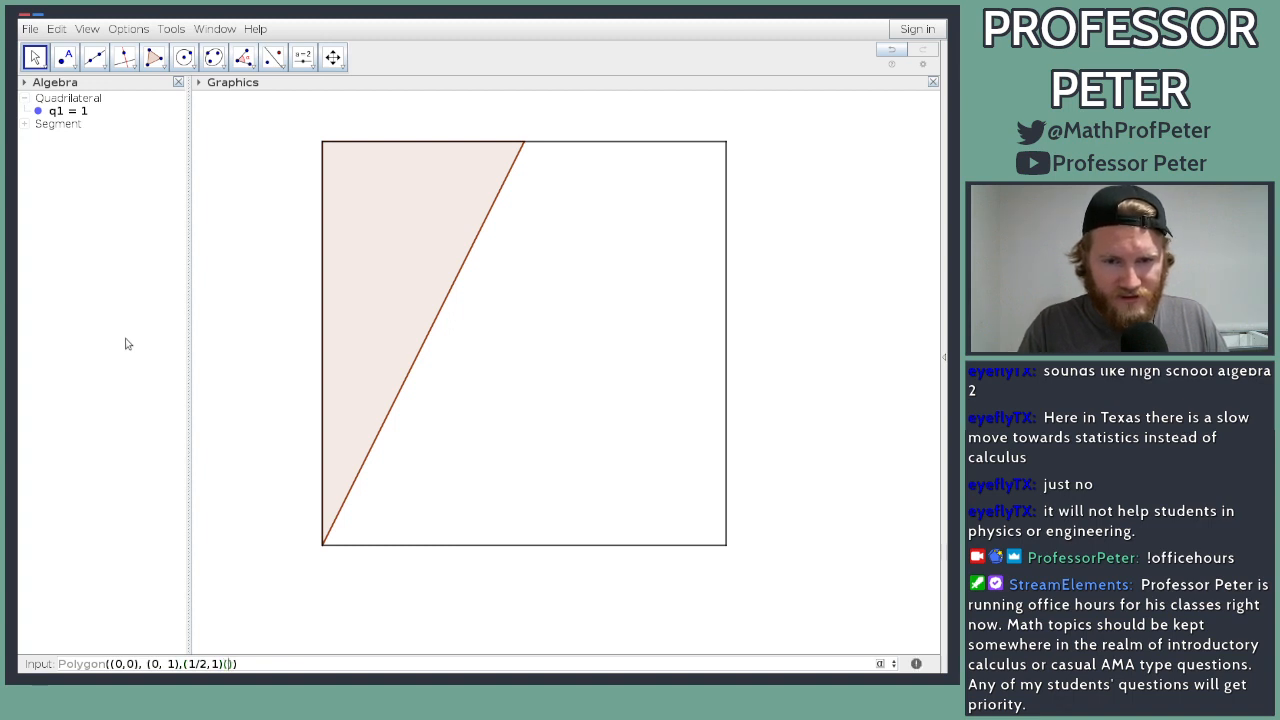
{"action": "type", "text": "1/2,0"}
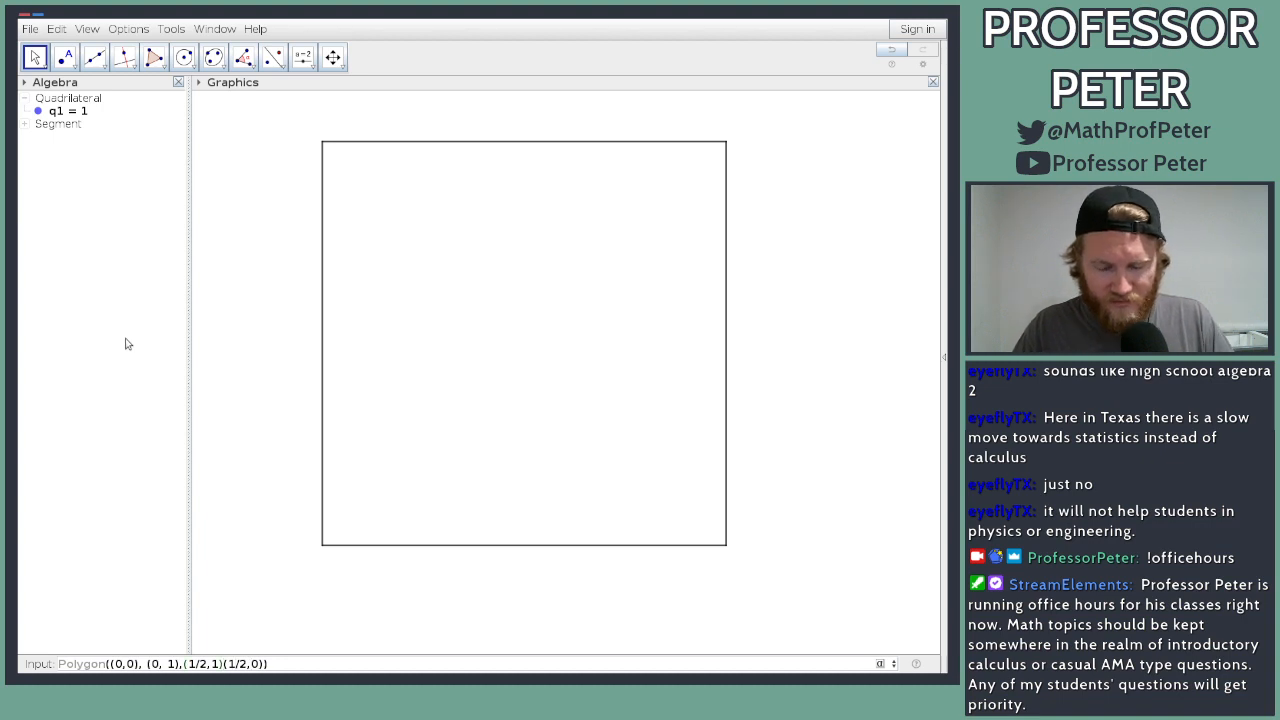
{"action": "key", "text": "Left"}
{"action": "key", "text": "Left"}
{"action": "key", "text": "Left"}
{"action": "key", "text": "Left"}
{"action": "key", "text": "Left"}
{"action": "key", "text": "Left"}
{"action": "key", "text": "Left"}
{"action": "type", "text": ","}
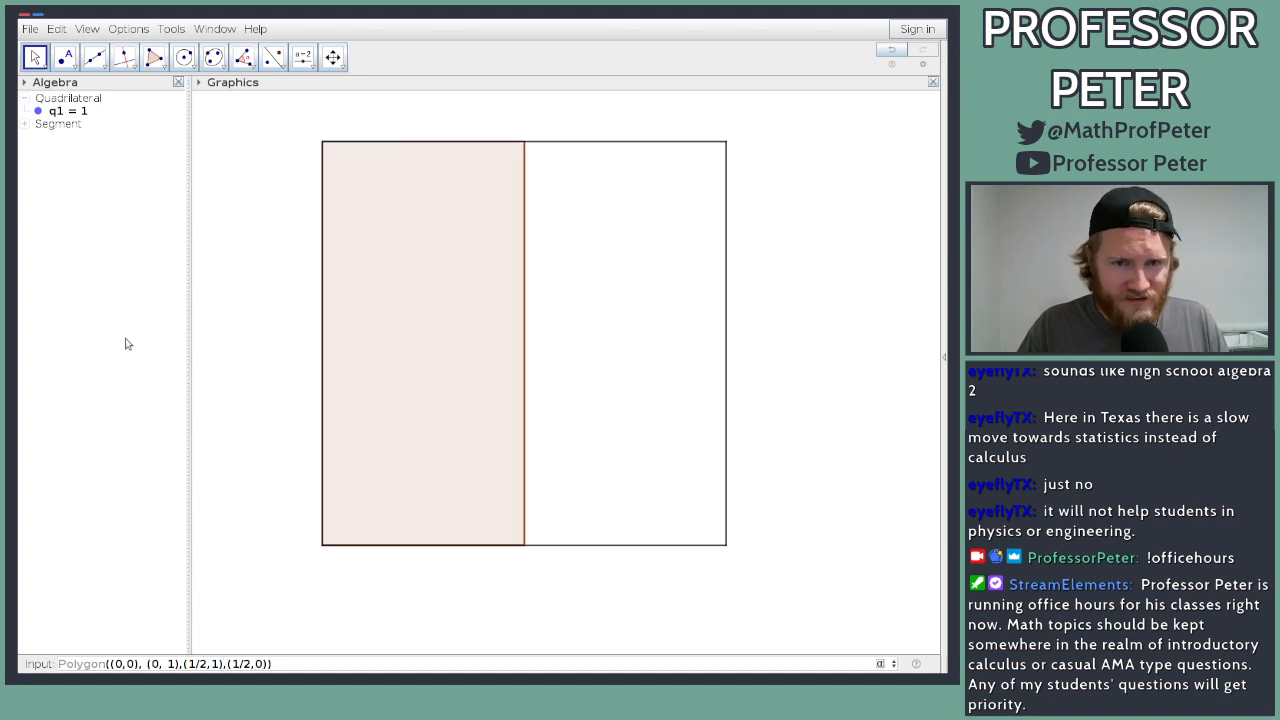
{"action": "key", "text": "Return"}
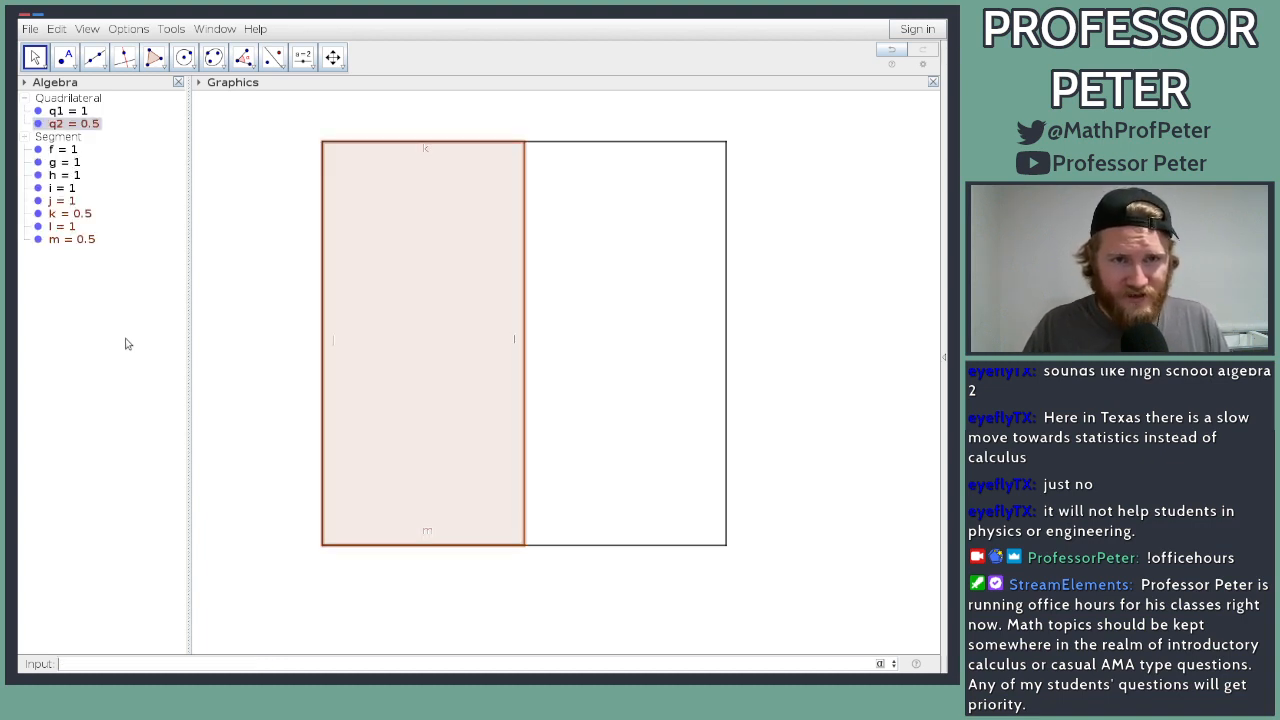
{"action": "left_click", "coordinate": [30, 140]}
{"action": "left_click", "coordinate": [29, 138]}
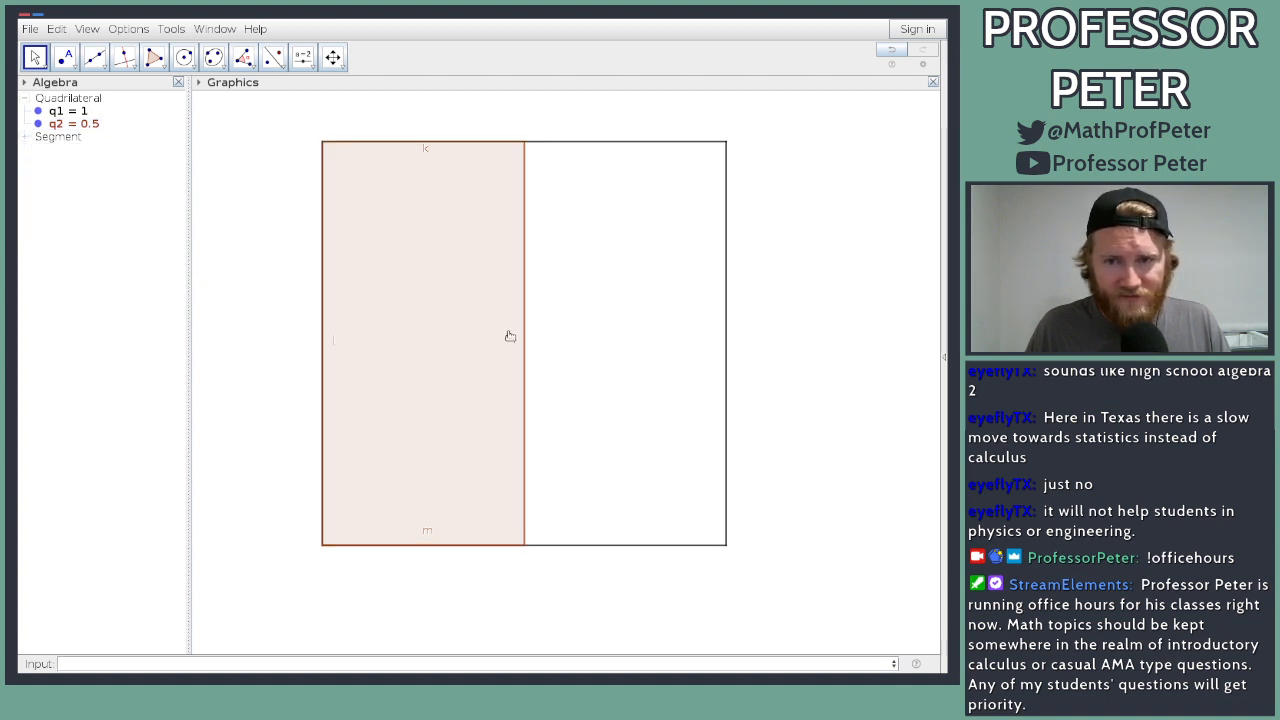
Step: Show the axes and the grid in the graphics view
{"action": "left_click", "coordinate": [212, 663]}
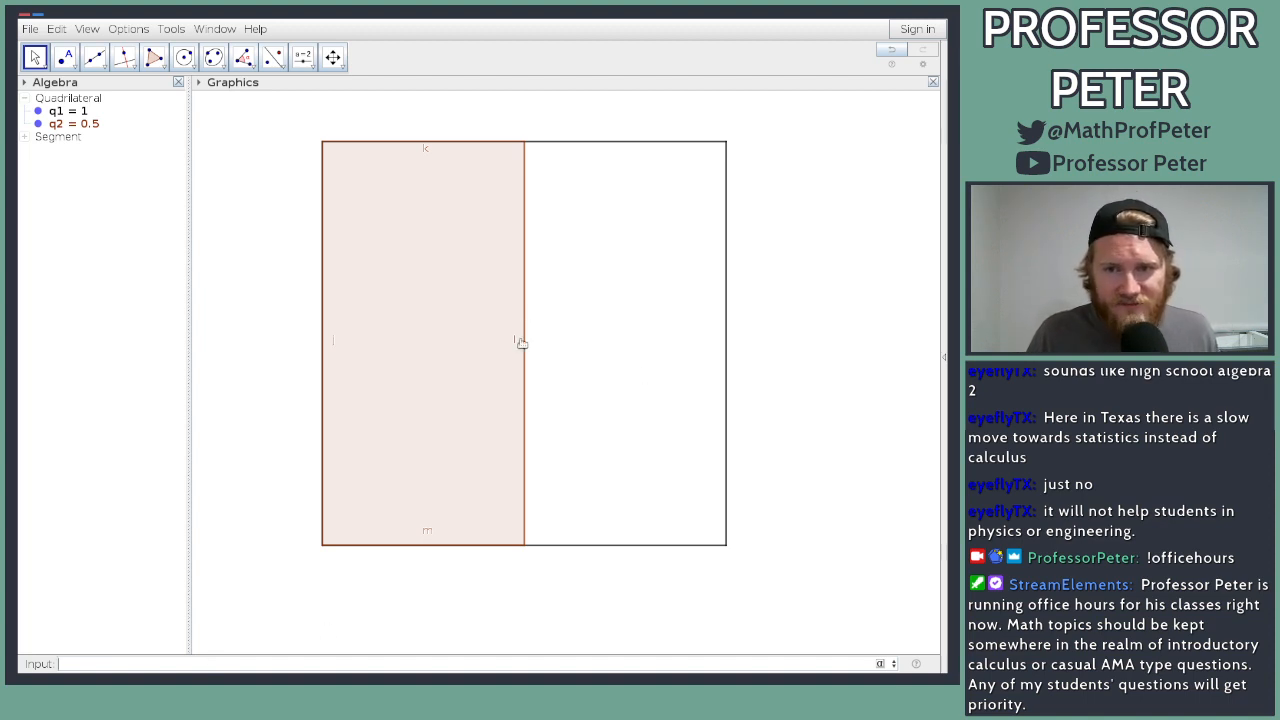
{"action": "right_click", "coordinate": [259, 443]}
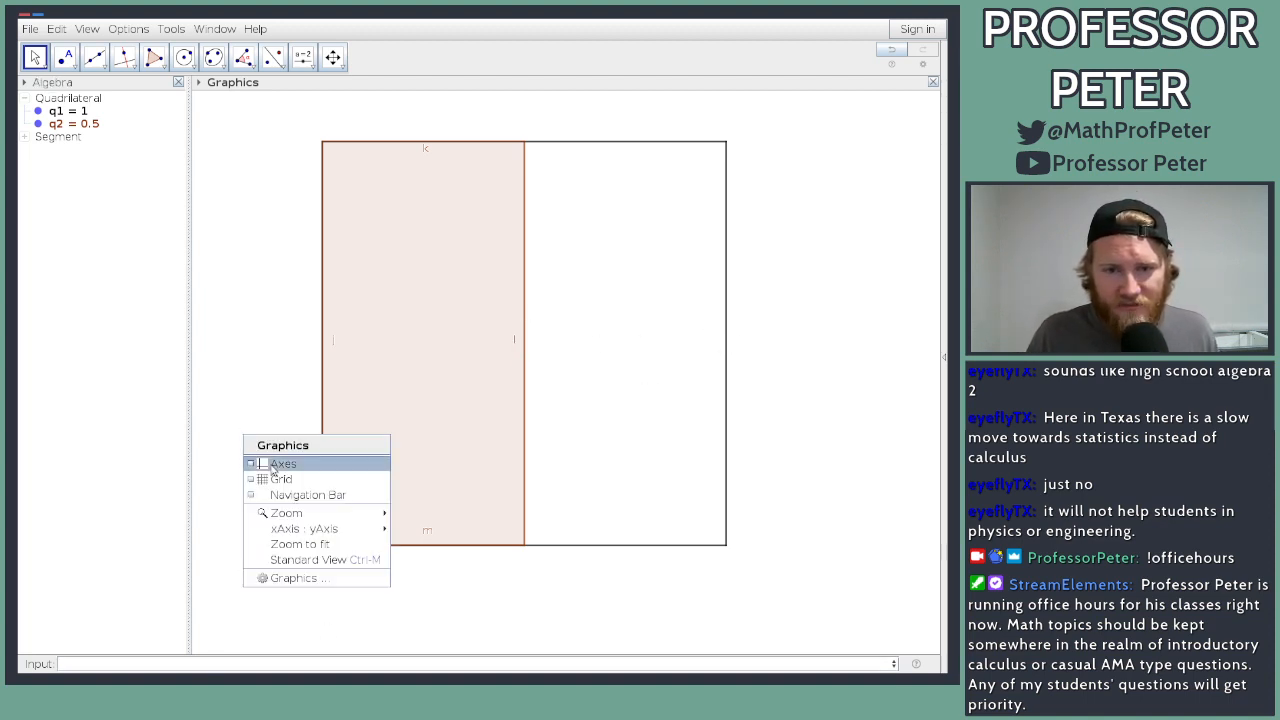
{"action": "left_click", "coordinate": [264, 463]}
{"action": "right_click", "coordinate": [264, 463]}
{"action": "left_click", "coordinate": [287, 503]}
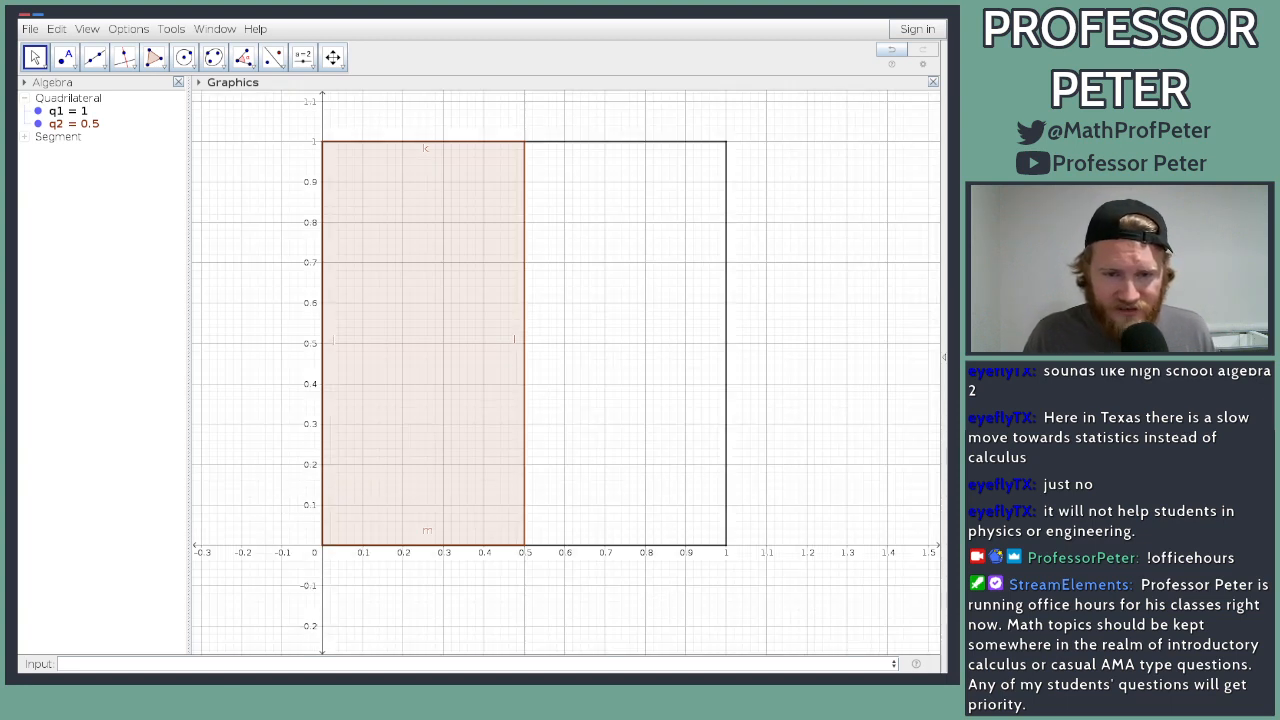
Step: Create the upper-right quarter square with the Polygon command using vertices (1/2,1/2), (1/2,1), (1,1) and (1,1/2), and collapse the Segment group
{"action": "left_click", "coordinate": [234, 664]}
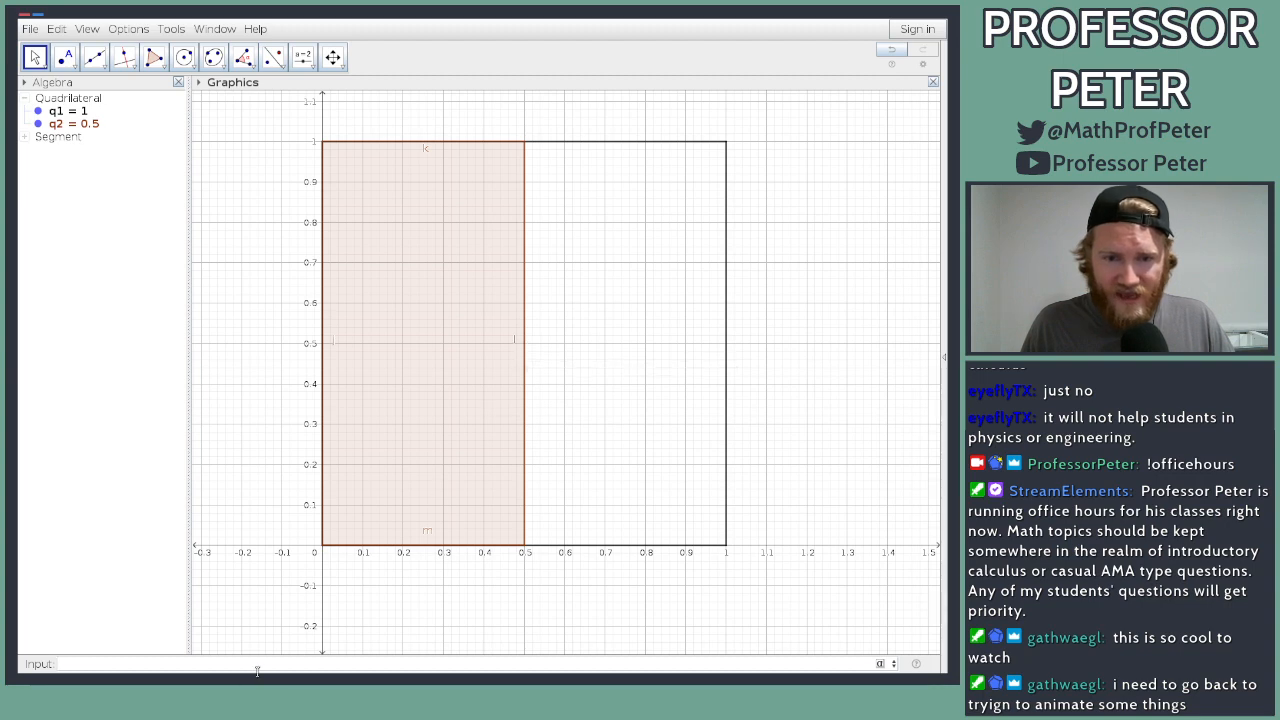
{"action": "type", "text": "poly"}
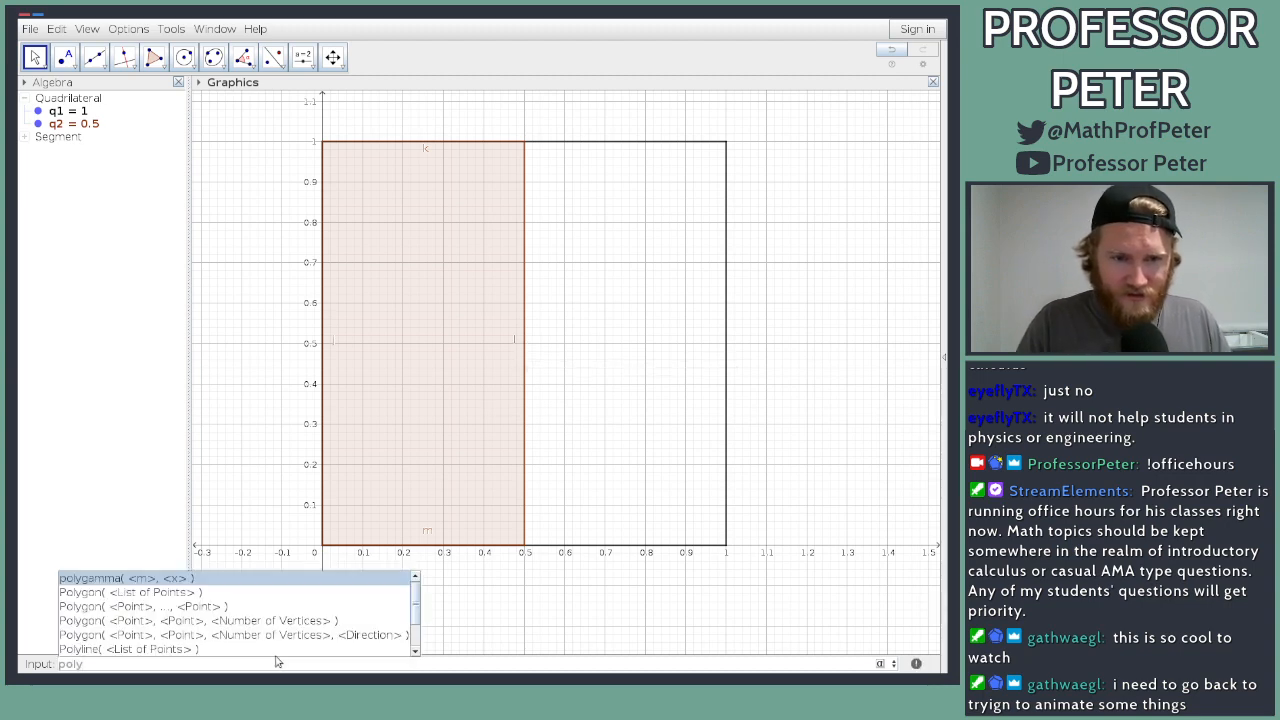
{"action": "key", "text": "Down"}
{"action": "key", "text": "Down"}
{"action": "key", "text": "Down"}
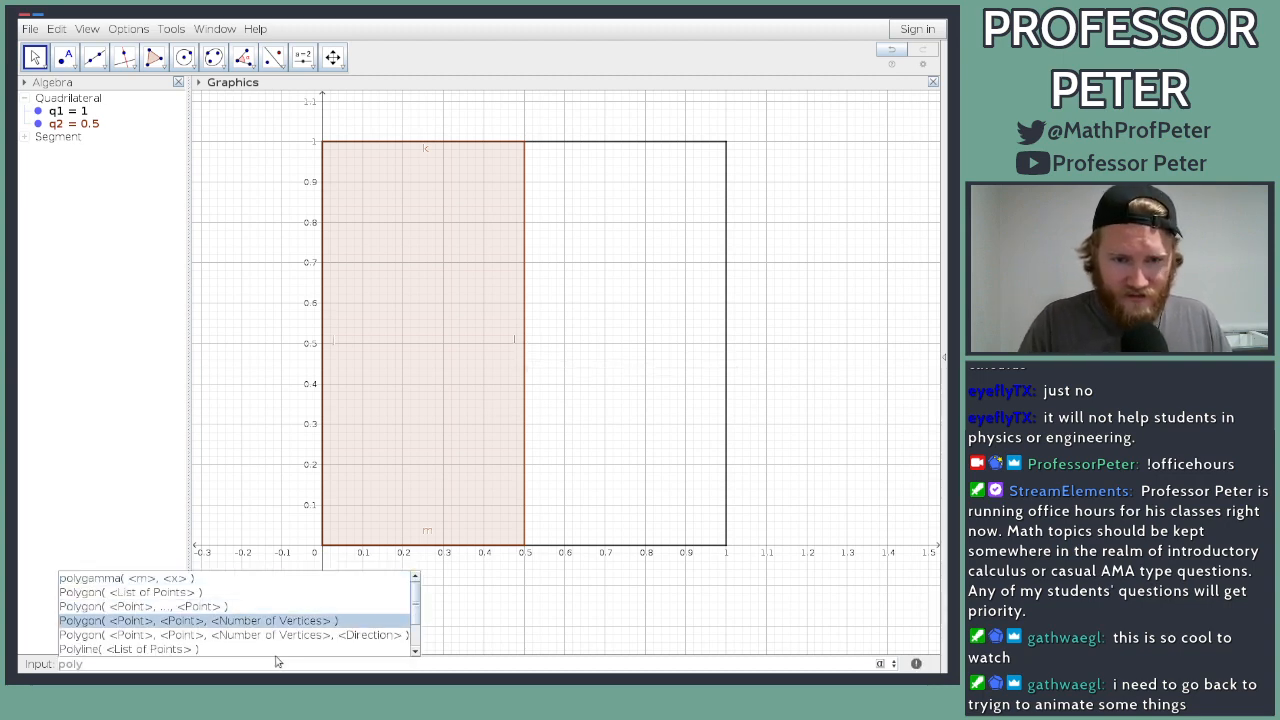
{"action": "key", "text": "Up"}
{"action": "key", "text": "Return"}
{"action": "type", "text": "(1/2,"}
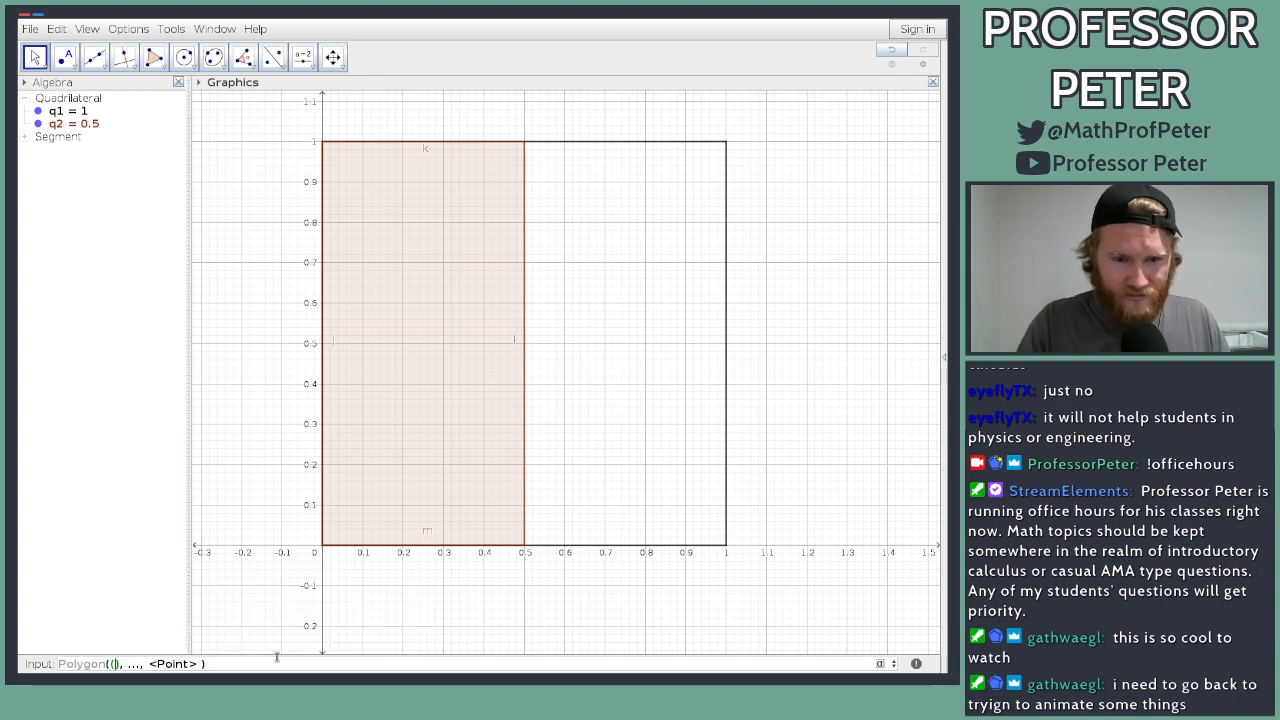
{"action": "type", "text": "1/2)"}
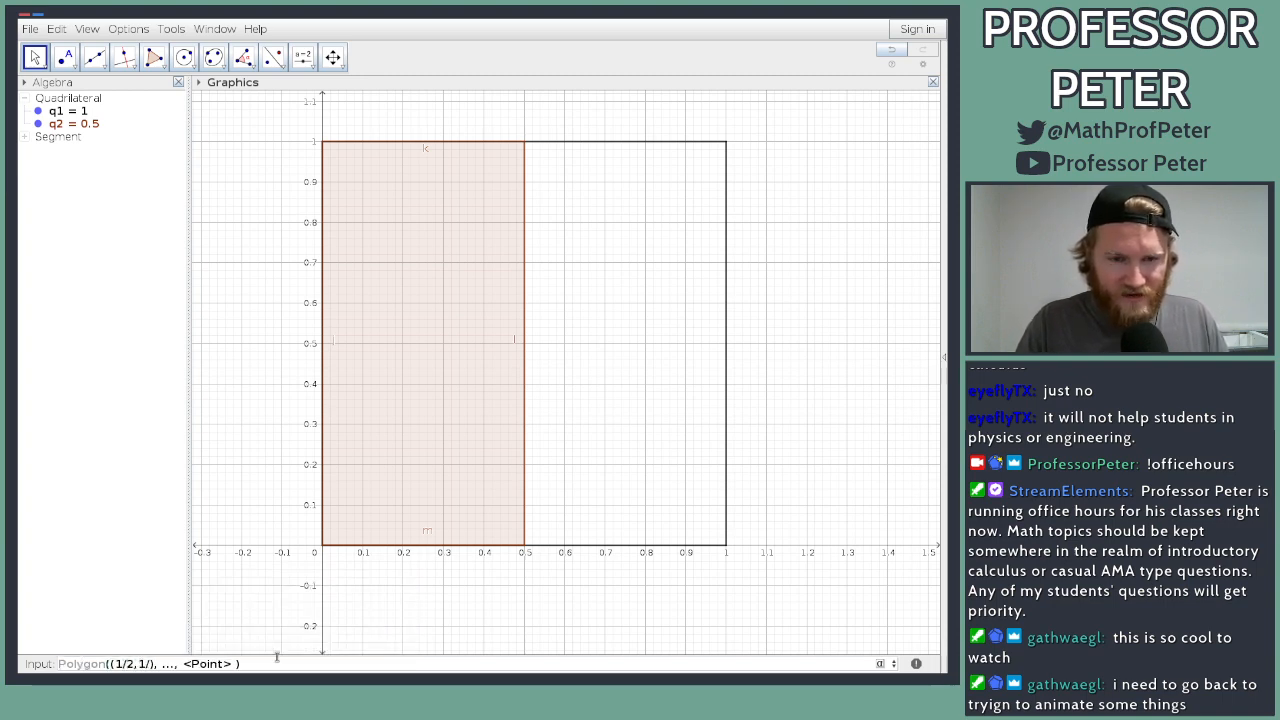
{"action": "key", "text": "Tab"}
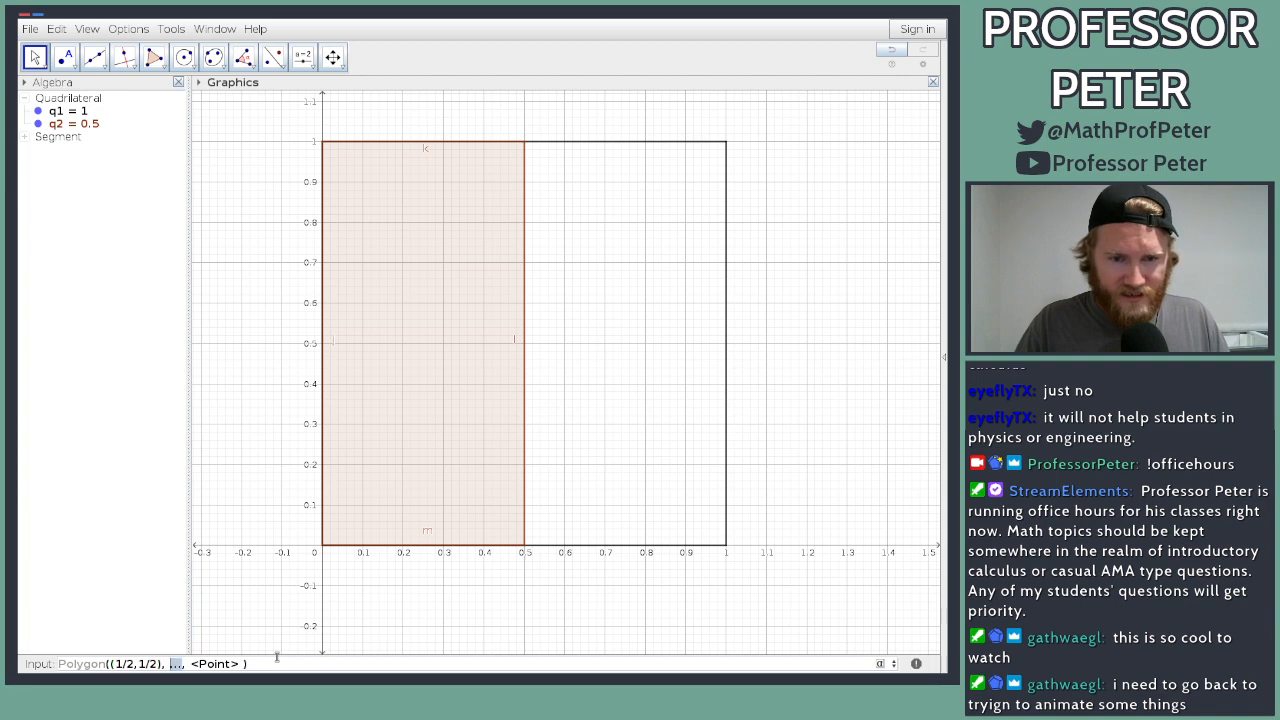
{"action": "type", "text": "(1"}
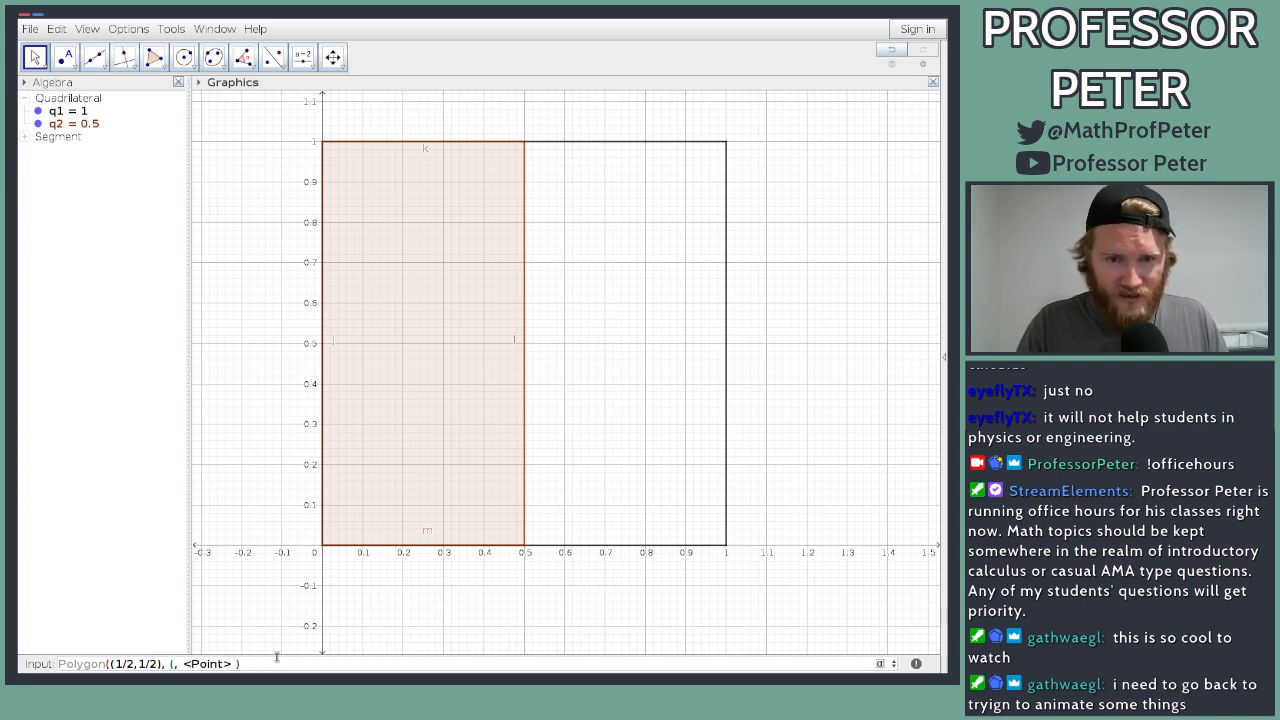
{"action": "type", "text": "/2"}
{"action": "key", "text": "Tab"}
{"action": "type", "text": "1)"}
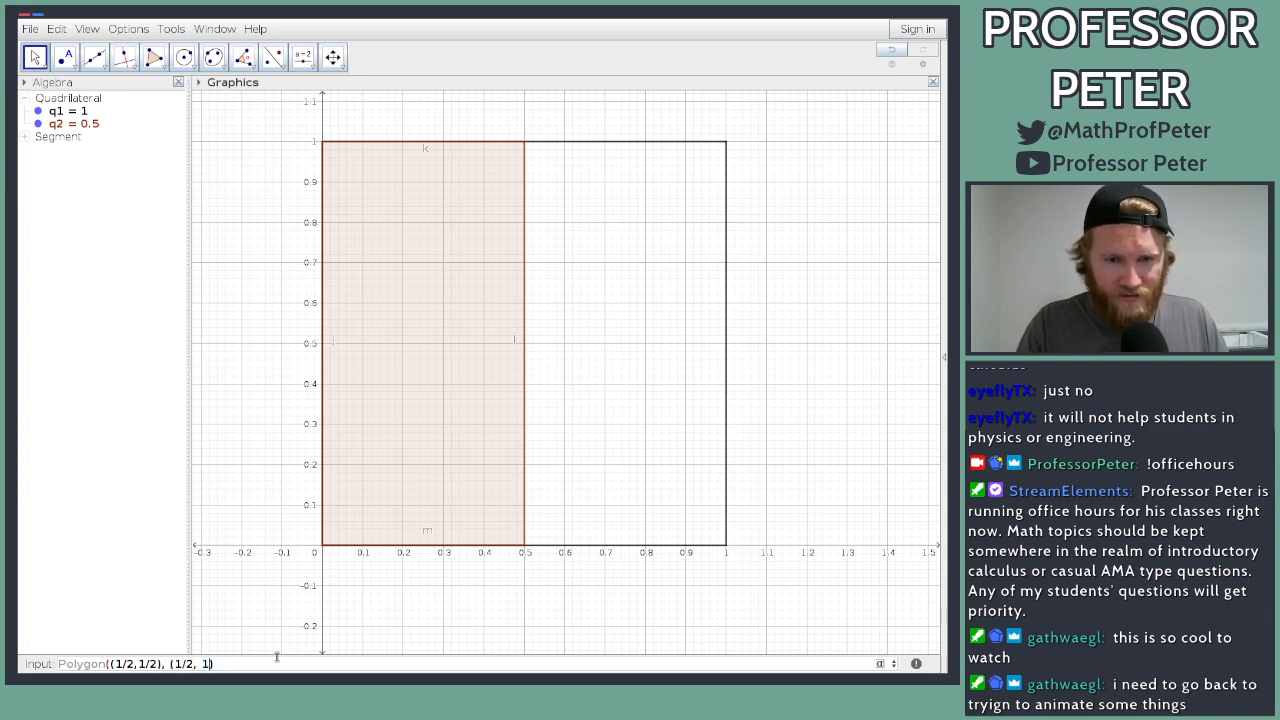
{"action": "type", "text": ","}
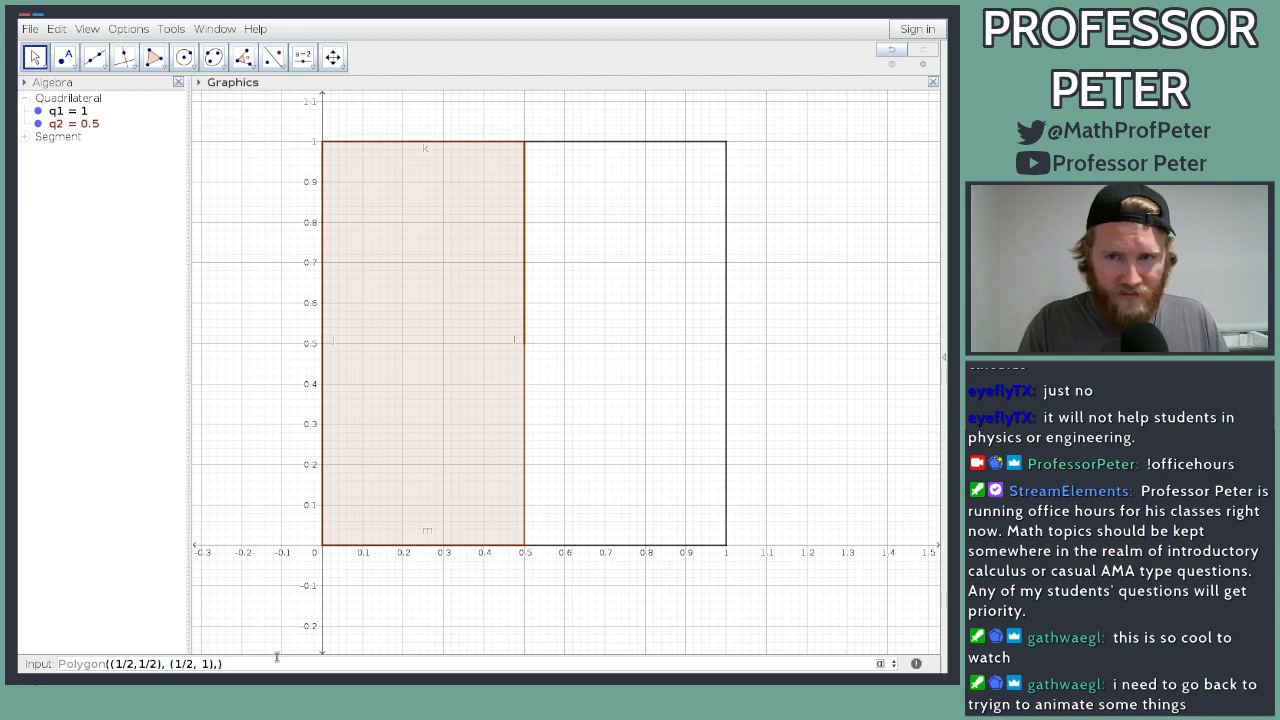
{"action": "type", "text": "(1,1)"}
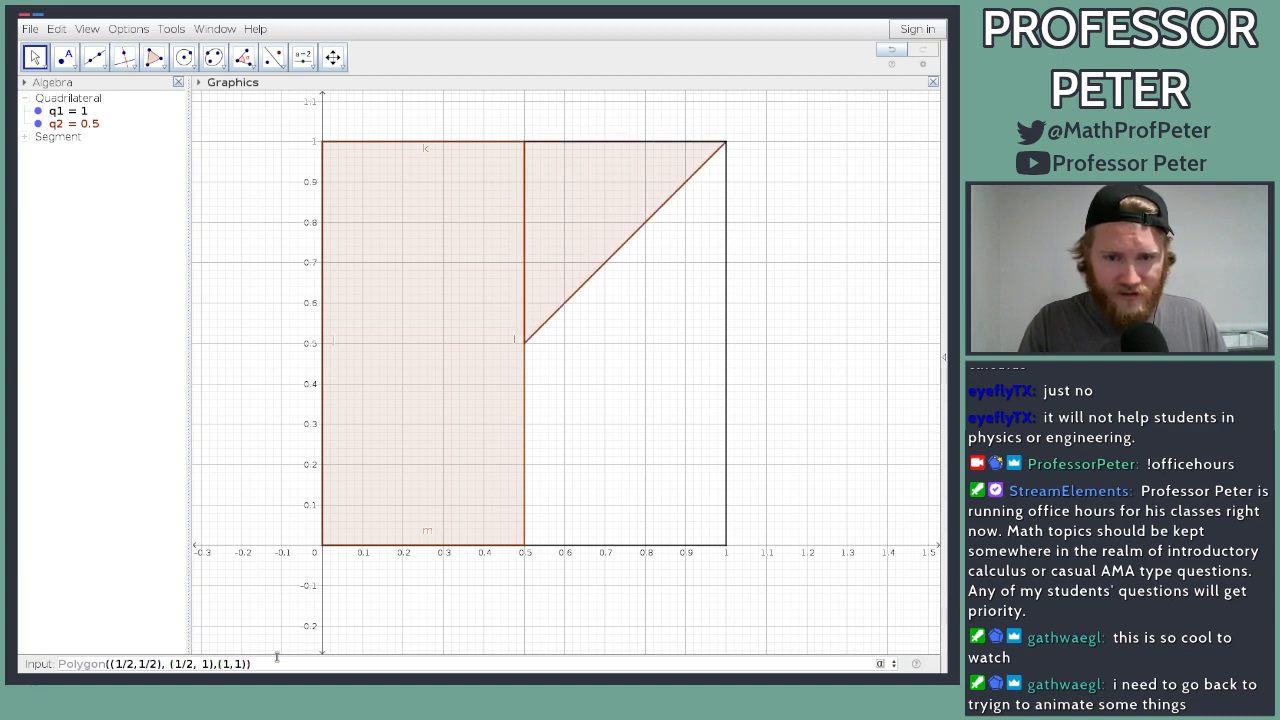
{"action": "type", "text": ",("}
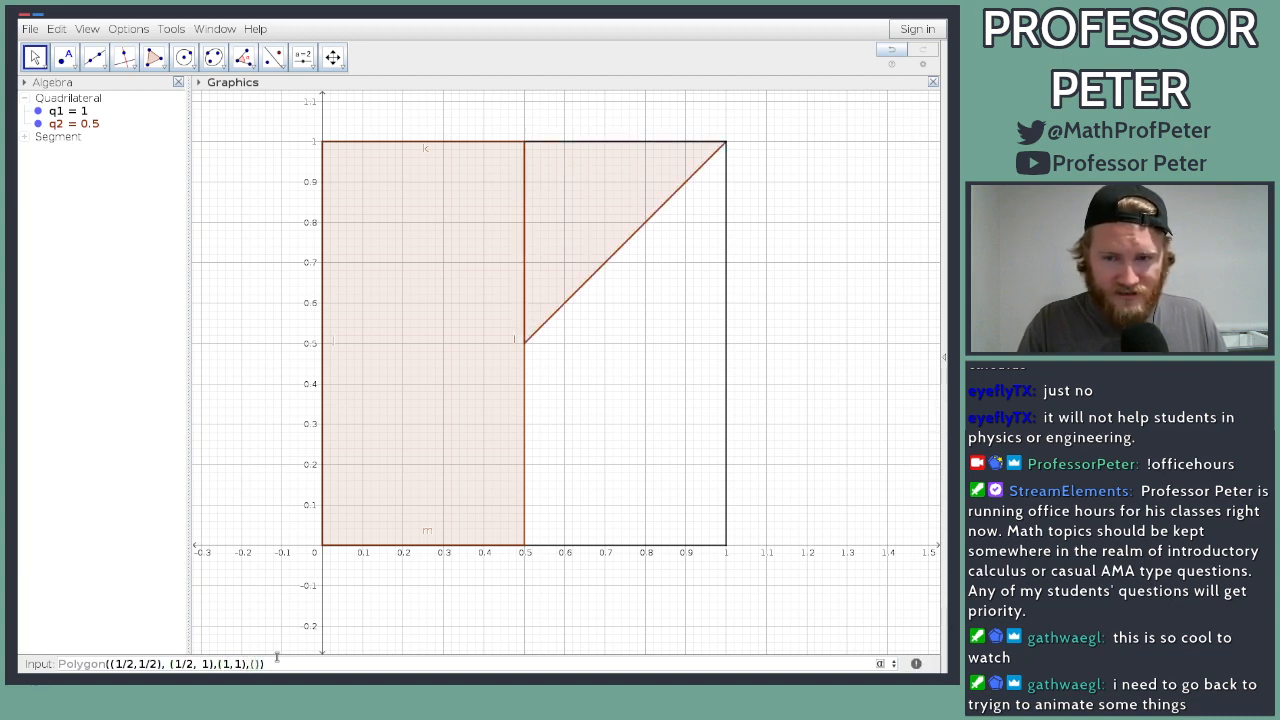
{"action": "type", "text": "1,1/2"}
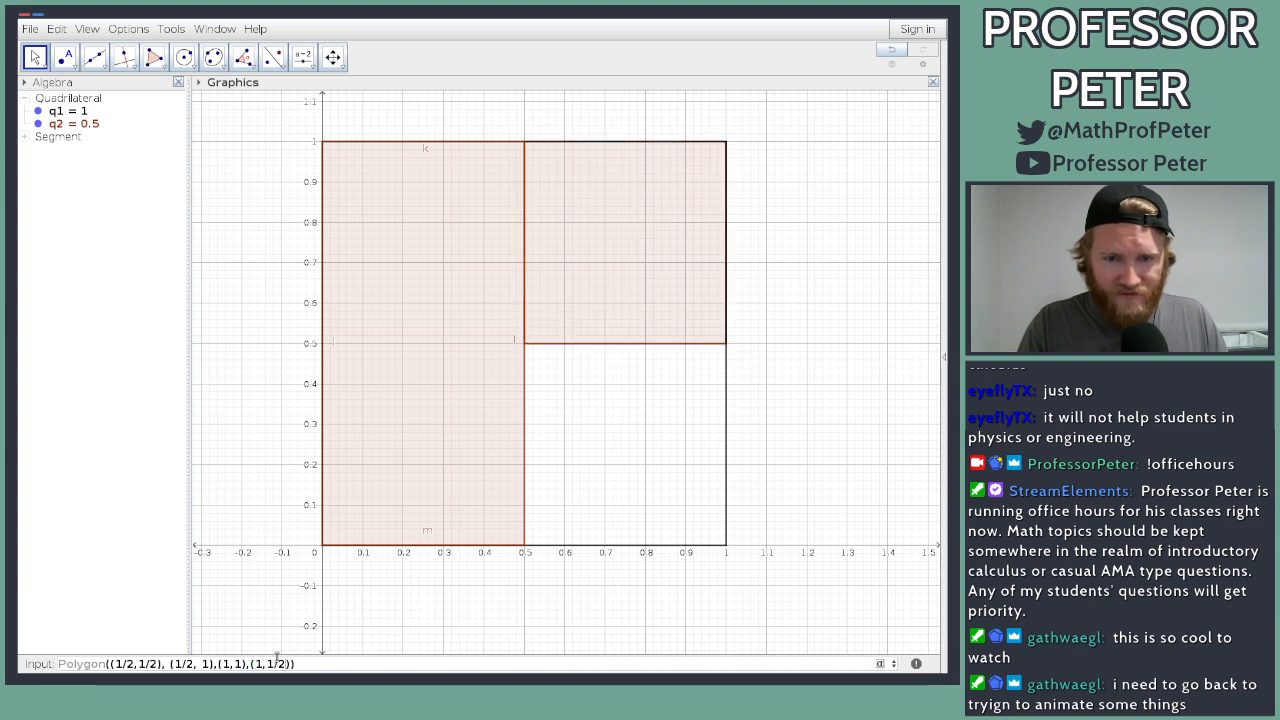
{"action": "key", "text": "Return"}
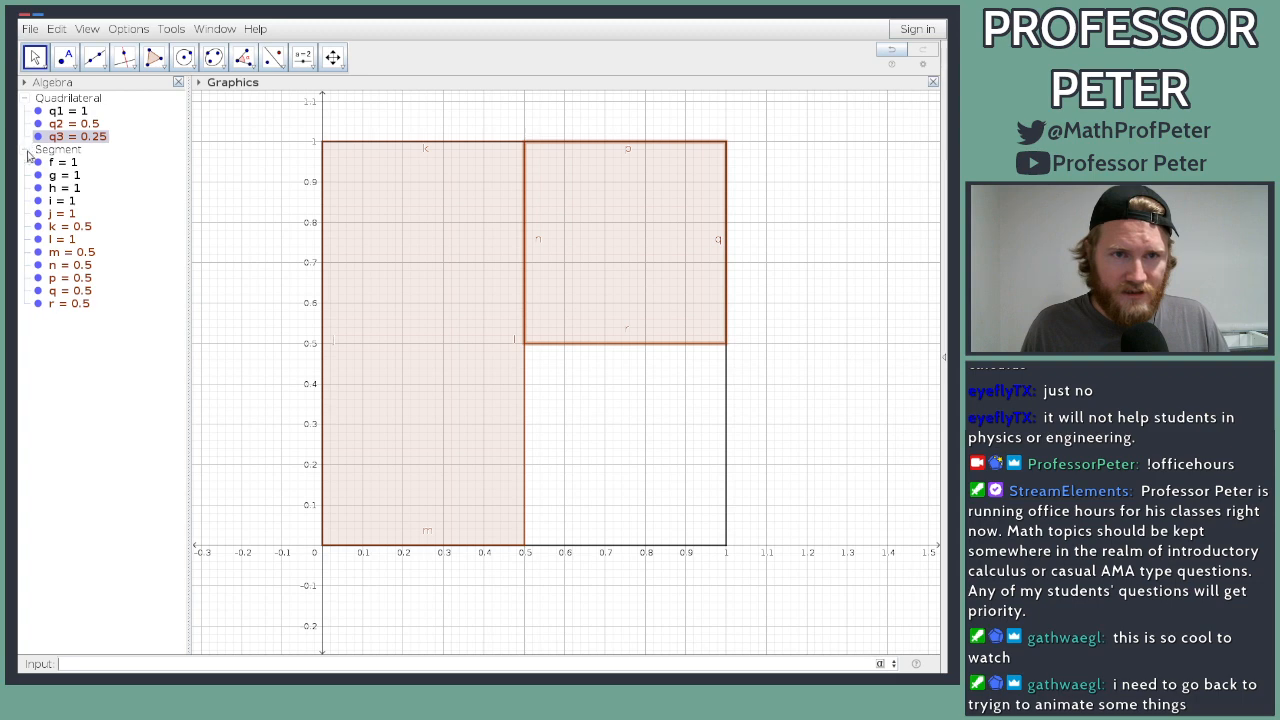
{"action": "left_click", "coordinate": [48, 150]}
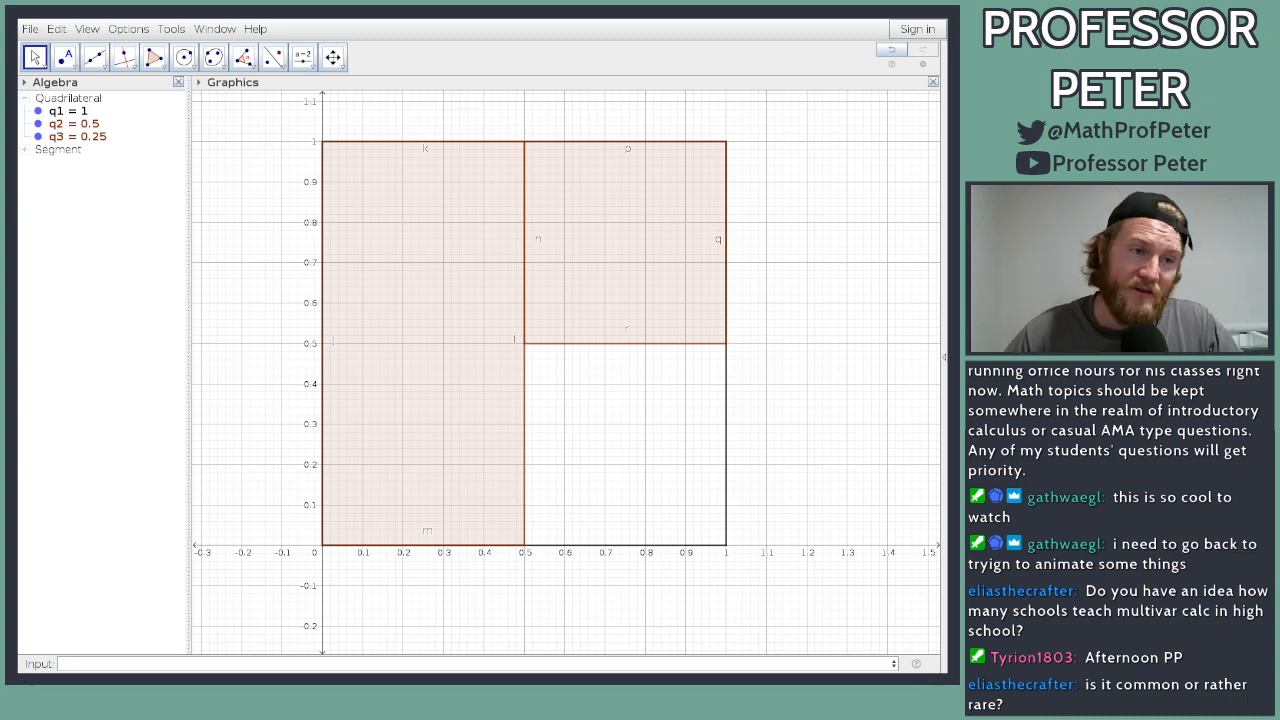
{"action": "left_click", "coordinate": [201, 664]}
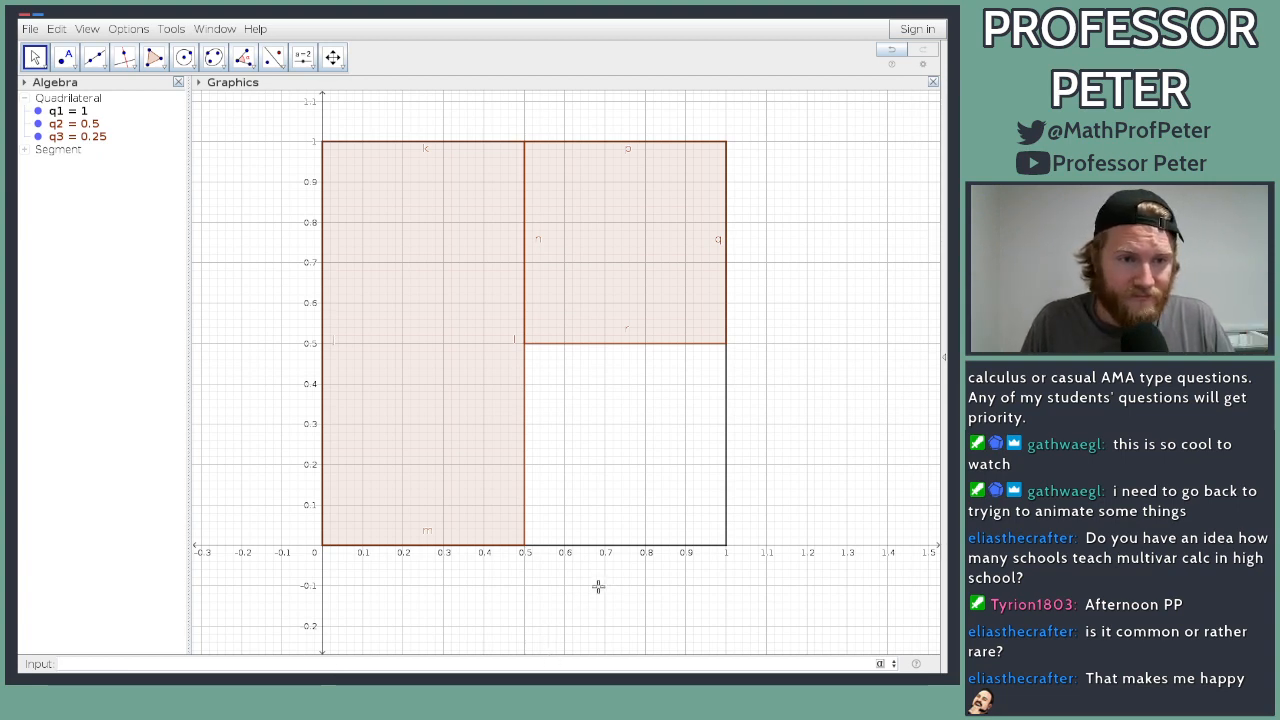
Step: Create the rectangle directly below the quarter square with the Polygon command using vertices (1/2,1/4), (1/2,1/2), (1,1/2) and (1,1/4)
{"action": "scroll", "coordinate": [619, 568], "scroll_direction": "up", "scroll_amount": 1}
{"action": "scroll", "coordinate": [619, 568], "scroll_direction": "up", "scroll_amount": 2}
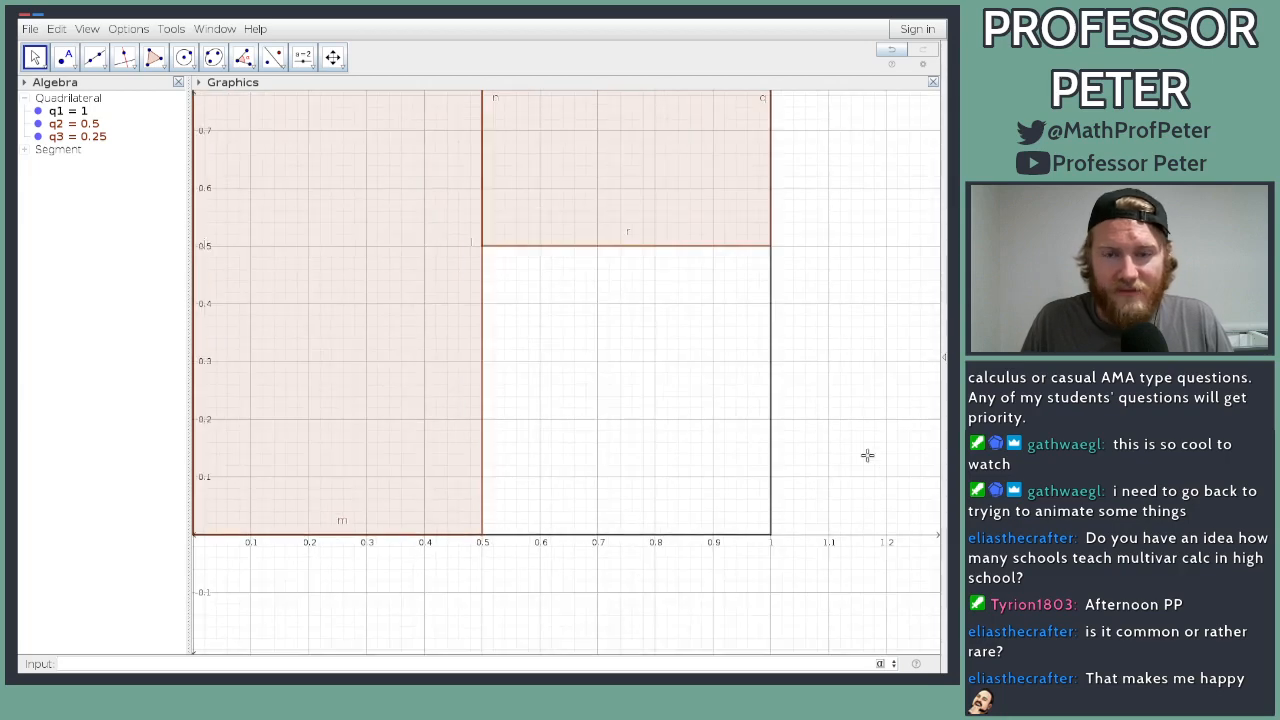
{"action": "left_click_drag", "start_coordinate": [866, 451], "coordinate": [803, 453]}
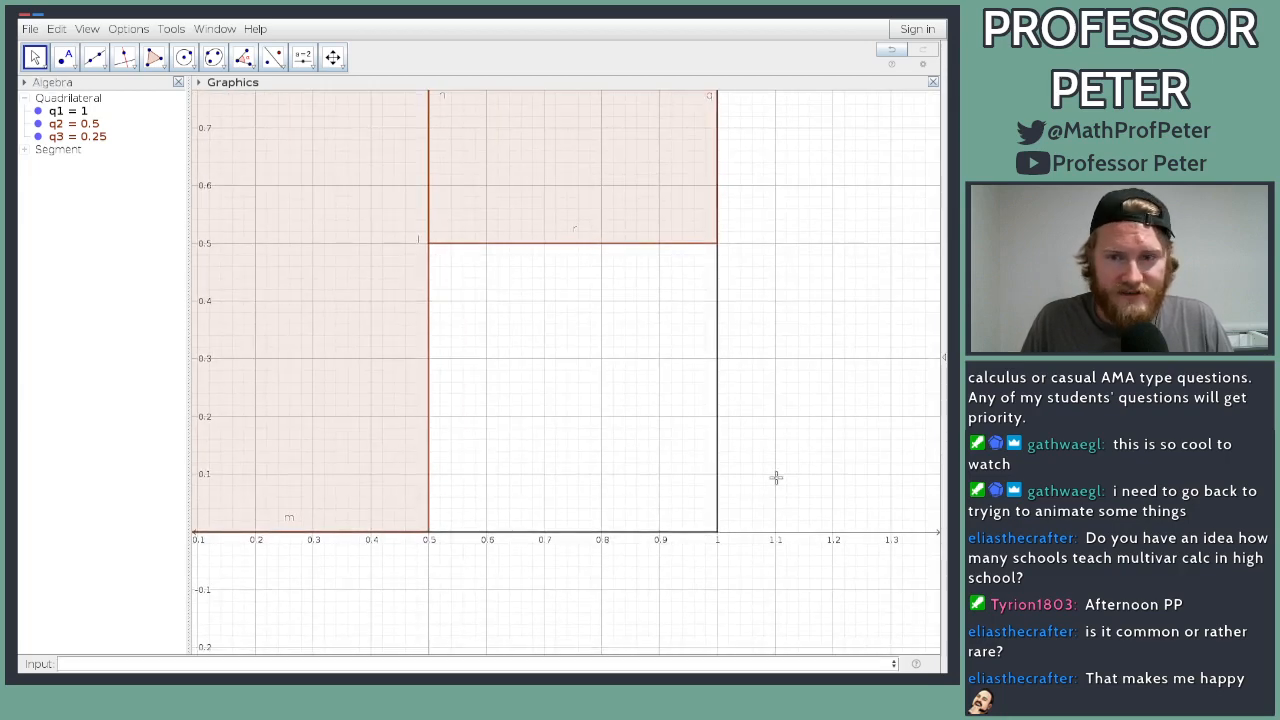
{"action": "left_click", "coordinate": [558, 664]}
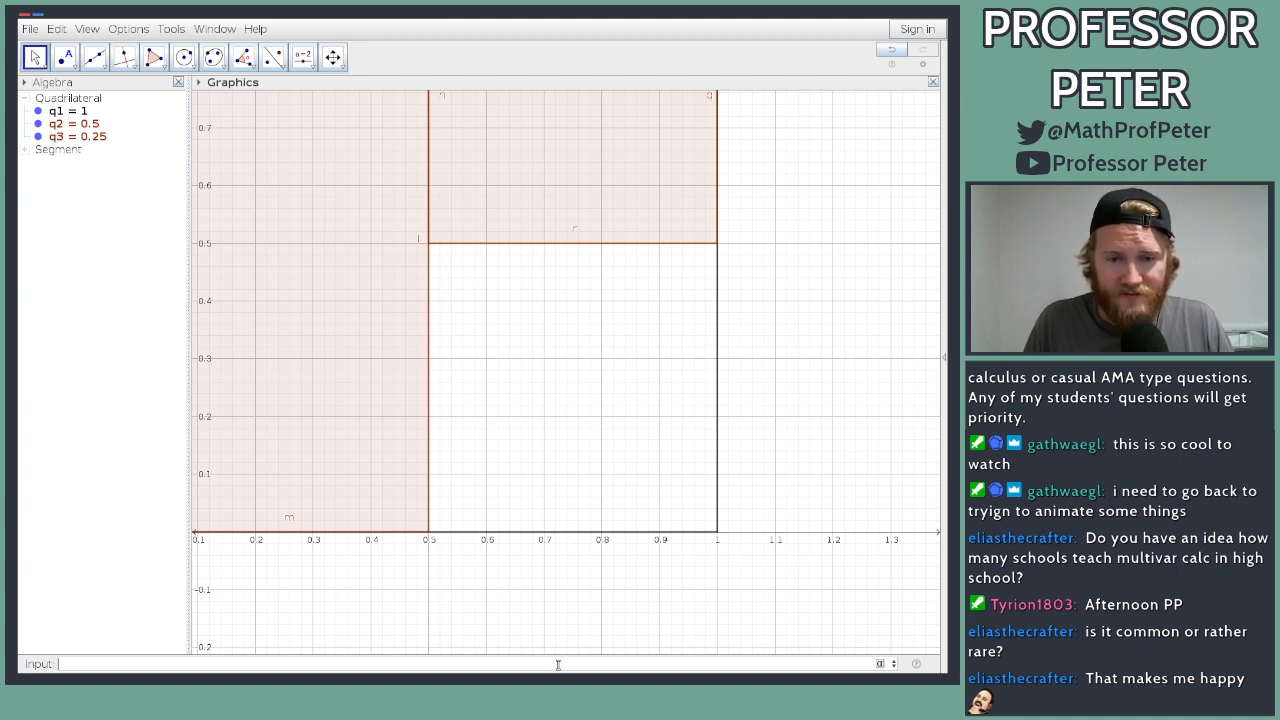
{"action": "type", "text": "("}
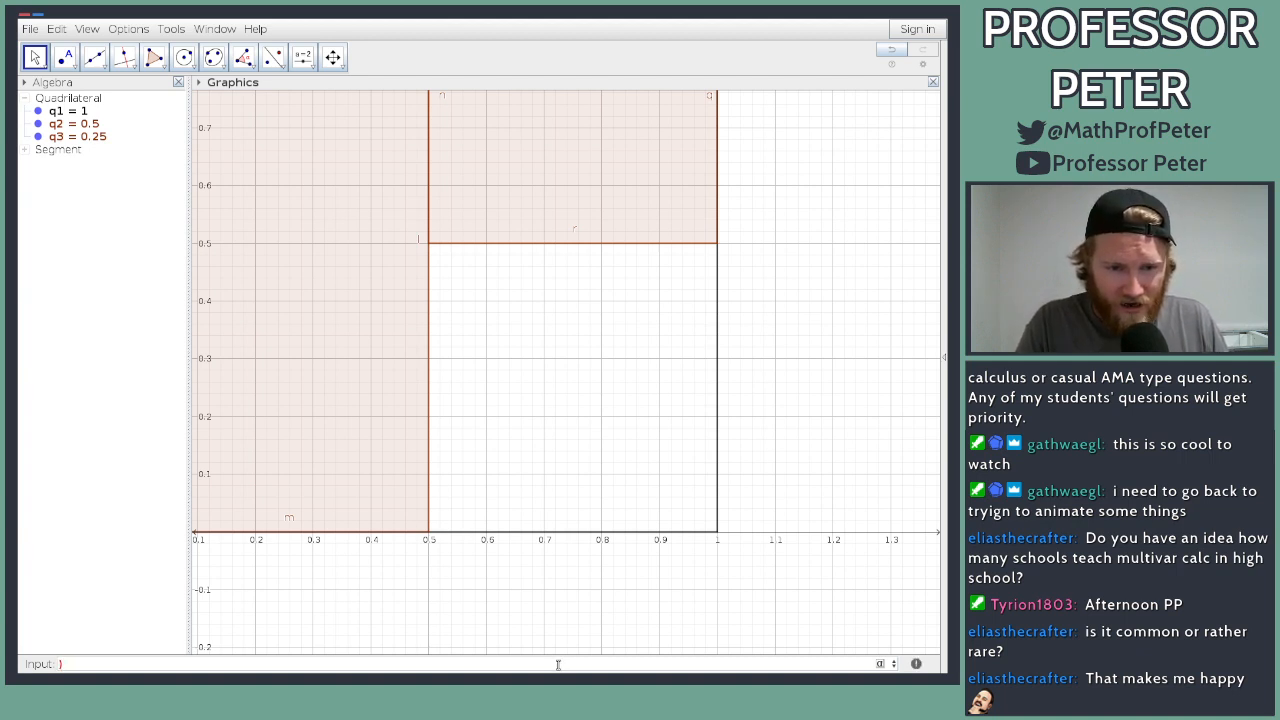
{"action": "key", "text": "Delete"}
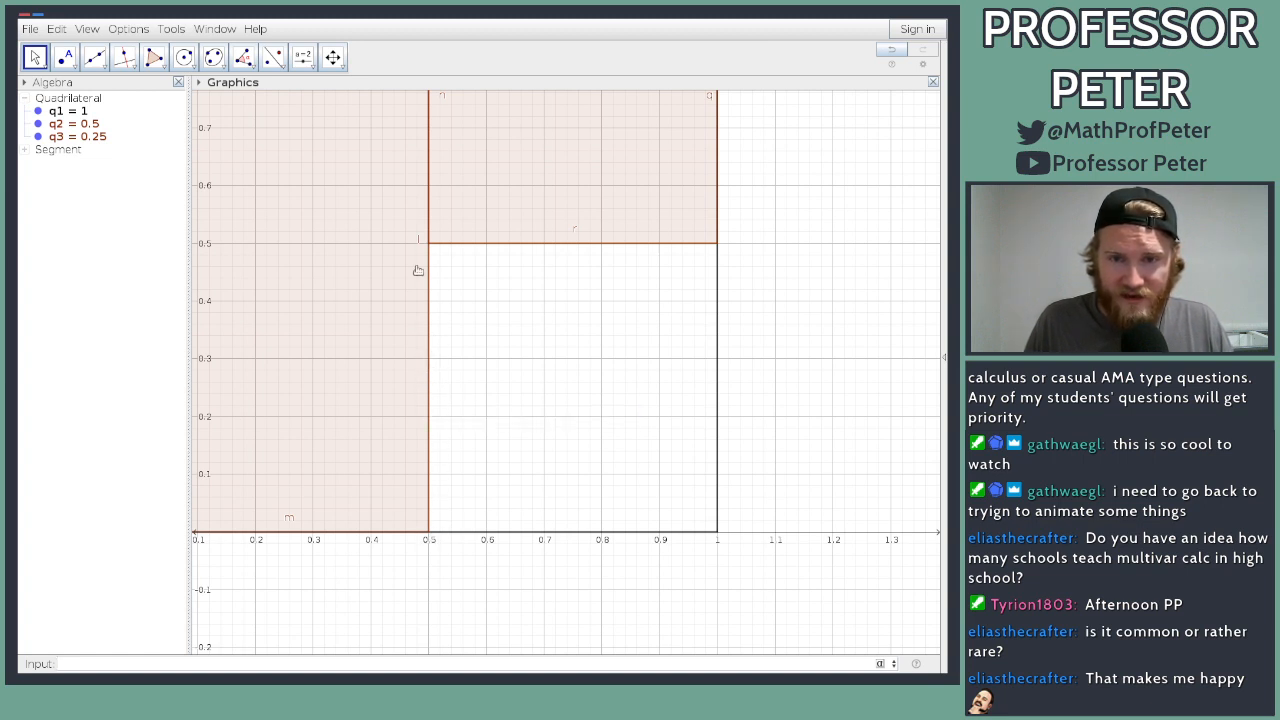
{"action": "left_click", "coordinate": [296, 663]}
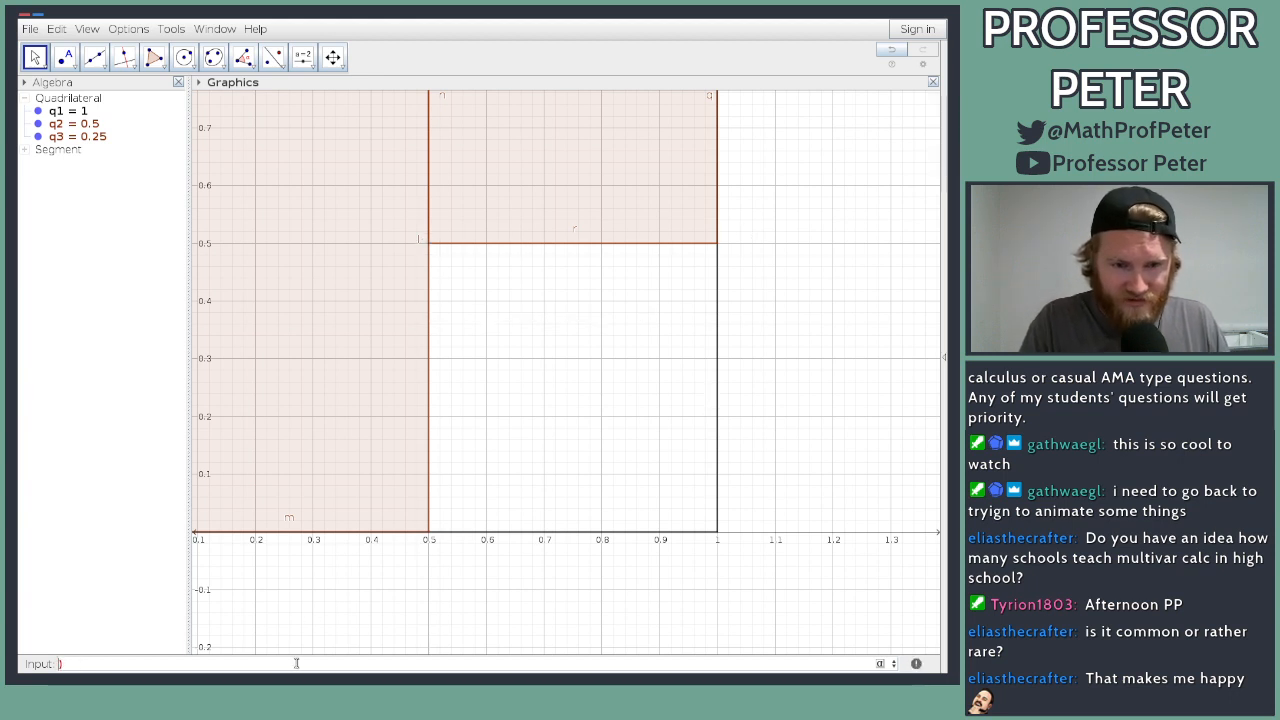
{"action": "type", "text": "pol"}
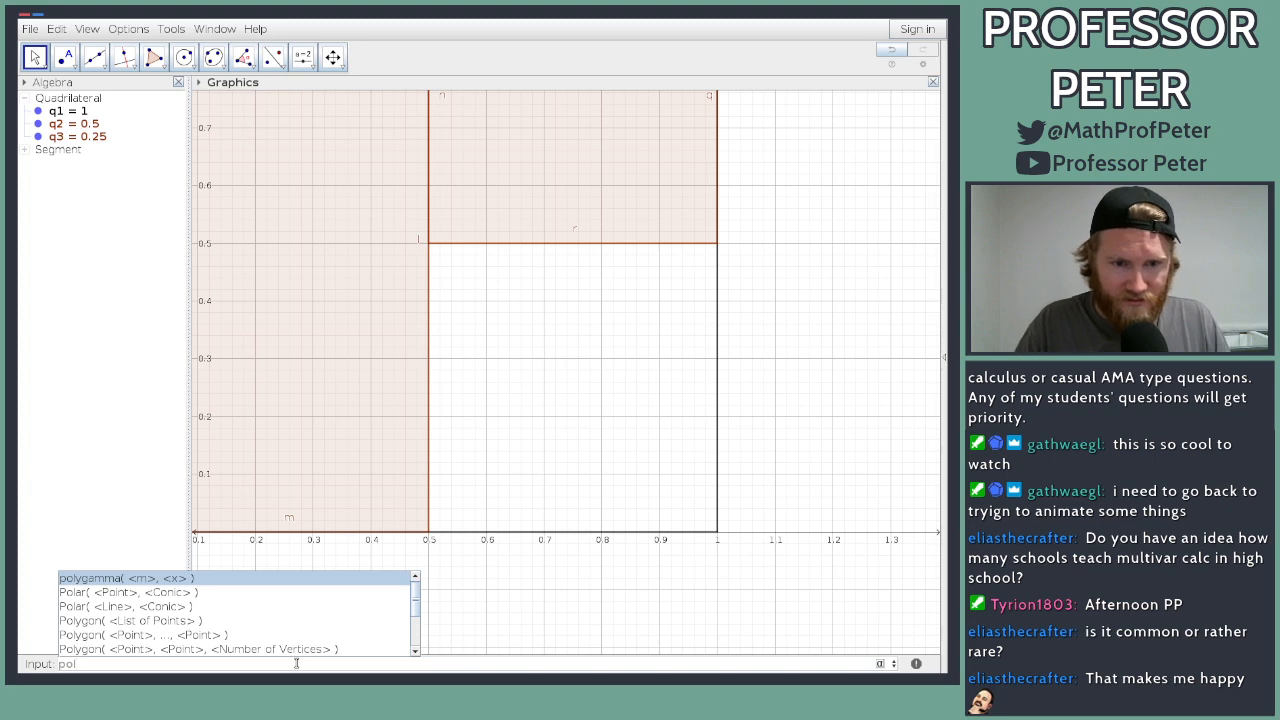
{"action": "key", "text": "Down"}
{"action": "key", "text": "Up"}
{"action": "key", "text": "Down"}
{"action": "key", "text": "Down"}
{"action": "key", "text": "Down"}
{"action": "key", "text": "Down"}
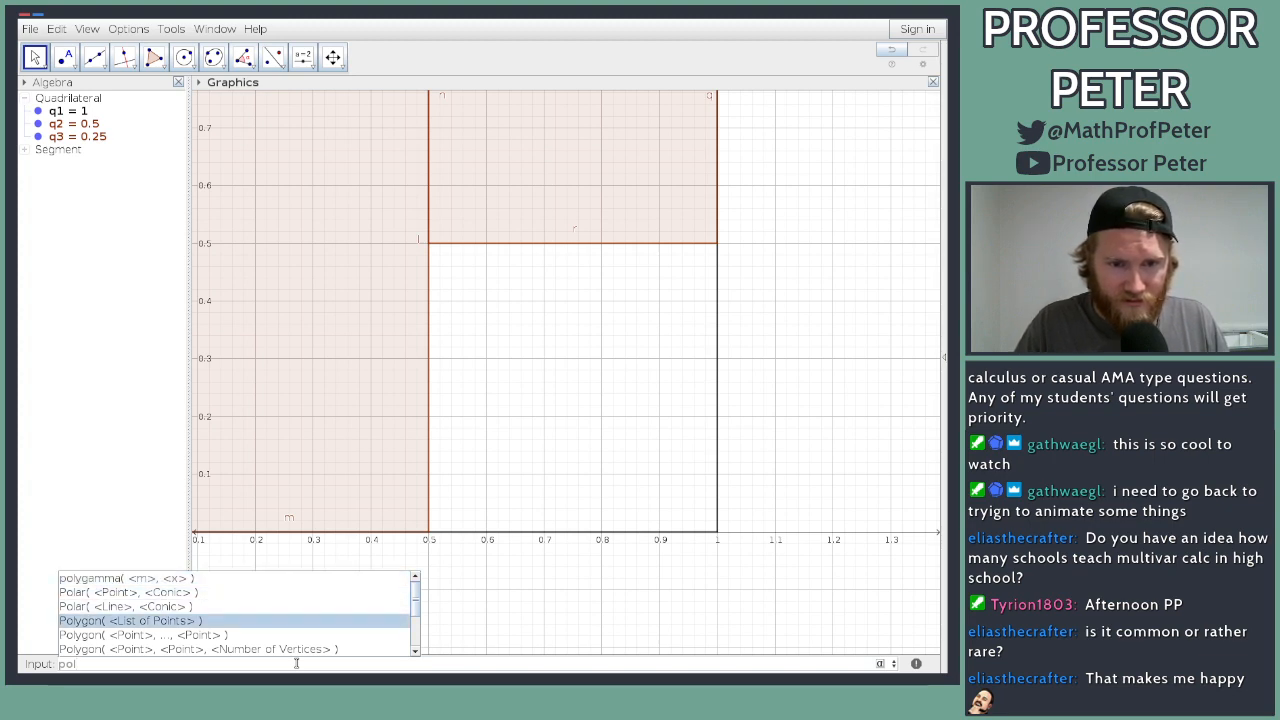
{"action": "key", "text": "Return"}
{"action": "type", "text": "(1/2"}
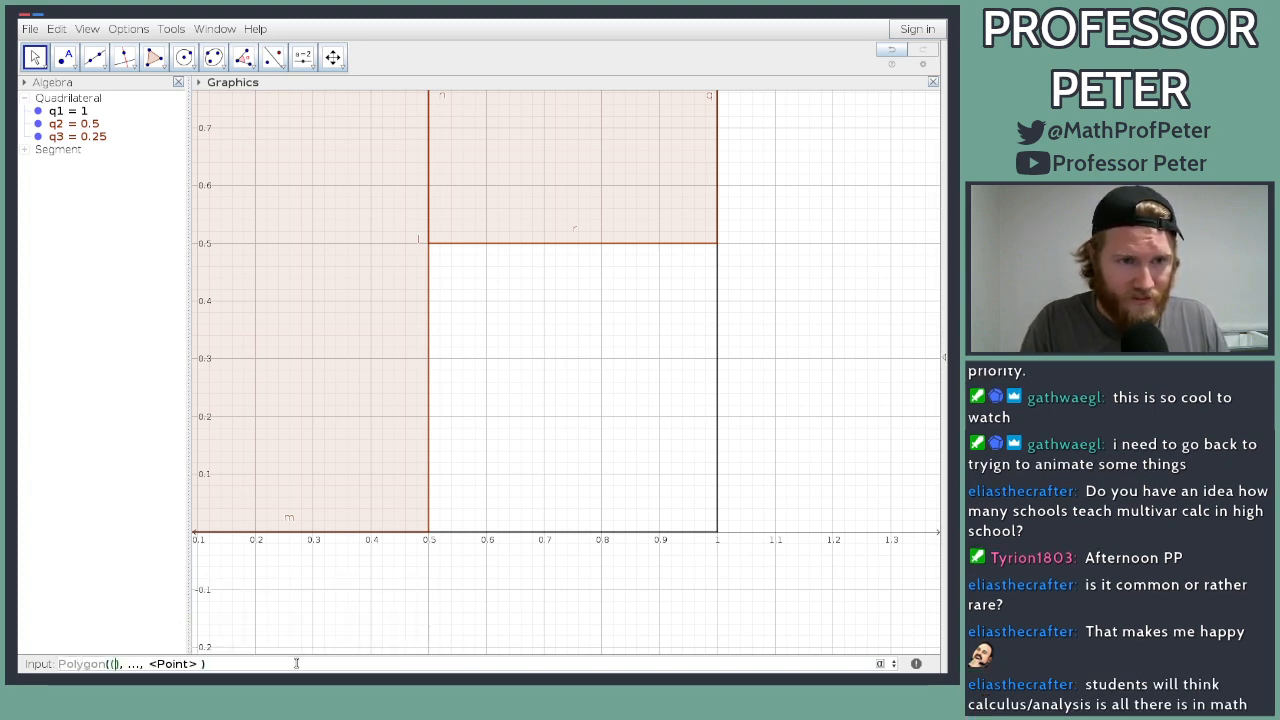
{"action": "type", "text": ","}
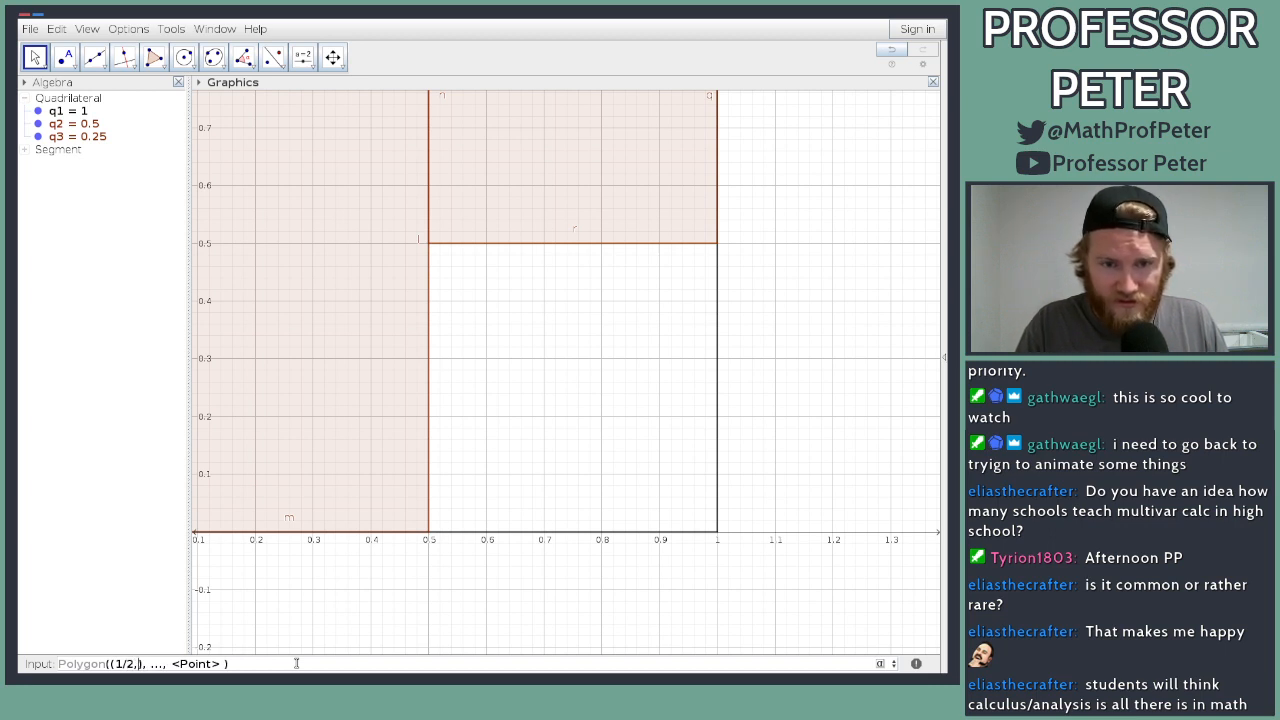
{"action": "type", "text": "1/4"}
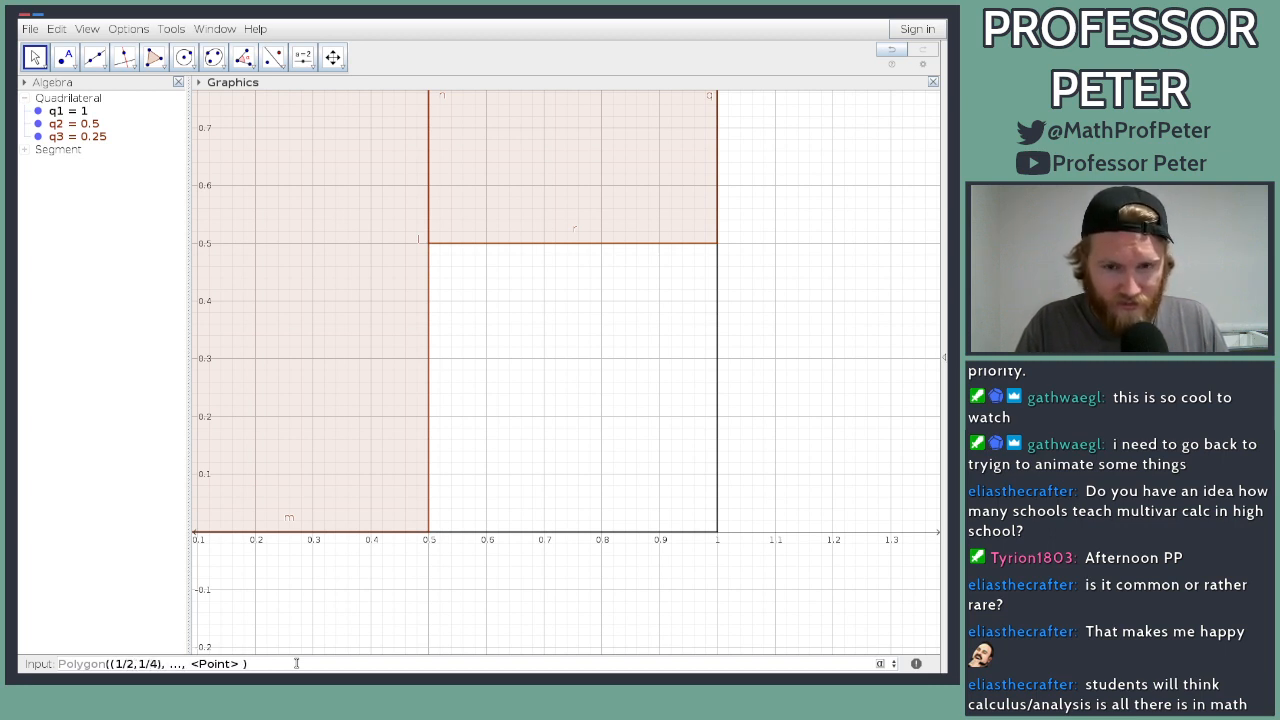
{"action": "key", "text": "Tab"}
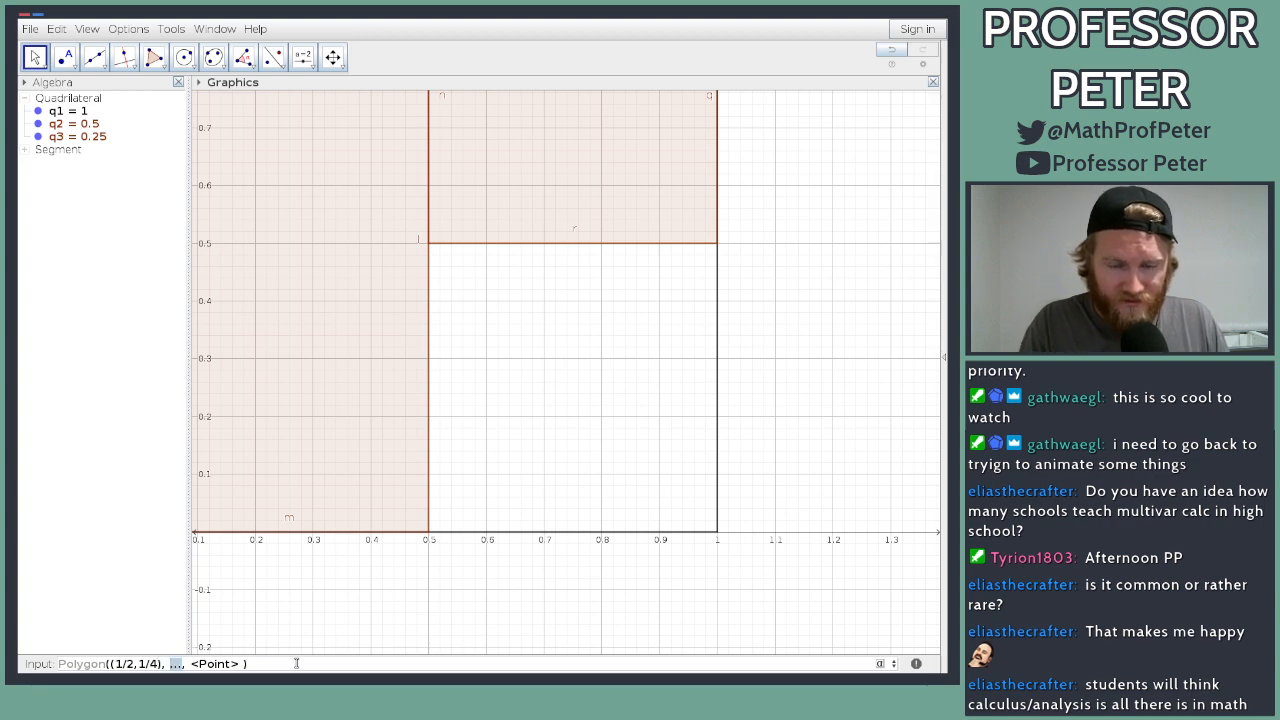
{"action": "type", "text": "("}
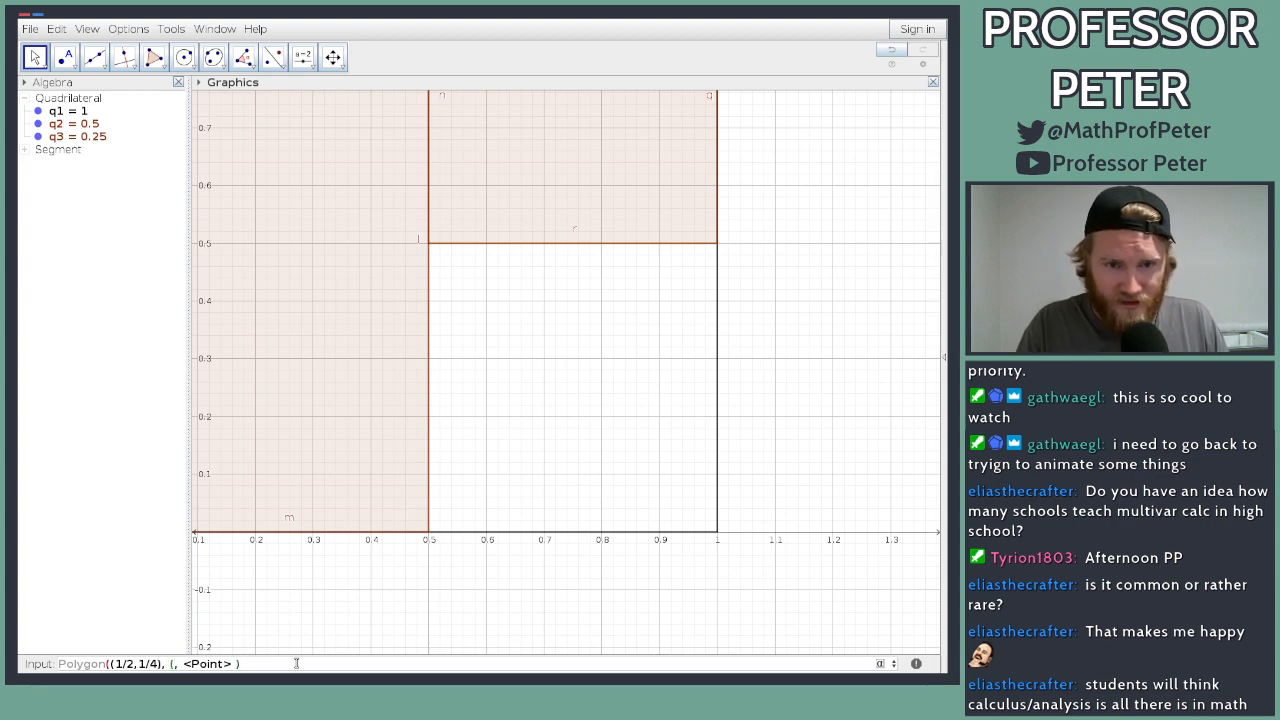
{"action": "type", "text": "1/2"}
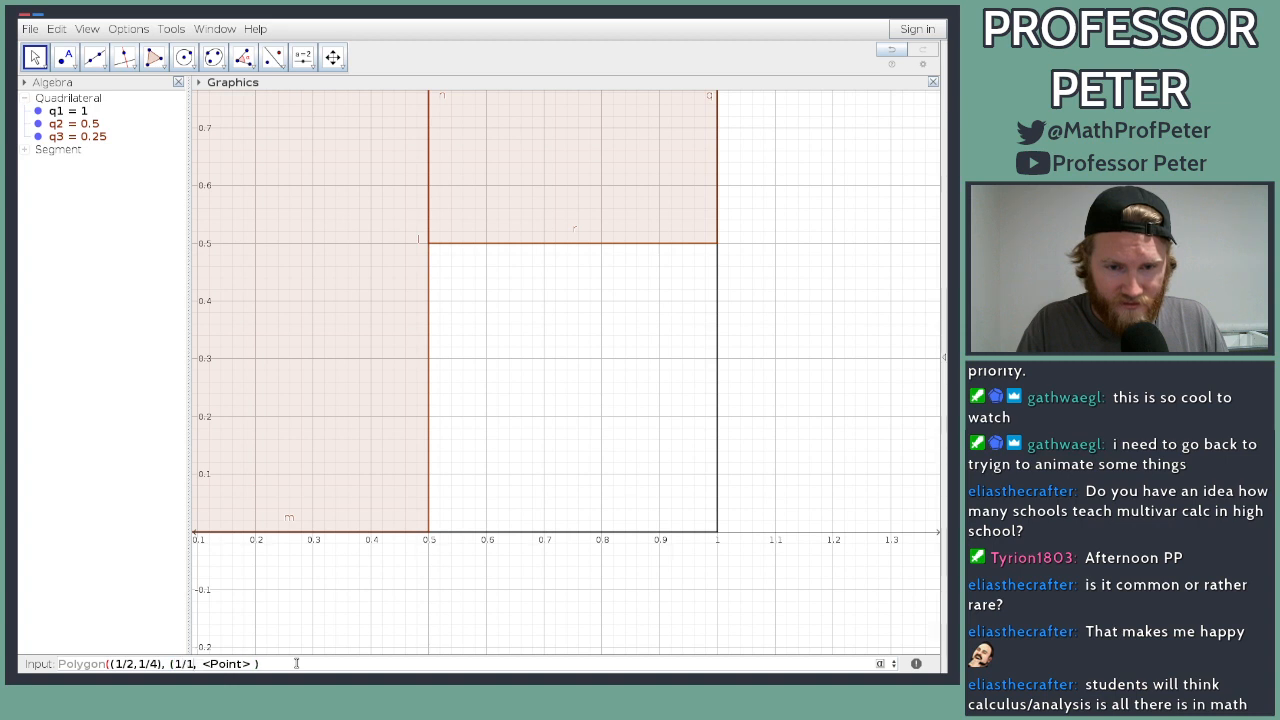
{"action": "key", "text": "Tab"}
{"action": "type", "text": "1/2,1/4), ("}
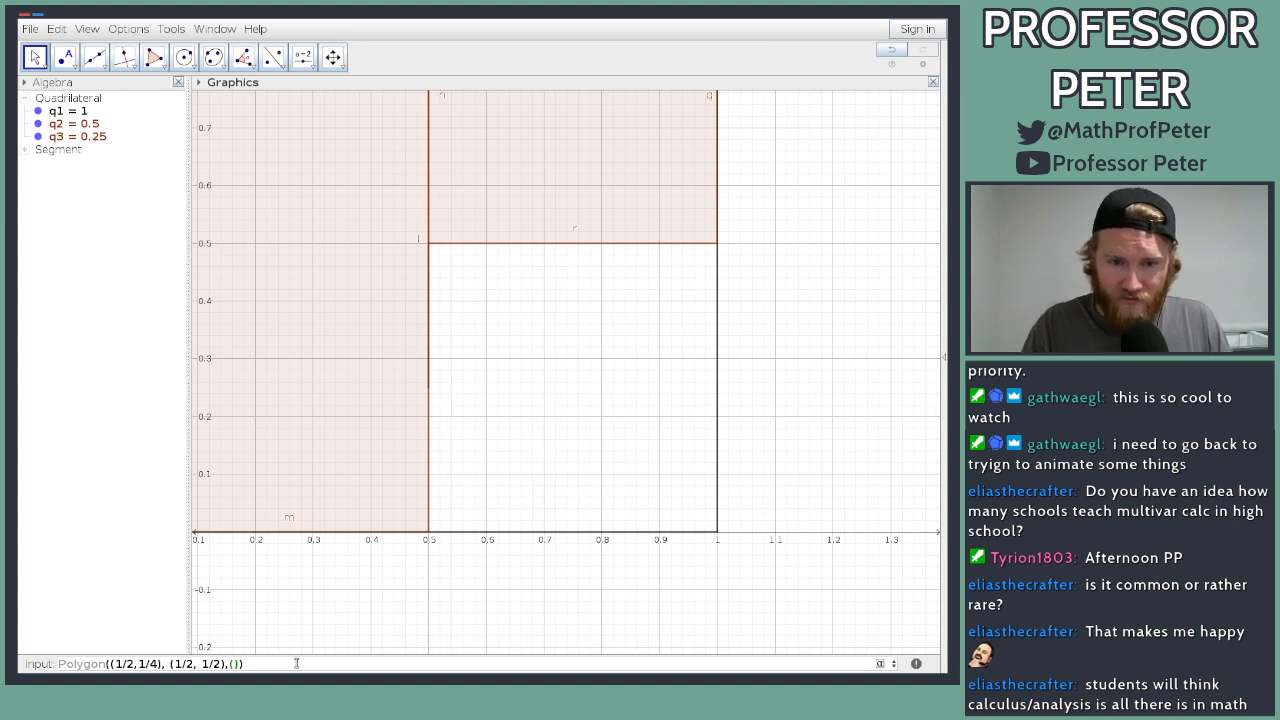
{"action": "type", "text": "1/2, 1/2)"}
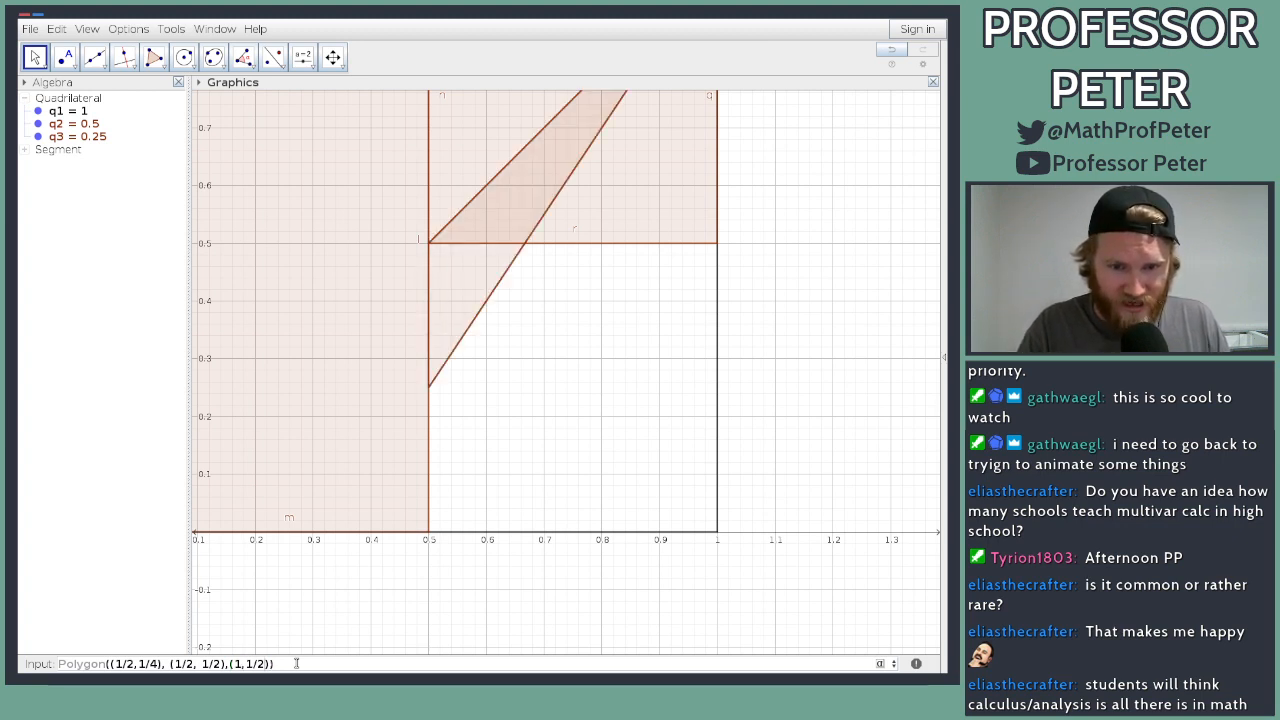
{"action": "type", "text": ",(1,1/2),"}
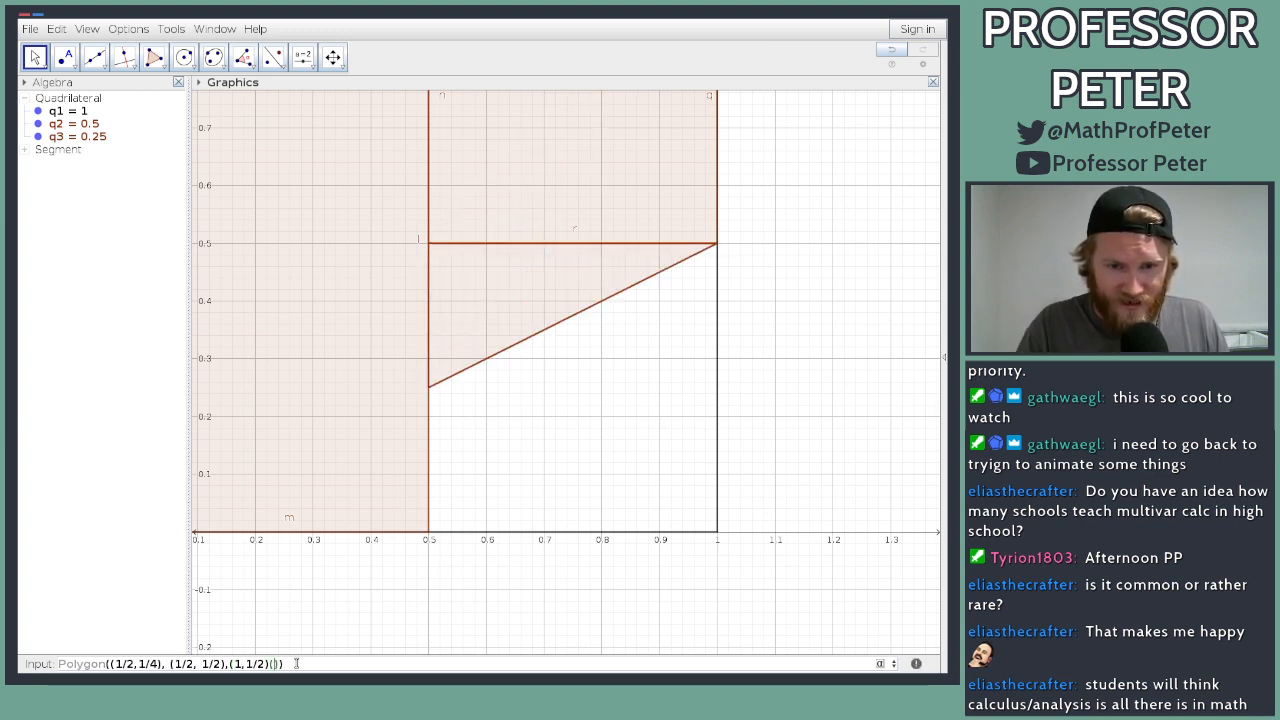
{"action": "type", "text": "("}
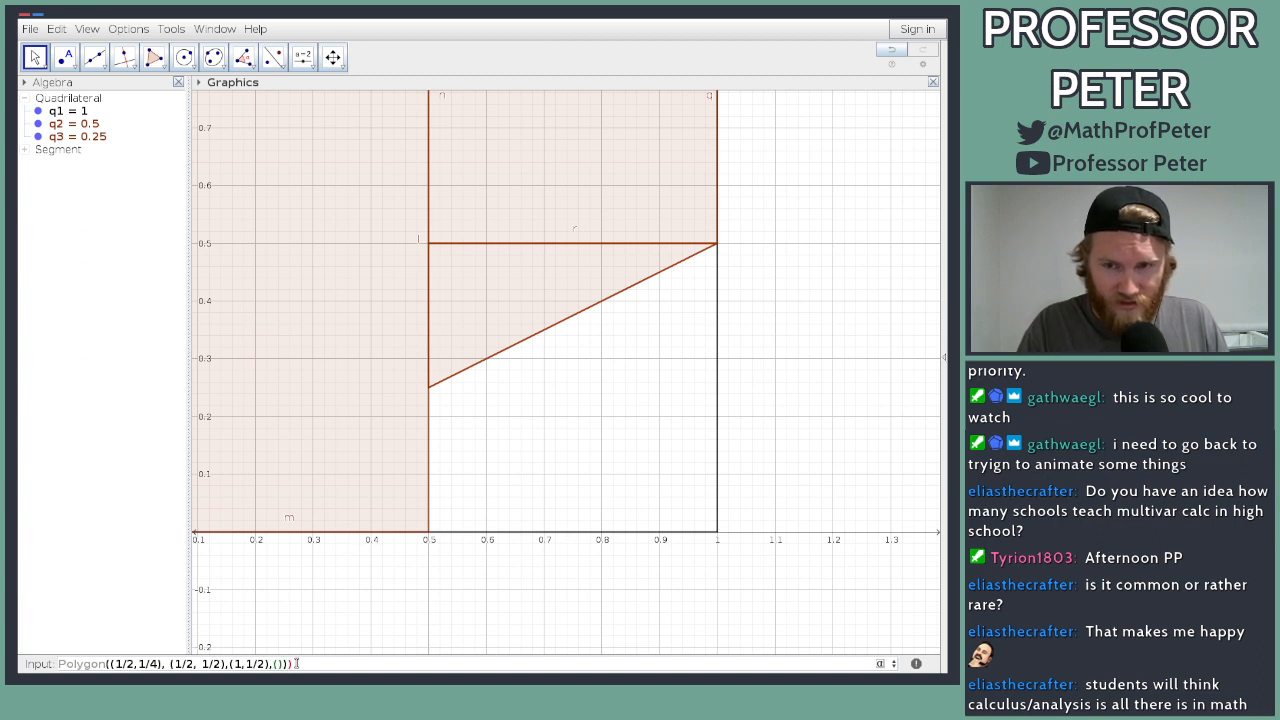
{"action": "type", "text": "1,1"}
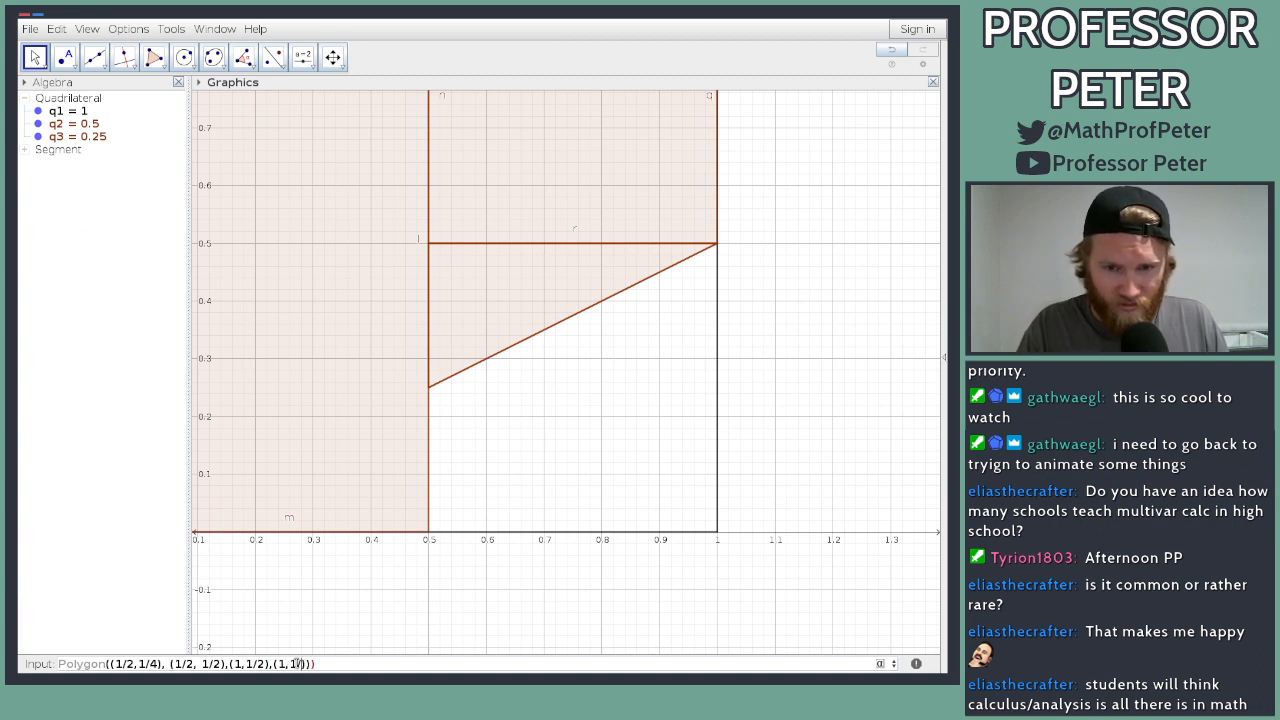
{"action": "type", "text": "/"}
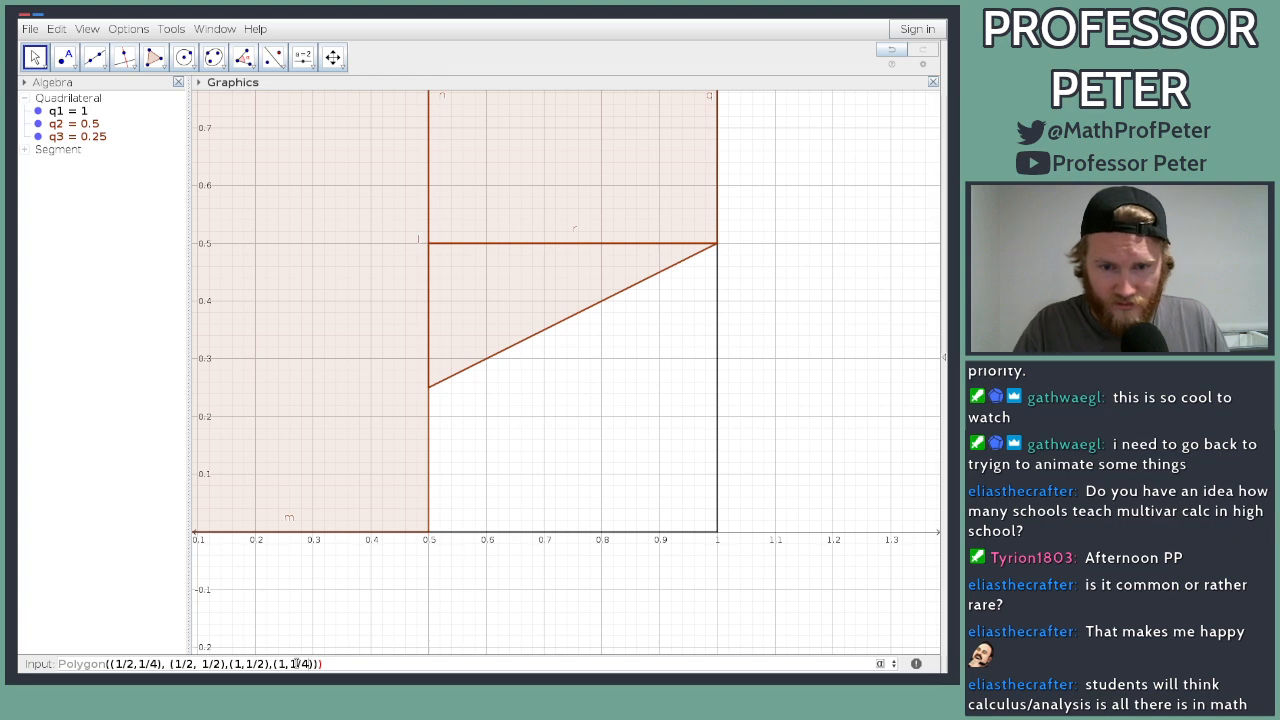
{"action": "type", "text": "4"}
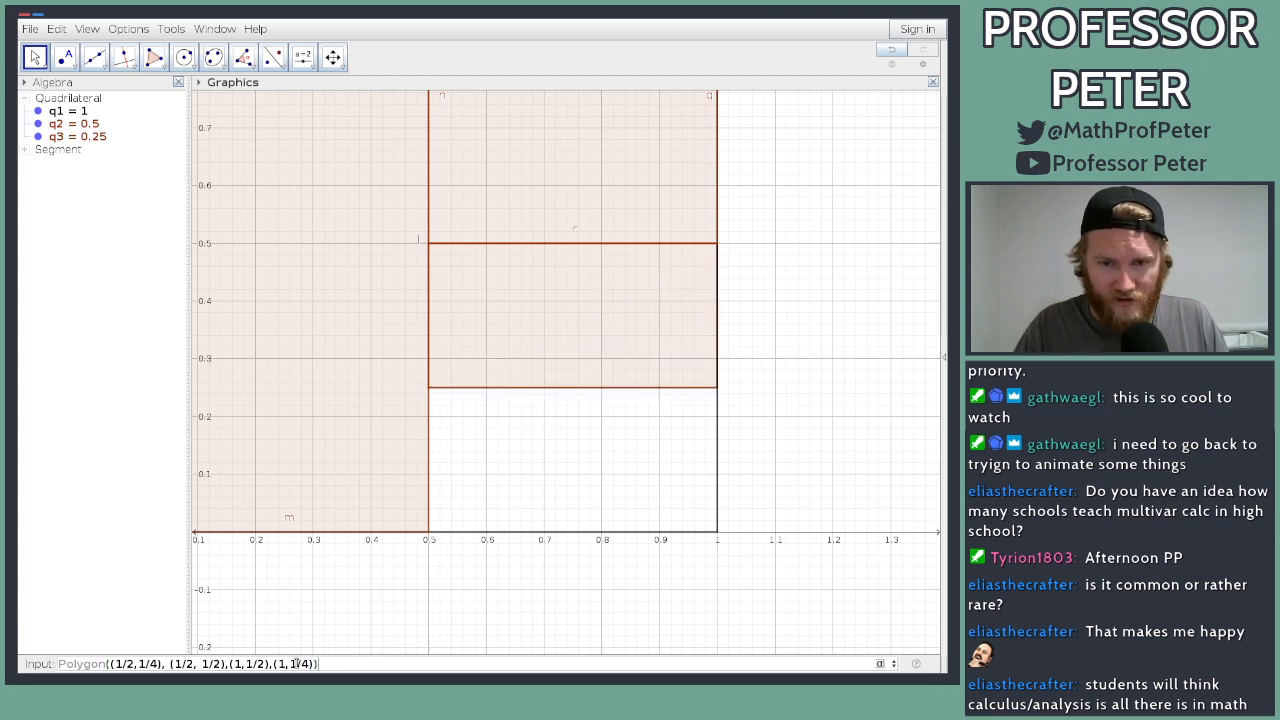
{"action": "key", "text": "Return"}
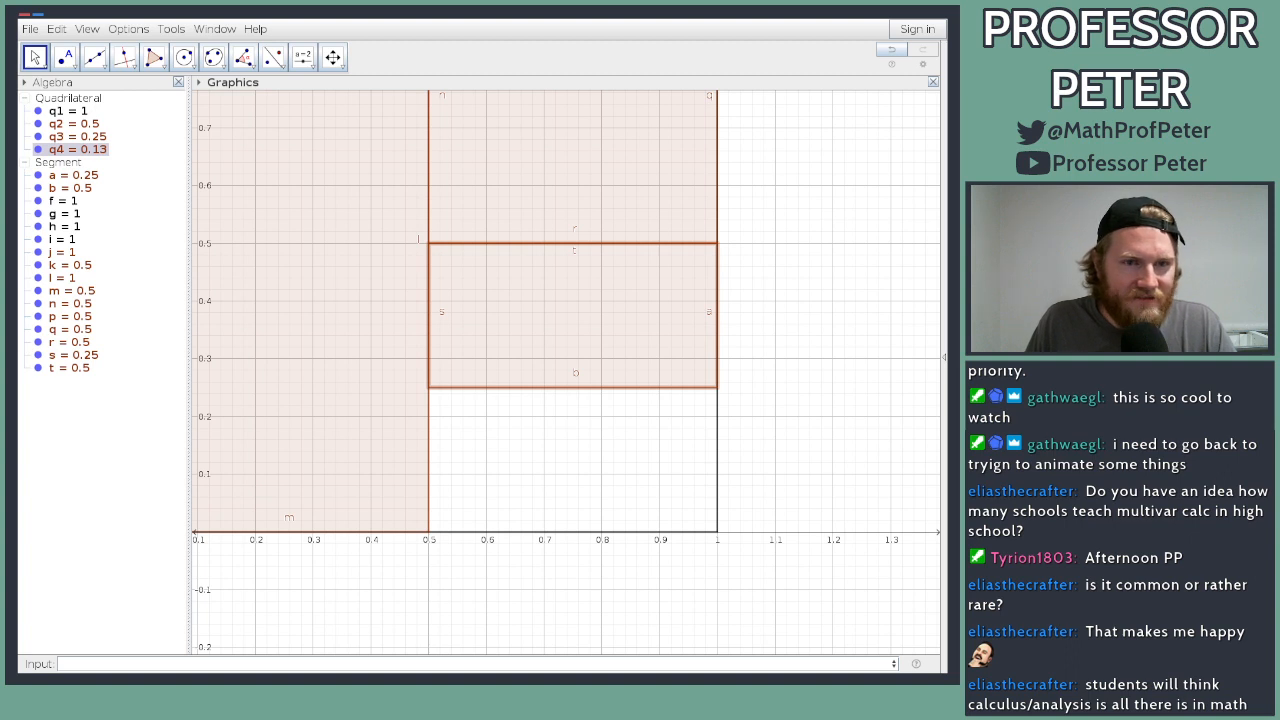
{"action": "left_click", "coordinate": [148, 665]}
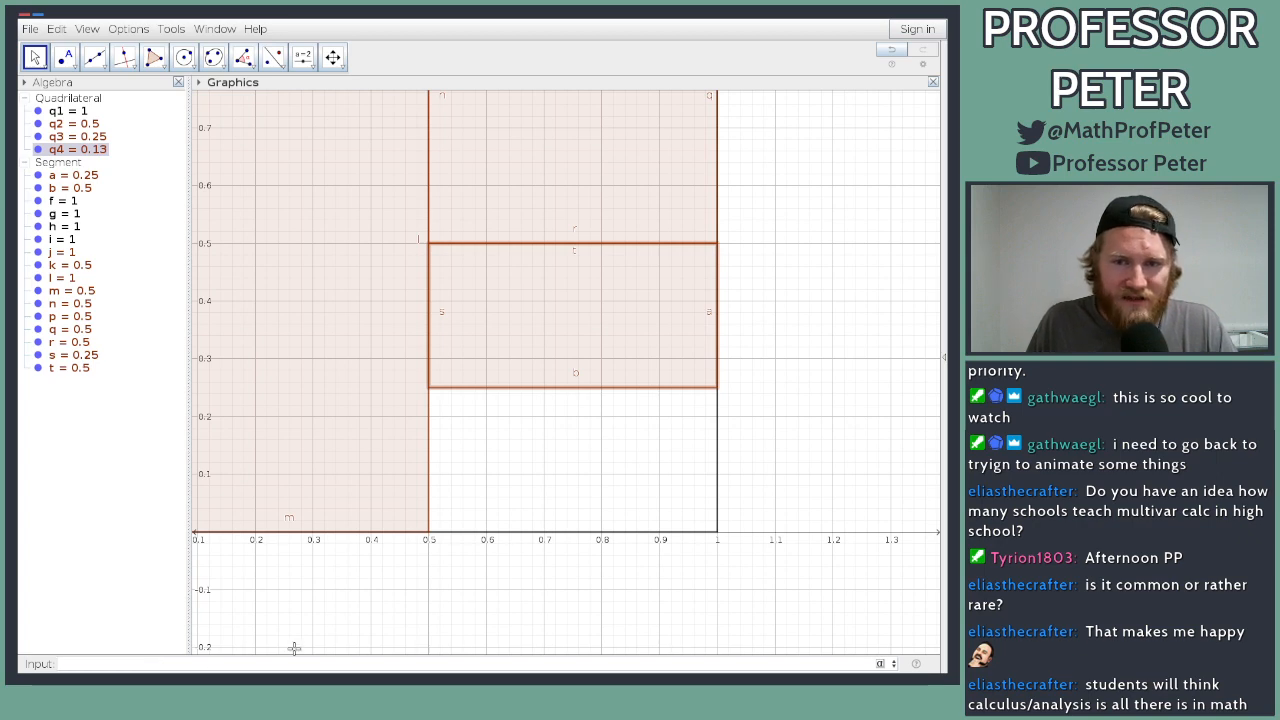
{"action": "type", "text": "("}
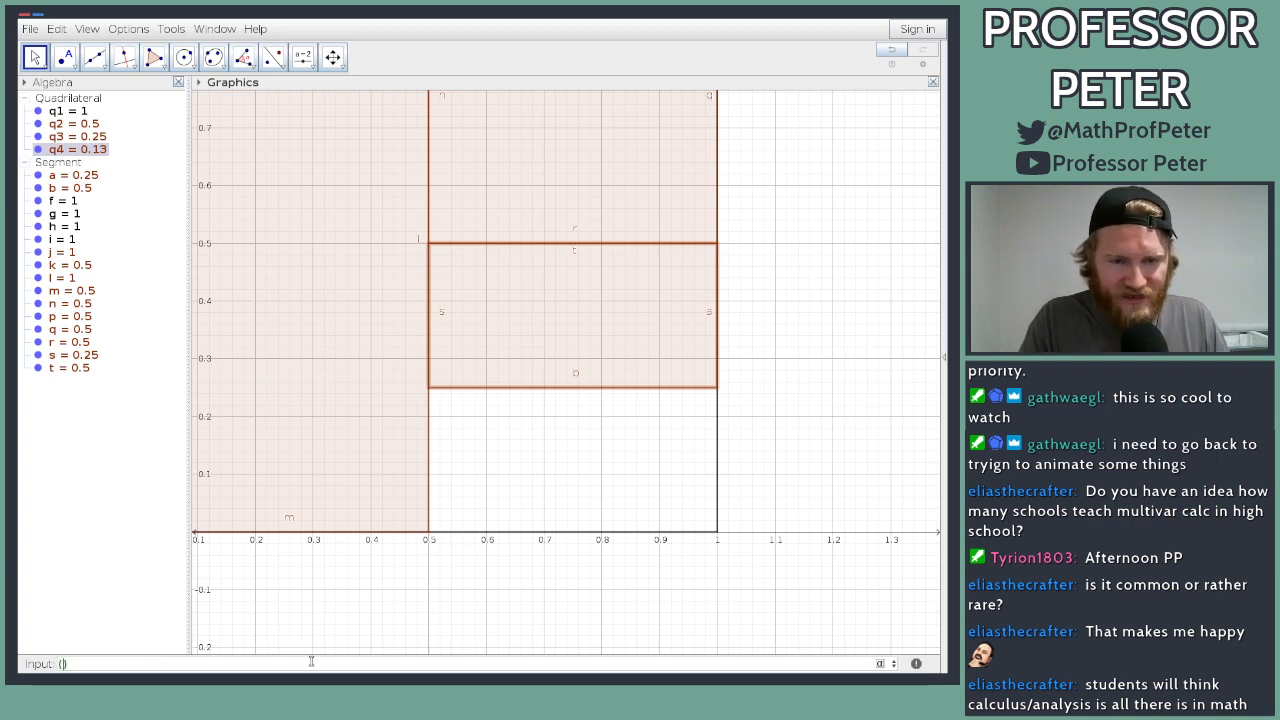
{"action": "type", "text": "1/2,"}
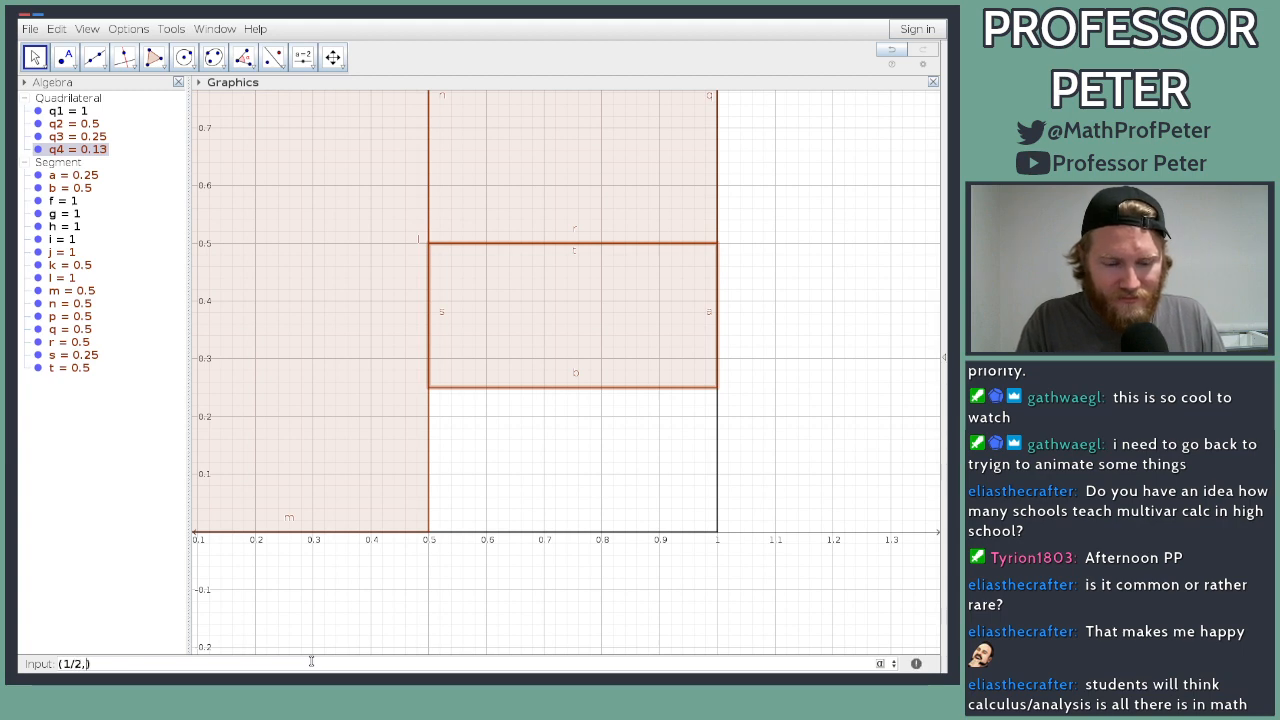
{"action": "key", "text": "BackSpace"}
{"action": "key", "text": "BackSpace"}
{"action": "key", "text": "BackSpace"}
{"action": "key", "text": "BackSpace"}
{"action": "key", "text": "BackSpace"}
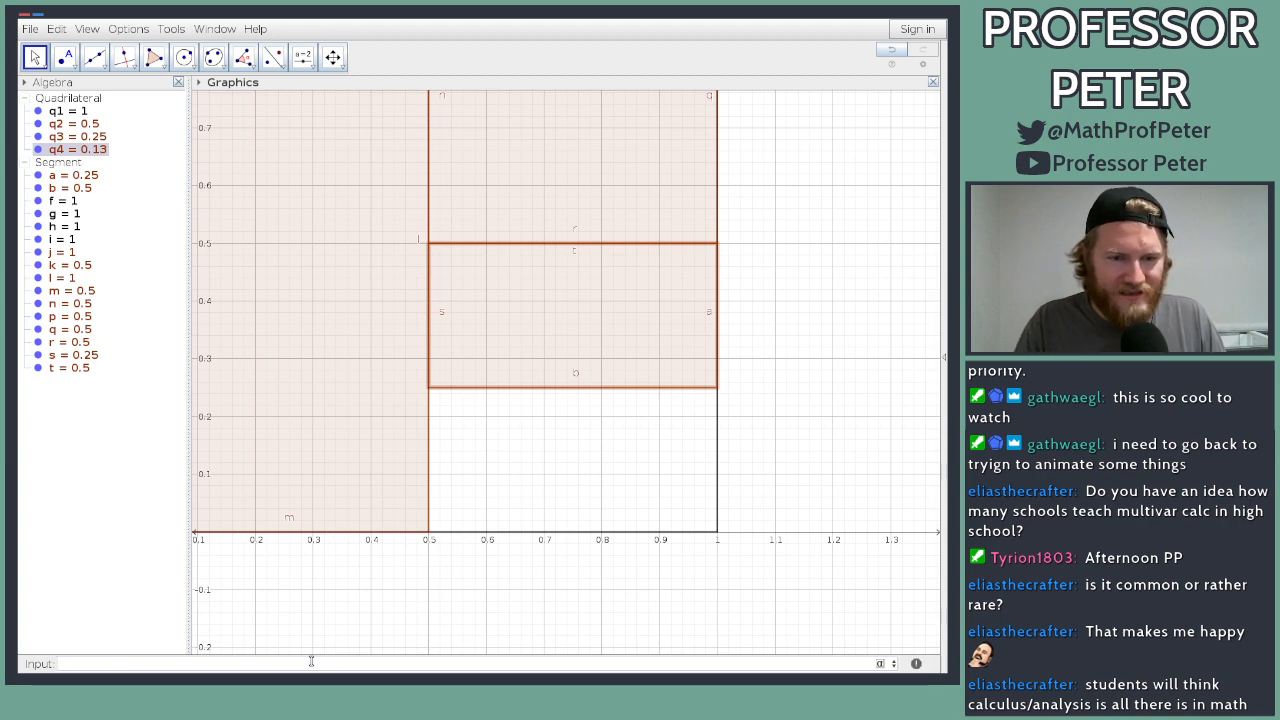
Step: Create the small square below the eighth rectangle, beside the left half, with the Polygon command using vertices (1/2,0), (1/2,1/4), (3/4,1/4) and (3/4,0)
{"action": "type", "text": "polyh"}
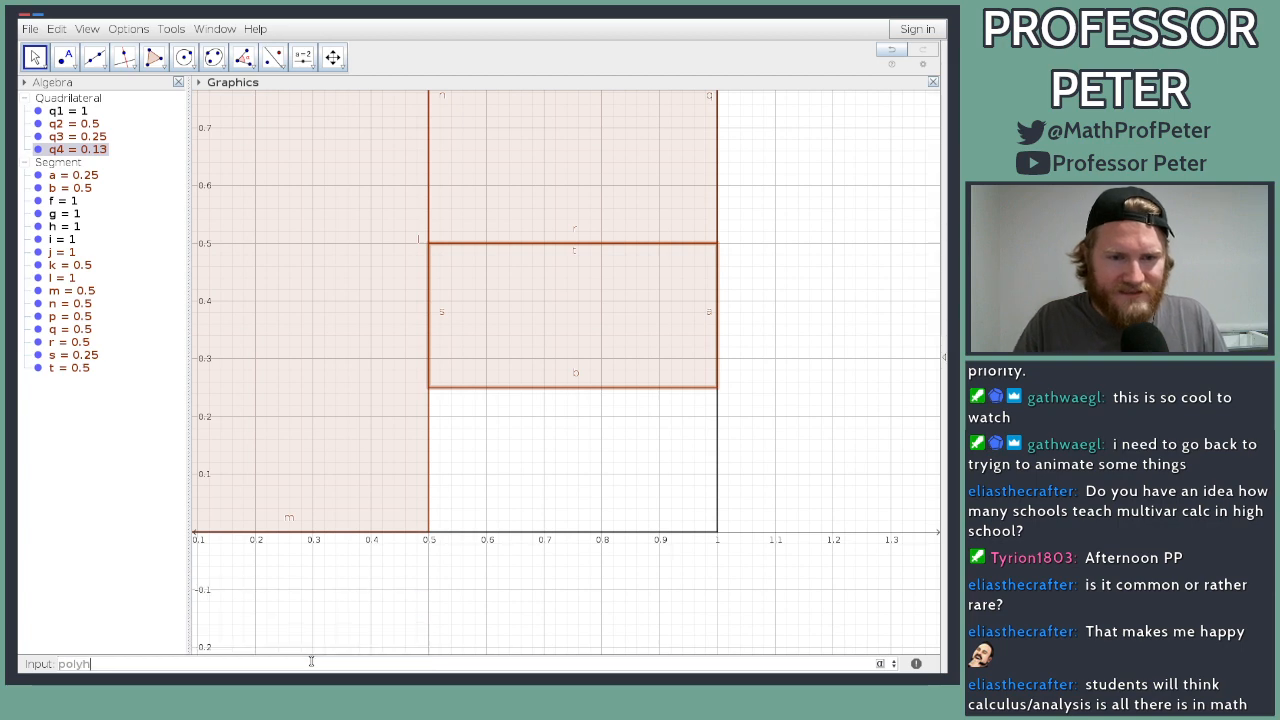
{"action": "key", "text": "BackSpace"}
{"action": "type", "text": "g"}
{"action": "key", "text": "Down"}
{"action": "key", "text": "Down"}
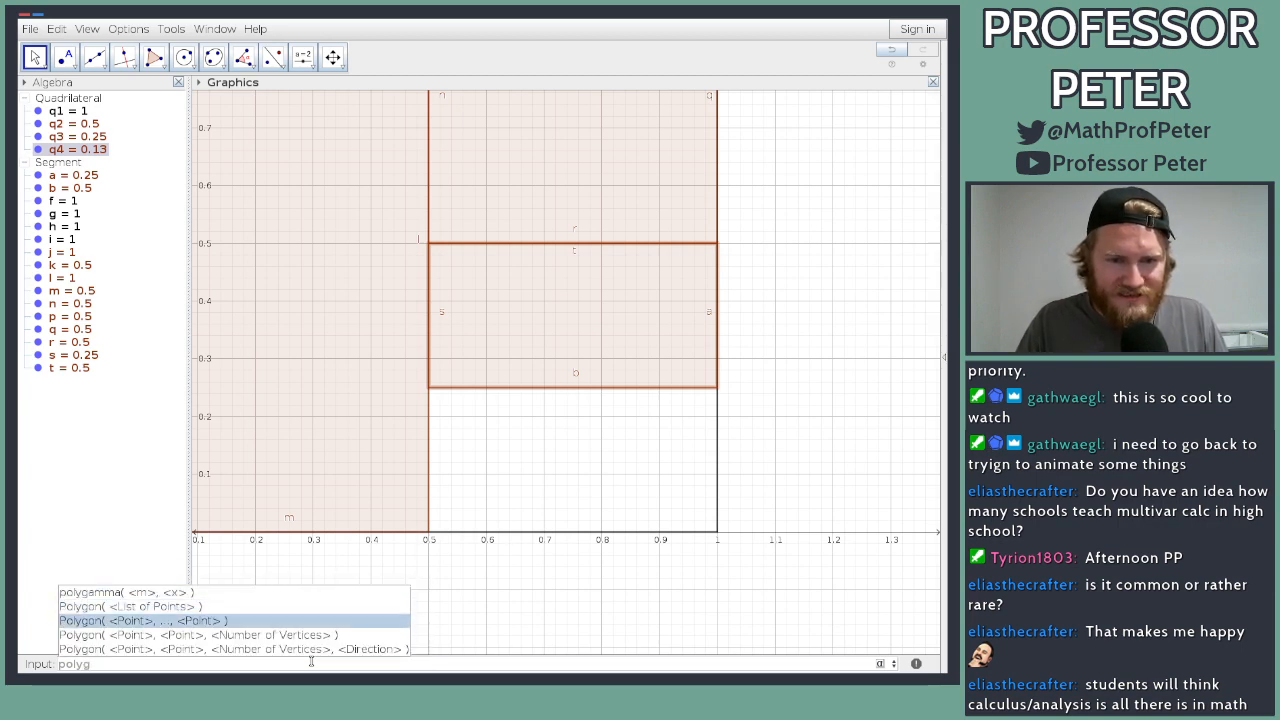
{"action": "key", "text": "Return"}
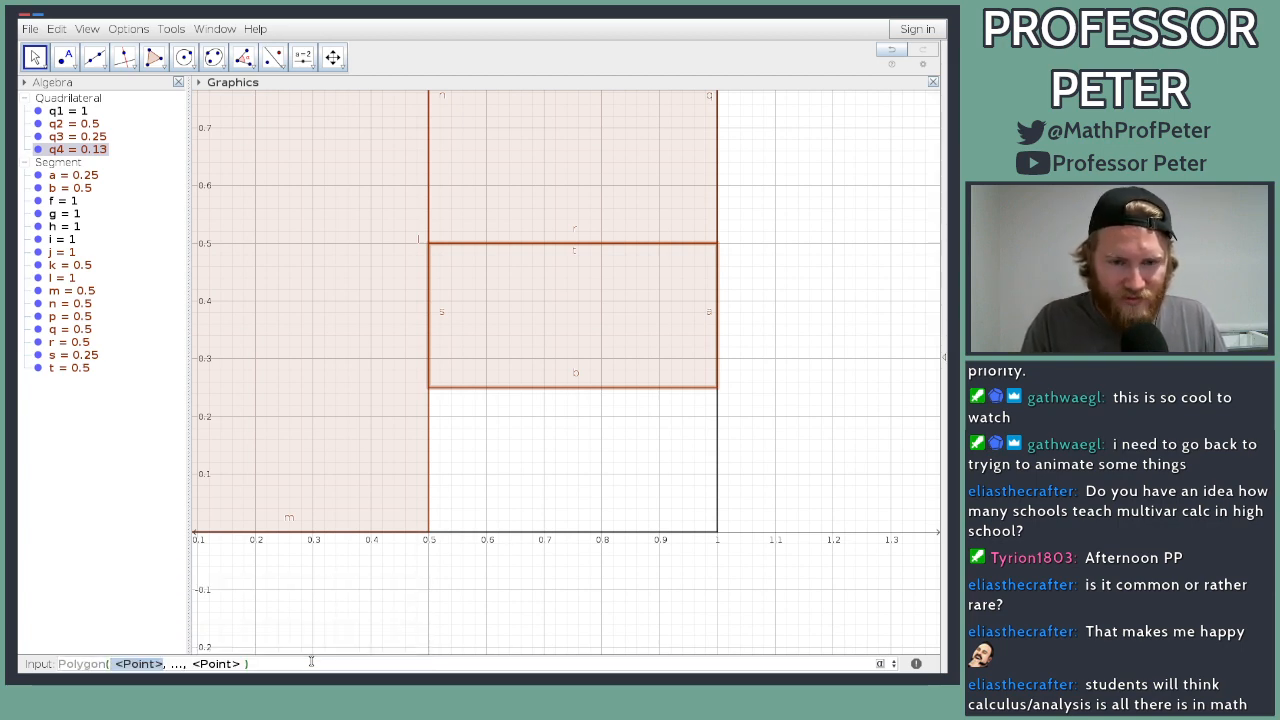
{"action": "type", "text": "(1/2,"}
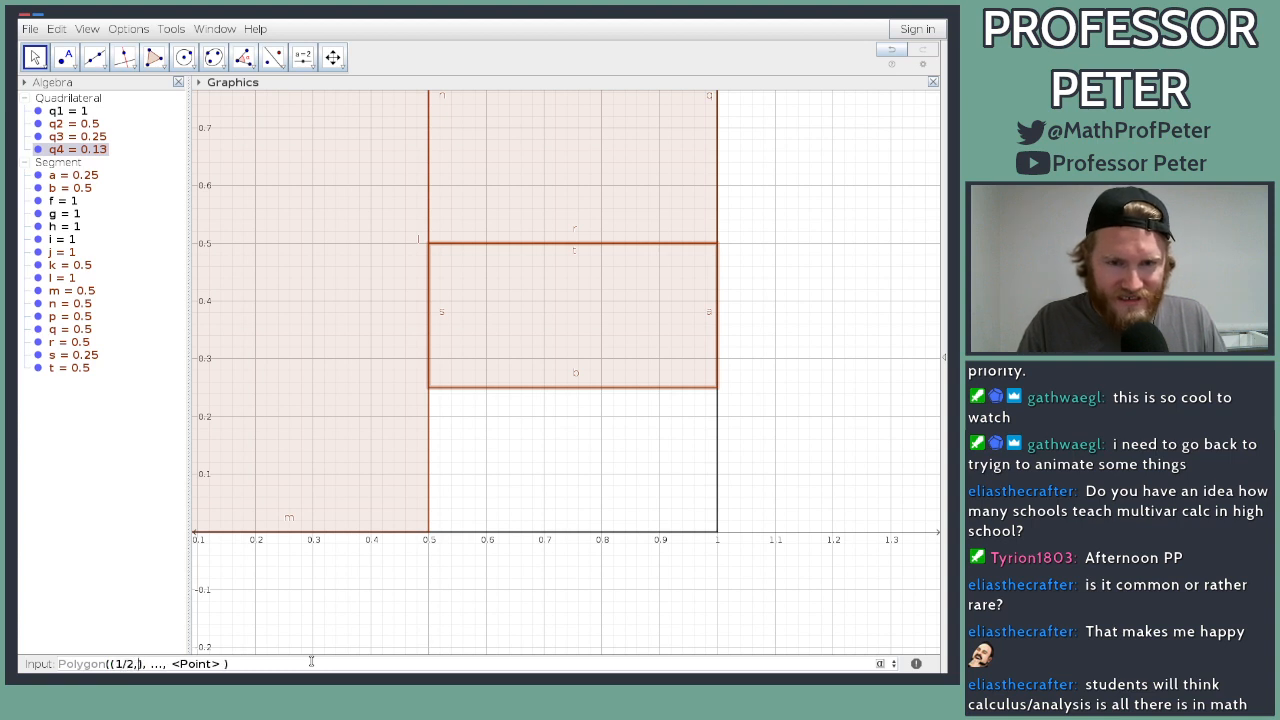
{"action": "type", "text": "1/"}
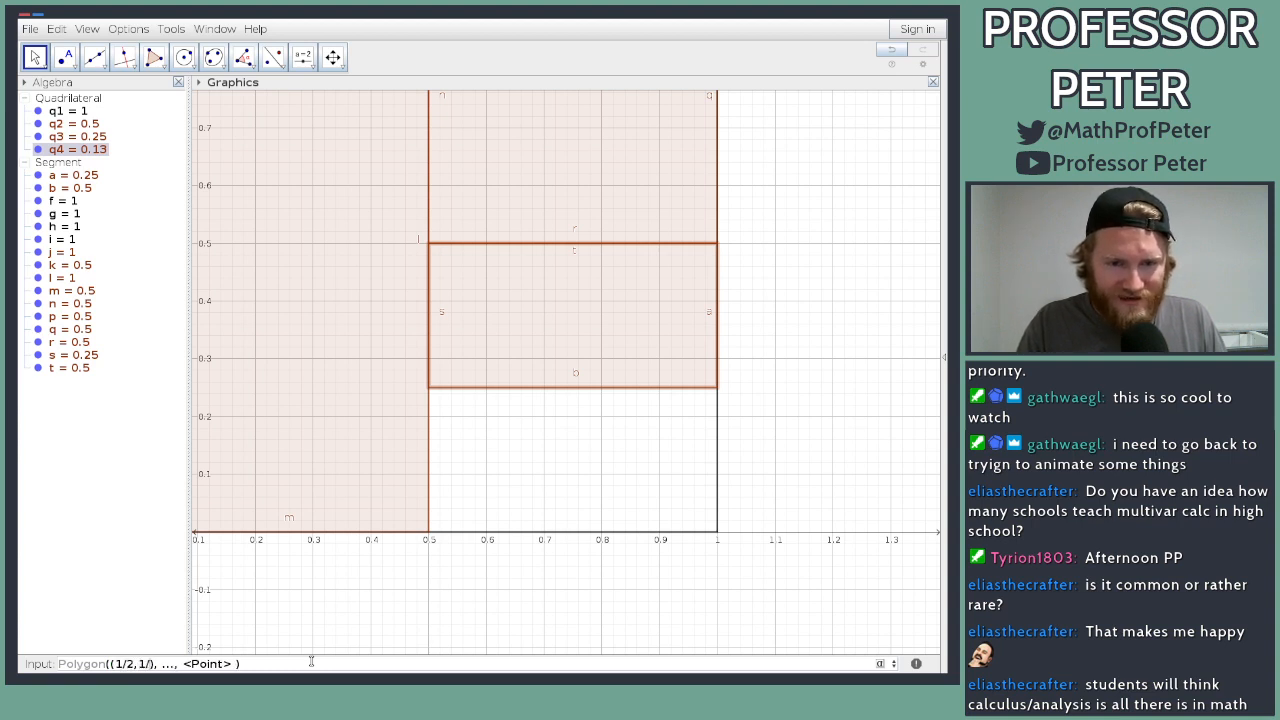
{"action": "type", "text": "4"}
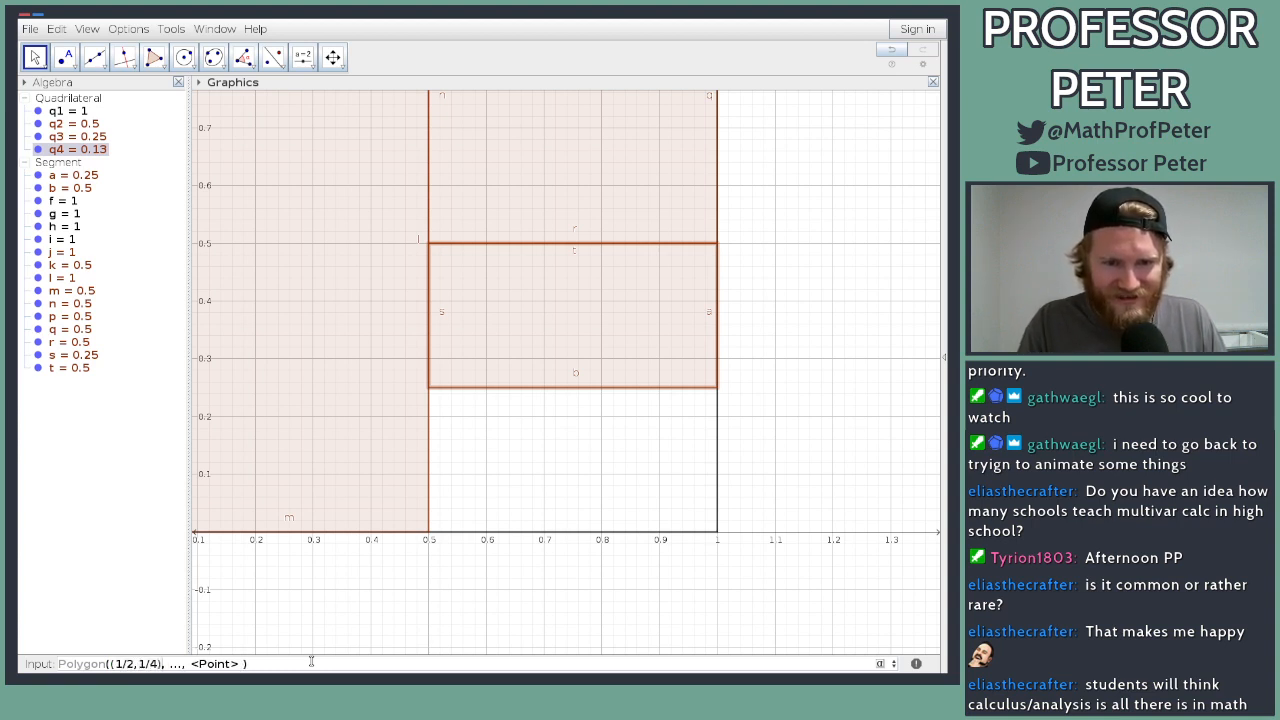
{"action": "key", "text": "Tab"}
{"action": "type", "text": "("}
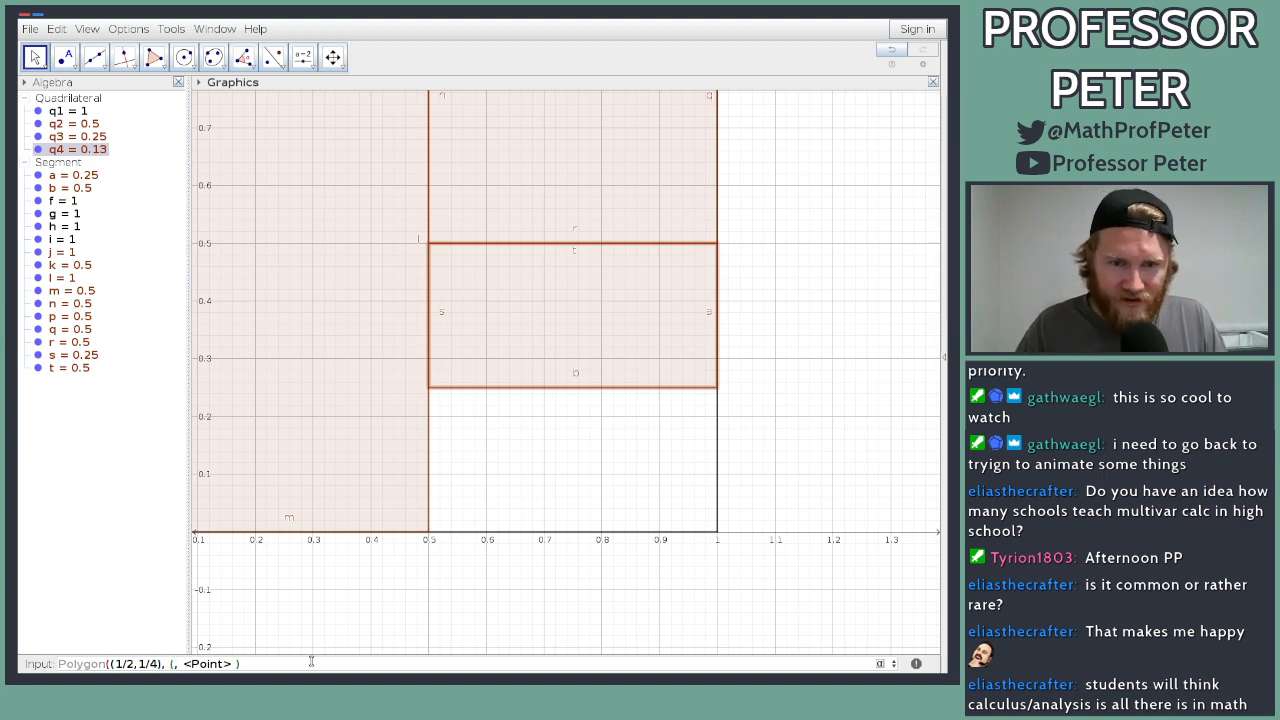
{"action": "key", "text": "Left"}
{"action": "key", "text": "Left"}
{"action": "key", "text": "Left"}
{"action": "key", "text": "Left"}
{"action": "key", "text": "BackSpace"}
{"action": "key", "text": "BackSpace"}
{"action": "key", "text": "BackSpace"}
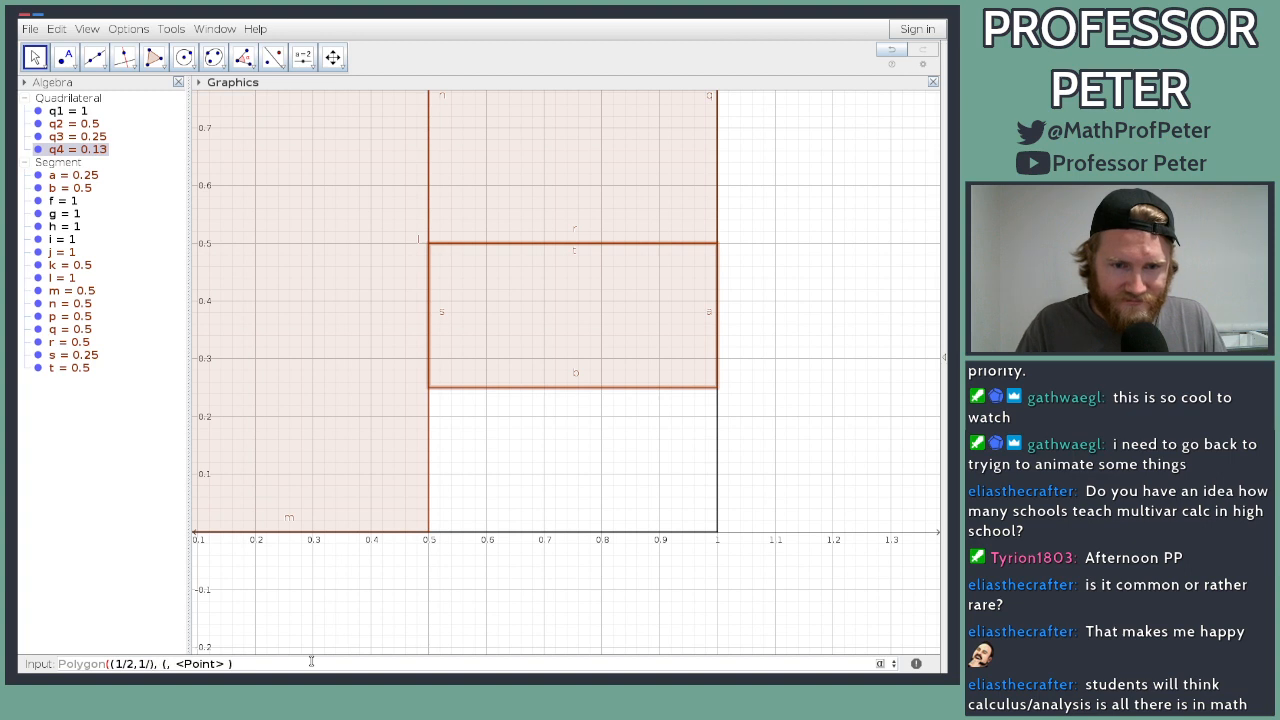
{"action": "type", "text": "0), ("}
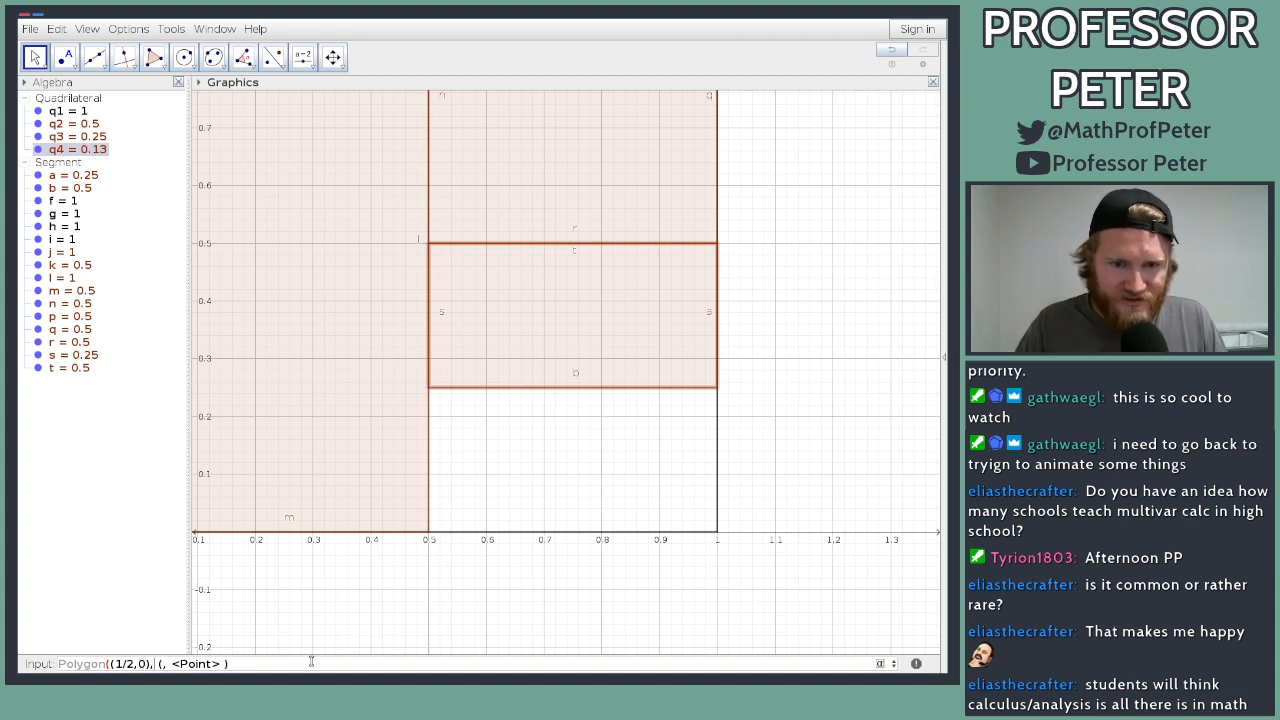
{"action": "type", "text": "1/2, 1/"}
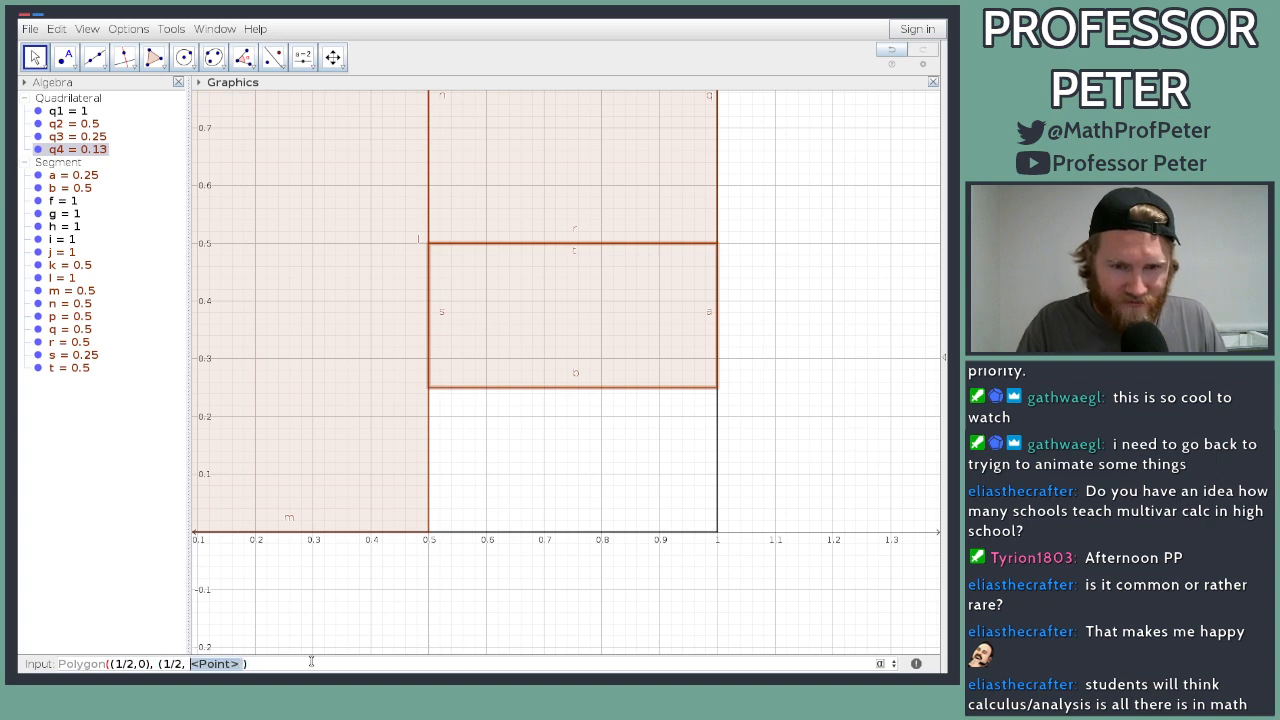
{"action": "type", "text": "4 "}
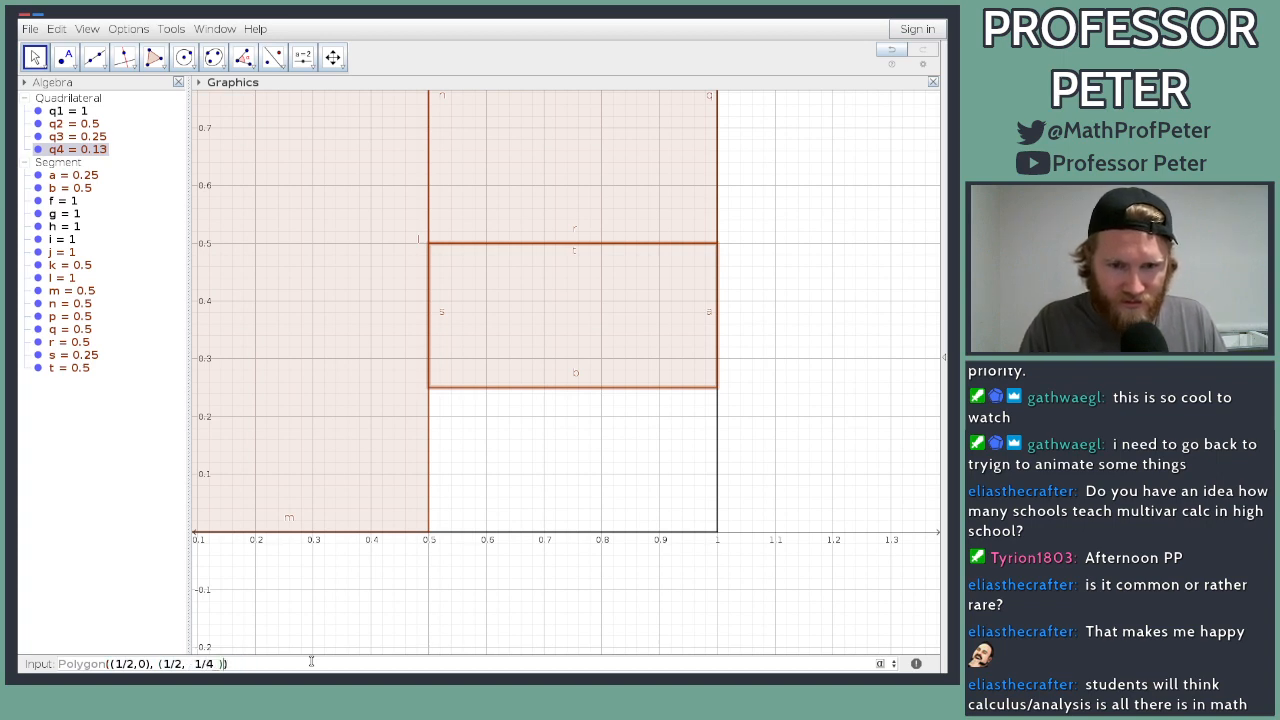
{"action": "type", "text": "),"}
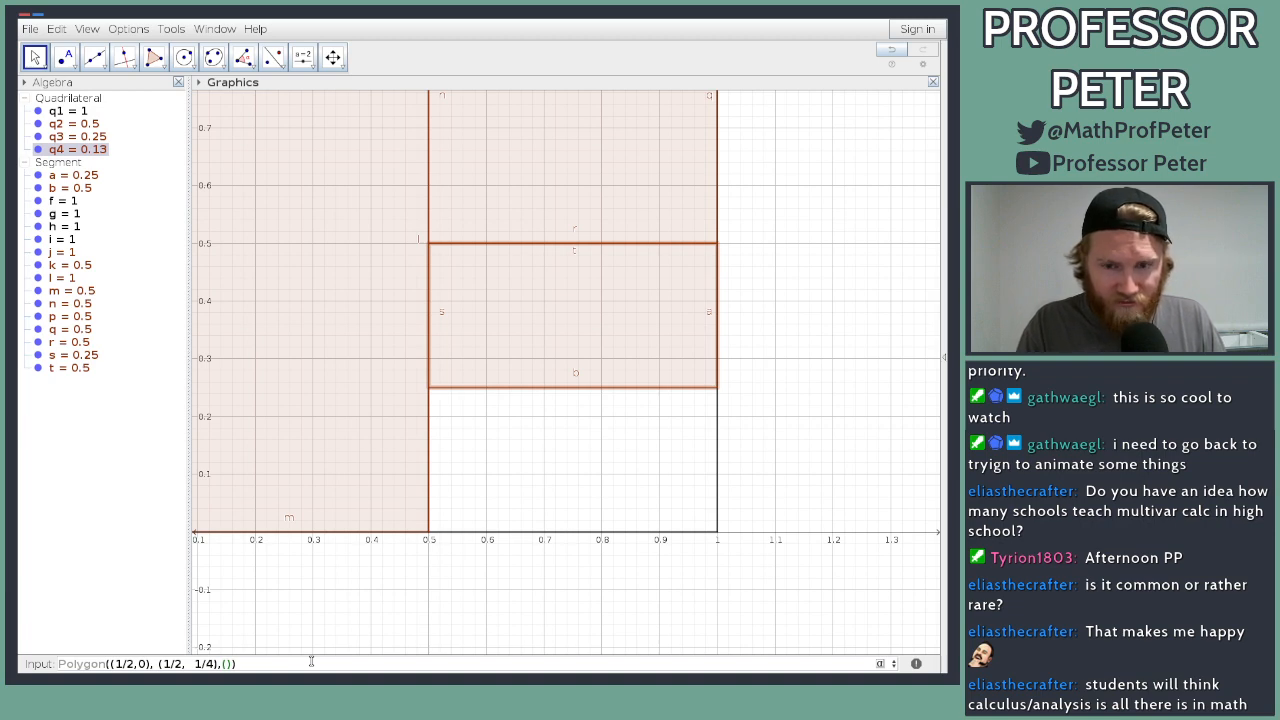
{"action": "type", "text": "(3/4,1/4)"}
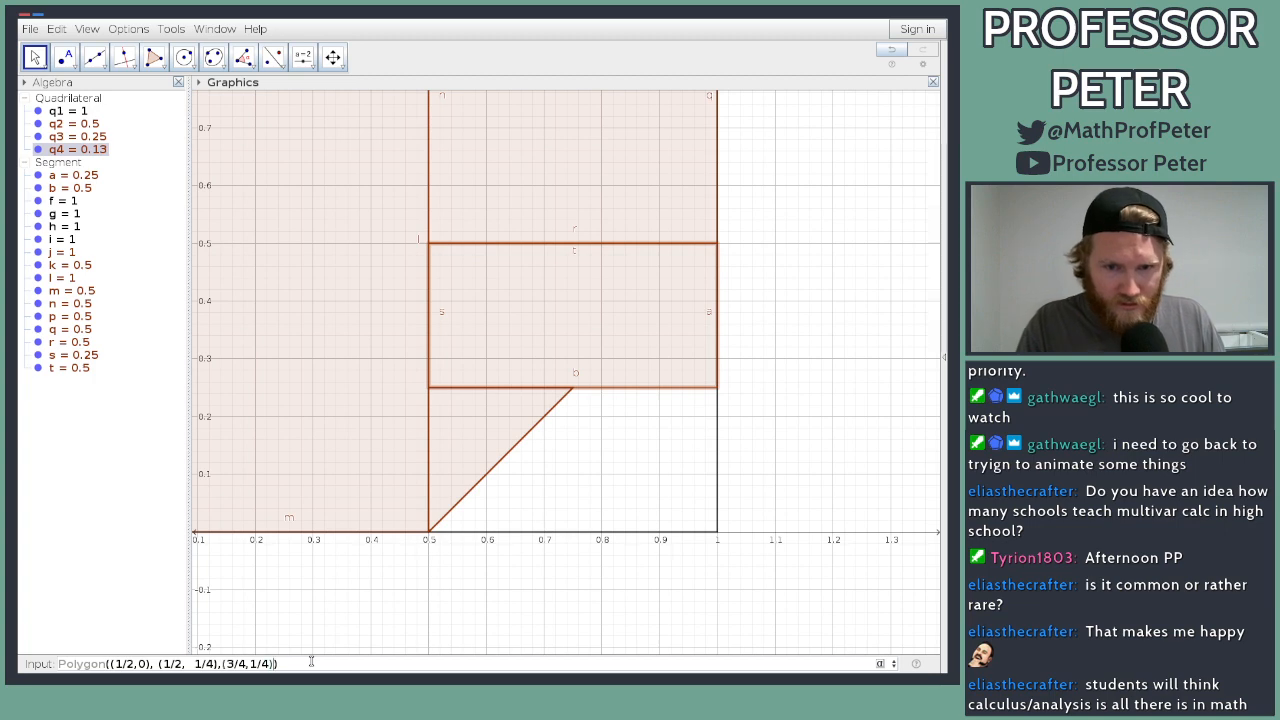
{"action": "type", "text": ",(1/"}
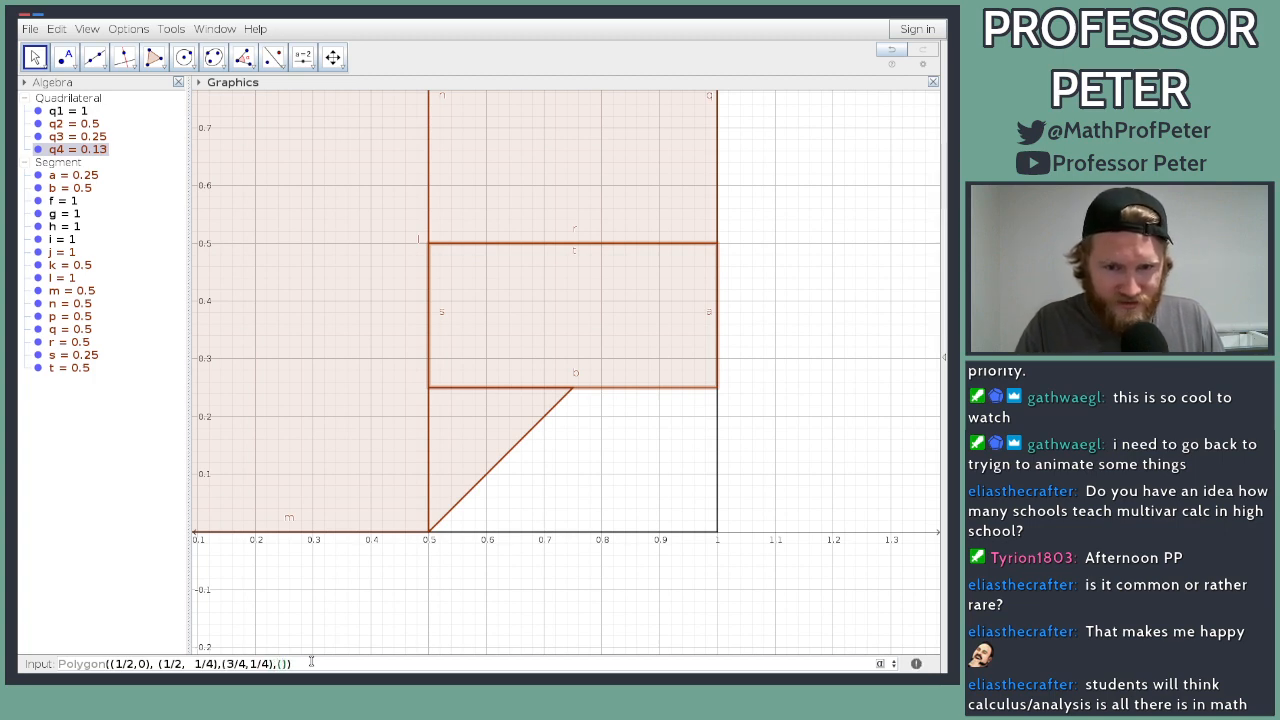
{"action": "key", "text": "BackSpace"}
{"action": "key", "text": "BackSpace"}
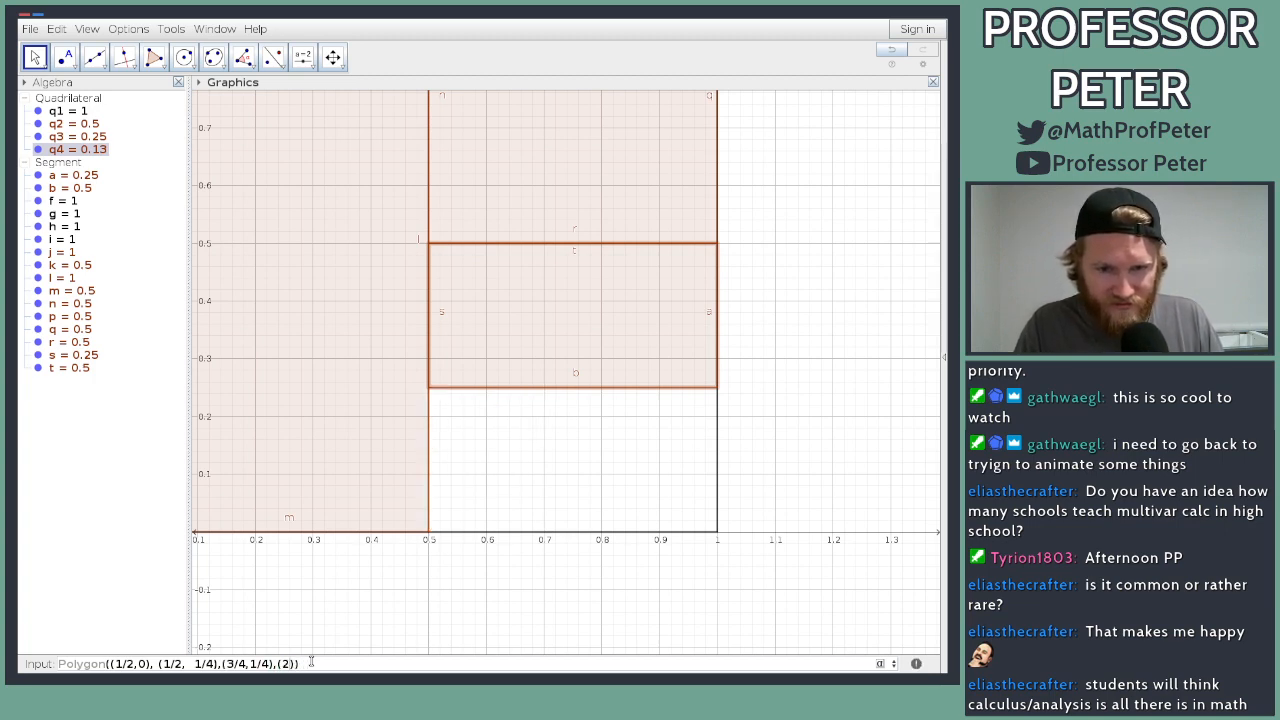
{"action": "type", "text": "3/4,0"}
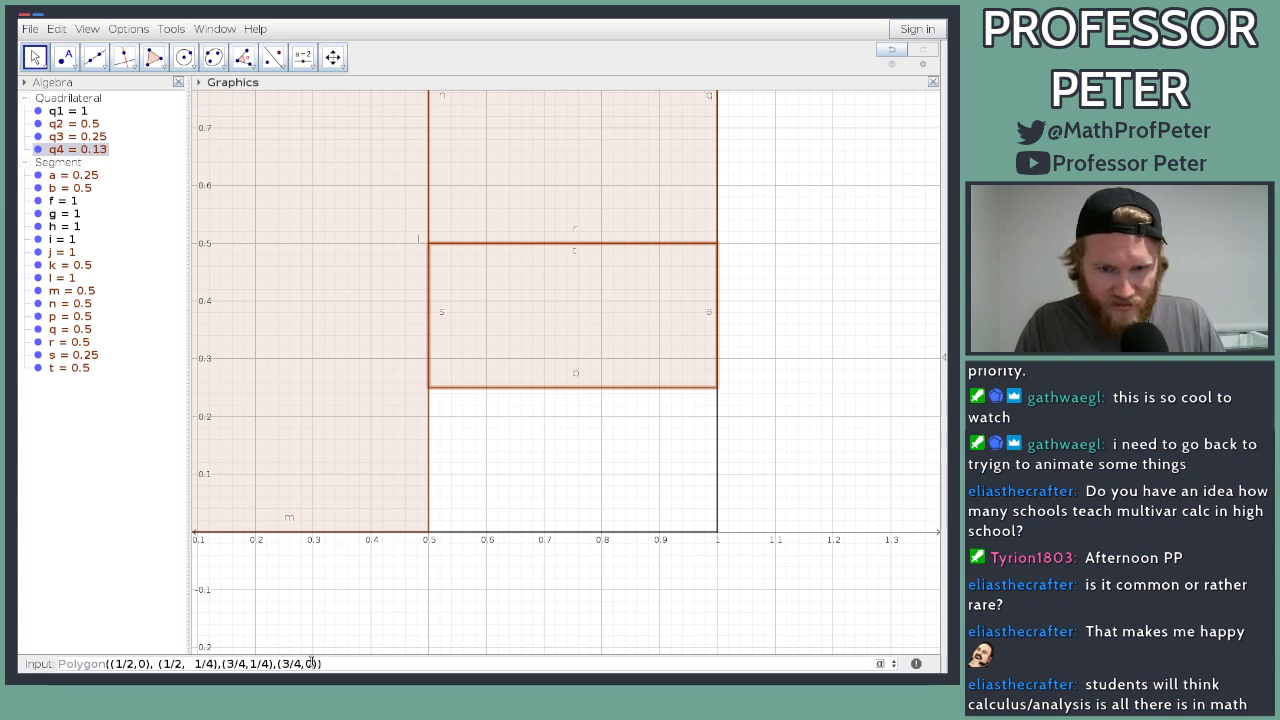
{"action": "key", "text": "Return"}
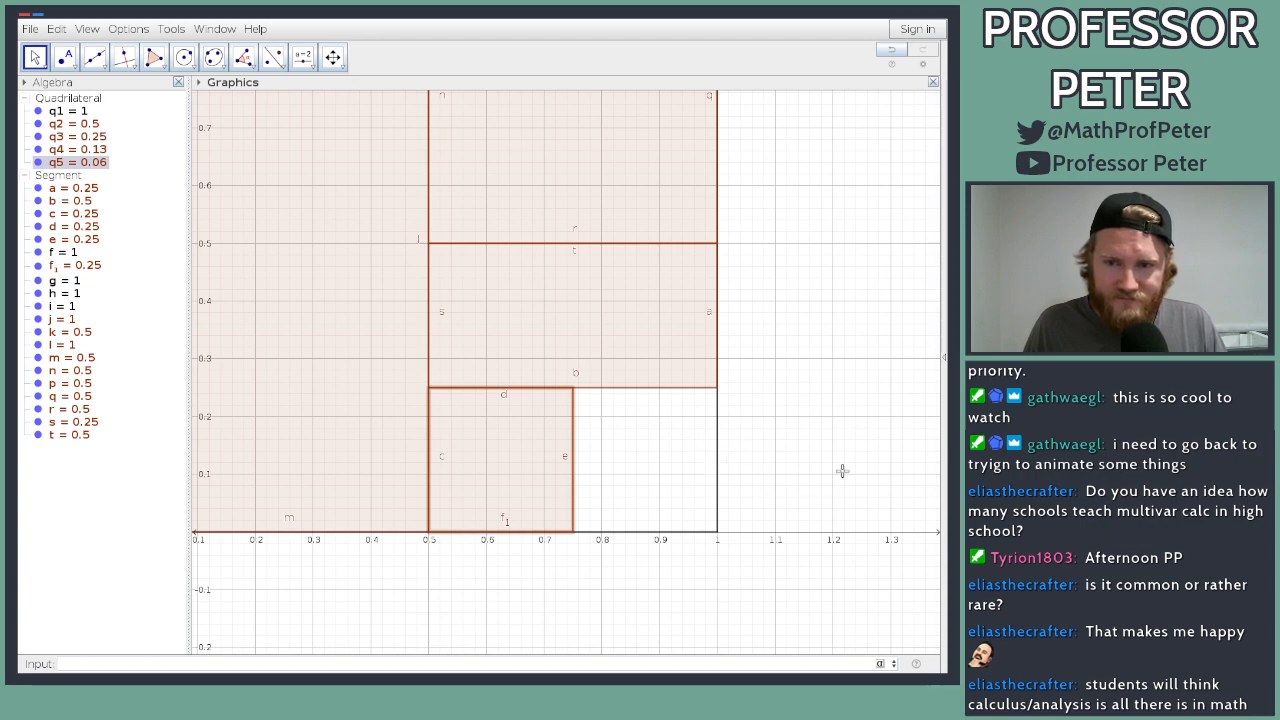
Step: Create the rectangle in the upper half of the remaining corner with the Polygon command using vertices (3/4,1/8), (3/4,1/4), (1,1/4) and (1,1/8)
{"action": "left_click_drag", "start_coordinate": [868, 470], "coordinate": [751, 462]}
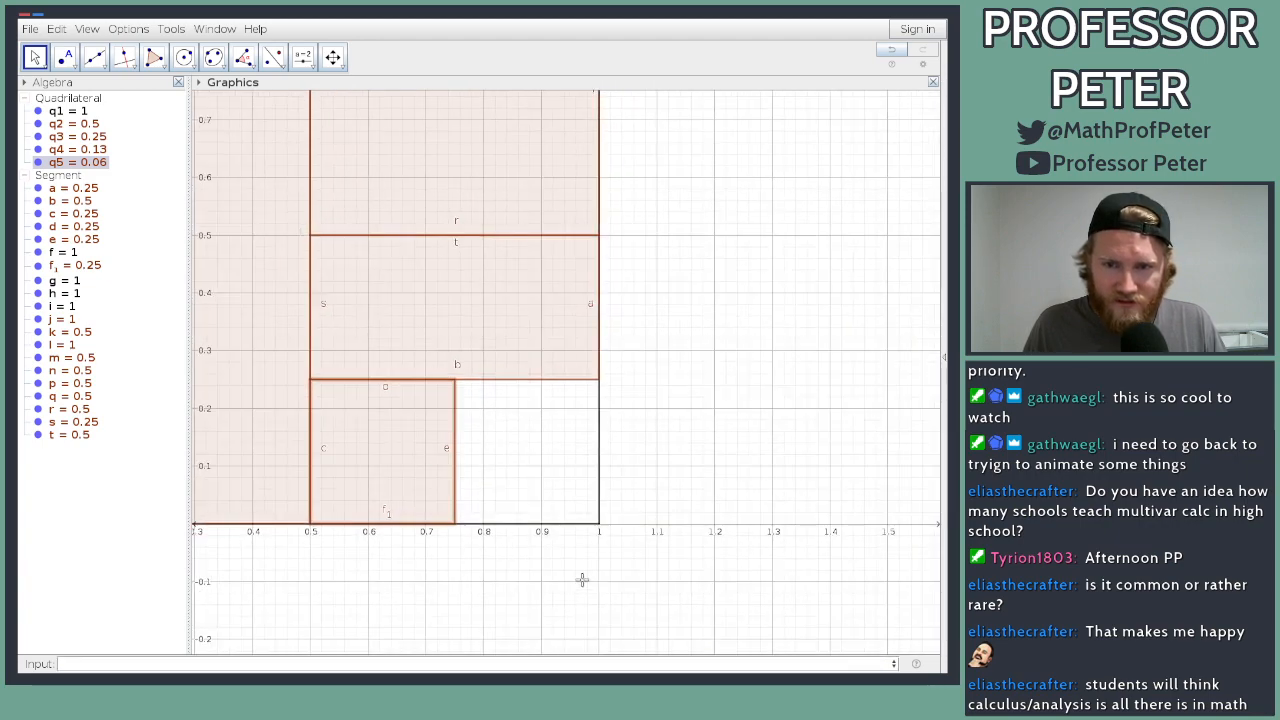
{"action": "scroll", "coordinate": [529, 471], "scroll_direction": "up", "scroll_amount": 4}
{"action": "scroll", "coordinate": [468, 479], "scroll_direction": "up", "scroll_amount": 4}
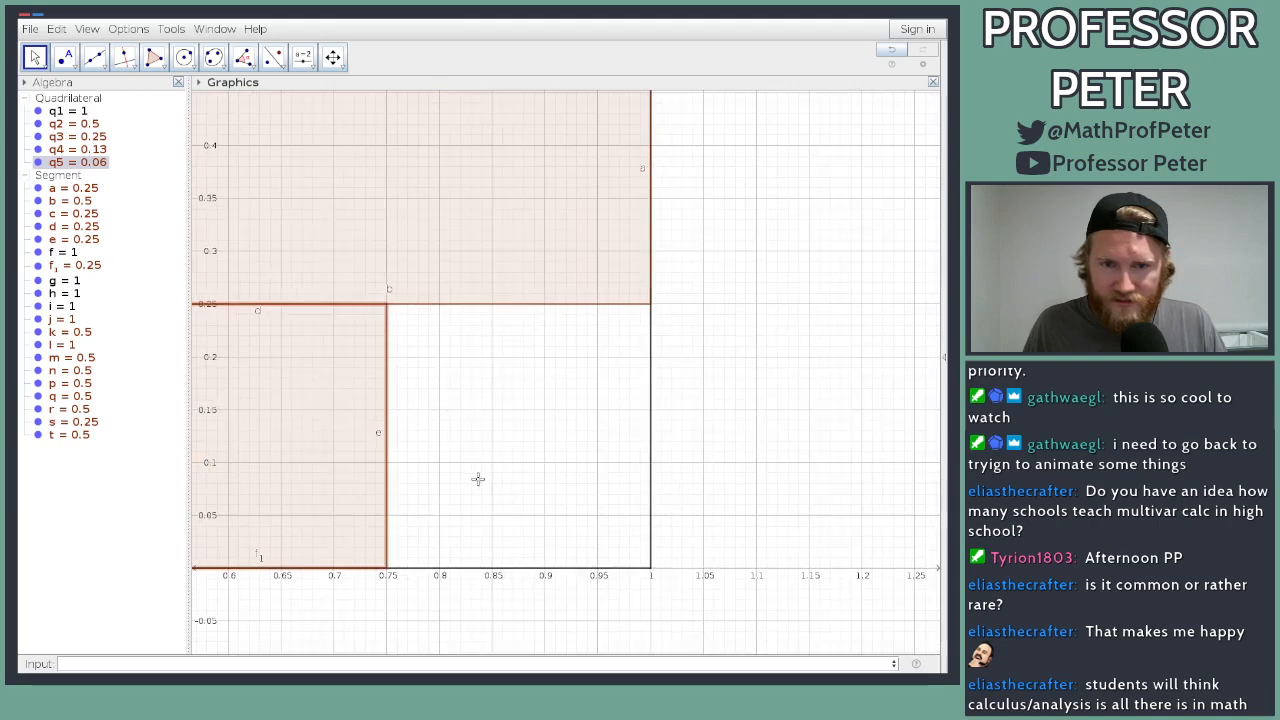
{"action": "left_click", "coordinate": [329, 662]}
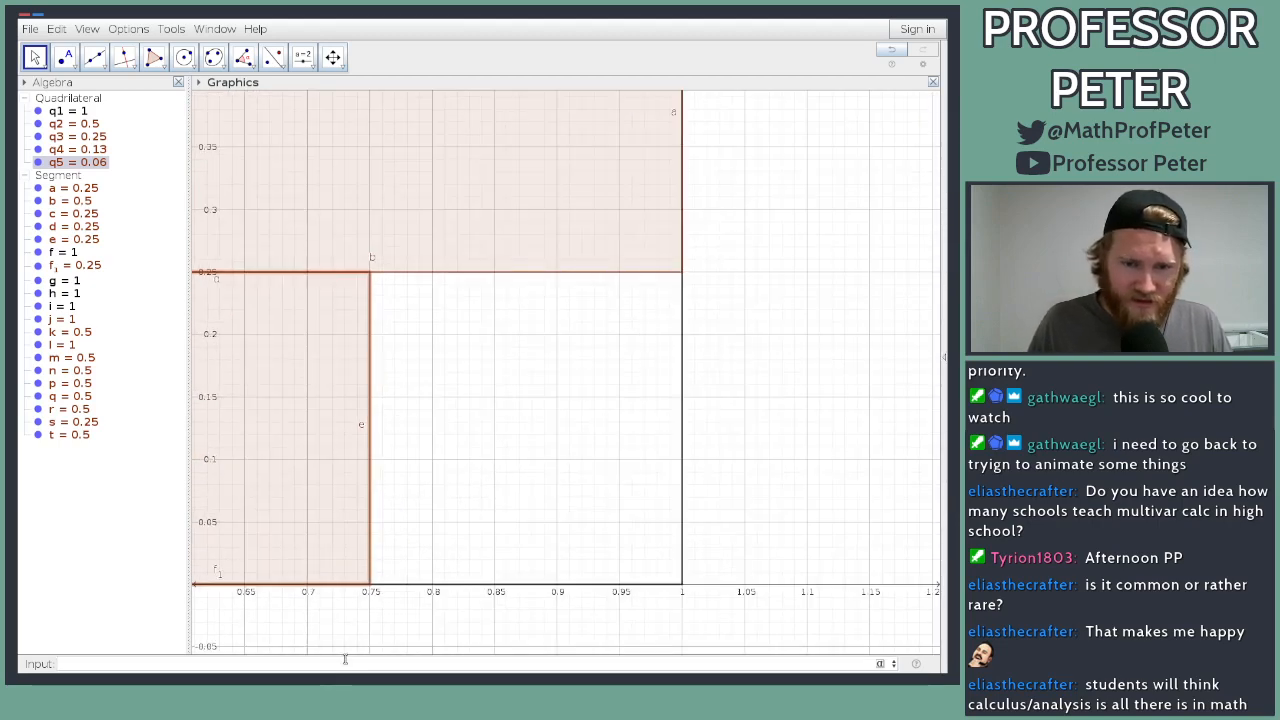
{"action": "type", "text": "poly"}
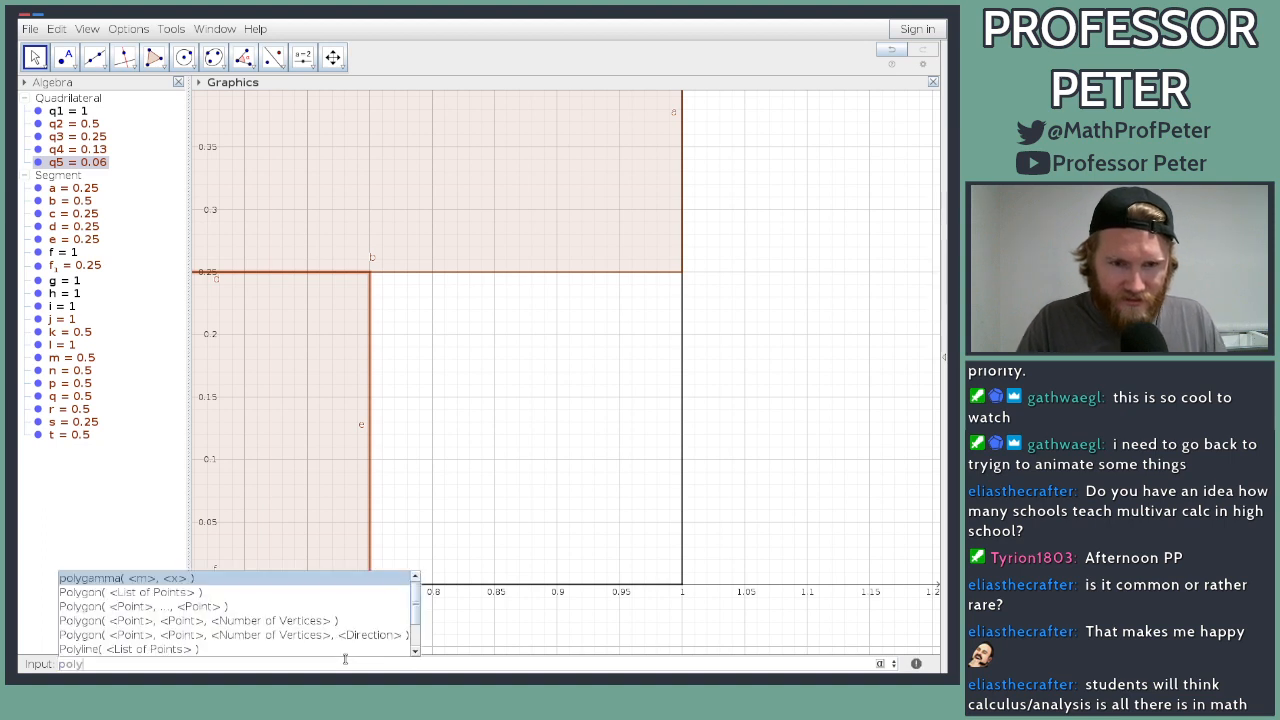
{"action": "key", "text": "Down"}
{"action": "key", "text": "Return"}
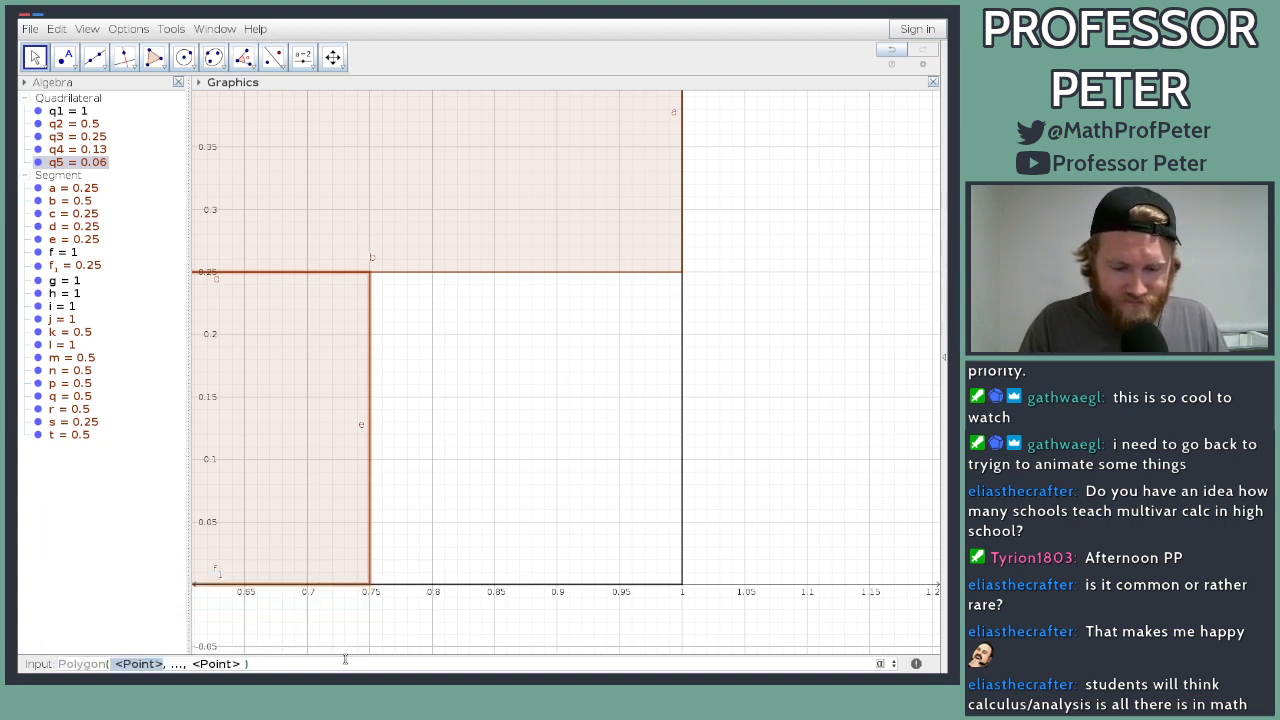
{"action": "type", "text": "(1/8,0)"}
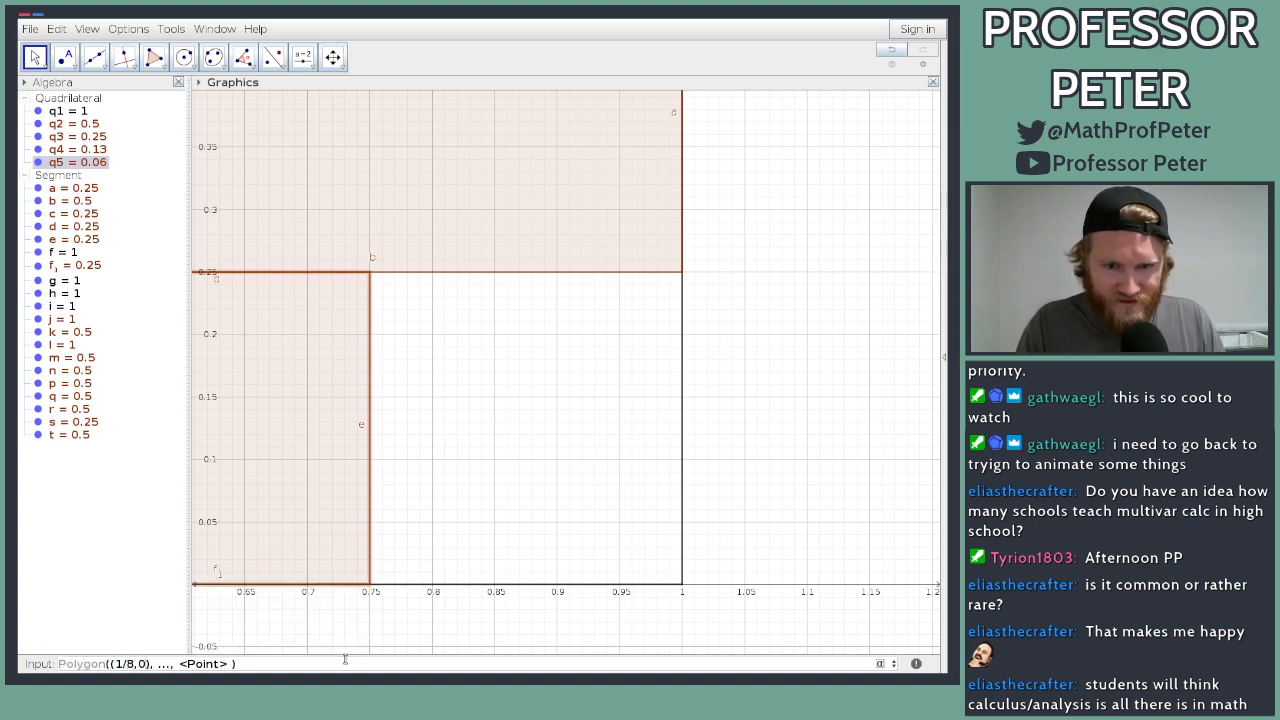
{"action": "key", "text": "BackSpace"}
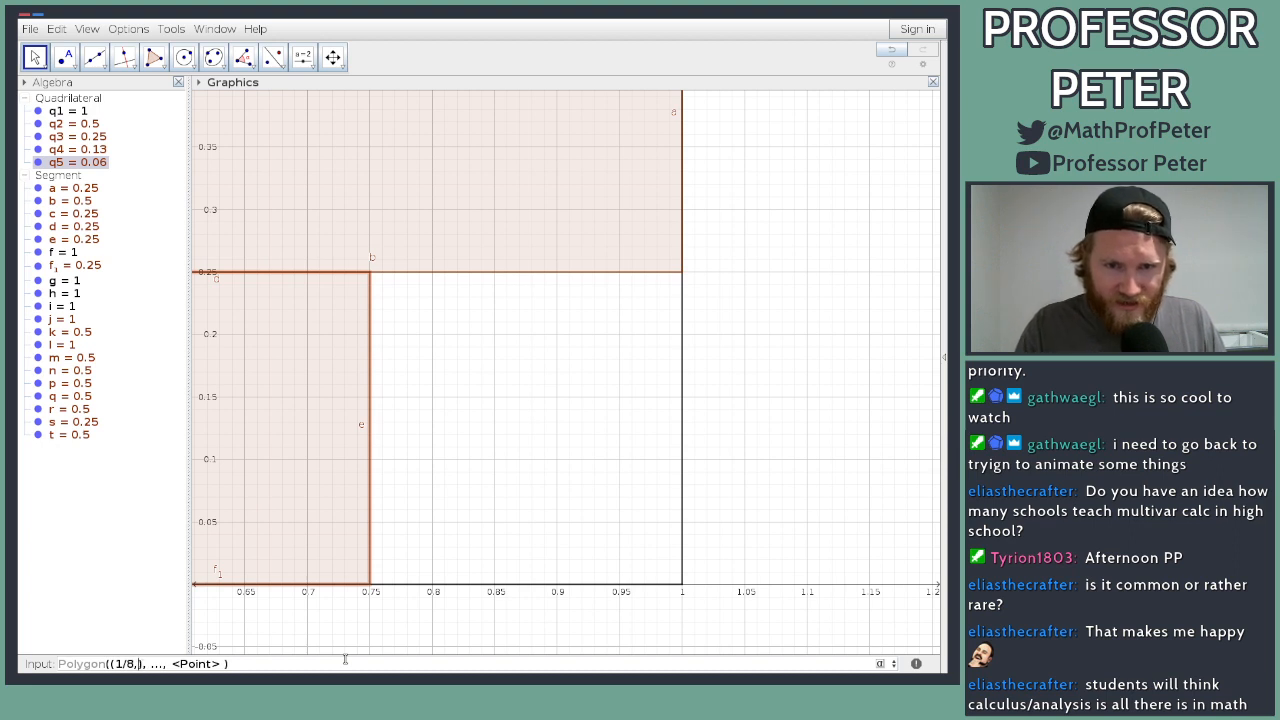
{"action": "key", "text": "BackSpace"}
{"action": "key", "text": "BackSpace"}
{"action": "key", "text": "BackSpace"}
{"action": "key", "text": "BackSpace"}
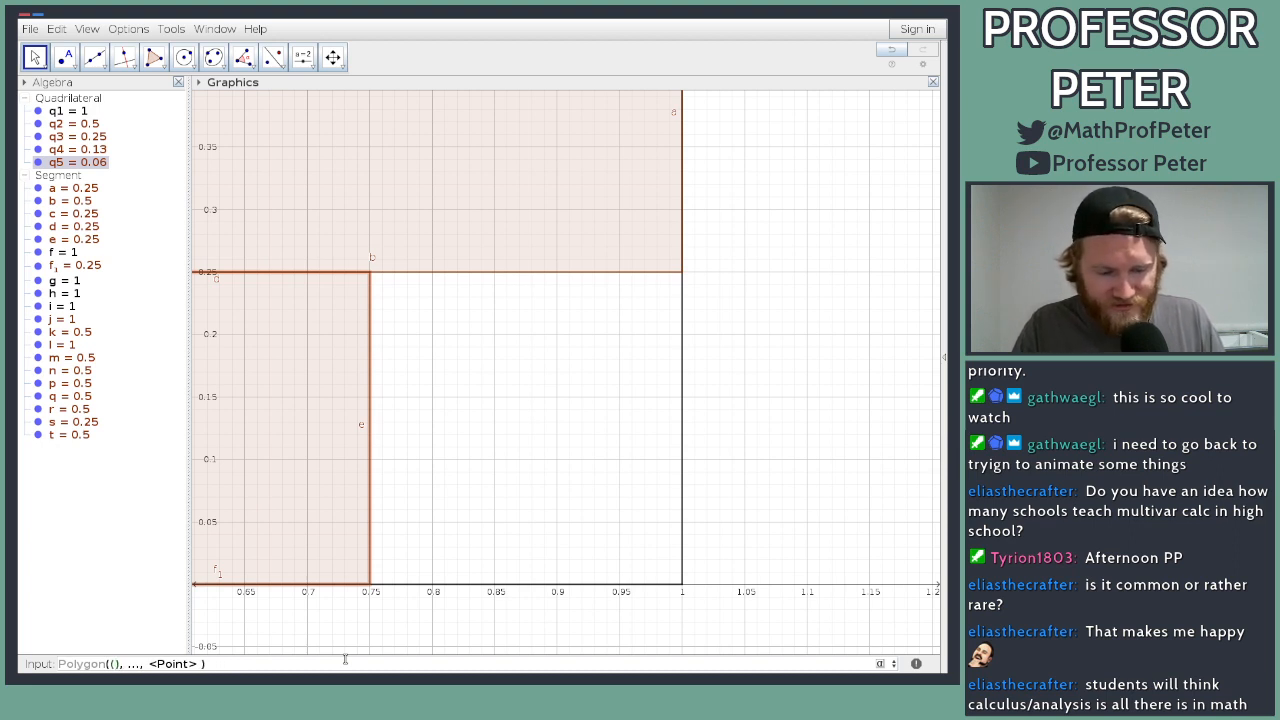
{"action": "type", "text": "3/4, 1/"}
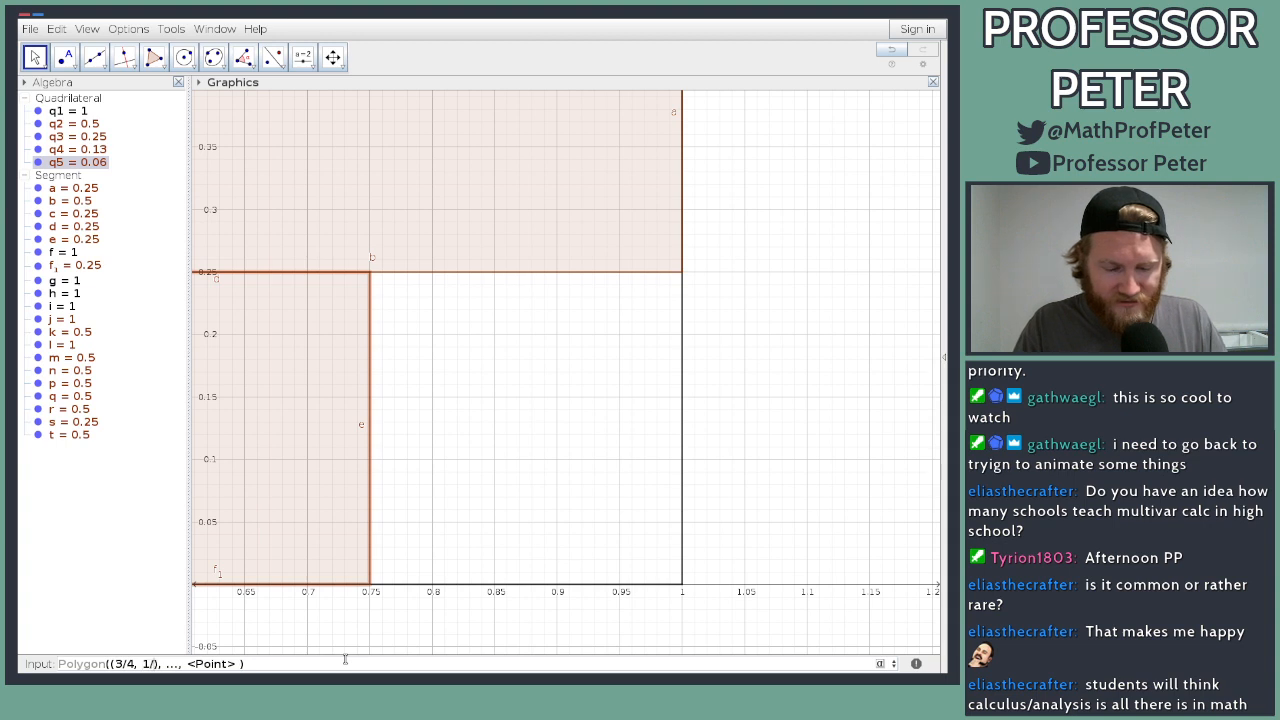
{"action": "type", "text": "8), "}
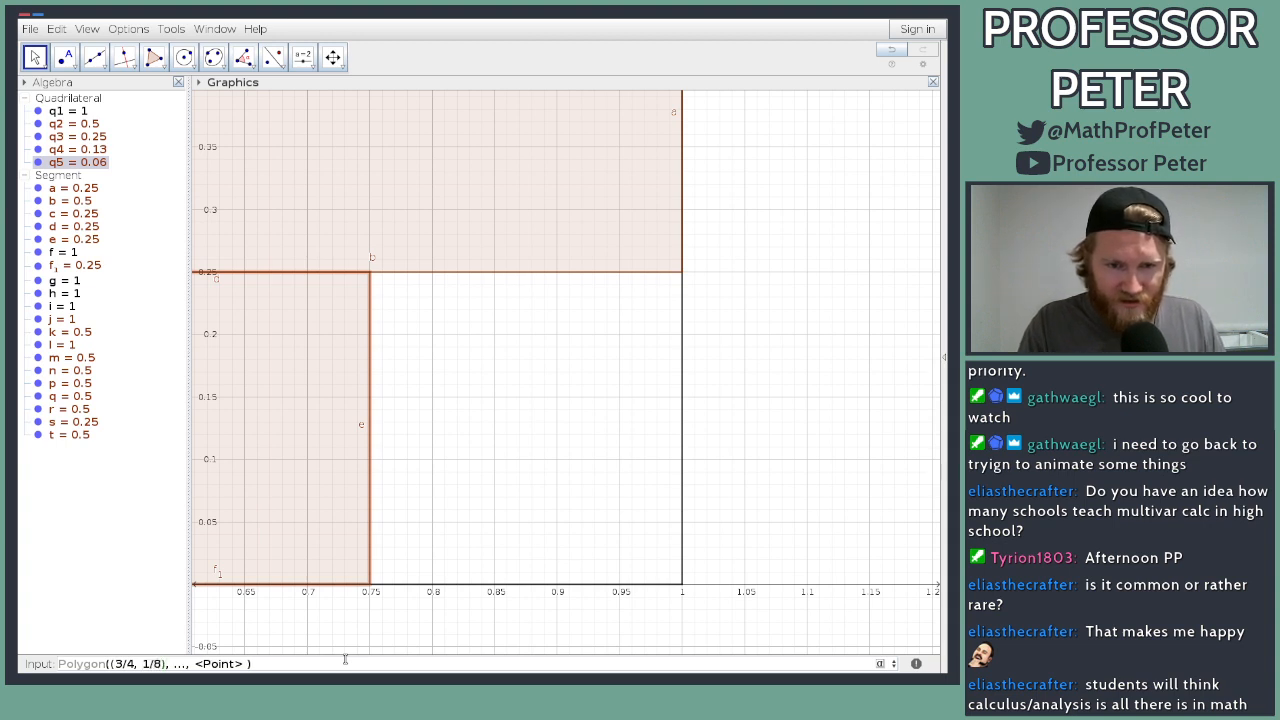
{"action": "type", "text": "("}
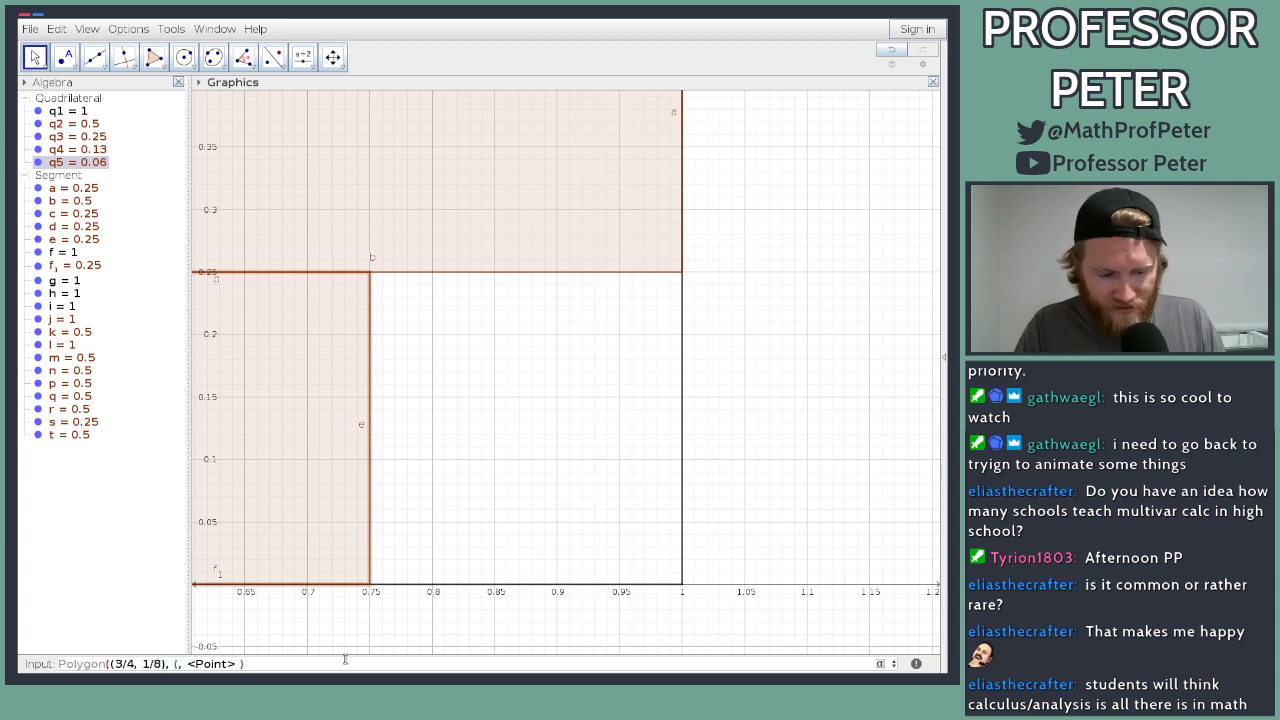
{"action": "type", "text": "3/4"}
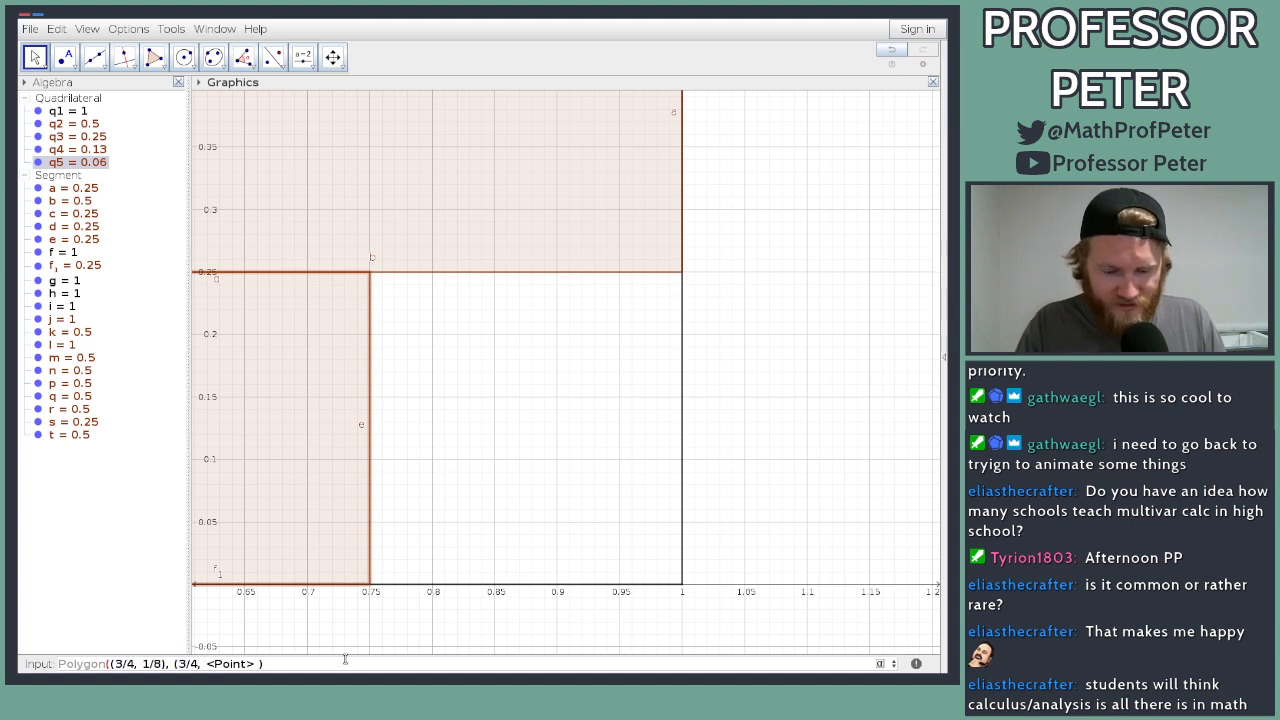
{"action": "type", "text": ")"}
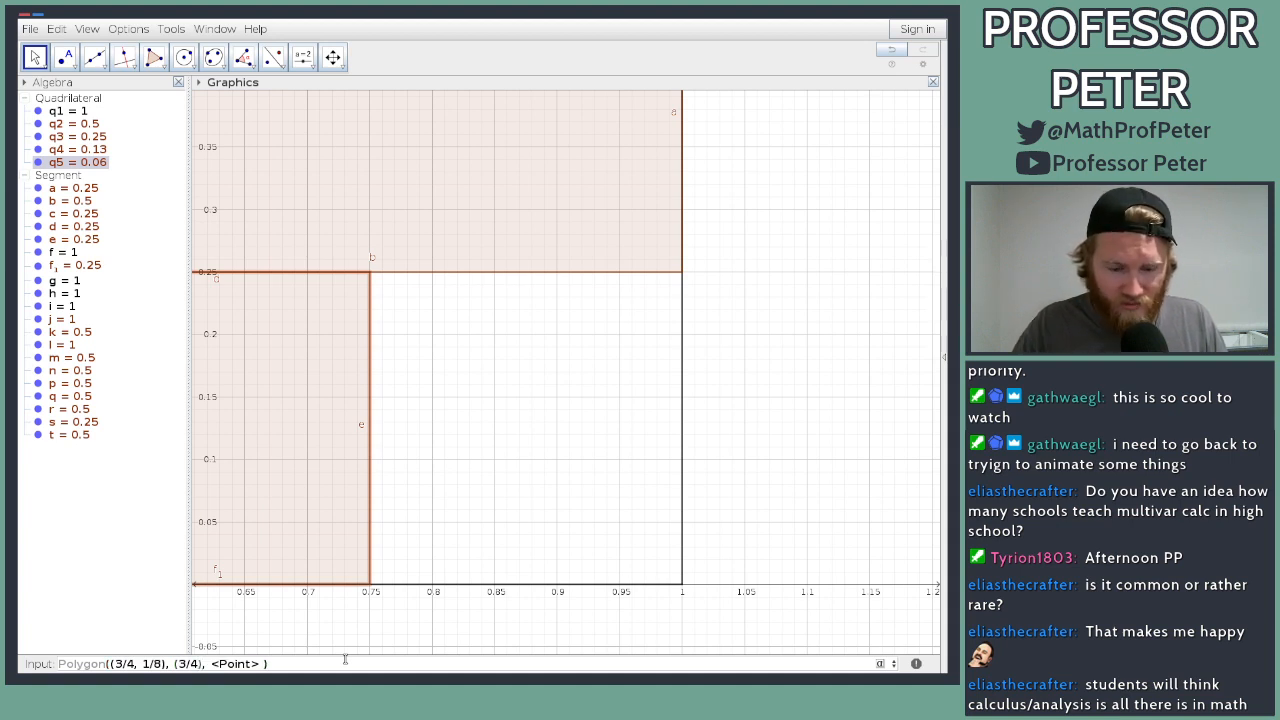
{"action": "key", "text": "BackSpace"}
{"action": "type", "text": ",1/4)"}
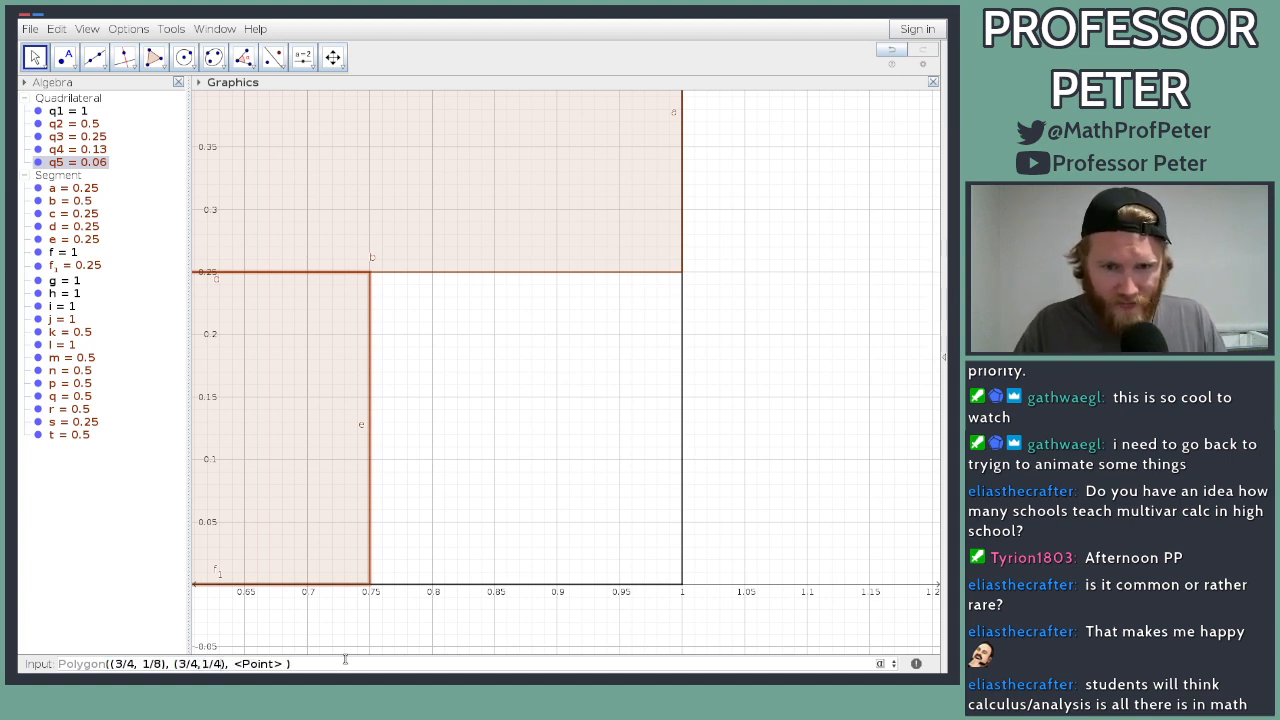
{"action": "key", "text": "Tab"}
{"action": "type", "text": "("}
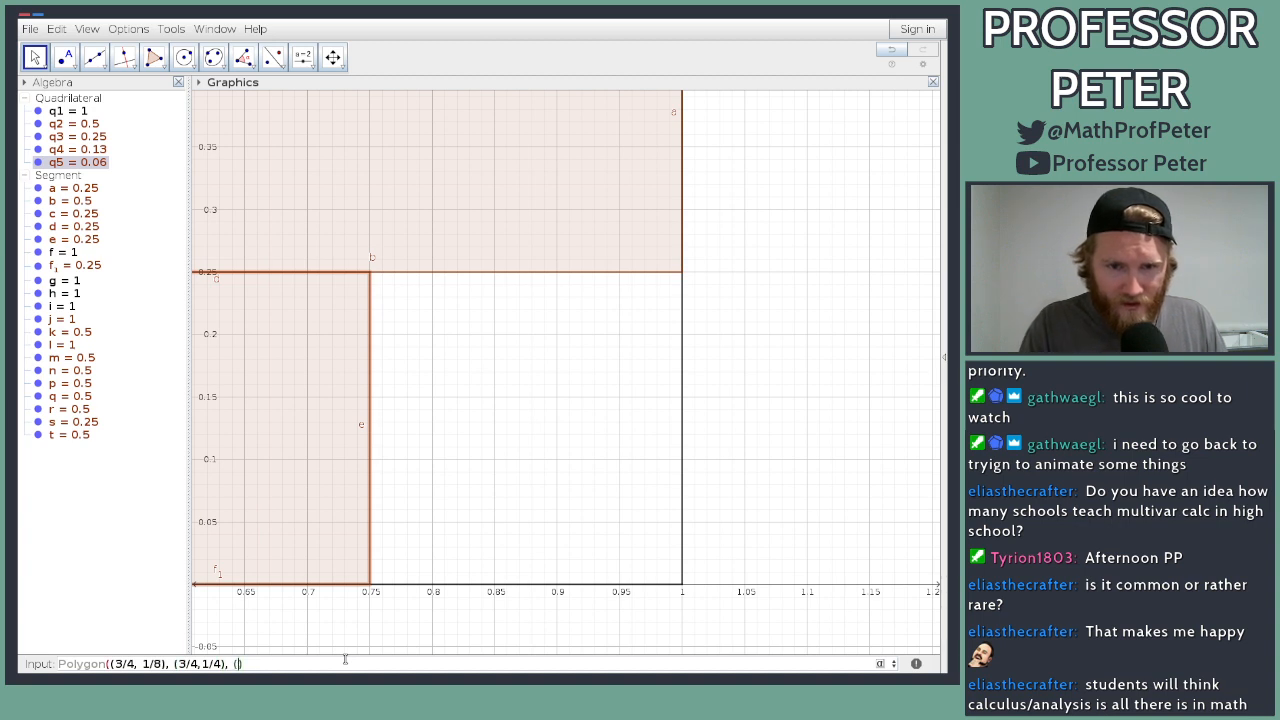
{"action": "type", "text": "1,"}
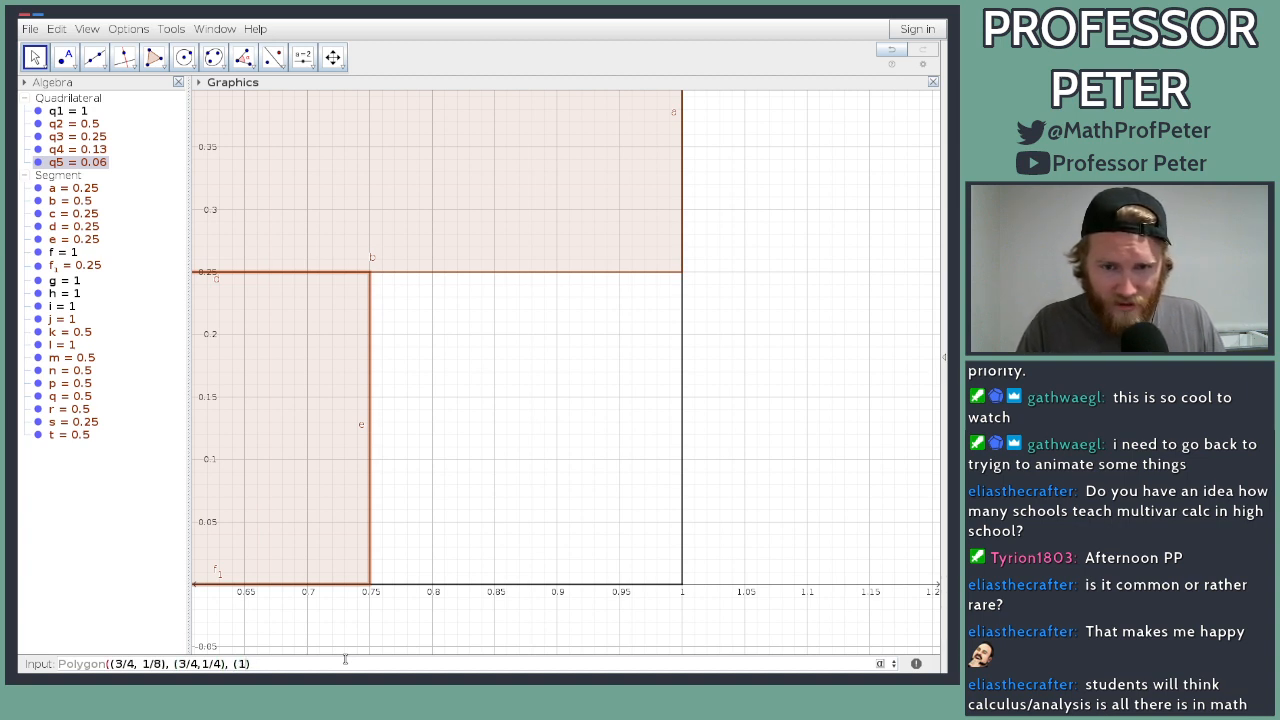
{"action": "type", "text": "1/4"}
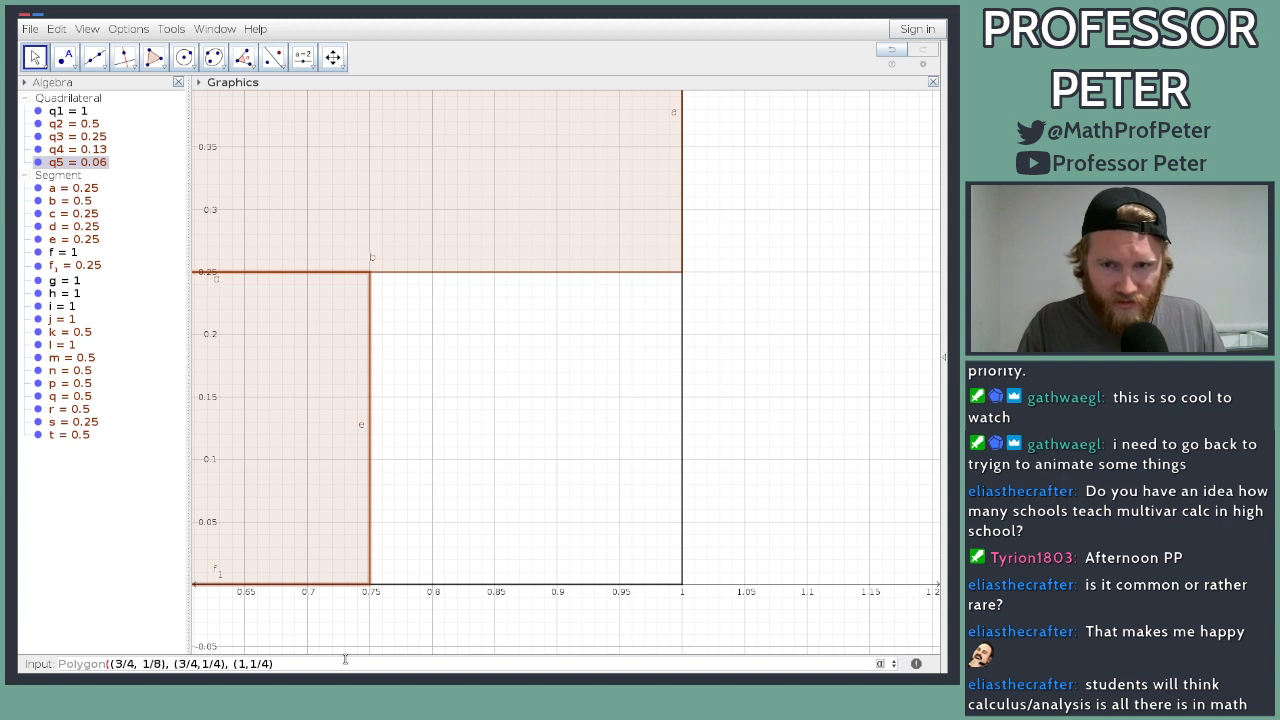
{"action": "type", "text": ",(1/"}
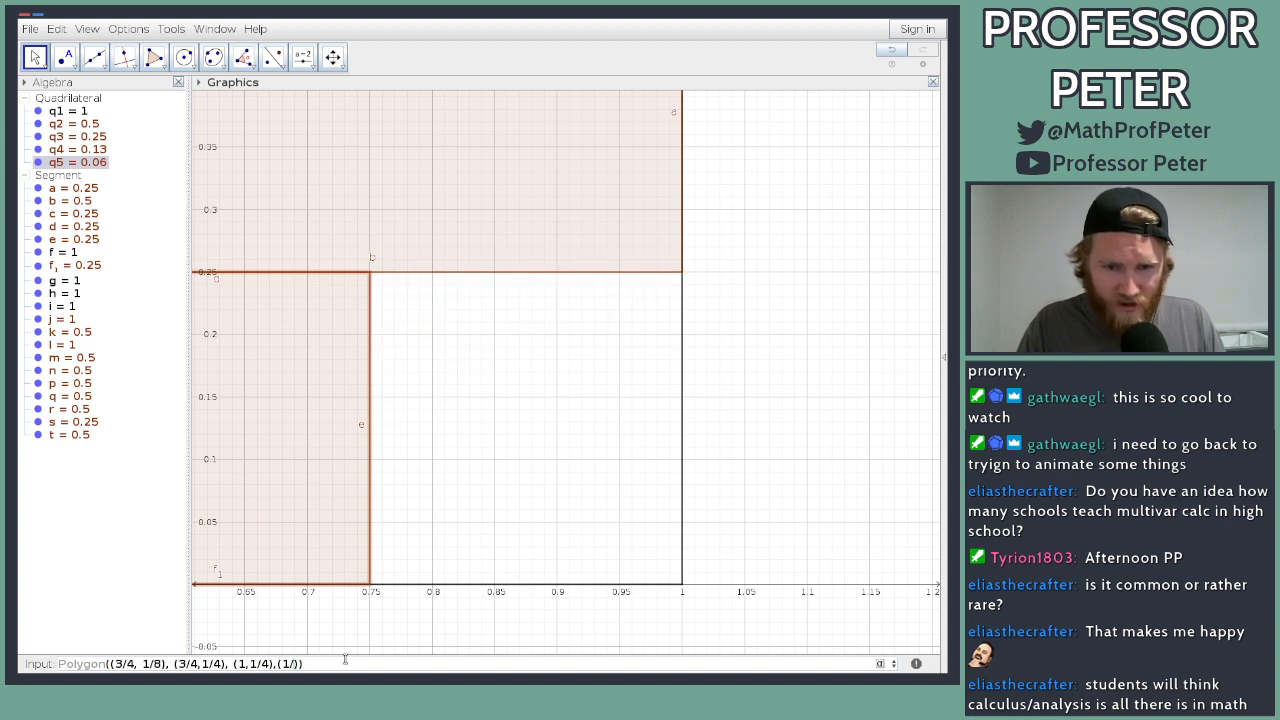
{"action": "type", "text": "1/8"}
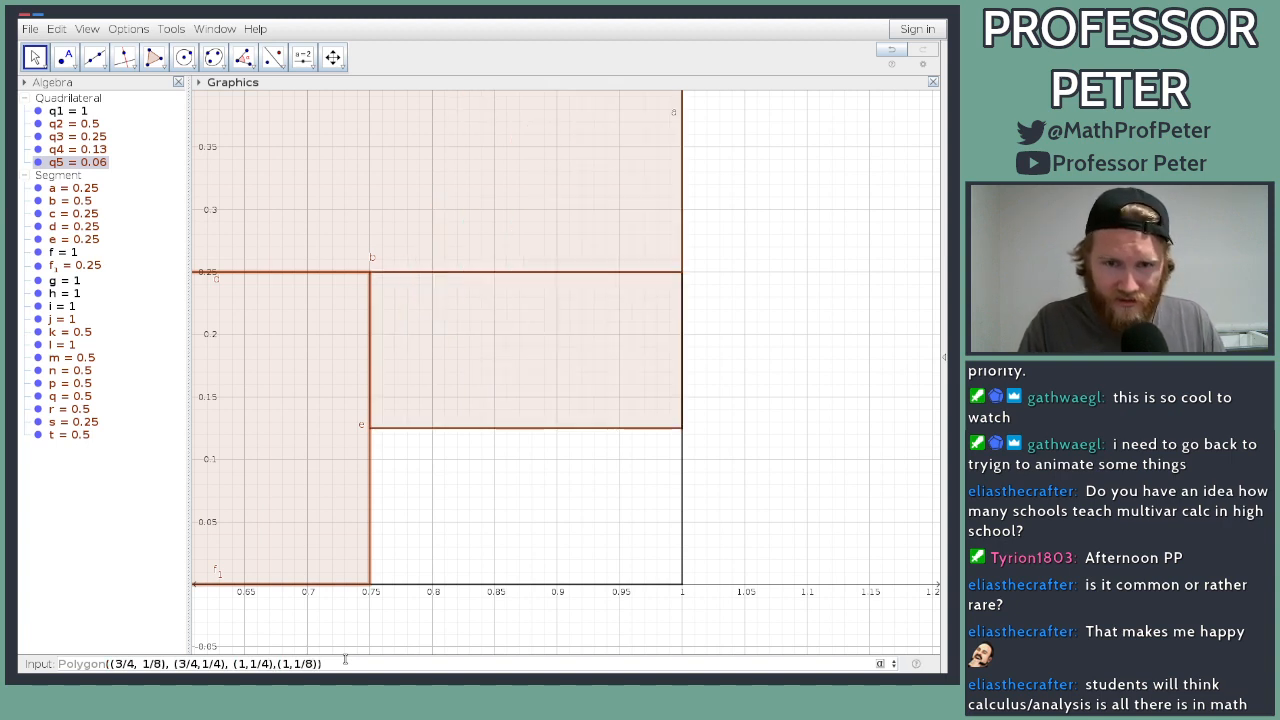
{"action": "key", "text": "Return"}
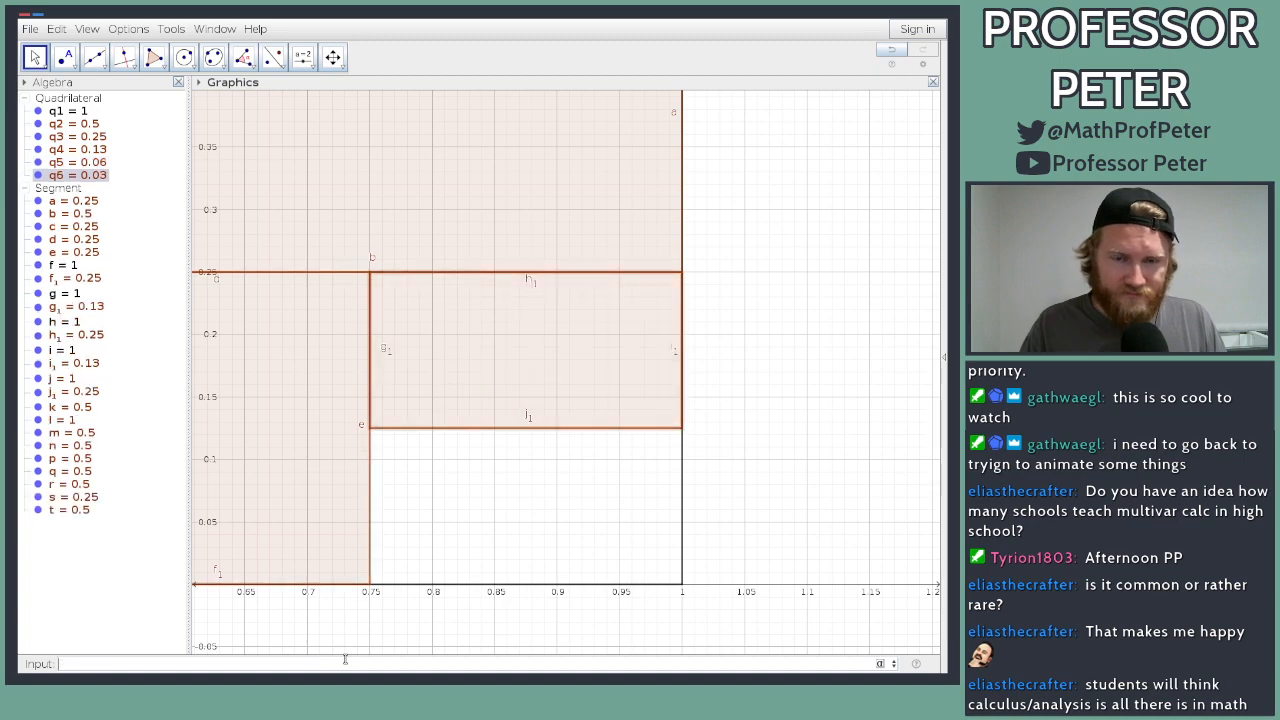
Step: Create the small square in the left half of the remaining corner with the Polygon command using vertices (3/4,0), (3/4,1/8), (7/8,1/8) and (7/8,0)
{"action": "scroll", "coordinate": [500, 508], "scroll_direction": "down", "scroll_amount": 3}
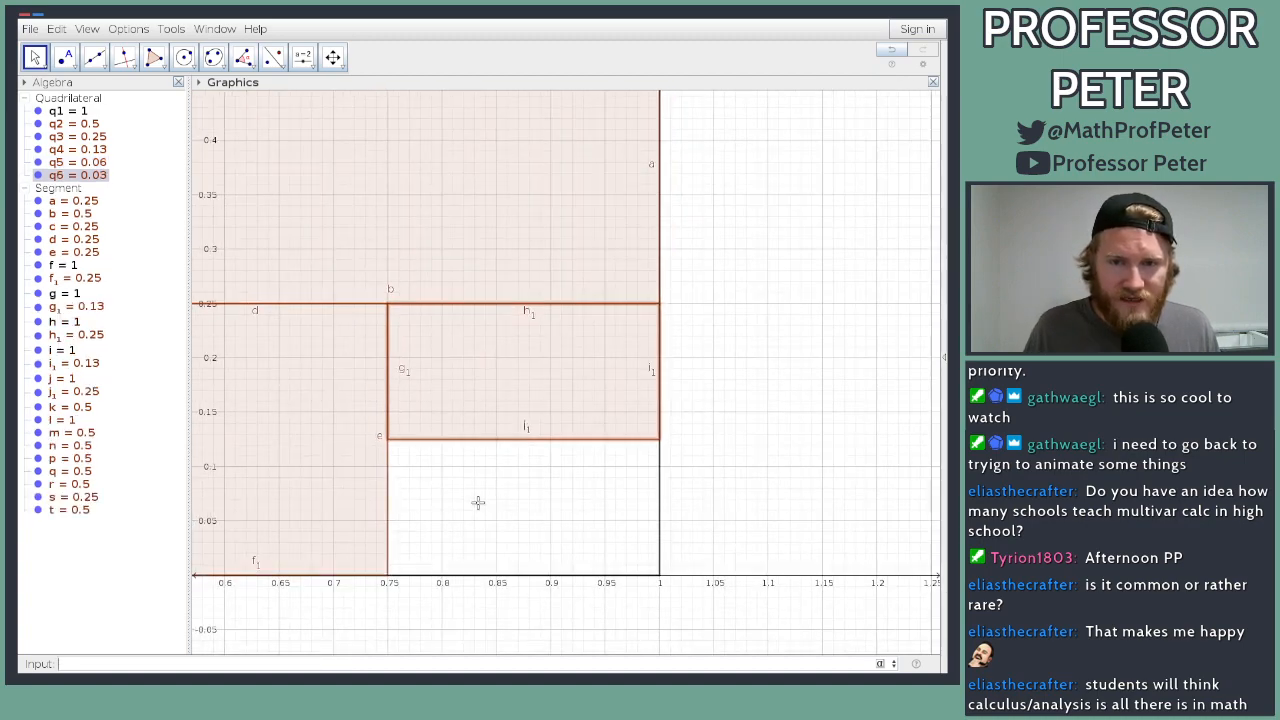
{"action": "scroll", "coordinate": [483, 505], "scroll_direction": "down", "scroll_amount": 6}
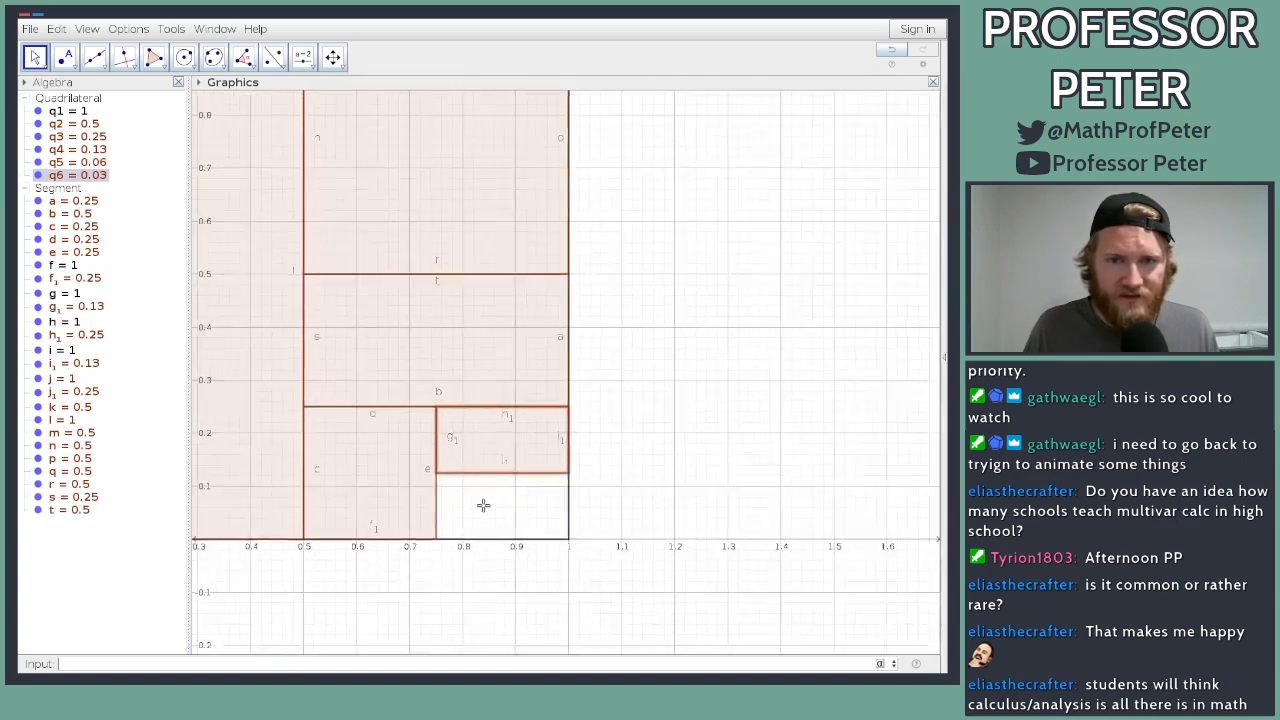
{"action": "scroll", "coordinate": [483, 505], "scroll_direction": "down", "scroll_amount": 3}
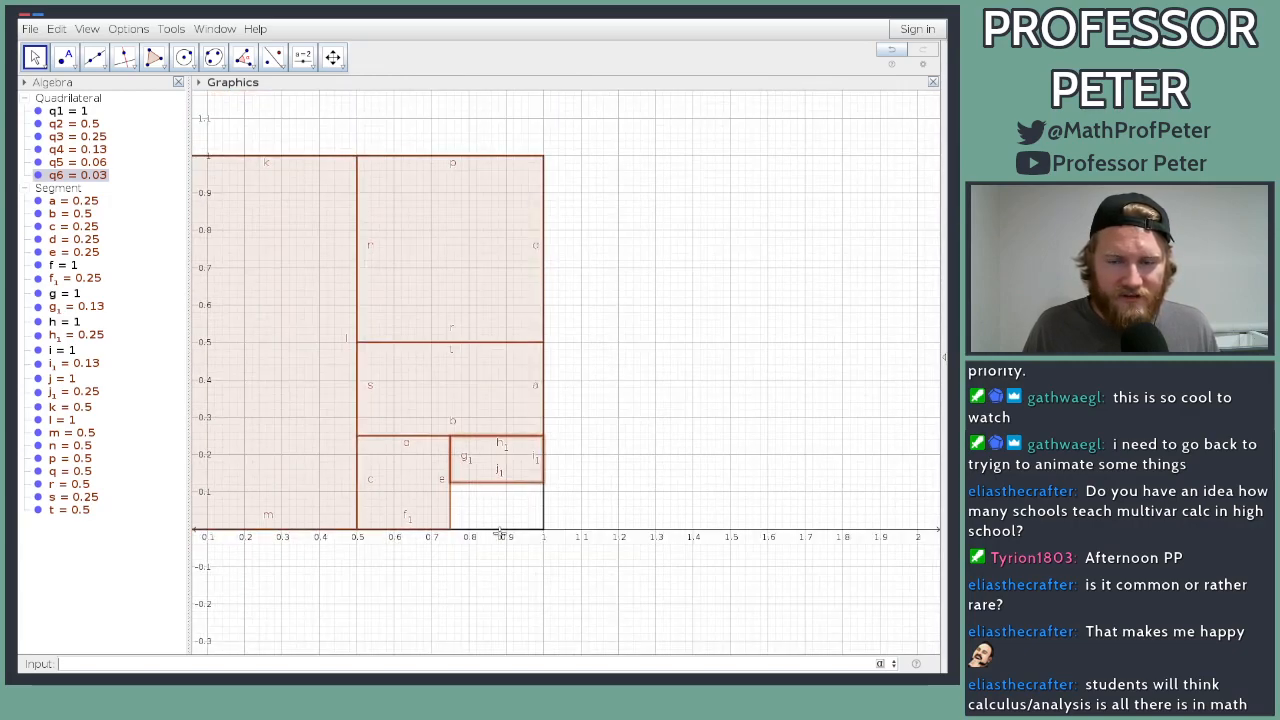
{"action": "key", "text": "ctrl+m"}
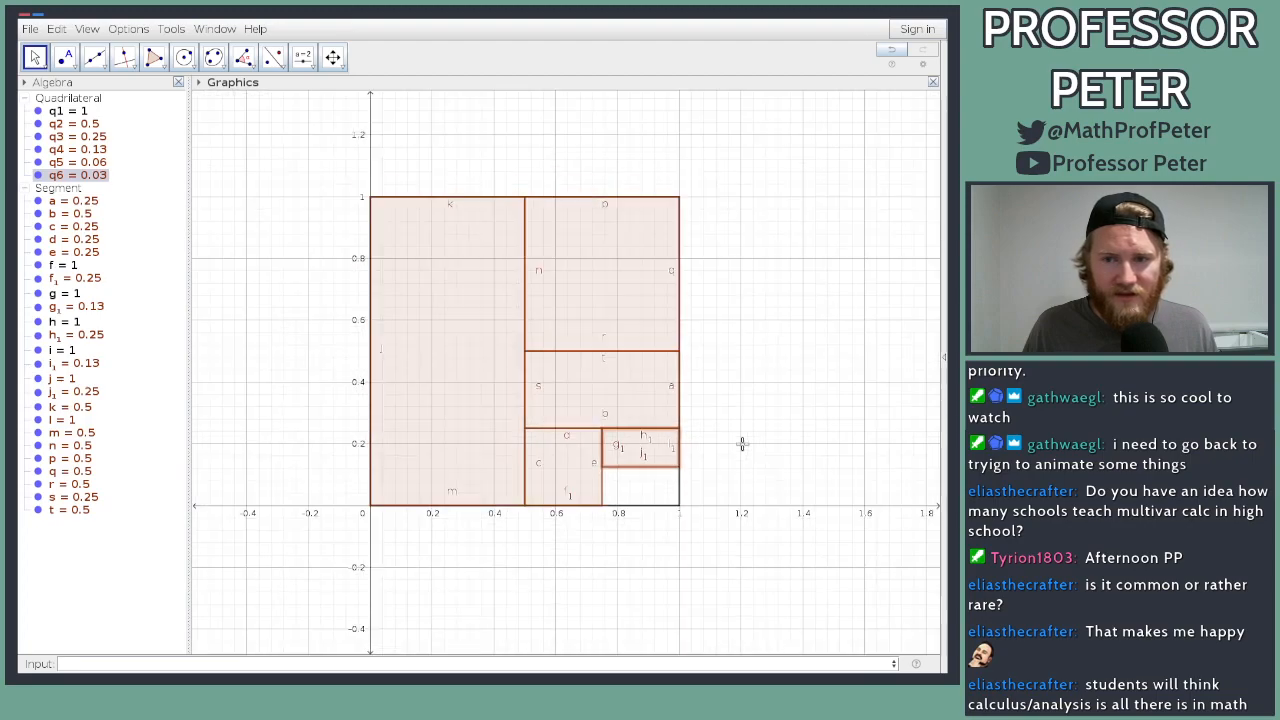
{"action": "left_click_drag", "start_coordinate": [705, 450], "coordinate": [660, 452]}
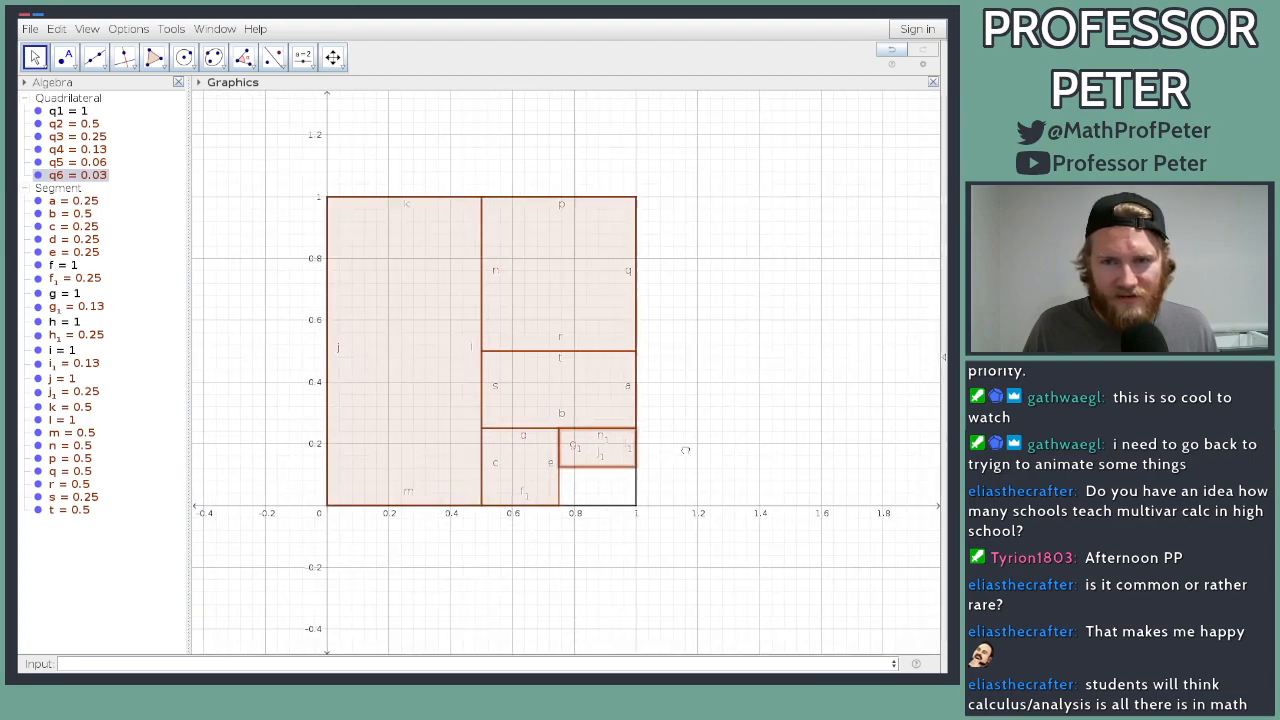
{"action": "scroll", "coordinate": [667, 481], "scroll_direction": "up", "scroll_amount": 8}
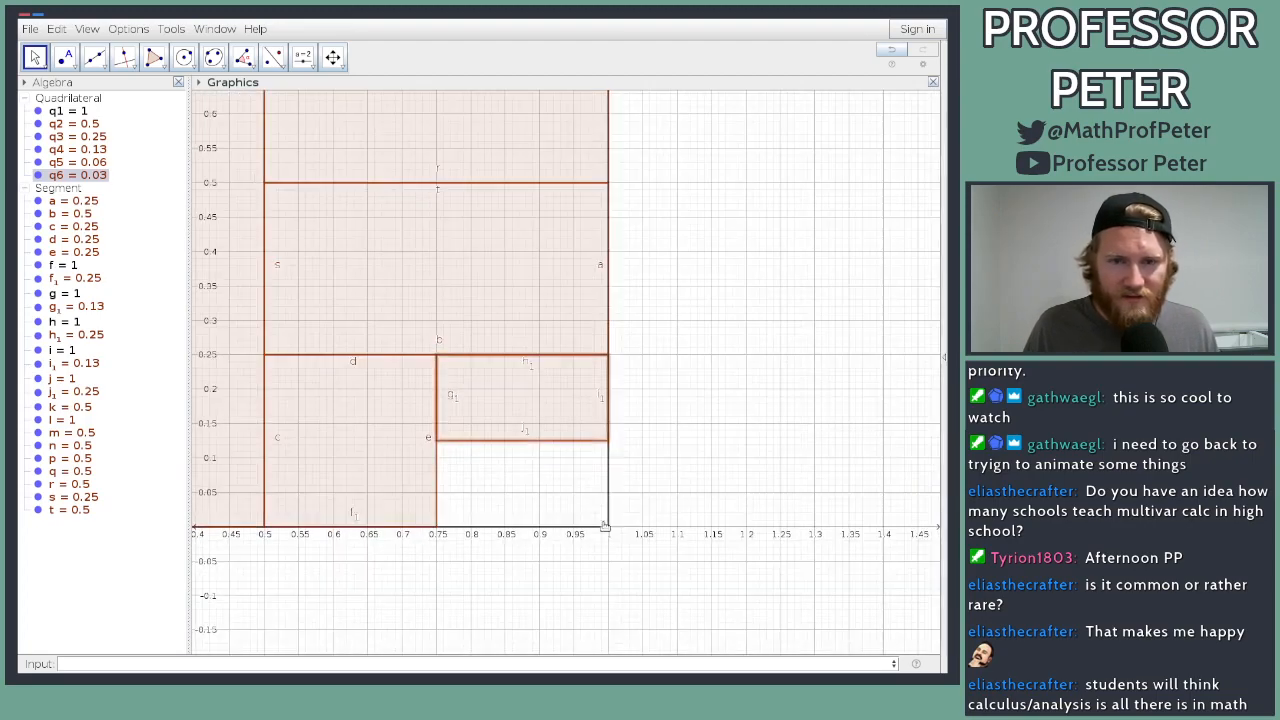
{"action": "scroll", "coordinate": [586, 538], "scroll_direction": "up", "scroll_amount": 6}
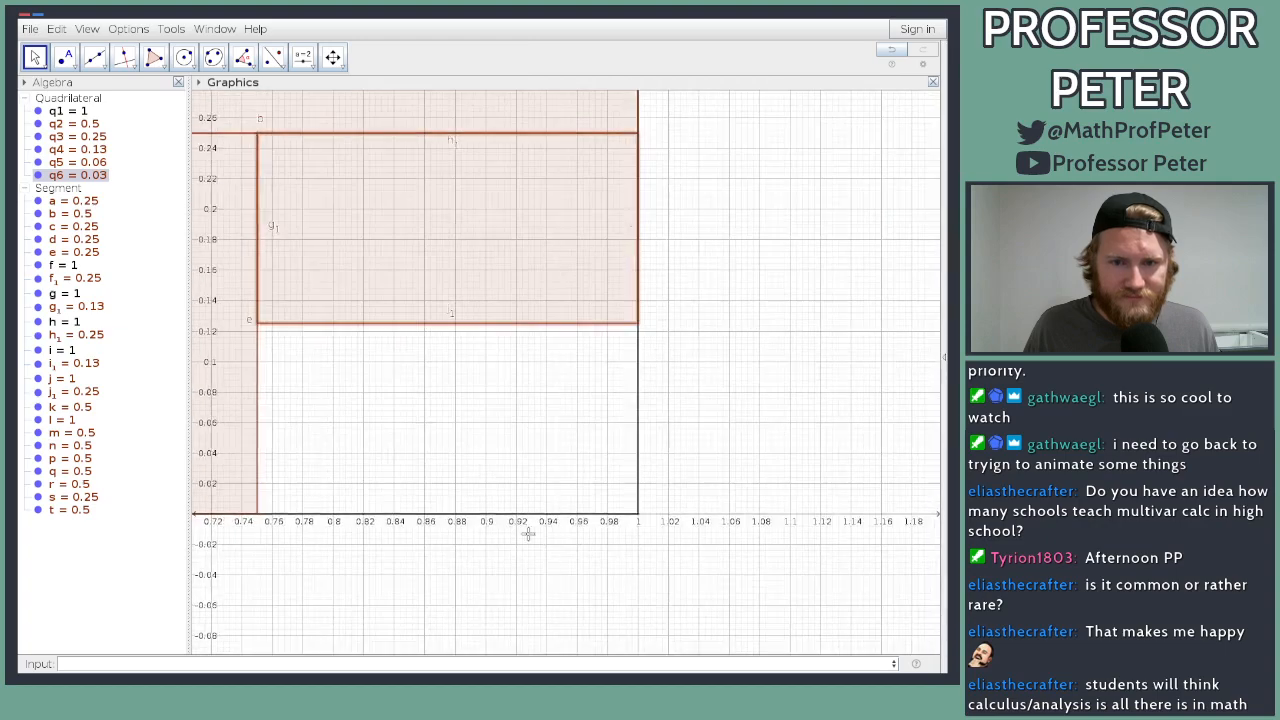
{"action": "left_click", "coordinate": [369, 665]}
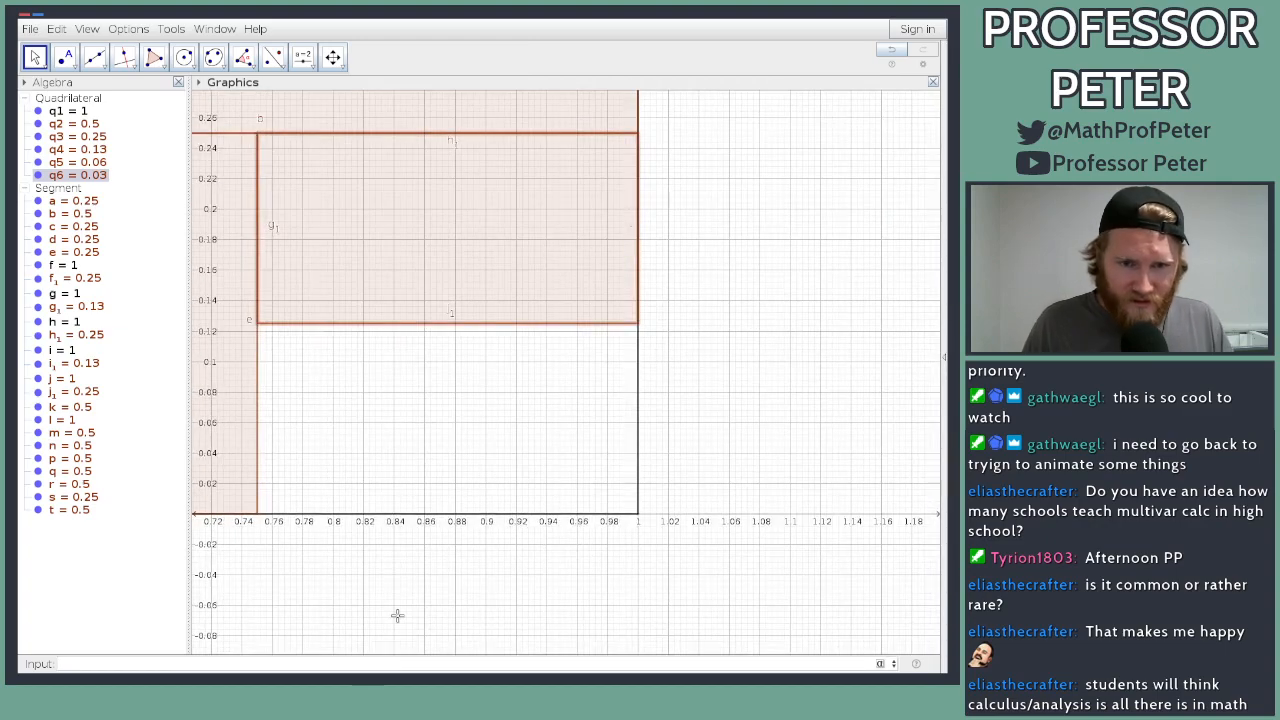
{"action": "type", "text": "("}
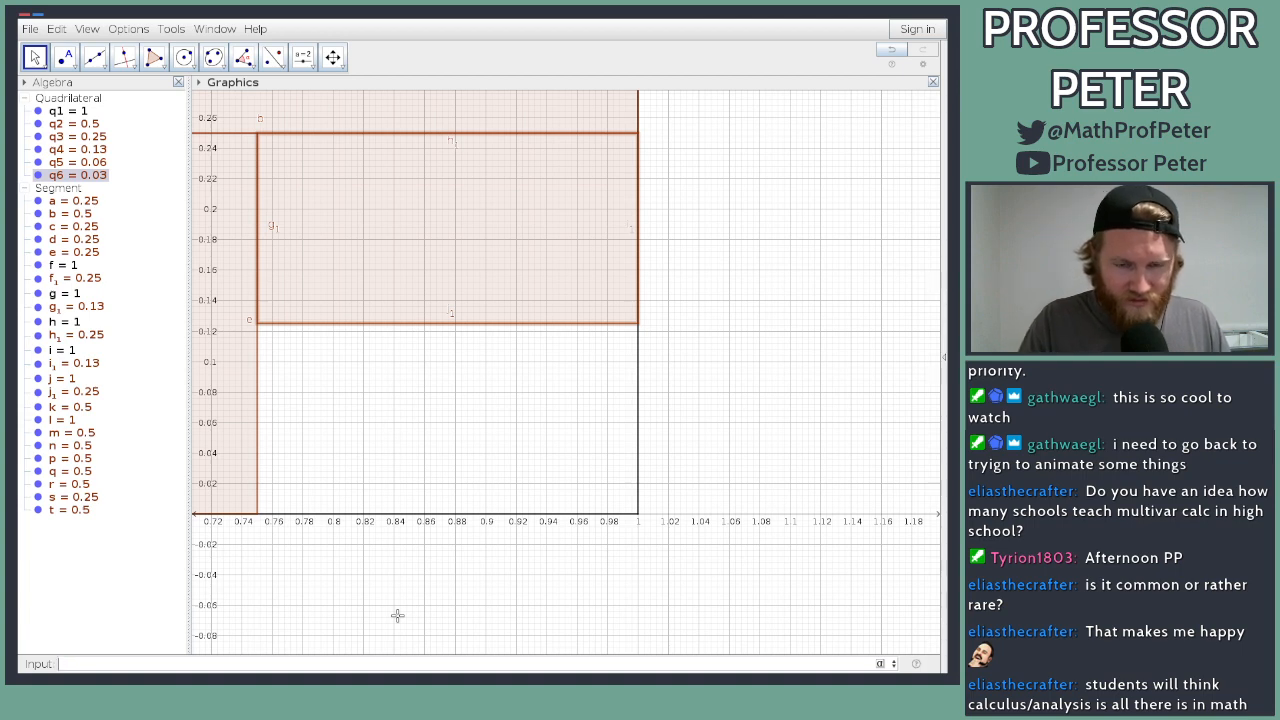
{"action": "type", "text": "pol"}
{"action": "key", "text": "Down"}
{"action": "key", "text": "Down"}
{"action": "key", "text": "Down"}
{"action": "key", "text": "Down"}
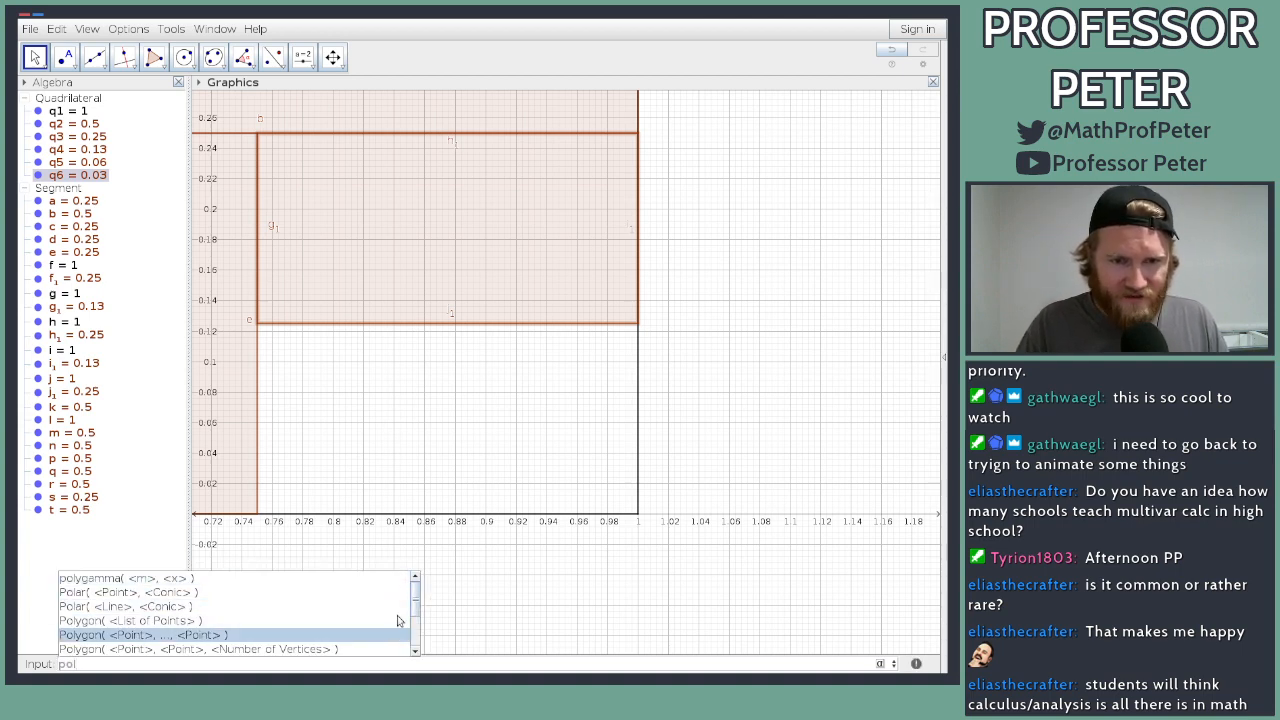
{"action": "key", "text": "Return"}
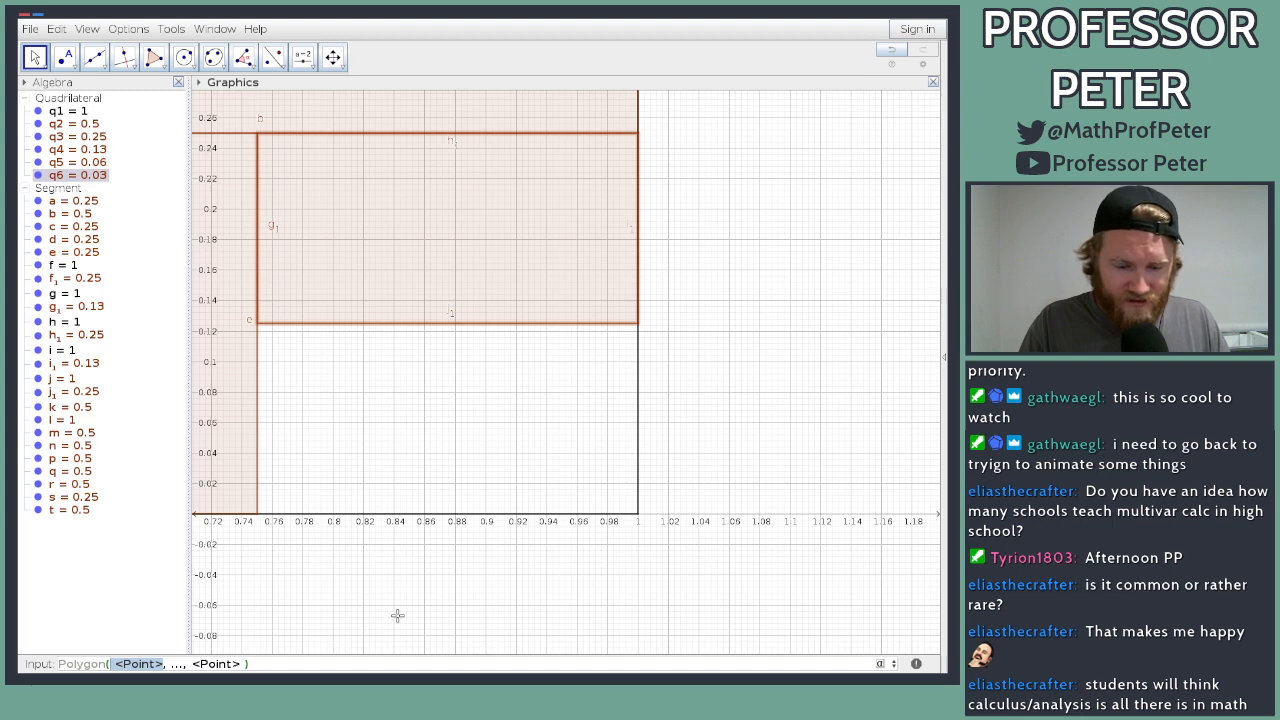
{"action": "type", "text": "(3/4,"}
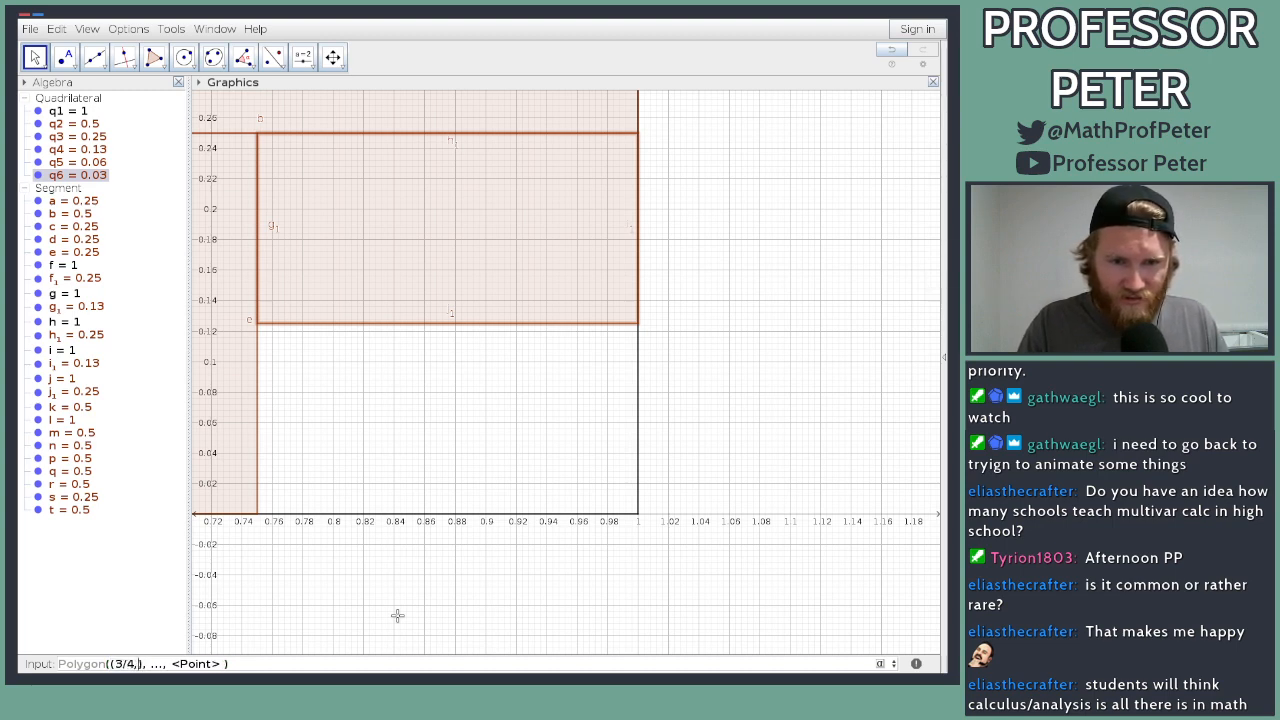
{"action": "type", "text": "0"}
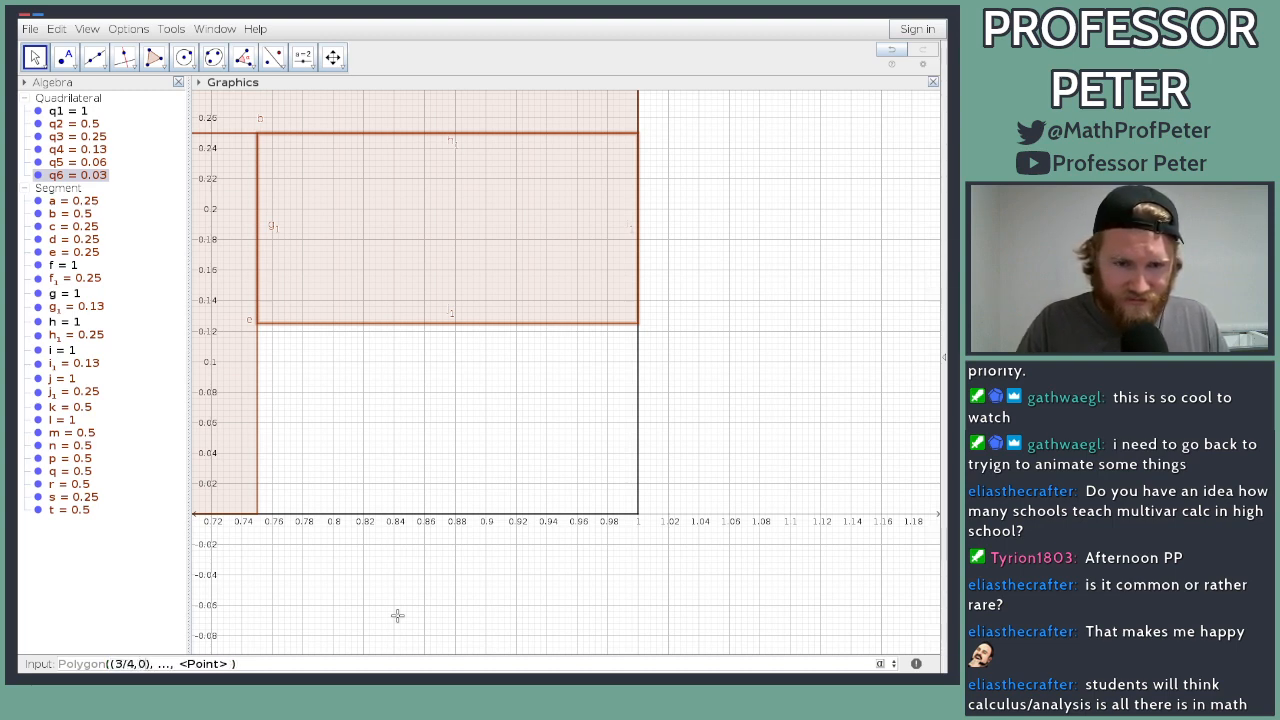
{"action": "key", "text": "Tab"}
{"action": "type", "text": "("}
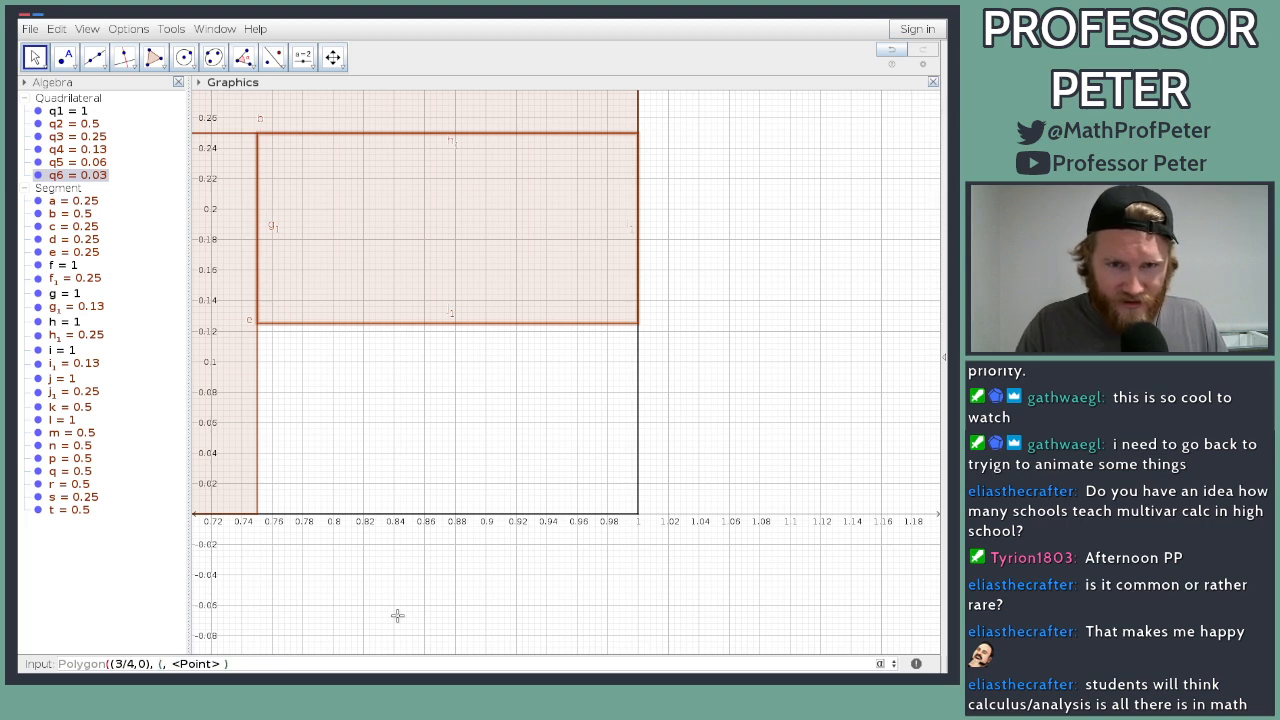
{"action": "type", "text": "3/4"}
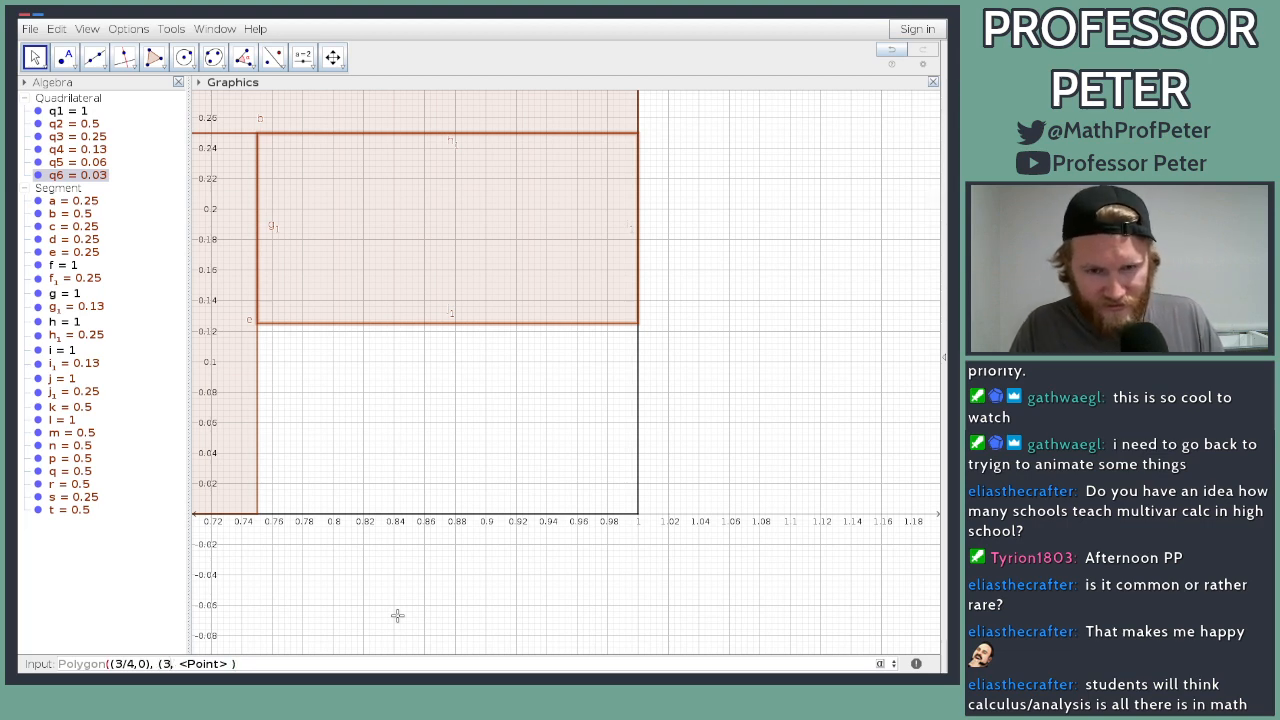
{"action": "type", "text": "1/6"}
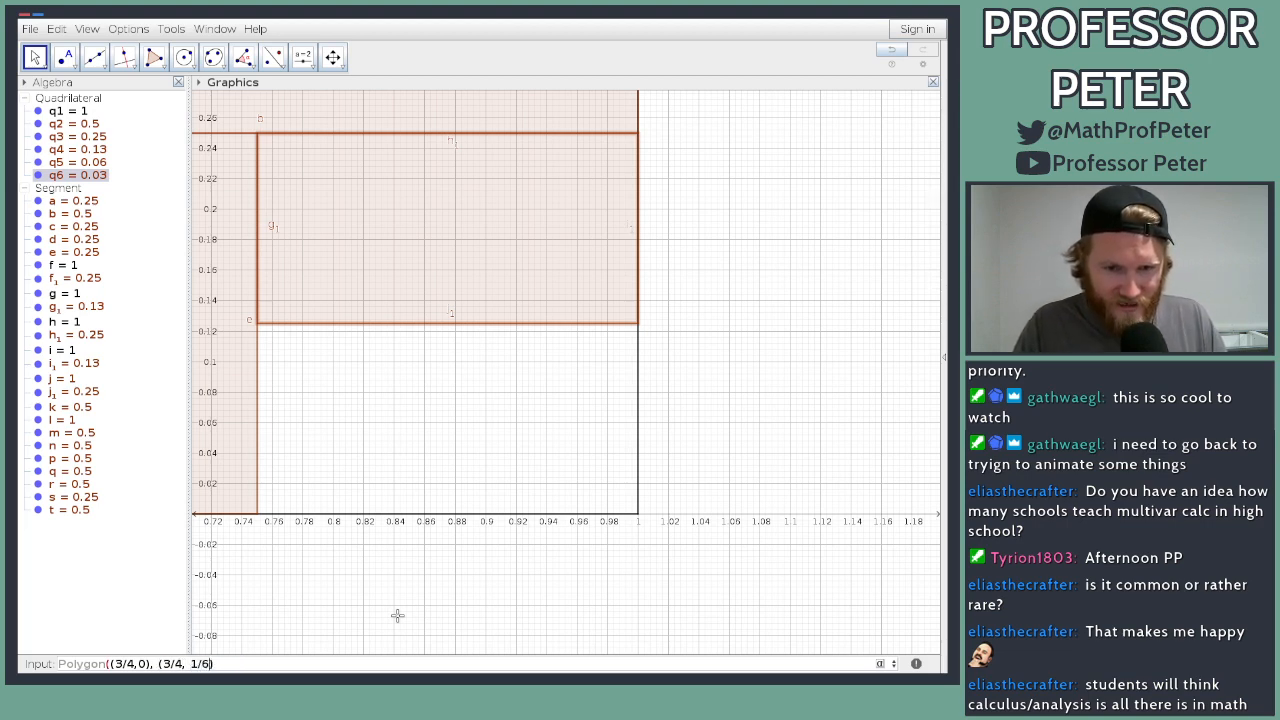
{"action": "type", "text": "),("}
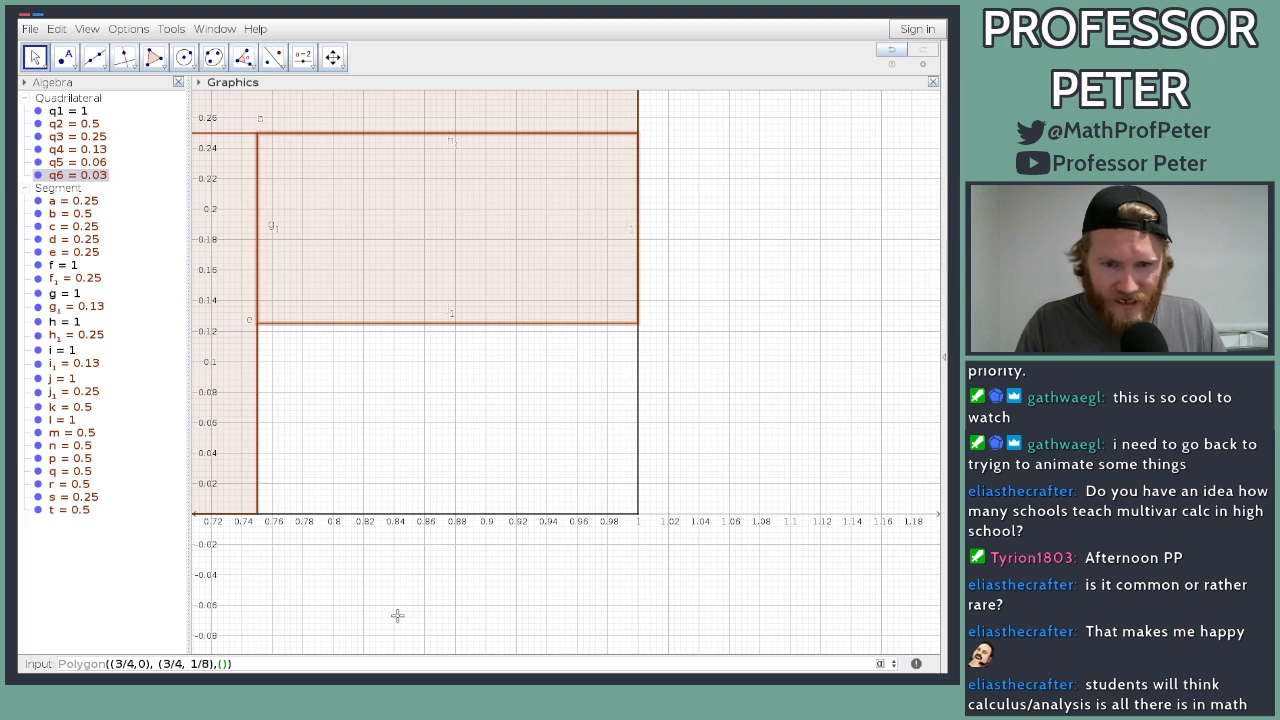
{"action": "type", "text": "7/8"}
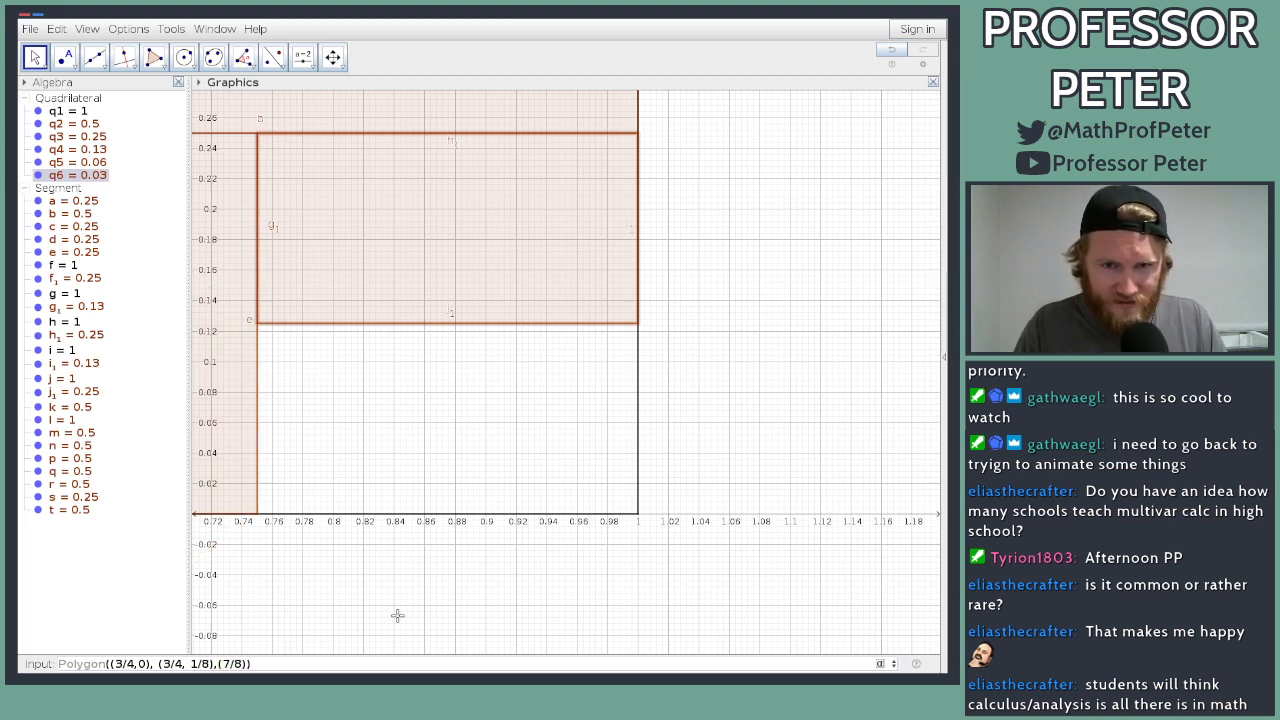
{"action": "type", "text": ",2/"}
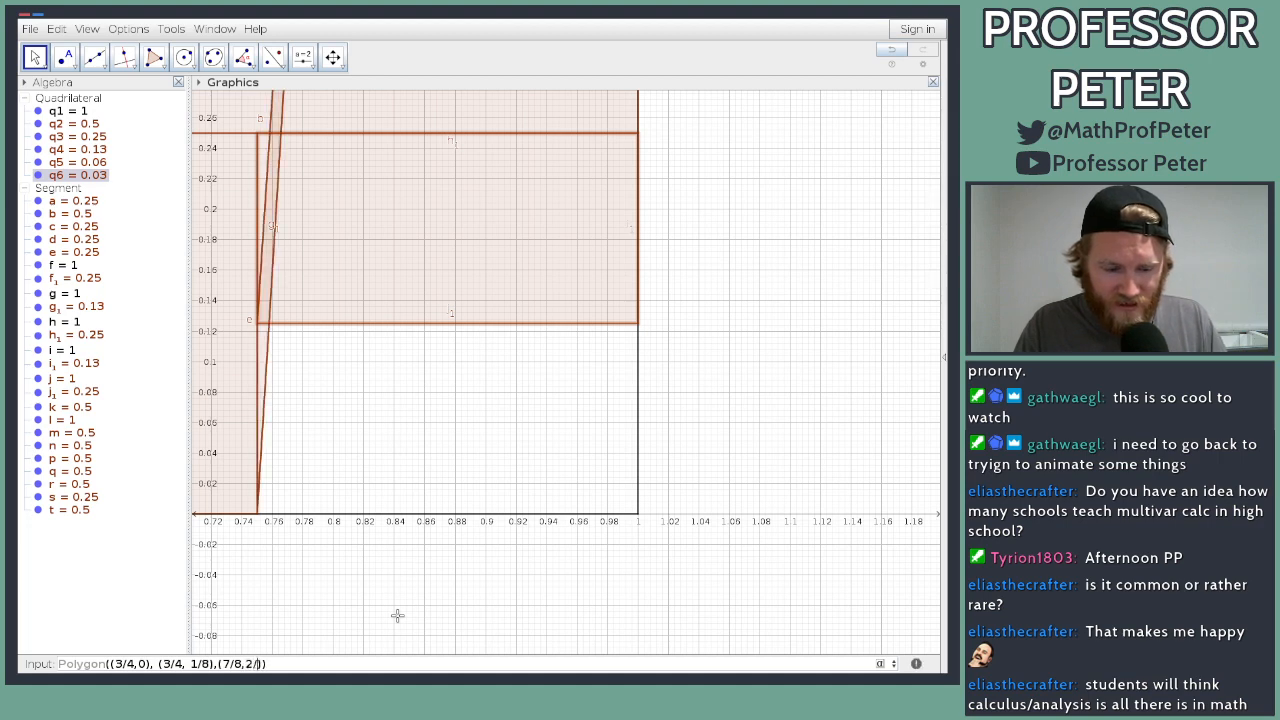
{"action": "key", "text": "BackSpace"}
{"action": "type", "text": "1/"}
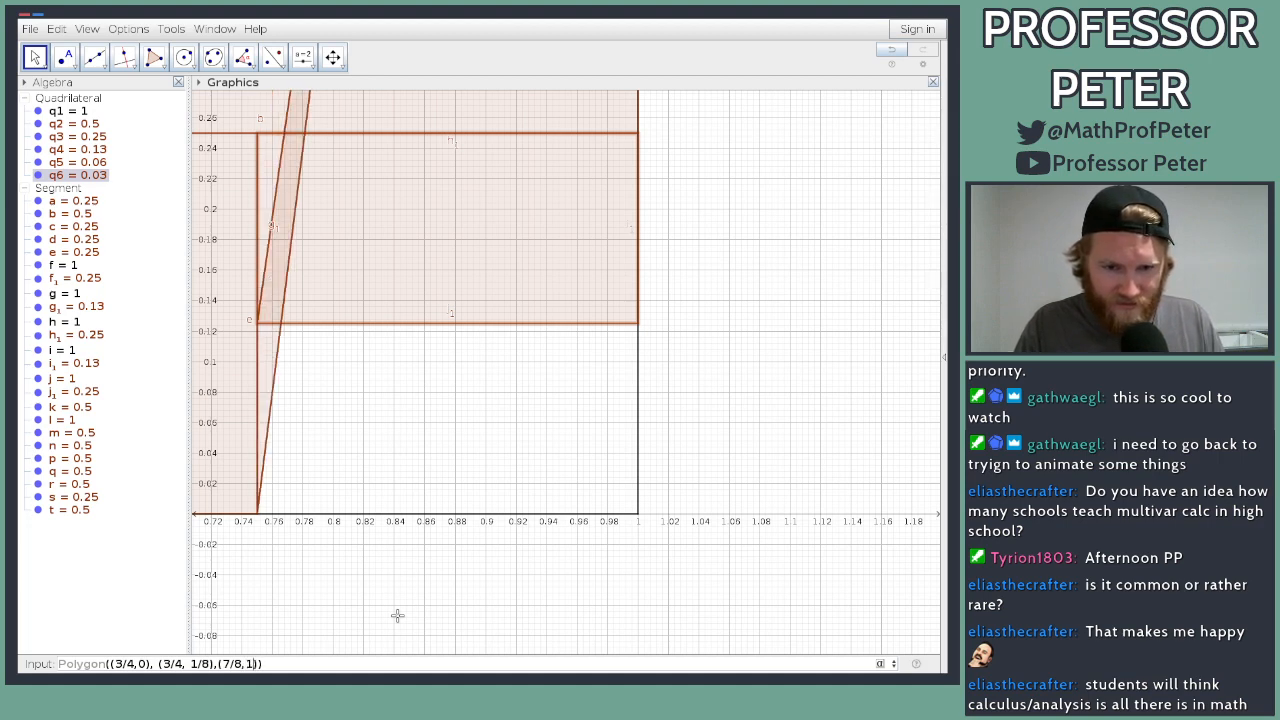
{"action": "type", "text": "8)"}
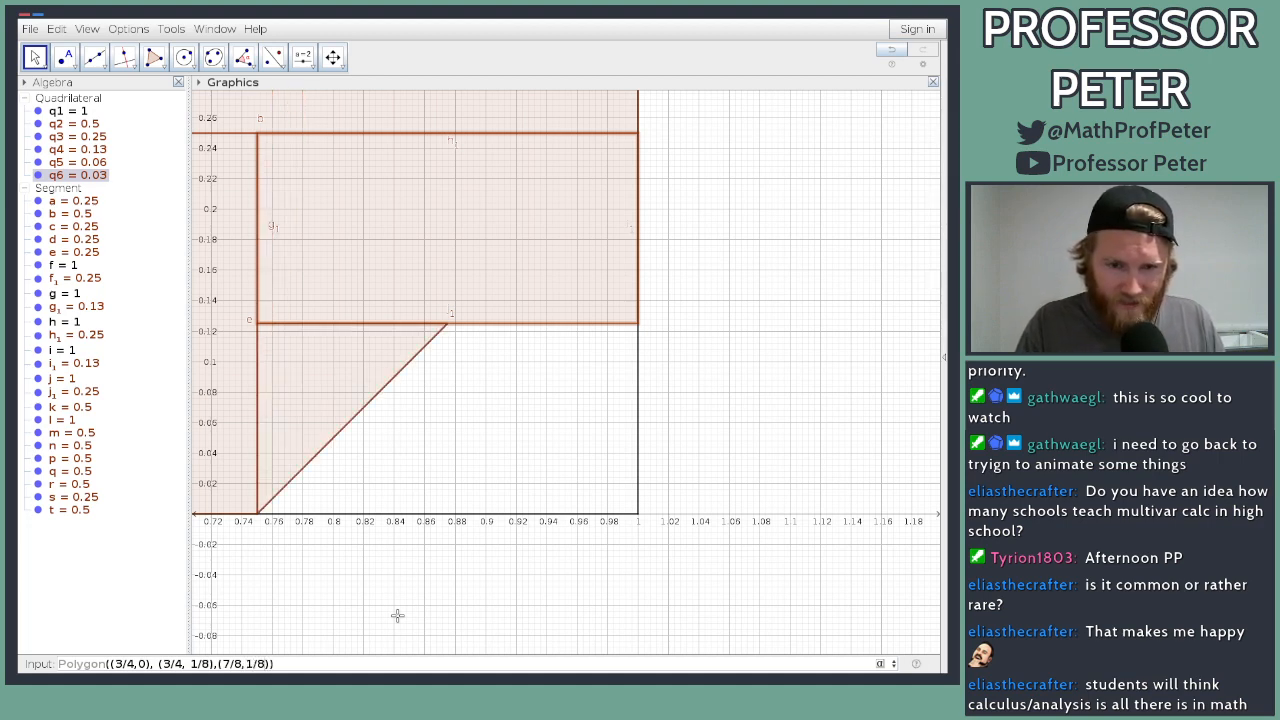
{"action": "type", "text": ",("}
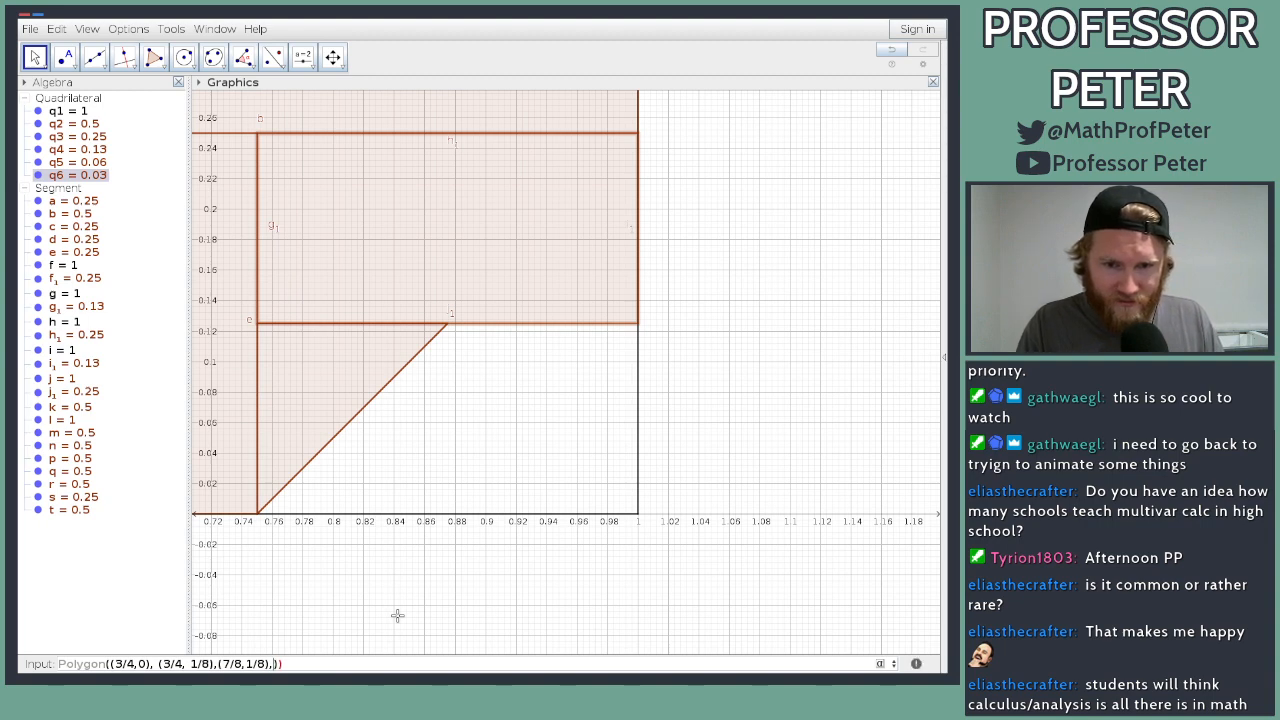
{"action": "type", "text": "7/8,0)"}
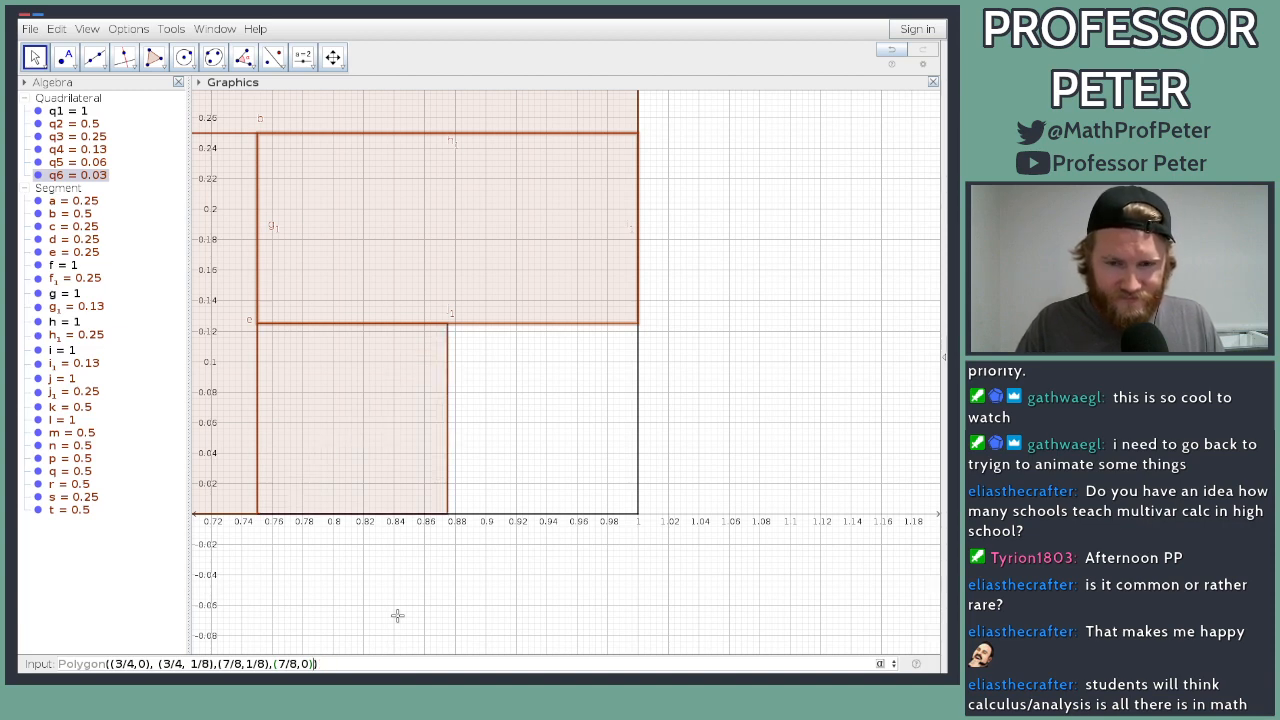
{"action": "key", "text": "Return"}
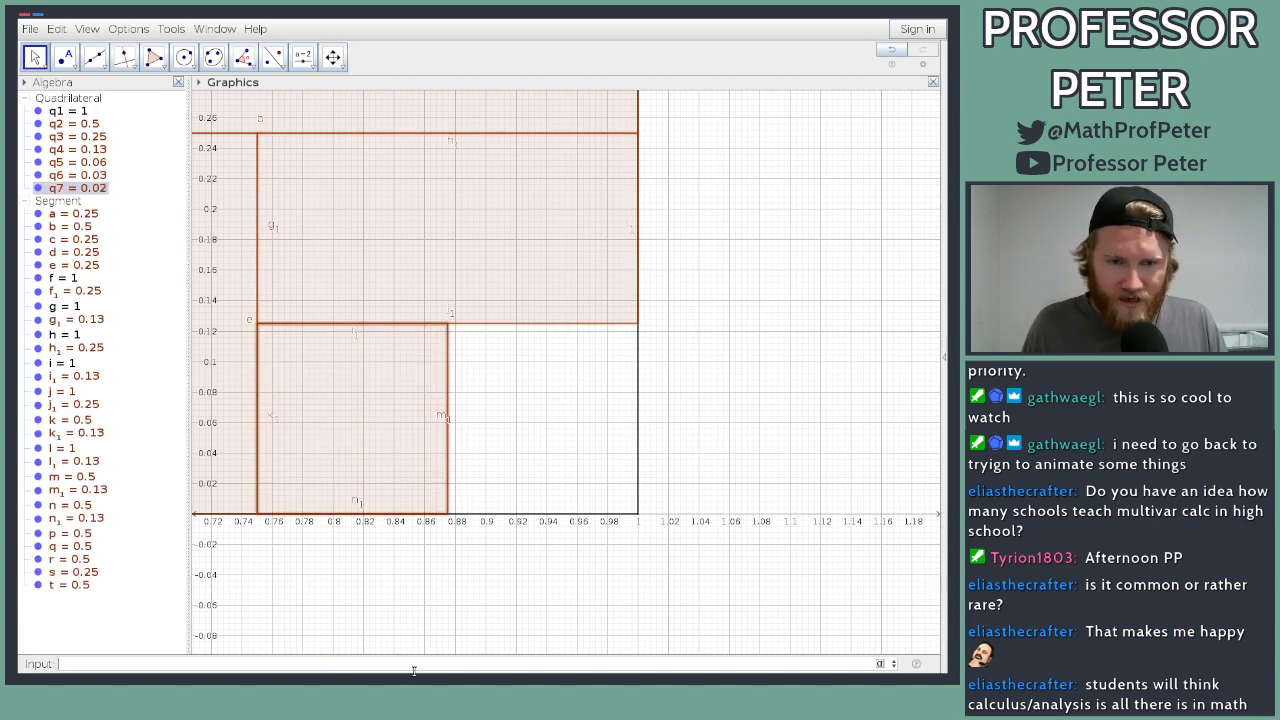
{"action": "type", "text": "polyh"}
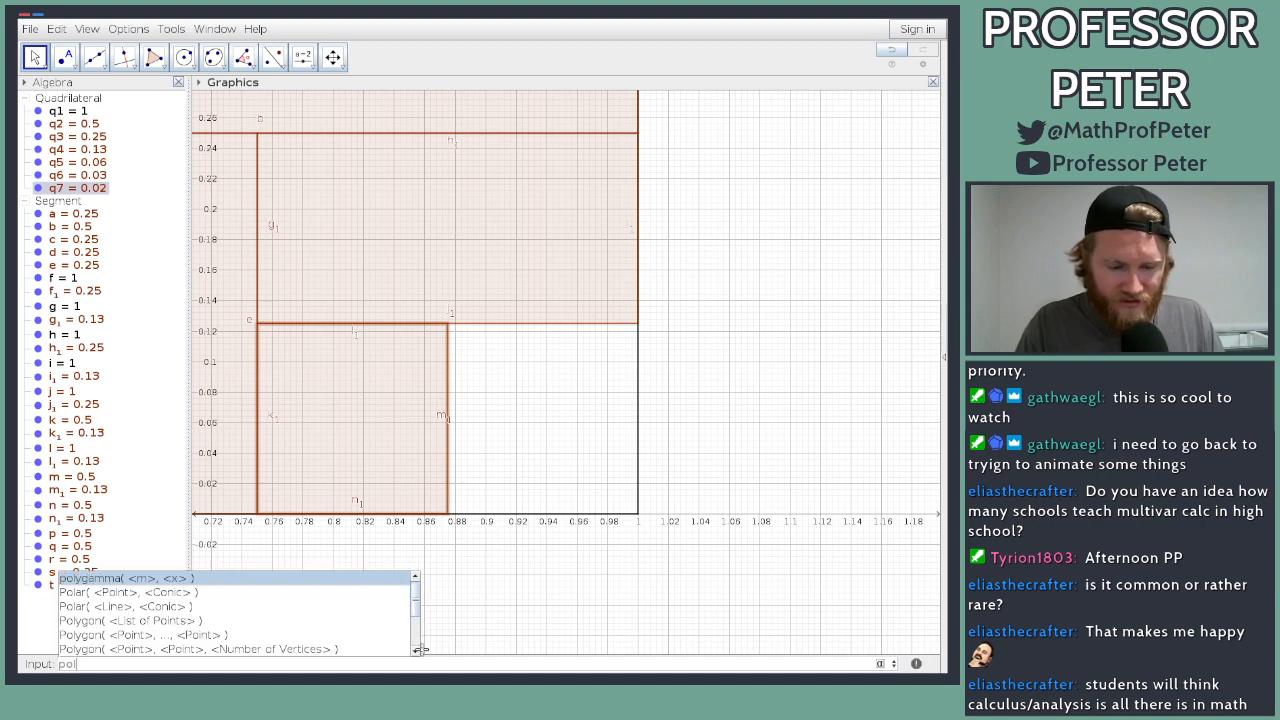
{"action": "key", "text": "BackSpace"}
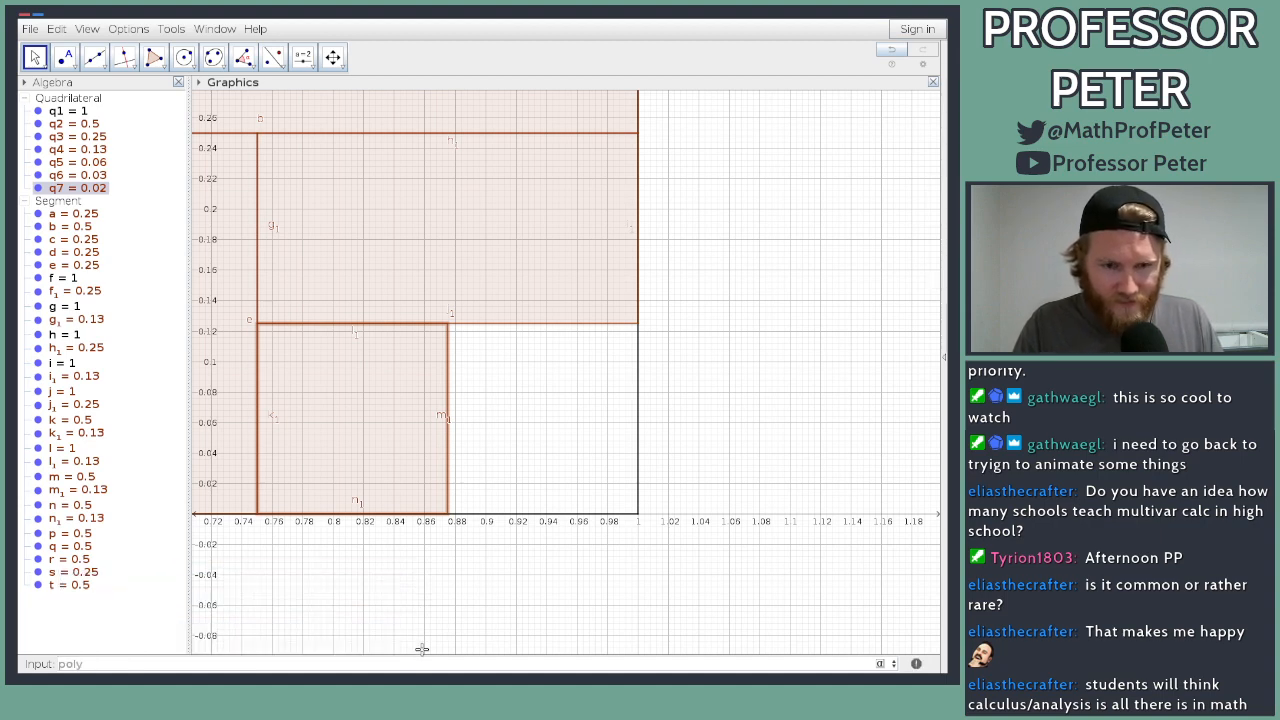
{"action": "type", "text": "g"}
{"action": "key", "text": "Down"}
{"action": "key", "text": "Down"}
{"action": "key", "text": "Return"}
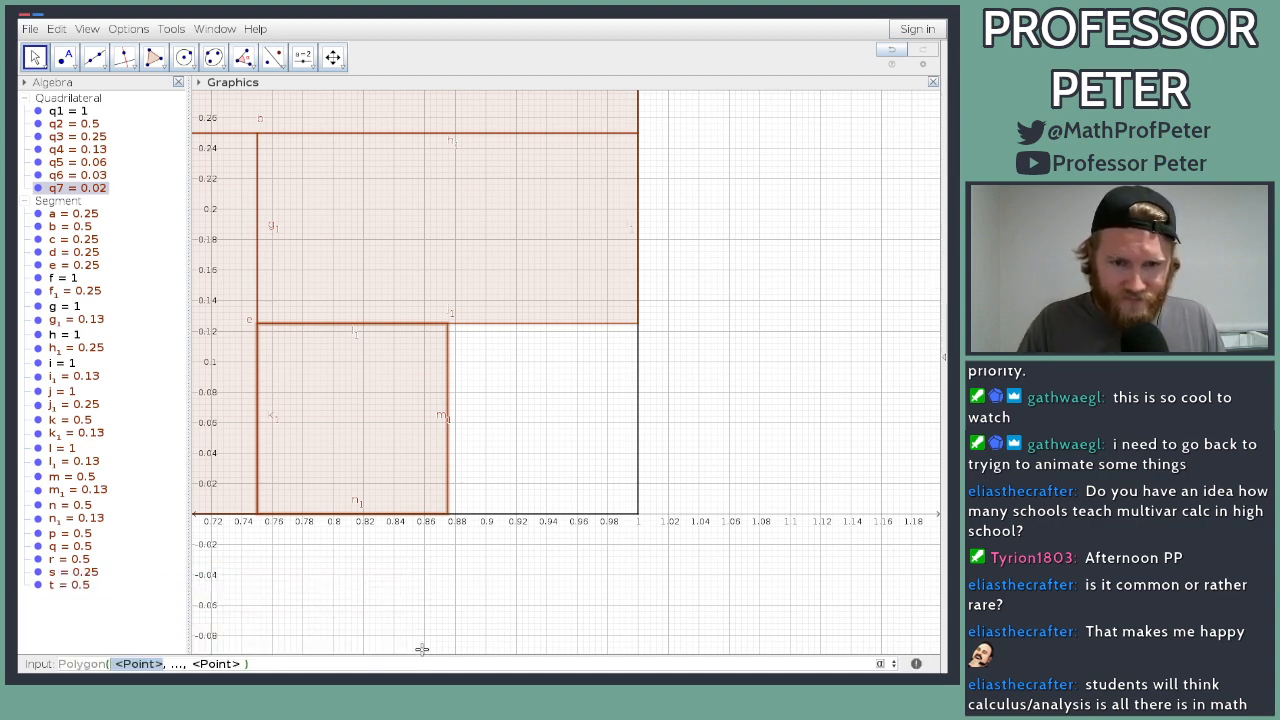
{"action": "type", "text": "("}
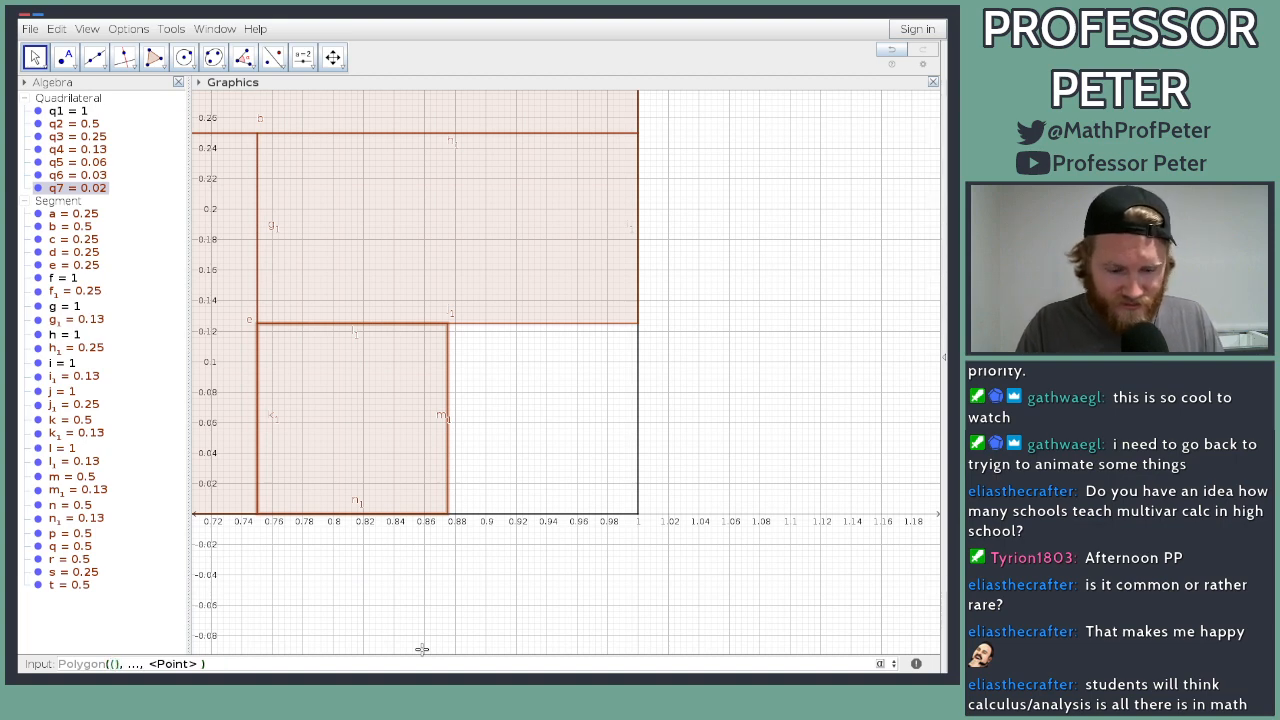
{"action": "type", "text": "7/8"}
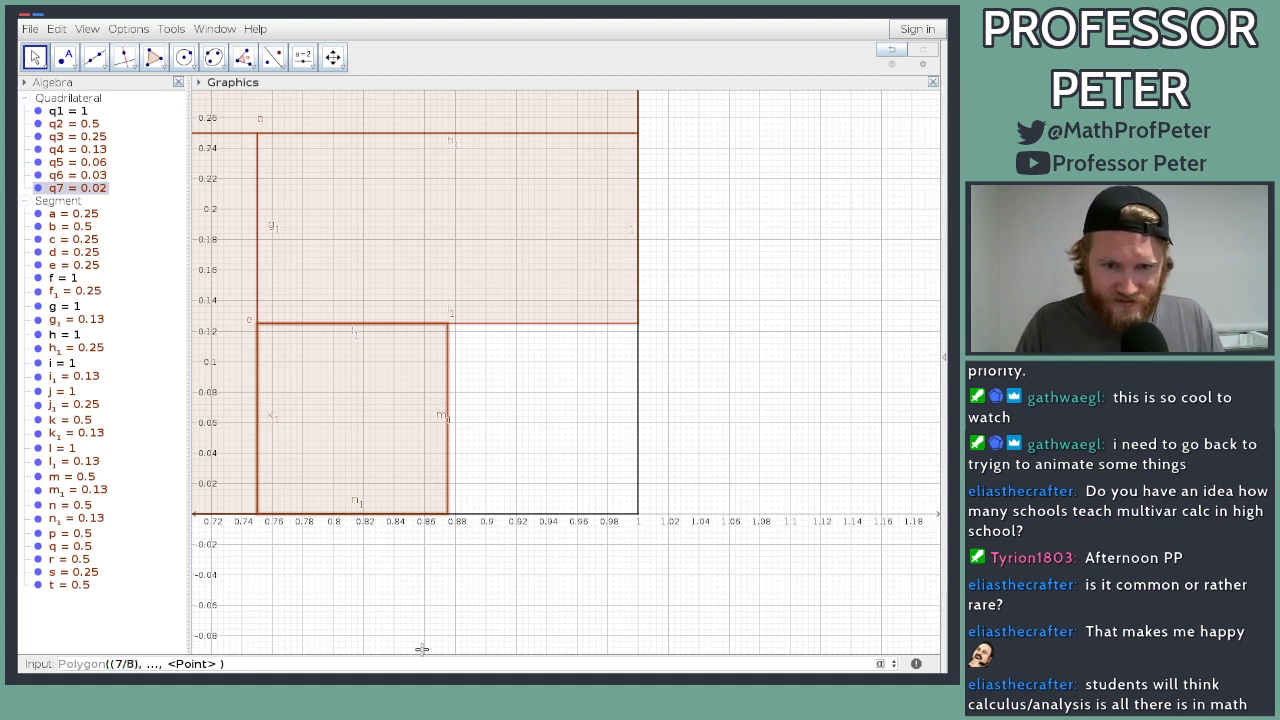
{"action": "type", "text": ",0"}
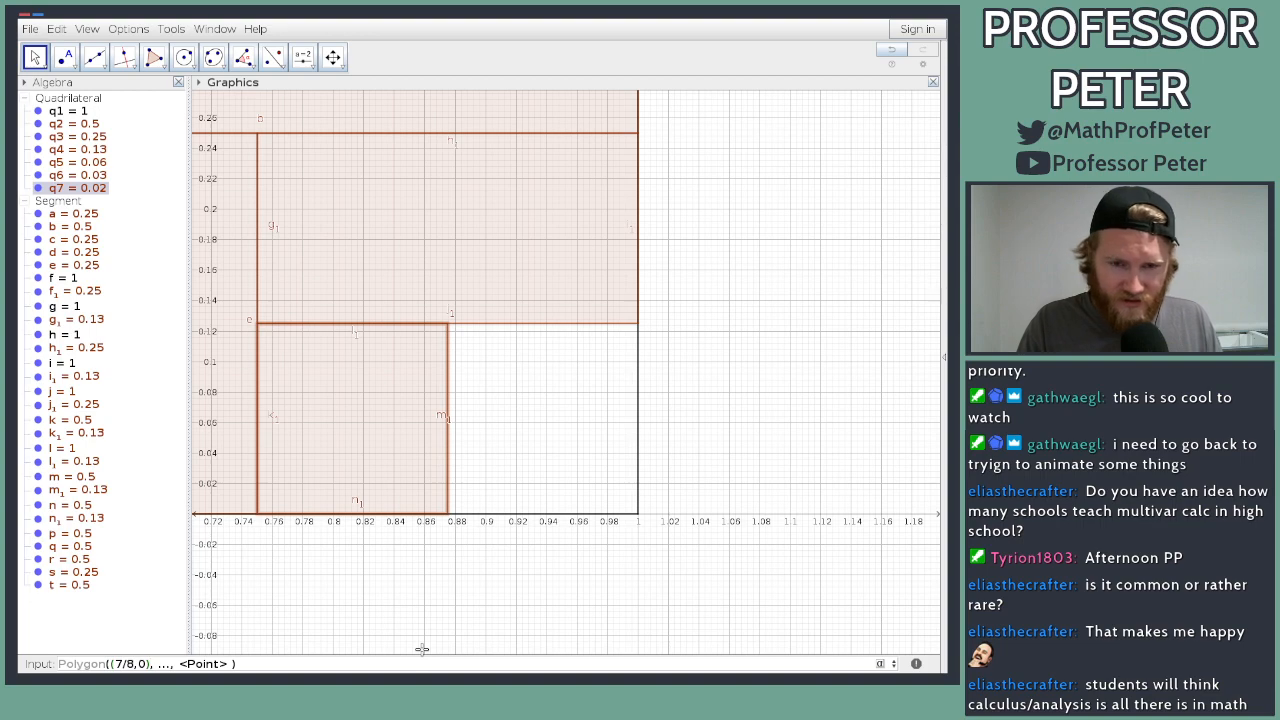
{"action": "key", "text": "Tab"}
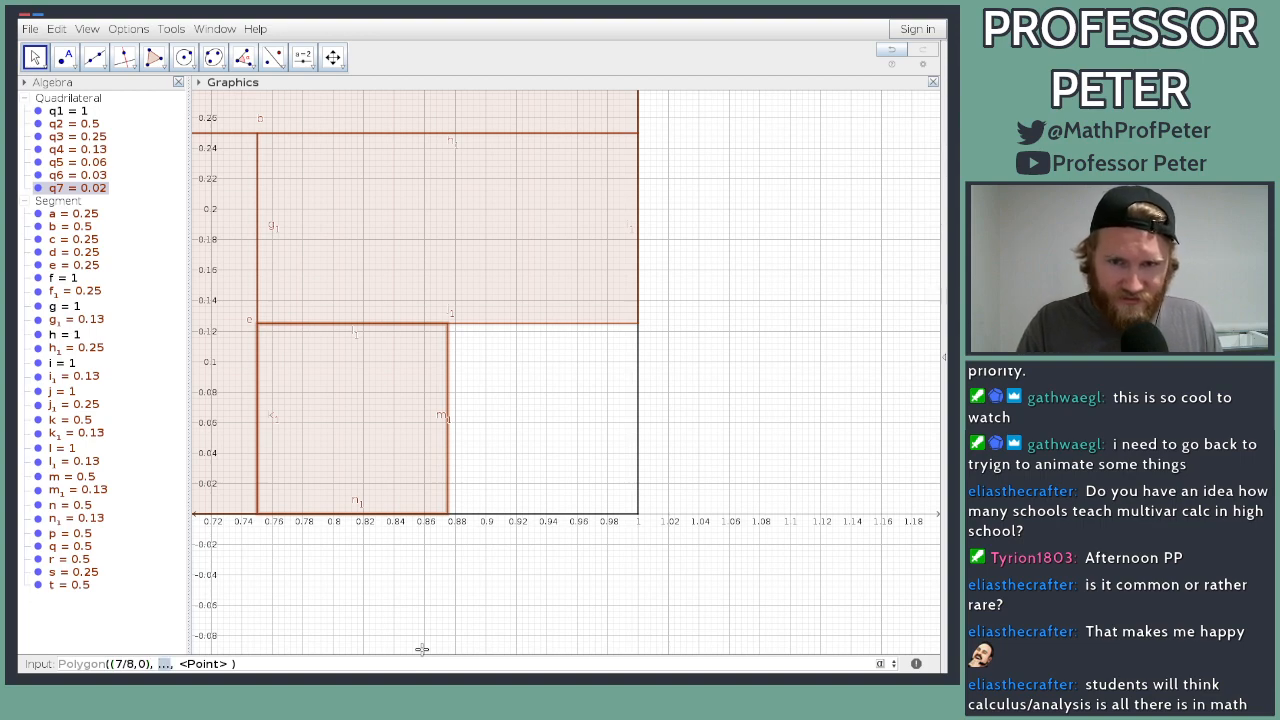
Step: Delete the four smaller polygons below the quarter square, keeping only the left half and the quarter square inside the unit square
{"action": "scroll", "coordinate": [546, 436], "scroll_direction": "down", "scroll_amount": 3}
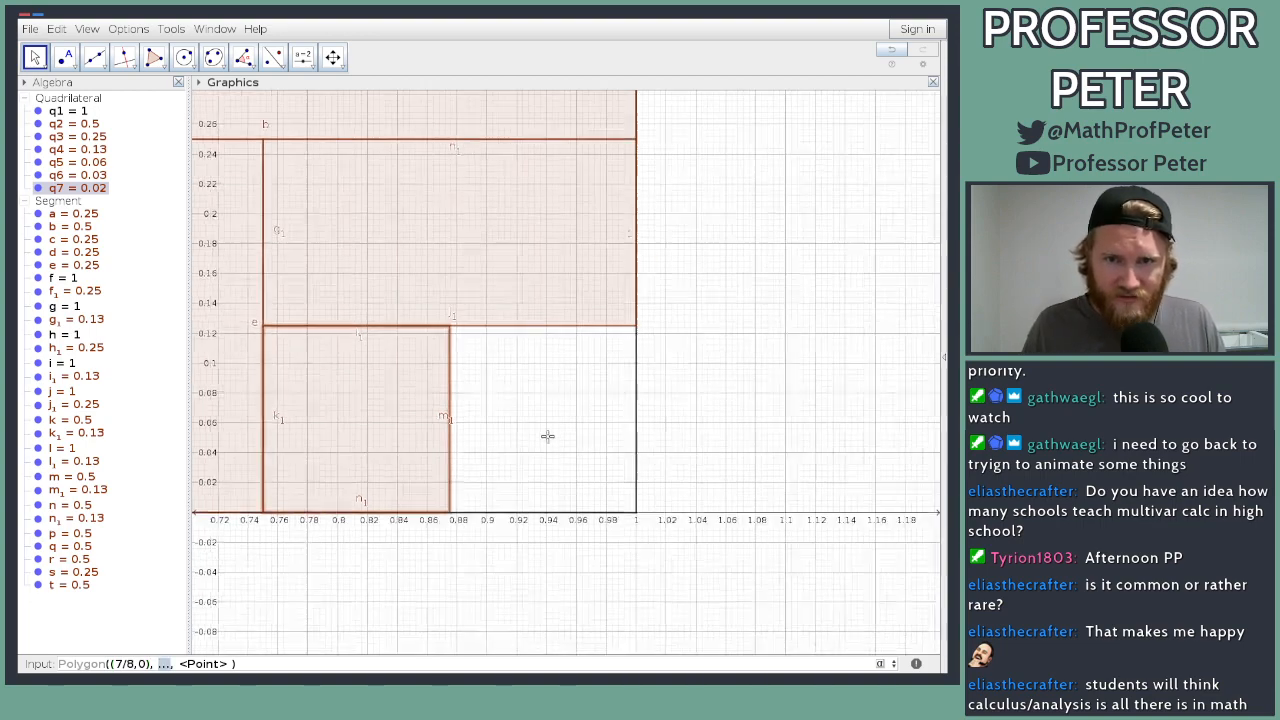
{"action": "scroll", "coordinate": [546, 436], "scroll_direction": "down", "scroll_amount": 4}
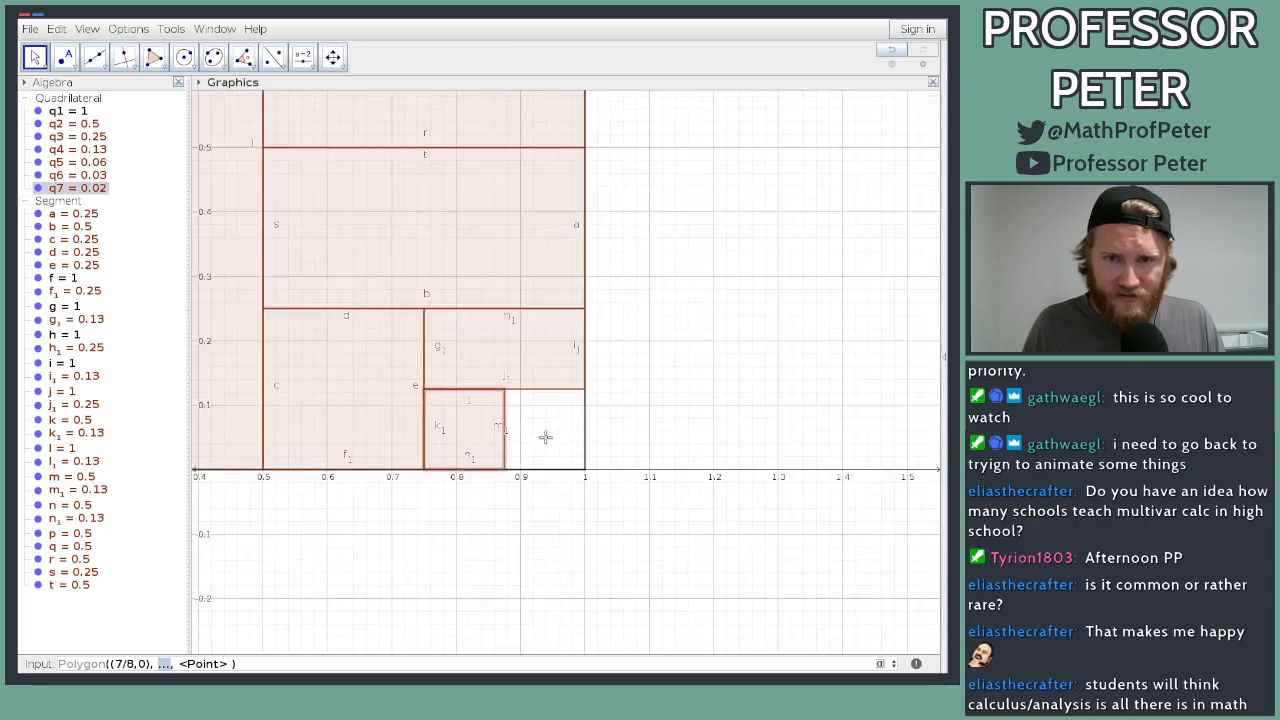
{"action": "scroll", "coordinate": [546, 436], "scroll_direction": "down", "scroll_amount": 5}
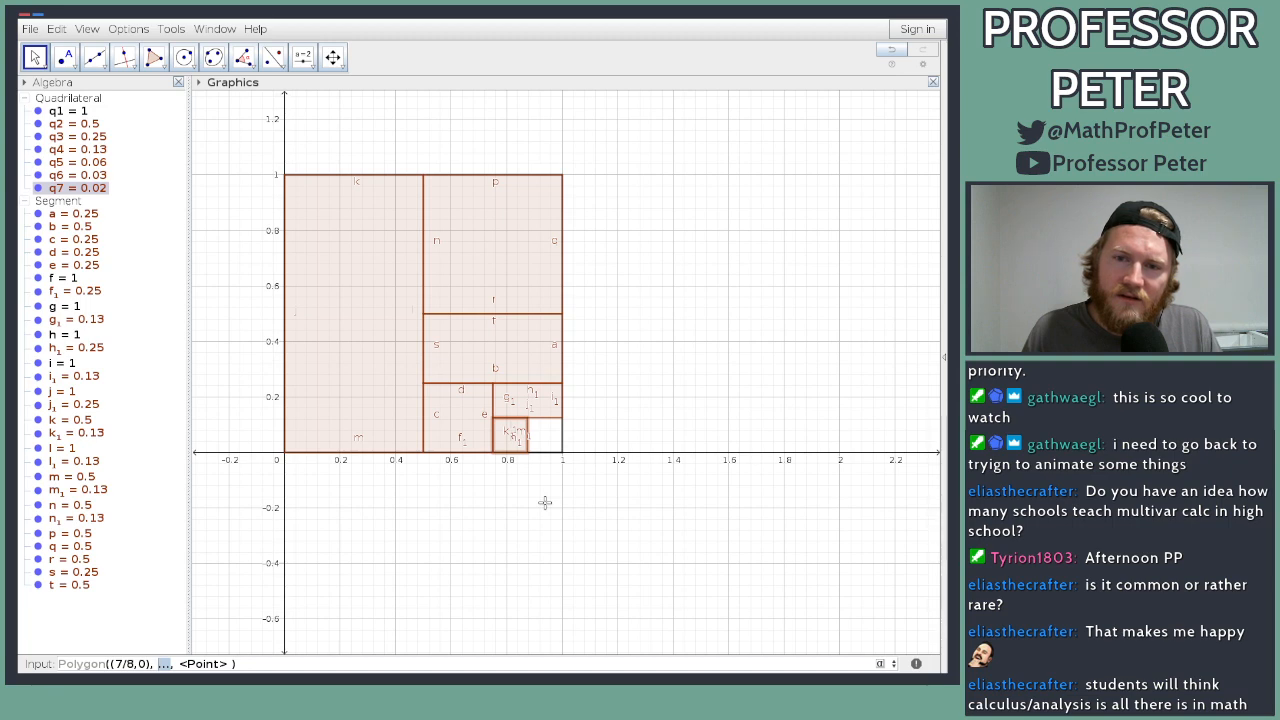
{"action": "scroll", "coordinate": [544, 438], "scroll_direction": "up", "scroll_amount": 3}
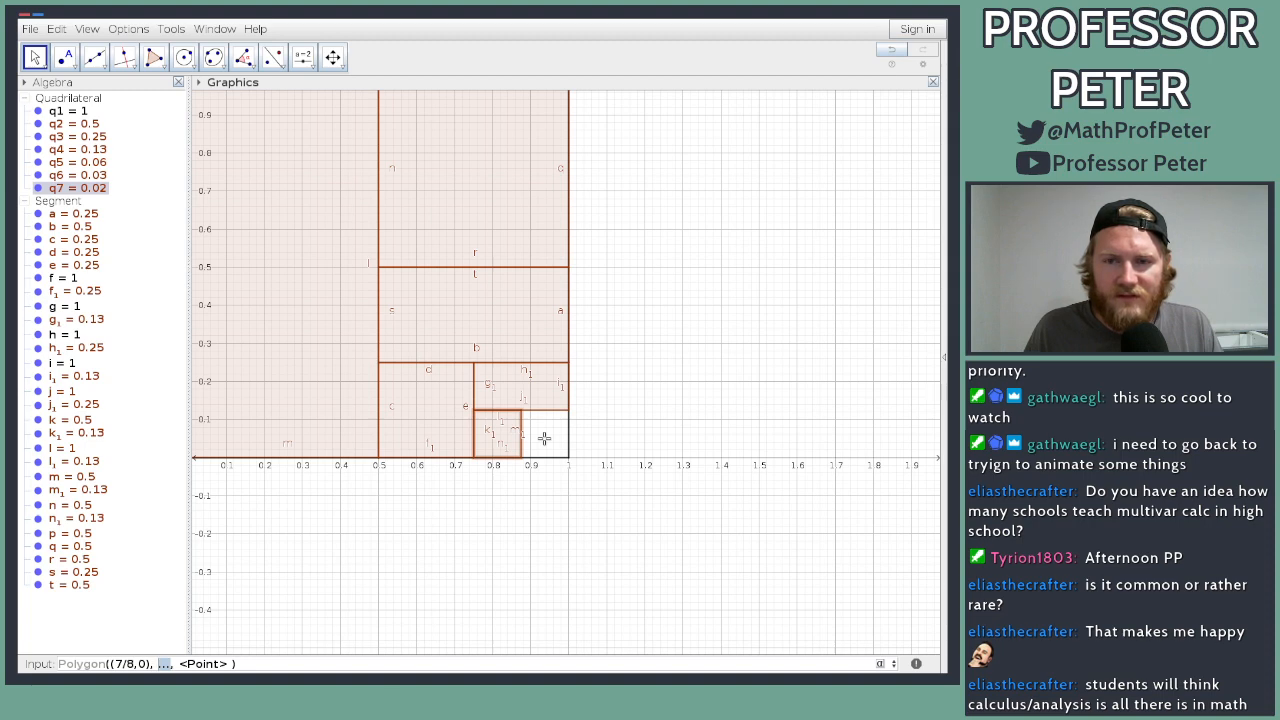
{"action": "scroll", "coordinate": [544, 438], "scroll_direction": "down", "scroll_amount": 1}
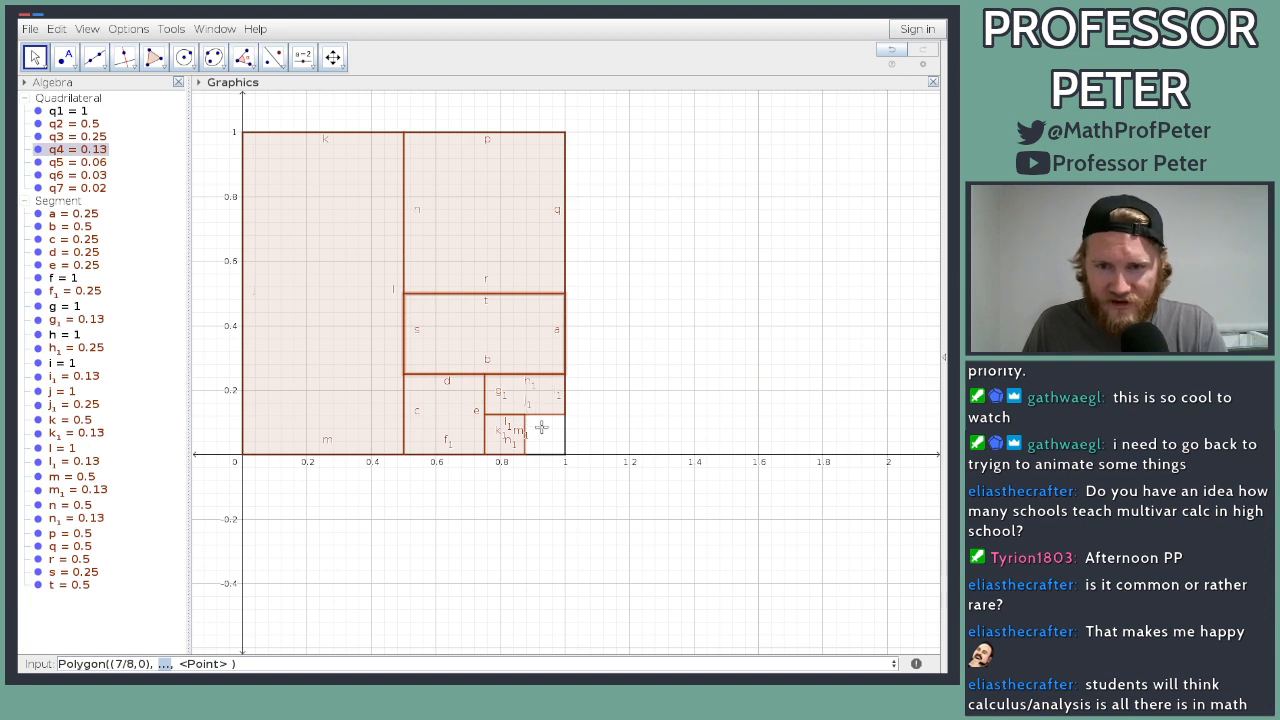
{"action": "left_click", "coordinate": [525, 400]}
{"action": "left_click", "coordinate": [487, 340]}
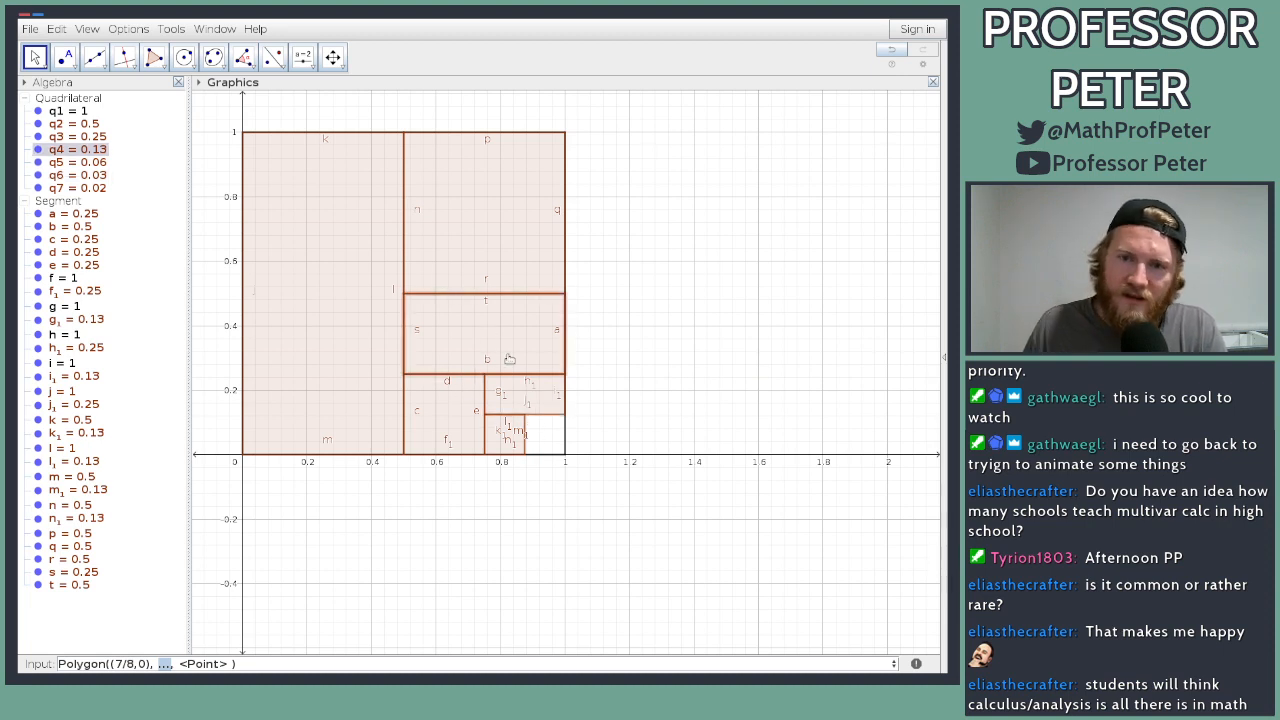
{"action": "key", "text": "Delete"}
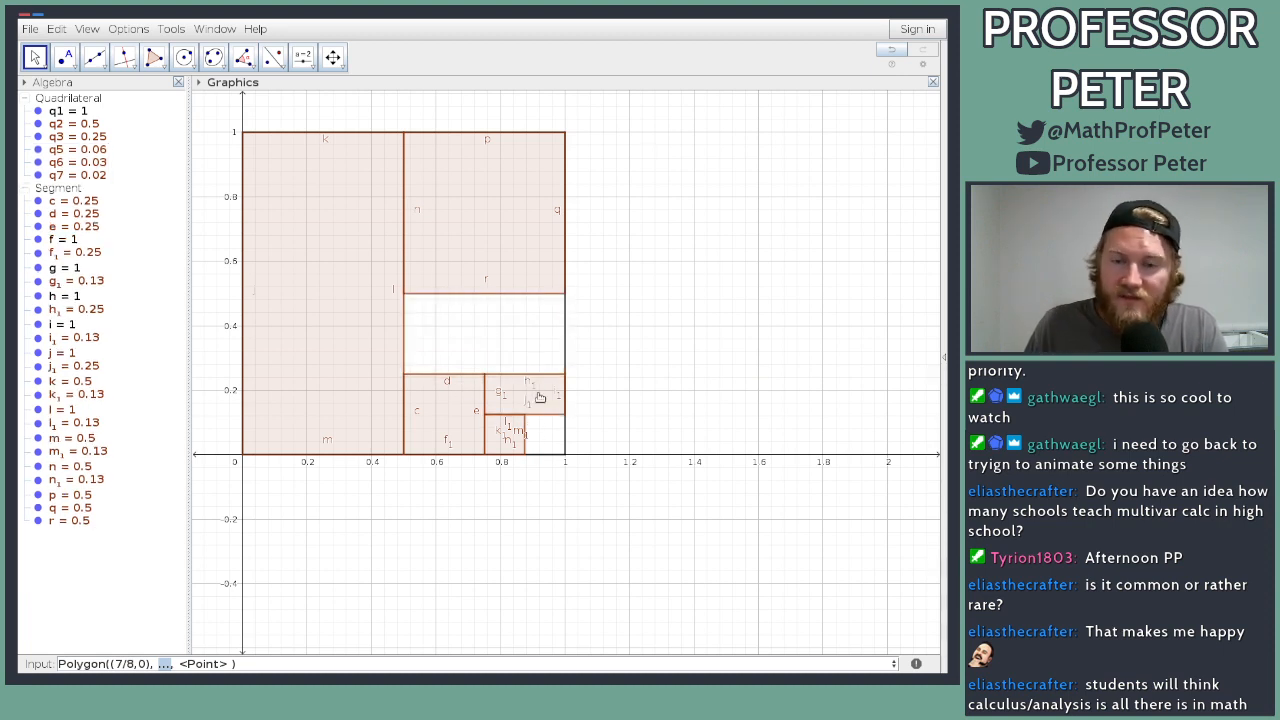
{"action": "left_click", "coordinate": [452, 416]}
{"action": "key", "text": "Delete"}
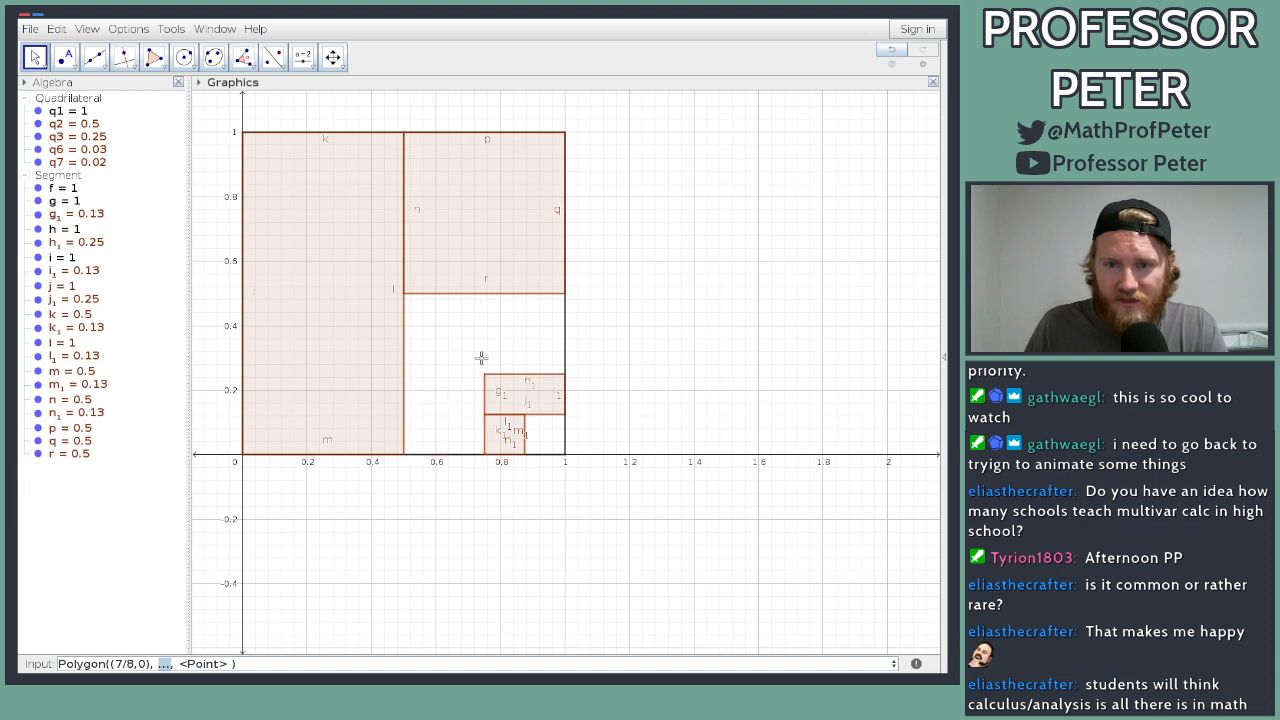
{"action": "left_click", "coordinate": [515, 402]}
{"action": "key", "text": "Delete"}
{"action": "left_click", "coordinate": [506, 431]}
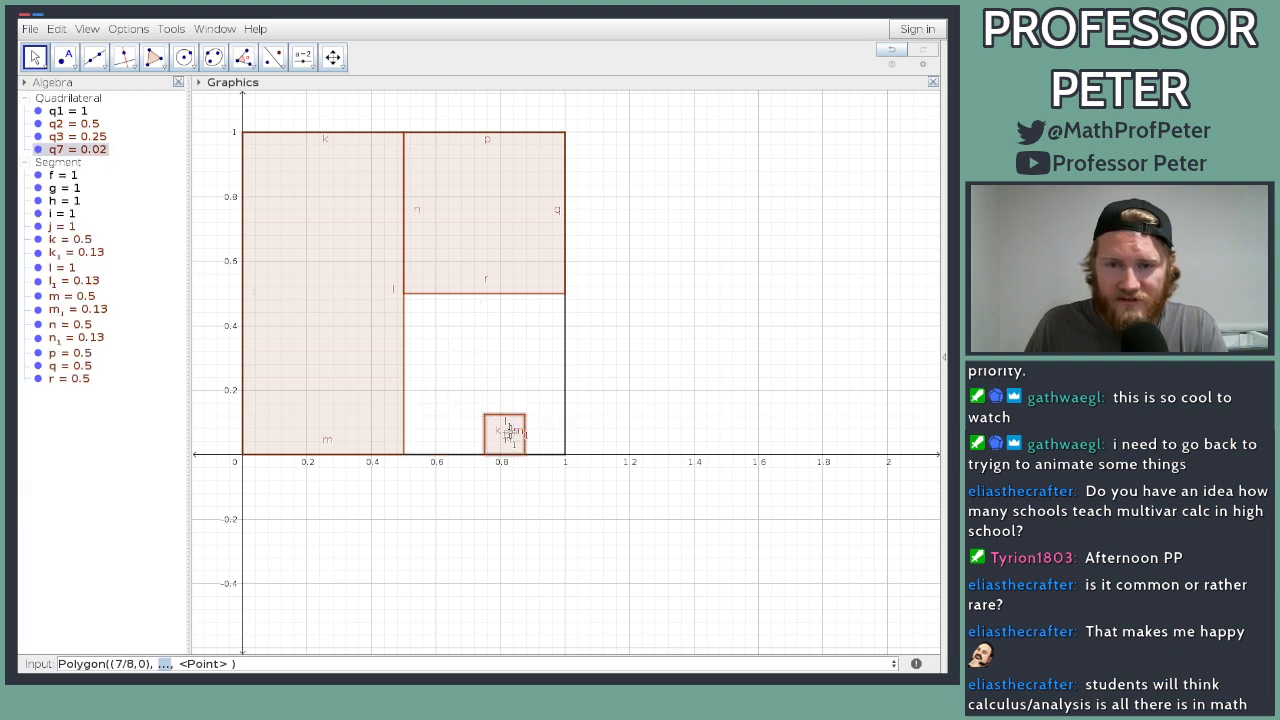
{"action": "key", "text": "Delete"}
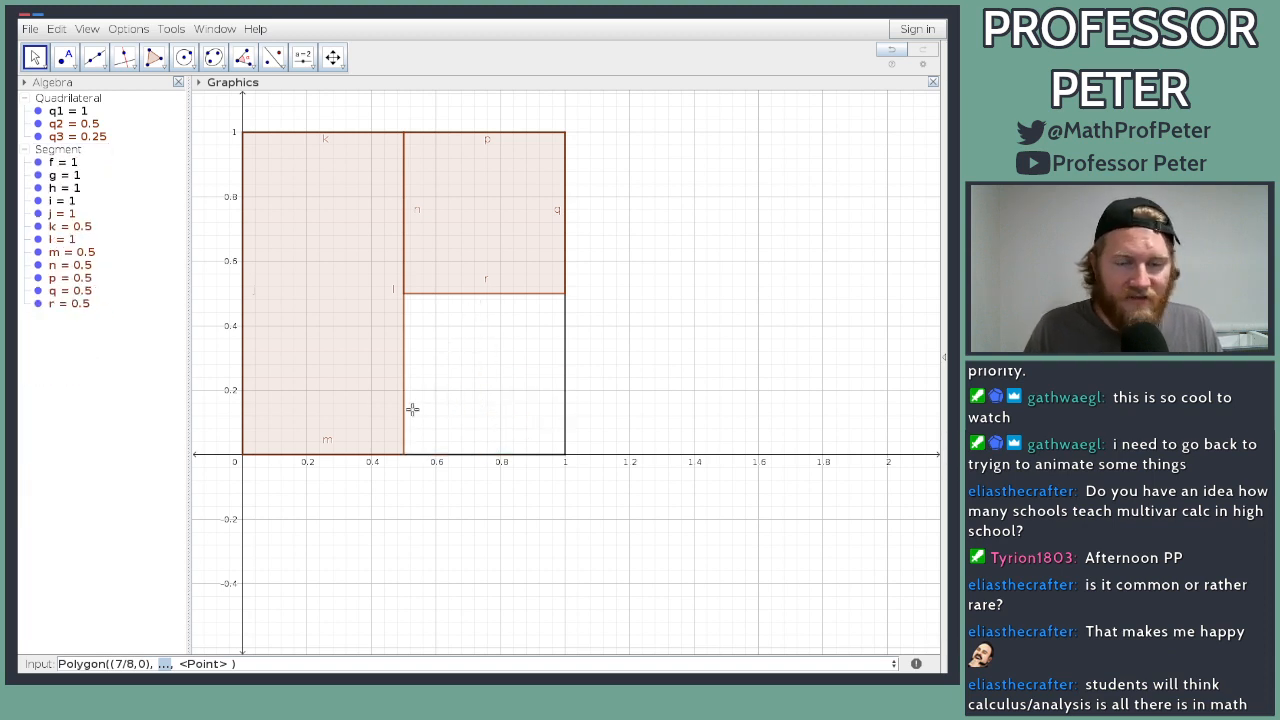
Step: Replace the unfinished input and create a vertical rectangle below the quarter square with the Polygon command using vertices (1/2,0), (1/2,1/2), (3/4,1/2) and (3/4,0)
{"action": "scroll", "coordinate": [454, 431], "scroll_direction": "up", "scroll_amount": 3}
{"action": "scroll", "coordinate": [454, 431], "scroll_direction": "up", "scroll_amount": 2}
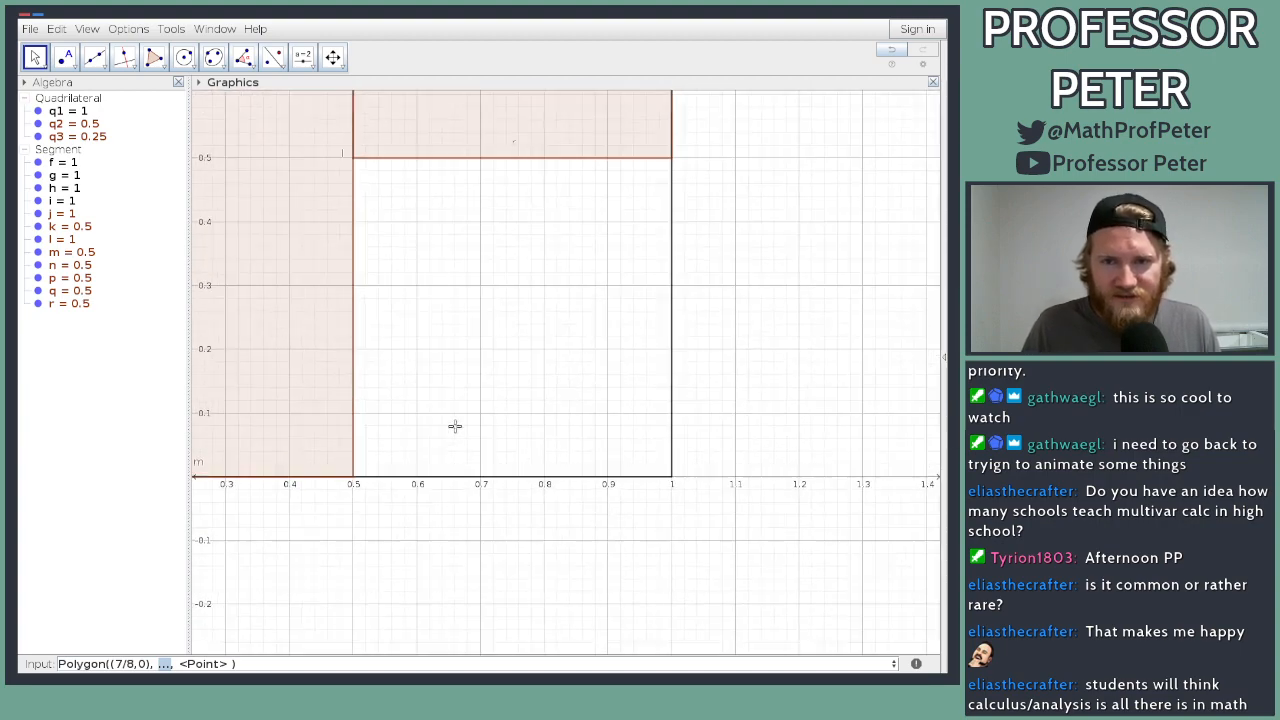
{"action": "left_click", "coordinate": [268, 663]}
{"action": "left_click_drag", "start_coordinate": [268, 663], "coordinate": [11, 669]}
{"action": "type", "text": ")poly"}
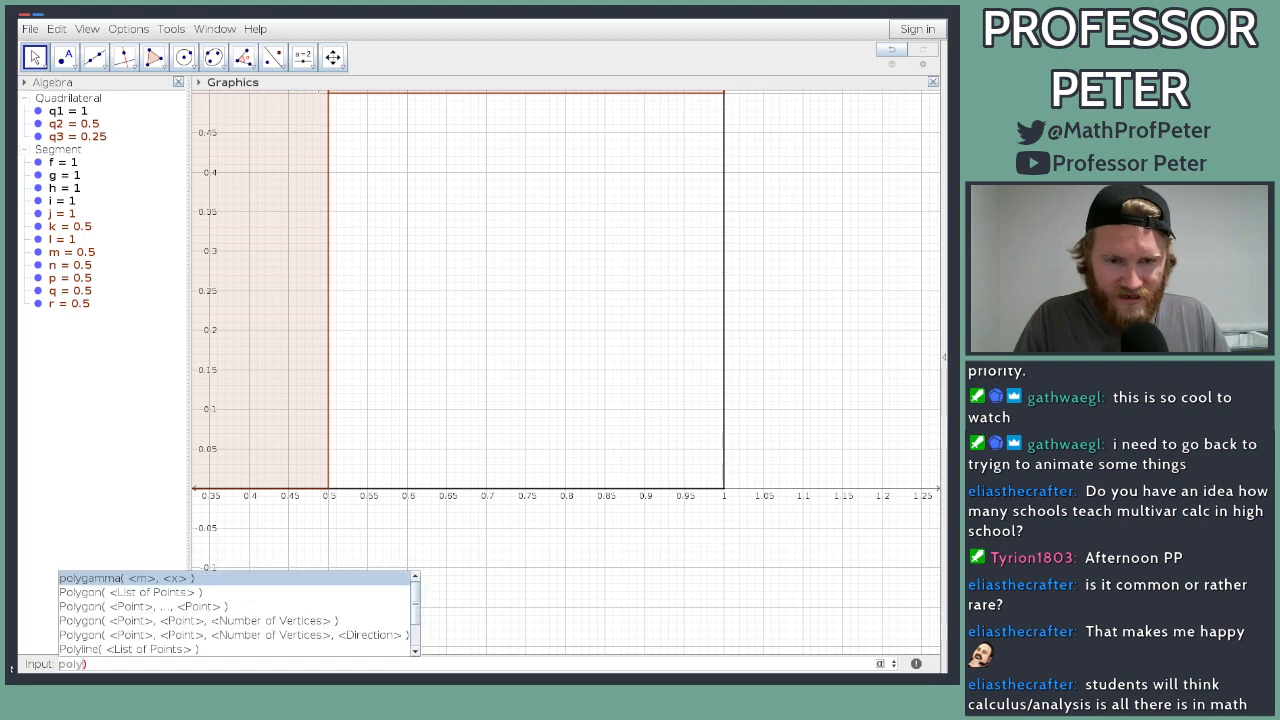
{"action": "key", "text": "Down"}
{"action": "key", "text": "Down"}
{"action": "key", "text": "Return"}
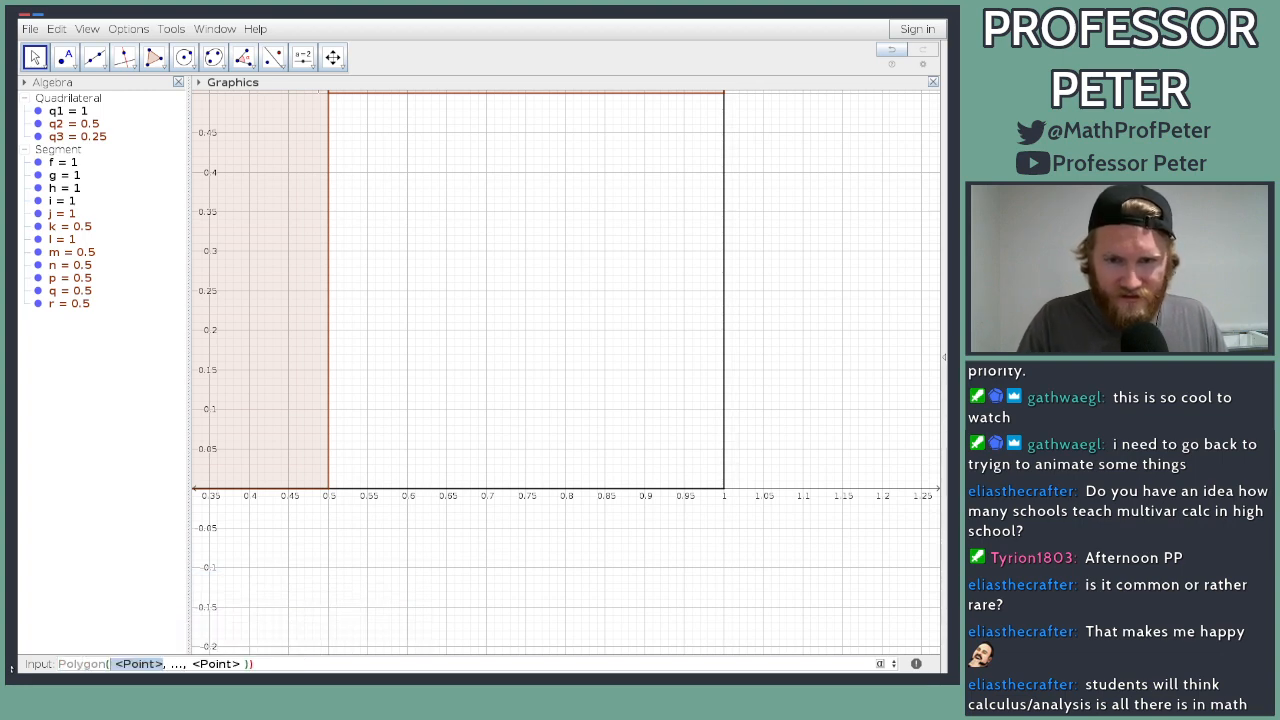
{"action": "type", "text": "(1/"}
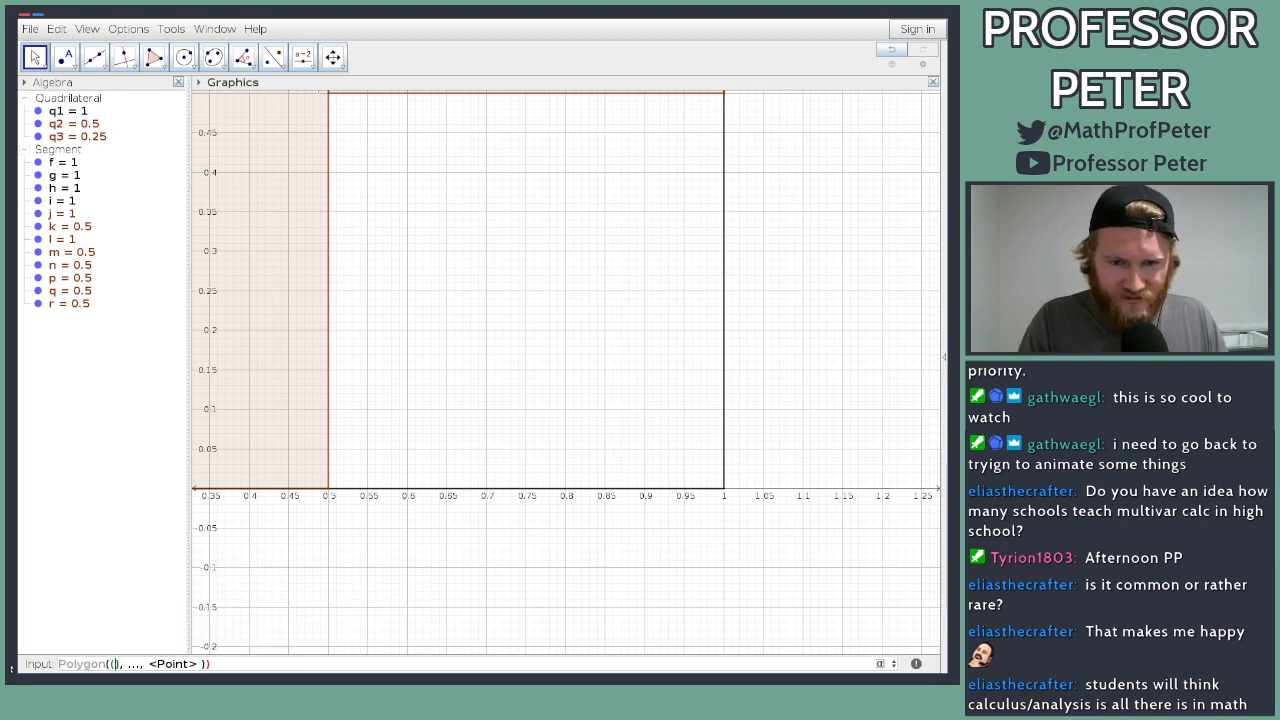
{"action": "type", "text": "2,0)"}
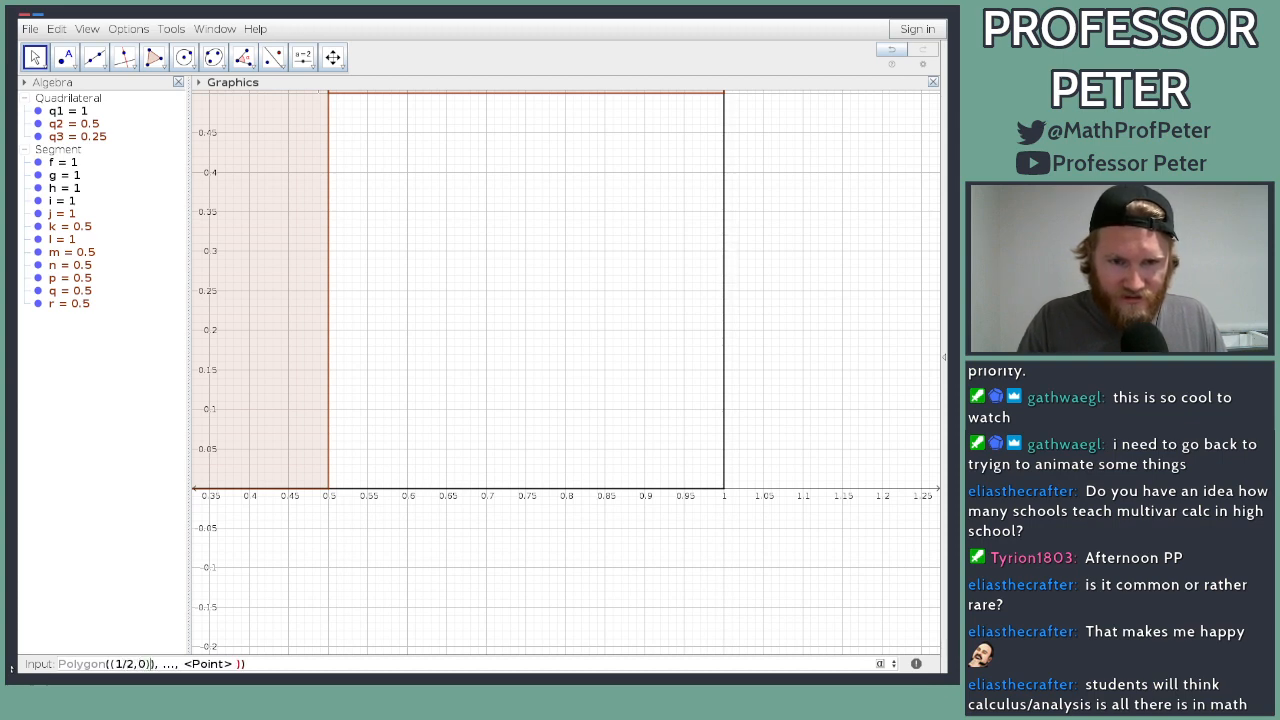
{"action": "key", "text": "Delete"}
{"action": "key", "text": "Right"}
{"action": "key", "text": "Right"}
{"action": "key", "text": "shift+Right"}
{"action": "key", "text": "shift+Right"}
{"action": "key", "text": "shift+Right"}
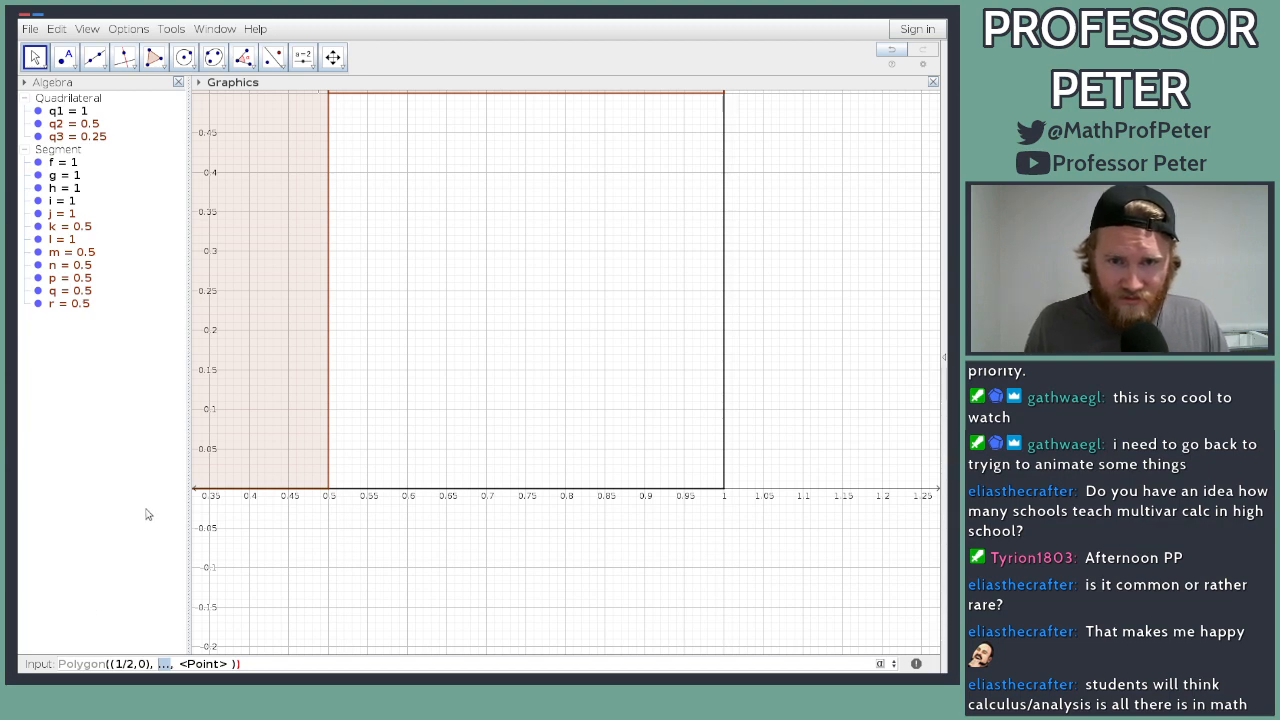
{"action": "type", "text": "(1/2"}
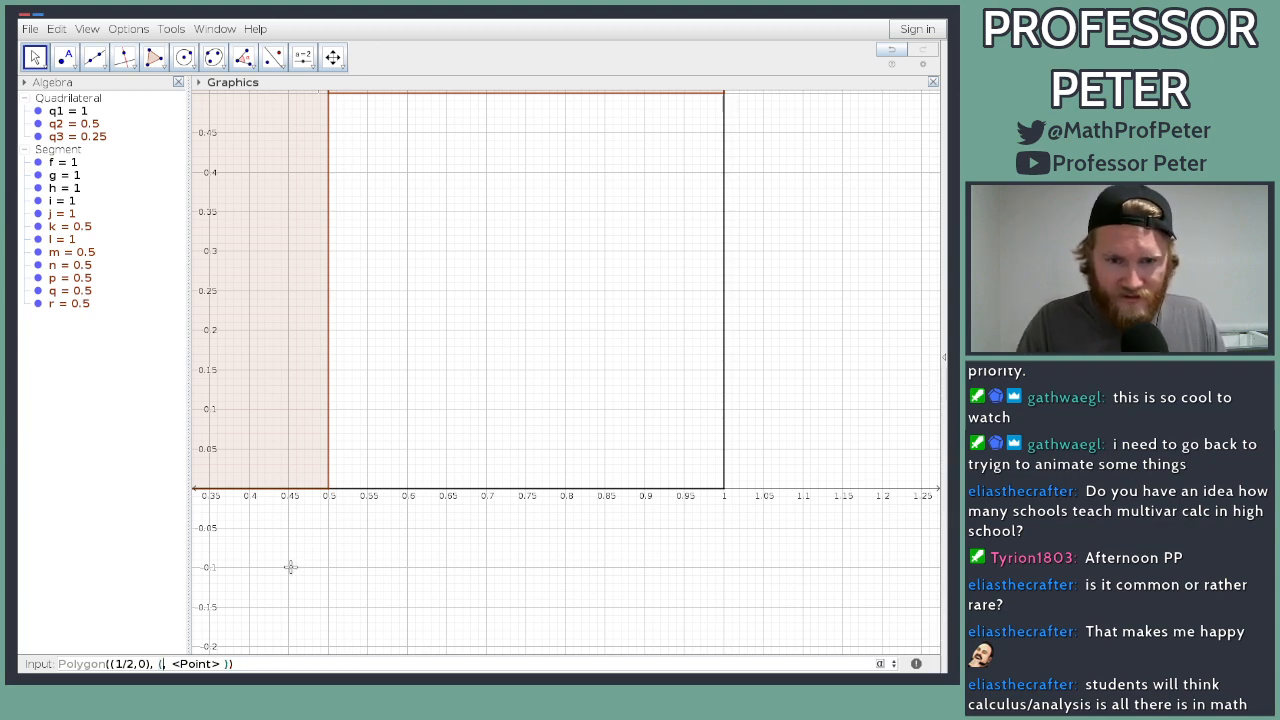
{"action": "key", "text": "Right"}
{"action": "key", "text": "Right"}
{"action": "key", "text": "shift+Right"}
{"action": "key", "text": "shift+Right"}
{"action": "key", "text": "shift+Right"}
{"action": "key", "text": "shift+Right"}
{"action": "key", "text": "shift+Right"}
{"action": "key", "text": "shift+Right"}
{"action": "key", "text": "shift+Right"}
{"action": "type", "text": "1/2)"}
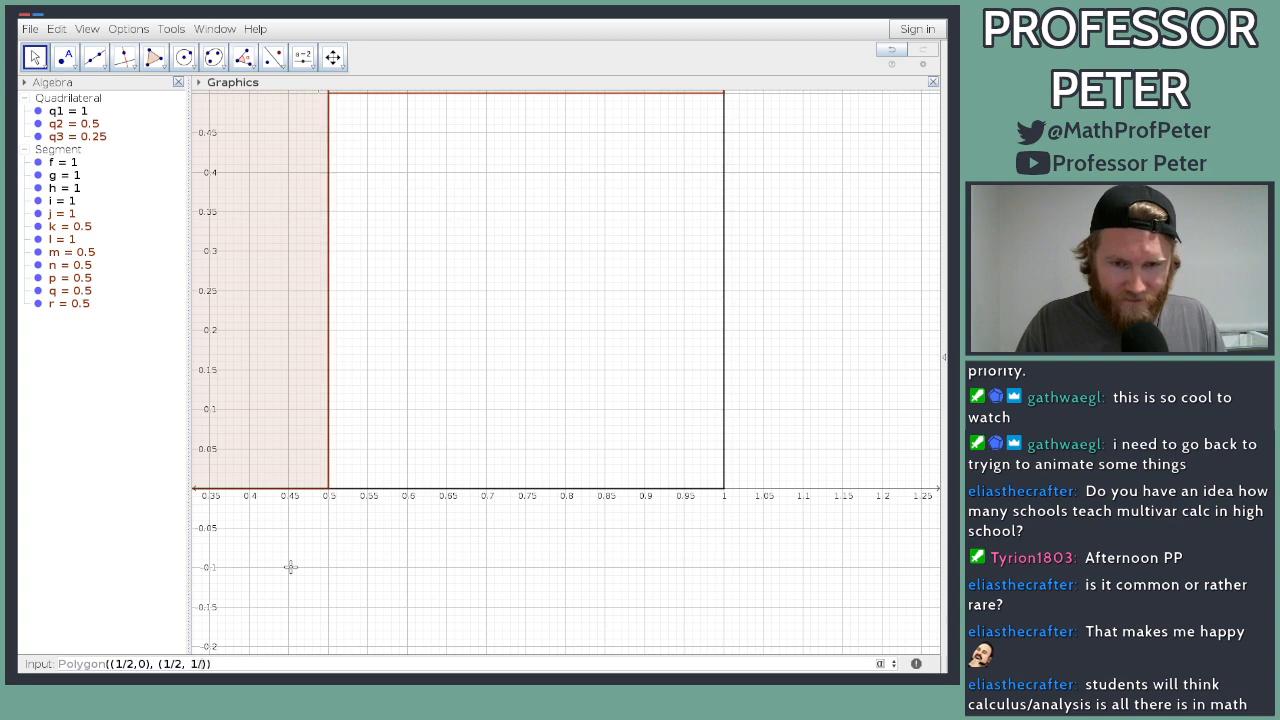
{"action": "type", "text": ","}
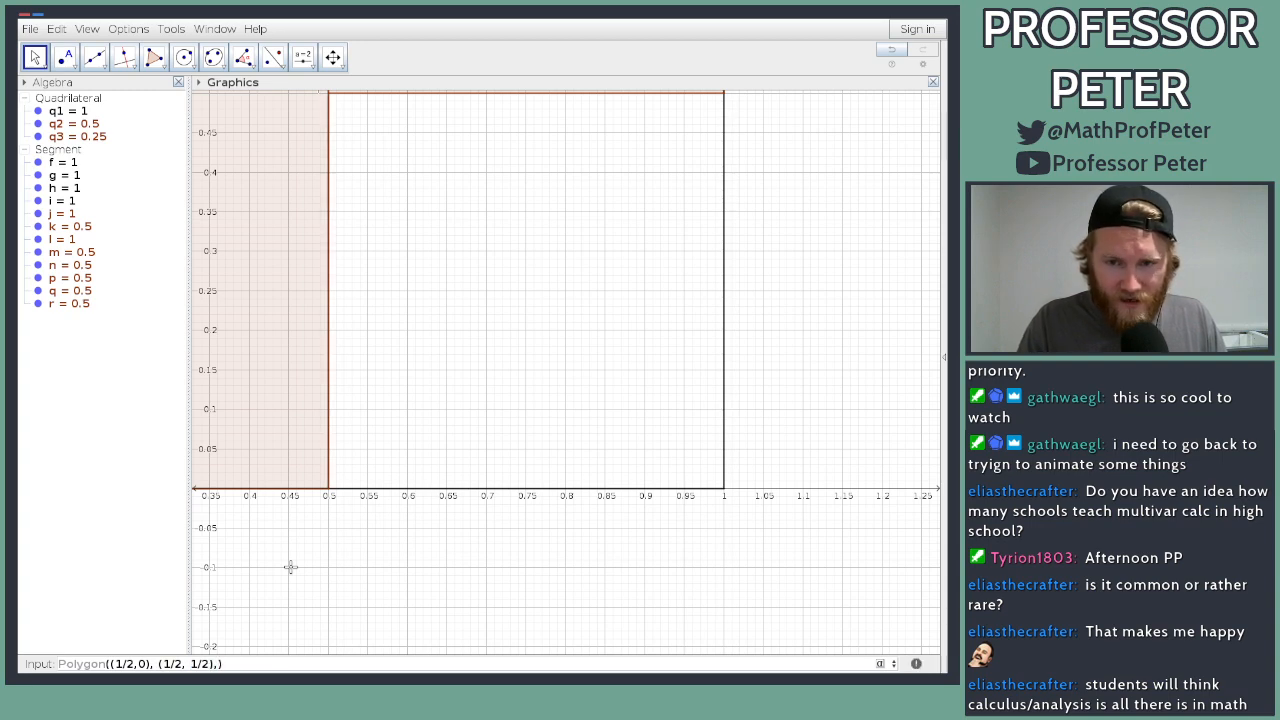
{"action": "type", "text": "("}
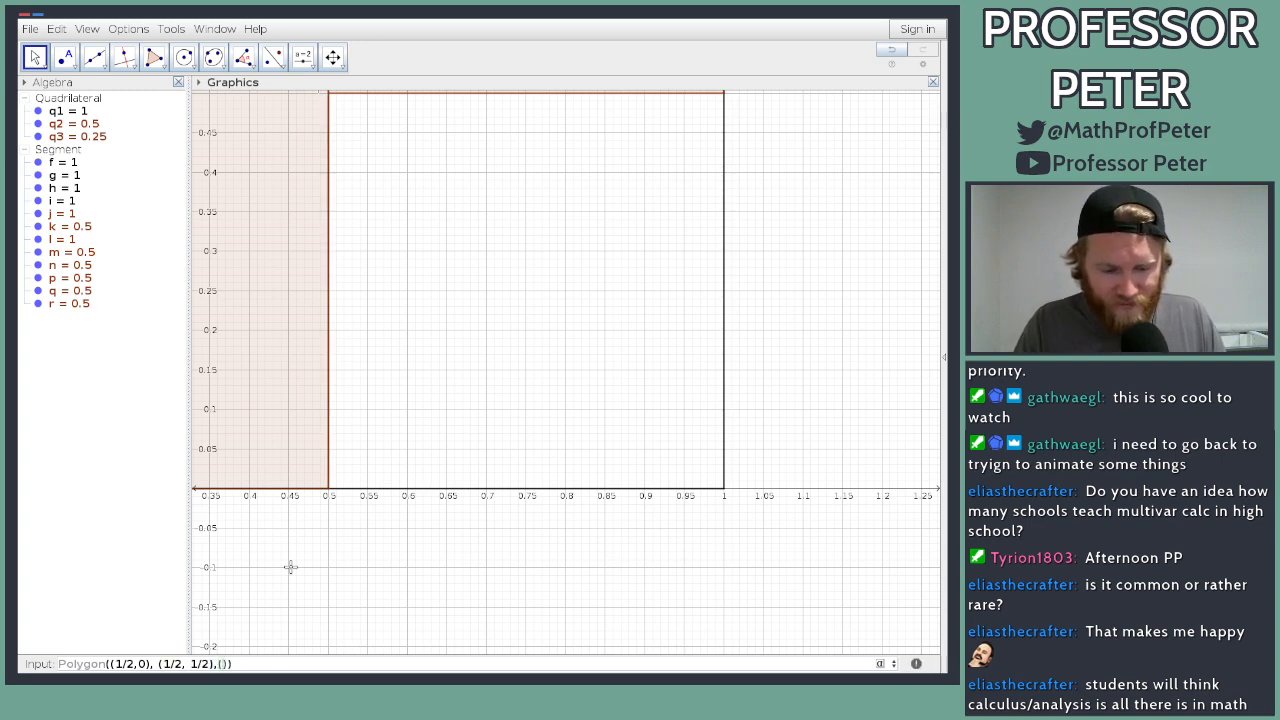
{"action": "type", "text": "3/4,1/"}
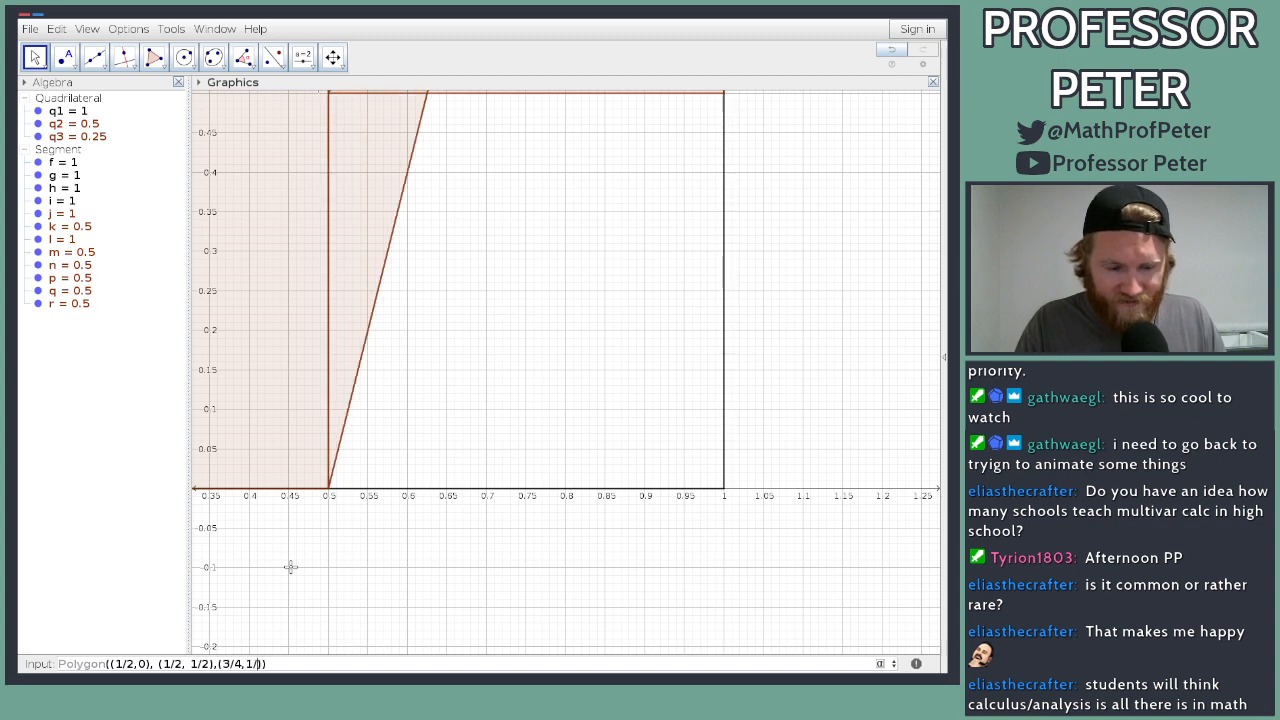
{"action": "type", "text": "2)"}
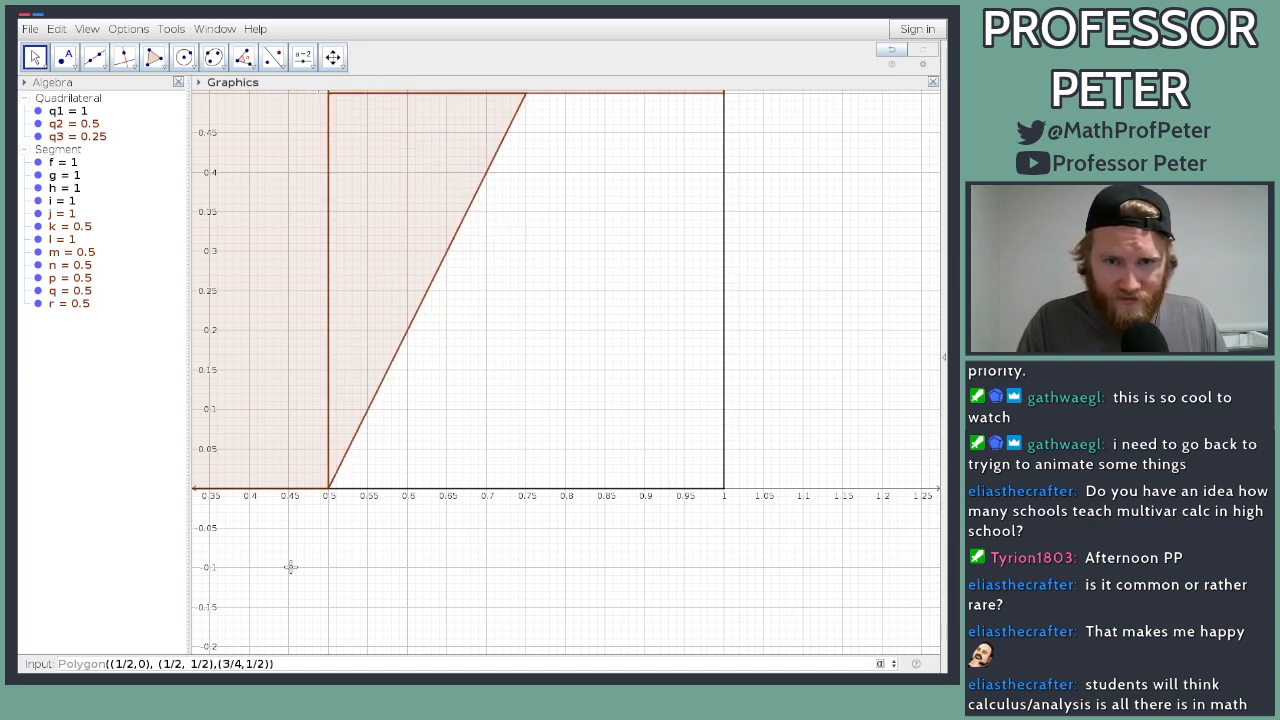
{"action": "type", "text": ",("}
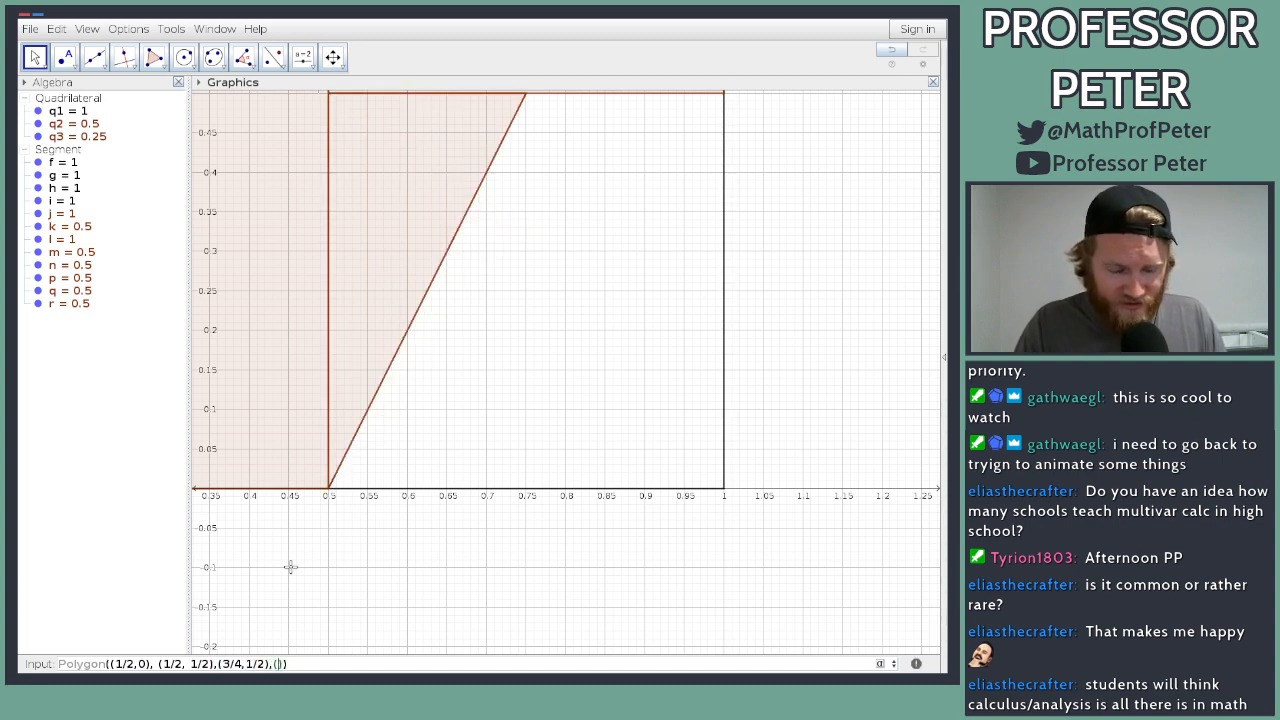
{"action": "type", "text": "3/4,0"}
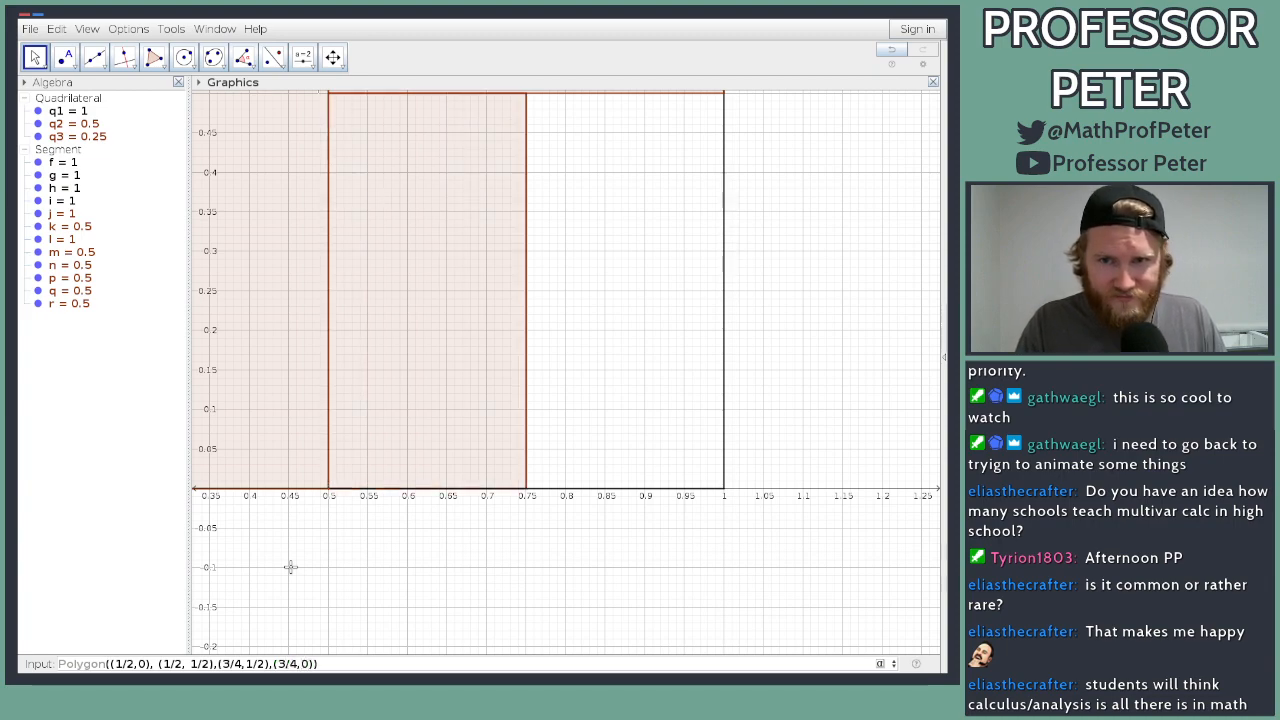
{"action": "key", "text": "Return"}
{"action": "scroll", "coordinate": [455, 520], "scroll_direction": "down", "scroll_amount": 3}
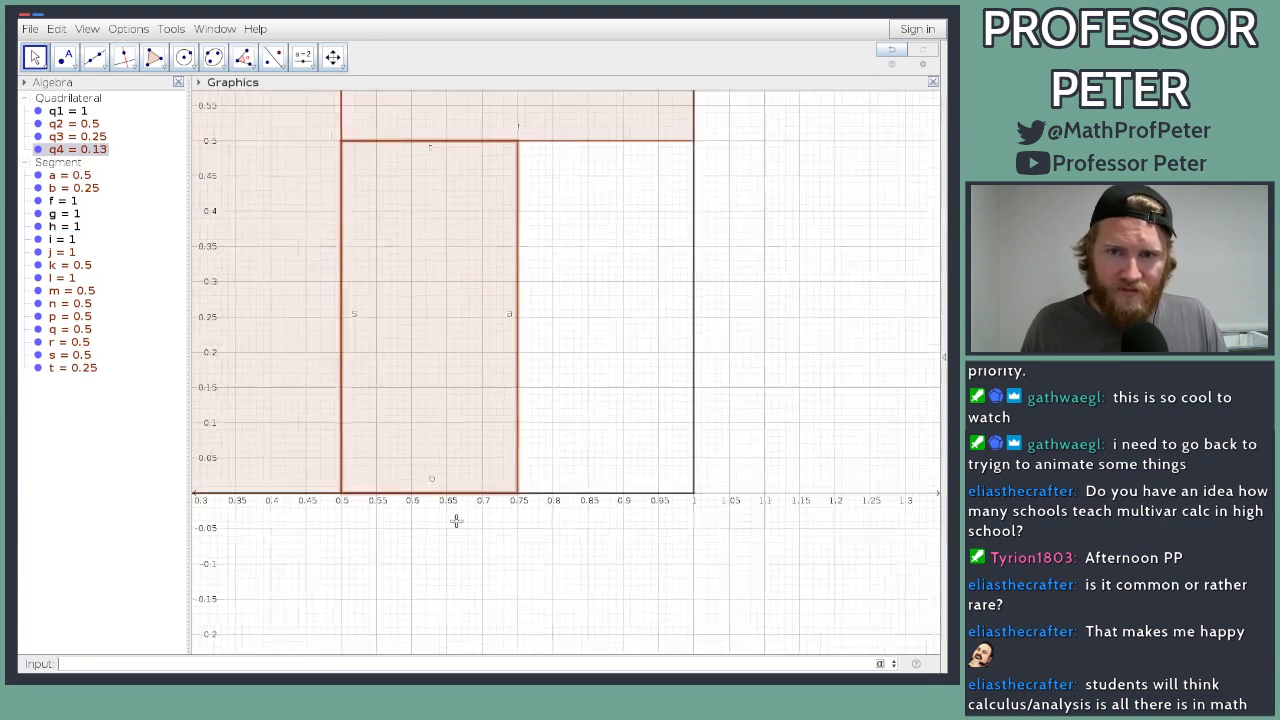
{"action": "scroll", "coordinate": [455, 520], "scroll_direction": "down", "scroll_amount": 5}
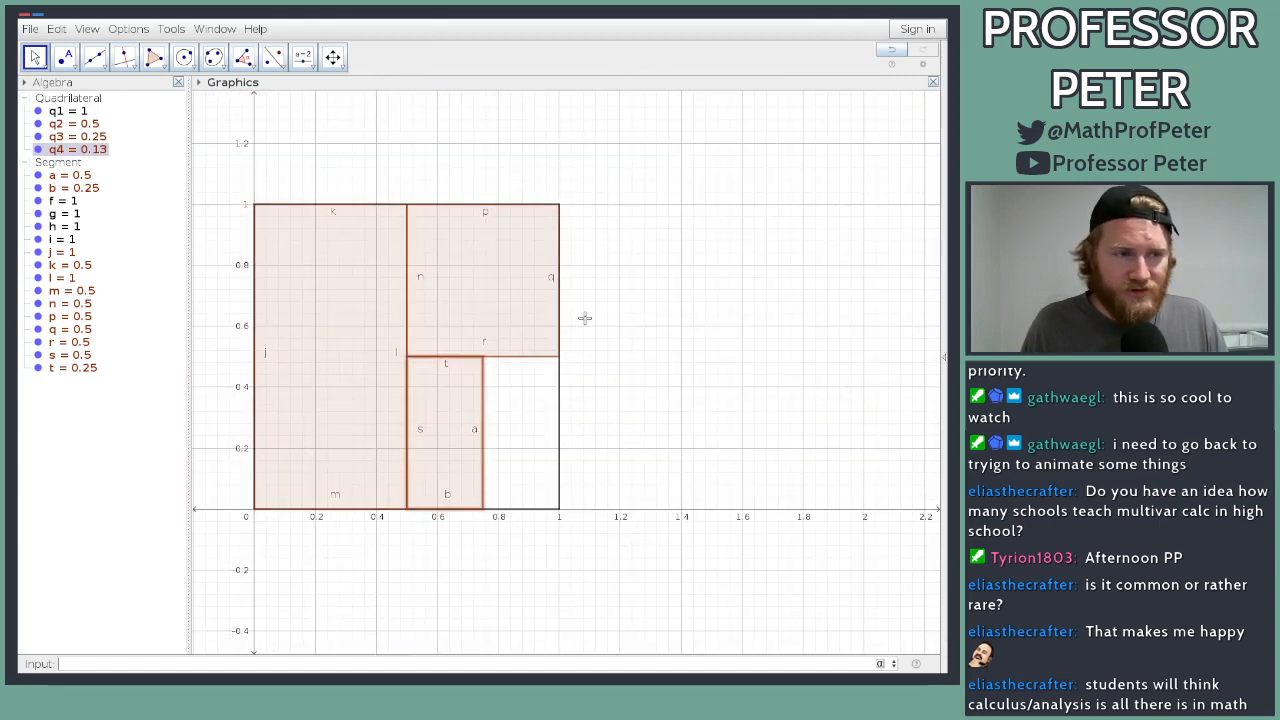
{"action": "scroll", "coordinate": [663, 437], "scroll_direction": "up", "scroll_amount": 2}
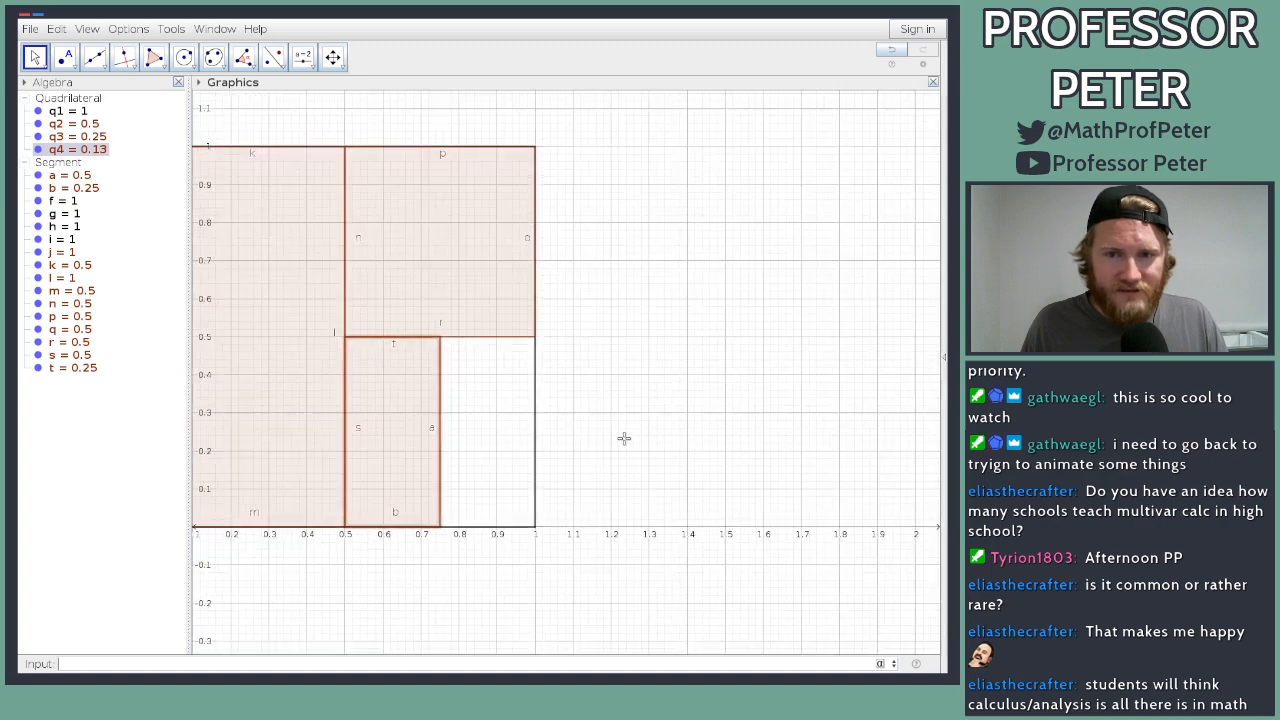
{"action": "scroll", "coordinate": [620, 436], "scroll_direction": "up", "scroll_amount": 5}
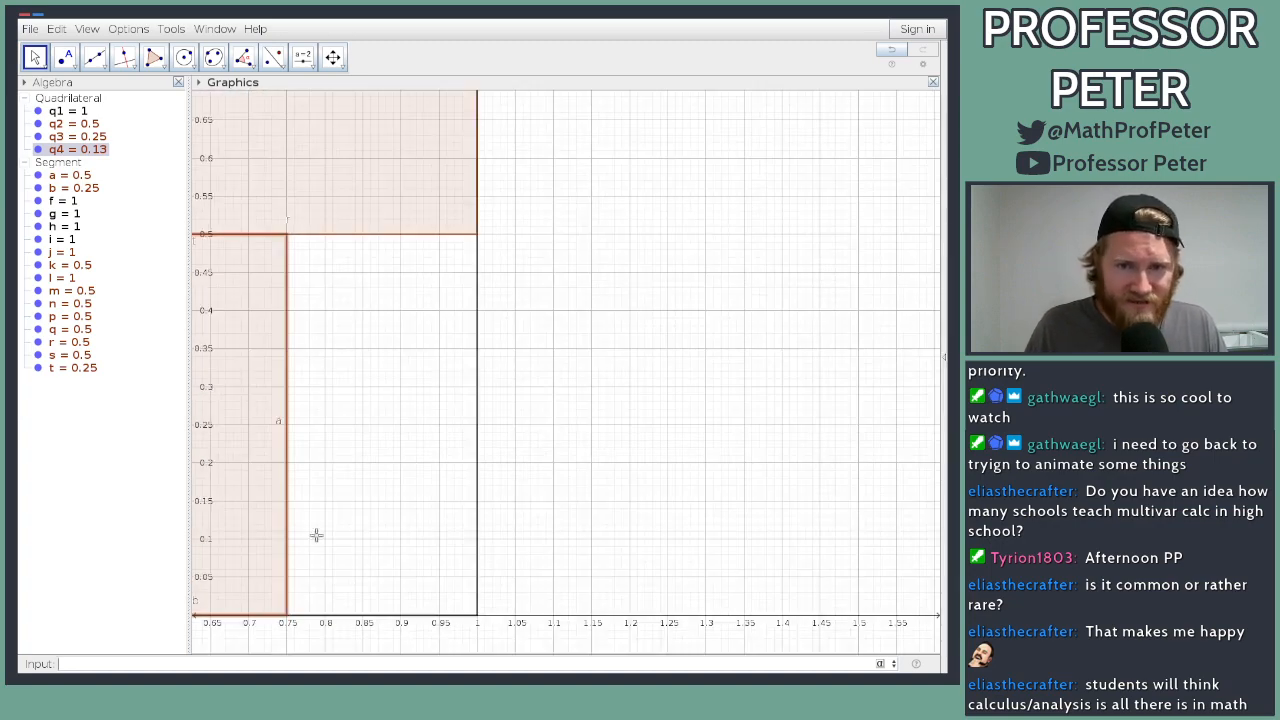
Step: Create the square in the upper half of the remaining strip with the Polygon command using vertices (3/4,1/4), (3/4,1/2), (1,1/2) and (1,1/4)
{"action": "left_click_drag", "start_coordinate": [563, 423], "coordinate": [662, 373]}
{"action": "scroll", "coordinate": [620, 419], "scroll_direction": "up", "scroll_amount": 2}
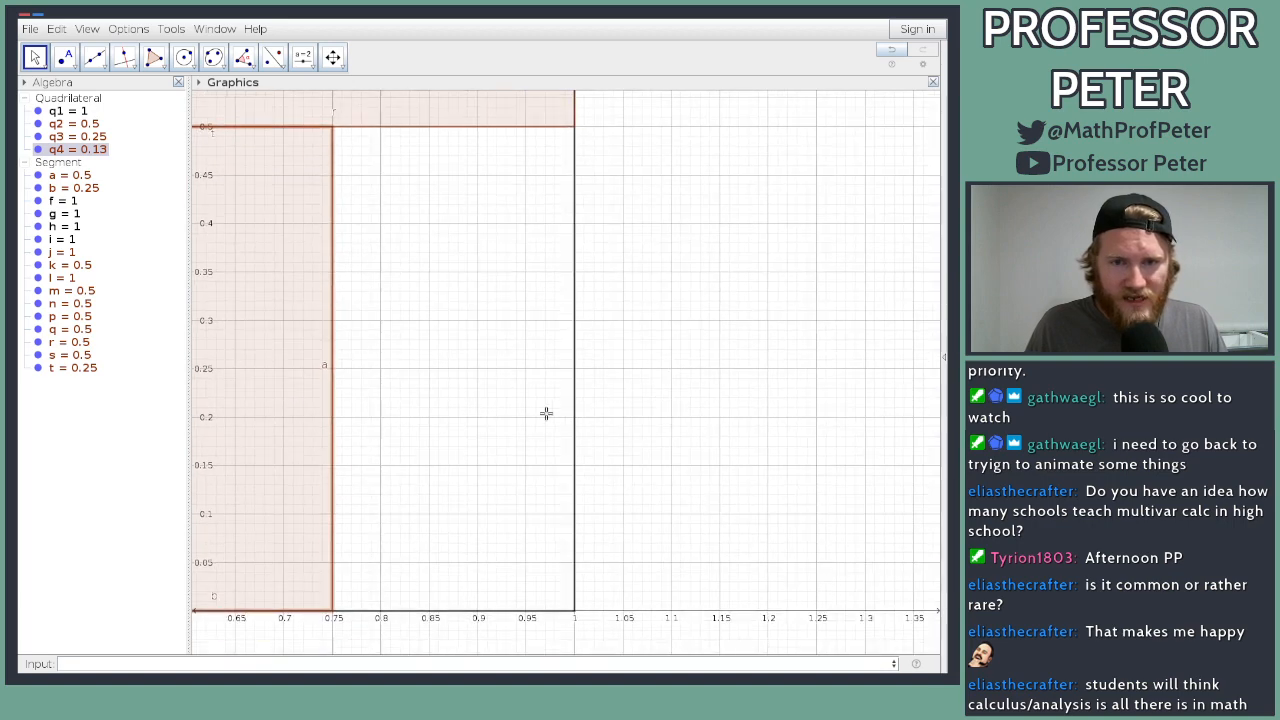
{"action": "left_click", "coordinate": [230, 664]}
{"action": "type", "text": "poly"}
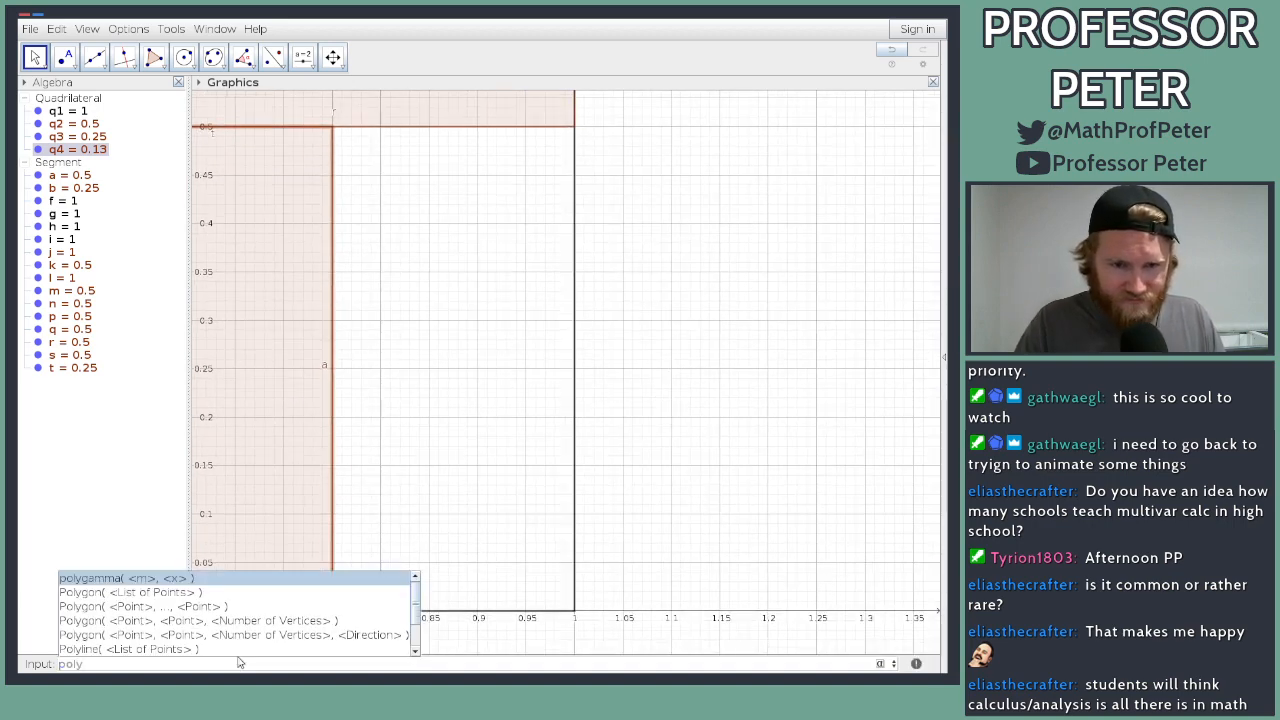
{"action": "key", "text": "Down"}
{"action": "key", "text": "Down"}
{"action": "key", "text": "Return"}
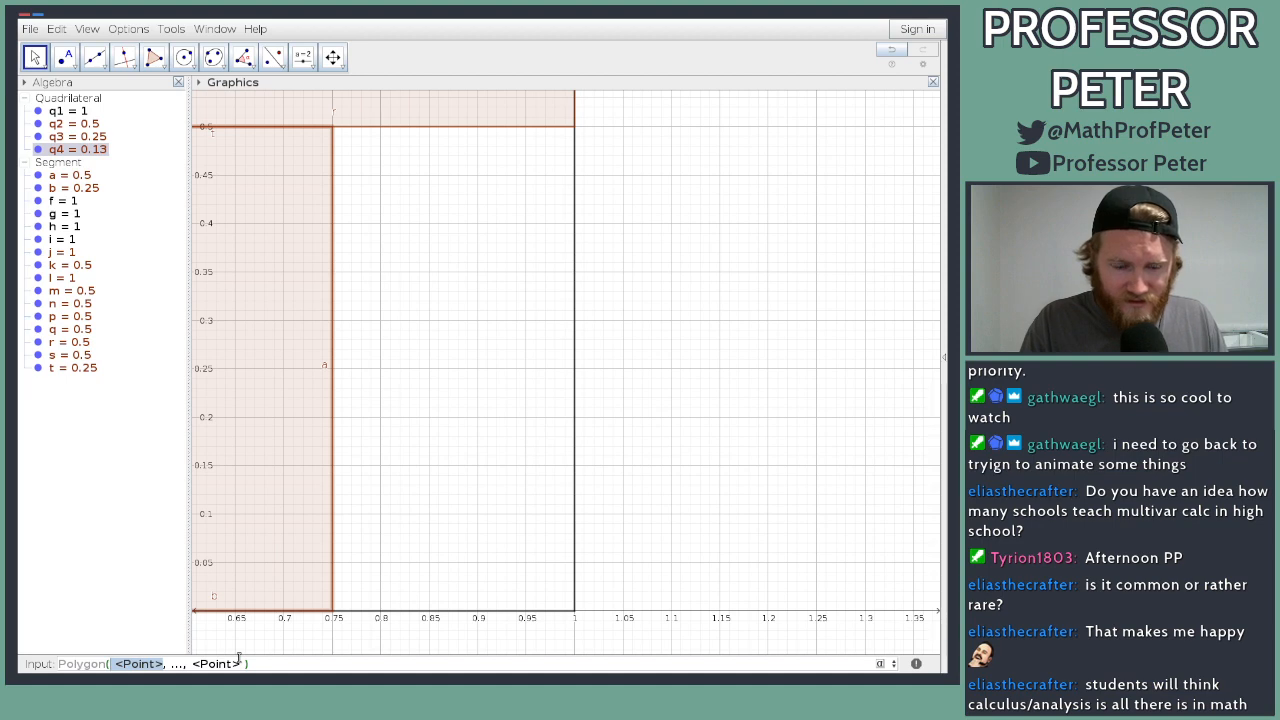
{"action": "type", "text": "("}
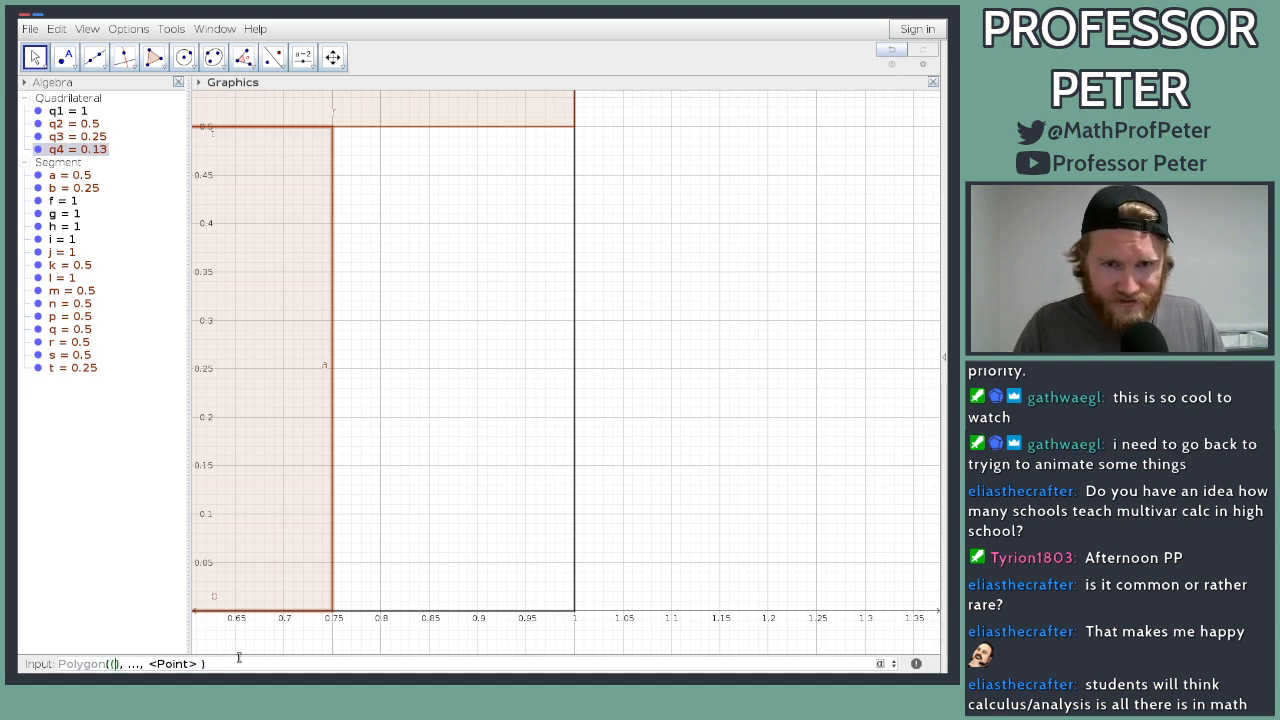
{"action": "type", "text": "3/4,1/"}
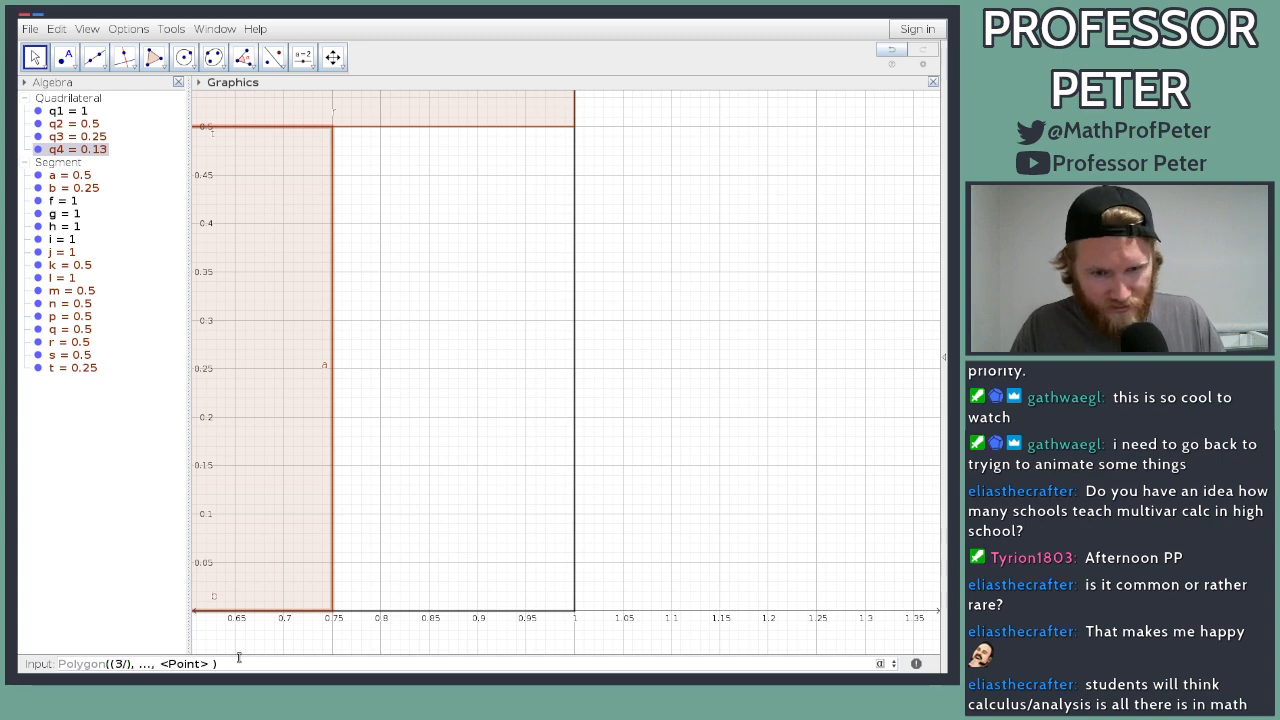
{"action": "type", "text": "4"}
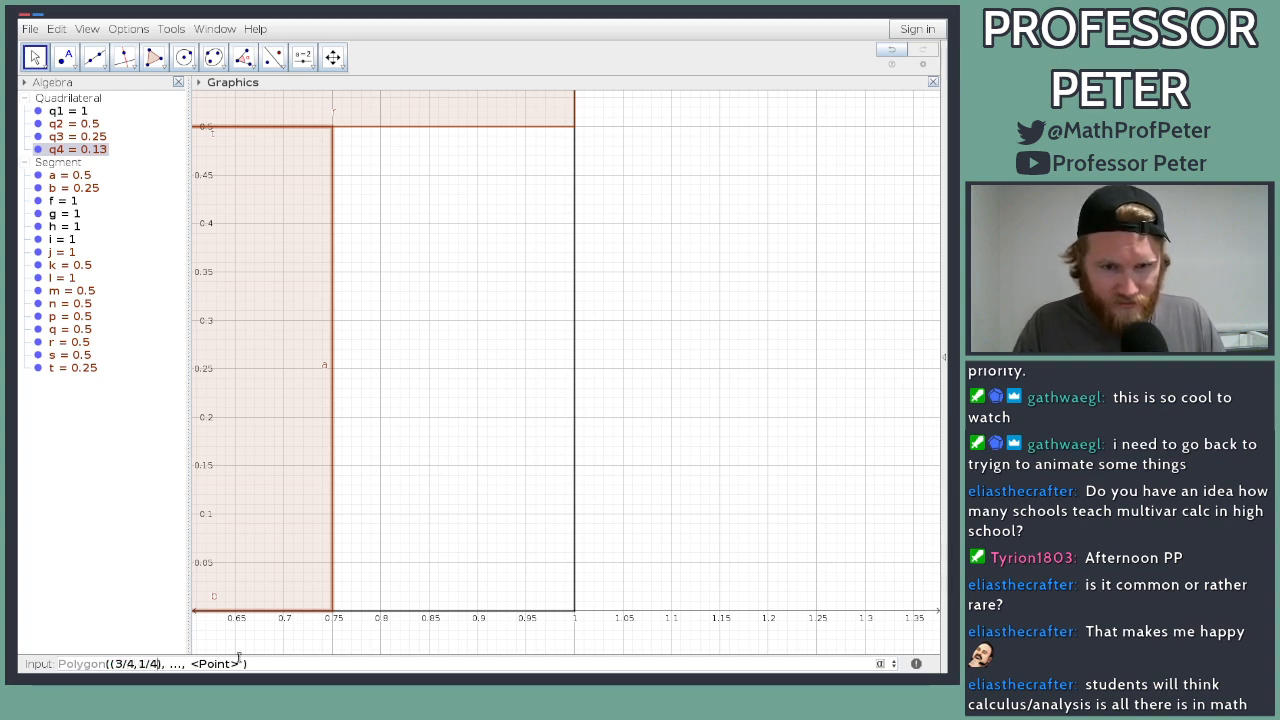
{"action": "key", "text": "Right"}
{"action": "type", "text": "("}
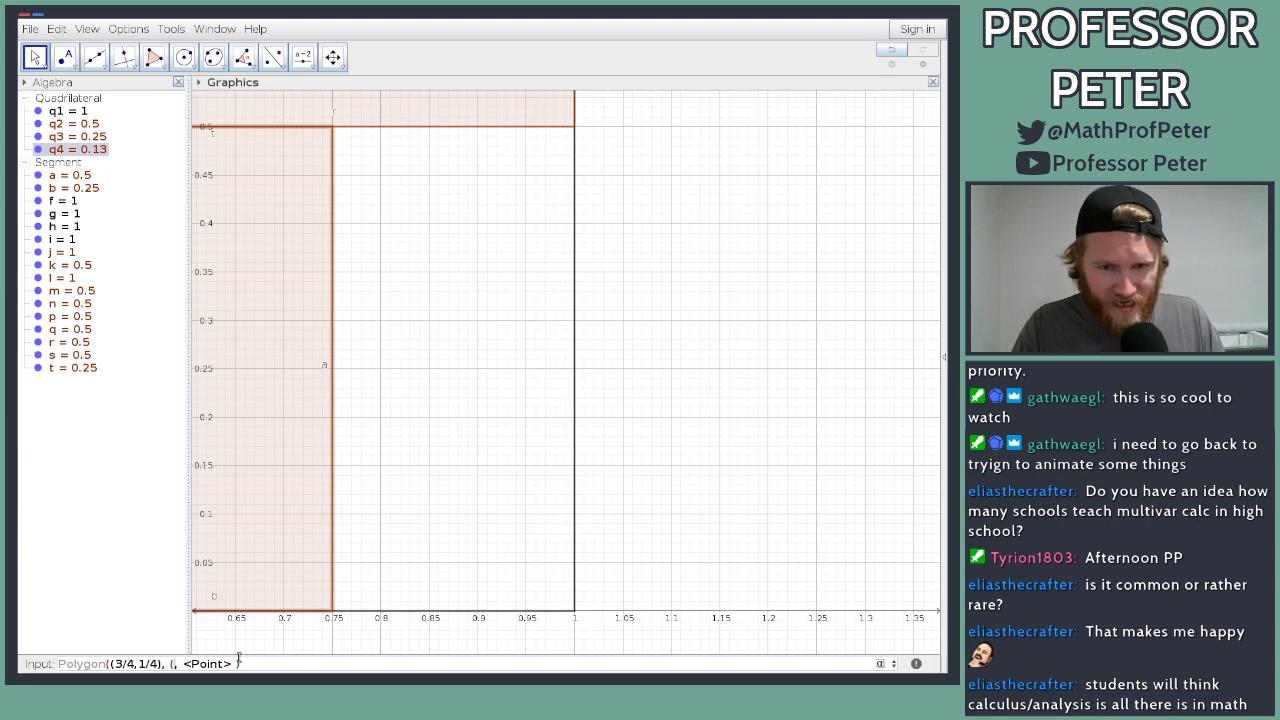
{"action": "type", "text": "3/4"}
{"action": "key", "text": "Right"}
{"action": "type", "text": "1"}
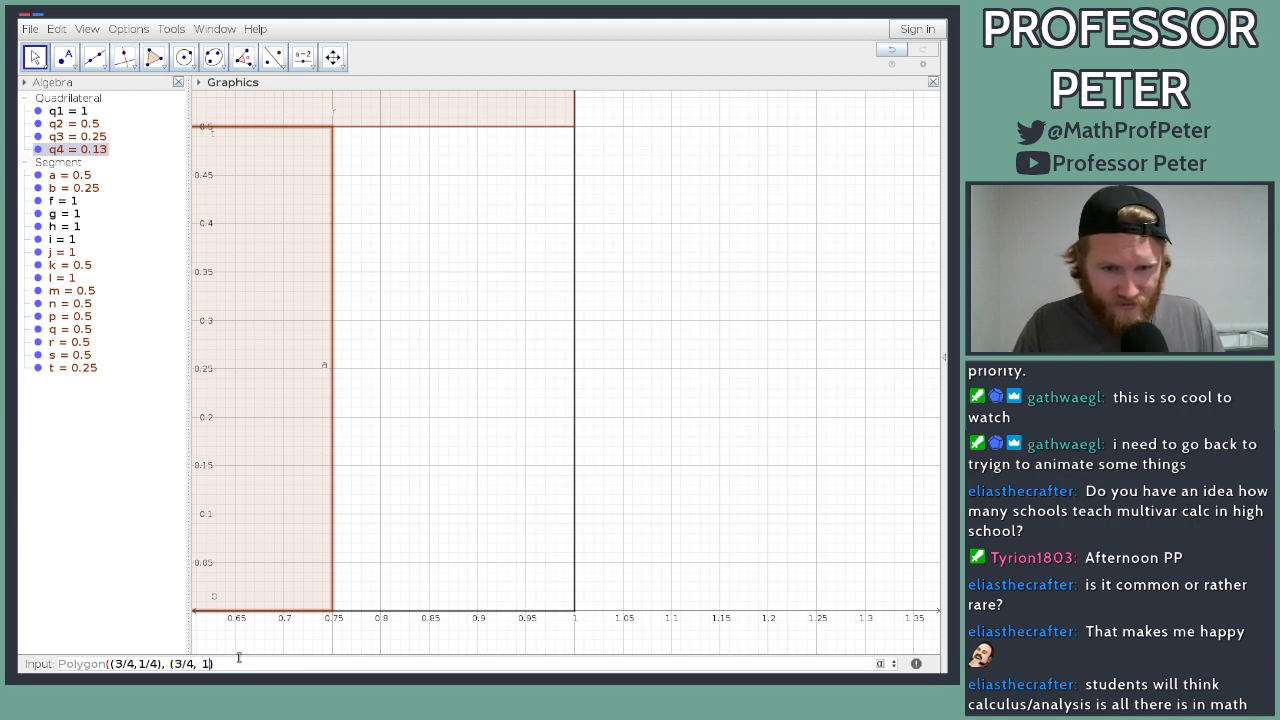
{"action": "type", "text": "/2),"}
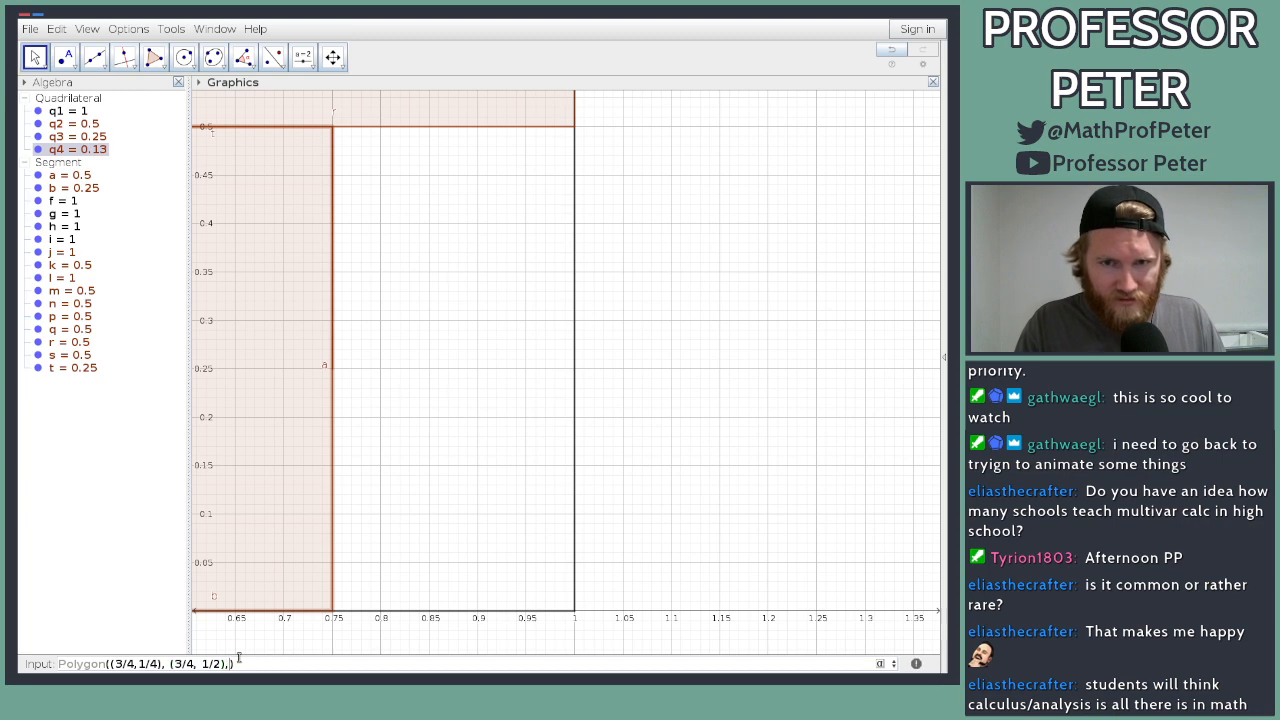
{"action": "type", "text": "(1,"}
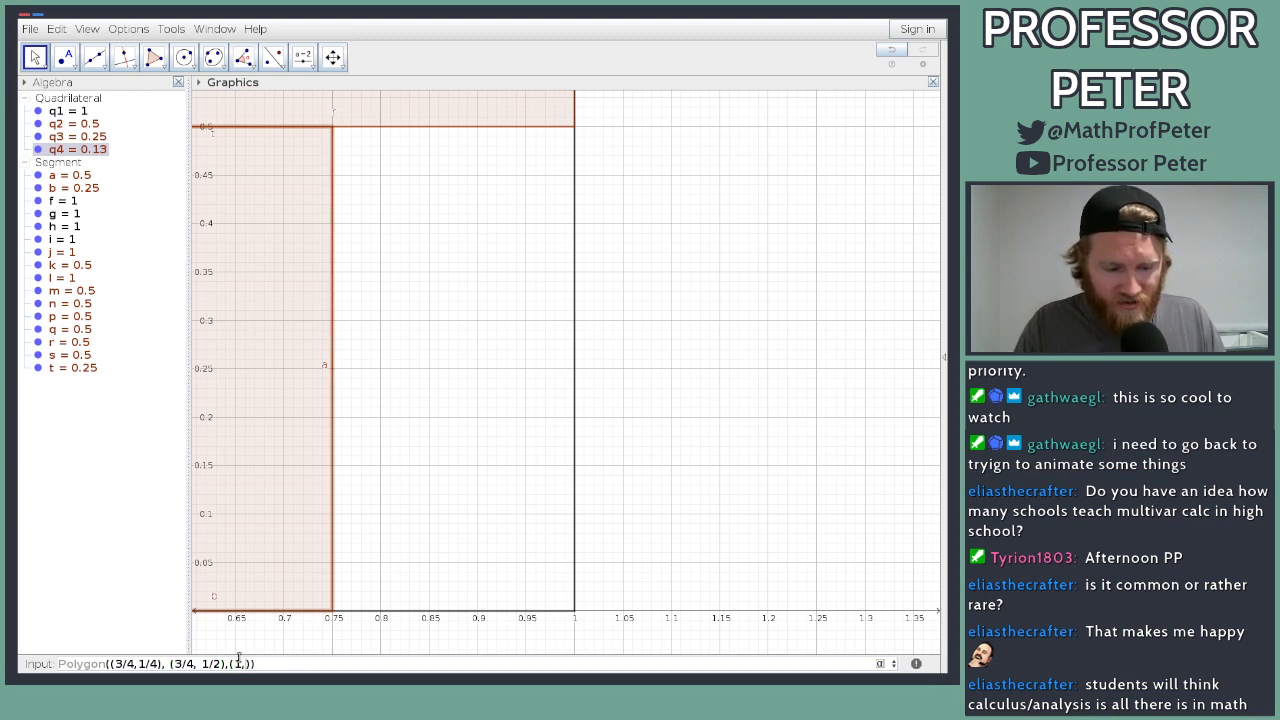
{"action": "type", "text": "1/2"}
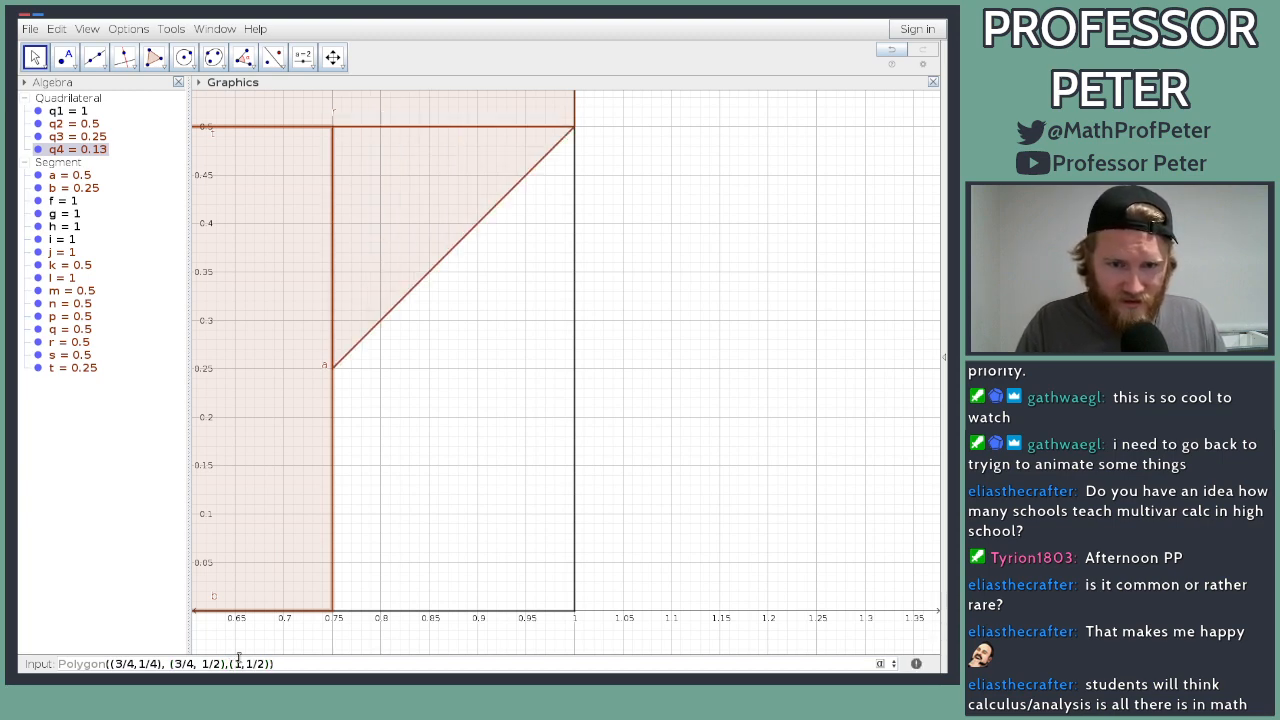
{"action": "type", "text": "),("}
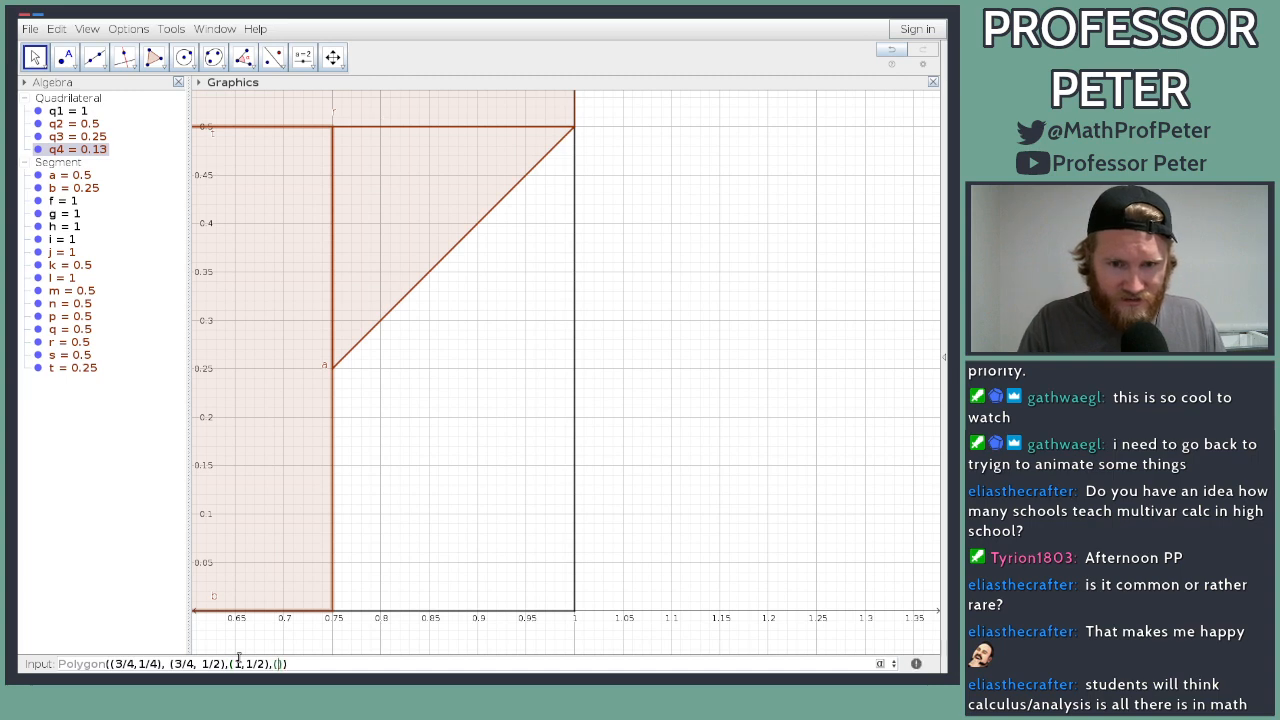
{"action": "type", "text": "1,1/4"}
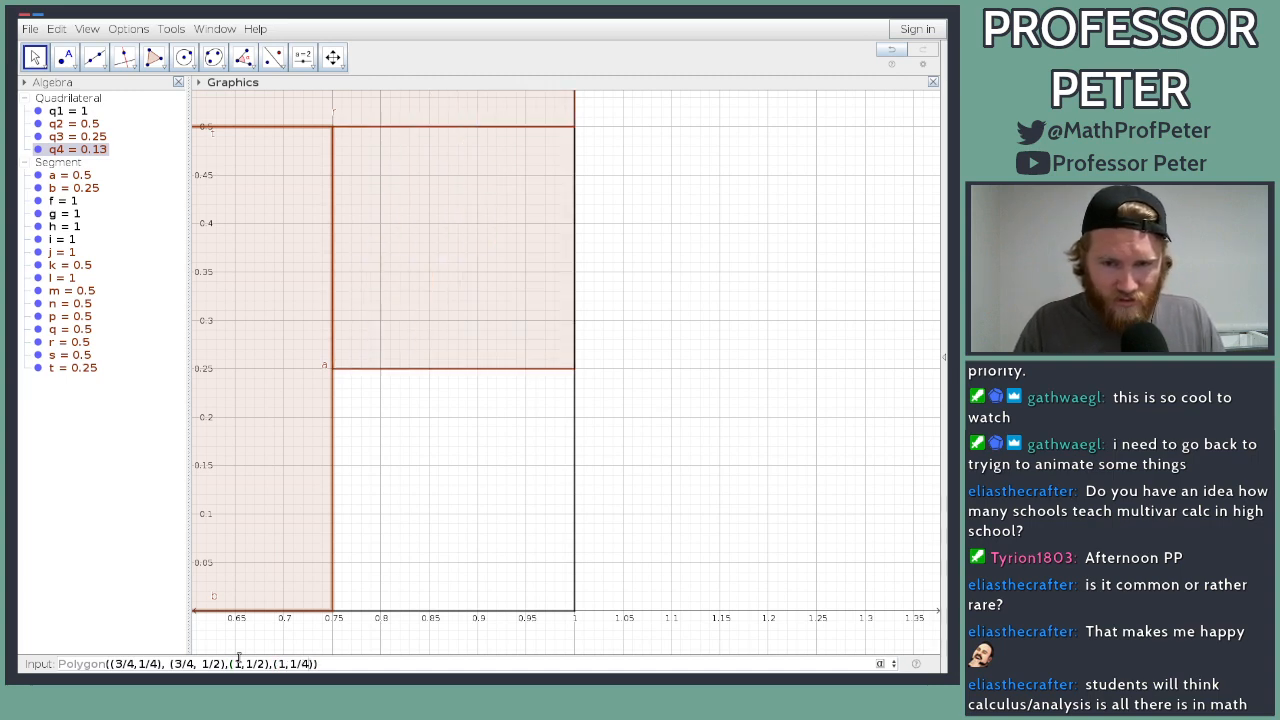
{"action": "key", "text": "Return"}
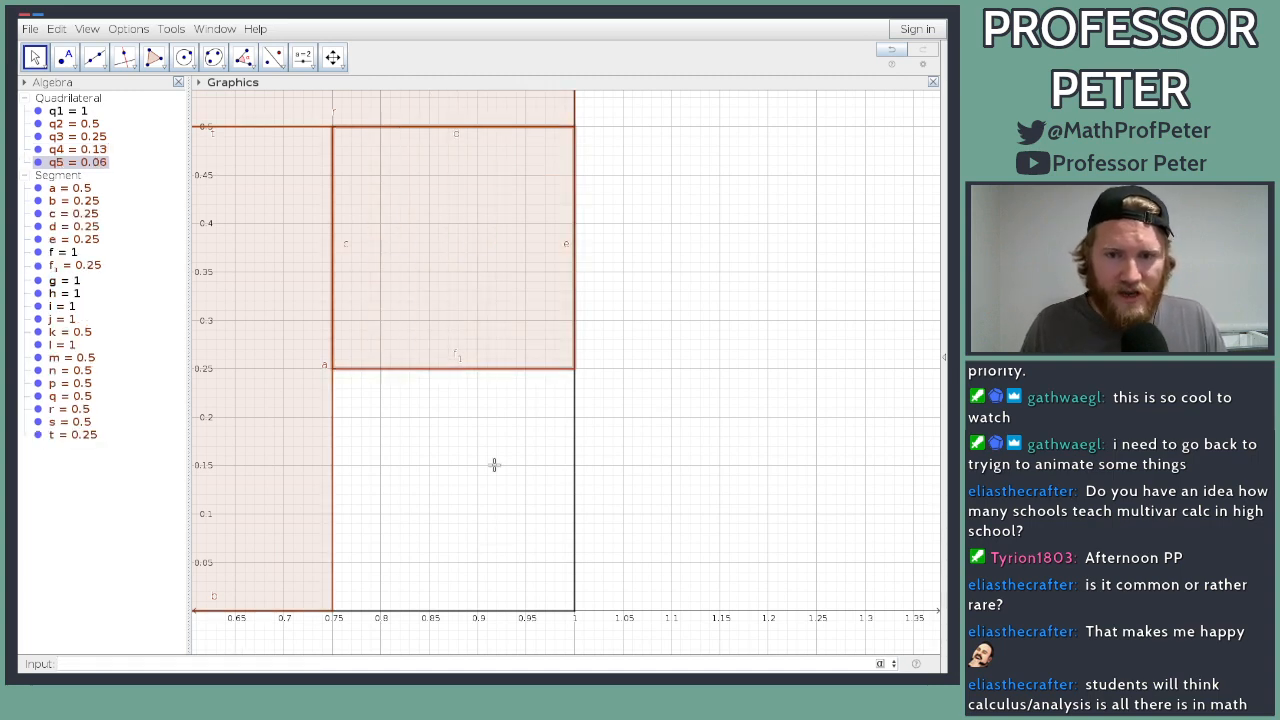
Step: Create the vertical rectangle below that square with the Polygon command using vertices (3/4,0), (3/4,1/4), (7/8,1/4) and (7/8,0)
{"action": "left_click", "coordinate": [371, 667]}
{"action": "type", "text": "poly"}
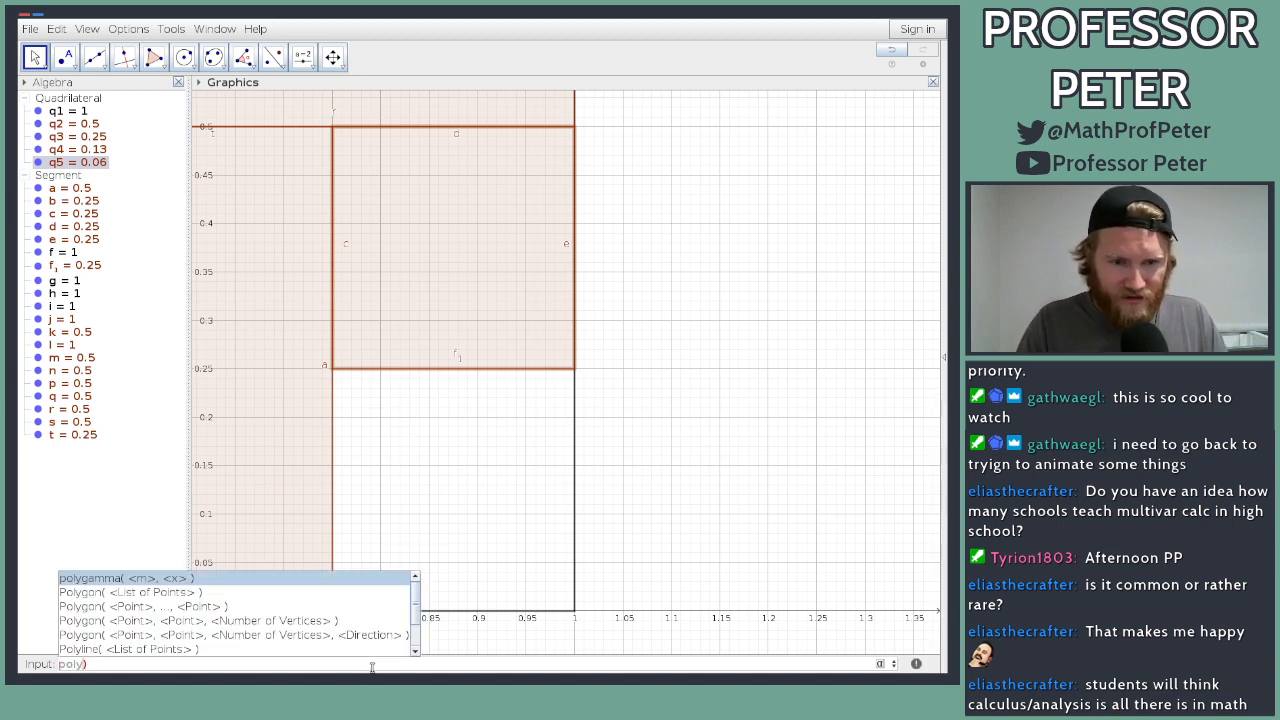
{"action": "key", "text": "Down"}
{"action": "key", "text": "Down"}
{"action": "key", "text": "Return"}
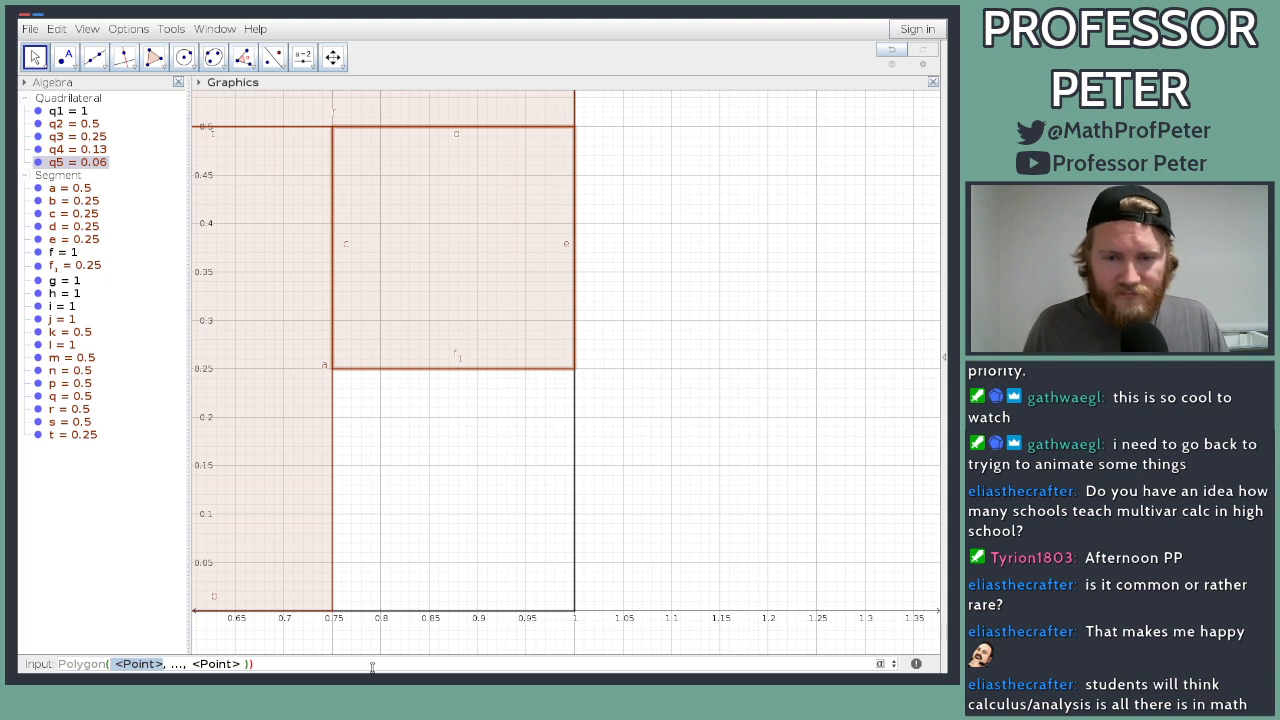
{"action": "type", "text": "("}
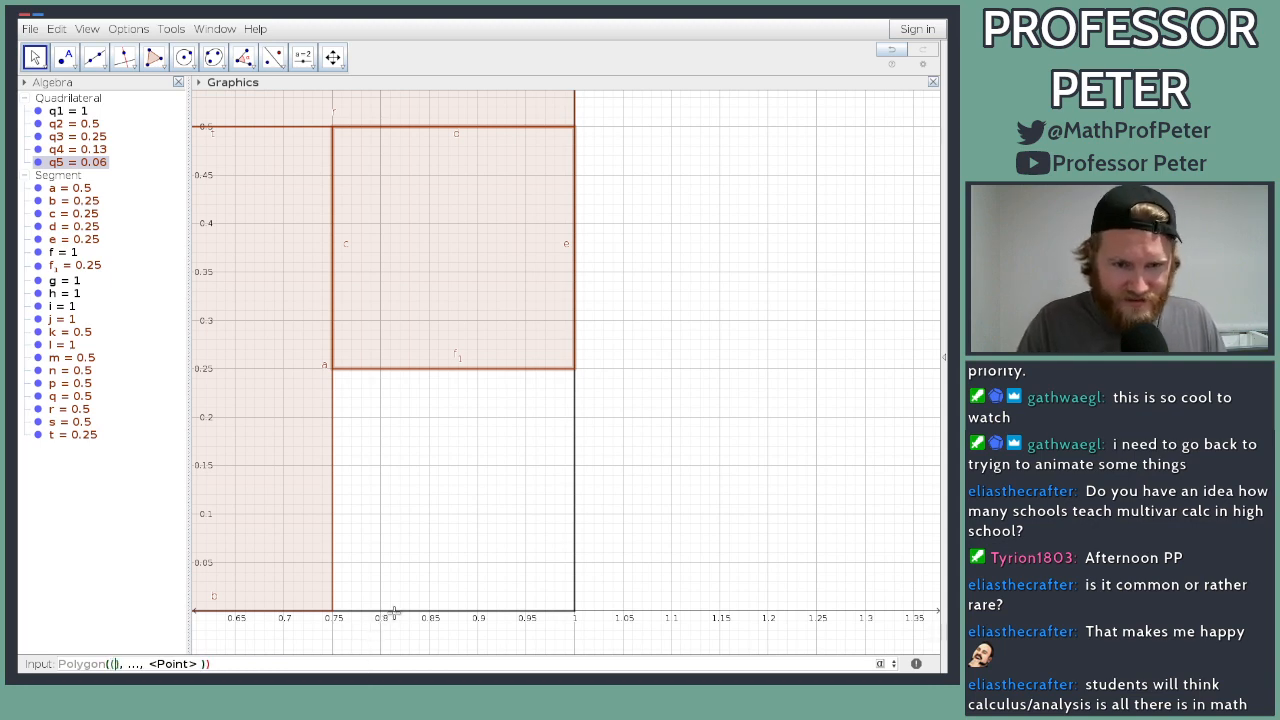
{"action": "type", "text": "3/4,0"}
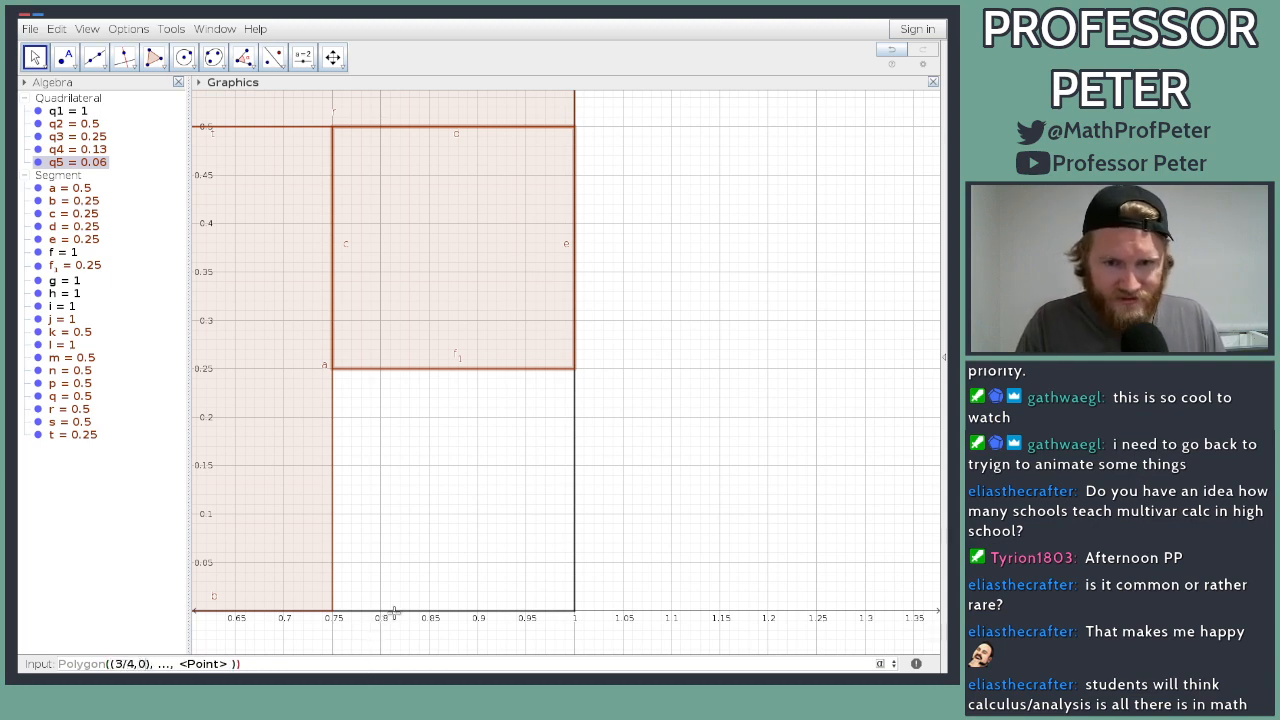
{"action": "type", "text": ")"}
{"action": "key", "text": "Tab"}
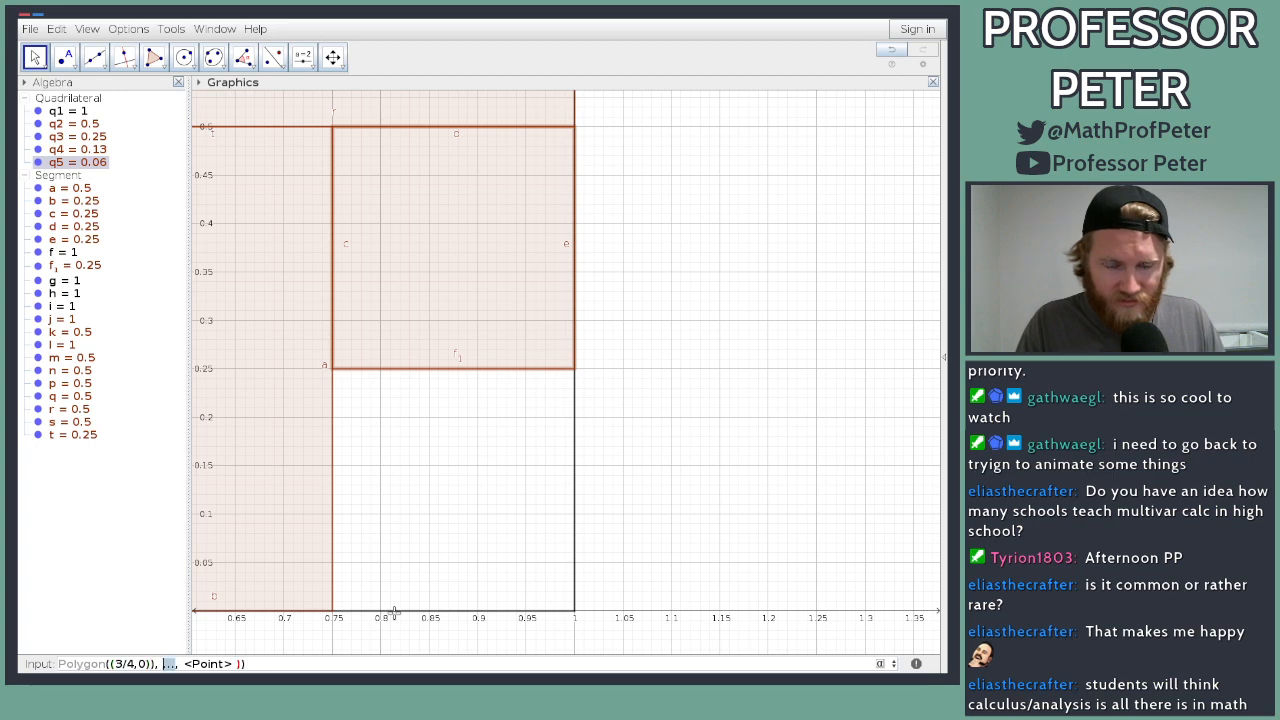
{"action": "key", "text": "BackSpace"}
{"action": "key", "text": "BackSpace"}
{"action": "key", "text": "BackSpace"}
{"action": "key", "text": "BackSpace"}
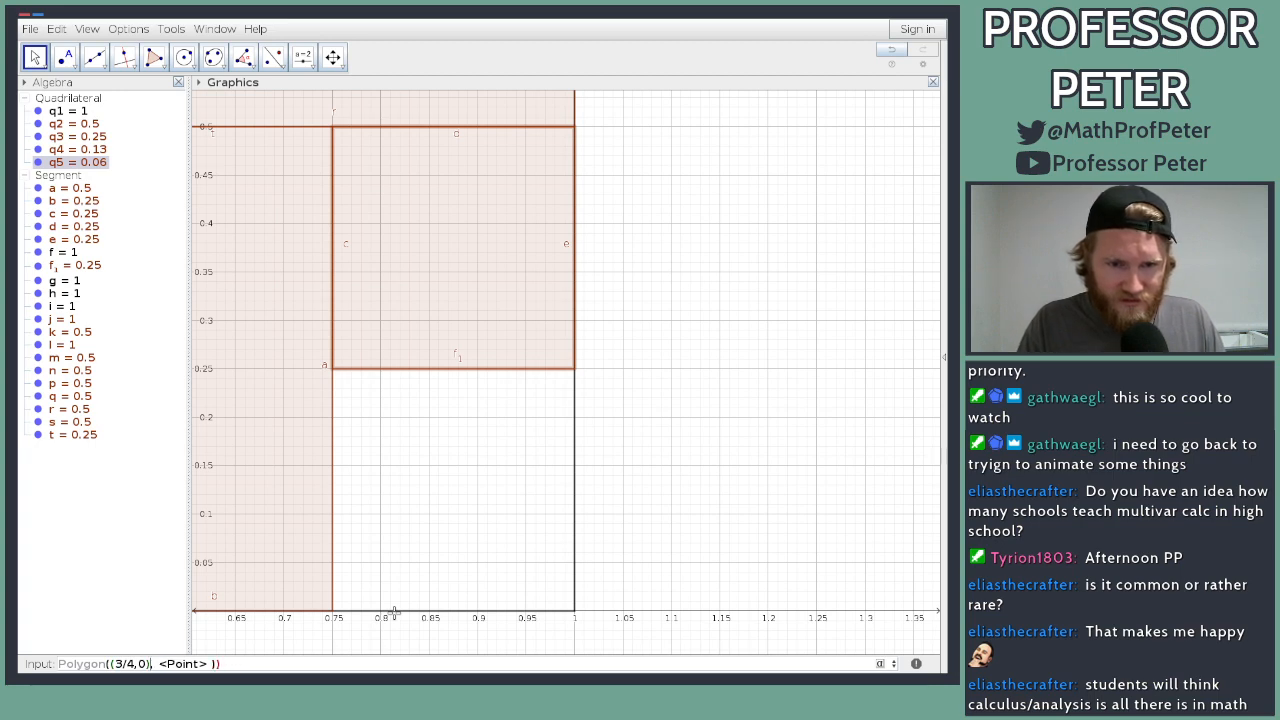
{"action": "key", "text": "Tab"}
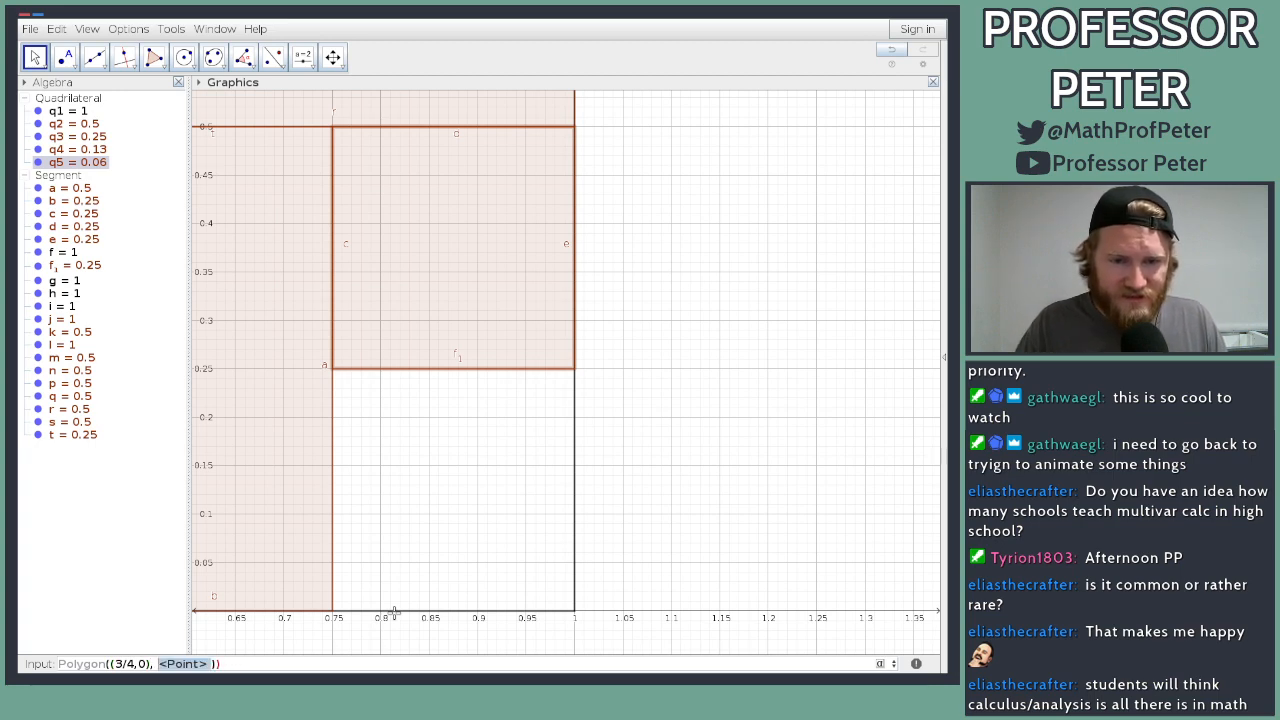
{"action": "key", "text": "BackSpace"}
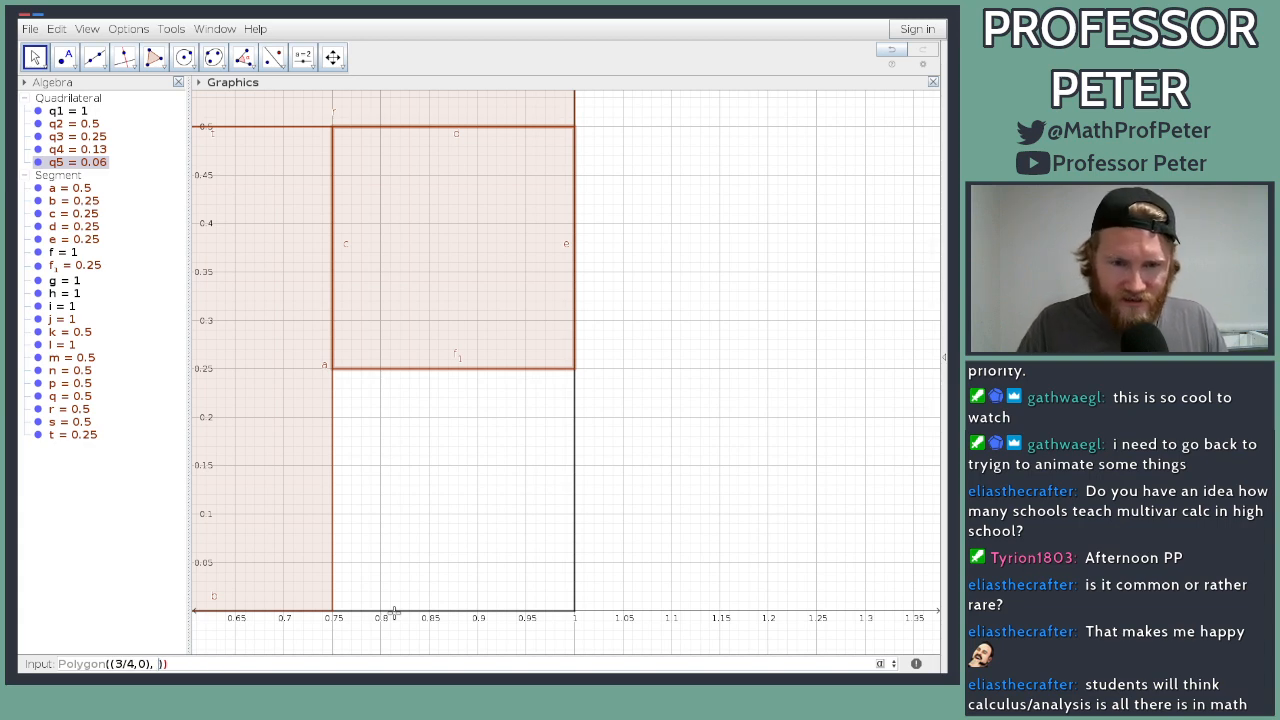
{"action": "type", "text": "("}
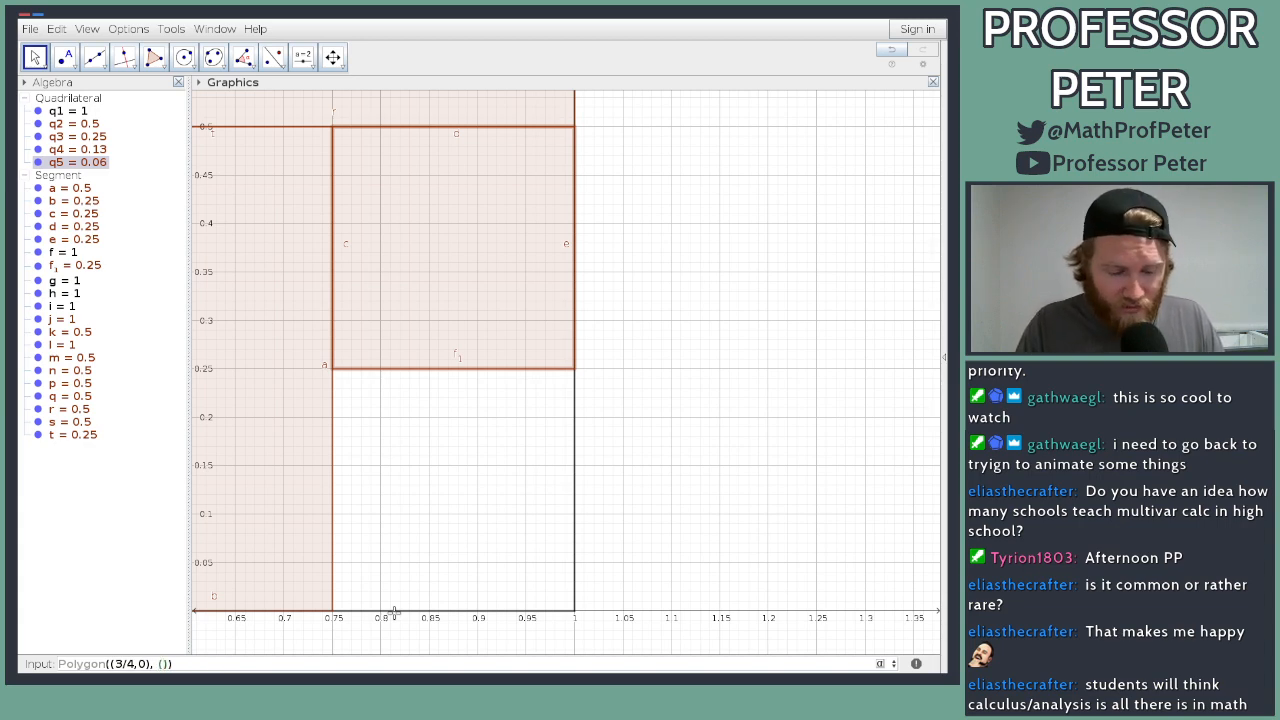
{"action": "type", "text": "3/4,1/4"}
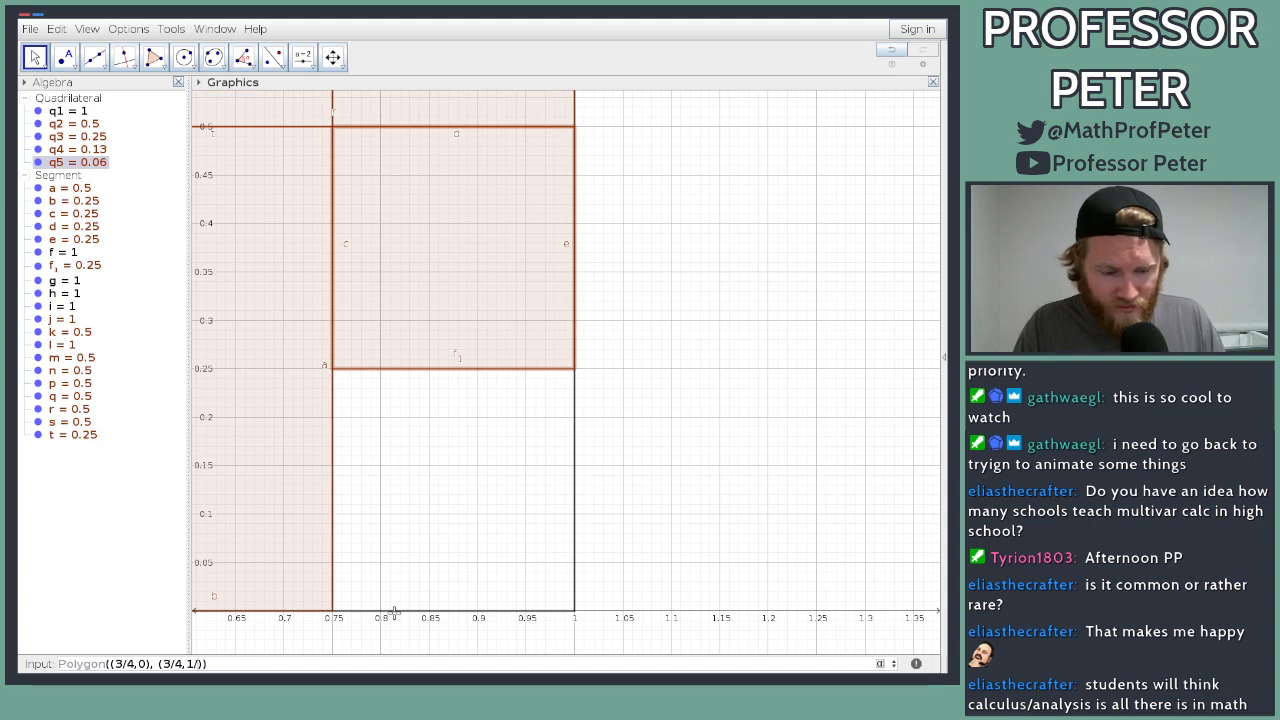
{"action": "type", "text": "), "}
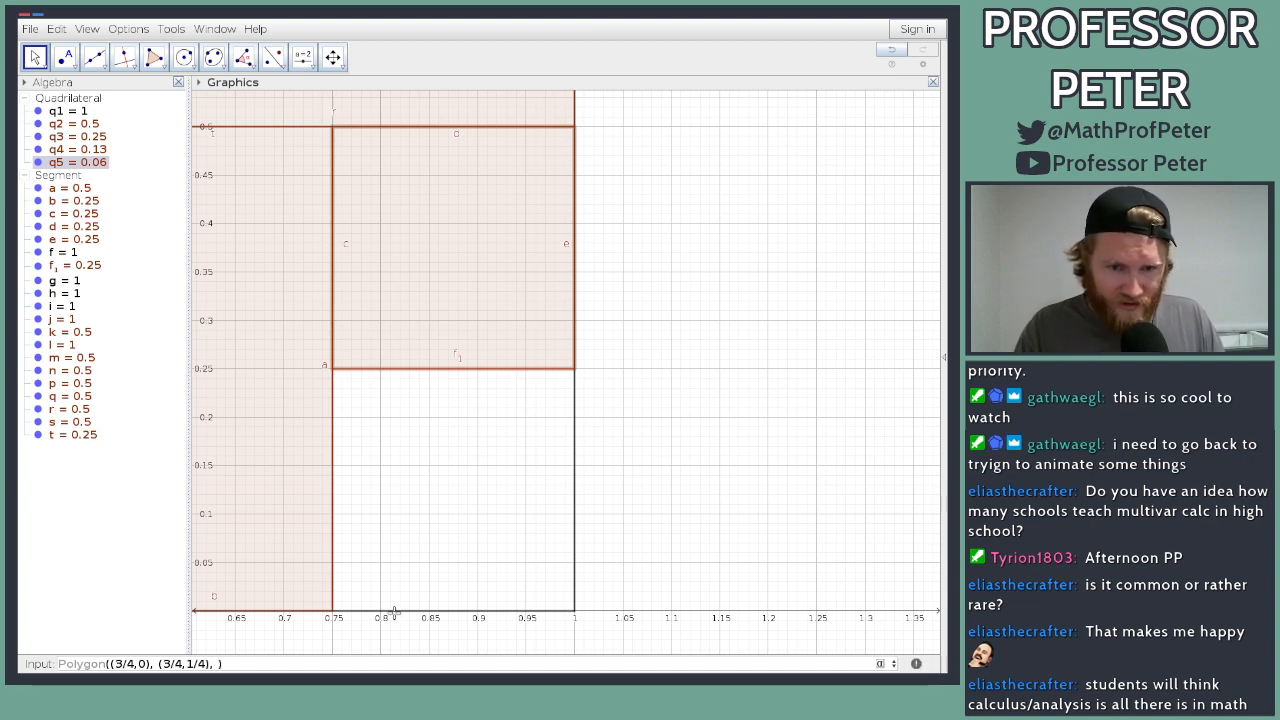
{"action": "type", "text": "("}
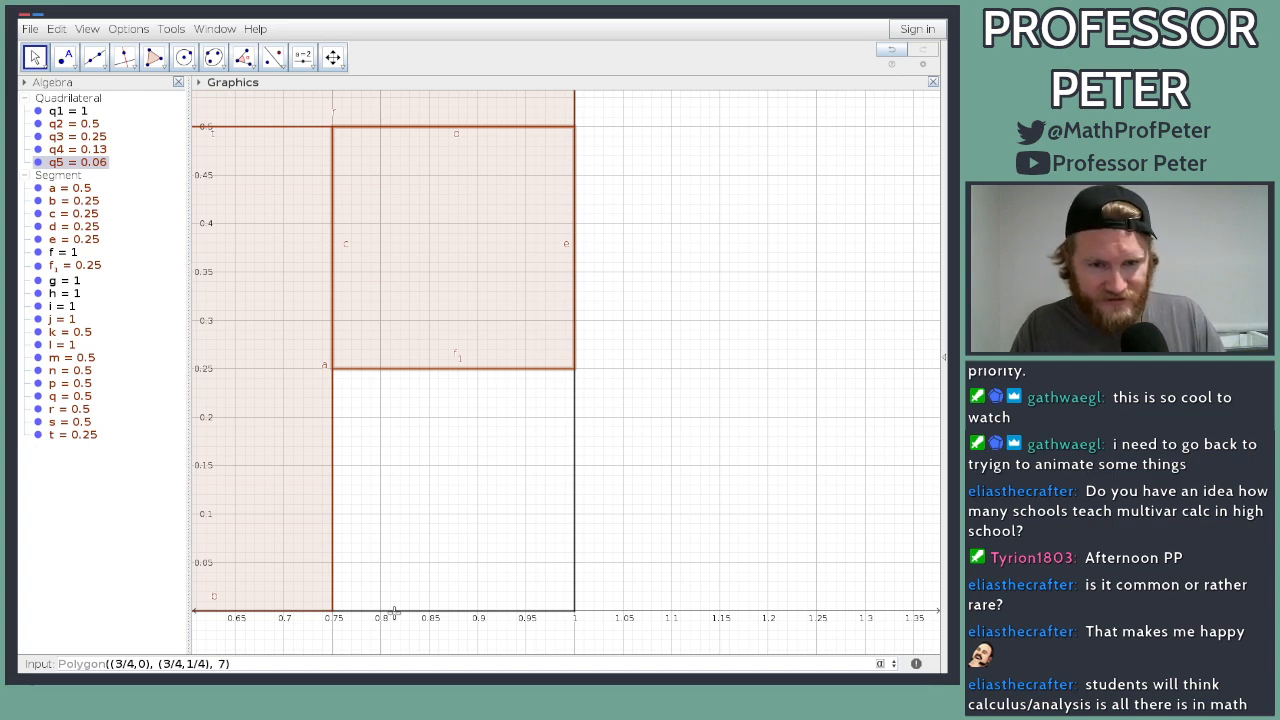
{"action": "type", "text": "7/8,"}
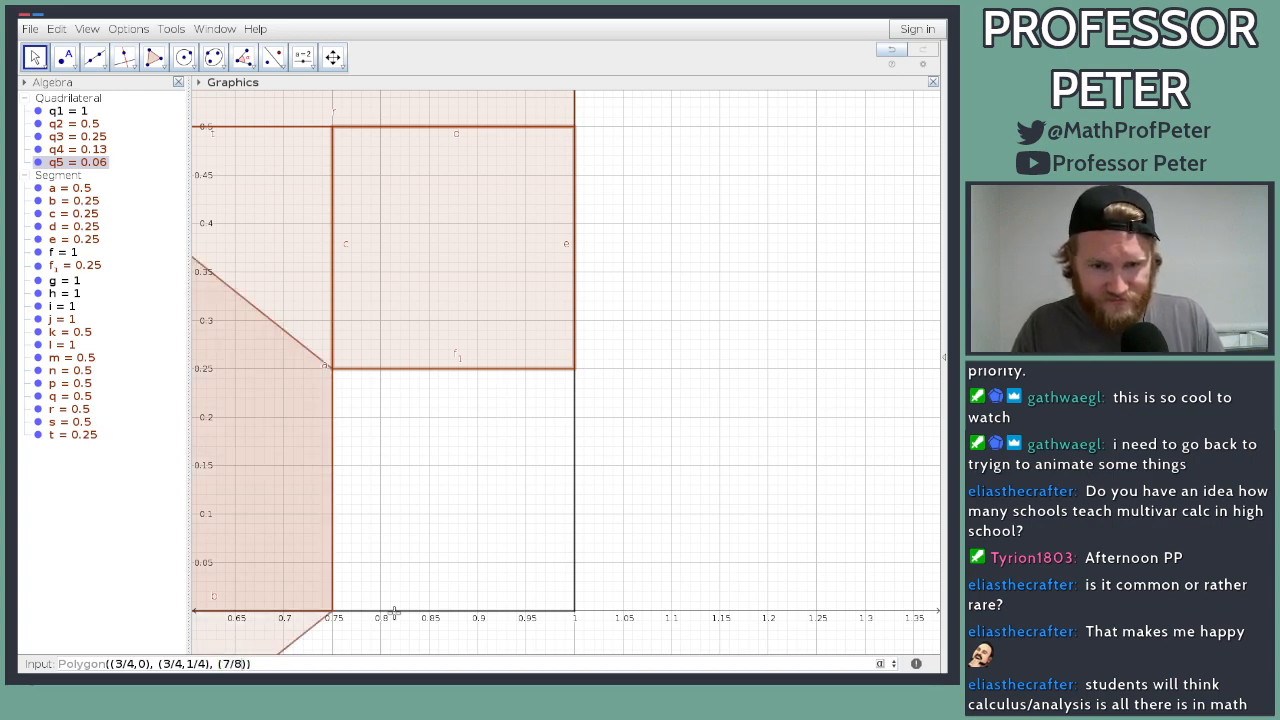
{"action": "type", "text": "1/4"}
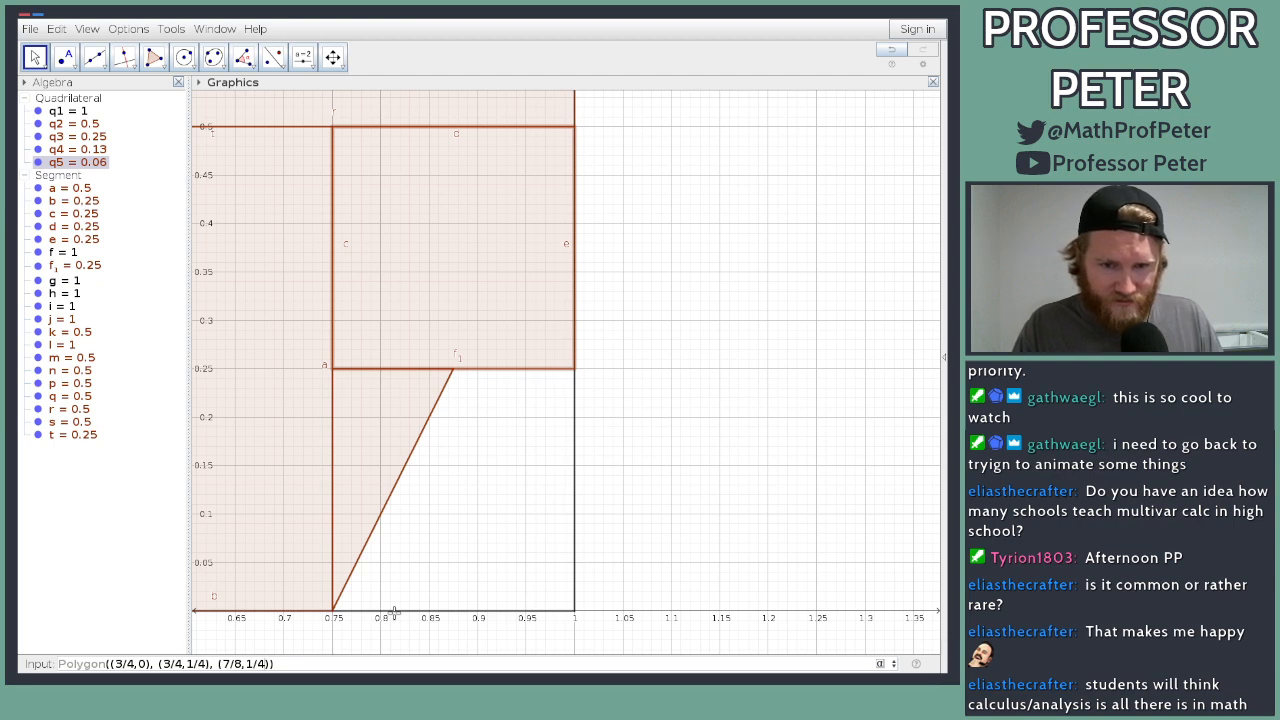
{"action": "type", "text": ", (1/"}
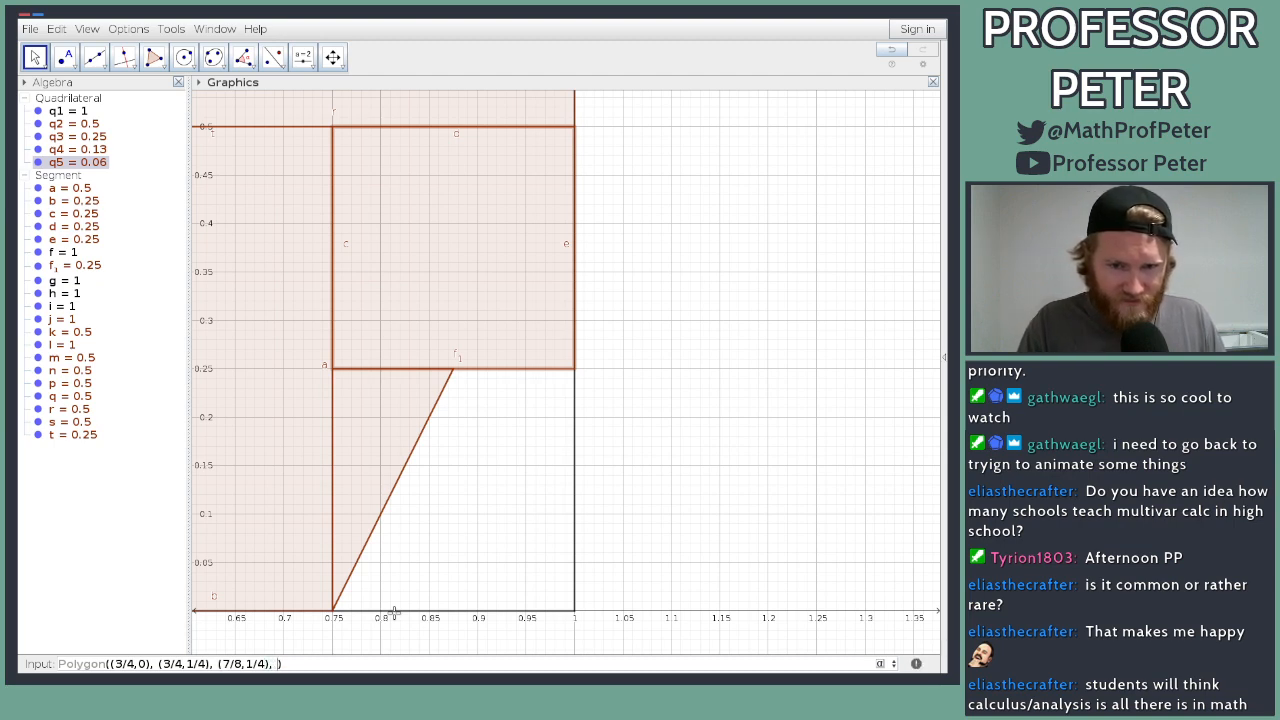
{"action": "type", "text": "8"}
{"action": "key", "text": "BackSpace"}
{"action": "key", "text": "BackSpace"}
{"action": "key", "text": "BackSpace"}
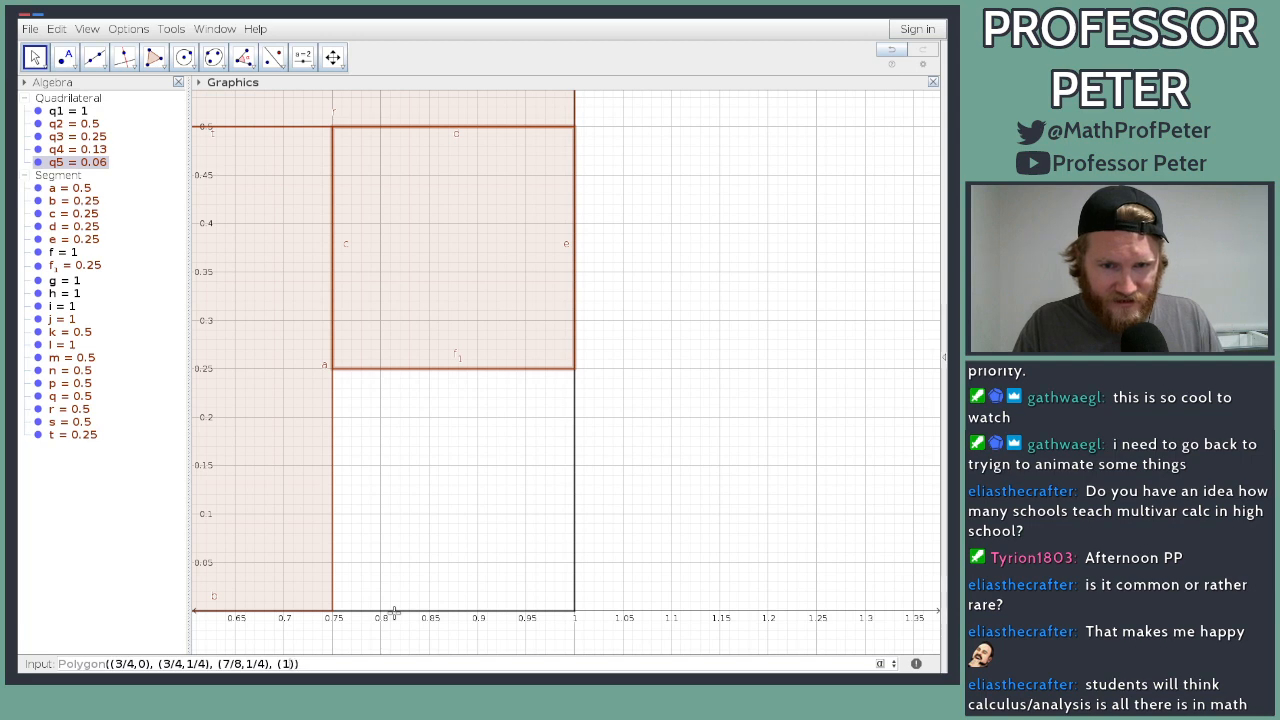
{"action": "type", "text": "7/8,0"}
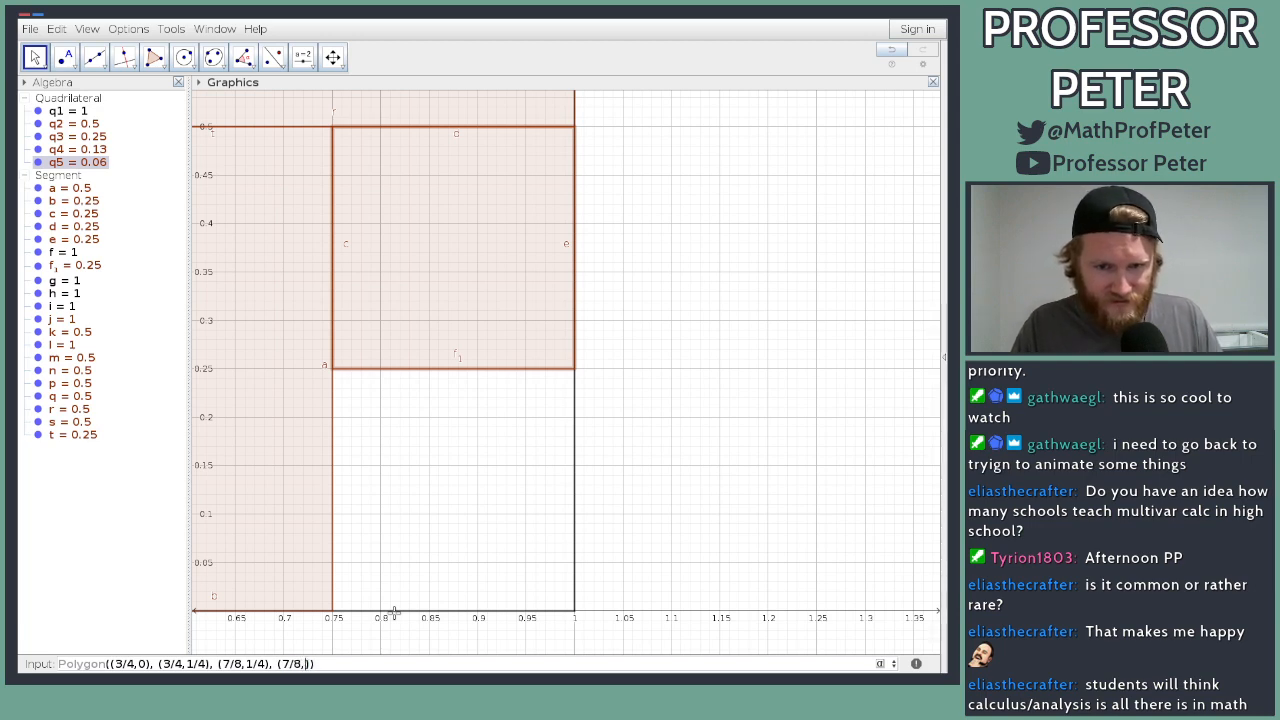
{"action": "key", "text": "Return"}
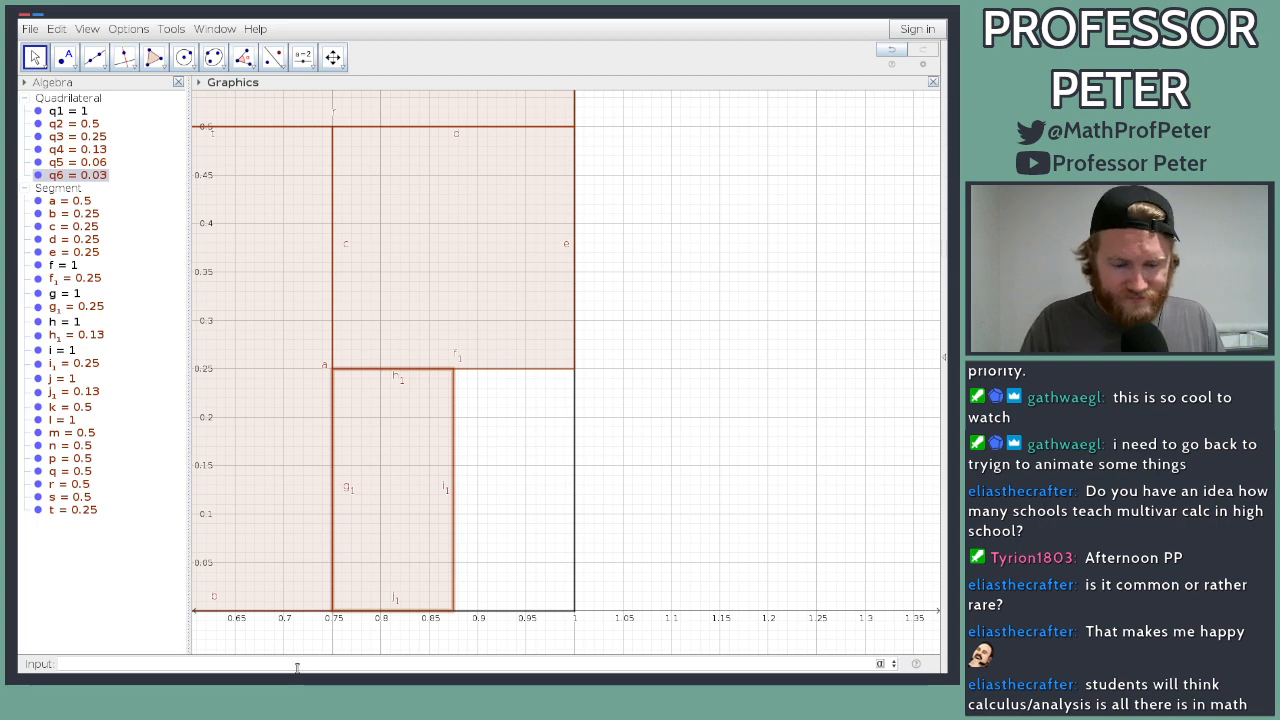
Step: Create the square in the upper half of the remaining strip with the Polygon command using vertices (7/8,1/8), (7/8,1/4), (1,1/4) and (1,1/8)
{"action": "type", "text": "polygon("}
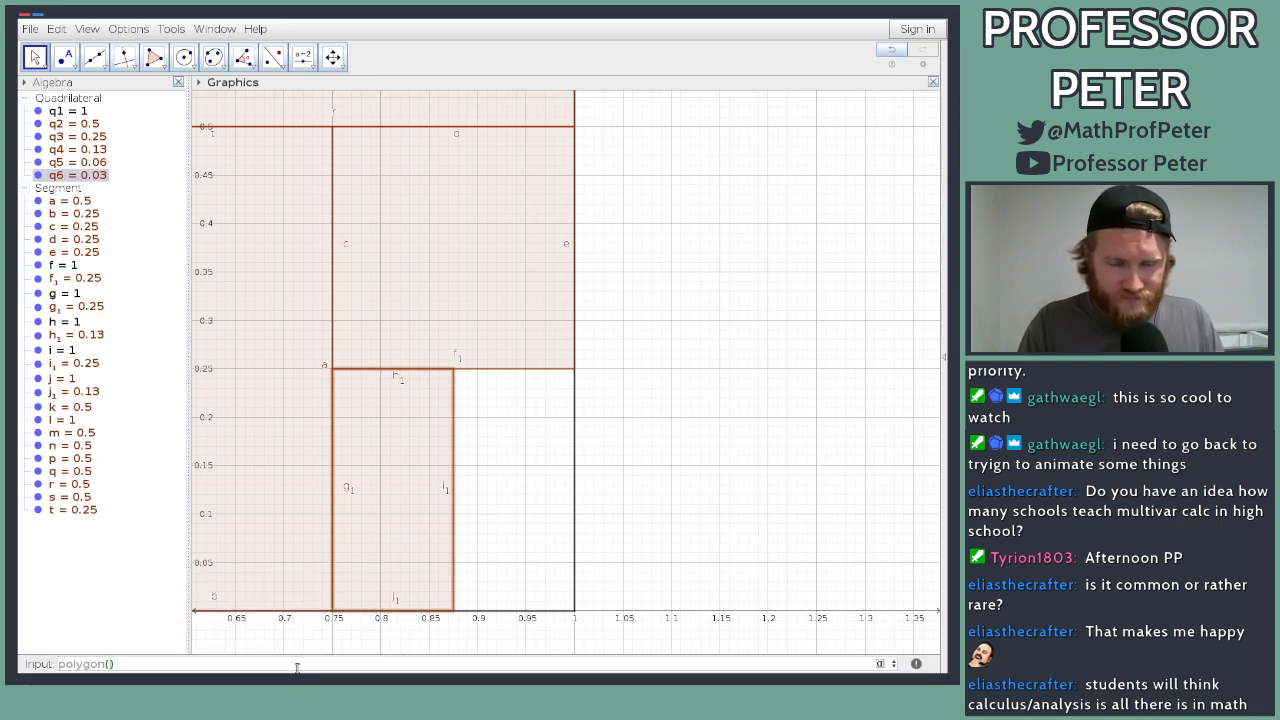
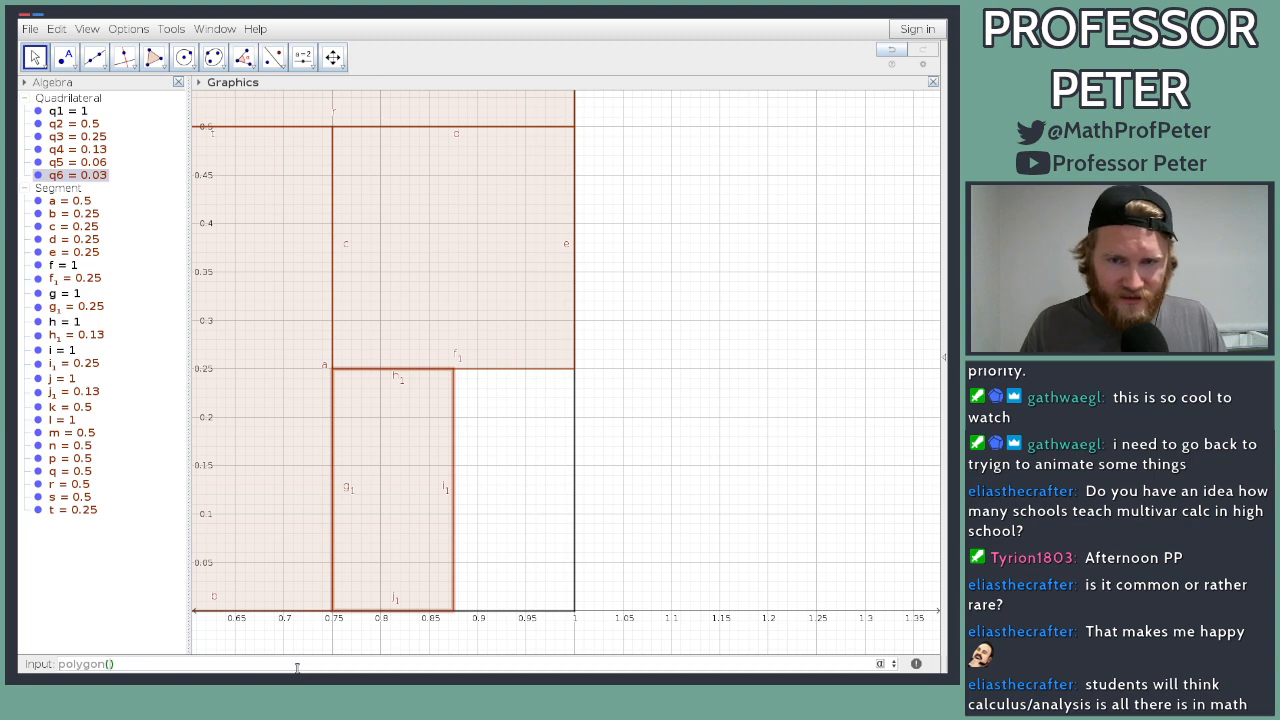
{"action": "scroll", "coordinate": [482, 500], "scroll_direction": "up", "scroll_amount": 1}
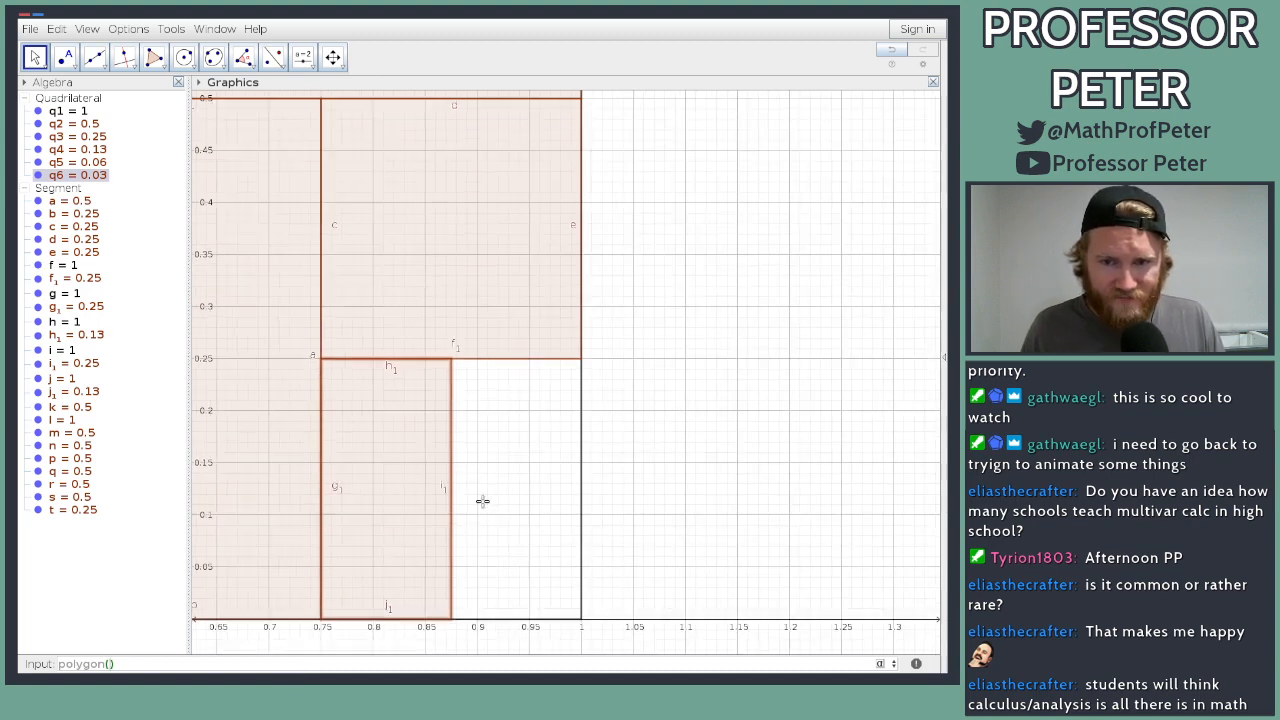
{"action": "scroll", "coordinate": [482, 500], "scroll_direction": "up", "scroll_amount": 1}
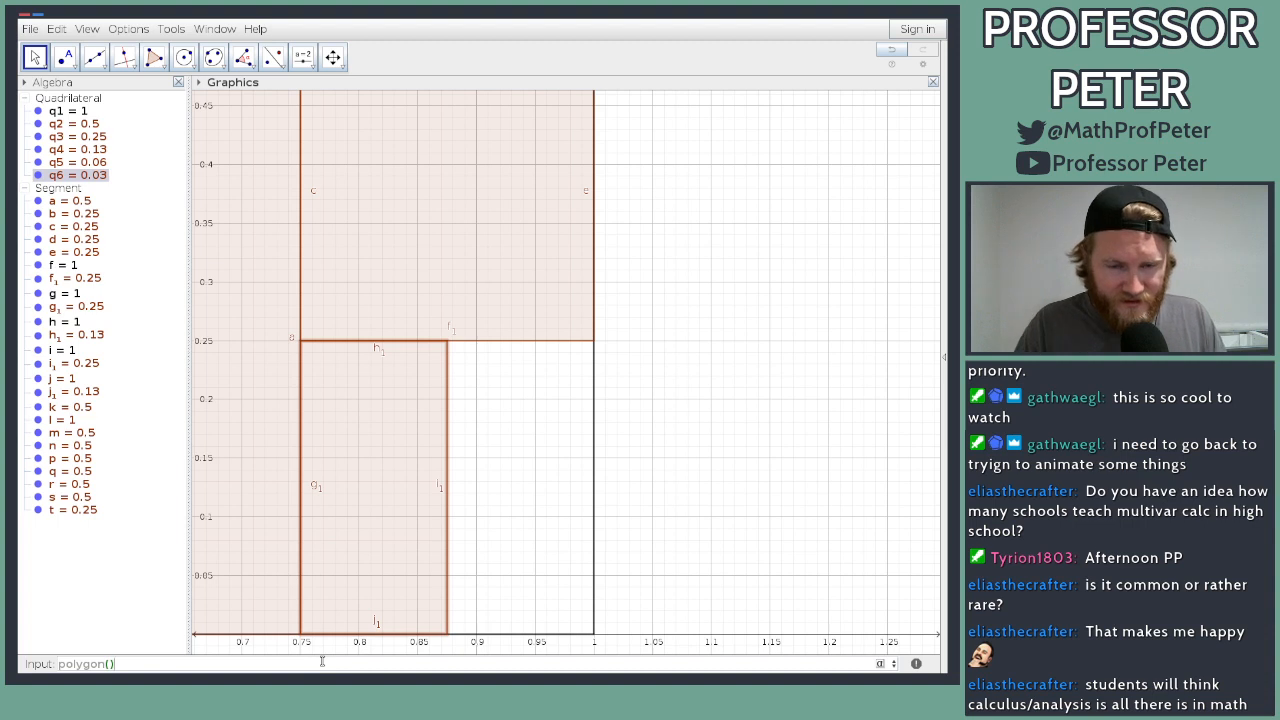
{"action": "type", "text": "("}
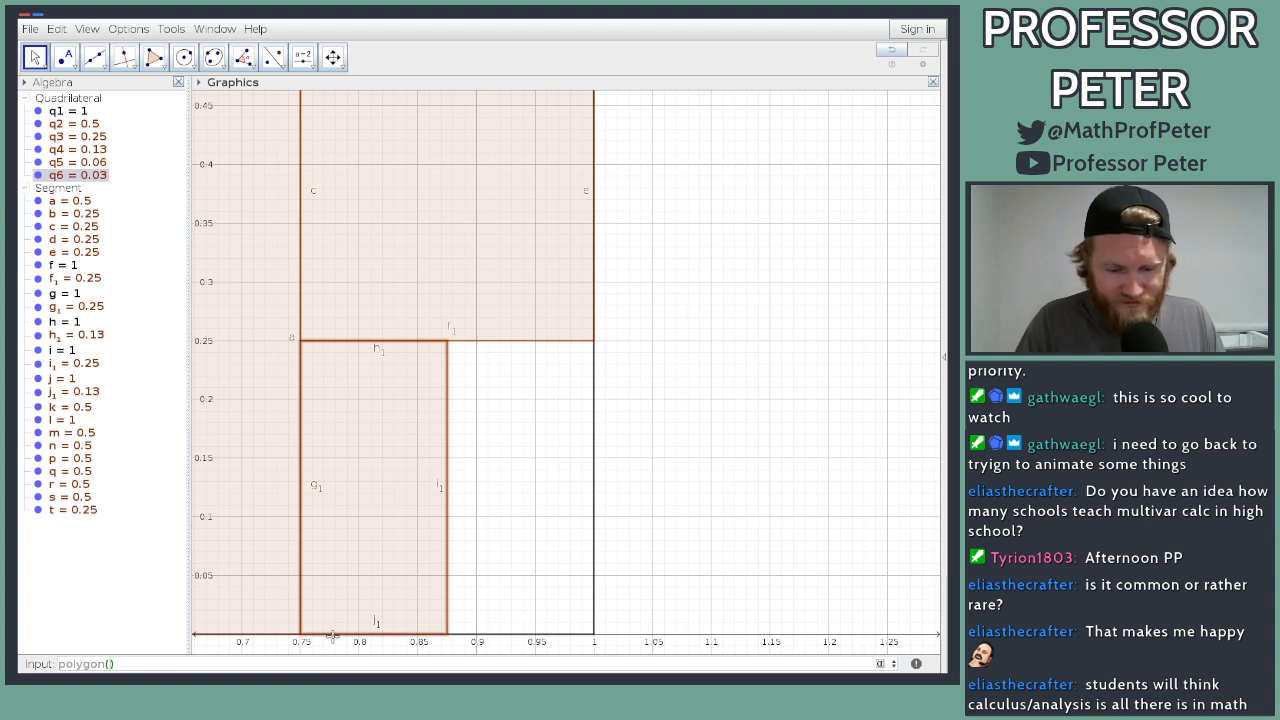
{"action": "type", "text": "7/8,"}
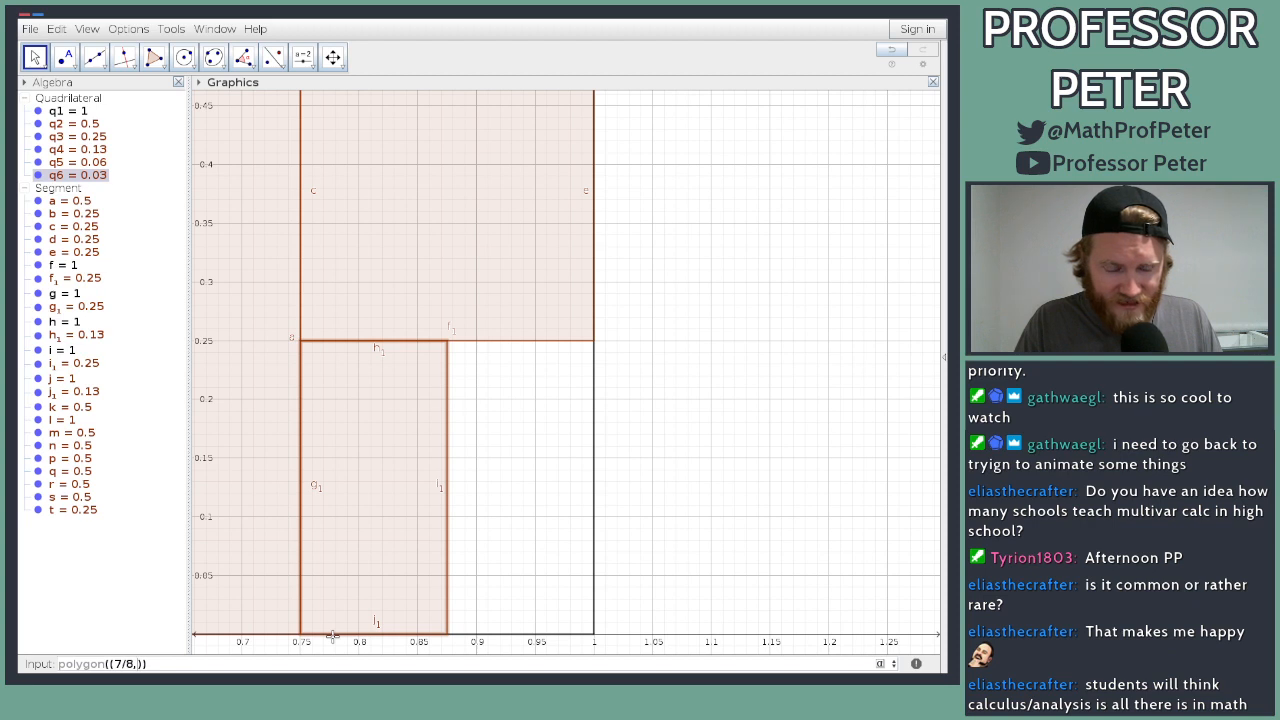
{"action": "type", "text": "1/8"}
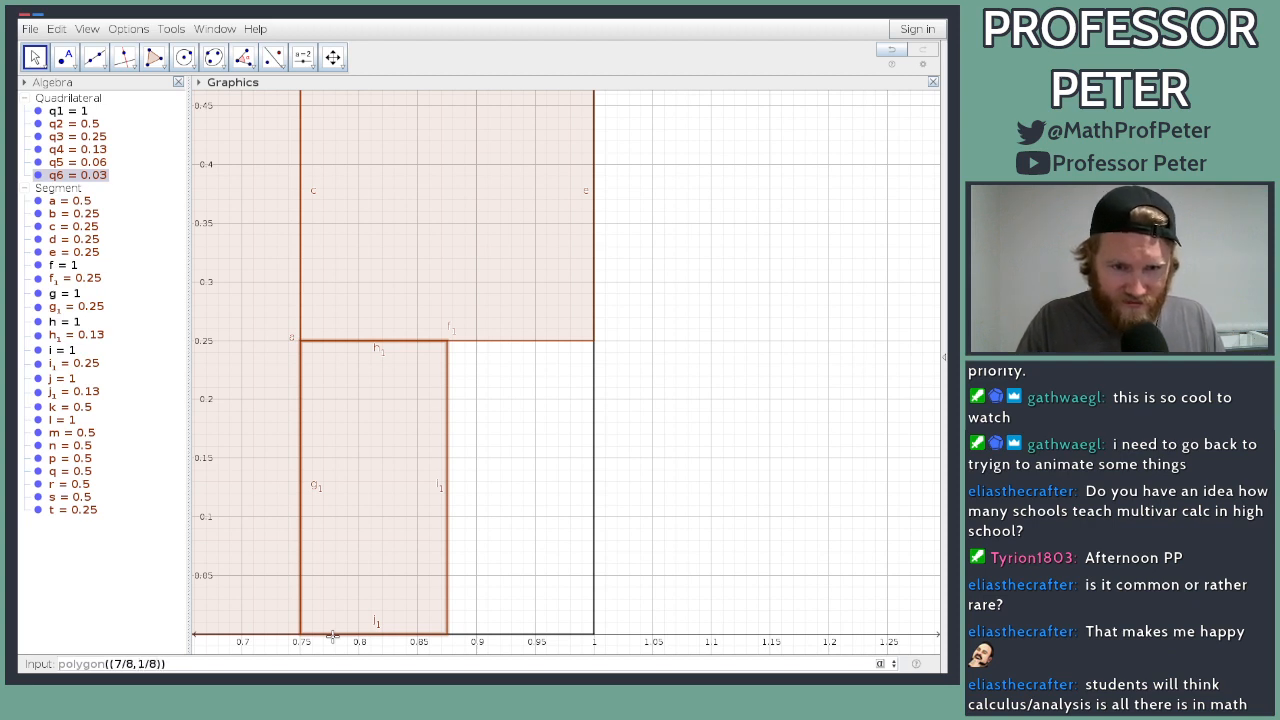
{"action": "type", "text": ", ("}
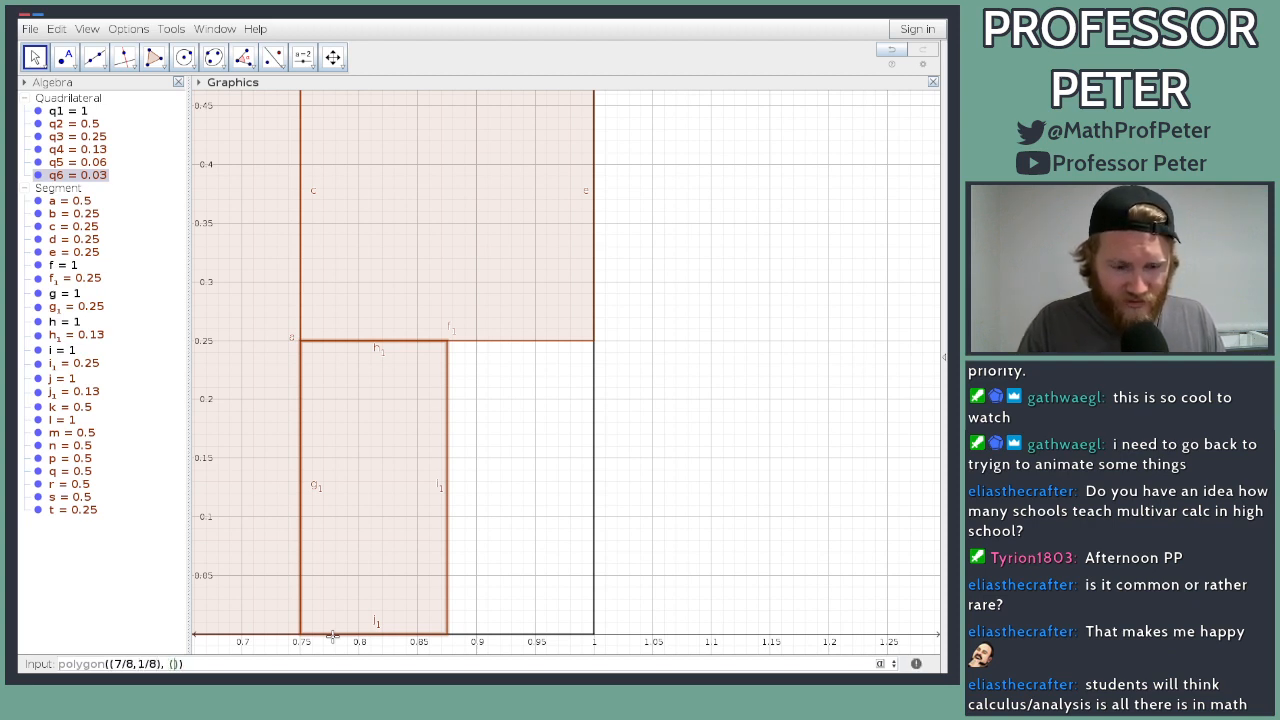
{"action": "type", "text": "7/8,"}
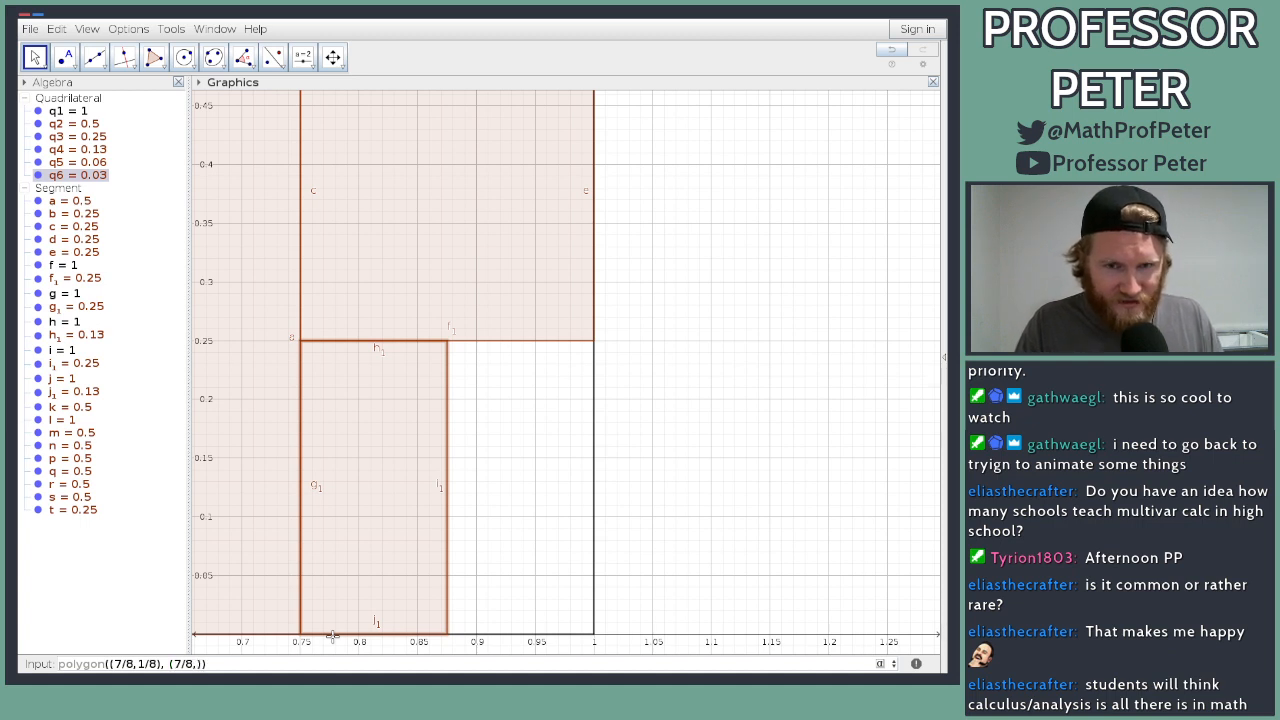
{"action": "type", "text": "1/4"}
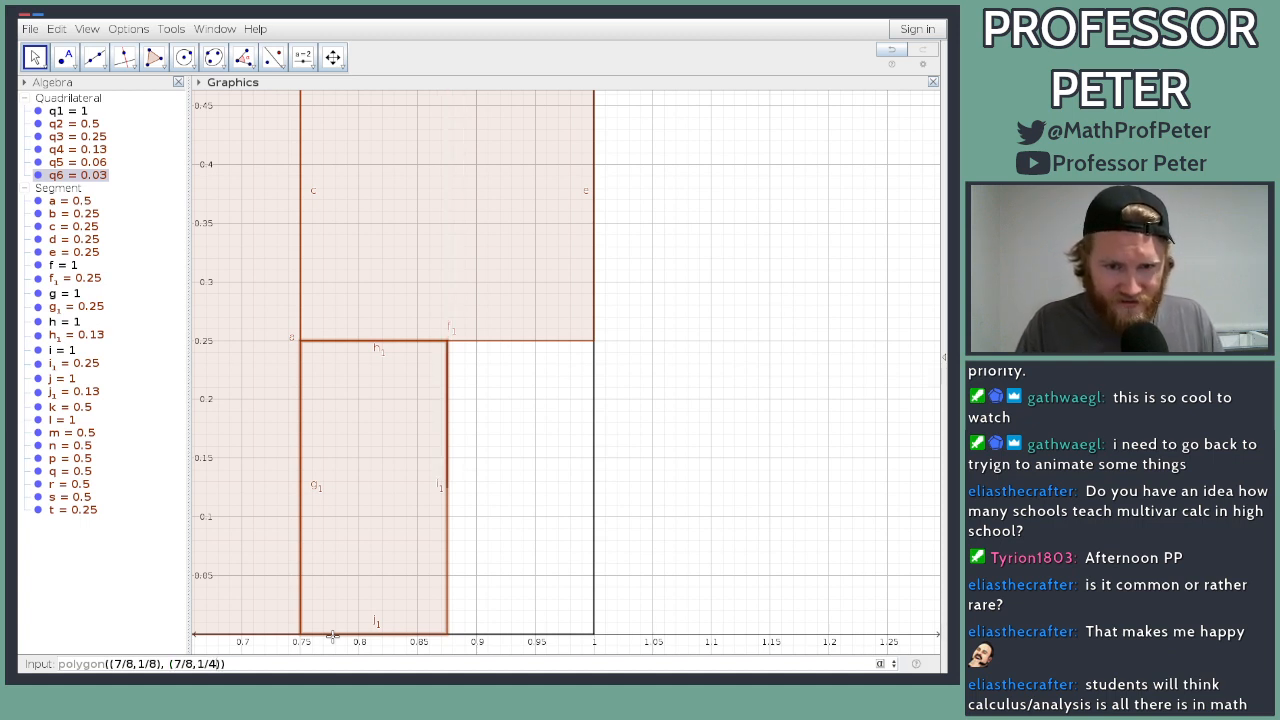
{"action": "type", "text": ", ("}
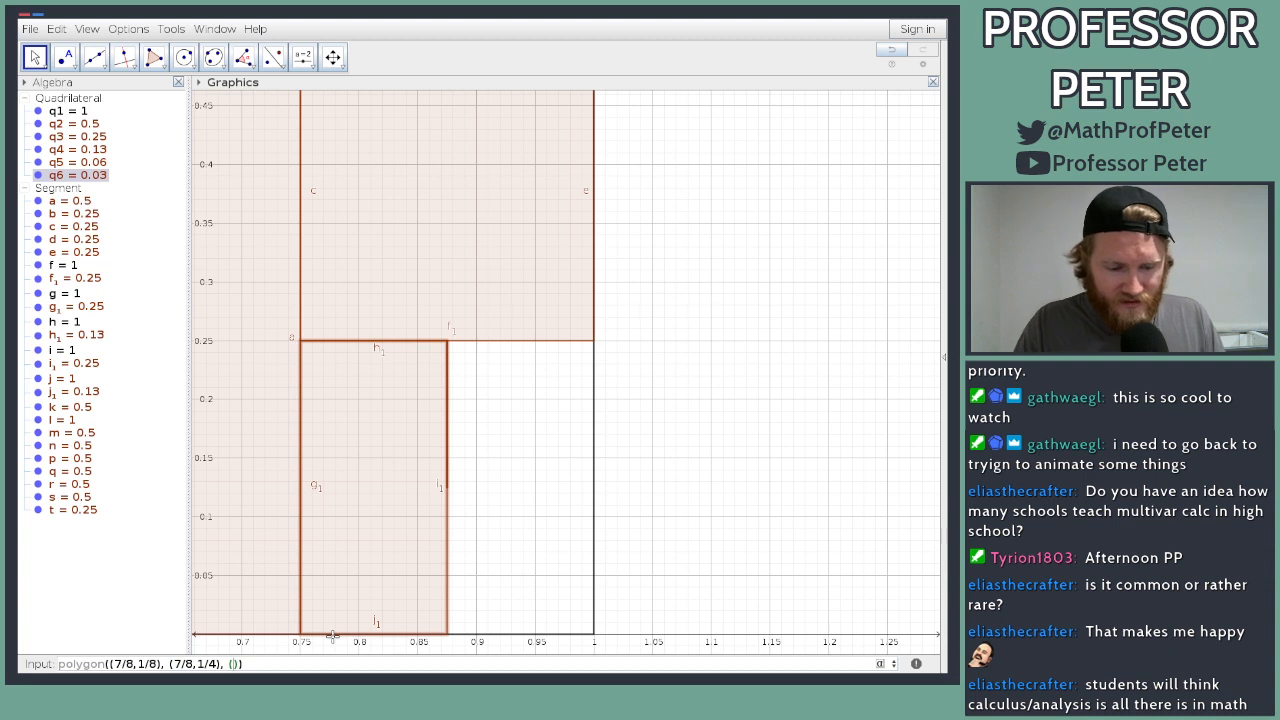
{"action": "type", "text": "1,1/4"}
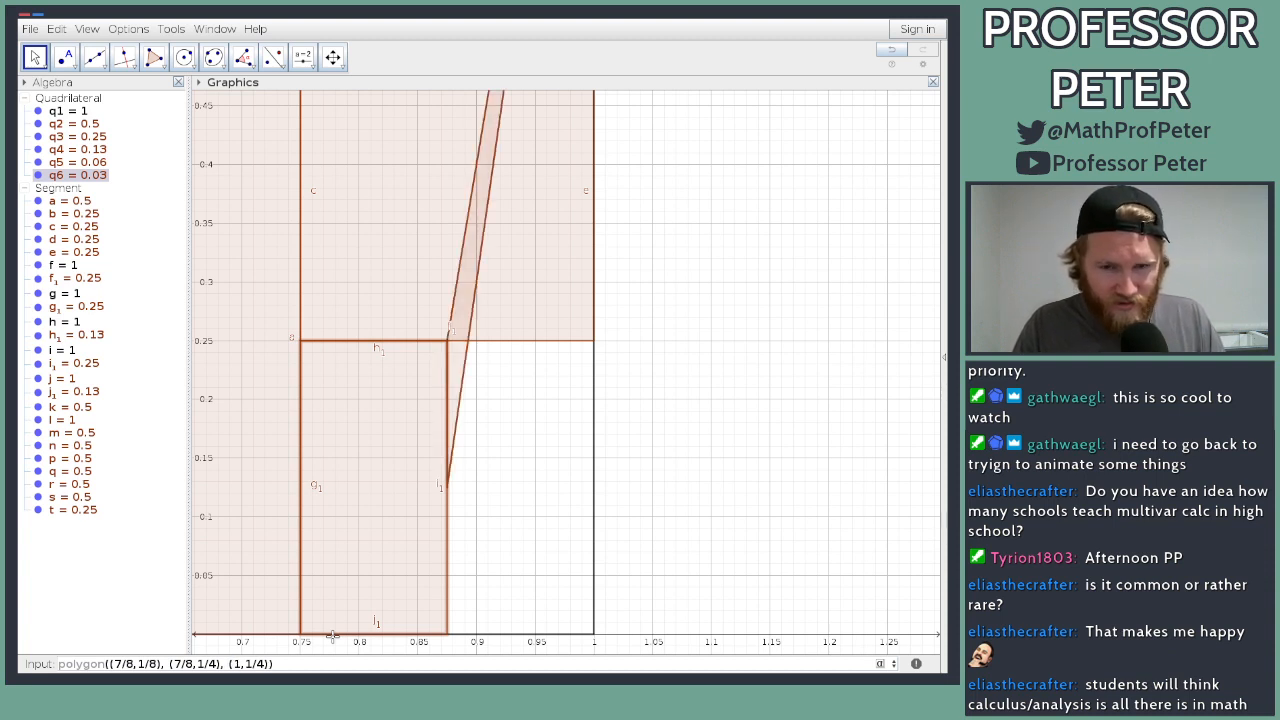
{"action": "type", "text": "),(1,1/"}
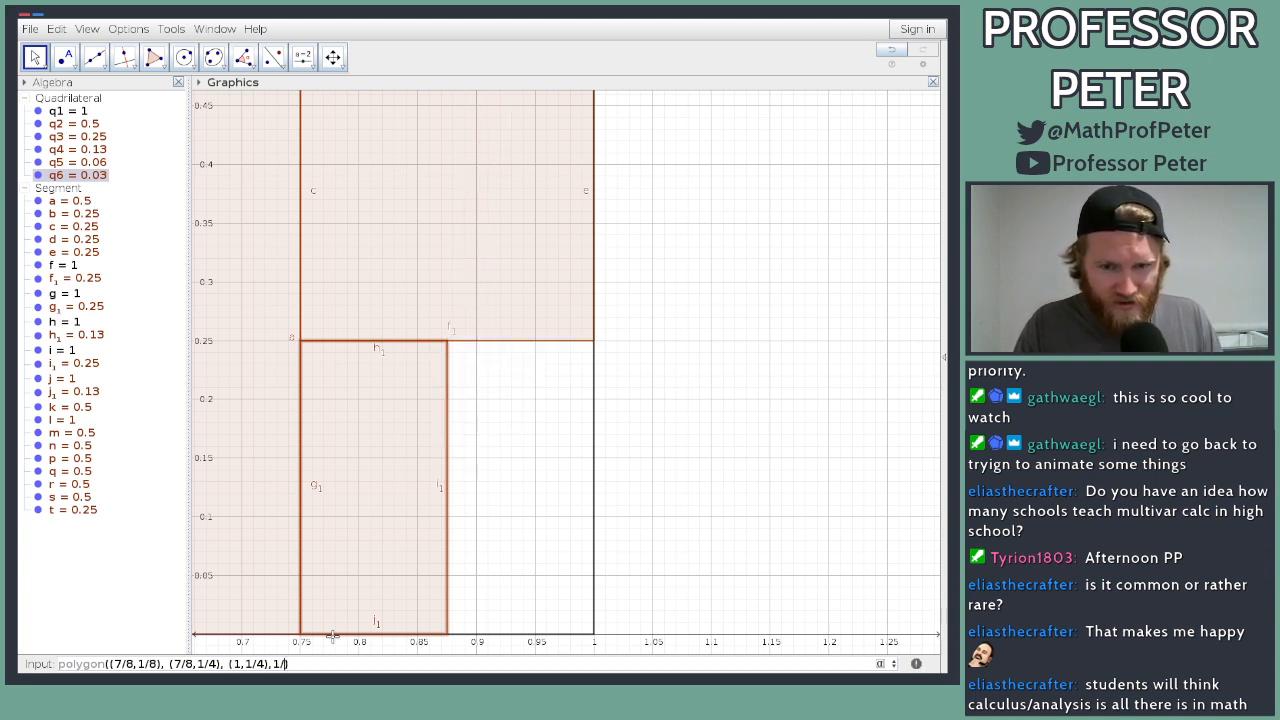
{"action": "type", "text": "8"}
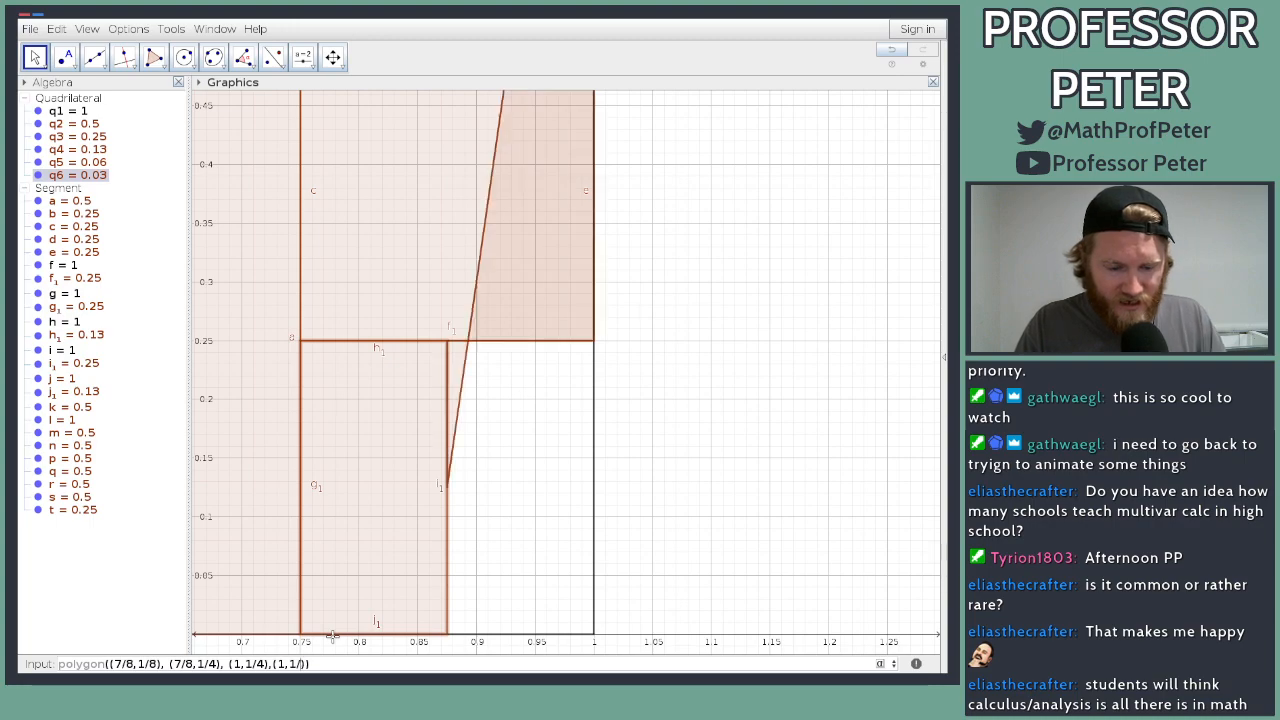
{"action": "key", "text": "Return"}
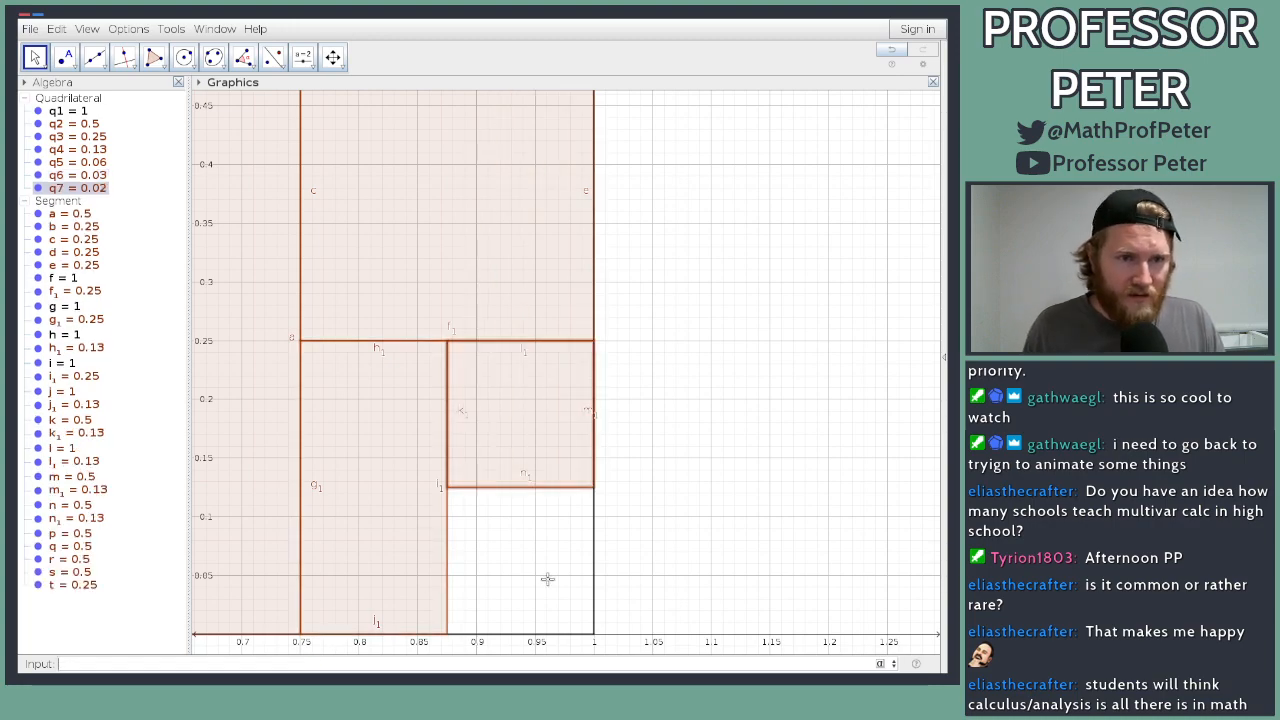
Step: Create a horizontal rectangle directly below the new square with the Polygon command using vertices (7/8,1/16), (7/8,1/8), (1,1/8) and (1,1/16)
{"action": "scroll", "coordinate": [486, 537], "scroll_direction": "up", "scroll_amount": 3}
{"action": "left_click_drag", "start_coordinate": [743, 554], "coordinate": [735, 410]}
{"action": "scroll", "coordinate": [700, 435], "scroll_direction": "up", "scroll_amount": 3}
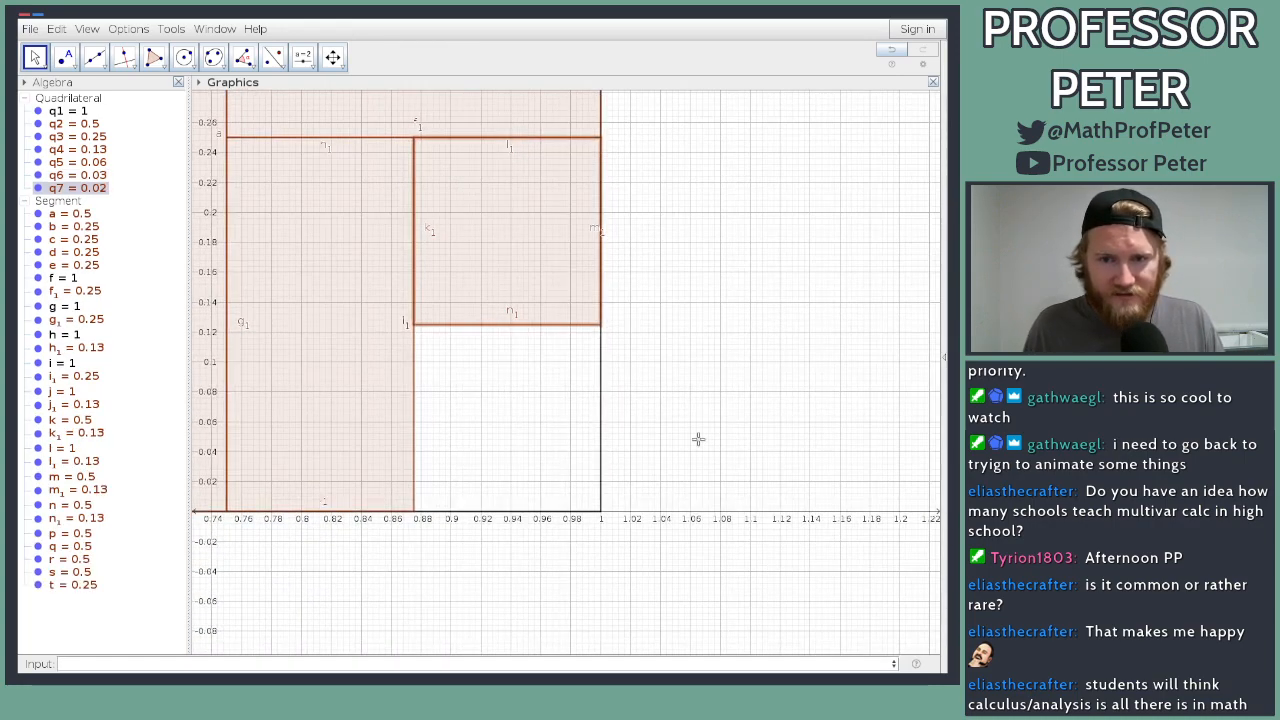
{"action": "left_click", "coordinate": [216, 664]}
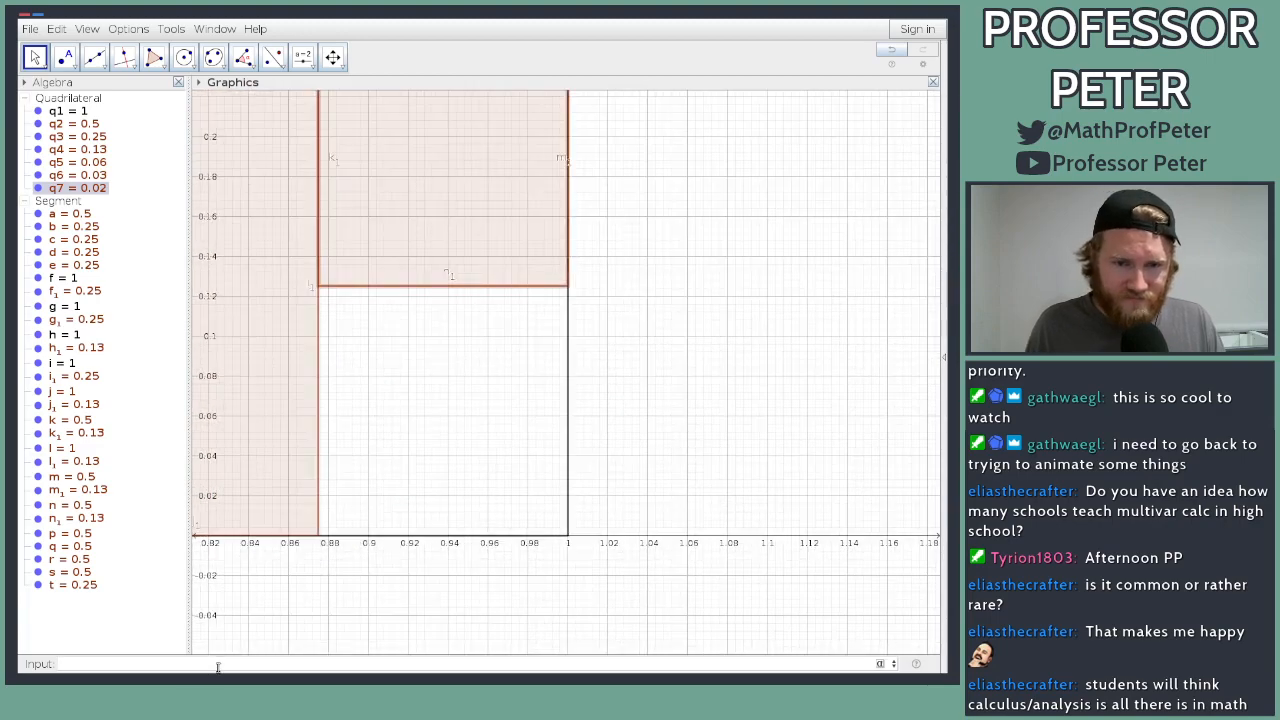
{"action": "type", "text": "pol("}
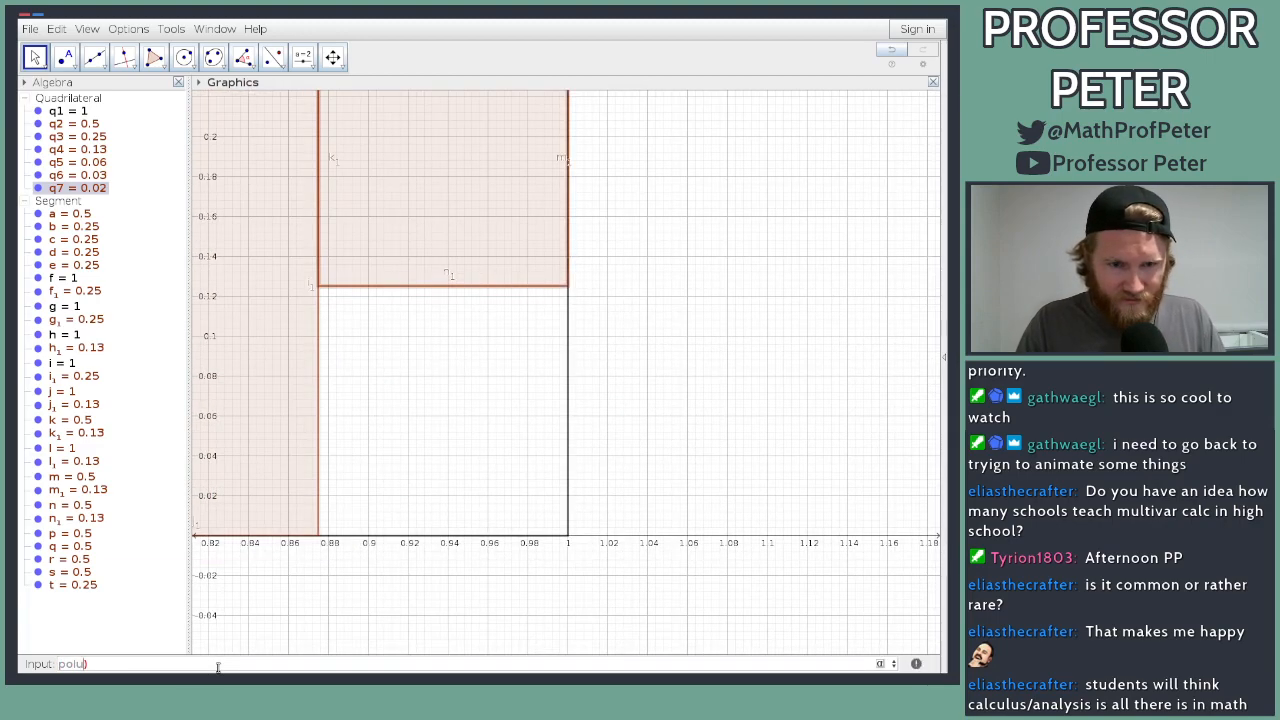
{"action": "key", "text": "Down"}
{"action": "key", "text": "Down"}
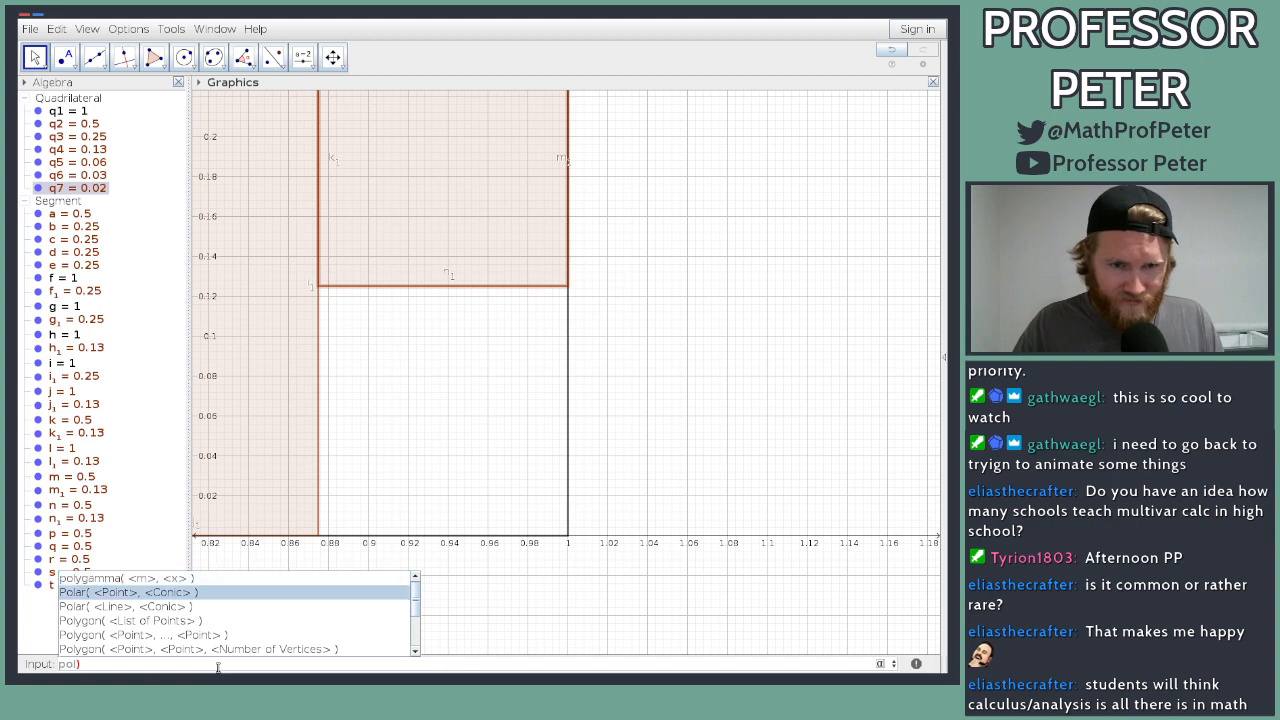
{"action": "key", "text": "Down"}
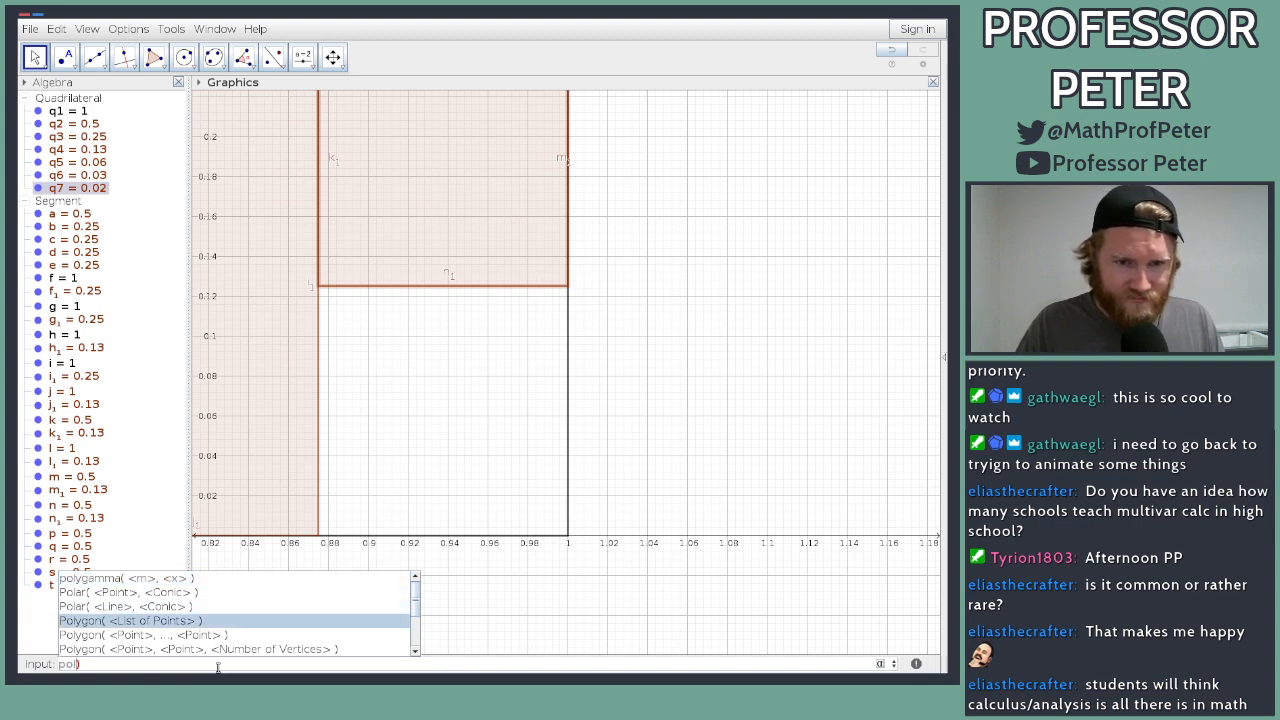
{"action": "key", "text": "Return"}
{"action": "type", "text": "(("}
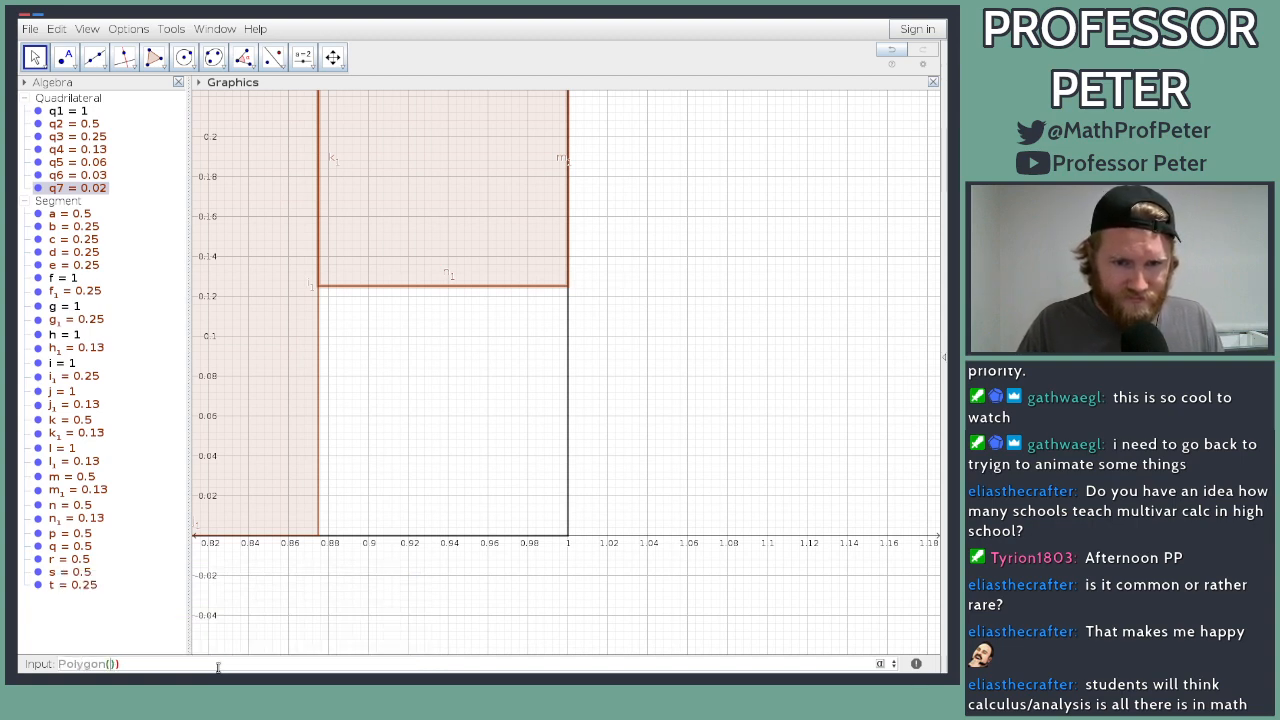
{"action": "type", "text": "{"}
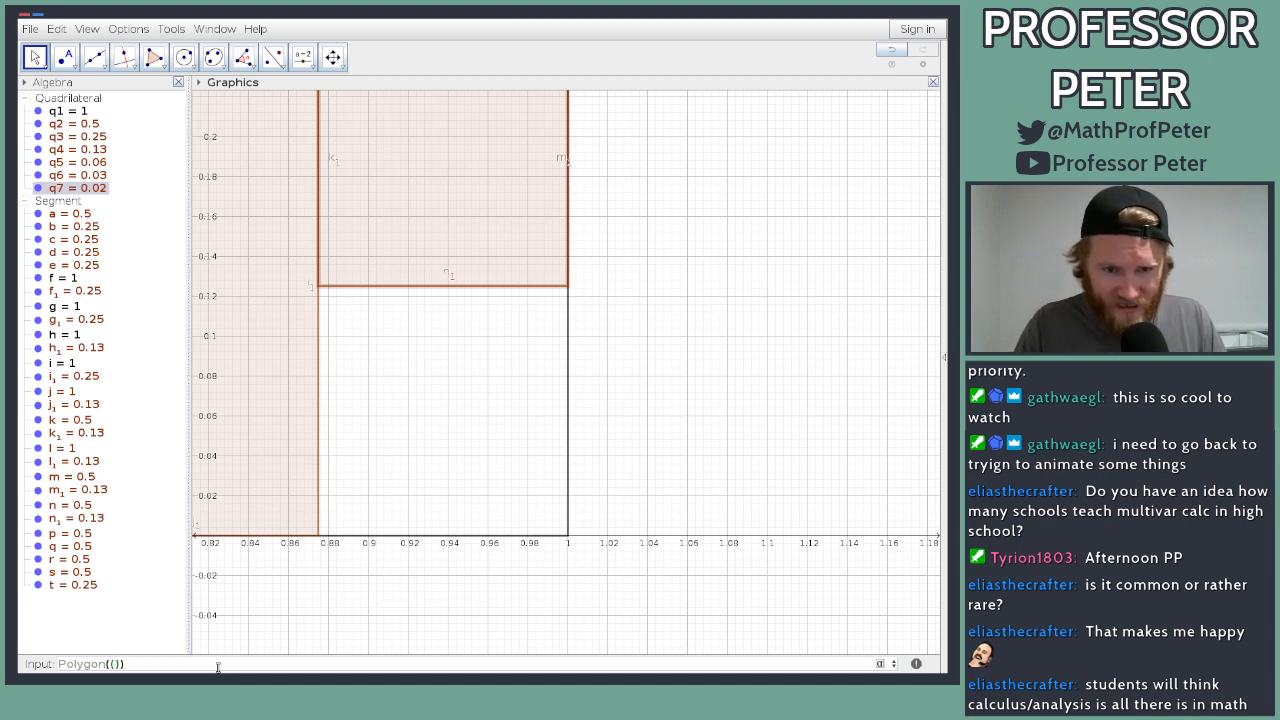
{"action": "type", "text": "(7/8,"}
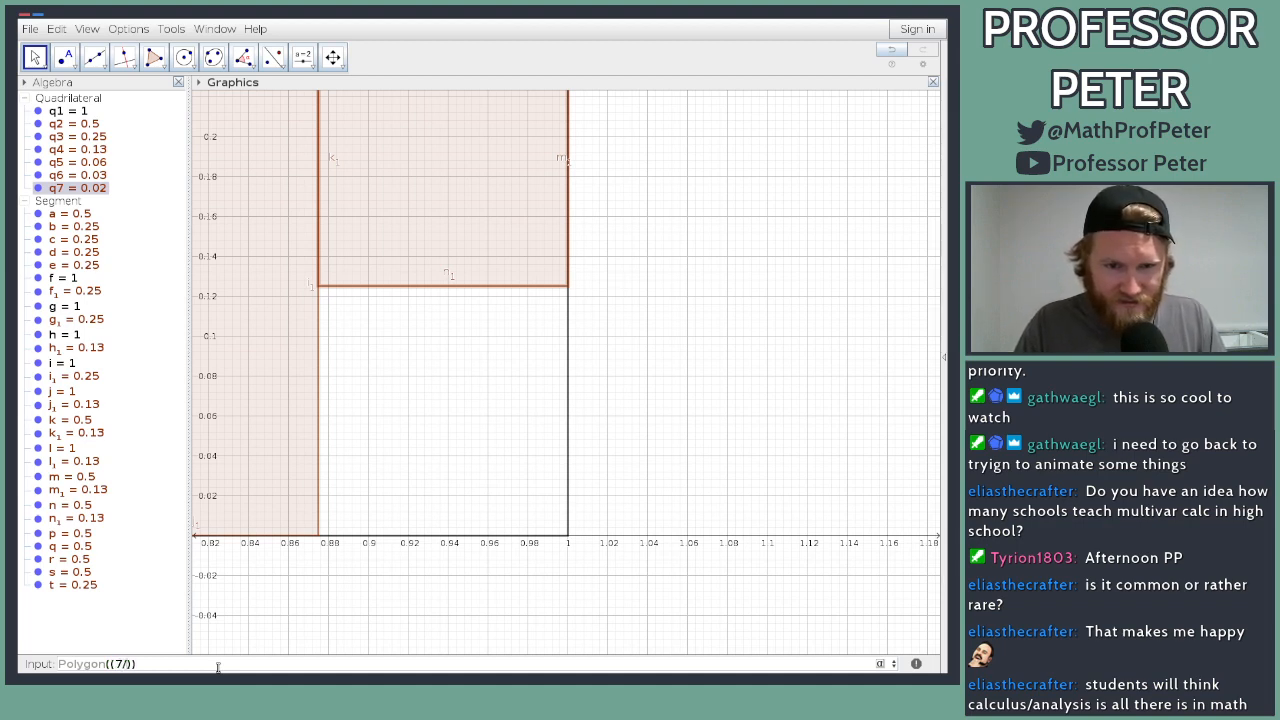
{"action": "type", "text": "1/8"}
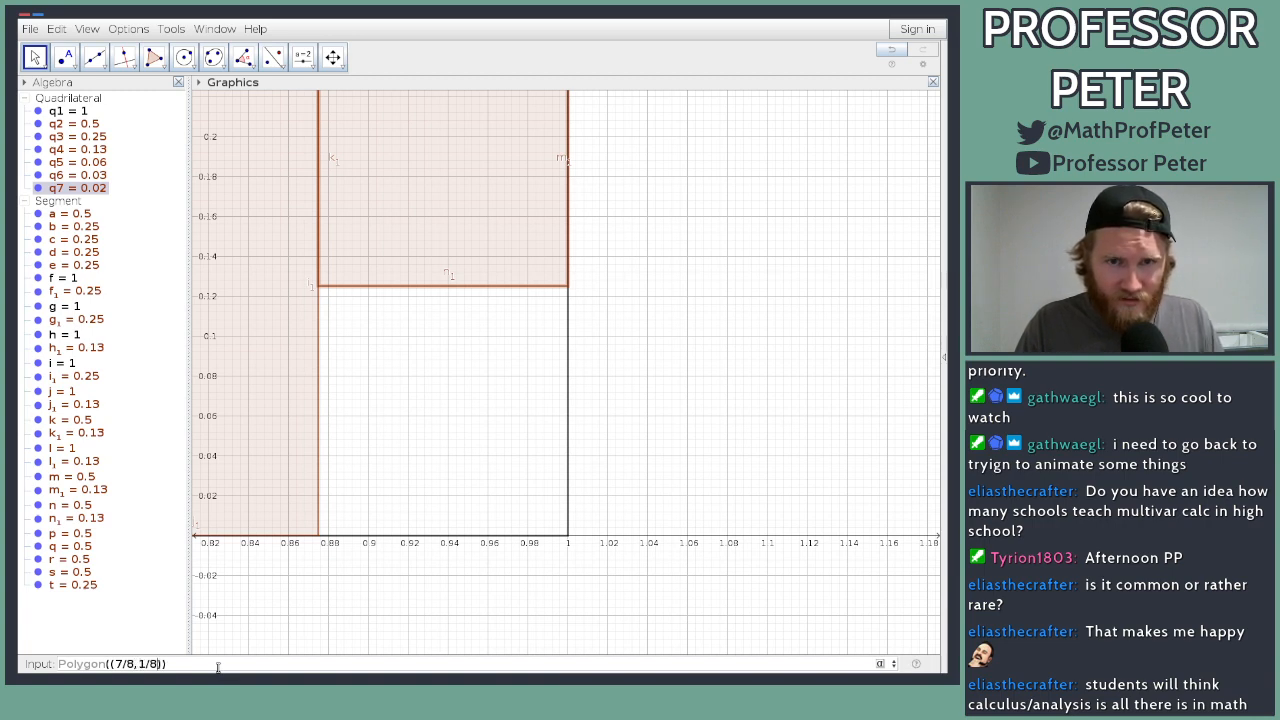
{"action": "key", "text": "BackSpace"}
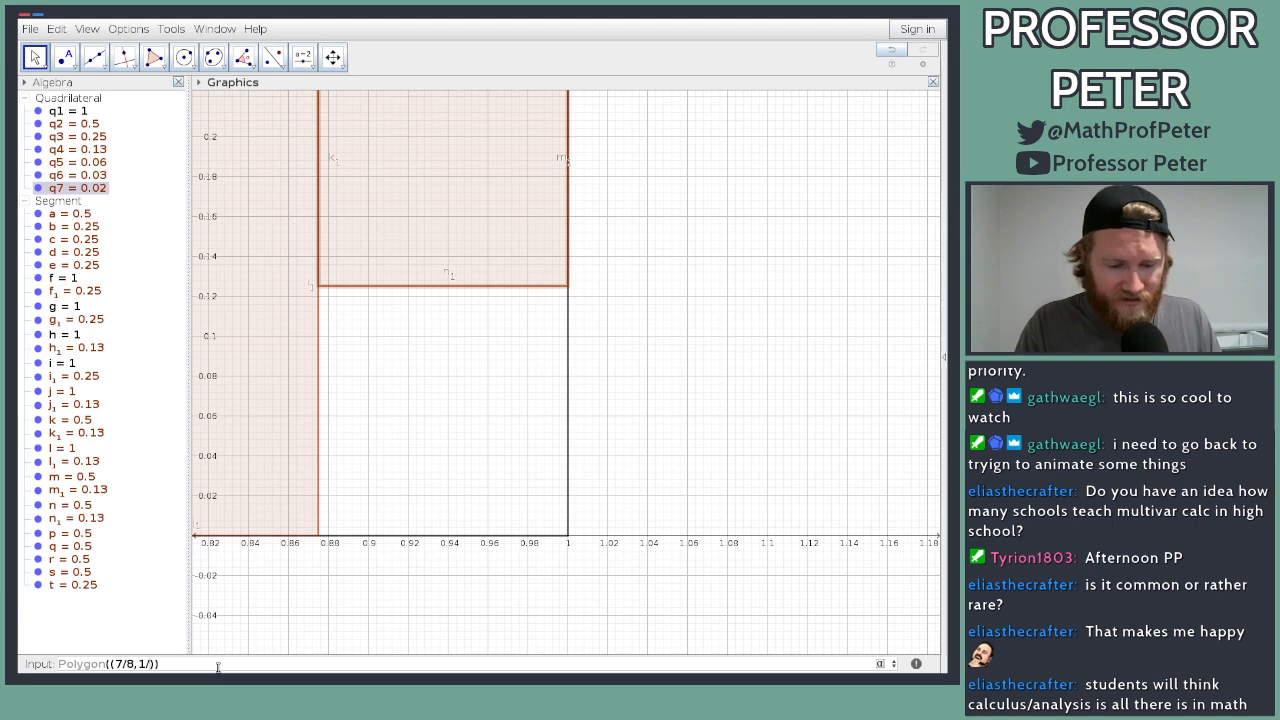
{"action": "type", "text": "16"}
{"action": "key", "text": "Right"}
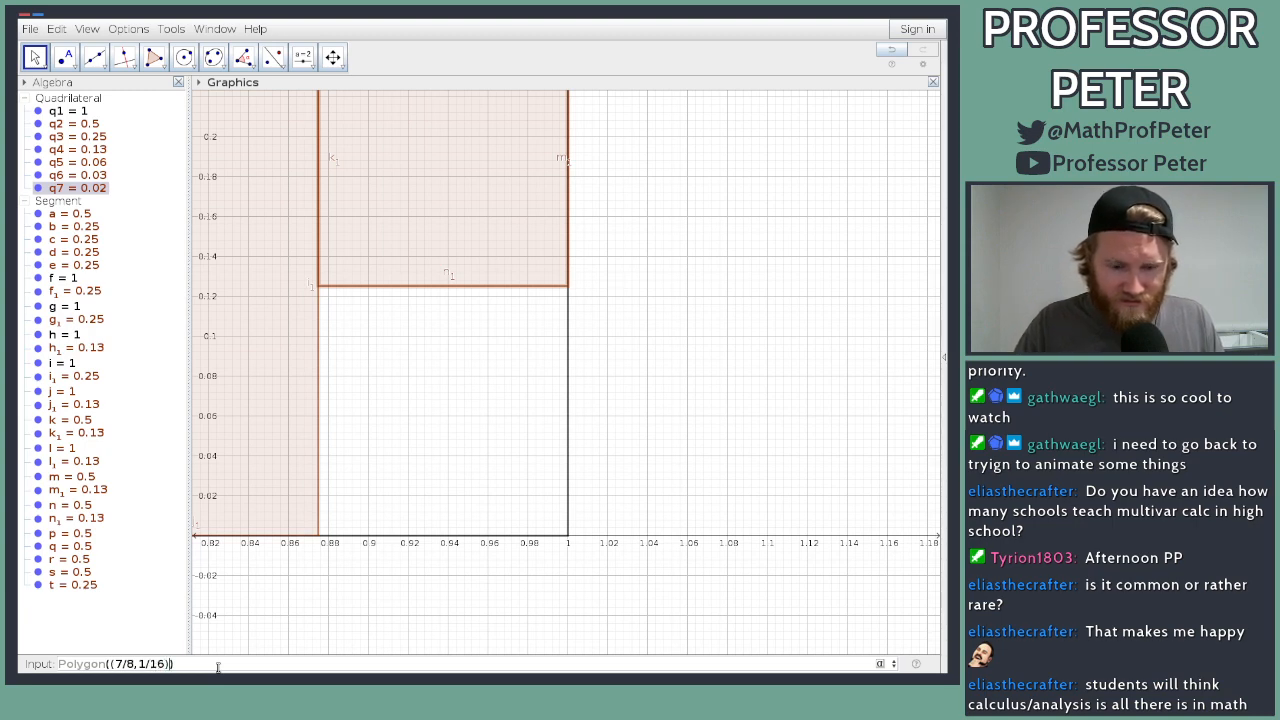
{"action": "type", "text": ",("}
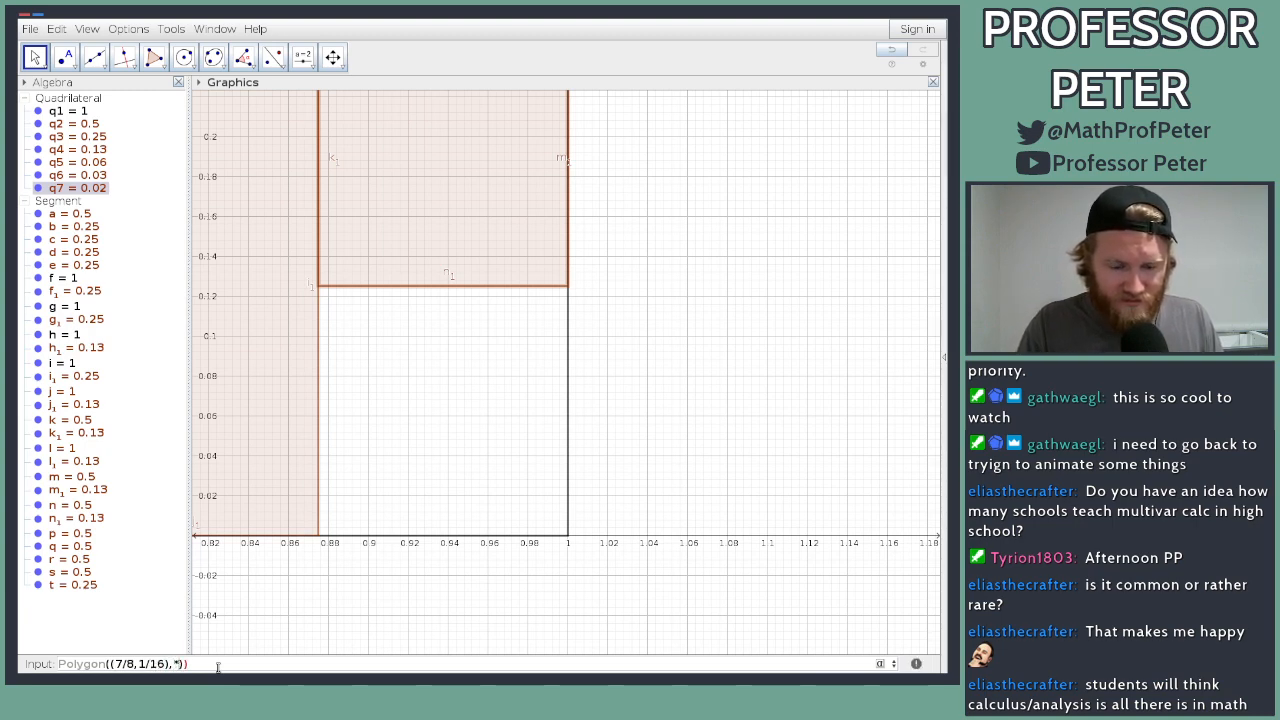
{"action": "type", "text": "1/7,"}
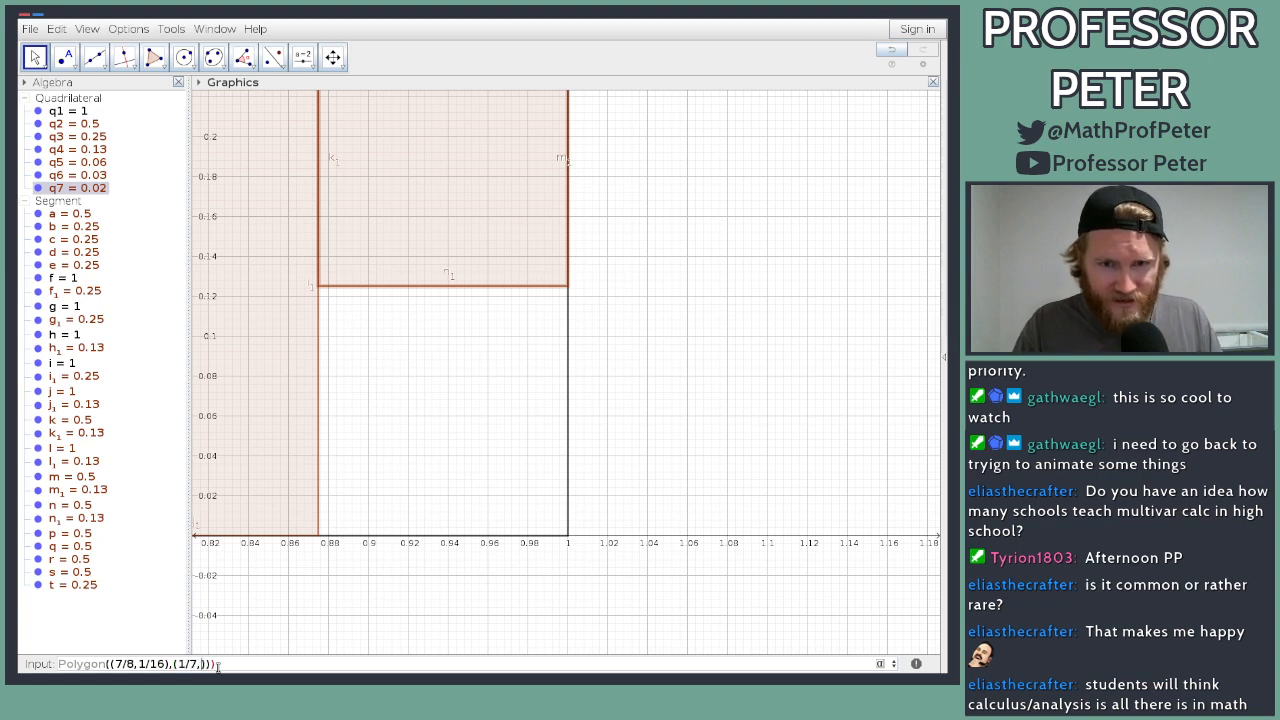
{"action": "key", "text": "BackSpace"}
{"action": "key", "text": "BackSpace"}
{"action": "type", "text": "7/8,1/8"}
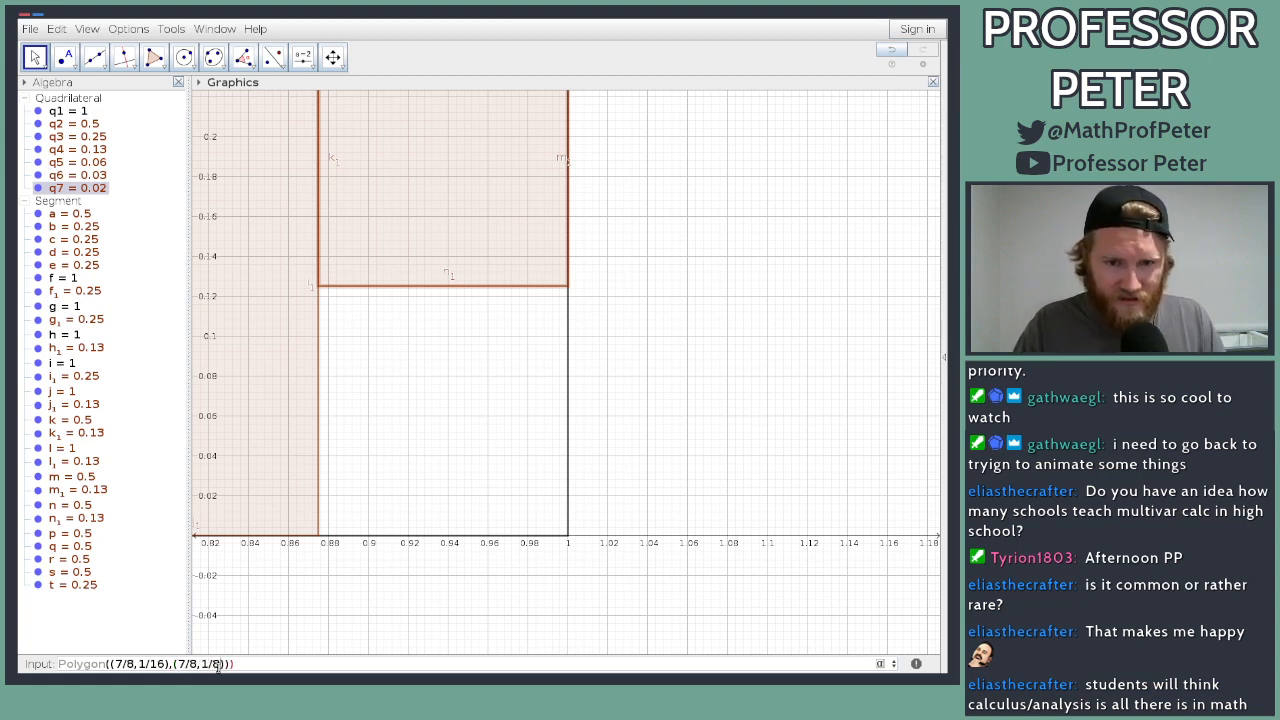
{"action": "key", "text": "Delete"}
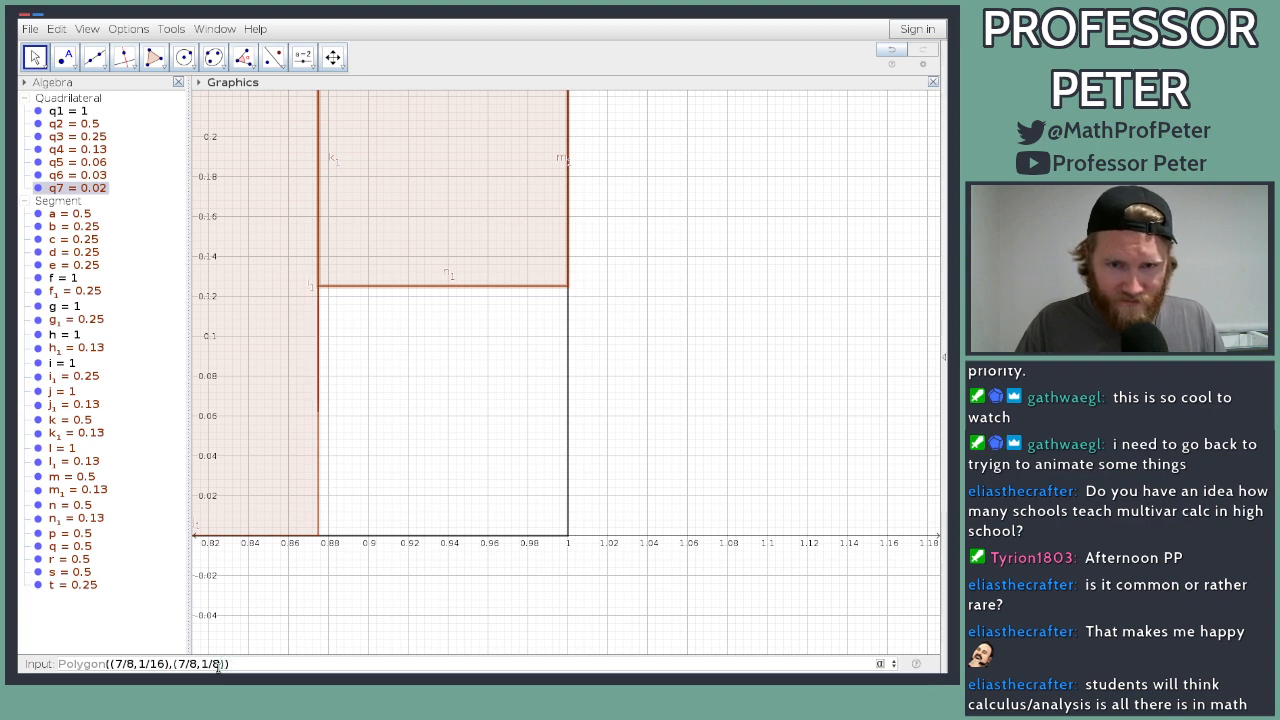
{"action": "type", "text": ", (1,1/"}
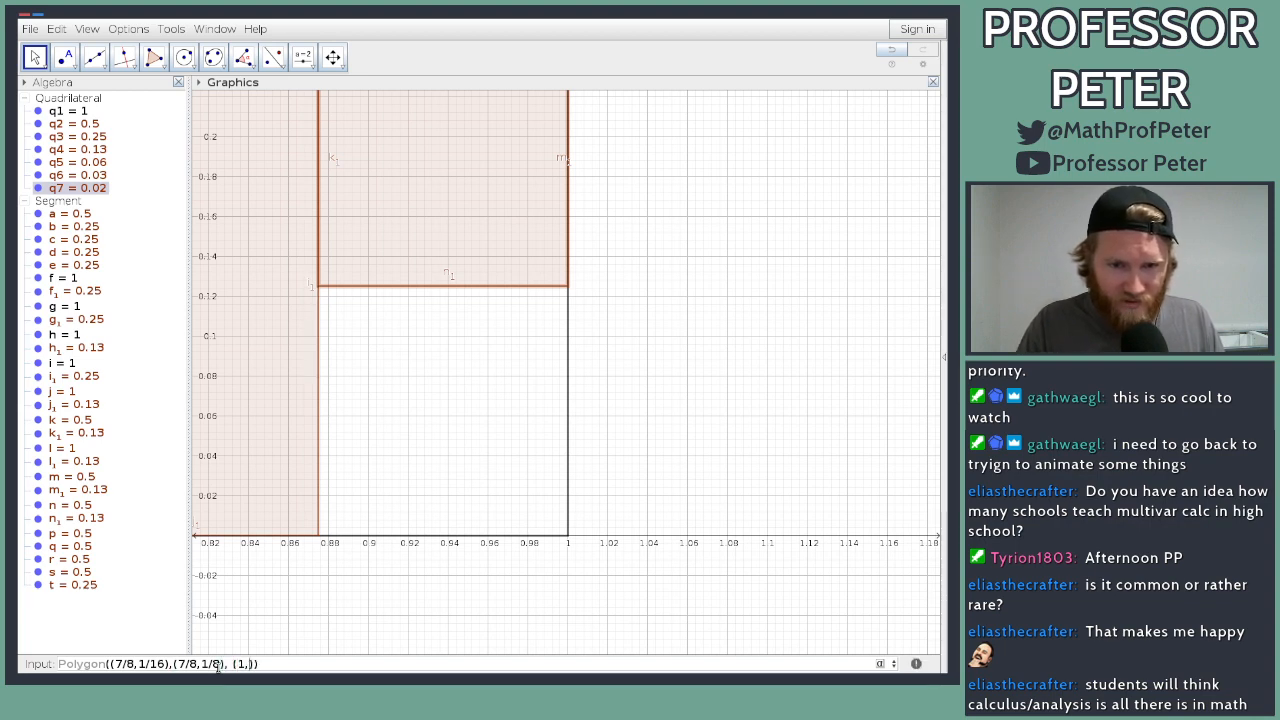
{"action": "type", "text": "8)"}
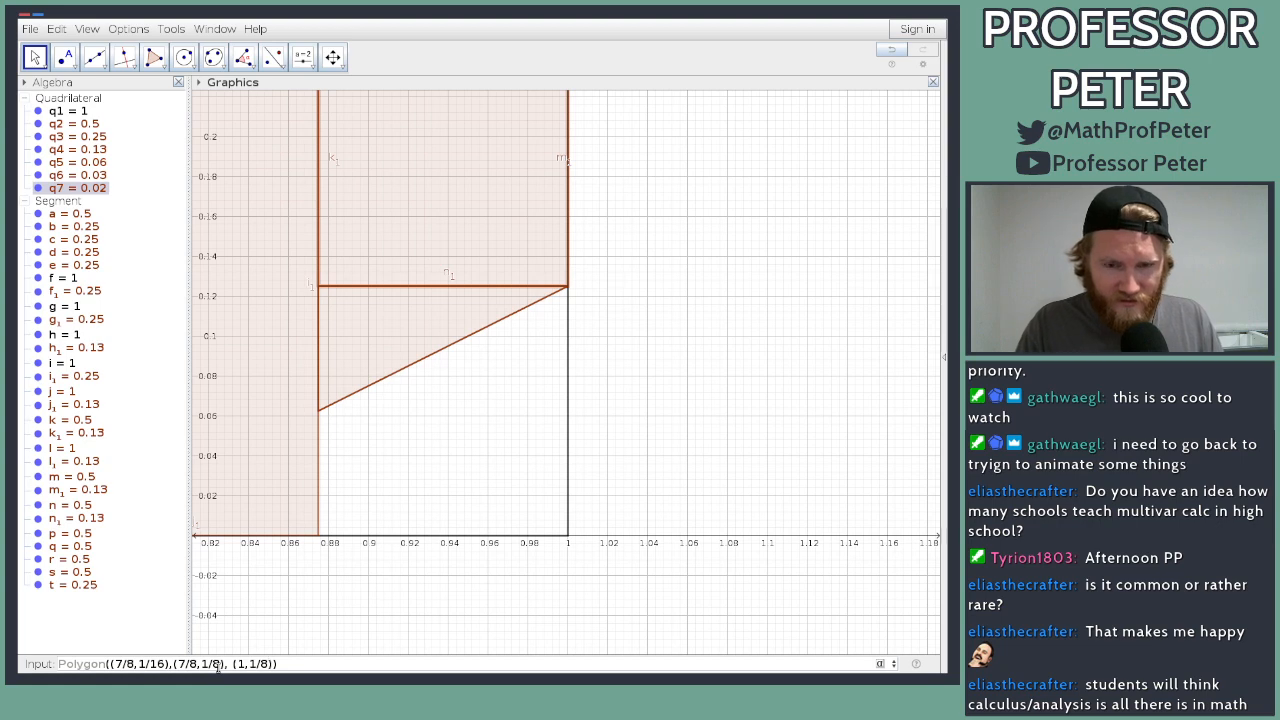
{"action": "type", "text": ",(1"}
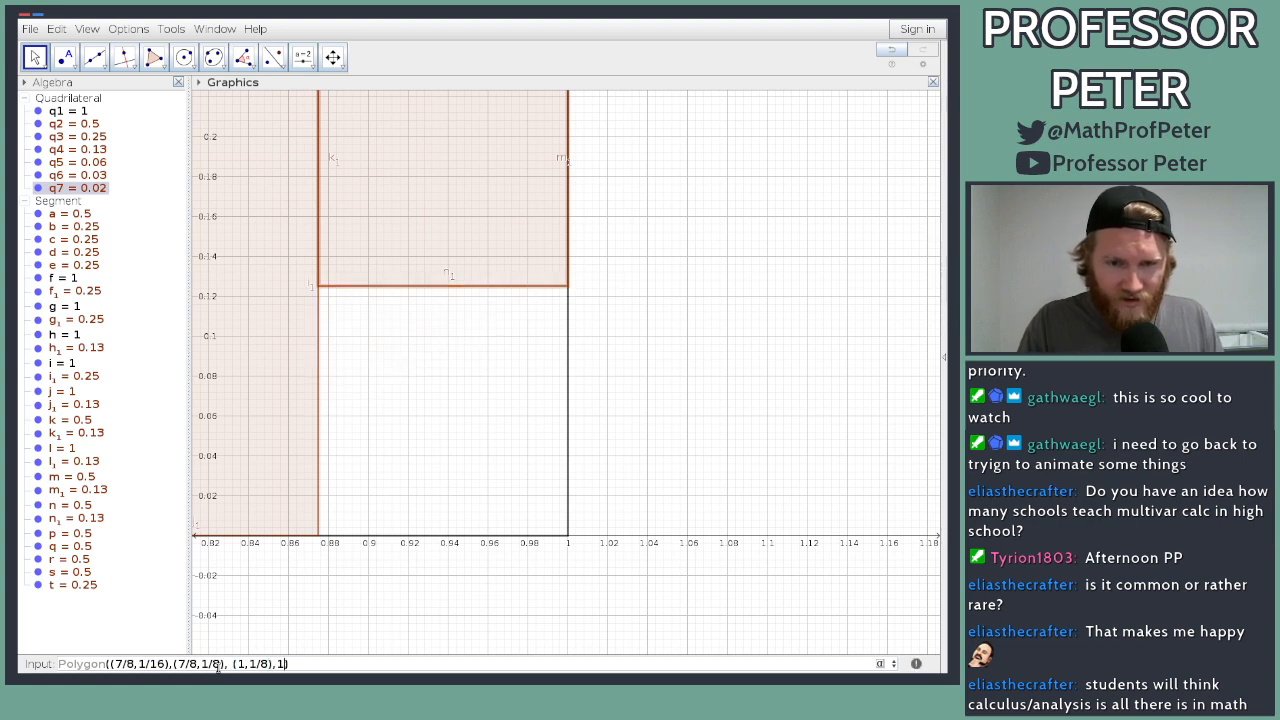
{"action": "type", "text": ",1/16"}
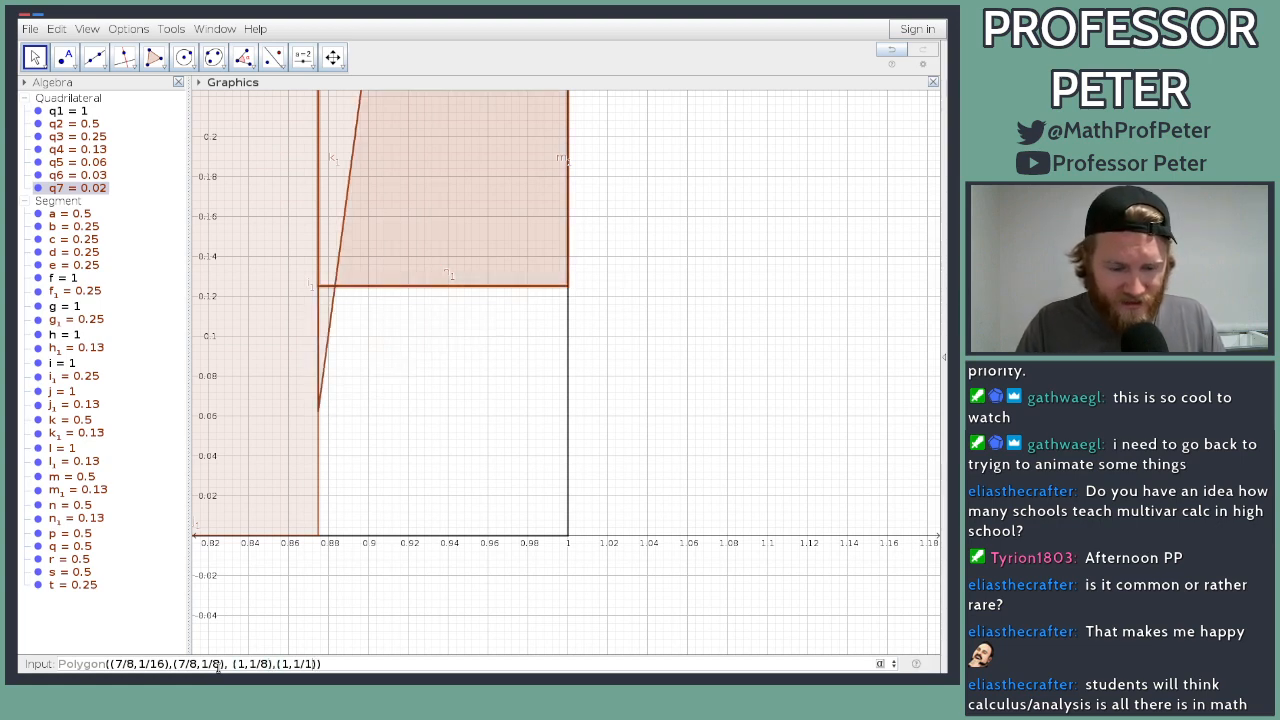
{"action": "key", "text": "Return"}
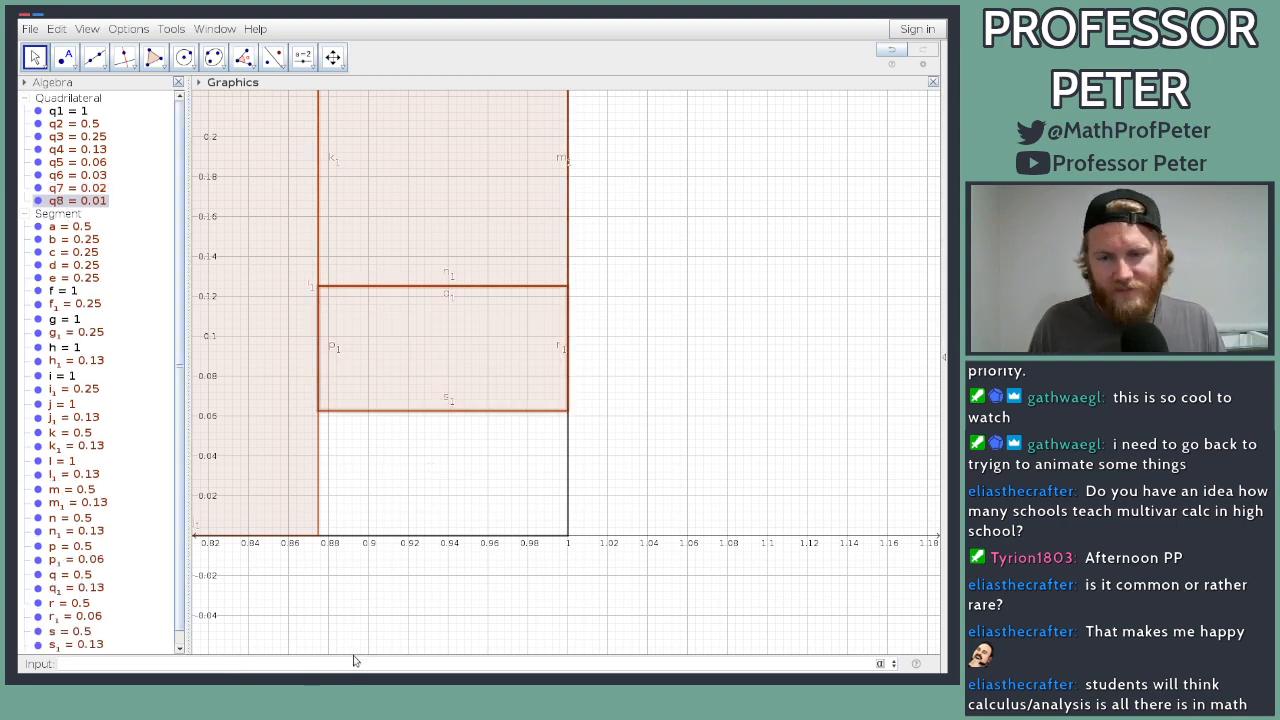
Step: Start a Polygon command for the square below the last horizontal rectangle, with (7/8,0) as its first vertex
{"action": "type", "text": "("}
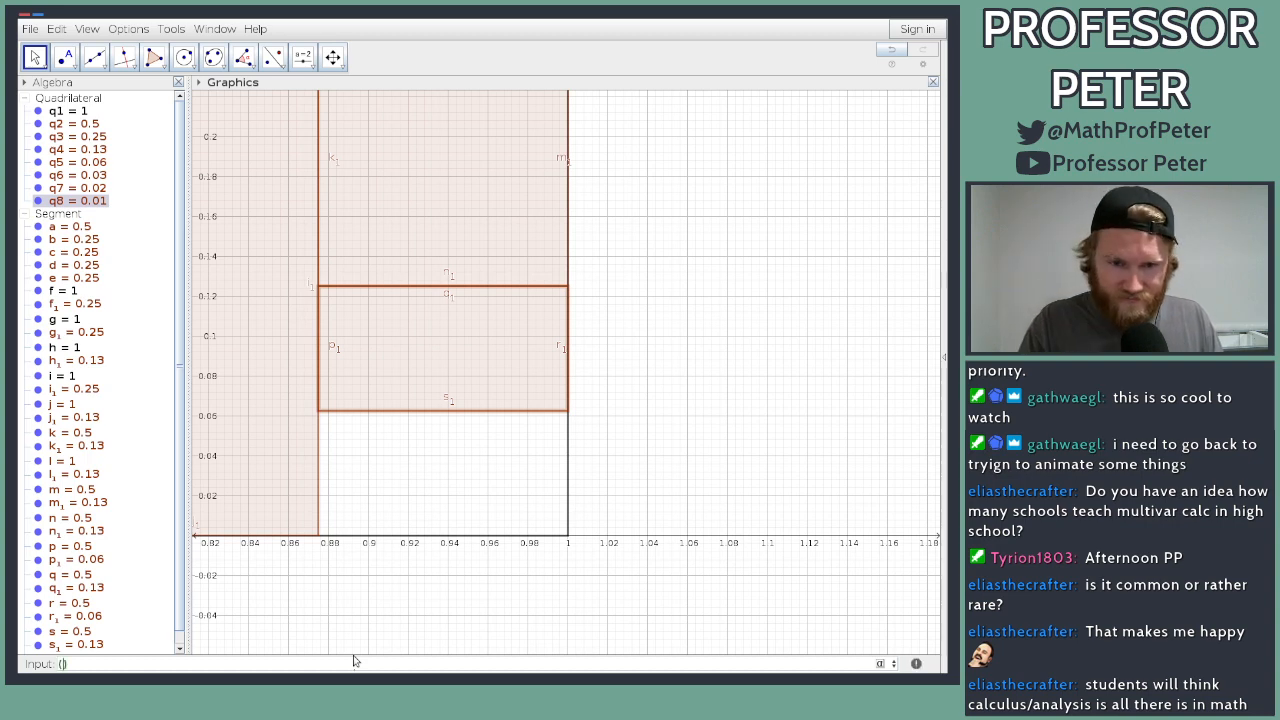
{"action": "type", "text": "poly"}
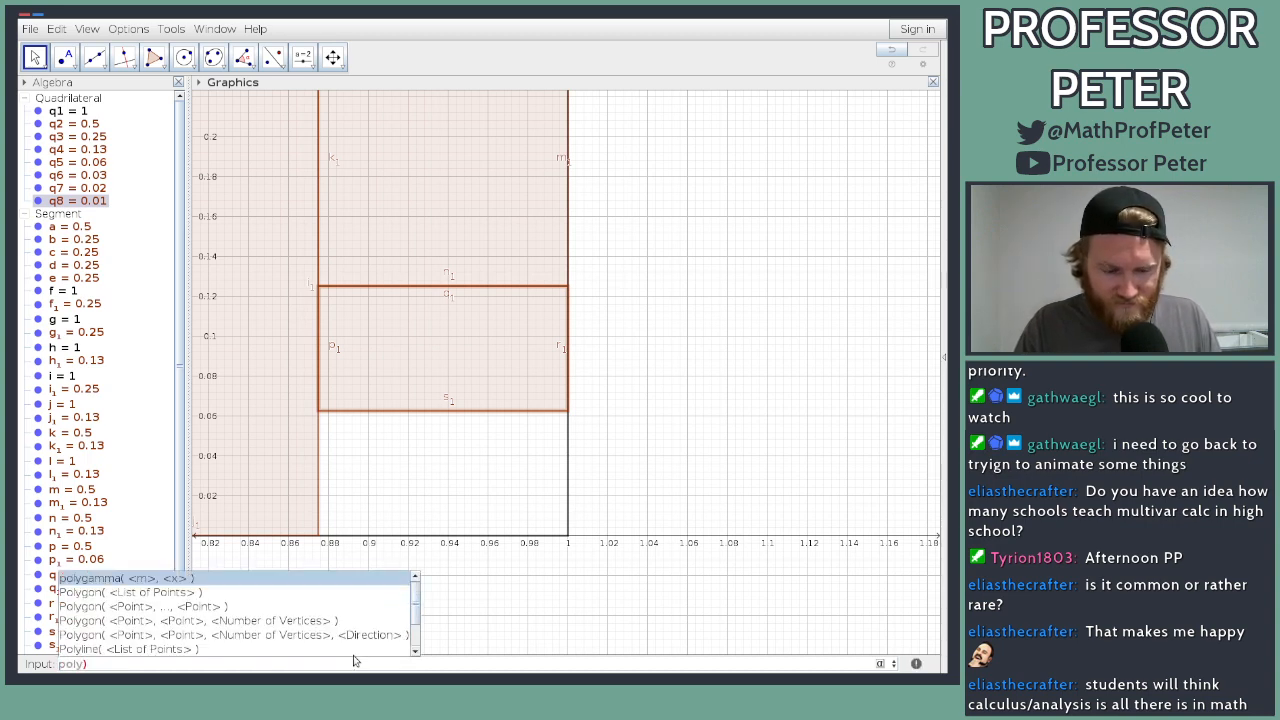
{"action": "type", "text": "gon"}
{"action": "key", "text": "Escape"}
{"action": "type", "text": "("}
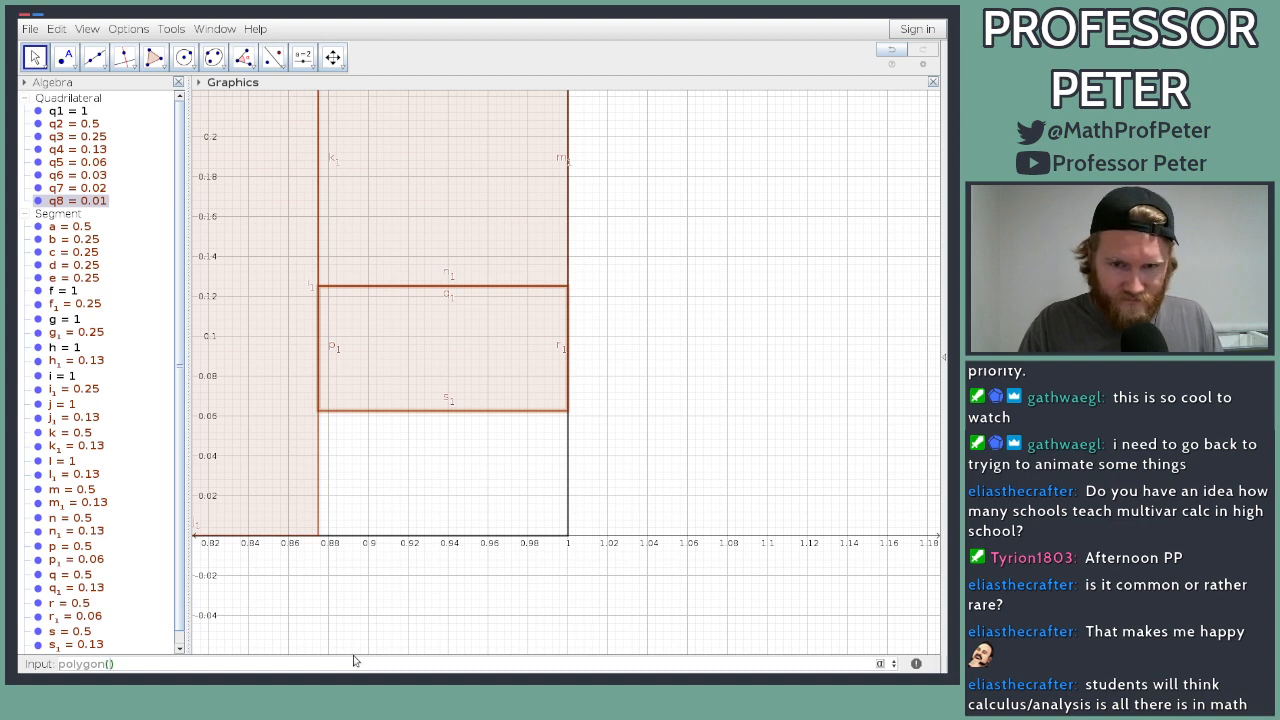
{"action": "type", "text": "7/8,"}
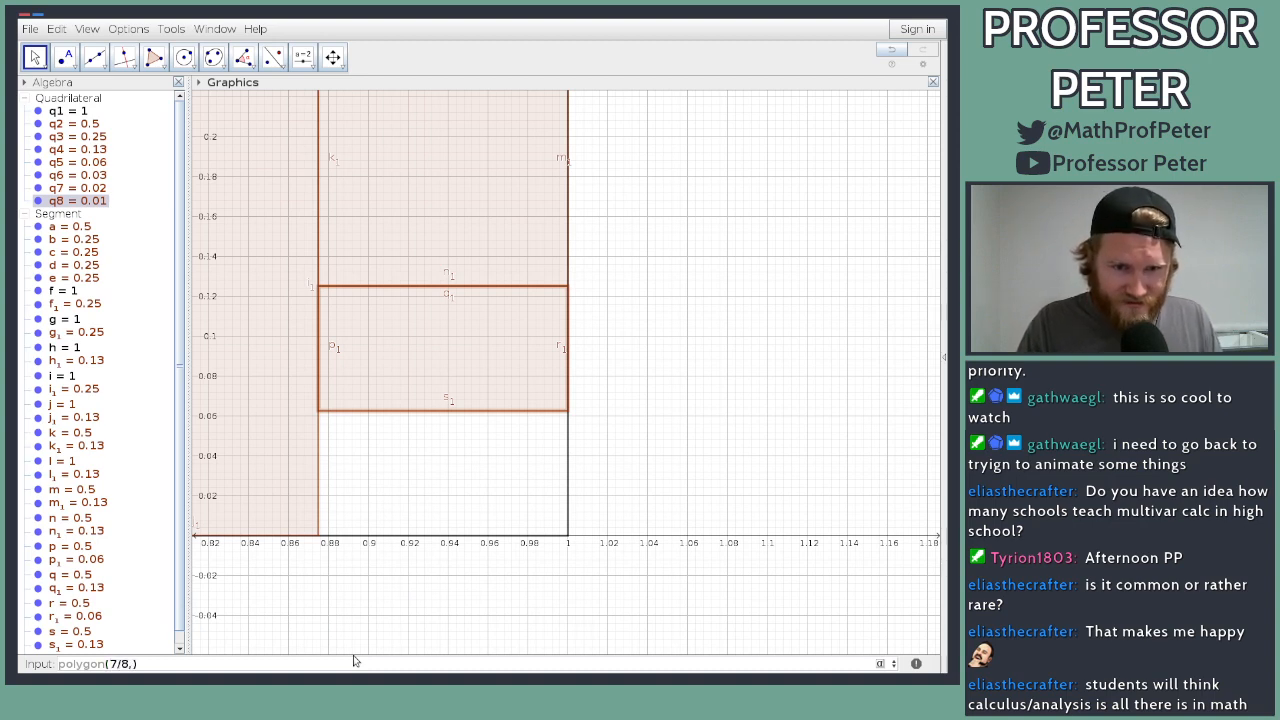
{"action": "type", "text": "0"}
{"action": "key", "text": "BackSpace"}
{"action": "key", "text": "BackSpace"}
{"action": "key", "text": "BackSpace"}
{"action": "key", "text": "BackSpace"}
{"action": "key", "text": "BackSpace"}
{"action": "type", "text": "("}
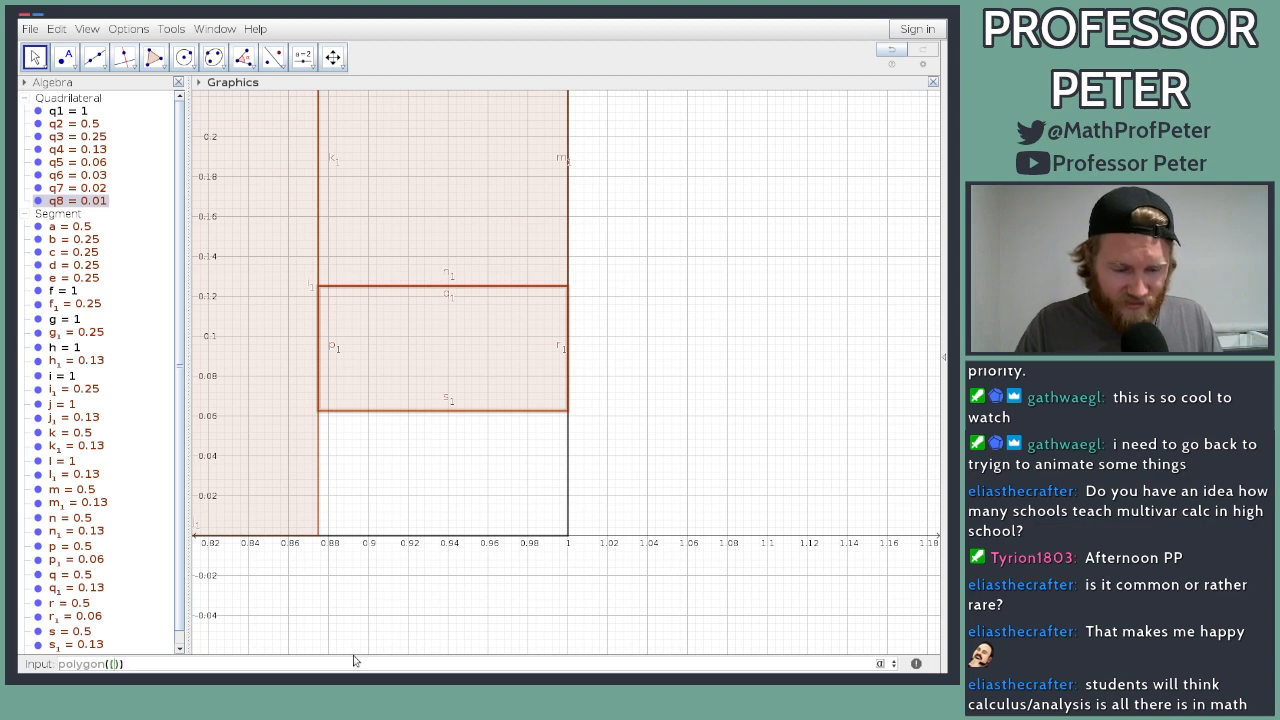
{"action": "type", "text": "7/8,0"}
{"action": "key", "text": "Right"}
{"action": "type", "text": ","}
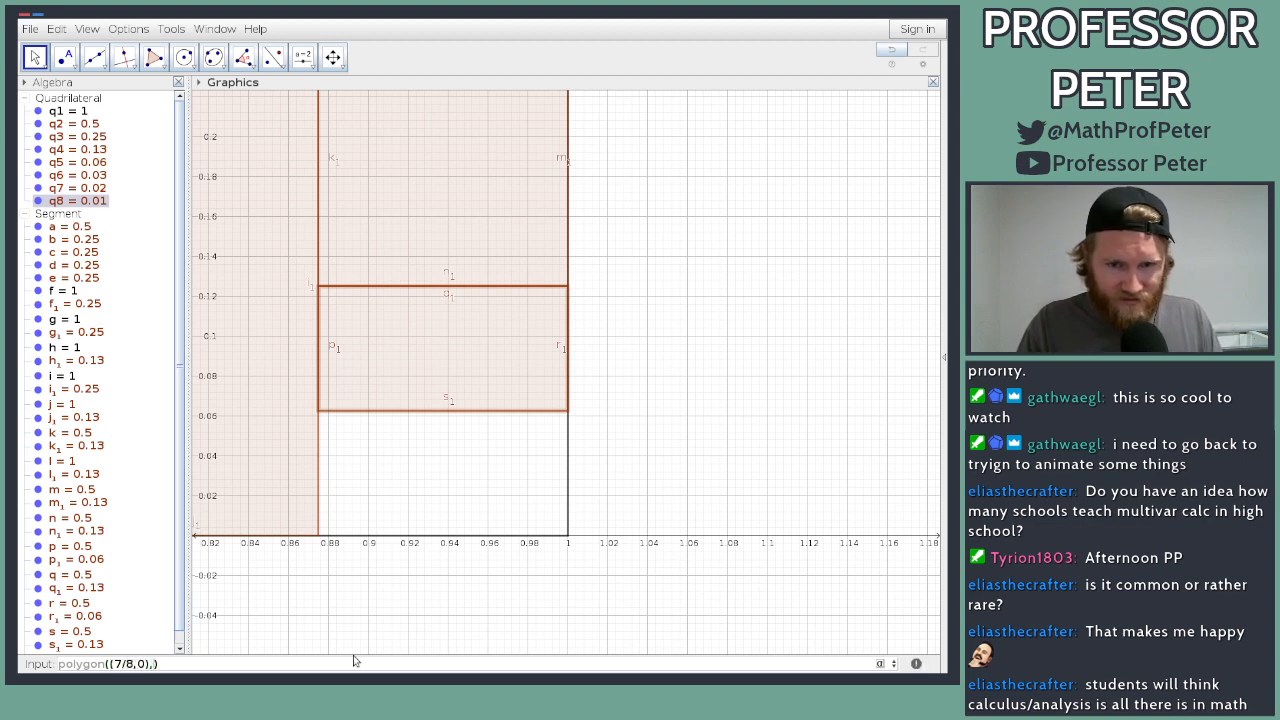
Step: Add (7/8,1/8) and (15/16,1/8) as the second and third vertices of the Polygon command
{"action": "type", "text": "(7/8,"}
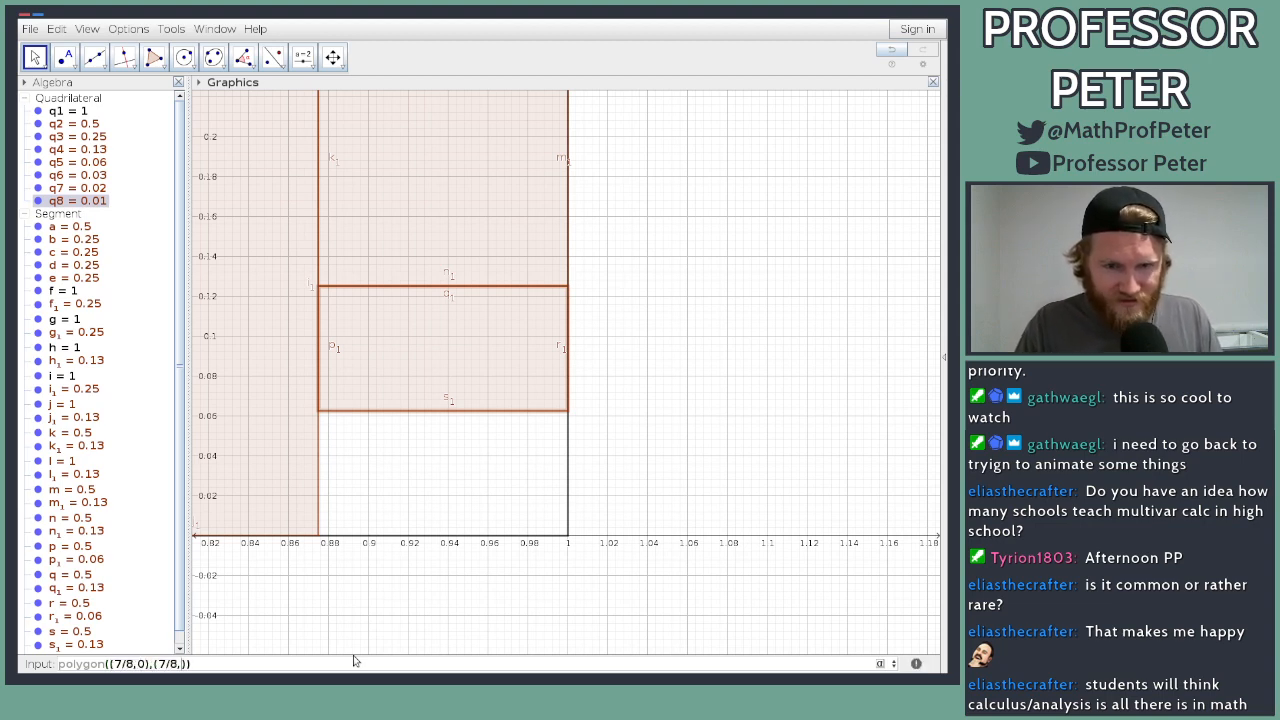
{"action": "type", "text": "1/8"}
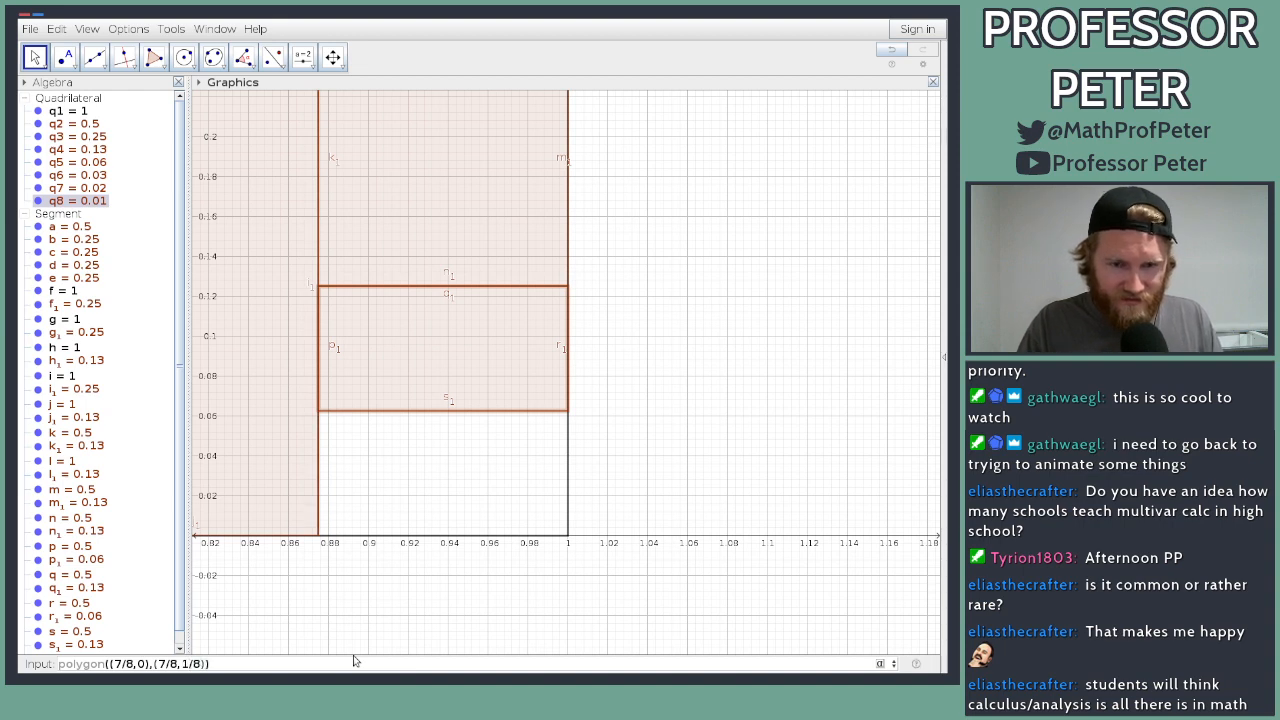
{"action": "key", "text": "Right"}
{"action": "type", "text": ","}
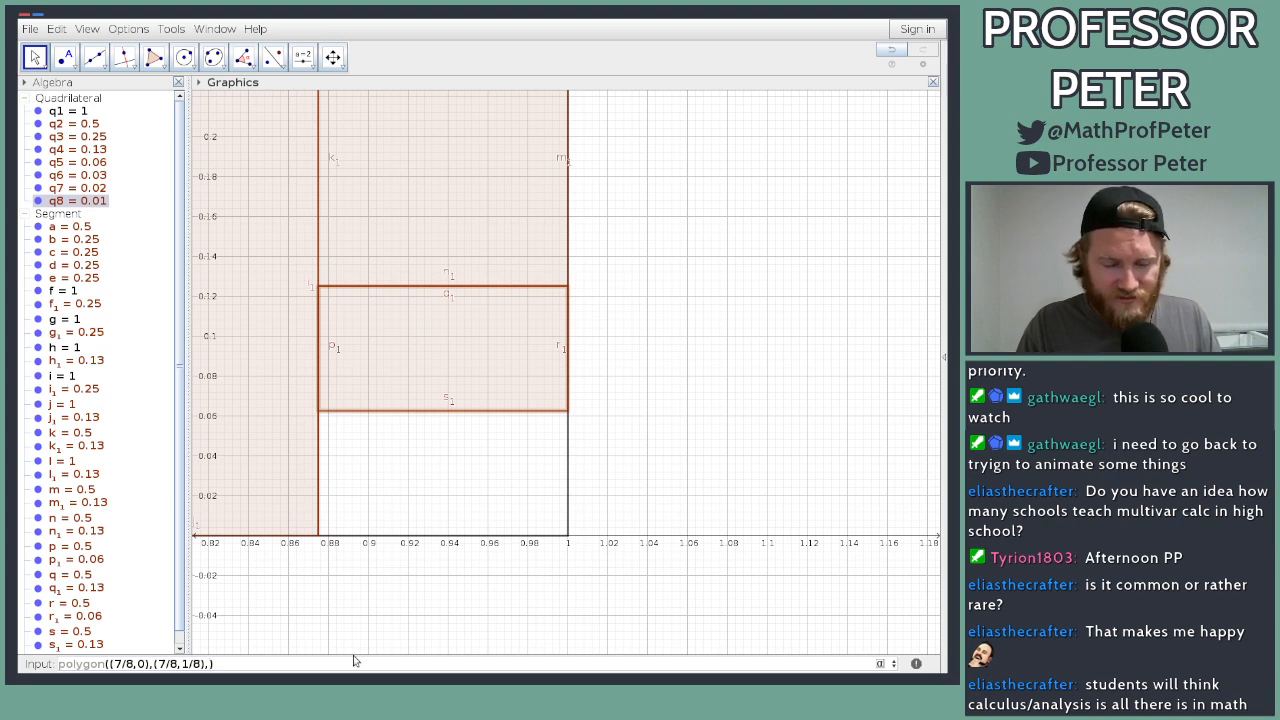
{"action": "type", "text": "(15/1"}
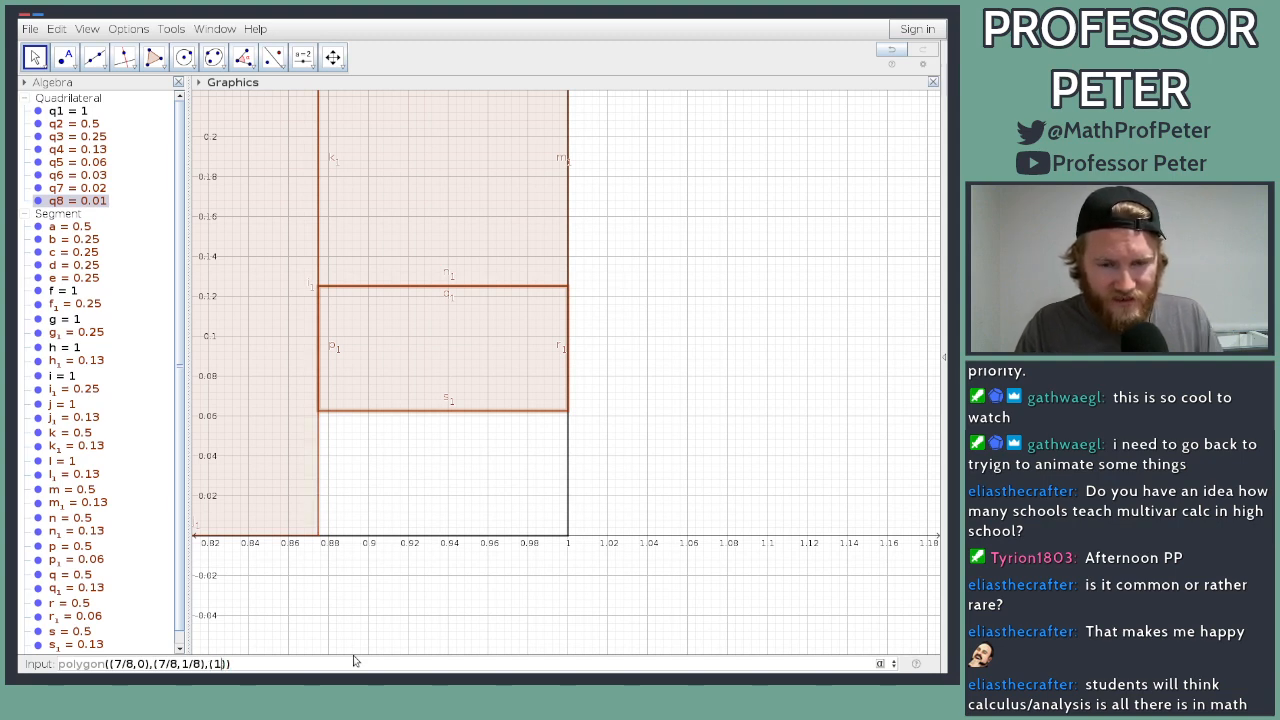
{"action": "type", "text": "6,1/8"}
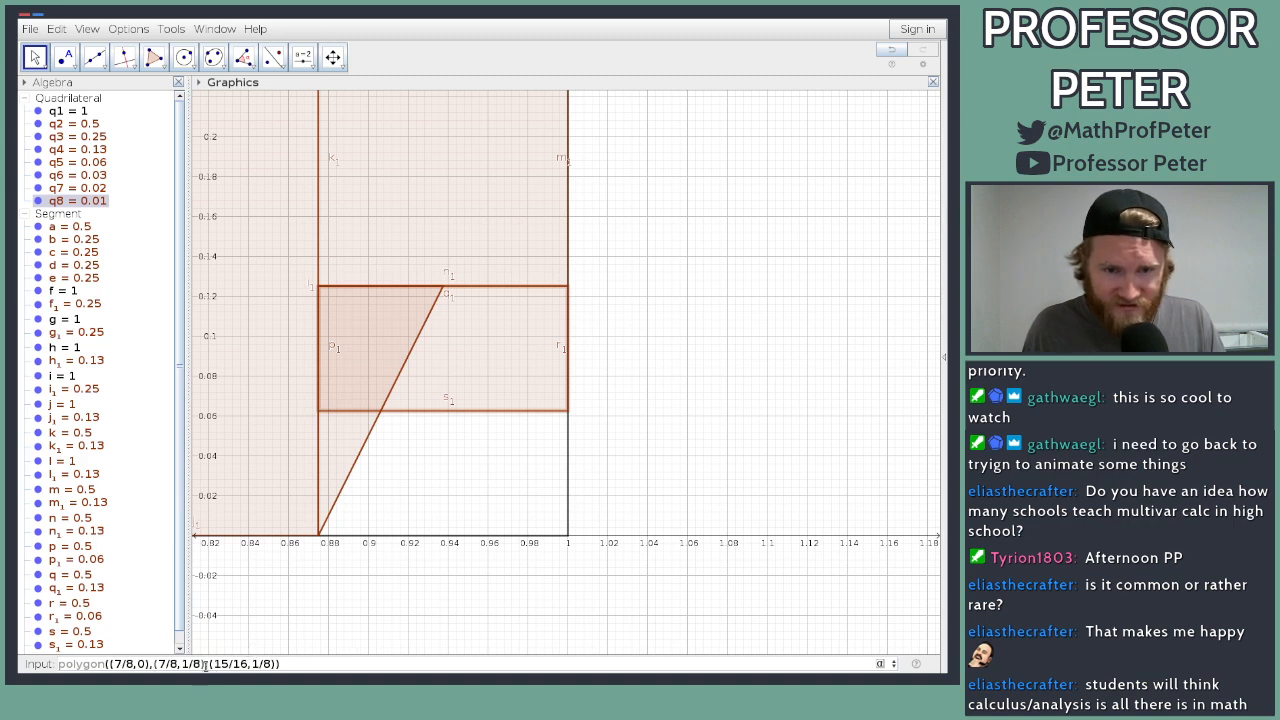
Step: Correct the y-coordinates of the polygon's second and third vertices to 1/16, giving (7/8,1/16) and (15/16,1/16)
{"action": "key", "text": "BackSpace"}
{"action": "type", "text": "16"}
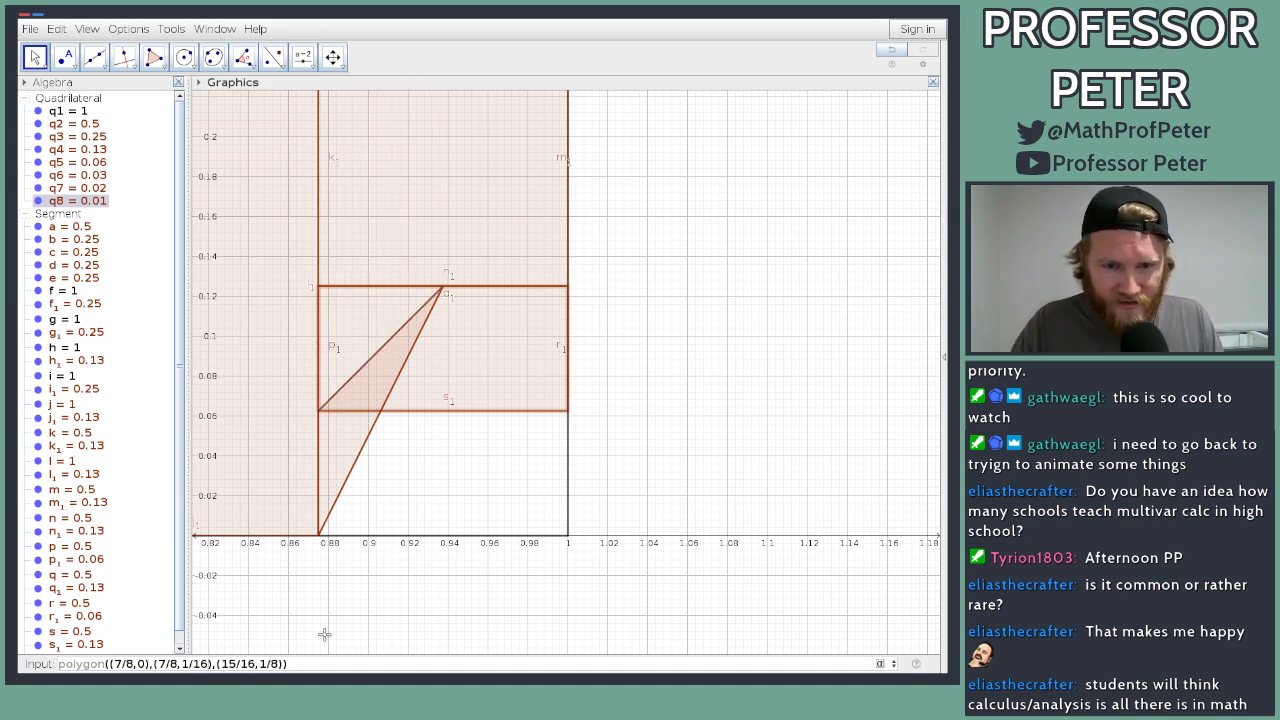
{"action": "key", "text": "Right"}
{"action": "key", "text": "Right"}
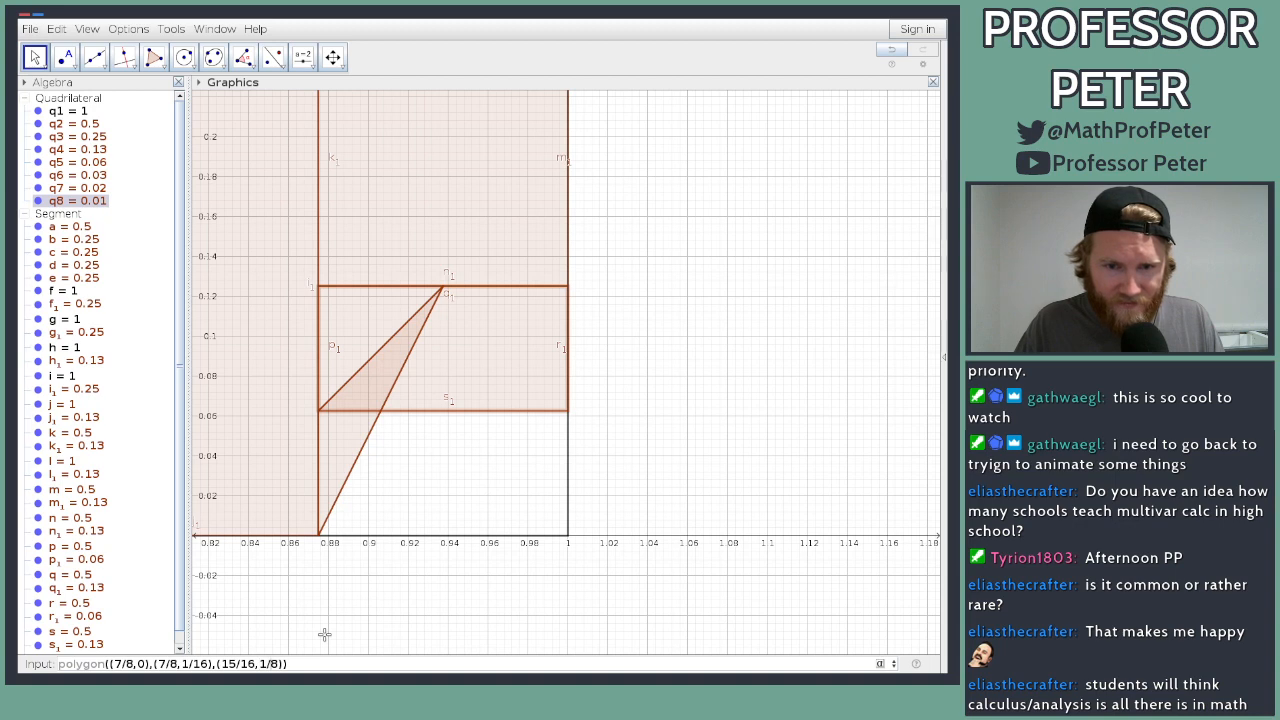
{"action": "key", "text": "BackSpace"}
{"action": "type", "text": "16"}
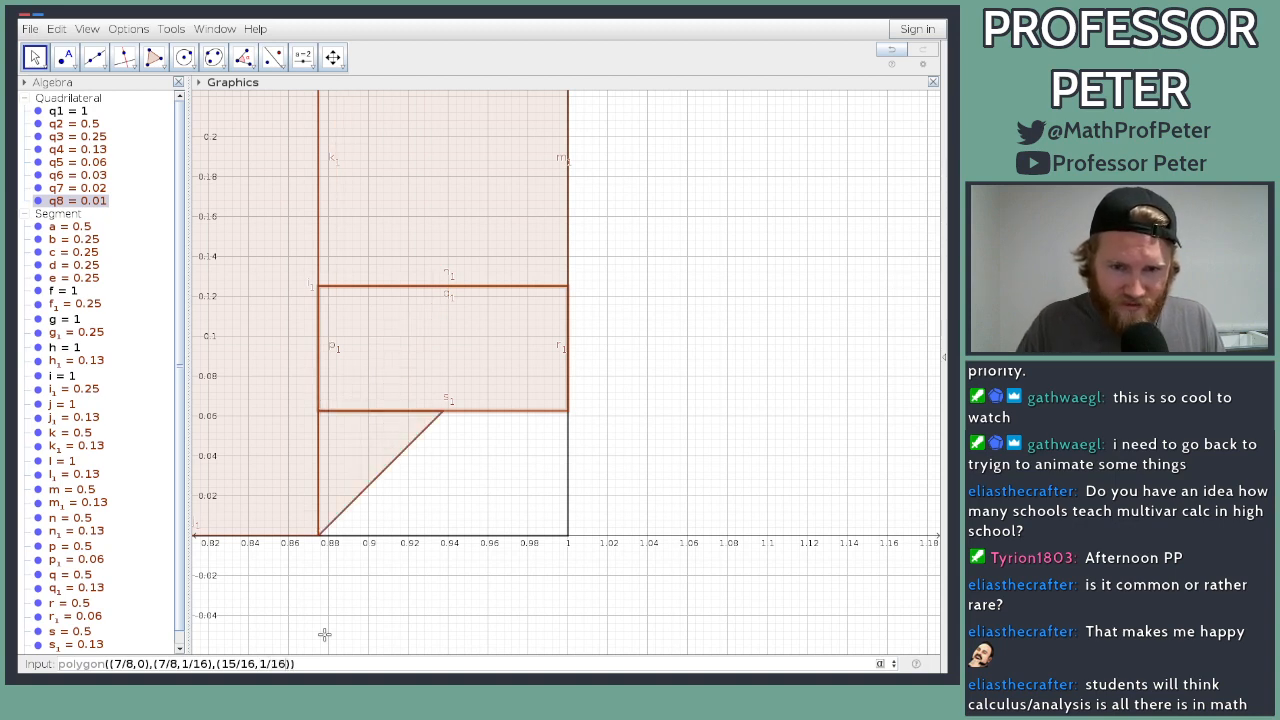
Step: Complete the polygon with vertices (7/8,0), (7/8,1/16) and (15/16,1/16) by adding (15/16,0), and create it
{"action": "key", "text": "Right"}
{"action": "type", "text": ", (15"}
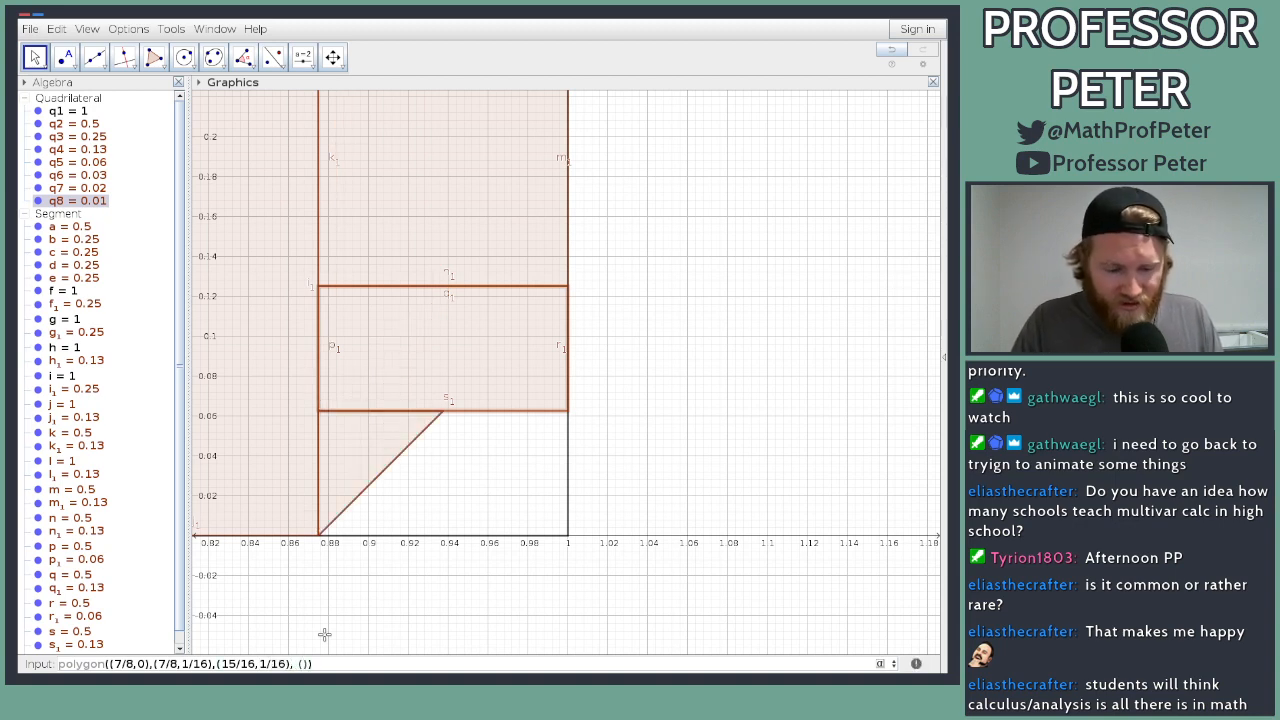
{"action": "type", "text": "/16,0)"}
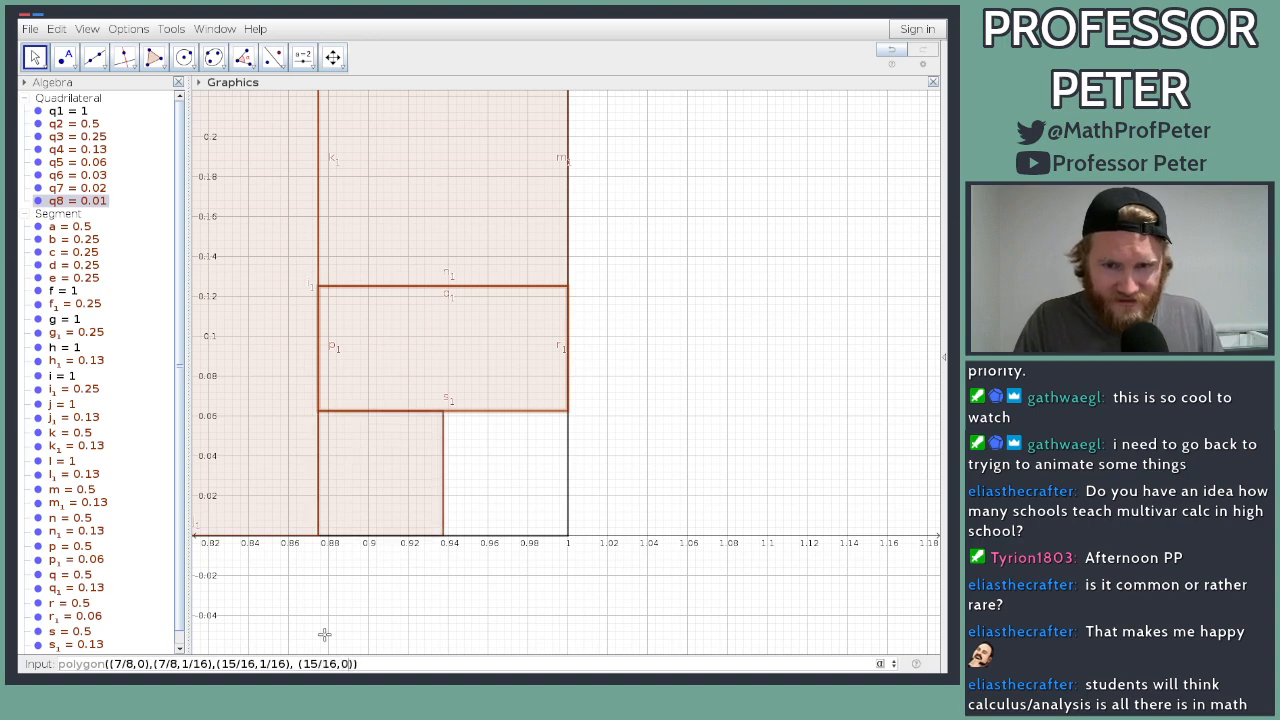
{"action": "key", "text": "Return"}
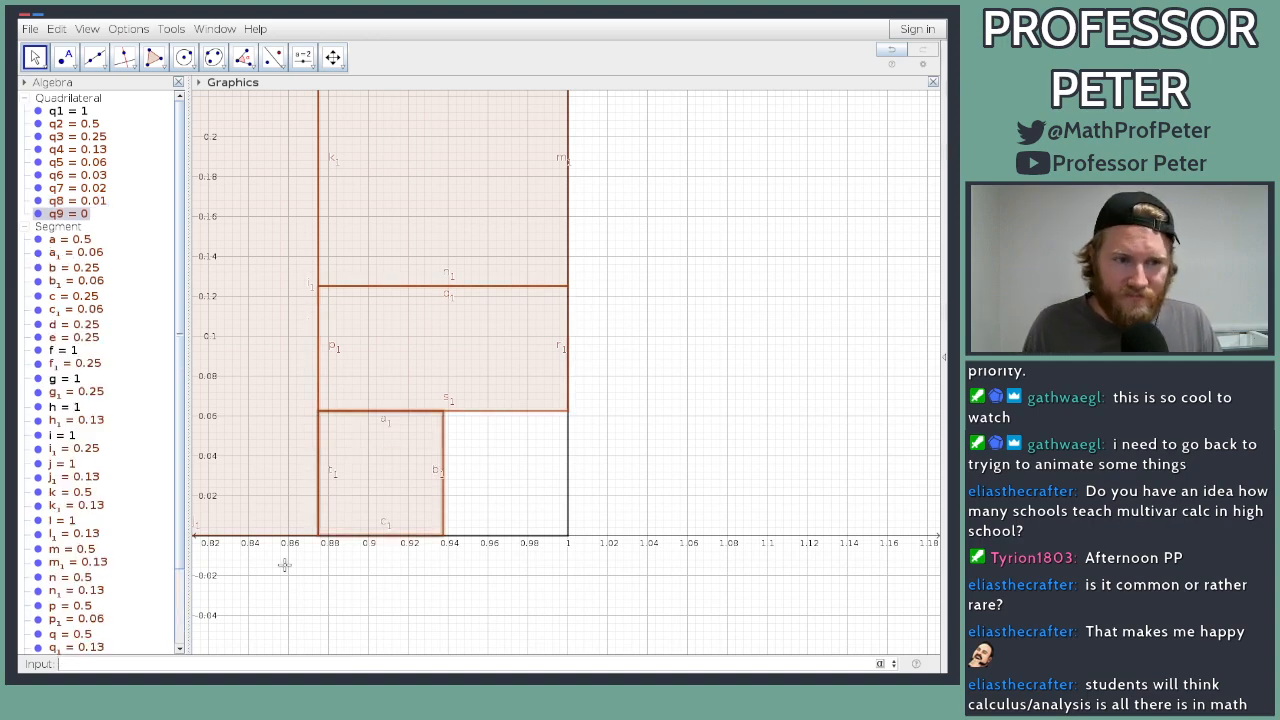
Step: Examine the whole subdivided unit square and its remaining uncovered corner between x = 15/16 and x = 1
{"action": "scroll", "coordinate": [285, 563], "scroll_direction": "down", "scroll_amount": 4}
{"action": "scroll", "coordinate": [538, 511], "scroll_direction": "down", "scroll_amount": 7}
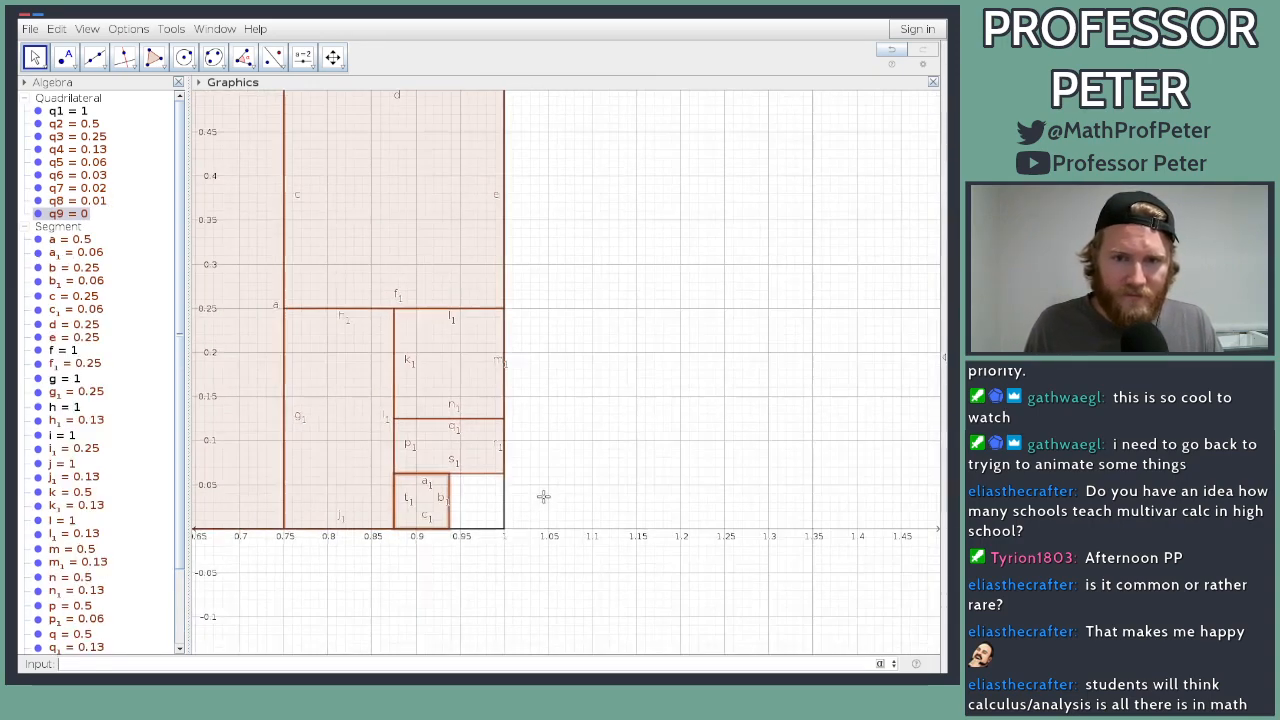
{"action": "scroll", "coordinate": [548, 493], "scroll_direction": "down", "scroll_amount": 7}
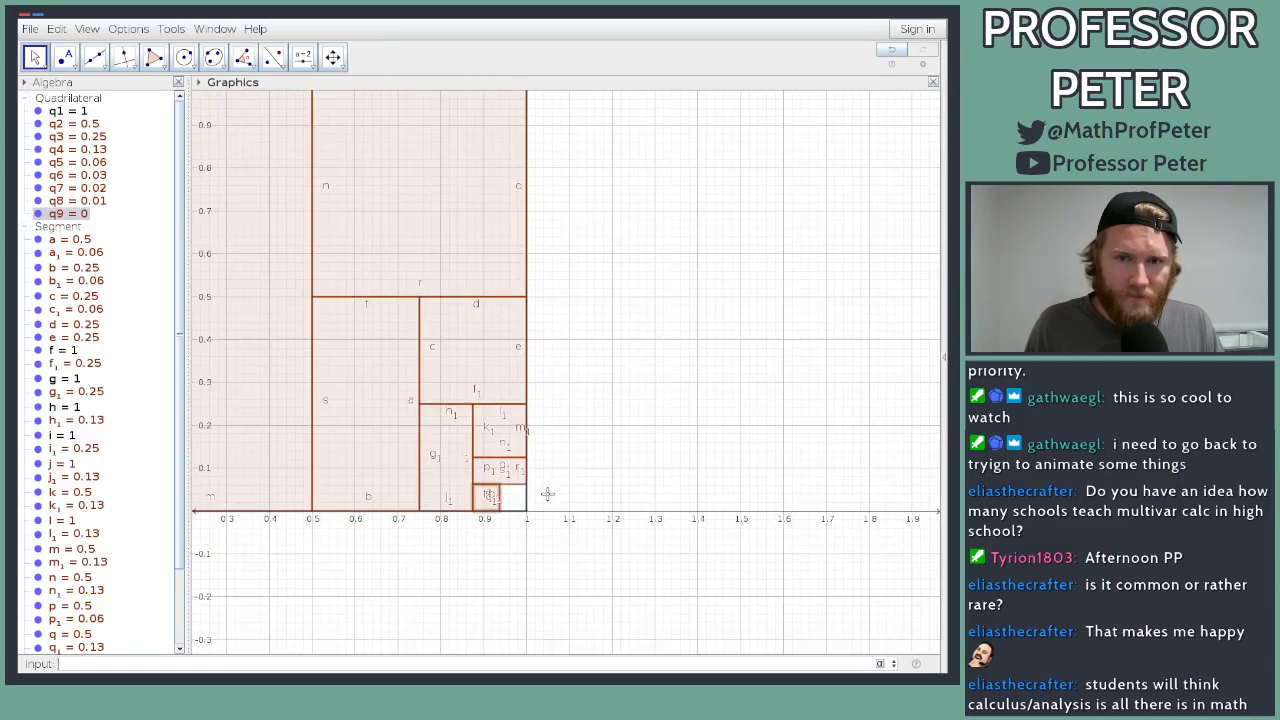
{"action": "scroll", "coordinate": [561, 474], "scroll_direction": "down", "scroll_amount": 2}
{"action": "scroll", "coordinate": [559, 472], "scroll_direction": "up", "scroll_amount": 2}
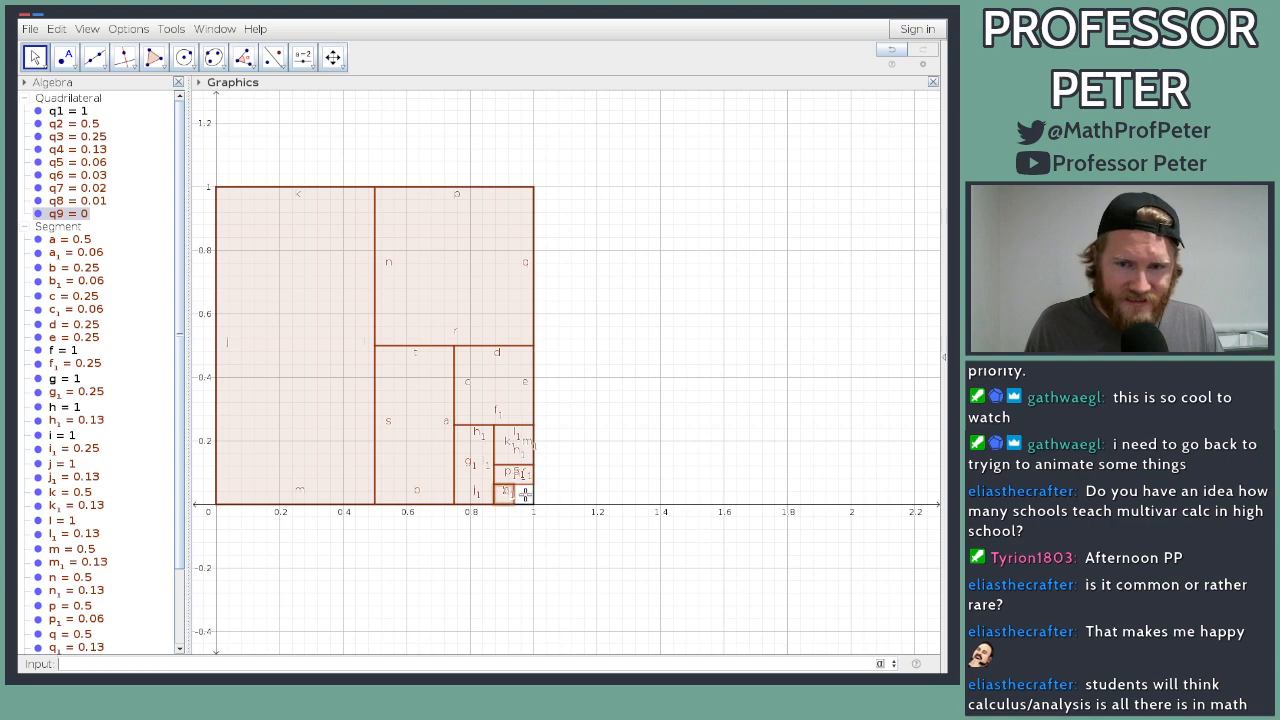
{"action": "scroll", "coordinate": [527, 507], "scroll_direction": "up", "scroll_amount": 7}
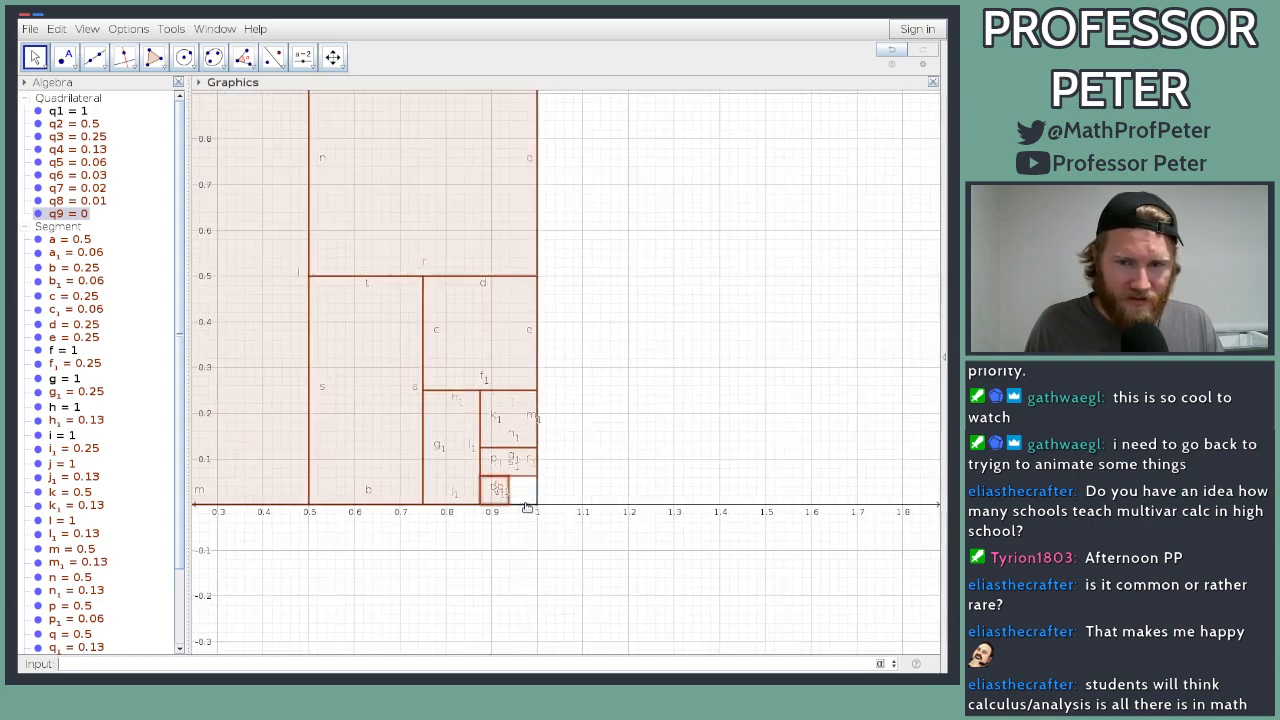
{"action": "scroll", "coordinate": [527, 507], "scroll_direction": "up", "scroll_amount": 6}
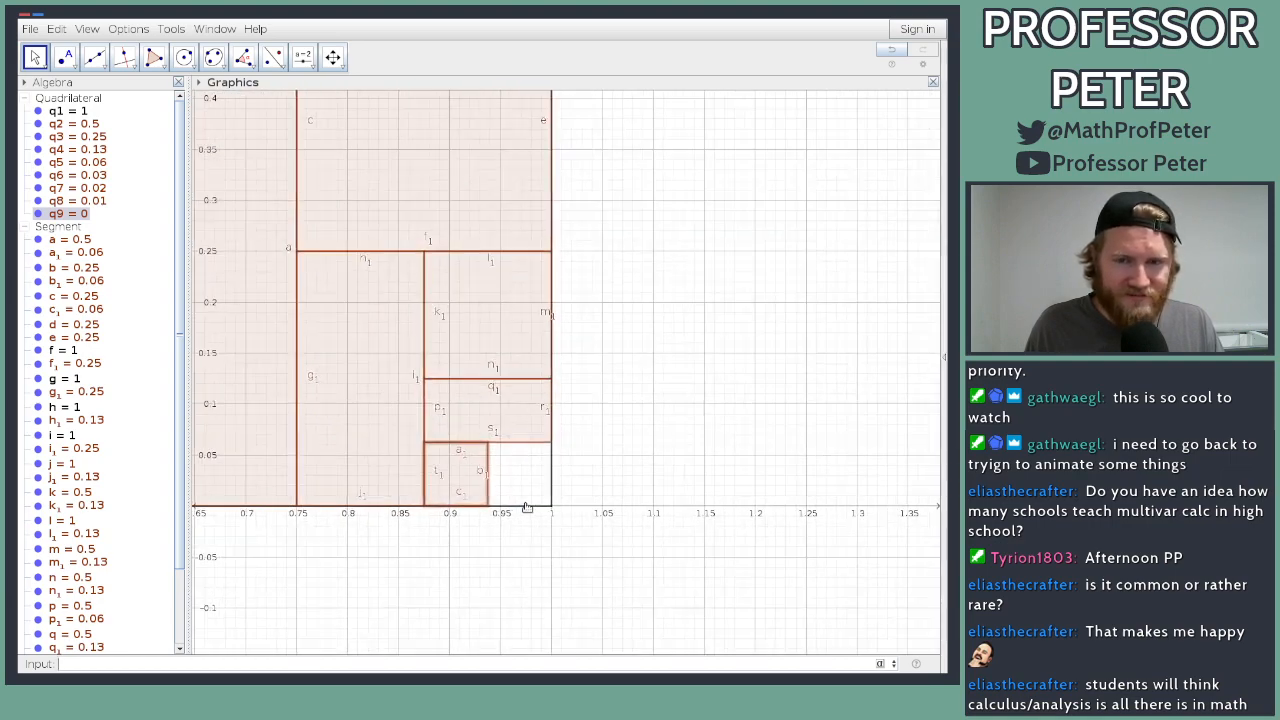
{"action": "scroll", "coordinate": [513, 491], "scroll_direction": "up", "scroll_amount": 6}
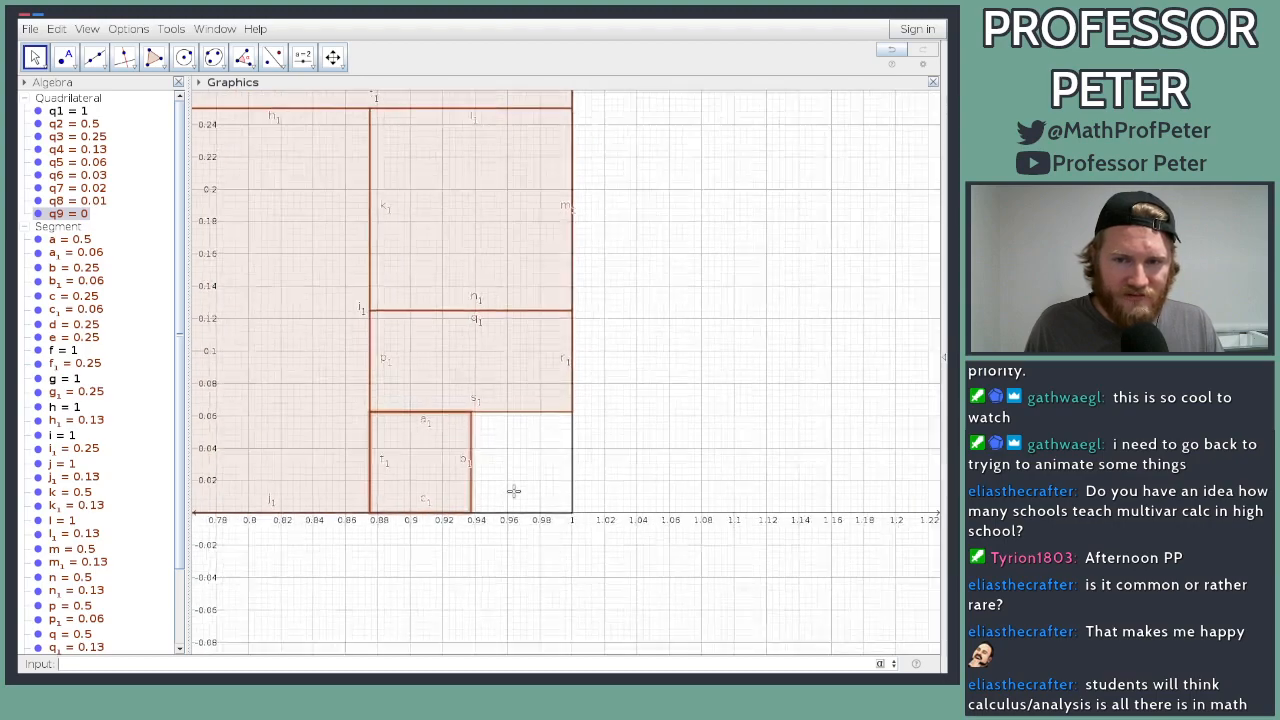
{"action": "scroll", "coordinate": [513, 491], "scroll_direction": "up", "scroll_amount": 4}
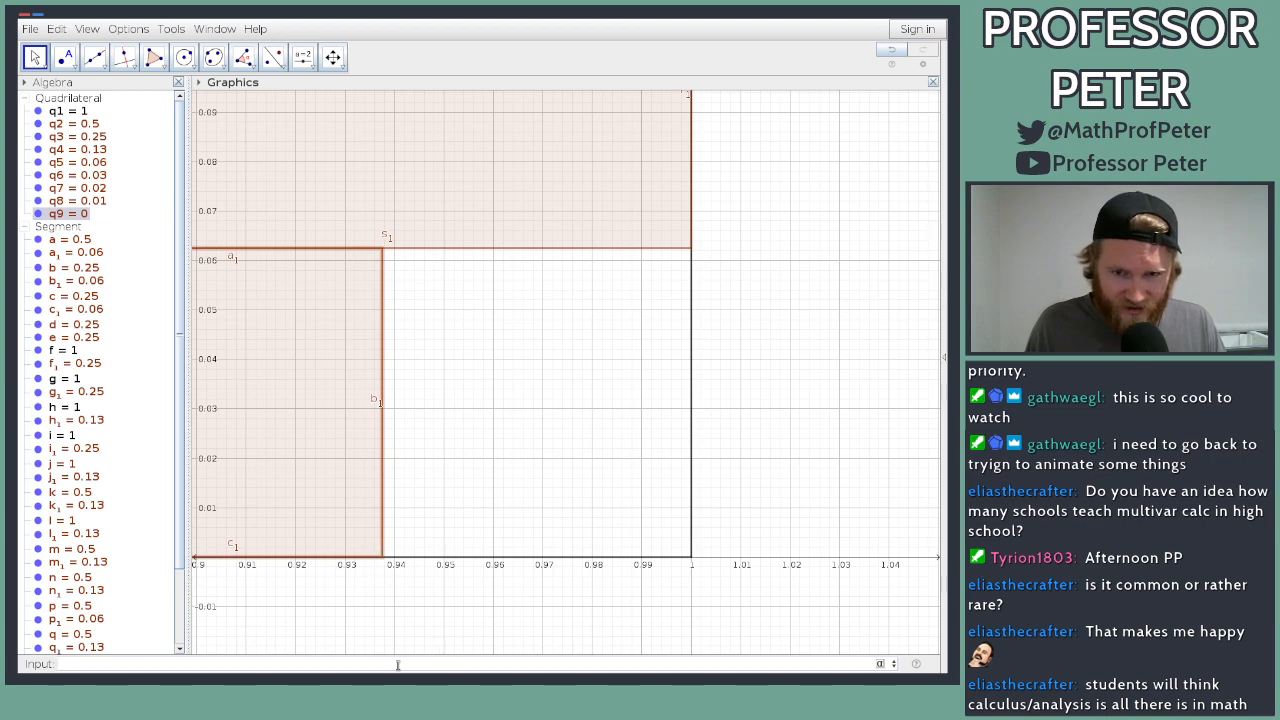
Step: Begin a point-by-point Polygon command with (15/16,0) as its first vertex
{"action": "type", "text": "poly"}
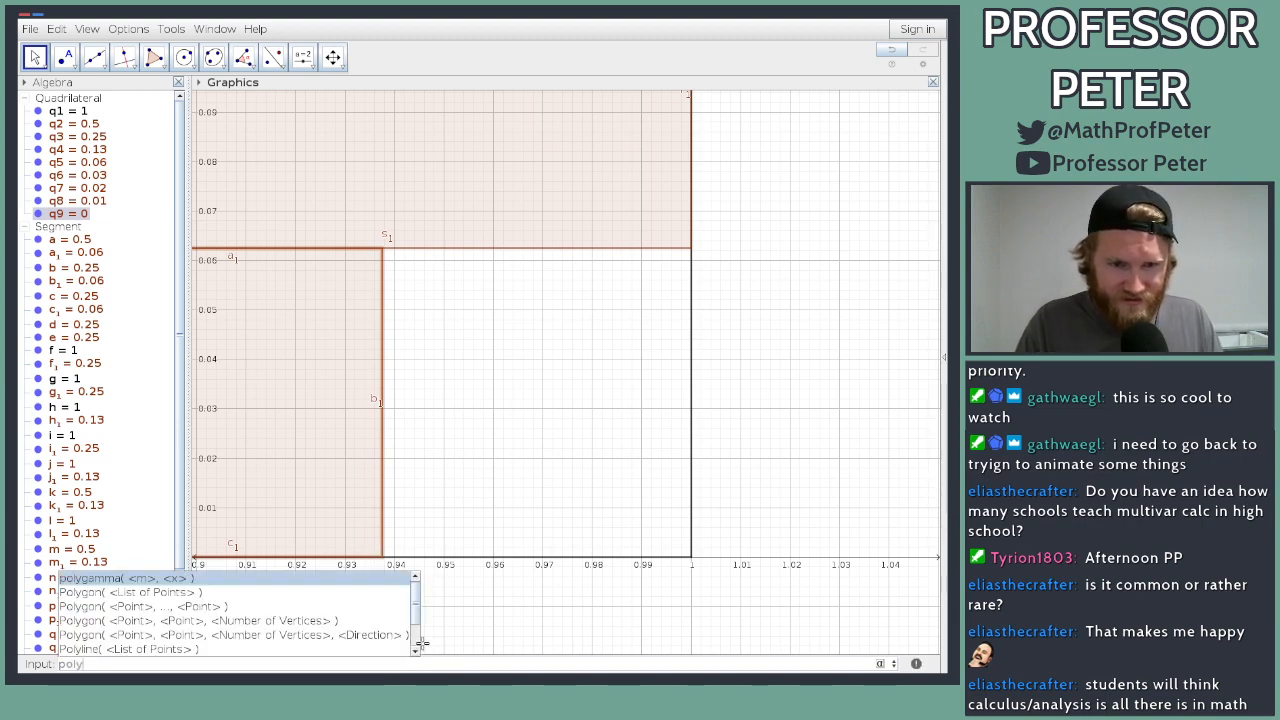
{"action": "key", "text": "Down"}
{"action": "key", "text": "Return"}
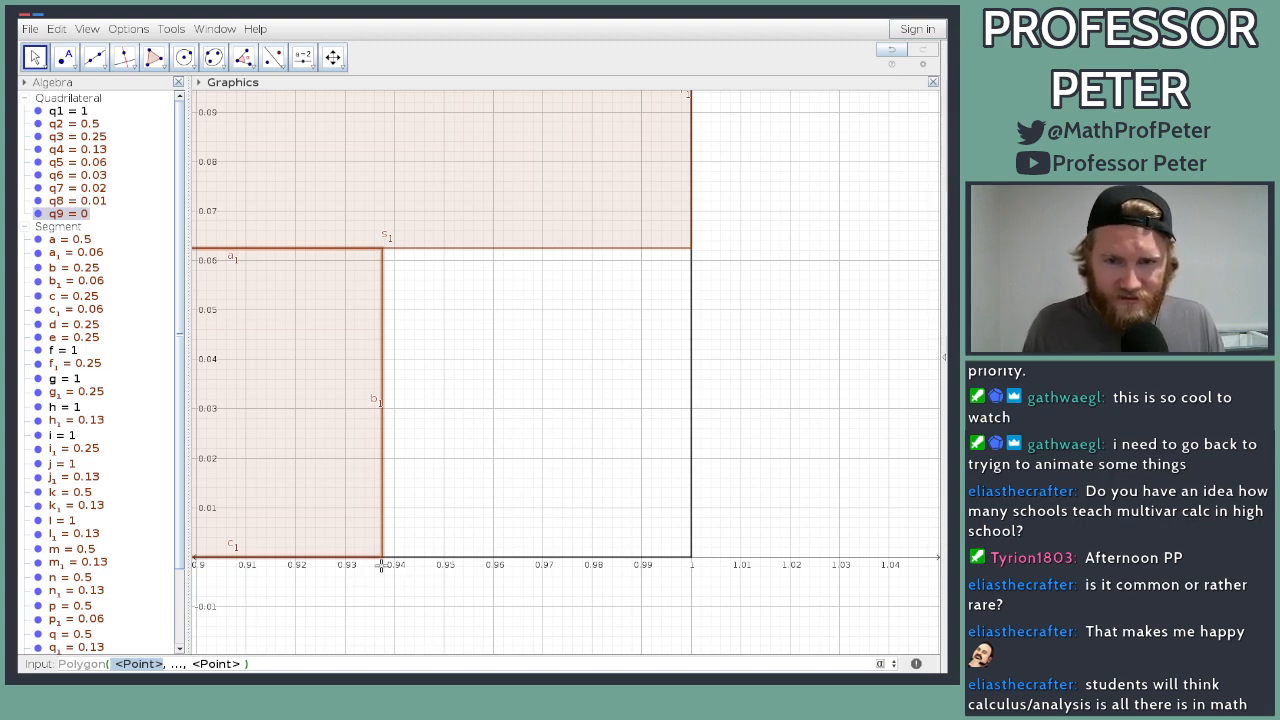
{"action": "scroll", "coordinate": [374, 573], "scroll_direction": "up", "scroll_amount": 1}
{"action": "scroll", "coordinate": [374, 573], "scroll_direction": "up", "scroll_amount": 5}
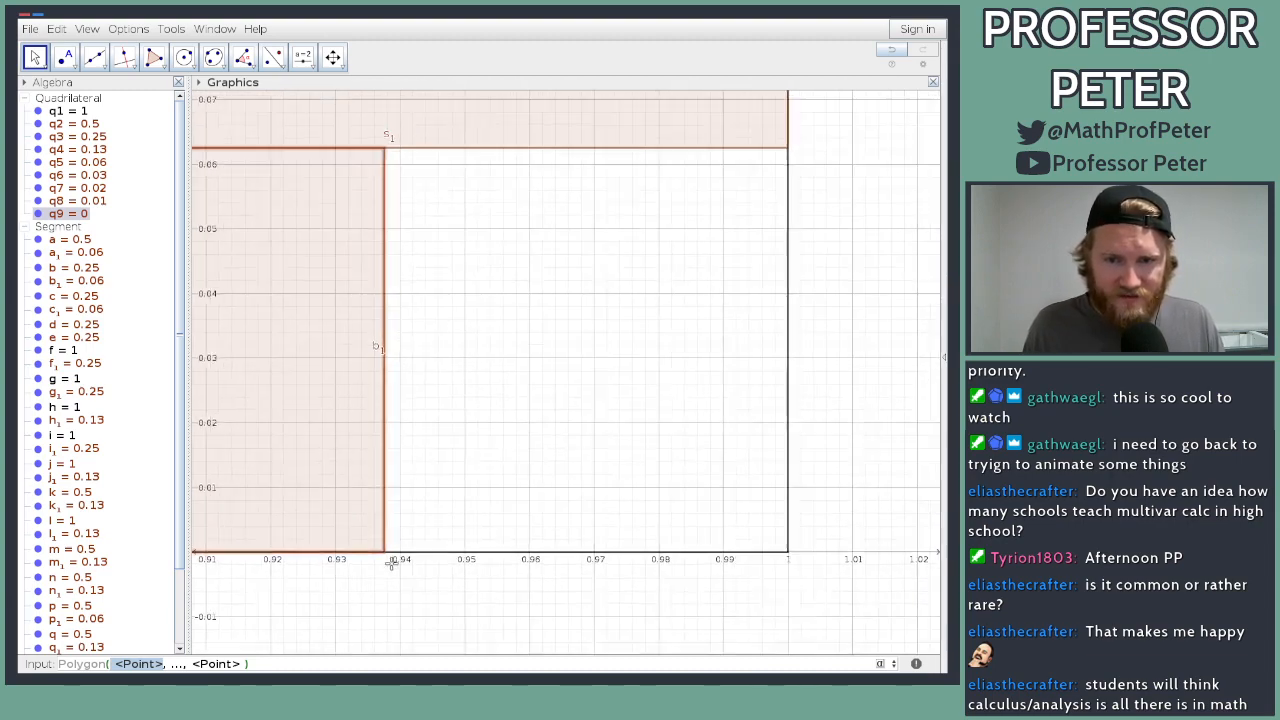
{"action": "scroll", "coordinate": [383, 556], "scroll_direction": "down", "scroll_amount": 2}
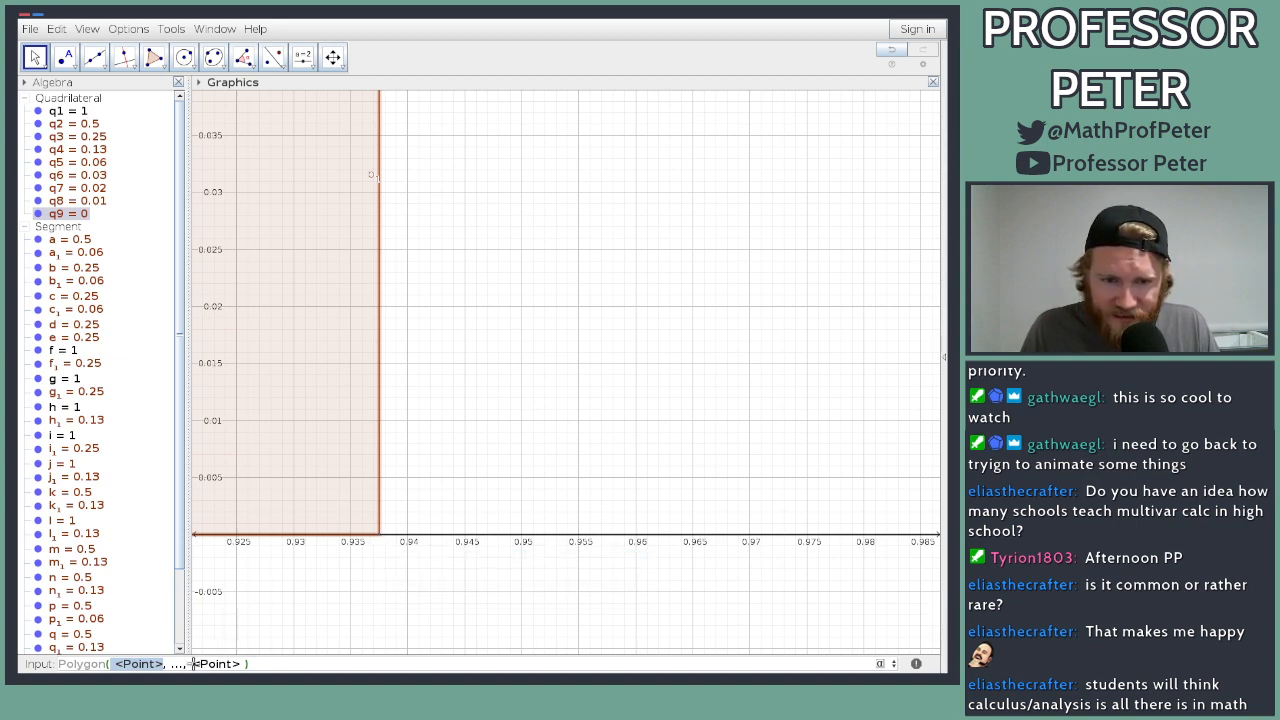
{"action": "type", "text": "(1"}
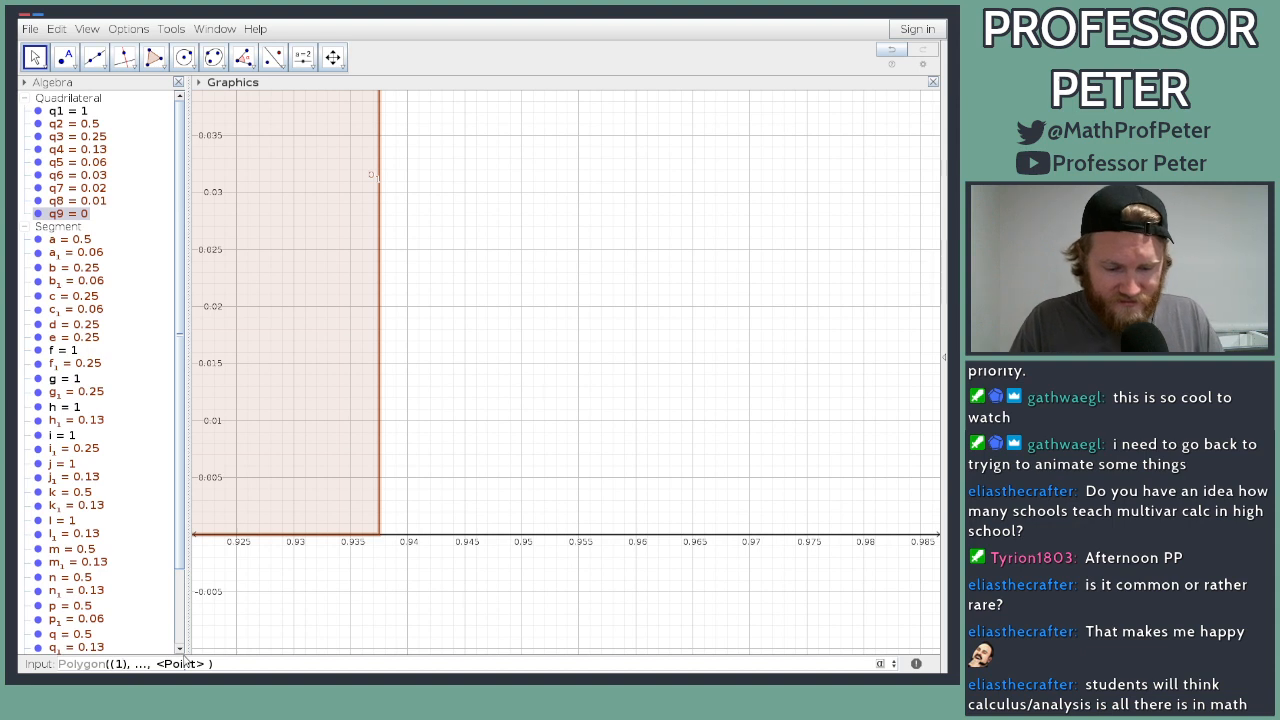
{"action": "type", "text": "5/16,0"}
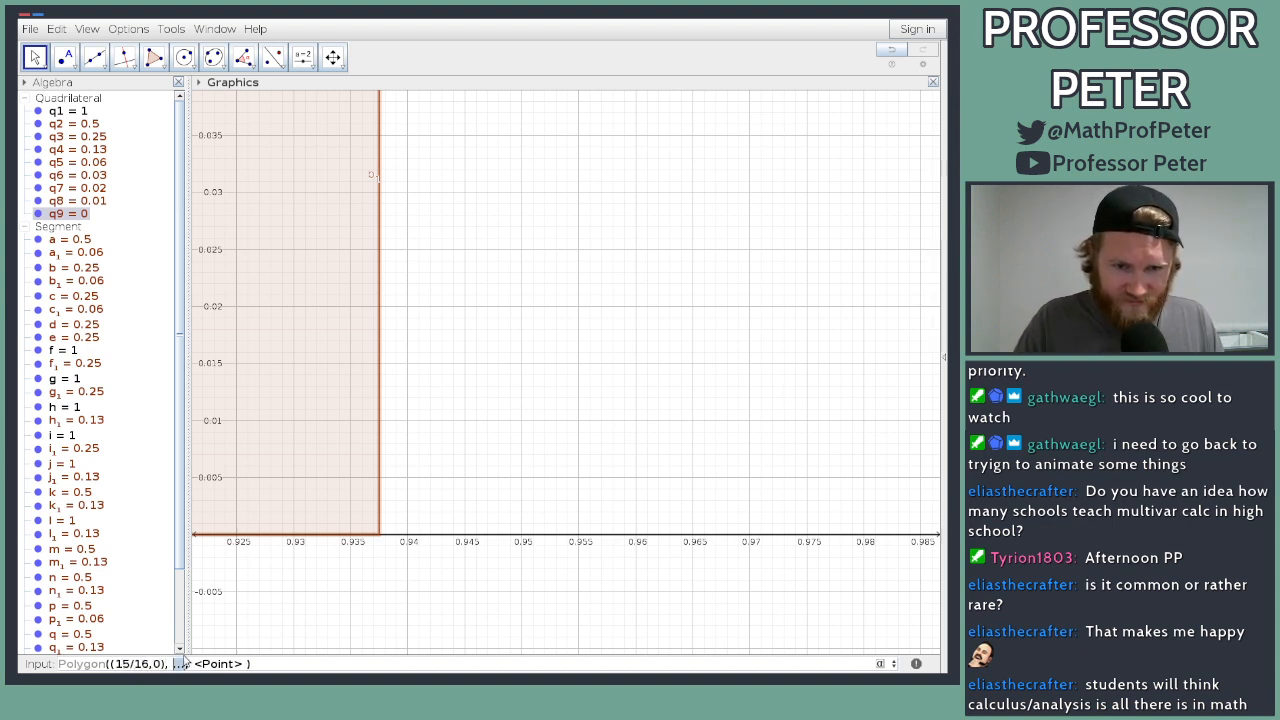
Step: Enter 15/16 as the x-coordinate of the polygon's second vertex
{"action": "scroll", "coordinate": [485, 405], "scroll_direction": "down", "scroll_amount": 3}
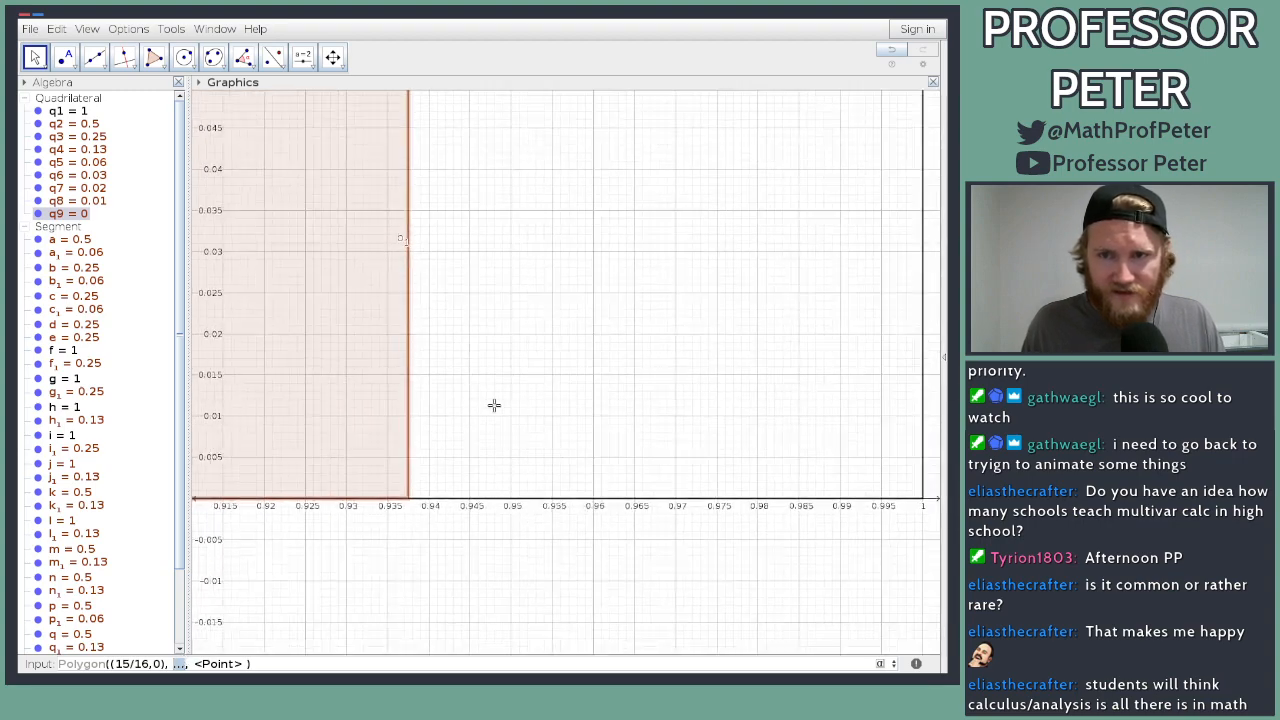
{"action": "scroll", "coordinate": [494, 405], "scroll_direction": "down", "scroll_amount": 3}
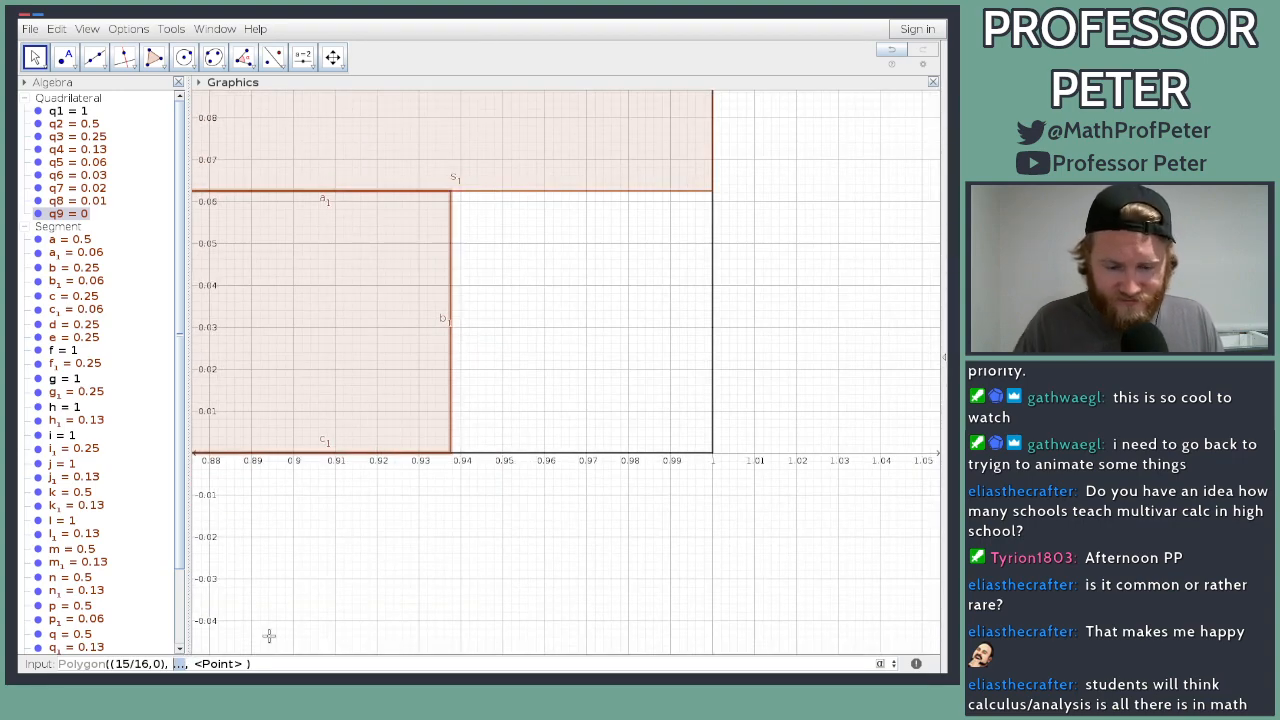
{"action": "type", "text": "(15/1"}
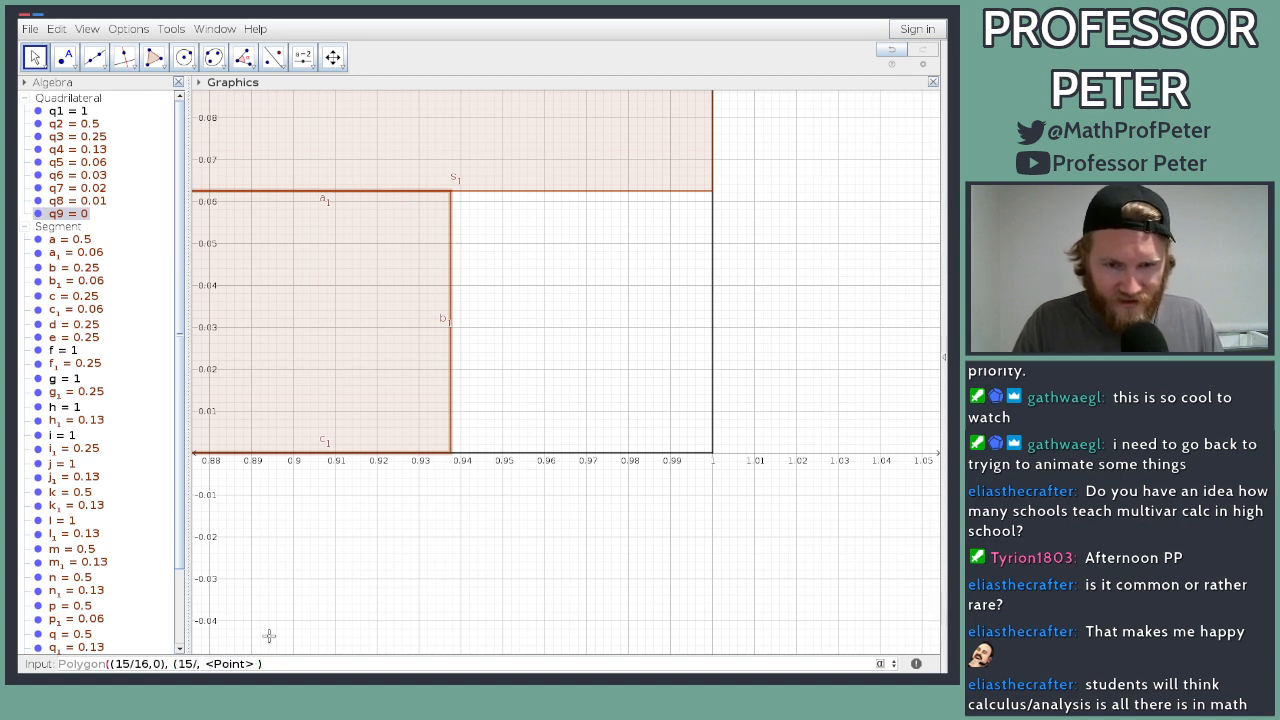
{"action": "type", "text": "6"}
{"action": "key", "text": "Tab"}
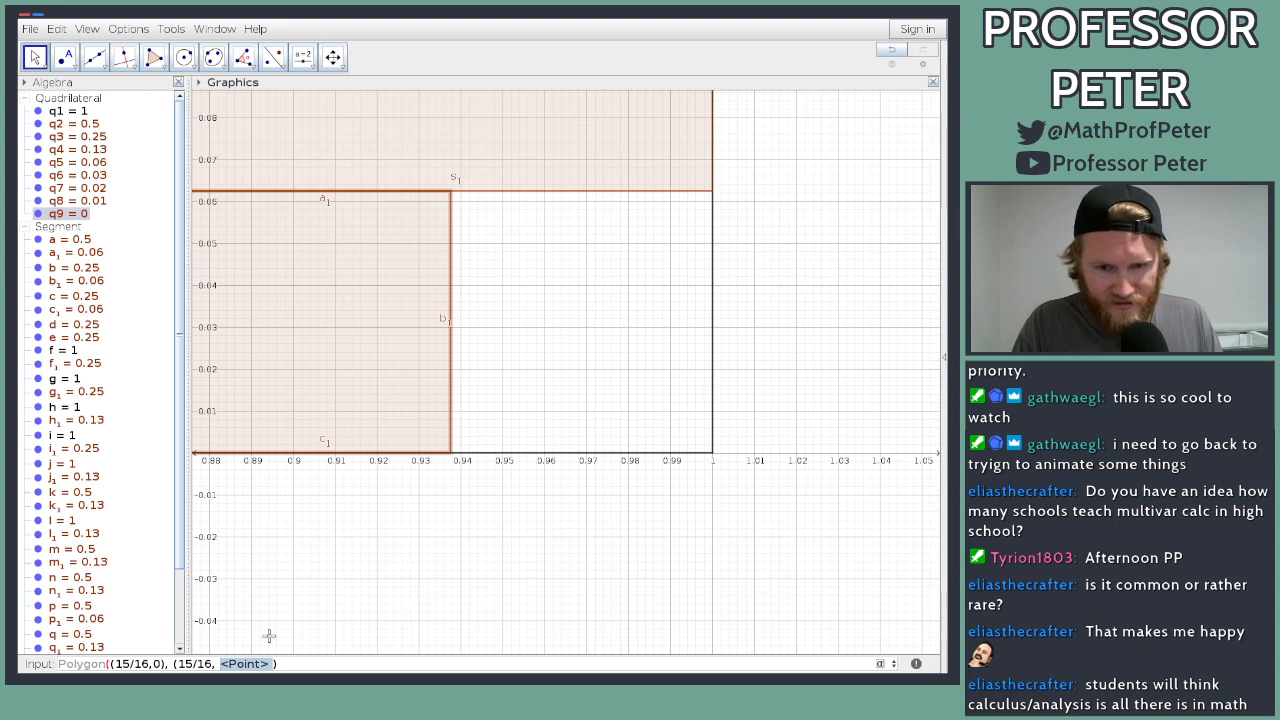
{"action": "type", "text": "32"}
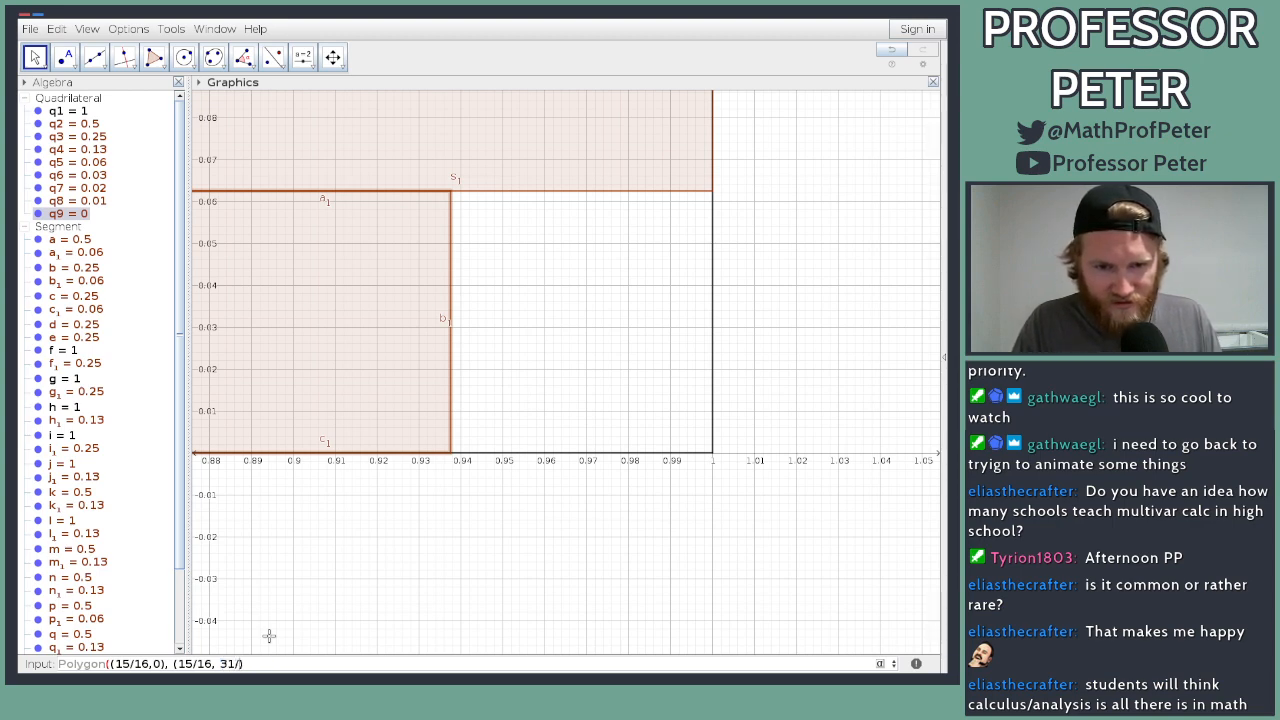
{"action": "type", "text": "32"}
{"action": "key", "text": "BackSpace"}
{"action": "key", "text": "BackSpace"}
{"action": "key", "text": "BackSpace"}
{"action": "key", "text": "BackSpace"}
{"action": "key", "text": "BackSpace"}
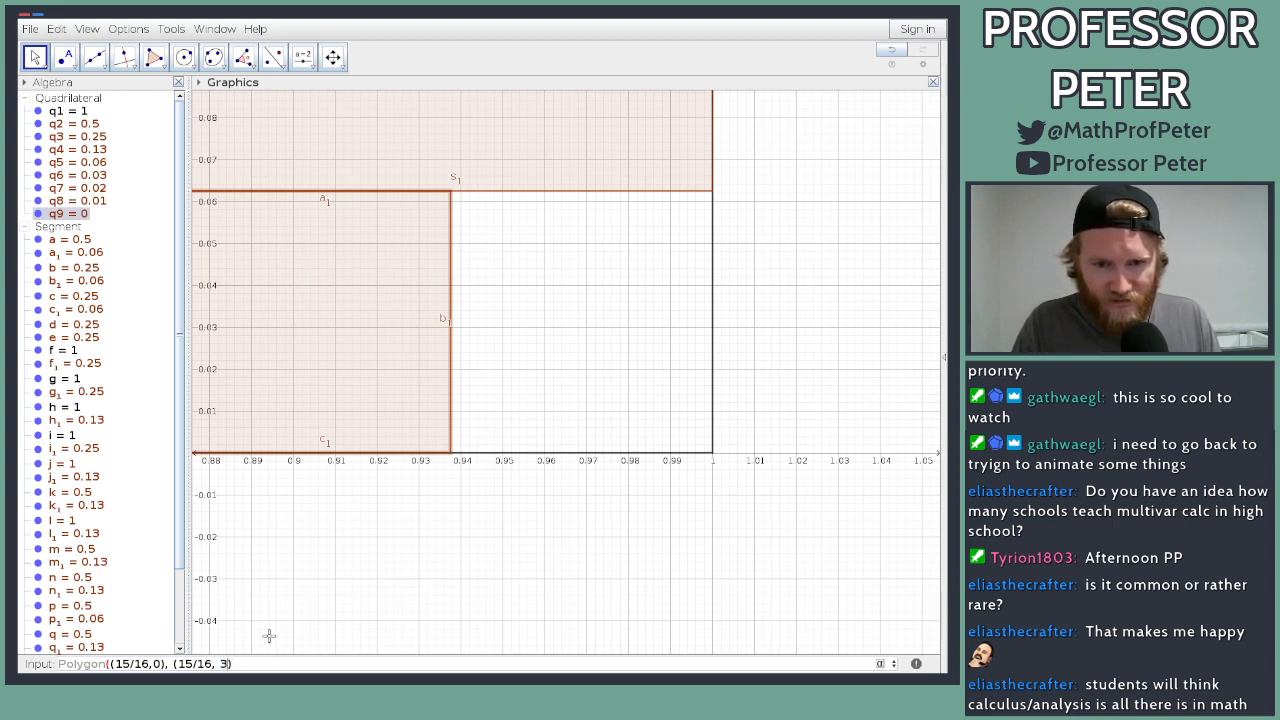
{"action": "type", "text": "1/32"}
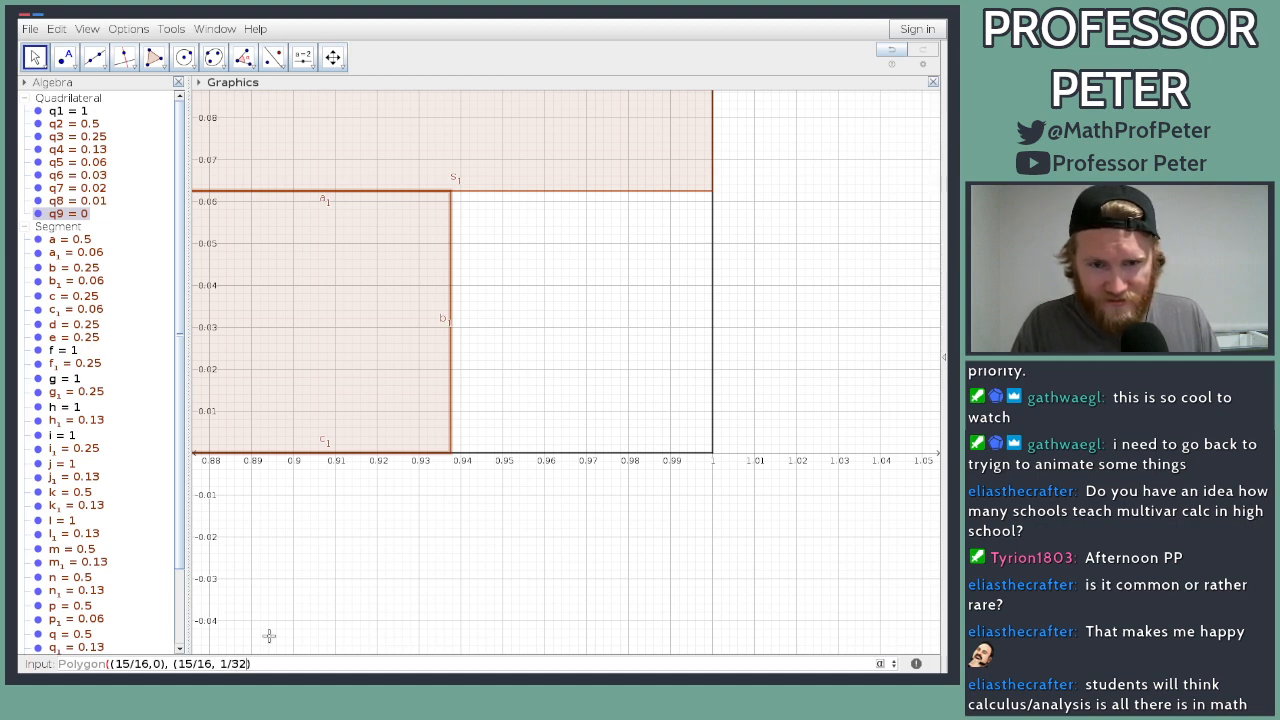
{"action": "type", "text": "3"}
{"action": "key", "text": "BackSpace"}
{"action": "key", "text": "BackSpace"}
{"action": "key", "text": "BackSpace"}
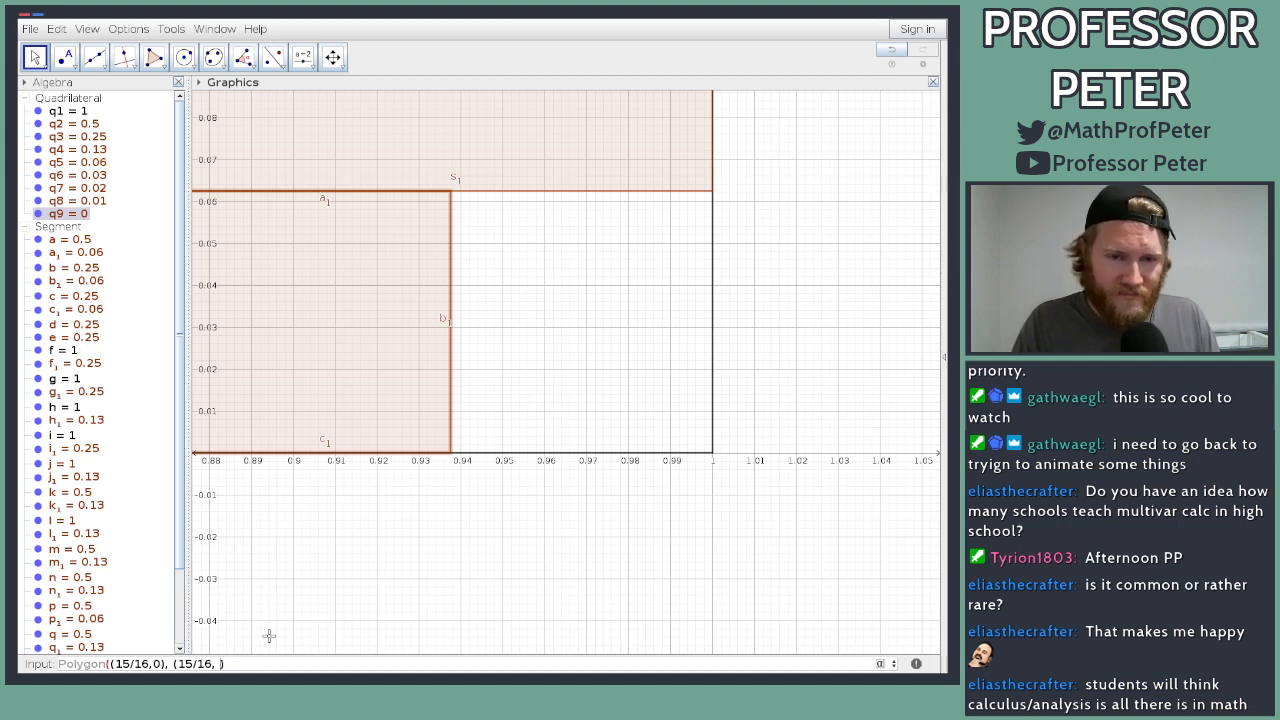
Step: Give the second vertex a y-coordinate of 1/16 and add (31/32,1/16) as the third vertex
{"action": "type", "text": "15/1"}
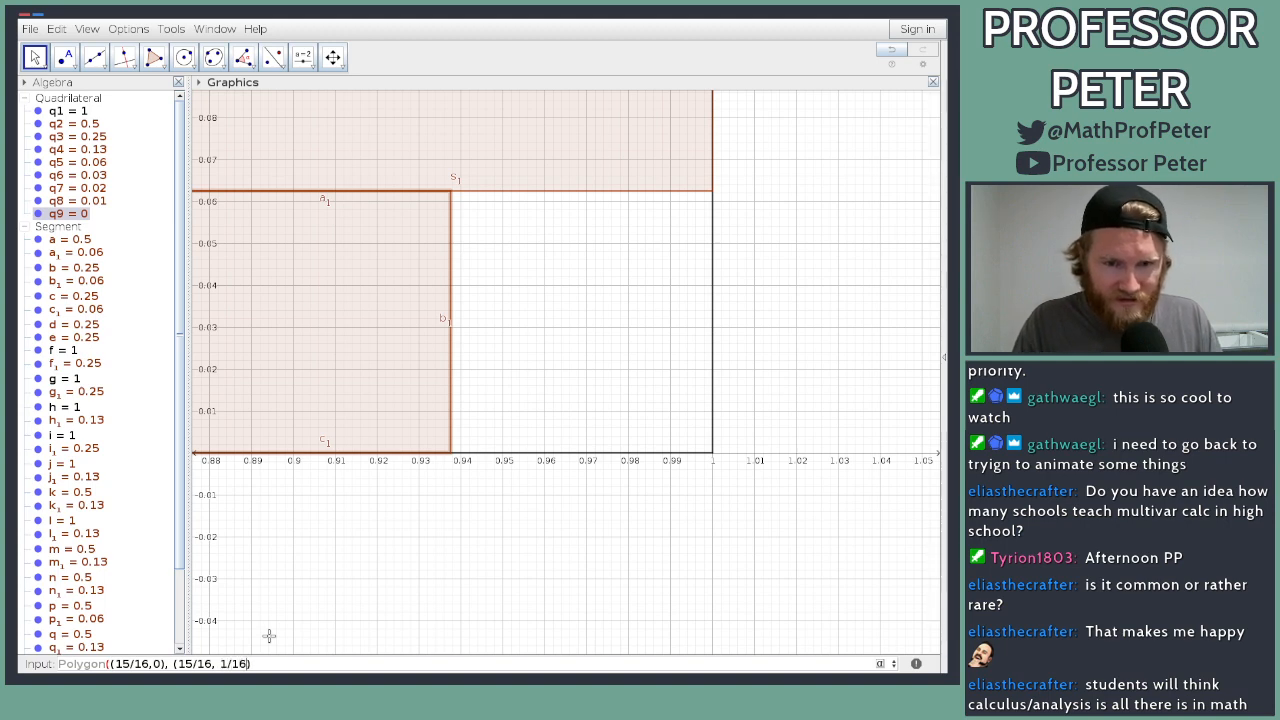
{"action": "type", "text": "6,0), (15/16, 1/16)"}
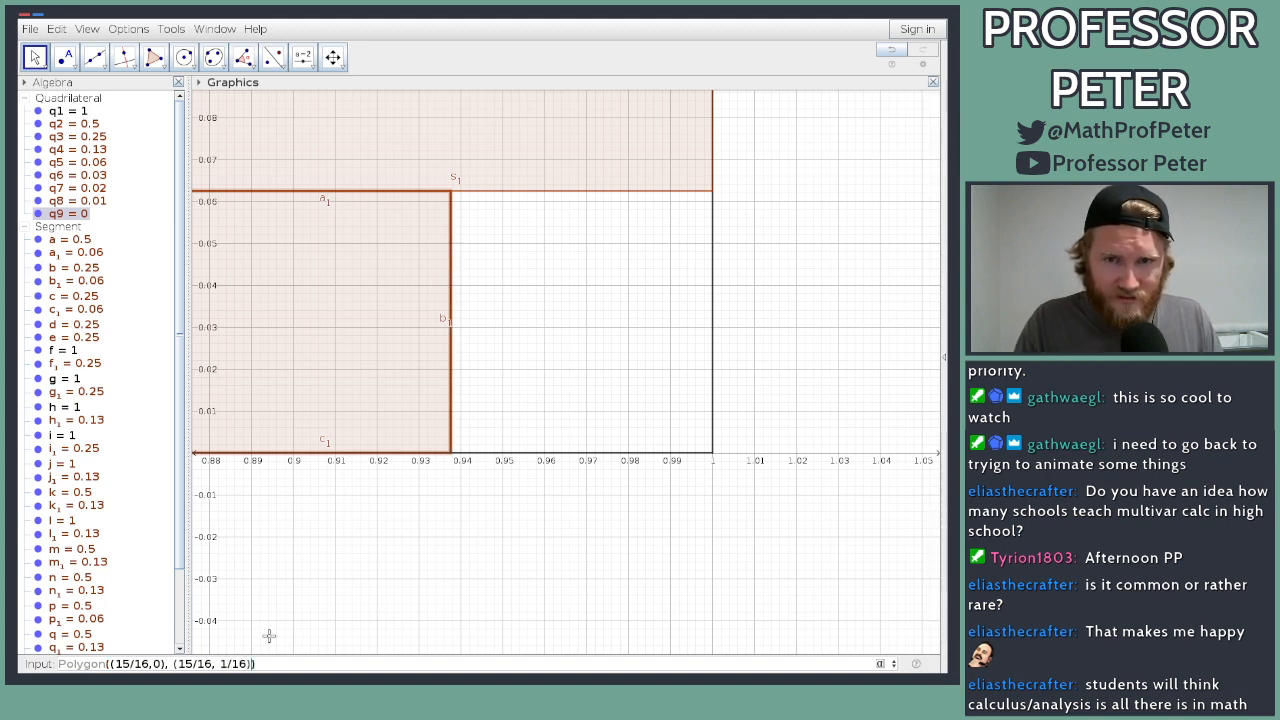
{"action": "type", "text": ",("}
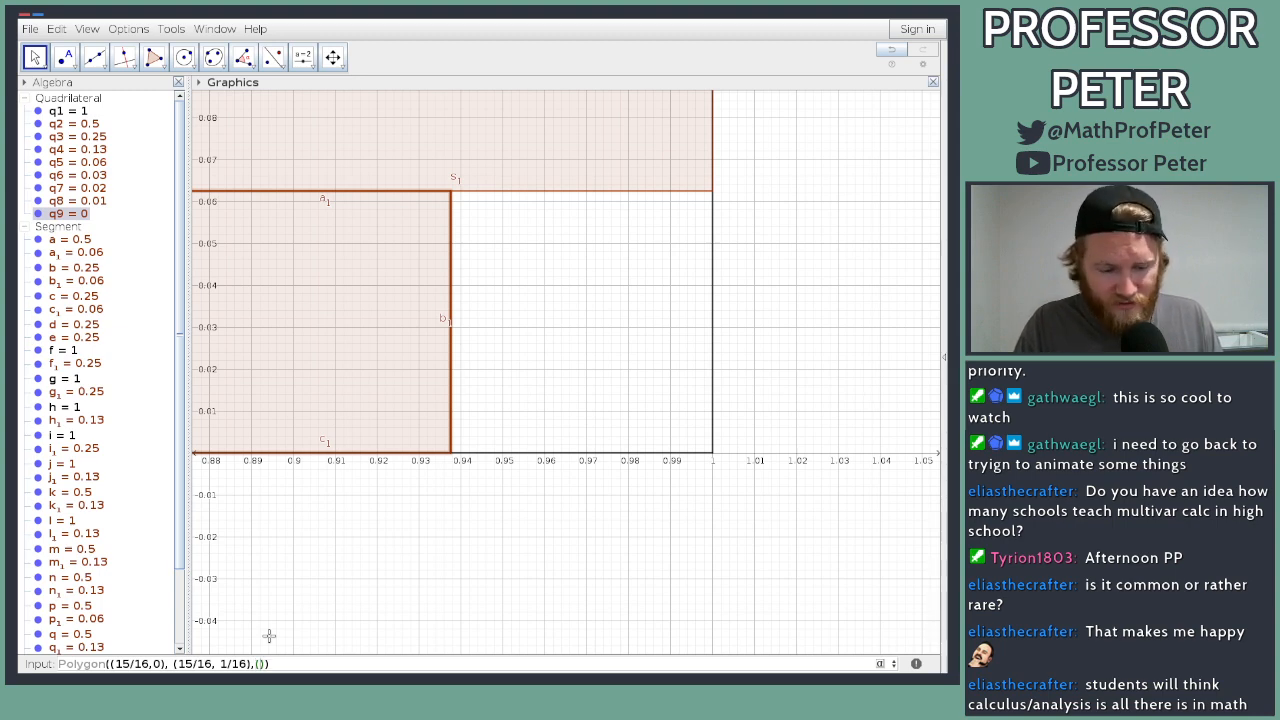
{"action": "type", "text": "31/3"}
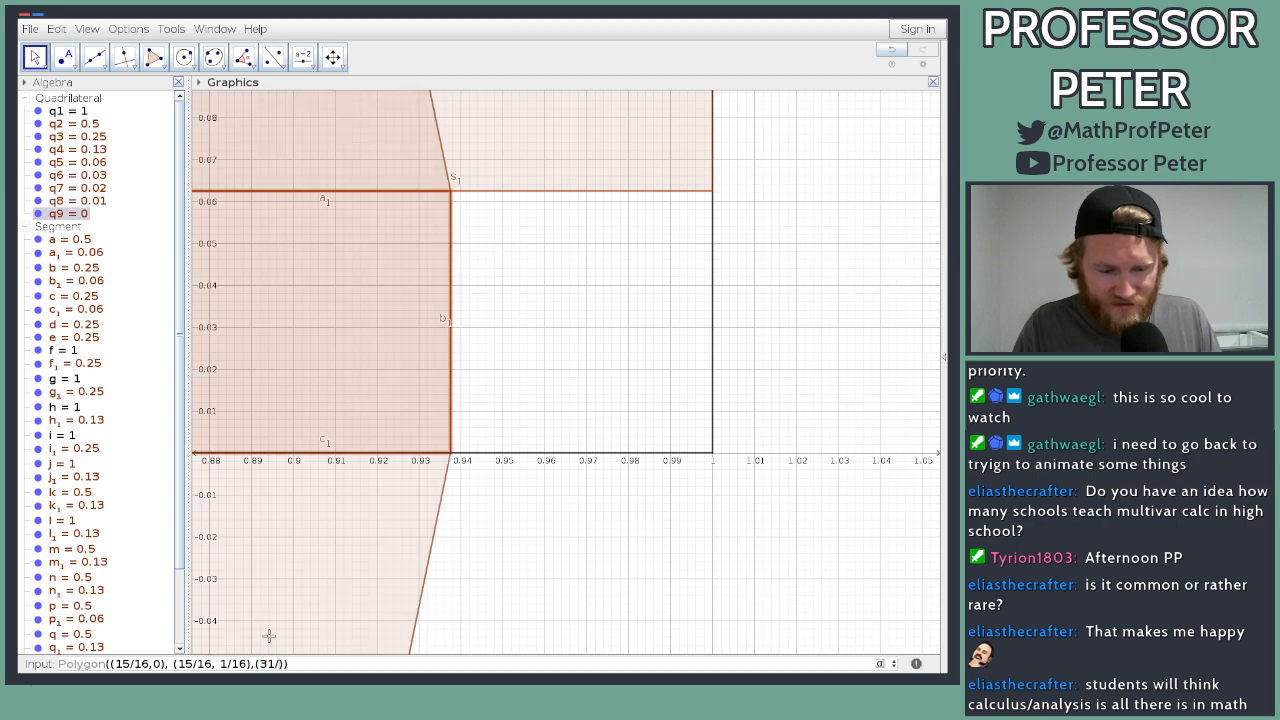
{"action": "type", "text": "2"}
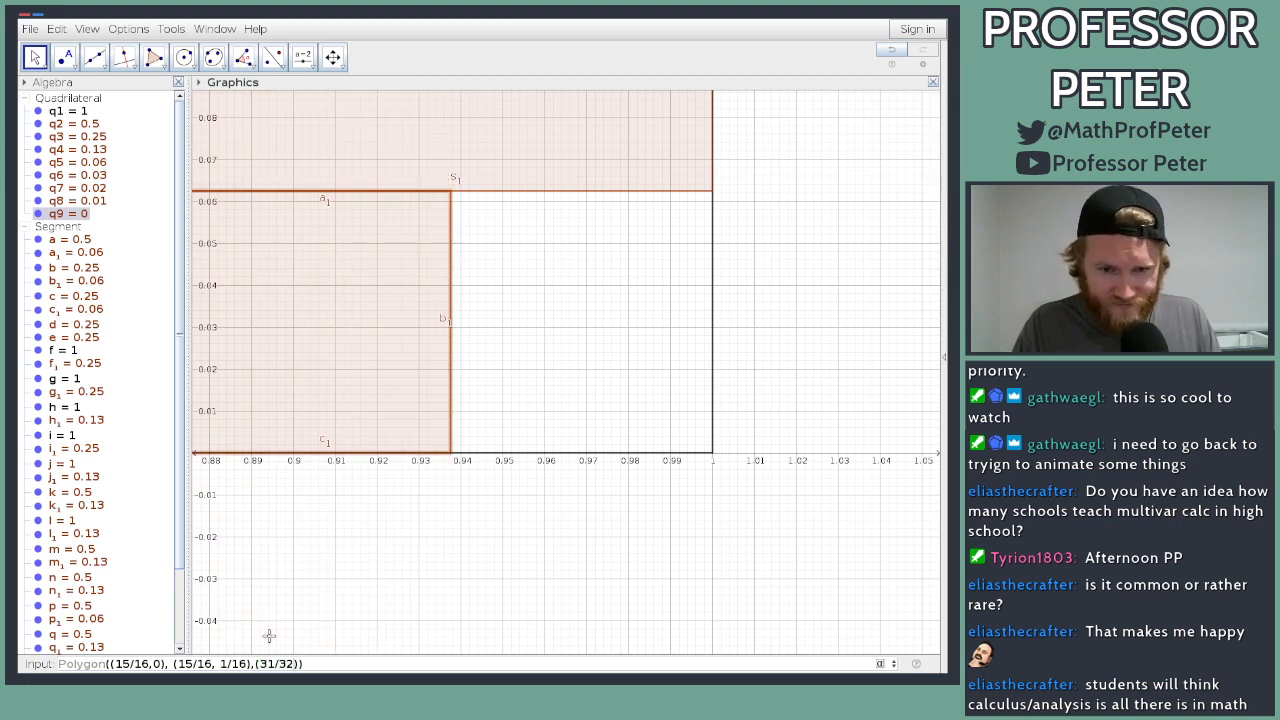
{"action": "type", "text": ",1/16)"}
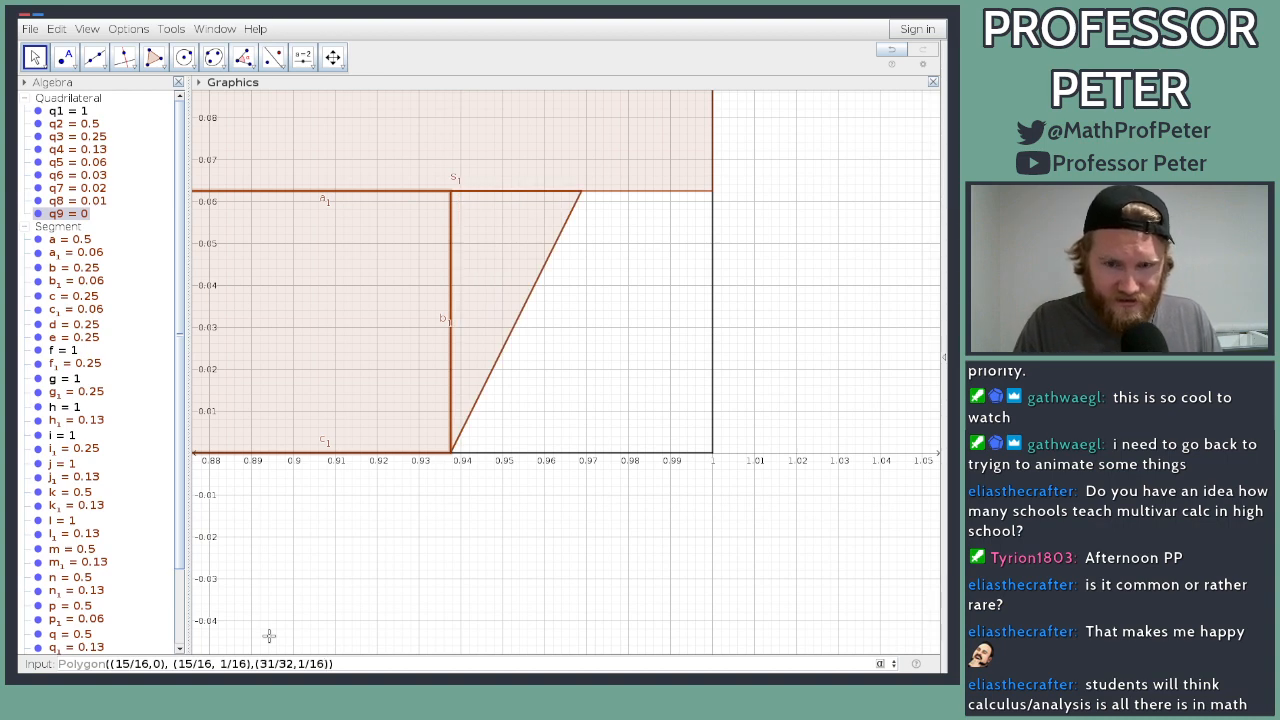
Step: Add (31/32,0) as the fourth vertex and create the polygon
{"action": "type", "text": ",("}
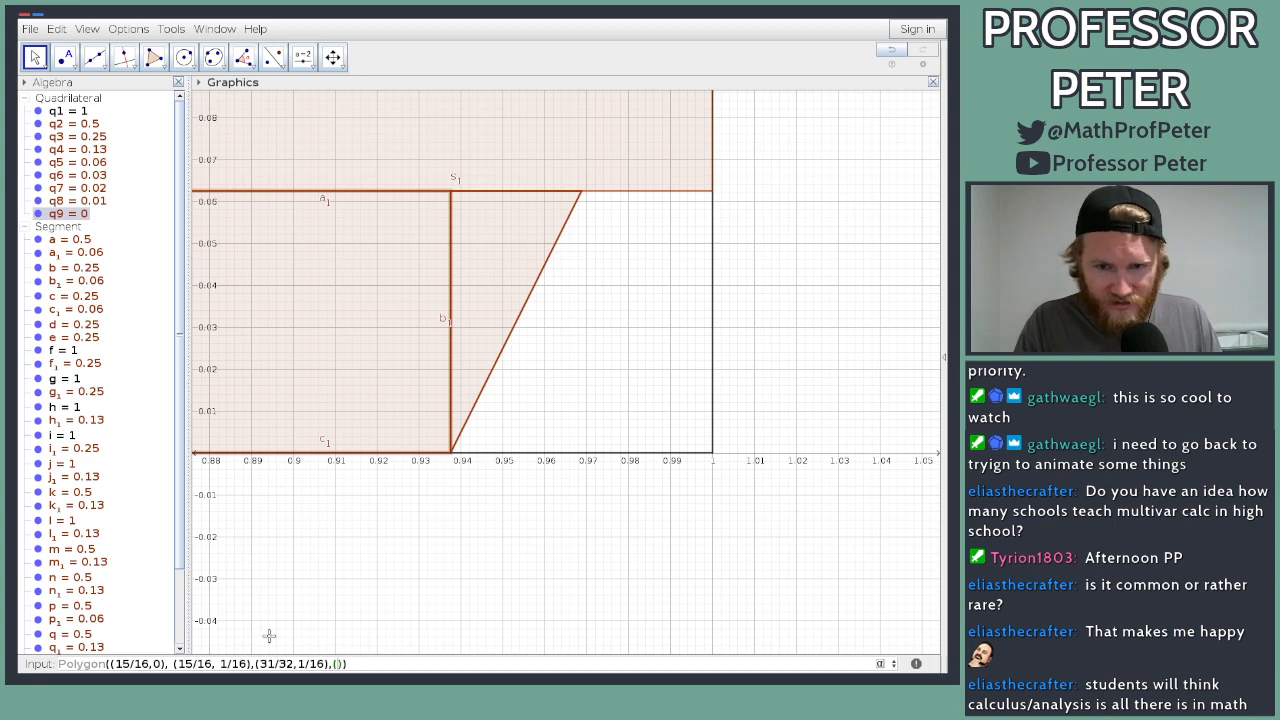
{"action": "type", "text": "31/"}
{"action": "type", "text": "32,0"}
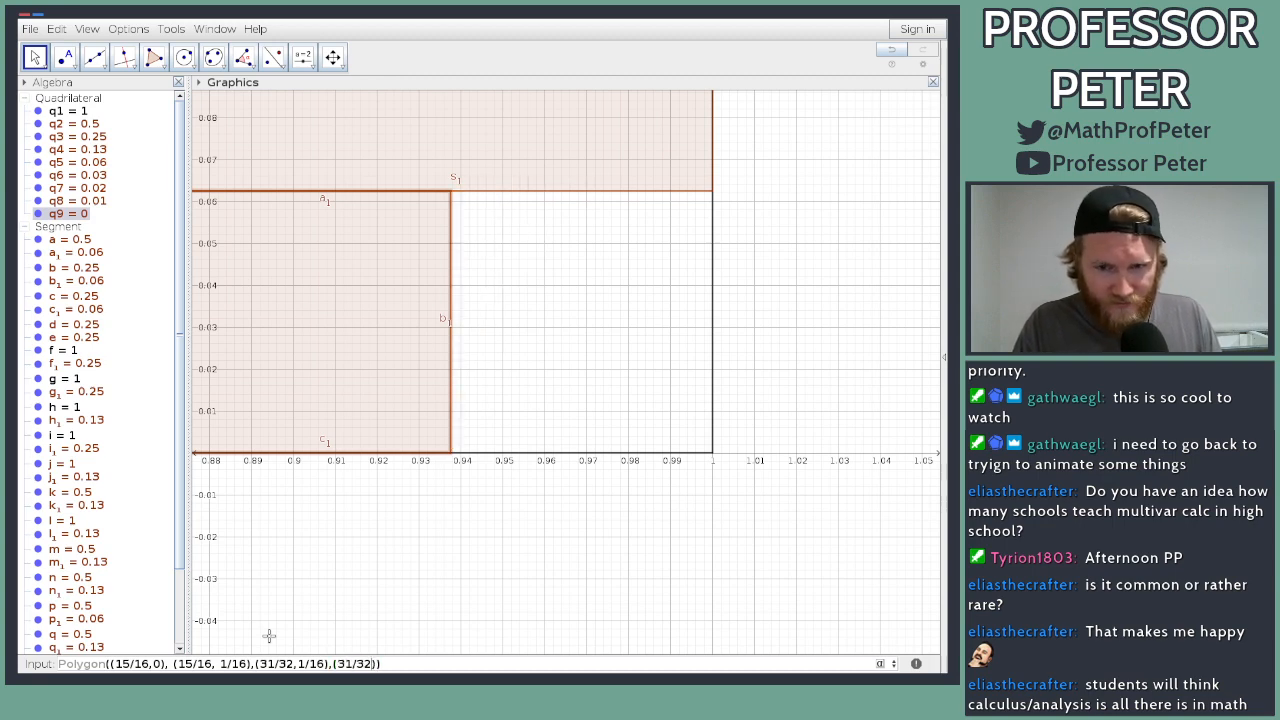
{"action": "key", "text": "Return"}
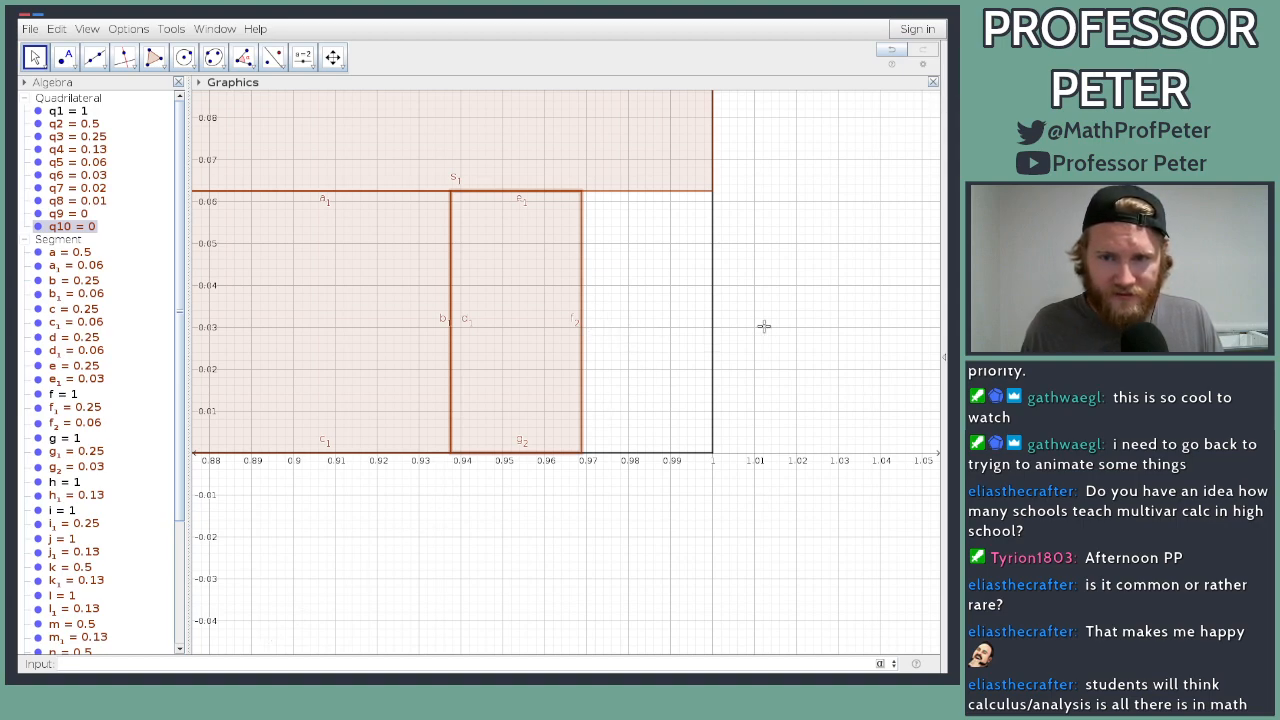
{"action": "scroll", "coordinate": [749, 340], "scroll_direction": "down", "scroll_amount": 4}
{"action": "scroll", "coordinate": [749, 351], "scroll_direction": "down", "scroll_amount": 4}
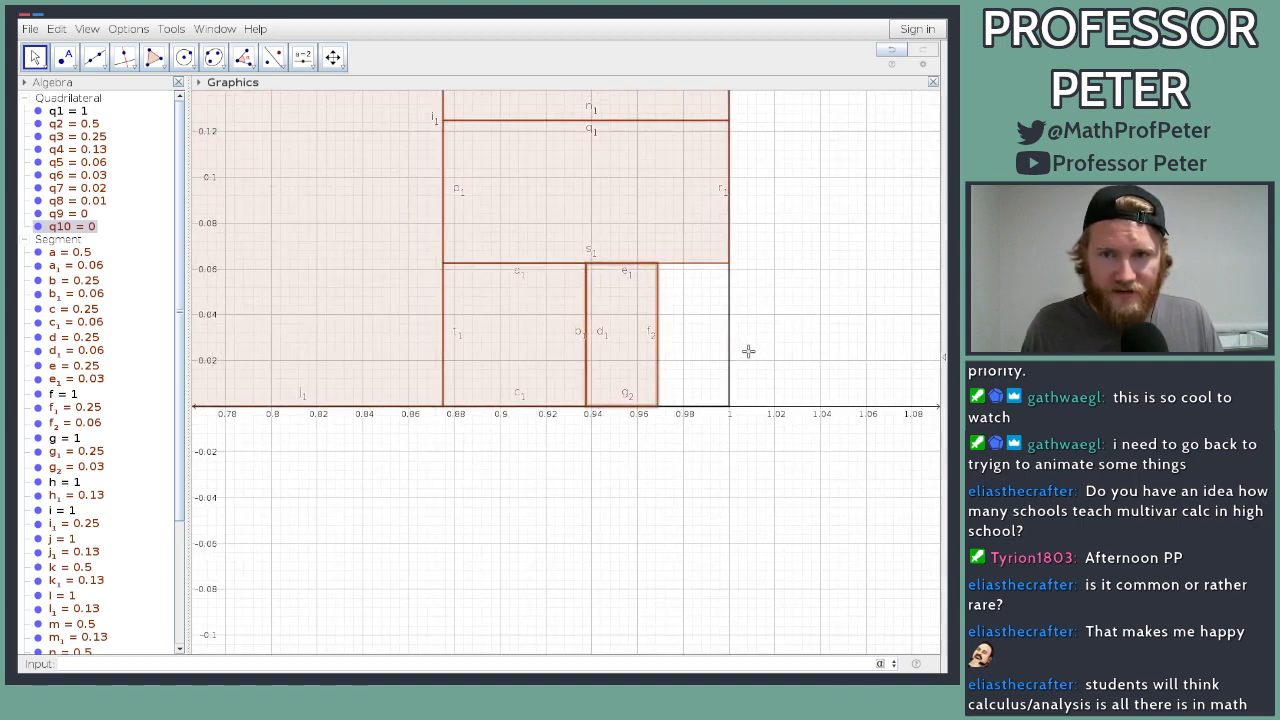
{"action": "scroll", "coordinate": [749, 351], "scroll_direction": "down", "scroll_amount": 5}
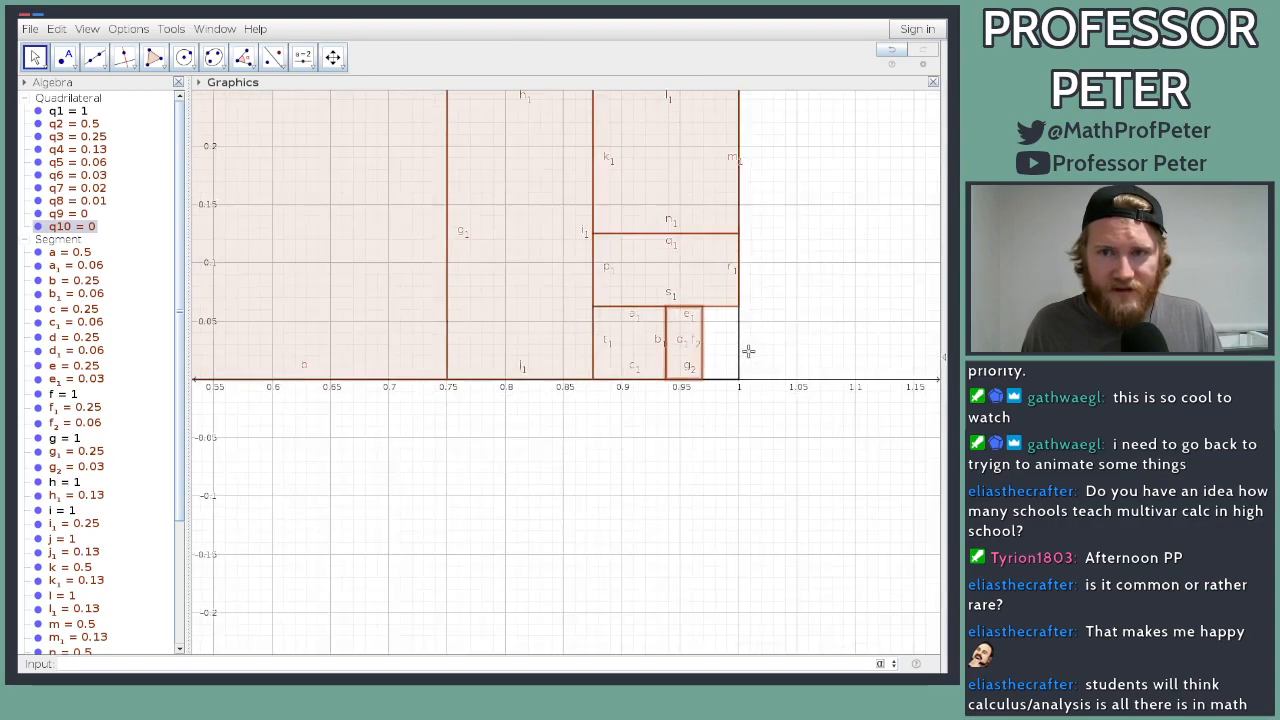
Step: Delete the flat rectangle q8 below y = 1/8 and the narrow rectangle q10 between x = 15/16 and 31/32
{"action": "scroll", "coordinate": [749, 351], "scroll_direction": "down", "scroll_amount": 1}
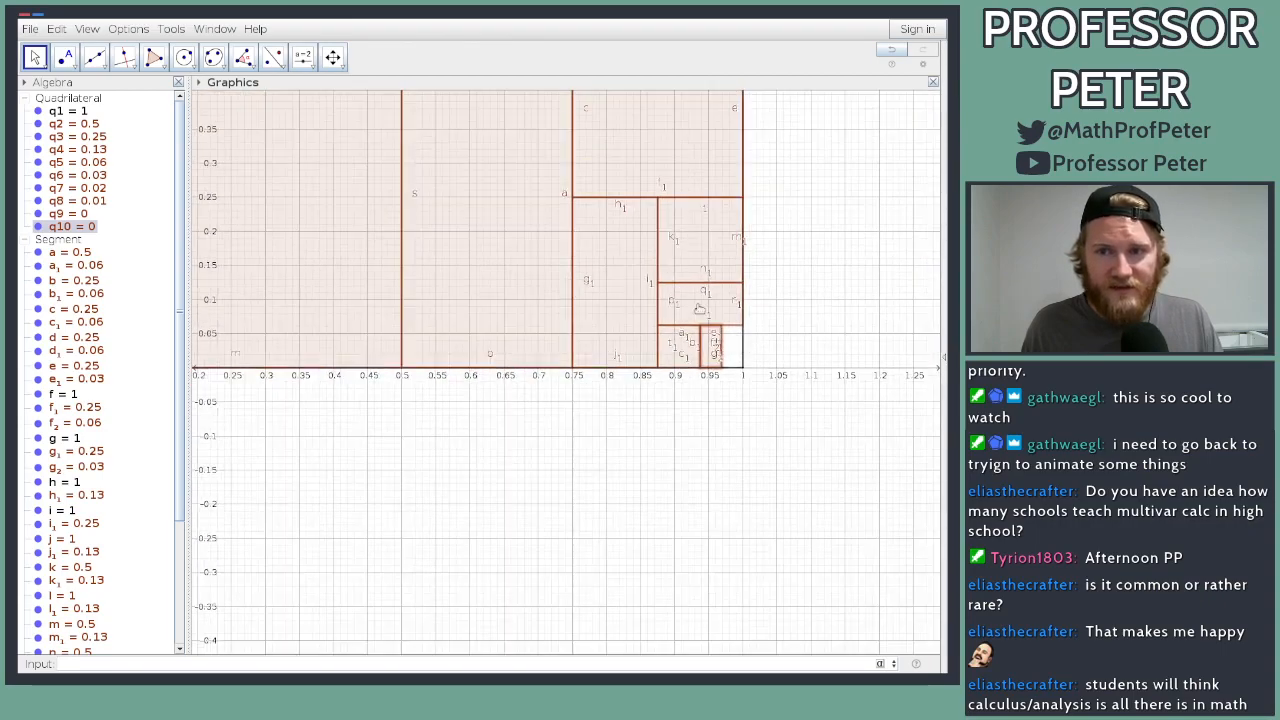
{"action": "left_click", "coordinate": [707, 325]}
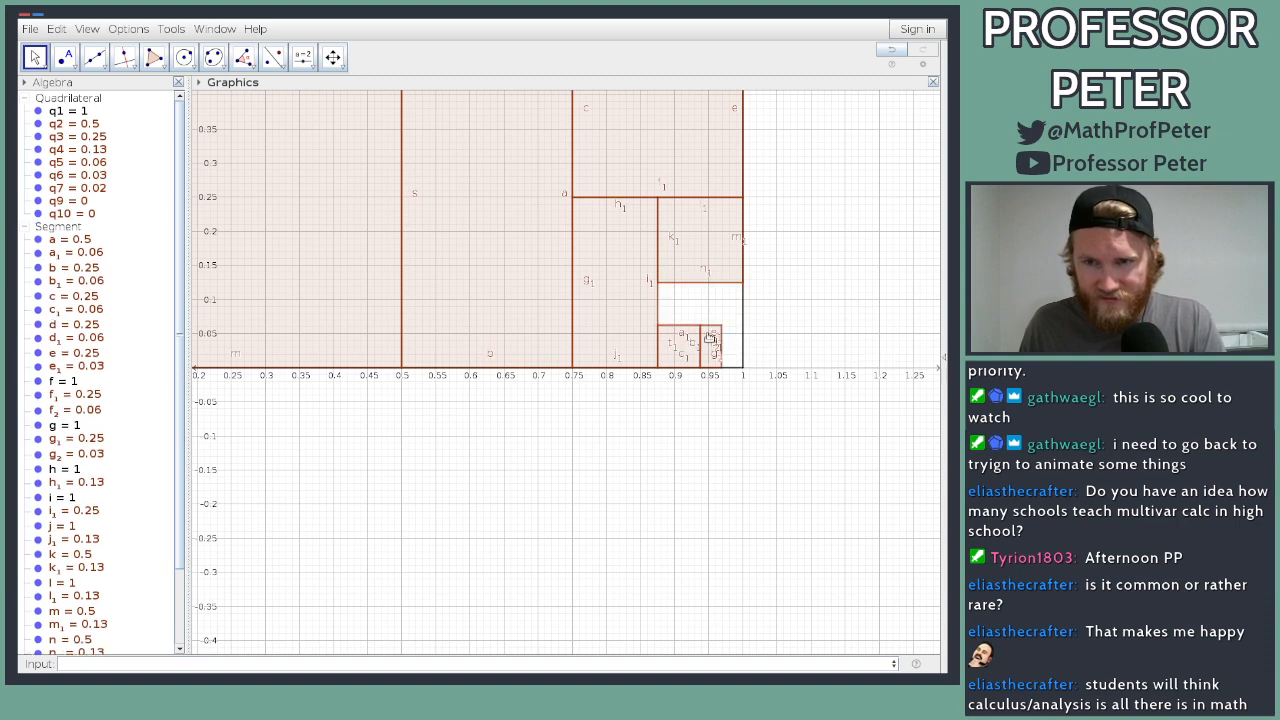
{"action": "key", "text": "ctrl+z"}
{"action": "key", "text": "ctrl+z"}
{"action": "key", "text": "ctrl+z"}
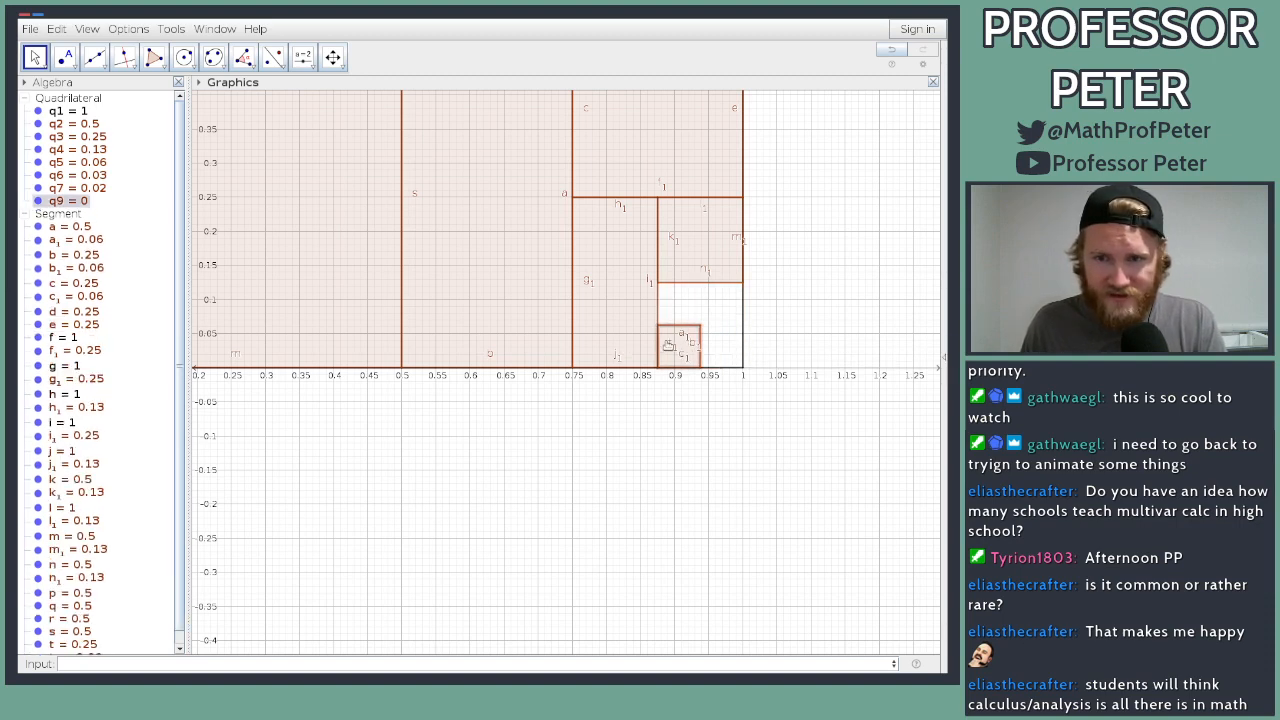
Step: Redefine quadrilateral q9 so that its two upper vertices are (7/8,1/8) and (15/16,1/8)
{"action": "double_click", "coordinate": [641, 346]}
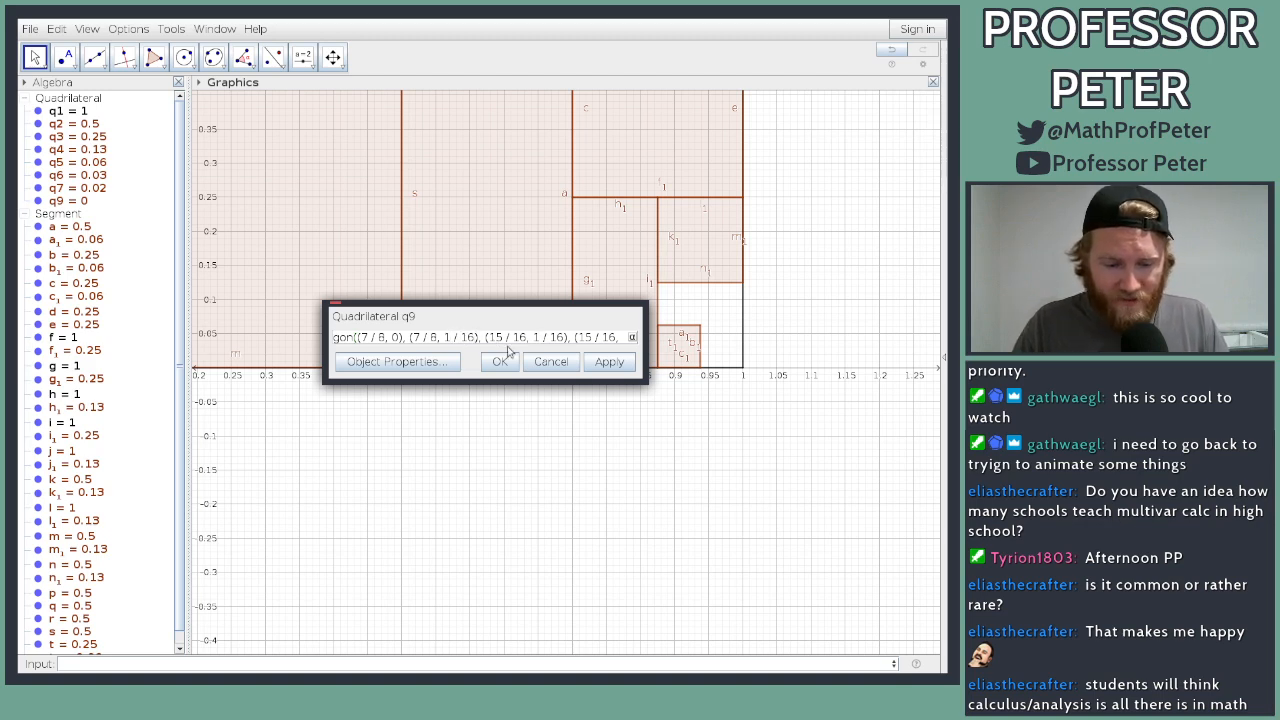
{"action": "key", "text": "BackSpace"}
{"action": "key", "text": "BackSpace"}
{"action": "type", "text": "8"}
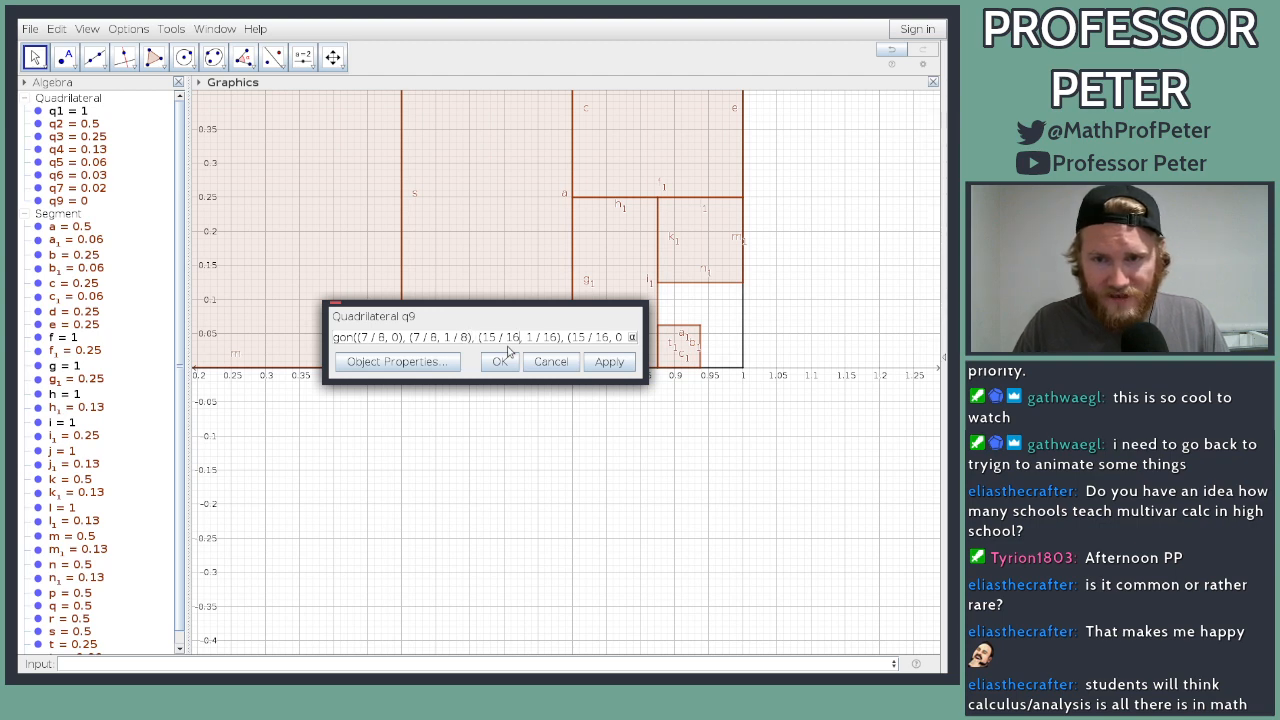
{"action": "key", "text": "Return"}
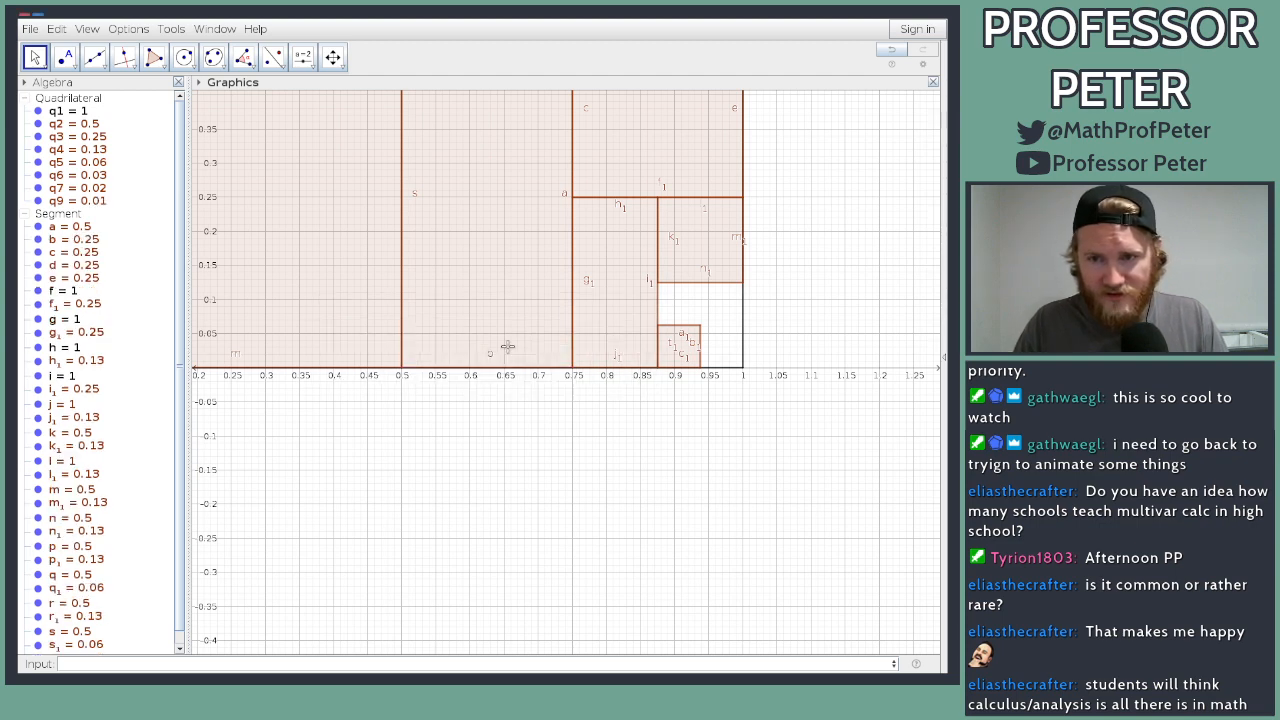
Step: Start a Polygon command that takes individual points, for the empty area beside the redefined rectangle
{"action": "scroll", "coordinate": [832, 268], "scroll_direction": "down", "scroll_amount": 3}
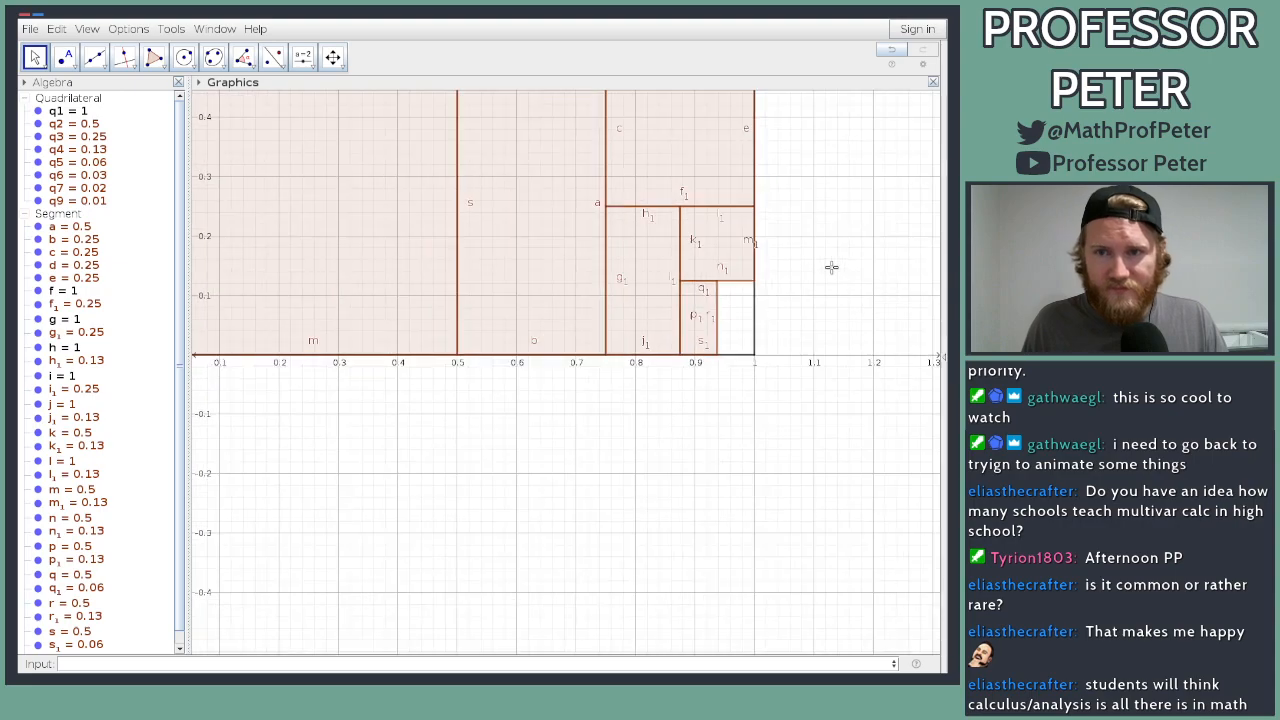
{"action": "left_click_drag", "start_coordinate": [839, 299], "coordinate": [560, 405]}
{"action": "scroll", "coordinate": [543, 400], "scroll_direction": "up", "scroll_amount": 1}
{"action": "scroll", "coordinate": [526, 420], "scroll_direction": "up", "scroll_amount": 6}
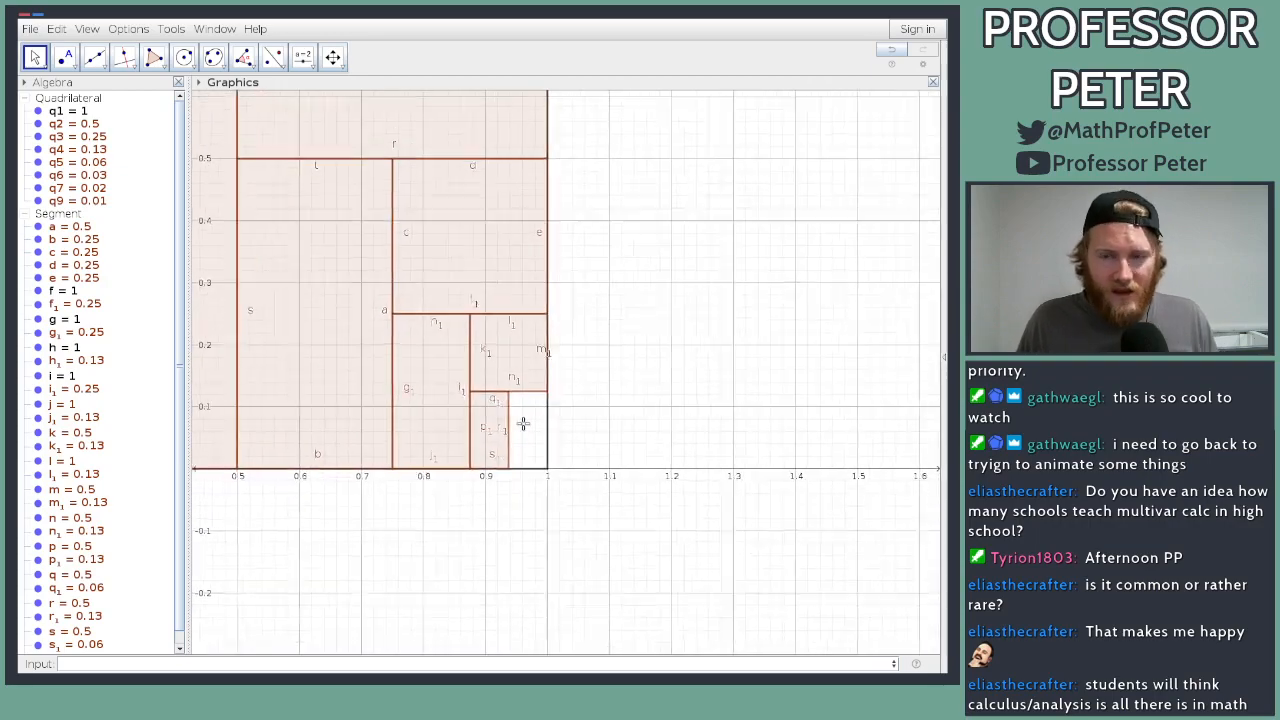
{"action": "scroll", "coordinate": [528, 423], "scroll_direction": "up", "scroll_amount": 5}
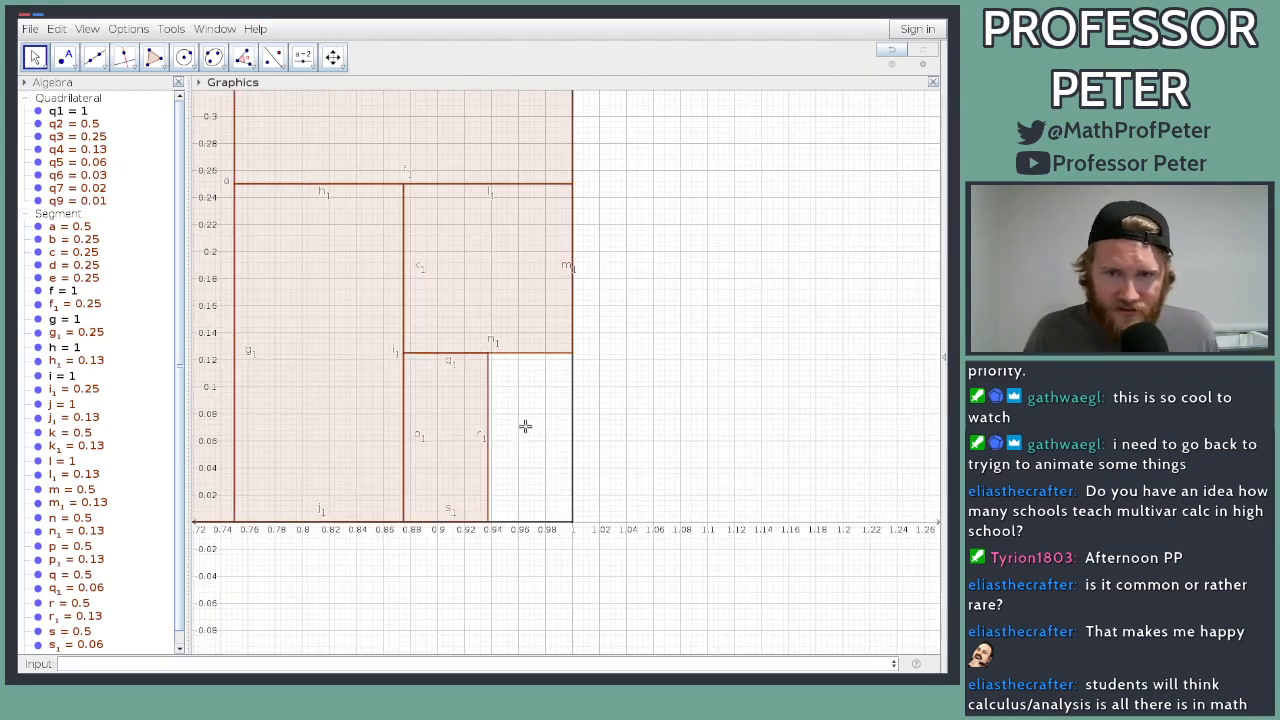
{"action": "scroll", "coordinate": [528, 445], "scroll_direction": "up", "scroll_amount": 5}
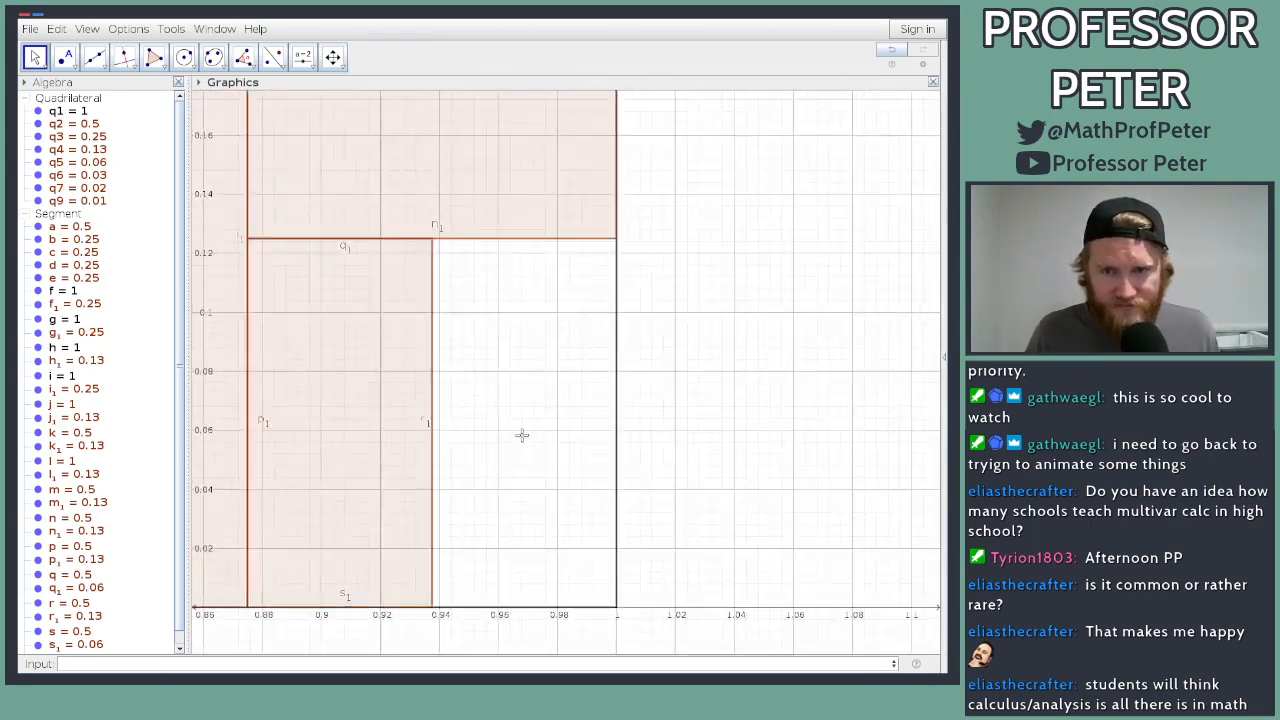
{"action": "left_click", "coordinate": [581, 669]}
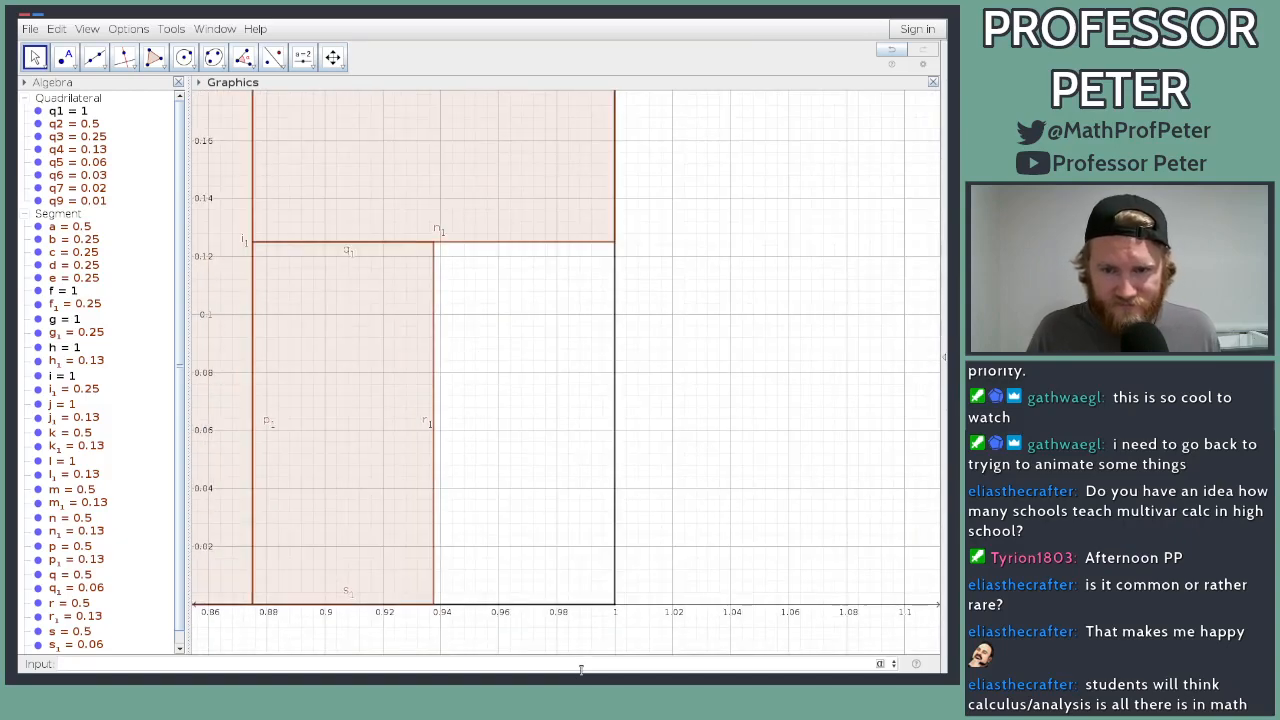
{"action": "type", "text": "poly"}
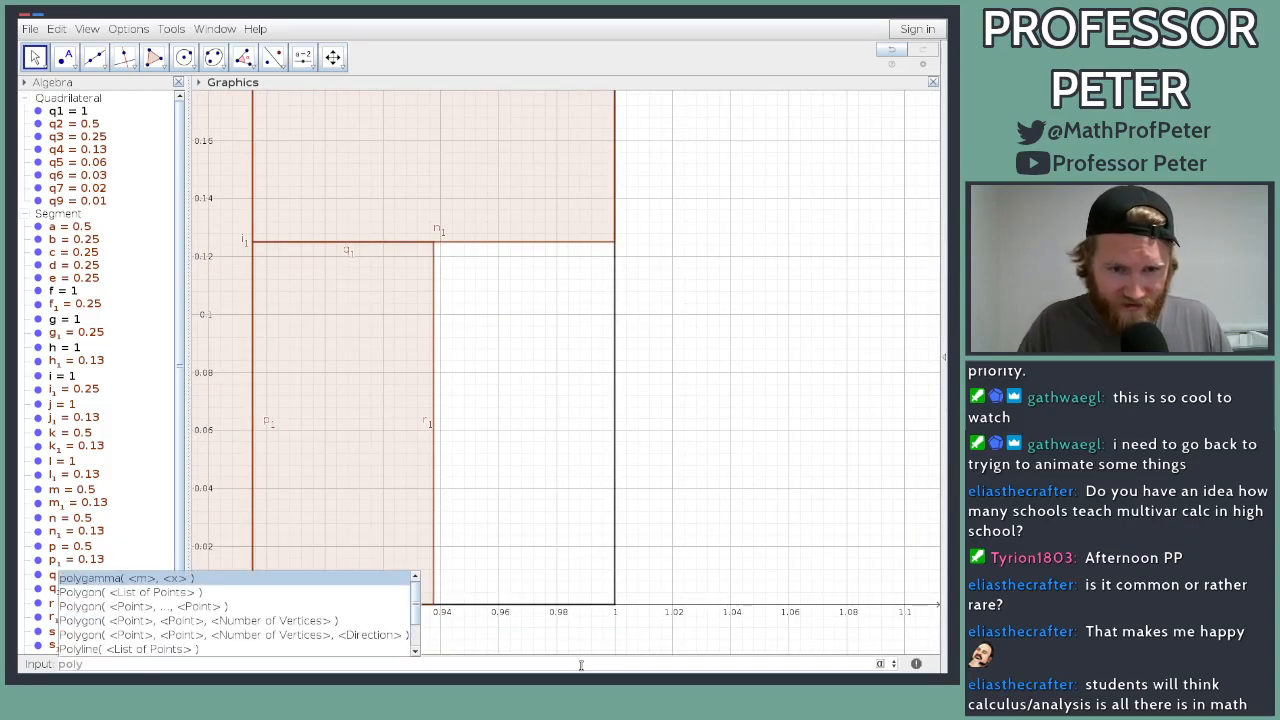
{"action": "key", "text": "Down"}
{"action": "key", "text": "Down"}
{"action": "key", "text": "Down"}
{"action": "key", "text": "Up"}
{"action": "key", "text": "Return"}
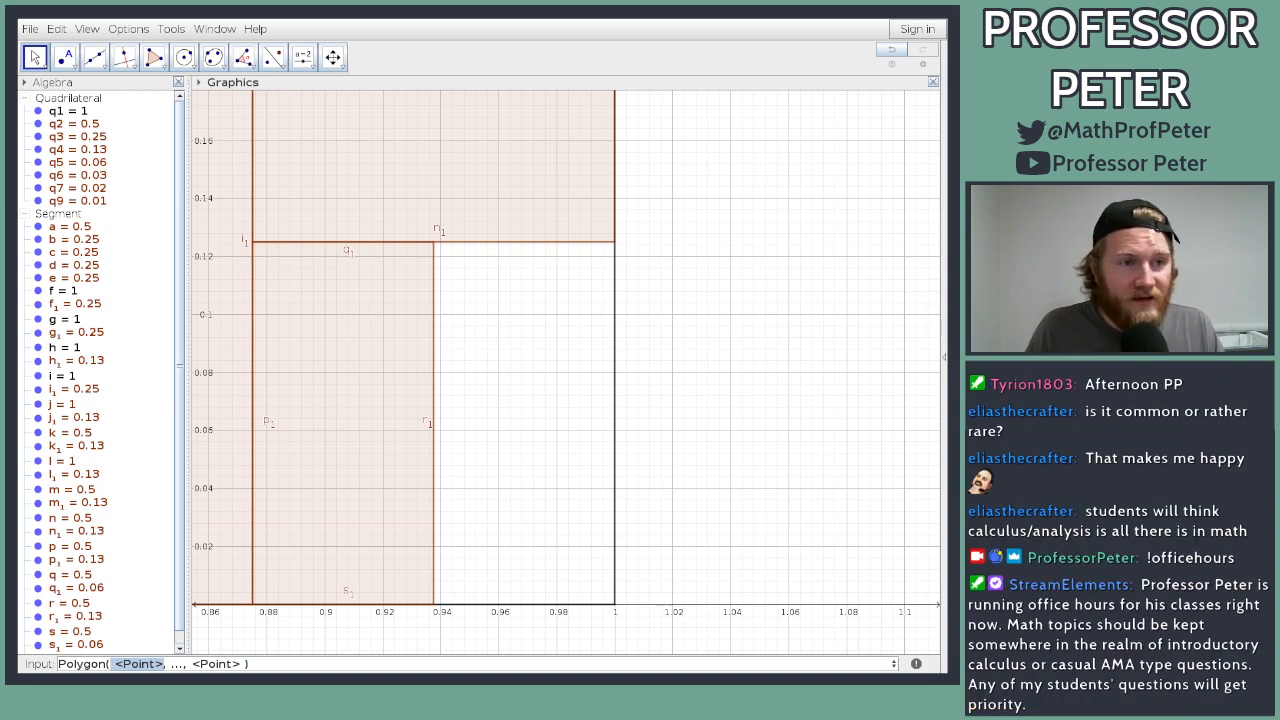
Step: Enter (15/16,1/16) as the first vertex of the polygon
{"action": "left_click", "coordinate": [131, 665]}
{"action": "left_click_drag", "start_coordinate": [116, 664], "coordinate": [152, 664]}
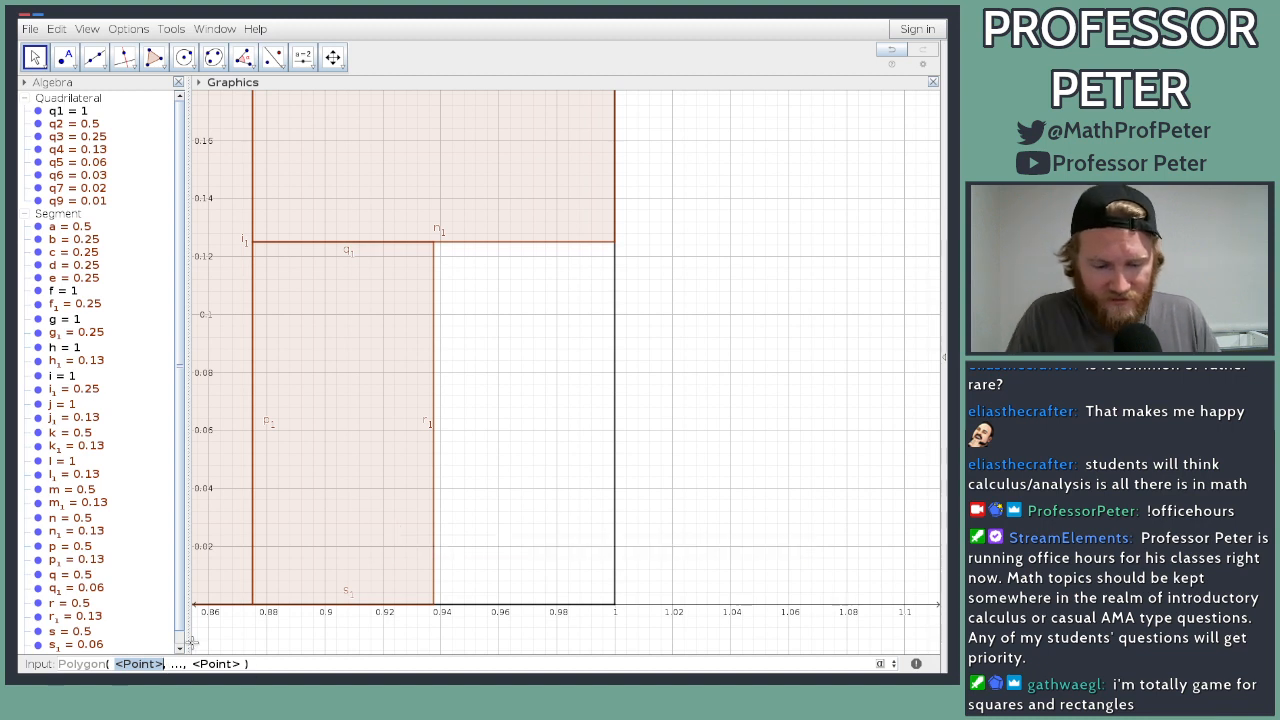
{"action": "type", "text": "(15"}
{"action": "type", "text": "/16, 1"}
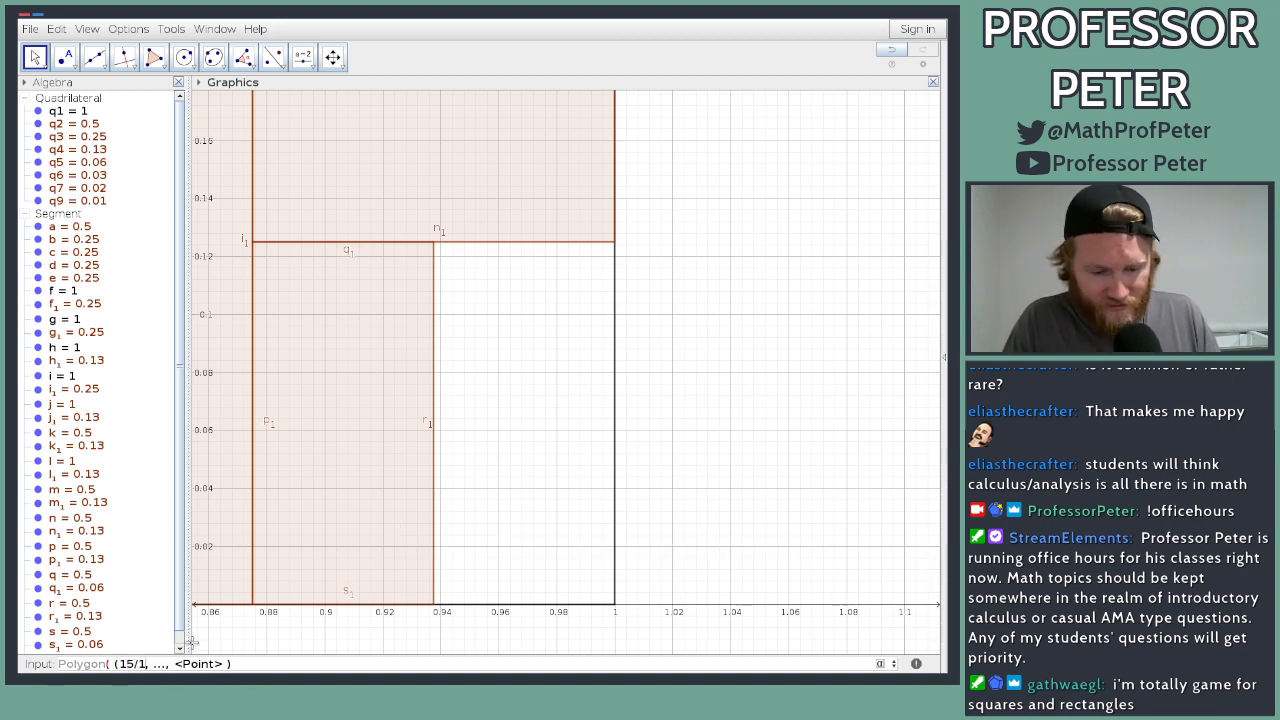
{"action": "type", "text": "/16)"}
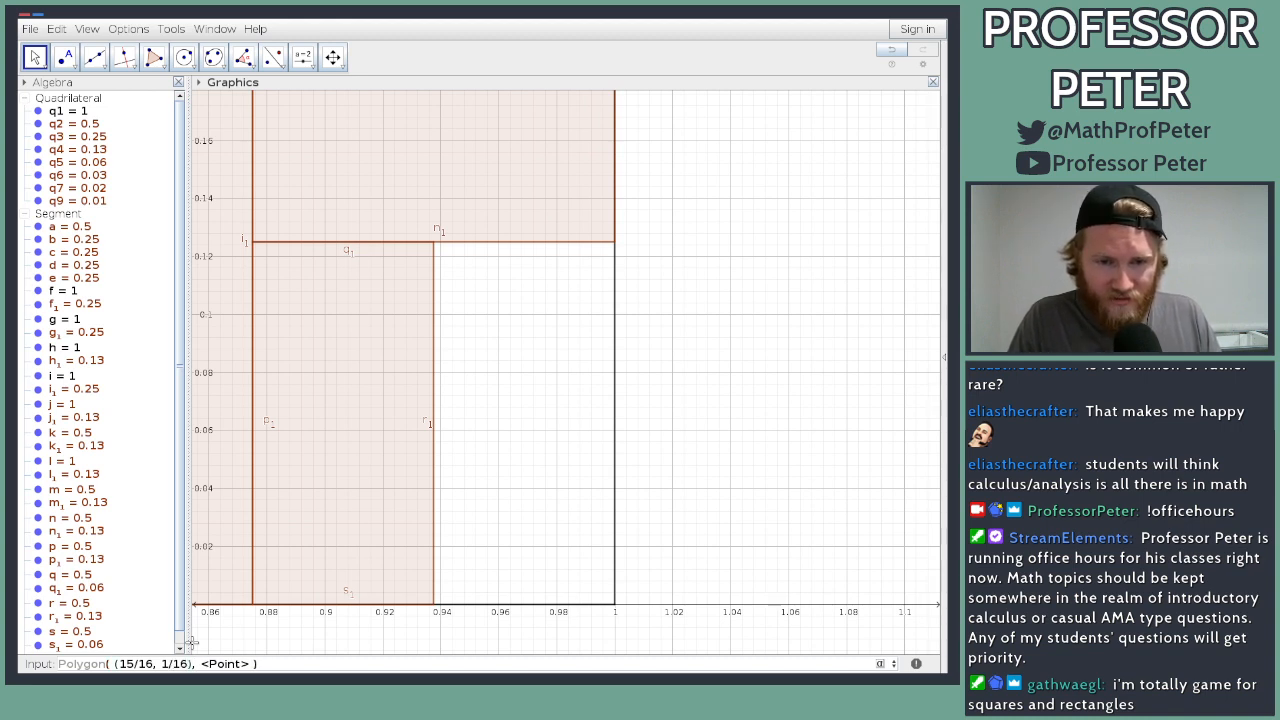
Step: Add (15/16,1/8) and (1,1/8) as the polygon's second and third vertices
{"action": "key", "text": "Tab"}
{"action": "type", "text": "(15"}
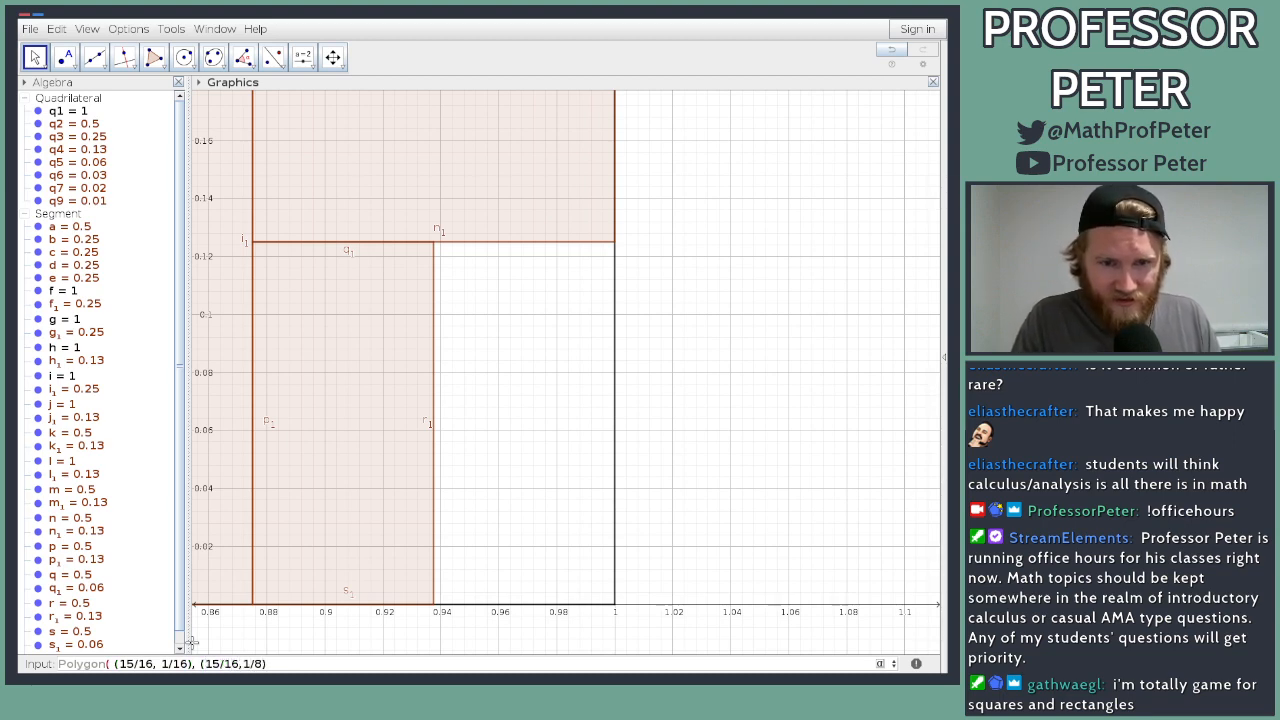
{"action": "type", "text": ","}
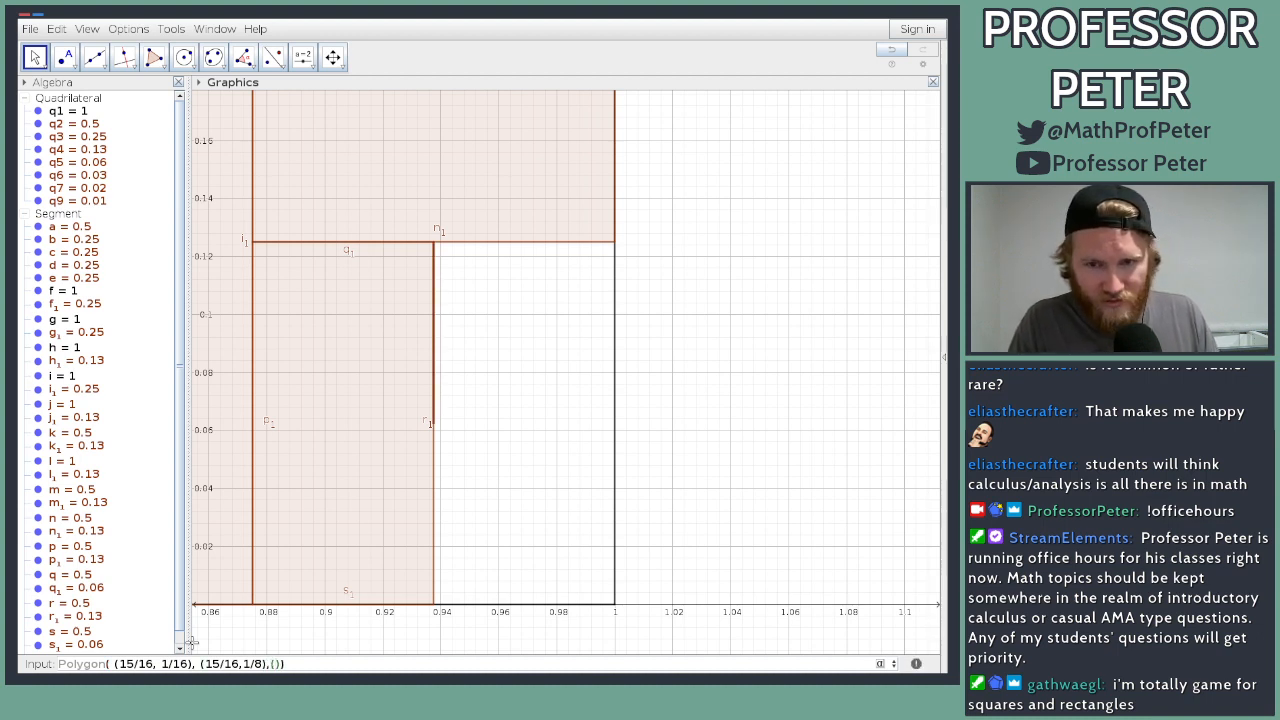
{"action": "type", "text": "(1,1/"}
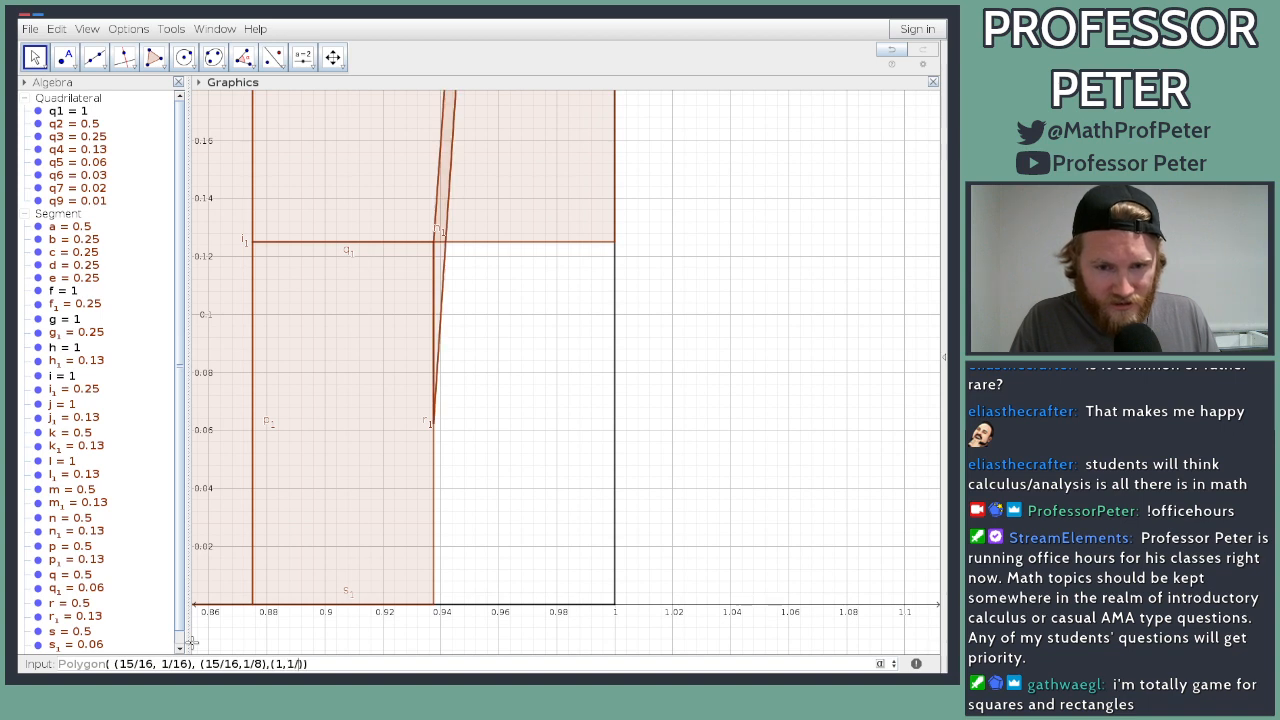
{"action": "type", "text": "8"}
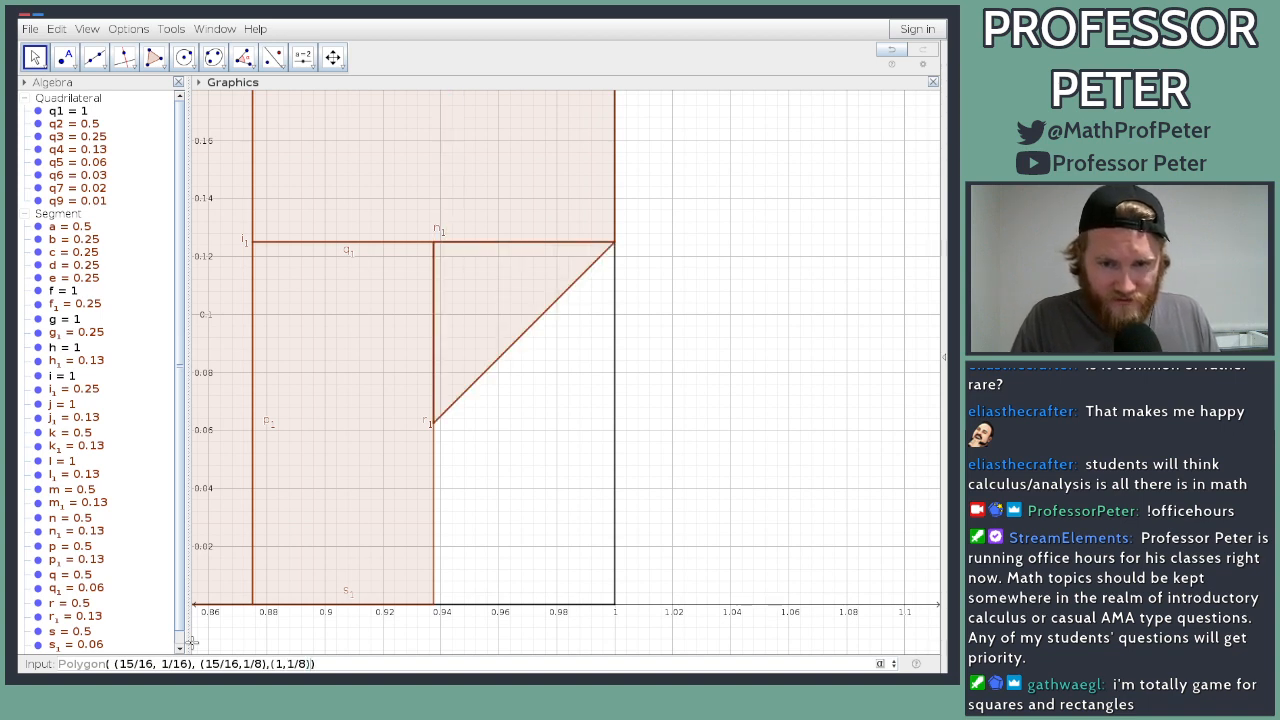
{"action": "type", "text": ")"}
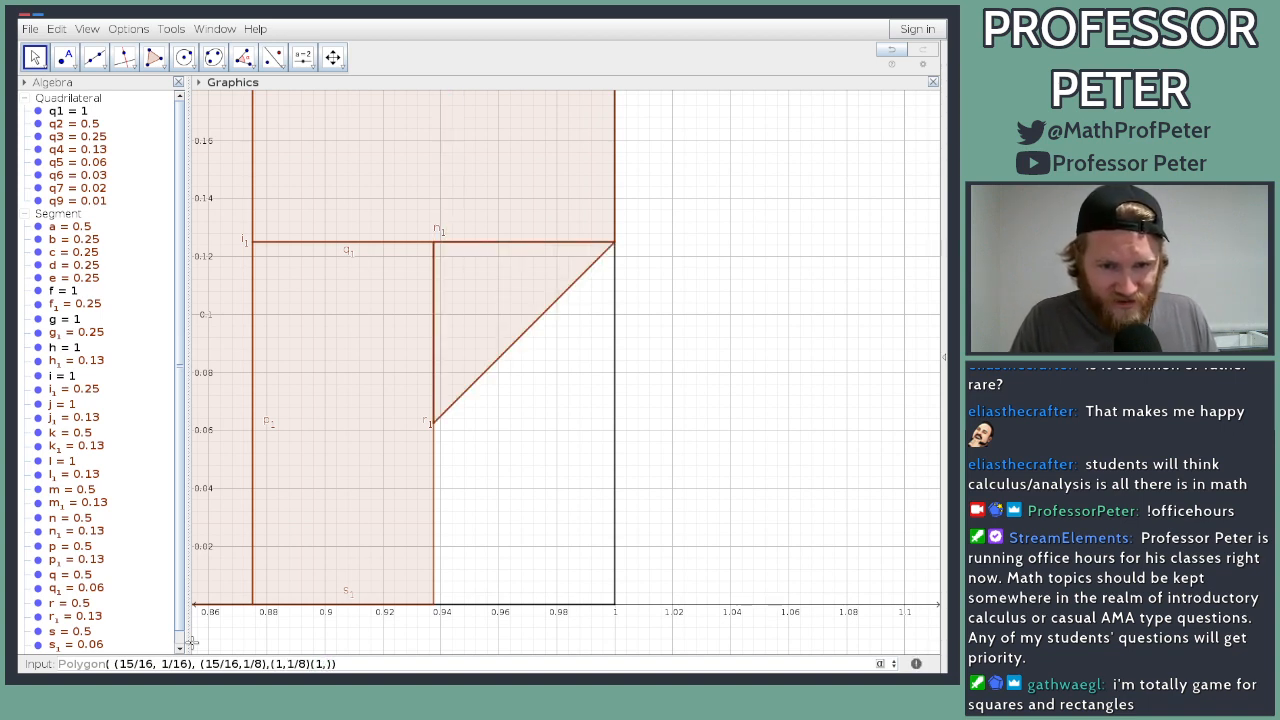
Step: Add (1,1/16) as the fourth vertex and create the square
{"action": "type", "text": "("}
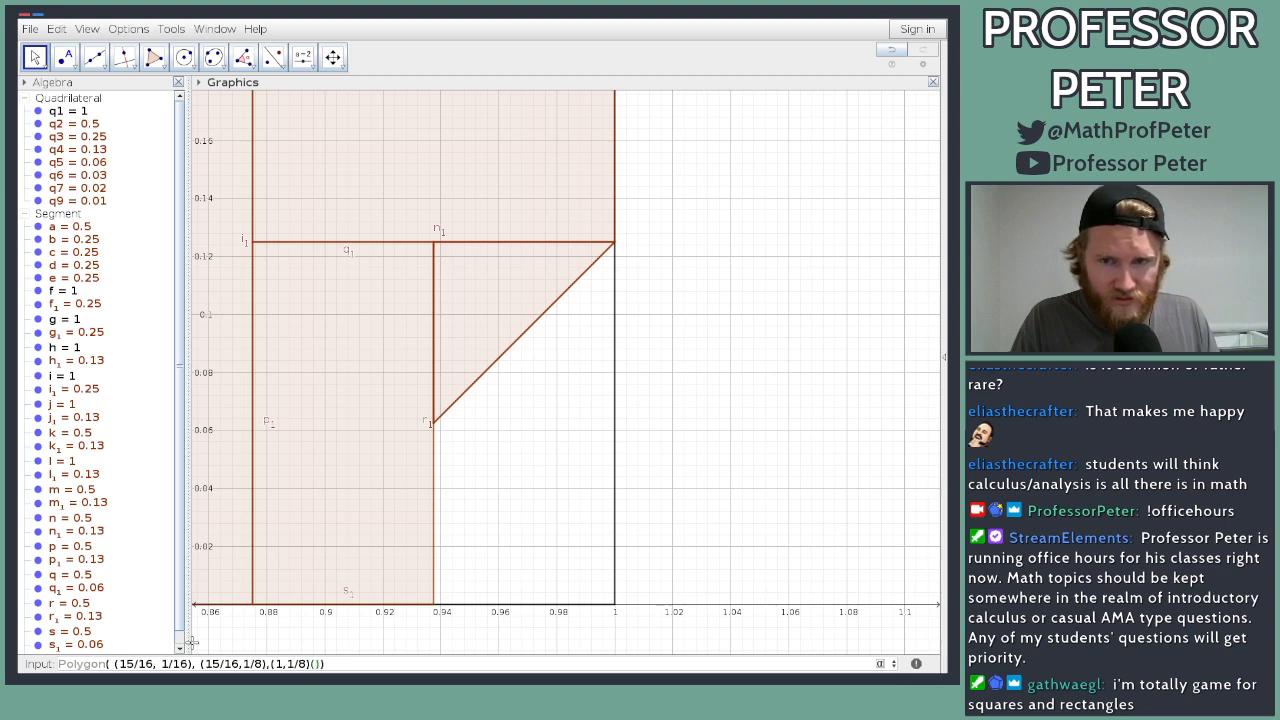
{"action": "type", "text": "1,1/6"}
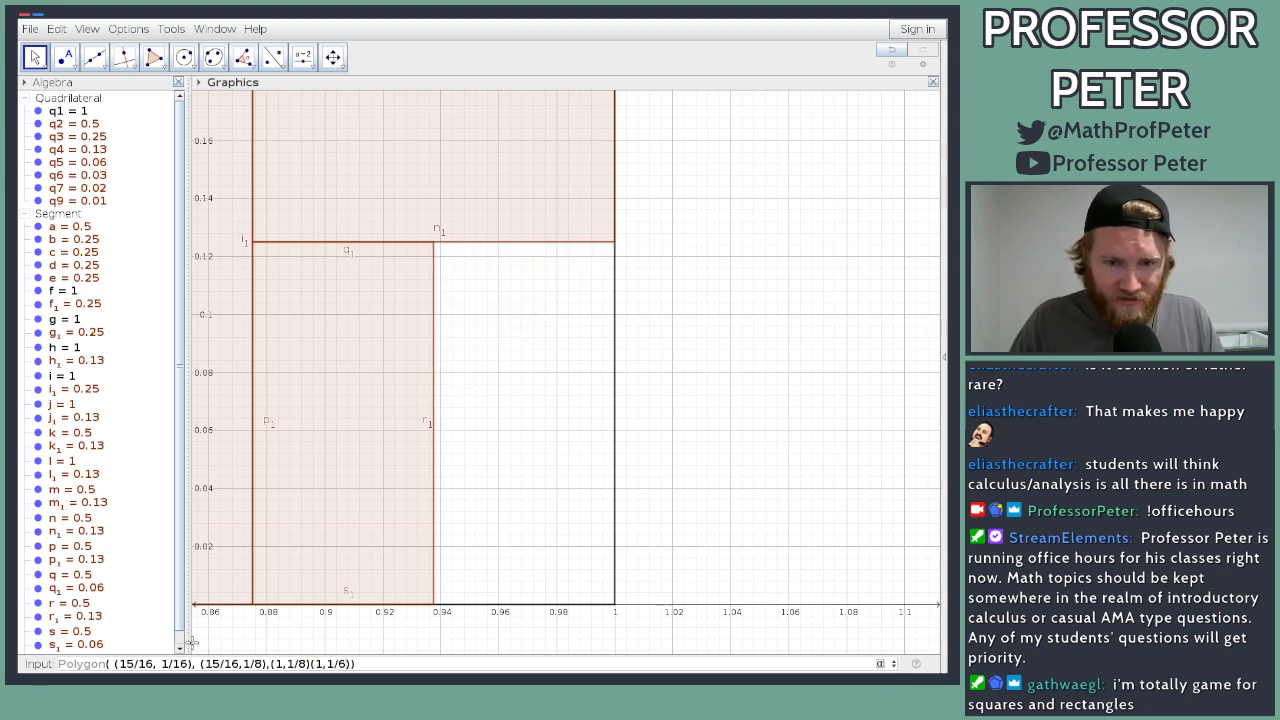
{"action": "type", "text": ","}
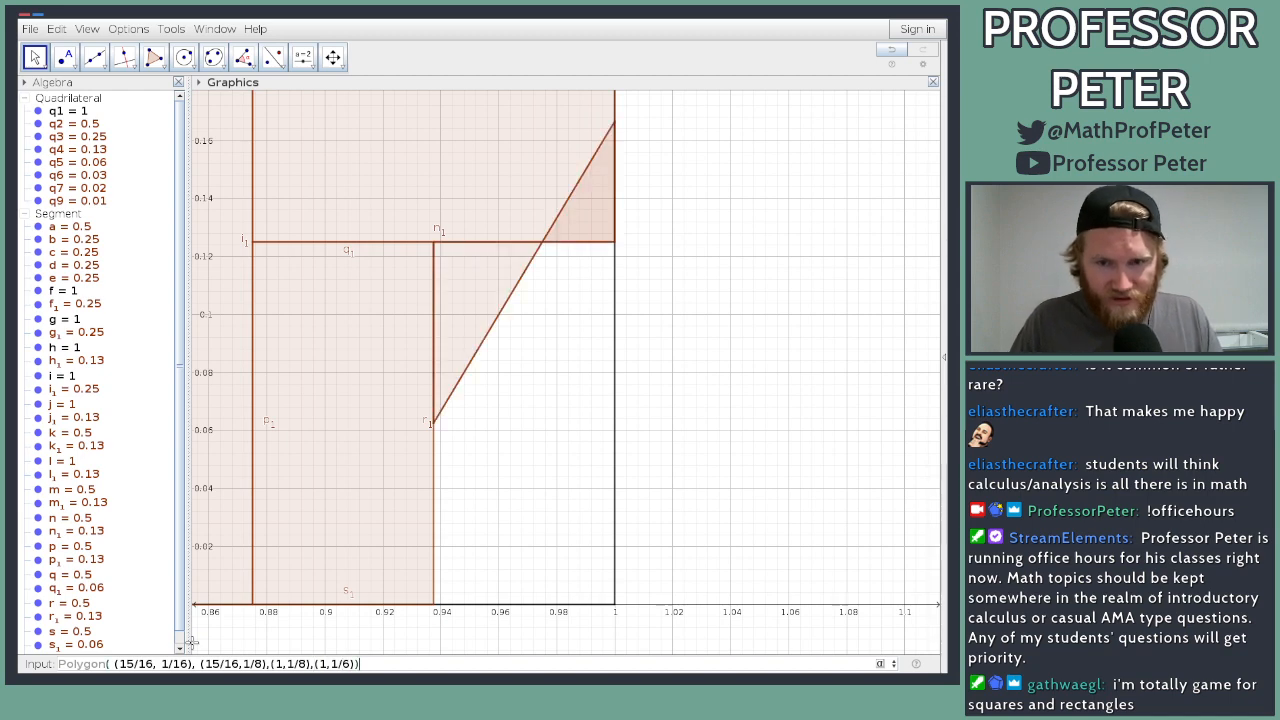
{"action": "type", "text": "1"}
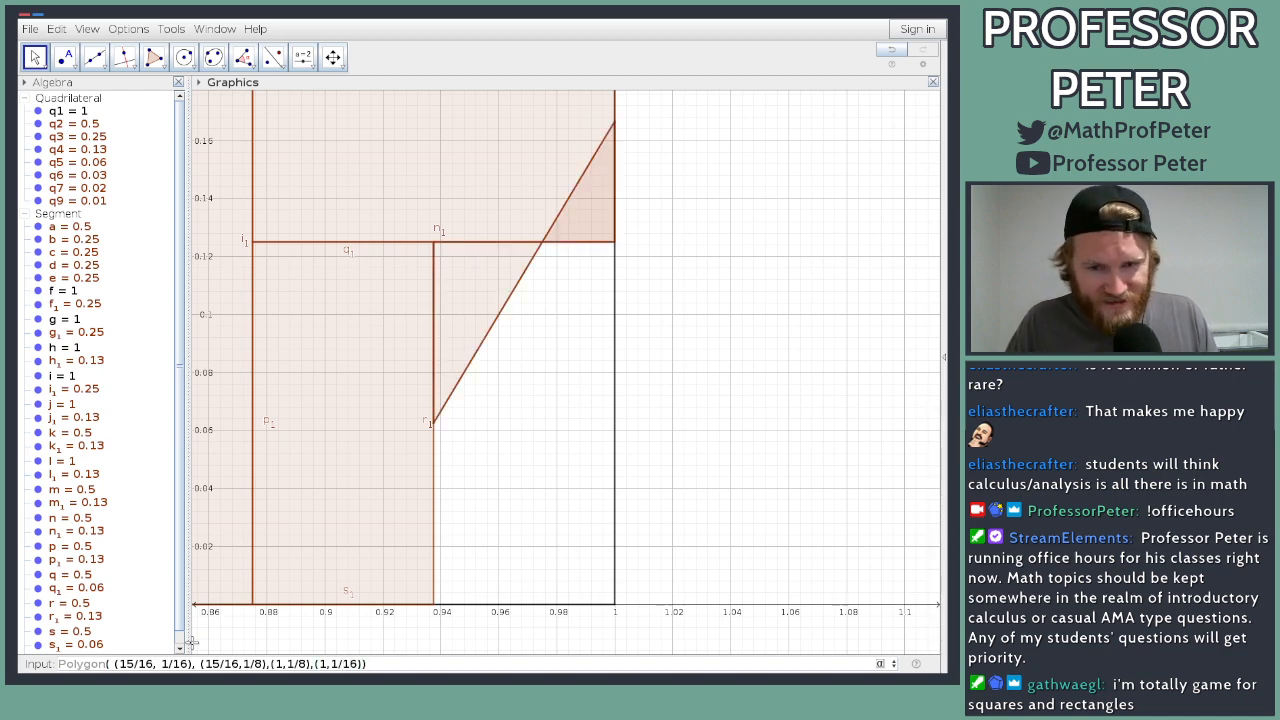
{"action": "key", "text": "Return"}
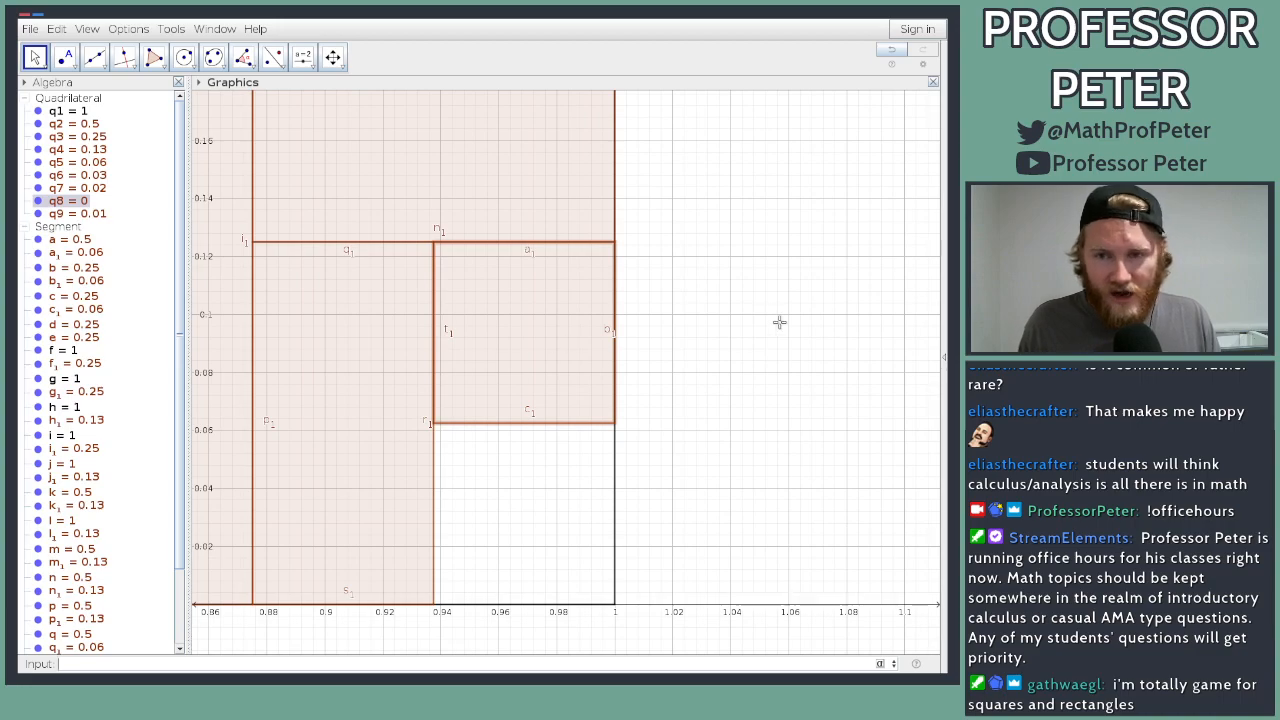
{"action": "scroll", "coordinate": [710, 392], "scroll_direction": "down", "scroll_amount": 5}
{"action": "scroll", "coordinate": [695, 404], "scroll_direction": "down", "scroll_amount": 5}
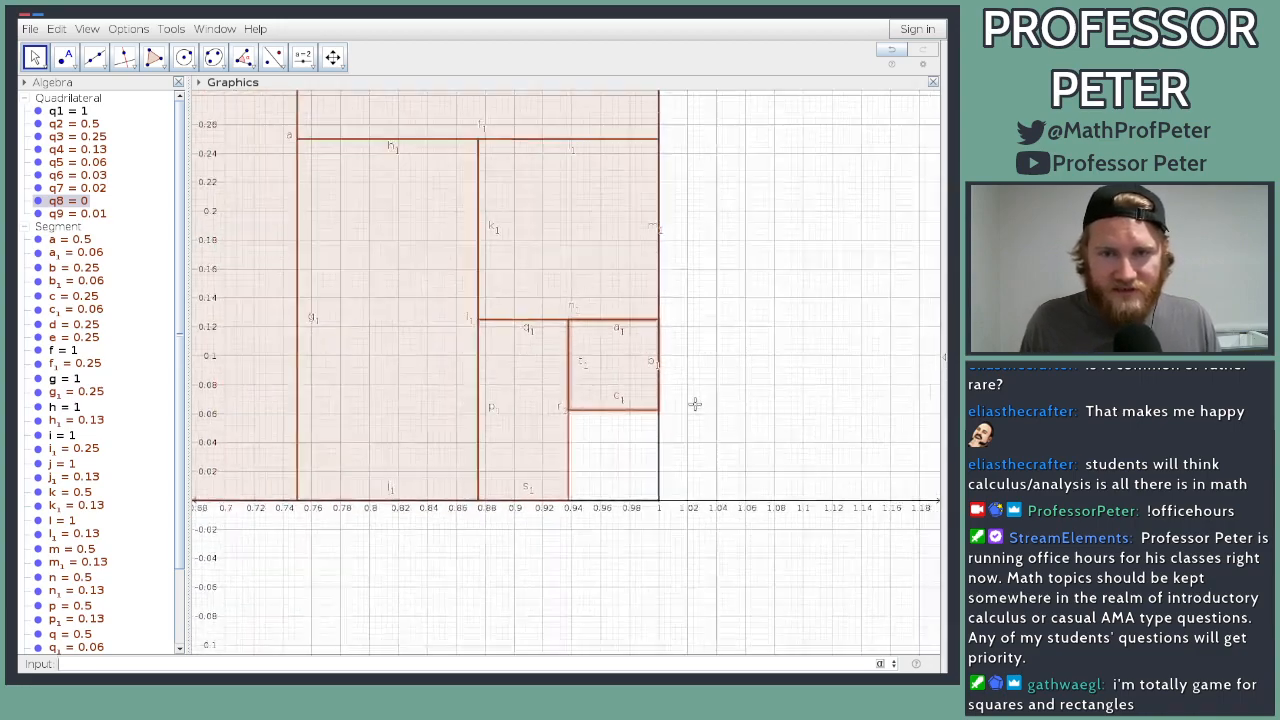
{"action": "scroll", "coordinate": [695, 404], "scroll_direction": "down", "scroll_amount": 6}
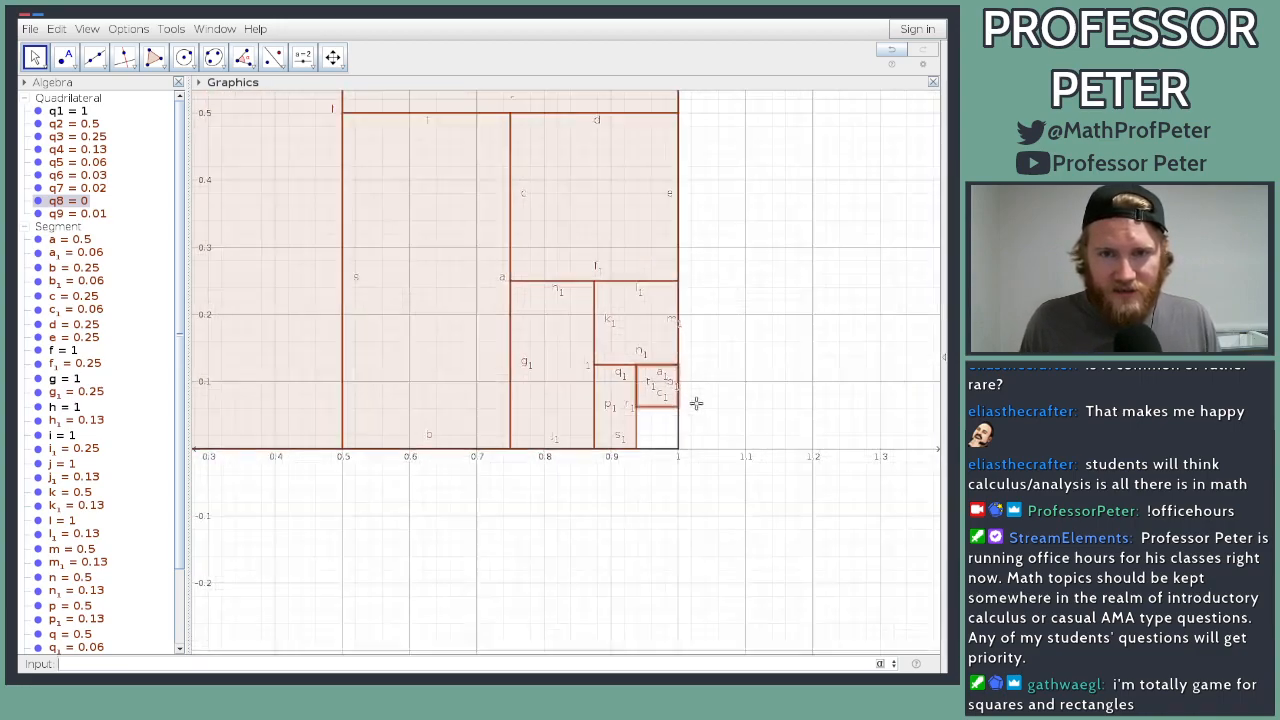
{"action": "scroll", "coordinate": [733, 638], "scroll_direction": "down", "scroll_amount": 4}
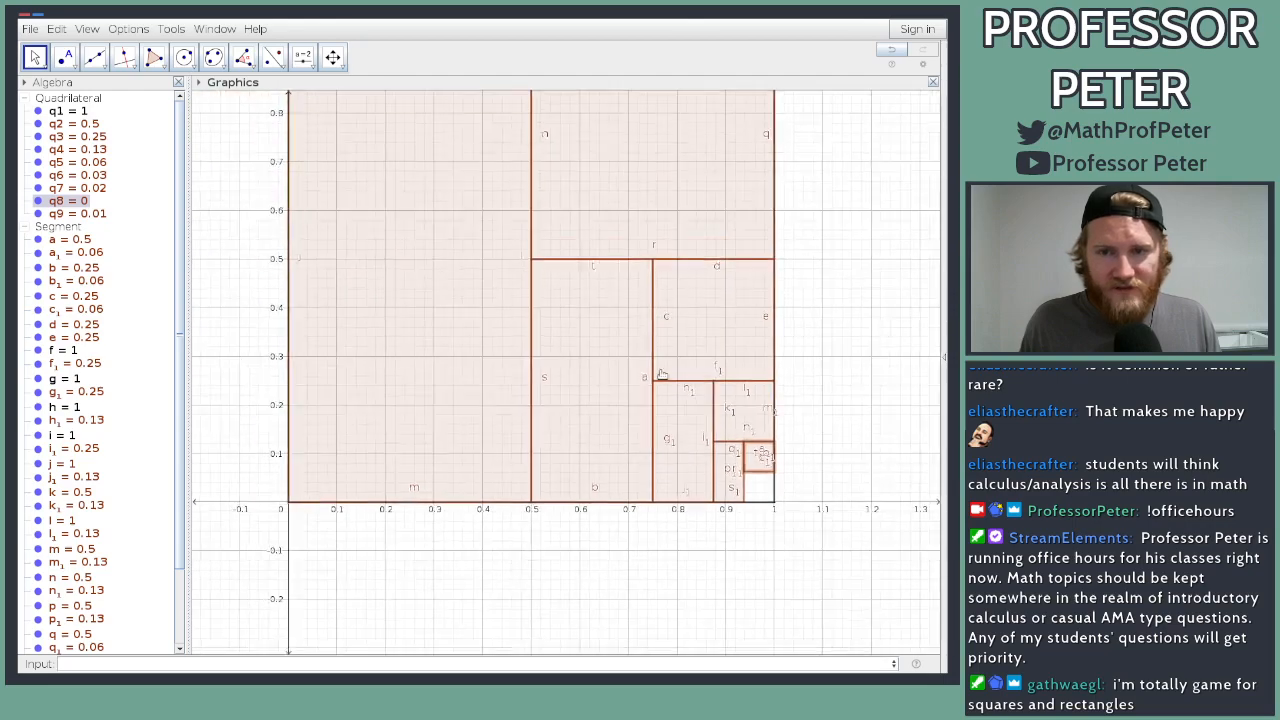
{"action": "right_click", "coordinate": [766, 333]}
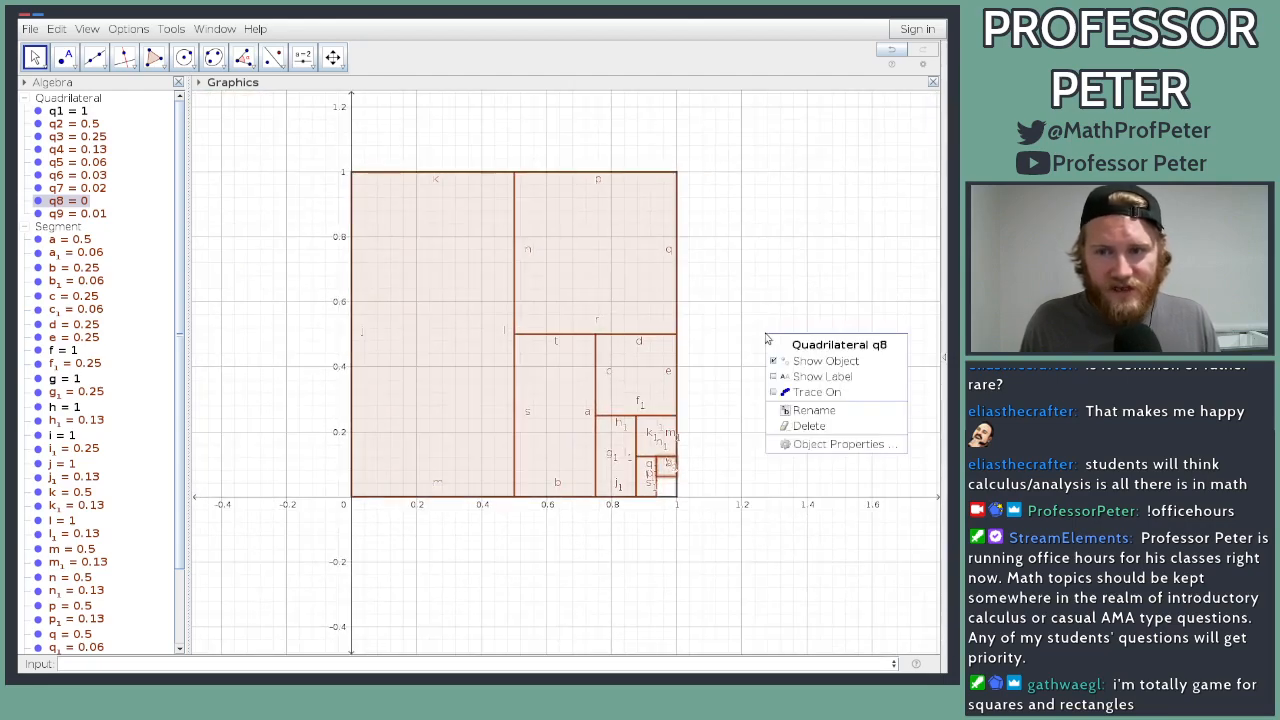
{"action": "left_click", "coordinate": [815, 364]}
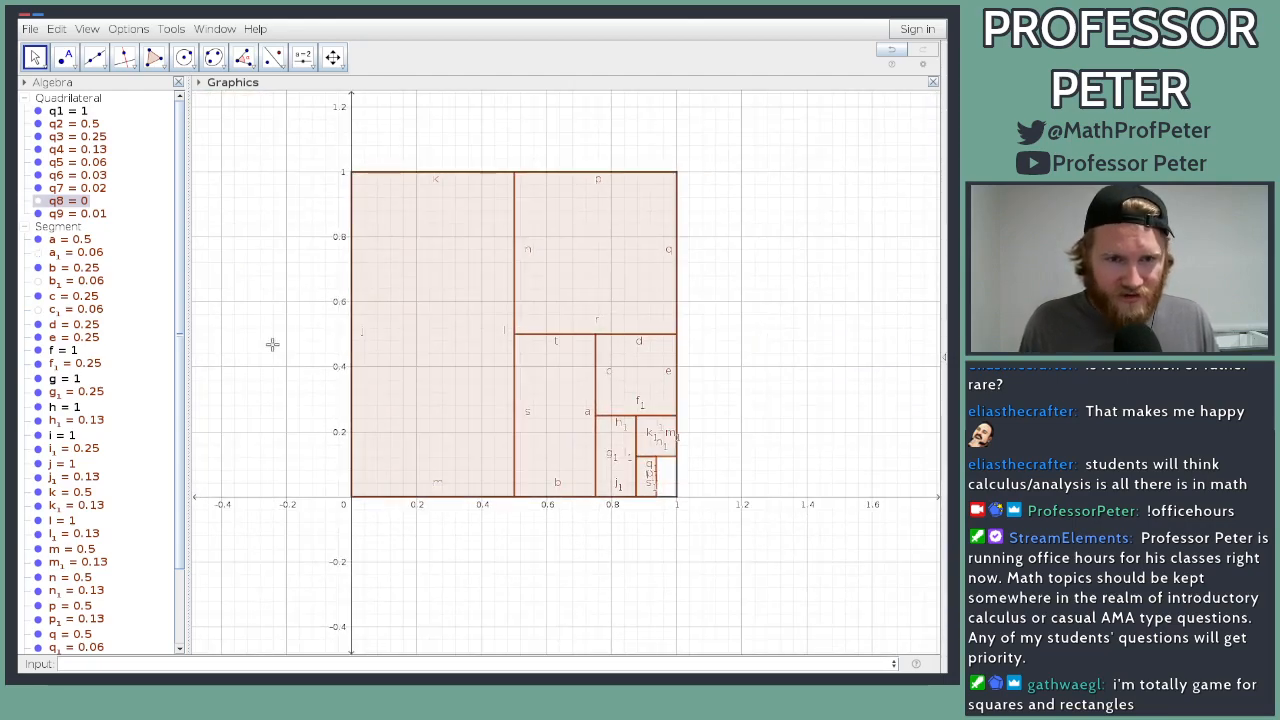
{"action": "left_click", "coordinate": [39, 201]}
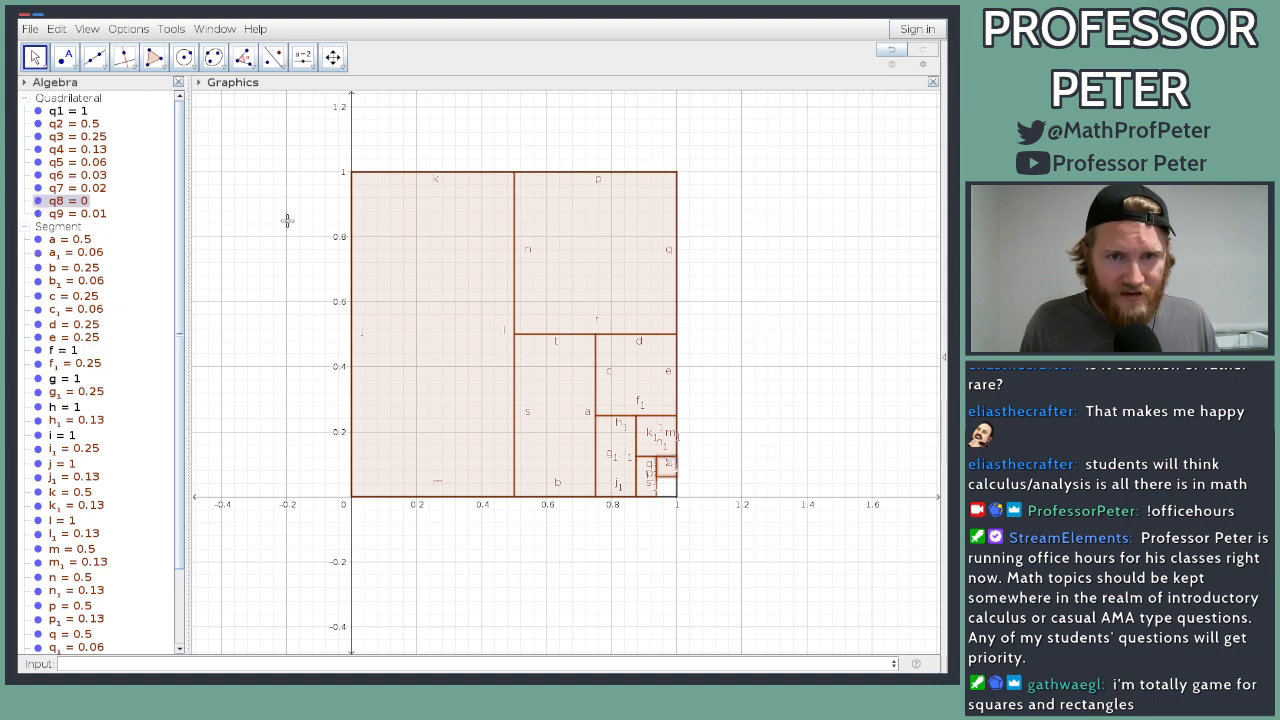
Step: Hide the axes and the grid in the graphics view
{"action": "right_click", "coordinate": [208, 222]}
{"action": "left_click", "coordinate": [238, 244]}
{"action": "right_click", "coordinate": [238, 241]}
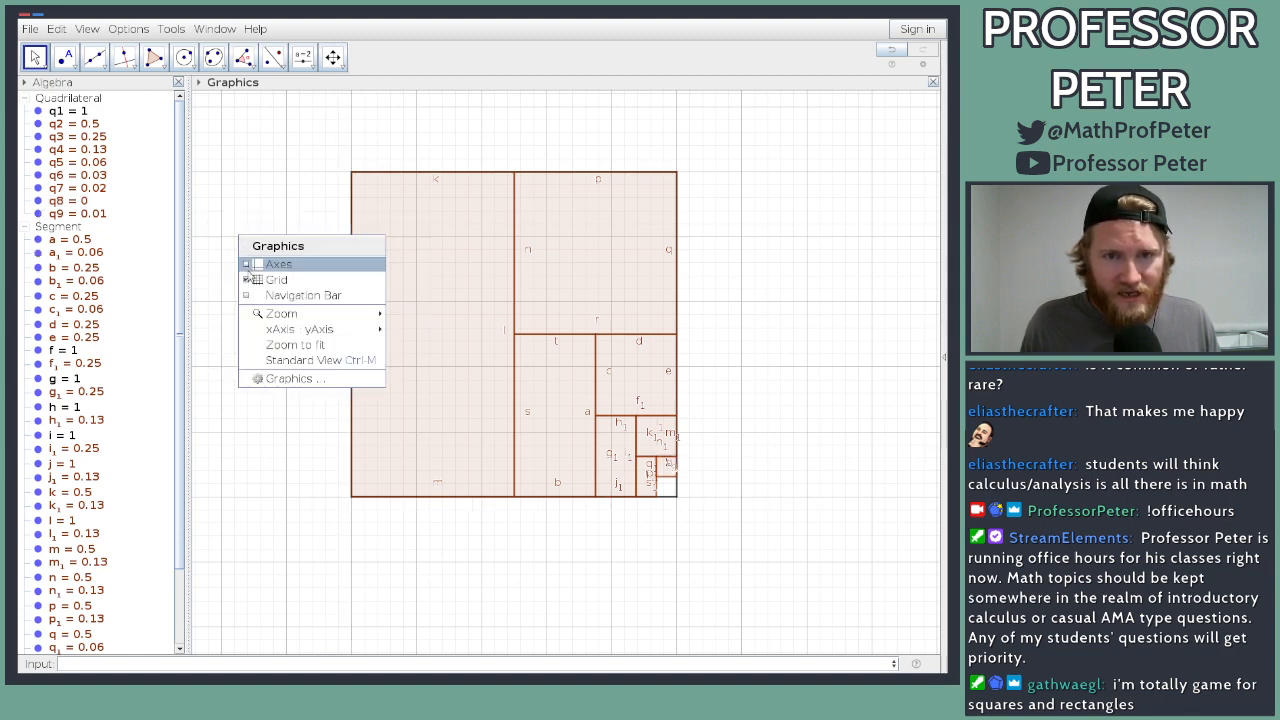
{"action": "left_click", "coordinate": [251, 271]}
{"action": "scroll", "coordinate": [286, 283], "scroll_direction": "up", "scroll_amount": 4}
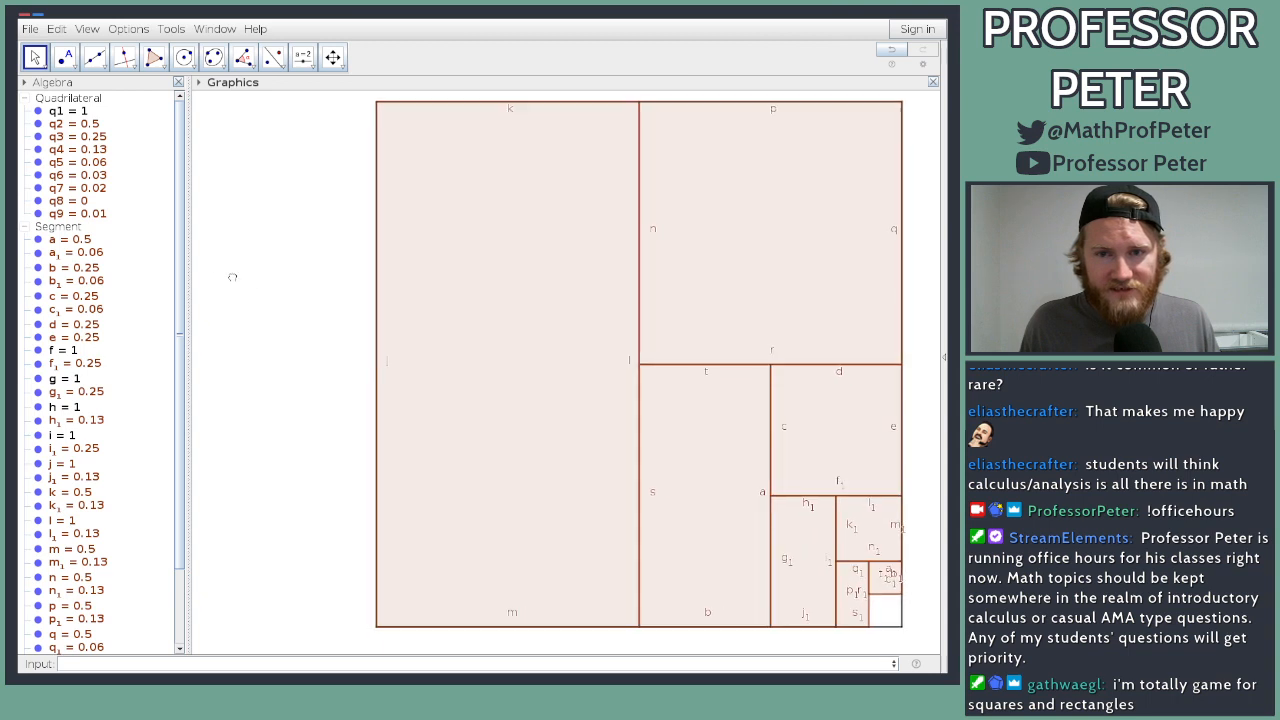
Step: Select all segments listed in the algebra view and hide them from the graphics view
{"action": "key", "text": "ctrl+a"}
{"action": "right_click", "coordinate": [86, 241]}
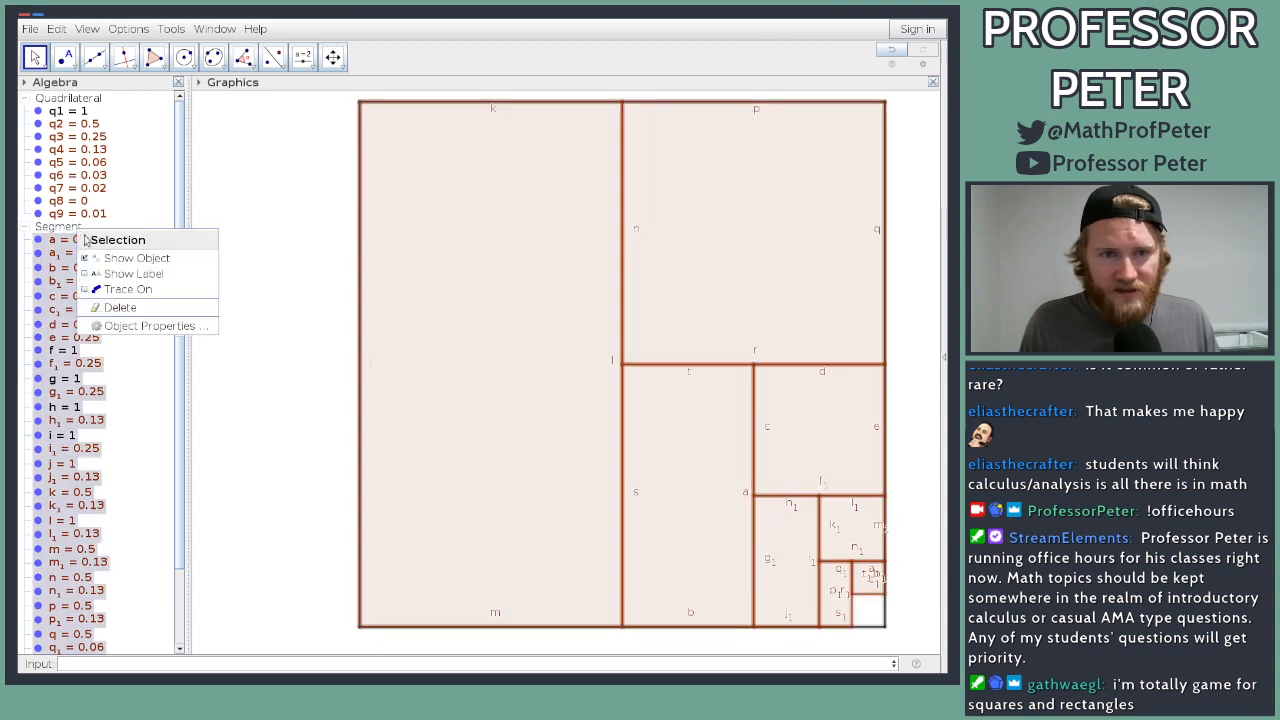
{"action": "left_click", "coordinate": [128, 273]}
{"action": "right_click", "coordinate": [85, 231]}
{"action": "left_click", "coordinate": [112, 256]}
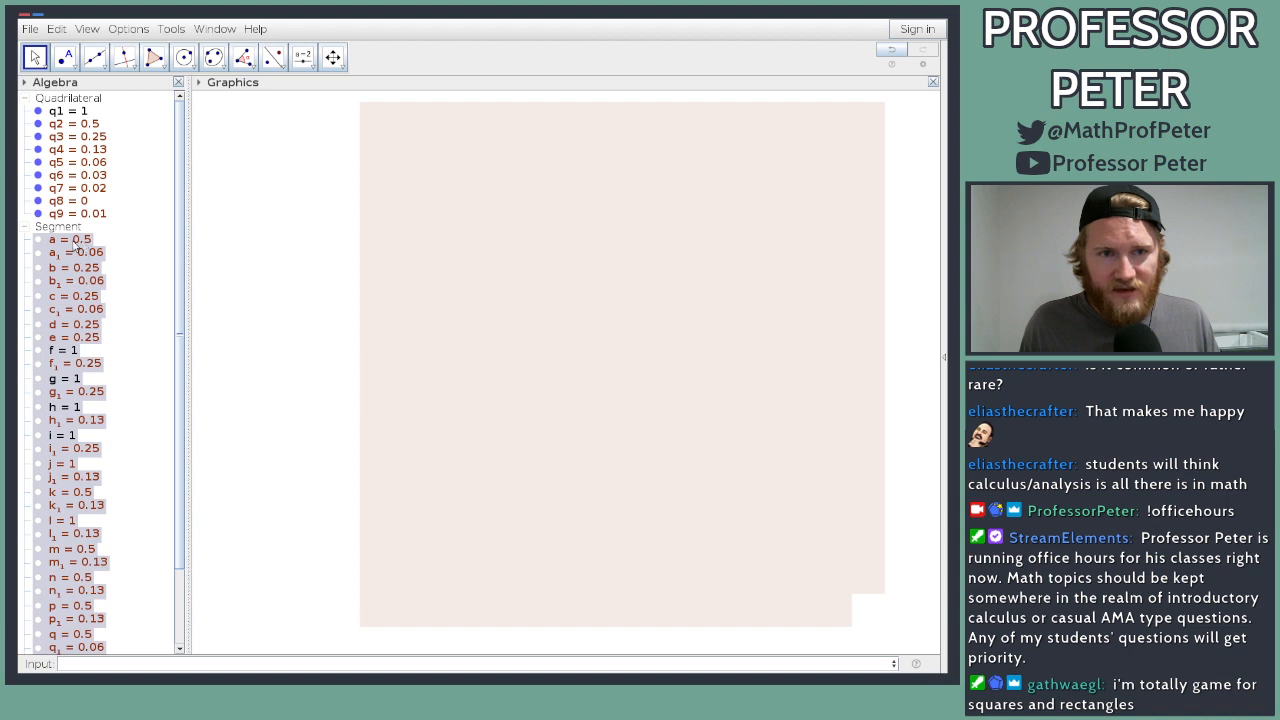
Step: Show the unit square's four outer sides again: segments f, g, h and i
{"action": "left_click", "coordinate": [38, 350]}
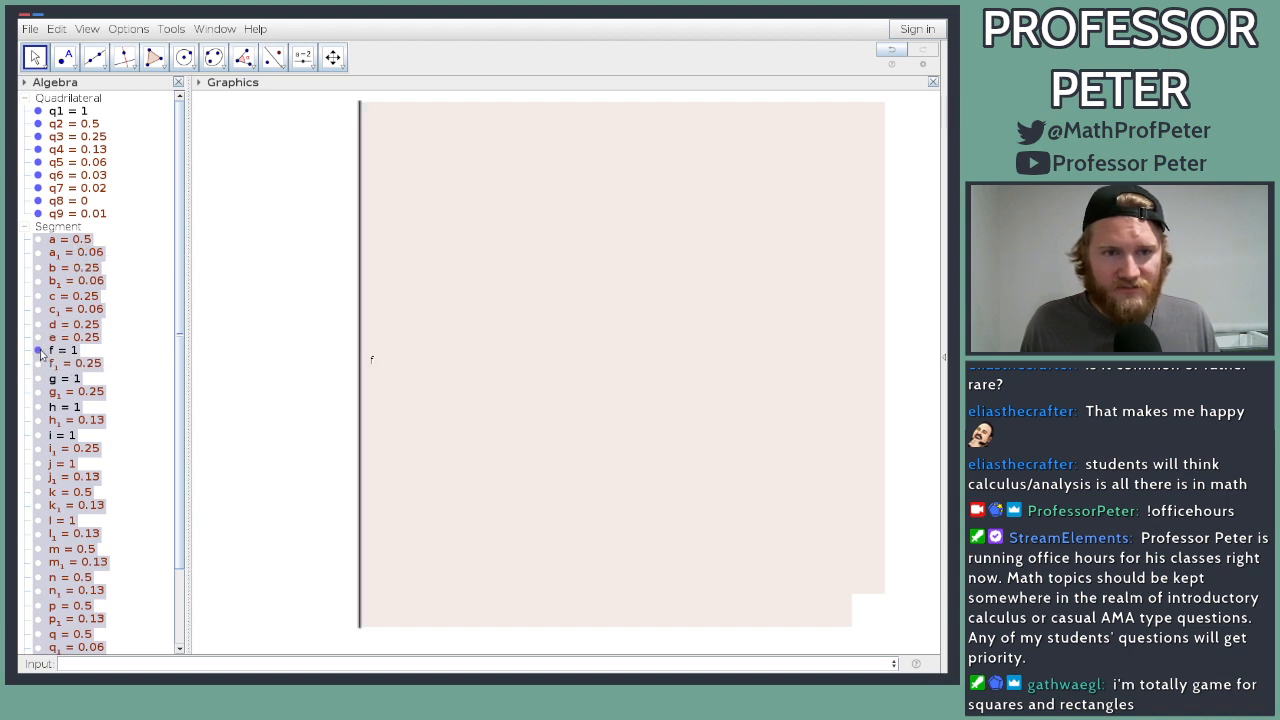
{"action": "left_click", "coordinate": [38, 378]}
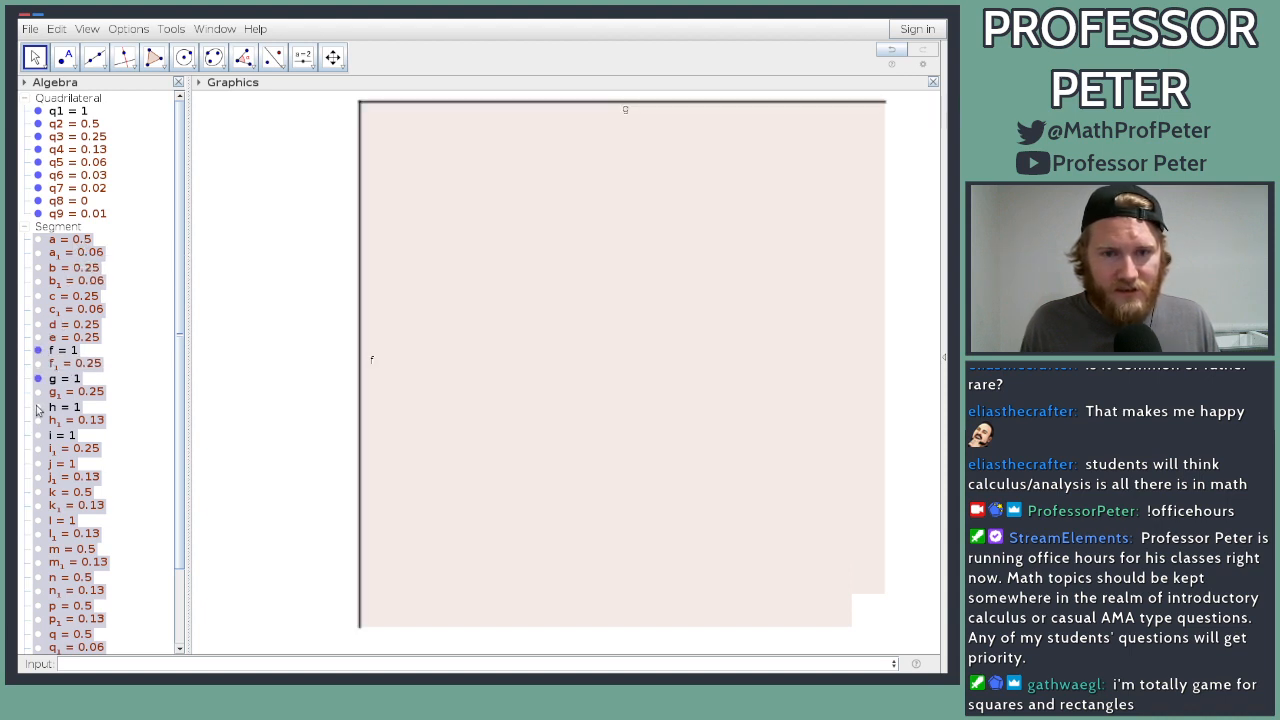
{"action": "left_click", "coordinate": [38, 407]}
{"action": "left_click", "coordinate": [38, 435]}
Step: Turn off the labels of the selected segments and clear the selection
{"action": "right_click", "coordinate": [76, 324]}
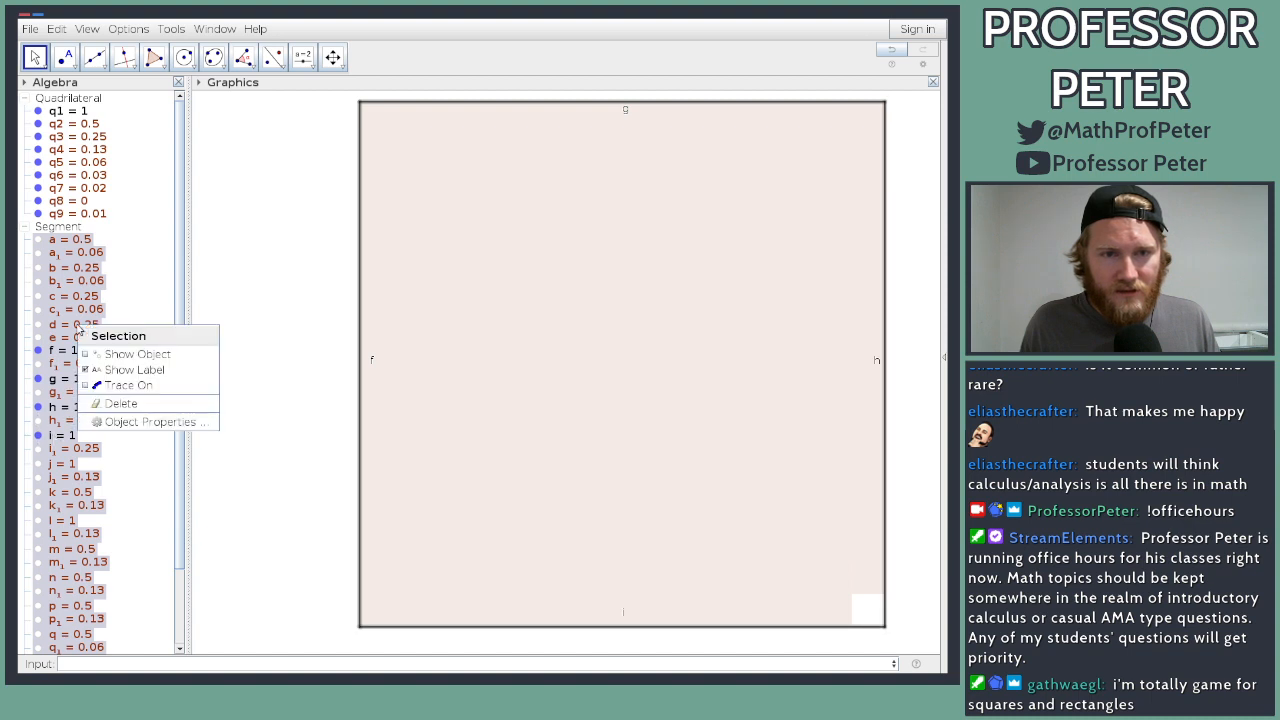
{"action": "left_click", "coordinate": [108, 372]}
{"action": "left_click", "coordinate": [309, 364]}
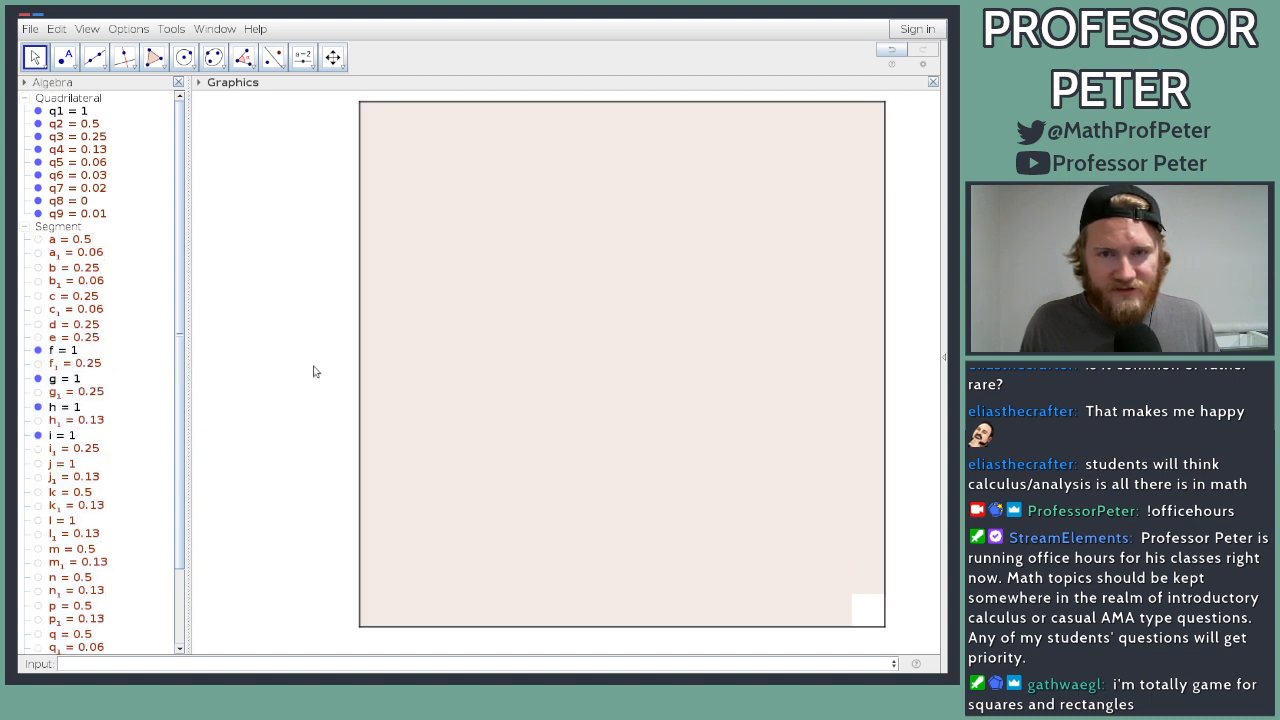
Step: Collapse the Segment group in the list of objects
{"action": "scroll", "coordinate": [303, 345], "scroll_direction": "down", "scroll_amount": 1}
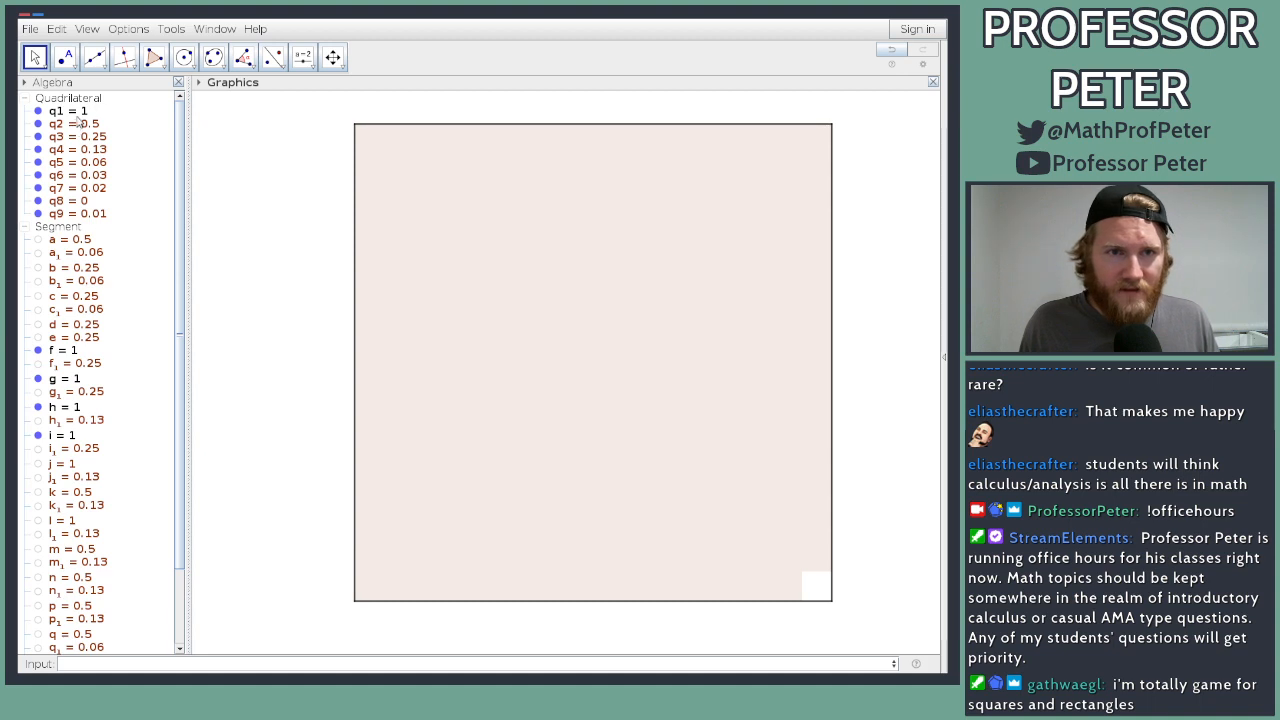
{"action": "left_click", "coordinate": [78, 114]}
{"action": "left_click", "coordinate": [79, 124]}
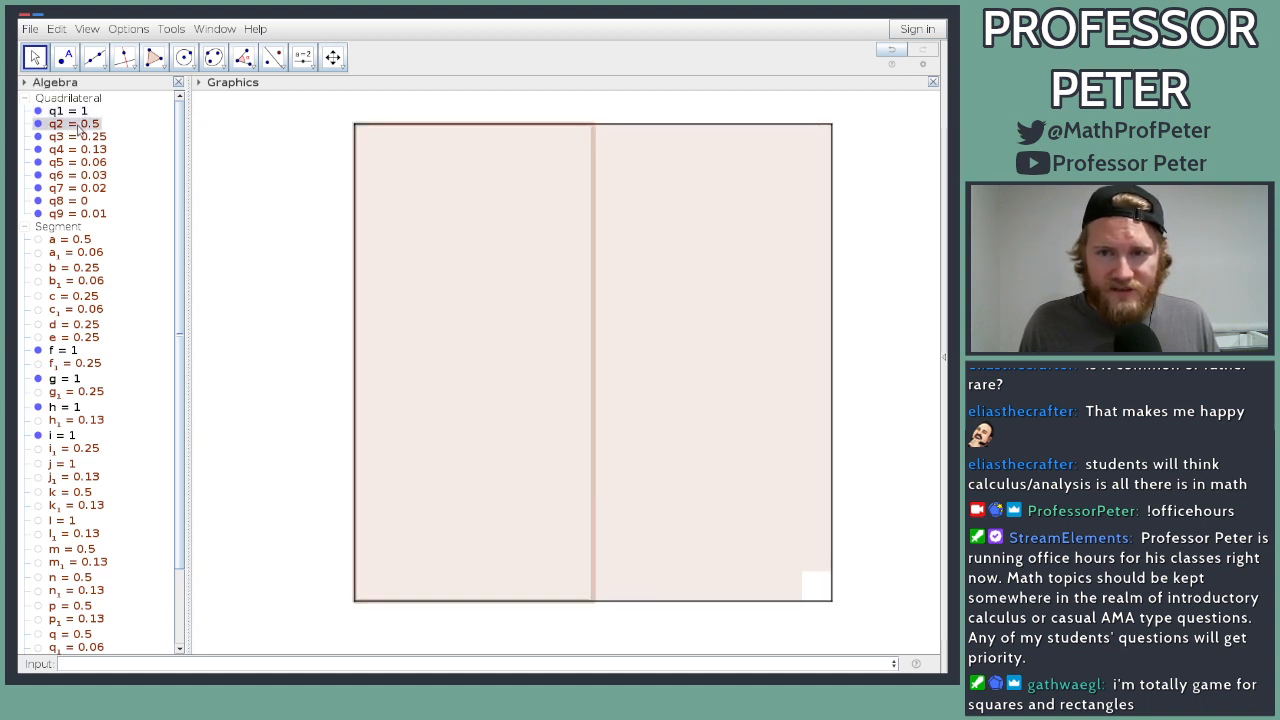
{"action": "left_click", "coordinate": [27, 227]}
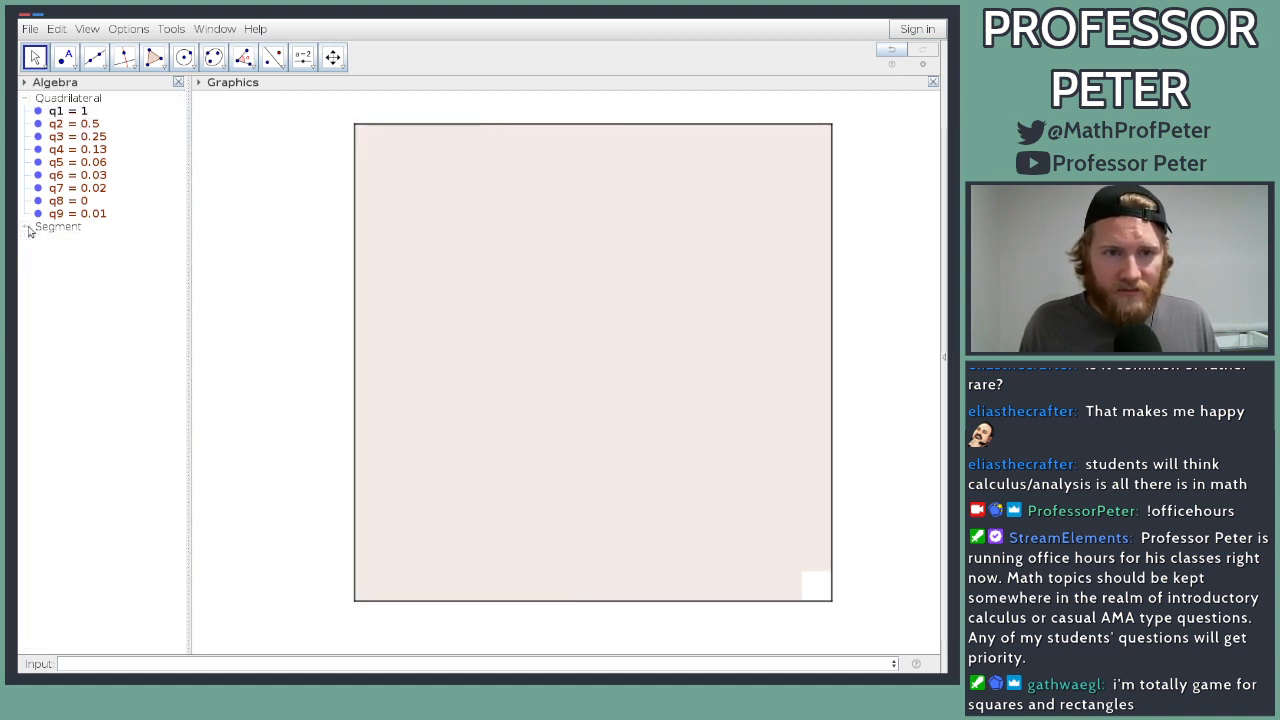
{"action": "scroll", "coordinate": [237, 269], "scroll_direction": "down", "scroll_amount": 2}
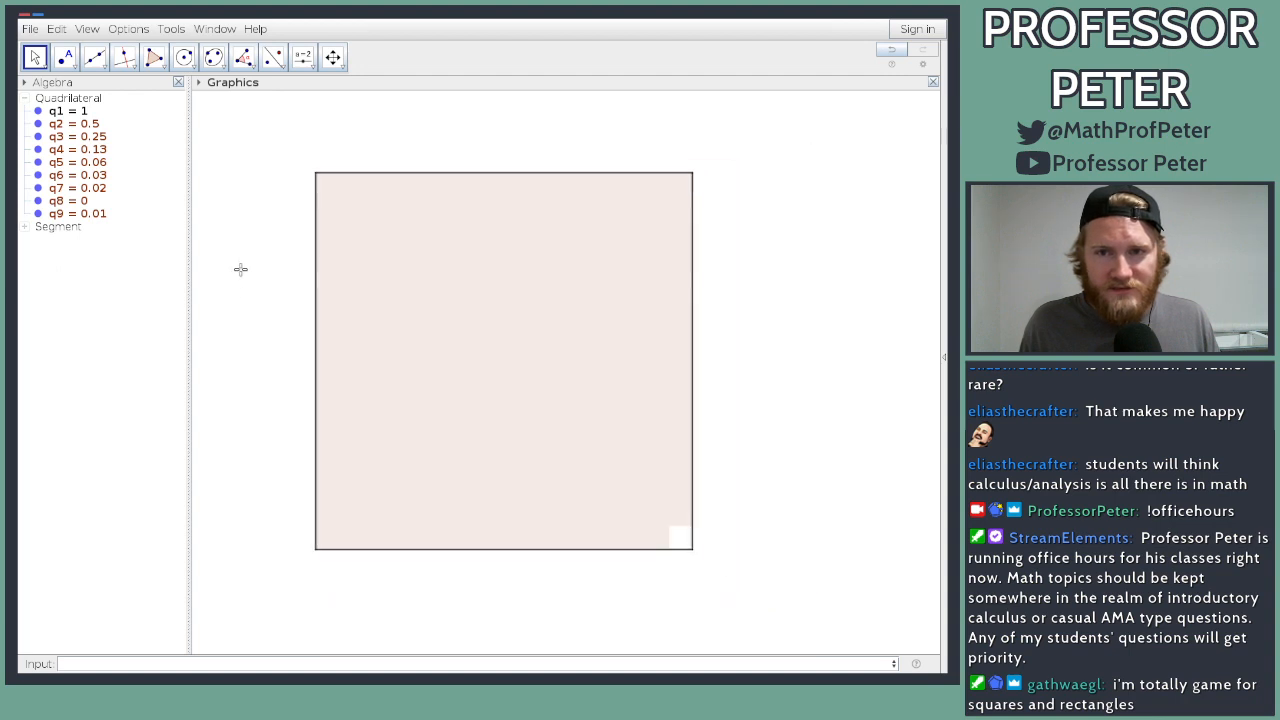
Step: Create a number slider named step above the unit square, with minimum 0 and maximum 20
{"action": "left_click", "coordinate": [303, 57]}
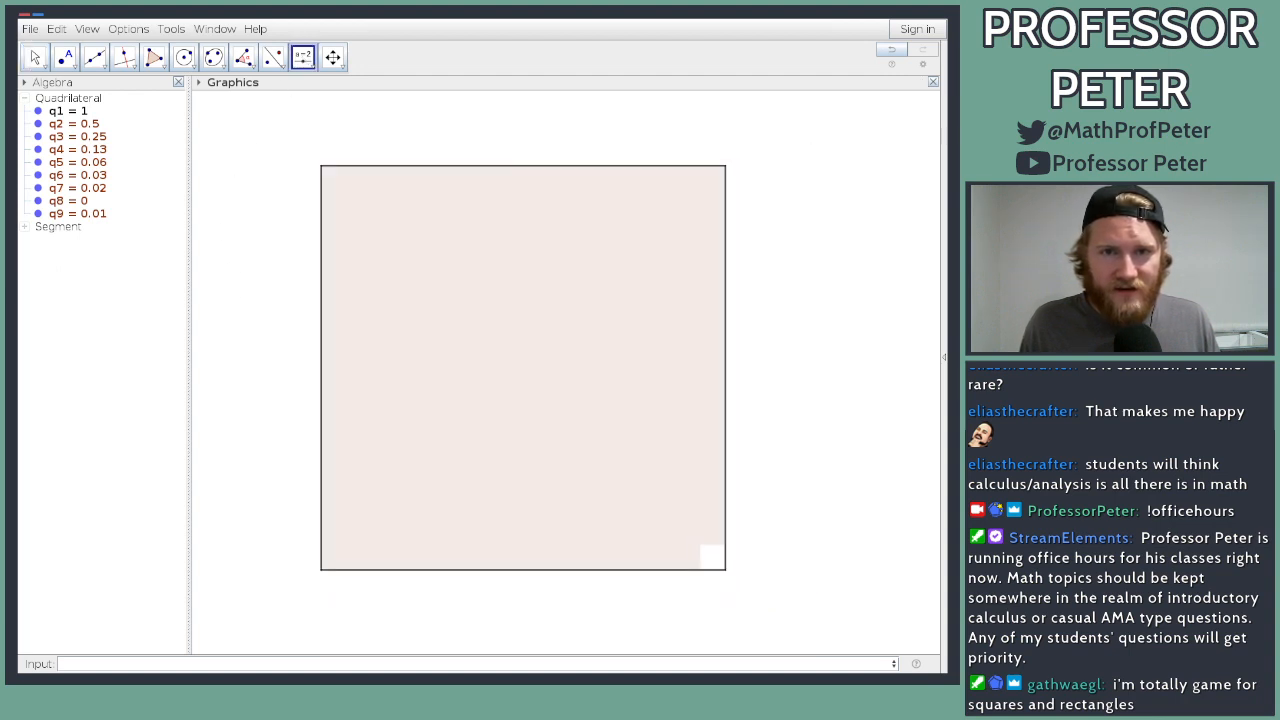
{"action": "left_click", "coordinate": [257, 153]}
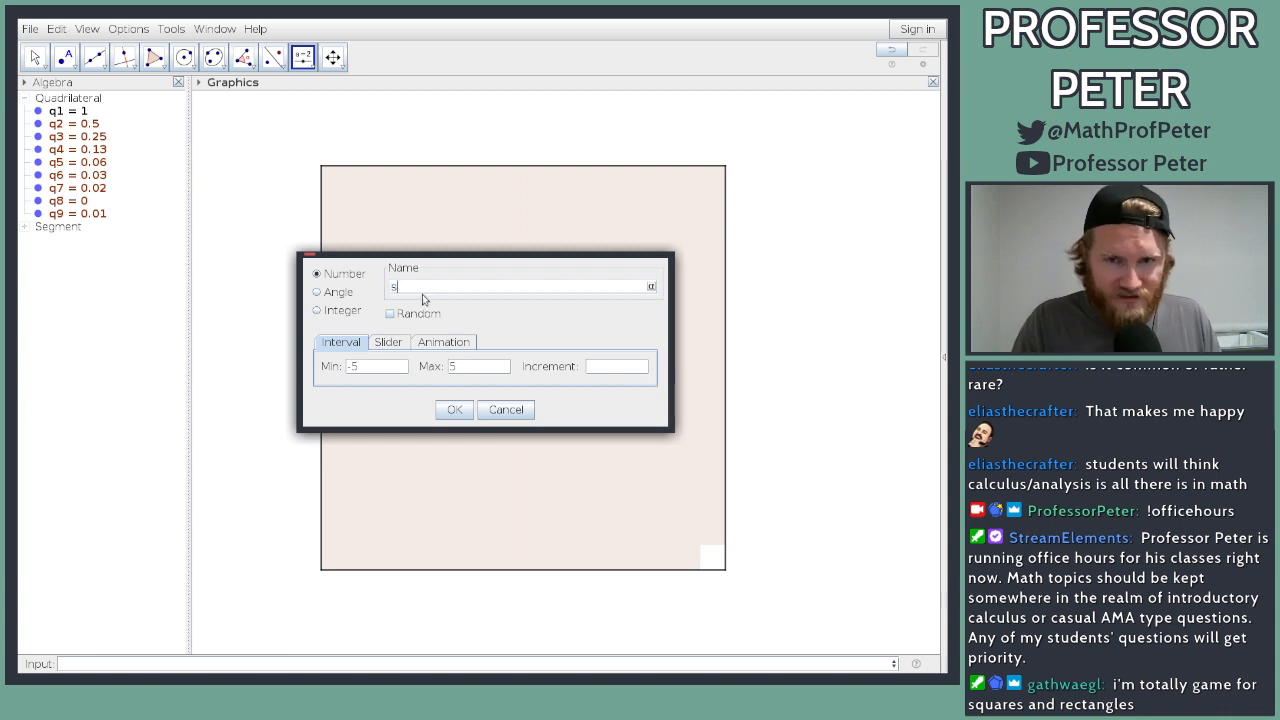
{"action": "key", "text": "BackSpace"}
{"action": "type", "text": "step"}
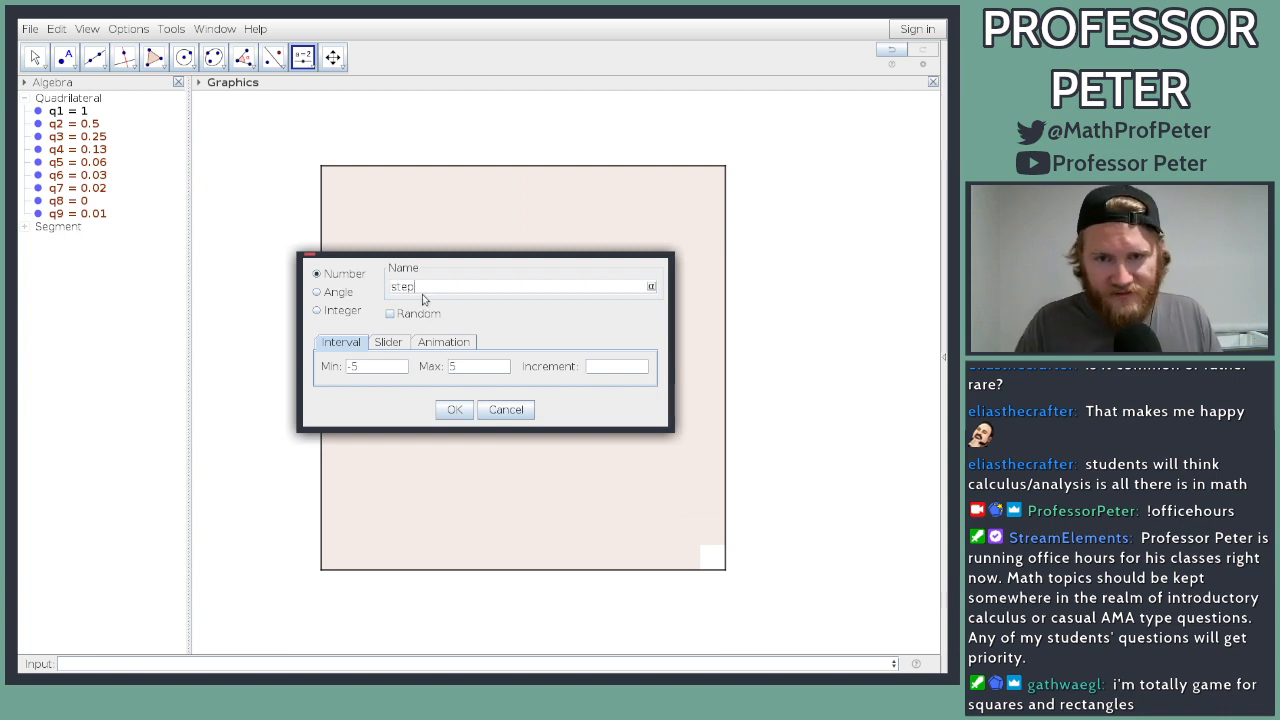
{"action": "left_click", "coordinate": [379, 365]}
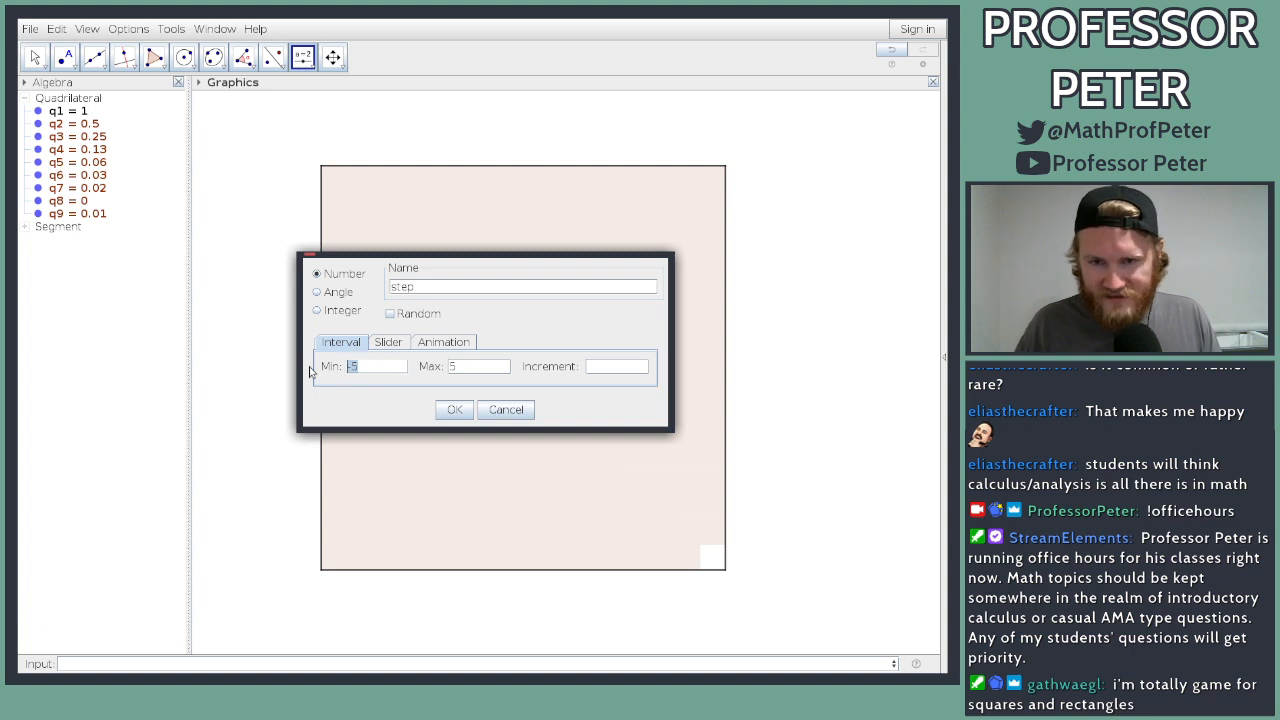
{"action": "type", "text": "0"}
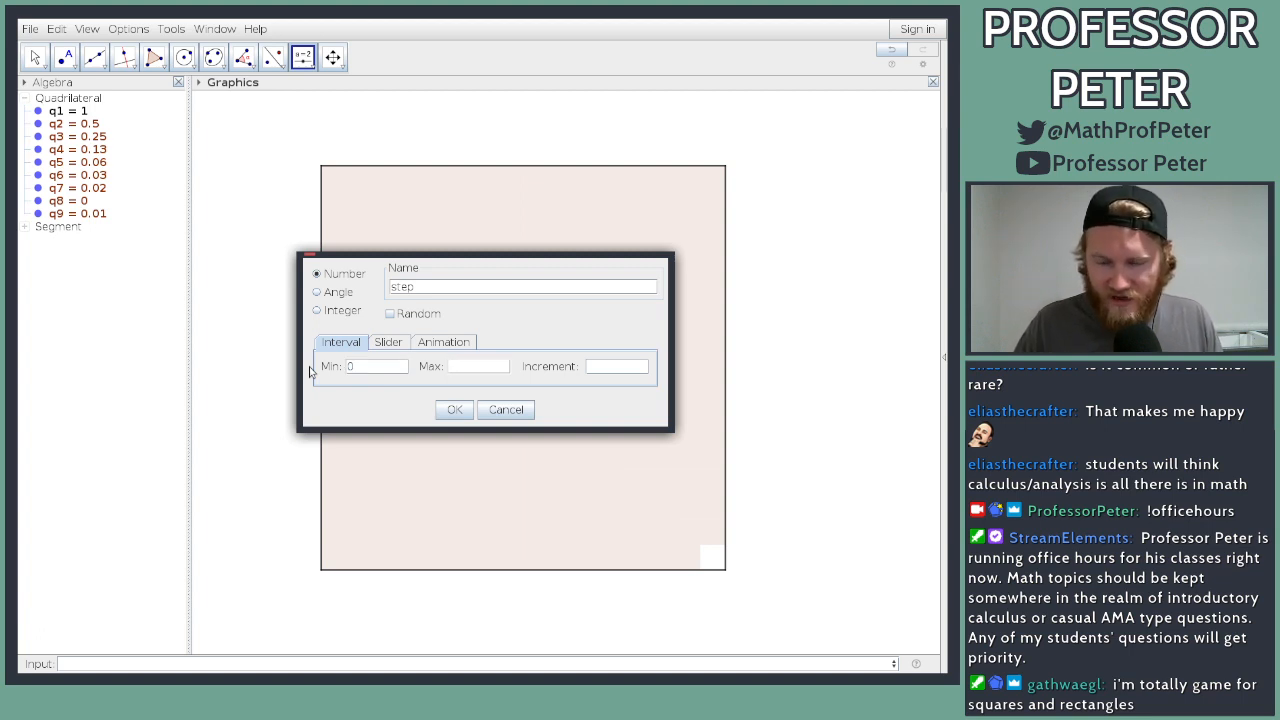
{"action": "type", "text": "20"}
{"action": "left_click", "coordinate": [605, 371]}
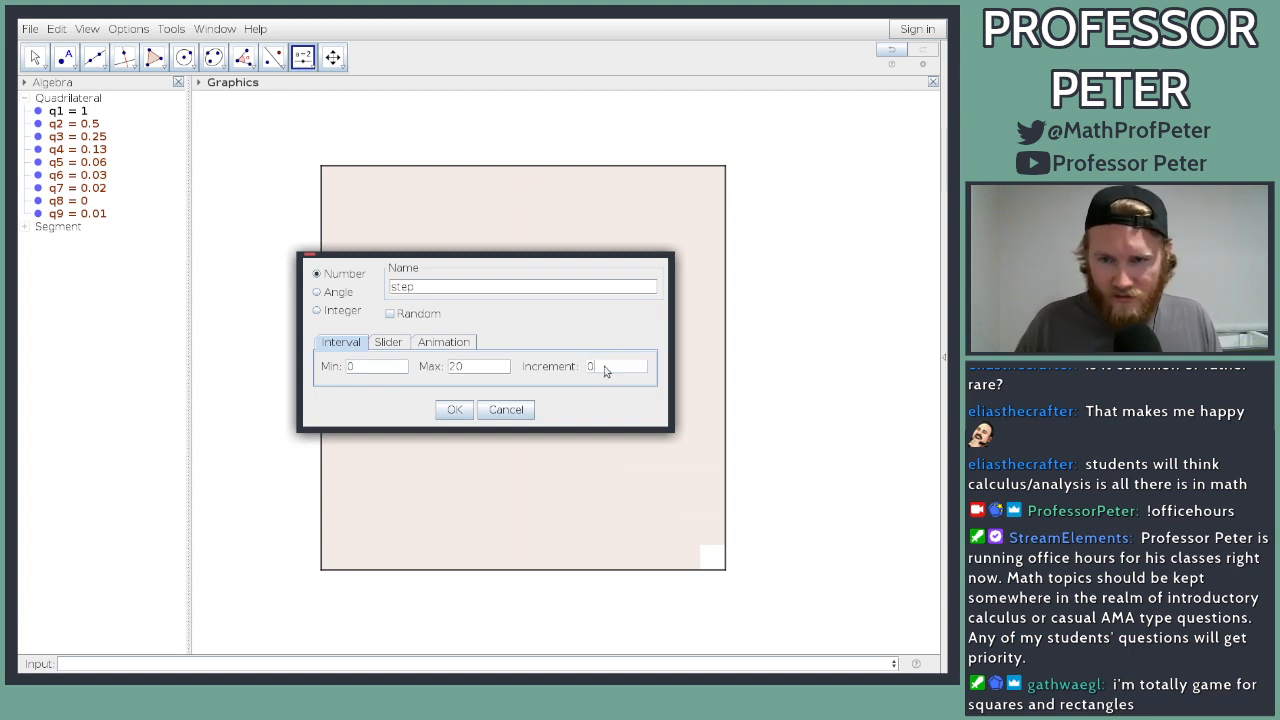
{"action": "left_click", "coordinate": [455, 410]}
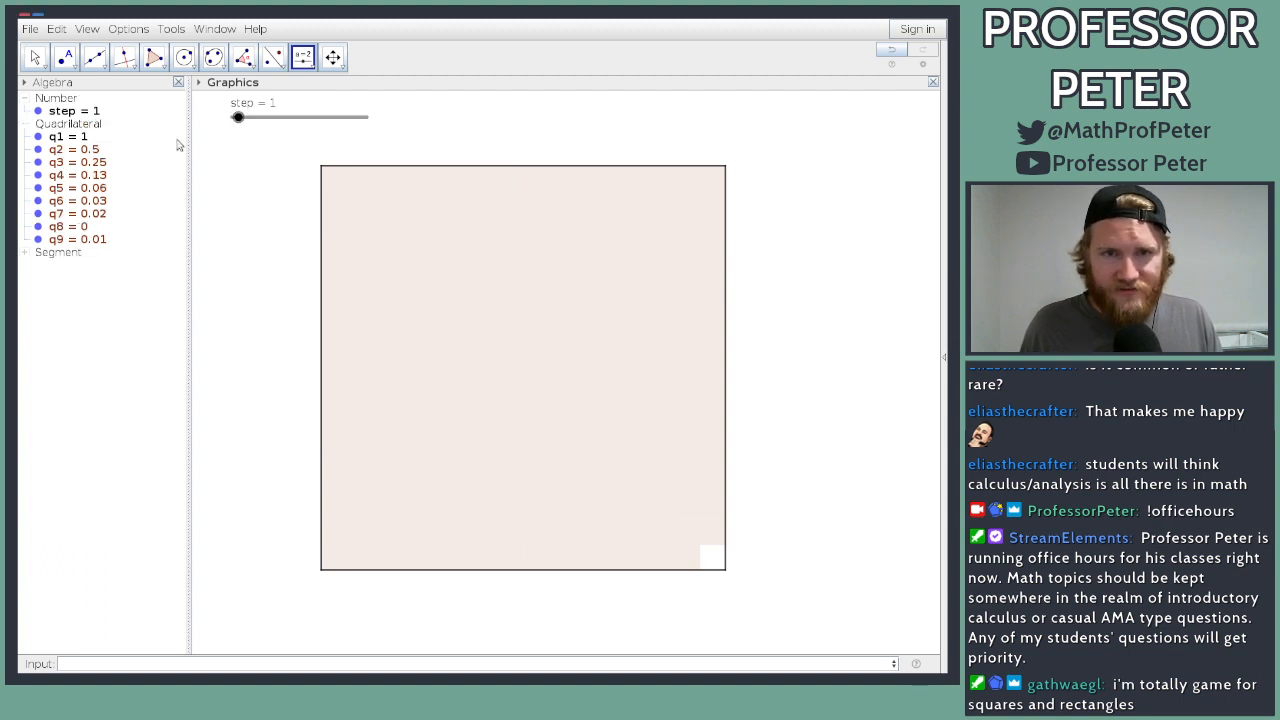
Step: Set the step slider to 0
{"action": "left_click_drag", "start_coordinate": [237, 117], "coordinate": [157, 126]}
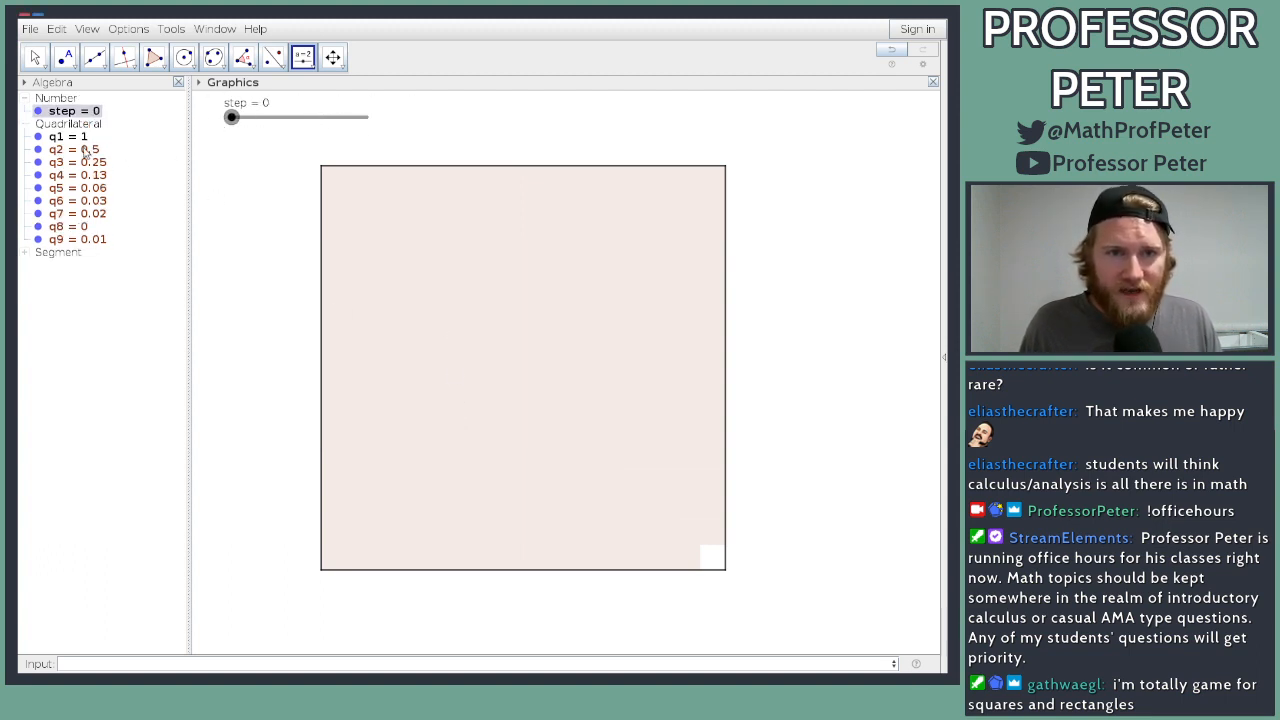
{"action": "scroll", "coordinate": [266, 279], "scroll_direction": "up", "scroll_amount": 2}
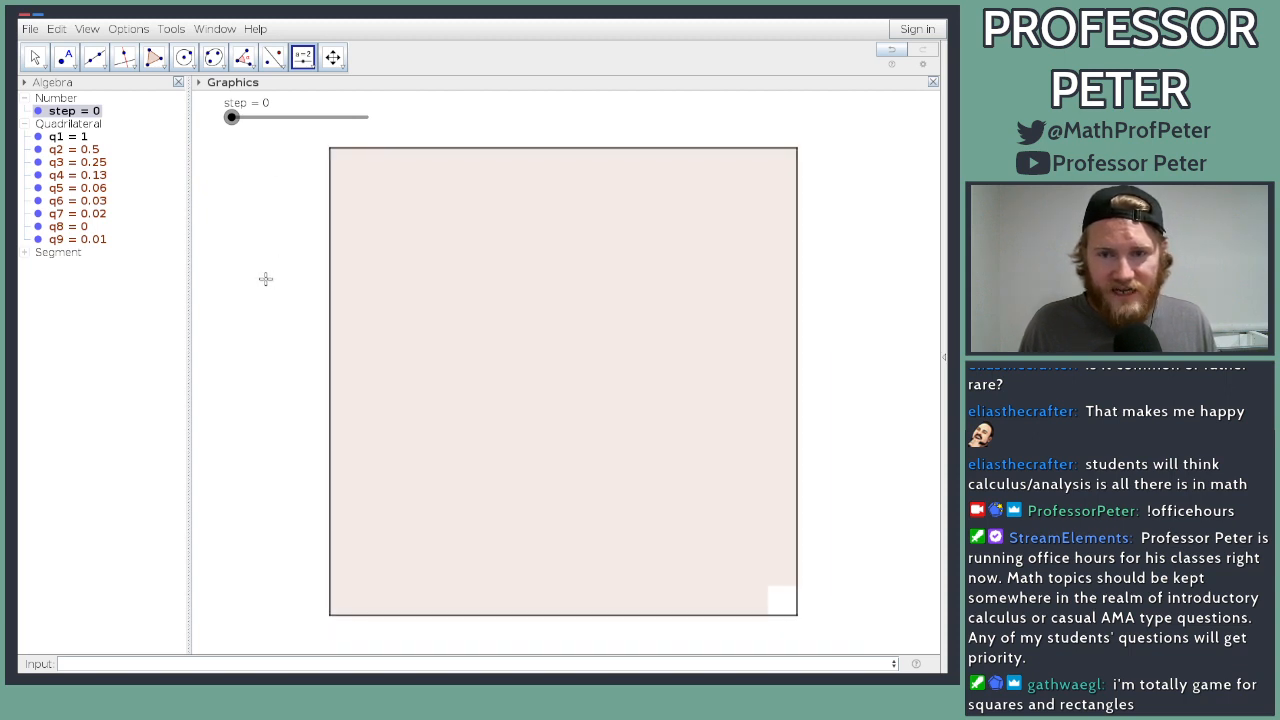
{"action": "left_click", "coordinate": [255, 261]}
{"action": "left_click", "coordinate": [510, 411]}
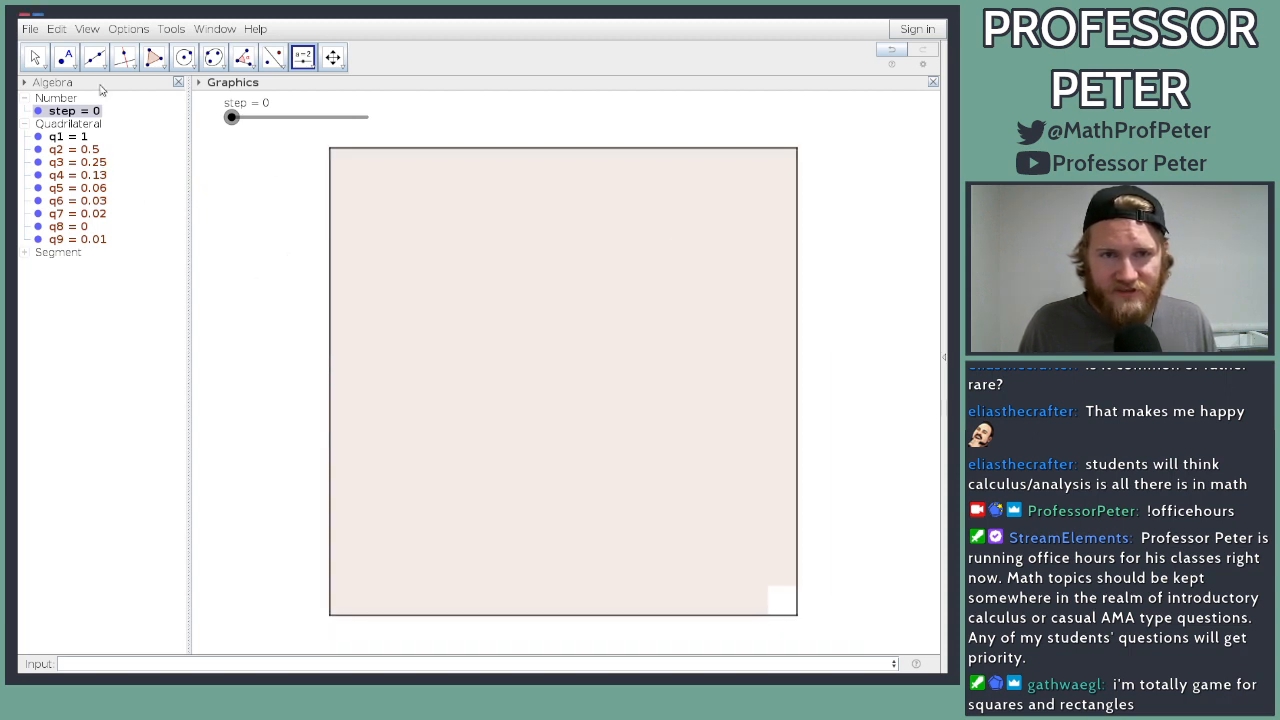
Step: Give quadrilateral q2 the show-object condition step > 1 and try it out with the step slider
{"action": "left_click", "coordinate": [34, 60]}
{"action": "left_click", "coordinate": [84, 154]}
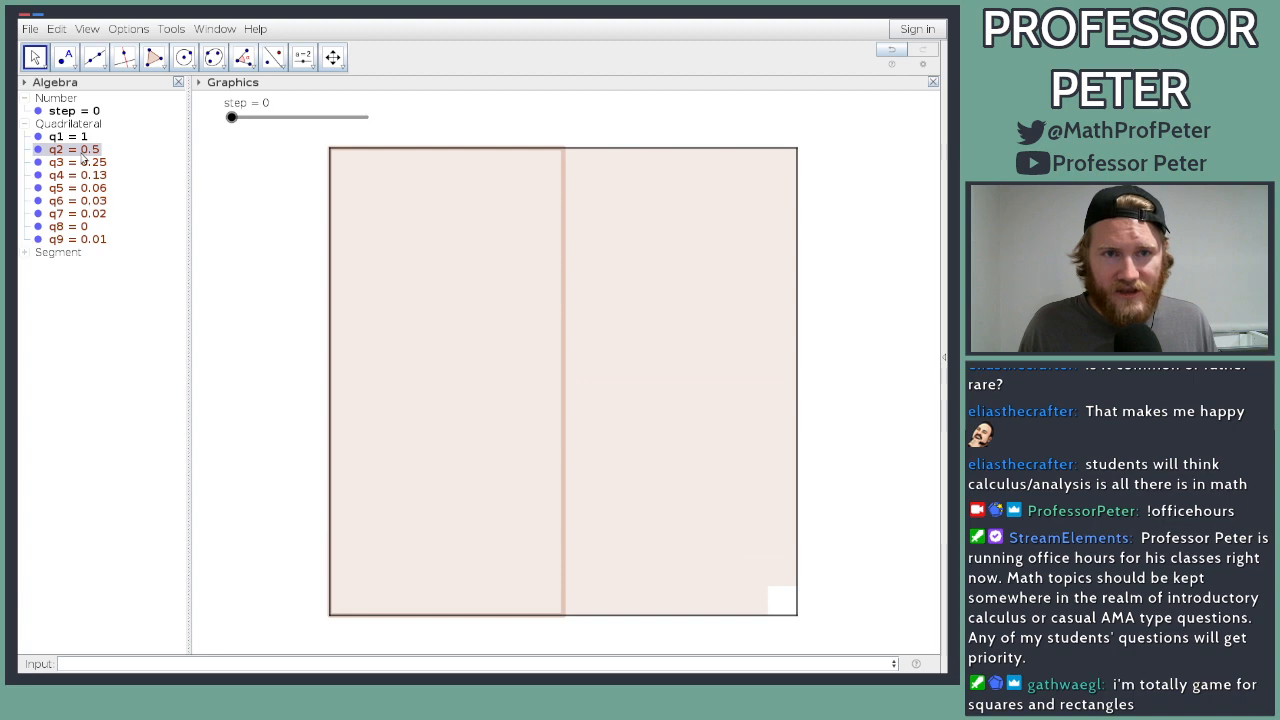
{"action": "right_click", "coordinate": [85, 157]}
{"action": "left_click", "coordinate": [149, 268]}
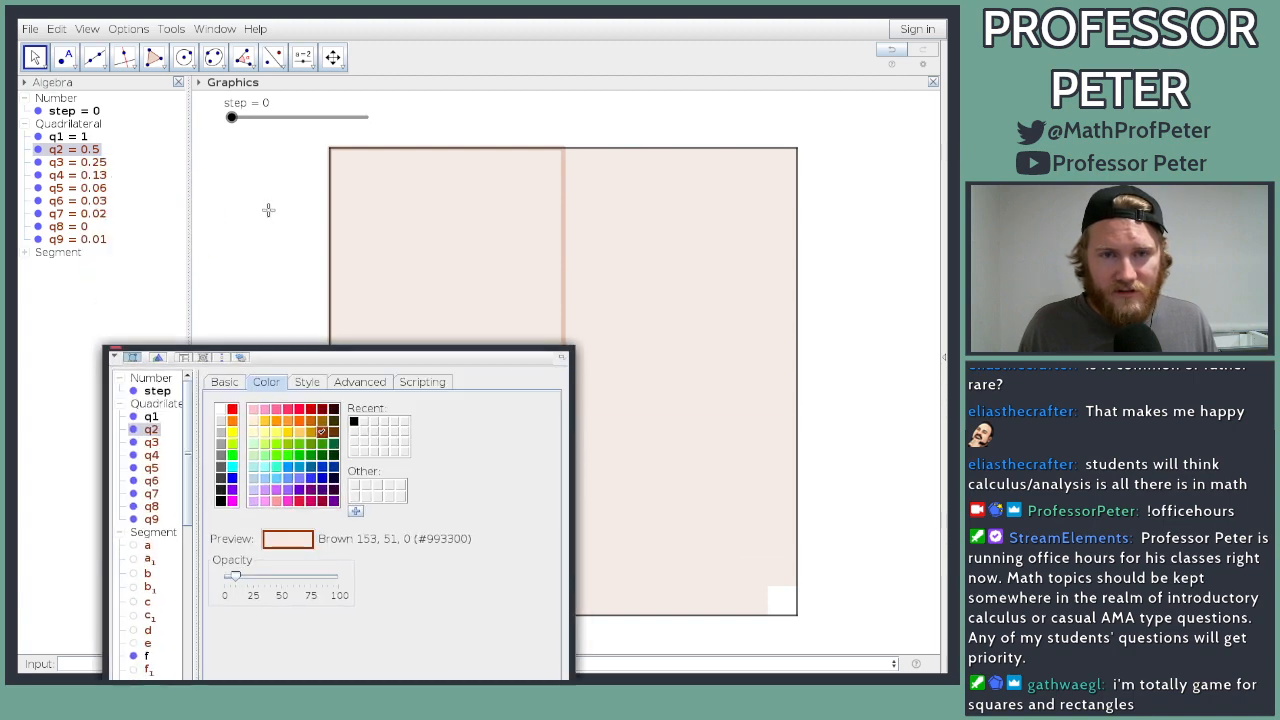
{"action": "left_click_drag", "start_coordinate": [397, 350], "coordinate": [746, 129]}
{"action": "left_click", "coordinate": [712, 161]}
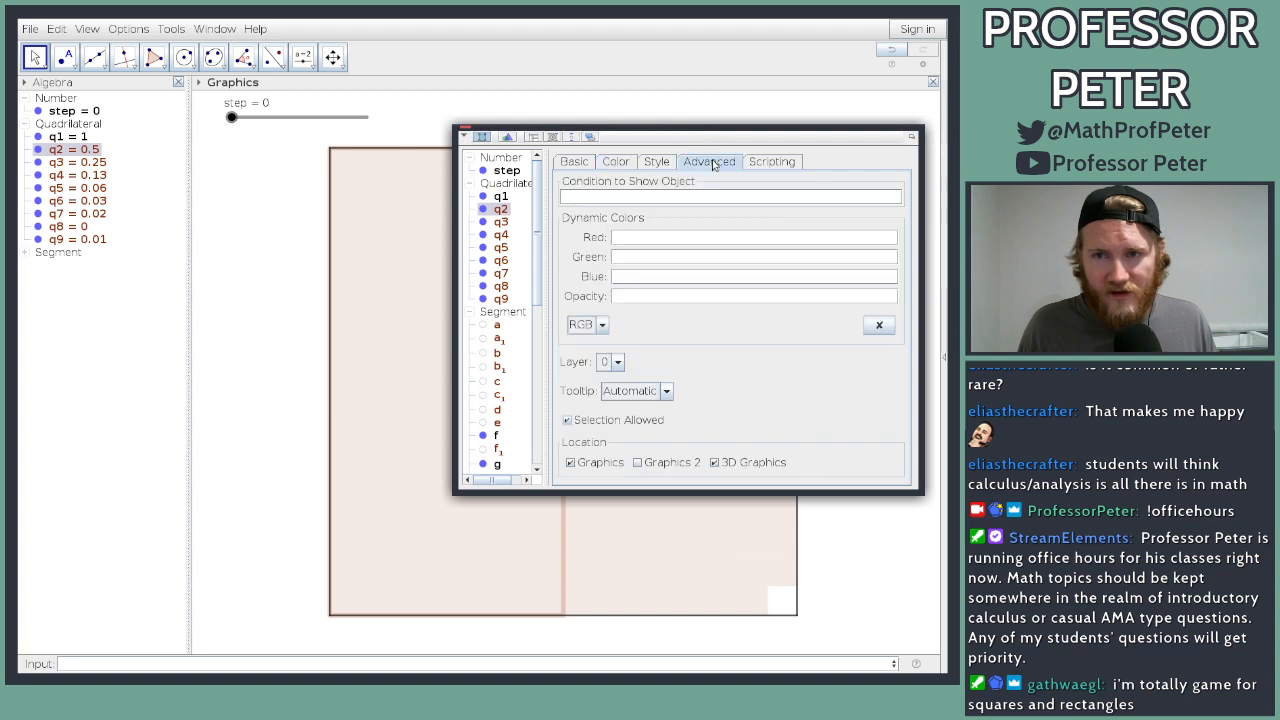
{"action": "left_click", "coordinate": [589, 196]}
{"action": "type", "text": "step "}
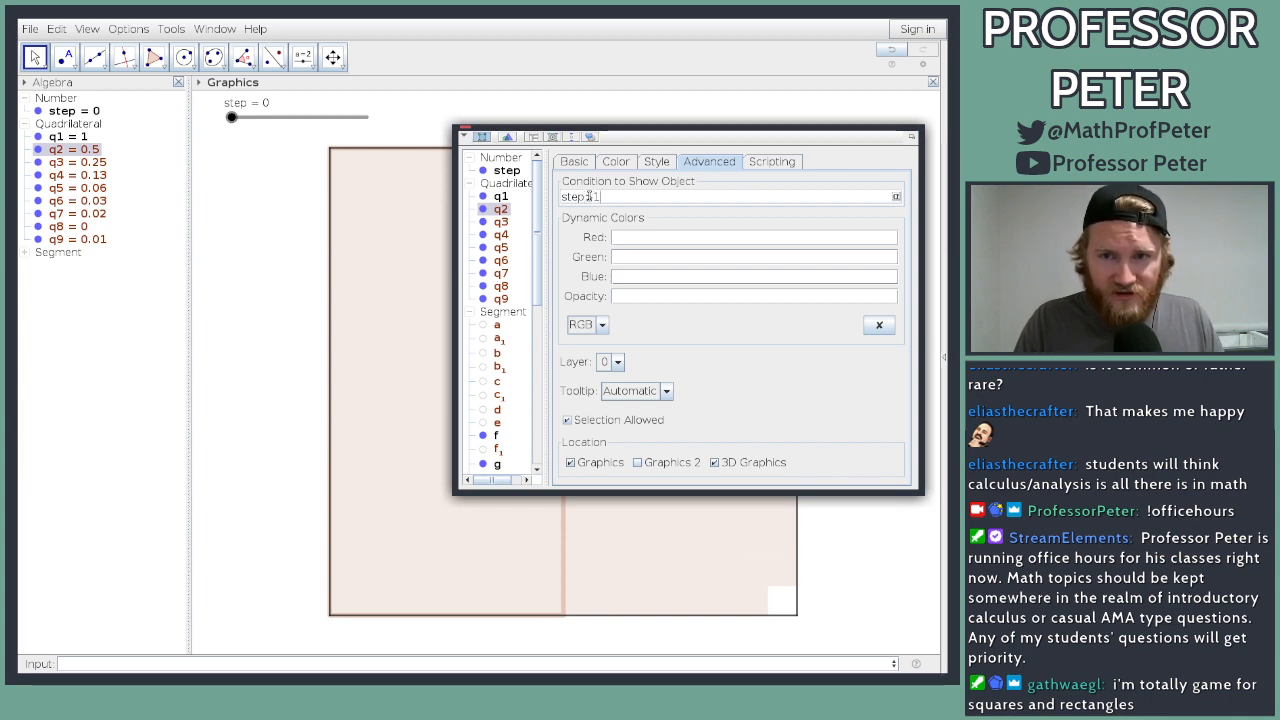
{"action": "type", "text": "> 1"}
{"action": "key", "text": "Return"}
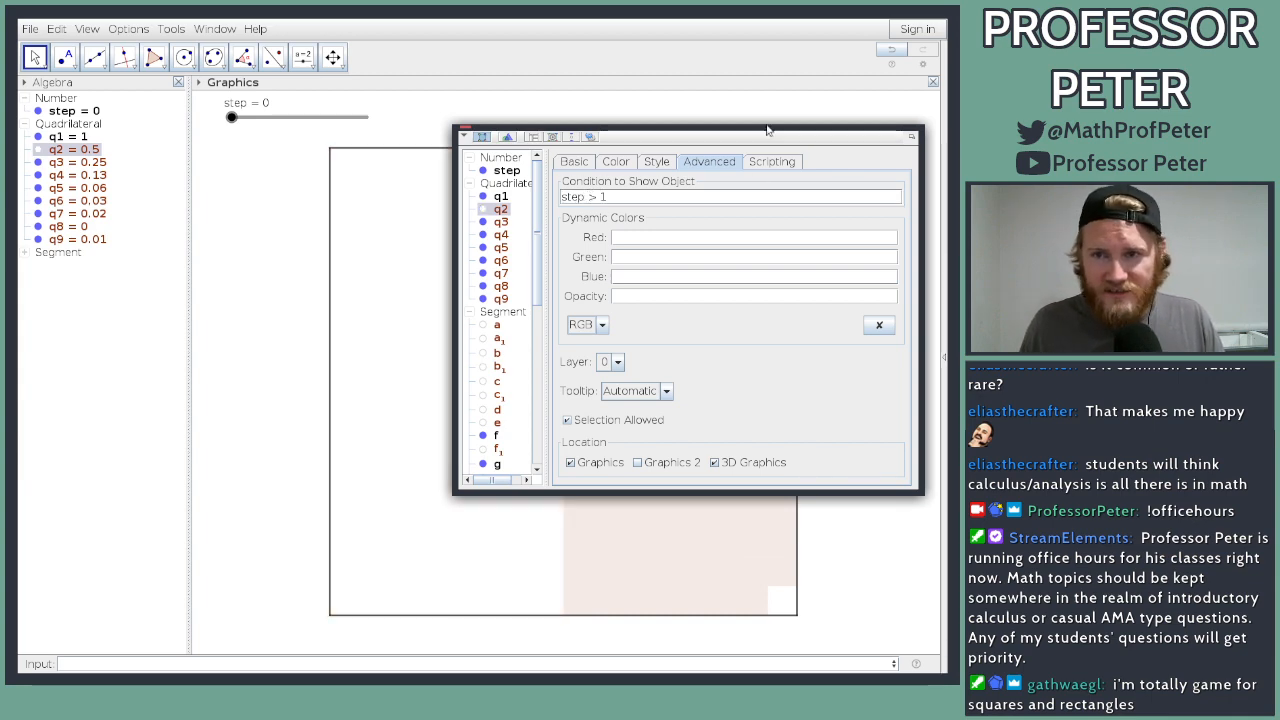
{"action": "left_click_drag", "start_coordinate": [767, 130], "coordinate": [773, 252]}
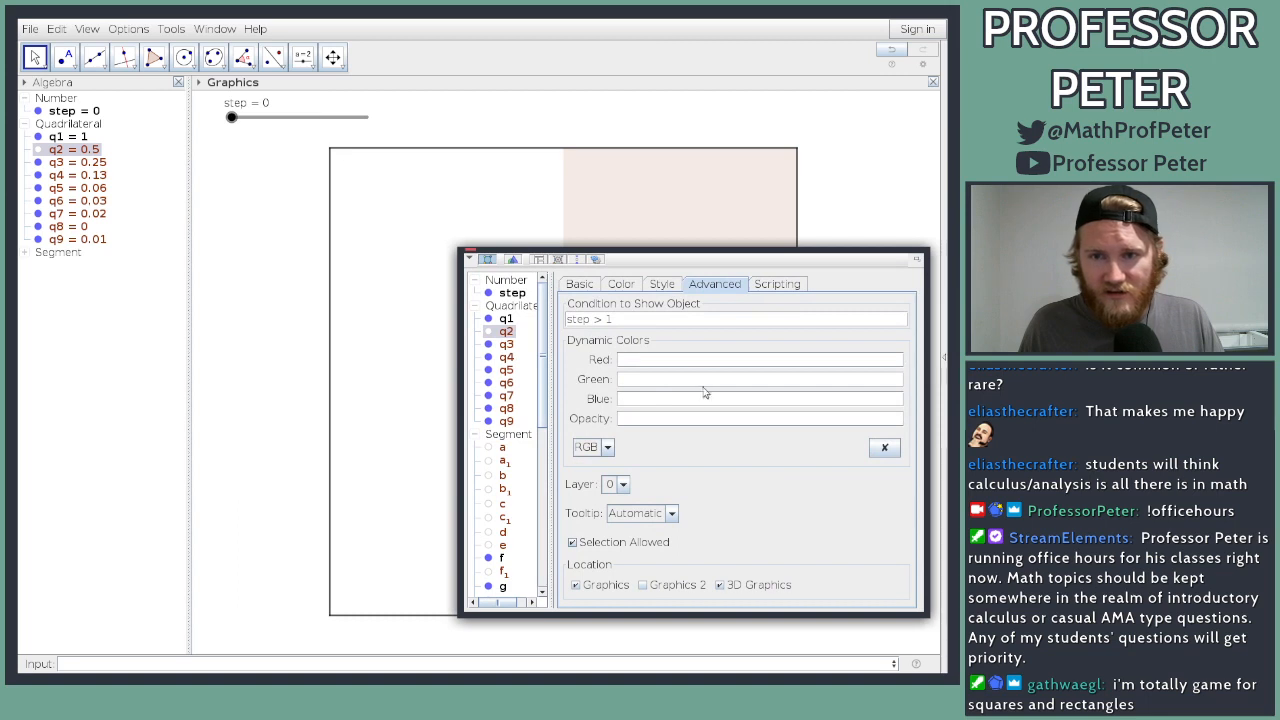
{"action": "mouse_move", "coordinate": [232, 118]}
{"action": "left_mouse_down"}
{"action": "mouse_move", "coordinate": [246, 118]}
{"action": "mouse_move", "coordinate": [229, 118]}
{"action": "left_mouse_up"}
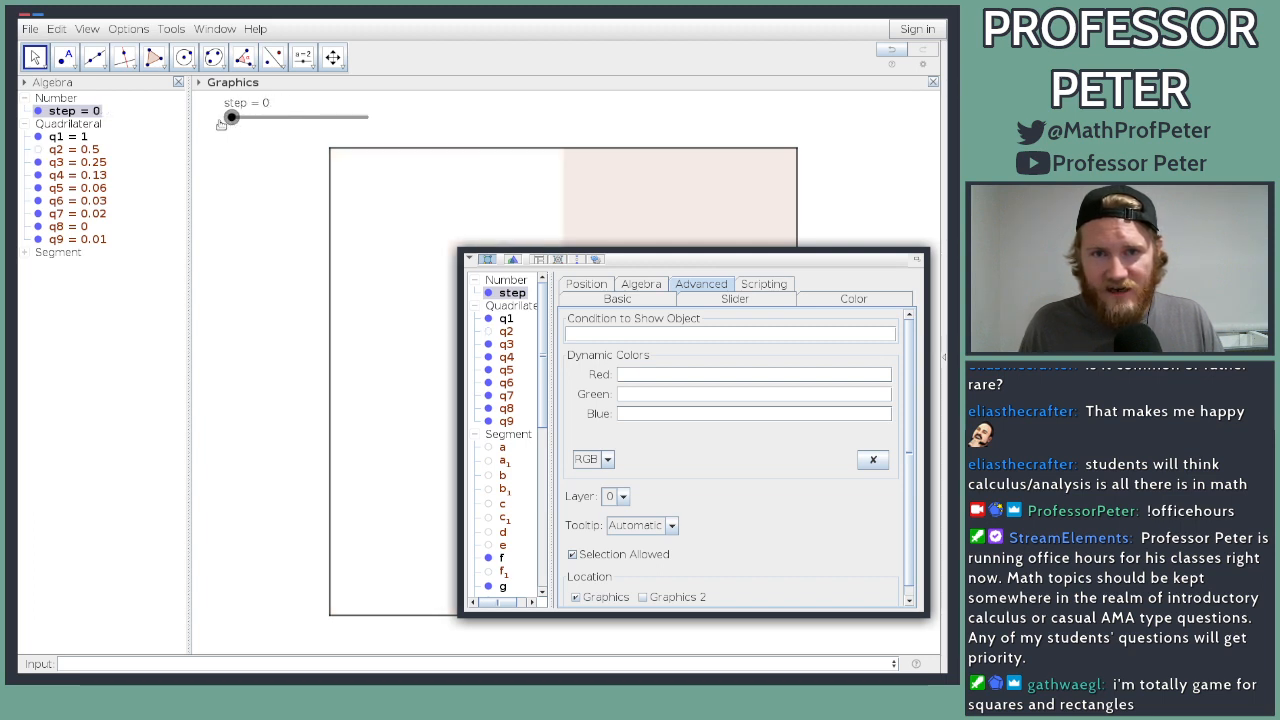
Step: Give quadrilateral q3 the show-object condition step > 2
{"action": "left_click", "coordinate": [507, 346]}
{"action": "left_click", "coordinate": [594, 320]}
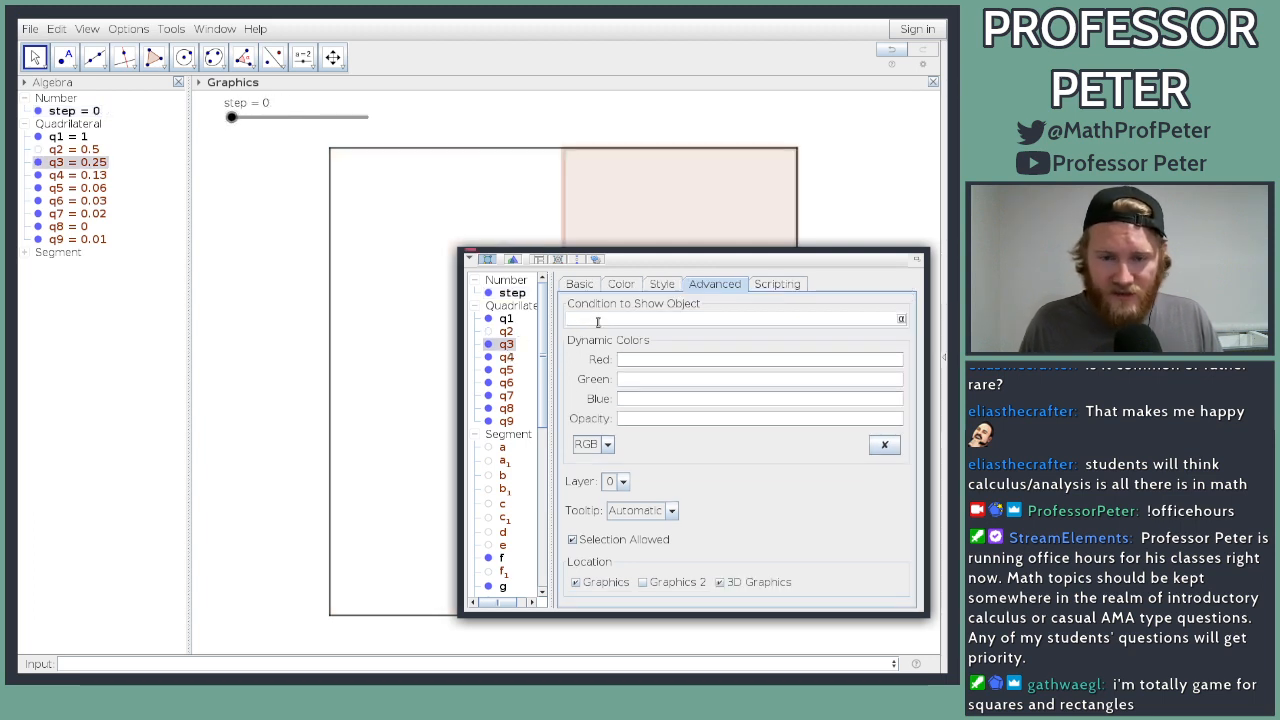
{"action": "type", "text": "step > 2"}
{"action": "key", "text": "Return"}
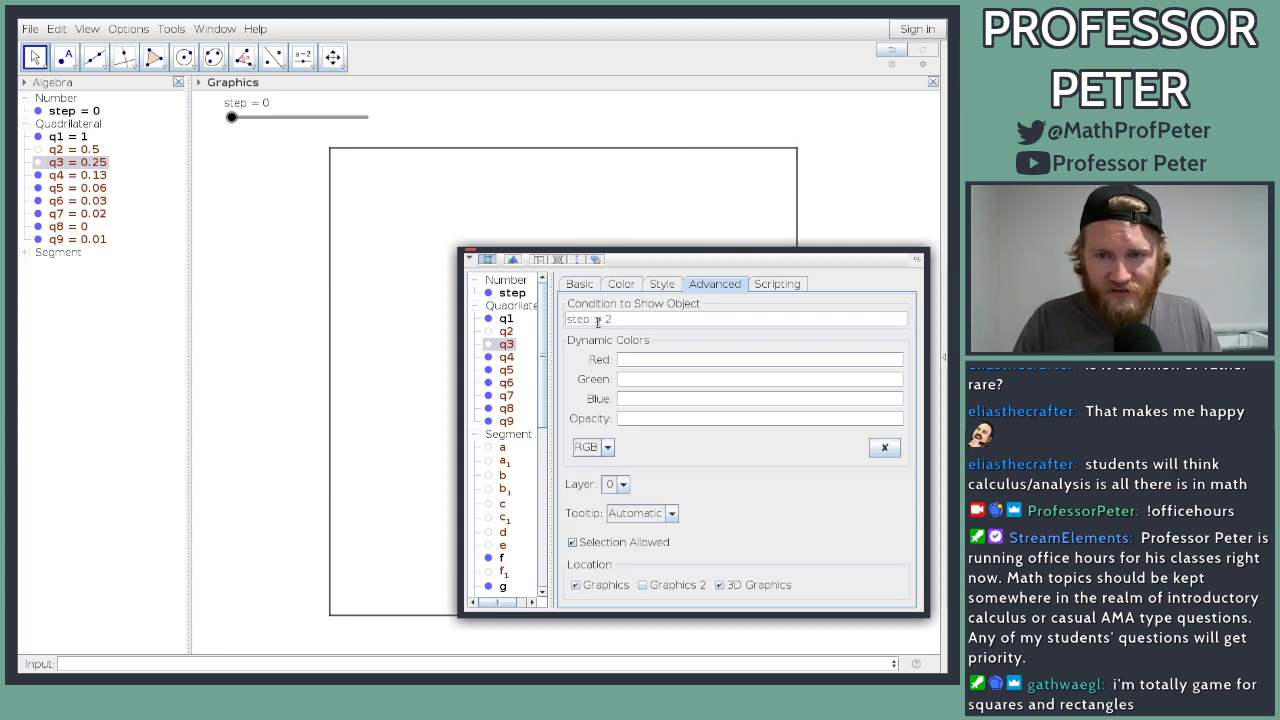
Step: Give quadrilateral q4 the show-object condition step > 3
{"action": "left_click", "coordinate": [506, 357]}
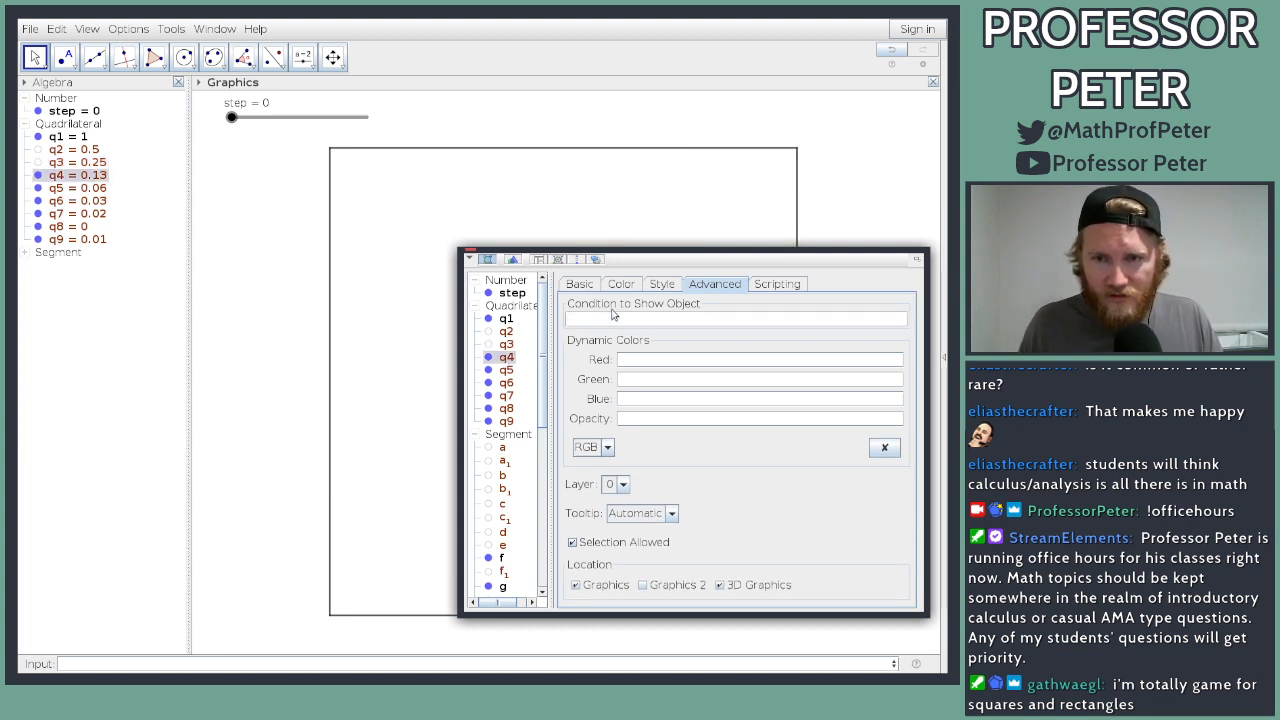
{"action": "left_click", "coordinate": [611, 318]}
{"action": "type", "text": "step > "}
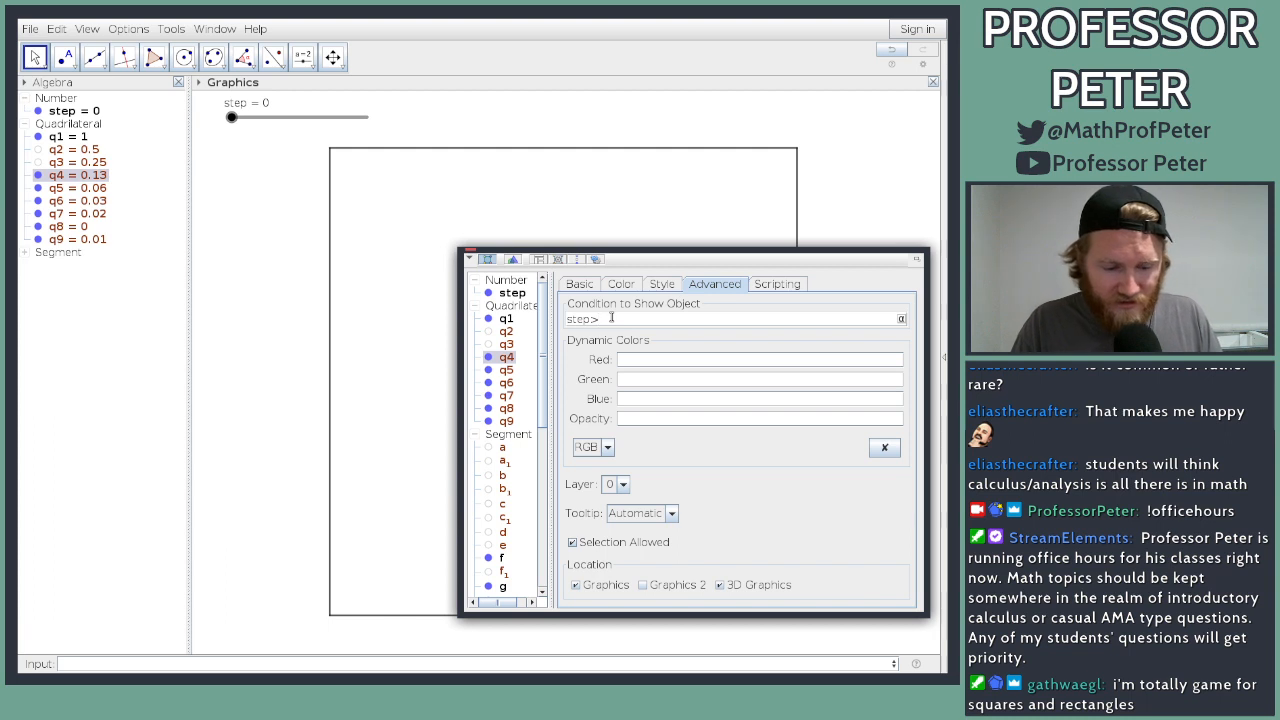
{"action": "type", "text": "3"}
{"action": "key", "text": "Return"}
Step: Give quadrilateral q5 the show-object condition step > 4
{"action": "left_click", "coordinate": [507, 370]}
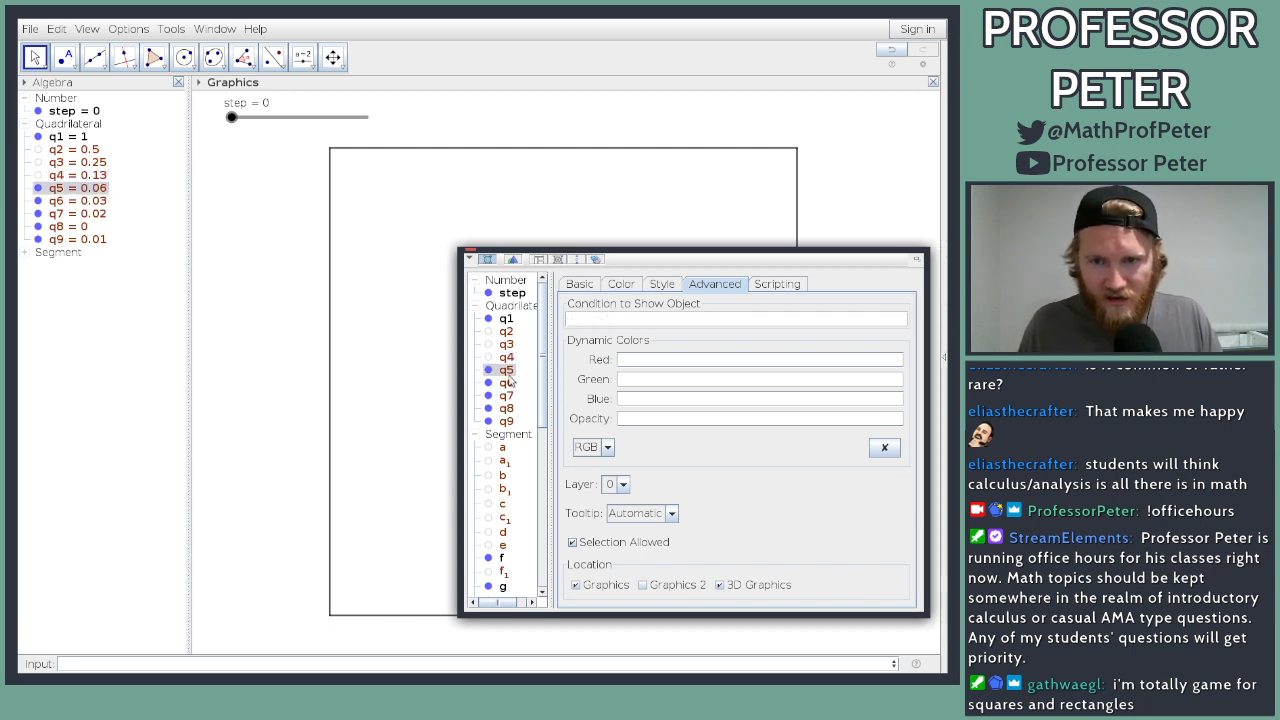
{"action": "left_click", "coordinate": [617, 318]}
{"action": "type", "text": "step > "}
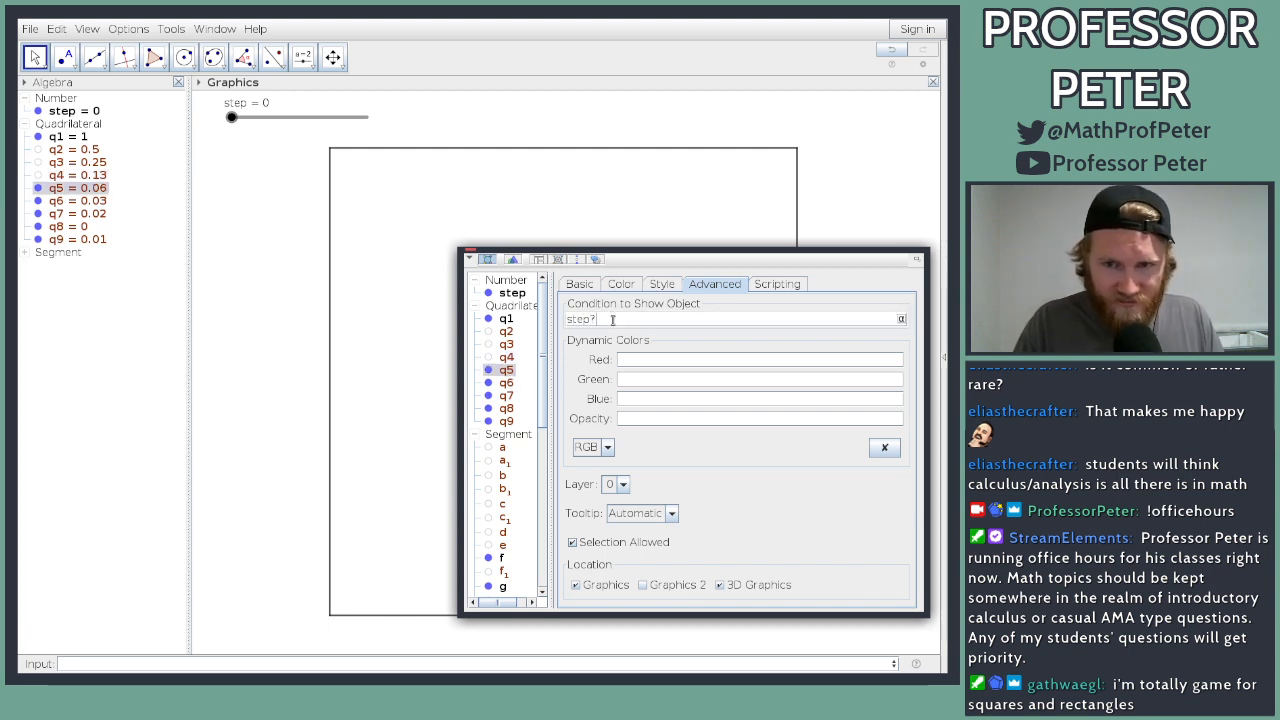
{"action": "type", "text": "4"}
{"action": "key", "text": "Return"}
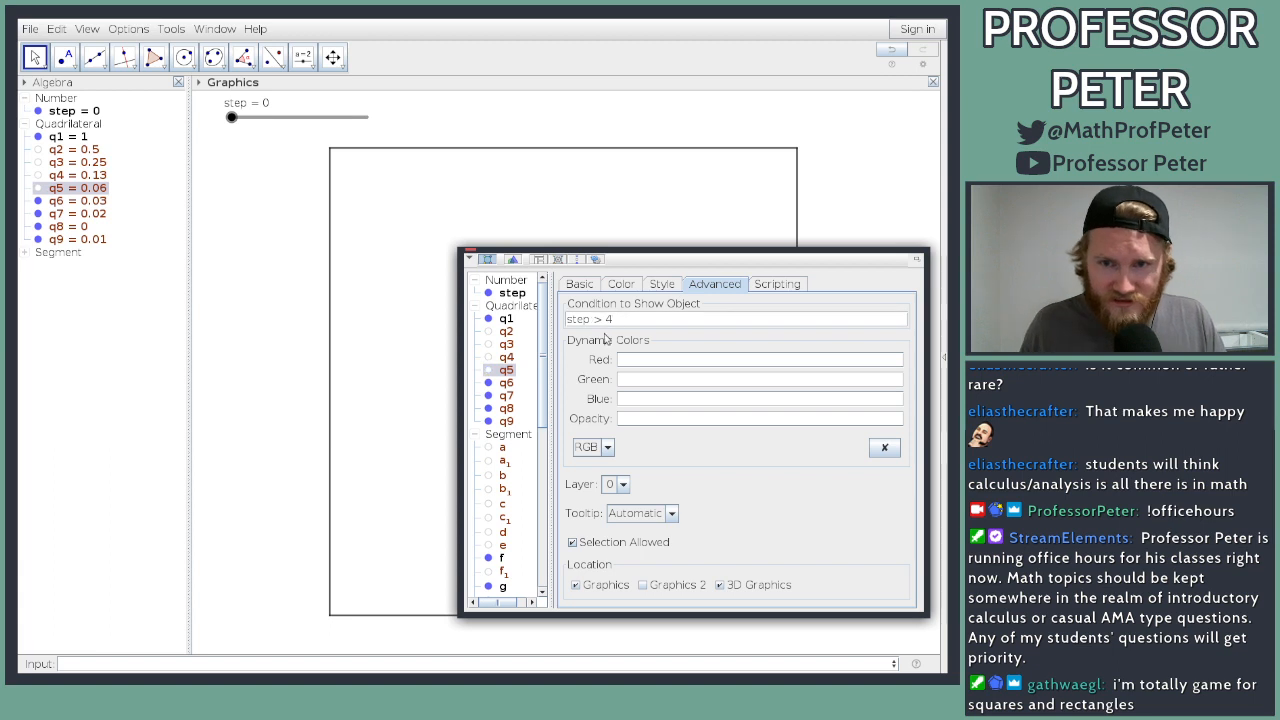
Step: Give quadrilateral q6 the show-object condition step>5, removing the stray closing bracket from the expression
{"action": "left_click", "coordinate": [507, 383]}
{"action": "left_click", "coordinate": [602, 319]}
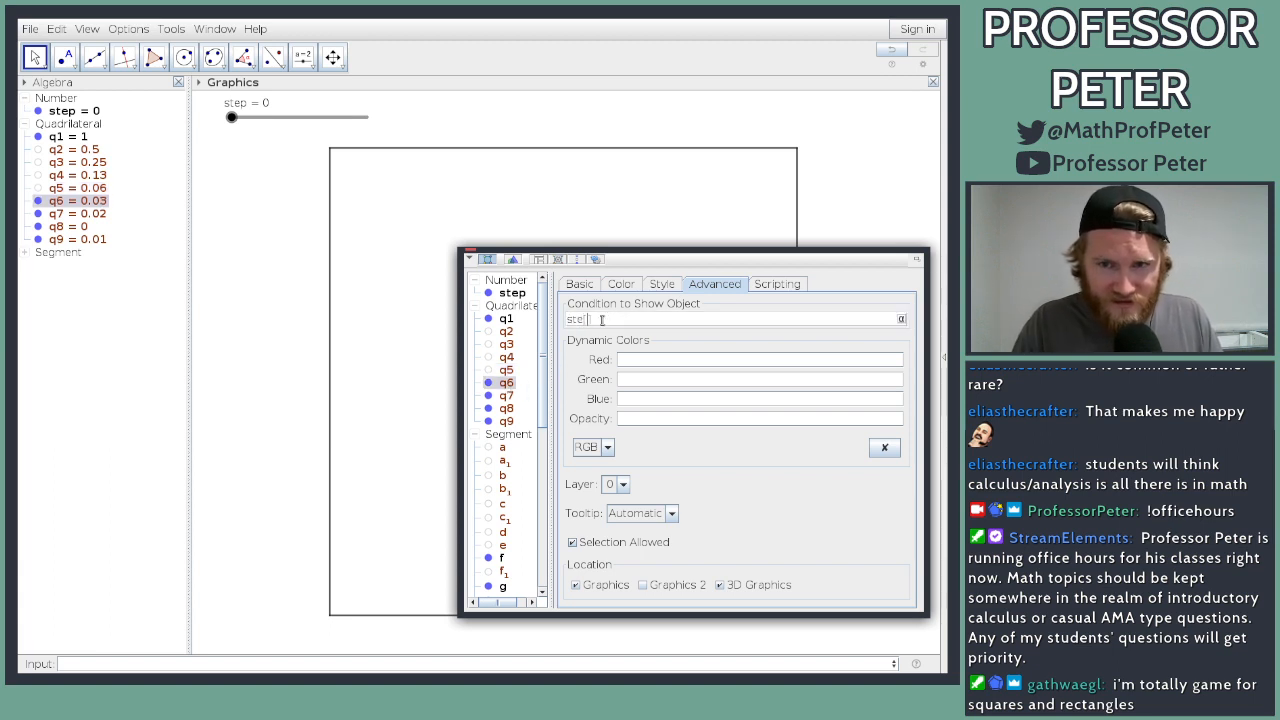
{"action": "type", "text": "step>5]"}
{"action": "key", "text": "Return"}
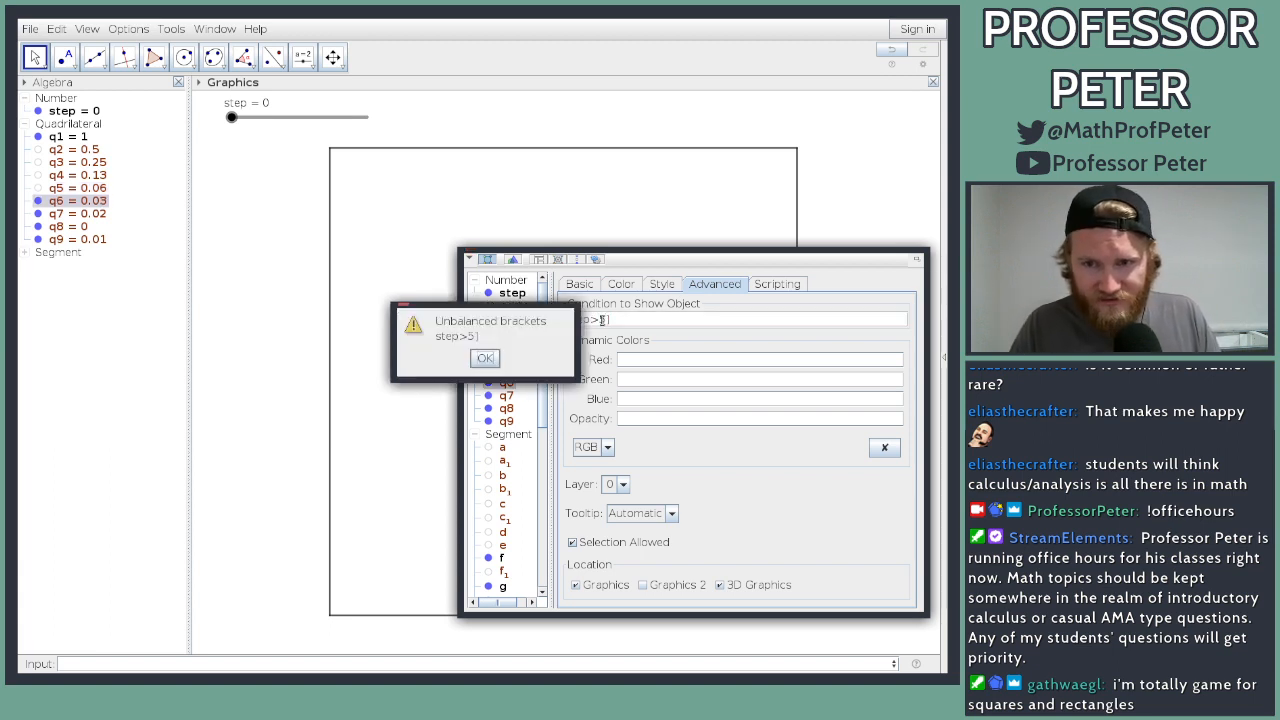
{"action": "left_click", "coordinate": [485, 358]}
{"action": "left_click", "coordinate": [640, 317]}
{"action": "key", "text": "BackSpace"}
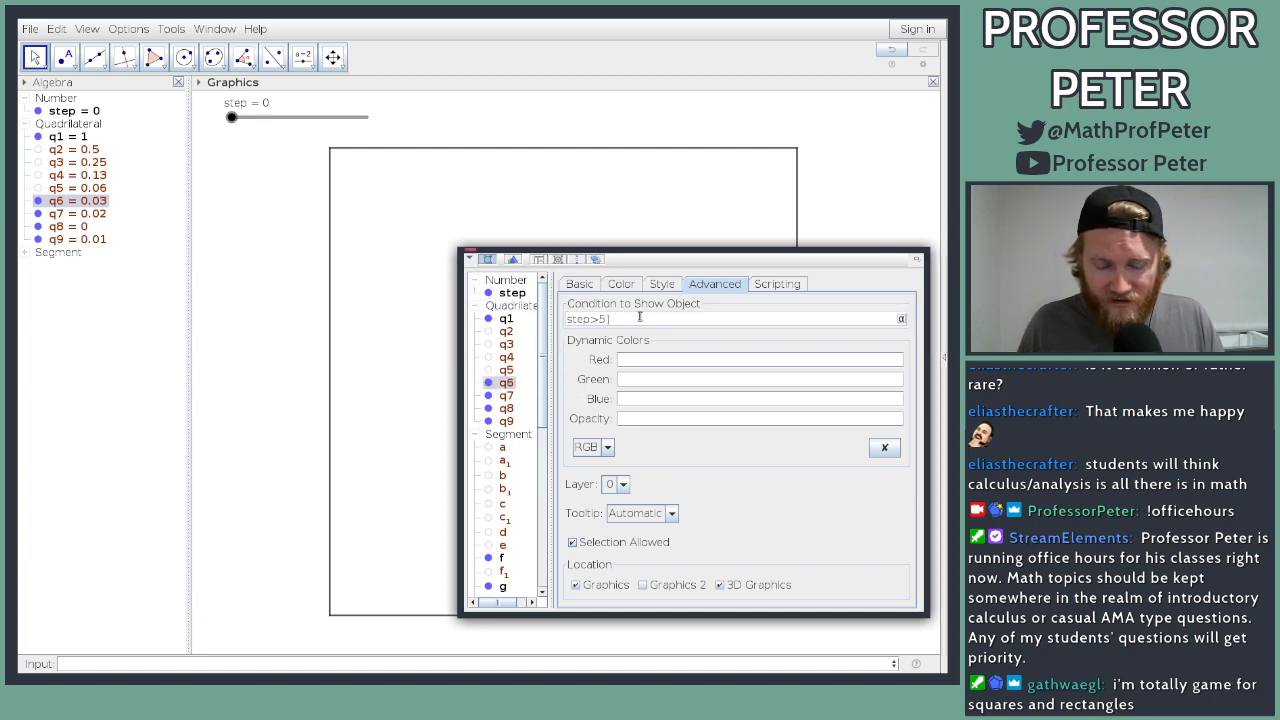
{"action": "key", "text": "Return"}
Step: Give quadrilateral q7 the show-object condition step > 6
{"action": "left_click", "coordinate": [506, 396]}
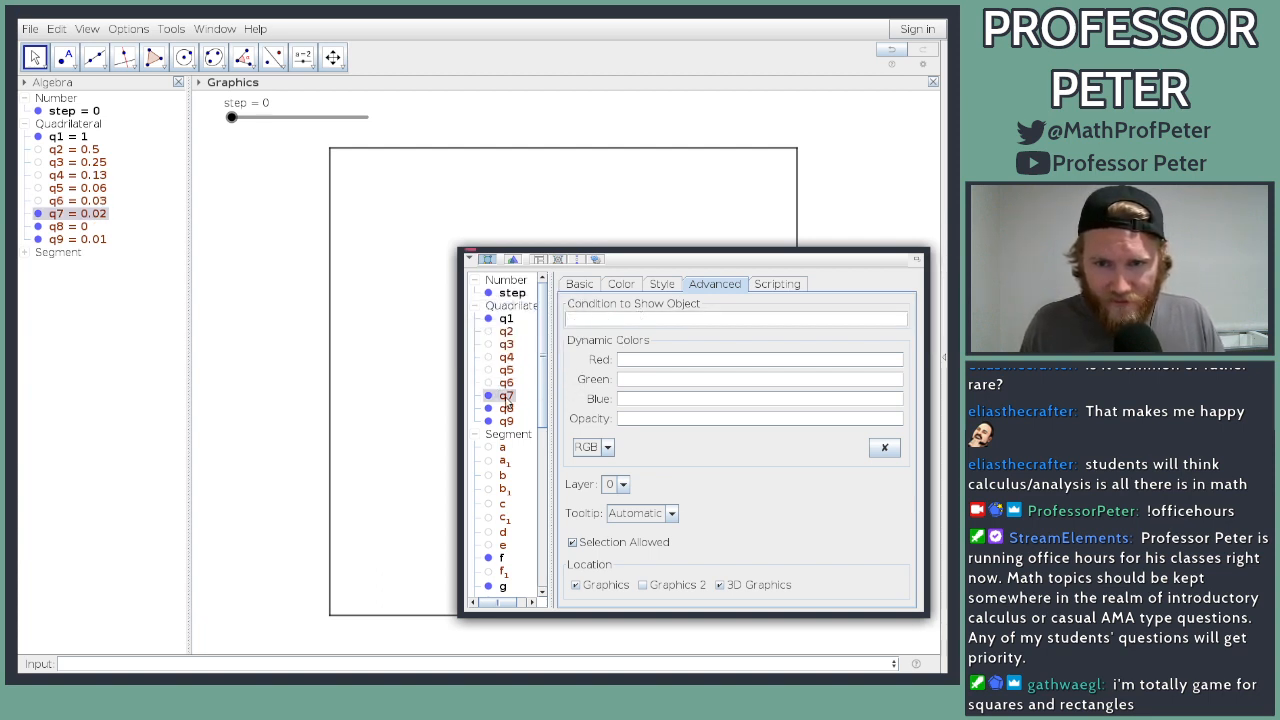
{"action": "left_click", "coordinate": [584, 320]}
{"action": "type", "text": "step "}
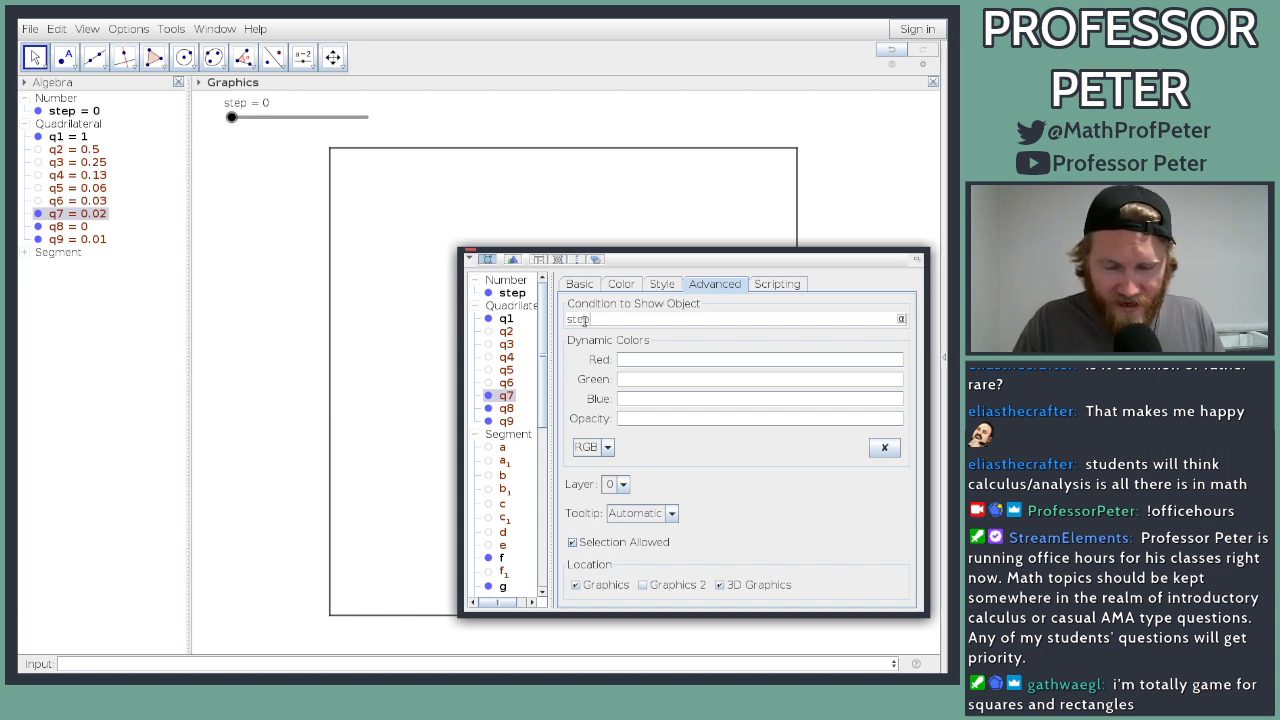
{"action": "type", "text": "> 5"}
{"action": "key", "text": "Return"}
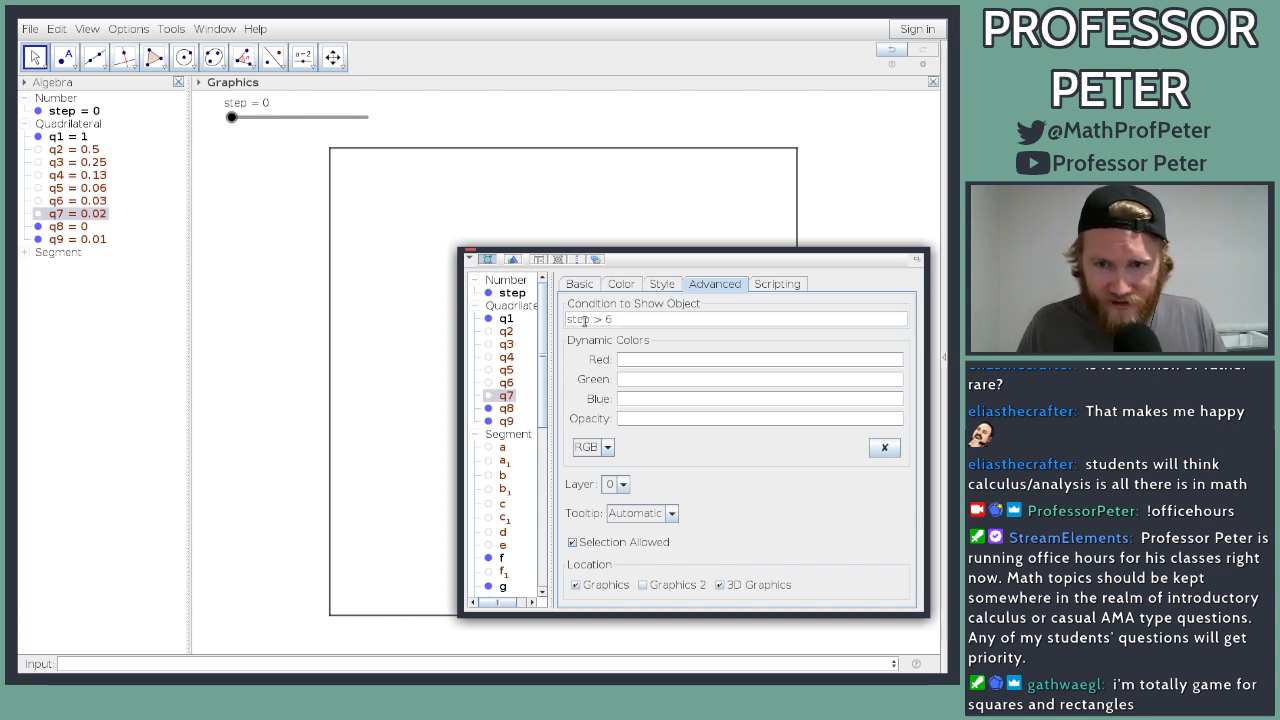
{"action": "left_click", "coordinate": [507, 385]}
Step: Give quadrilateral q8 the show-object condition step > 7
{"action": "left_click", "coordinate": [507, 408]}
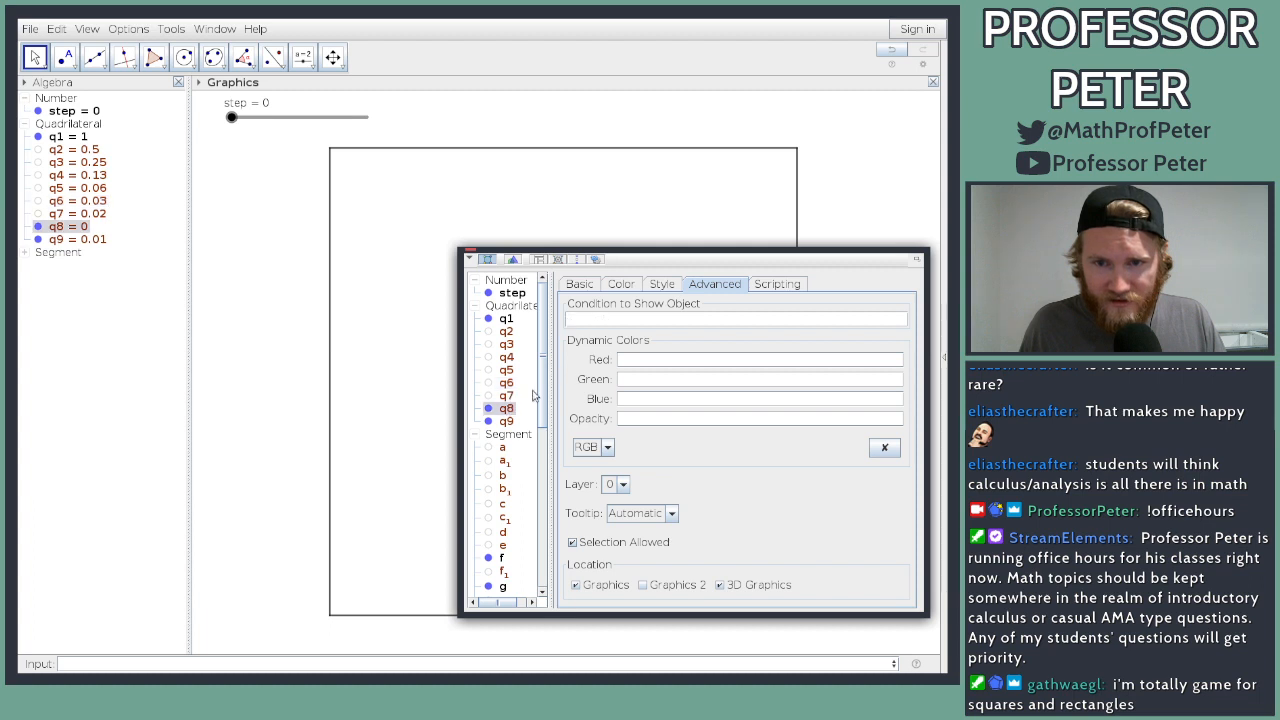
{"action": "left_click", "coordinate": [588, 319]}
{"action": "type", "text": "step > 7"}
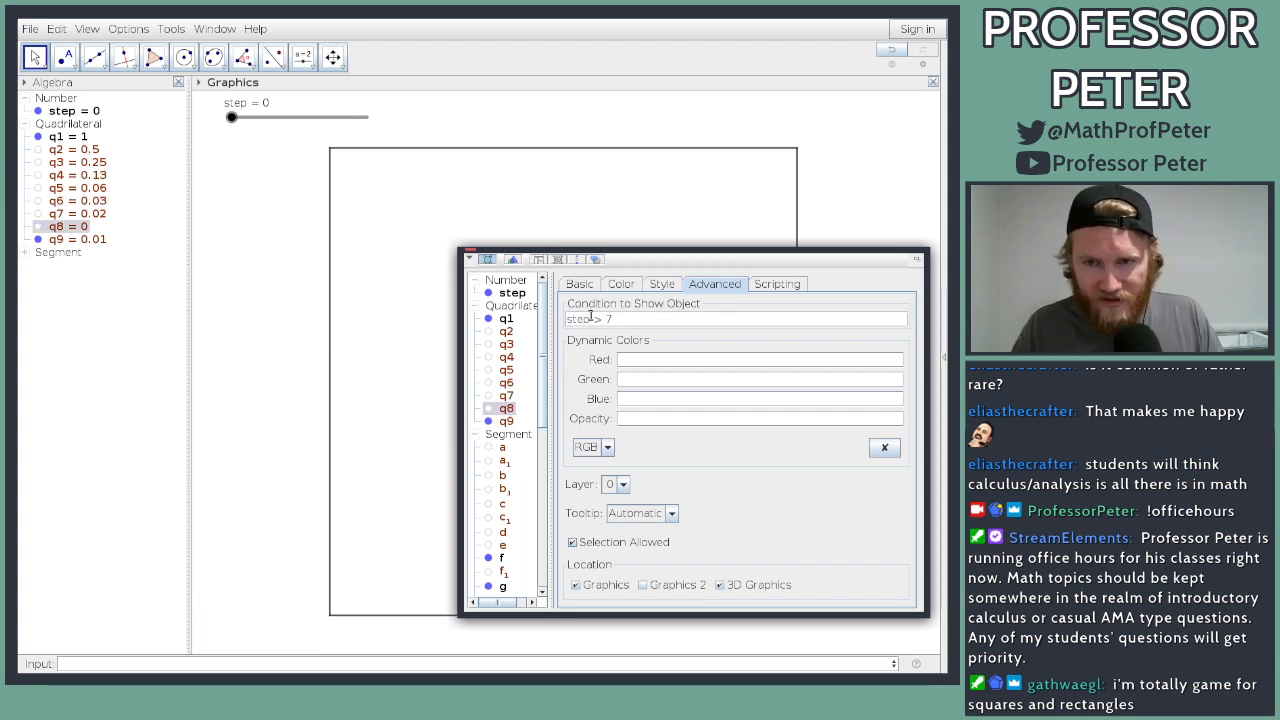
Step: Give quadrilateral q9 the show-object condition step > 8
{"action": "left_click", "coordinate": [507, 421]}
{"action": "left_click", "coordinate": [594, 320]}
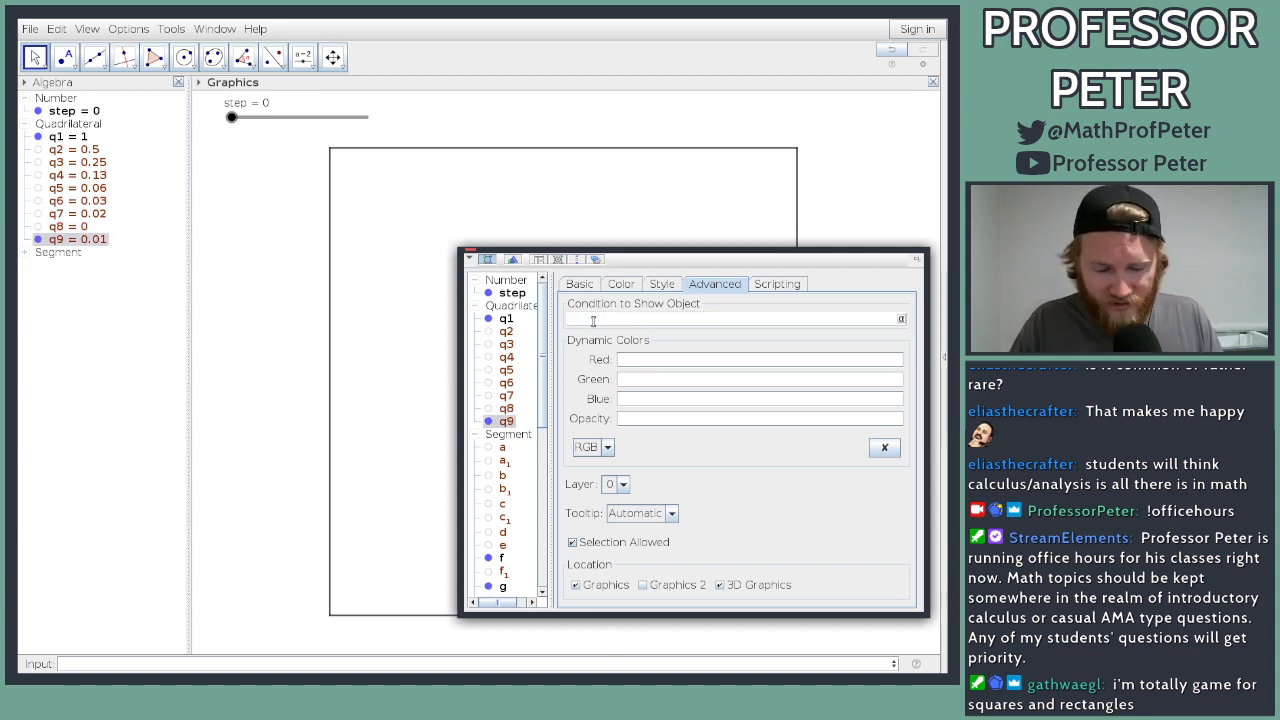
{"action": "type", "text": "step"}
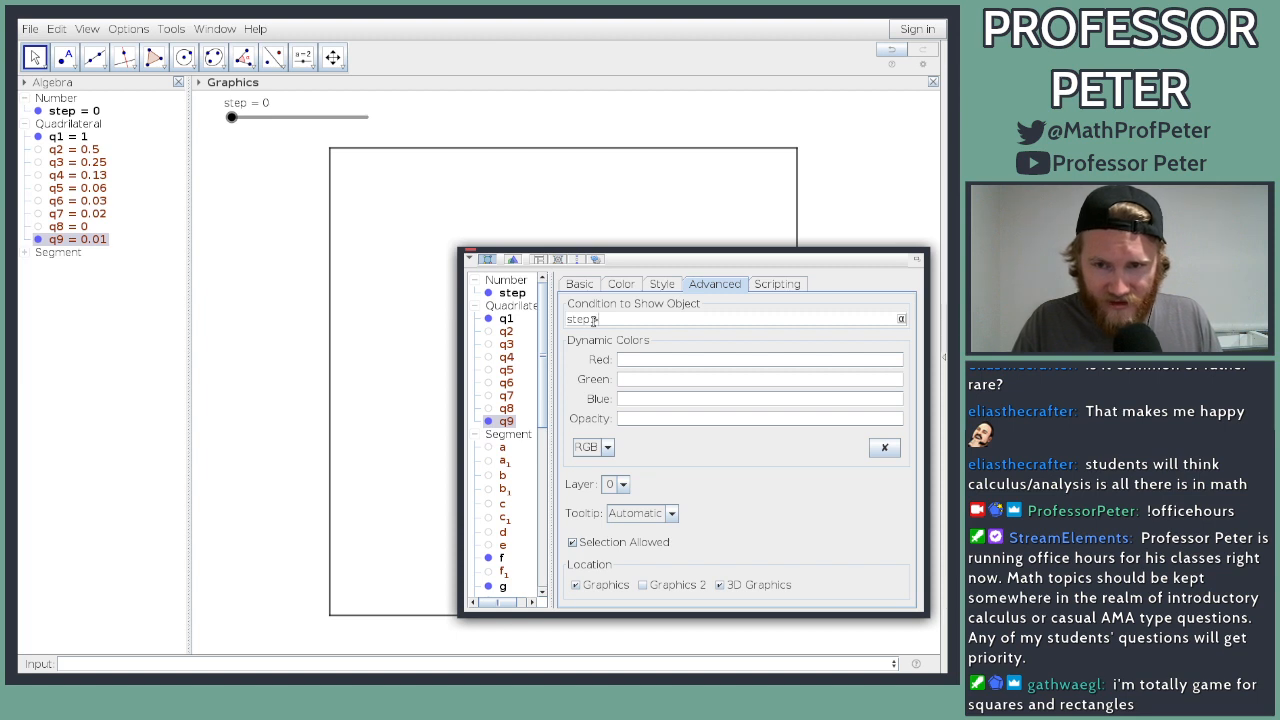
{"action": "type", "text": " > 8"}
{"action": "key", "text": "Return"}
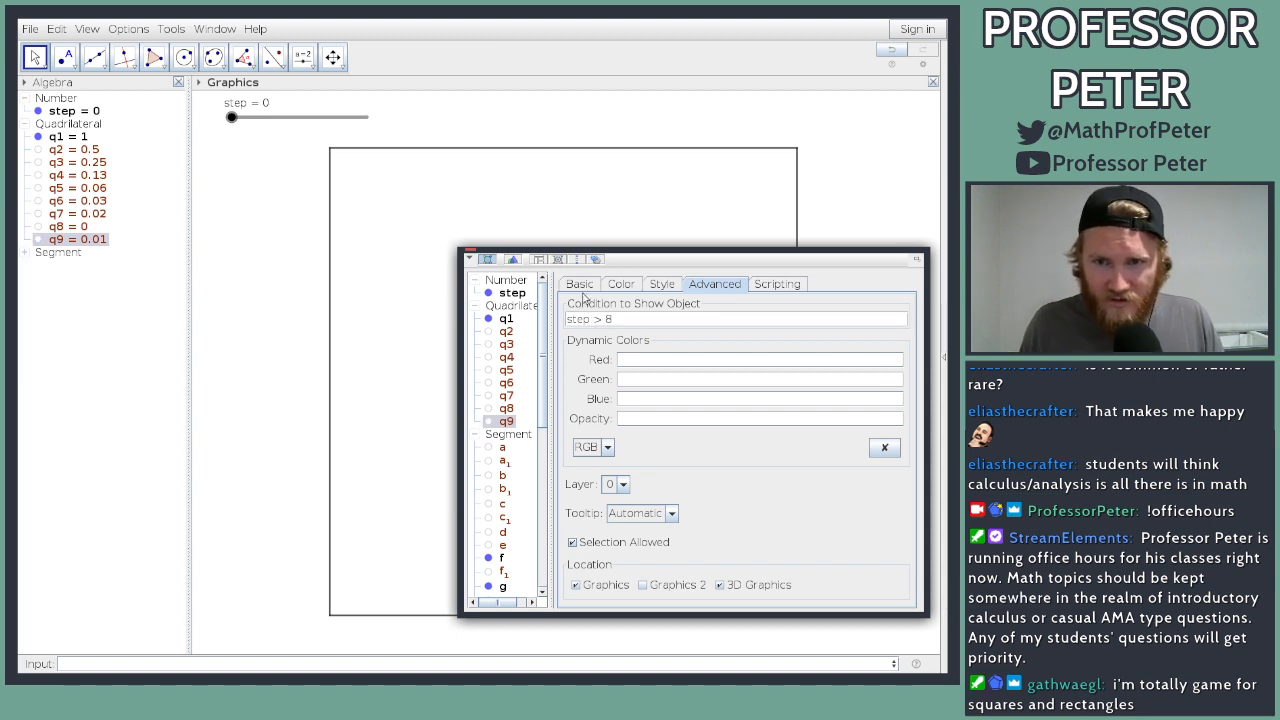
{"action": "left_click", "coordinate": [506, 331]}
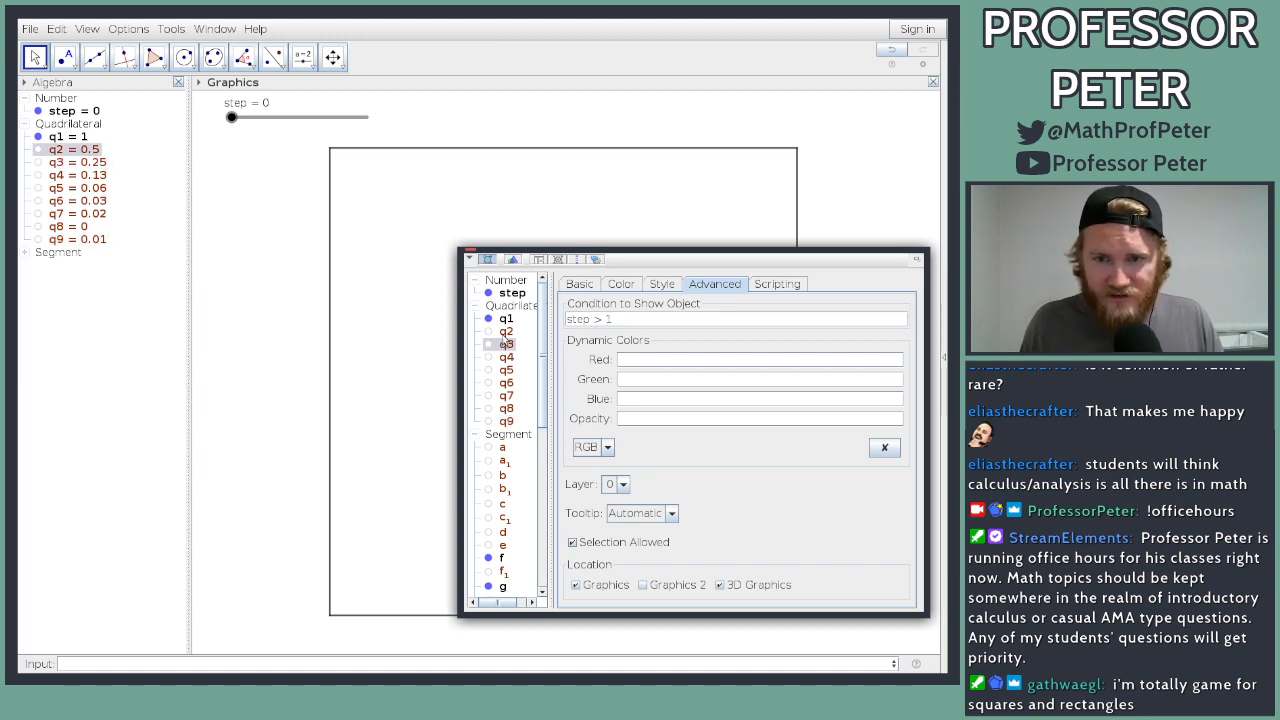
{"action": "left_click", "coordinate": [620, 286]}
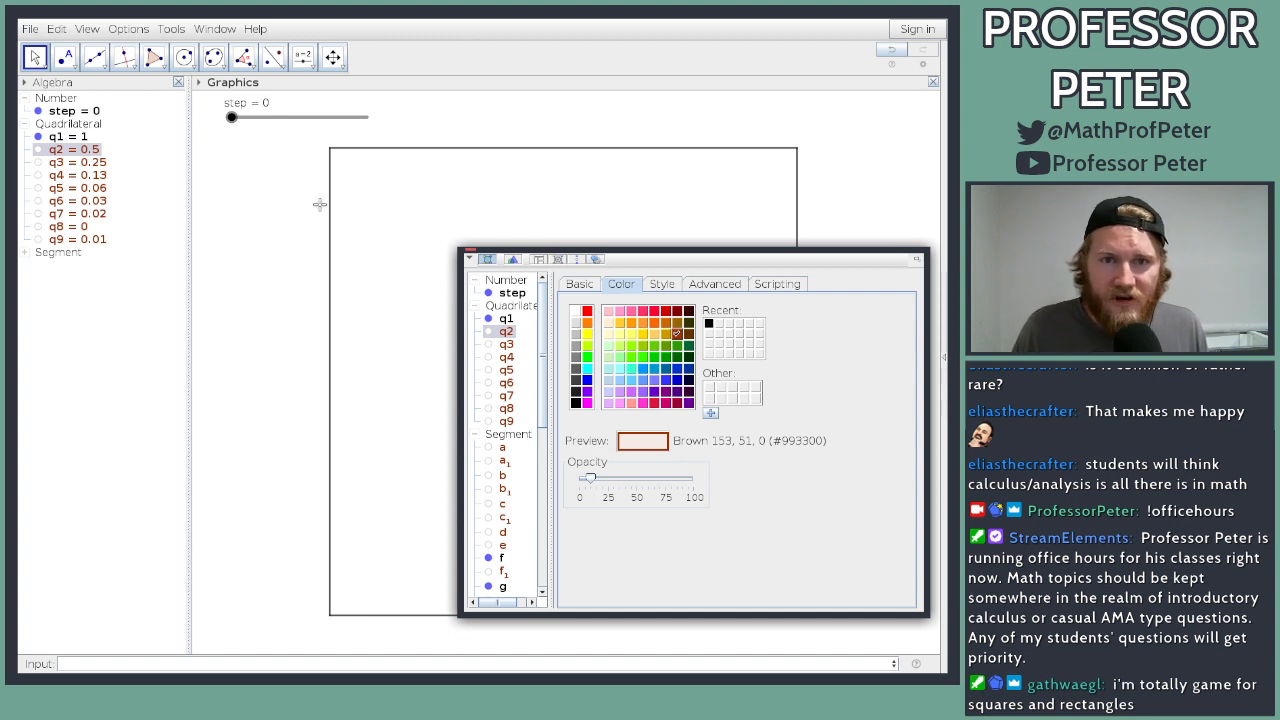
{"action": "left_click", "coordinate": [275, 228]}
{"action": "left_click", "coordinate": [466, 247]}
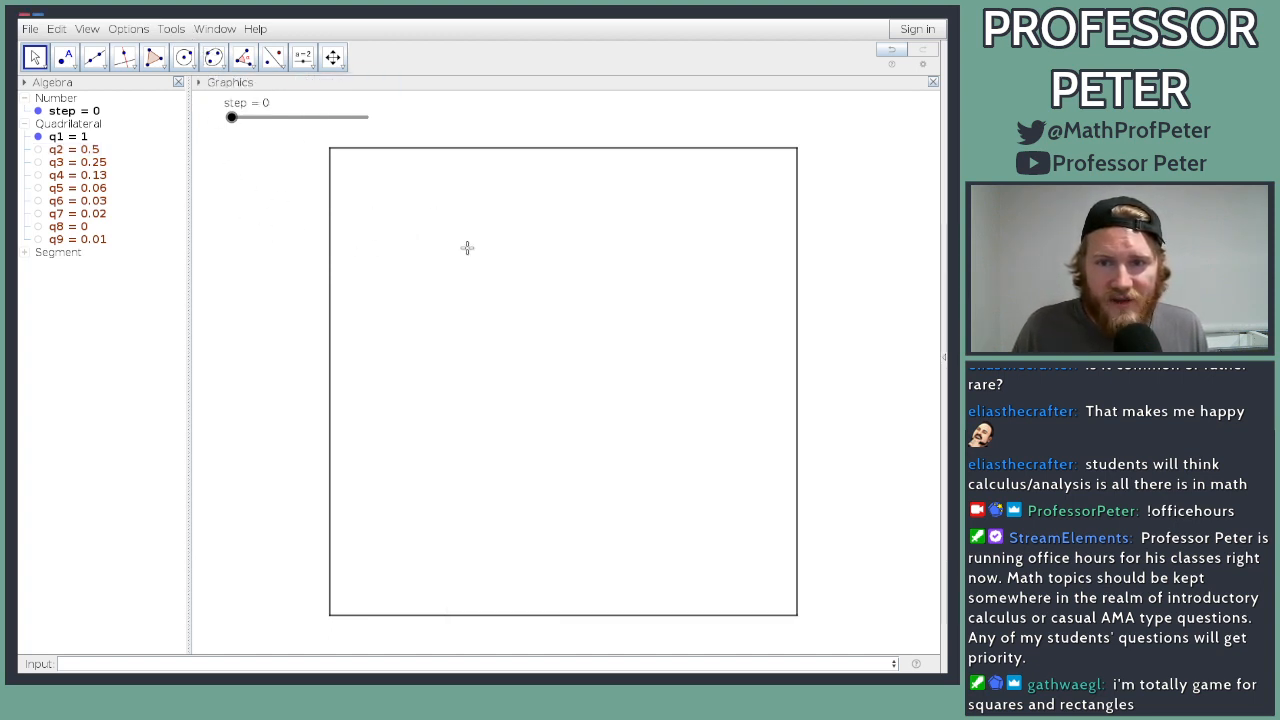
Step: Look through the advanced settings, including the object, graphics, default and algebra pages, and close them unchanged
{"action": "left_click", "coordinate": [219, 31]}
{"action": "mouse_move", "coordinate": [162, 34]}
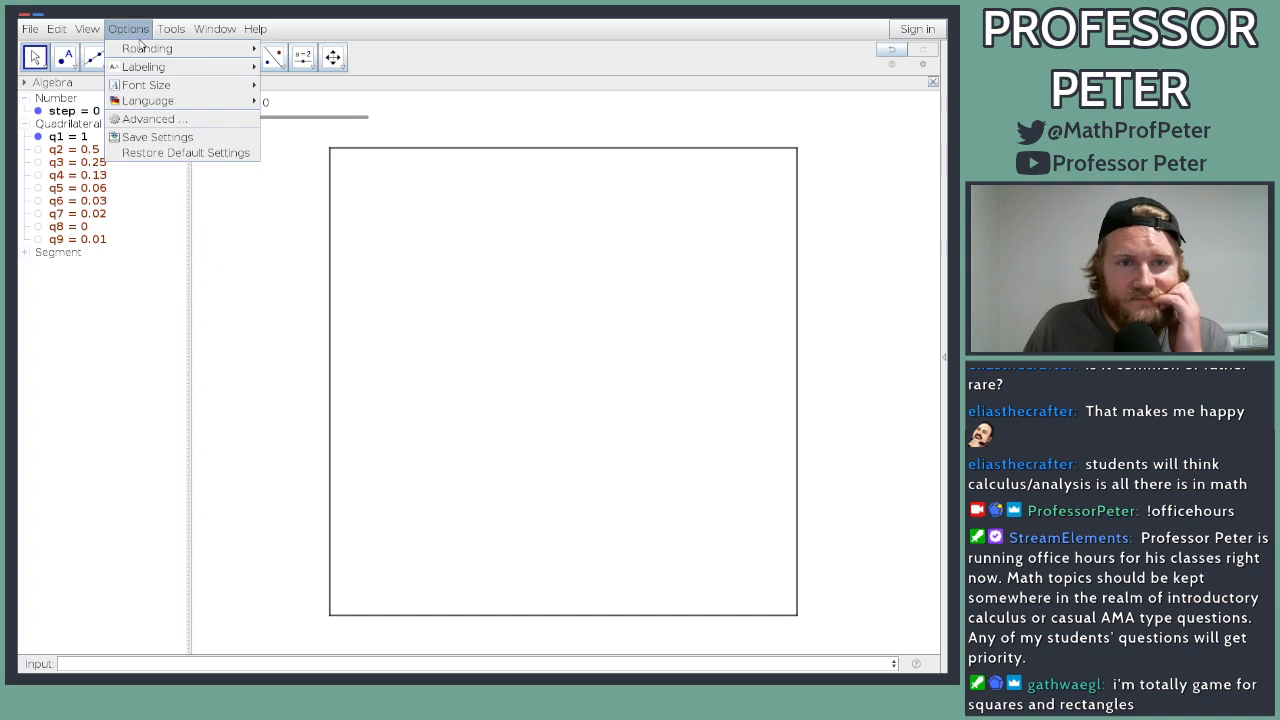
{"action": "left_click", "coordinate": [150, 120]}
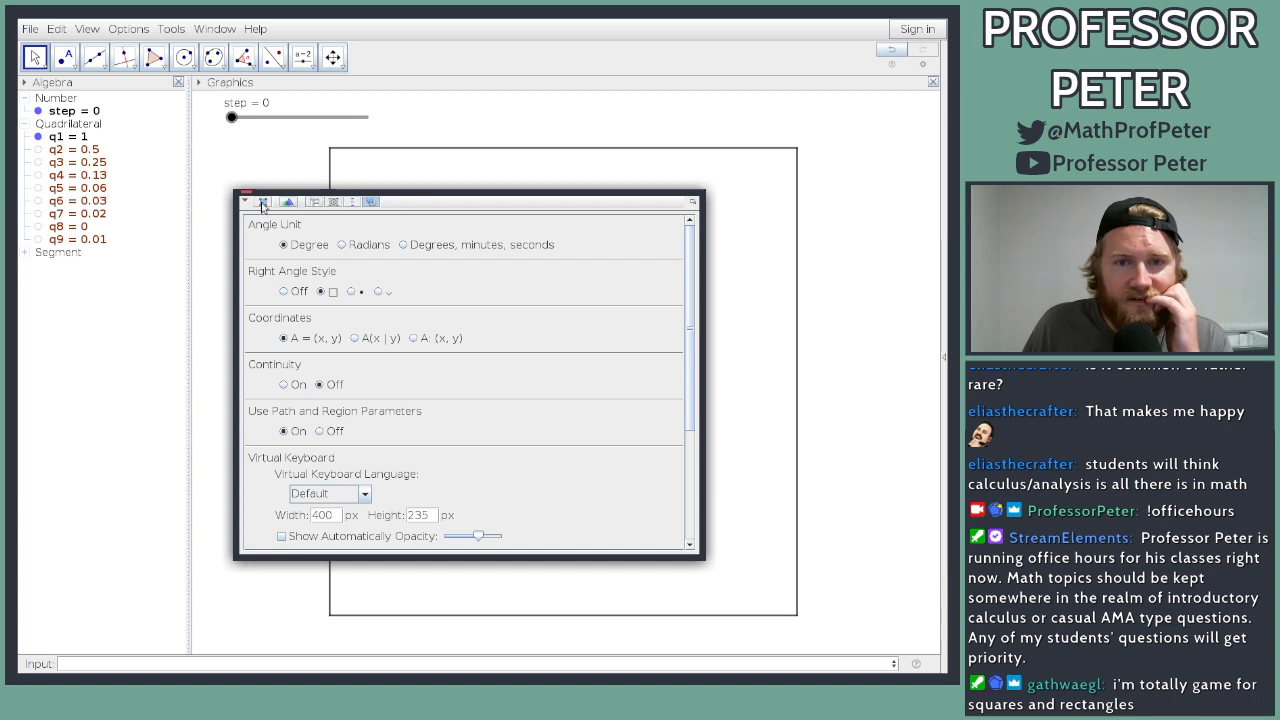
{"action": "left_click", "coordinate": [261, 203]}
{"action": "left_click", "coordinate": [288, 203]}
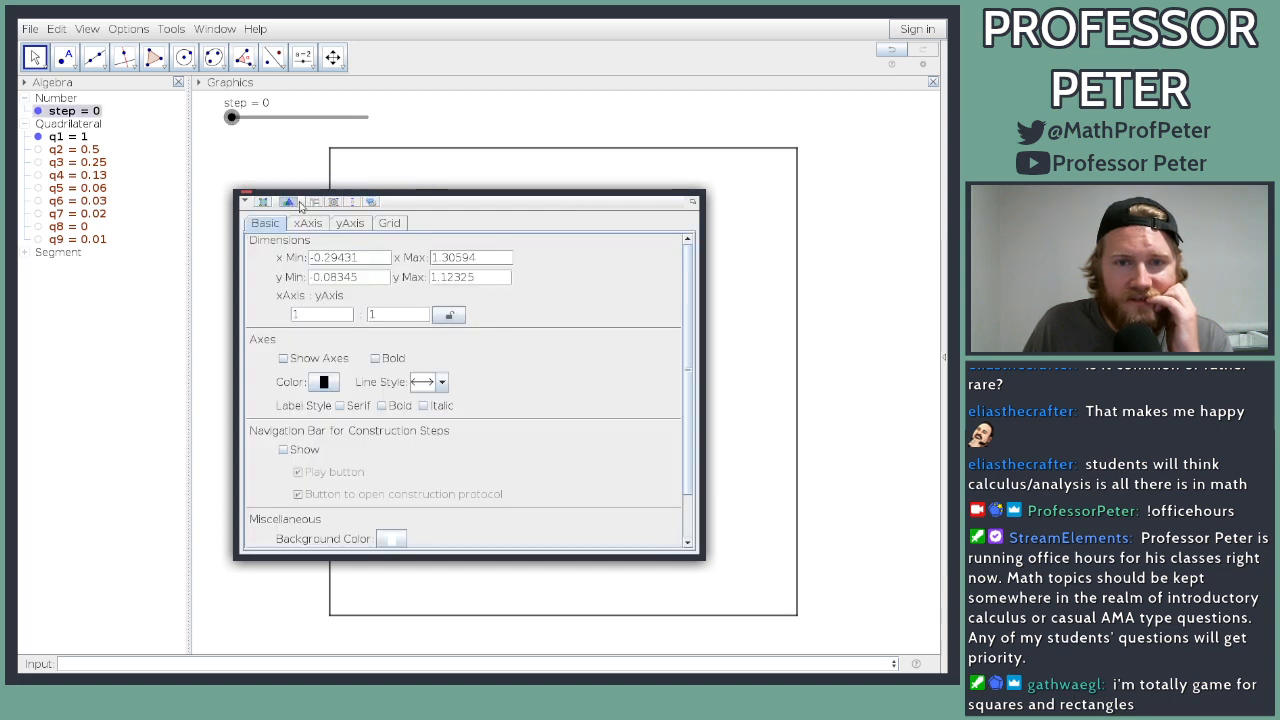
{"action": "left_click", "coordinate": [313, 203]}
{"action": "left_click", "coordinate": [331, 204]}
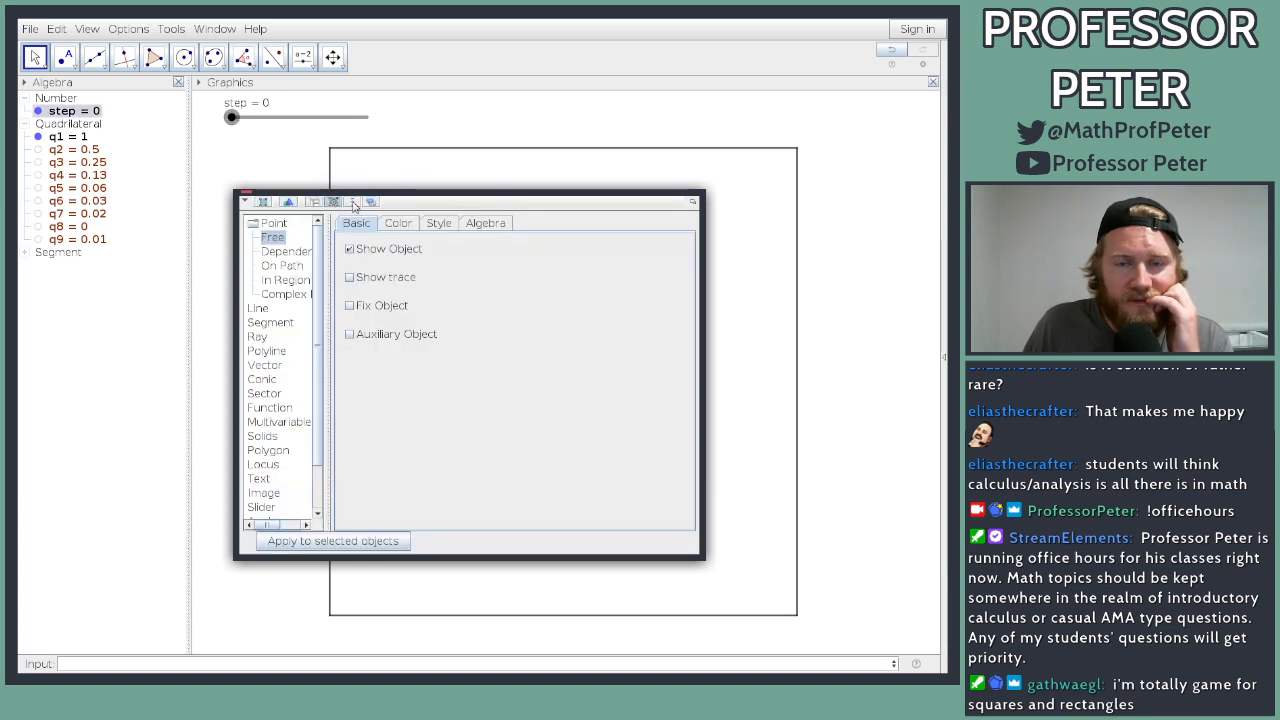
{"action": "left_click", "coordinate": [356, 204]}
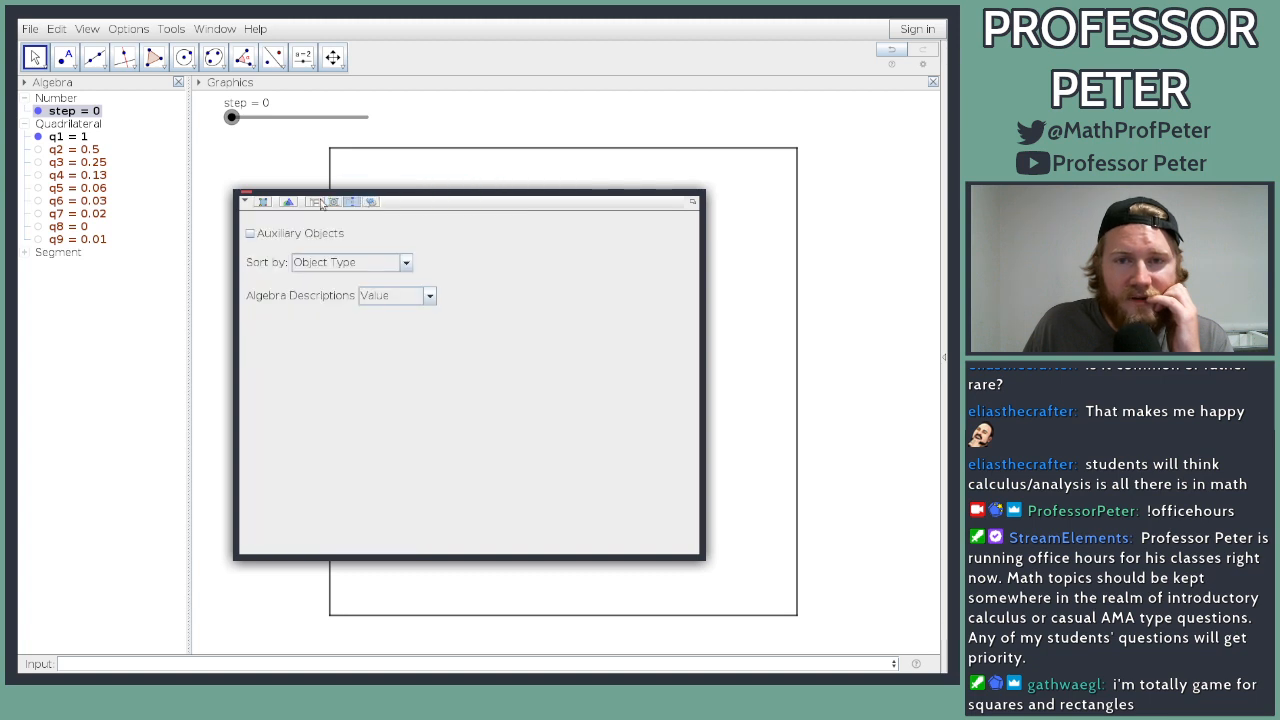
{"action": "left_click", "coordinate": [246, 192]}
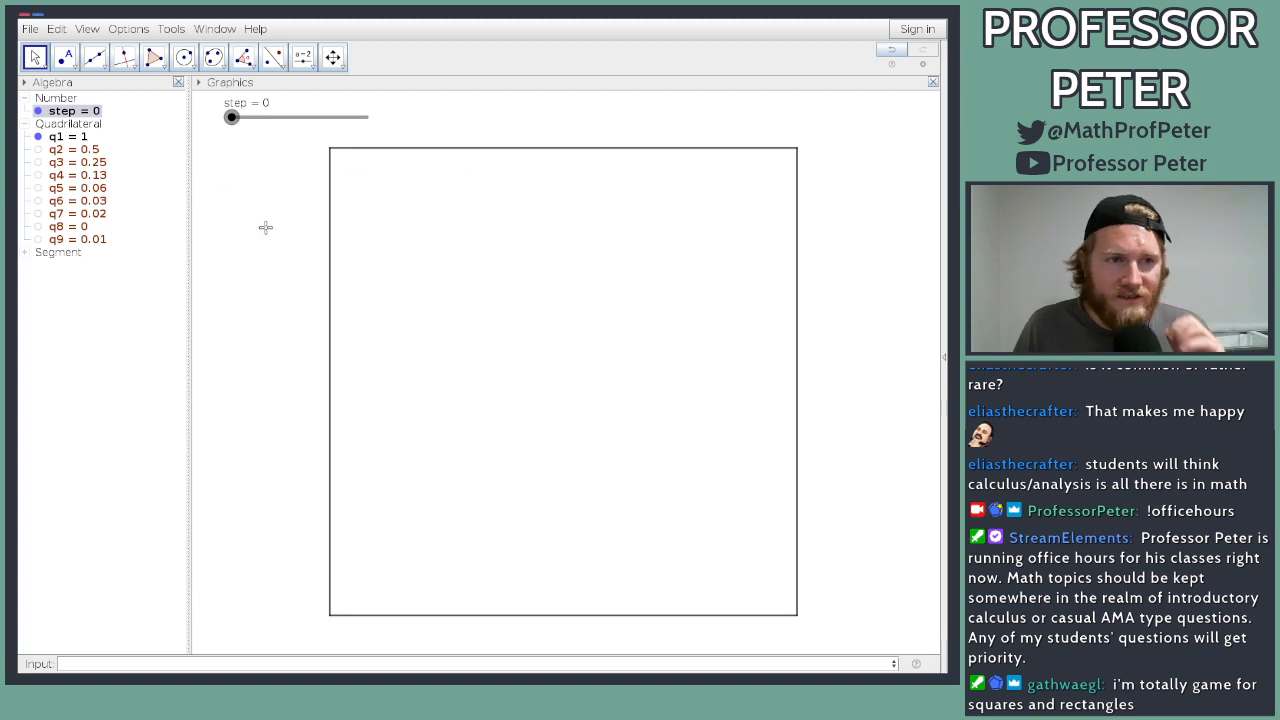
{"action": "left_click", "coordinate": [74, 138]}
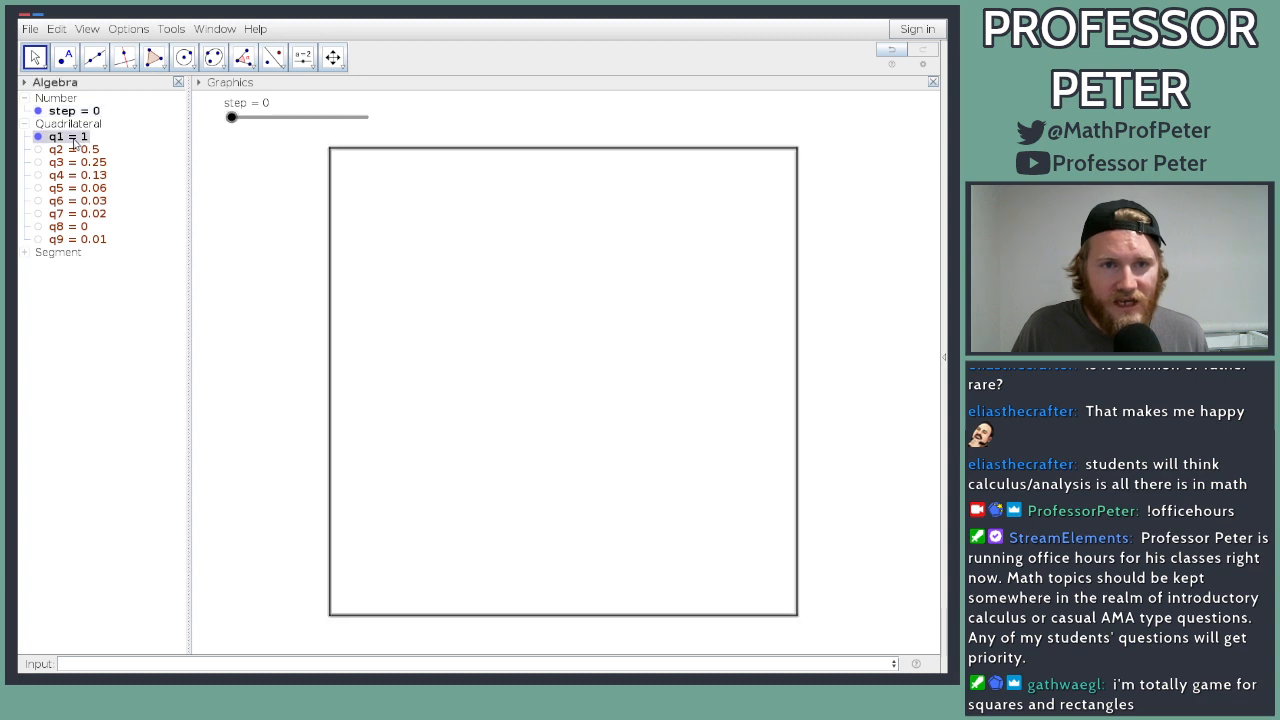
{"action": "right_click", "coordinate": [75, 140]}
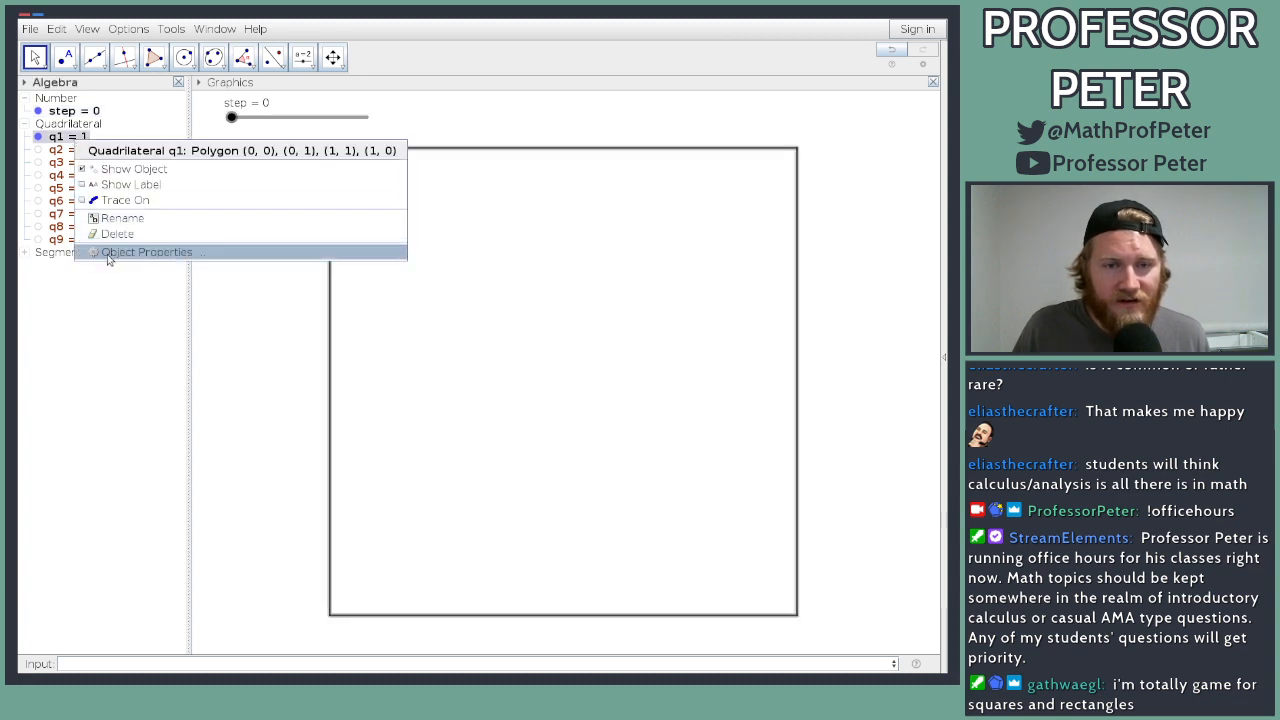
{"action": "left_click", "coordinate": [240, 325]}
Step: Open the color properties of quadrilateral q2 and move the dialog fully into view
{"action": "left_click", "coordinate": [80, 152]}
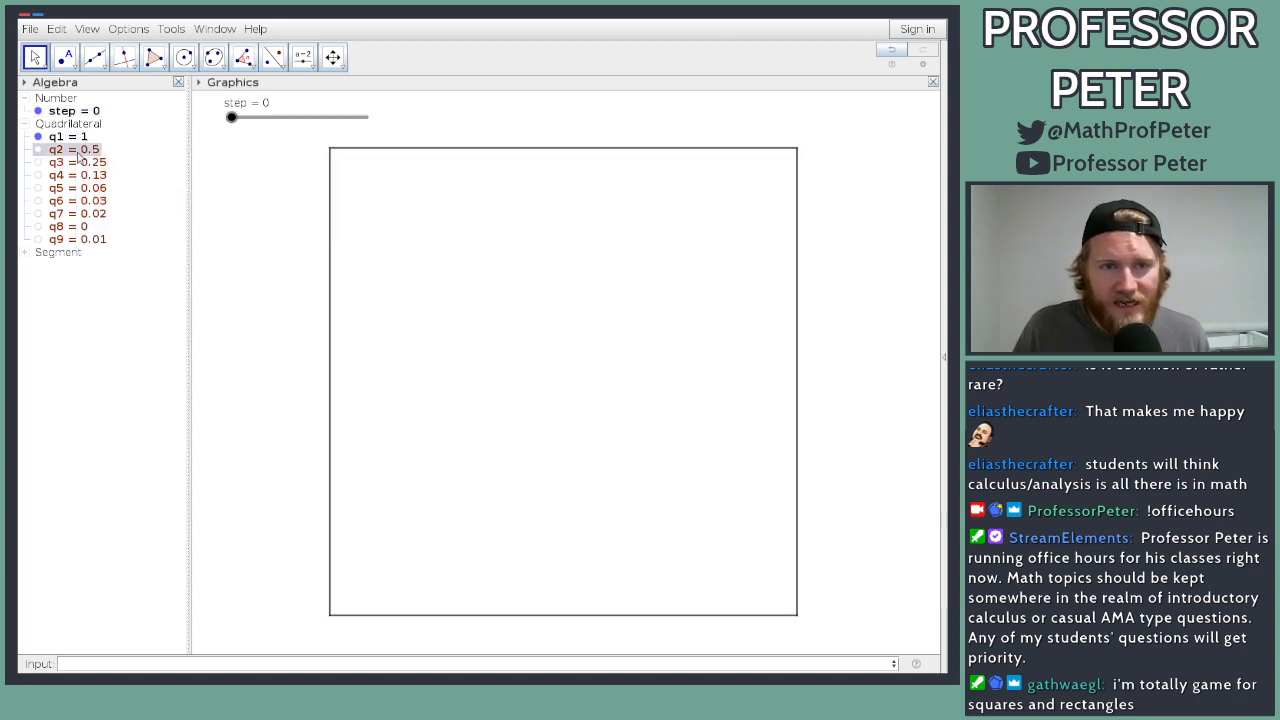
{"action": "right_click", "coordinate": [82, 154]}
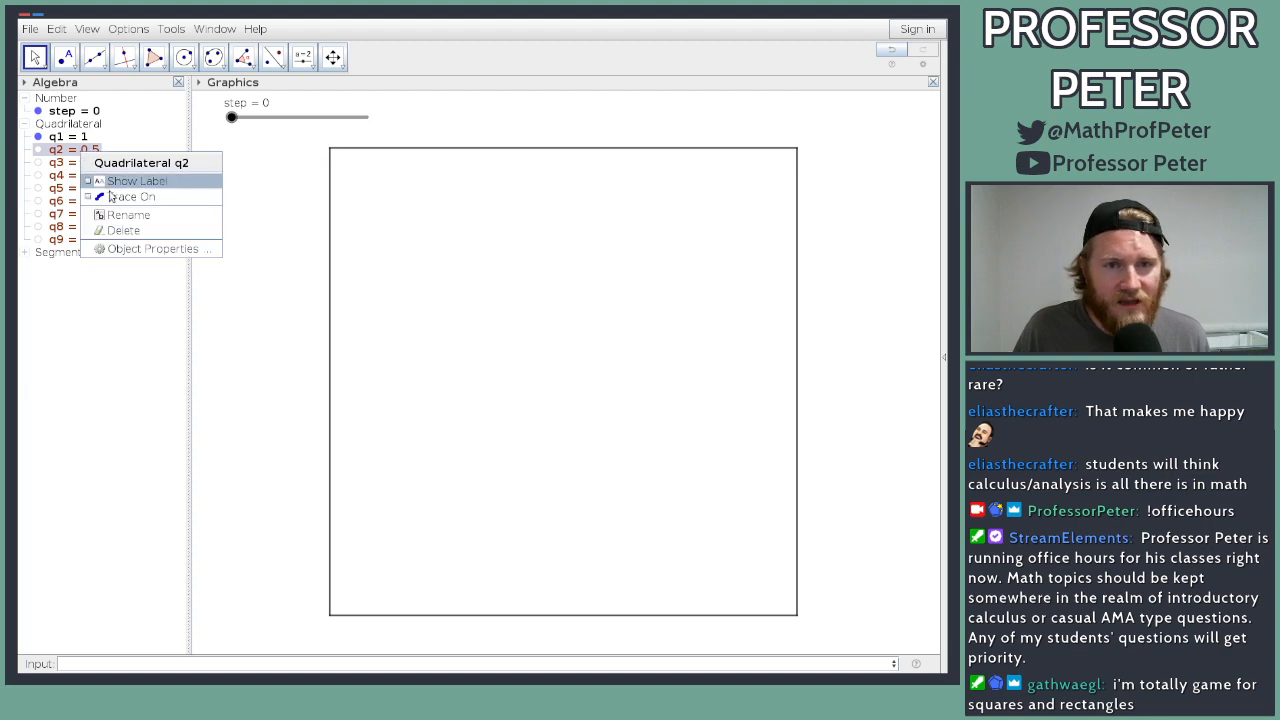
{"action": "left_click", "coordinate": [141, 250]}
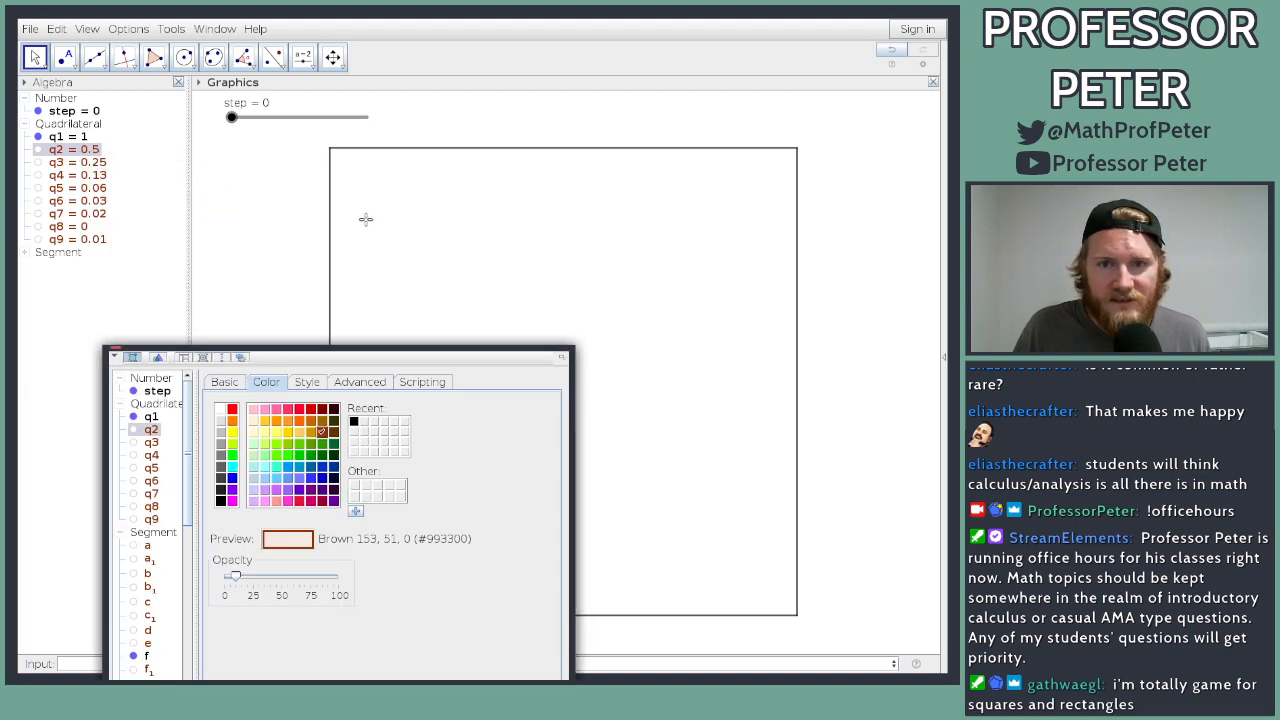
{"action": "left_click_drag", "start_coordinate": [391, 352], "coordinate": [620, 167]}
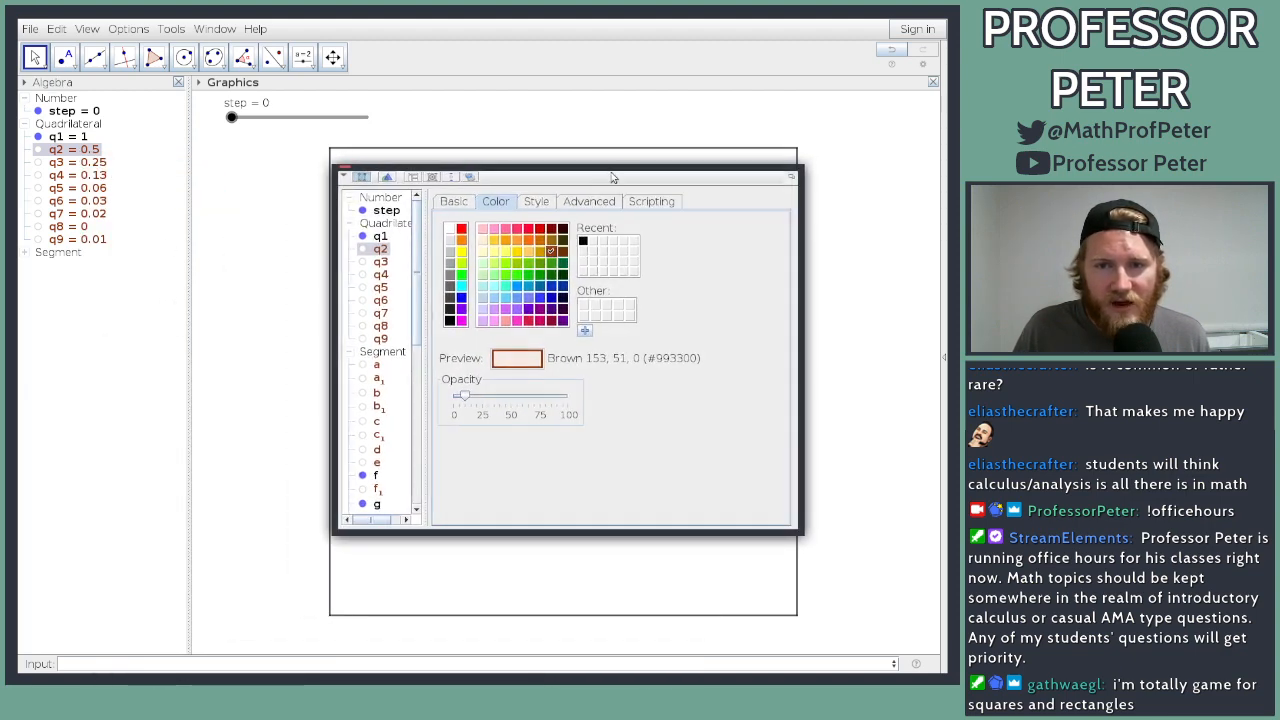
Step: Try an opacity of about 25 and the light green color 204, 255, 102 on quadrilateral q2
{"action": "left_click_drag", "start_coordinate": [468, 397], "coordinate": [486, 399]}
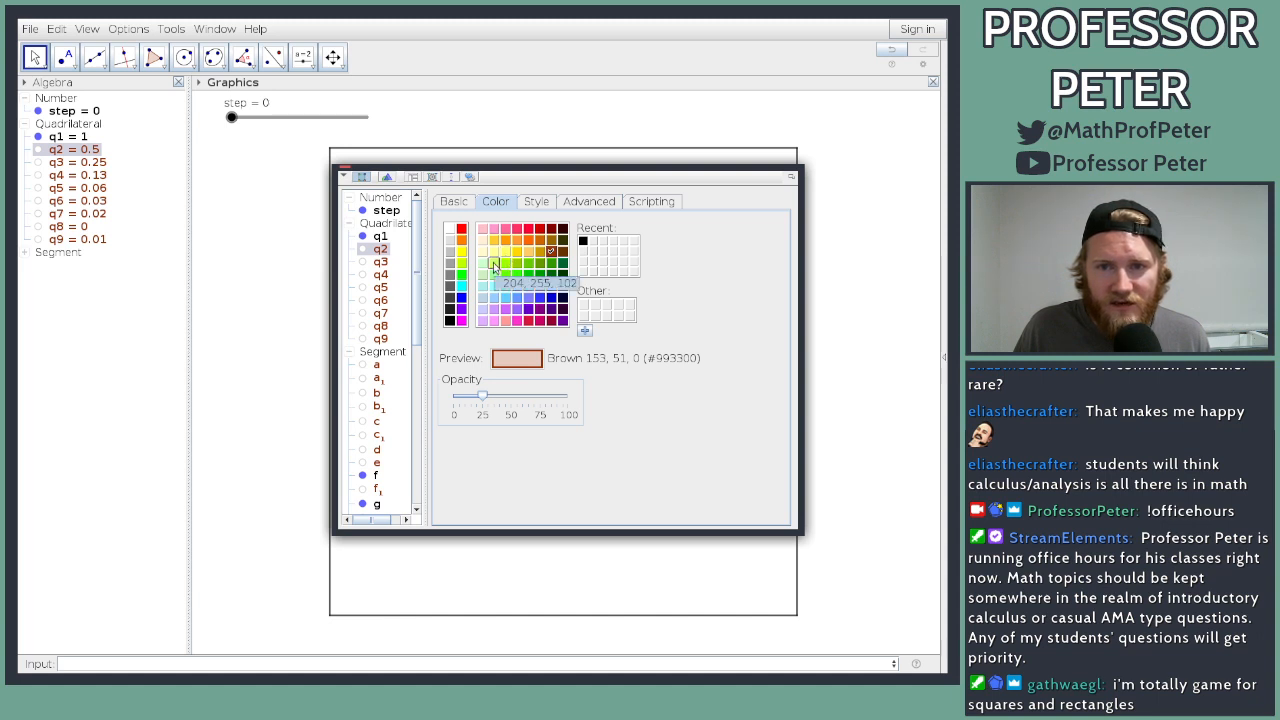
{"action": "left_click", "coordinate": [493, 264]}
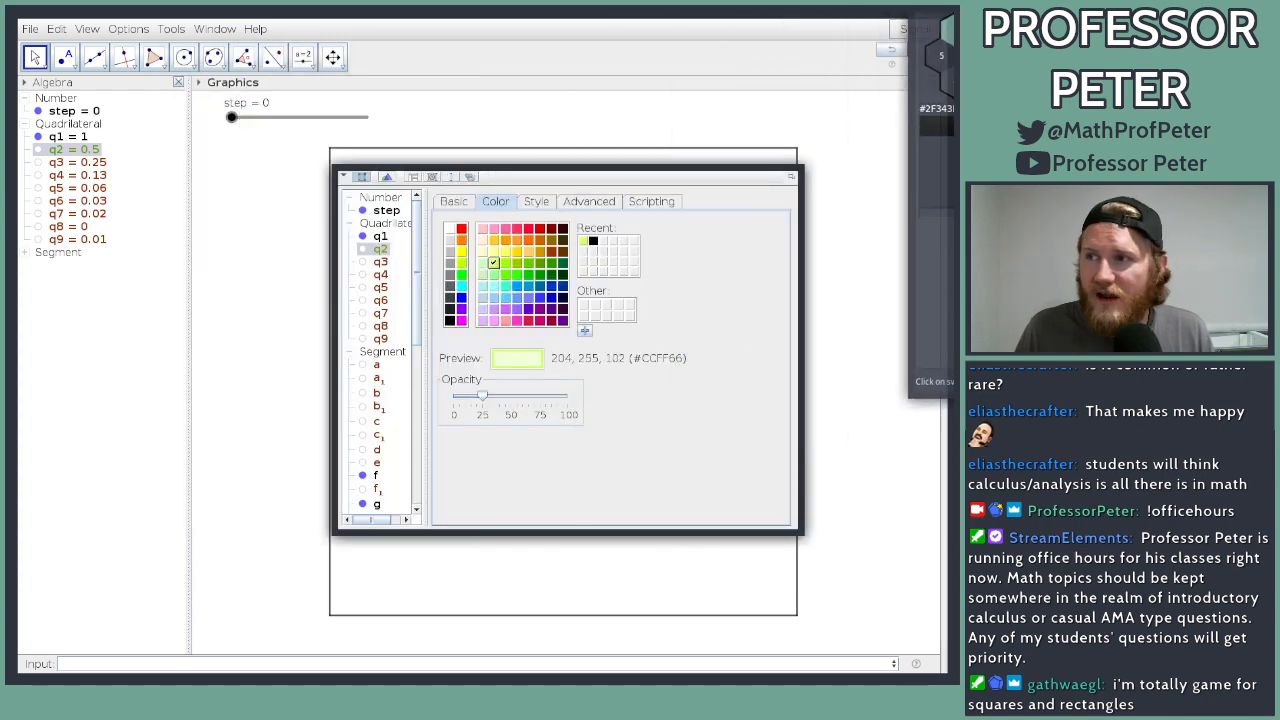
Step: Give quadrilateral q2 a custom color of red 67, green 103 and blue 113 with opacity 100
{"action": "left_click", "coordinate": [585, 331]}
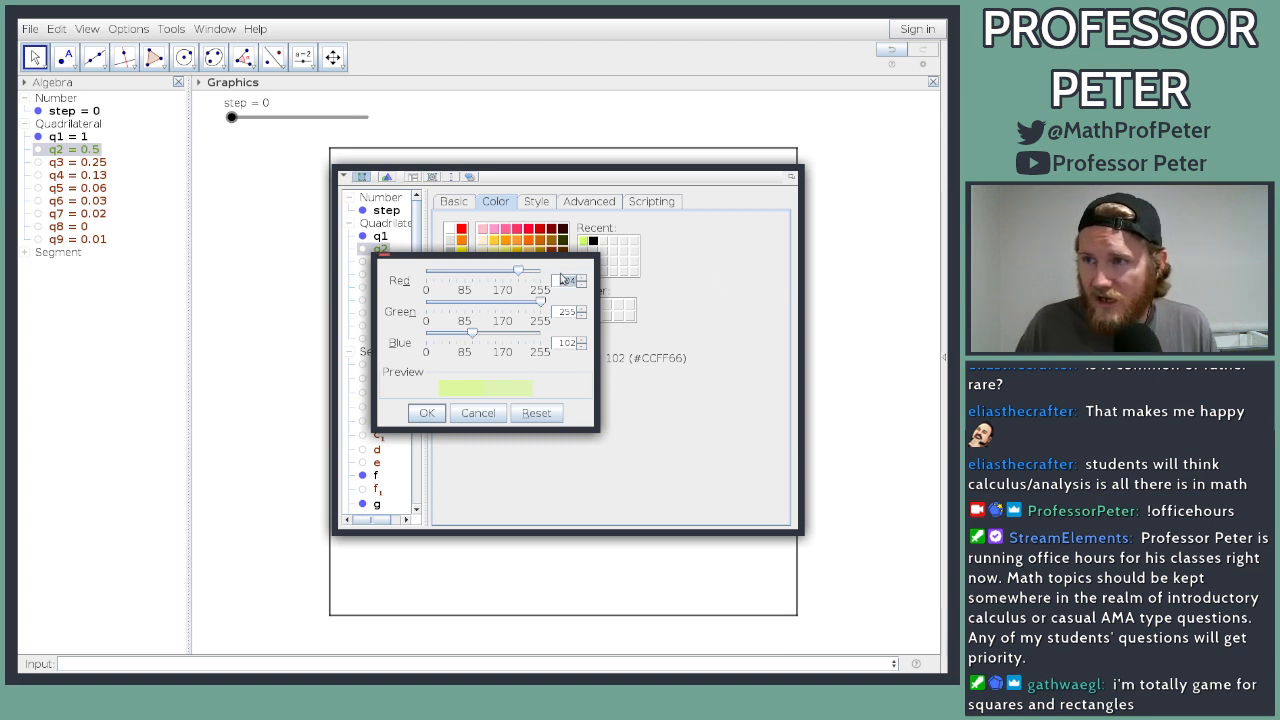
{"action": "type", "text": "67"}
{"action": "key", "text": "Return"}
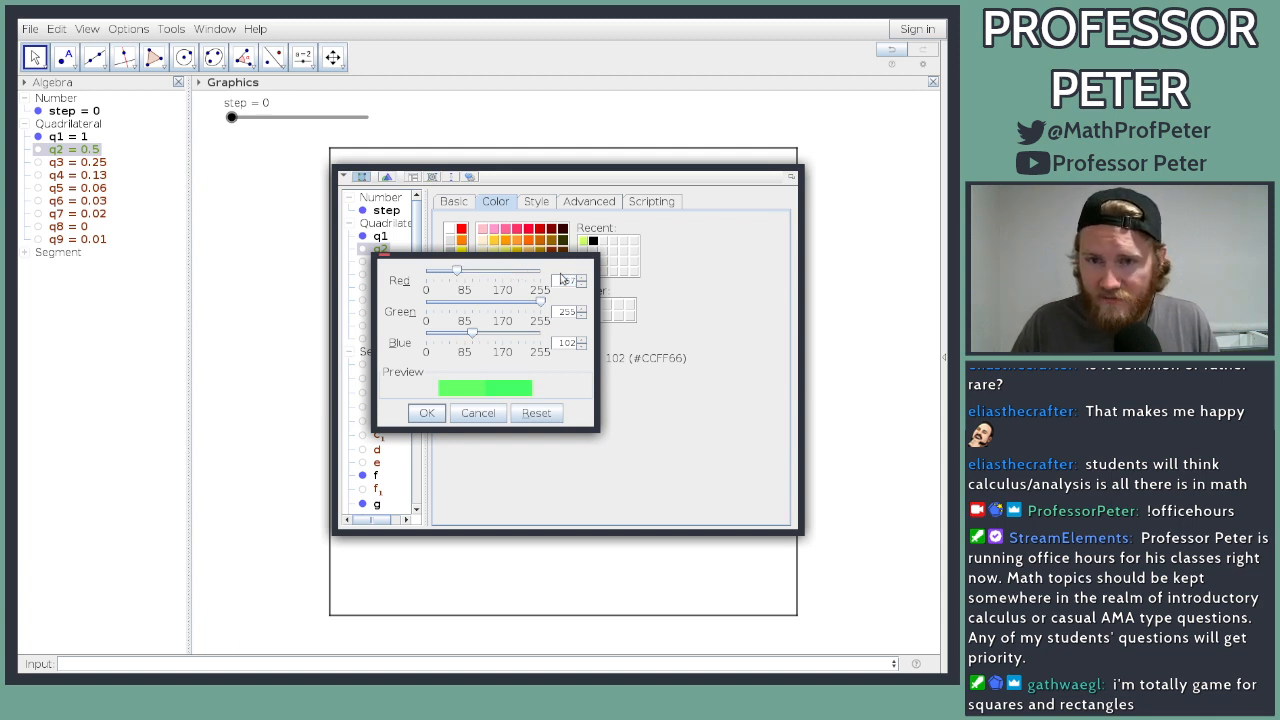
{"action": "double_click", "coordinate": [567, 312]}
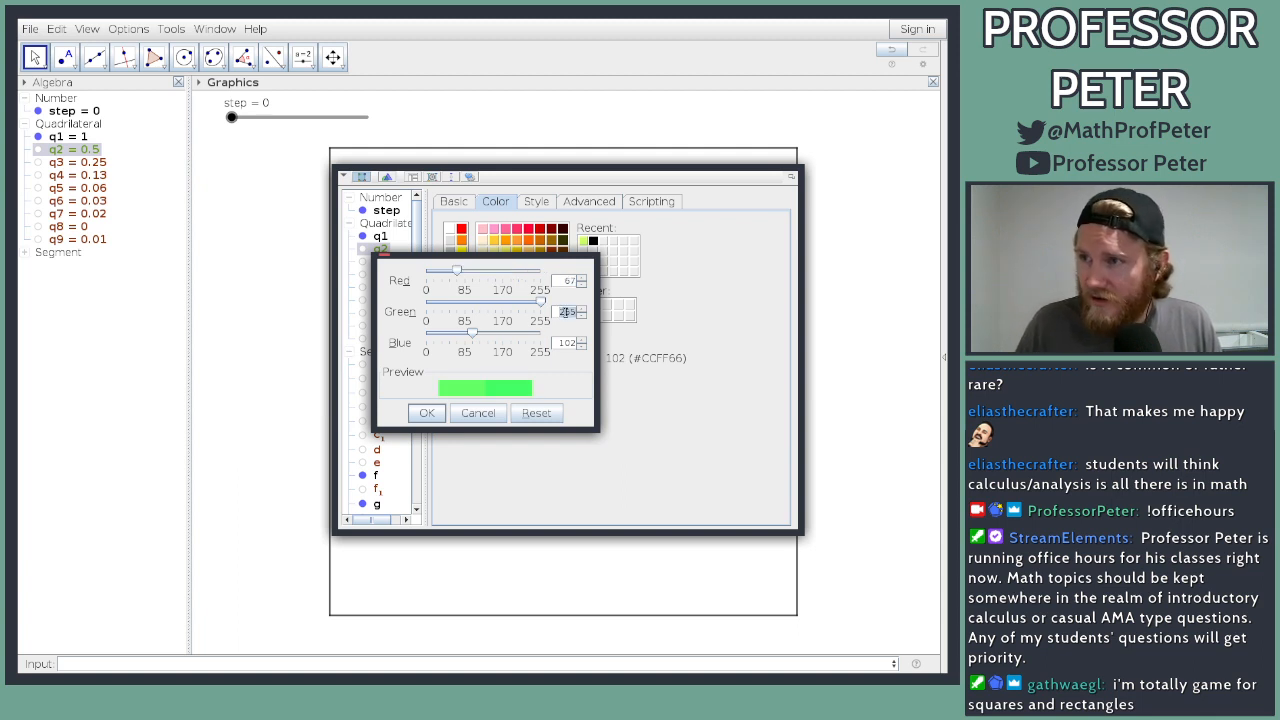
{"action": "type", "text": "103"}
{"action": "key", "text": "Return"}
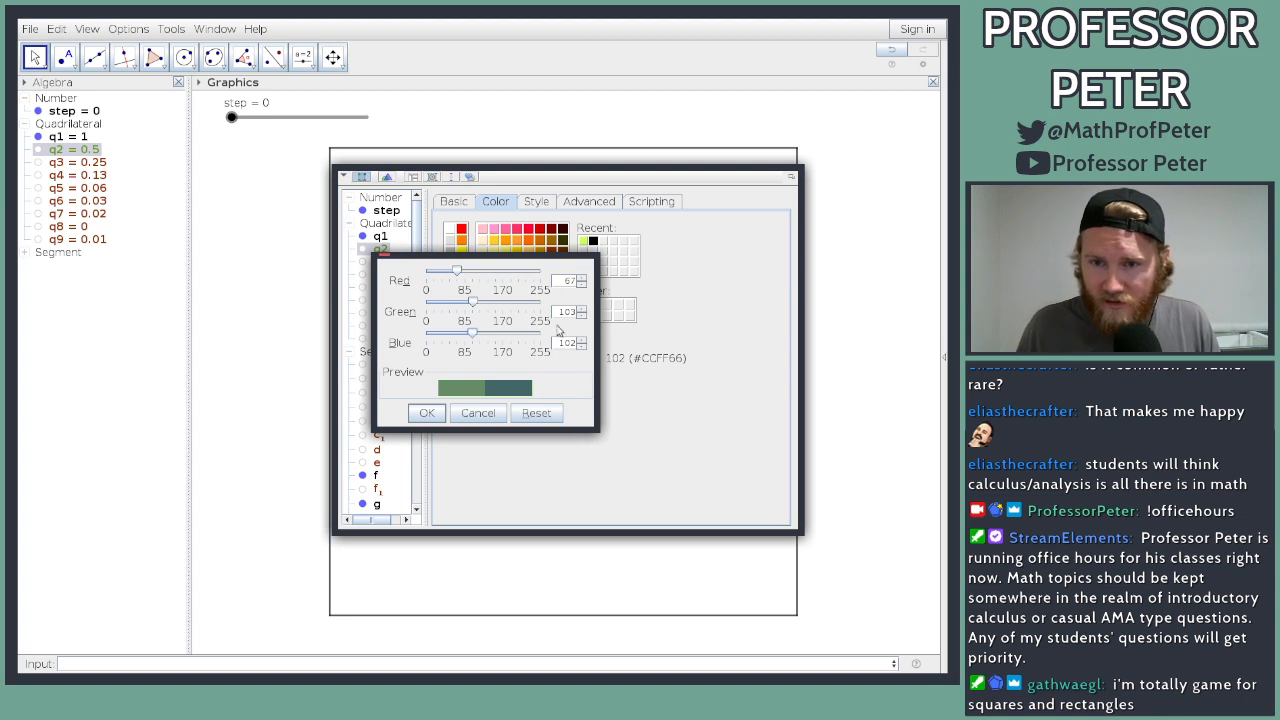
{"action": "double_click", "coordinate": [565, 345]}
{"action": "type", "text": "113"}
{"action": "key", "text": "Return"}
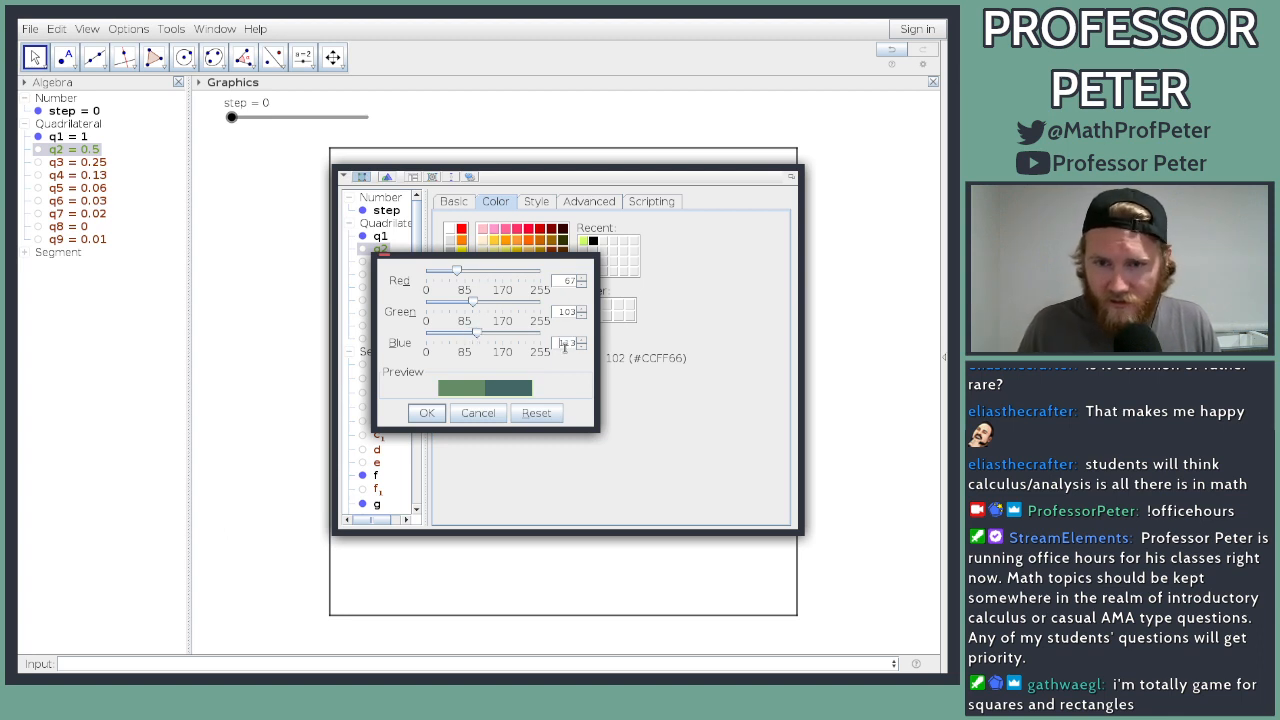
{"action": "left_click", "coordinate": [427, 414]}
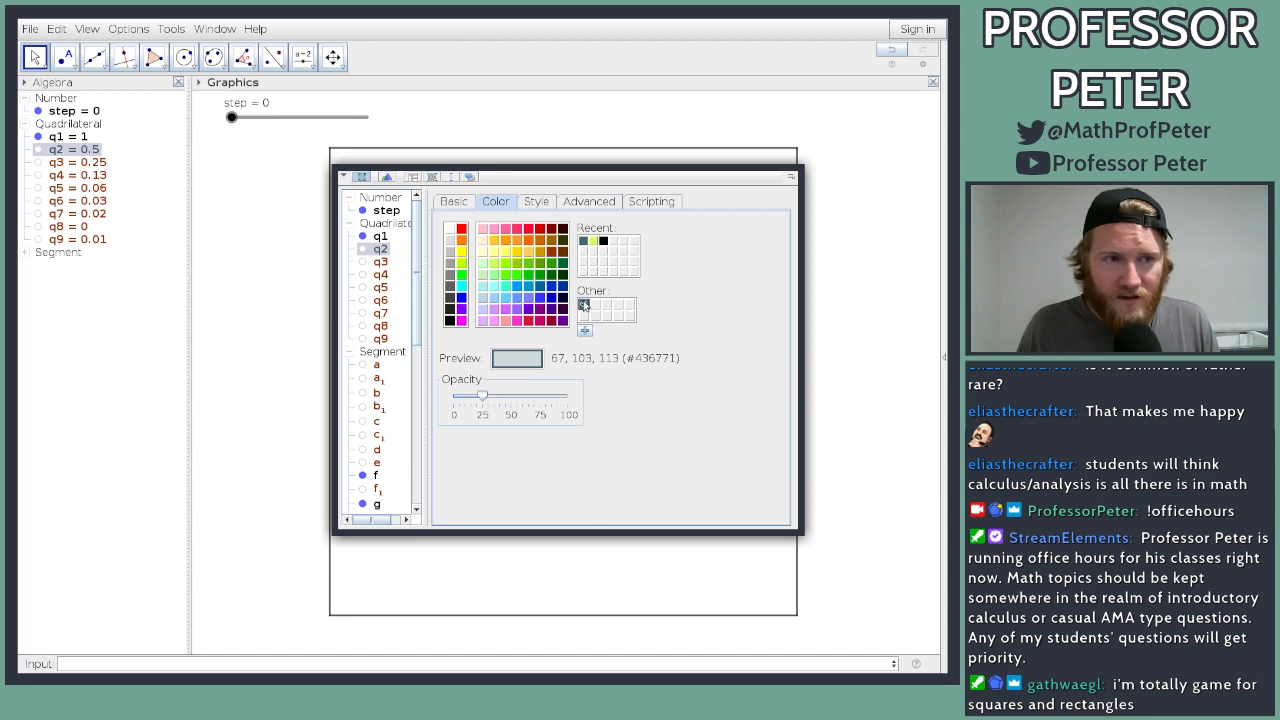
{"action": "left_click_drag", "start_coordinate": [481, 400], "coordinate": [588, 401]}
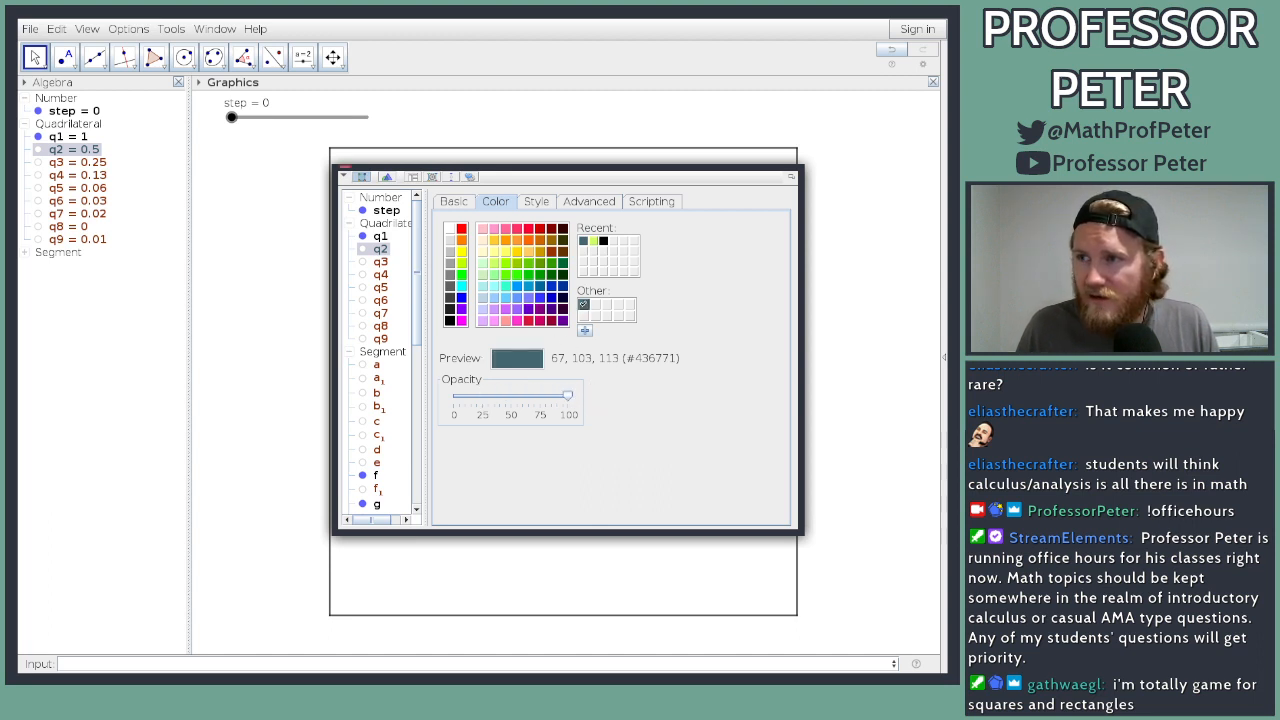
Step: Give quadrilateral q2 a custom color of red 112, green 163 and blue 146
{"action": "left_click", "coordinate": [583, 304]}
{"action": "left_click", "coordinate": [585, 331]}
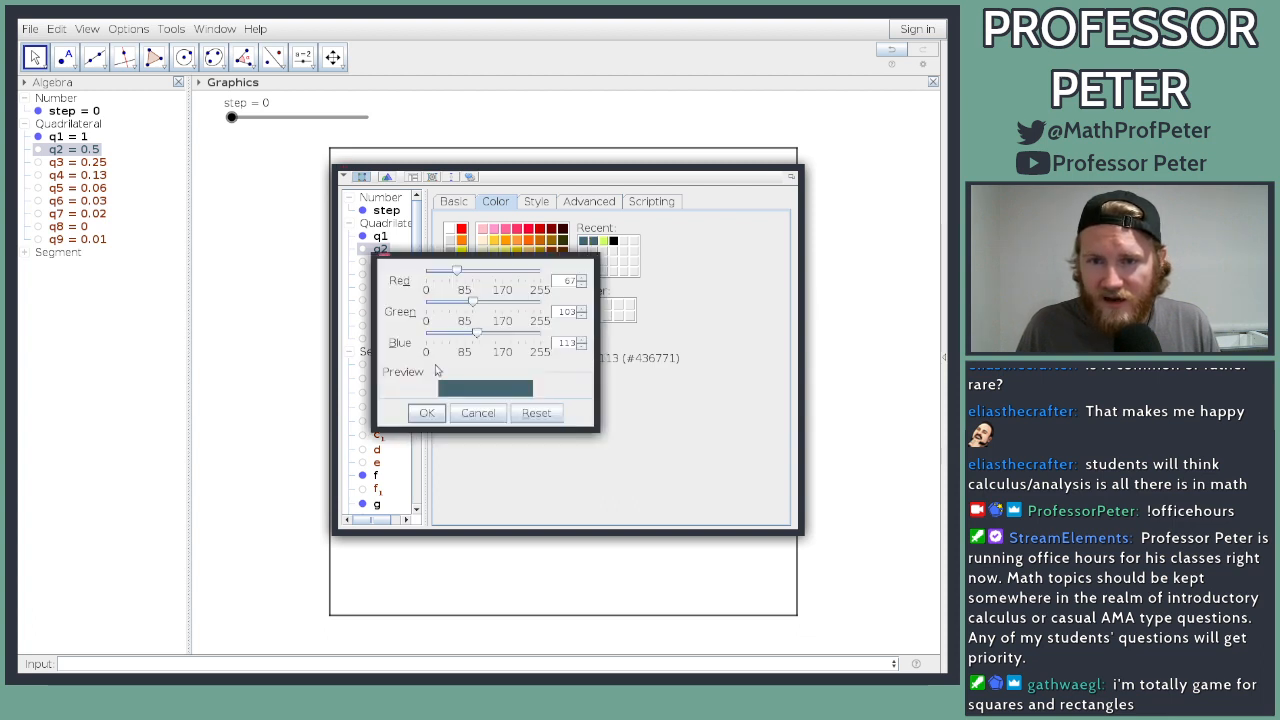
{"action": "double_click", "coordinate": [561, 283]}
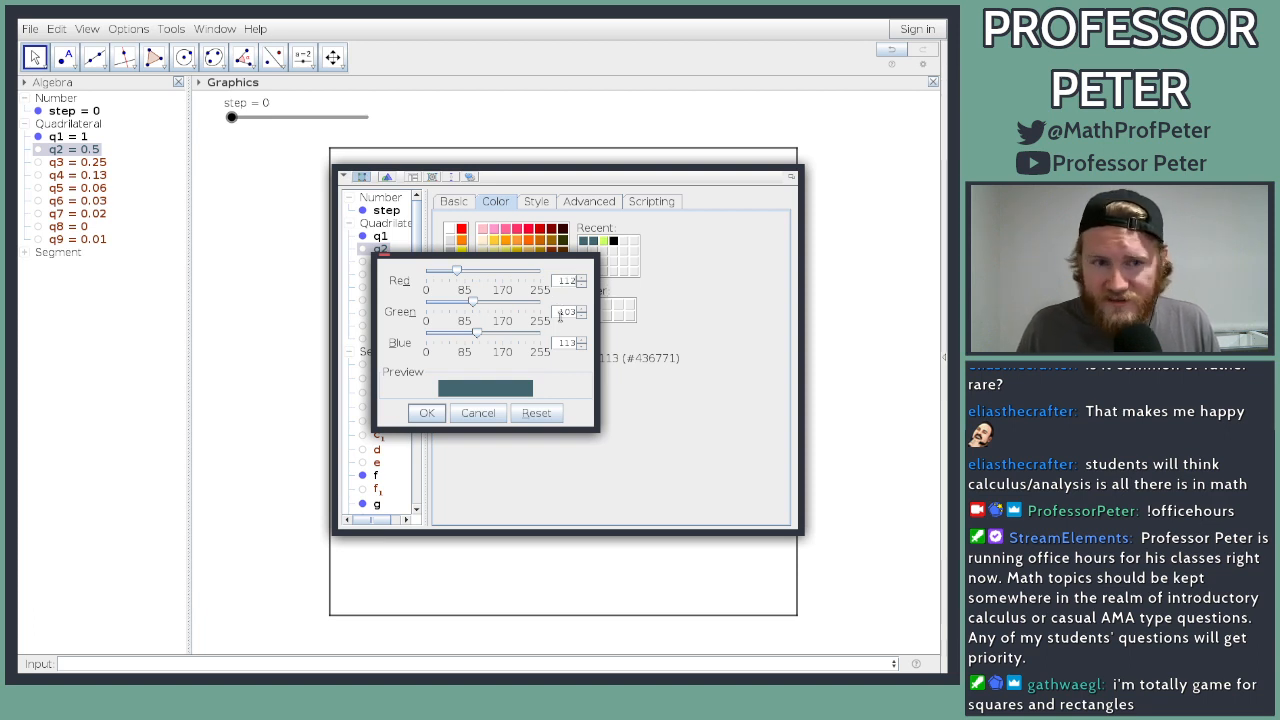
{"action": "double_click", "coordinate": [565, 312]}
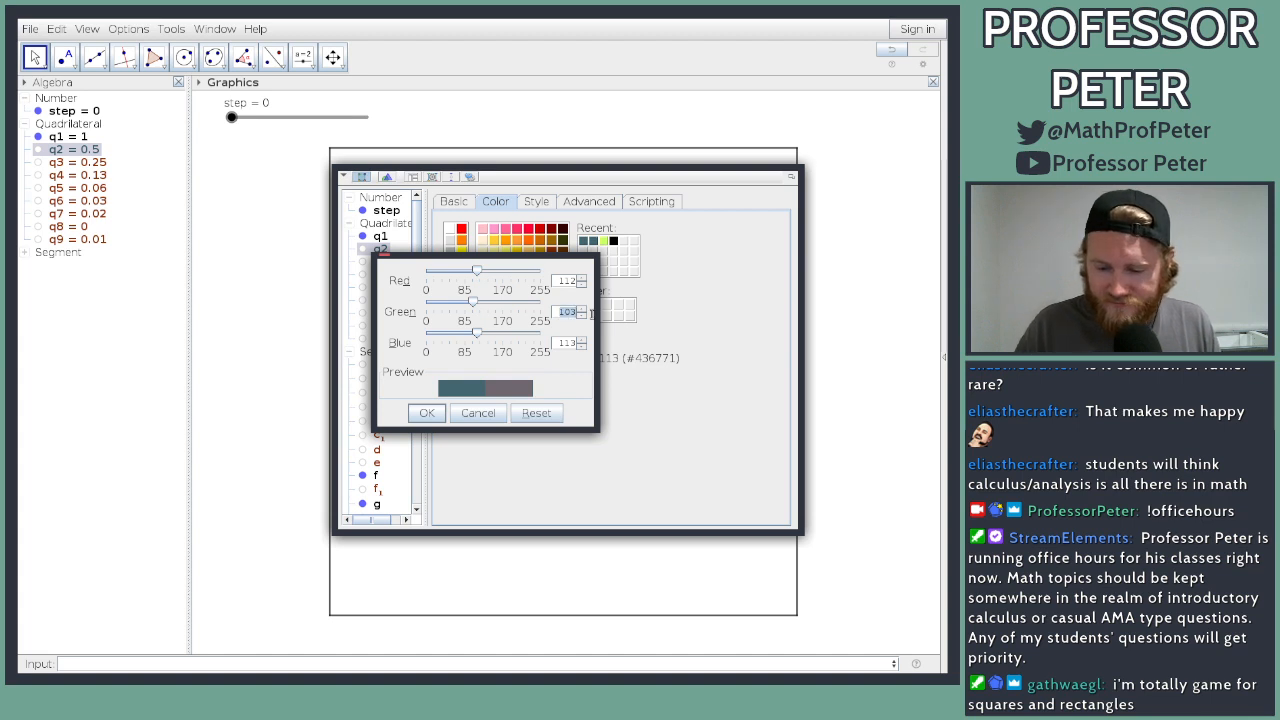
{"action": "type", "text": "163"}
{"action": "double_click", "coordinate": [565, 342]}
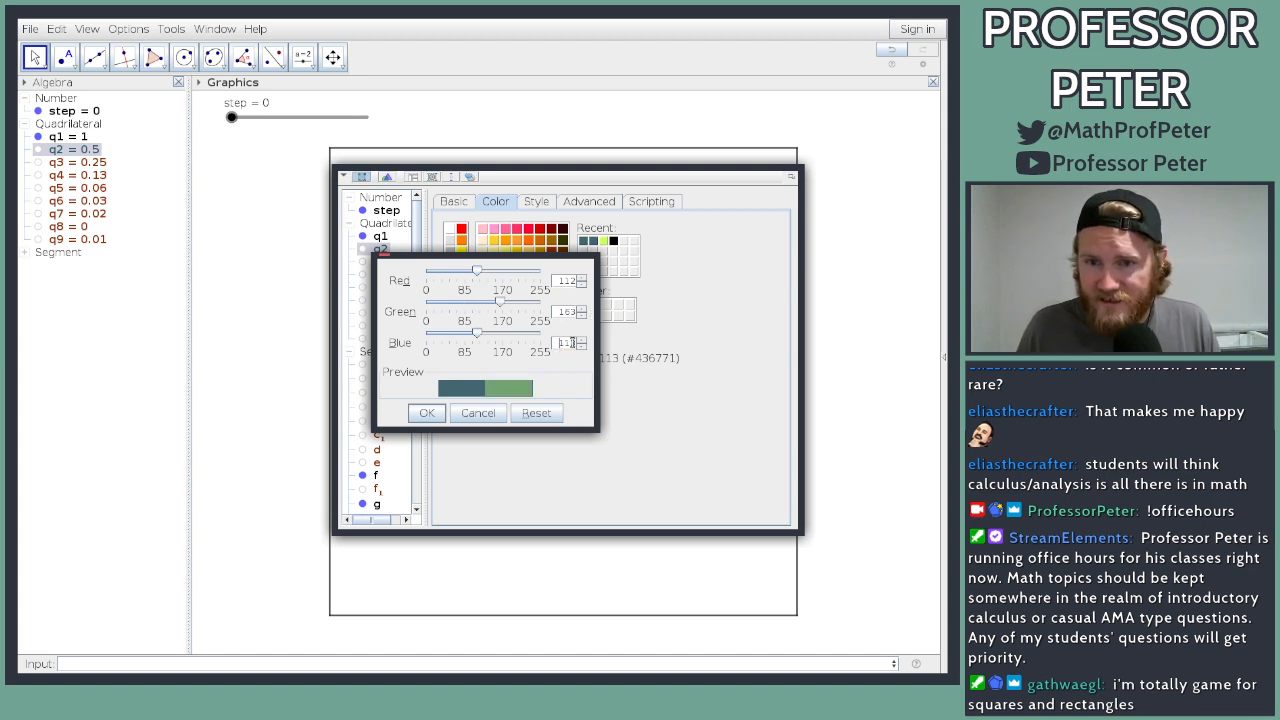
{"action": "type", "text": "146"}
{"action": "key", "text": "Tab"}
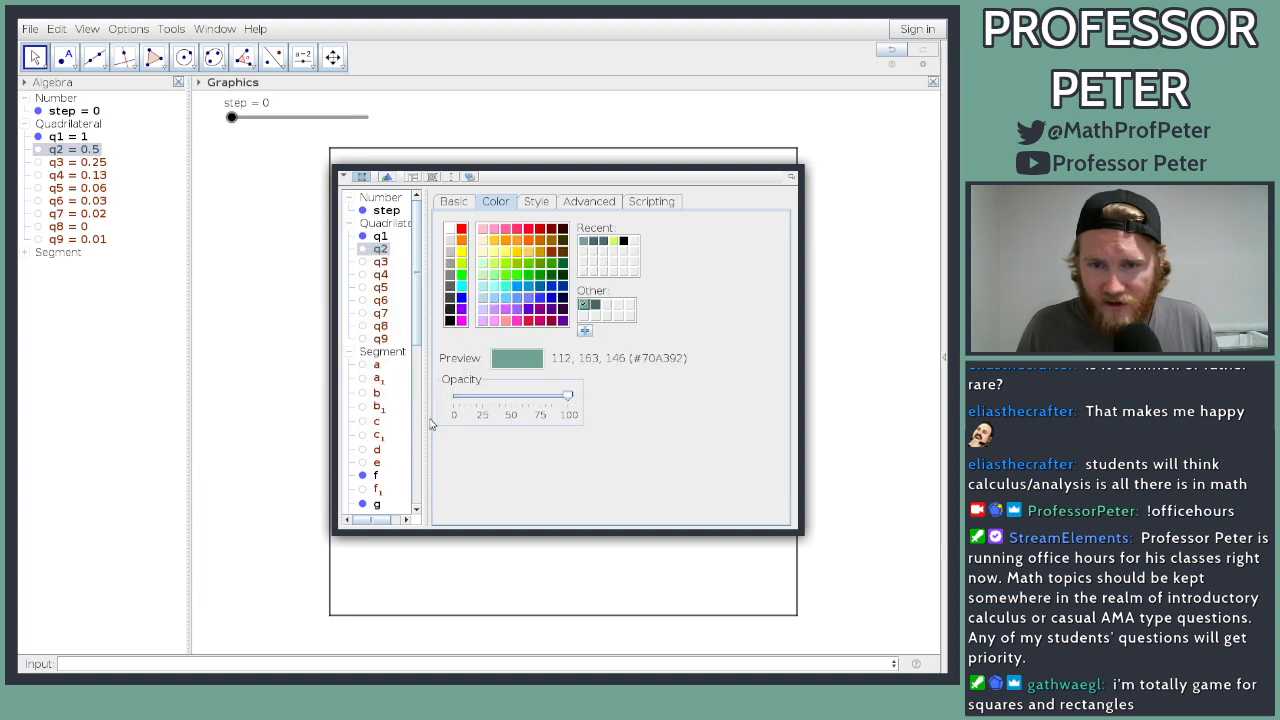
{"action": "left_click", "coordinate": [427, 415]}
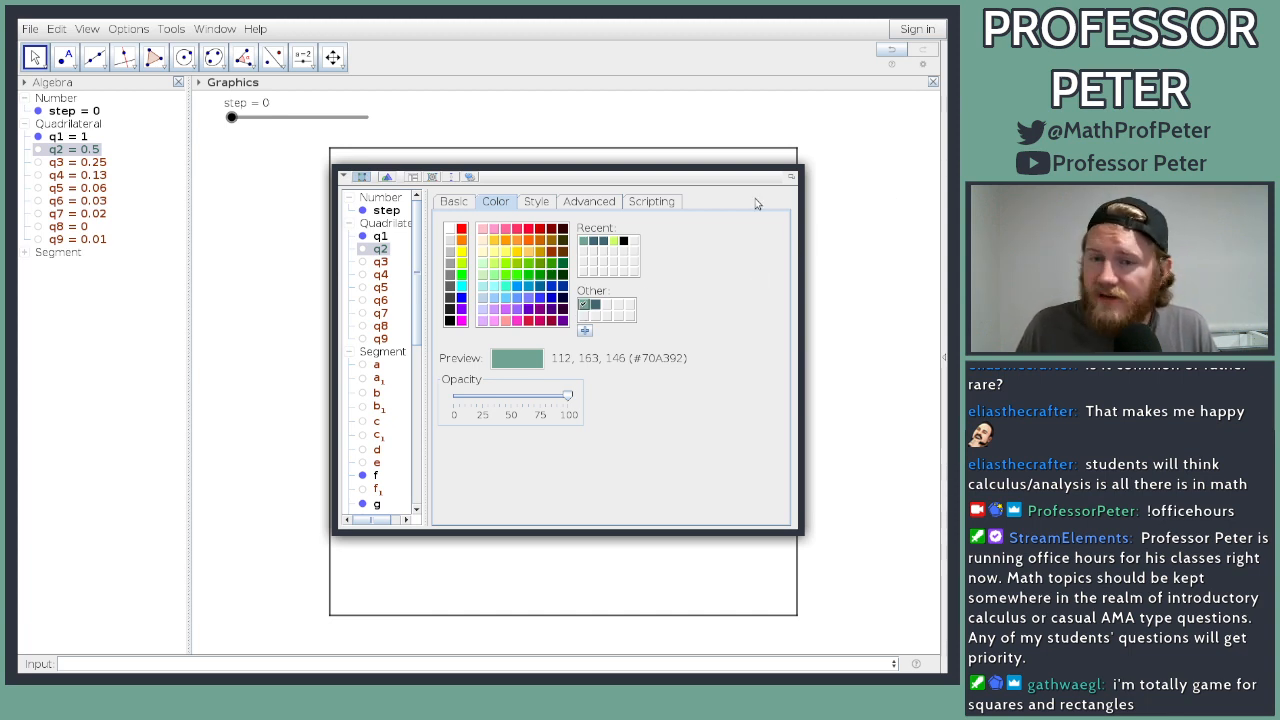
Step: Give quadrilateral q3 a custom color of red 215, green 120 and blue 125 with opacity 100
{"action": "left_click", "coordinate": [380, 263]}
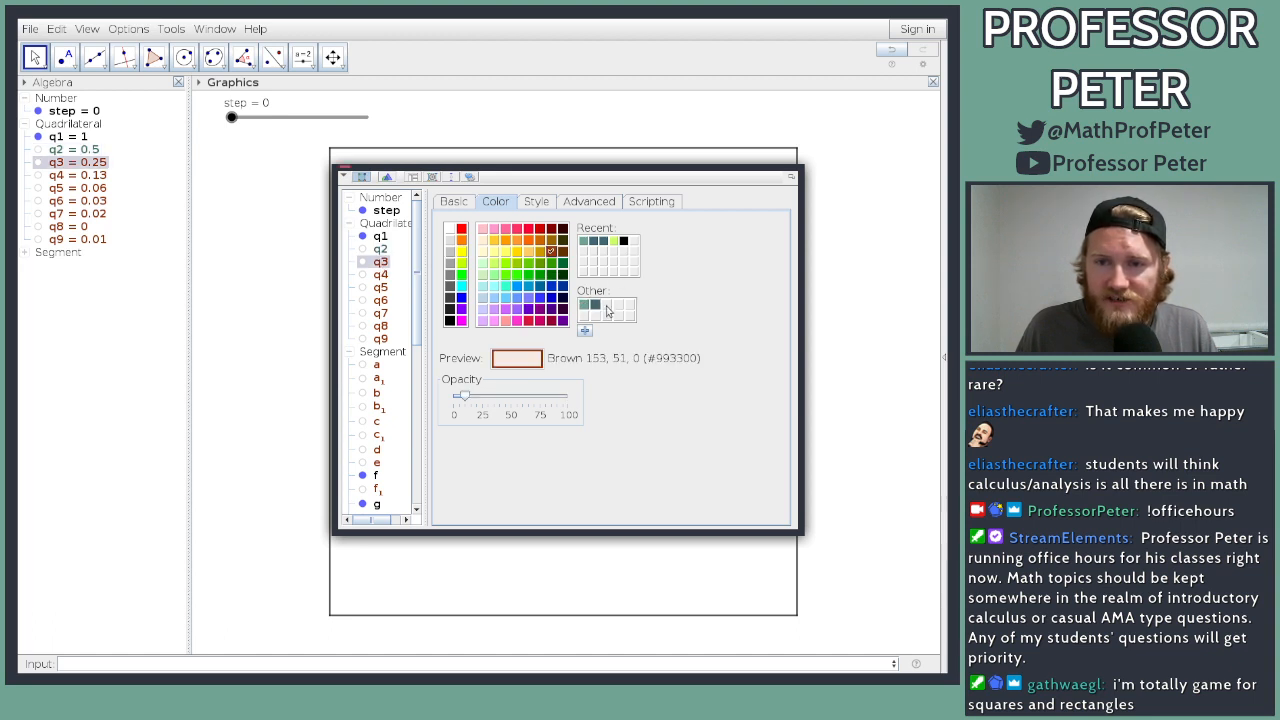
{"action": "left_click", "coordinate": [587, 332]}
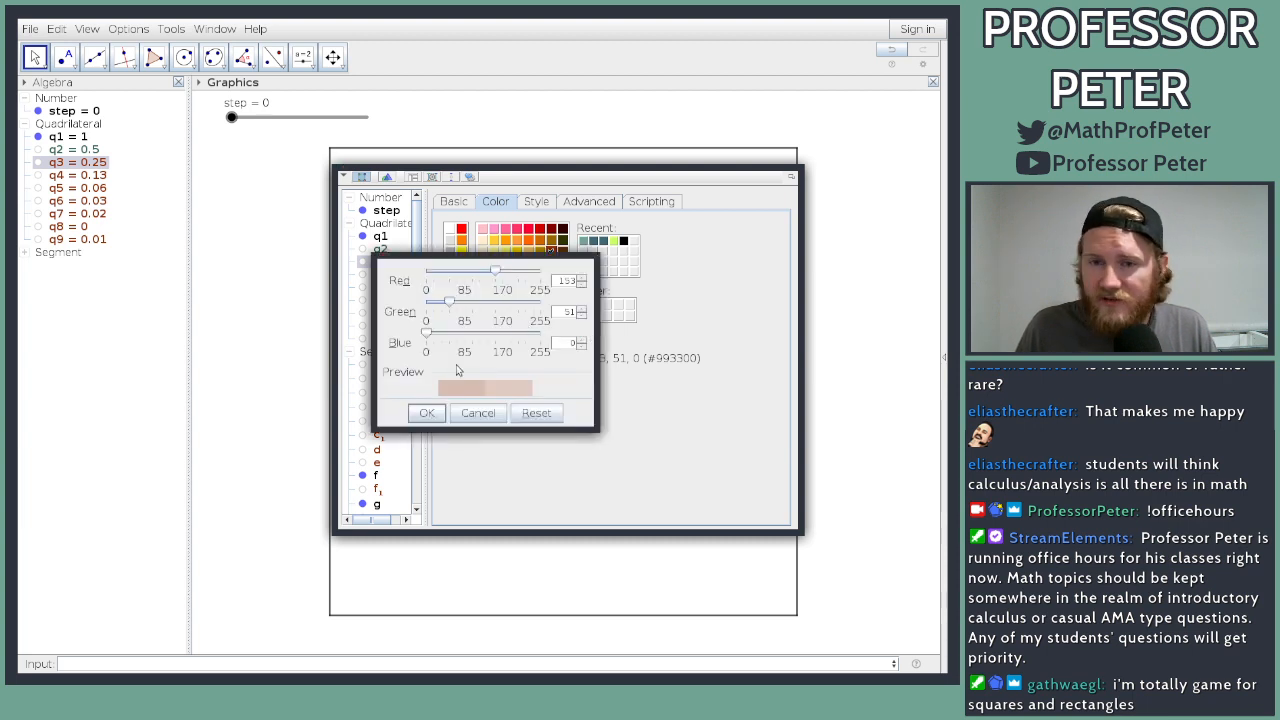
{"action": "double_click", "coordinate": [565, 281]}
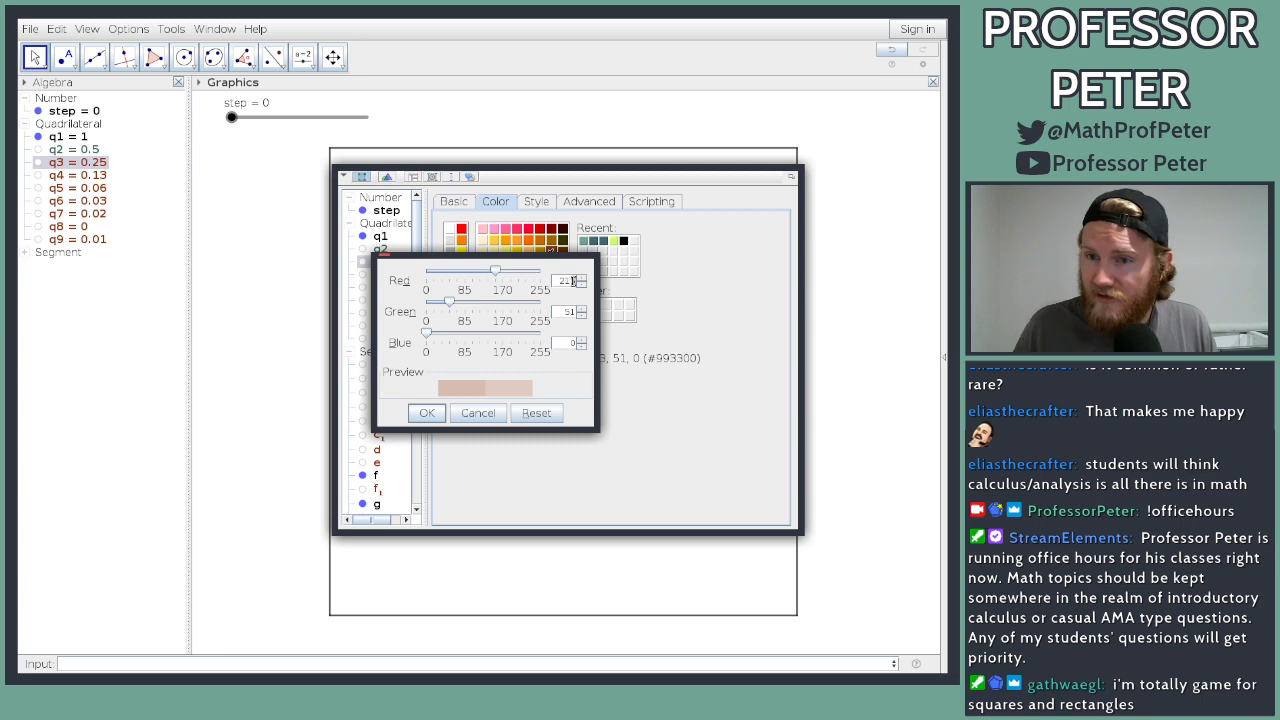
{"action": "type", "text": "215"}
{"action": "left_click", "coordinate": [568, 312]}
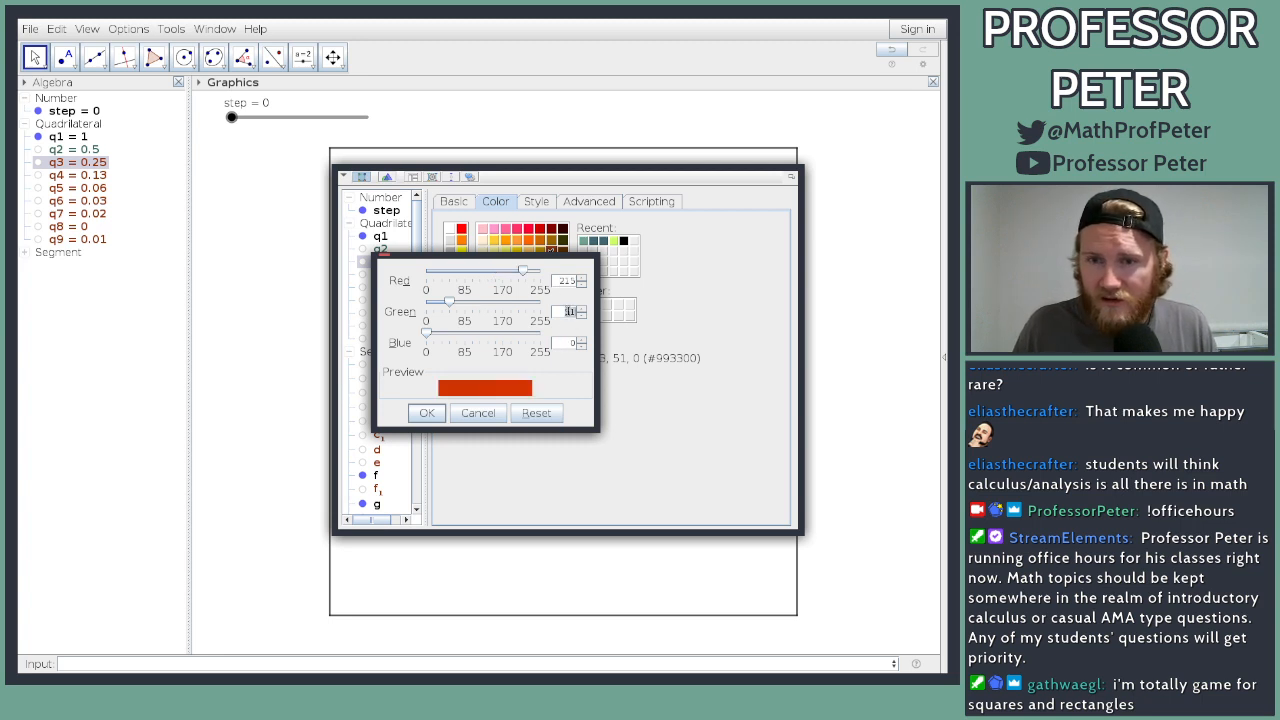
{"action": "type", "text": "10"}
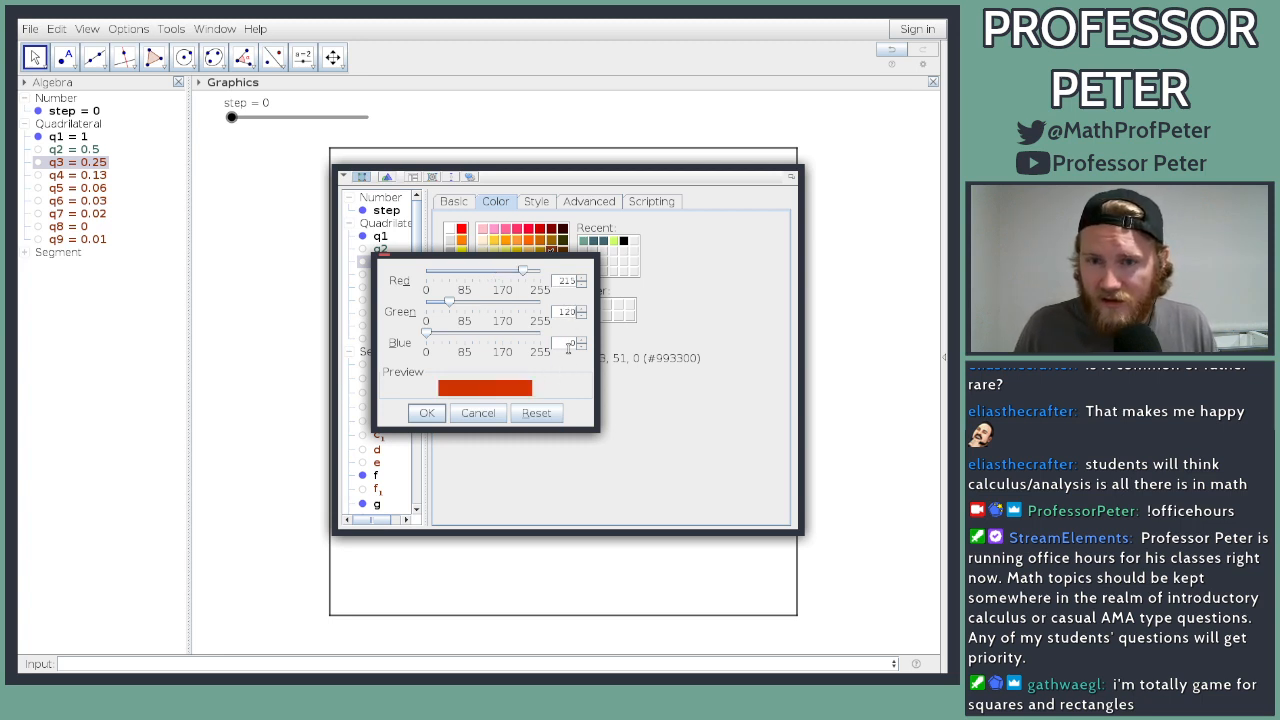
{"action": "left_click", "coordinate": [568, 343]}
{"action": "type", "text": "125"}
{"action": "key", "text": "Return"}
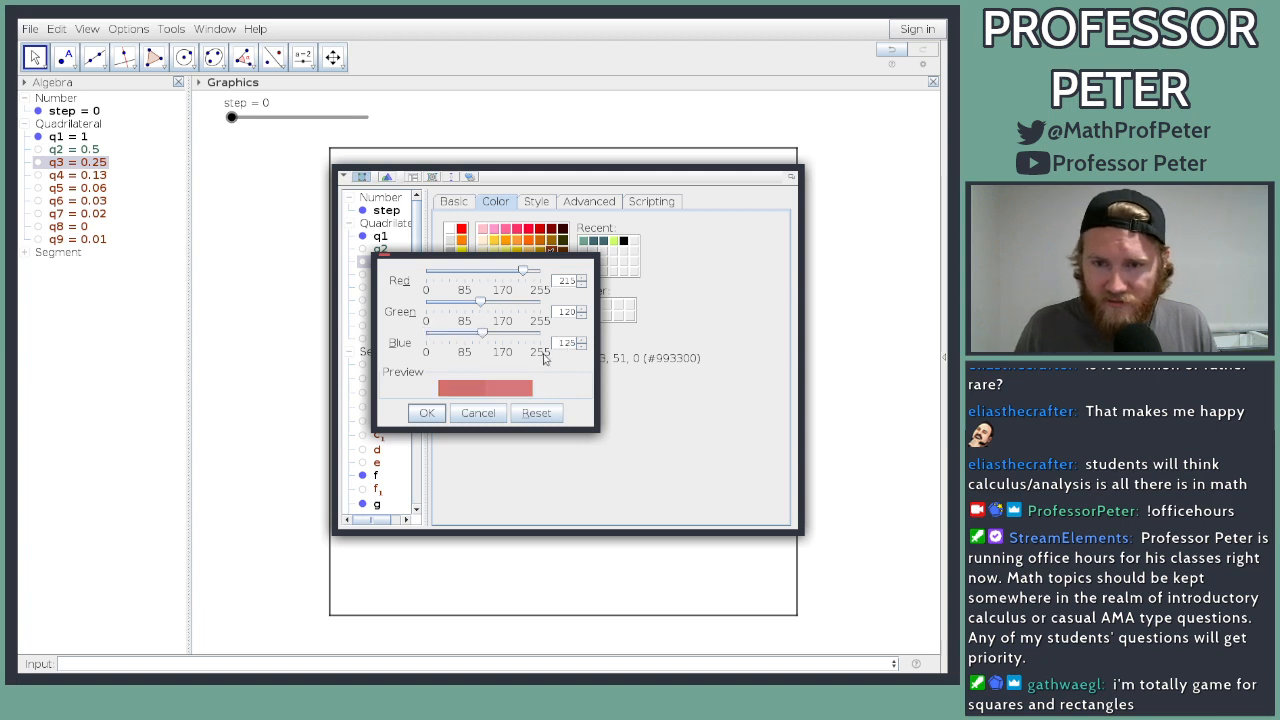
{"action": "left_click", "coordinate": [427, 413]}
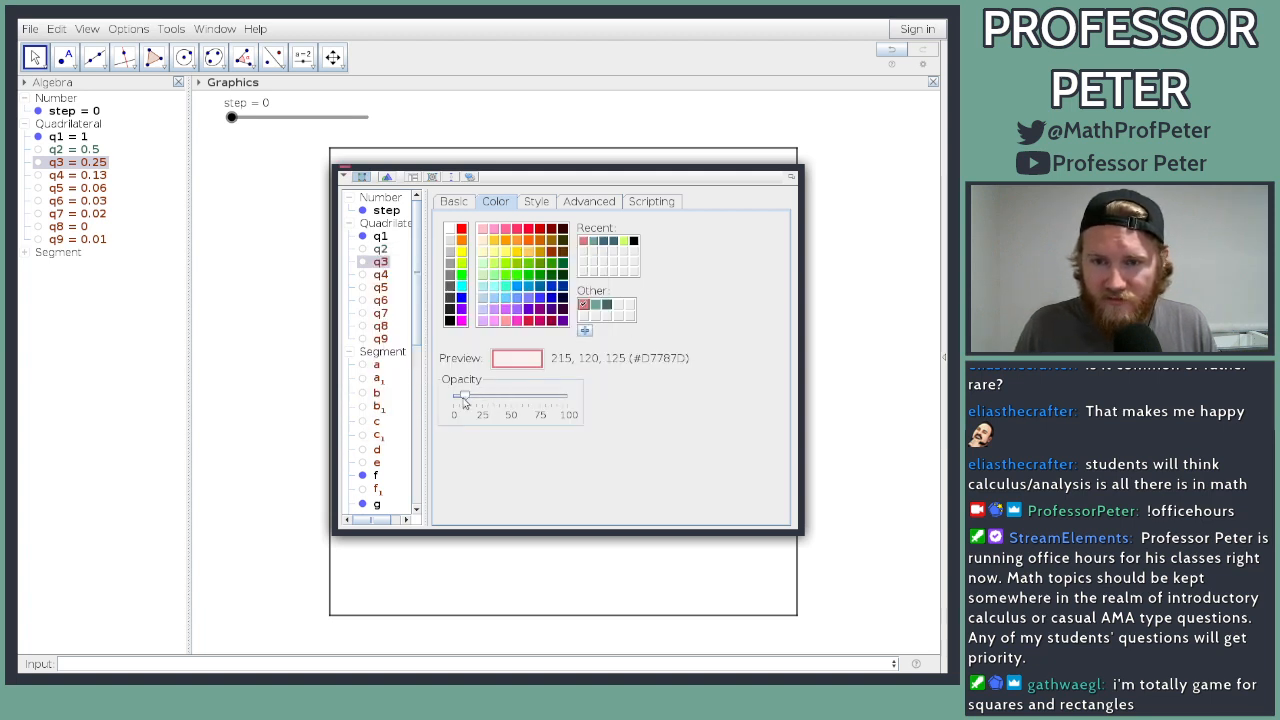
{"action": "left_click_drag", "start_coordinate": [463, 401], "coordinate": [572, 400]}
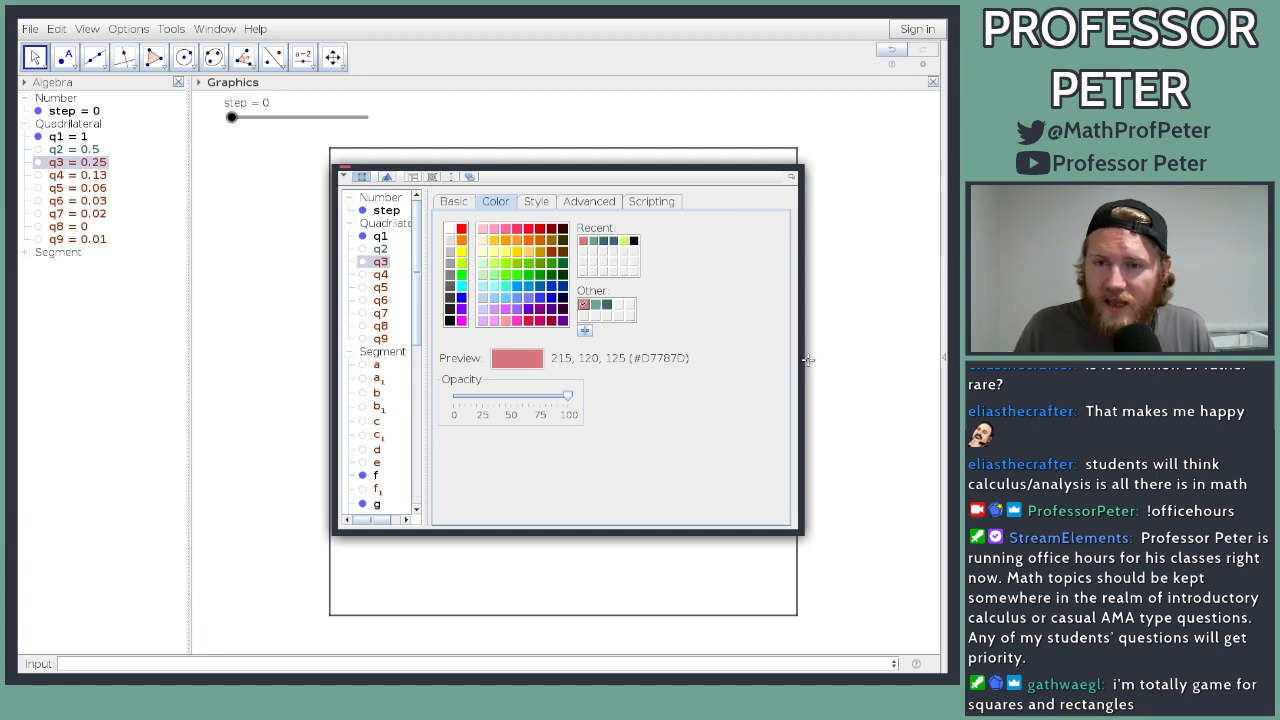
{"action": "left_click", "coordinate": [585, 330]}
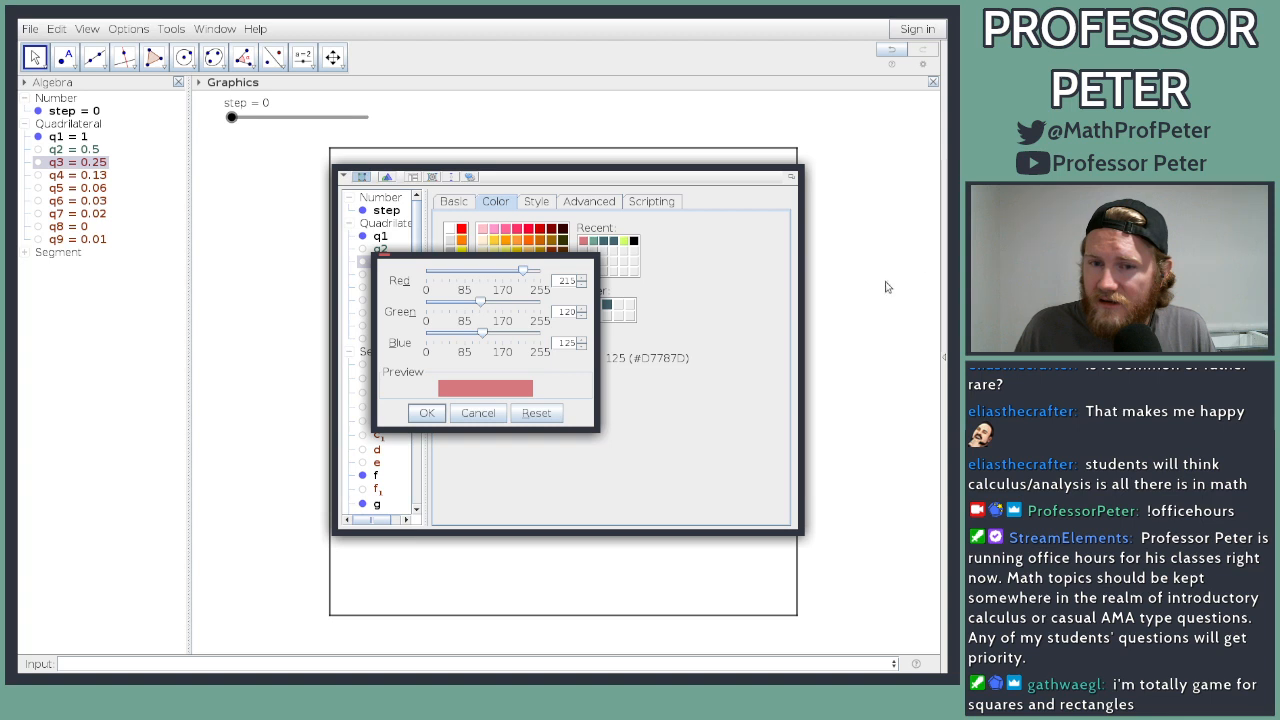
{"action": "left_click", "coordinate": [476, 416]}
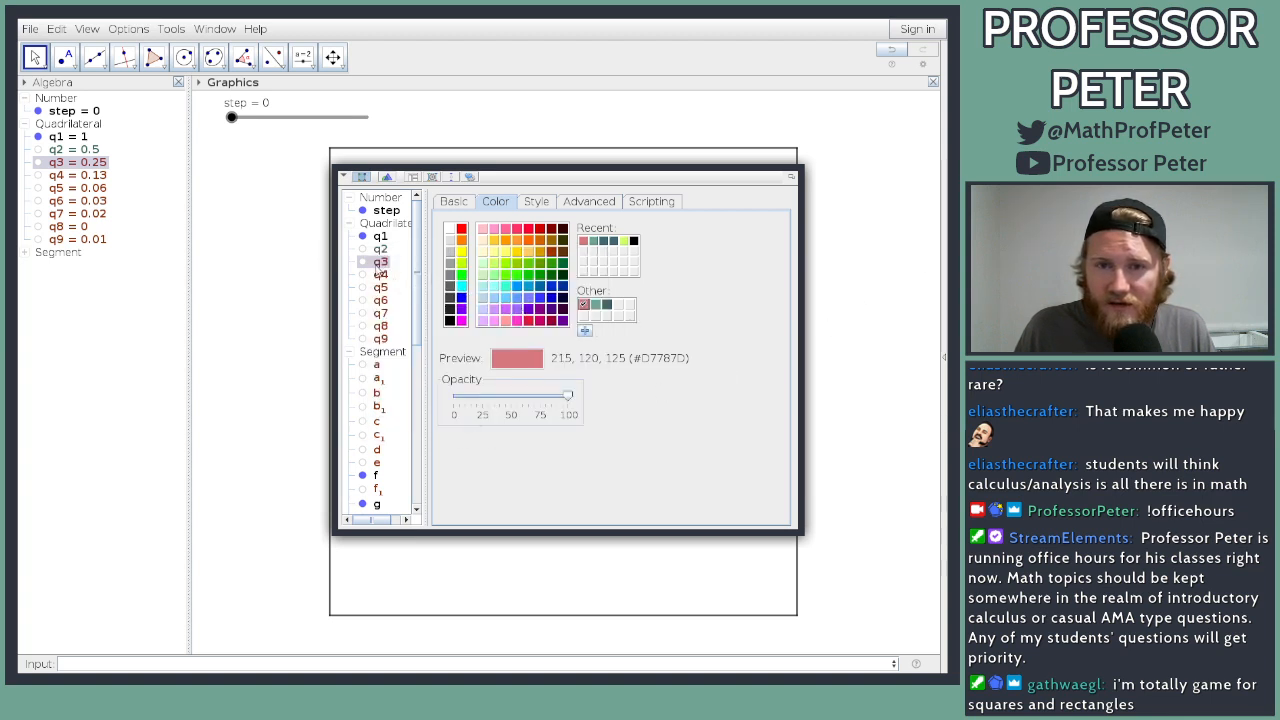
Step: Fill q4 with the custom green 112, 163, 146 and q5 with the custom red 215, 120, 125, both at opacity 100
{"action": "left_click", "coordinate": [380, 274]}
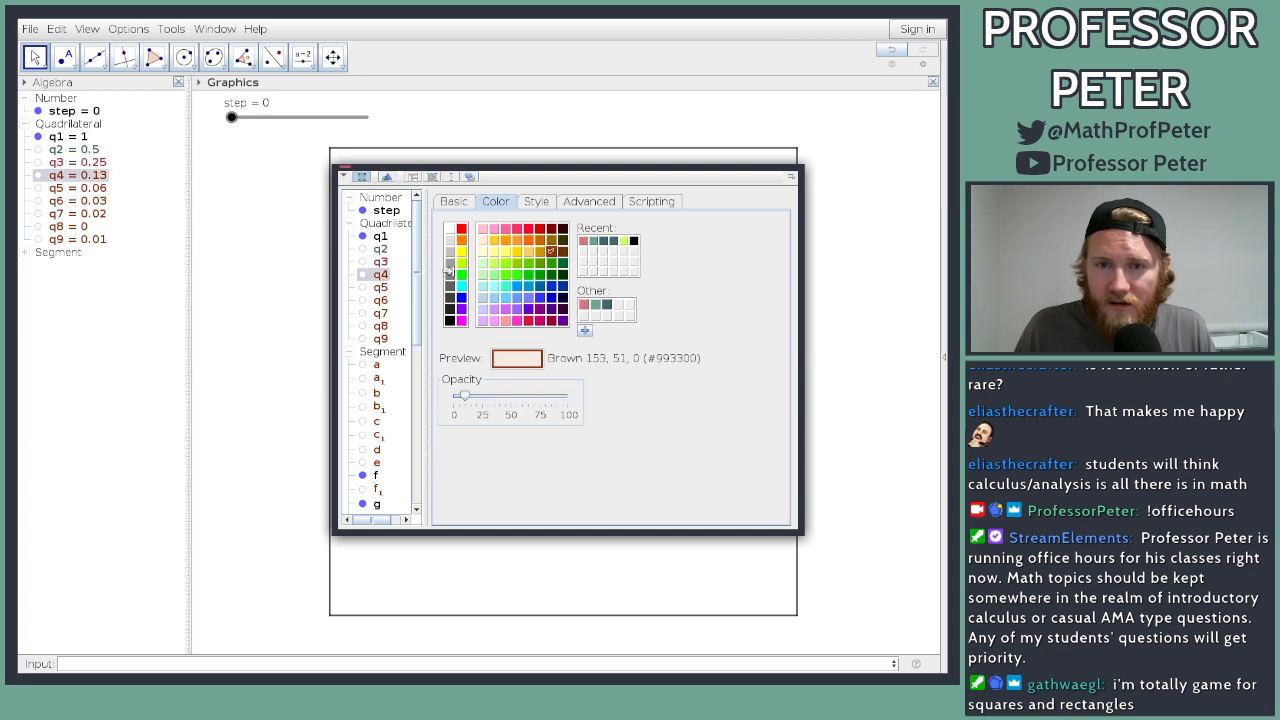
{"action": "left_click", "coordinate": [595, 306]}
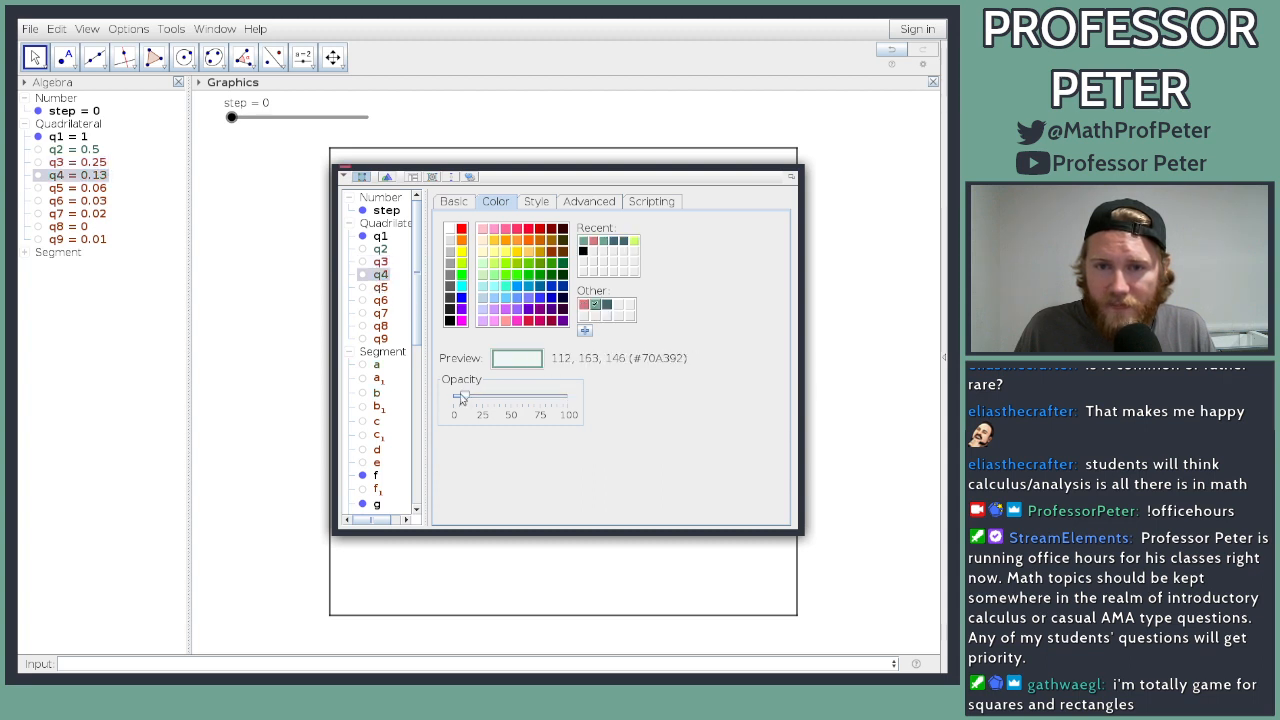
{"action": "left_click", "coordinate": [380, 287]}
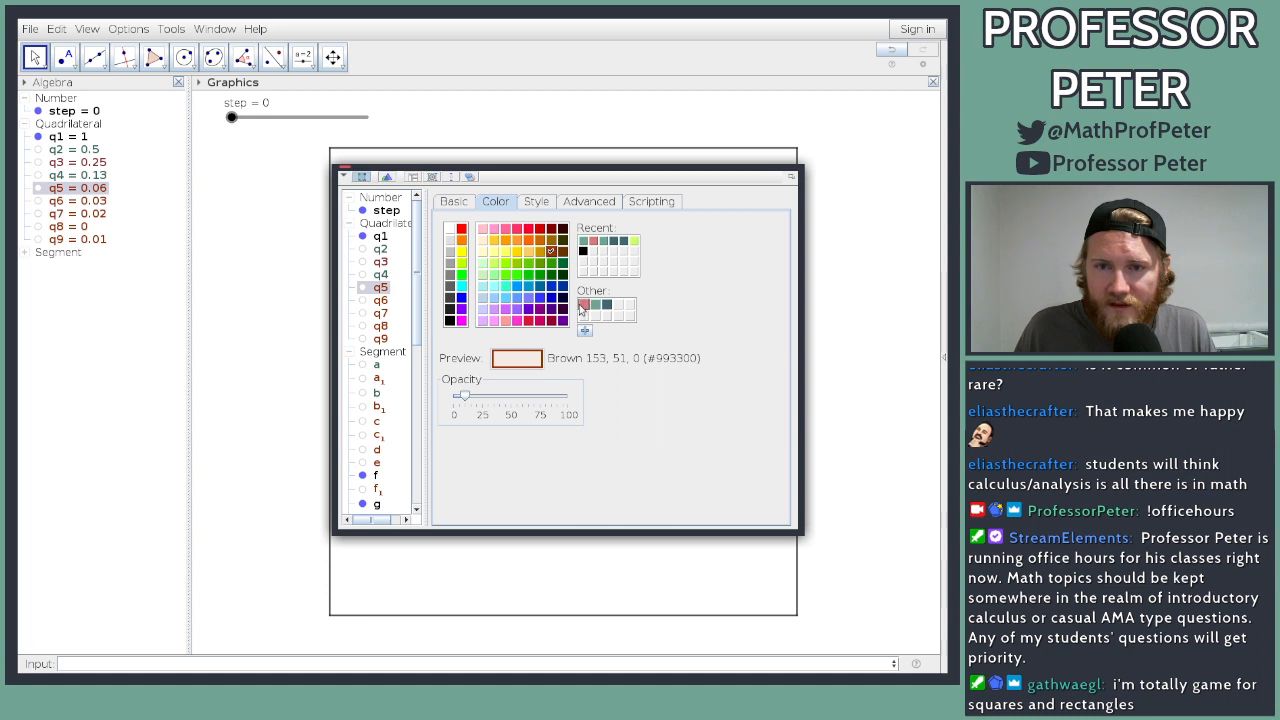
{"action": "left_click", "coordinate": [583, 305]}
{"action": "left_click_drag", "start_coordinate": [466, 396], "coordinate": [603, 397]}
Step: Fill q6 with the custom green 112, 163, 146 and q7 with the custom red 215, 120, 125, both at opacity 100
{"action": "left_click", "coordinate": [390, 301]}
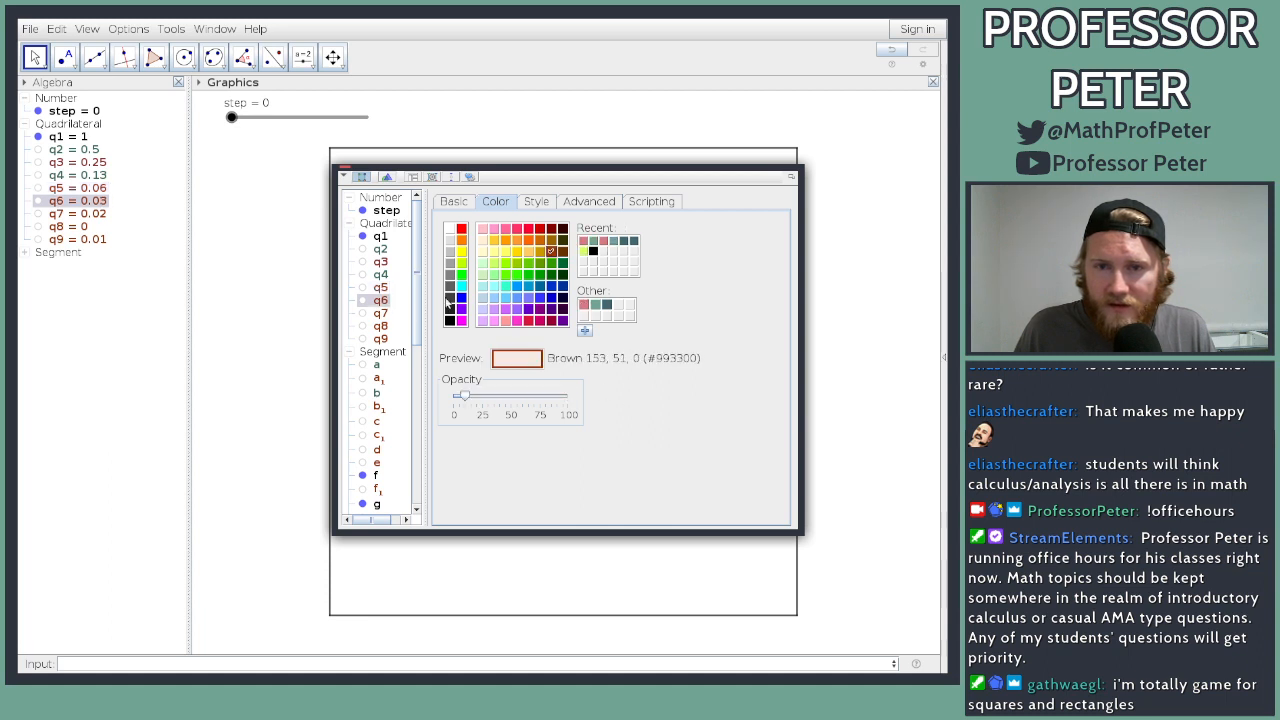
{"action": "left_click", "coordinate": [595, 305]}
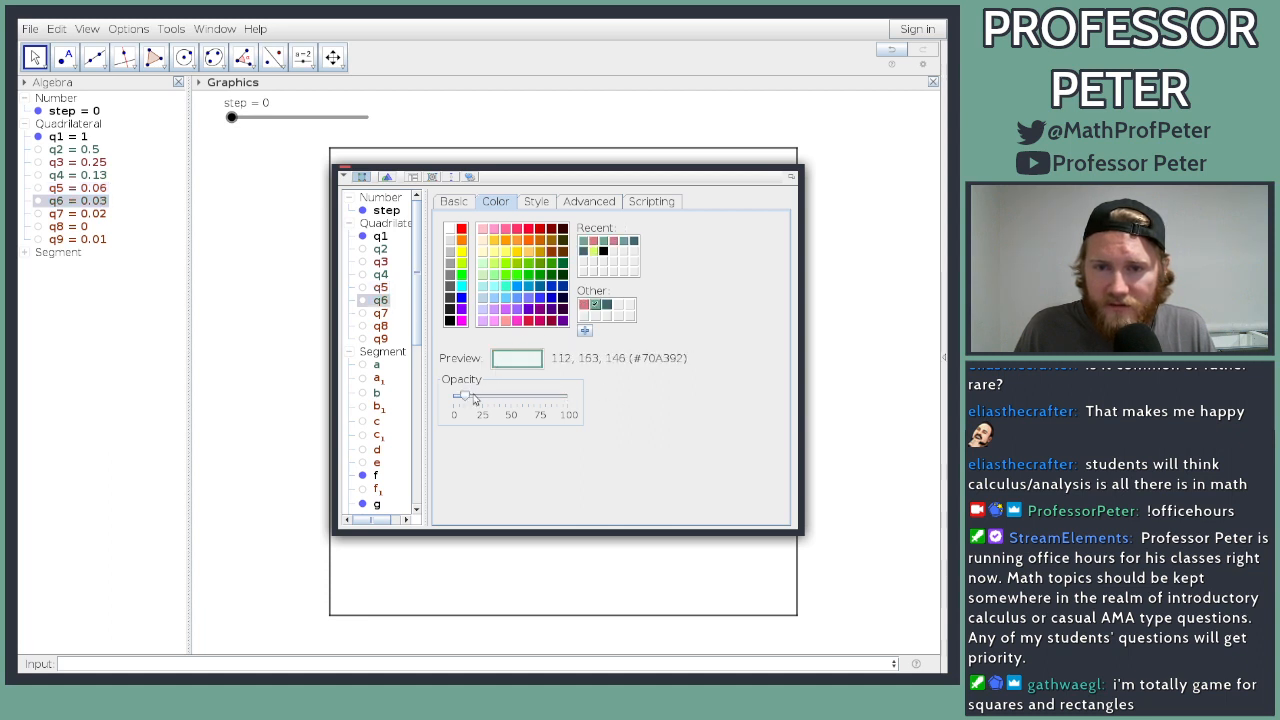
{"action": "left_click_drag", "start_coordinate": [466, 396], "coordinate": [580, 396]}
{"action": "left_click", "coordinate": [390, 314]}
{"action": "left_click", "coordinate": [583, 305]}
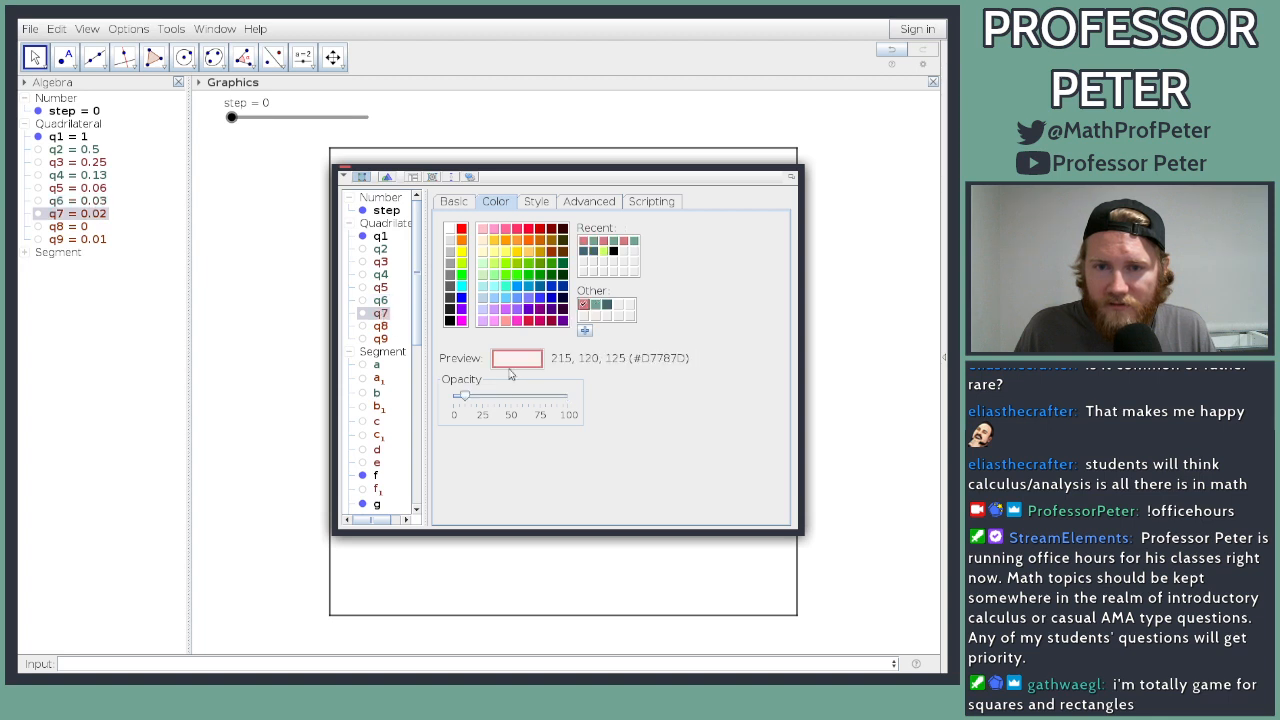
{"action": "left_click_drag", "start_coordinate": [466, 396], "coordinate": [578, 400]}
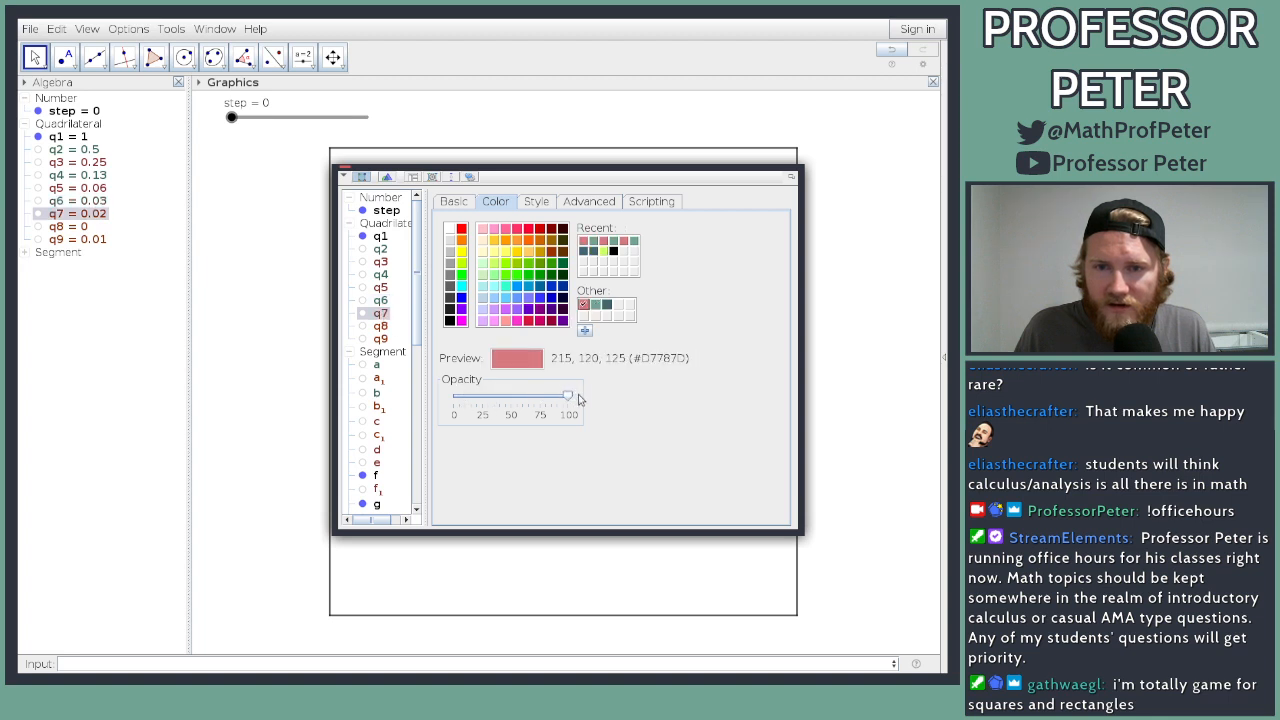
Step: Fill q8 with the custom green and q9 with the custom red, both at opacity 100, and close the properties
{"action": "left_click", "coordinate": [381, 327]}
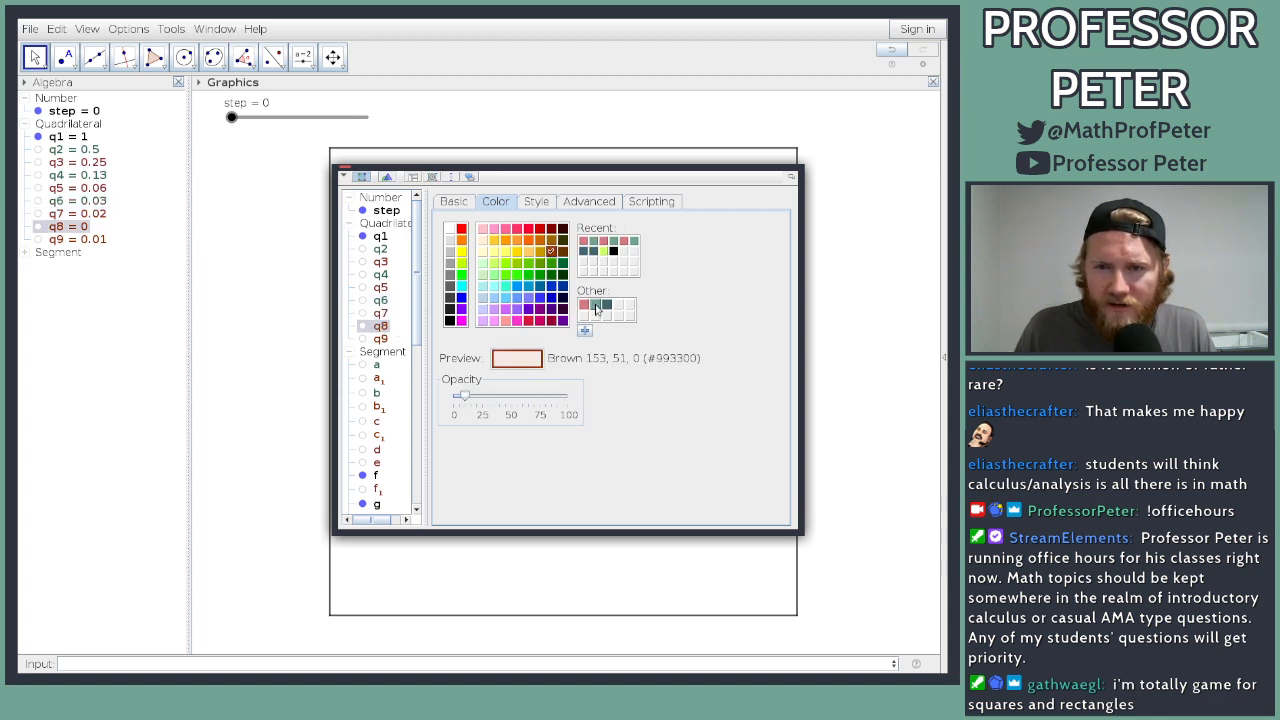
{"action": "left_click", "coordinate": [595, 304]}
{"action": "left_click_drag", "start_coordinate": [462, 401], "coordinate": [570, 399]}
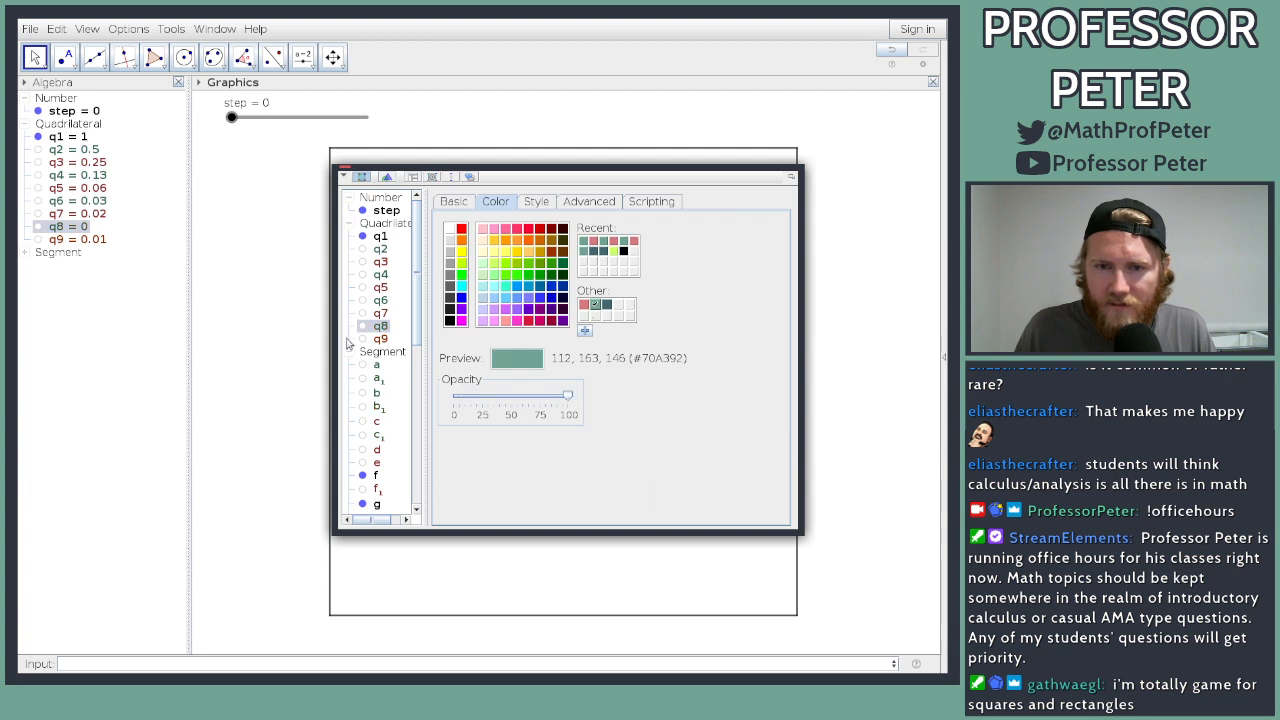
{"action": "left_click", "coordinate": [381, 339]}
{"action": "left_click", "coordinate": [583, 304]}
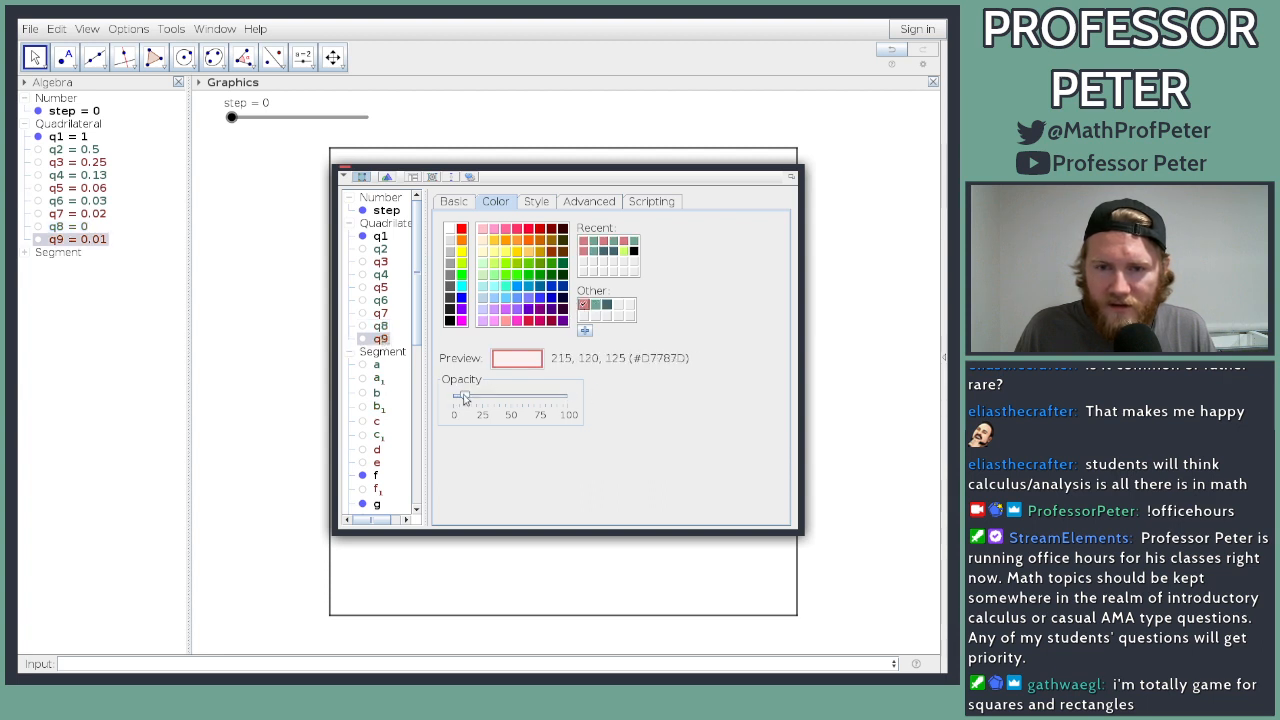
{"action": "left_click_drag", "start_coordinate": [466, 398], "coordinate": [595, 398]}
{"action": "left_click", "coordinate": [345, 169]}
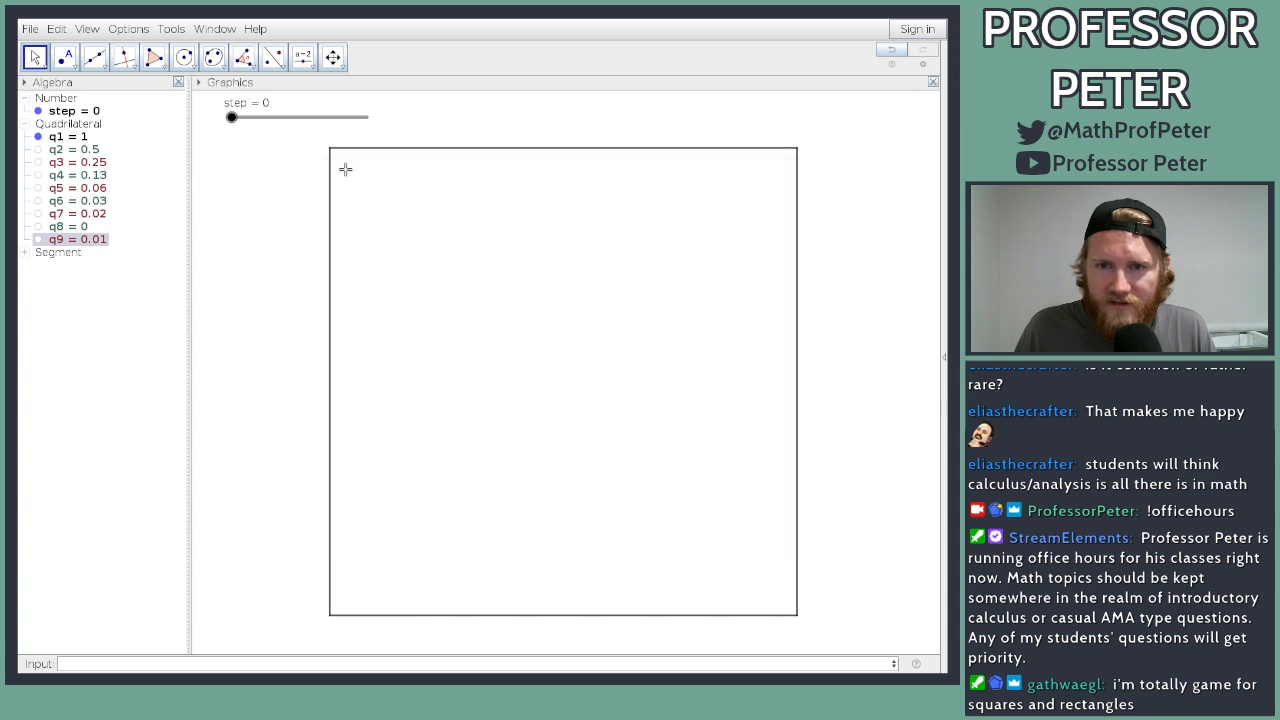
Step: Run the step slider to 20 and back to 6.9 to check the coloring, and inspect the definition of q8
{"action": "left_click_drag", "start_coordinate": [232, 118], "coordinate": [367, 118]}
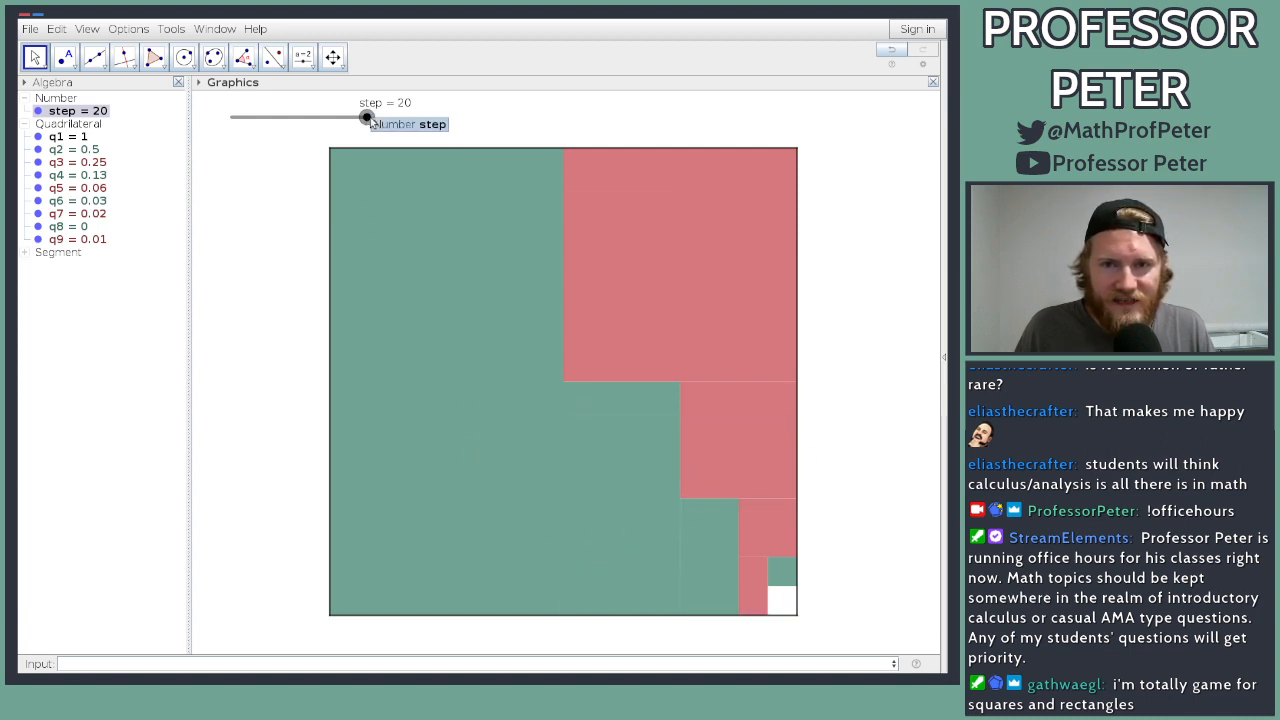
{"action": "mouse_move", "coordinate": [366, 118]}
{"action": "left_mouse_down"}
{"action": "mouse_move", "coordinate": [237, 117]}
{"action": "mouse_move", "coordinate": [294, 117]}
{"action": "mouse_move", "coordinate": [278, 117]}
{"action": "left_mouse_up"}
{"action": "left_click", "coordinate": [80, 240]}
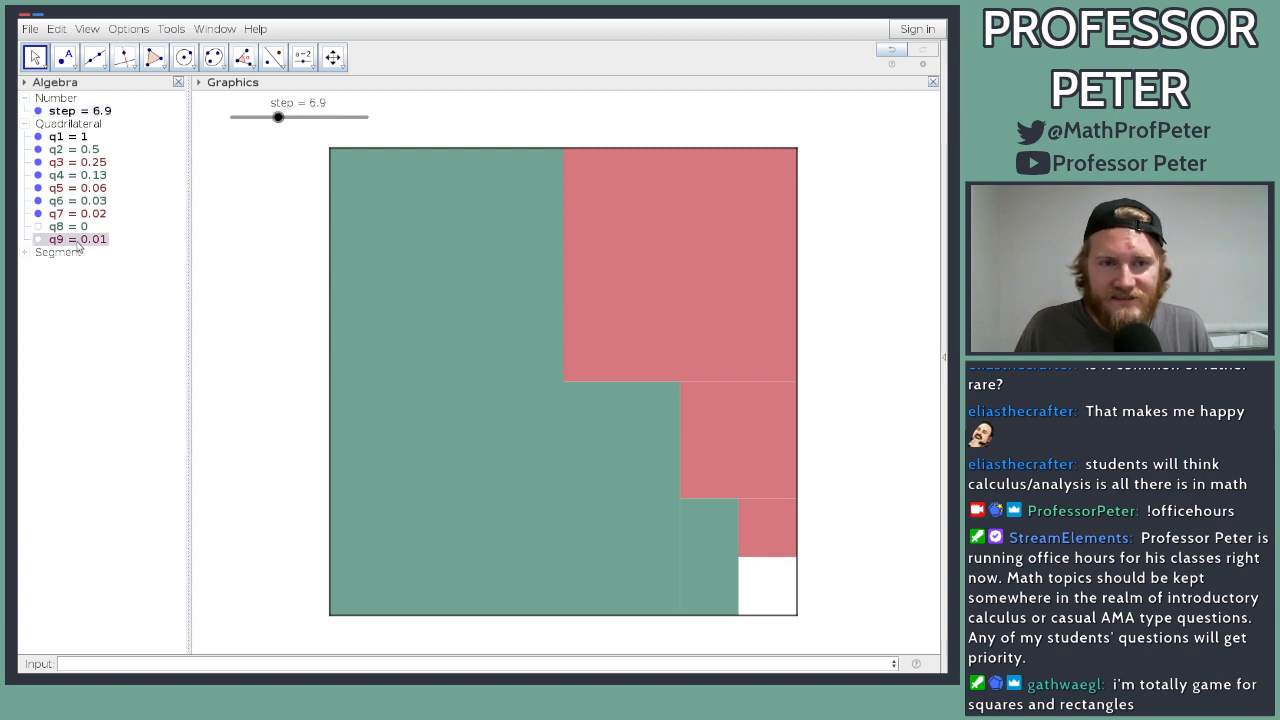
{"action": "double_click", "coordinate": [66, 229]}
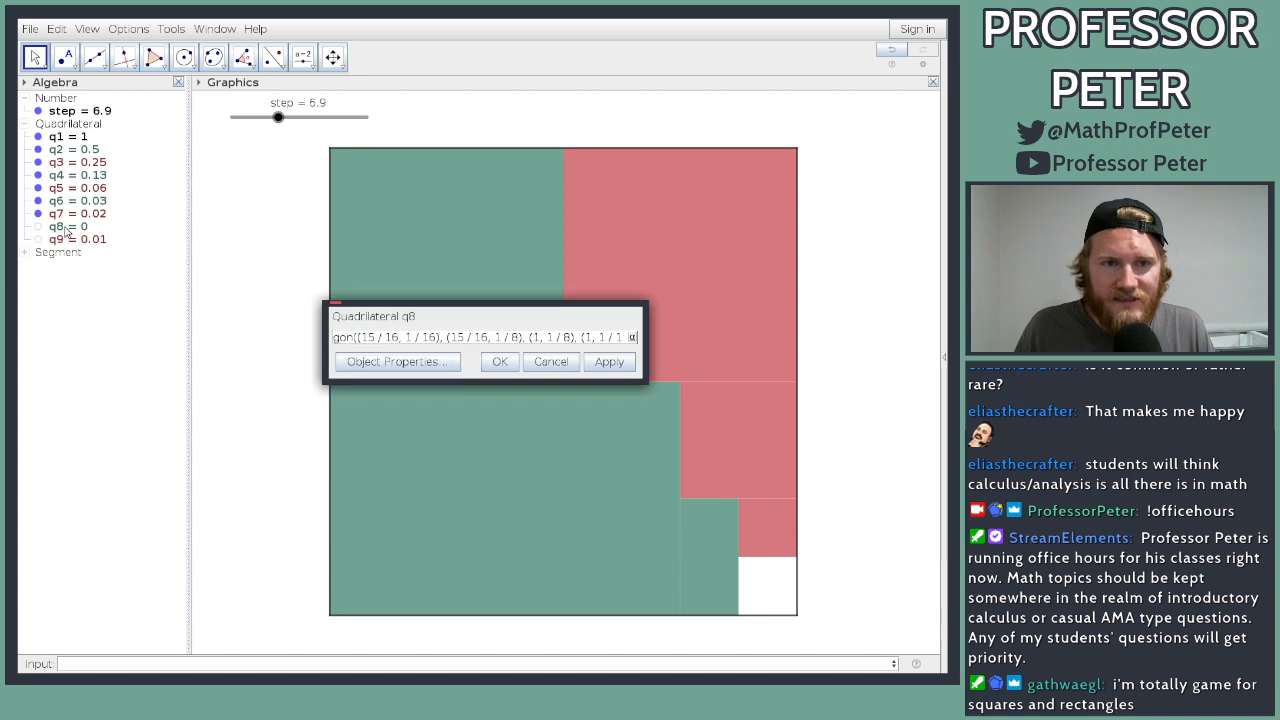
{"action": "left_click", "coordinate": [568, 366]}
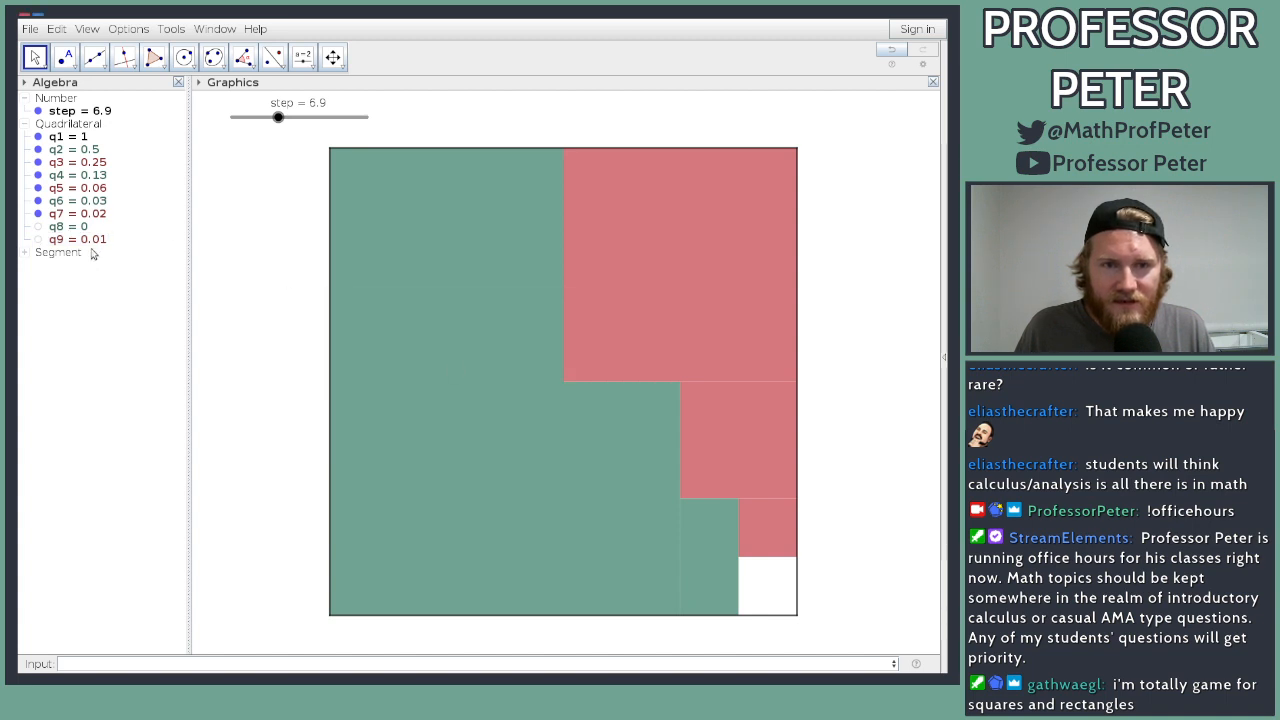
Step: Rename quadrilateral q8 as q18 in its object properties
{"action": "left_click", "coordinate": [80, 229]}
{"action": "right_click", "coordinate": [79, 228]}
{"action": "left_click", "coordinate": [140, 324]}
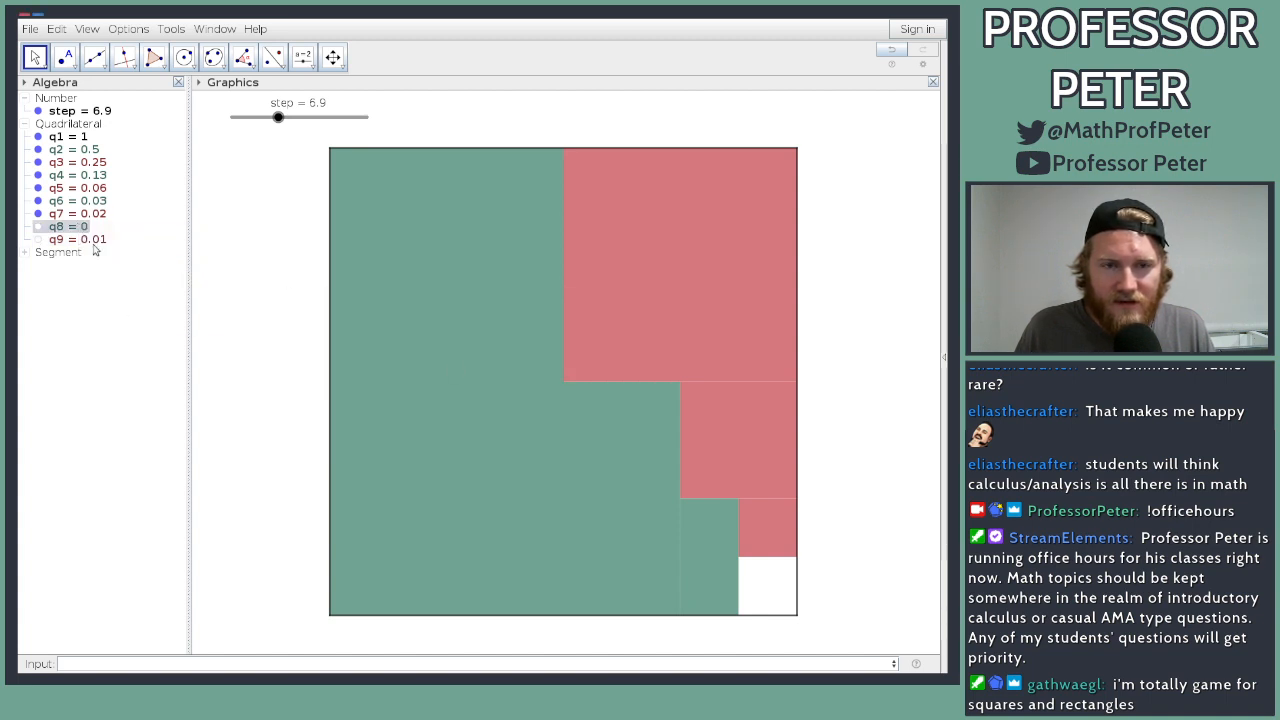
{"action": "left_click", "coordinate": [224, 382]}
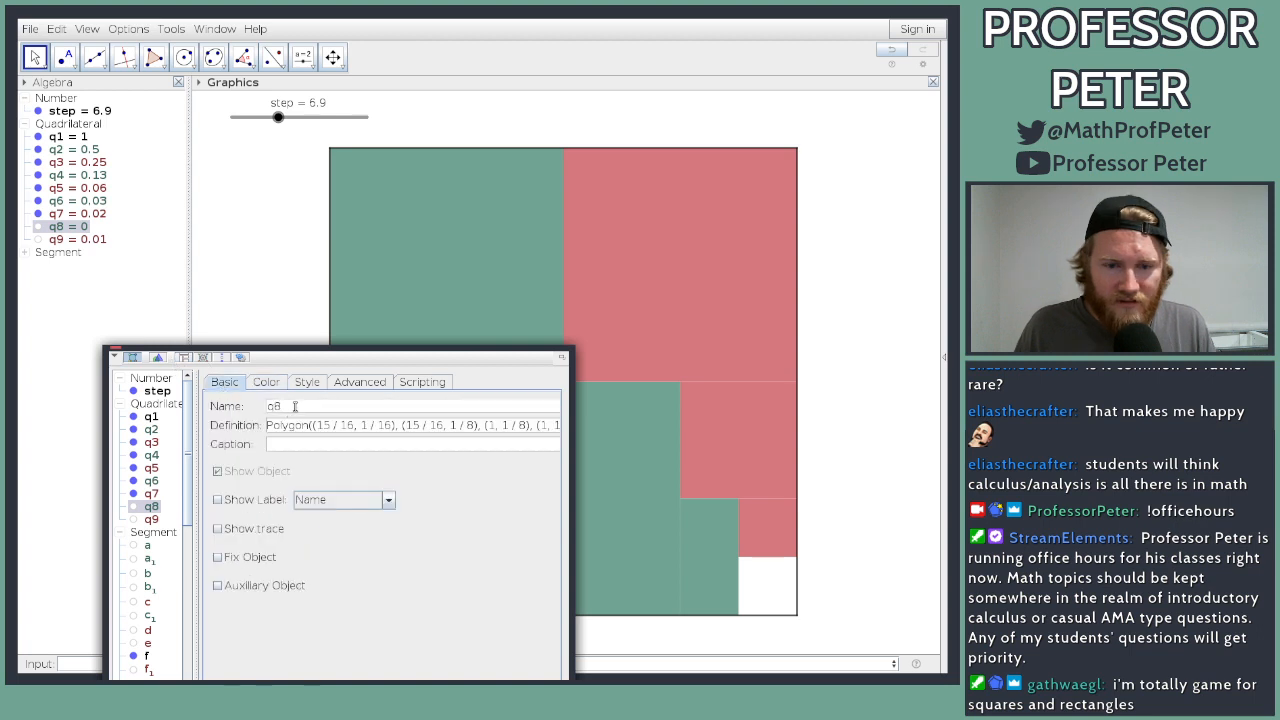
{"action": "left_click", "coordinate": [295, 406]}
{"action": "key", "text": "BackSpace"}
{"action": "type", "text": "18"}
{"action": "key", "text": "Return"}
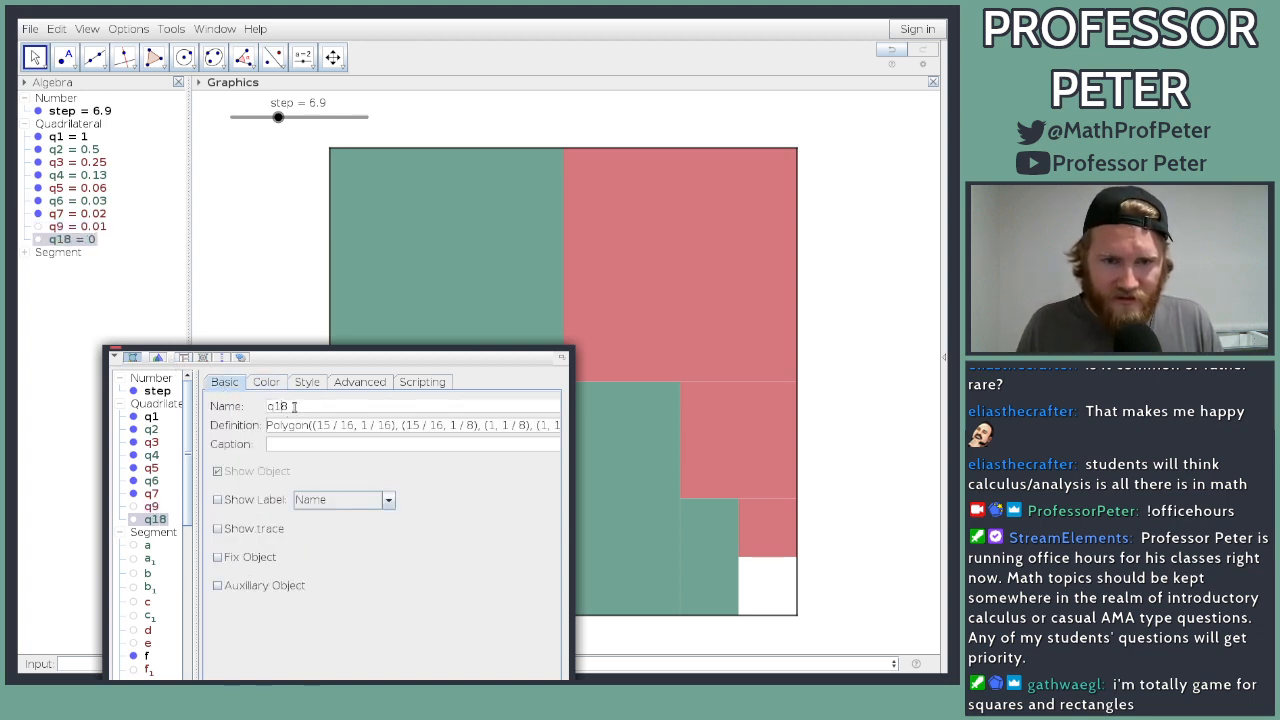
Step: Rename quadrilateral q9 as q8 and quadrilateral q18 as q9 in their object properties
{"action": "left_click", "coordinate": [151, 507]}
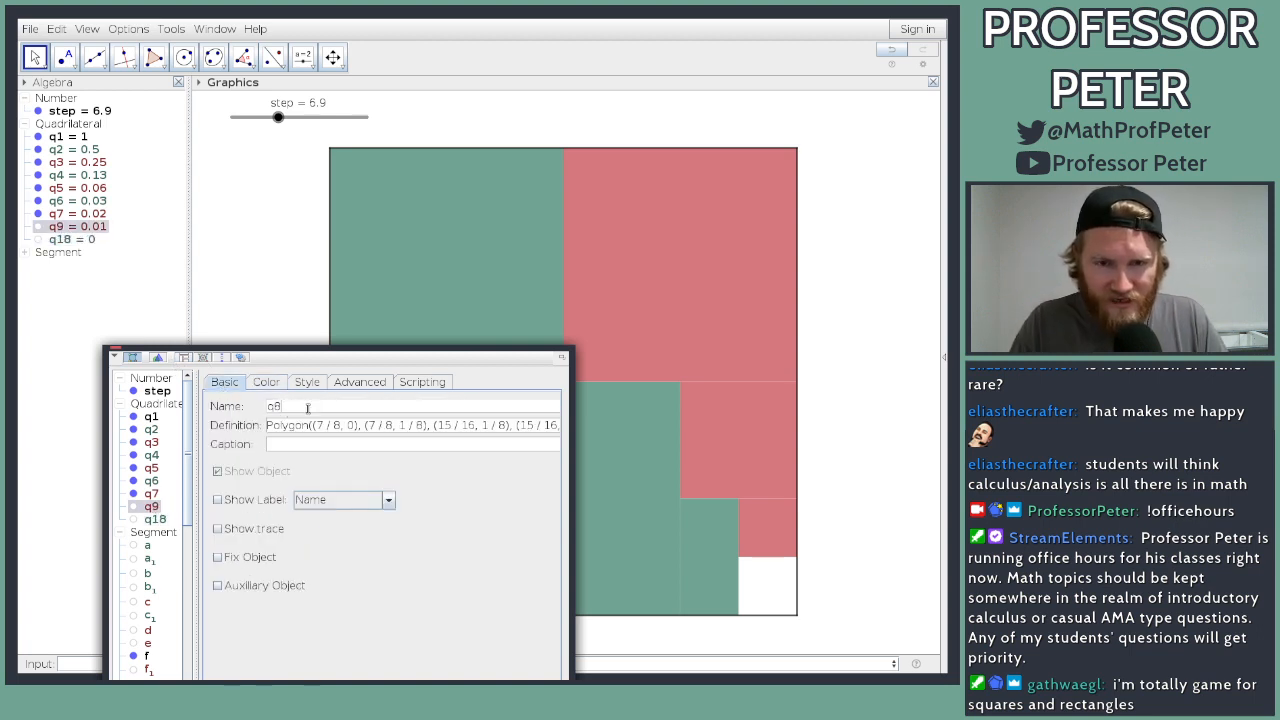
{"action": "left_click", "coordinate": [155, 519]}
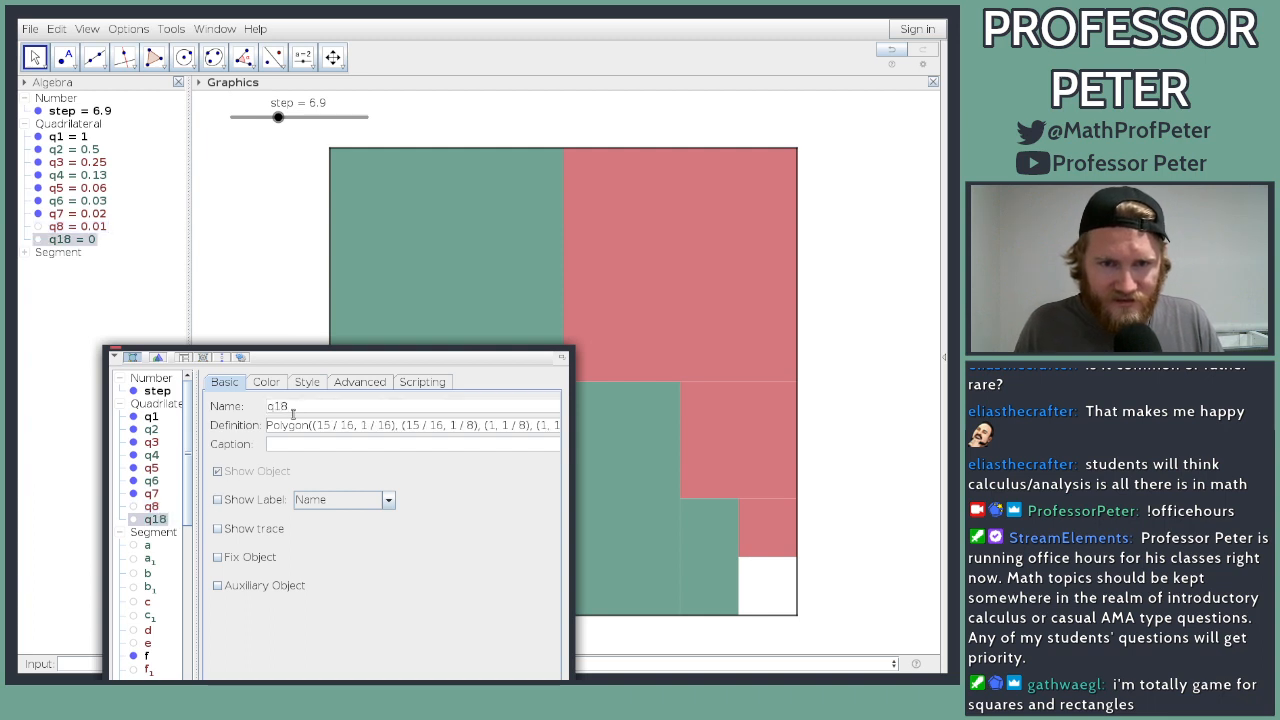
{"action": "type", "text": "9"}
{"action": "key", "text": "Return"}
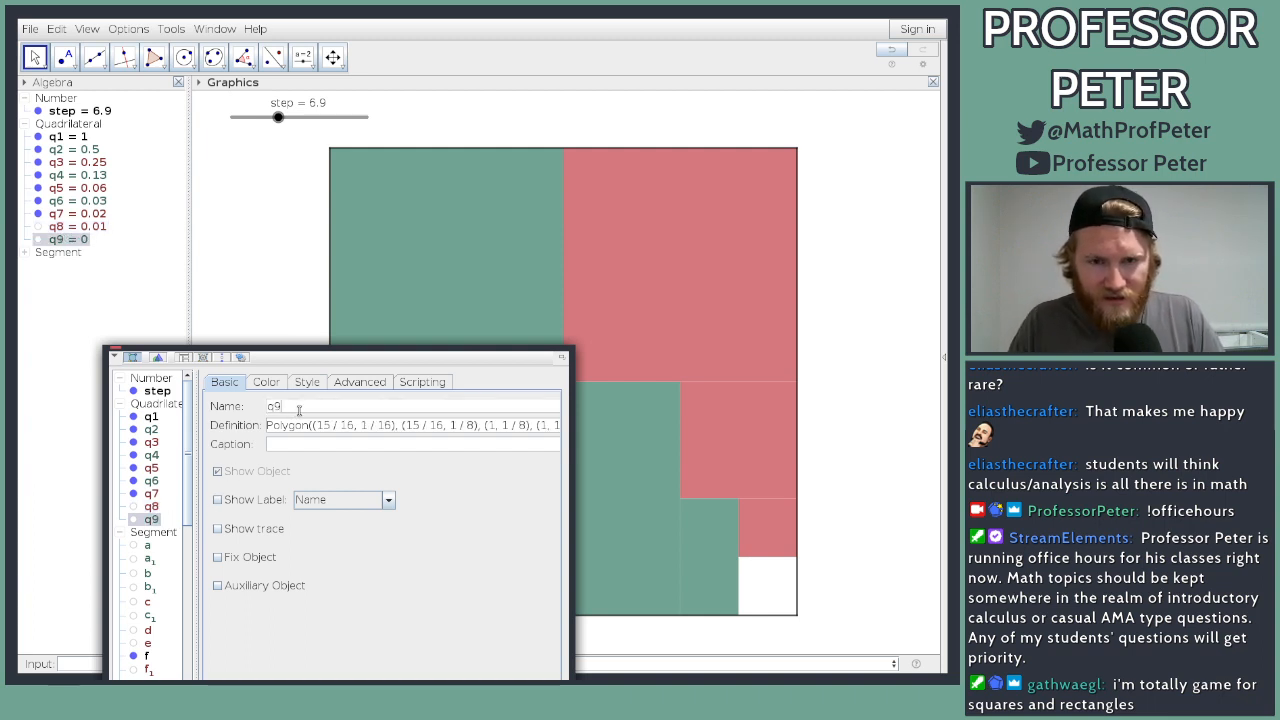
Step: Set the show condition of q9 to step > 8 and that of q8 to step > 7
{"action": "left_click_drag", "start_coordinate": [432, 352], "coordinate": [491, 230]}
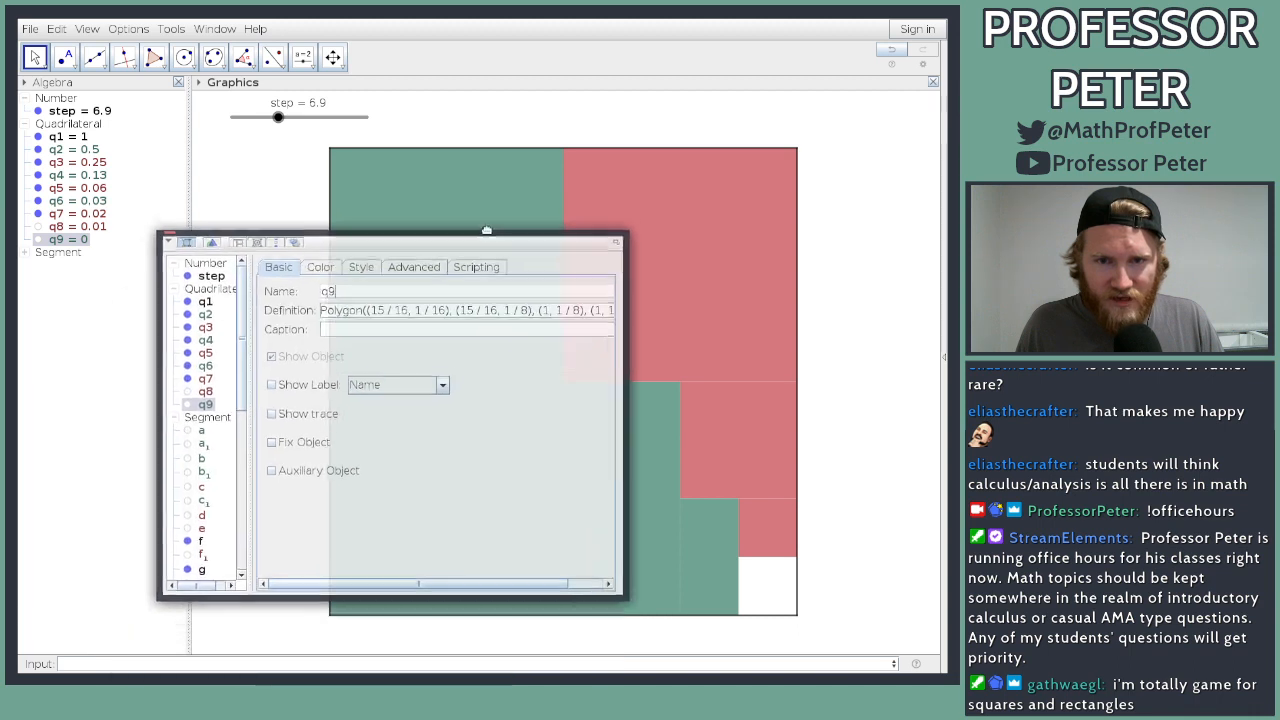
{"action": "left_click", "coordinate": [420, 261]}
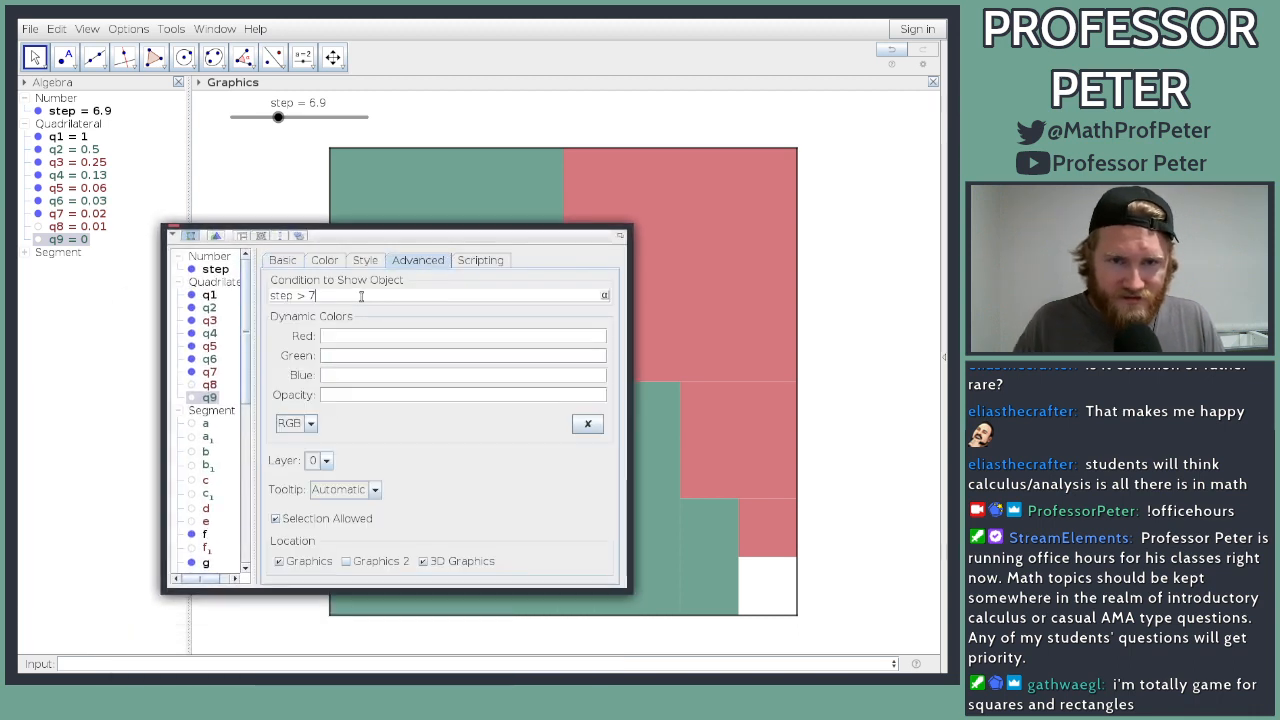
{"action": "left_click", "coordinate": [361, 296]}
{"action": "key", "text": "BackSpace"}
{"action": "type", "text": "8"}
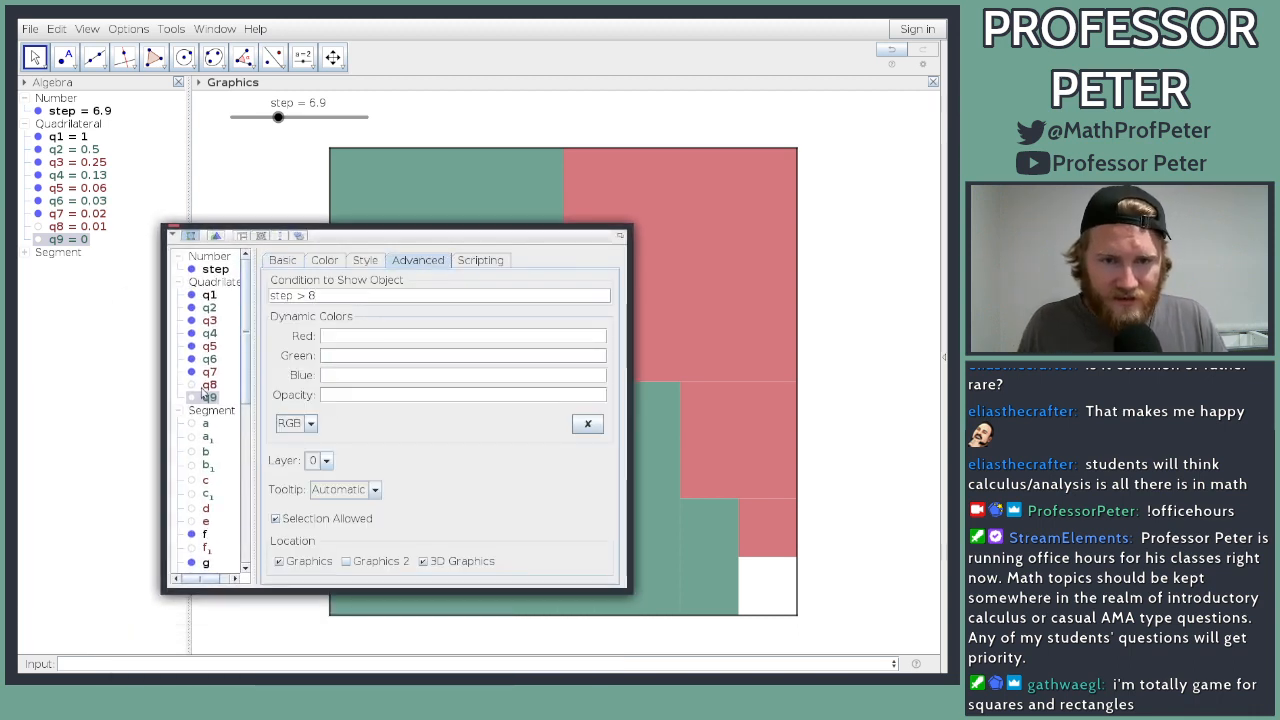
{"action": "left_click", "coordinate": [203, 386]}
{"action": "left_click", "coordinate": [362, 296]}
{"action": "key", "text": "BackSpace"}
{"action": "type", "text": "7"}
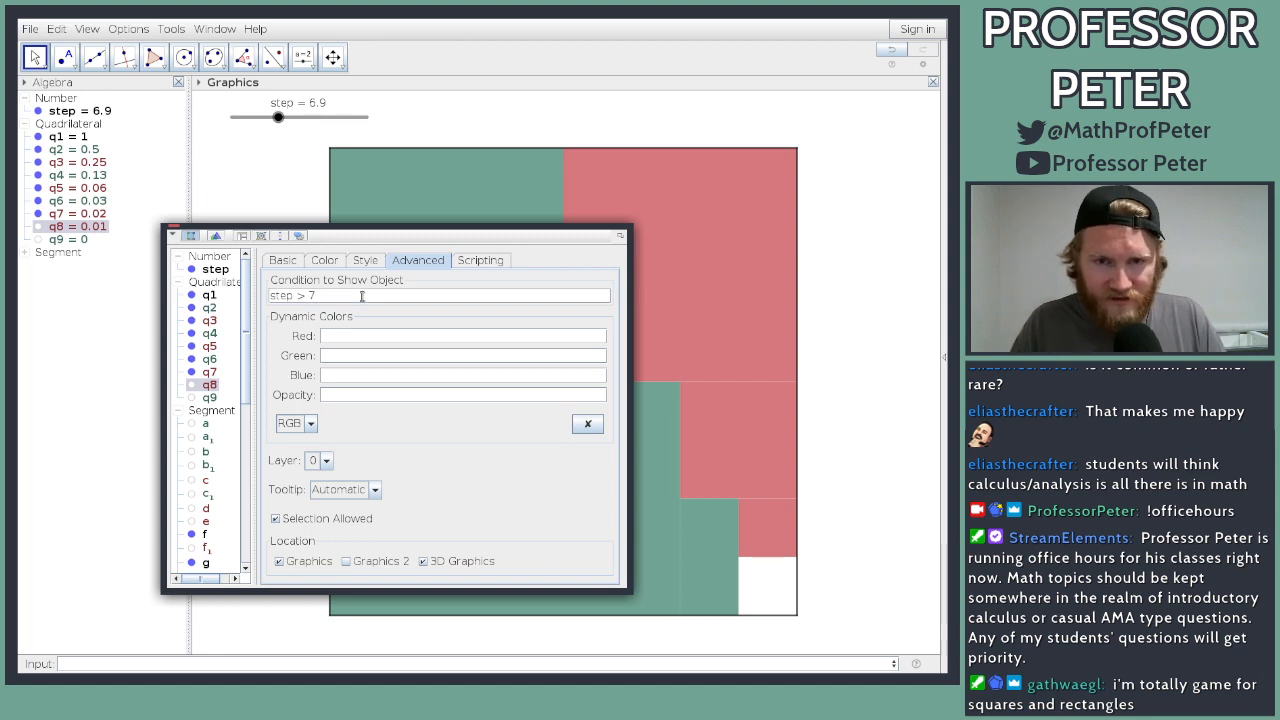
Step: Fill q8 with the custom green 112, 163, 146 and q9 with the custom red 215, 120, 125, and close the properties
{"action": "left_click", "coordinate": [324, 260]}
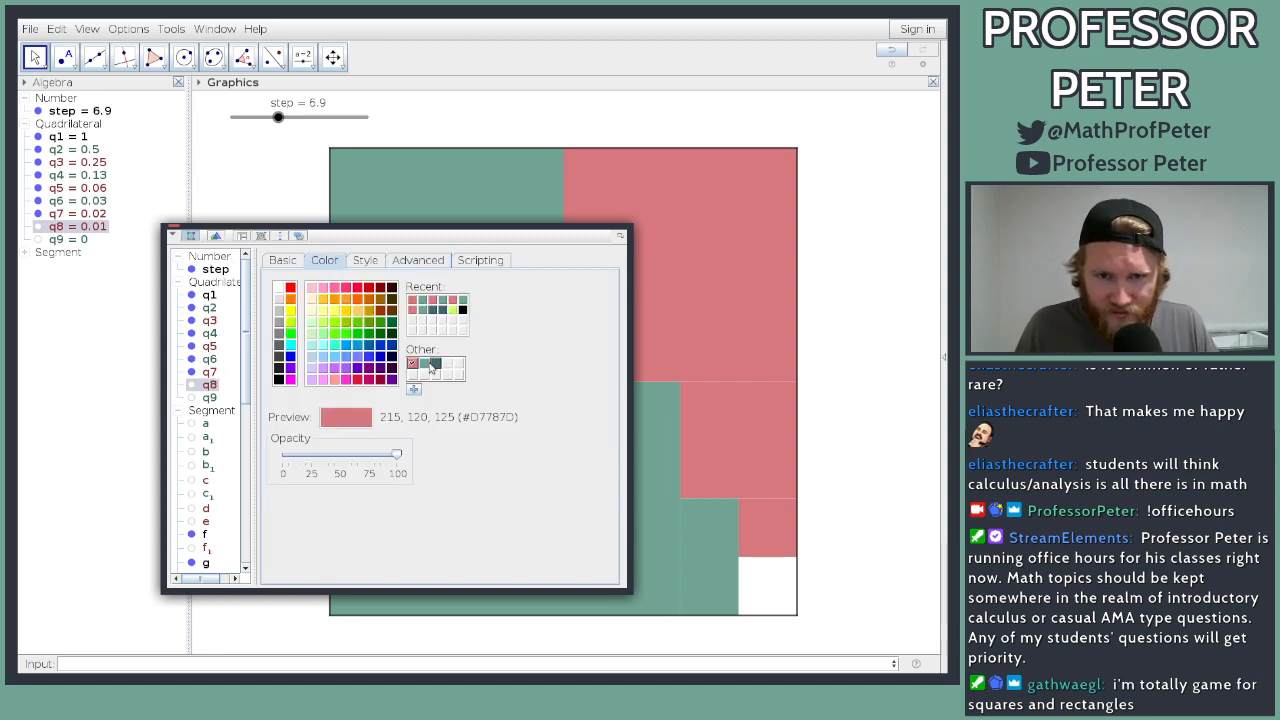
{"action": "left_click", "coordinate": [435, 363]}
{"action": "left_click", "coordinate": [424, 363]}
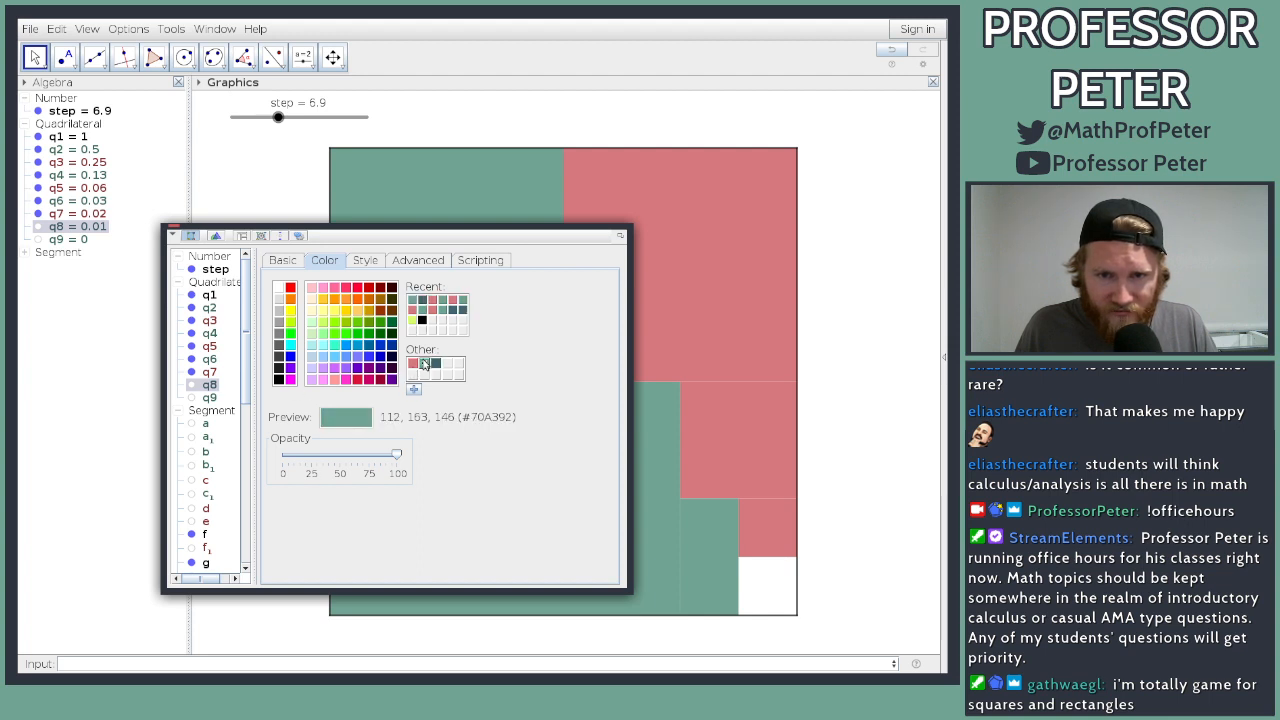
{"action": "left_click", "coordinate": [209, 398]}
{"action": "left_click", "coordinate": [412, 363]}
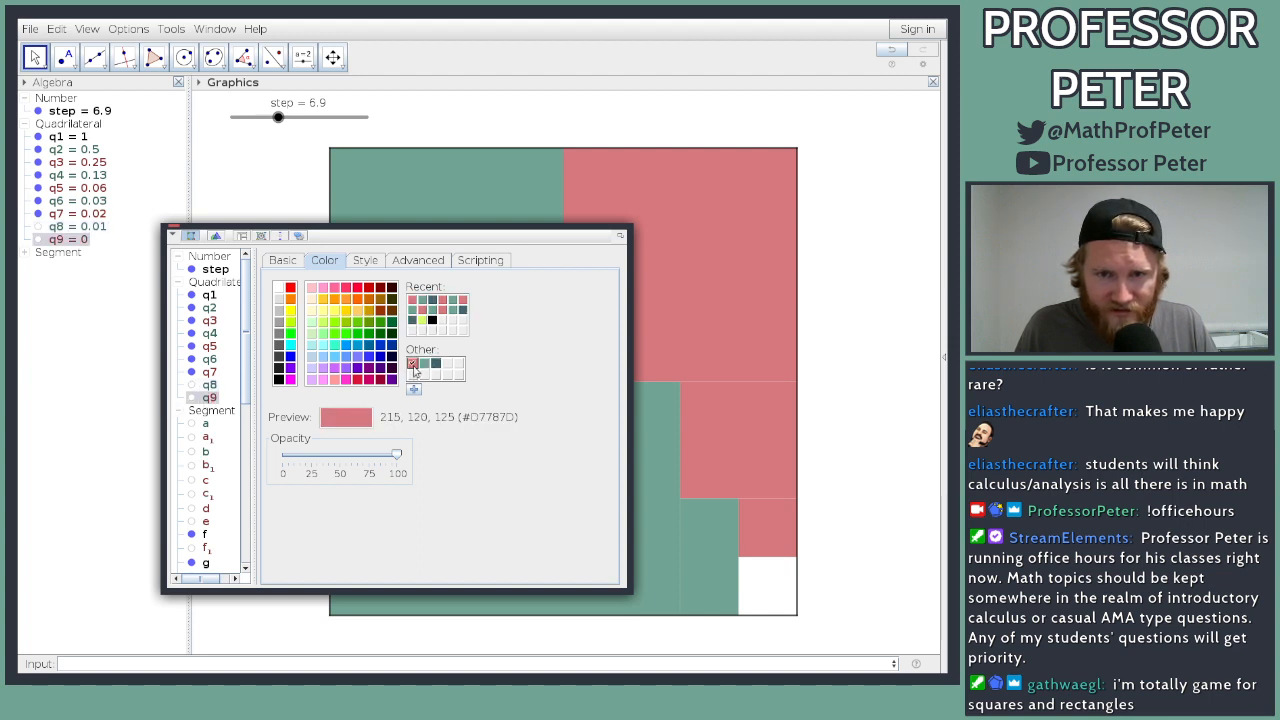
{"action": "left_click", "coordinate": [620, 235]}
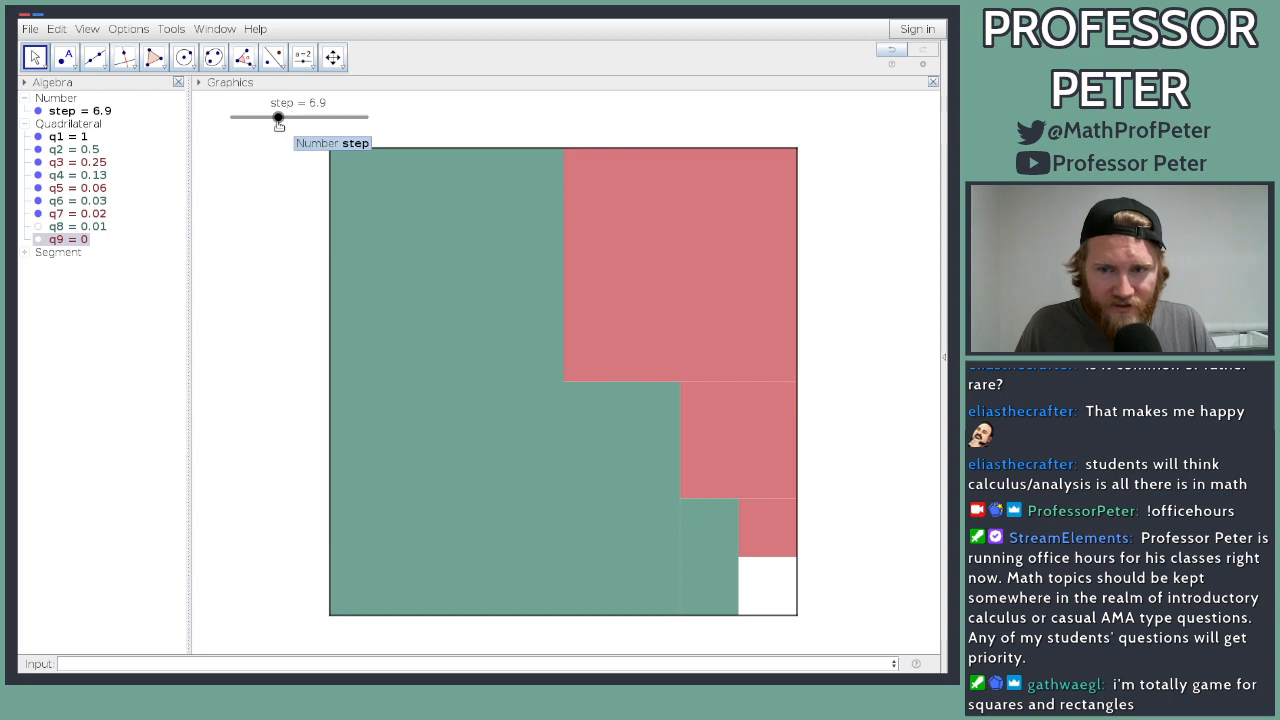
Step: Run the step slider to 16.5, back to 3.1 and on to 5 to check the order and coloring
{"action": "left_click_drag", "start_coordinate": [278, 117], "coordinate": [343, 121]}
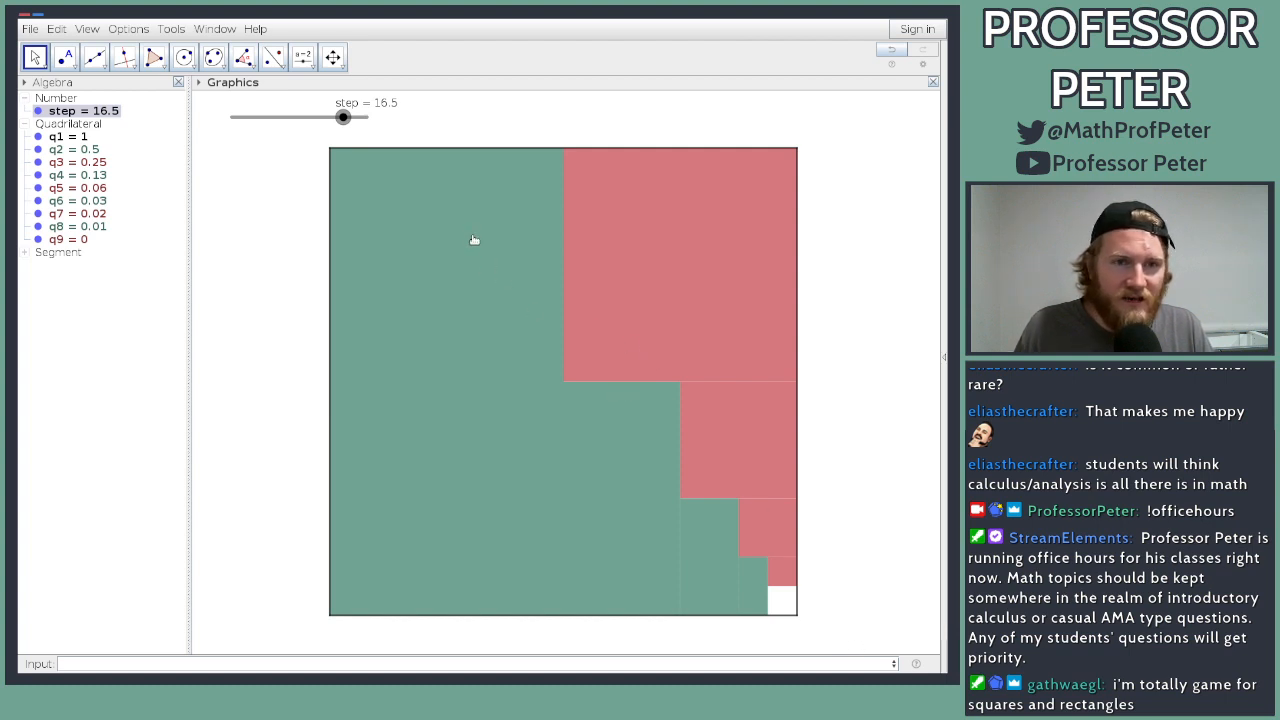
{"action": "left_click_drag", "start_coordinate": [345, 118], "coordinate": [252, 117]}
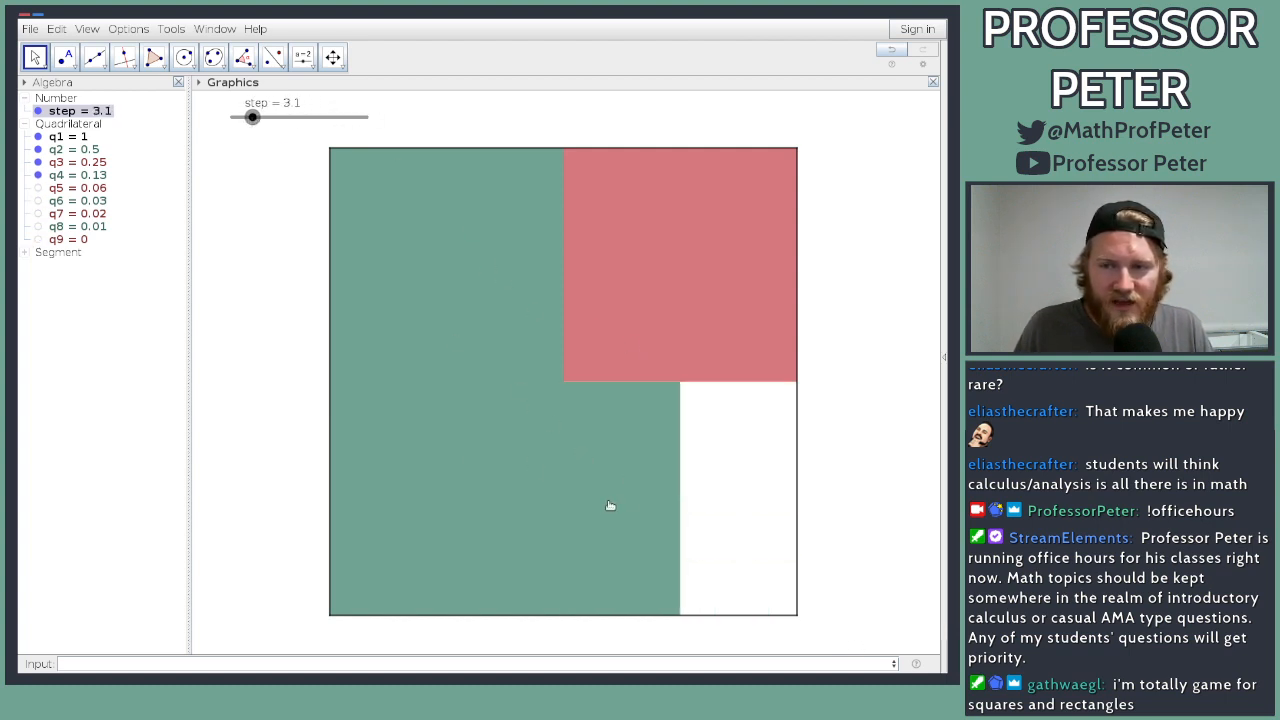
{"action": "left_click_drag", "start_coordinate": [252, 117], "coordinate": [265, 117]}
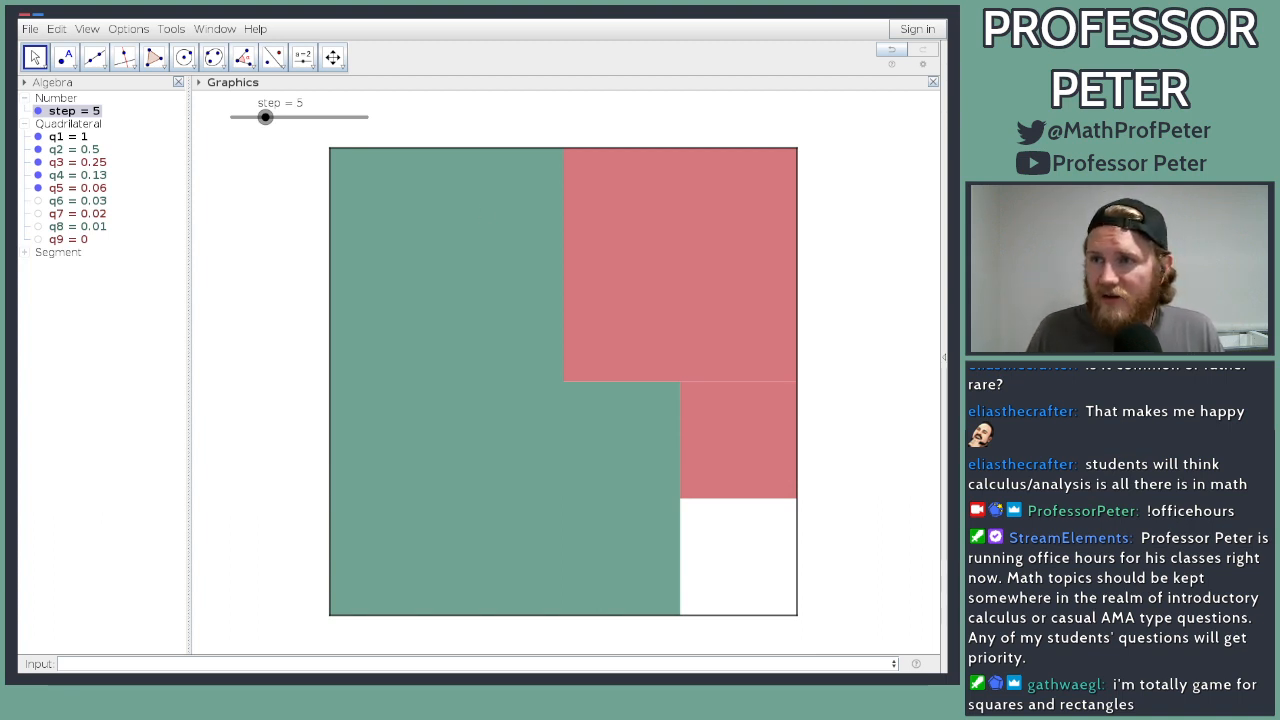
Step: Switch to the web browser and search for "color picker" in a new tab
{"action": "left_click_drag", "start_coordinate": [945, 134], "coordinate": [443, 140]}
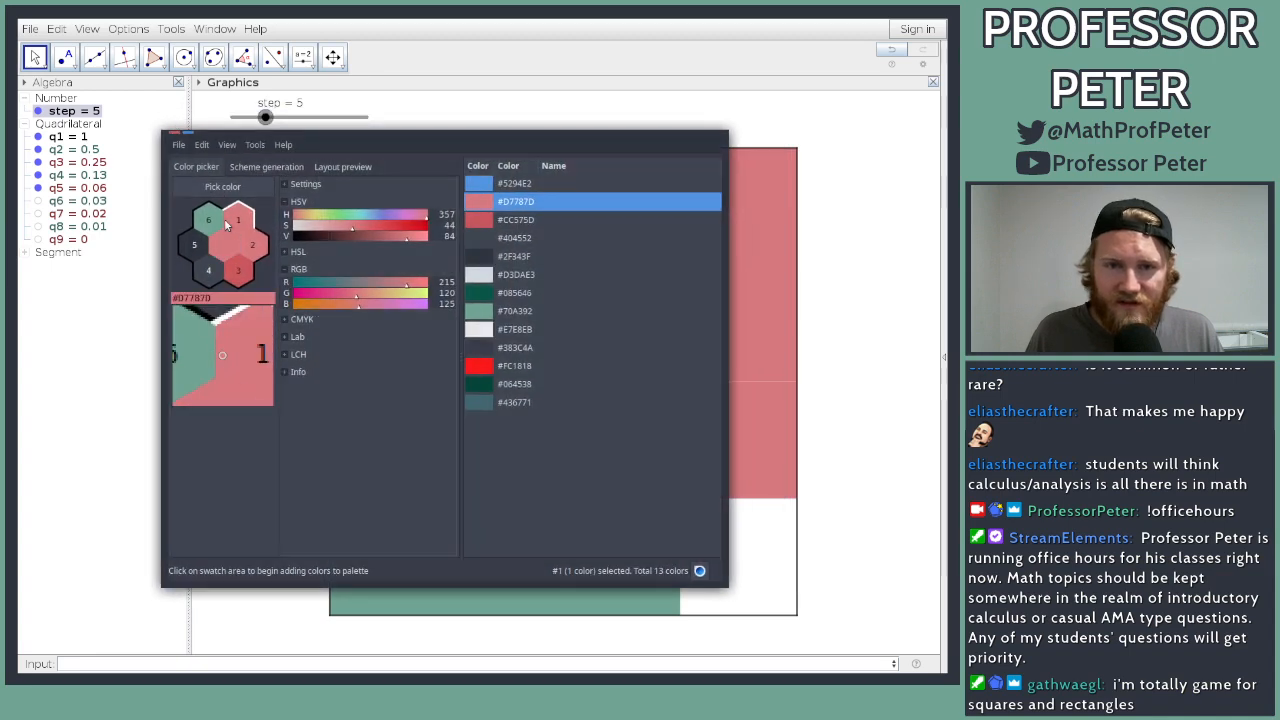
{"action": "left_click_drag", "start_coordinate": [538, 136], "coordinate": [1010, 136]}
{"action": "key", "text": "alt+Tab"}
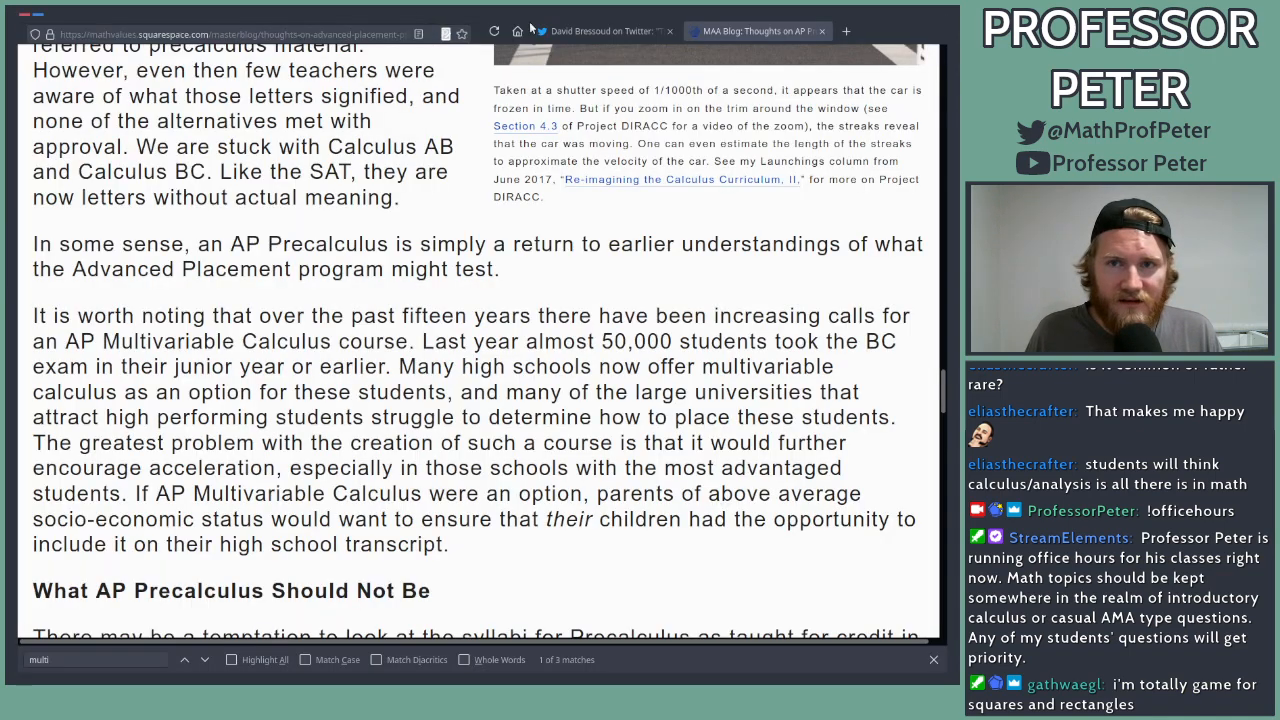
{"action": "double_click", "coordinate": [851, 36]}
{"action": "type", "text": "color picker"}
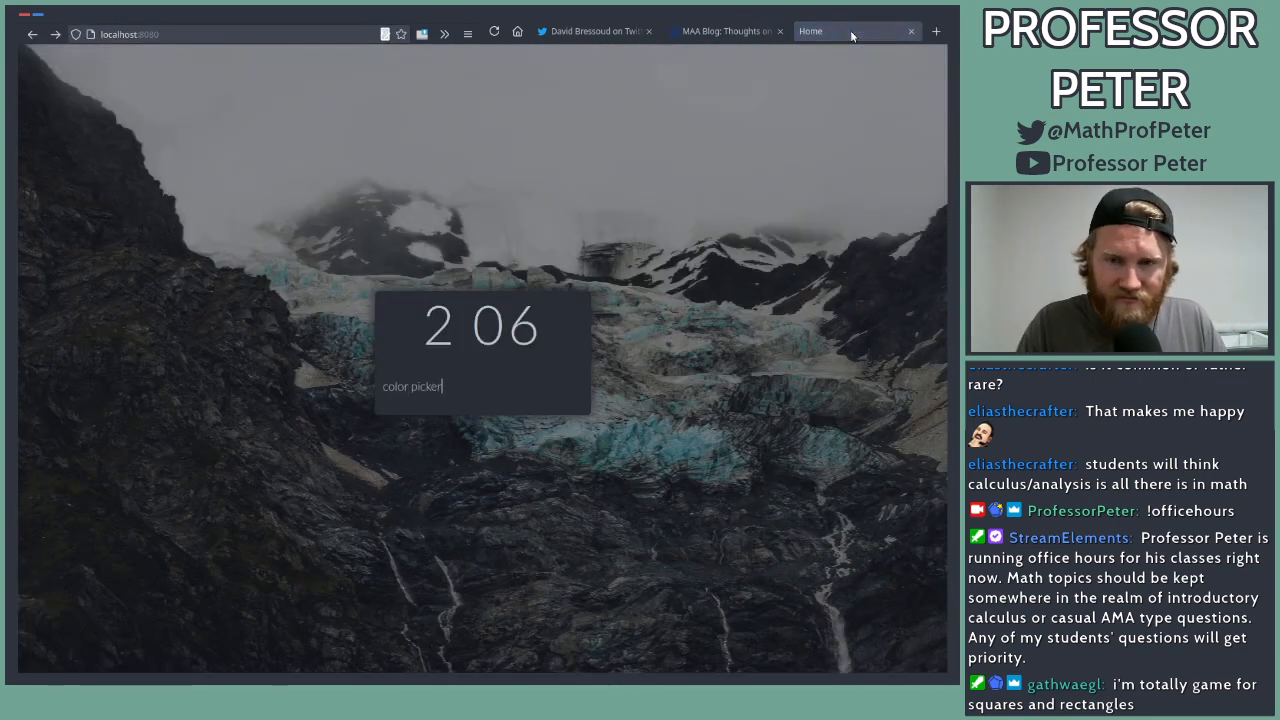
{"action": "key", "text": "Return"}
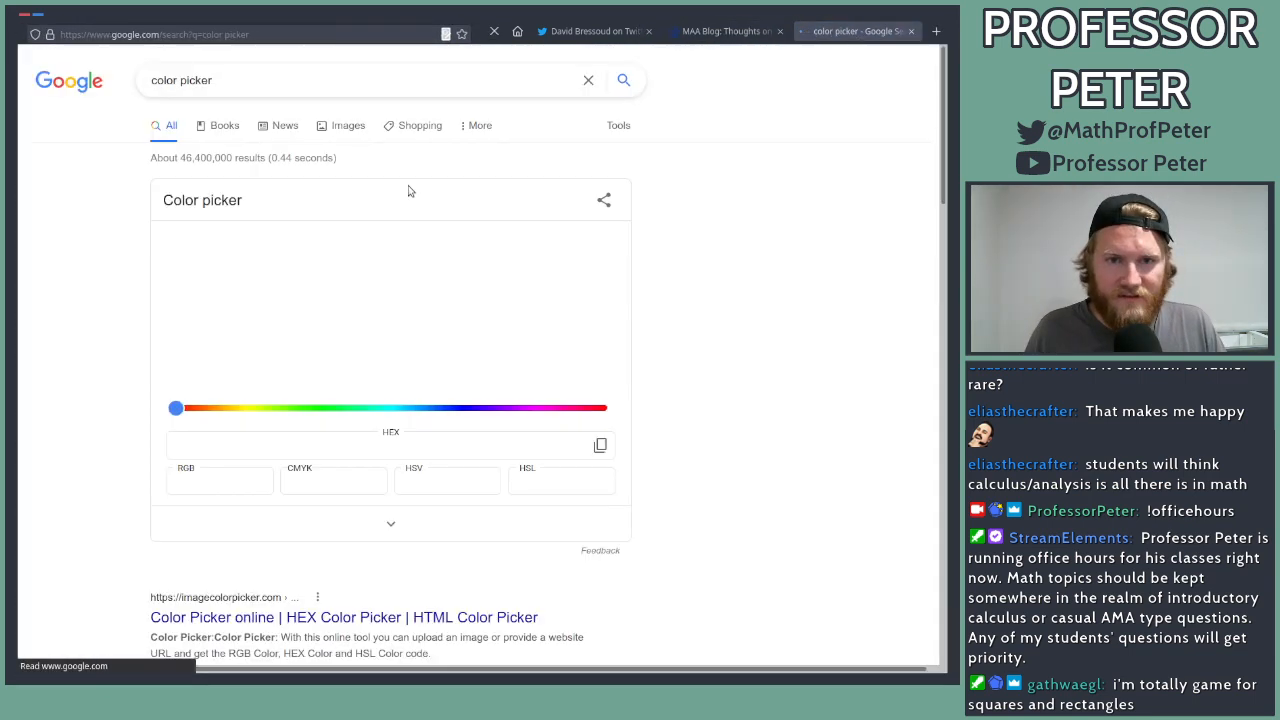
Step: Pick a muted yellow with RGB 227, 214, 100 (#e3d664) in the online color picker
{"action": "left_click_drag", "start_coordinate": [575, 250], "coordinate": [472, 239]}
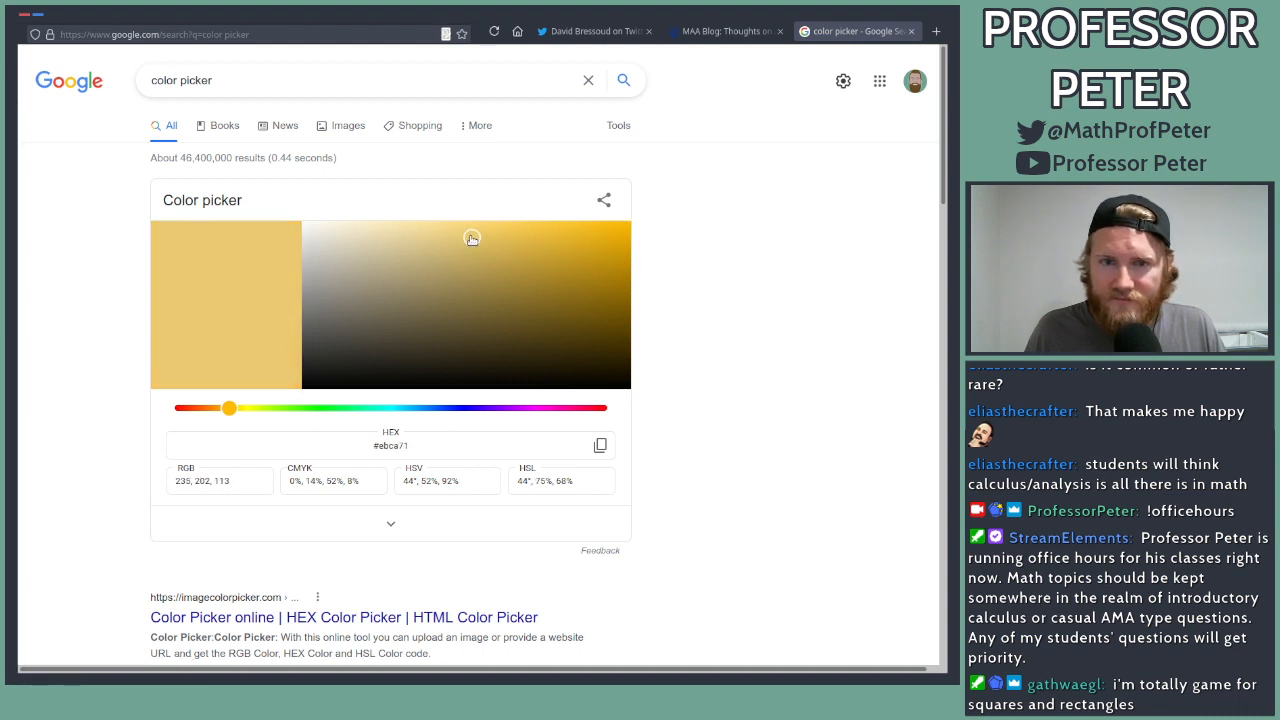
{"action": "left_click_drag", "start_coordinate": [231, 410], "coordinate": [243, 412]}
{"action": "left_click_drag", "start_coordinate": [469, 240], "coordinate": [485, 242]}
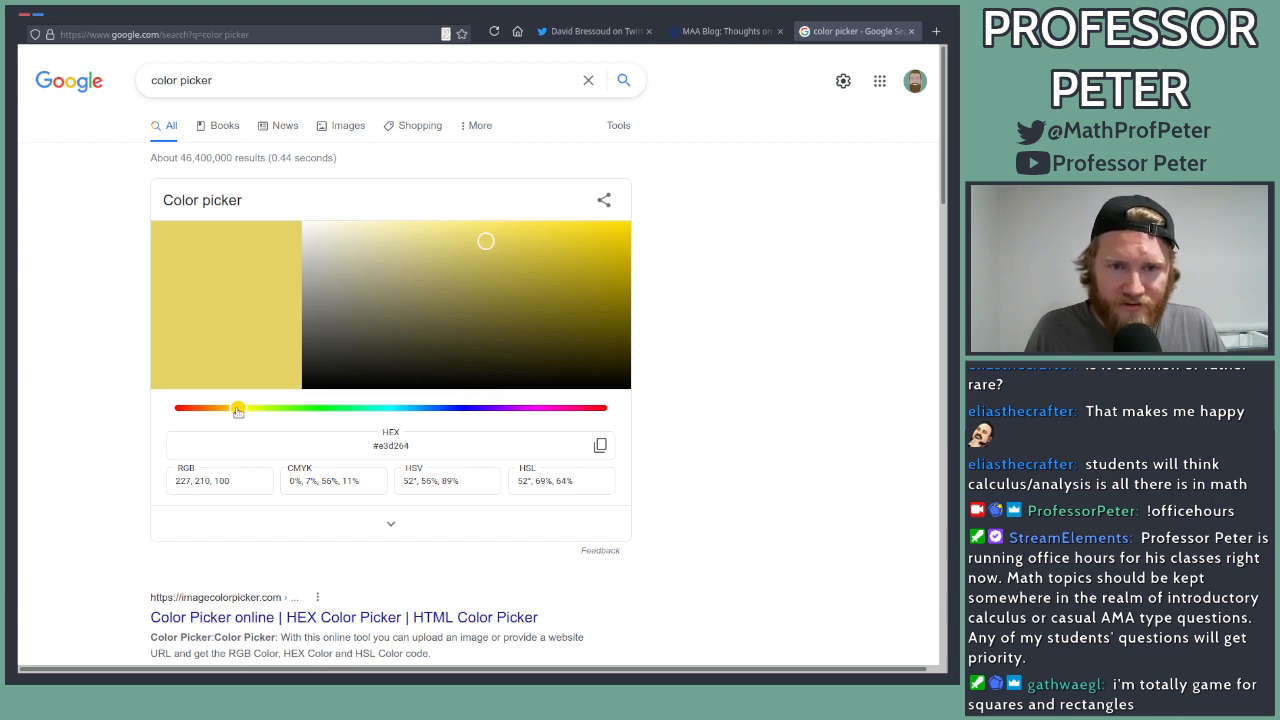
{"action": "left_click_drag", "start_coordinate": [238, 411], "coordinate": [240, 412]}
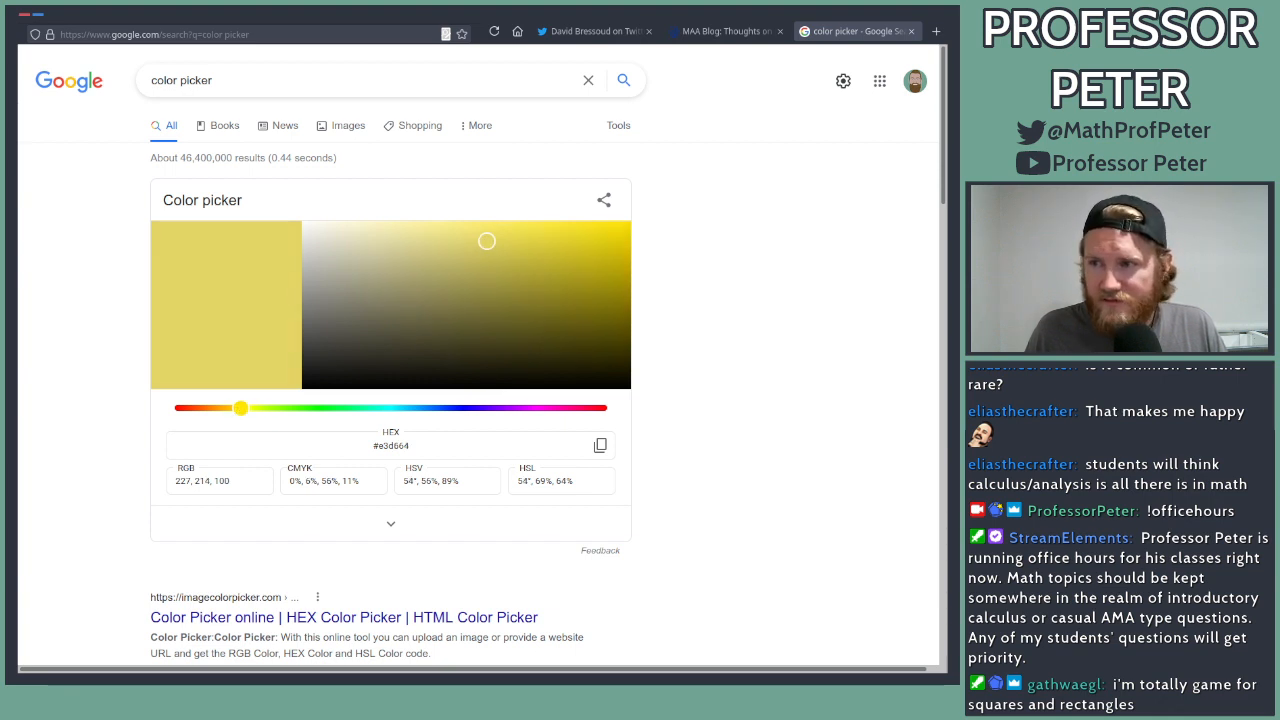
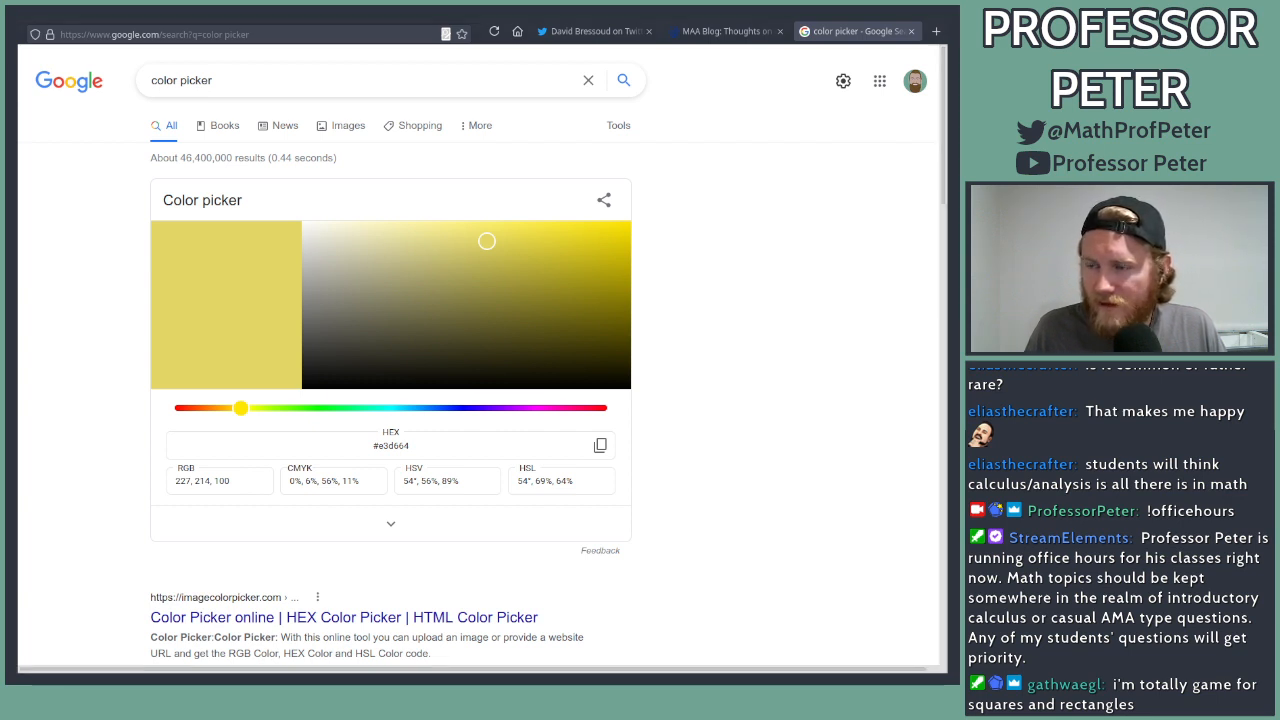
Step: Switch back to GeoGebra and open the color properties of quadrilateral q4
{"action": "key", "text": "alt+Tab"}
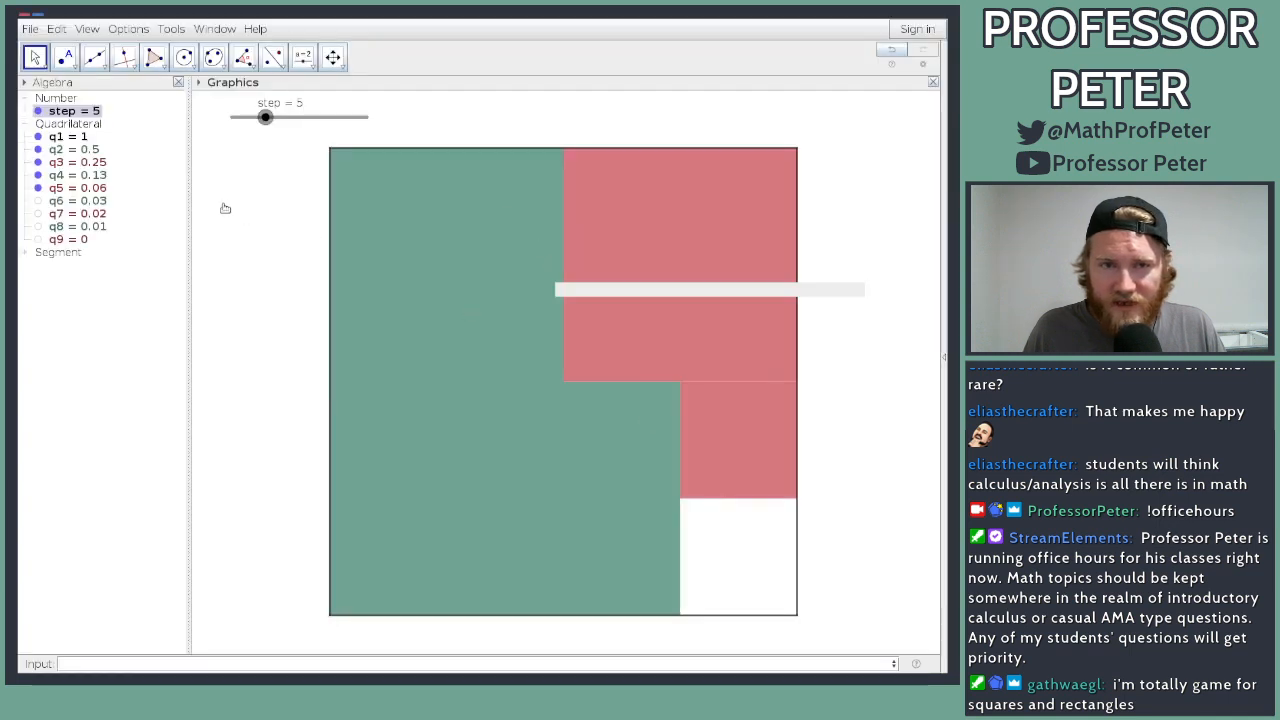
{"action": "double_click", "coordinate": [80, 177]}
{"action": "left_click", "coordinate": [408, 367]}
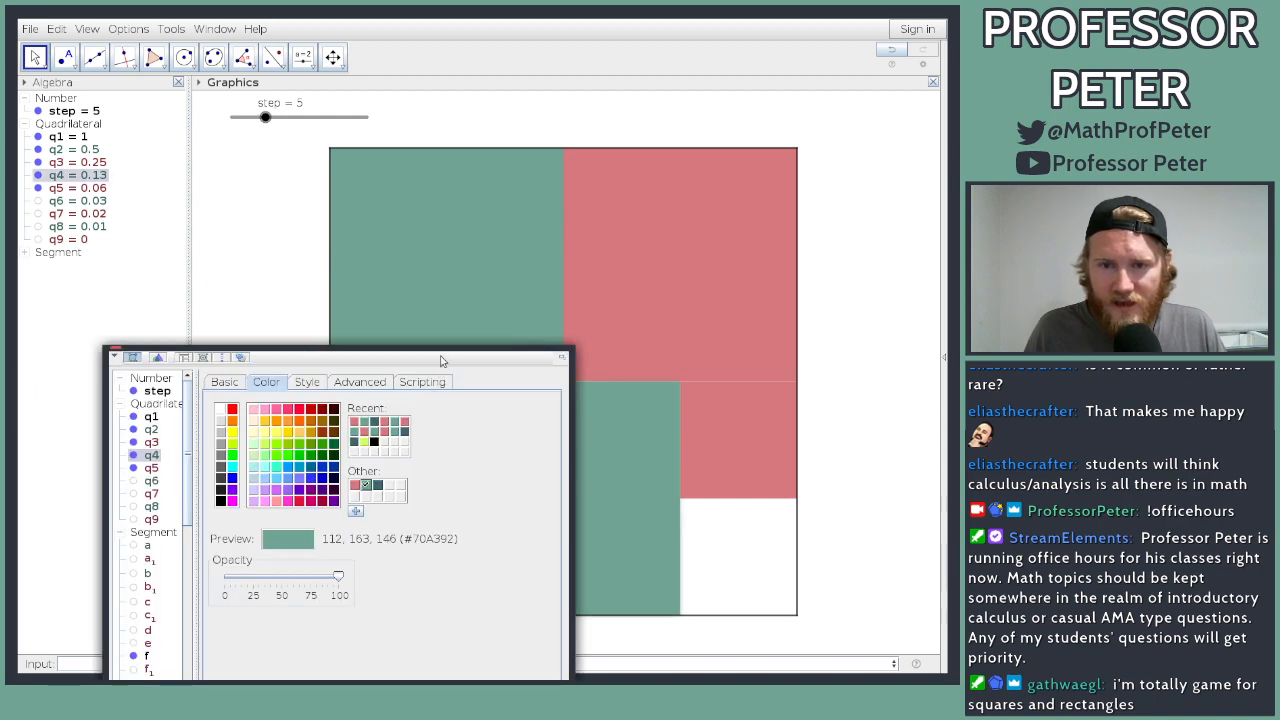
{"action": "left_click_drag", "start_coordinate": [457, 355], "coordinate": [469, 241]}
{"action": "left_click", "coordinate": [375, 395]}
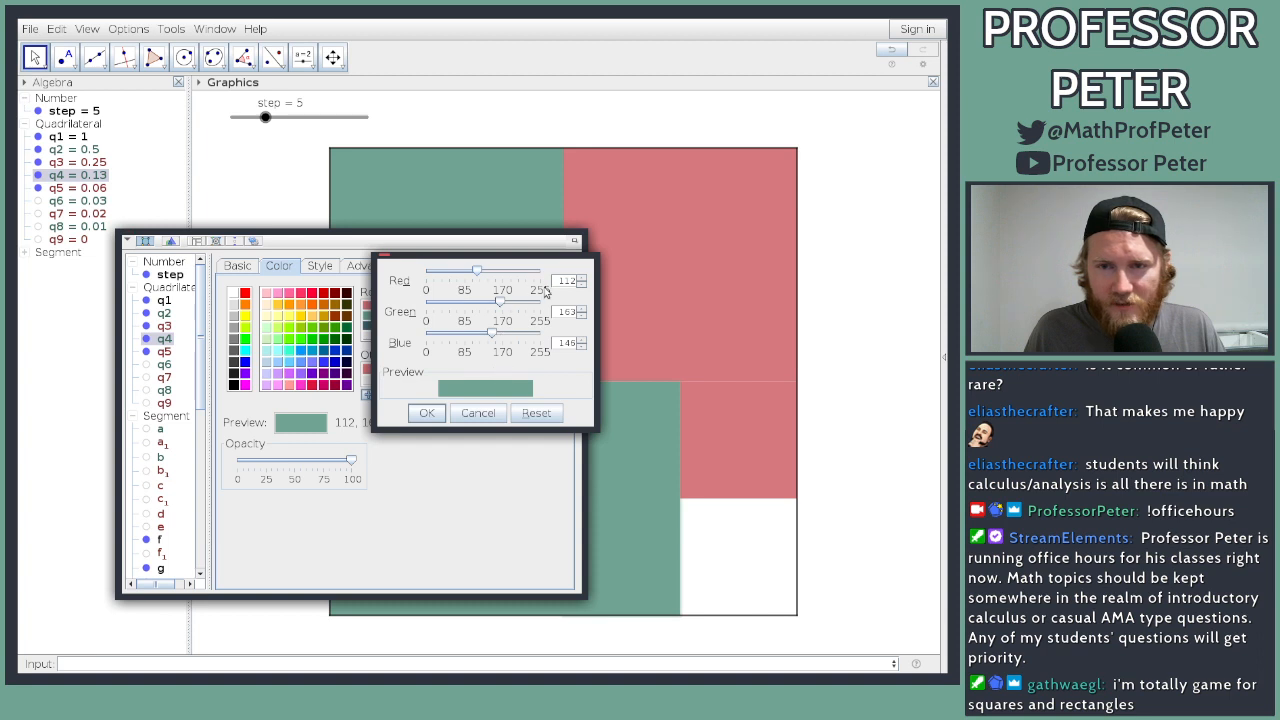
{"action": "left_click", "coordinate": [480, 415]}
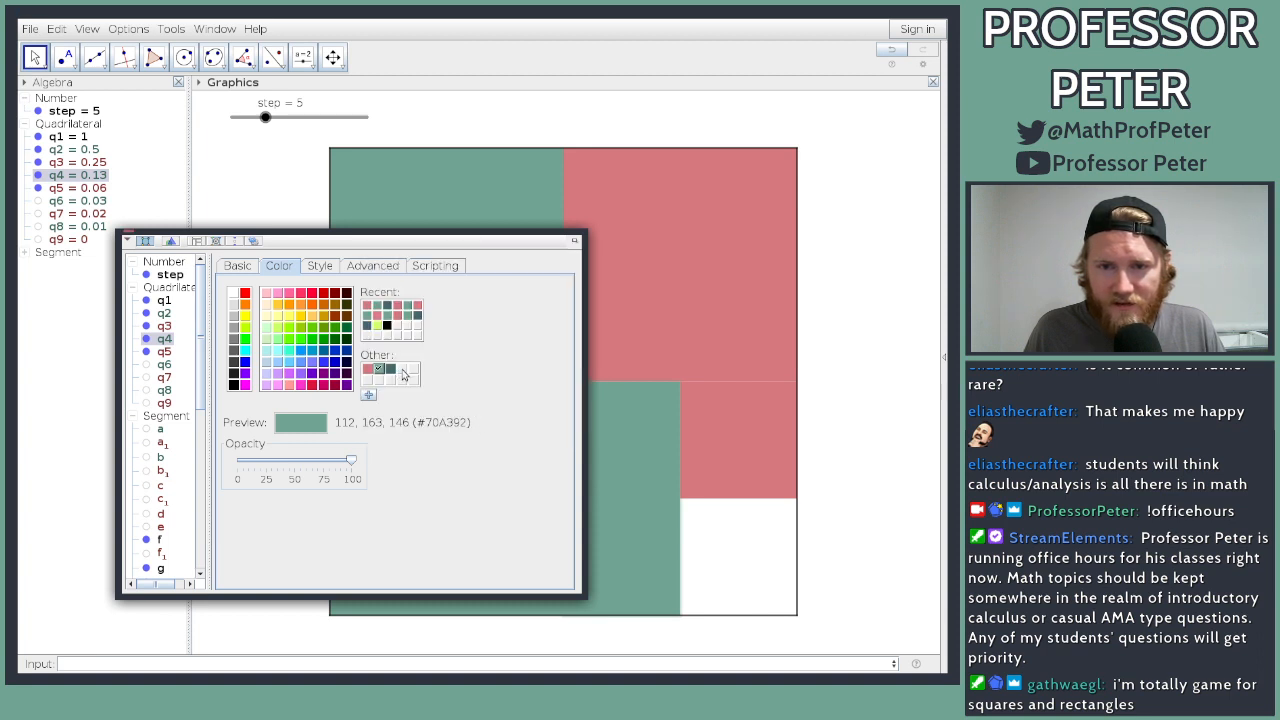
Step: Fill q4 with a new custom yellow of red 227, green 214 and blue 100, and close the properties
{"action": "left_click", "coordinate": [368, 394]}
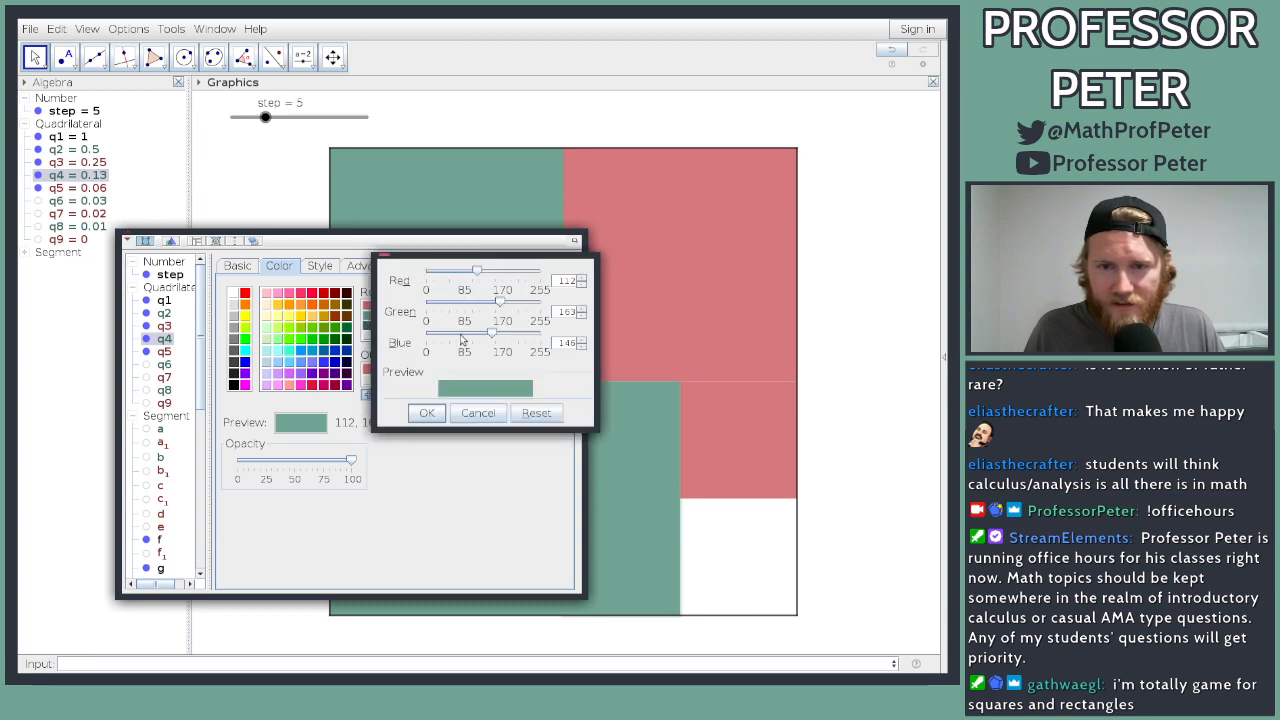
{"action": "double_click", "coordinate": [565, 282]}
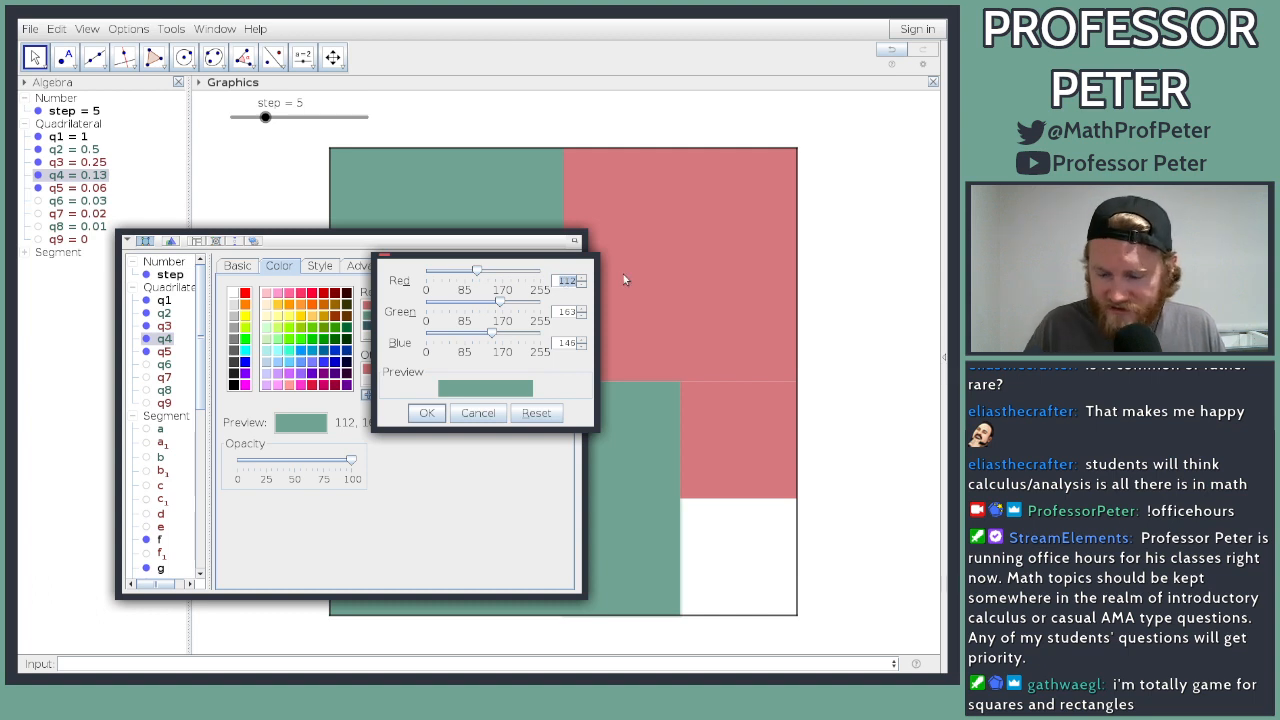
{"action": "type", "text": "227"}
{"action": "key", "text": "Return"}
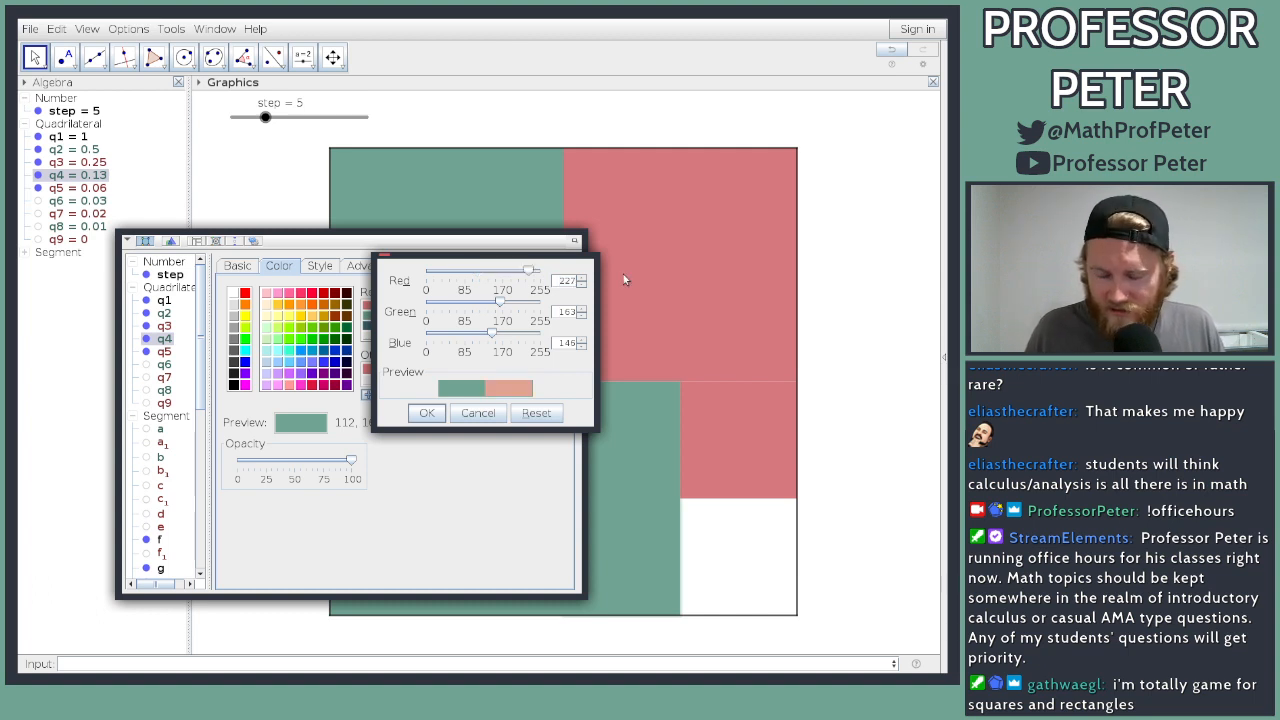
{"action": "double_click", "coordinate": [572, 312]}
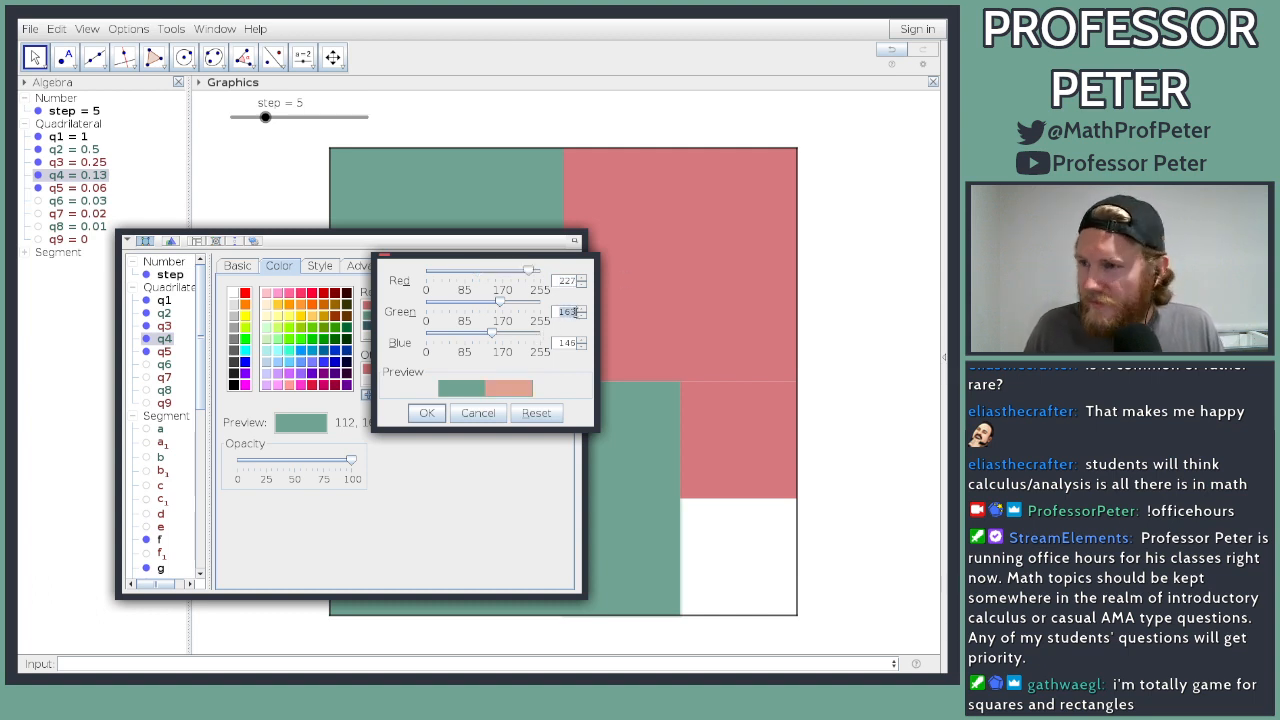
{"action": "type", "text": "214"}
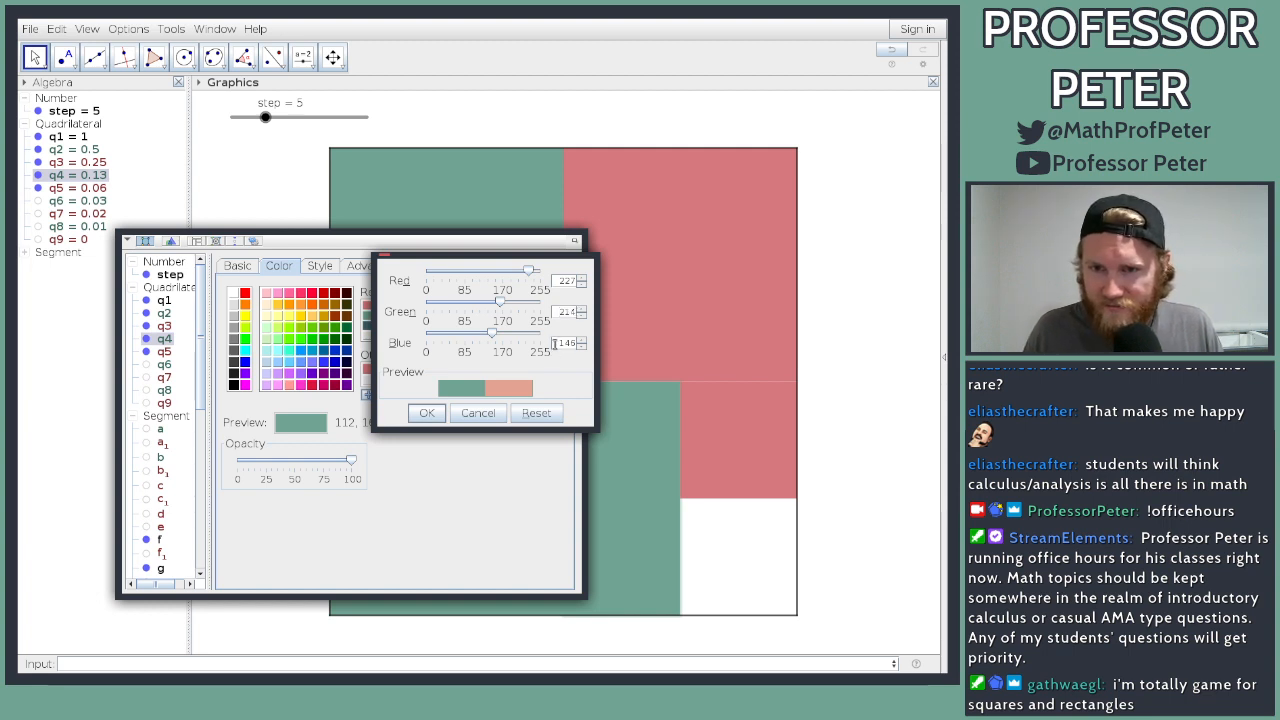
{"action": "double_click", "coordinate": [558, 343]}
{"action": "type", "text": "100"}
{"action": "key", "text": "Return"}
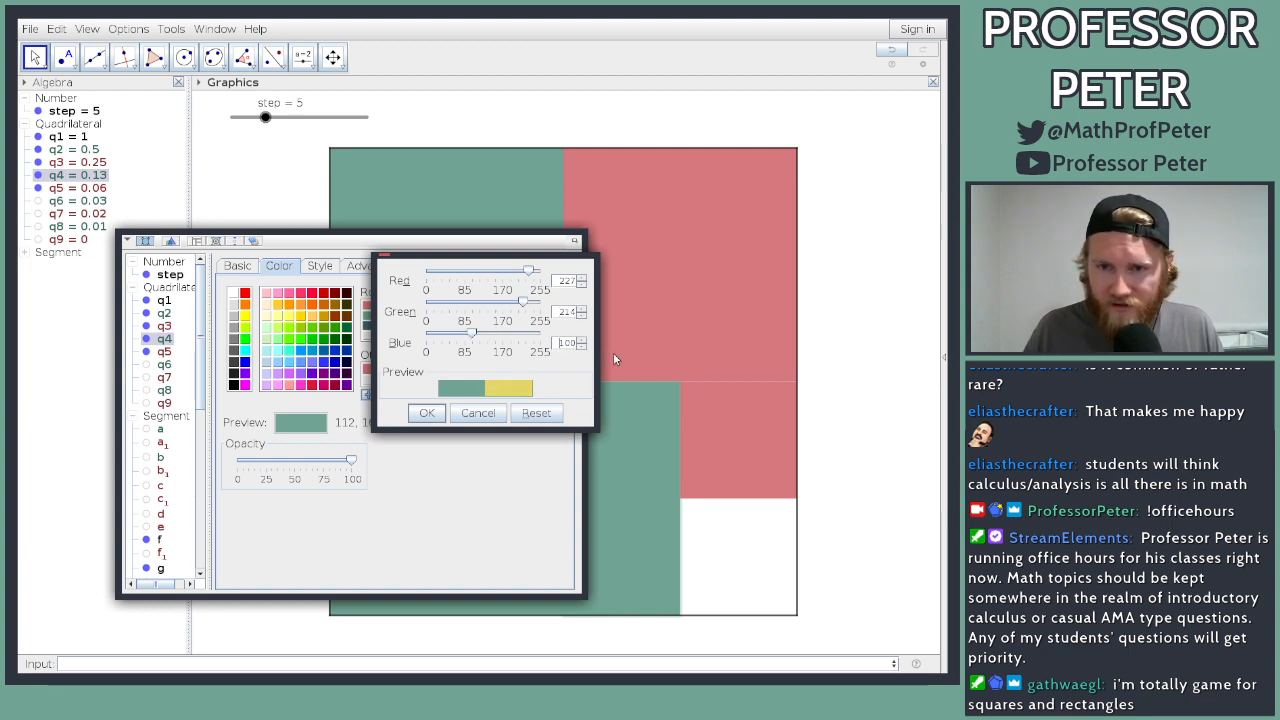
{"action": "left_click", "coordinate": [427, 413]}
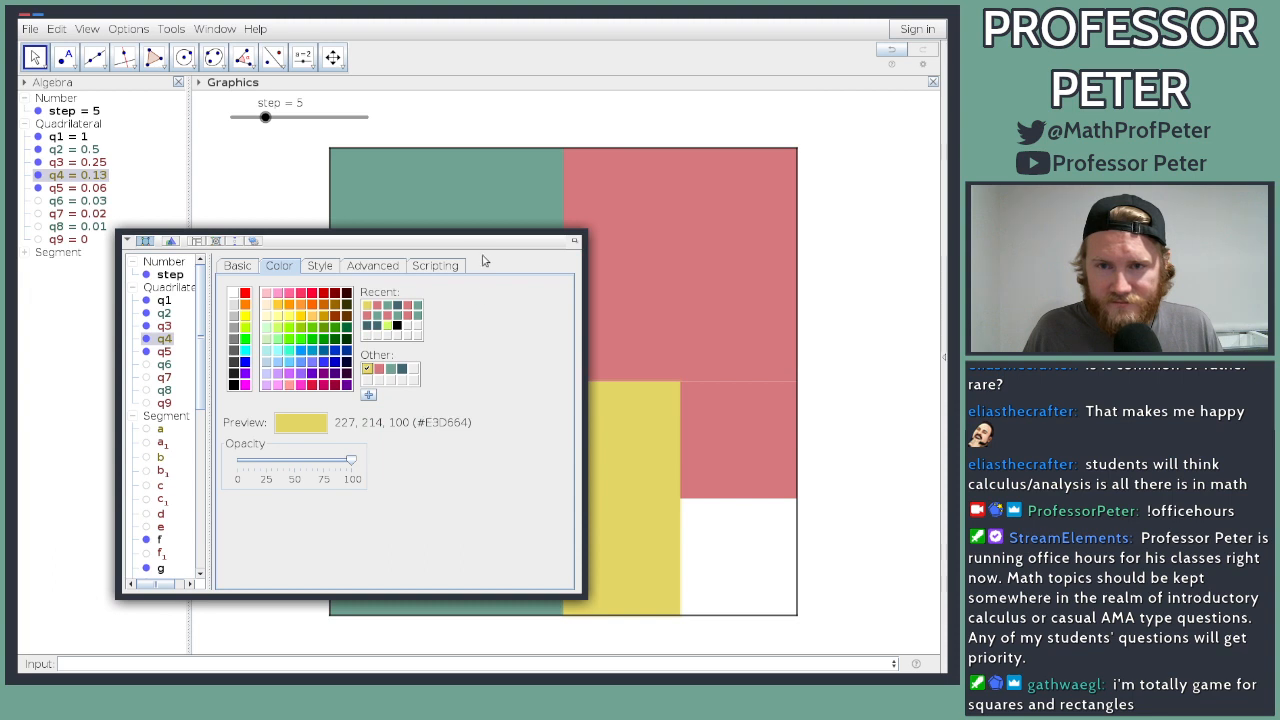
{"action": "double_click", "coordinate": [125, 237]}
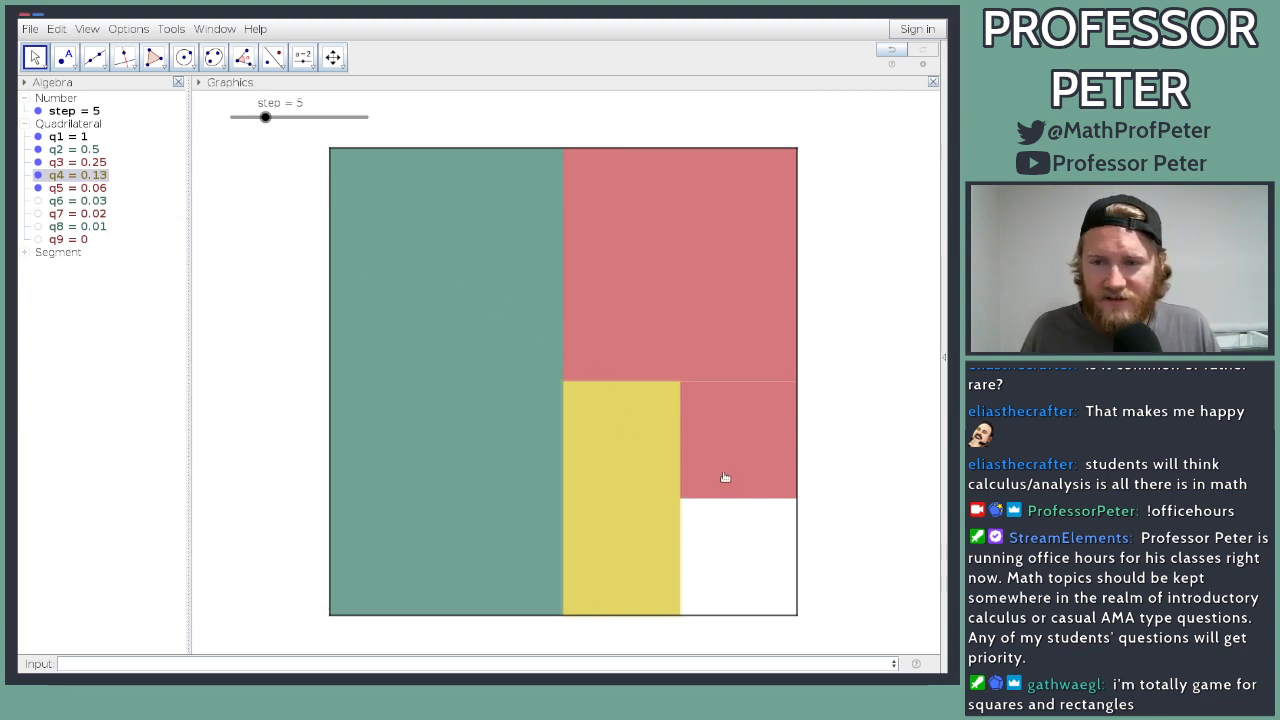
Step: Fill quadrilateral q5 with the custom green of RGB 112, 163, 146 (#70A392)
{"action": "right_click", "coordinate": [86, 189]}
{"action": "left_click", "coordinate": [150, 283]}
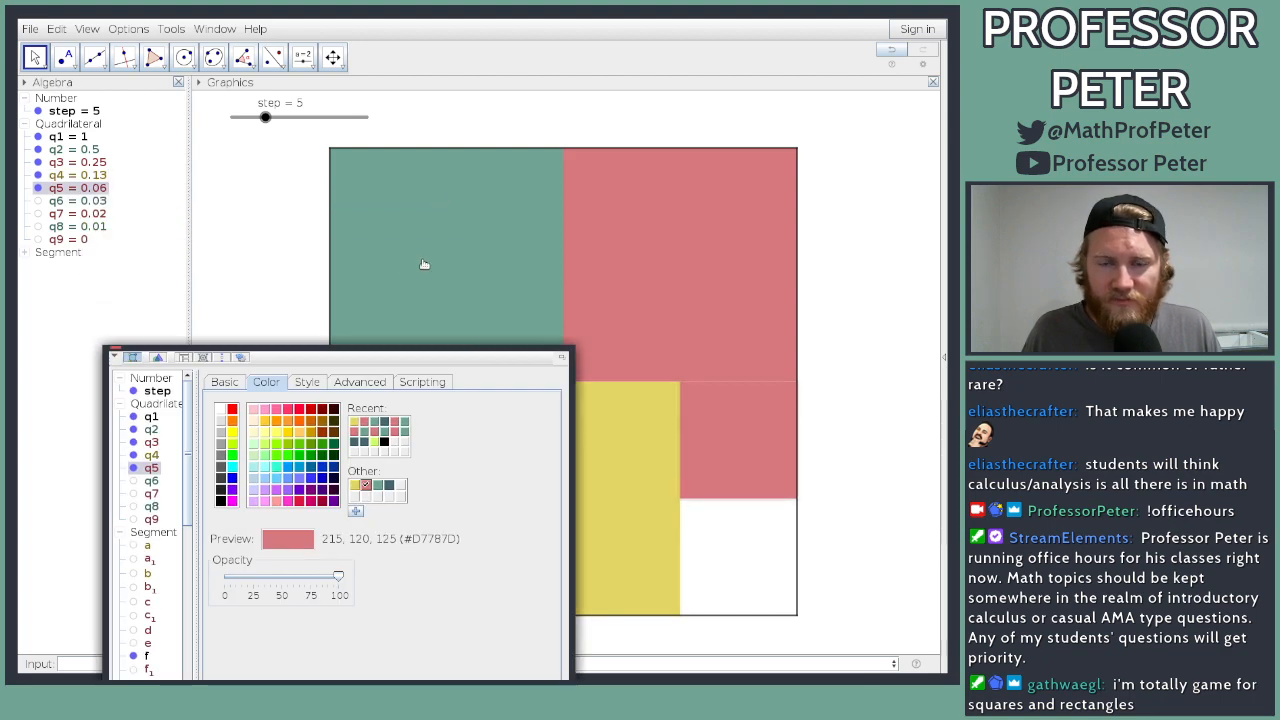
{"action": "left_click_drag", "start_coordinate": [404, 364], "coordinate": [438, 221]}
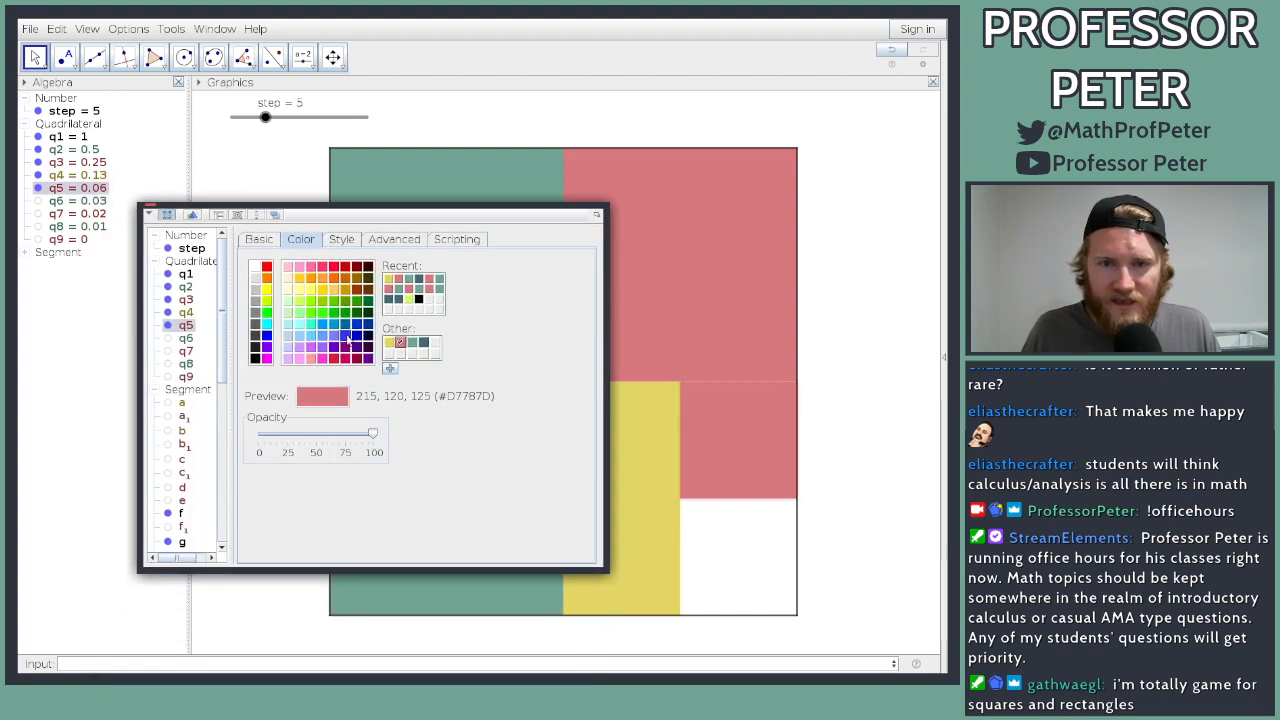
{"action": "left_click", "coordinate": [411, 343]}
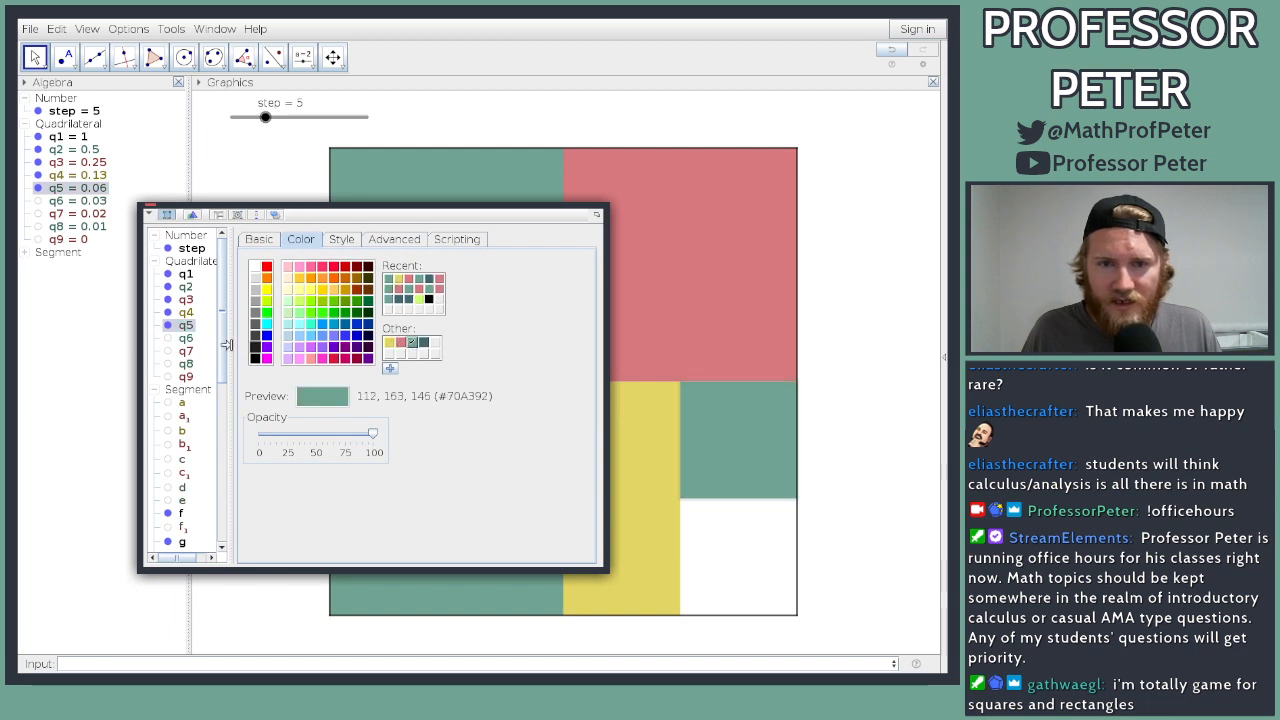
Step: Fill q6 with the custom red (#D7787D) and q7 with the custom yellow (#E3D664), and close the properties
{"action": "left_click", "coordinate": [185, 338]}
{"action": "left_click", "coordinate": [399, 343]}
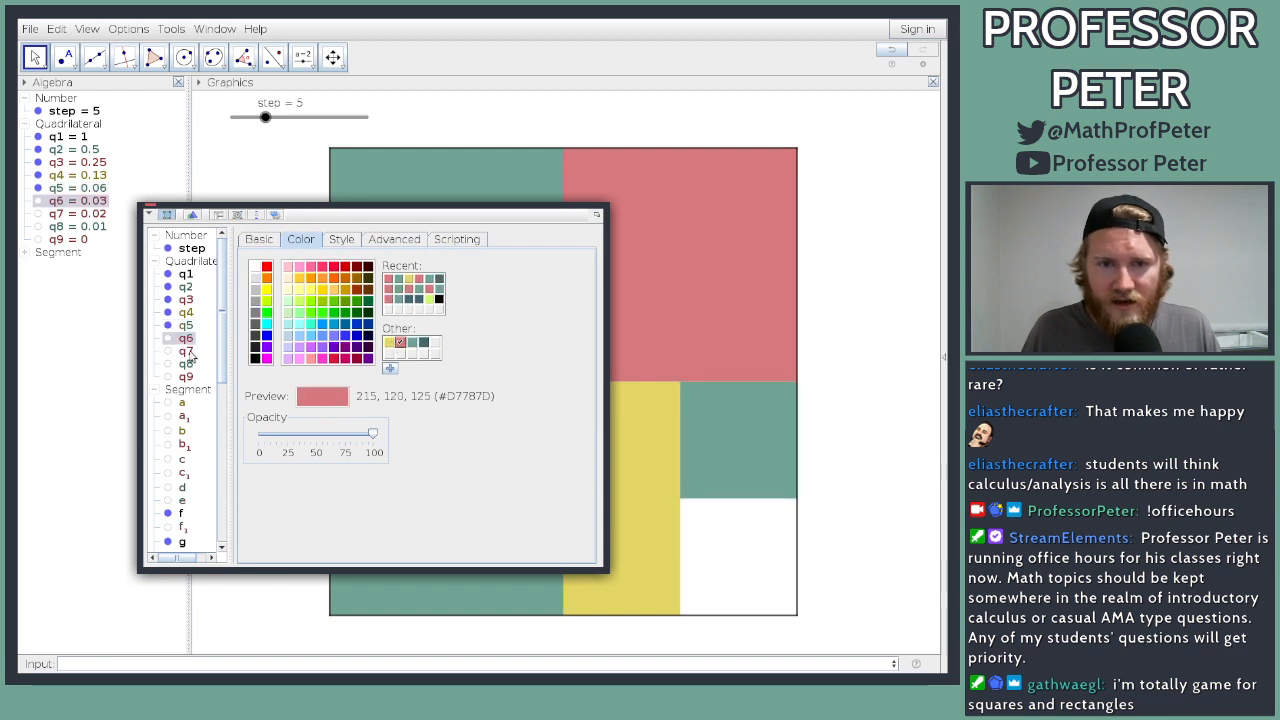
{"action": "left_click", "coordinate": [185, 351]}
{"action": "left_click", "coordinate": [388, 343]}
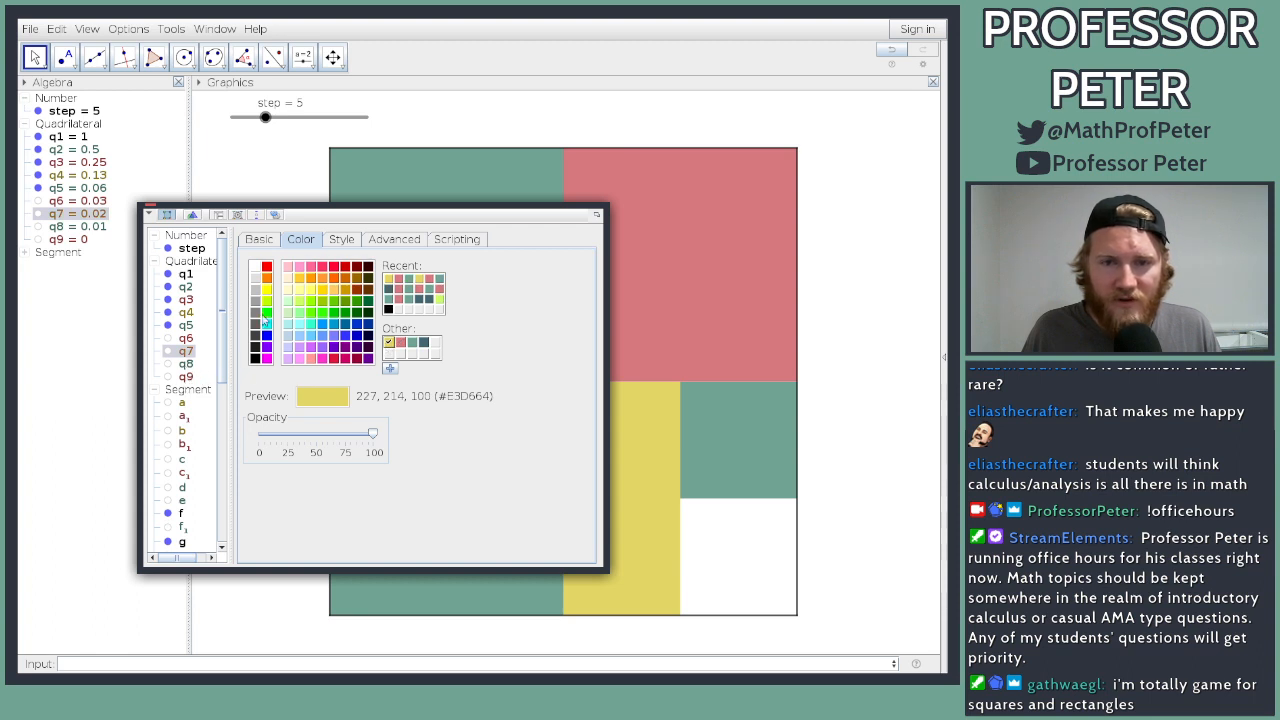
{"action": "left_click", "coordinate": [149, 211]}
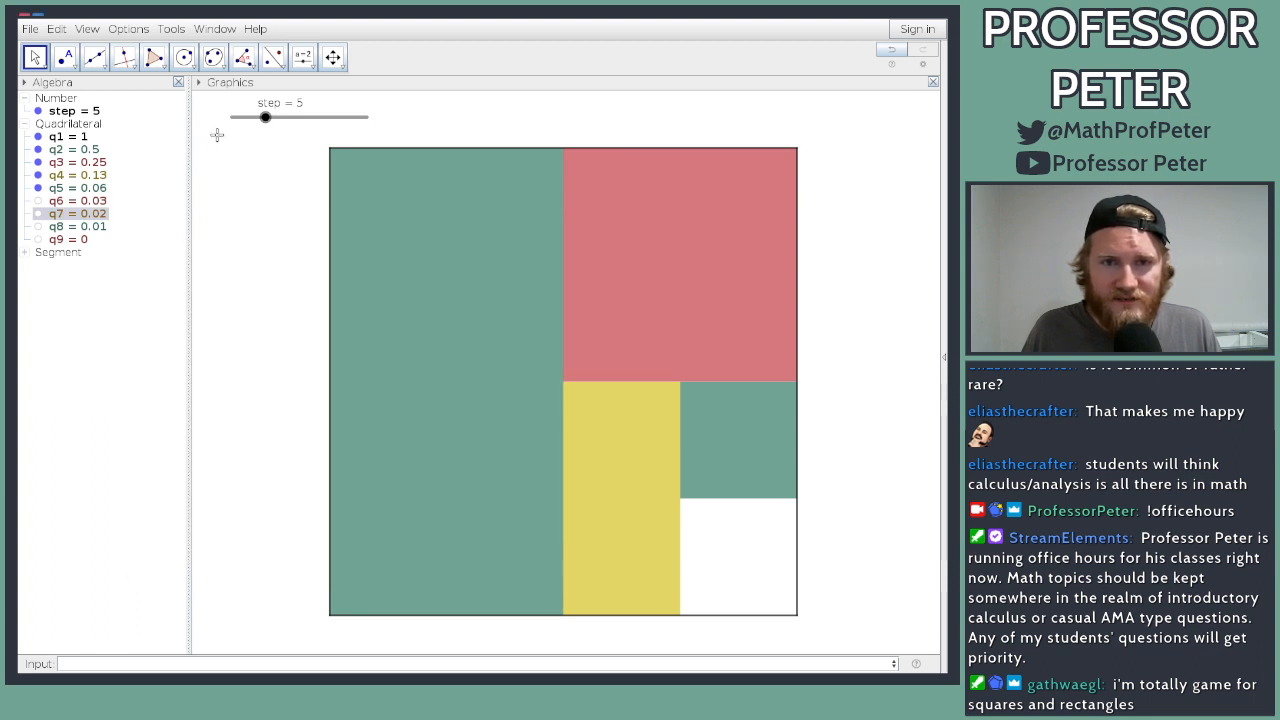
Step: Move the step slider to about 14.2 and set the line thickness of quadrilaterals q2 through q9 to 0
{"action": "left_click_drag", "start_coordinate": [265, 117], "coordinate": [329, 130]}
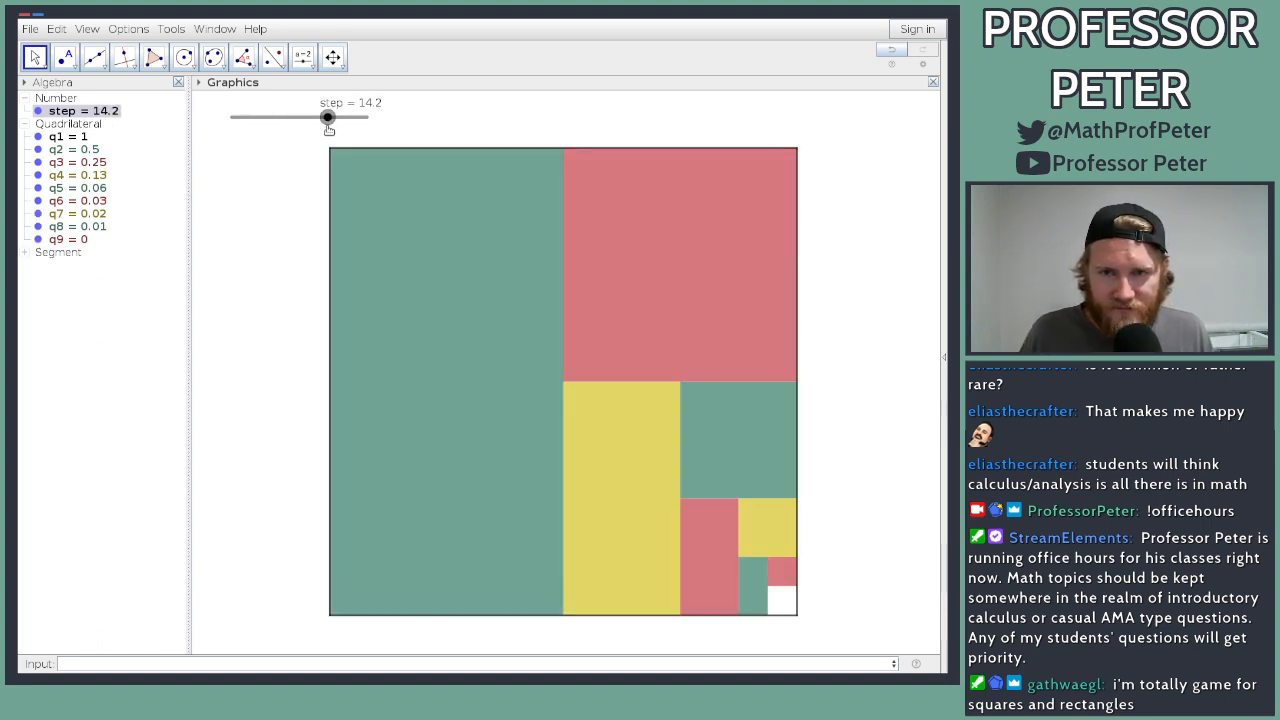
{"action": "left_click", "coordinate": [87, 151]}
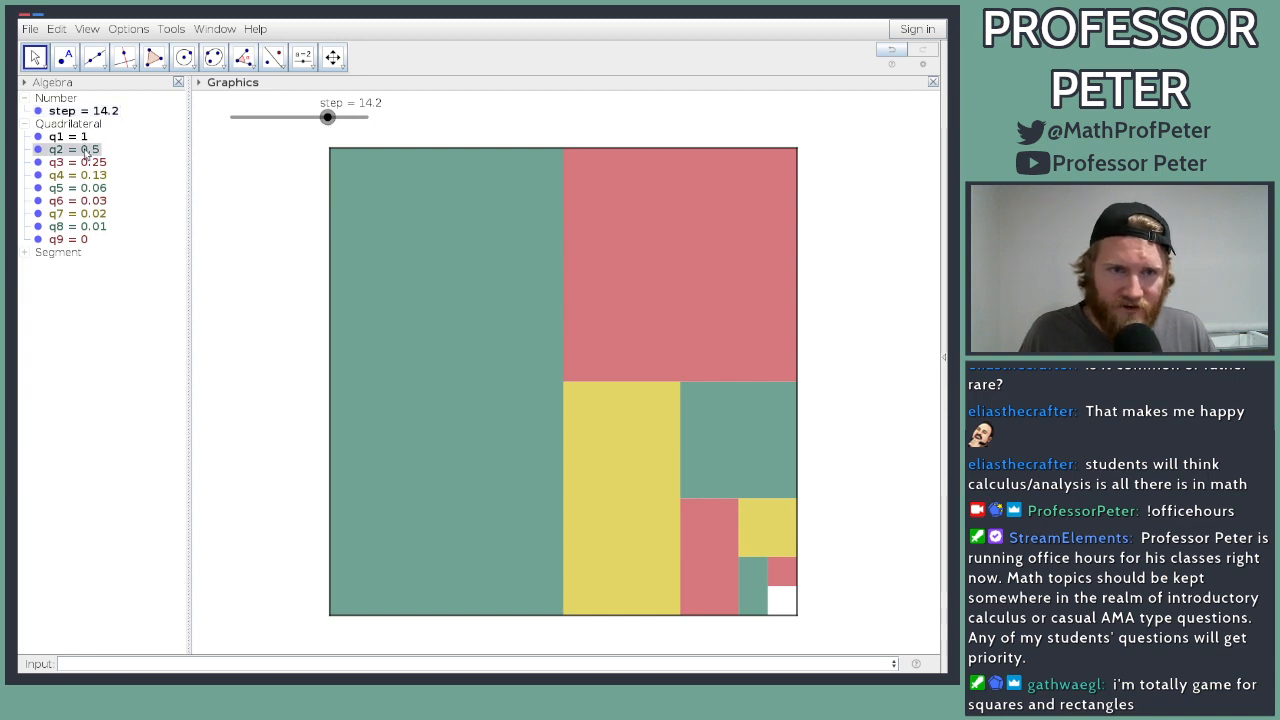
{"action": "left_click", "coordinate": [75, 240], "text": "shift"}
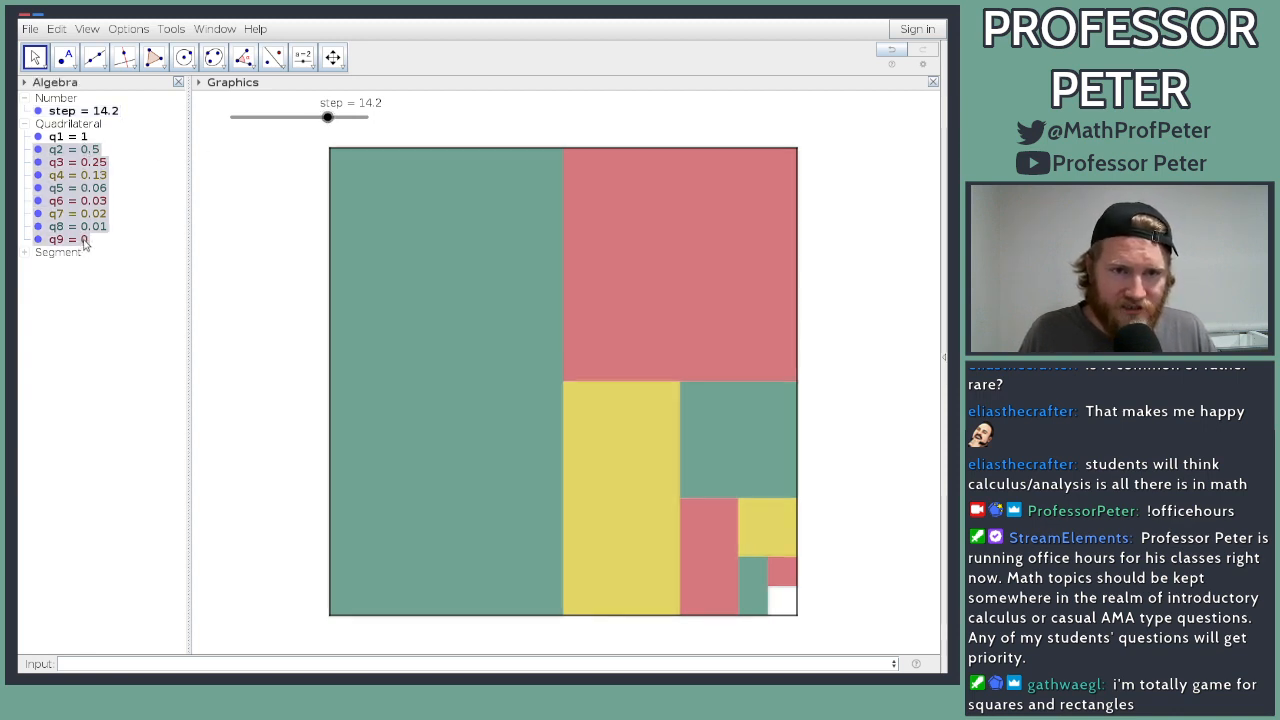
{"action": "right_click", "coordinate": [84, 242]}
{"action": "left_click", "coordinate": [152, 322]}
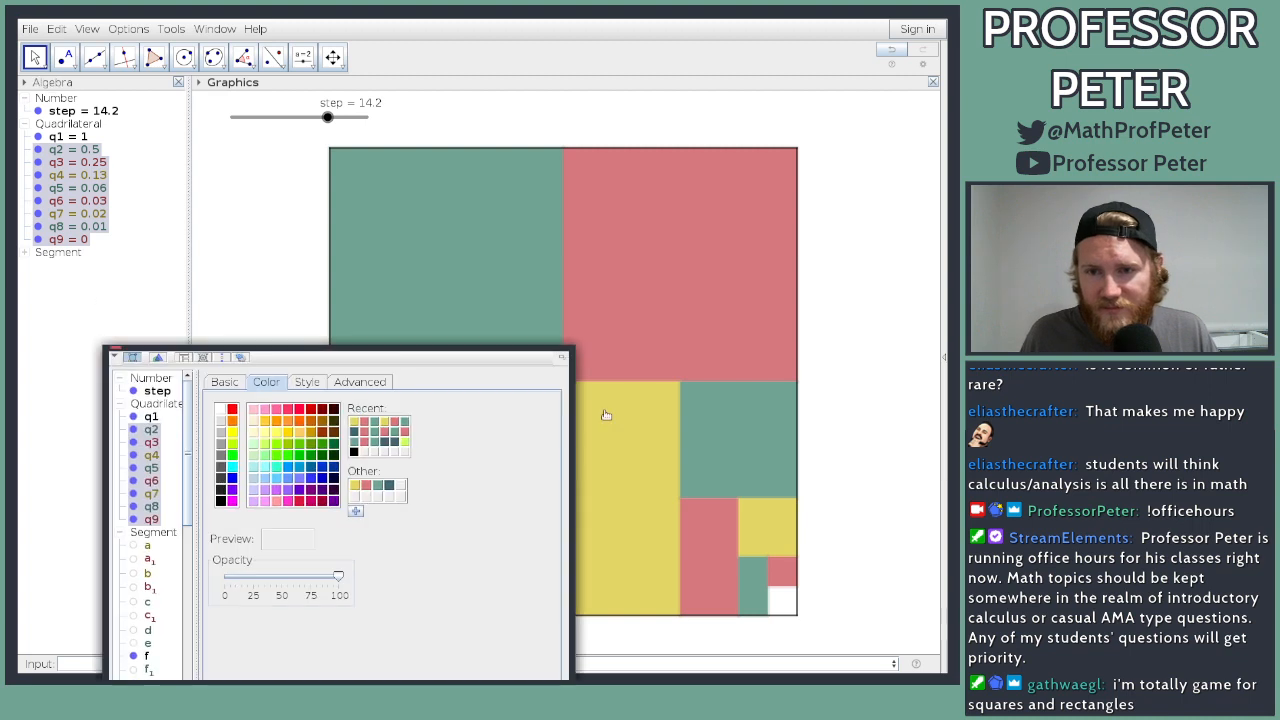
{"action": "left_click_drag", "start_coordinate": [340, 352], "coordinate": [347, 243]}
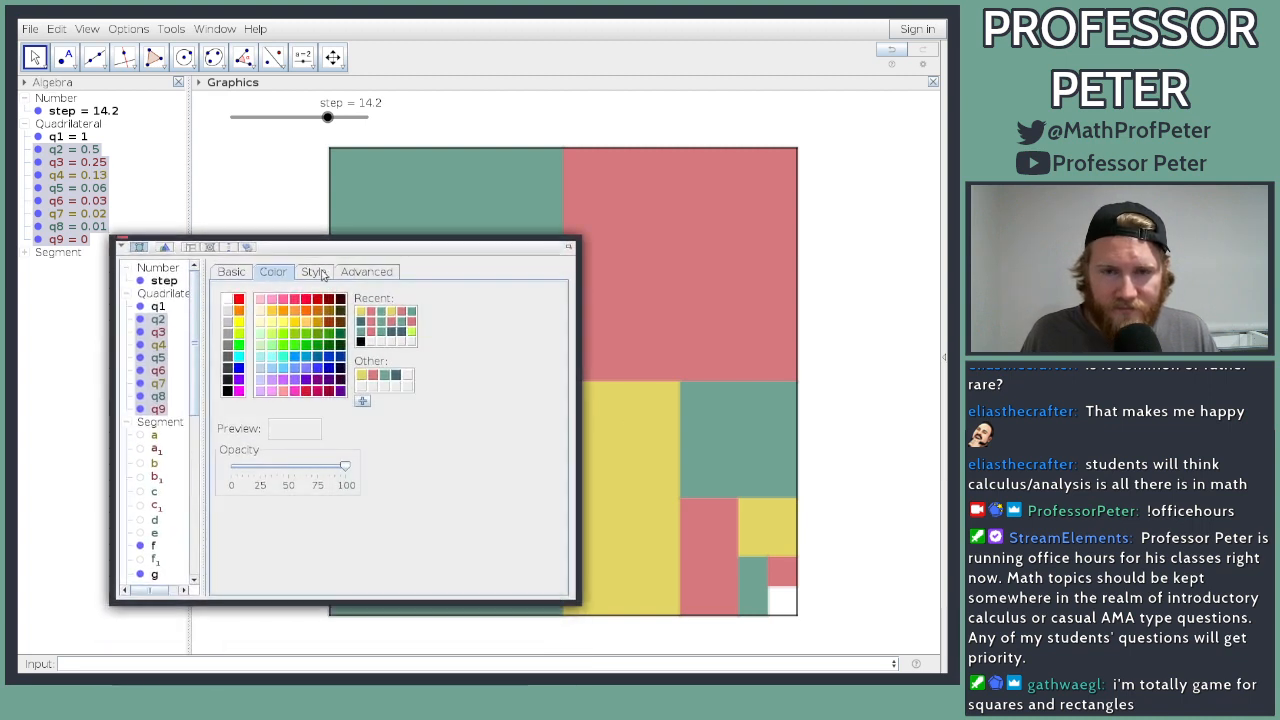
{"action": "left_click", "coordinate": [313, 271]}
{"action": "left_click_drag", "start_coordinate": [278, 314], "coordinate": [227, 313]}
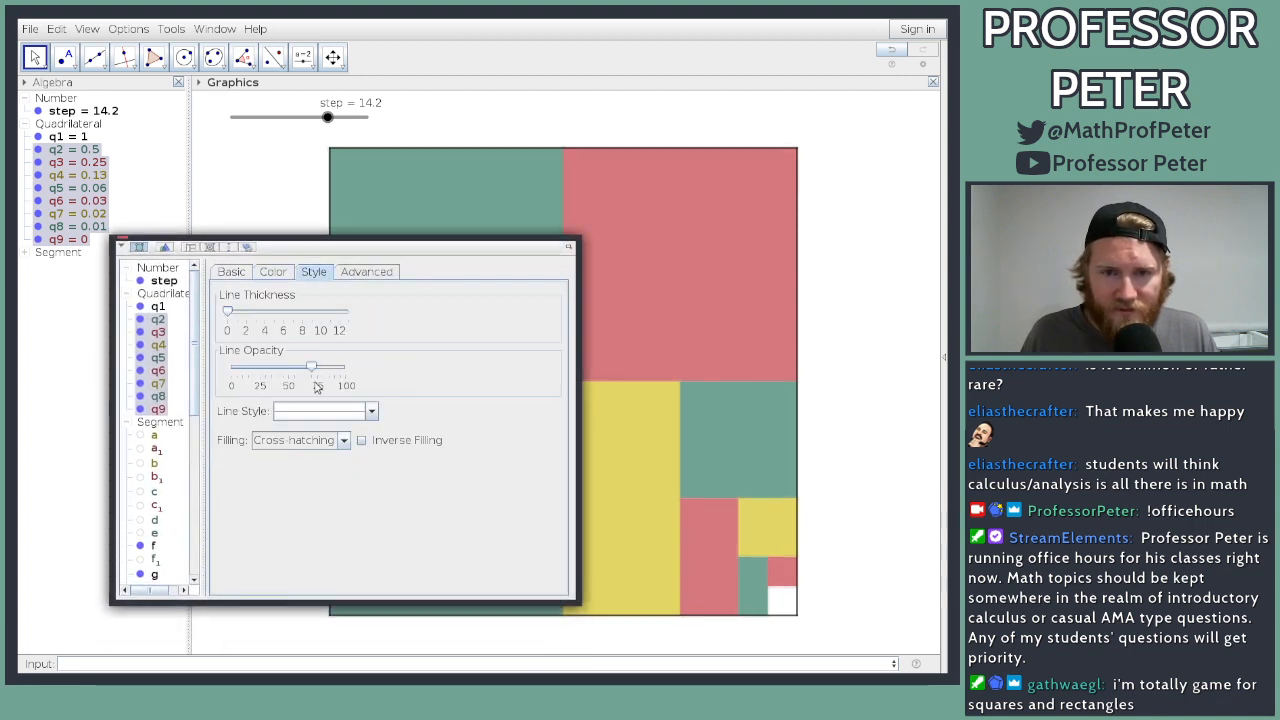
Step: Set the line opacity of q2 through q9 to 0 and close the properties
{"action": "left_click", "coordinate": [264, 370]}
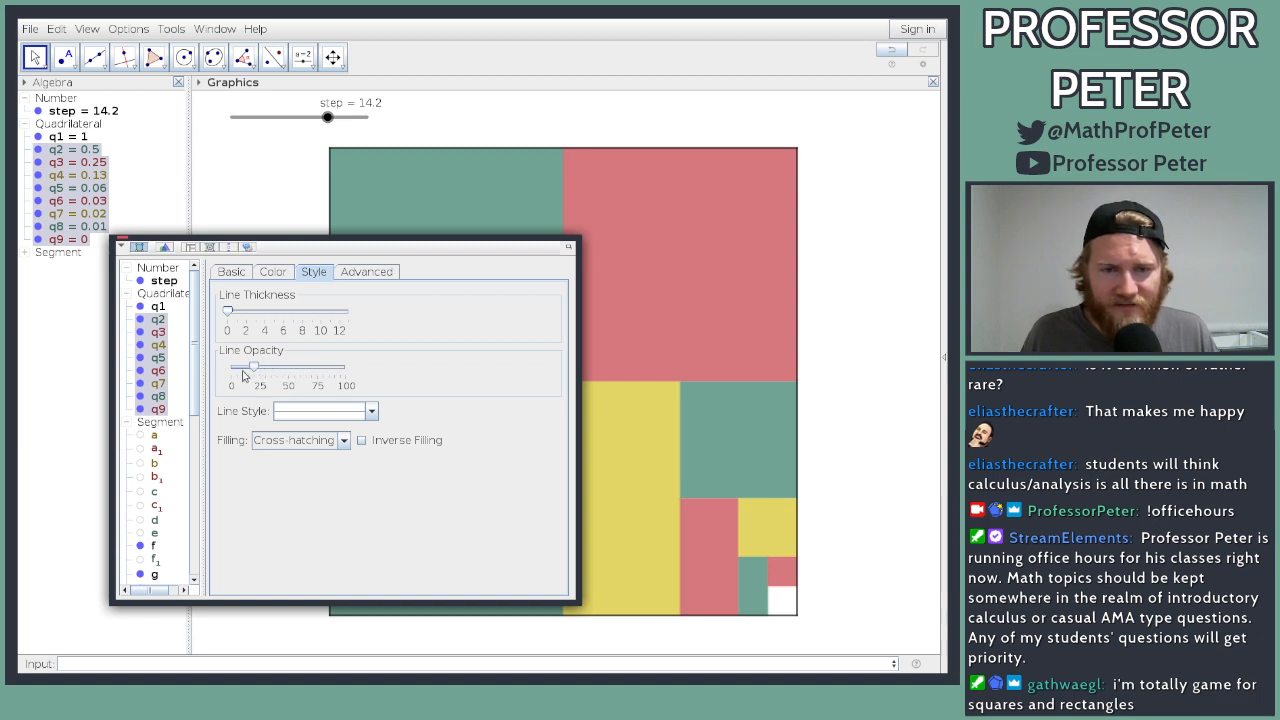
{"action": "left_click_drag", "start_coordinate": [249, 373], "coordinate": [224, 373]}
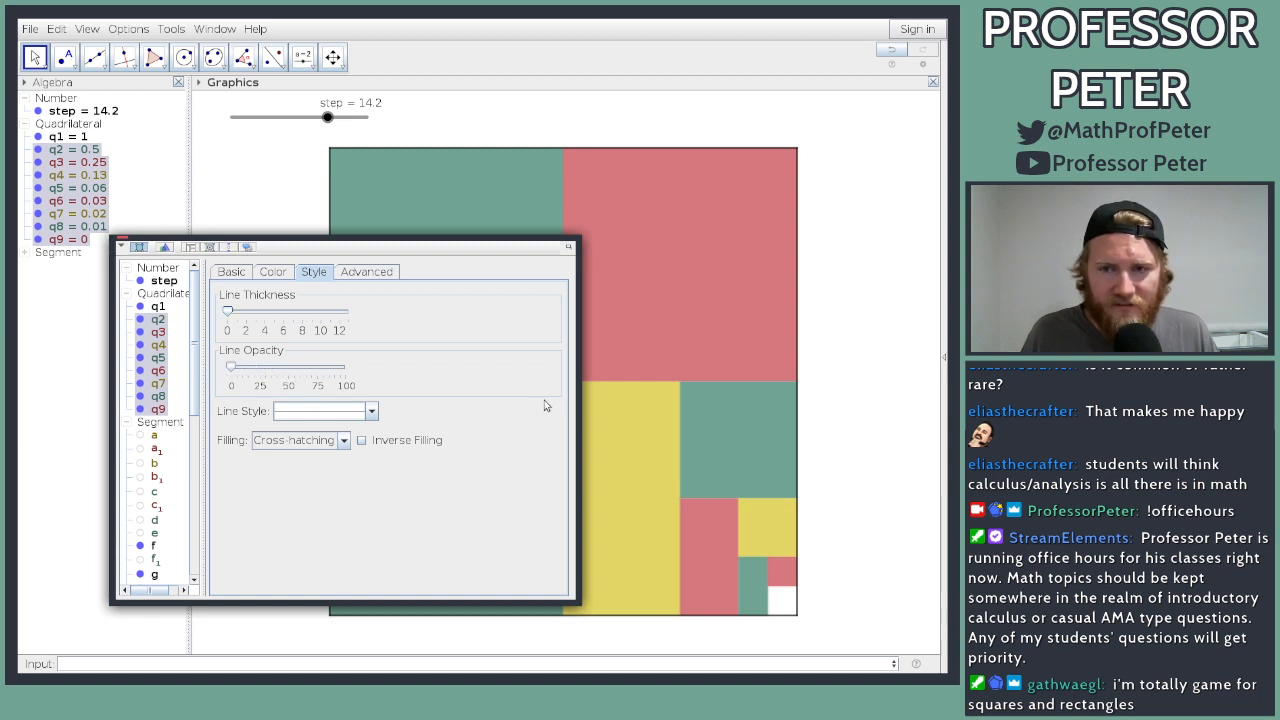
{"action": "left_click", "coordinate": [122, 240]}
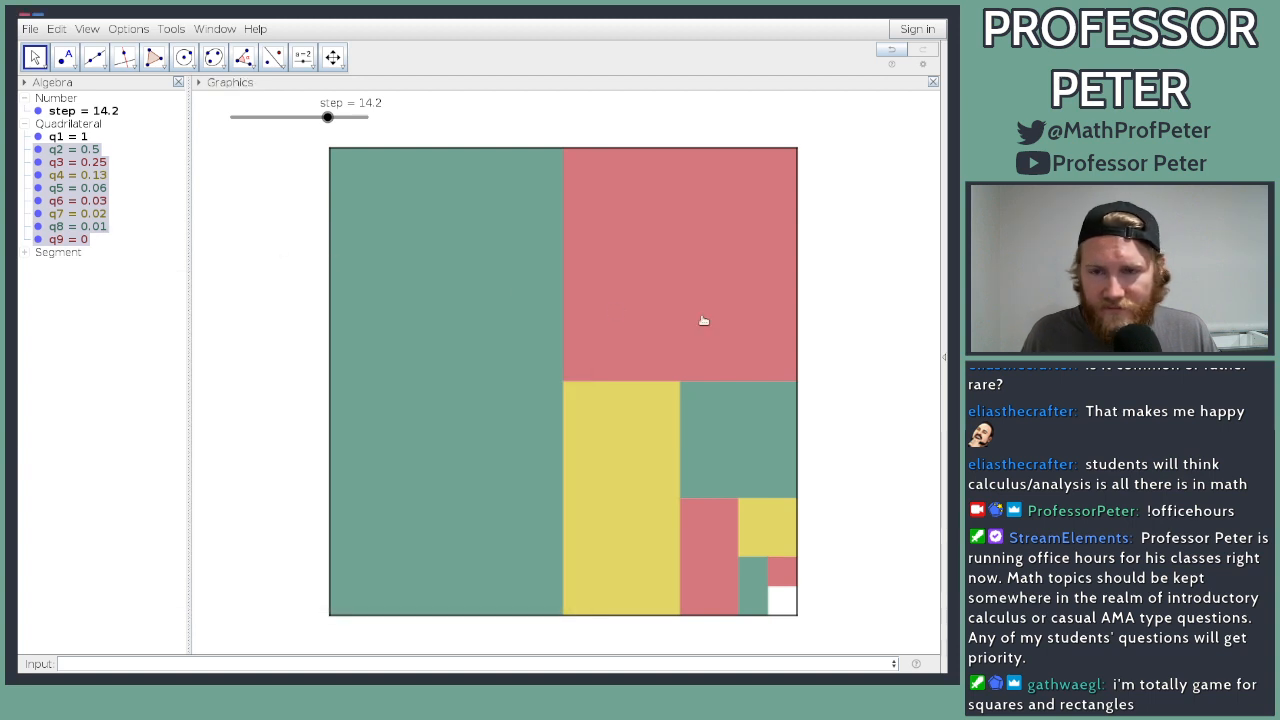
Step: Clear the quadrilateral selection and move the step slider to about 10.5 to check the colored pieces
{"action": "left_click", "coordinate": [268, 328]}
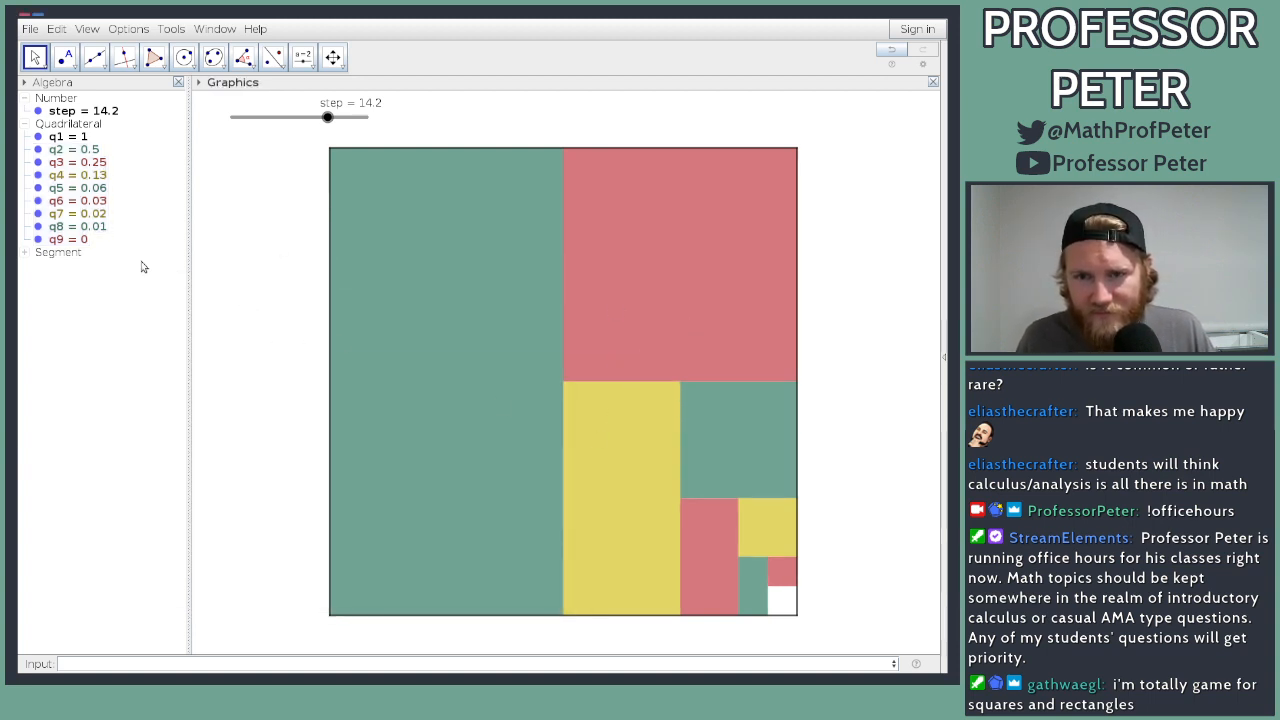
{"action": "left_click", "coordinate": [80, 213]}
{"action": "left_click", "coordinate": [81, 138]}
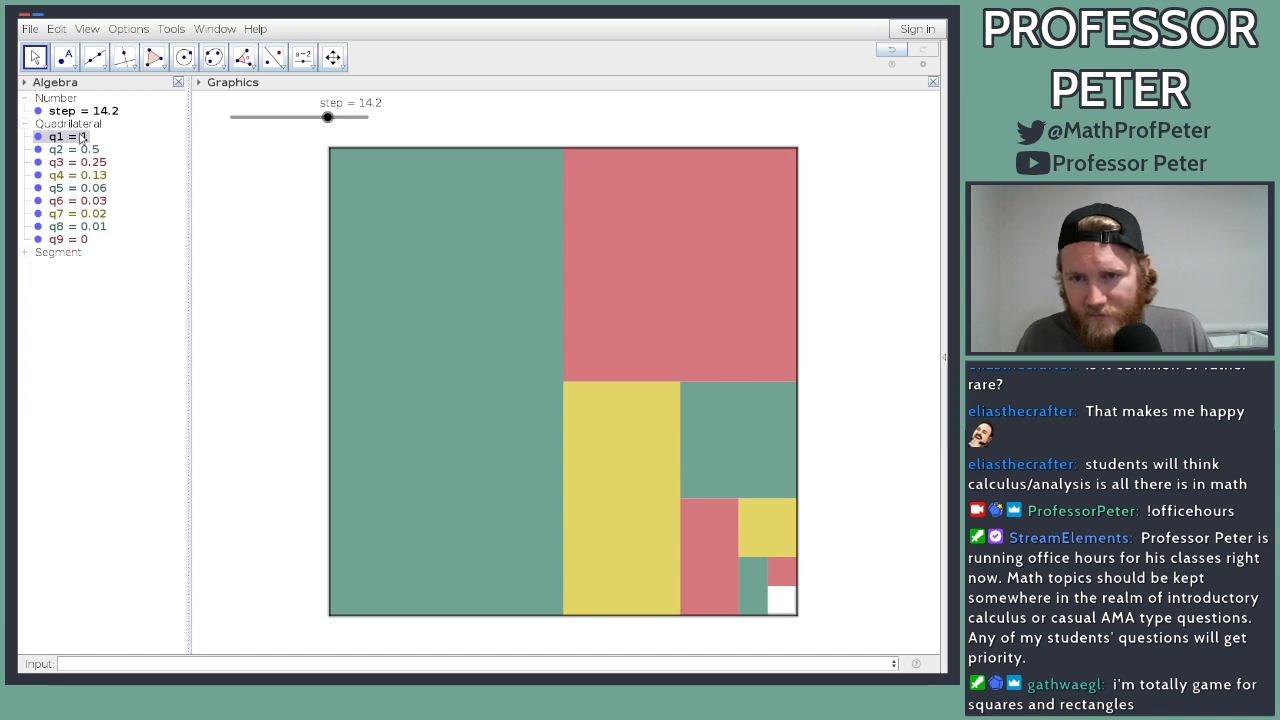
{"action": "left_click_drag", "start_coordinate": [329, 118], "coordinate": [303, 120]}
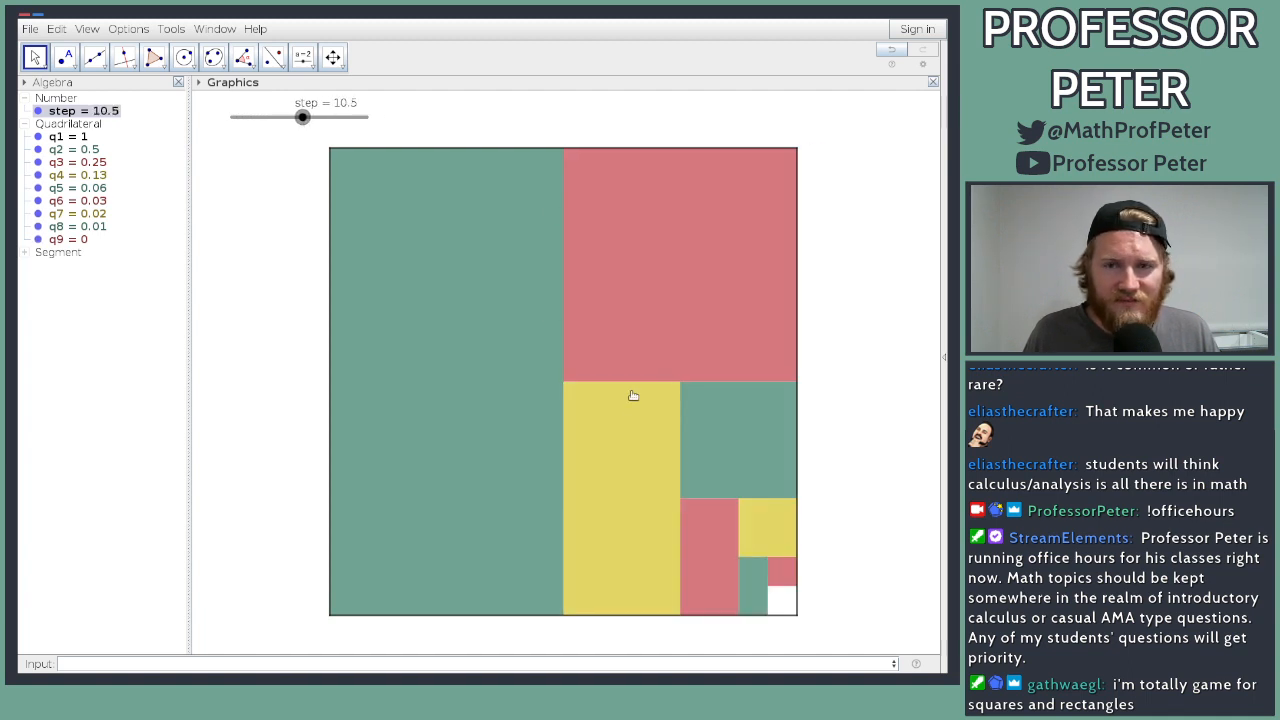
{"action": "left_click", "coordinate": [96, 150]}
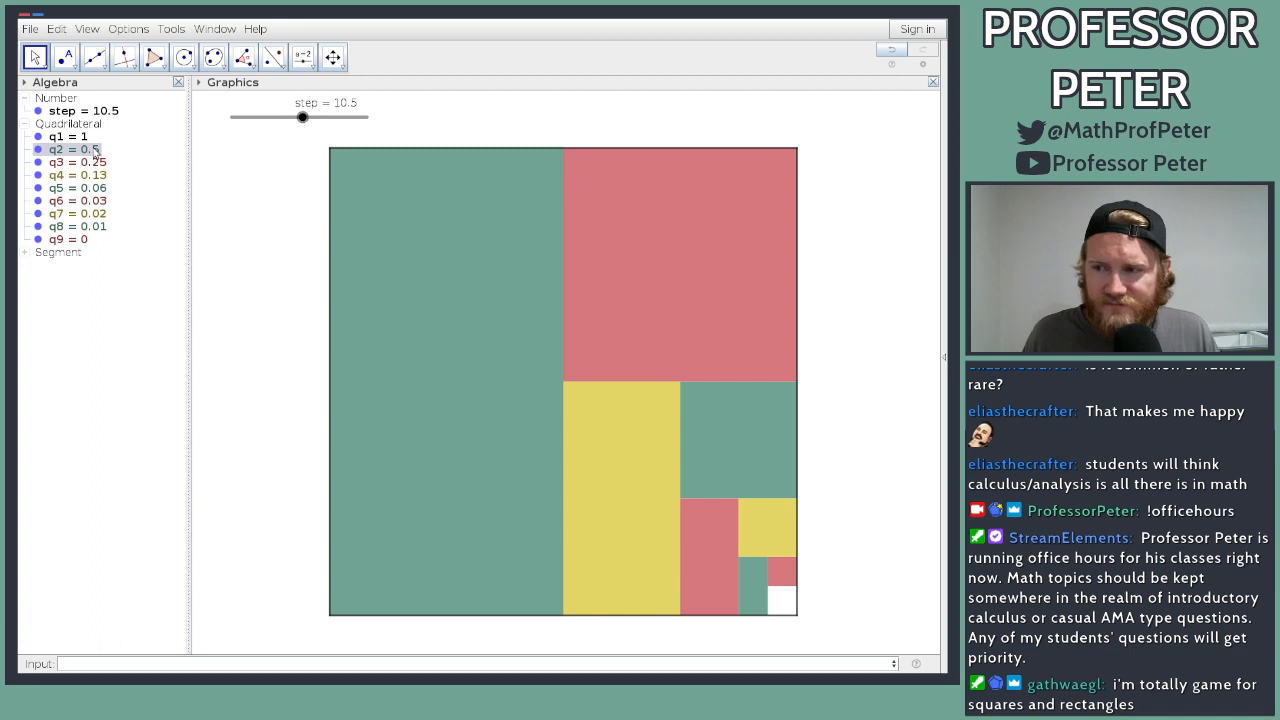
{"action": "right_click", "coordinate": [96, 150]}
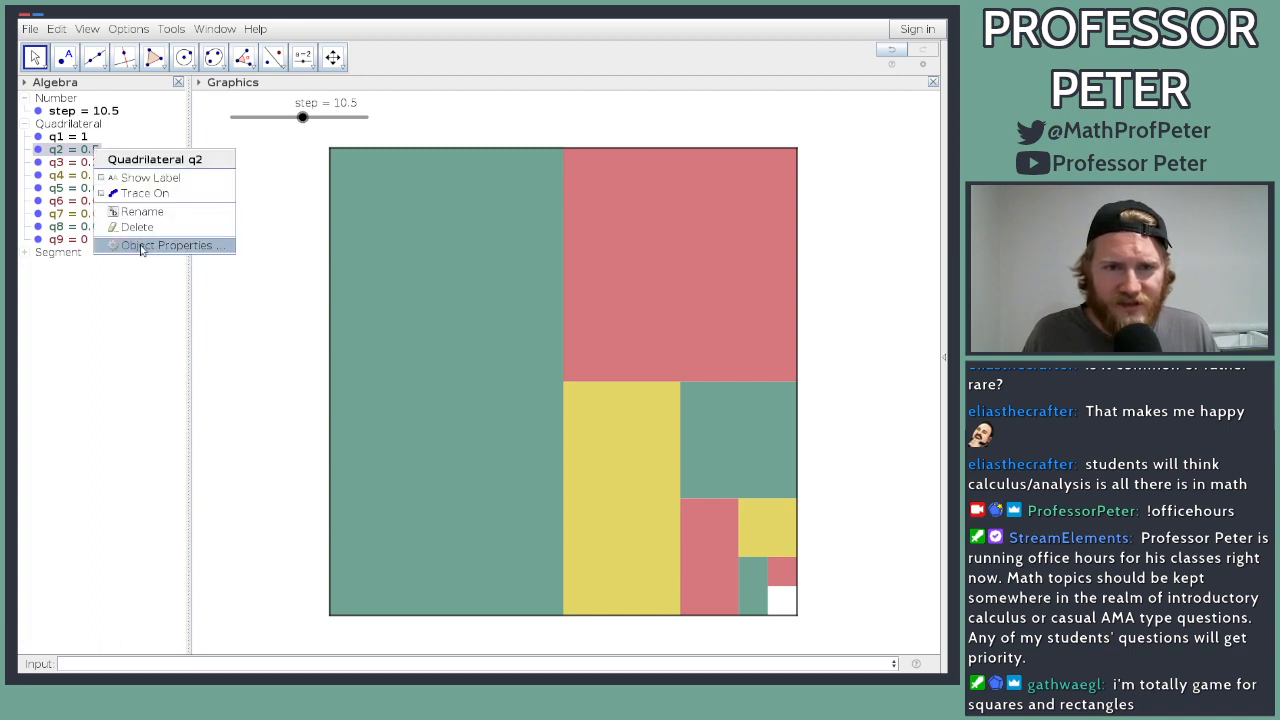
{"action": "left_click", "coordinate": [140, 245]}
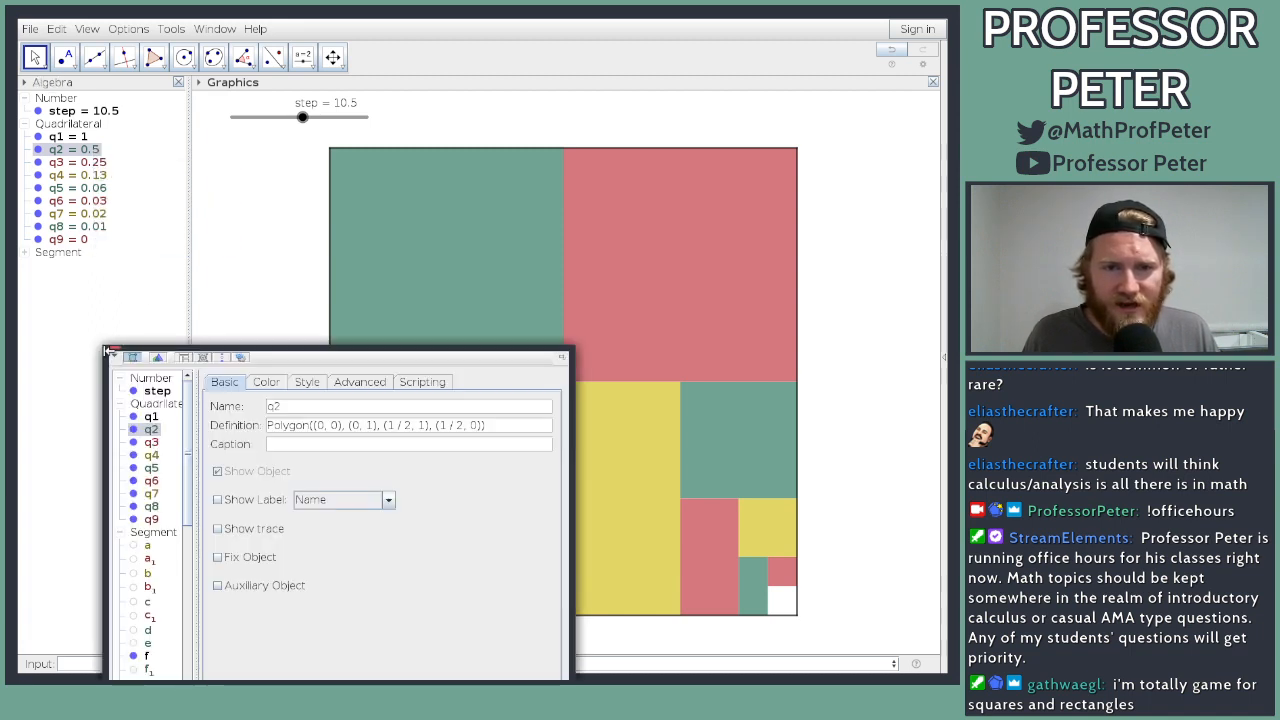
{"action": "left_click", "coordinate": [110, 352]}
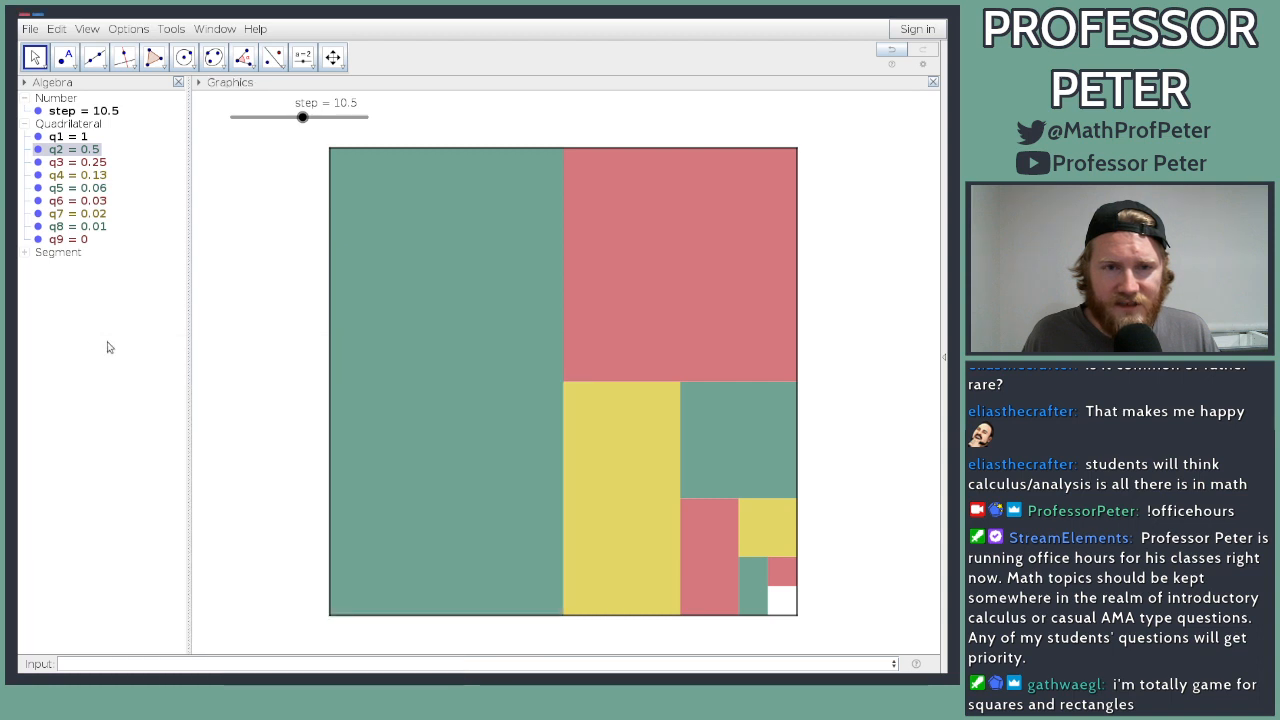
Step: Select every segment from a through t₁ and color them all black
{"action": "left_click", "coordinate": [21, 253]}
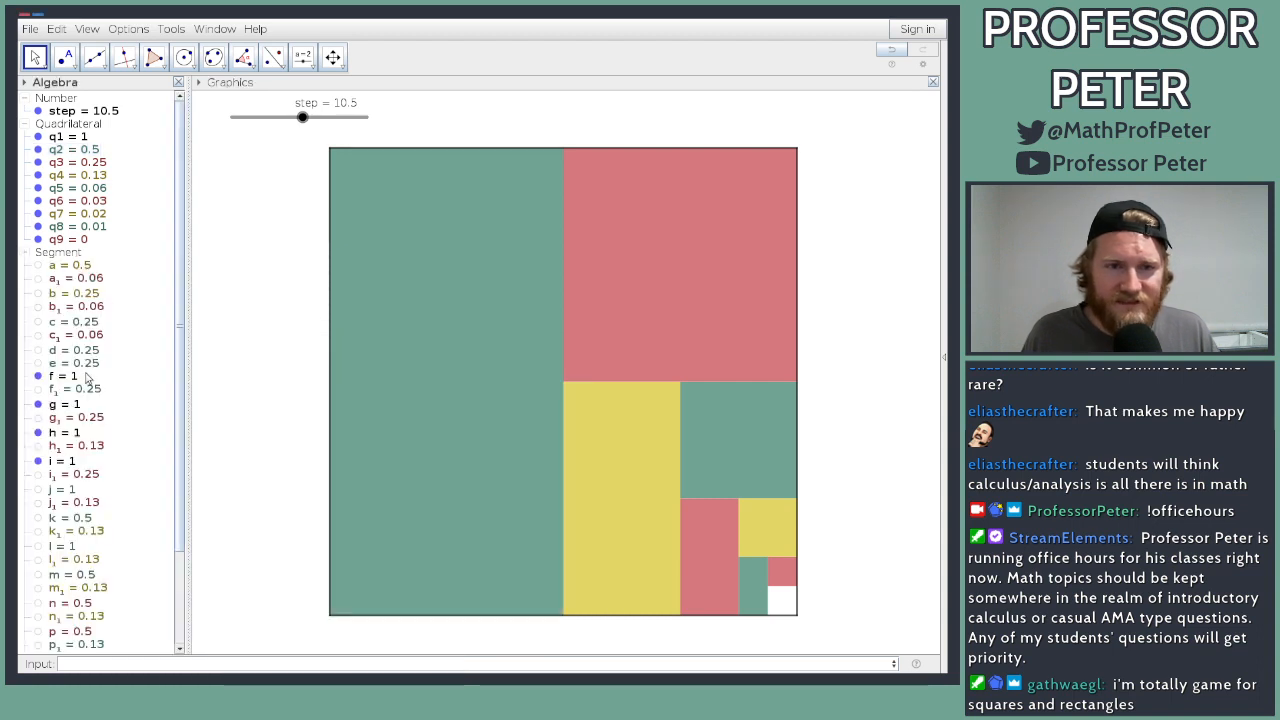
{"action": "left_click", "coordinate": [80, 267]}
{"action": "scroll", "coordinate": [83, 450], "scroll_direction": "down", "scroll_amount": 3}
{"action": "left_click", "coordinate": [88, 643], "text": "shift"}
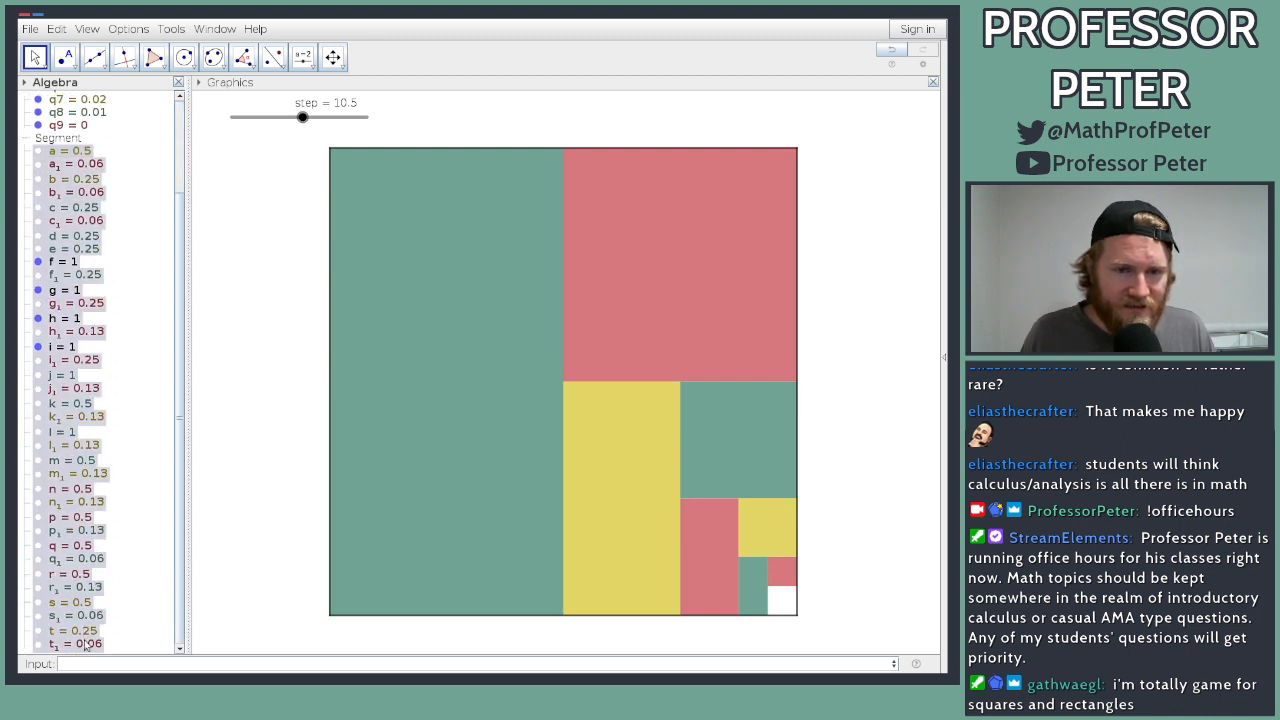
{"action": "right_click", "coordinate": [77, 524]}
{"action": "left_click", "coordinate": [147, 601]}
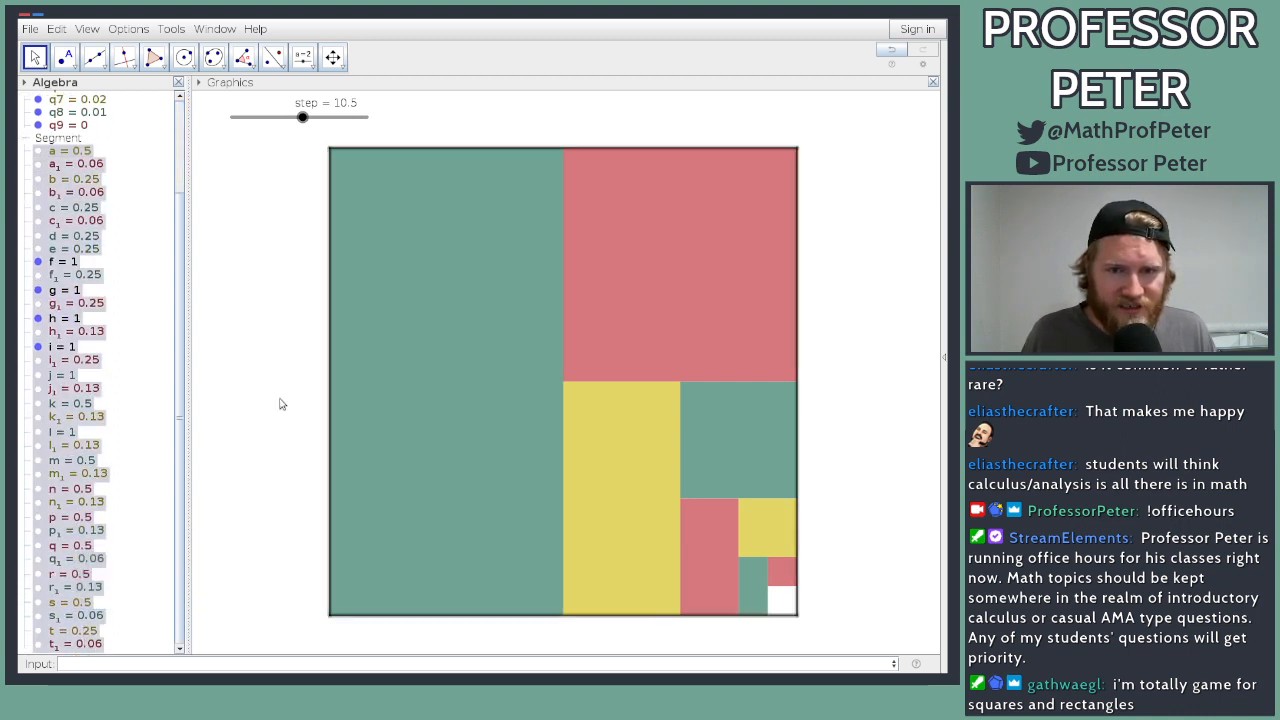
{"action": "left_click", "coordinate": [266, 384]}
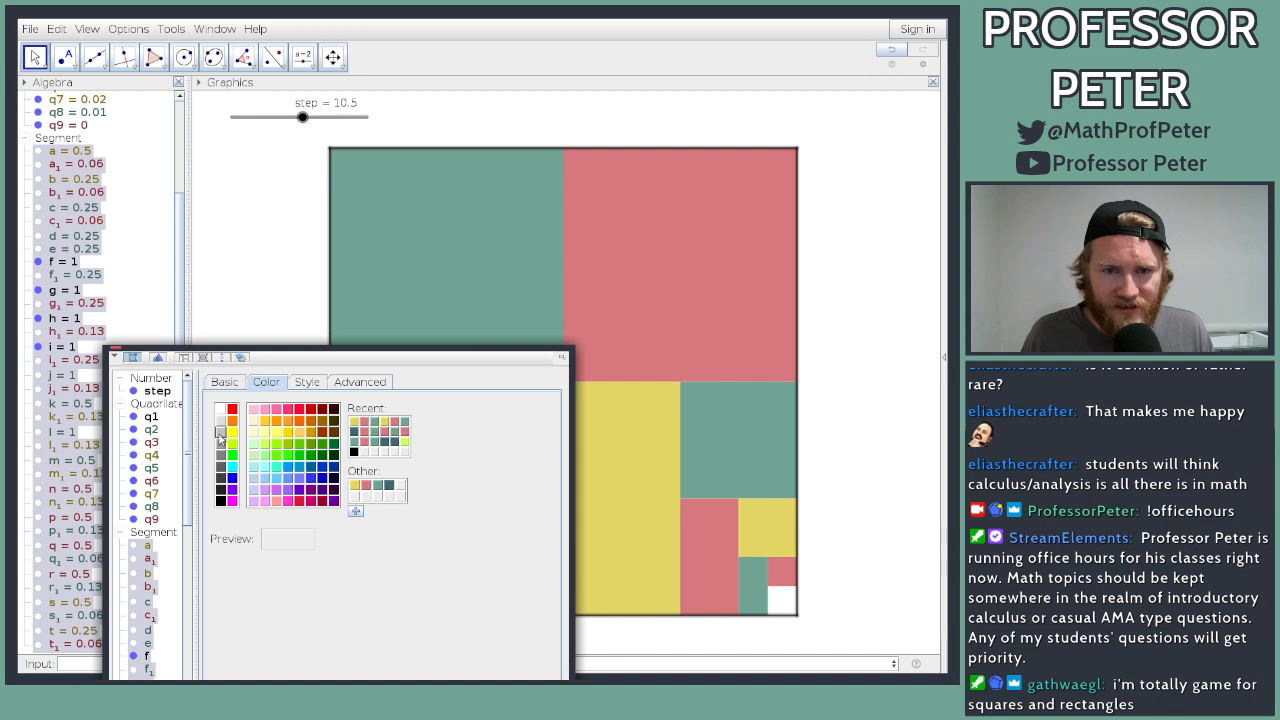
Step: Set the line thickness of the selected segments to 3 and their line opacity to 100
{"action": "left_click", "coordinate": [306, 382]}
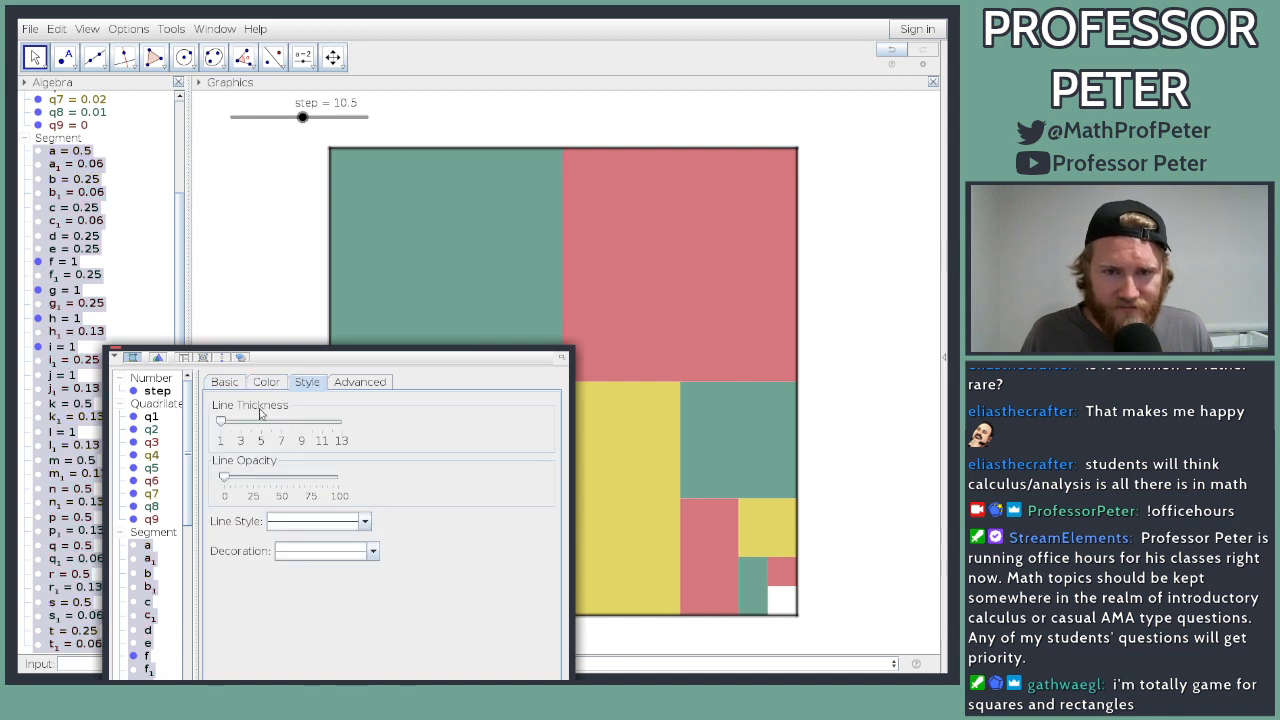
{"action": "mouse_move", "coordinate": [260, 422]}
{"action": "left_mouse_down"}
{"action": "mouse_move", "coordinate": [232, 424]}
{"action": "mouse_move", "coordinate": [245, 427]}
{"action": "left_mouse_up"}
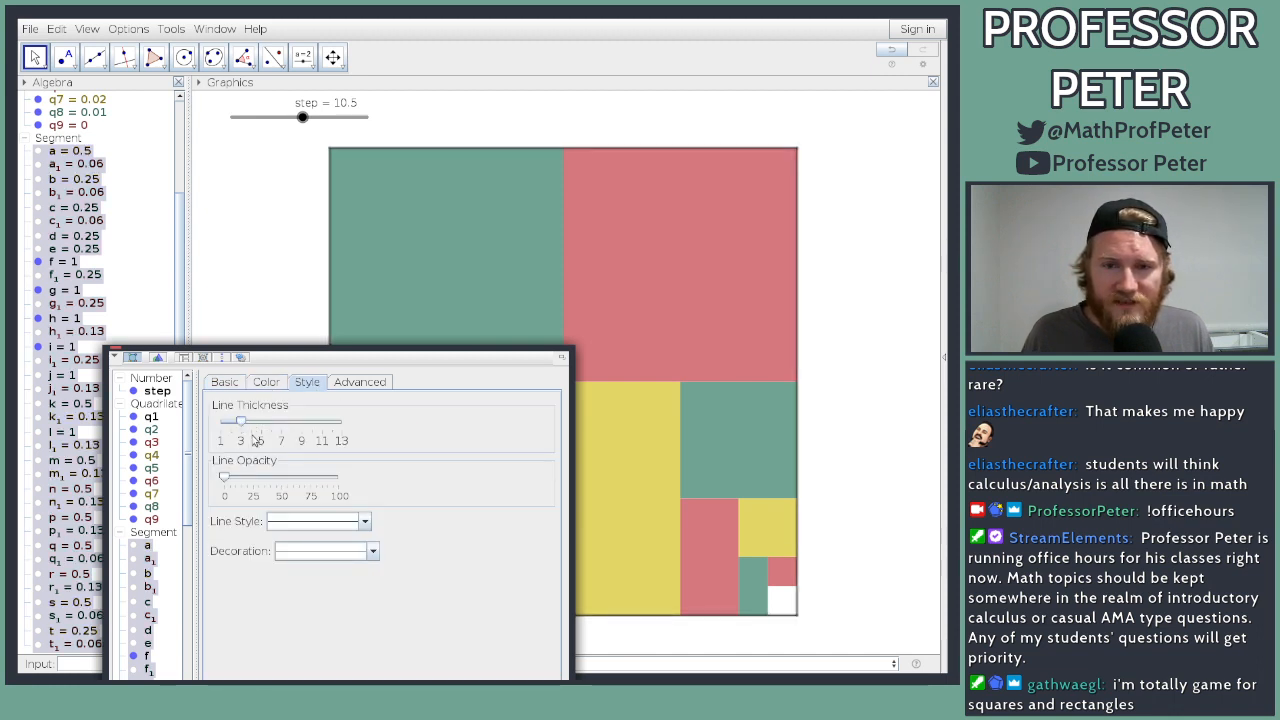
{"action": "left_click_drag", "start_coordinate": [226, 484], "coordinate": [409, 491]}
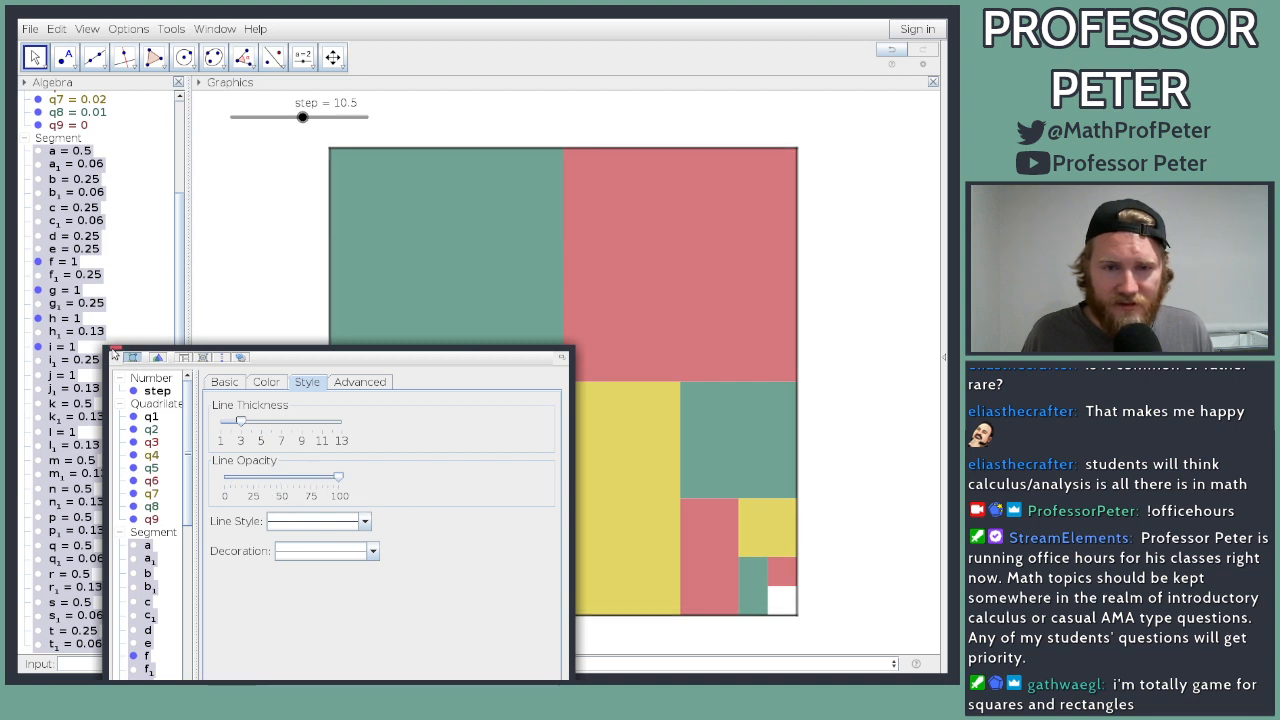
Step: Show all the selected segments, close the properties, and move the step slider to about 11.2
{"action": "left_click", "coordinate": [225, 383]}
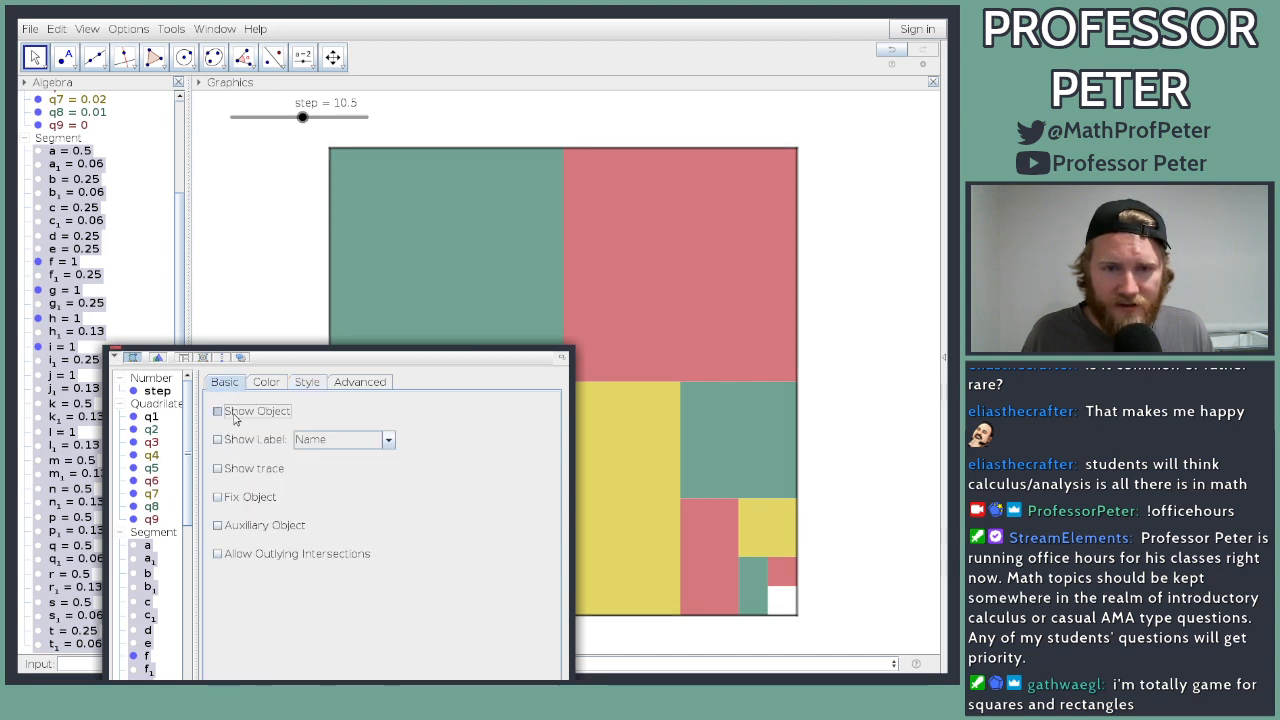
{"action": "left_click", "coordinate": [234, 418]}
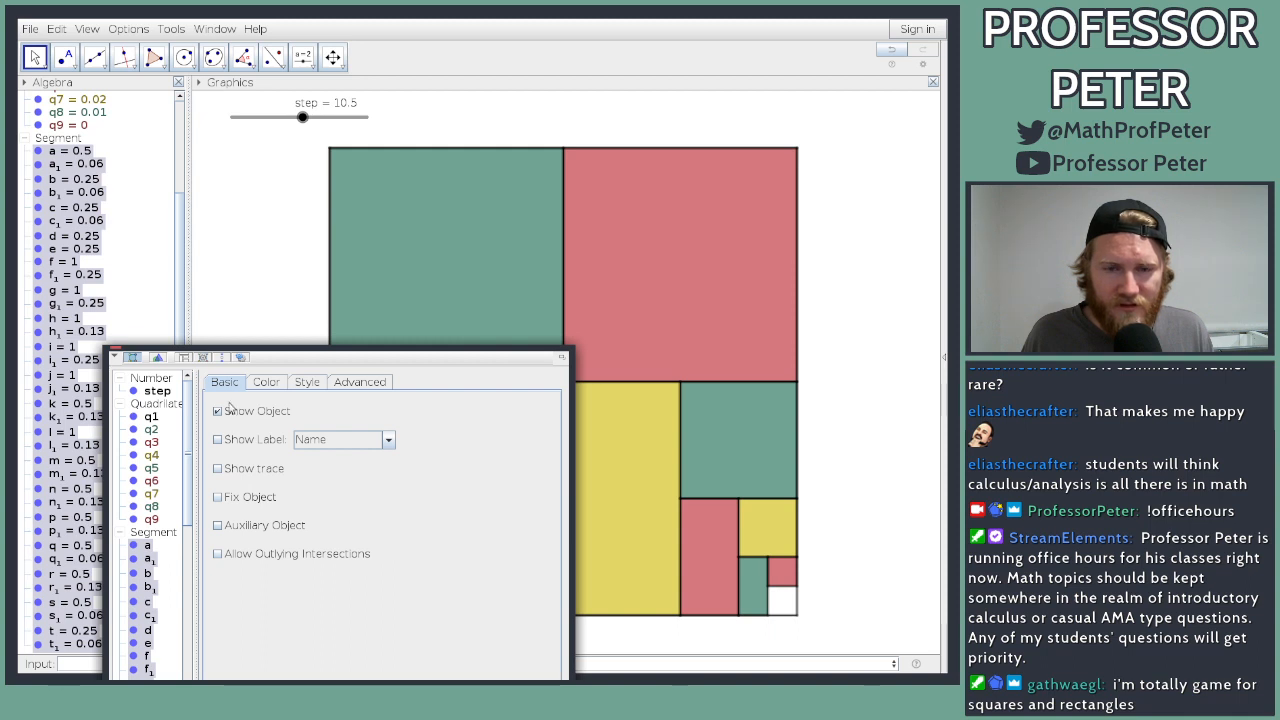
{"action": "left_click", "coordinate": [117, 350]}
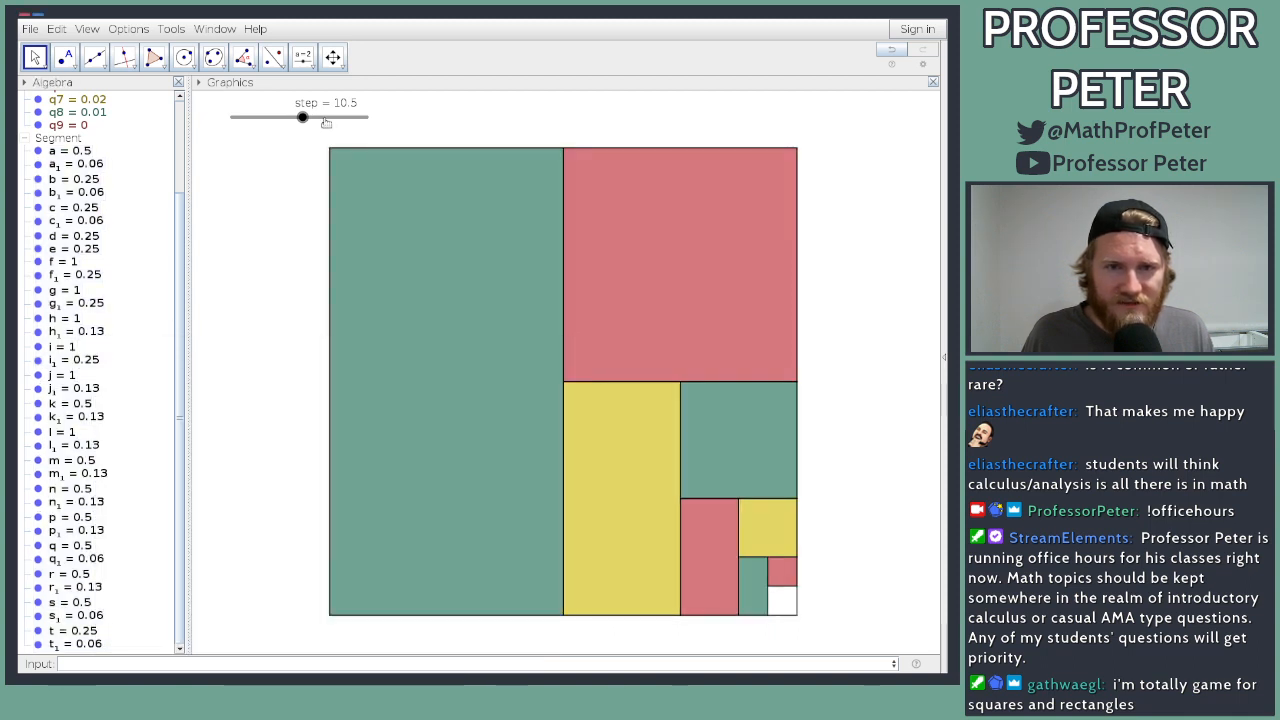
{"action": "mouse_move", "coordinate": [303, 118]}
{"action": "left_mouse_down"}
{"action": "mouse_move", "coordinate": [229, 120]}
{"action": "mouse_move", "coordinate": [360, 119]}
{"action": "mouse_move", "coordinate": [231, 120]}
{"action": "mouse_move", "coordinate": [306, 116]}
{"action": "left_mouse_up"}
Step: Move the outer square's left side outward and upward, making its top and bottom sides about 1.07 long
{"action": "left_click_drag", "start_coordinate": [329, 286], "coordinate": [294, 280]}
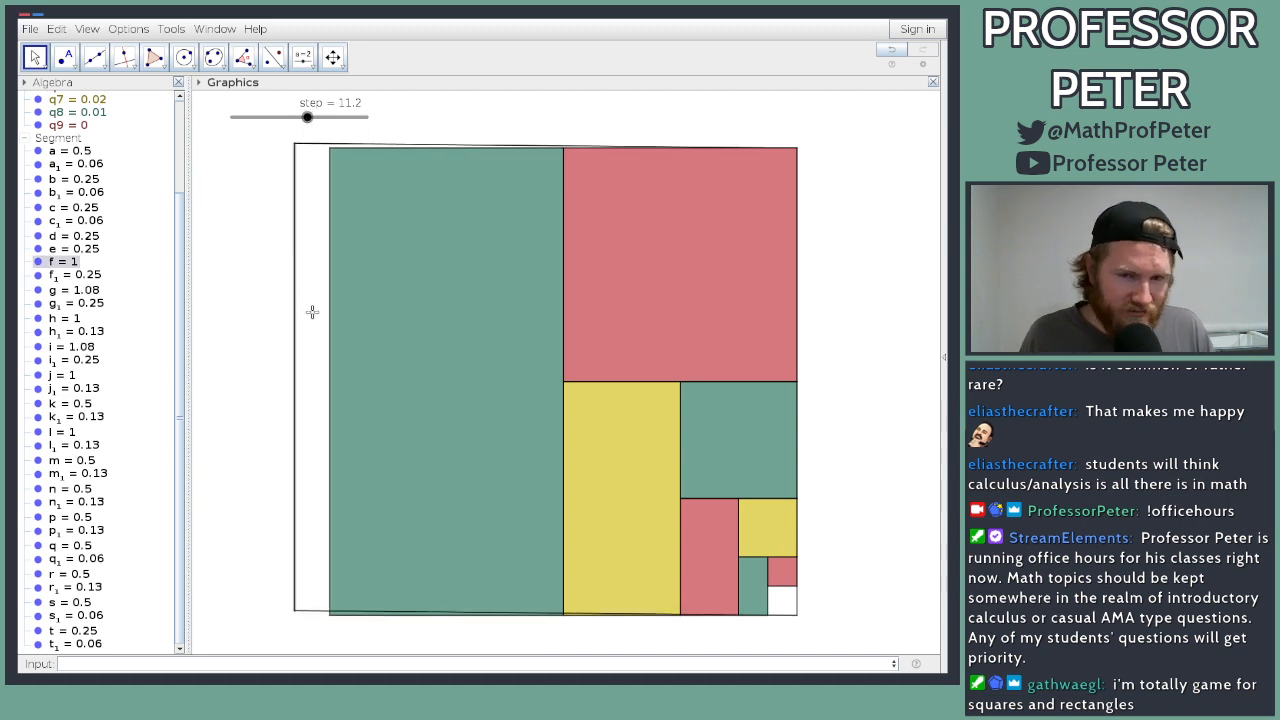
{"action": "left_click", "coordinate": [243, 211]}
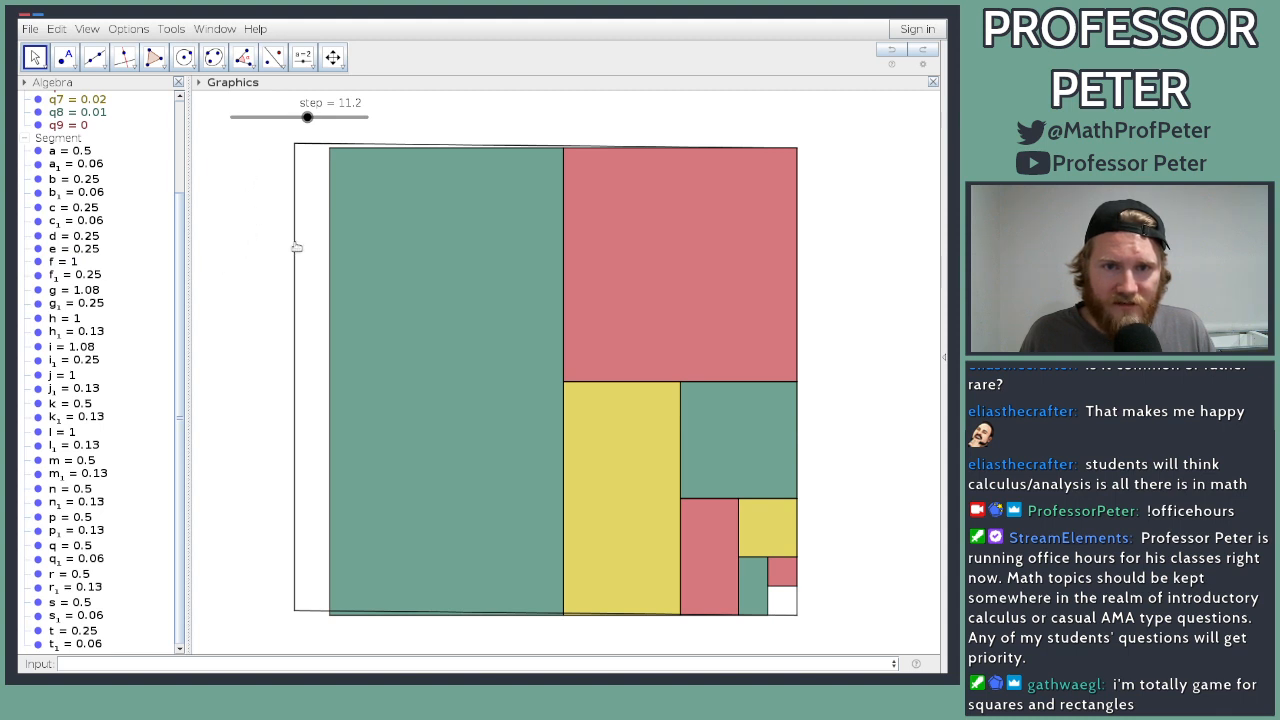
{"action": "mouse_move", "coordinate": [297, 247]}
{"action": "left_mouse_down"}
{"action": "mouse_move", "coordinate": [296, 282]}
{"action": "mouse_move", "coordinate": [343, 286]}
{"action": "mouse_move", "coordinate": [357, 237]}
{"action": "mouse_move", "coordinate": [314, 249]}
{"action": "mouse_move", "coordinate": [329, 254]}
{"action": "mouse_move", "coordinate": [297, 228]}
{"action": "left_mouse_up"}
{"action": "key", "text": "Escape"}
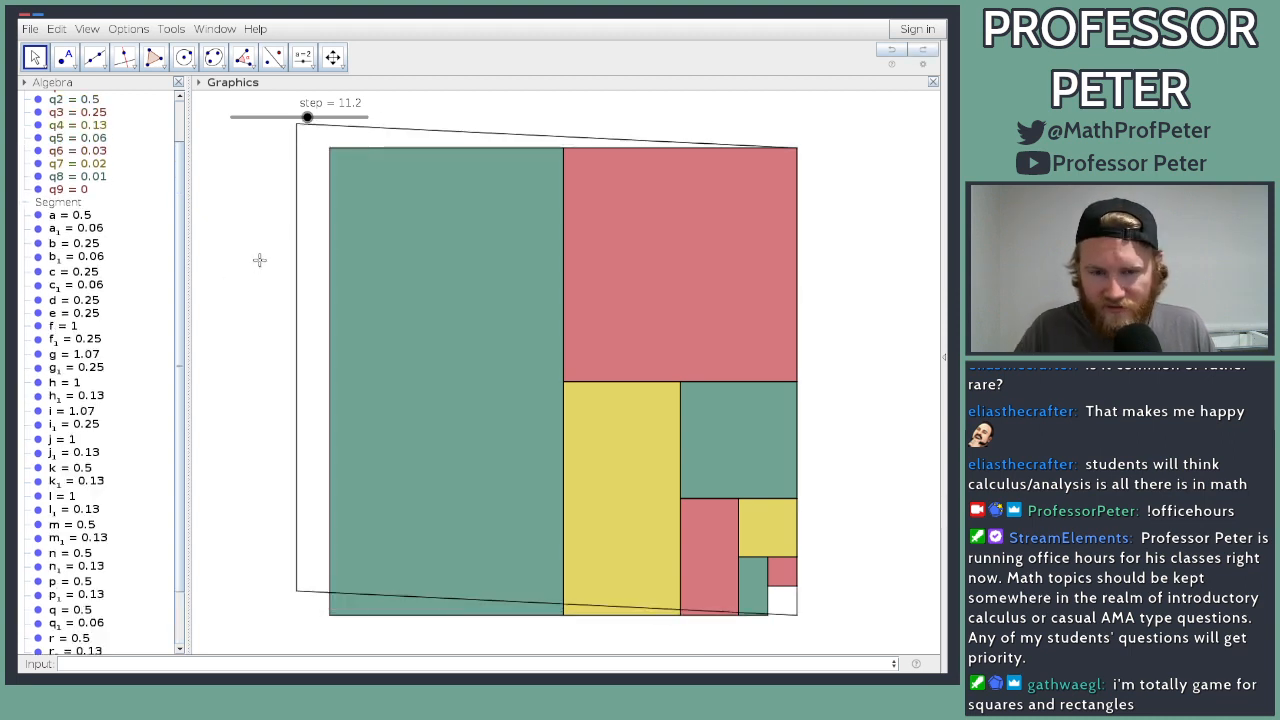
Step: Delete the distorted outer square by its shifted left side and set the step slider to 0
{"action": "left_click", "coordinate": [296, 256]}
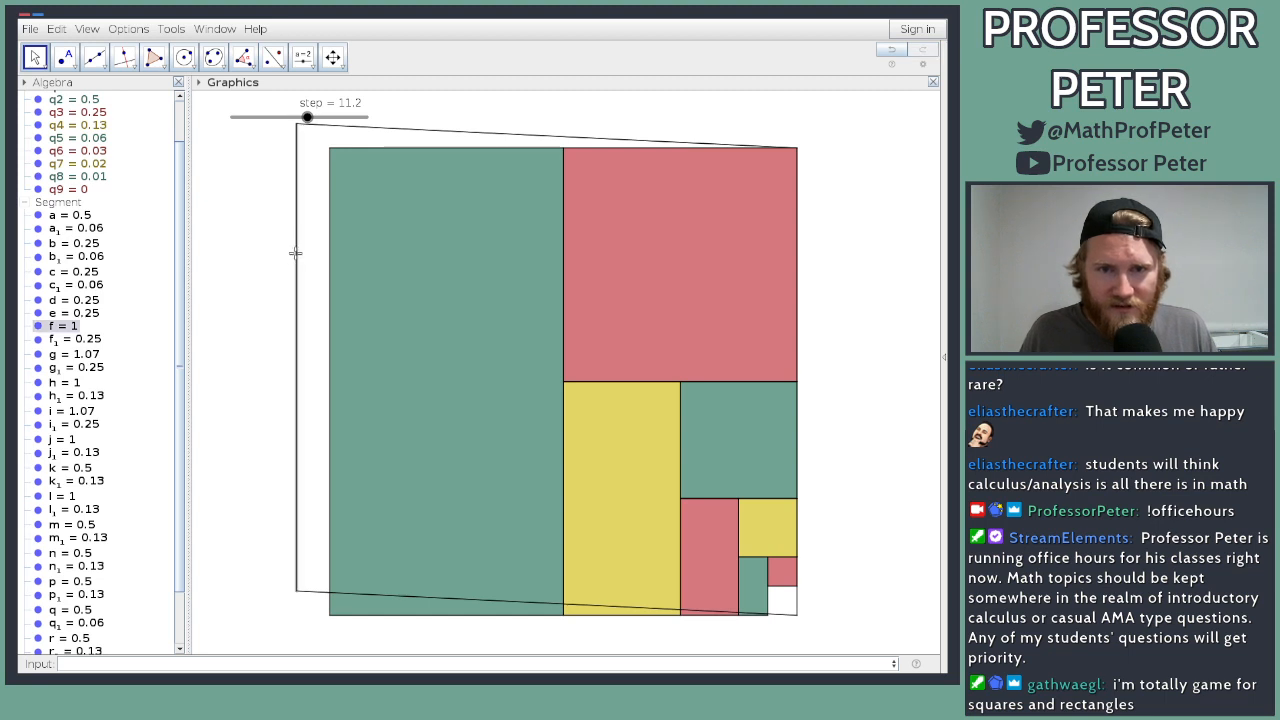
{"action": "key", "text": "Delete"}
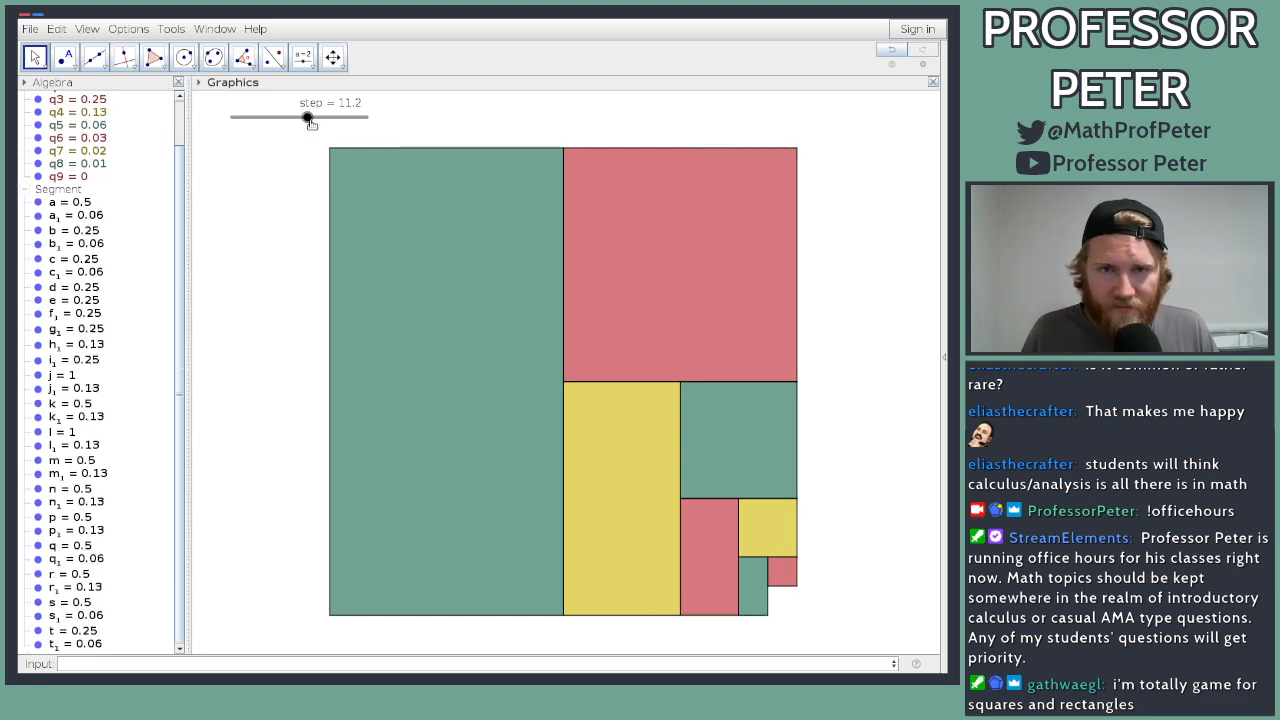
{"action": "left_click_drag", "start_coordinate": [310, 120], "coordinate": [213, 118]}
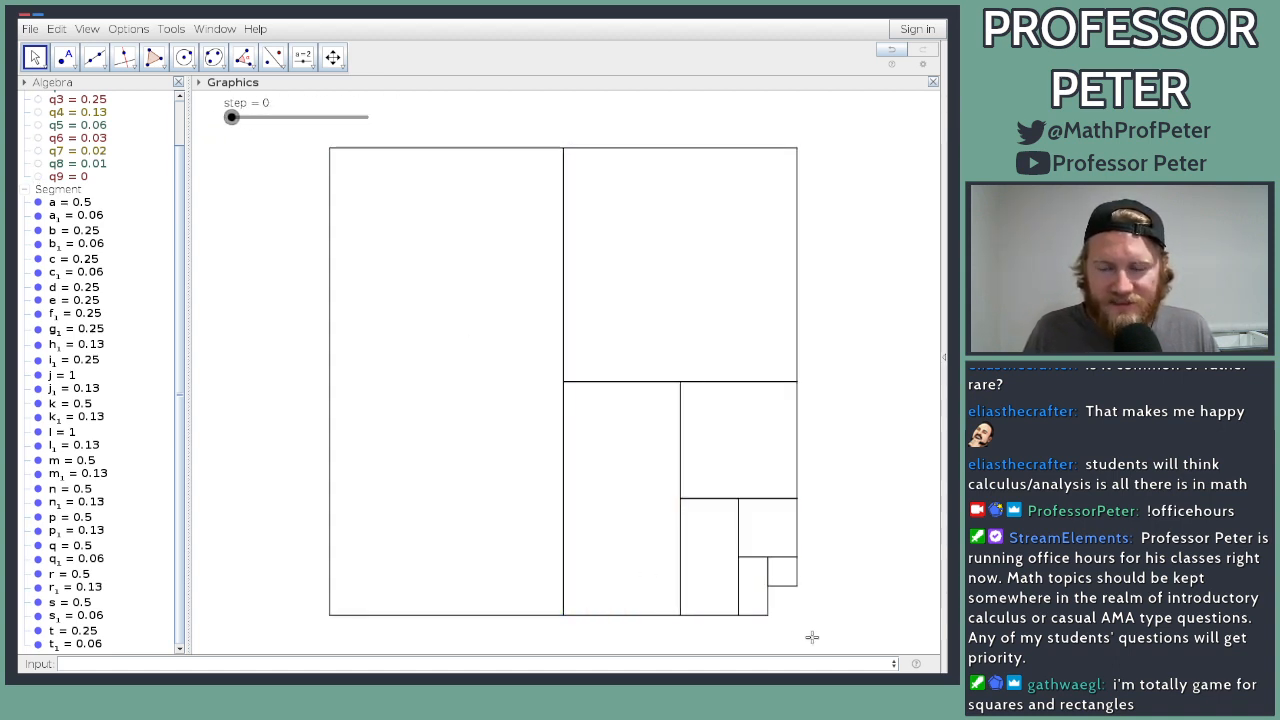
{"action": "left_click_drag", "start_coordinate": [231, 117], "coordinate": [195, 118]}
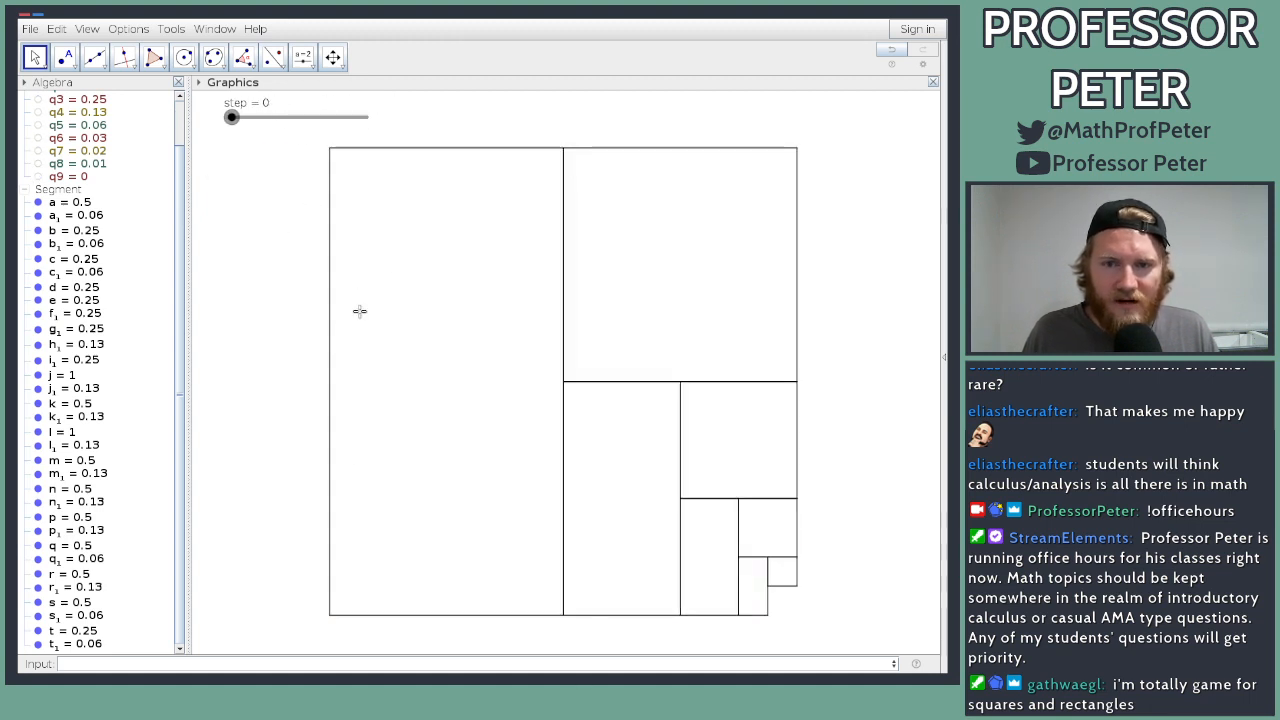
Step: Try to undo the deletion of the outer square
{"action": "left_click", "coordinate": [303, 665]}
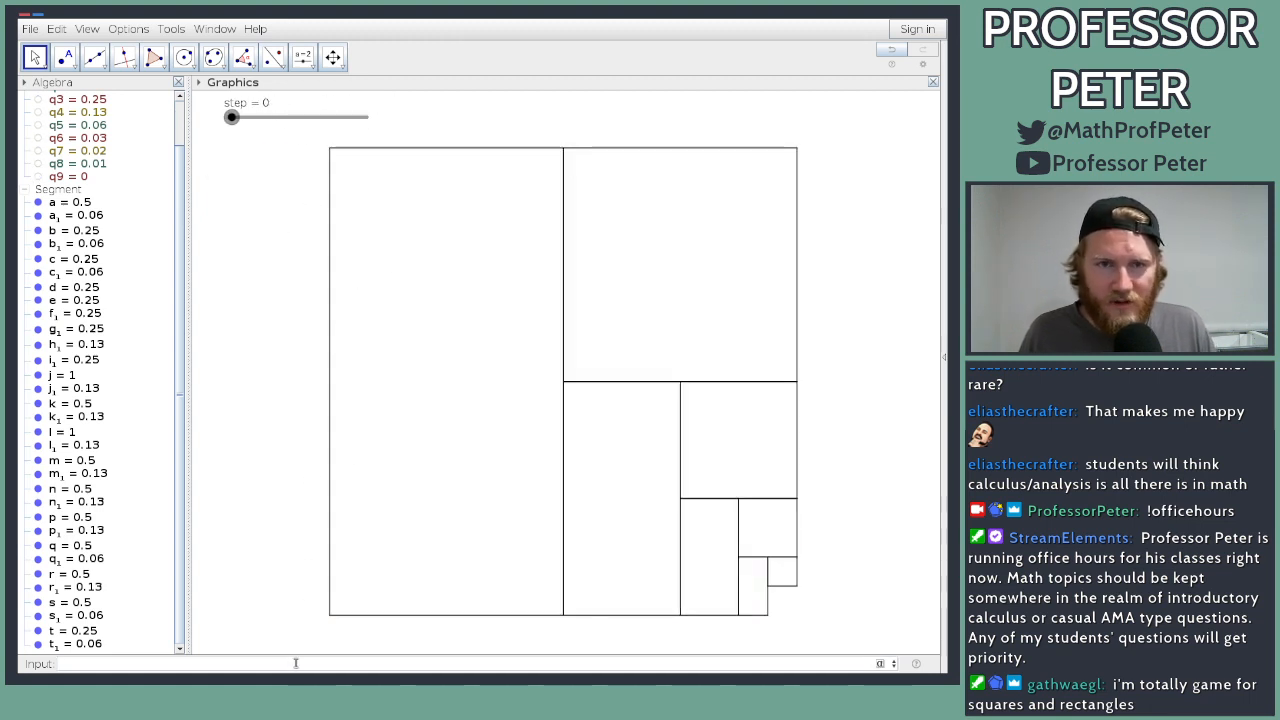
{"action": "scroll", "coordinate": [178, 260], "scroll_direction": "up", "scroll_amount": 2}
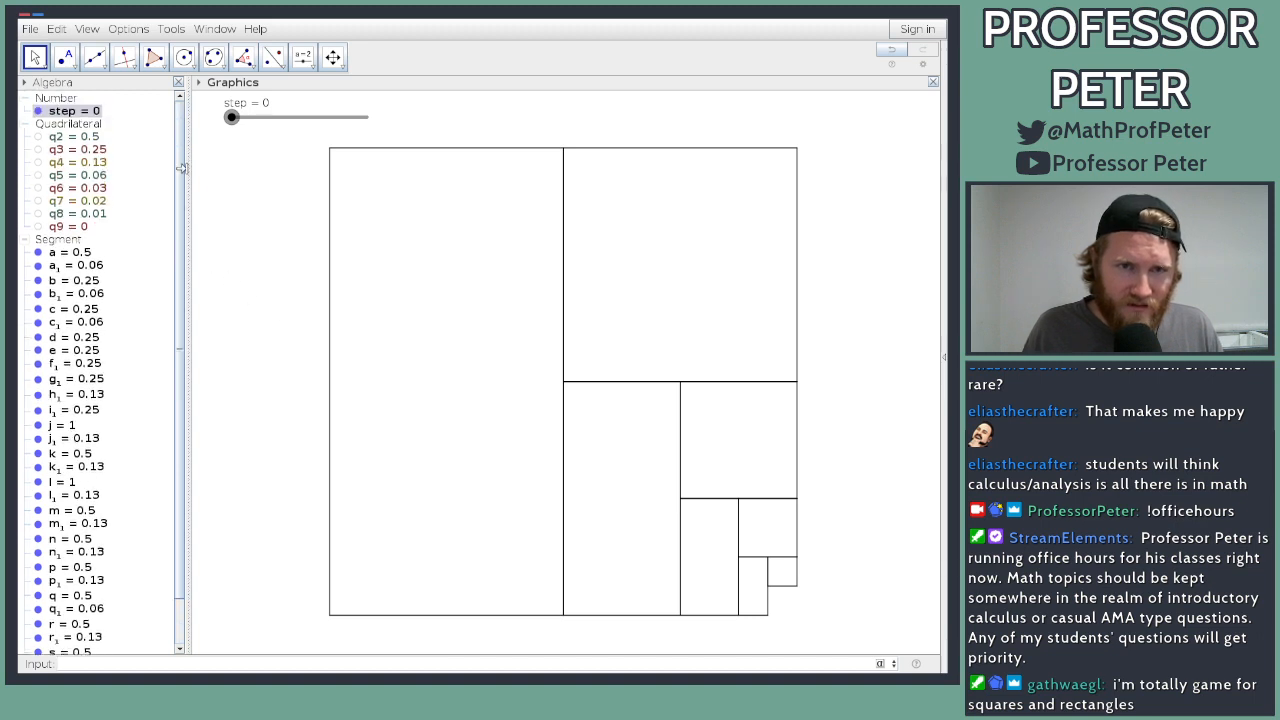
{"action": "left_click", "coordinate": [281, 286]}
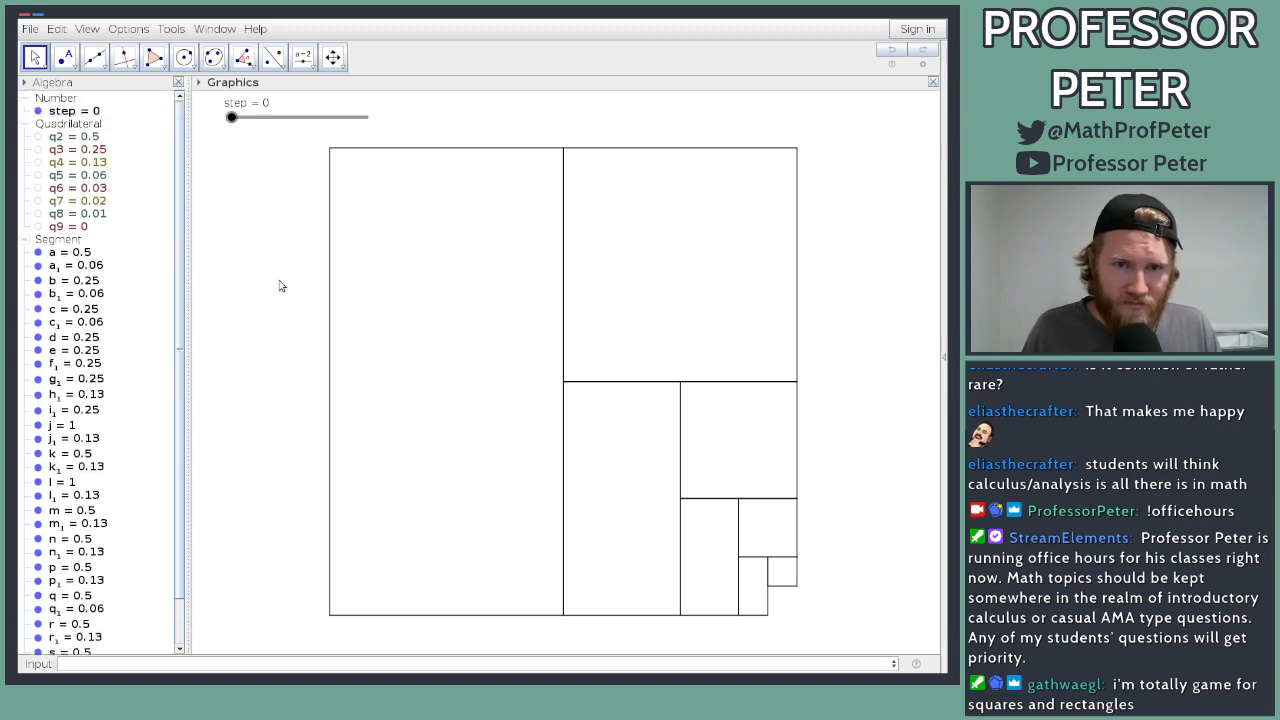
{"action": "left_click", "coordinate": [56, 29]}
{"action": "left_click", "coordinate": [57, 29]}
{"action": "left_click", "coordinate": [57, 29]}
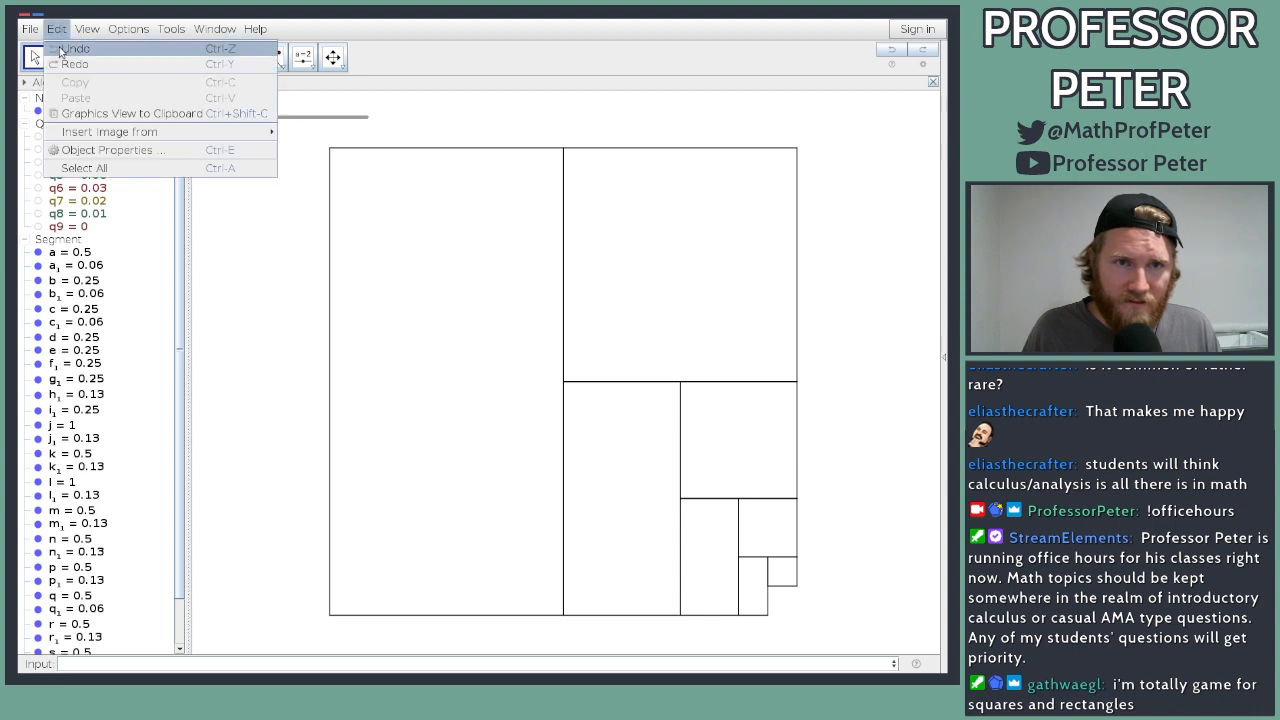
{"action": "left_click", "coordinate": [60, 50]}
{"action": "left_click", "coordinate": [57, 29]}
{"action": "left_click", "coordinate": [62, 48]}
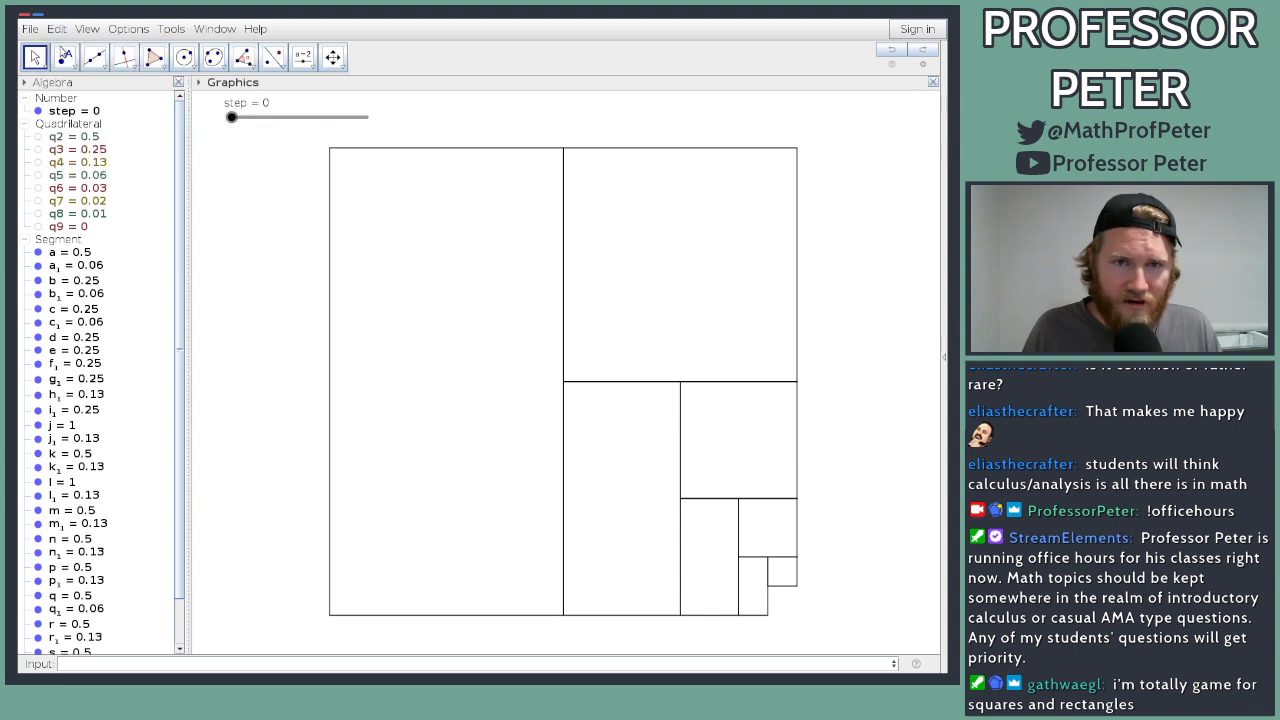
Step: Set the step slider to 20 and recreate the outer square with the command polygon((0,0),(0,1),(1,1),(1,0))
{"action": "left_click_drag", "start_coordinate": [261, 126], "coordinate": [375, 119]}
{"action": "left_click", "coordinate": [200, 667]}
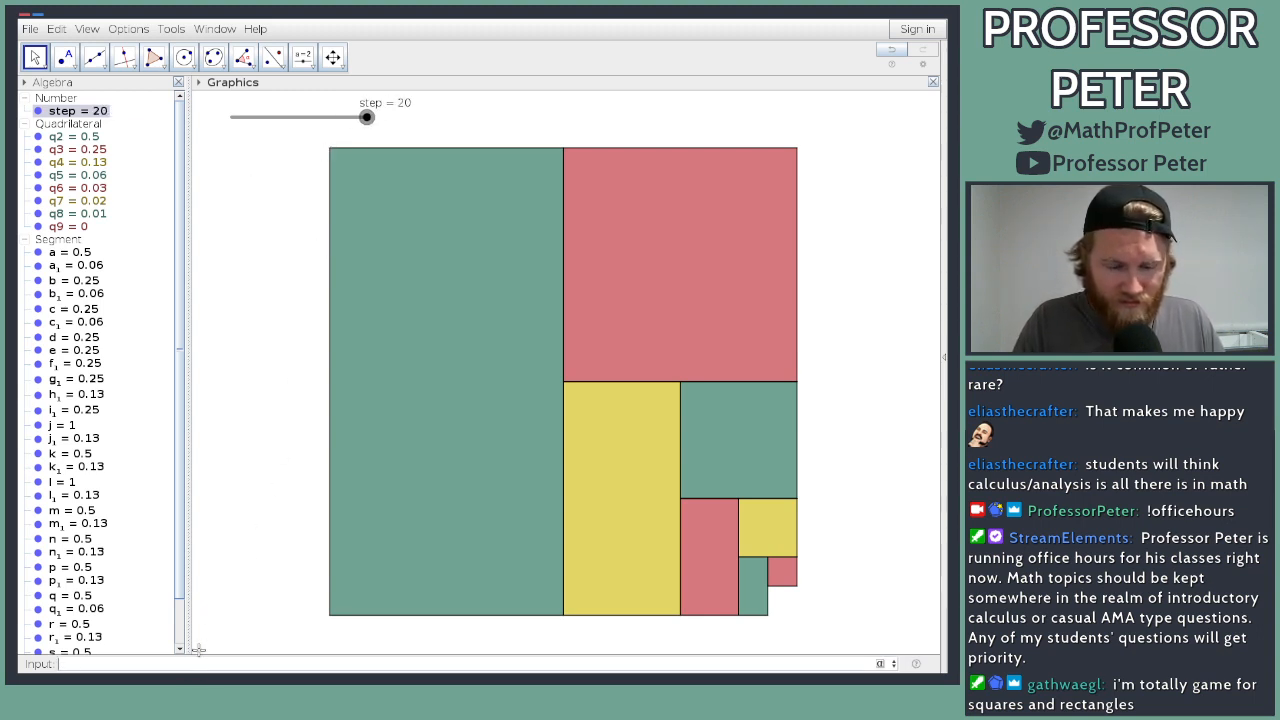
{"action": "type", "text": "polygon()"}
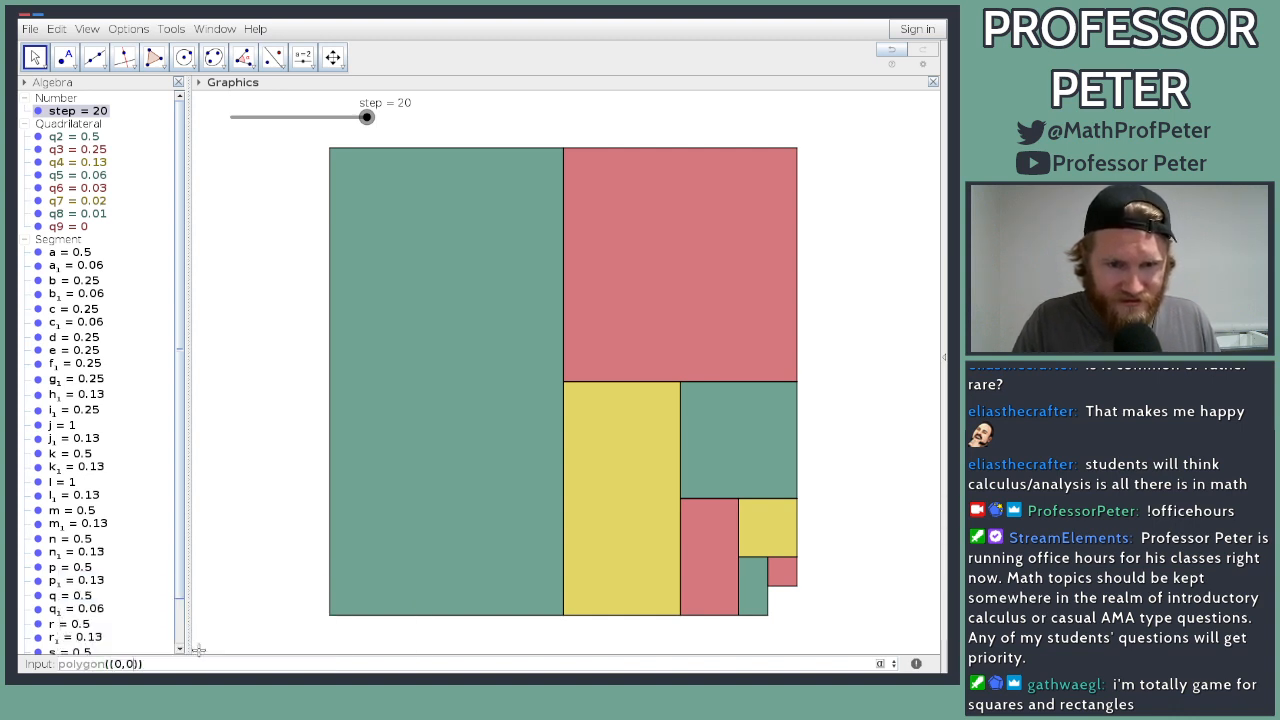
{"action": "type", "text": "(0,0),(0,"}
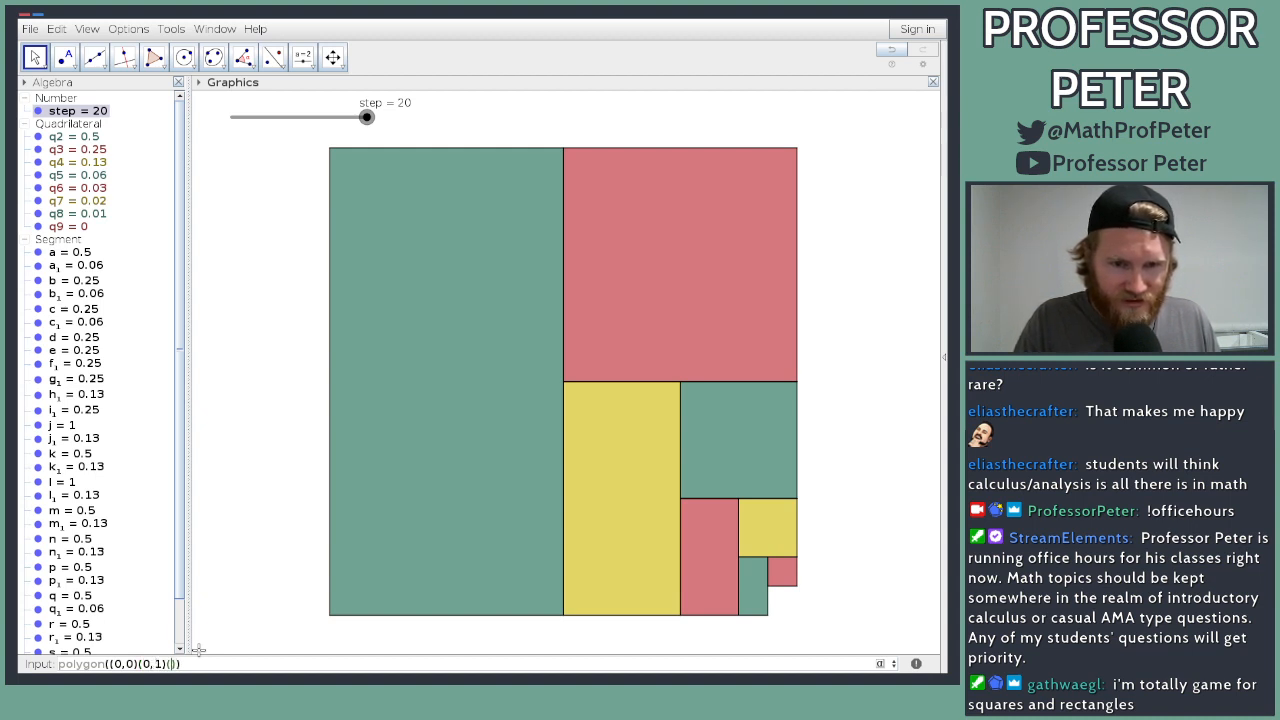
{"action": "type", "text": "1,1"}
{"action": "key", "text": "BackSpace"}
{"action": "key", "text": "BackSpace"}
{"action": "key", "text": "BackSpace"}
{"action": "key", "text": "BackSpace"}
{"action": "type", "text": ",(1,1)"}
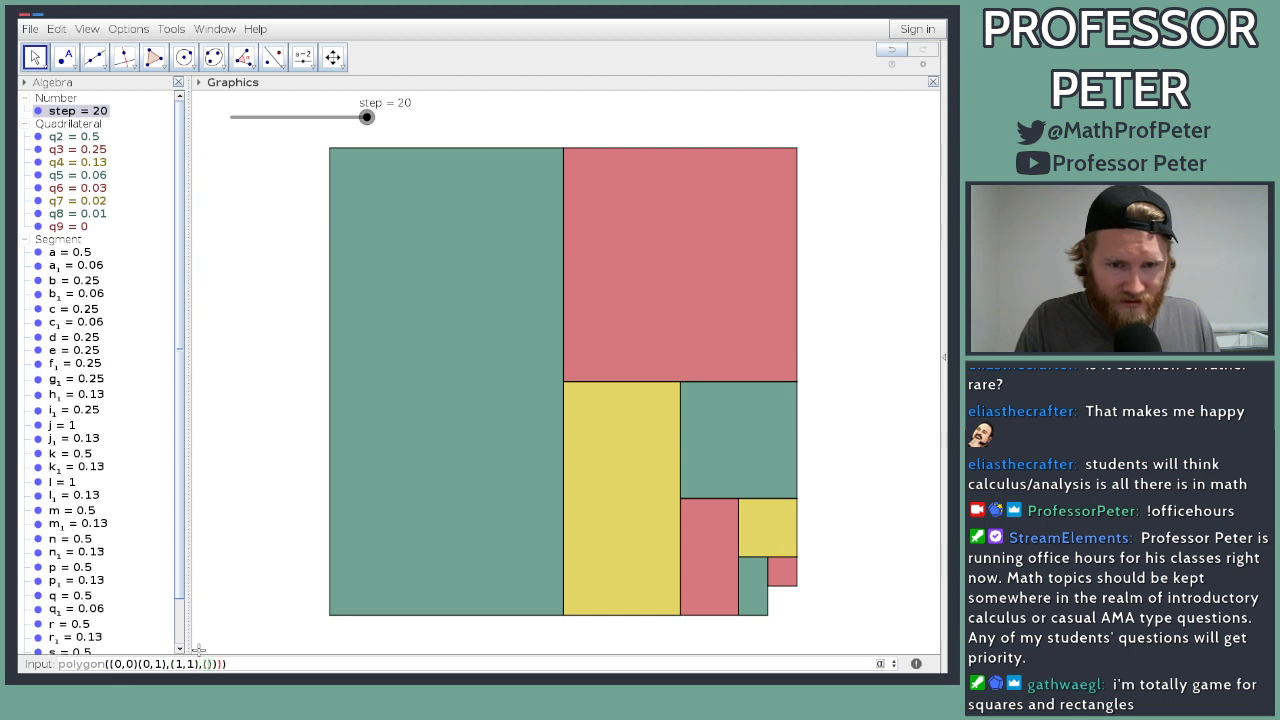
{"action": "type", "text": ",(1,0"}
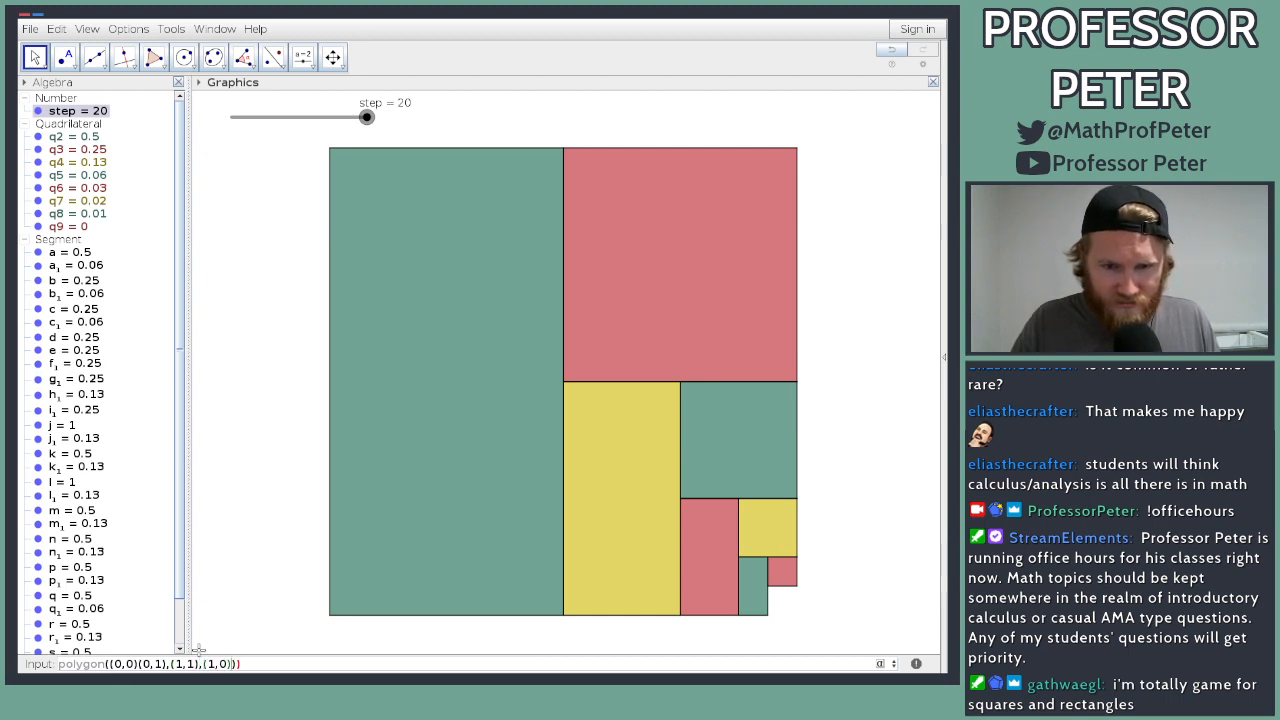
{"action": "key", "text": "Return"}
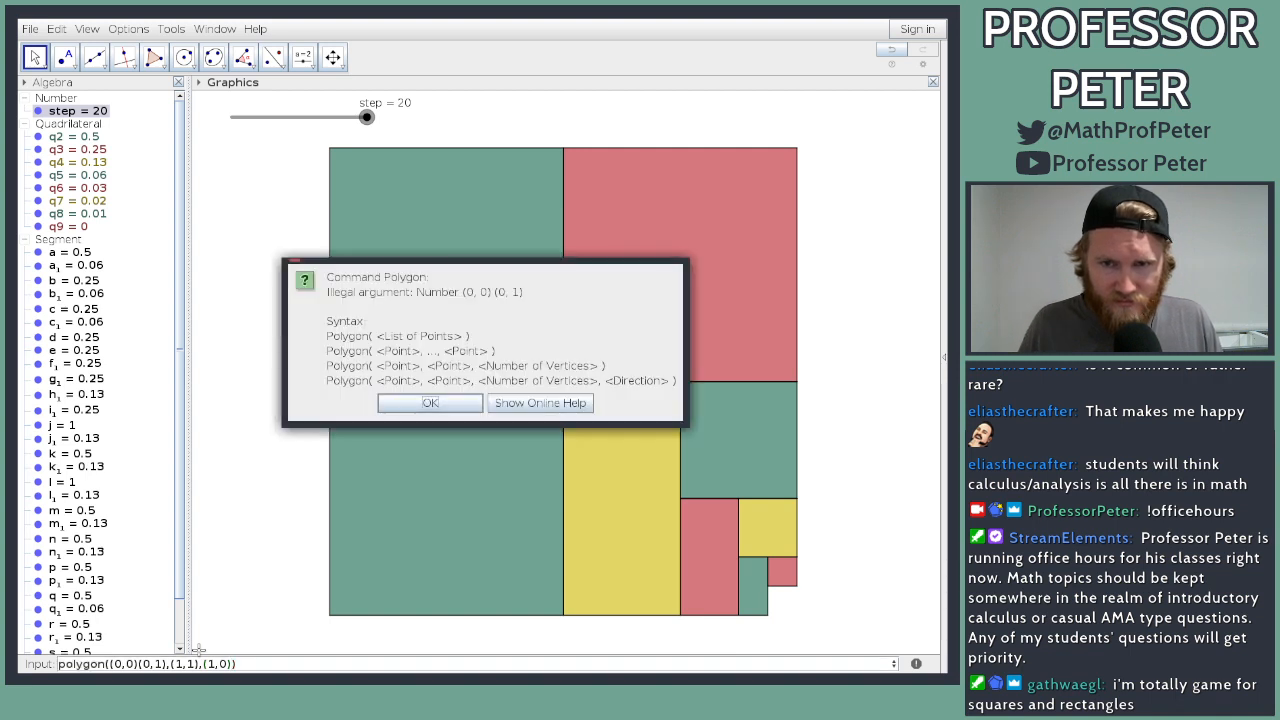
{"action": "left_click", "coordinate": [430, 403]}
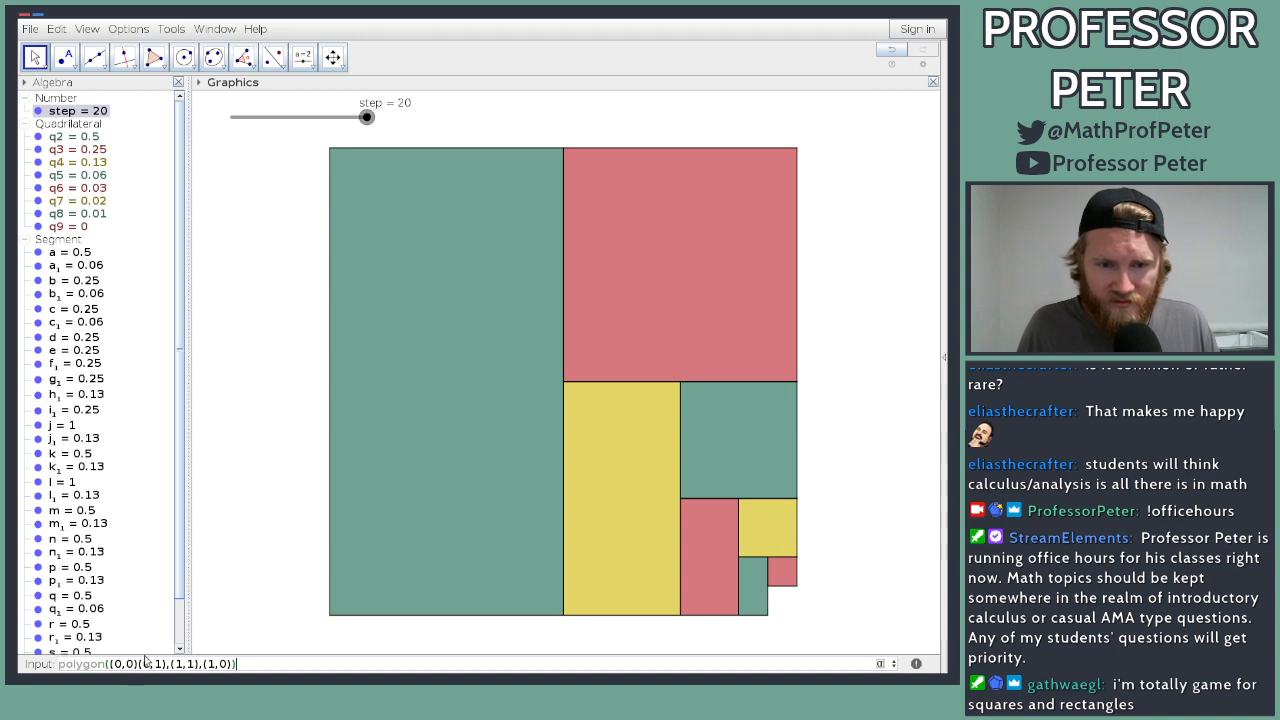
{"action": "key", "text": "Return"}
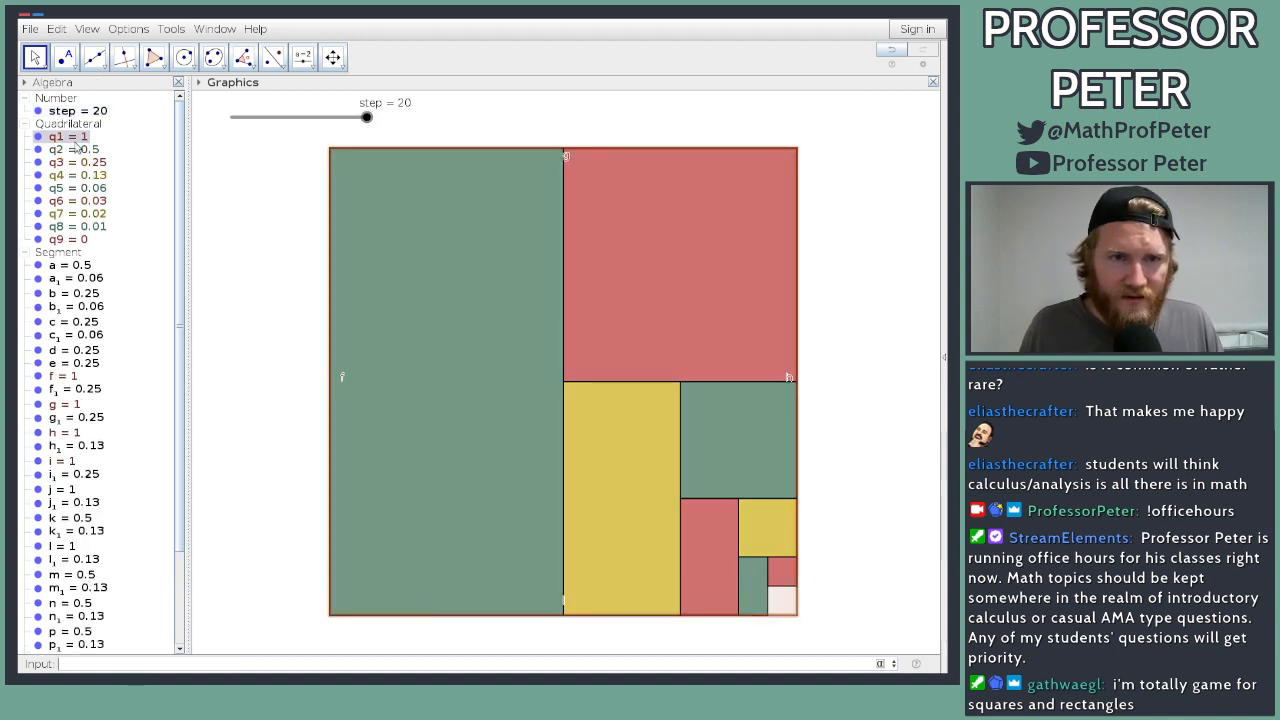
Step: Set the fill opacity of the outer square q1 to 0 and color it black
{"action": "right_click", "coordinate": [78, 136]}
{"action": "left_click", "coordinate": [165, 247]}
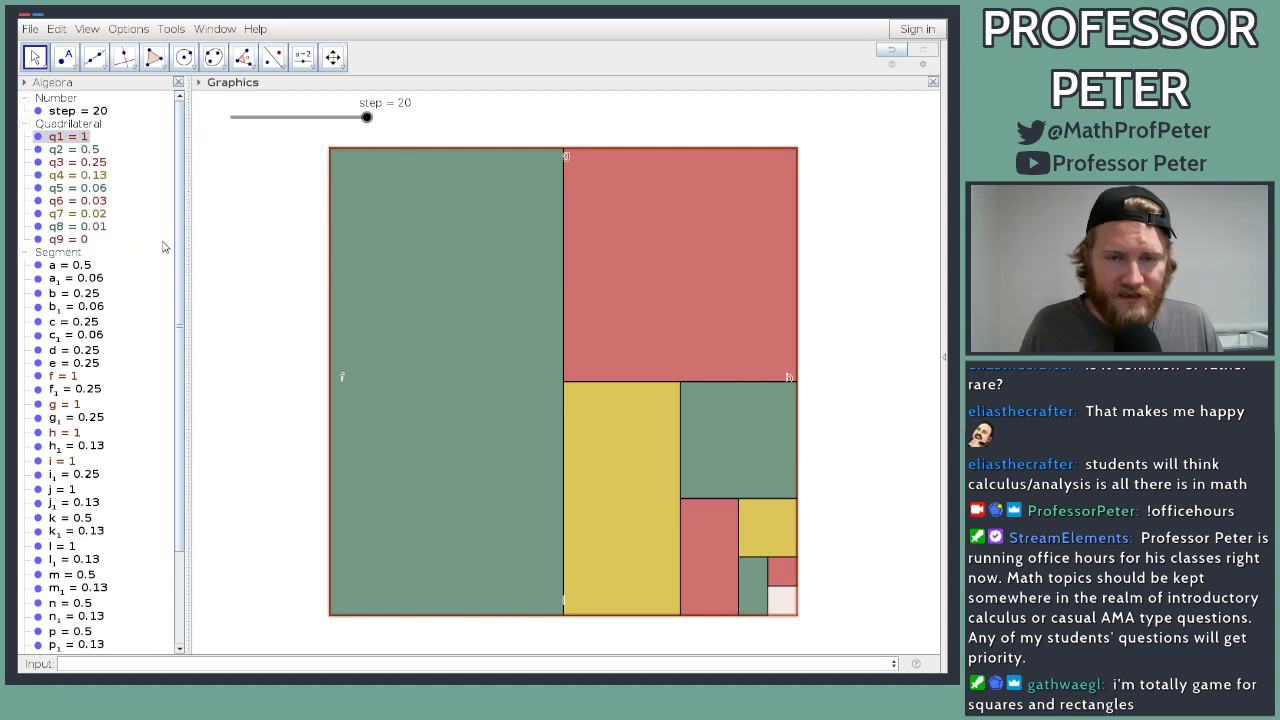
{"action": "left_click", "coordinate": [266, 382]}
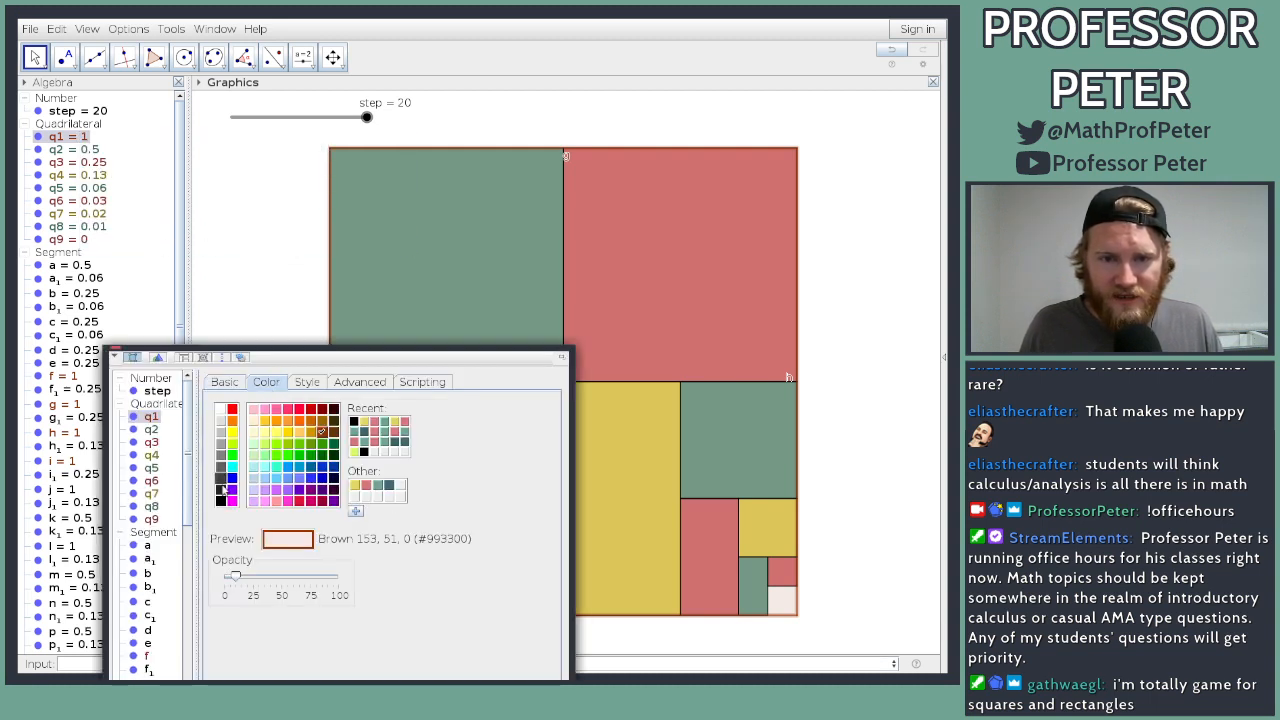
{"action": "left_click_drag", "start_coordinate": [242, 582], "coordinate": [211, 581]}
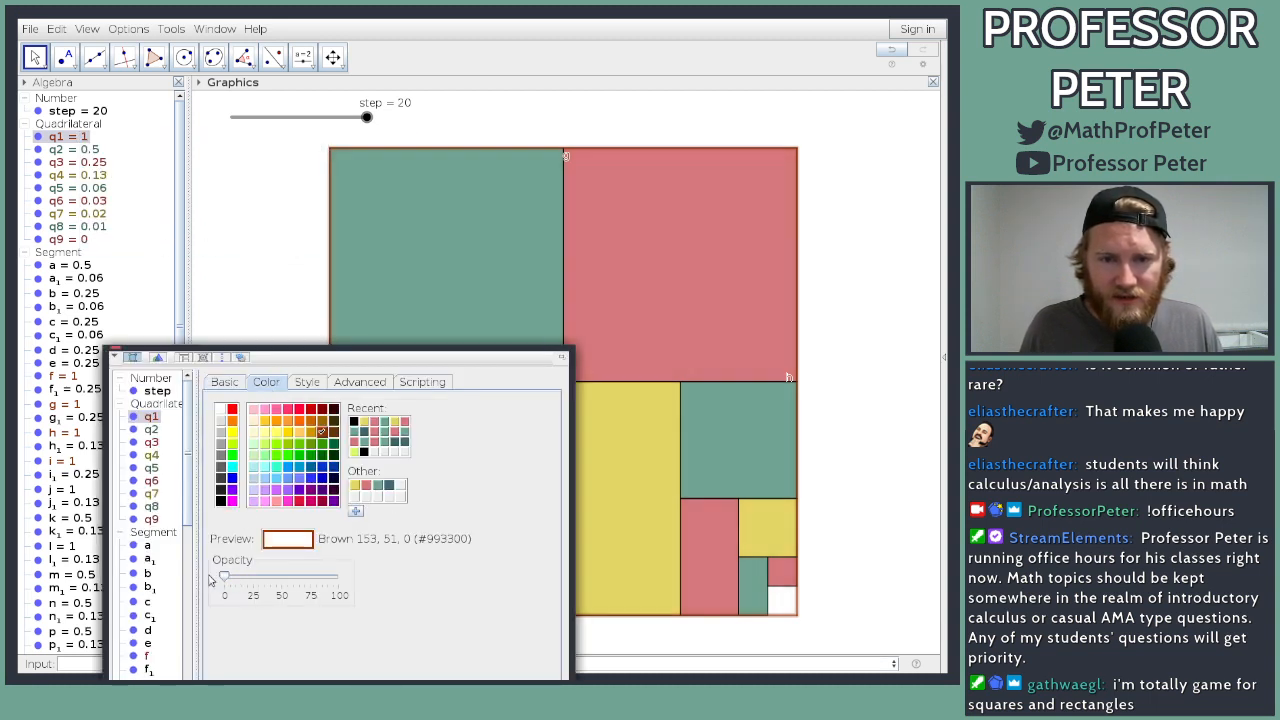
{"action": "left_click", "coordinate": [221, 500]}
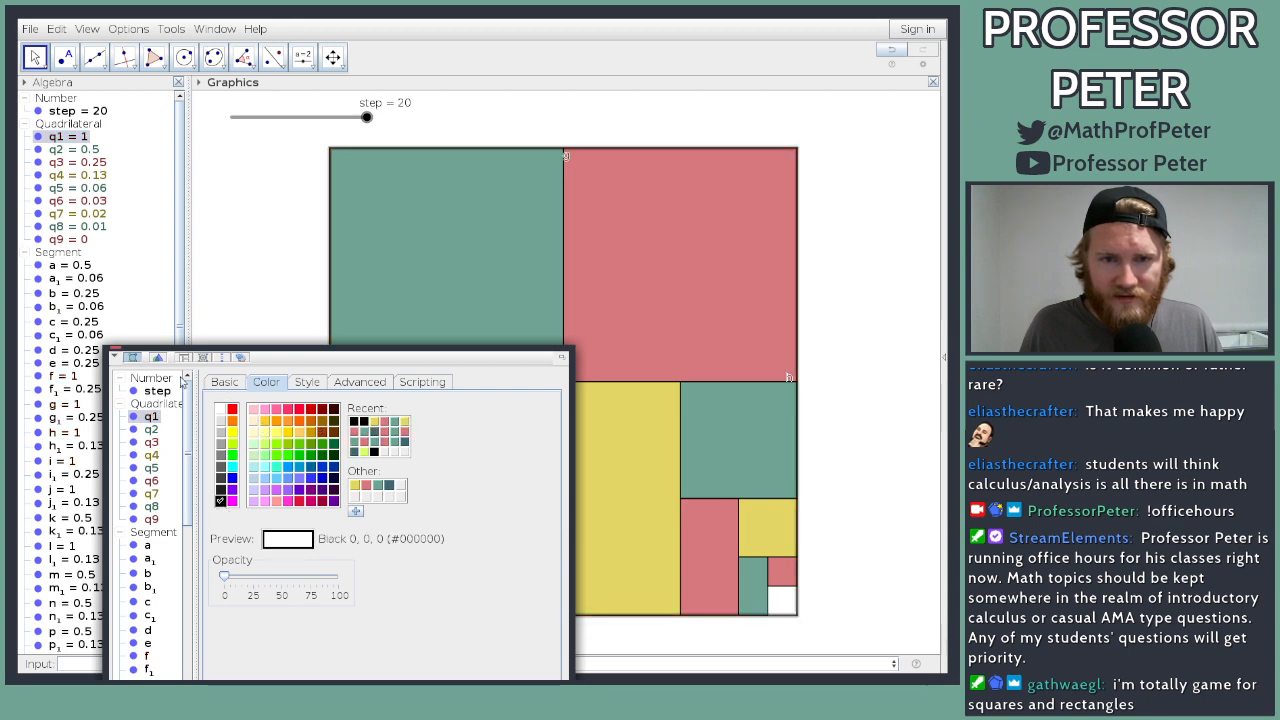
{"action": "left_click", "coordinate": [115, 352]}
Step: Select all the segments, hide their labels, and clear the selection
{"action": "left_click", "coordinate": [66, 256]}
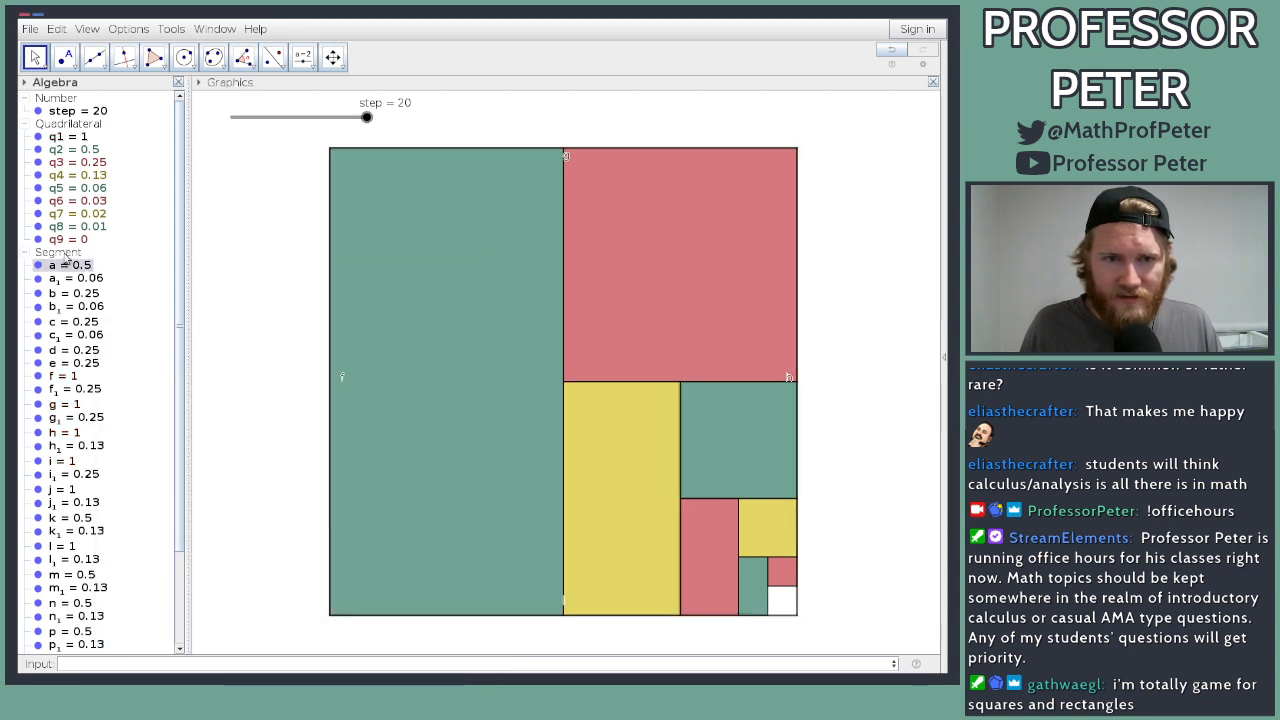
{"action": "right_click", "coordinate": [66, 257]}
{"action": "left_click", "coordinate": [135, 299]}
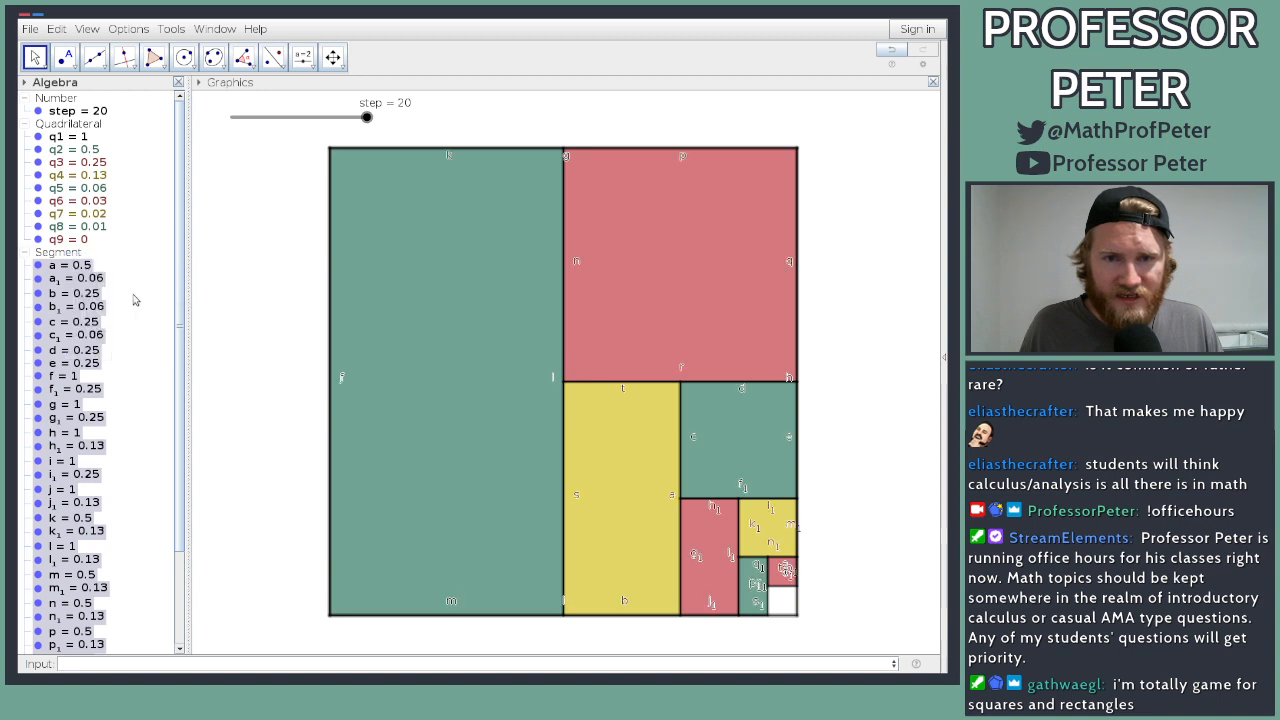
{"action": "right_click", "coordinate": [66, 282]}
{"action": "left_click", "coordinate": [135, 325]}
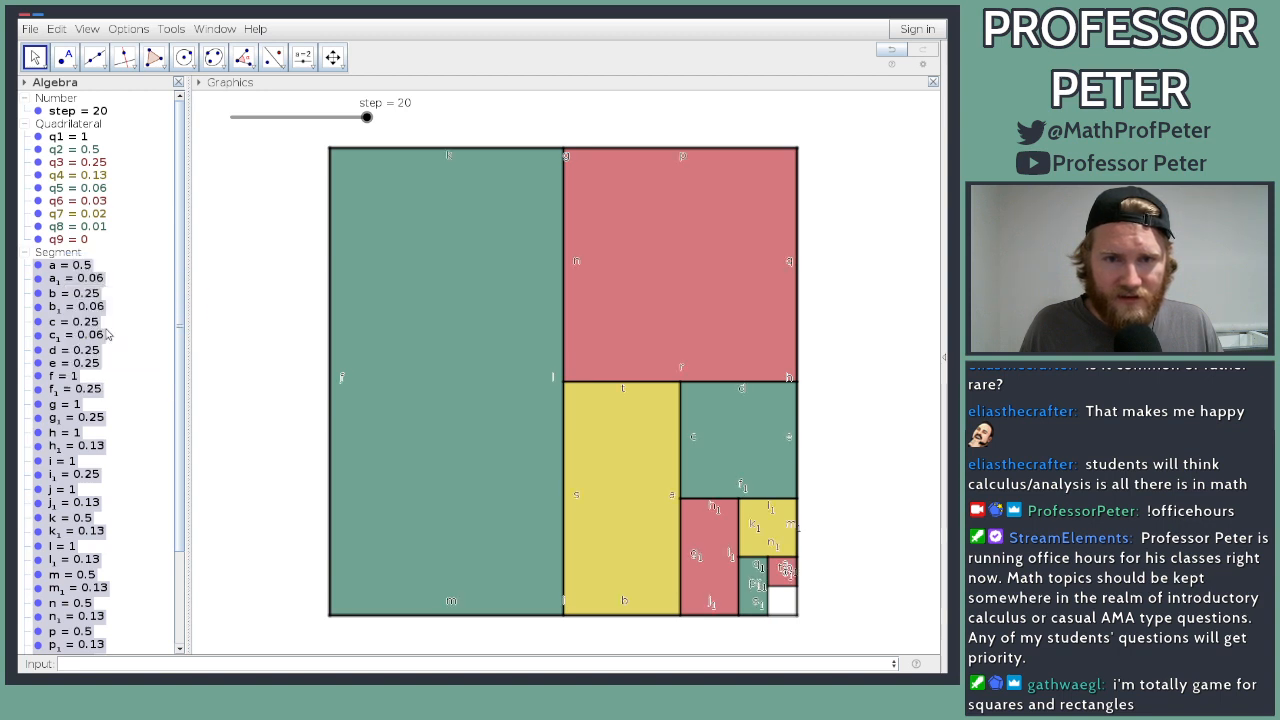
{"action": "left_click", "coordinate": [214, 390]}
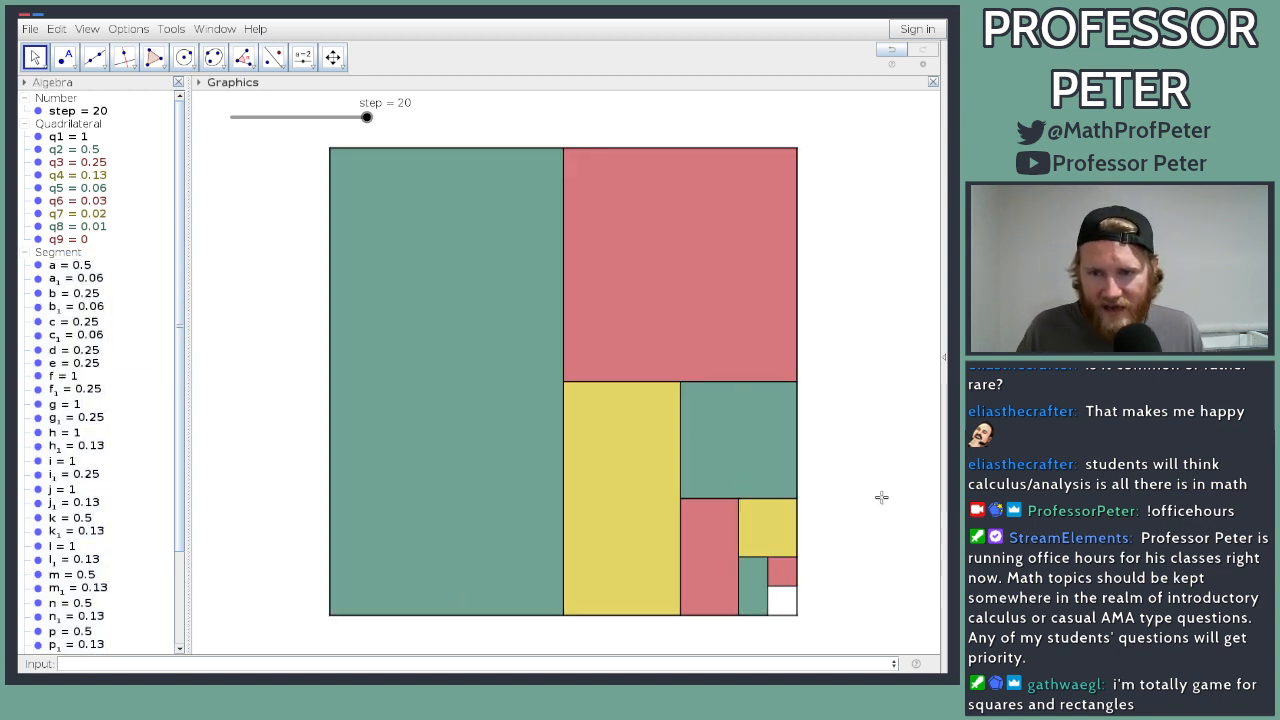
Step: Examine the subdivided square down to the remaining white square in its lower-right corner
{"action": "mouse_move", "coordinate": [909, 488]}
{"action": "left_mouse_down"}
{"action": "mouse_move", "coordinate": [871, 454]}
{"action": "mouse_move", "coordinate": [836, 476]}
{"action": "left_mouse_up"}
{"action": "scroll", "coordinate": [717, 600], "scroll_direction": "up", "scroll_amount": 4}
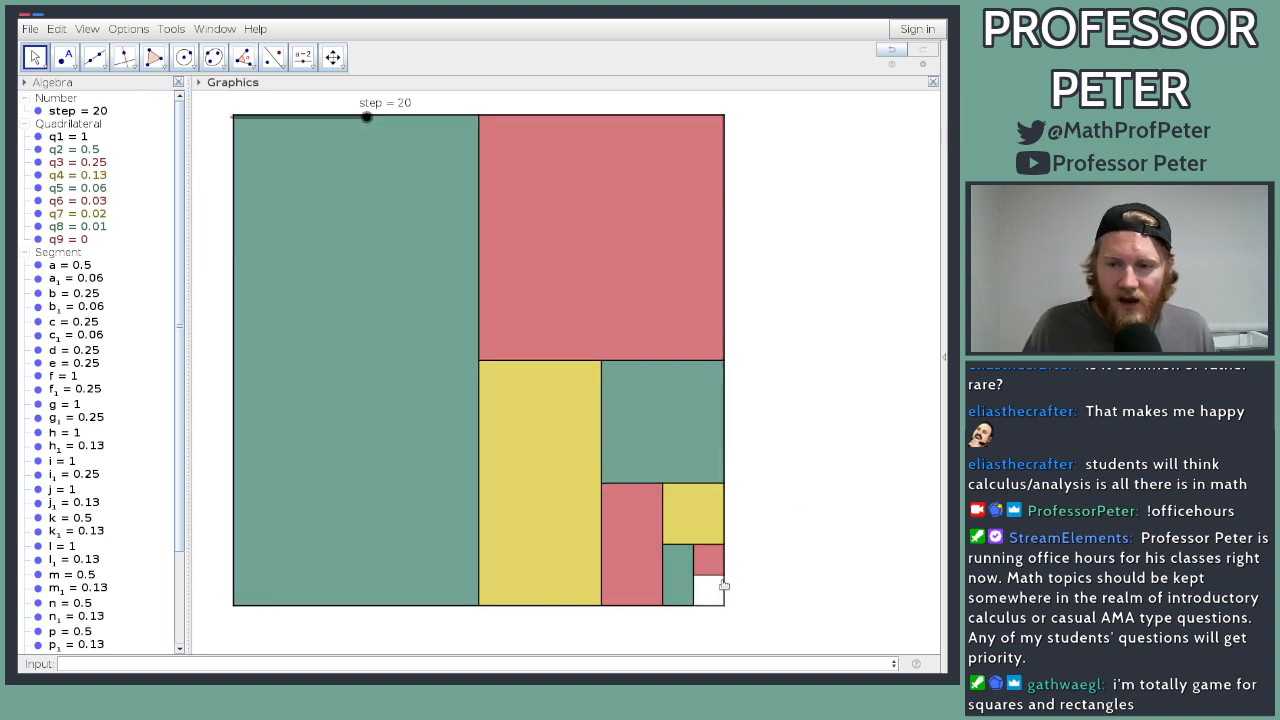
{"action": "scroll", "coordinate": [710, 597], "scroll_direction": "up", "scroll_amount": 1}
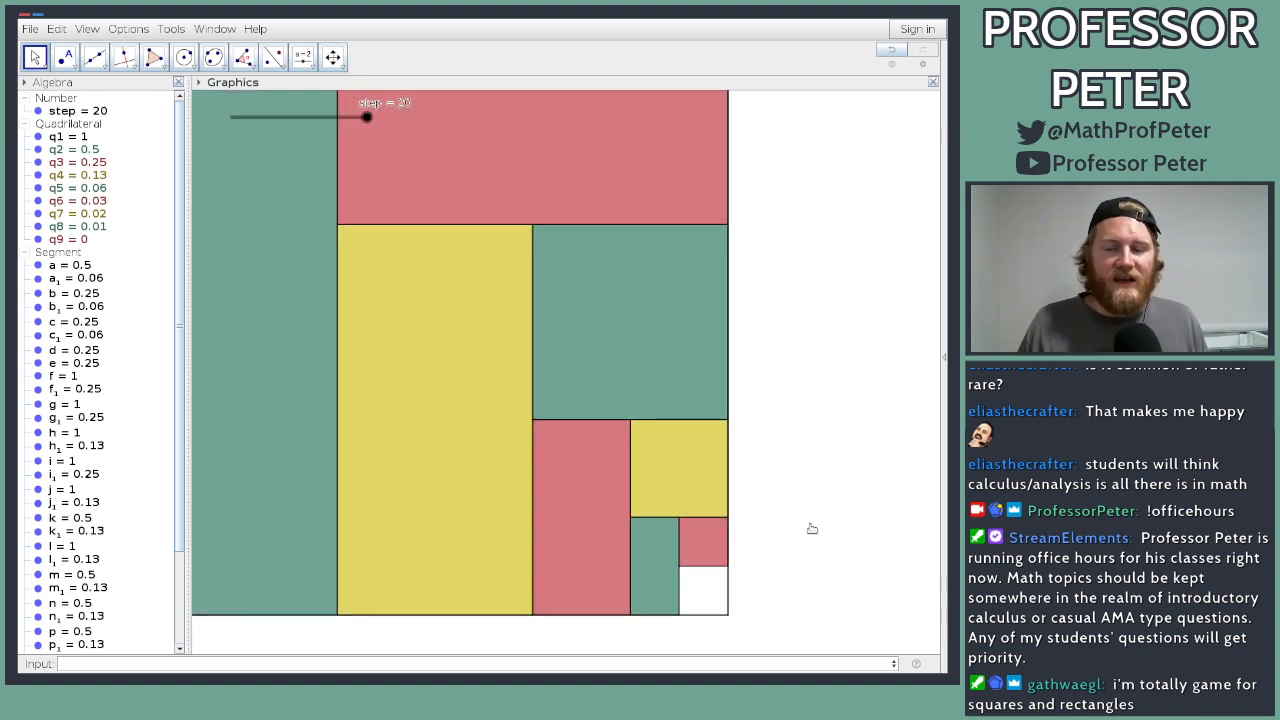
{"action": "scroll", "coordinate": [818, 528], "scroll_direction": "down", "scroll_amount": 4}
{"action": "scroll", "coordinate": [818, 528], "scroll_direction": "down", "scroll_amount": 4}
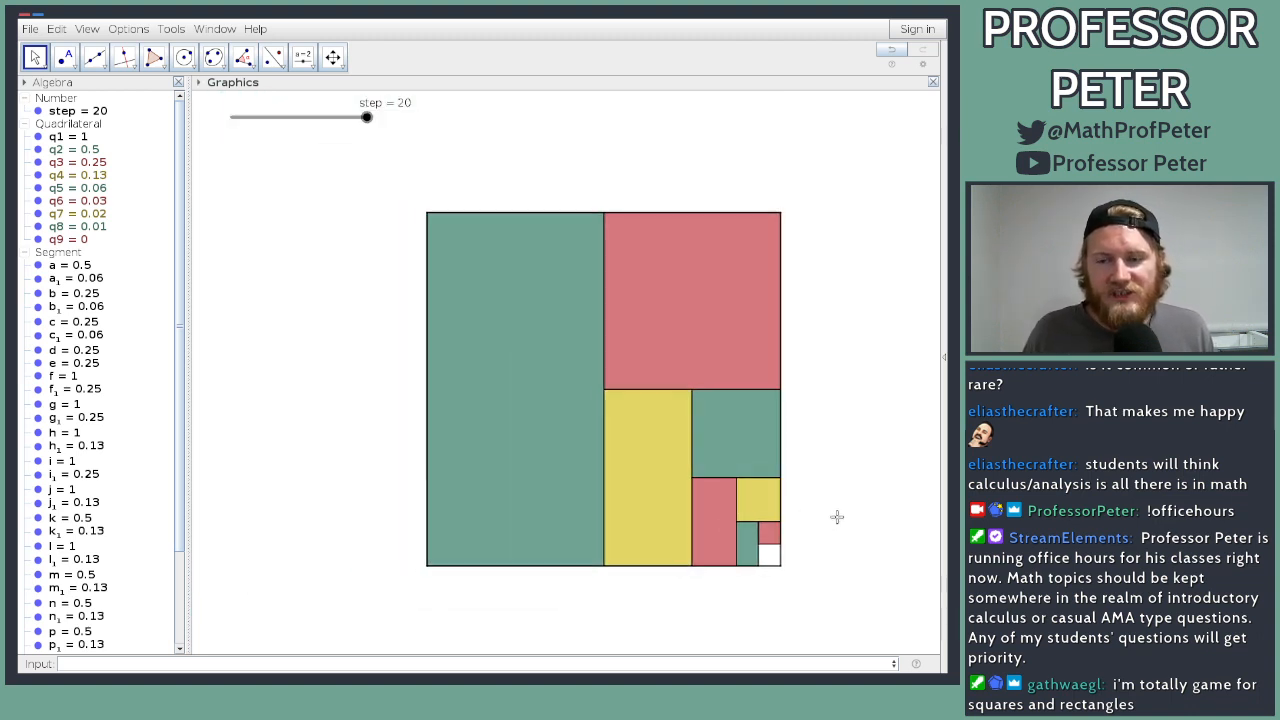
{"action": "scroll", "coordinate": [837, 517], "scroll_direction": "up", "scroll_amount": 3}
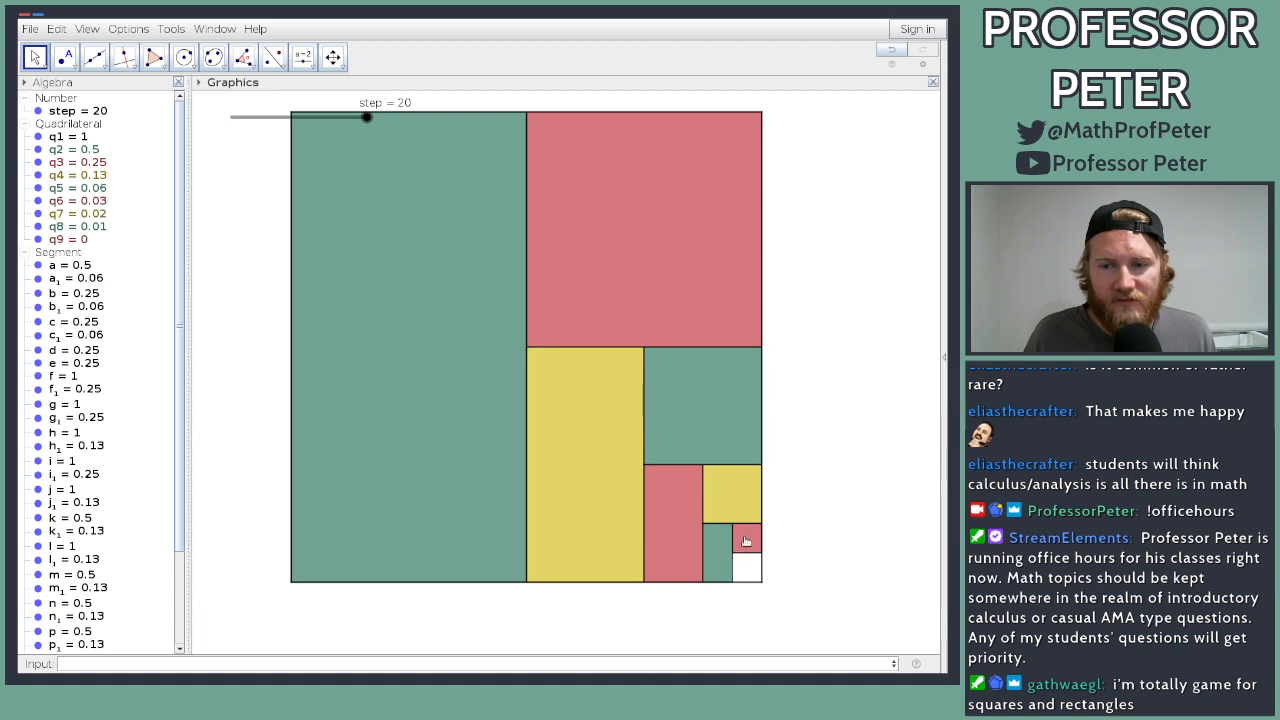
{"action": "scroll", "coordinate": [805, 580], "scroll_direction": "up", "scroll_amount": 8}
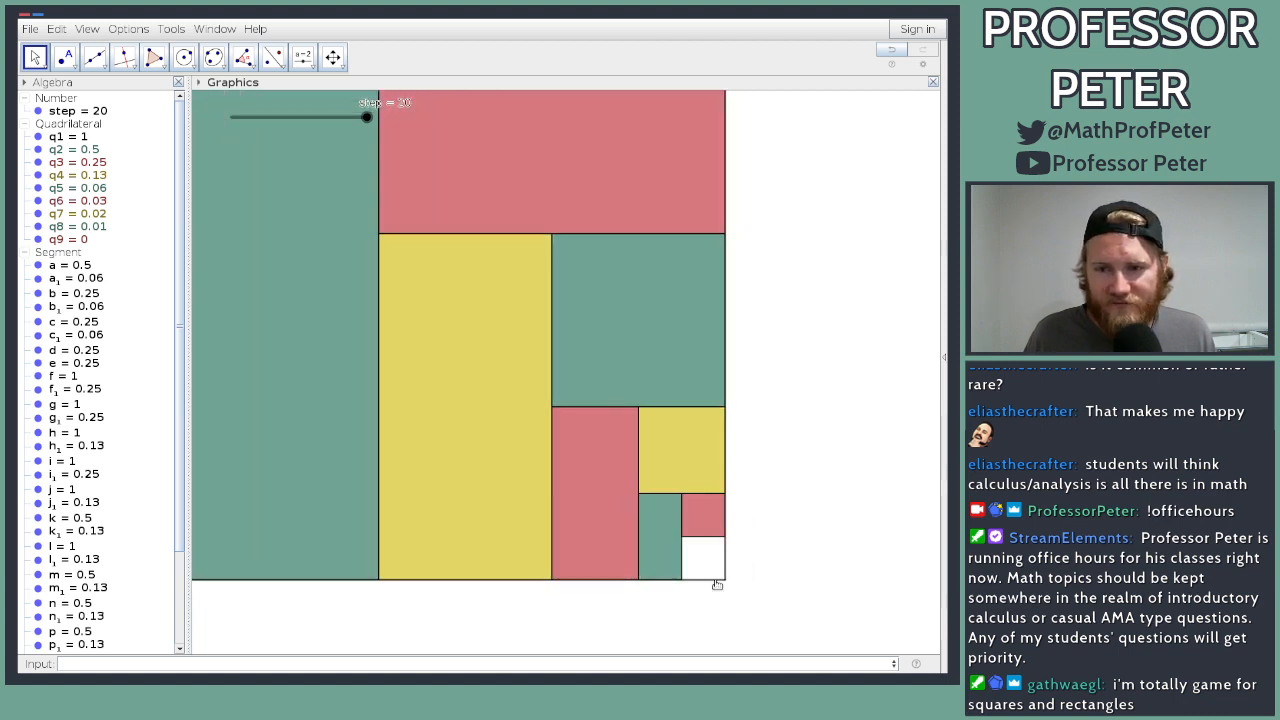
{"action": "scroll", "coordinate": [766, 574], "scroll_direction": "up", "scroll_amount": 10}
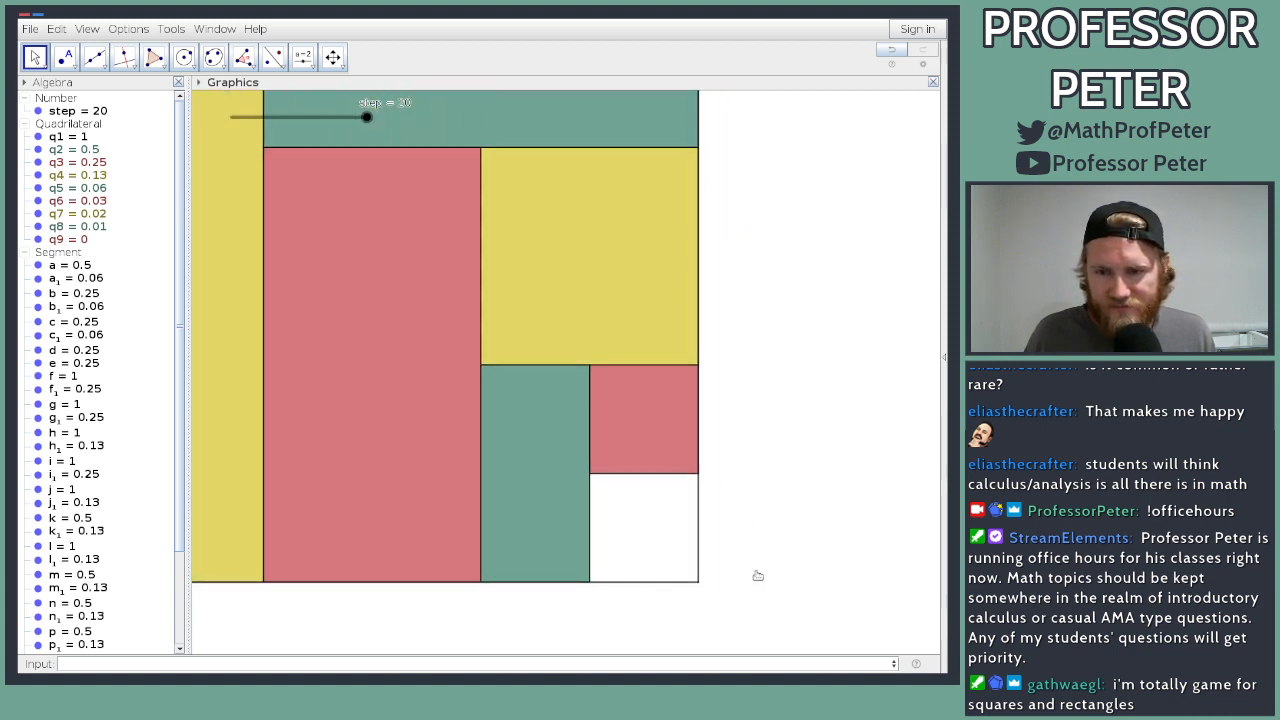
{"action": "scroll", "coordinate": [739, 566], "scroll_direction": "up", "scroll_amount": 8}
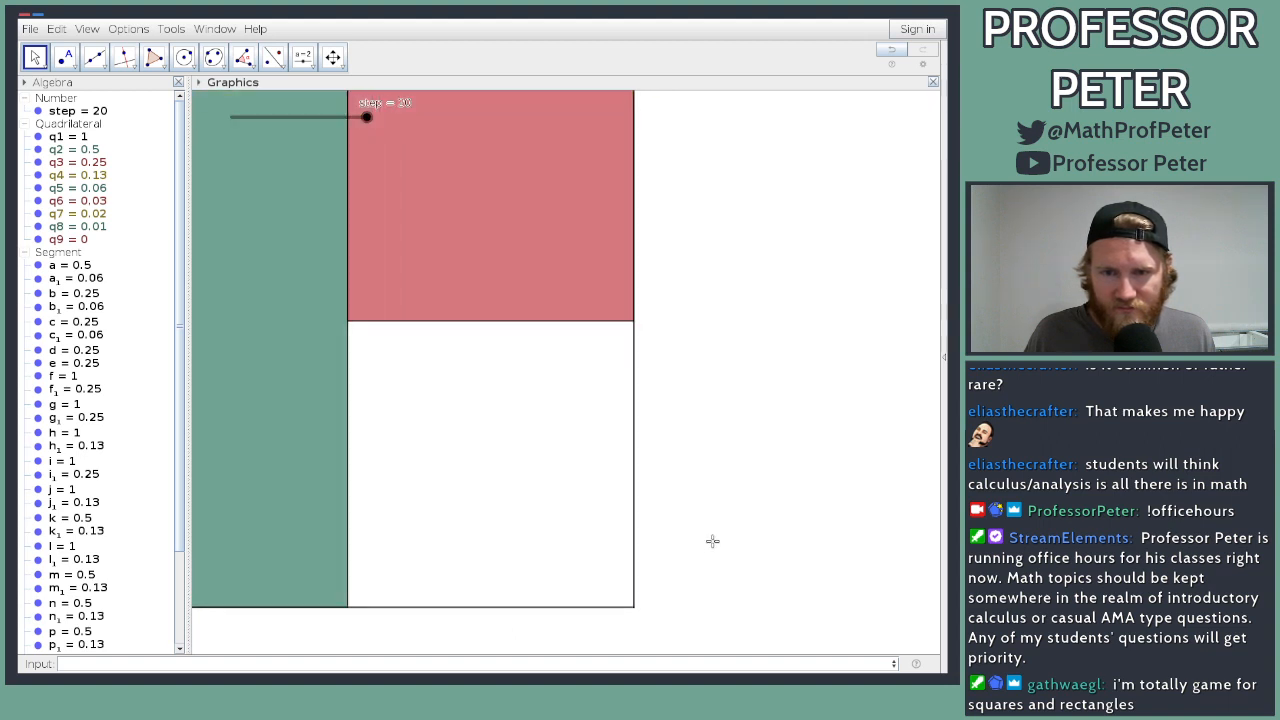
{"action": "scroll", "coordinate": [748, 538], "scroll_direction": "up", "scroll_amount": 8}
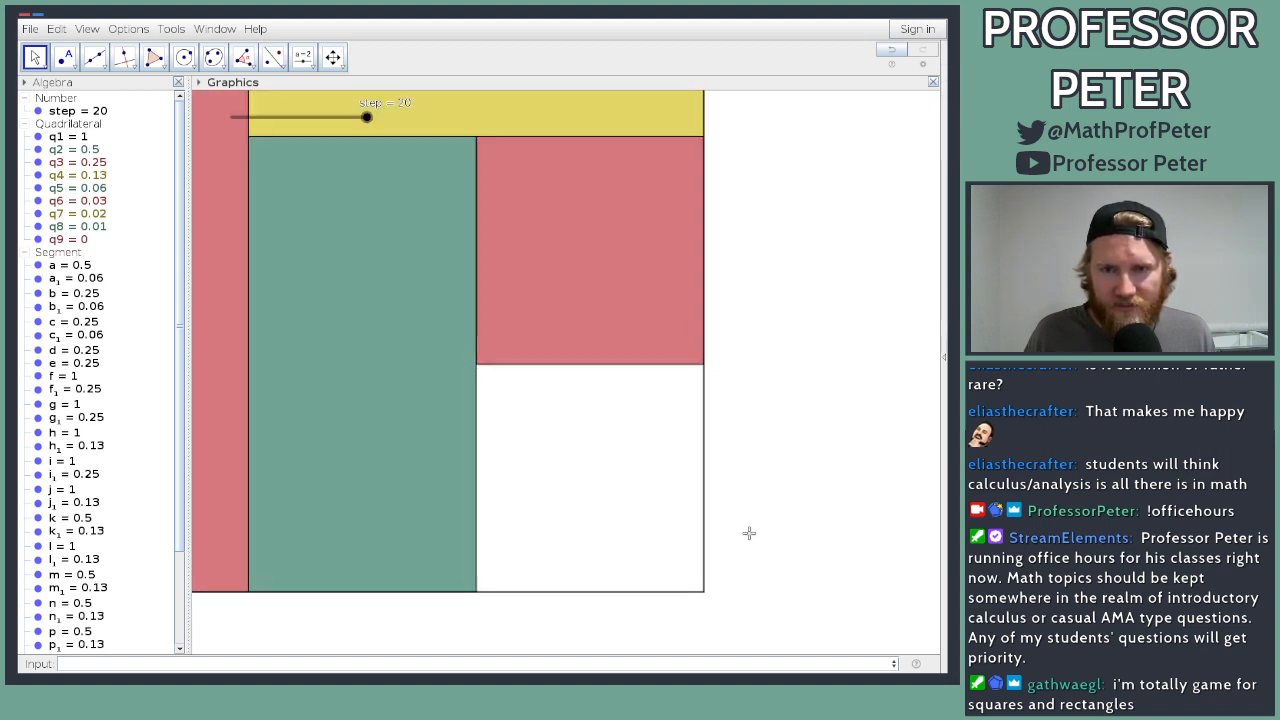
{"action": "scroll", "coordinate": [756, 532], "scroll_direction": "up", "scroll_amount": 2}
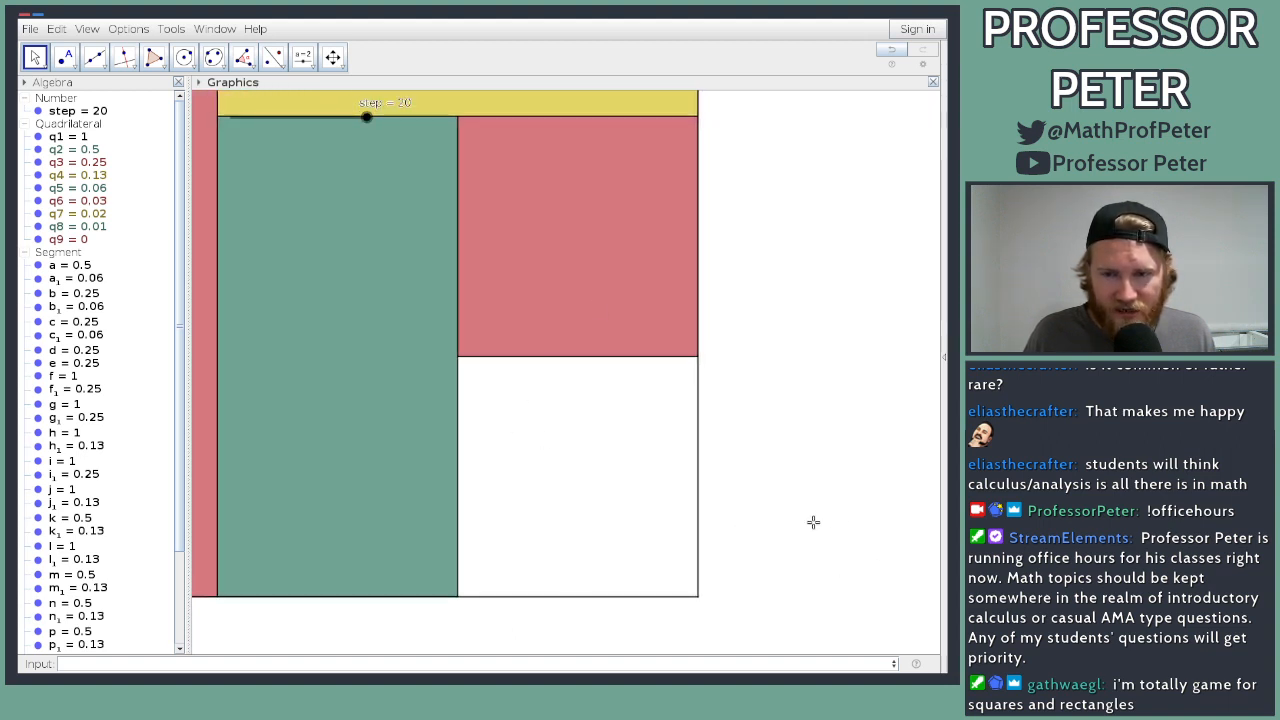
{"action": "scroll", "coordinate": [811, 520], "scroll_direction": "up", "scroll_amount": 4}
Step: Toggle the grid on and off again, and show the coordinate axes in the graphics view
{"action": "right_click", "coordinate": [736, 512]}
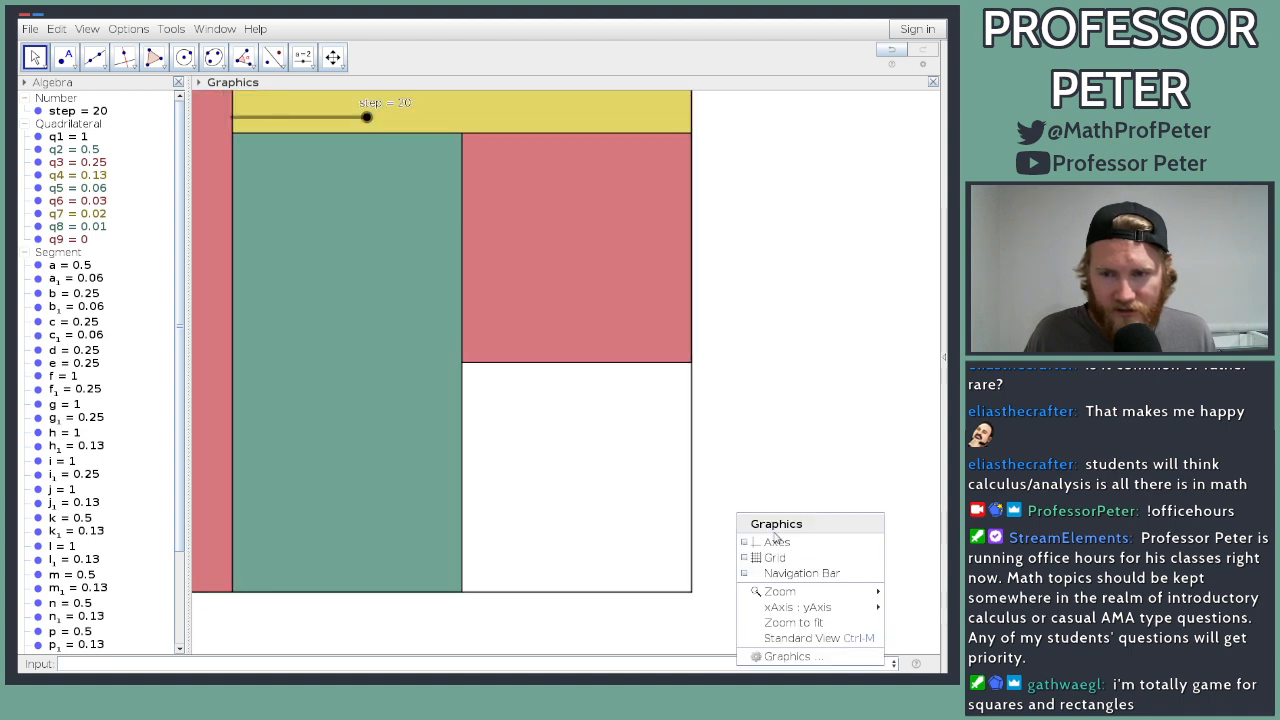
{"action": "left_click", "coordinate": [777, 557]}
{"action": "right_click", "coordinate": [777, 555]}
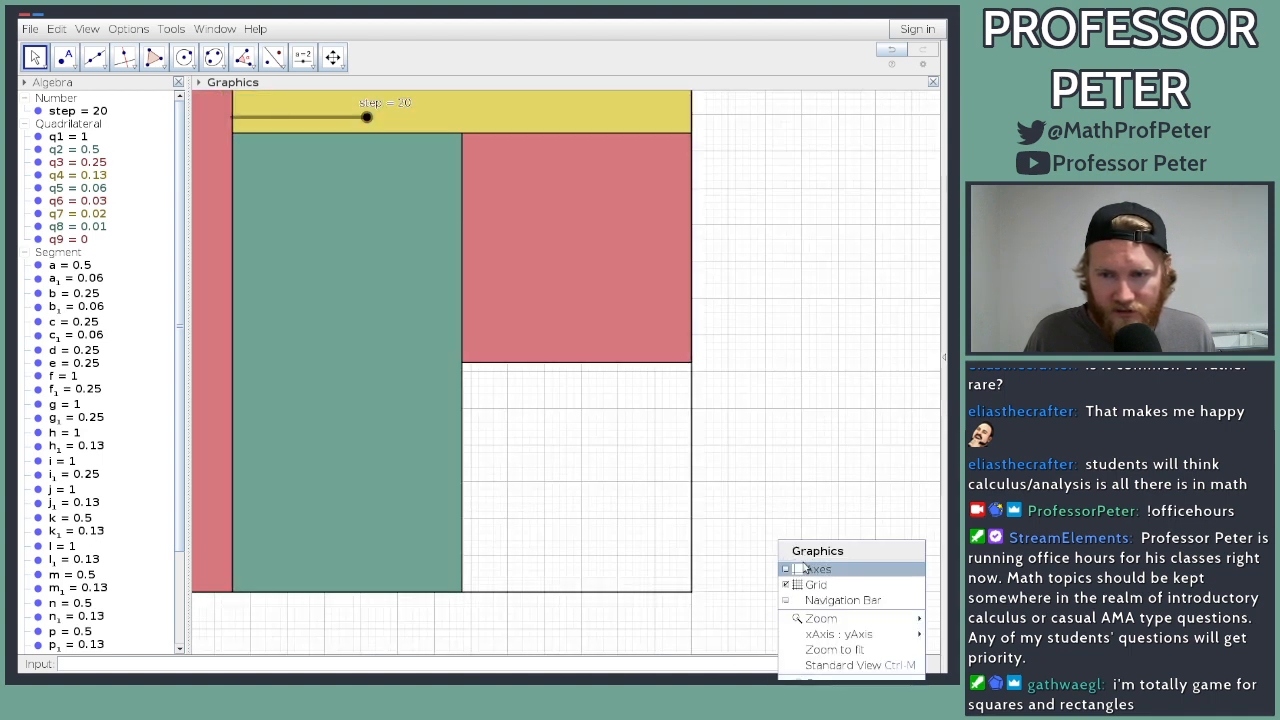
{"action": "left_click", "coordinate": [806, 585]}
{"action": "right_click", "coordinate": [800, 568]}
{"action": "left_click", "coordinate": [801, 568]}
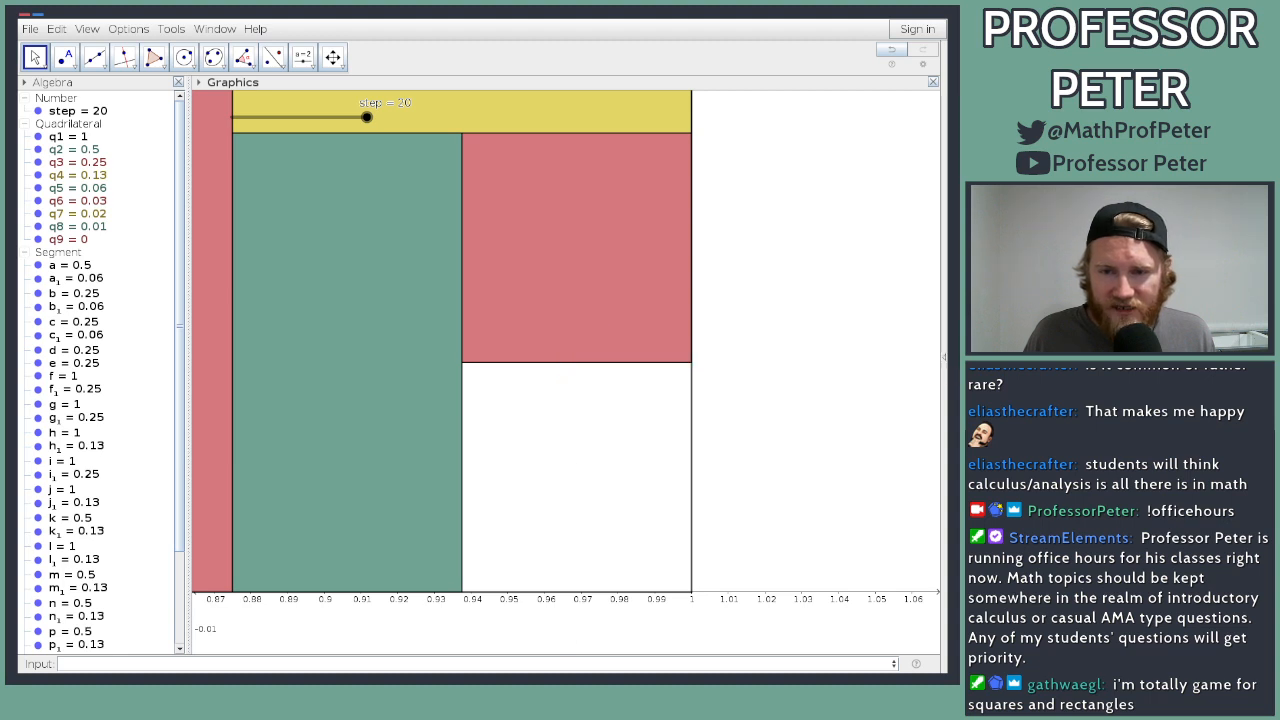
Step: Create the left half of the remaining white square with the command Polygon((15/16,0), (15/16, 1/16),(31/32,1/16),(31/32,0))
{"action": "type", "text": "poly"}
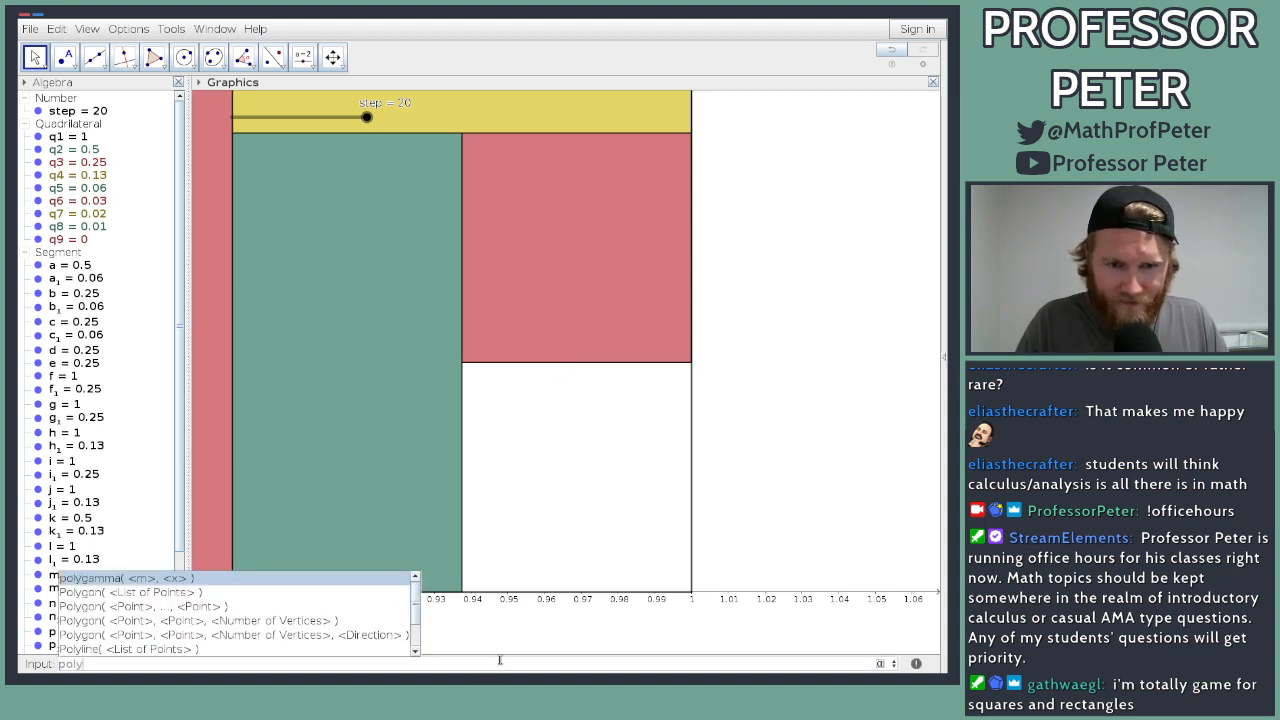
{"action": "key", "text": "Down"}
{"action": "key", "text": "Down"}
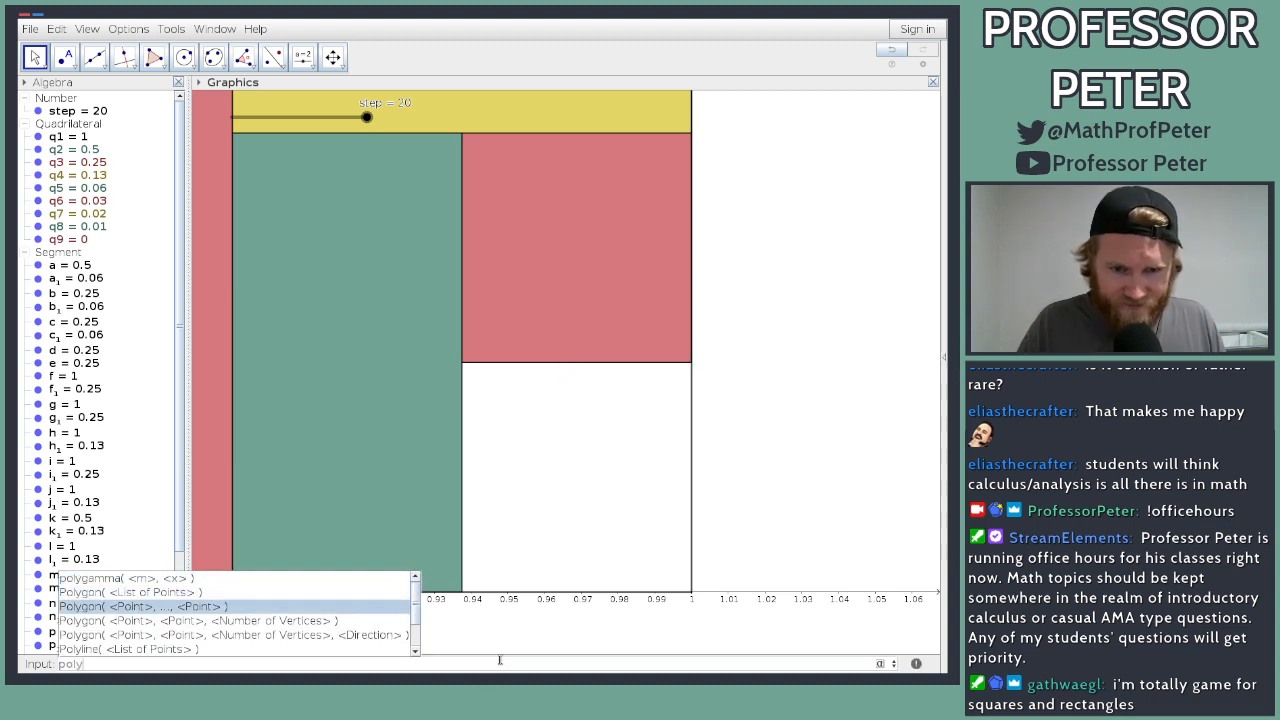
{"action": "key", "text": "Return"}
{"action": "type", "text": "(15/1)"}
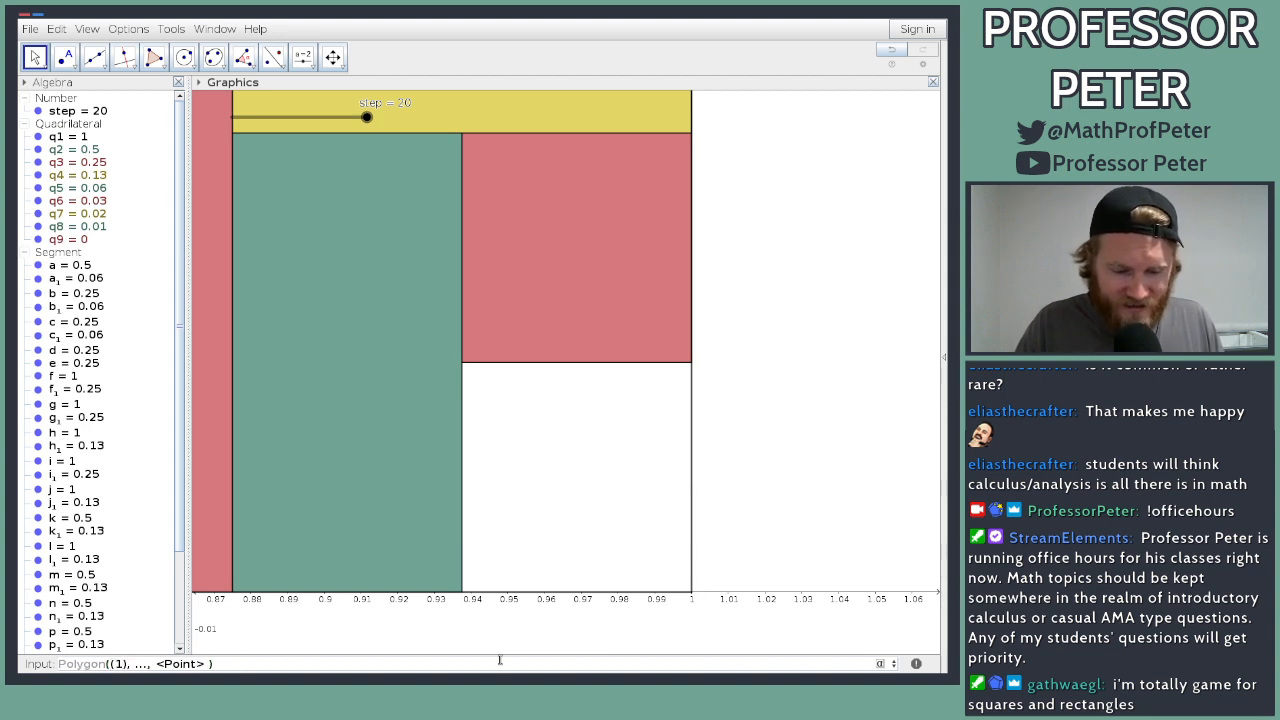
{"action": "type", "text": "6,0"}
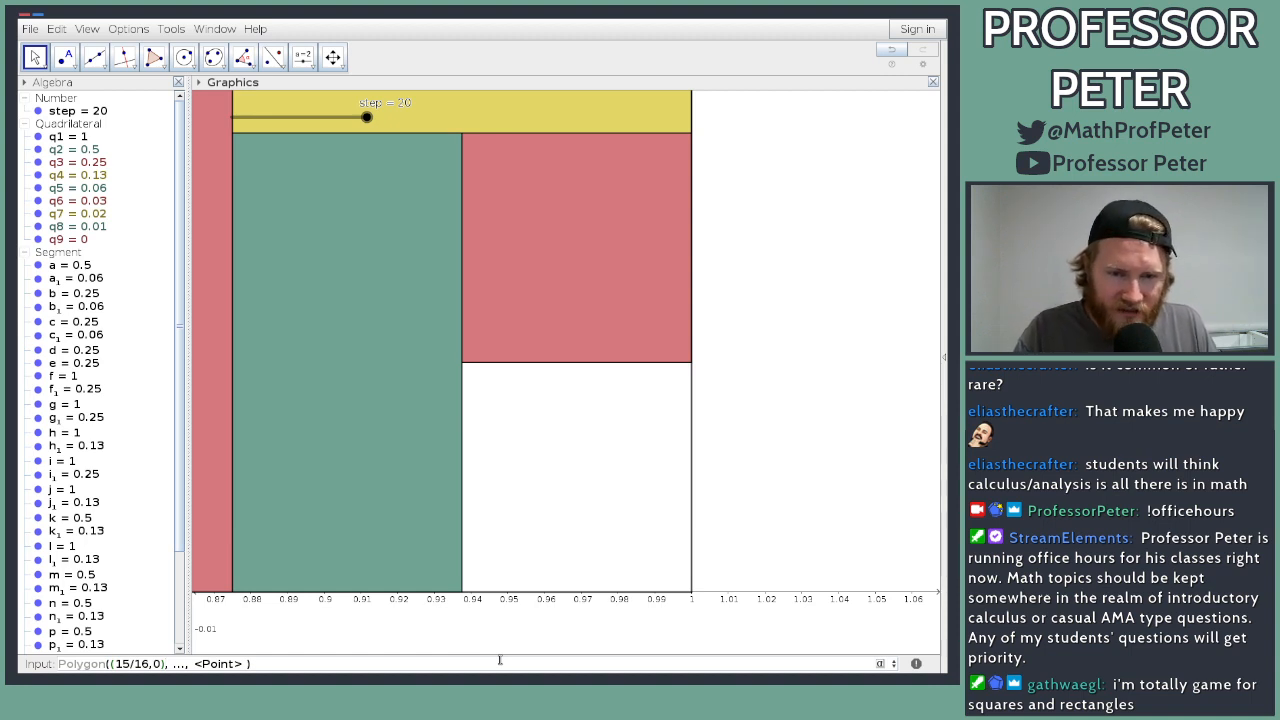
{"action": "type", "text": ", (15/"}
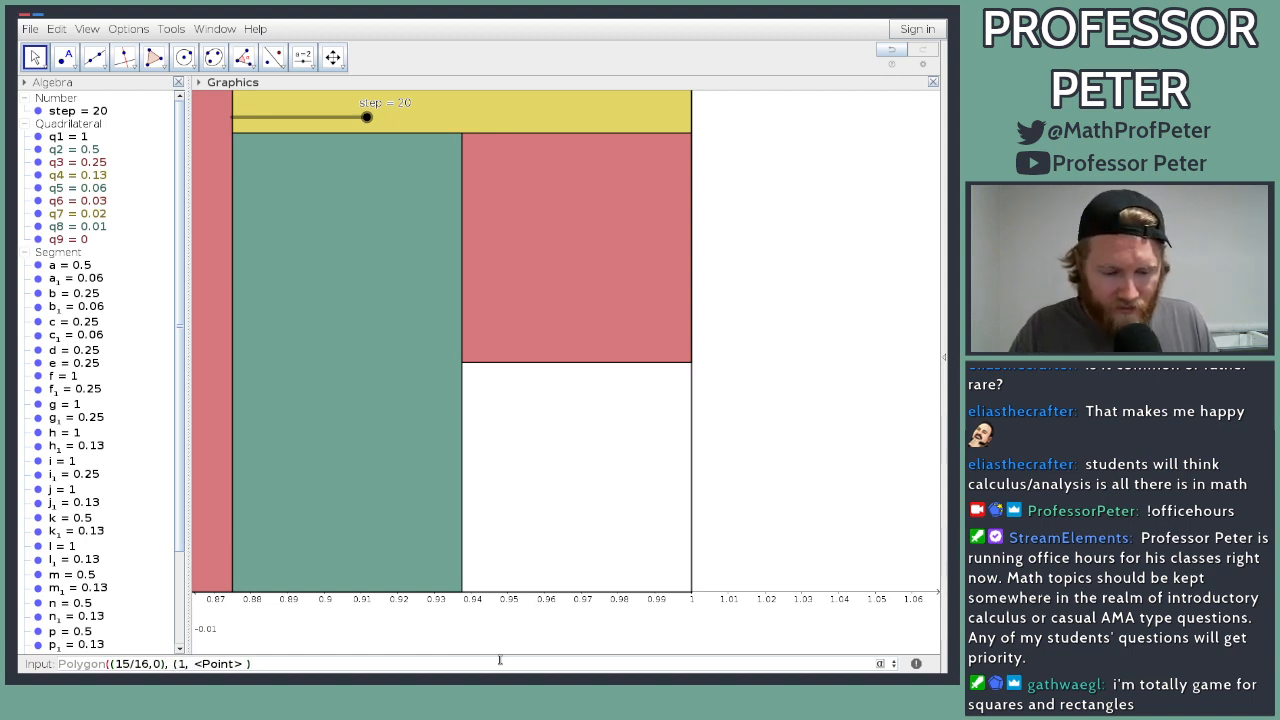
{"action": "type", "text": "16, 1/1"}
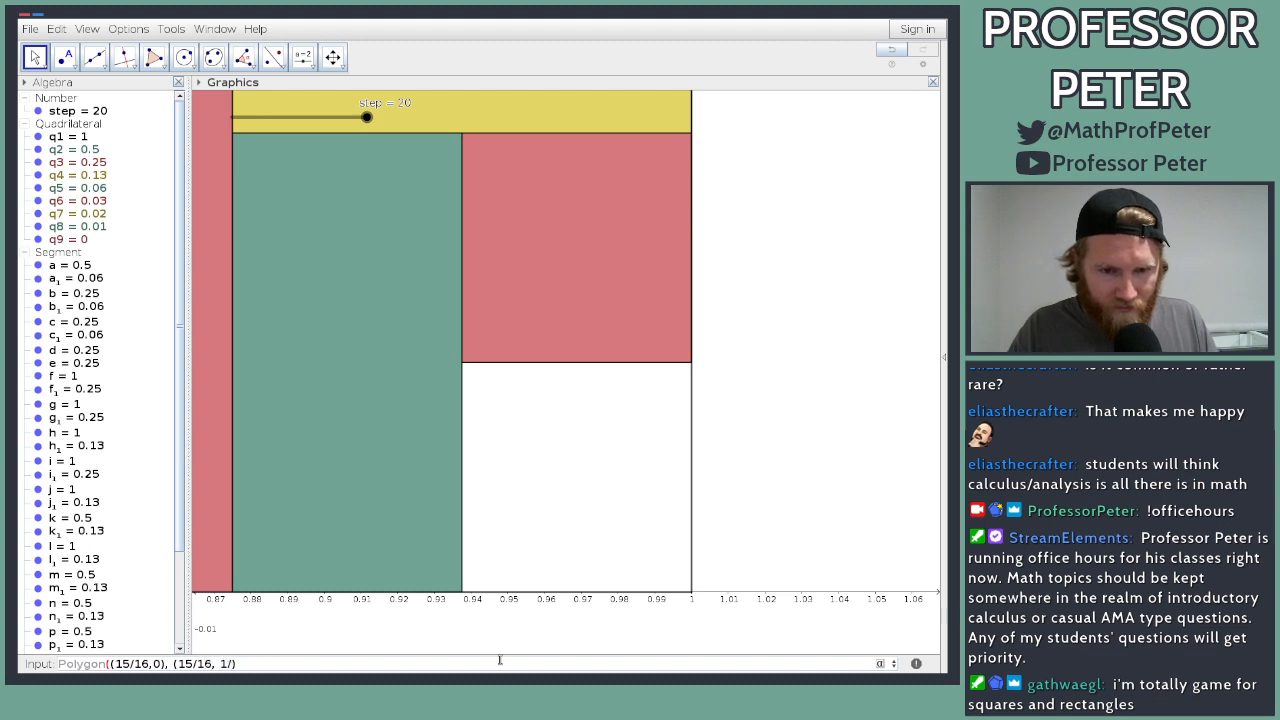
{"action": "type", "text": "6)"}
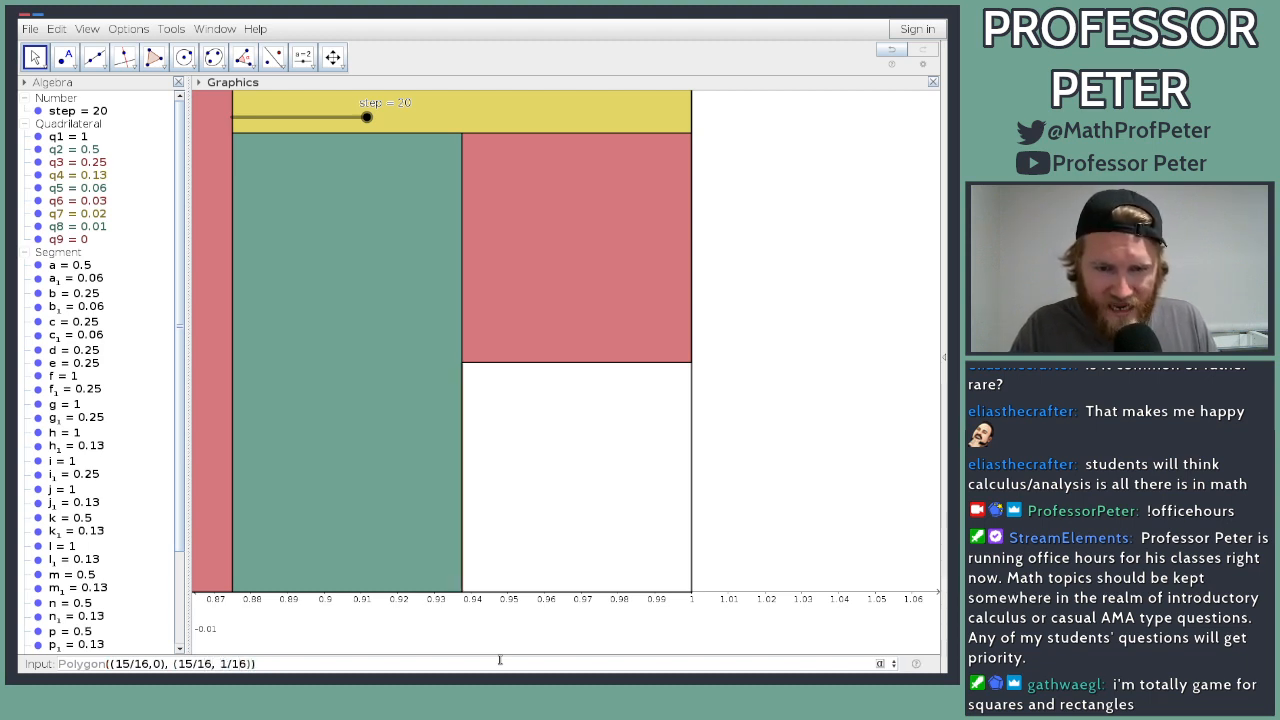
{"action": "type", "text": ","}
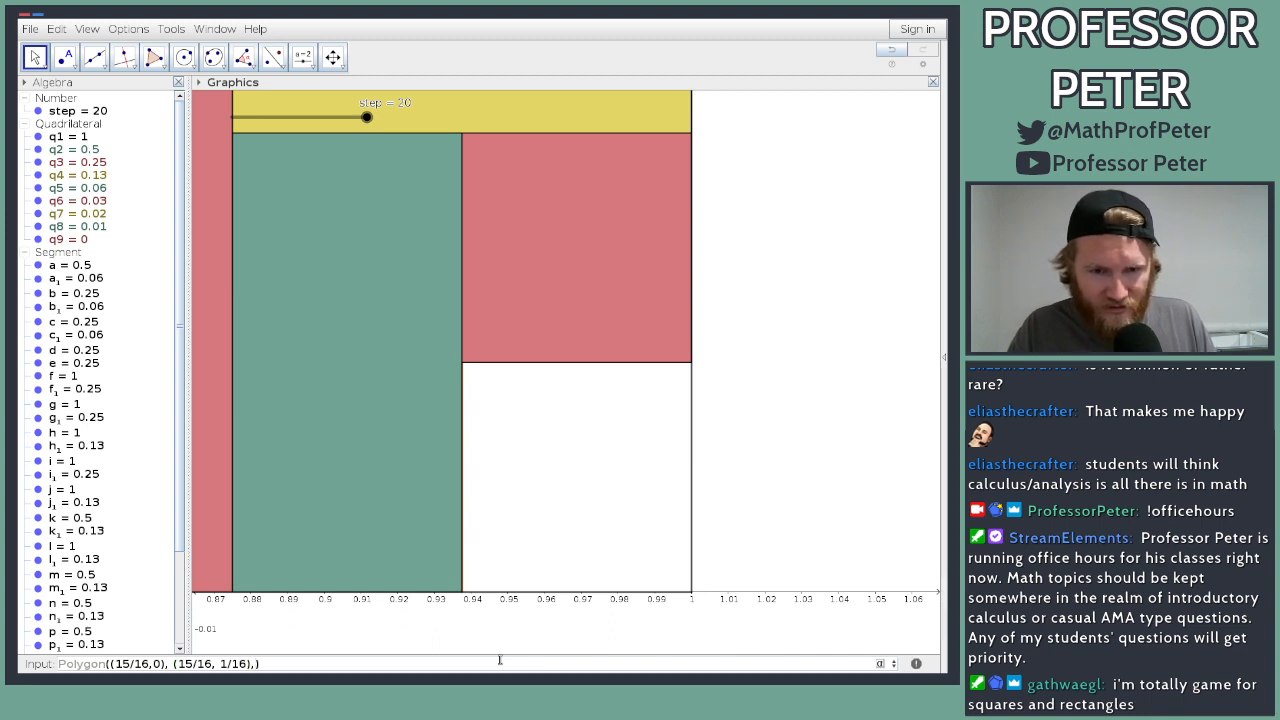
{"action": "type", "text": "(31)"}
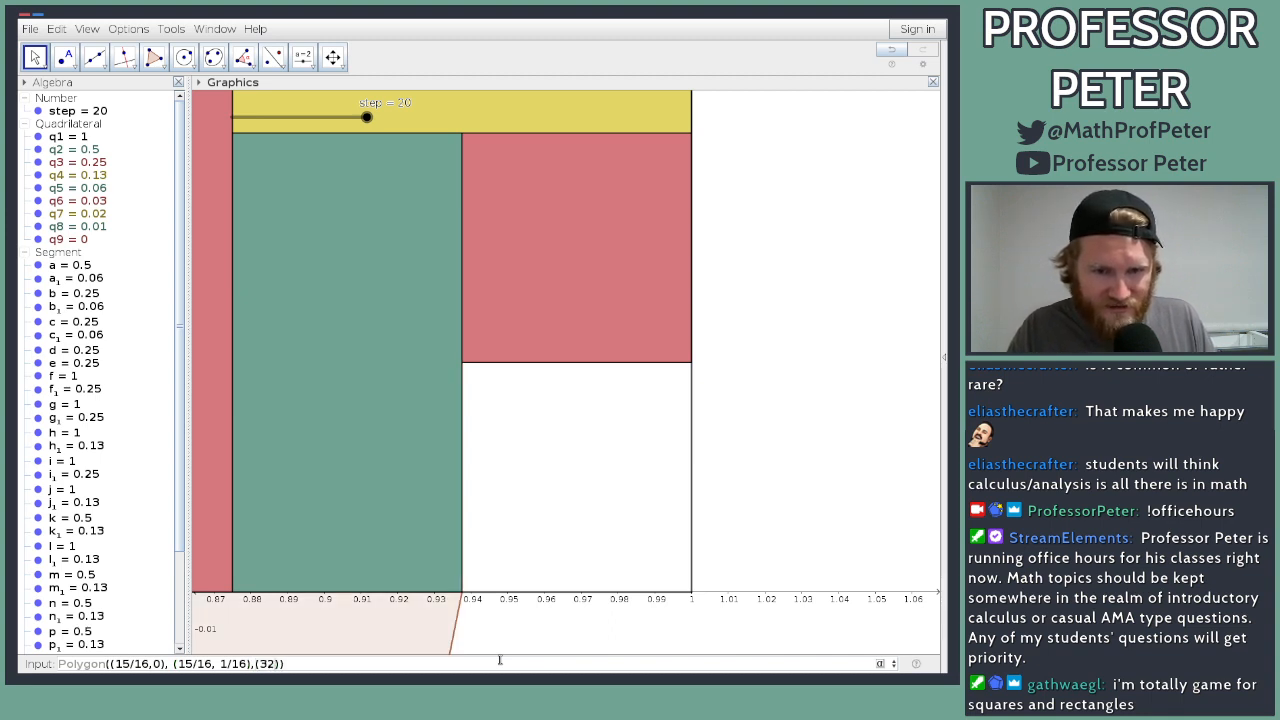
{"action": "type", "text": "/32"}
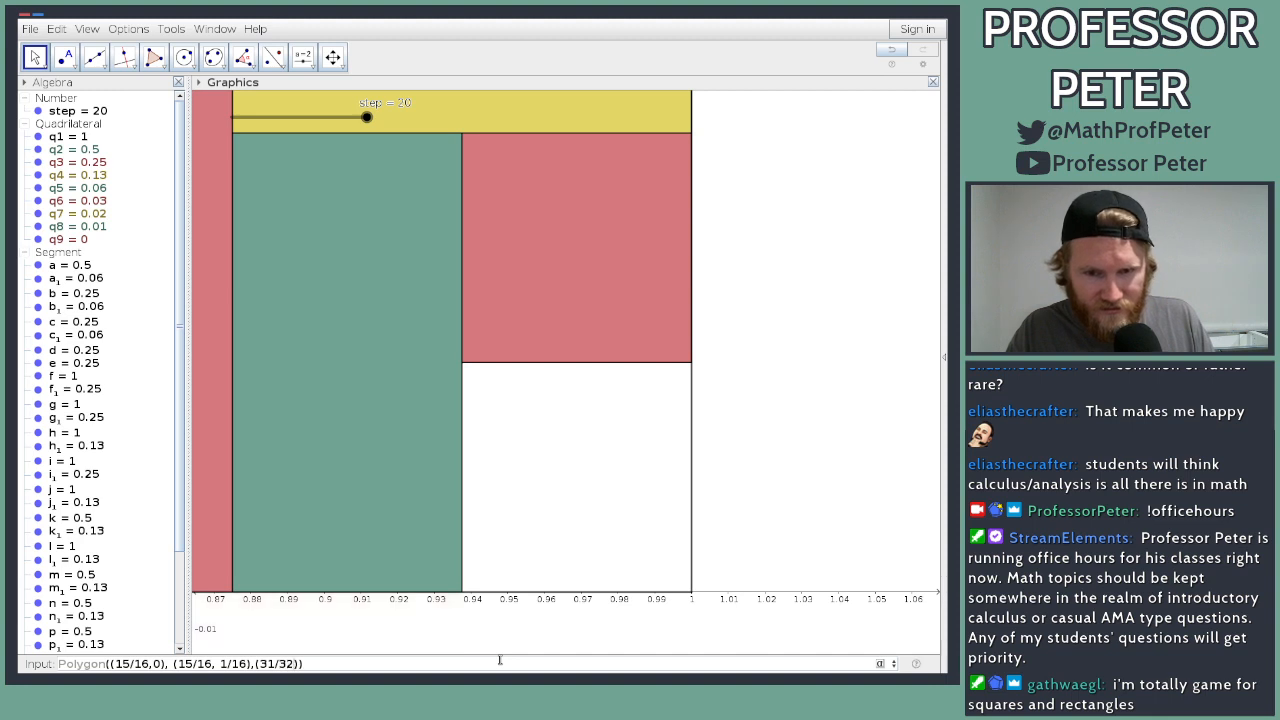
{"action": "type", "text": ",1/1"}
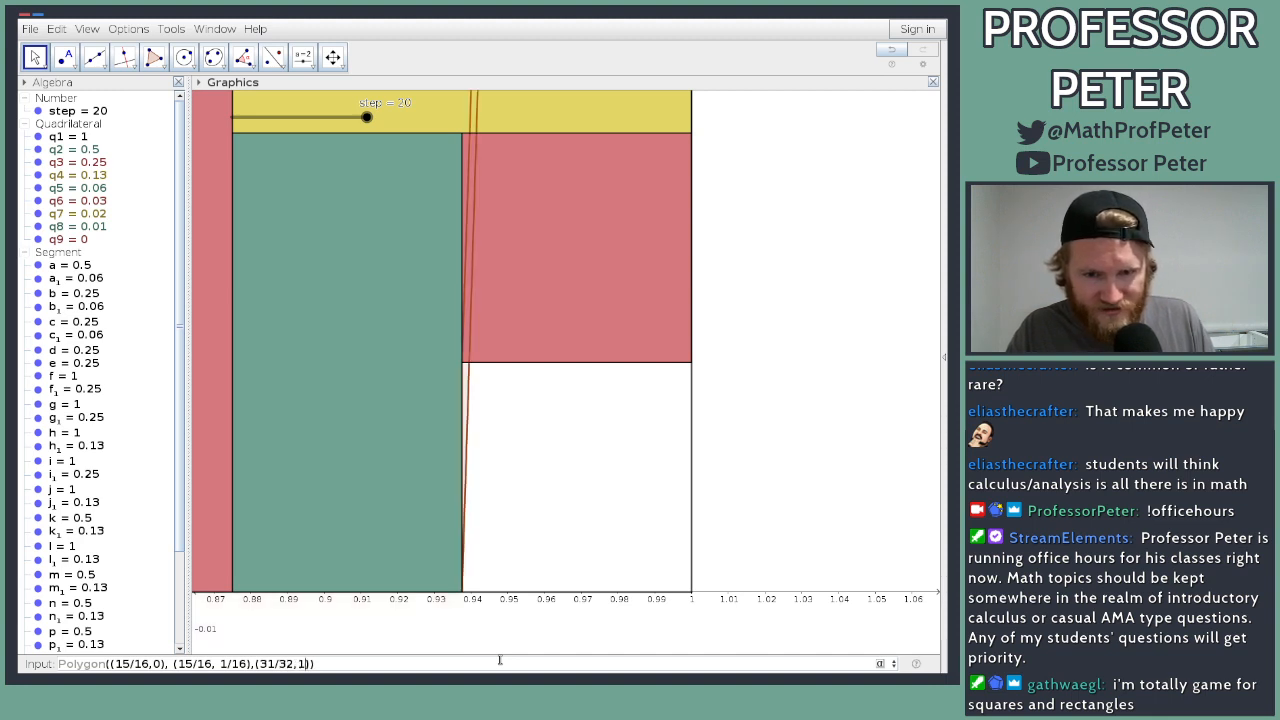
{"action": "type", "text": "6"}
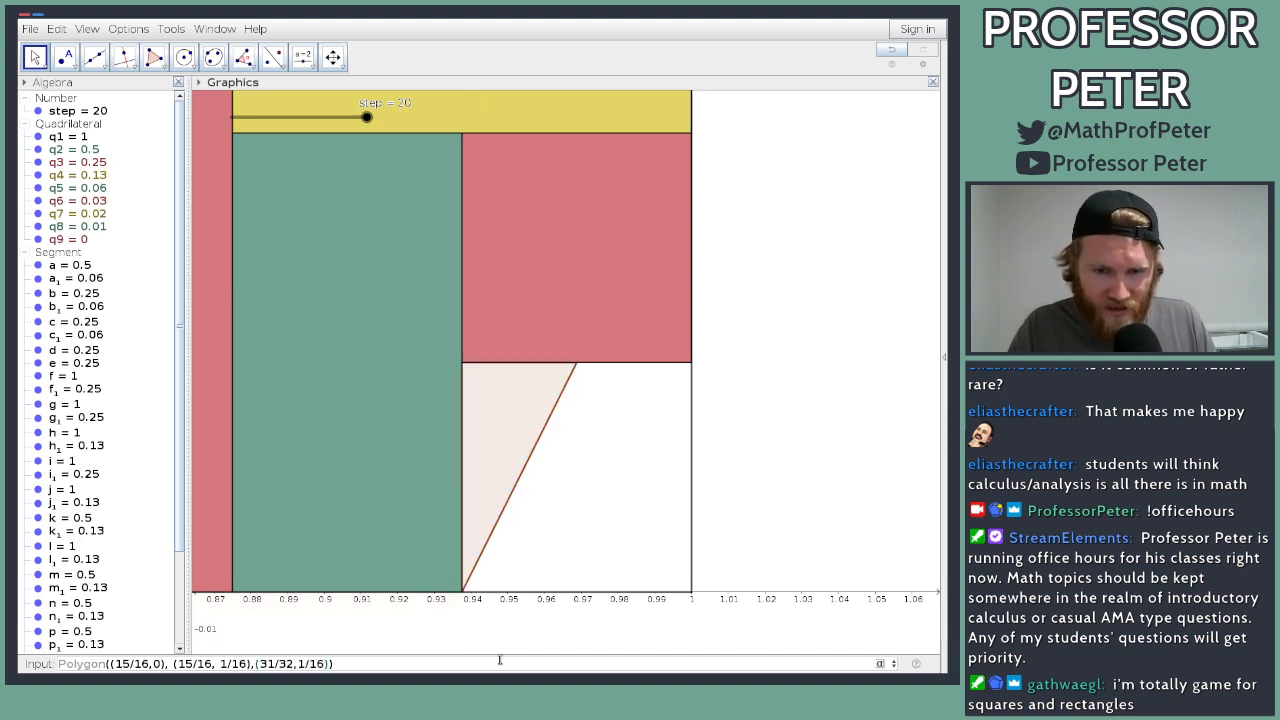
{"action": "type", "text": ",(21"}
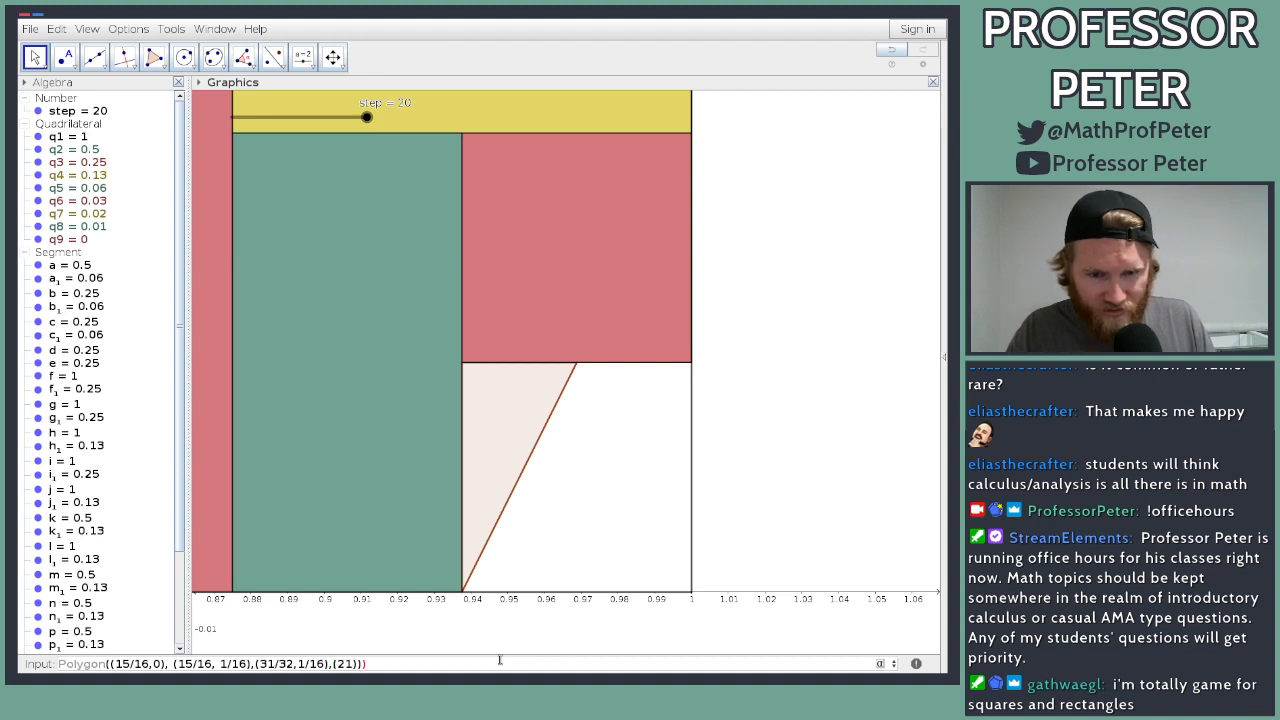
{"action": "key", "text": "BackSpace"}
{"action": "key", "text": "BackSpace"}
{"action": "type", "text": "31/32,0"}
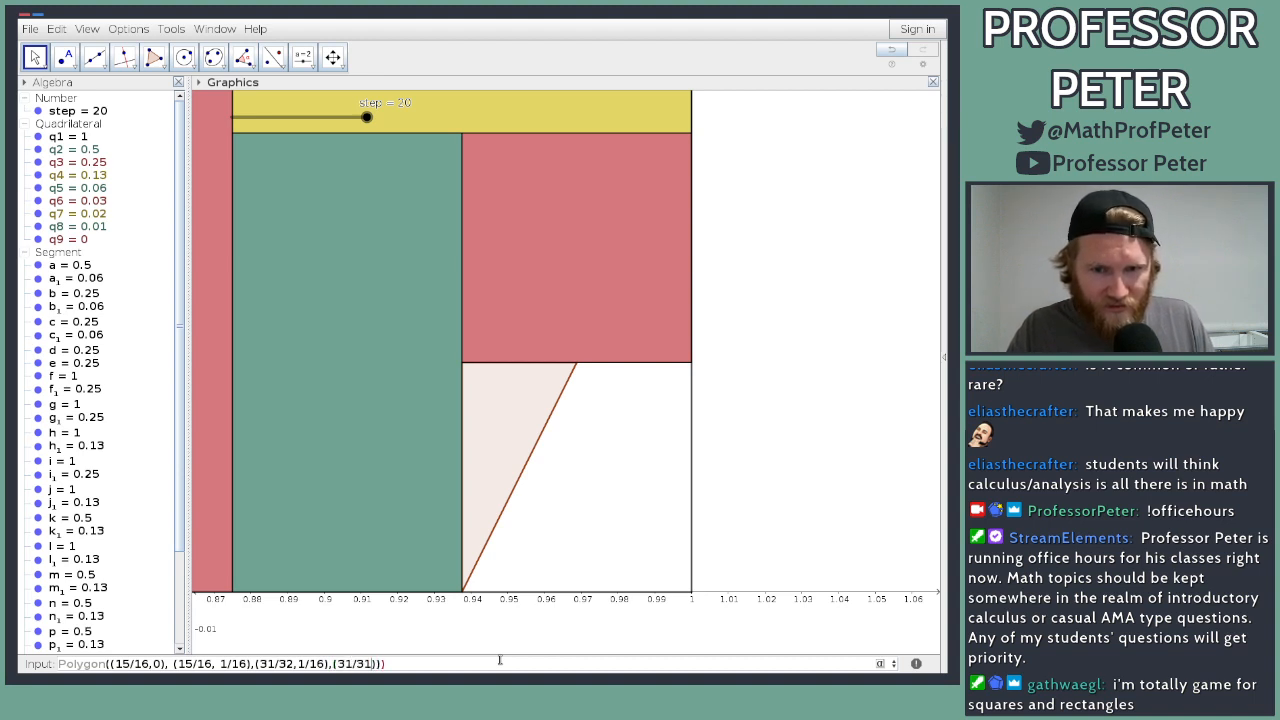
{"action": "type", "text": ")"}
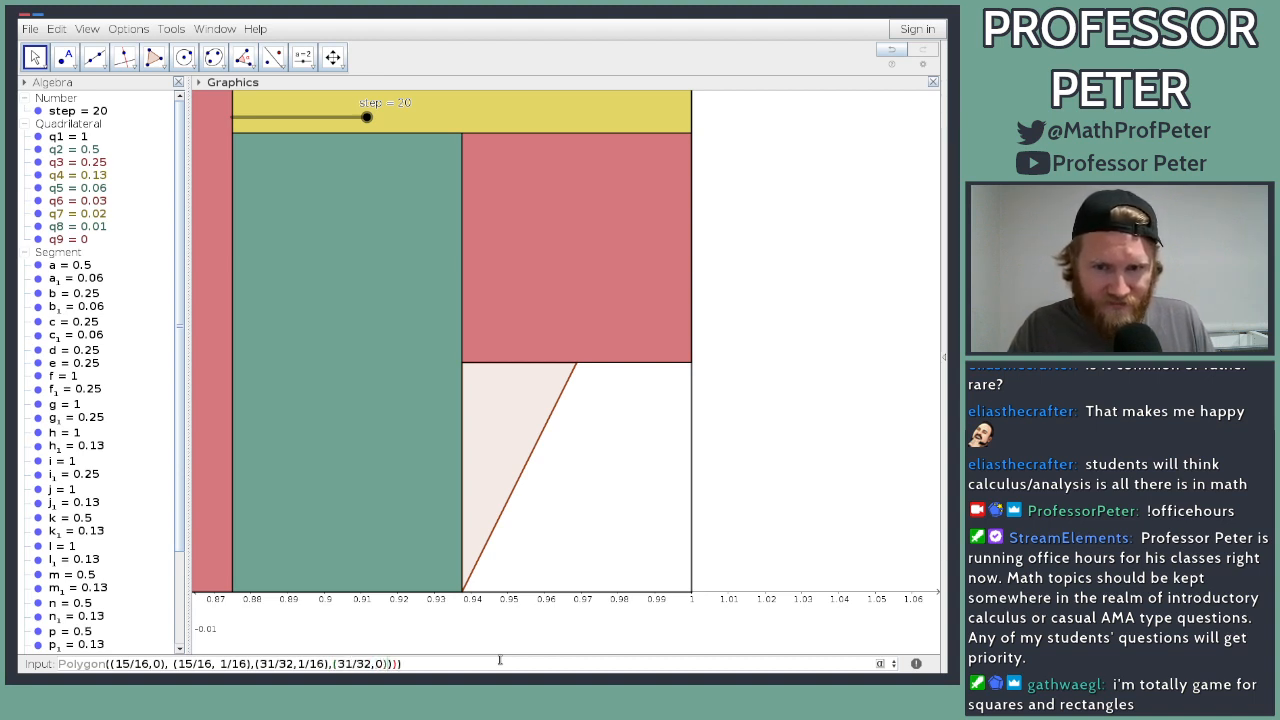
{"action": "key", "text": "BackSpace"}
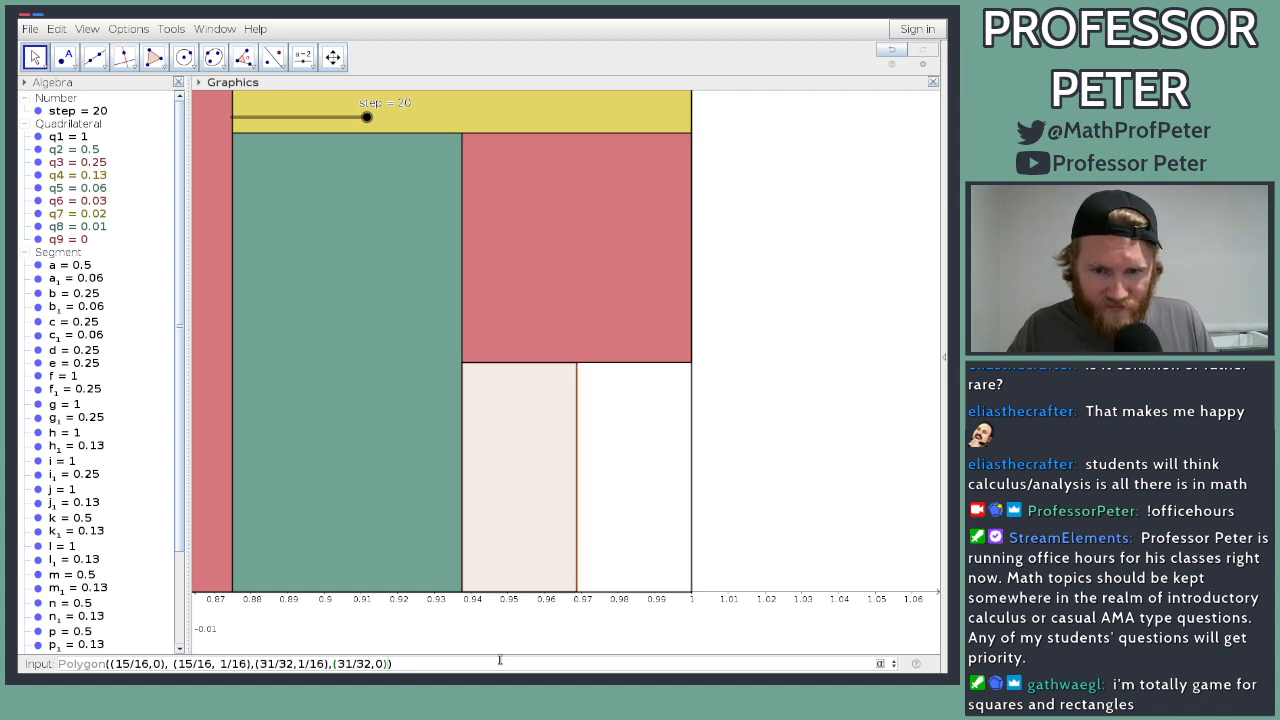
{"action": "key", "text": "Return"}
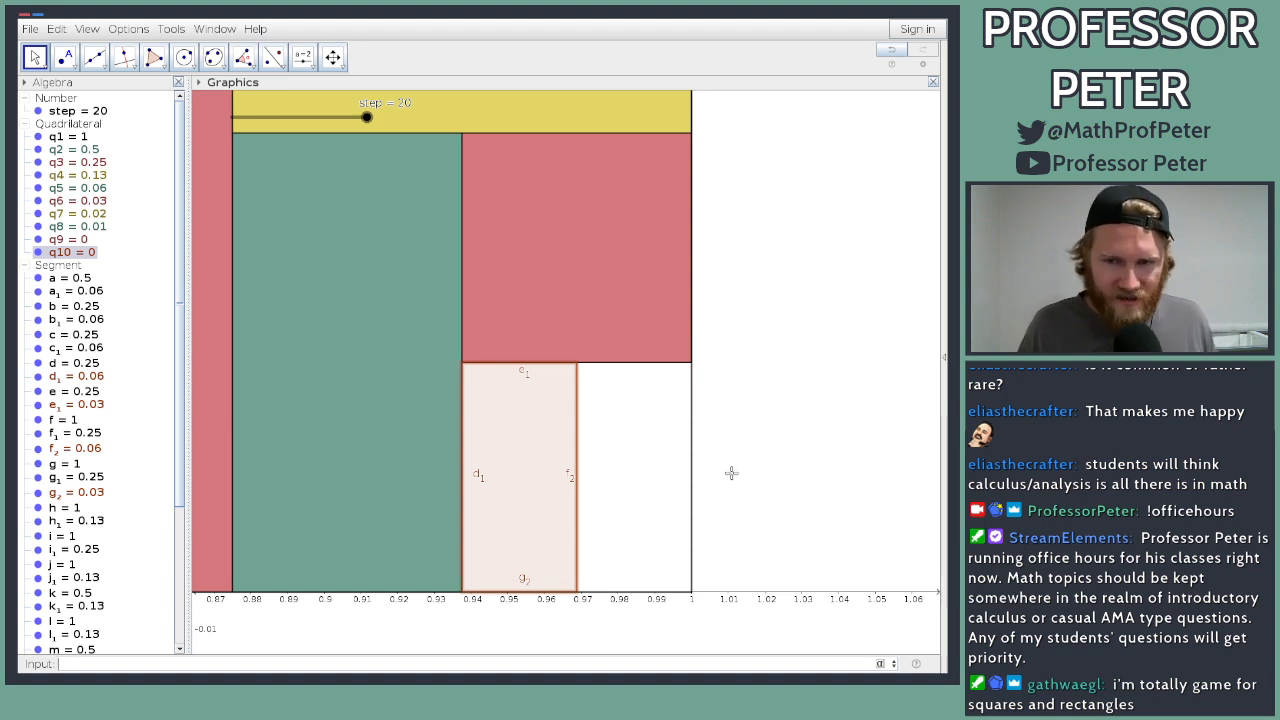
Step: Enter a Polygon command for the remaining white area with first vertex (31/32,1/32) and 31/32 as the second vertex's x-coordinate
{"action": "left_click_drag", "start_coordinate": [791, 441], "coordinate": [660, 417]}
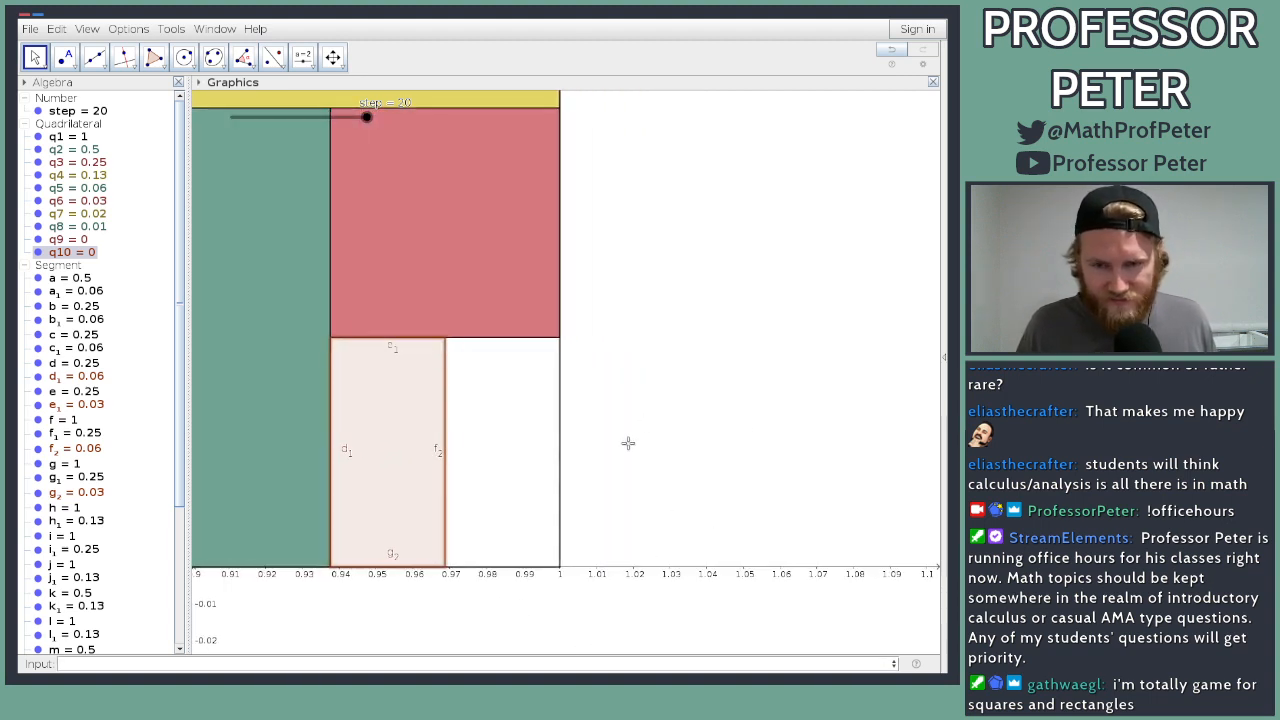
{"action": "scroll", "coordinate": [493, 562], "scroll_direction": "up", "scroll_amount": 3}
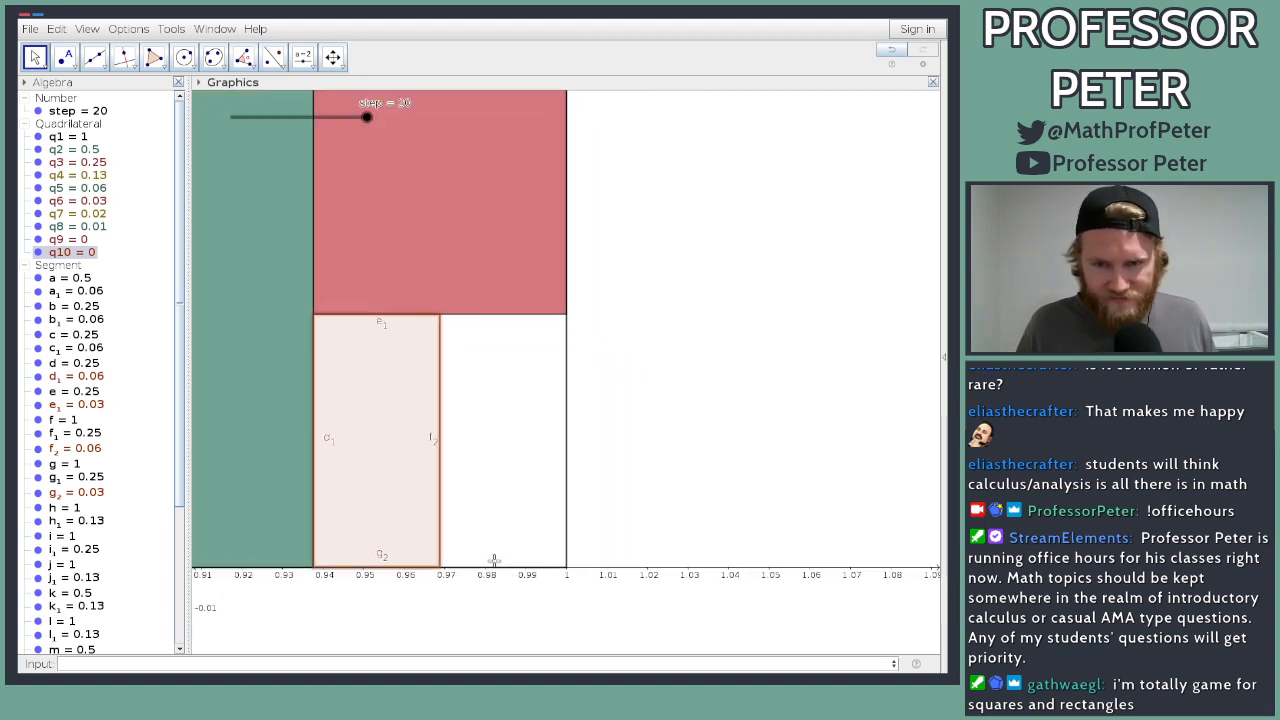
{"action": "left_click", "coordinate": [279, 665]}
{"action": "type", "text": "poly"}
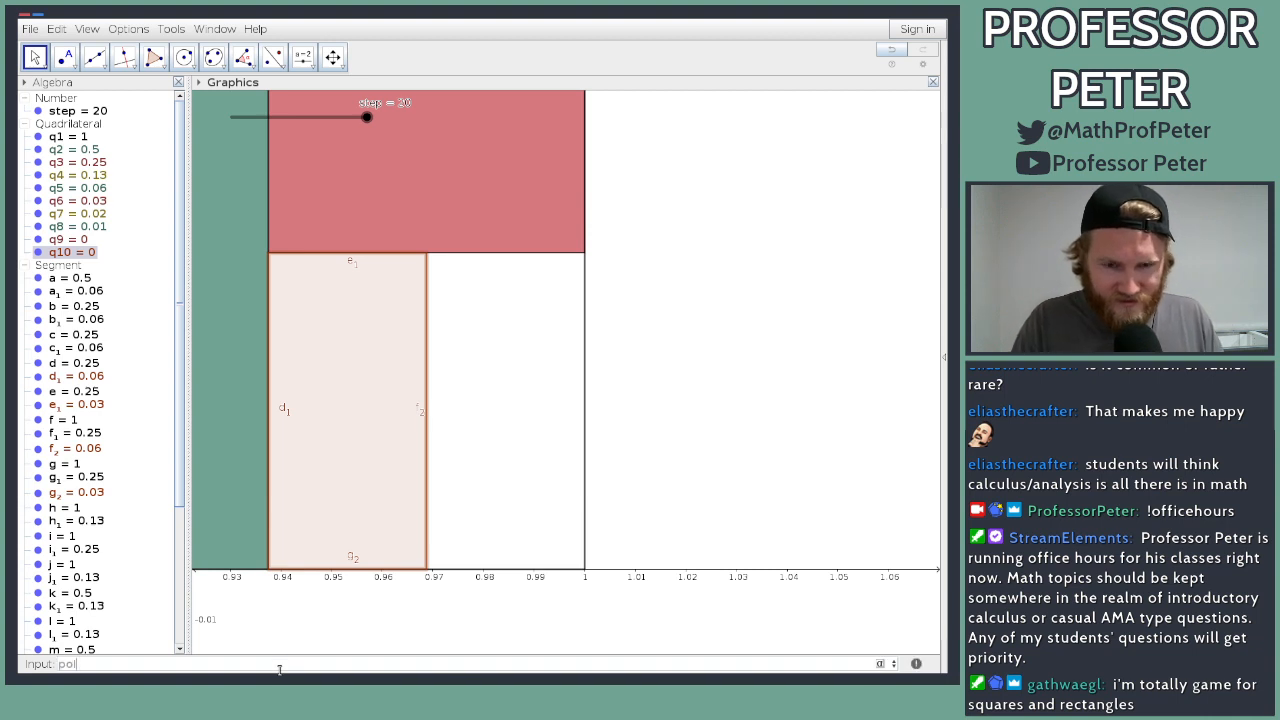
{"action": "key", "text": "Down"}
{"action": "key", "text": "Down"}
{"action": "key", "text": "Return"}
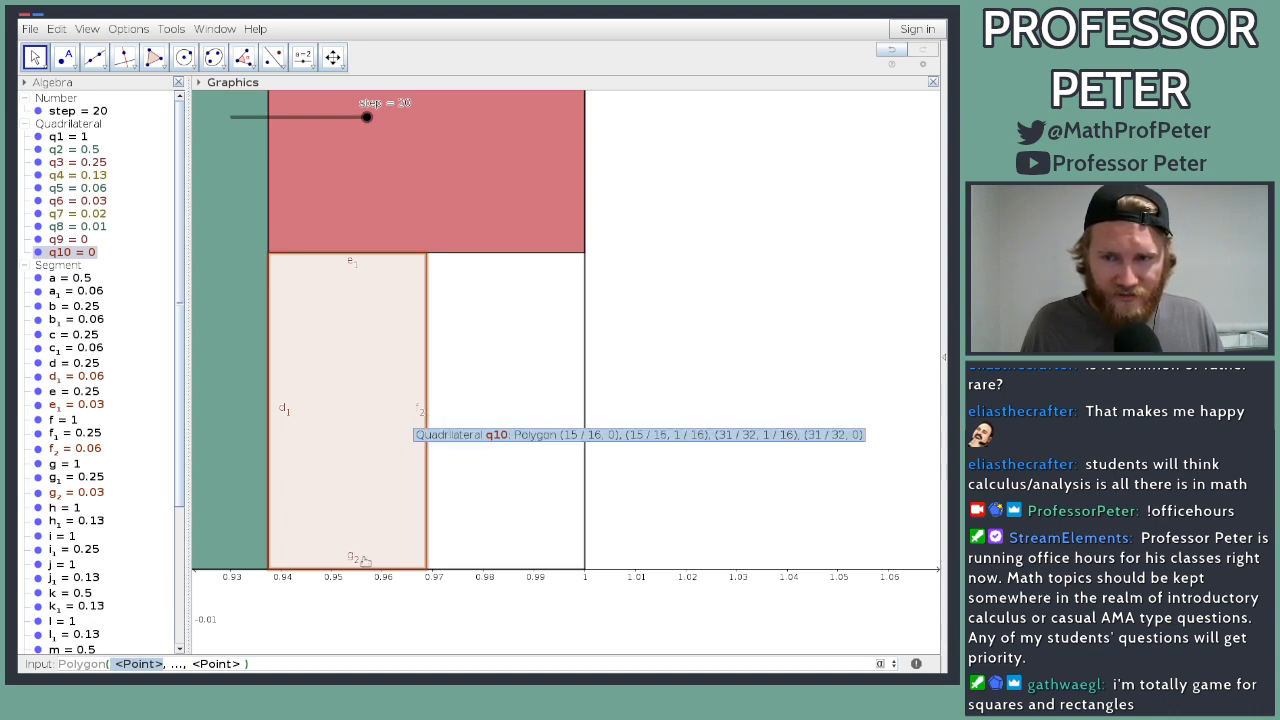
{"action": "type", "text": "(31/32)"}
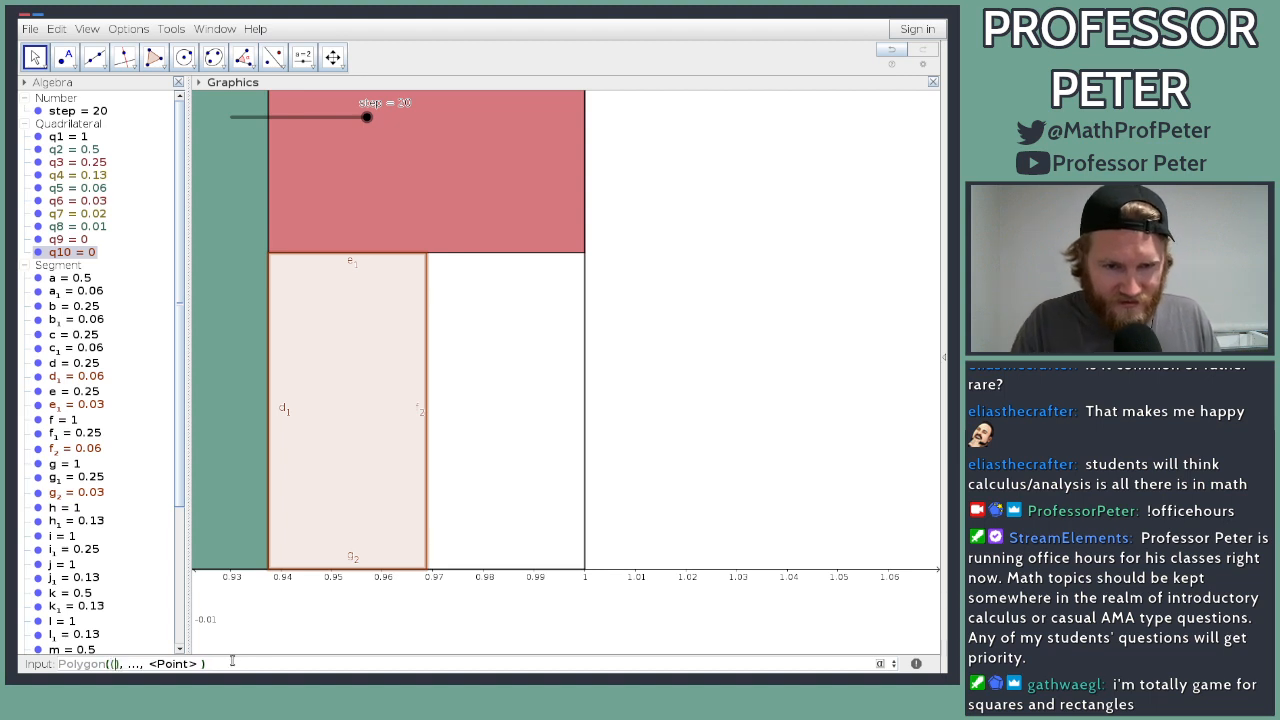
{"action": "type", "text": ",1/32"}
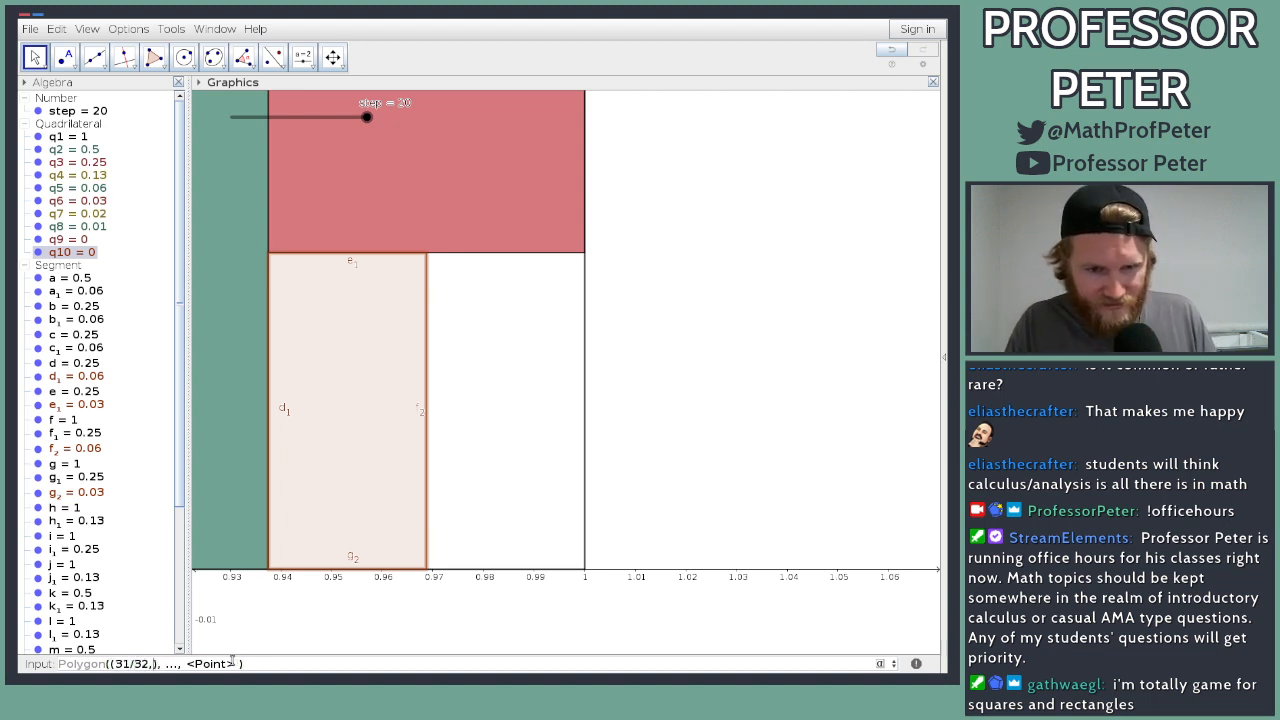
{"action": "key", "text": "Tab"}
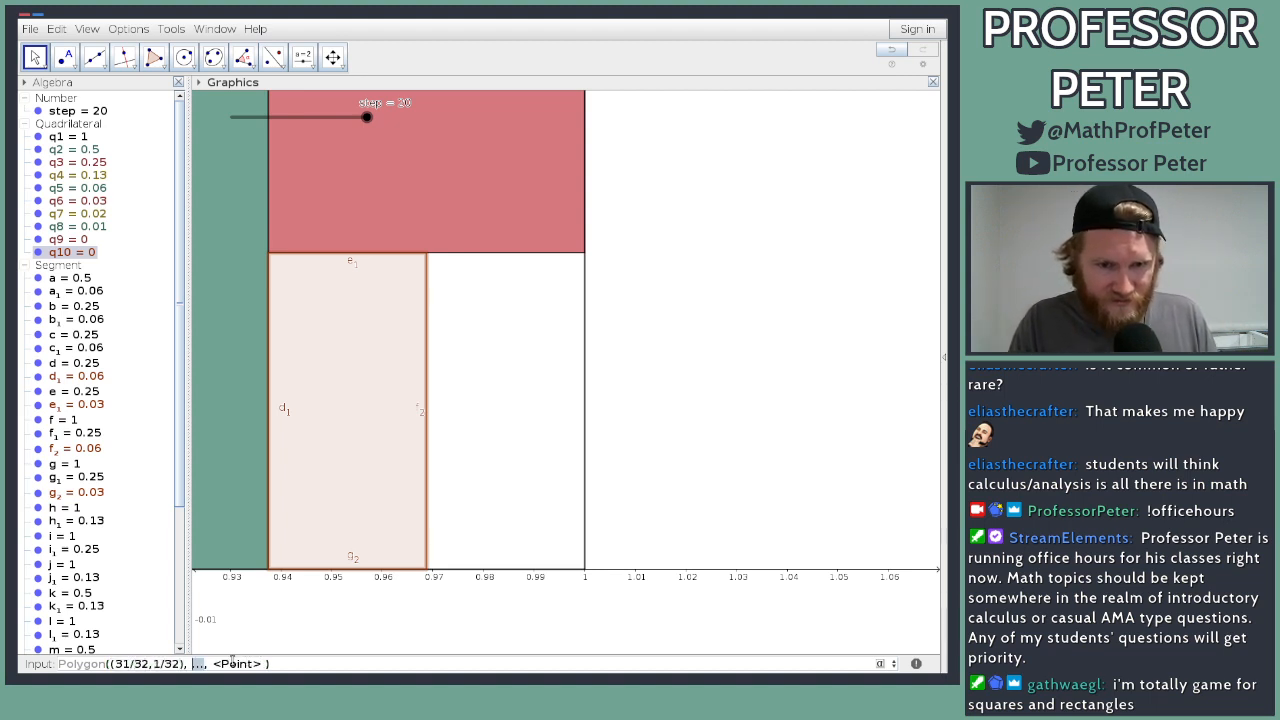
{"action": "type", "text": "(31/"}
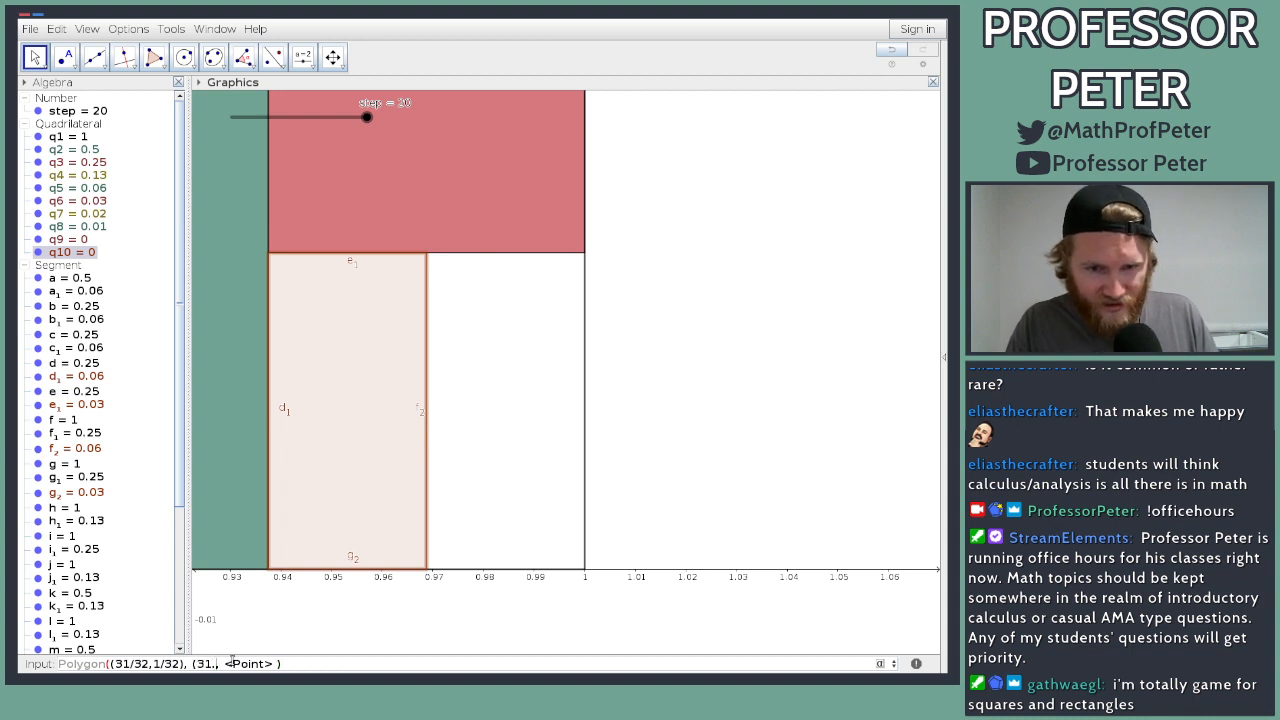
{"action": "type", "text": "32"}
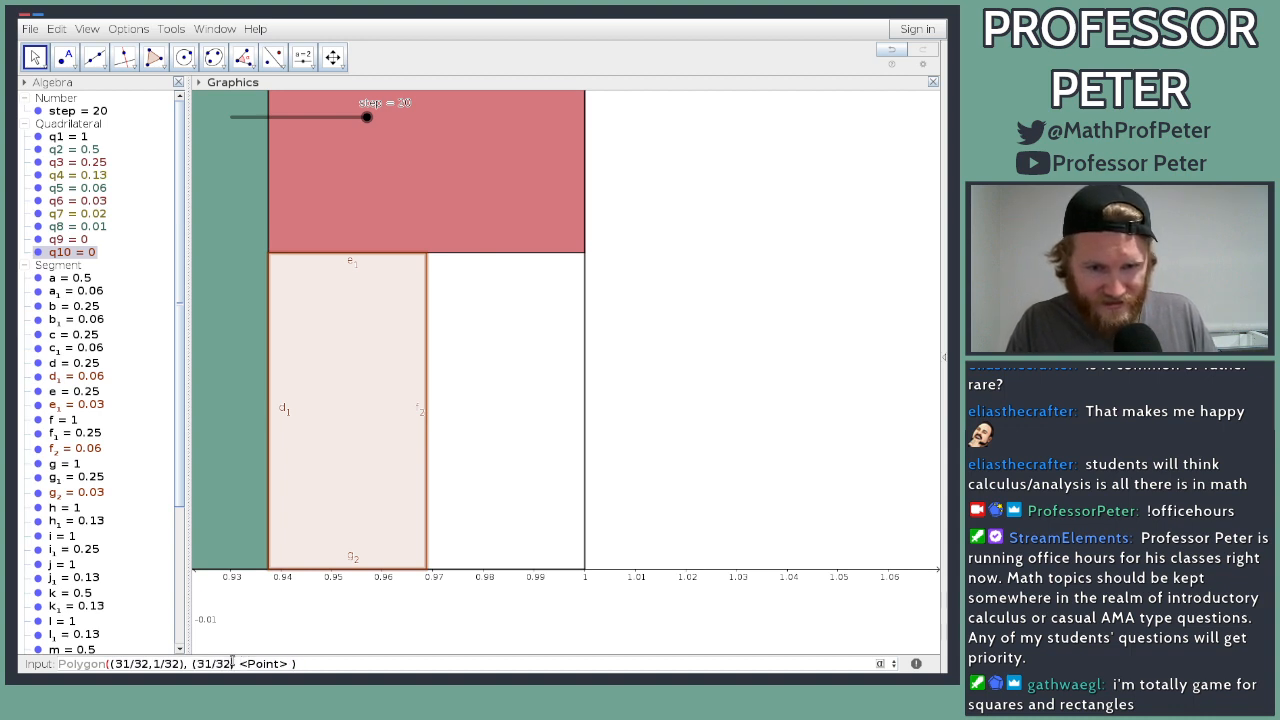
{"action": "key", "text": "Tab"}
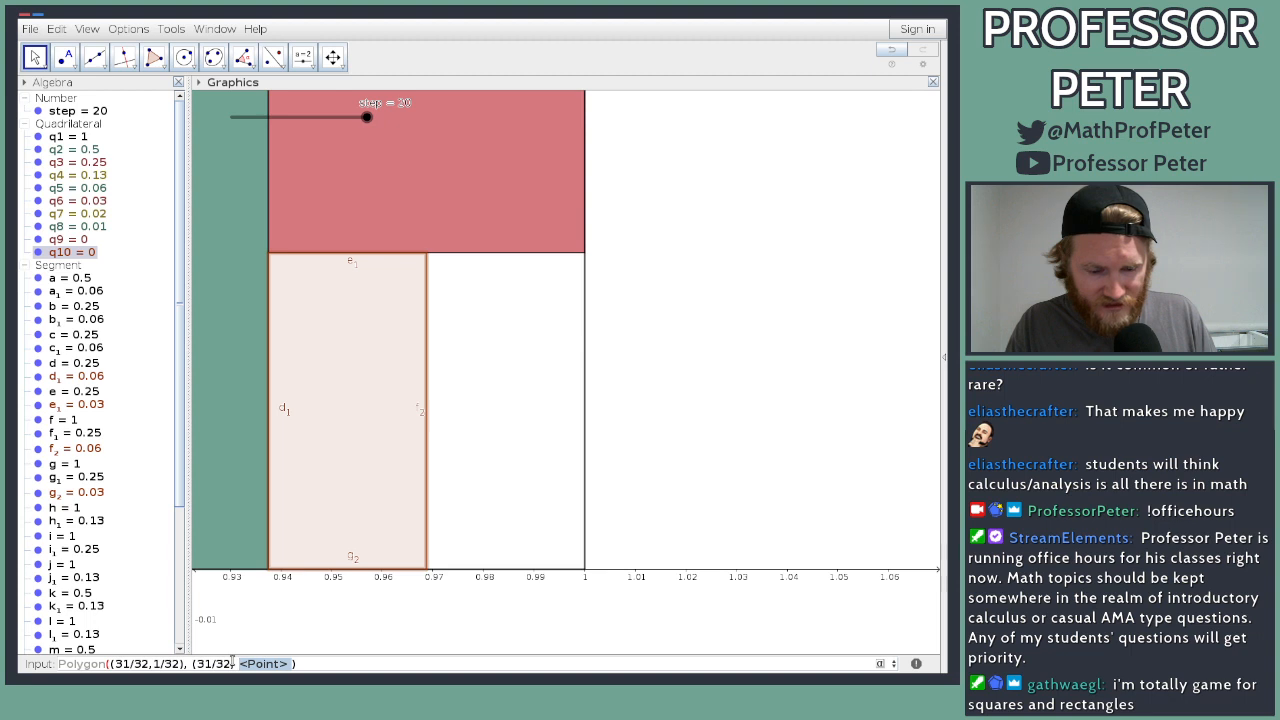
Step: Complete the polygon that starts at (31/32,1/32) with vertices (31/32,1/16), (1,1/16) and (1,1/32), and create it
{"action": "type", "text": "1/16)"}
{"action": "type", "text": ",("}
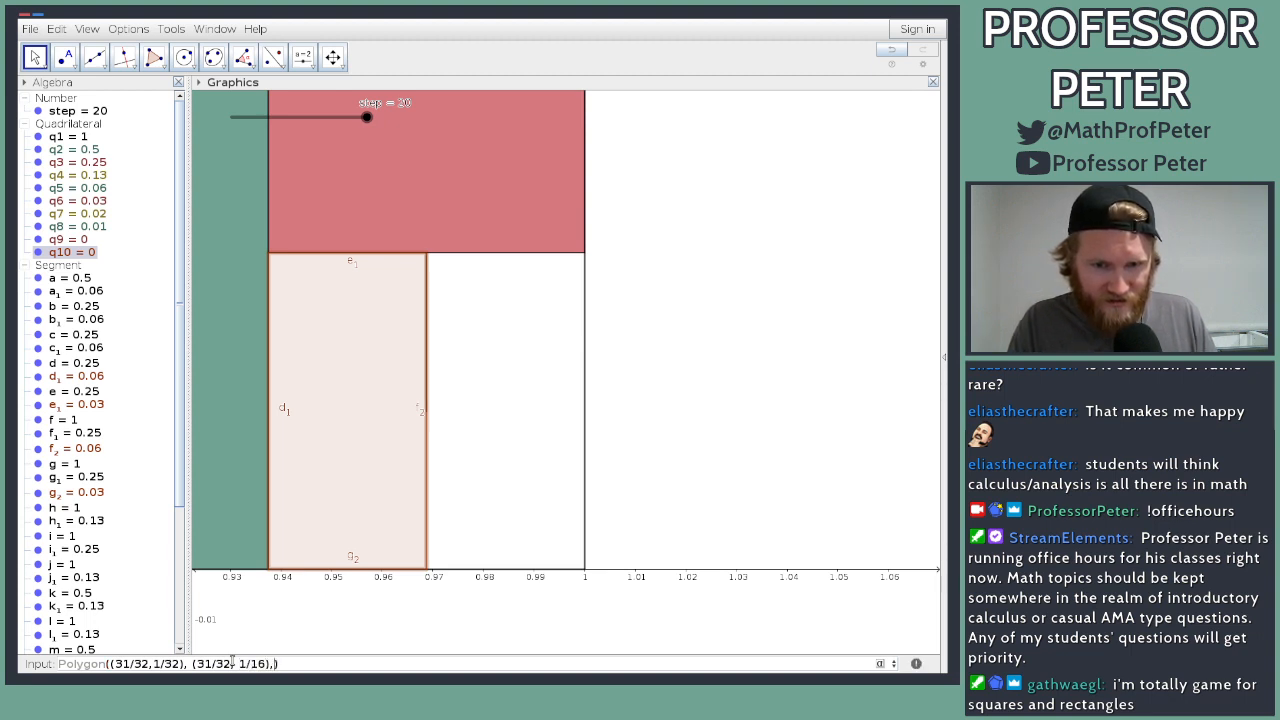
{"action": "type", "text": "1,"}
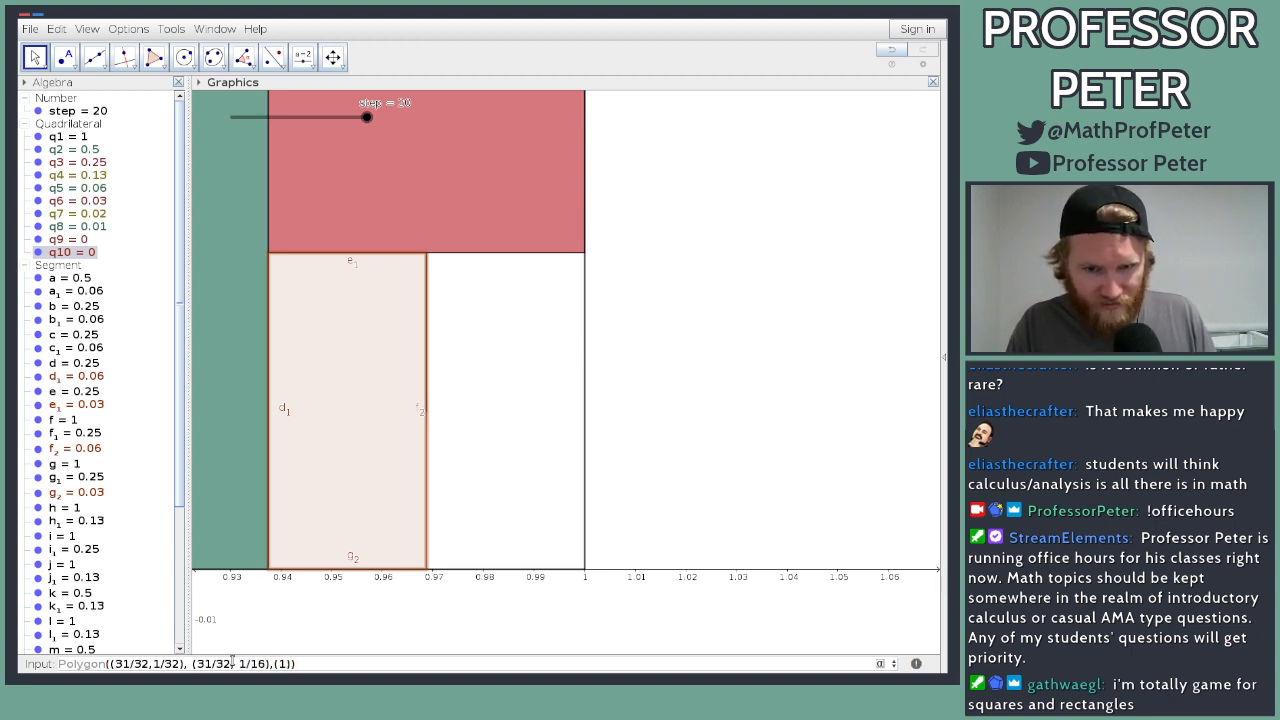
{"action": "type", "text": "1/"}
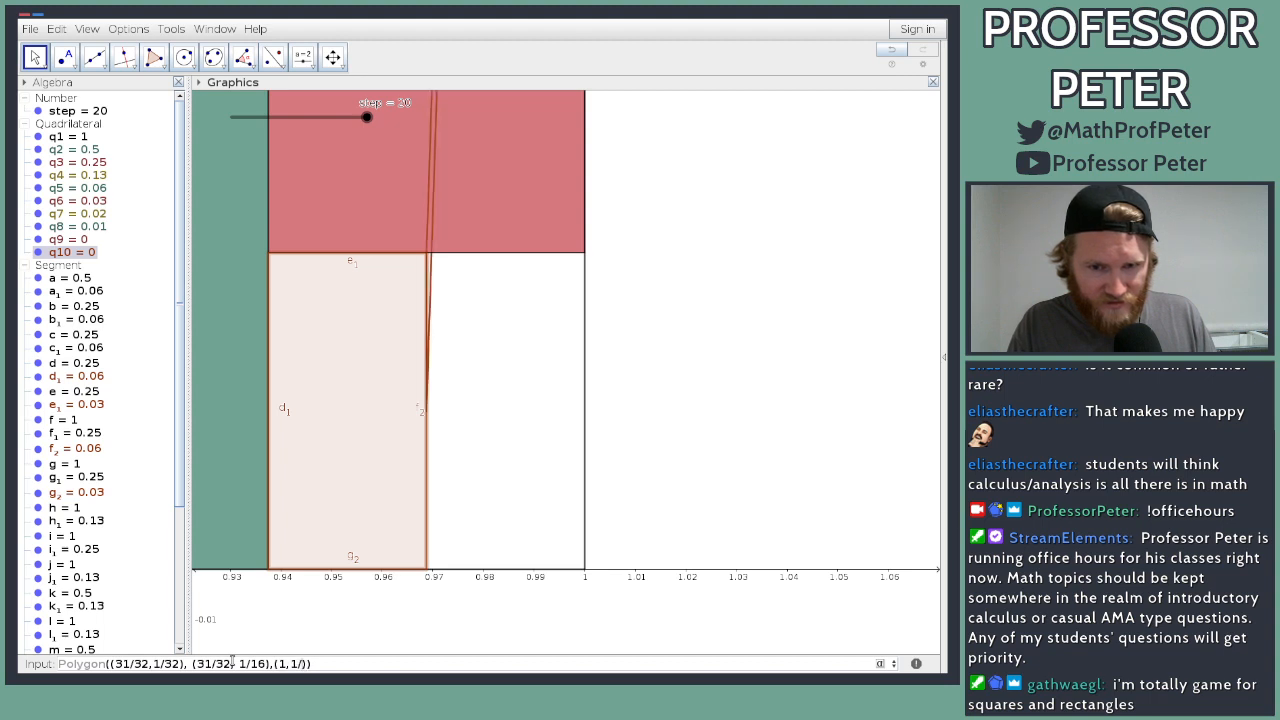
{"action": "type", "text": "16),"}
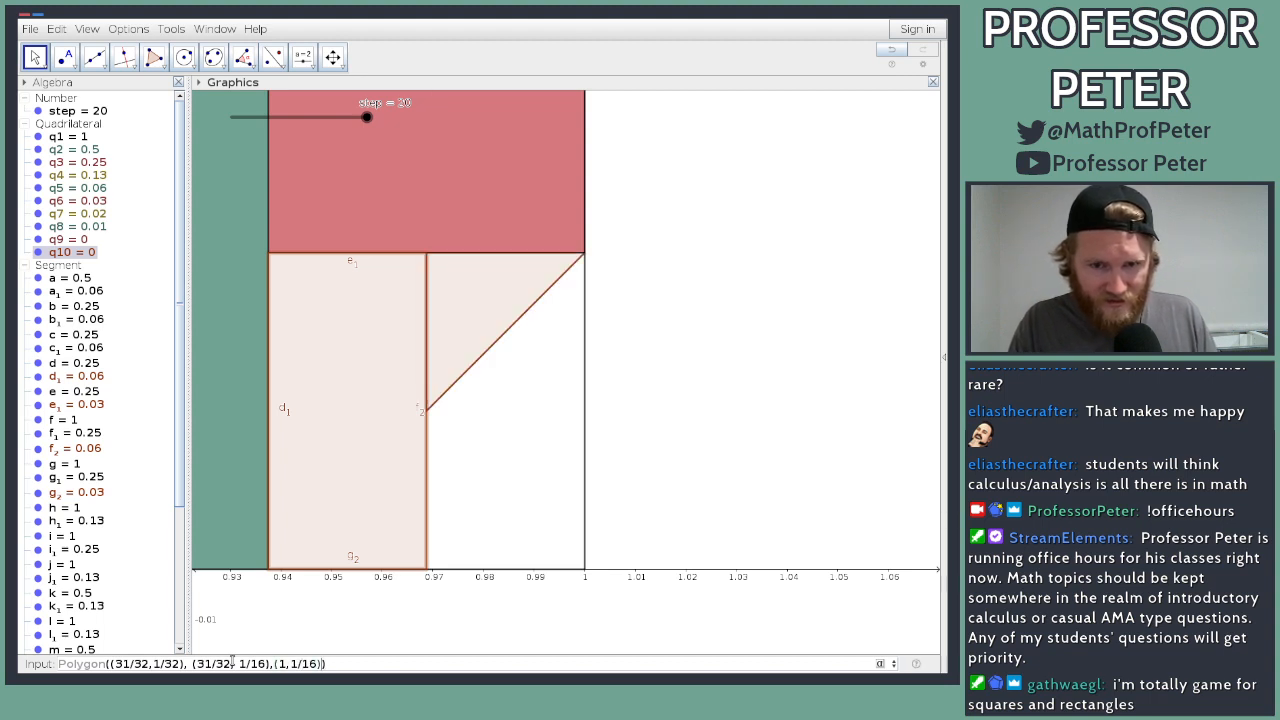
{"action": "type", "text": "(1,"}
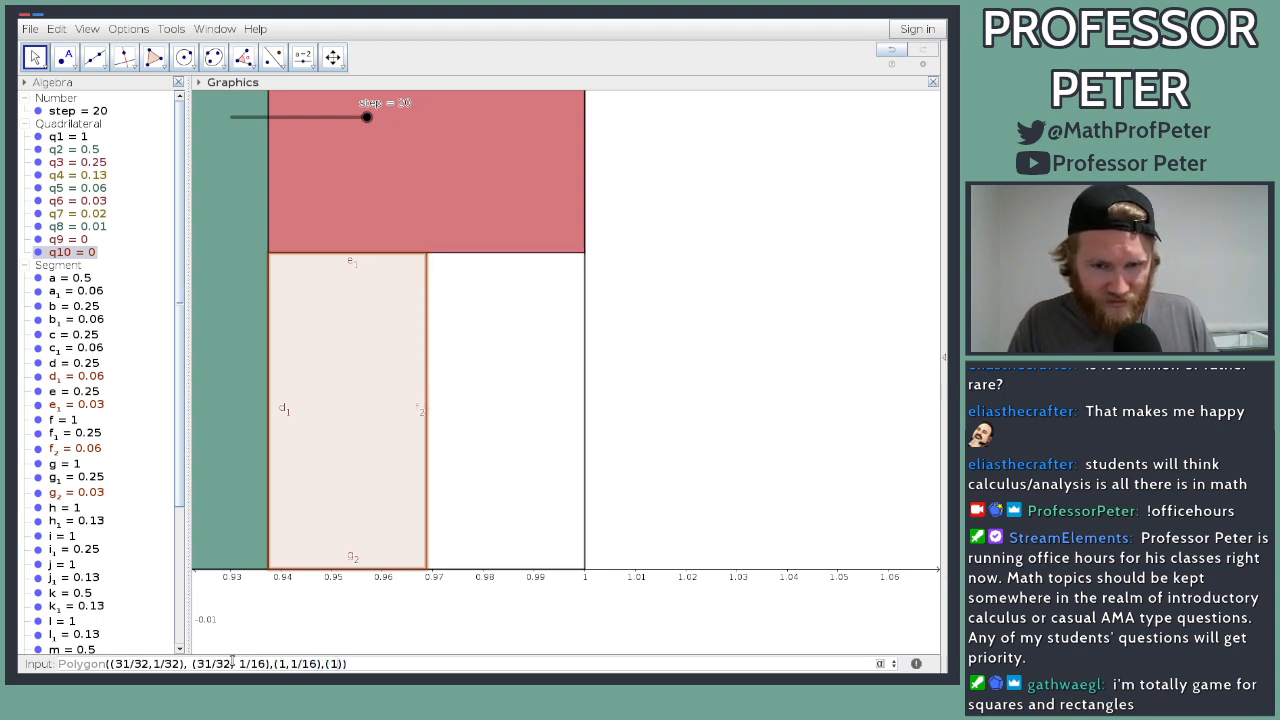
{"action": "type", "text": "1/32"}
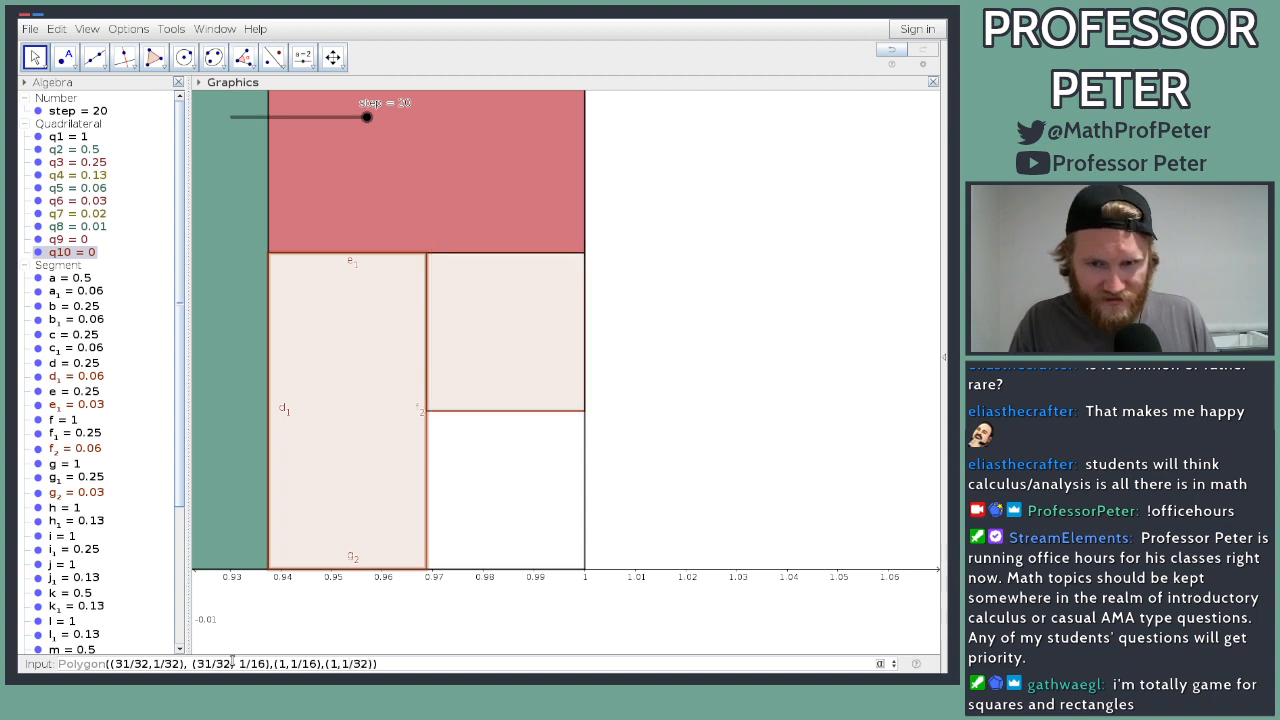
{"action": "key", "text": "Return"}
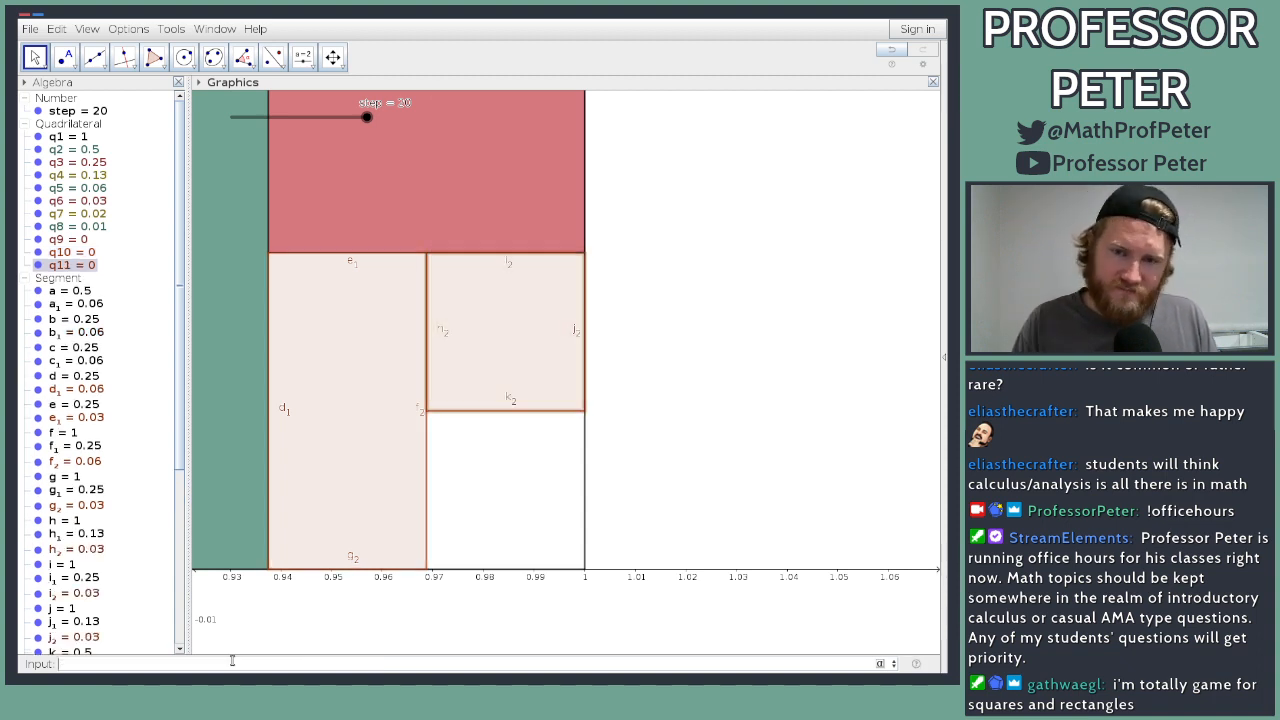
Step: Start a point-by-point Polygon command and enter its first two vertices, (31/32,0) and (31/32,1/32)
{"action": "type", "text": "polyg"}
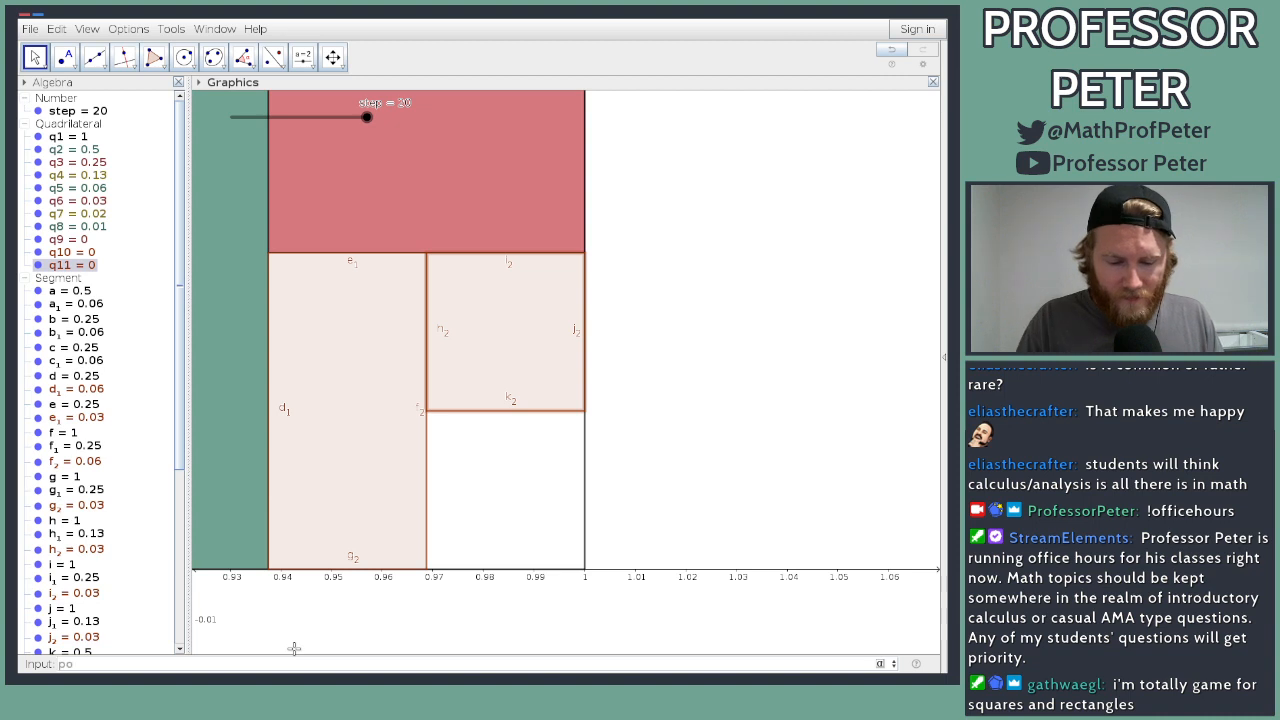
{"action": "key", "text": "Down"}
{"action": "key", "text": "Down"}
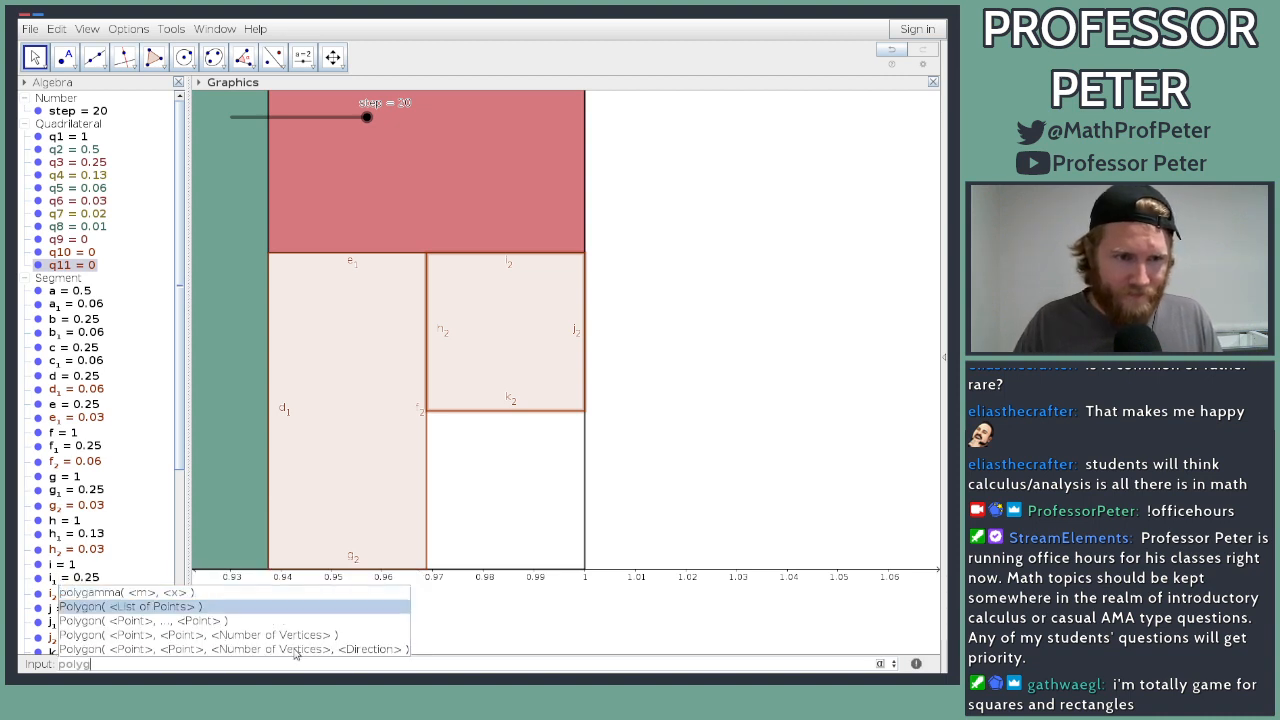
{"action": "key", "text": "Return"}
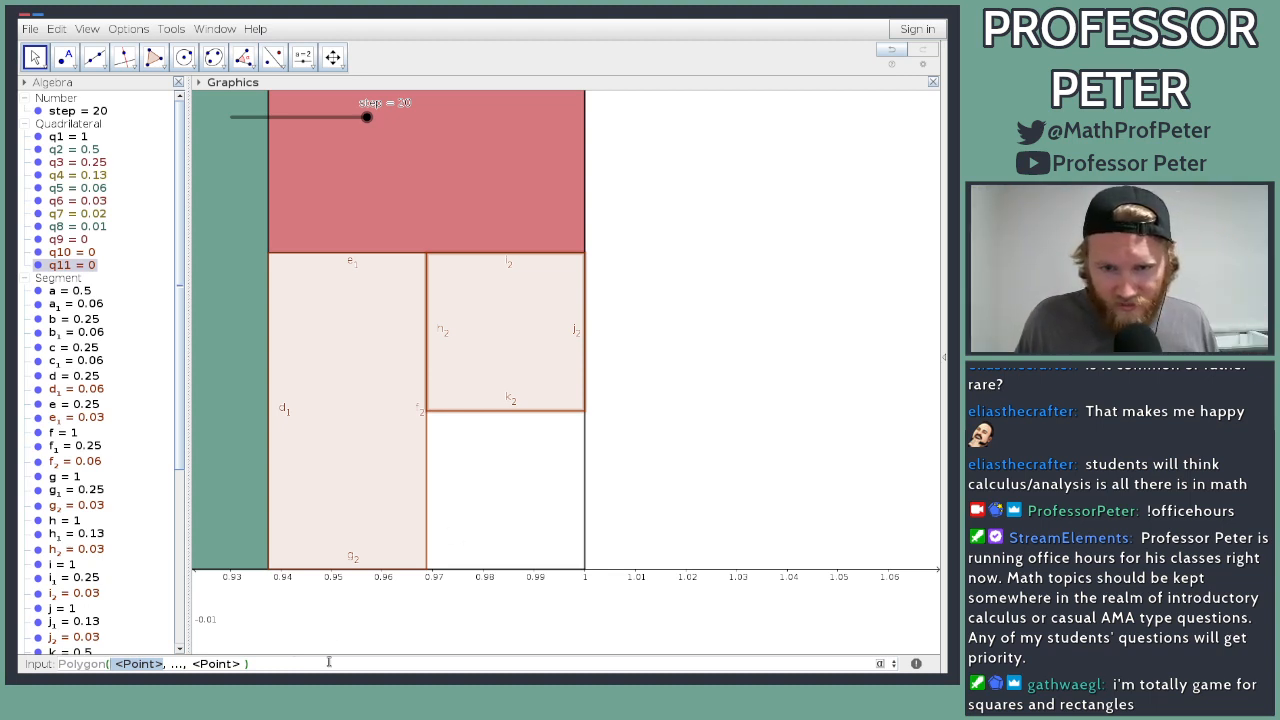
{"action": "type", "text": "(31/"}
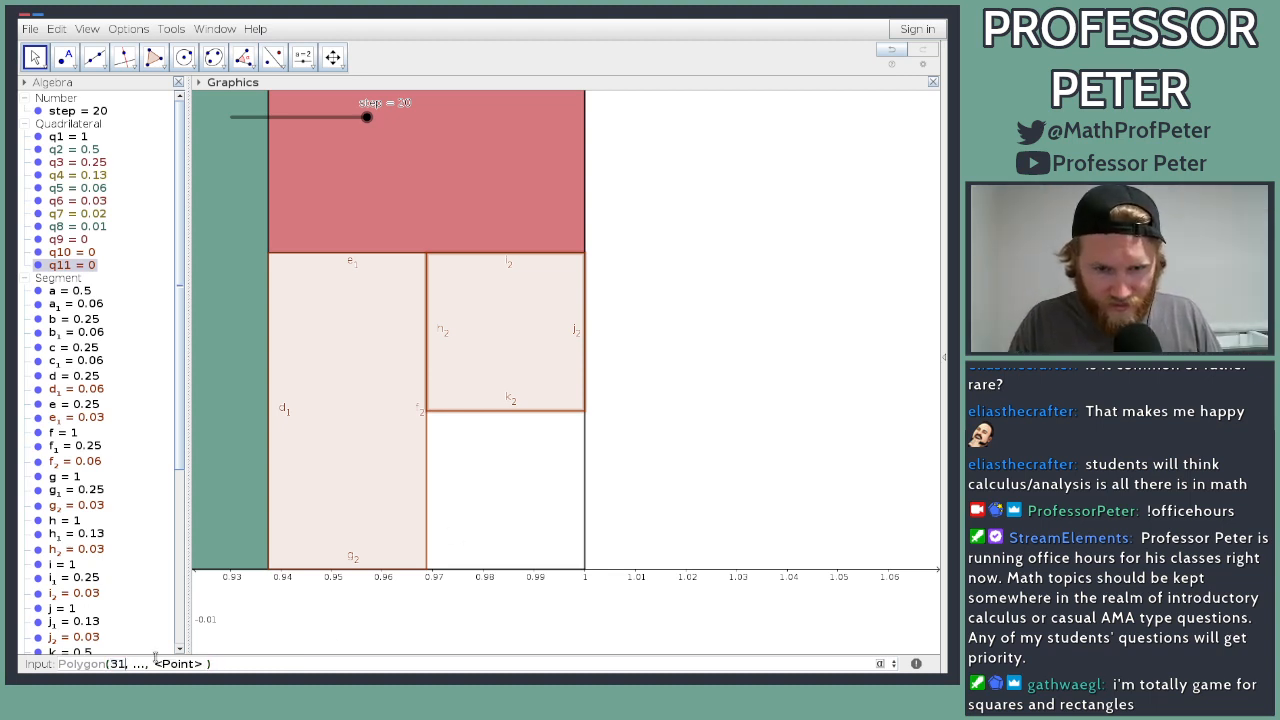
{"action": "type", "text": "32"}
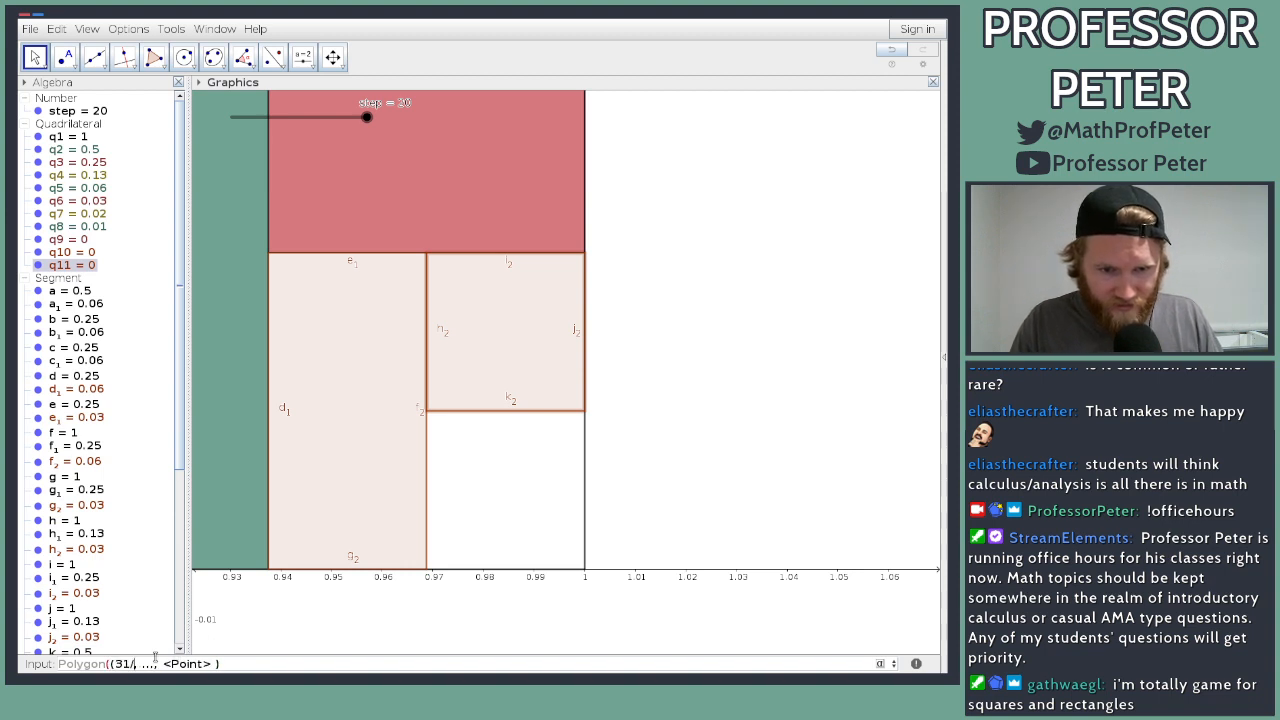
{"action": "type", "text": ", 0), "}
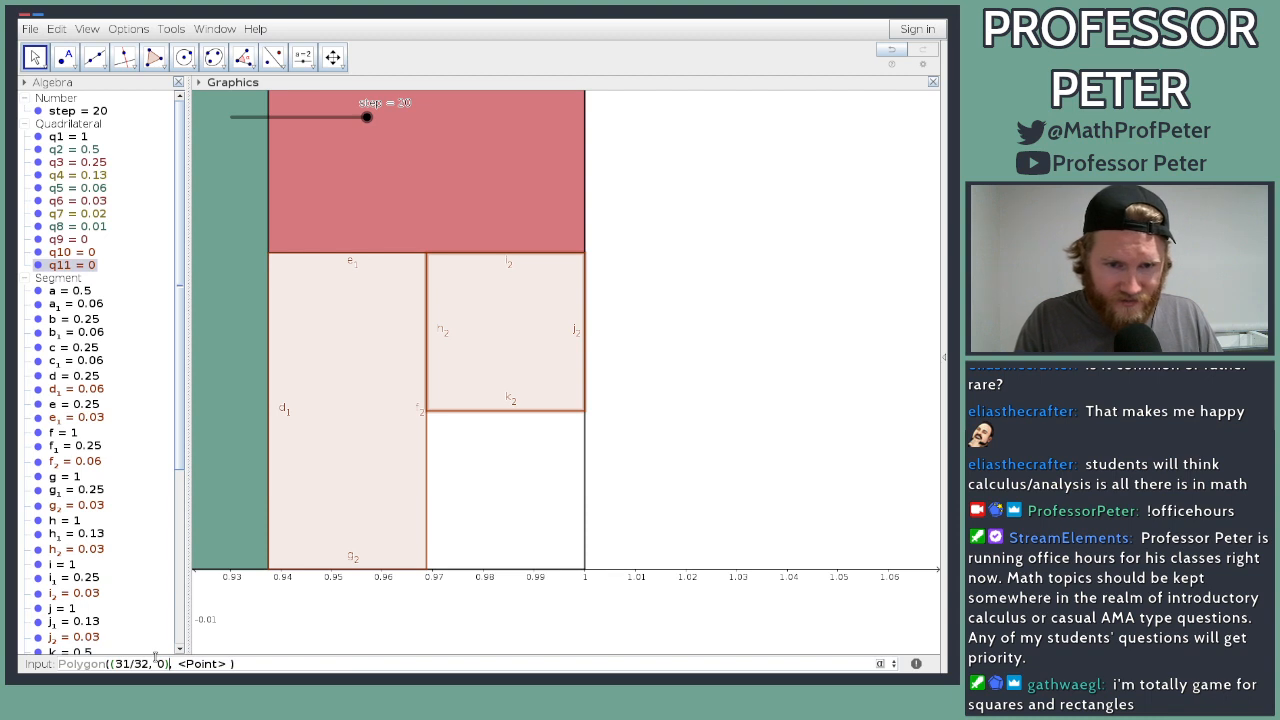
{"action": "type", "text": "("}
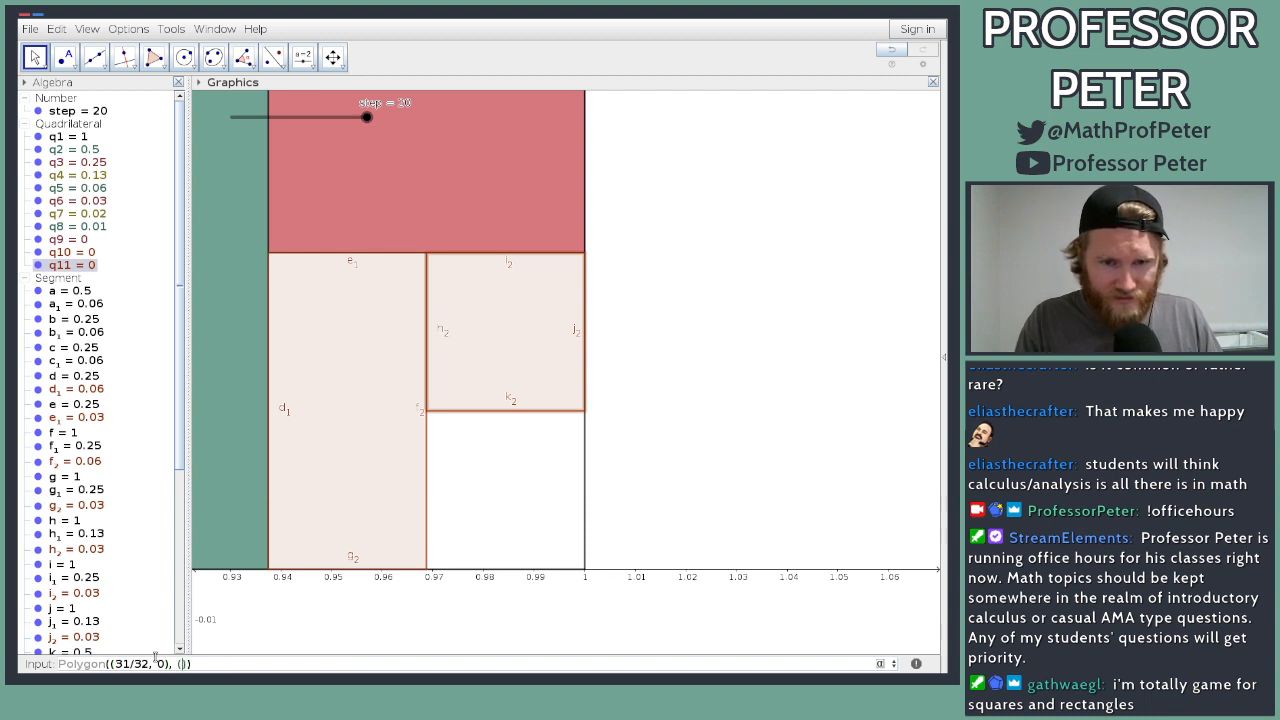
{"action": "type", "text": "31/"}
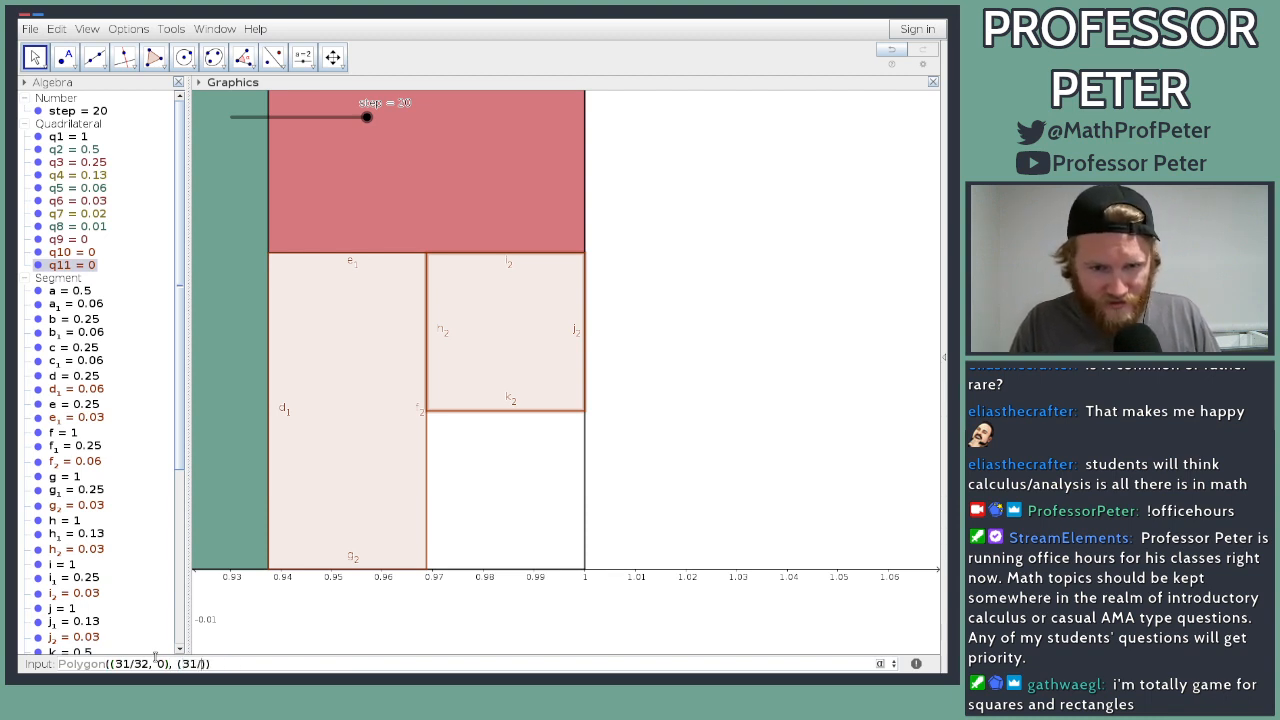
{"action": "type", "text": "32"}
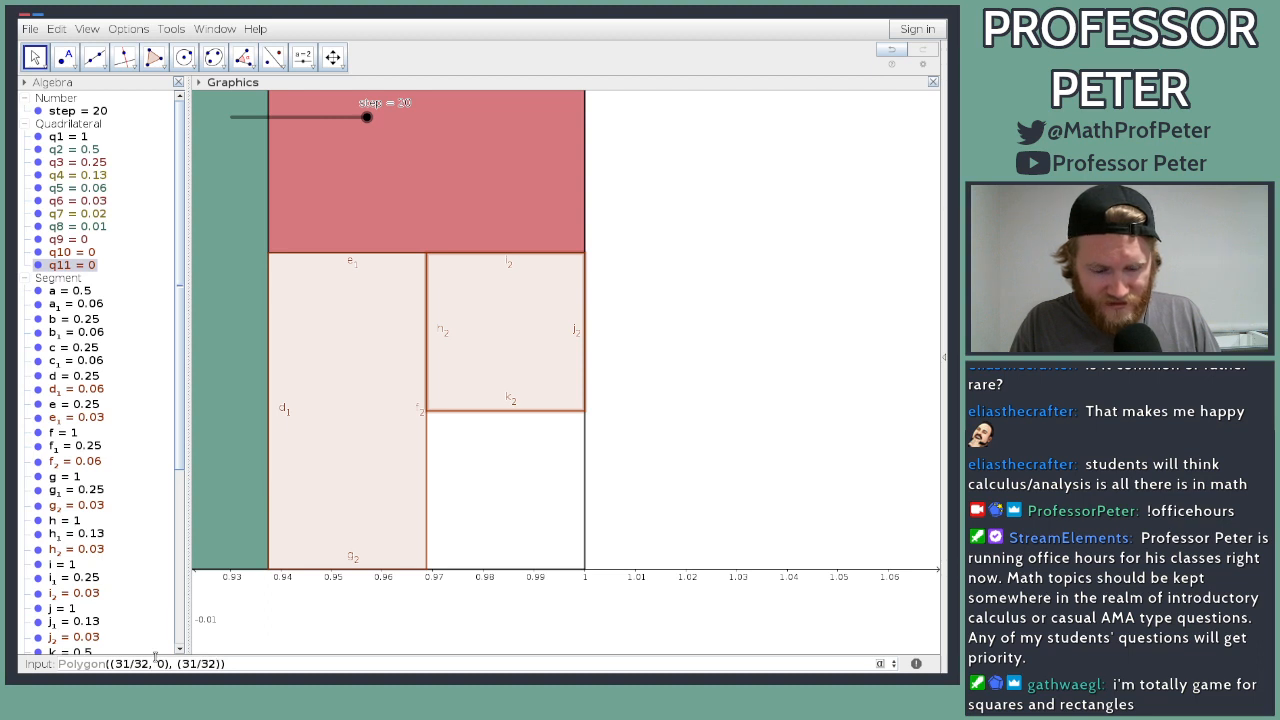
{"action": "type", "text": ",1/32"}
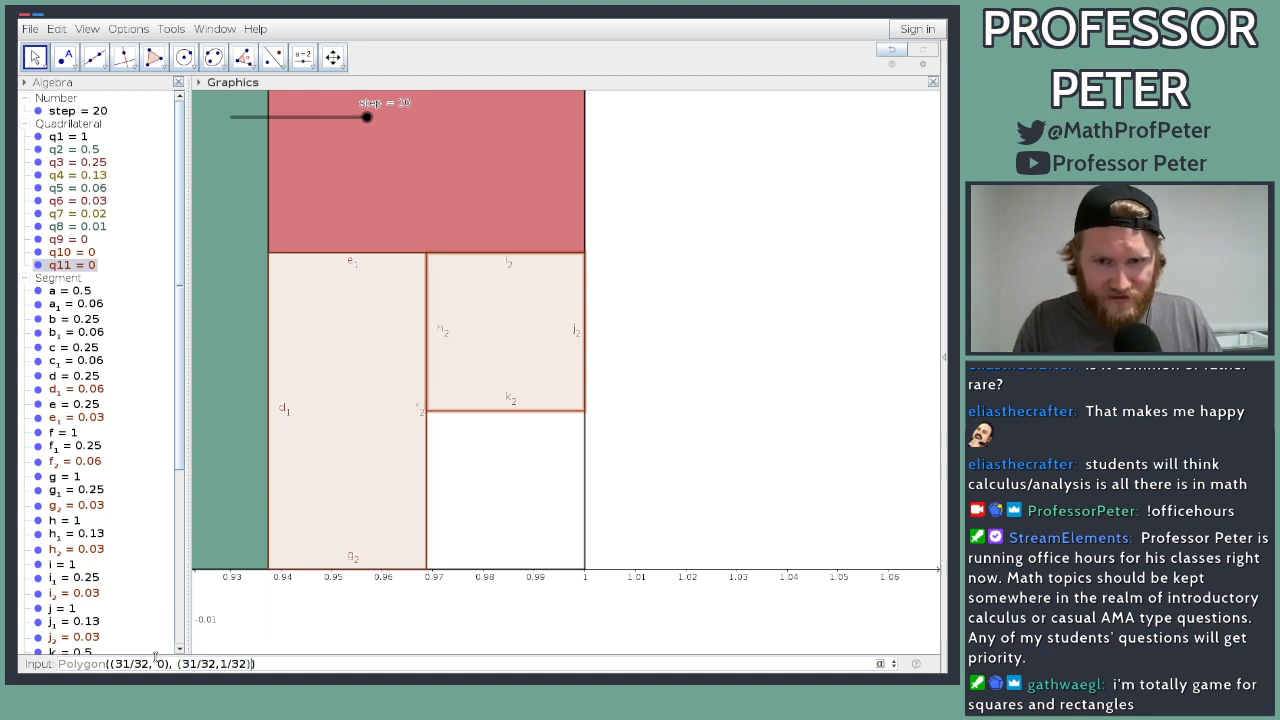
Step: Add the vertices (63/64,1/32) and (63/64,0) to the polygon definition and create the rectangle
{"action": "type", "text": ",("}
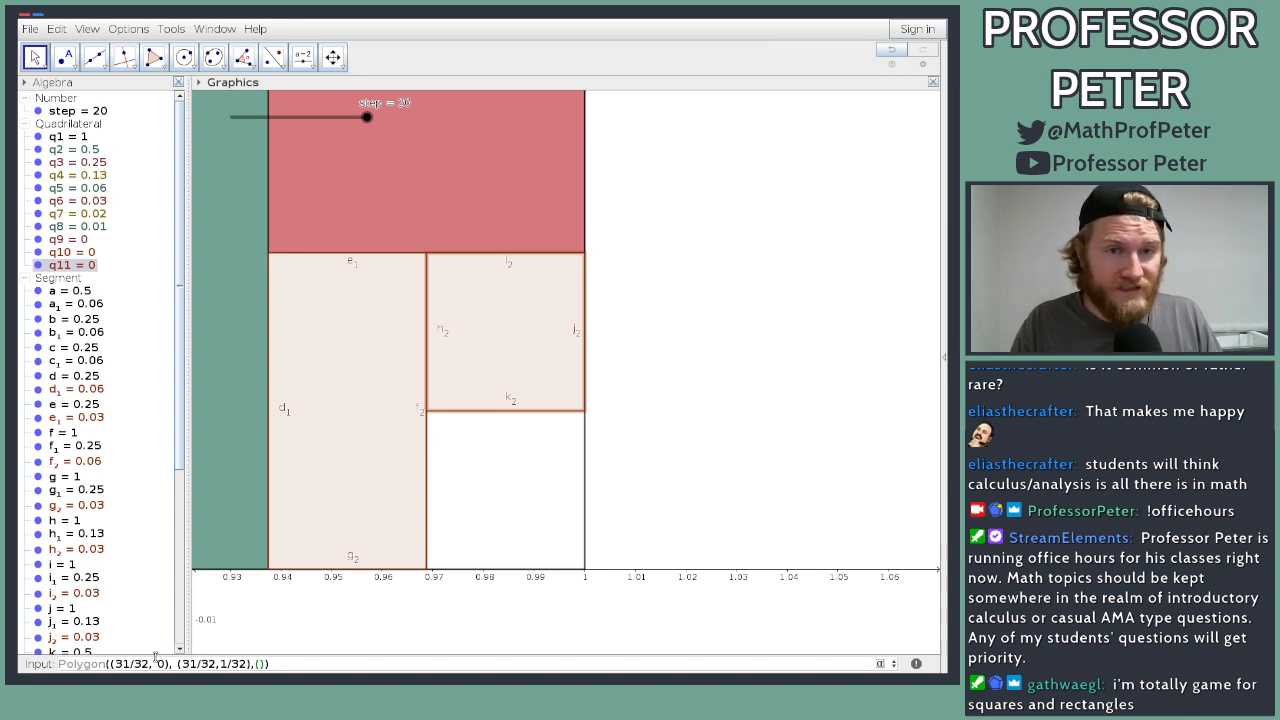
{"action": "type", "text": "63"}
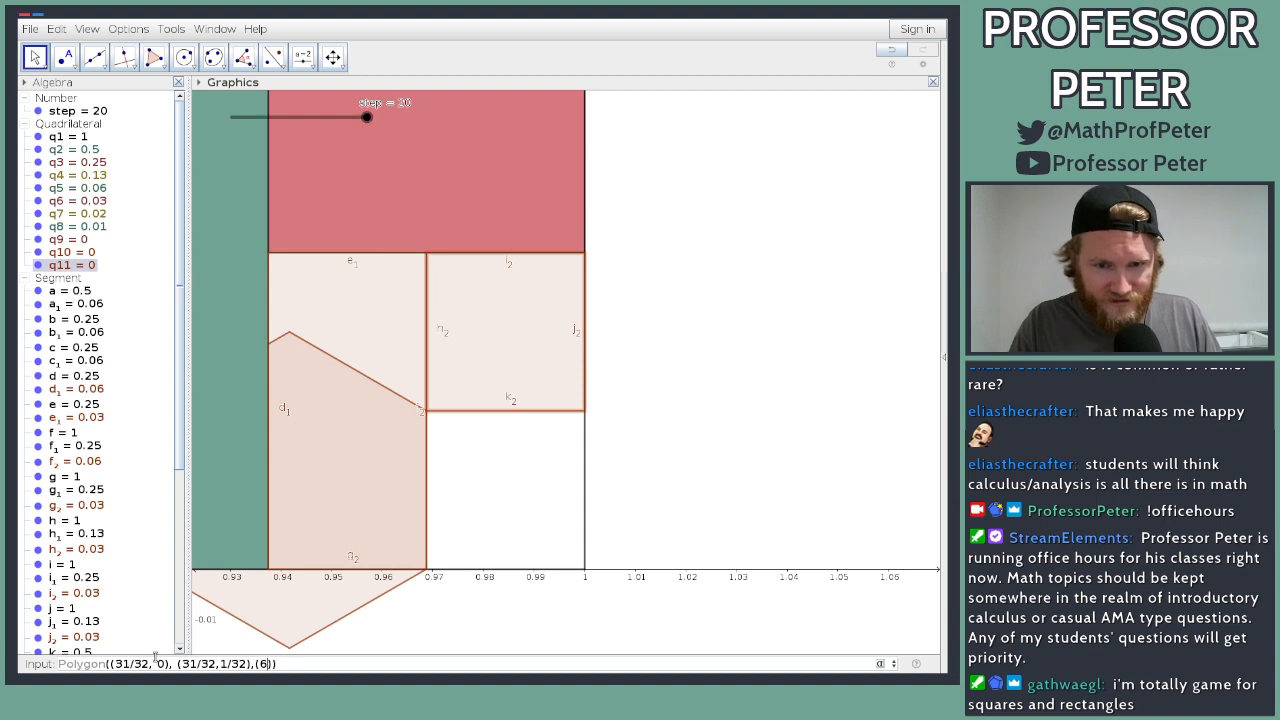
{"action": "type", "text": "/"}
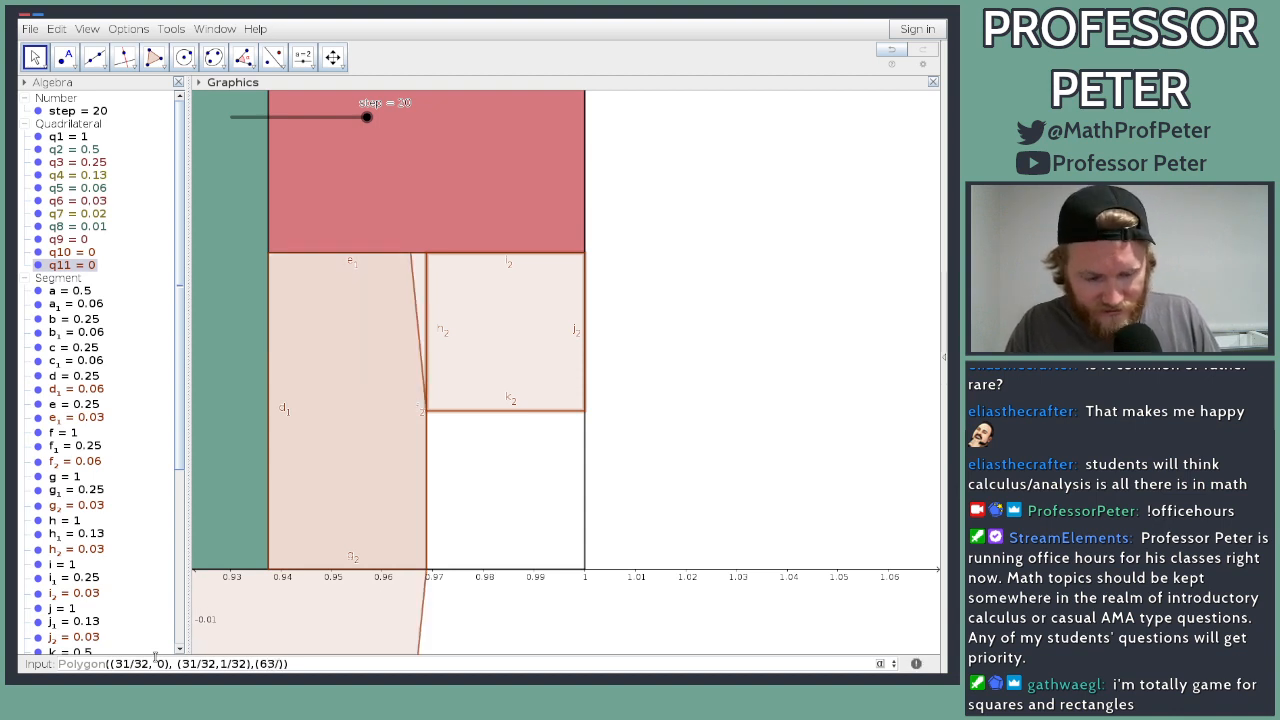
{"action": "type", "text": "64"}
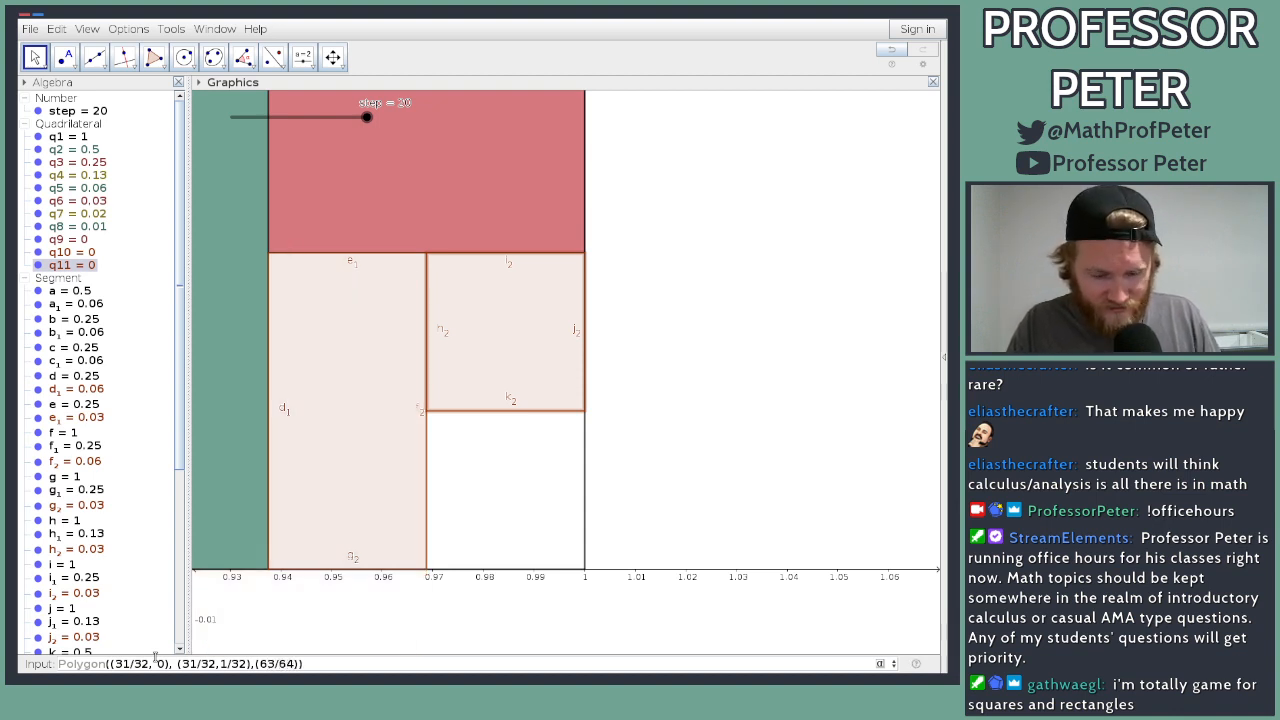
{"action": "type", "text": ",1/"}
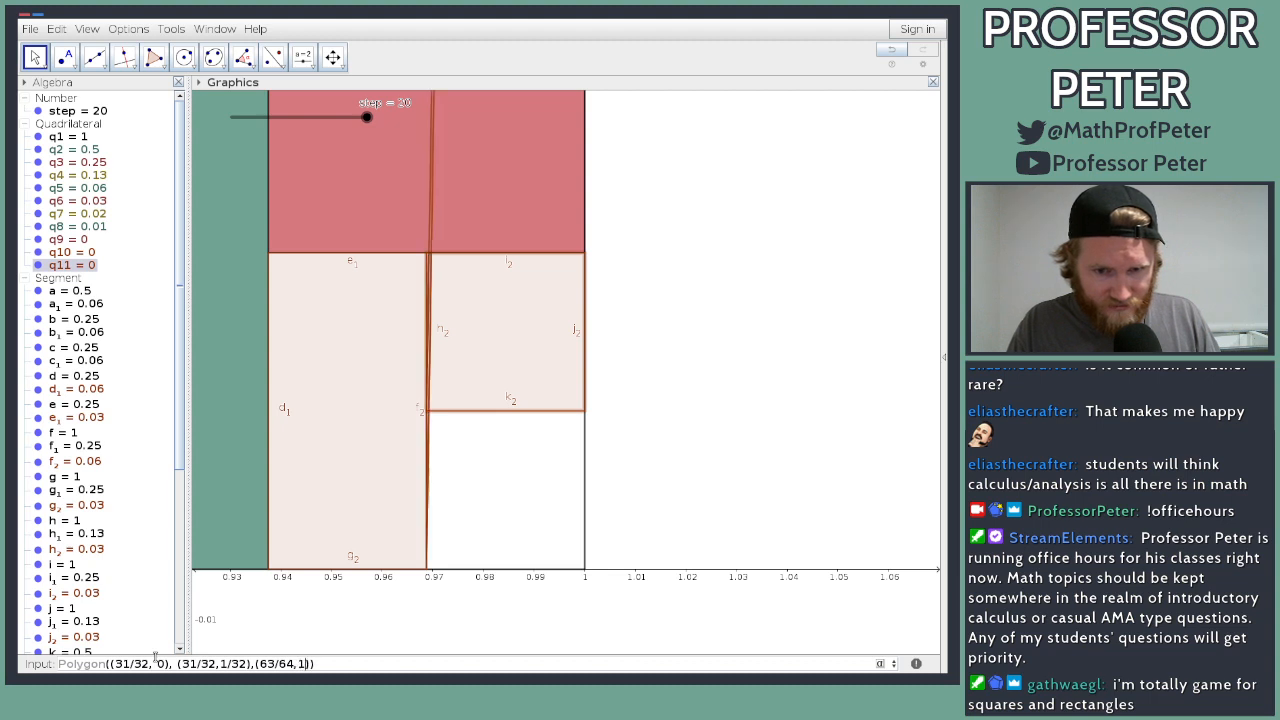
{"action": "type", "text": "32)"}
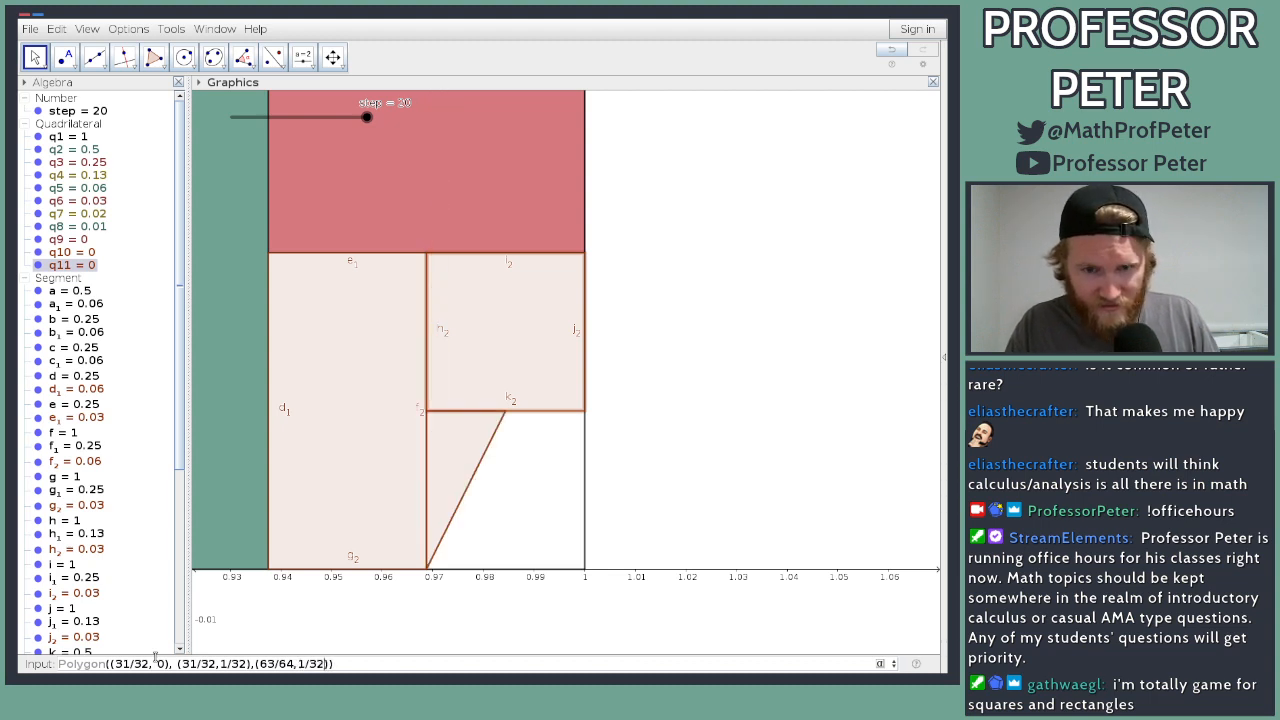
{"action": "type", "text": ",("}
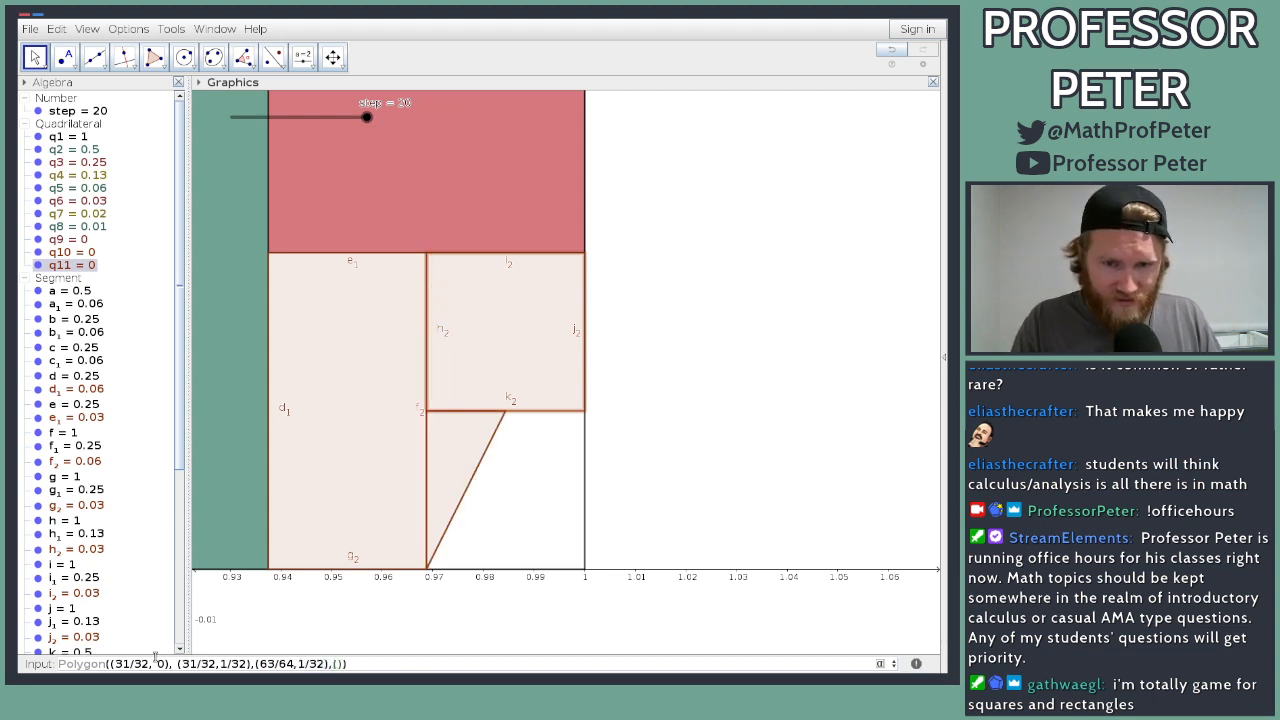
{"action": "type", "text": "63/64,"}
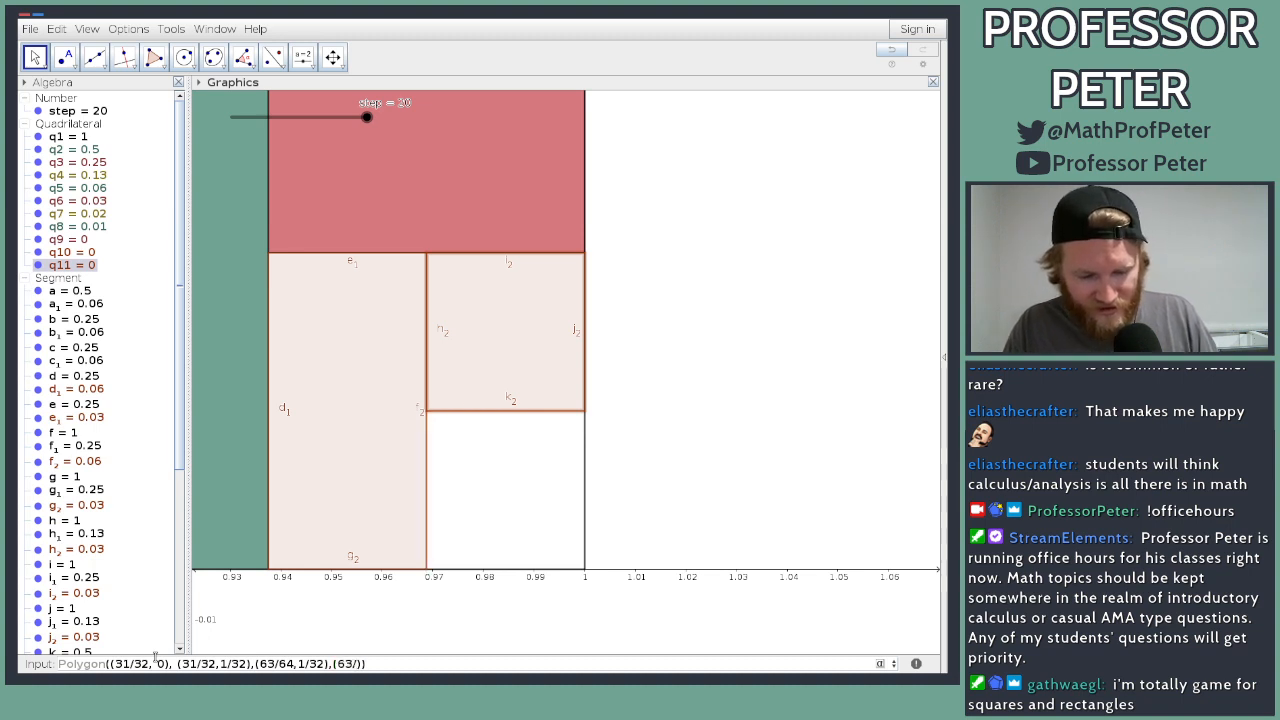
{"action": "type", "text": "0"}
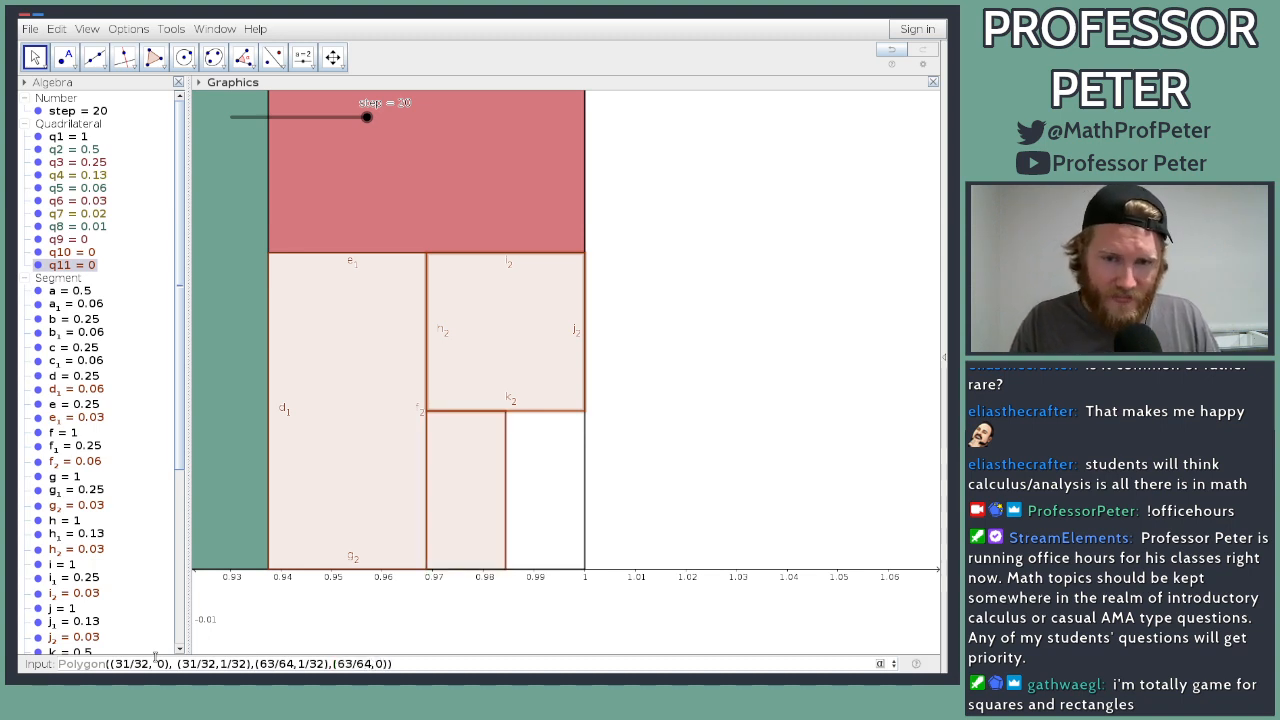
{"action": "key", "text": "Return"}
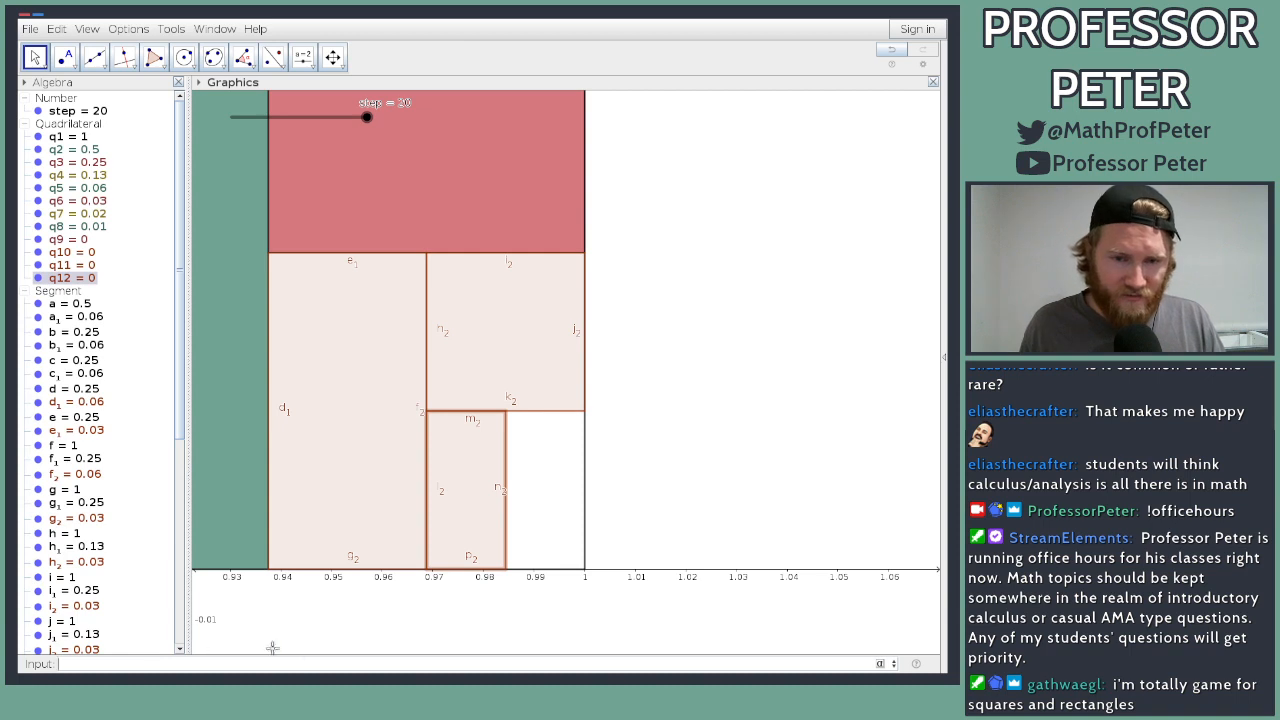
Step: Start another point-by-point Polygon command and clear the placeholder points from its brackets
{"action": "type", "text": "polyg"}
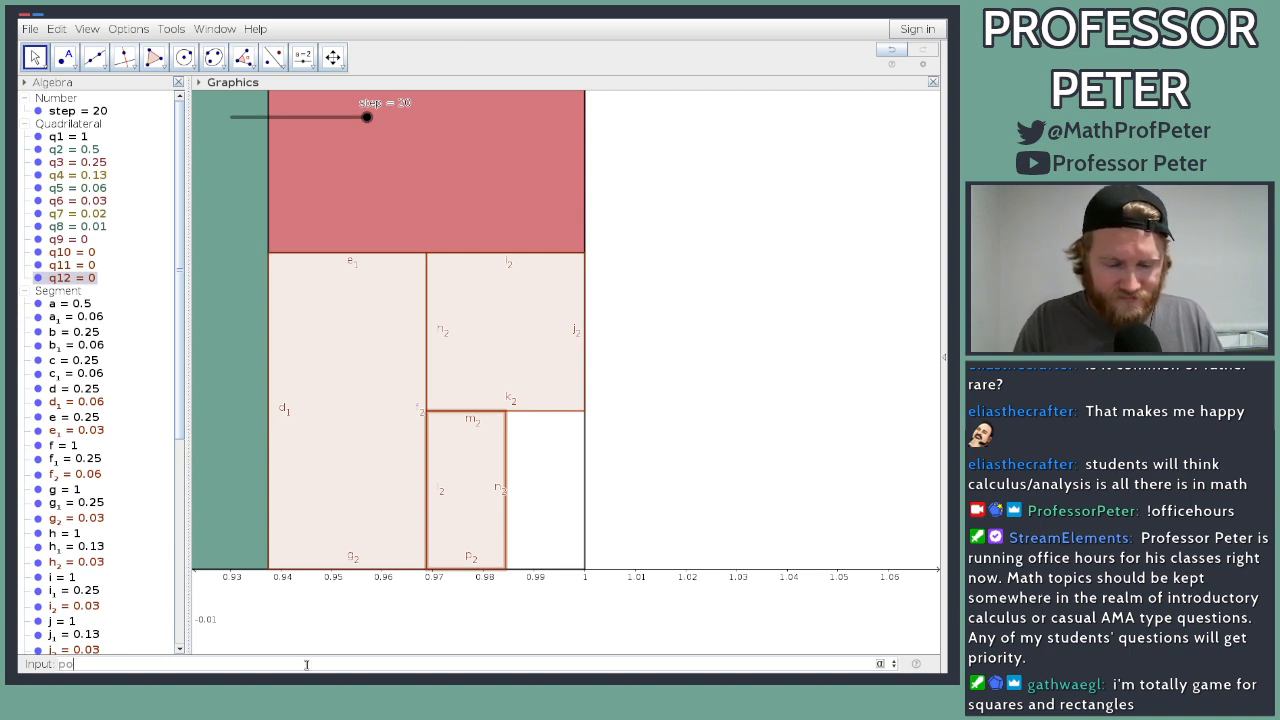
{"action": "key", "text": "Down"}
{"action": "key", "text": "Down"}
{"action": "key", "text": "Return"}
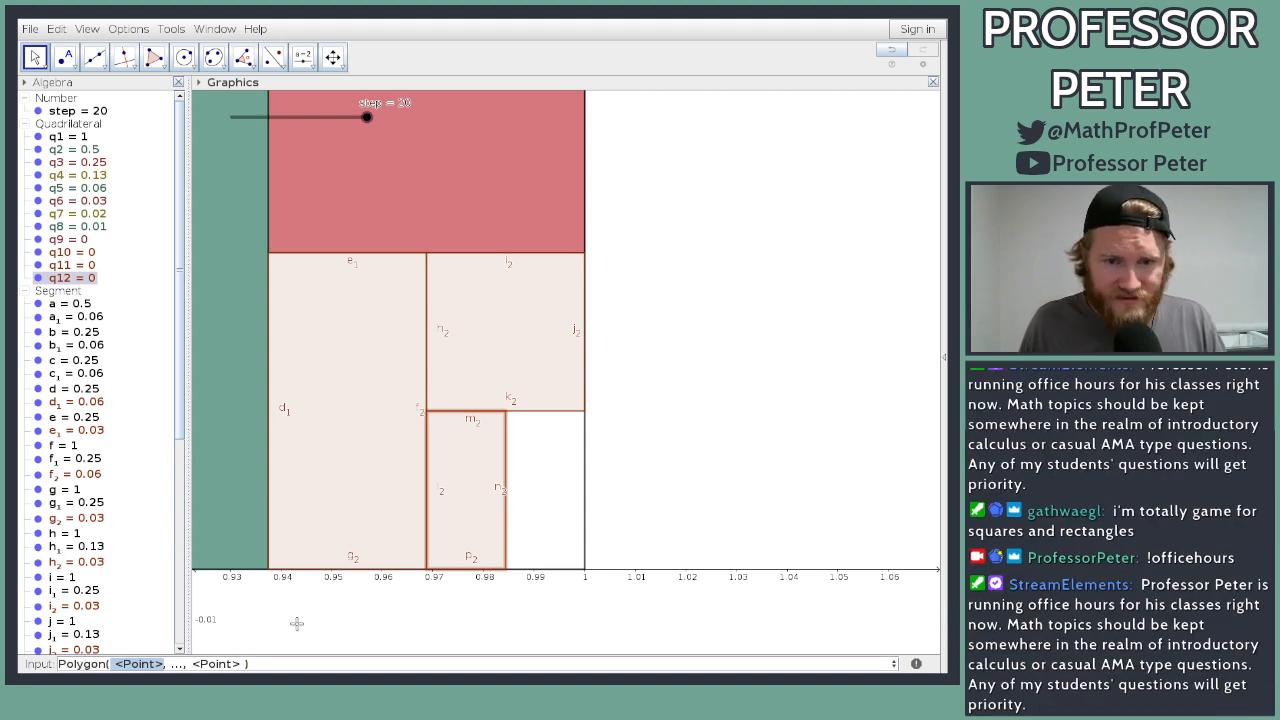
{"action": "left_click", "coordinate": [146, 665]}
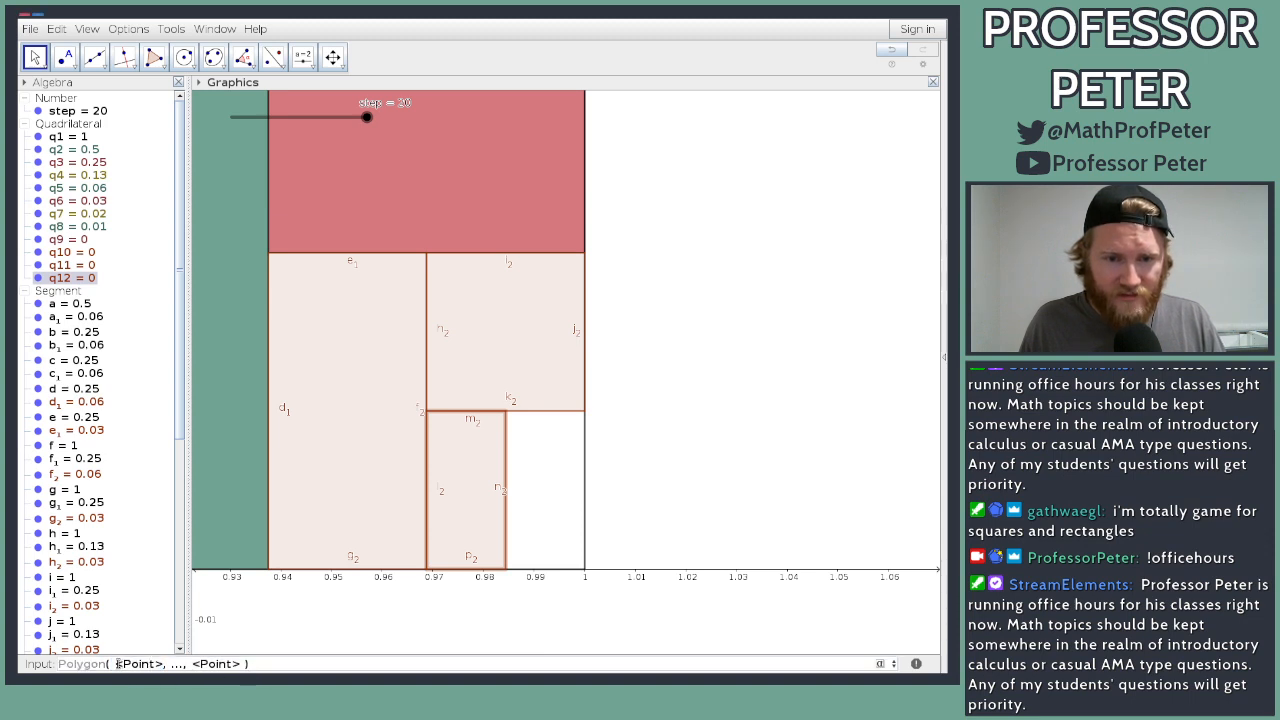
{"action": "left_click_drag", "start_coordinate": [113, 664], "coordinate": [246, 664]}
{"action": "key", "text": "BackSpace"}
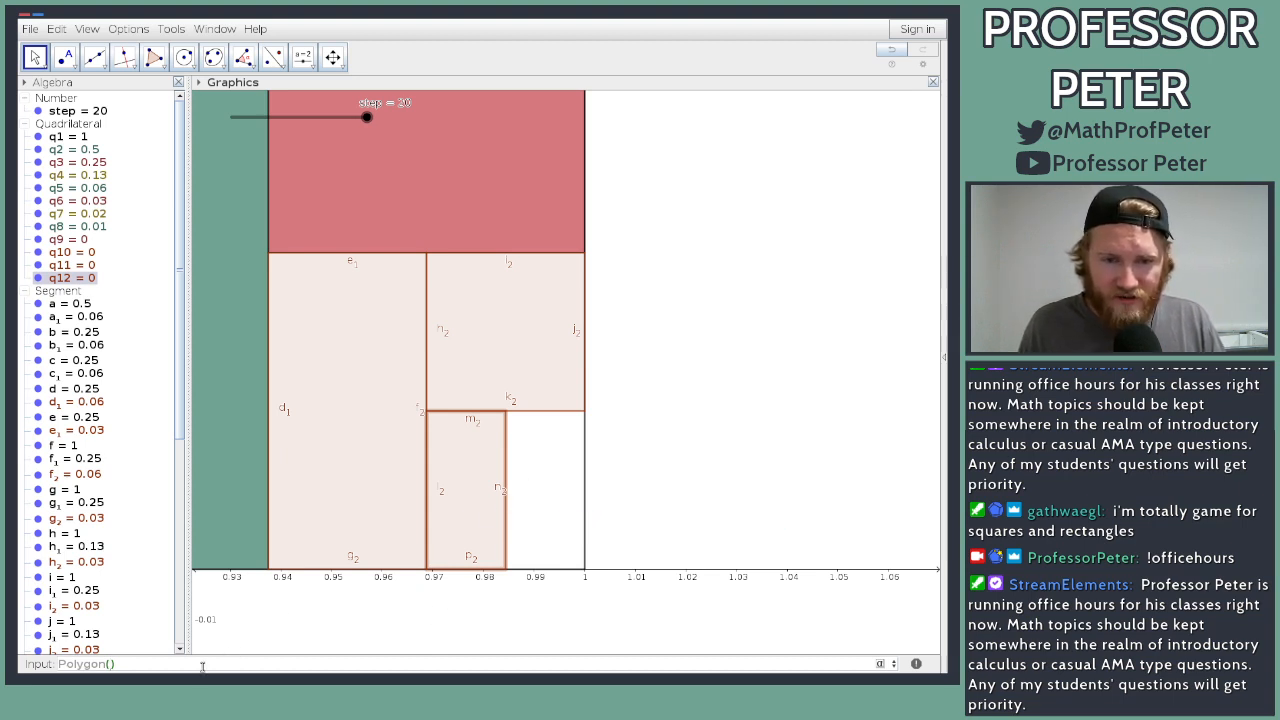
Step: Enter (63/64,1/64) as the first vertex of the new polygon definition
{"action": "type", "text": "(63/"}
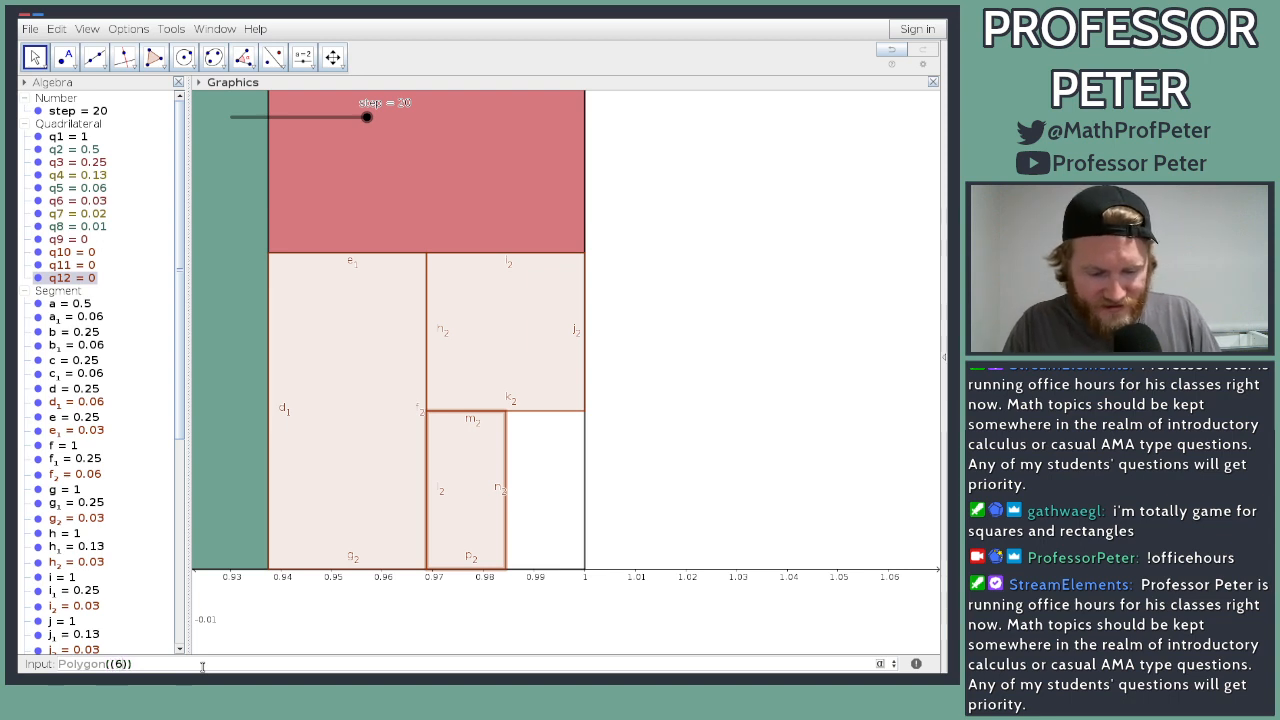
{"action": "type", "text": "64,0)"}
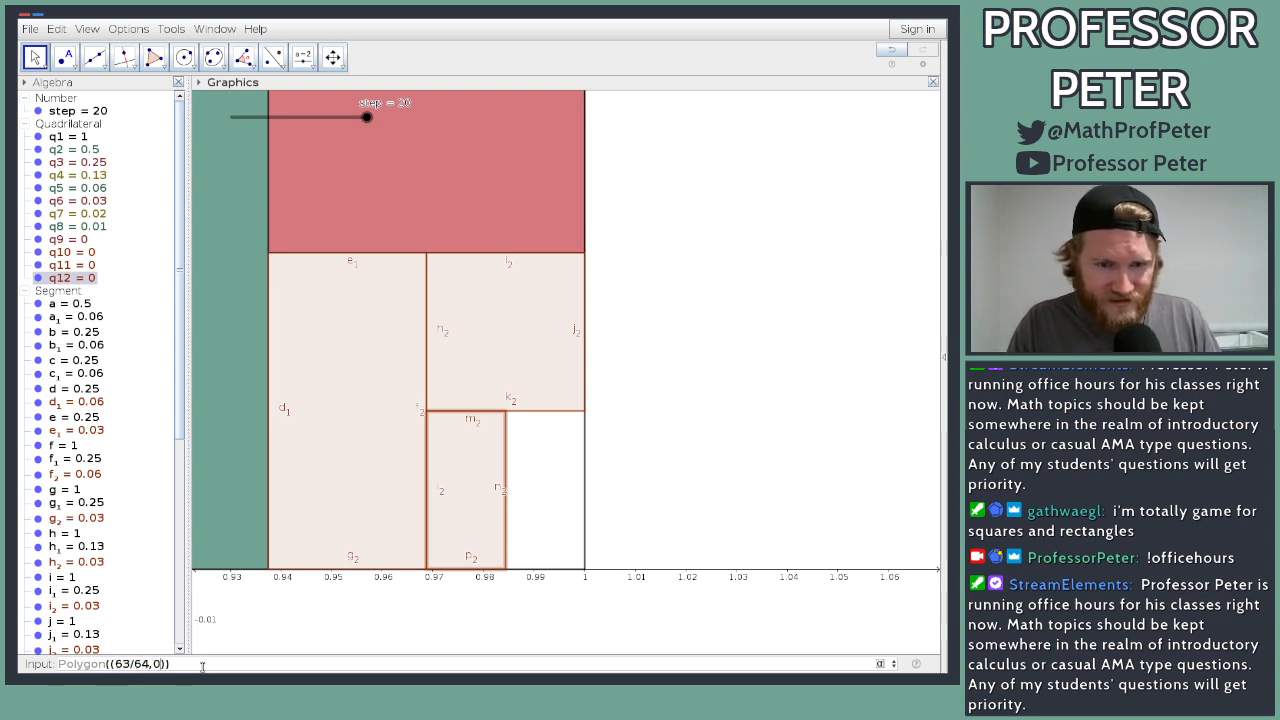
{"action": "type", "text": ",63"}
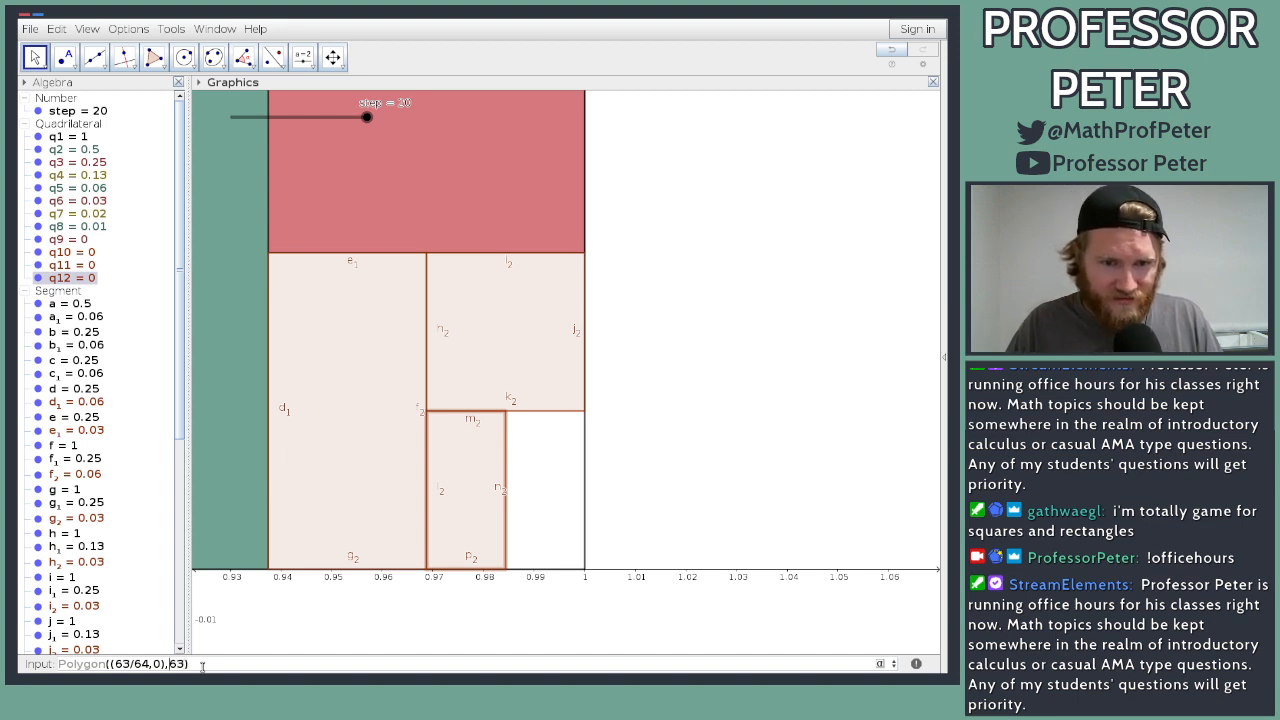
{"action": "key", "text": "Left"}
{"action": "key", "text": "Left"}
{"action": "key", "text": "Left"}
{"action": "key", "text": "Left"}
{"action": "key", "text": "BackSpace"}
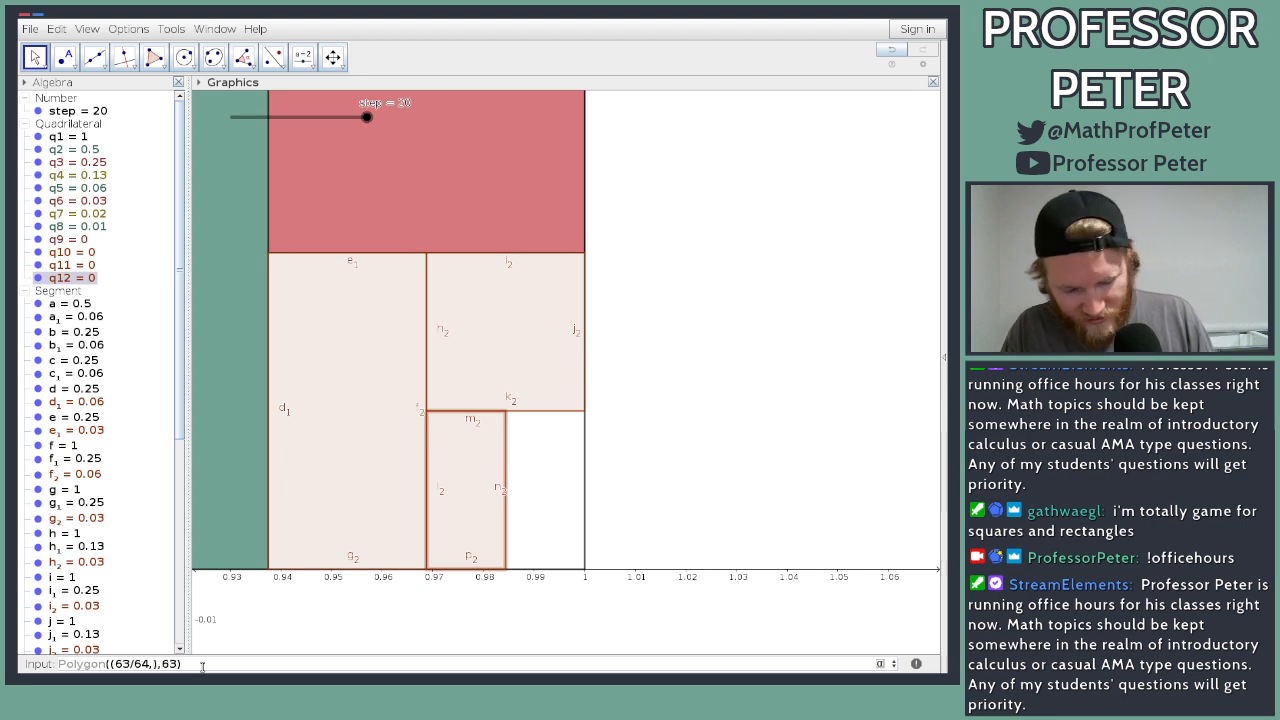
{"action": "type", "text": "1/64),"}
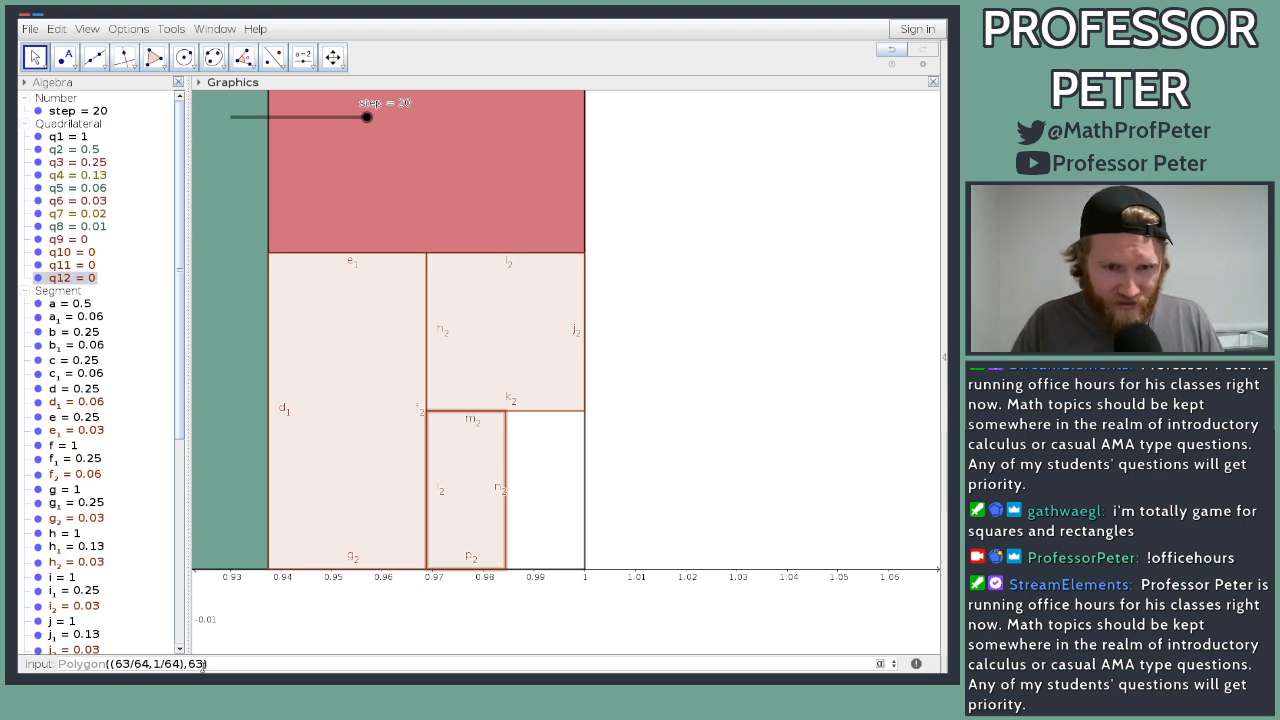
Step: Add (63/64,1/32) and (1,1/32) as the second and third vertices of the polygon
{"action": "type", "text": "(63"}
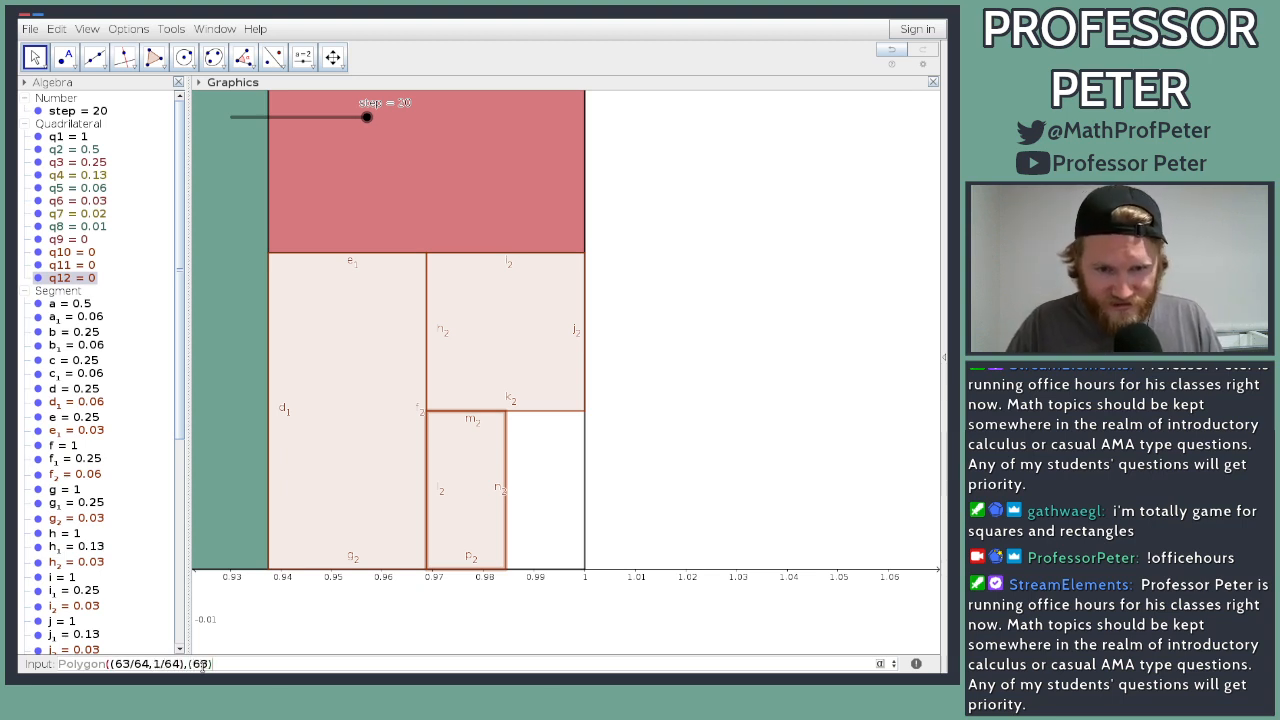
{"action": "type", "text": "/64,"}
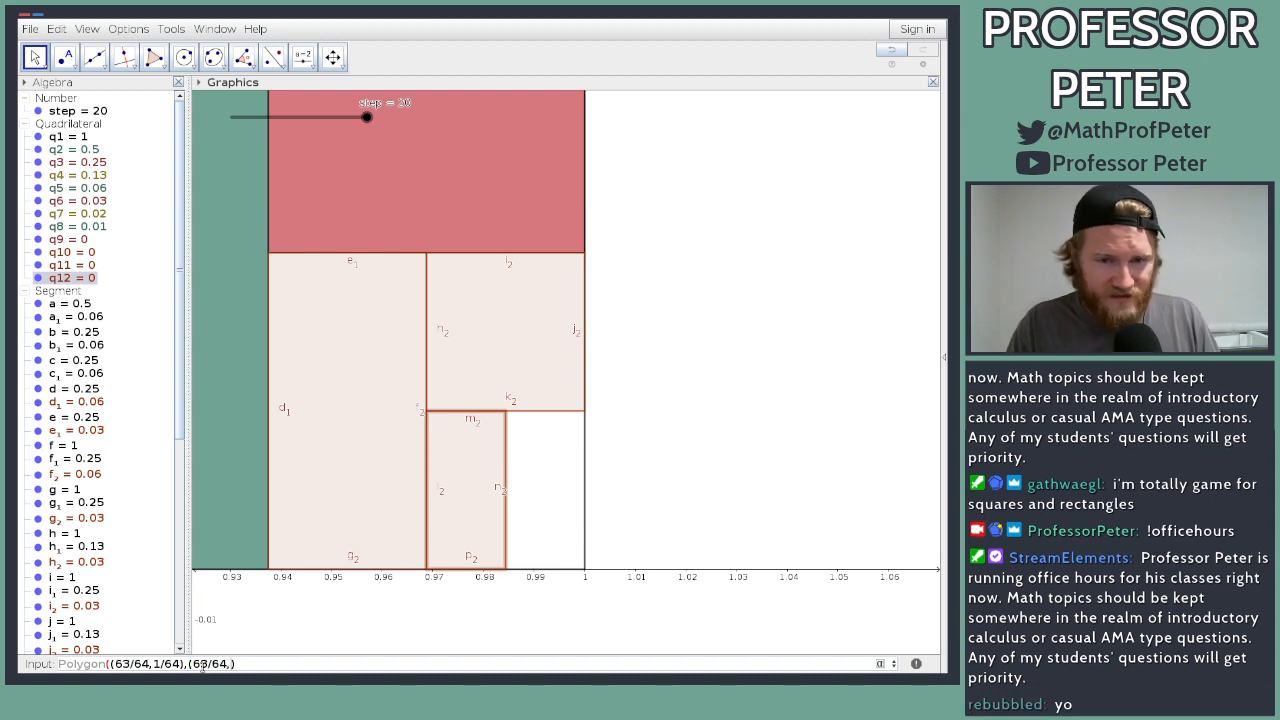
{"action": "type", "text": "1/"}
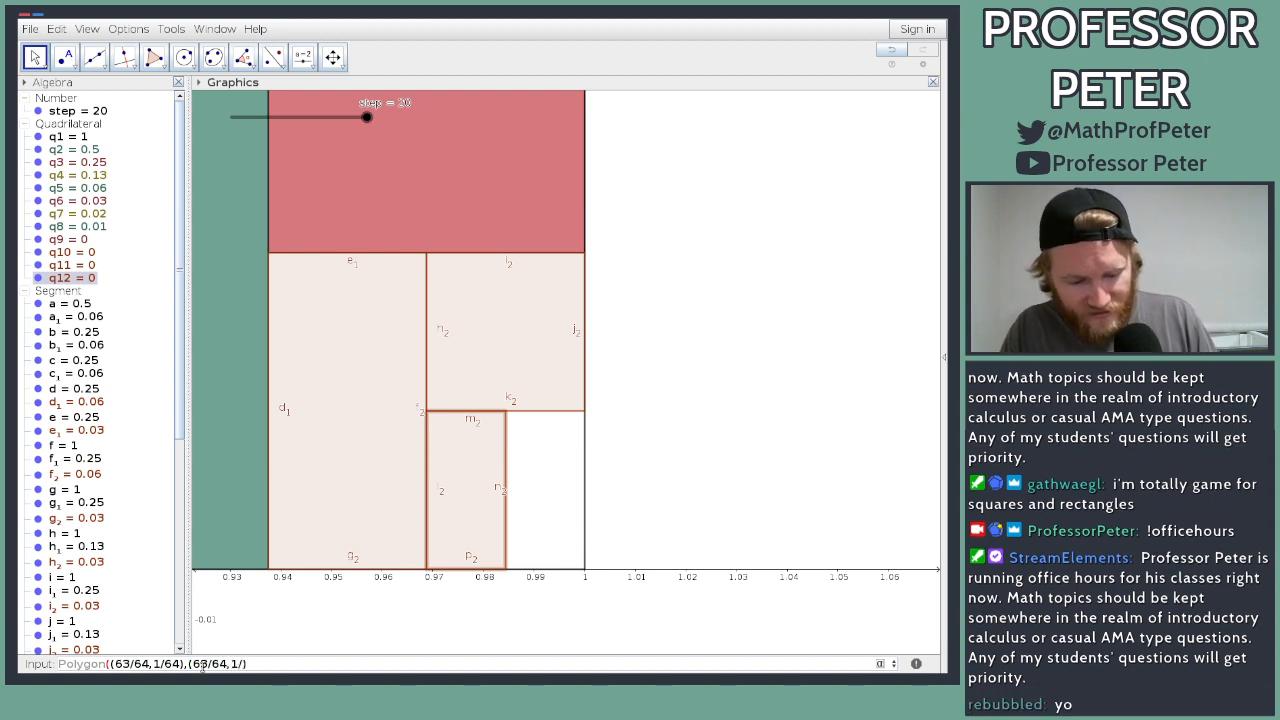
{"action": "type", "text": "32"}
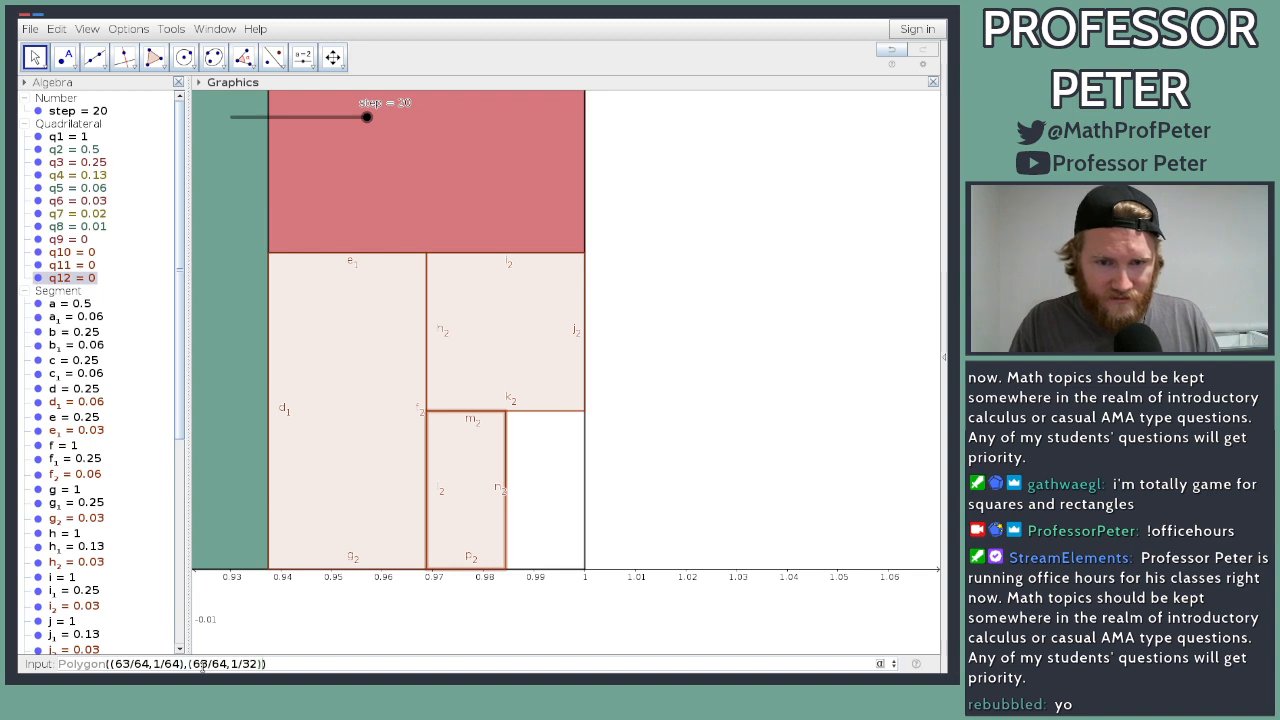
{"action": "type", "text": "),("}
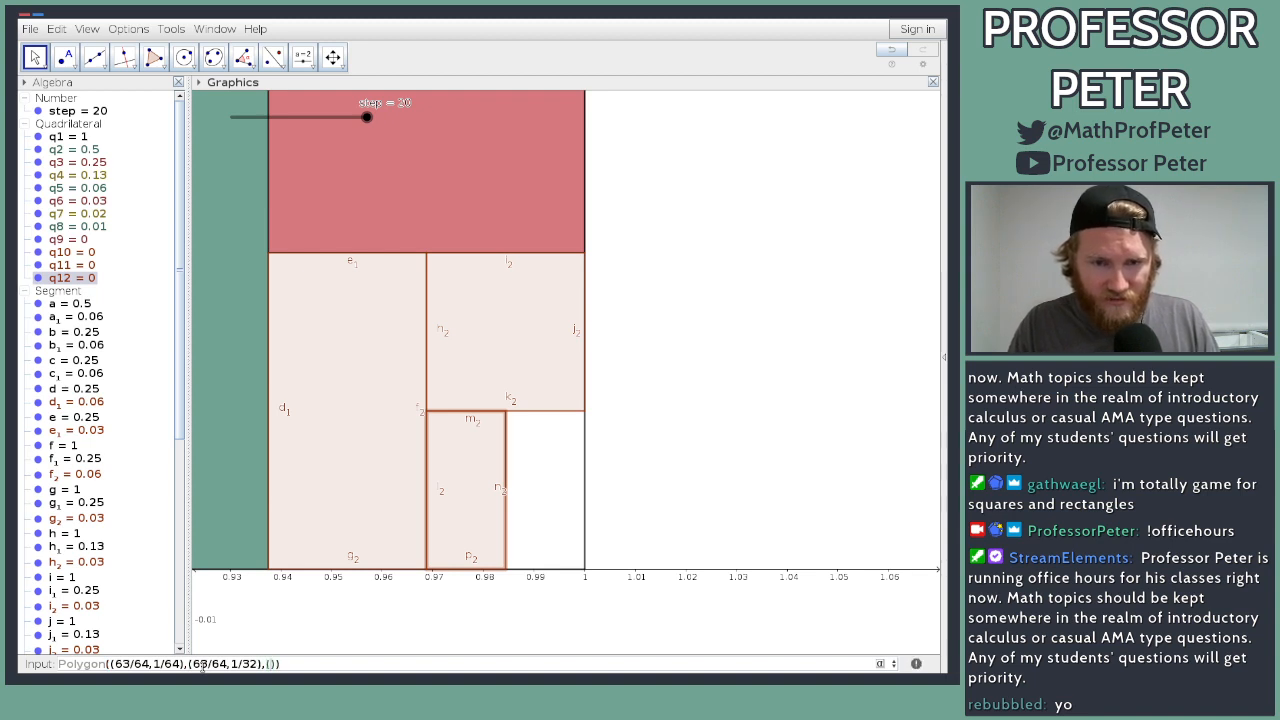
{"action": "type", "text": "1,1/"}
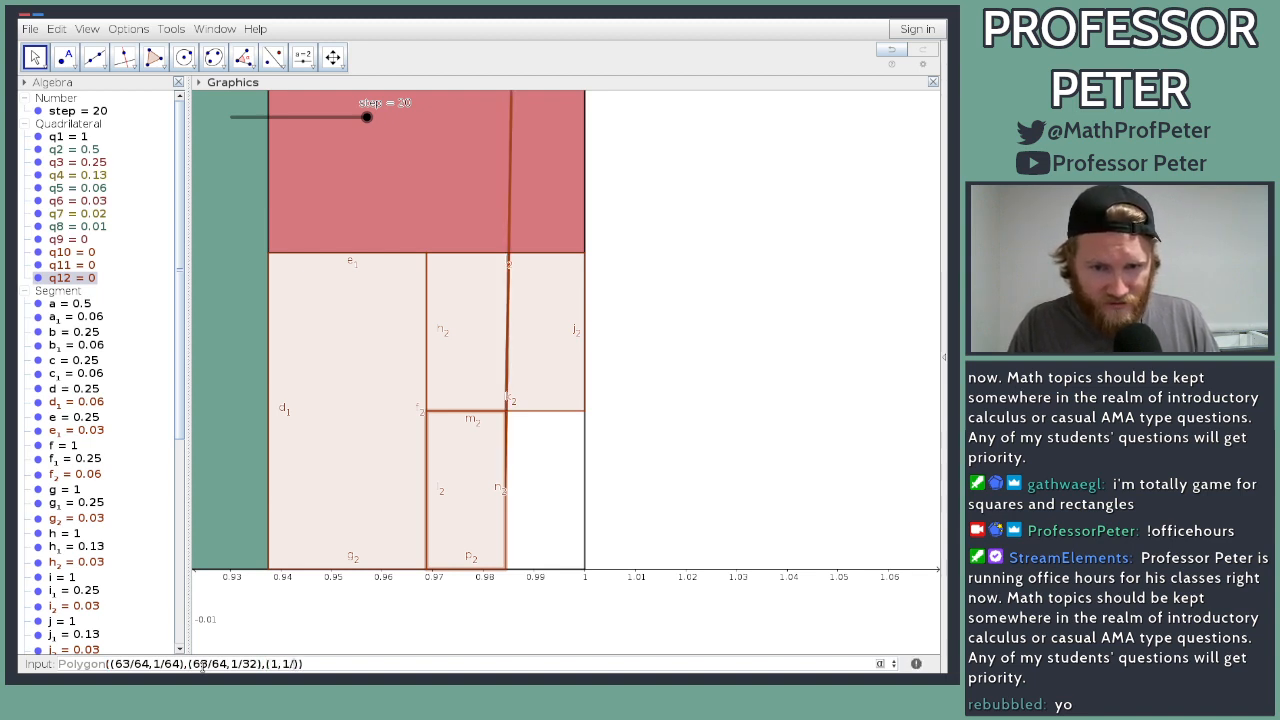
{"action": "type", "text": "32"}
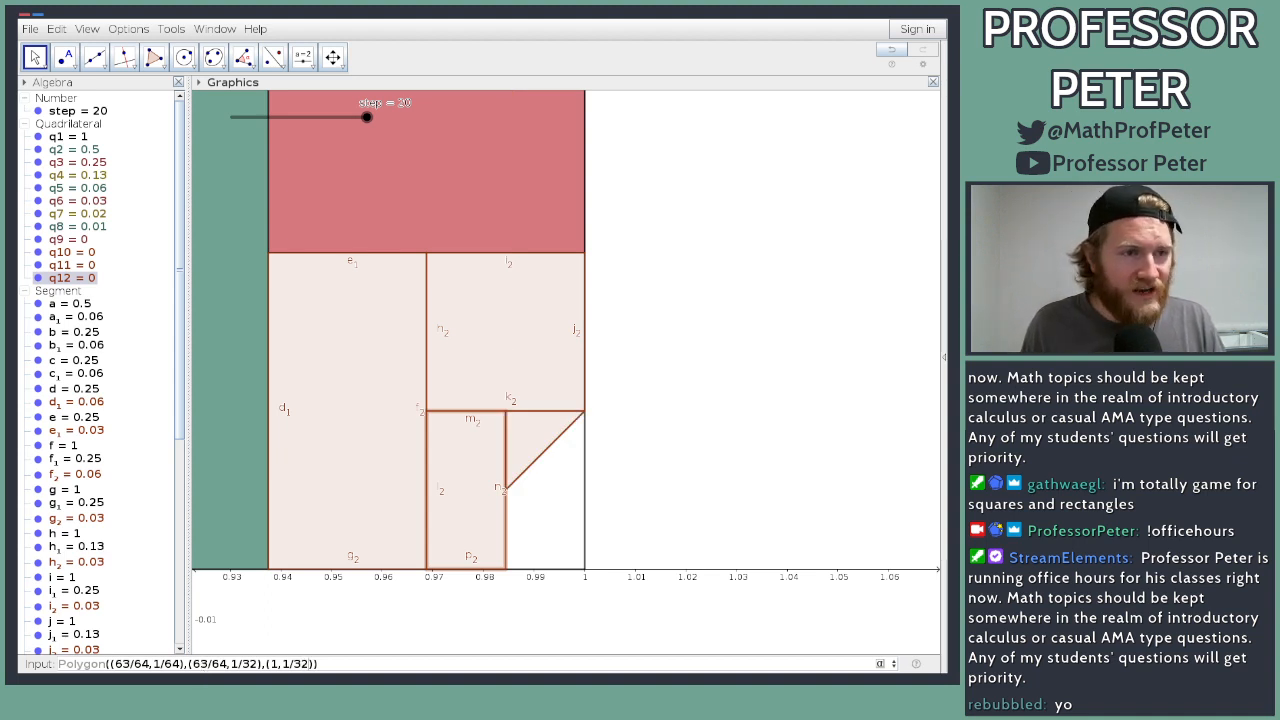
Step: Add the fourth vertex (1,1/64) to the polygon definition and create the square
{"action": "left_click", "coordinate": [309, 663]}
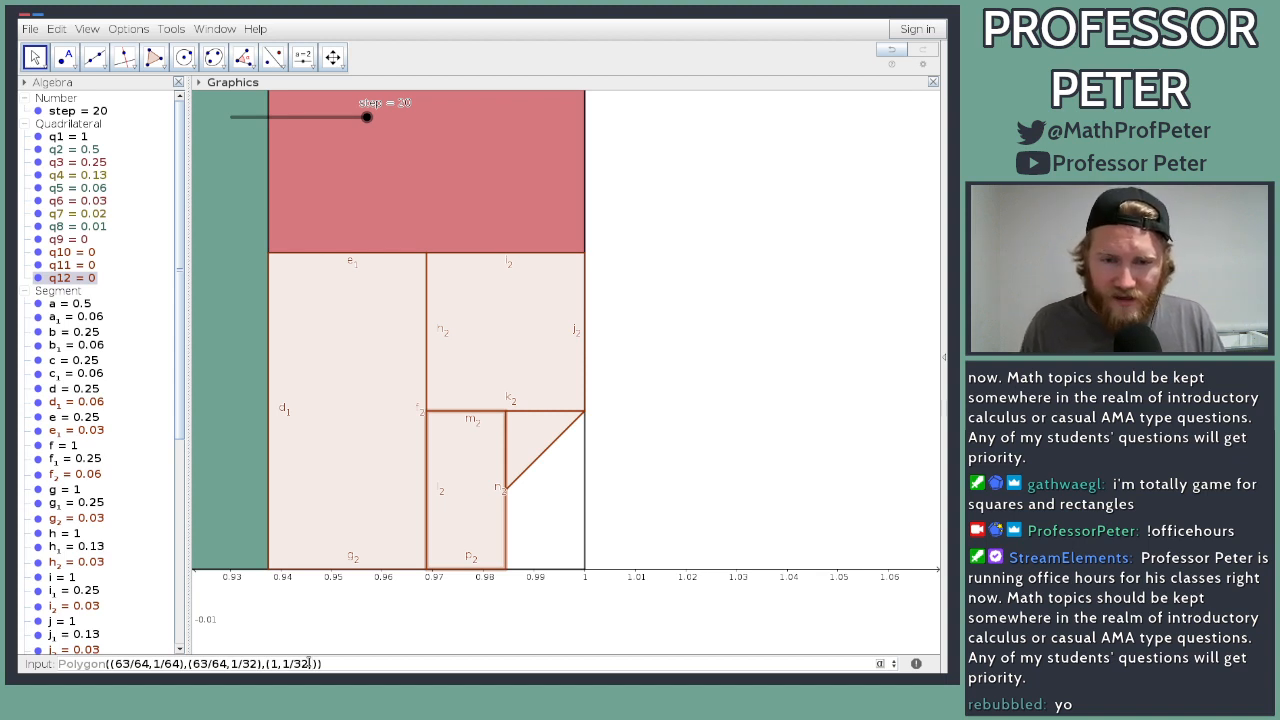
{"action": "key", "text": "BackSpace"}
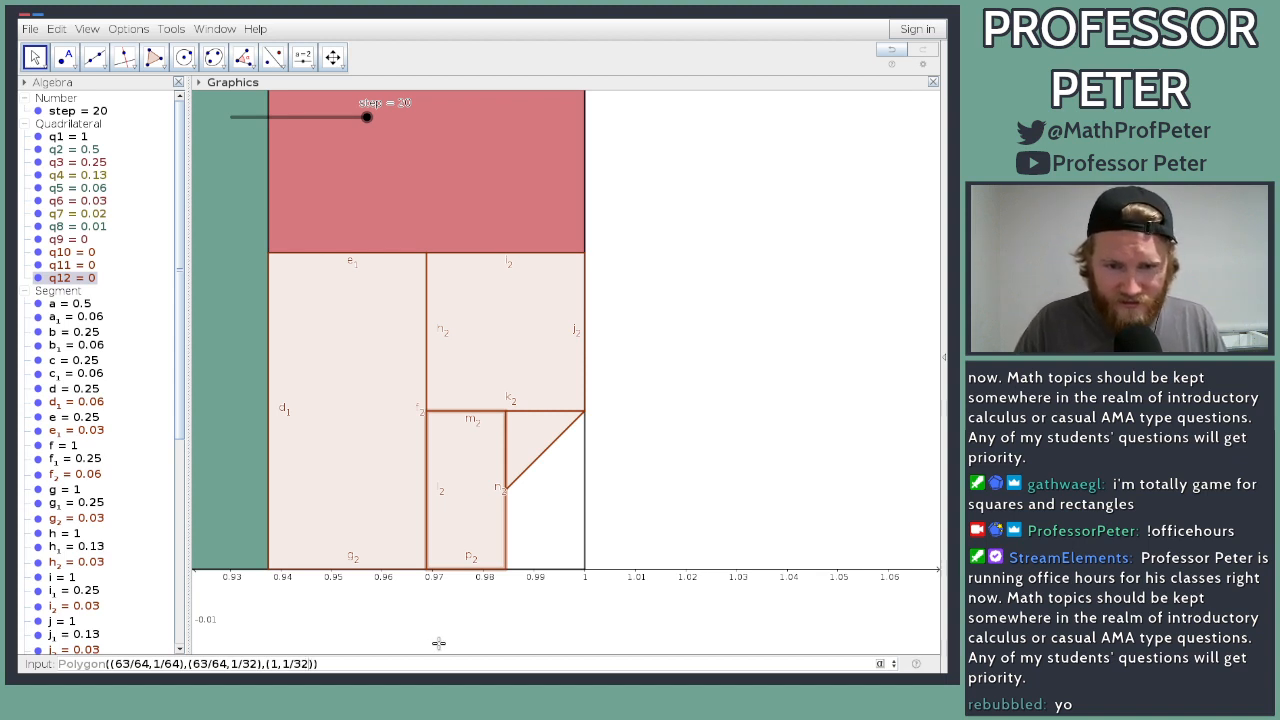
{"action": "type", "text": ",("}
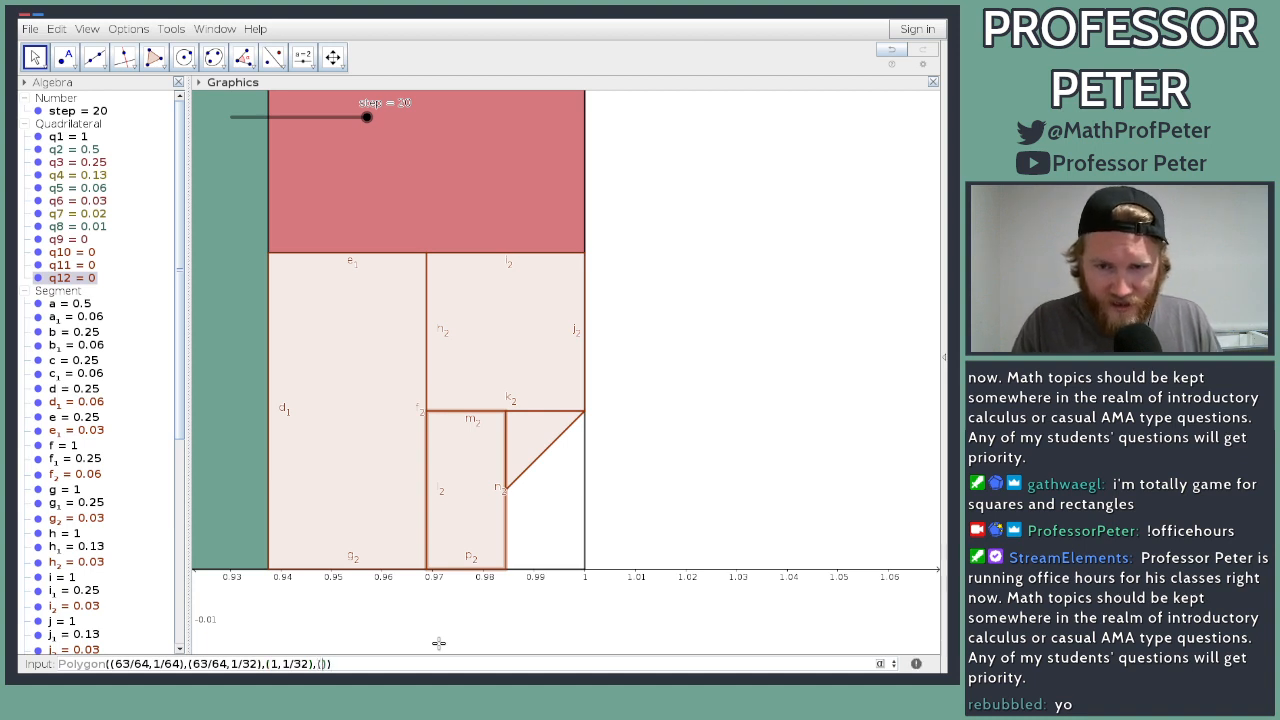
{"action": "type", "text": "1,"}
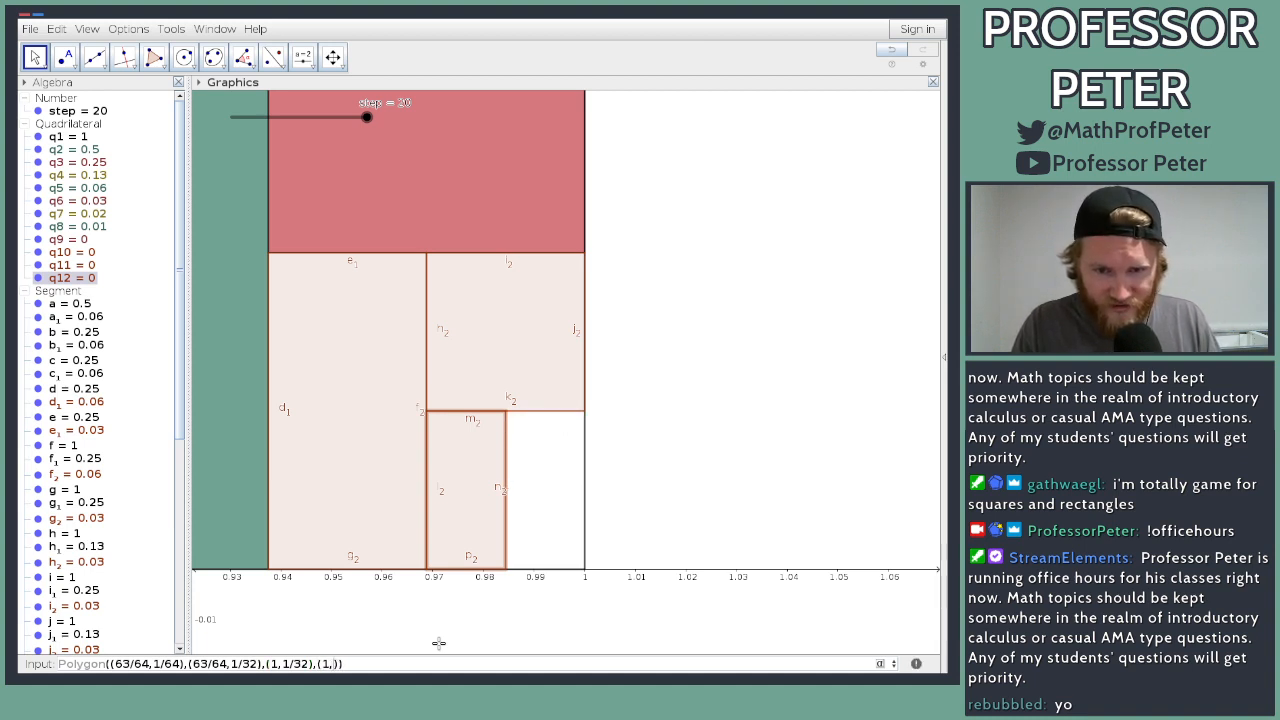
{"action": "type", "text": "1/64"}
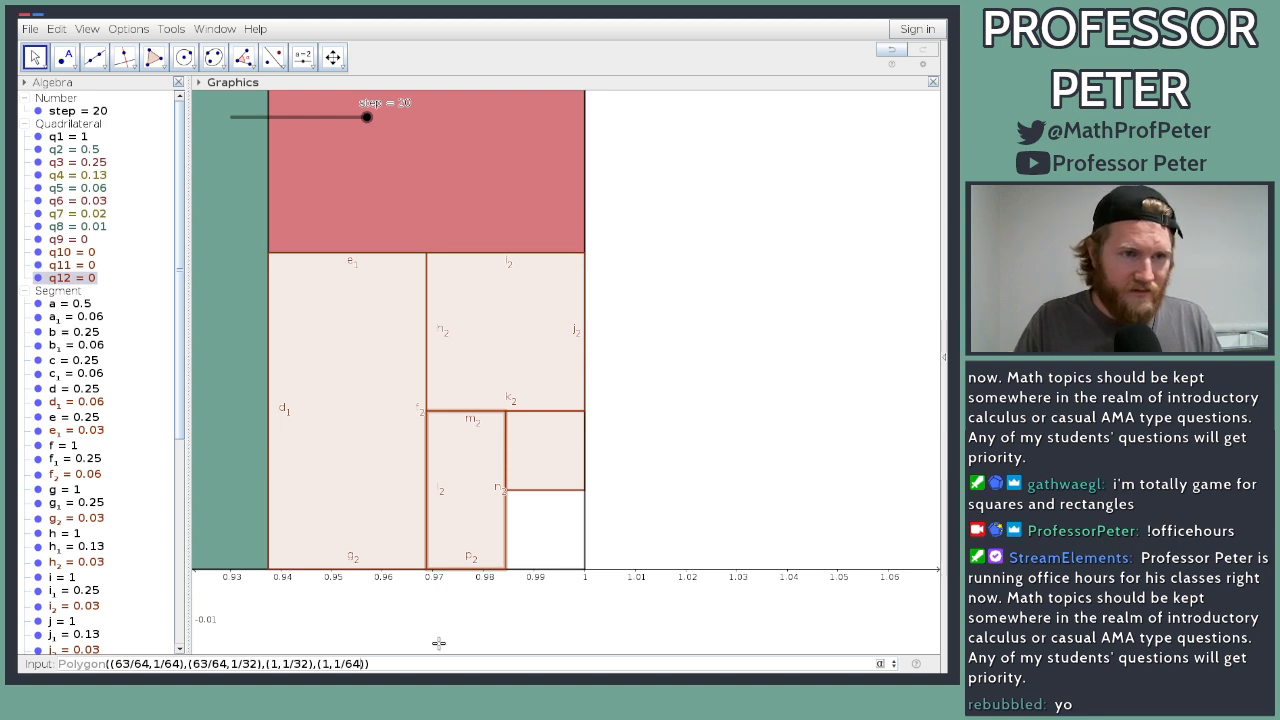
{"action": "key", "text": "Return"}
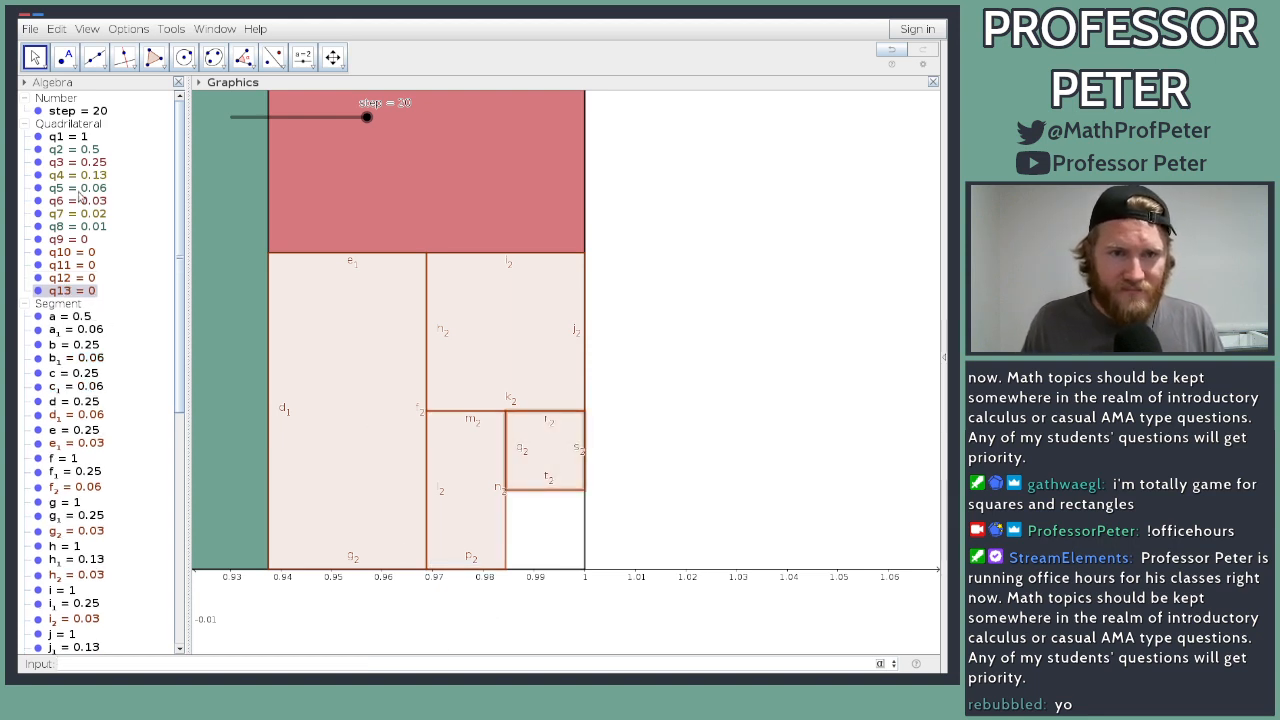
Step: Hide the labels of all segments in the construction
{"action": "left_click", "coordinate": [79, 305]}
{"action": "right_click", "coordinate": [80, 307]}
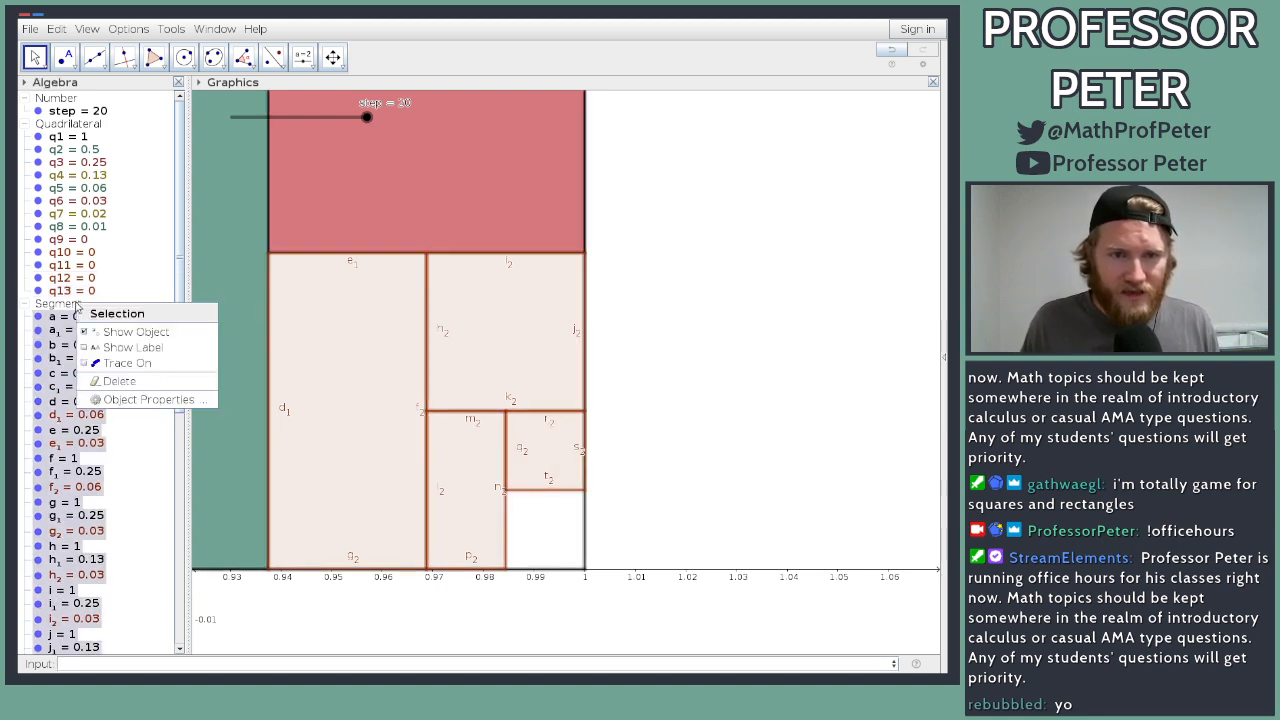
{"action": "left_click", "coordinate": [120, 349]}
{"action": "right_click", "coordinate": [72, 309]}
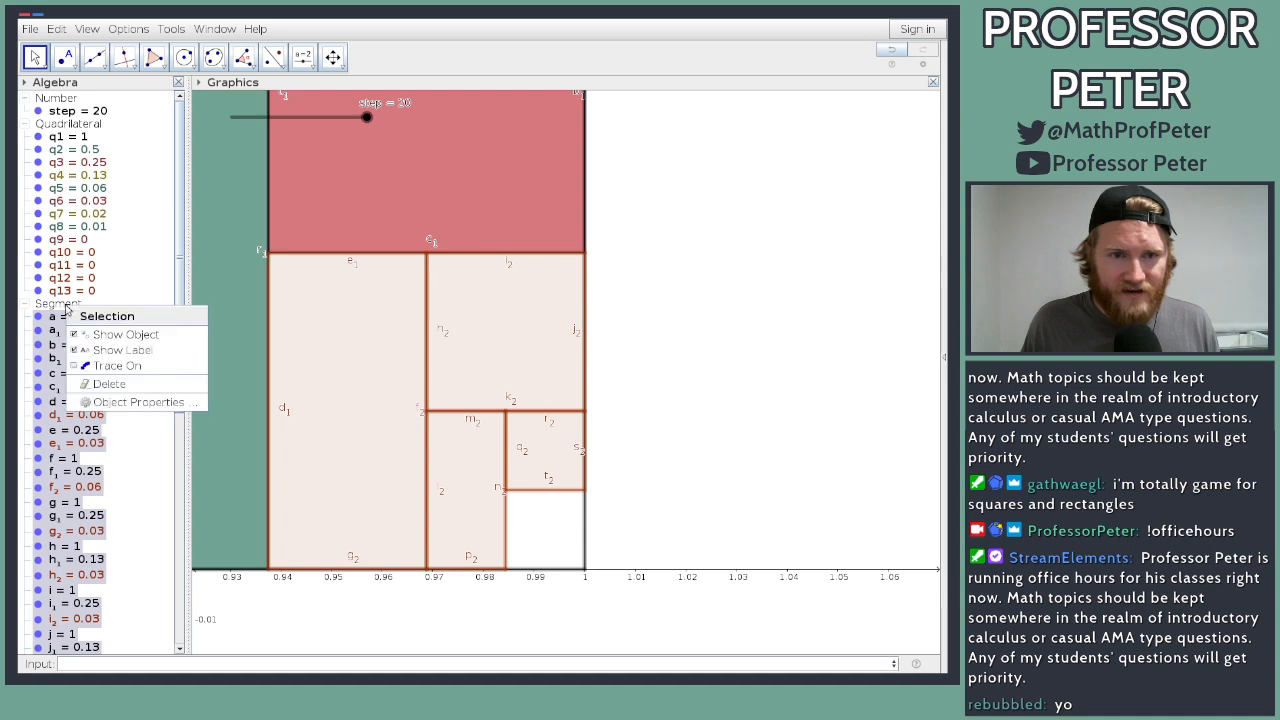
{"action": "left_click", "coordinate": [98, 352]}
Step: Set the colour of all segments to black (#000000) and deselect them
{"action": "right_click", "coordinate": [78, 367]}
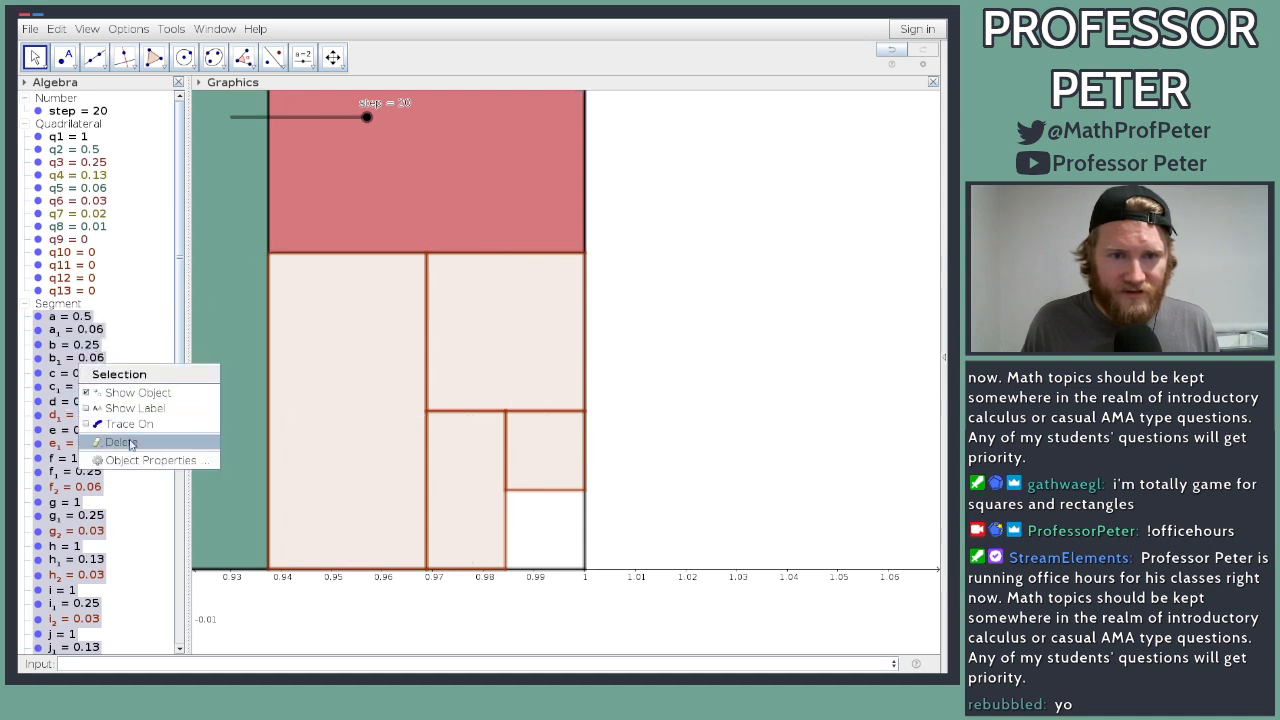
{"action": "left_click", "coordinate": [140, 446]}
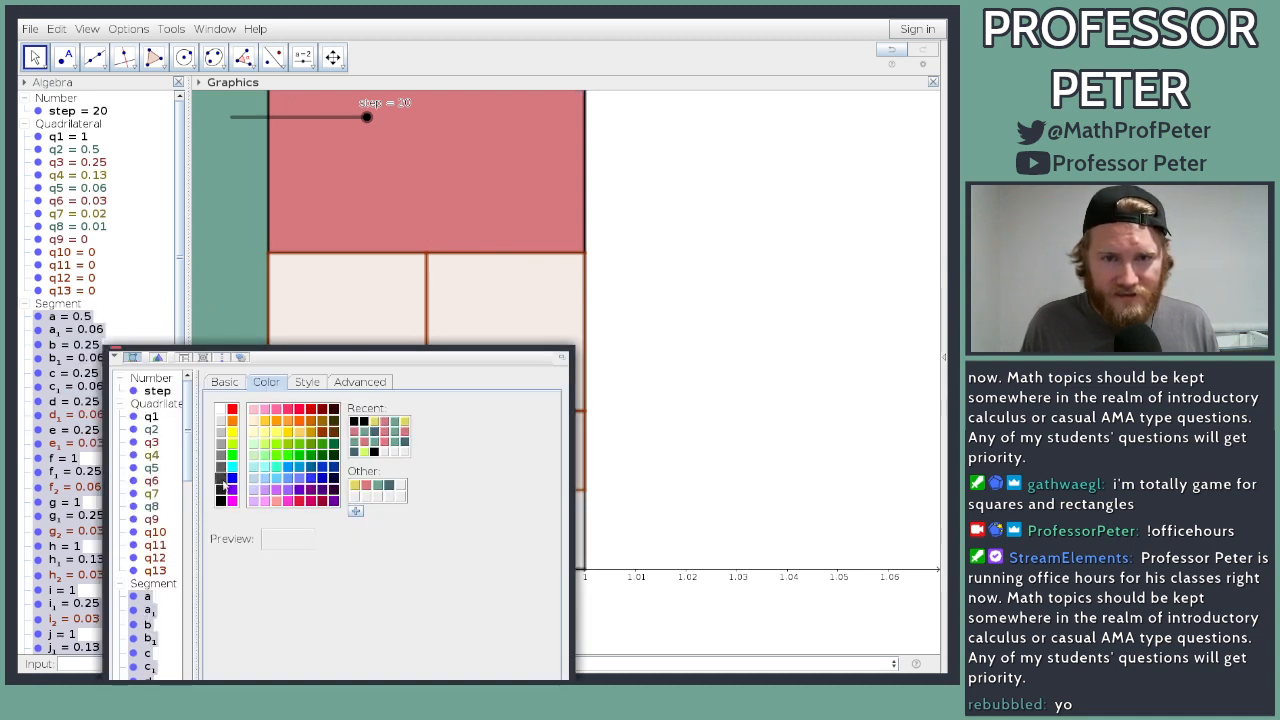
{"action": "left_click", "coordinate": [230, 500]}
{"action": "left_click", "coordinate": [223, 501]}
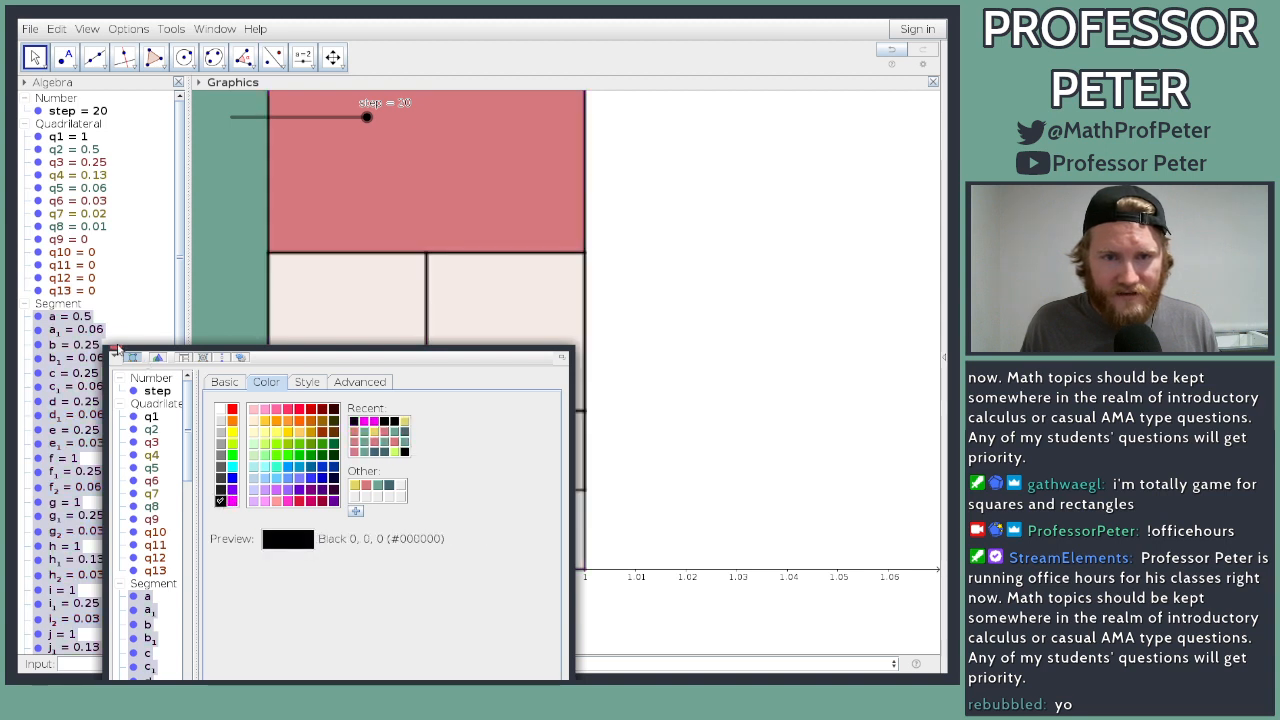
{"action": "left_click", "coordinate": [117, 351]}
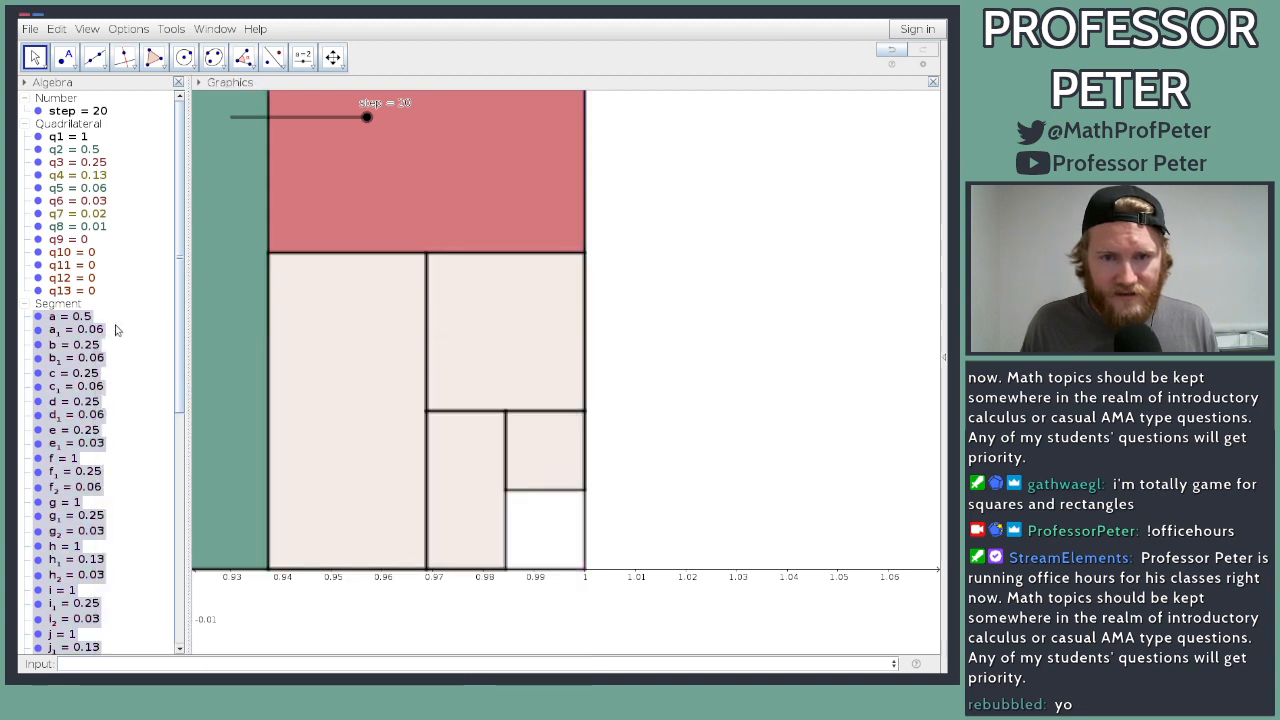
{"action": "left_click", "coordinate": [700, 402]}
Step: Set the line thickness of all segments to 4, keeping line opacity at 100
{"action": "scroll", "coordinate": [690, 423], "scroll_direction": "down", "scroll_amount": 4}
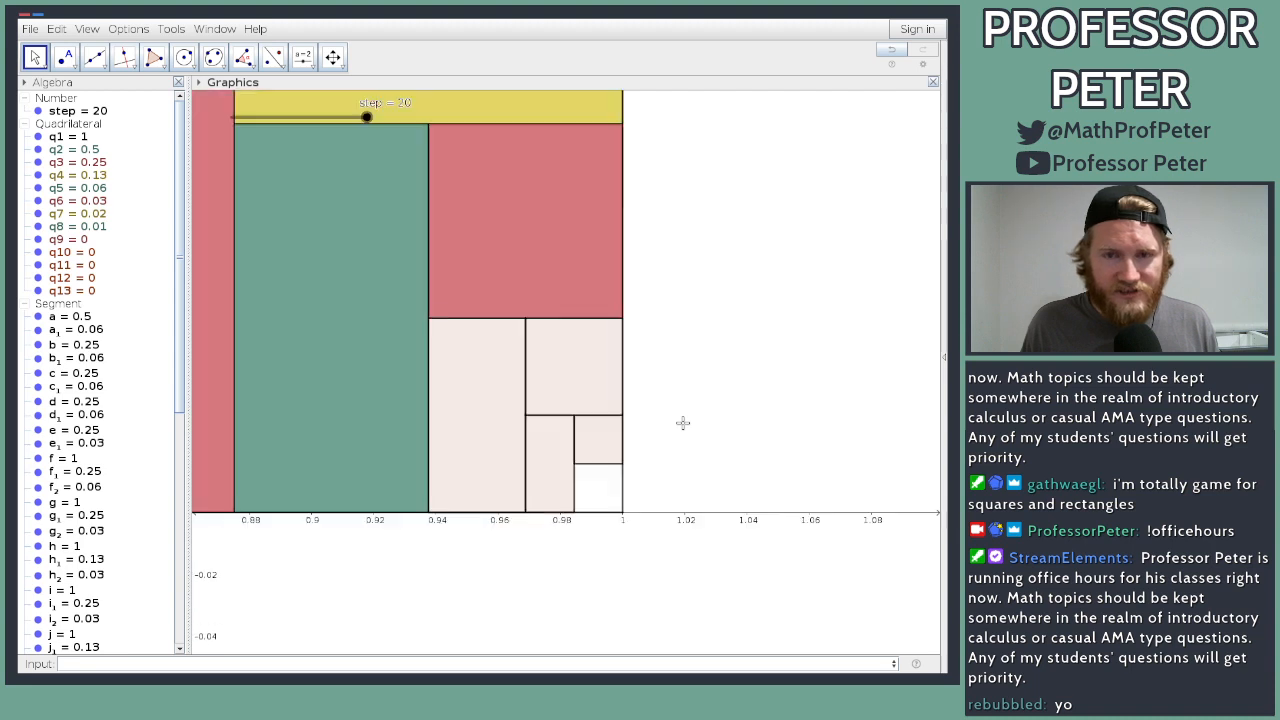
{"action": "scroll", "coordinate": [683, 422], "scroll_direction": "down", "scroll_amount": 5}
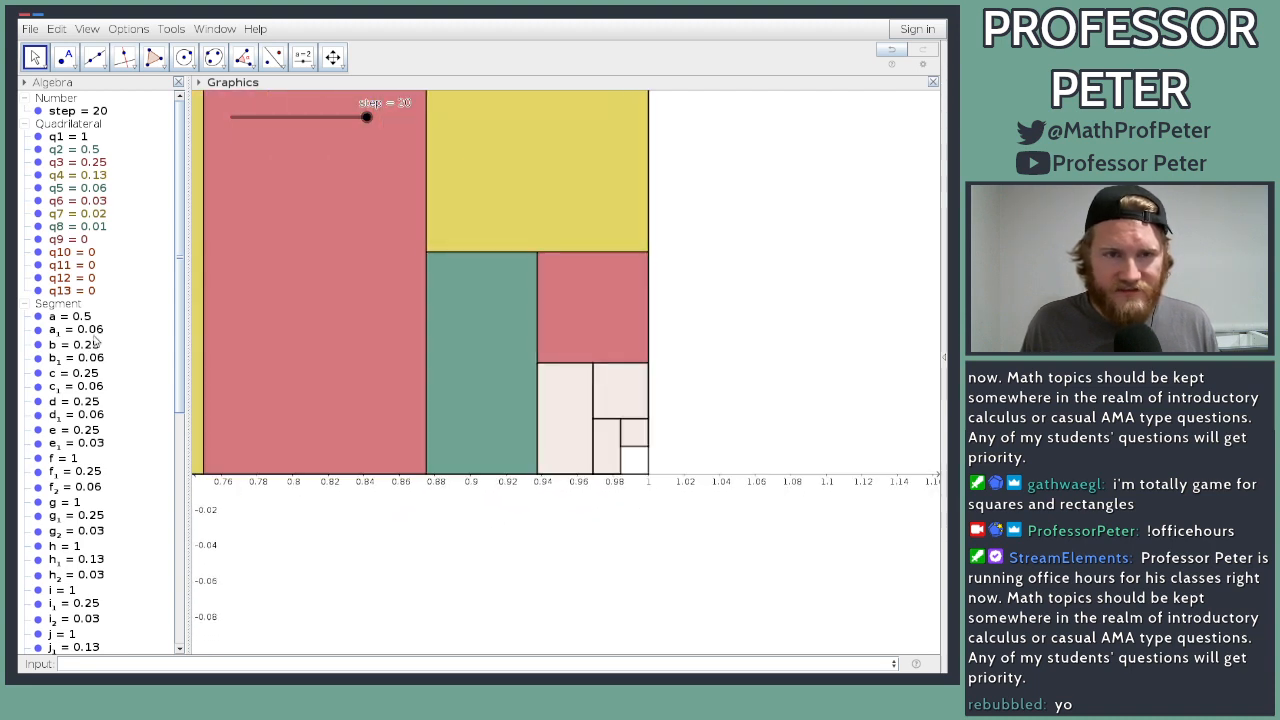
{"action": "left_click", "coordinate": [62, 304]}
{"action": "right_click", "coordinate": [68, 307]}
{"action": "left_click", "coordinate": [120, 403]}
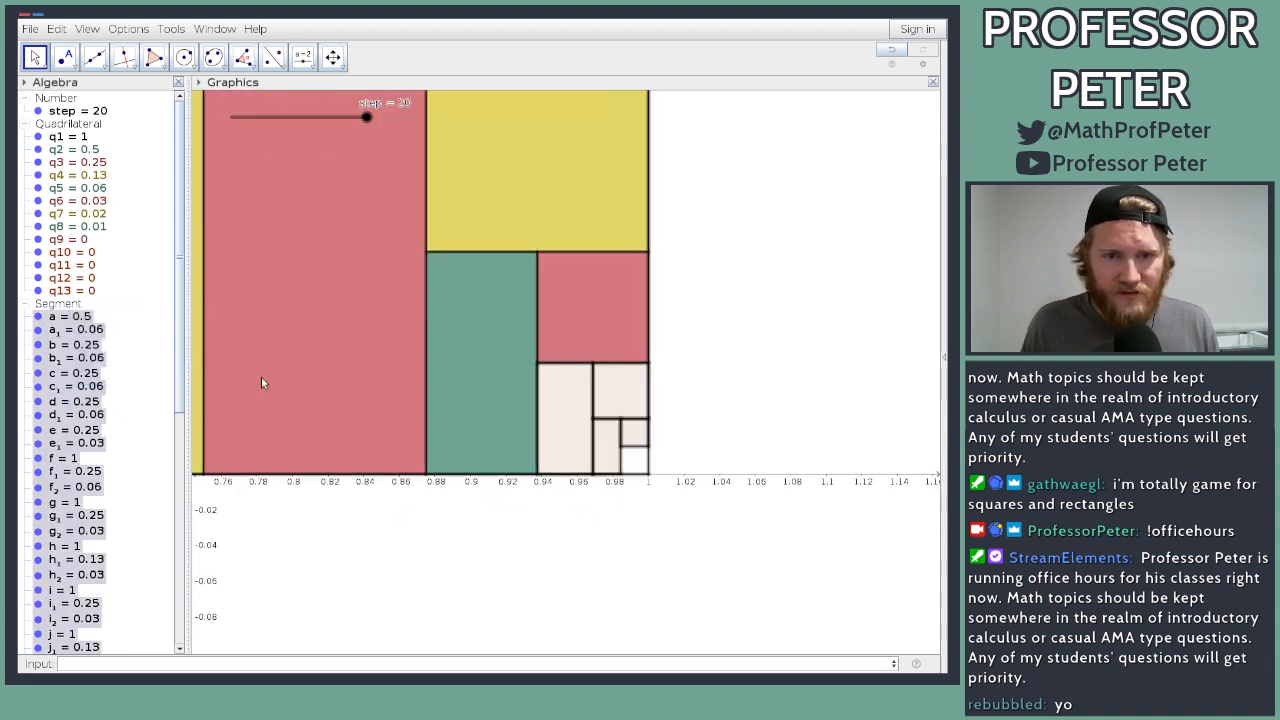
{"action": "left_click", "coordinate": [306, 383]}
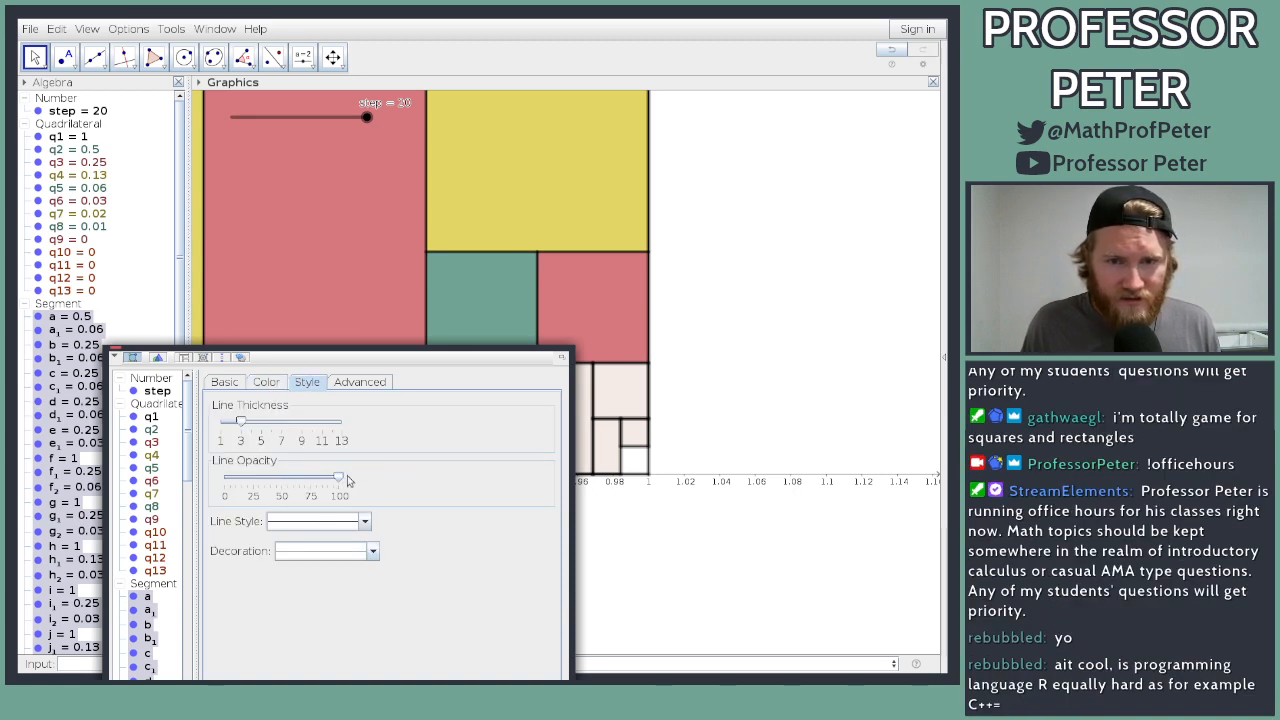
{"action": "left_click_drag", "start_coordinate": [241, 422], "coordinate": [256, 428]}
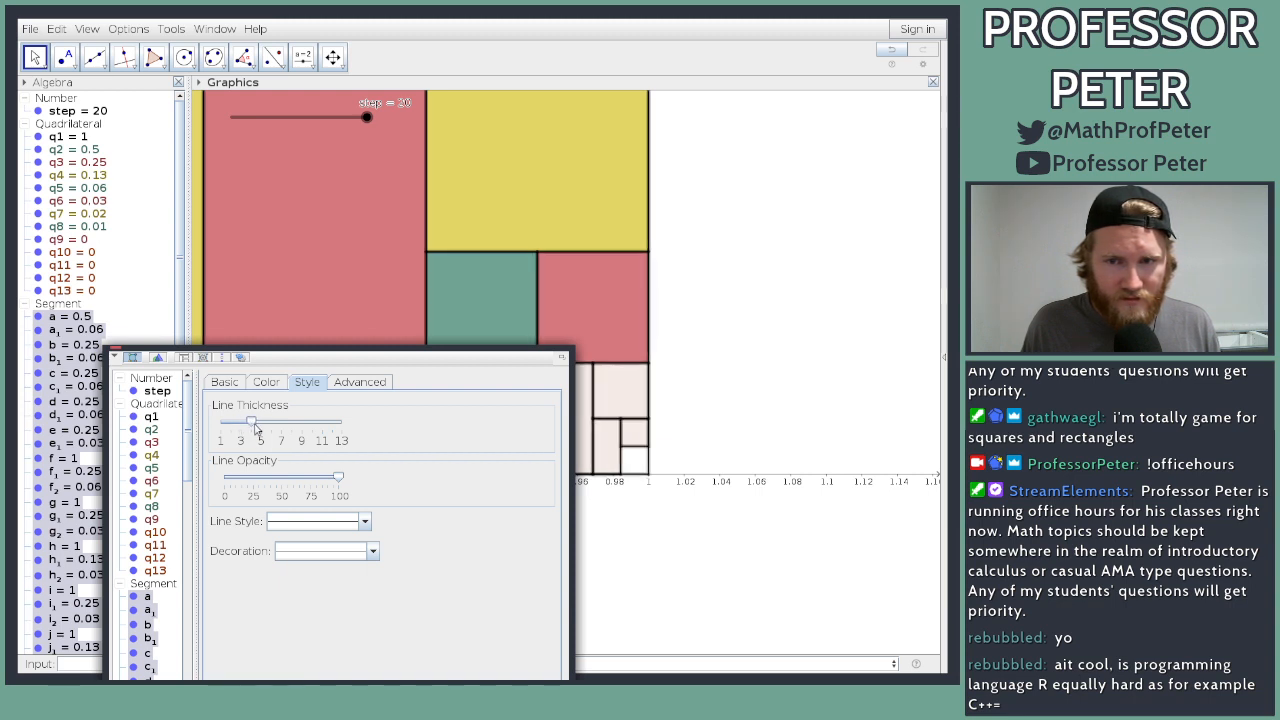
{"action": "left_click_drag", "start_coordinate": [328, 484], "coordinate": [378, 484]}
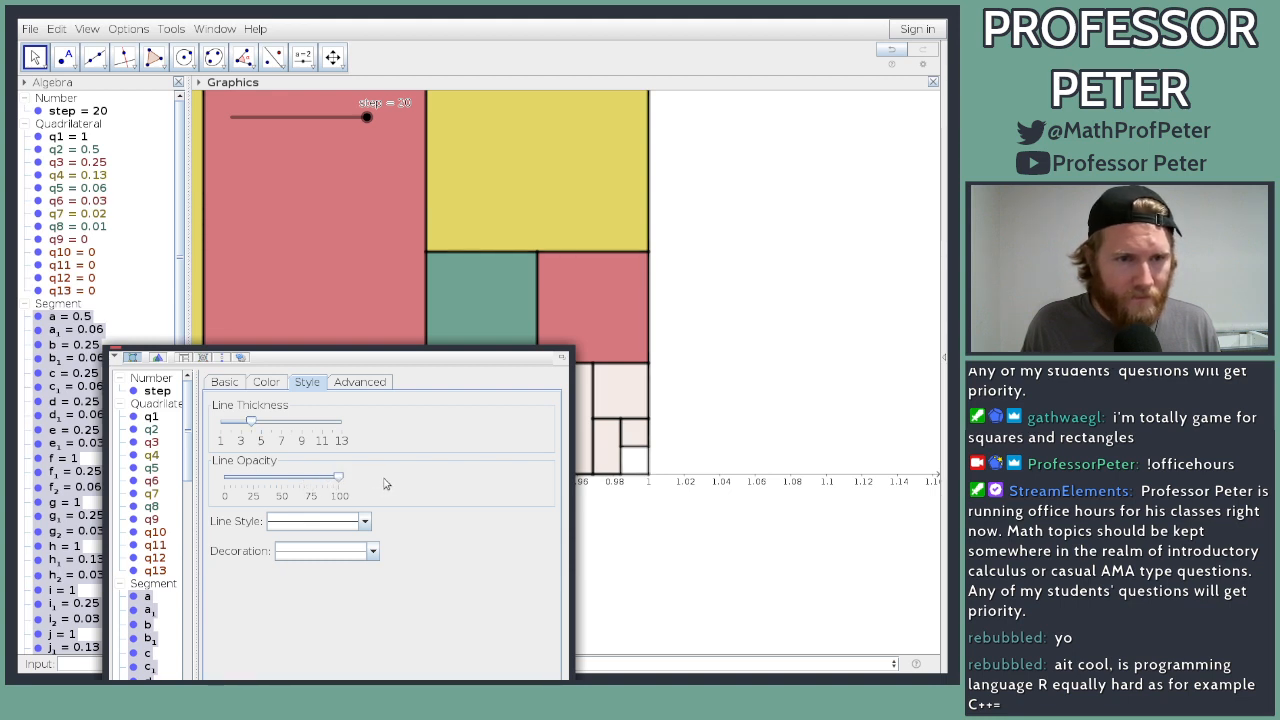
{"action": "left_click", "coordinate": [116, 350]}
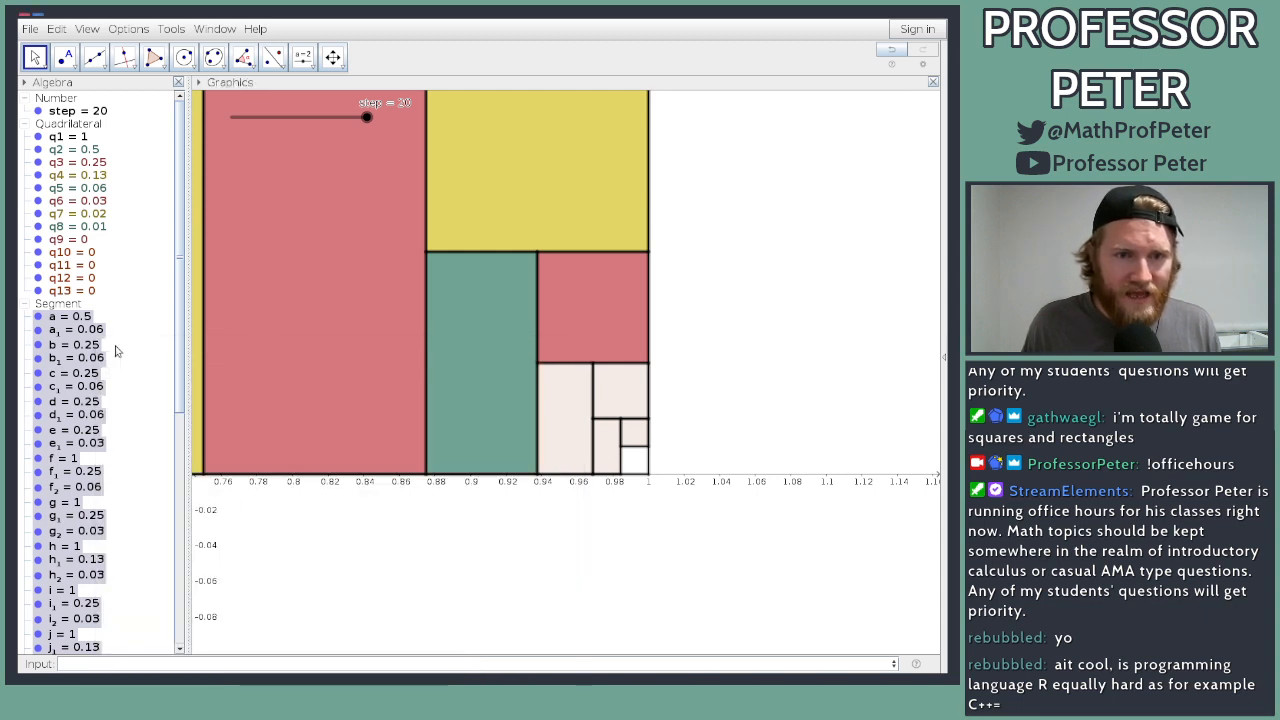
{"action": "left_click", "coordinate": [483, 584]}
Step: Fill quadrilateral q10 with the custom yellow (#E3D664) at opacity 100
{"action": "scroll", "coordinate": [388, 590], "scroll_direction": "down", "scroll_amount": 4}
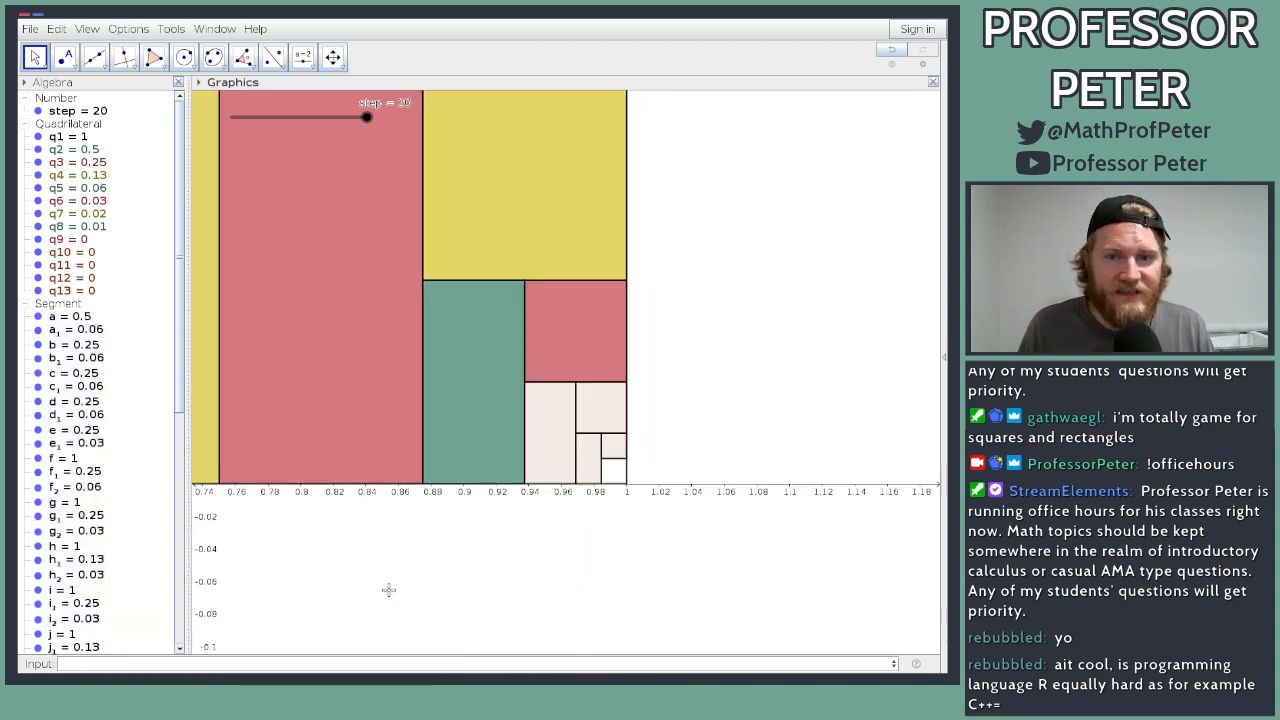
{"action": "left_click_drag", "start_coordinate": [388, 590], "coordinate": [740, 591]}
{"action": "scroll", "coordinate": [700, 591], "scroll_direction": "down", "scroll_amount": 3}
{"action": "scroll", "coordinate": [686, 592], "scroll_direction": "down", "scroll_amount": 2}
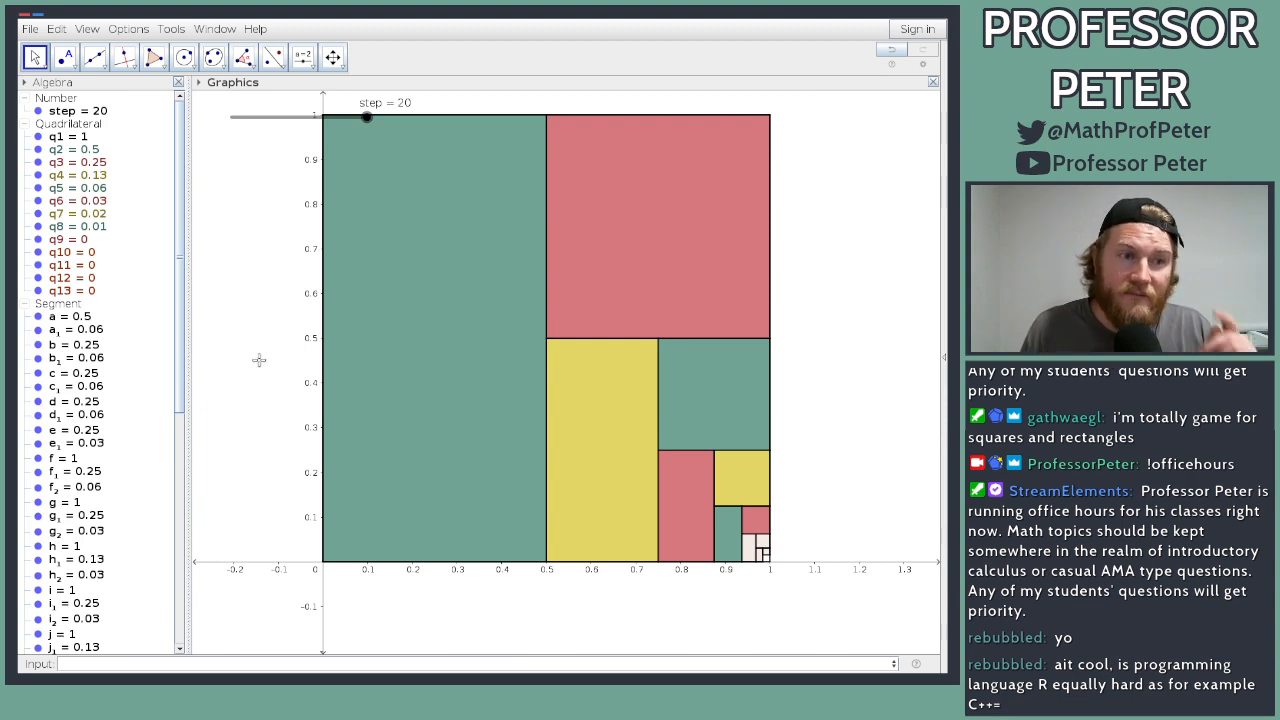
{"action": "mouse_move", "coordinate": [258, 360]}
{"action": "left_mouse_down"}
{"action": "mouse_move", "coordinate": [264, 377]}
{"action": "mouse_move", "coordinate": [248, 375]}
{"action": "left_mouse_up"}
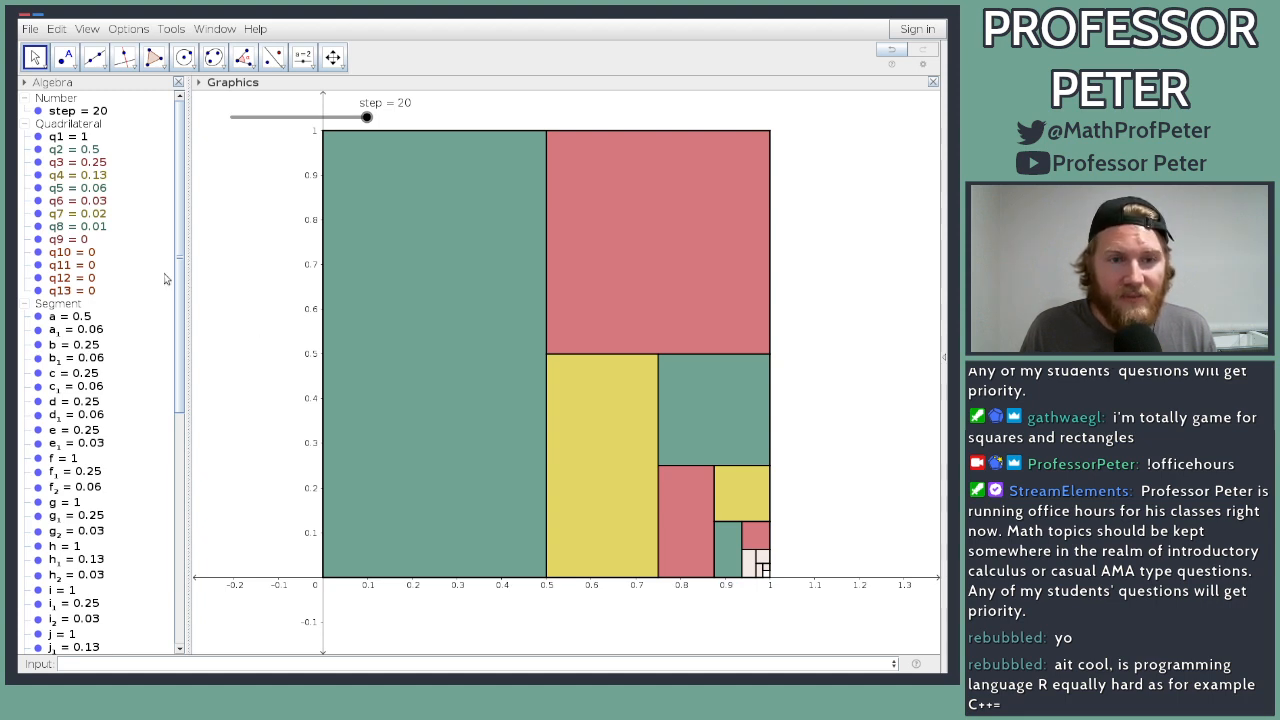
{"action": "left_click", "coordinate": [73, 240]}
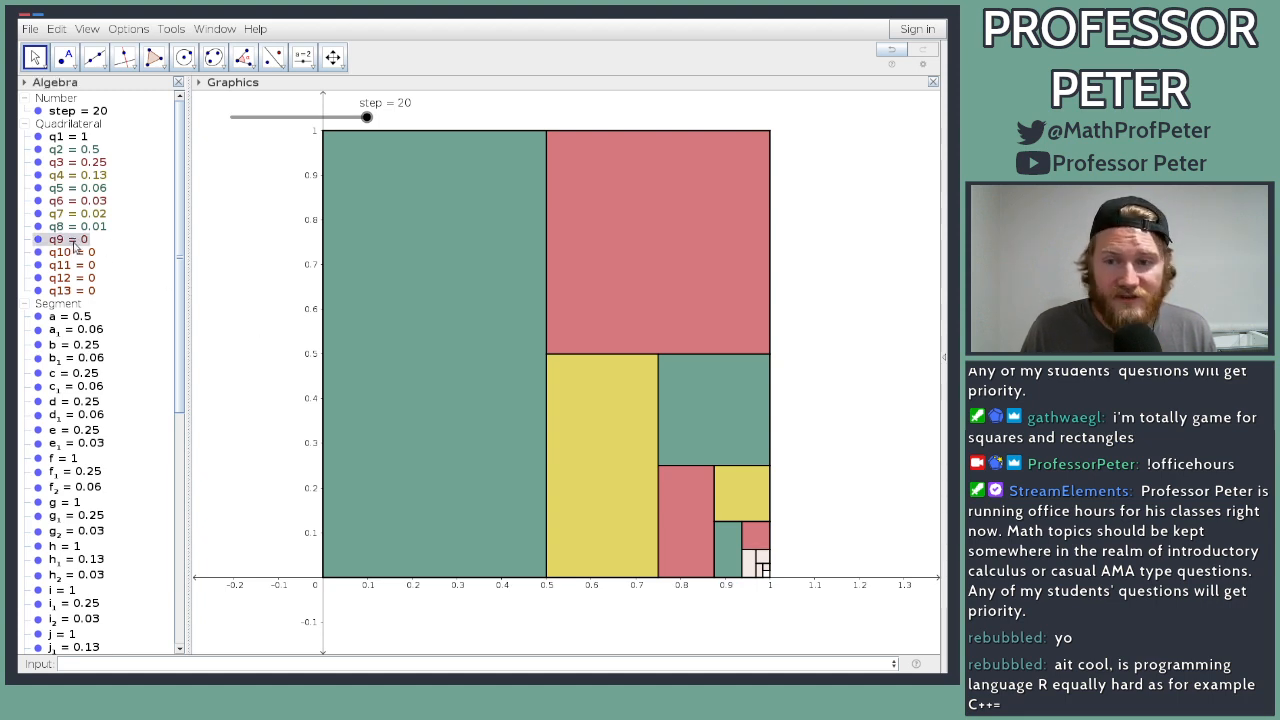
{"action": "left_click", "coordinate": [82, 255]}
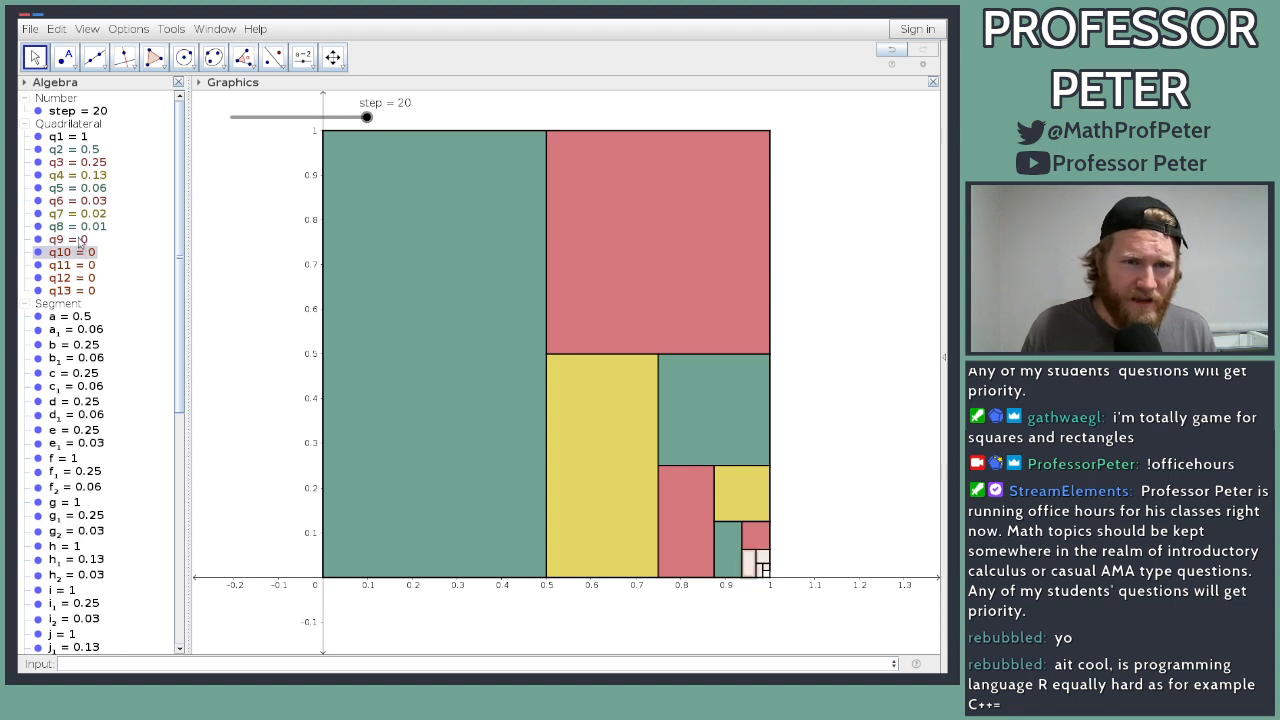
{"action": "right_click", "coordinate": [80, 256]}
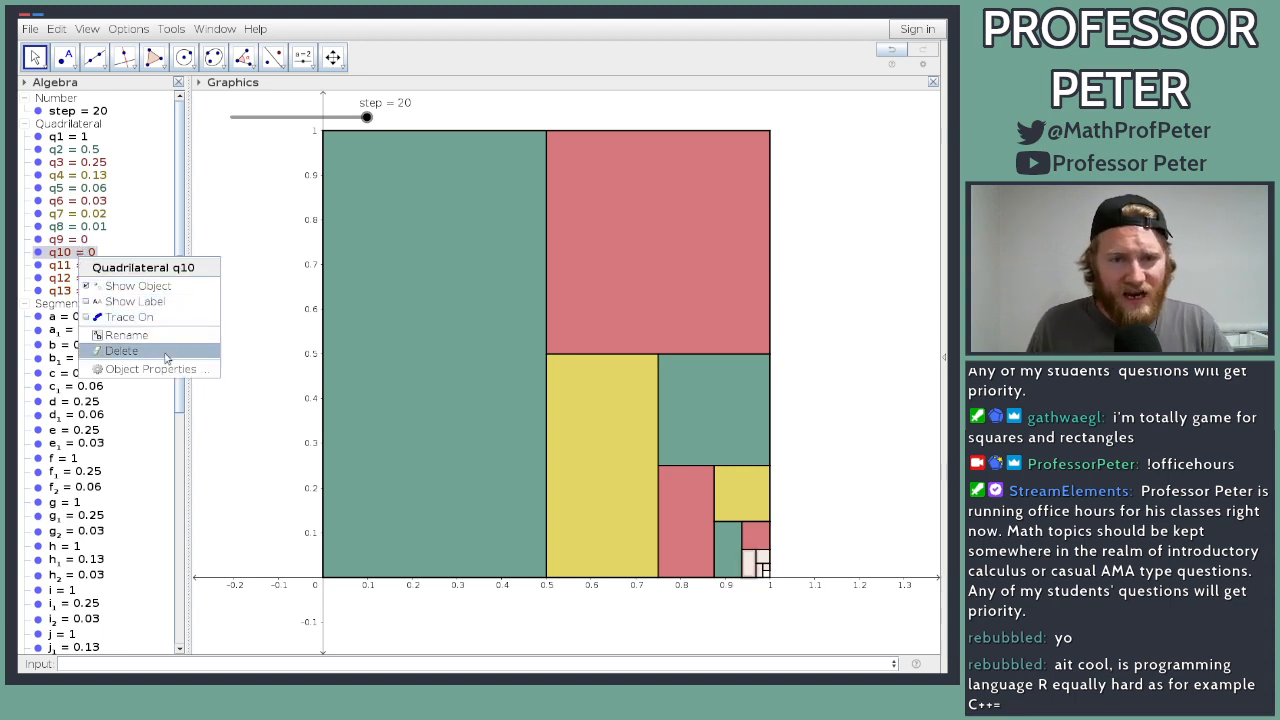
{"action": "left_click", "coordinate": [170, 369]}
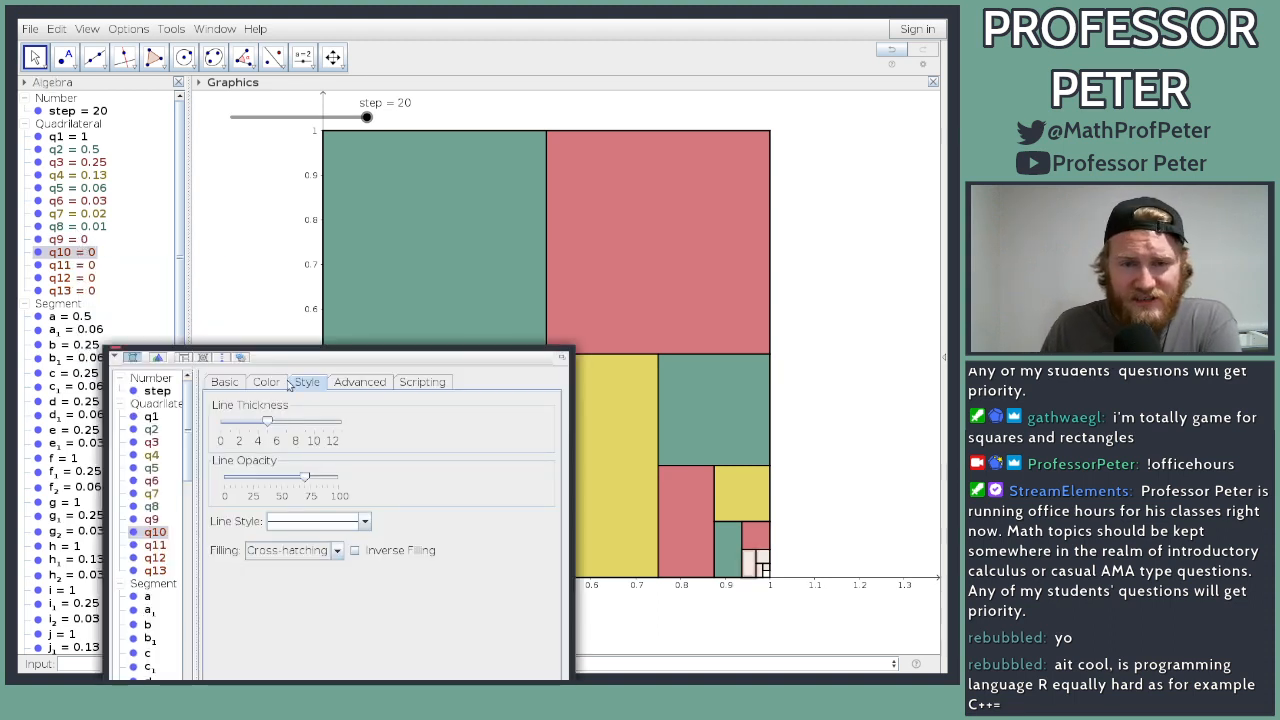
{"action": "left_click", "coordinate": [266, 382]}
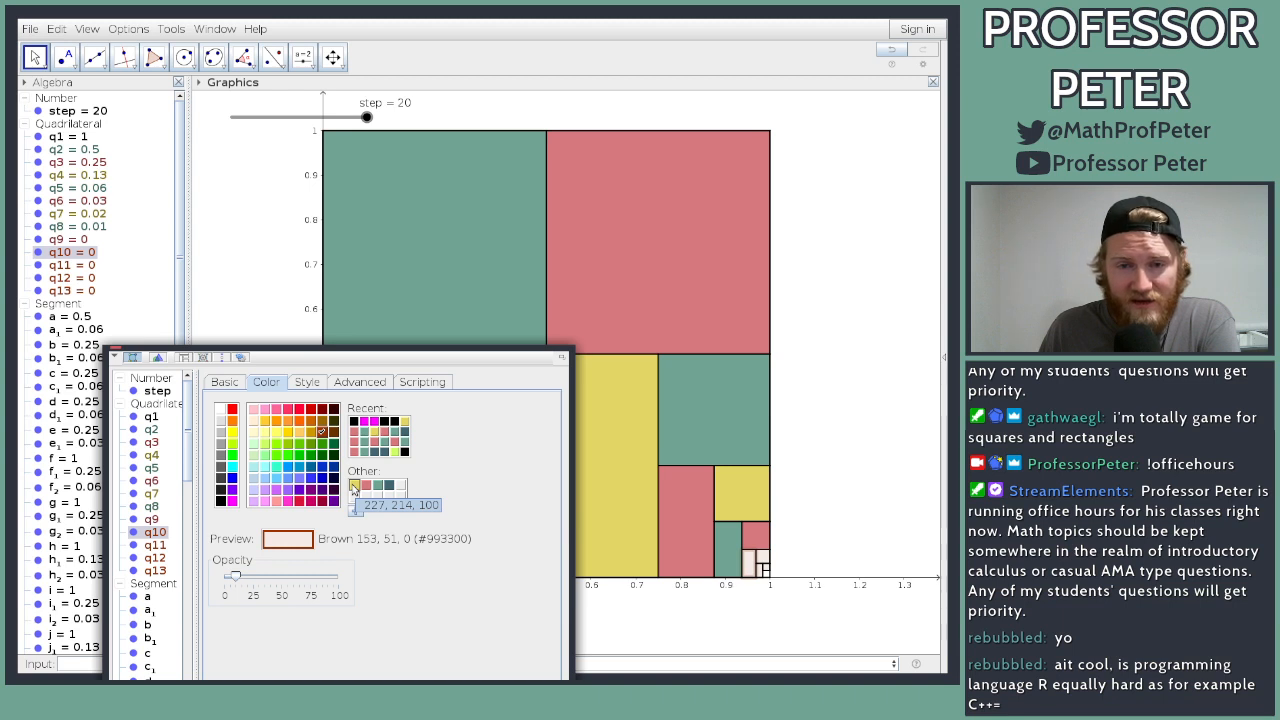
{"action": "left_click", "coordinate": [353, 486]}
{"action": "left_click_drag", "start_coordinate": [238, 578], "coordinate": [380, 582]}
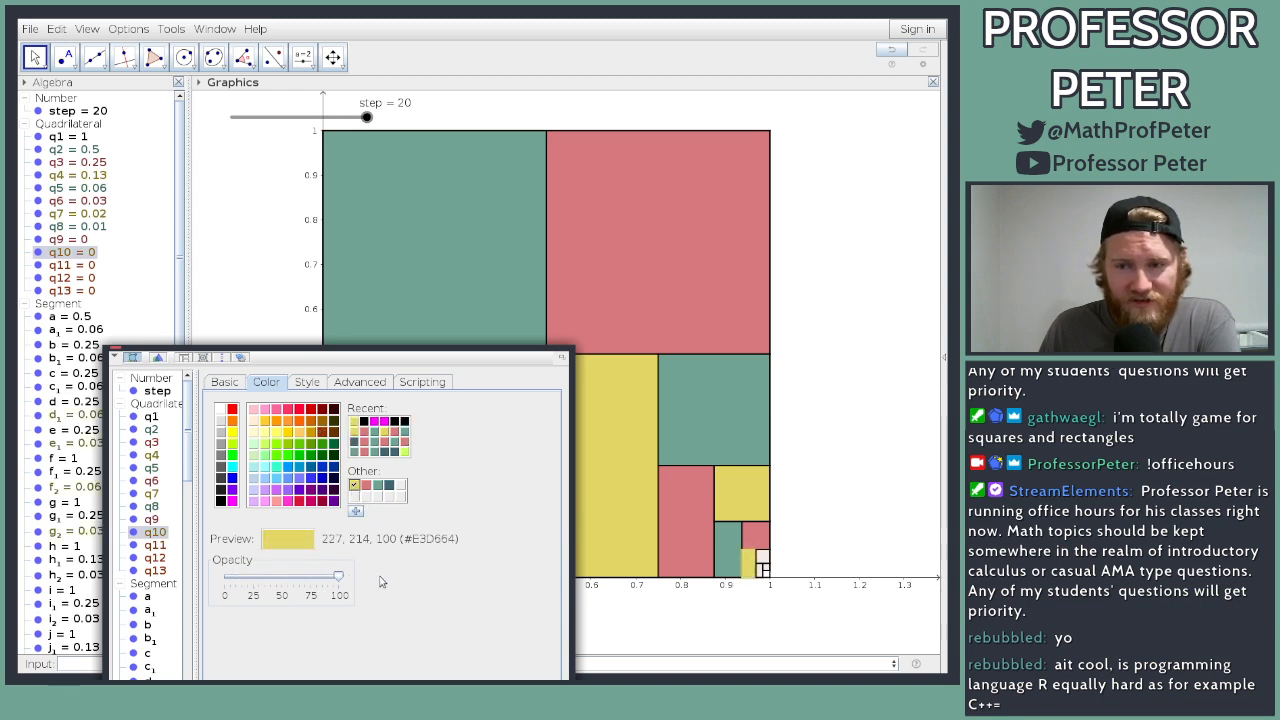
Step: Fill quadrilateral q11 with the custom green (#70A392) and q12 with the custom red (#D7787D), both at opacity 100
{"action": "left_click", "coordinate": [160, 546]}
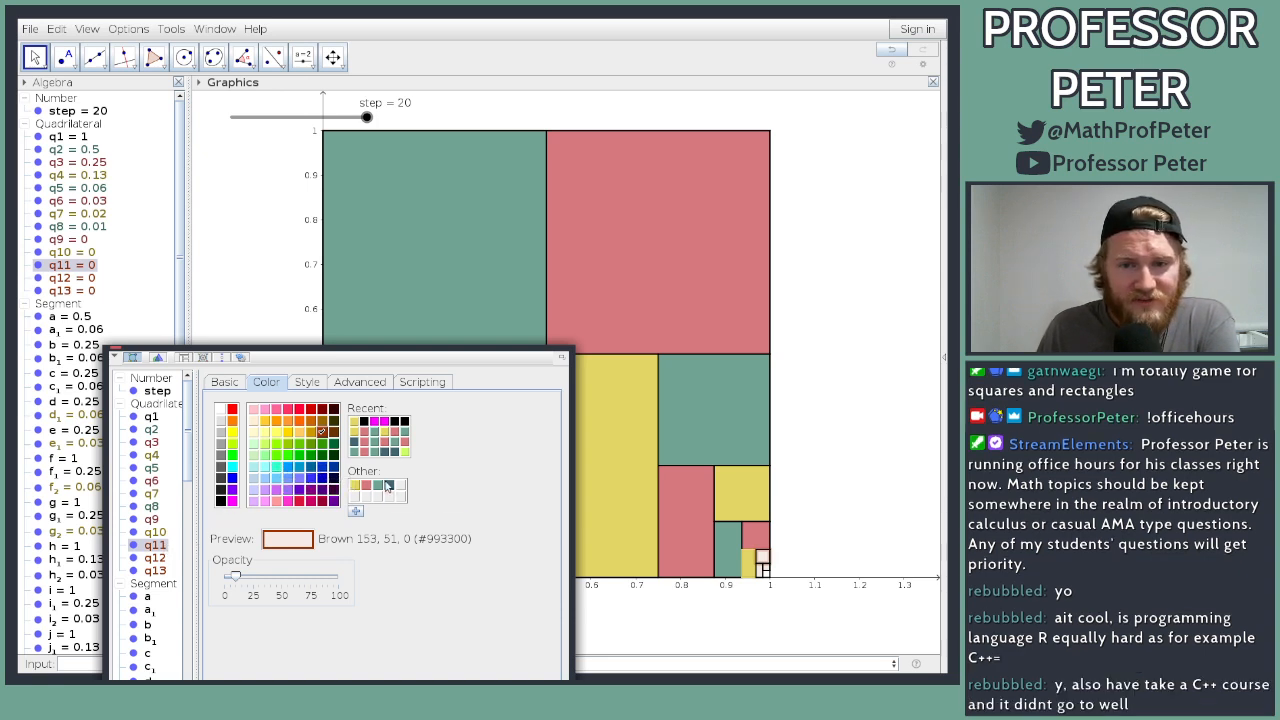
{"action": "left_click", "coordinate": [381, 488]}
{"action": "left_click_drag", "start_coordinate": [257, 577], "coordinate": [338, 577]}
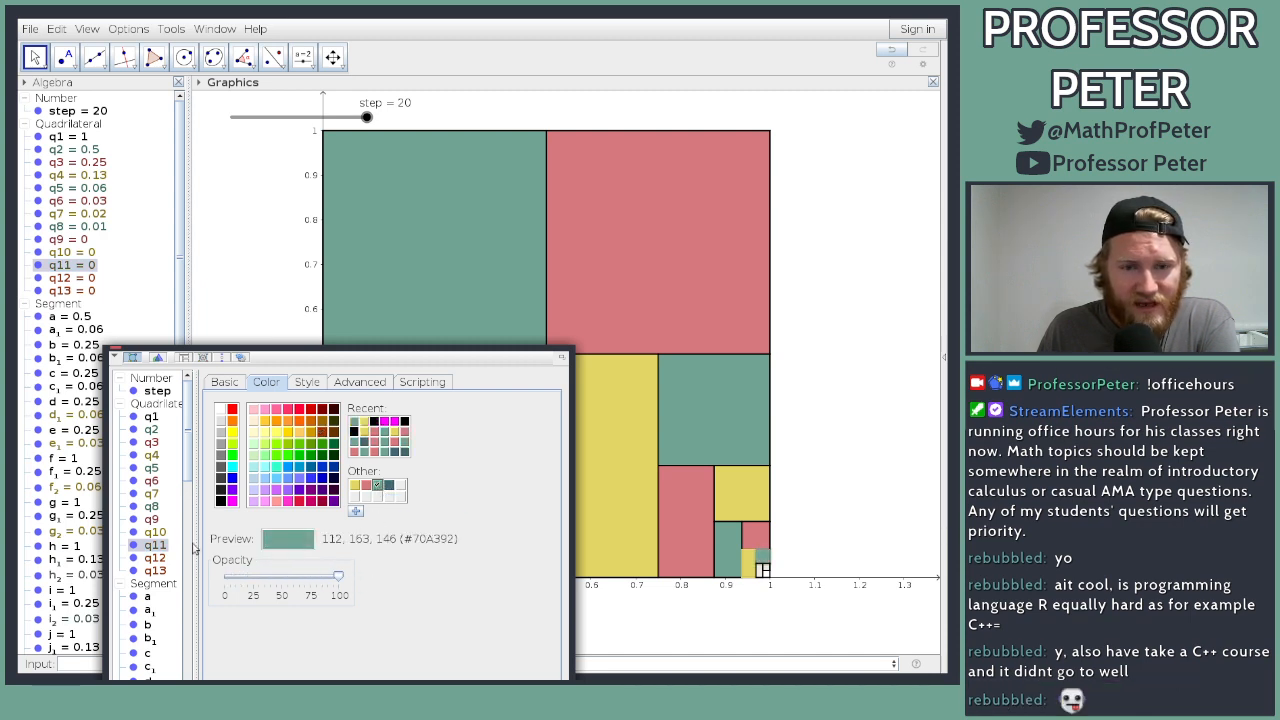
{"action": "left_click", "coordinate": [168, 560]}
{"action": "left_click", "coordinate": [366, 486]}
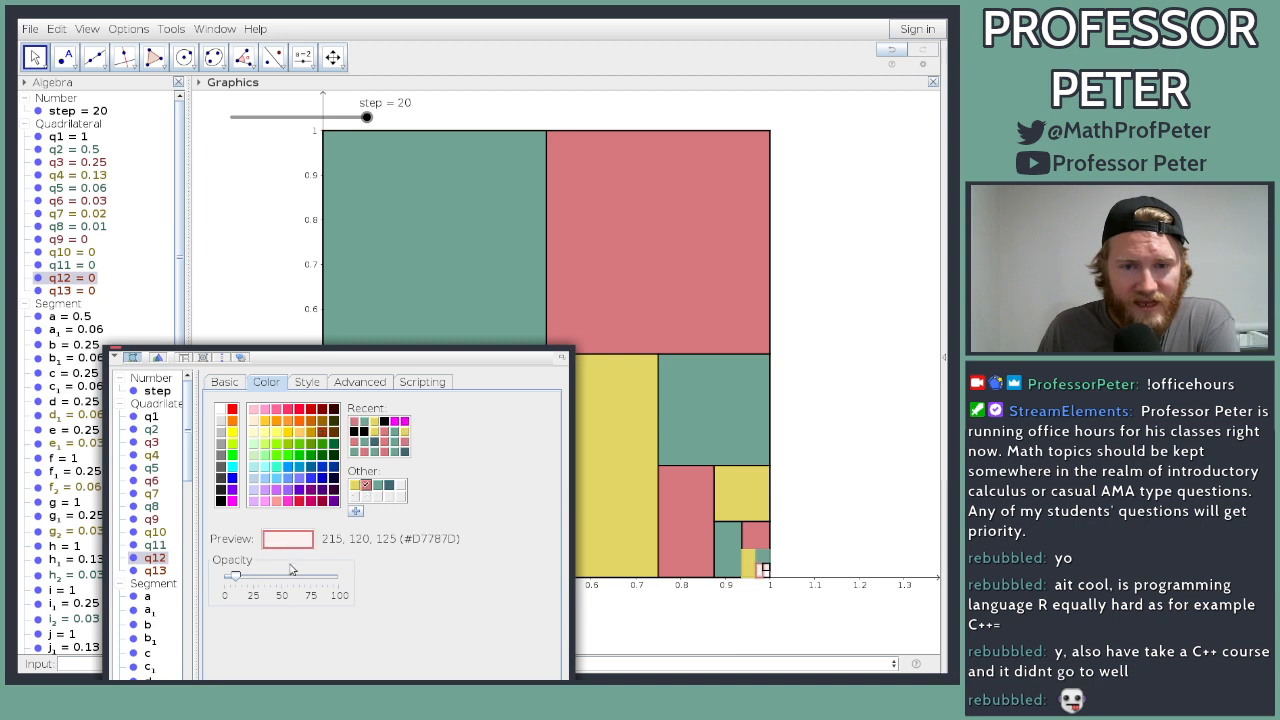
{"action": "left_click_drag", "start_coordinate": [237, 577], "coordinate": [373, 582]}
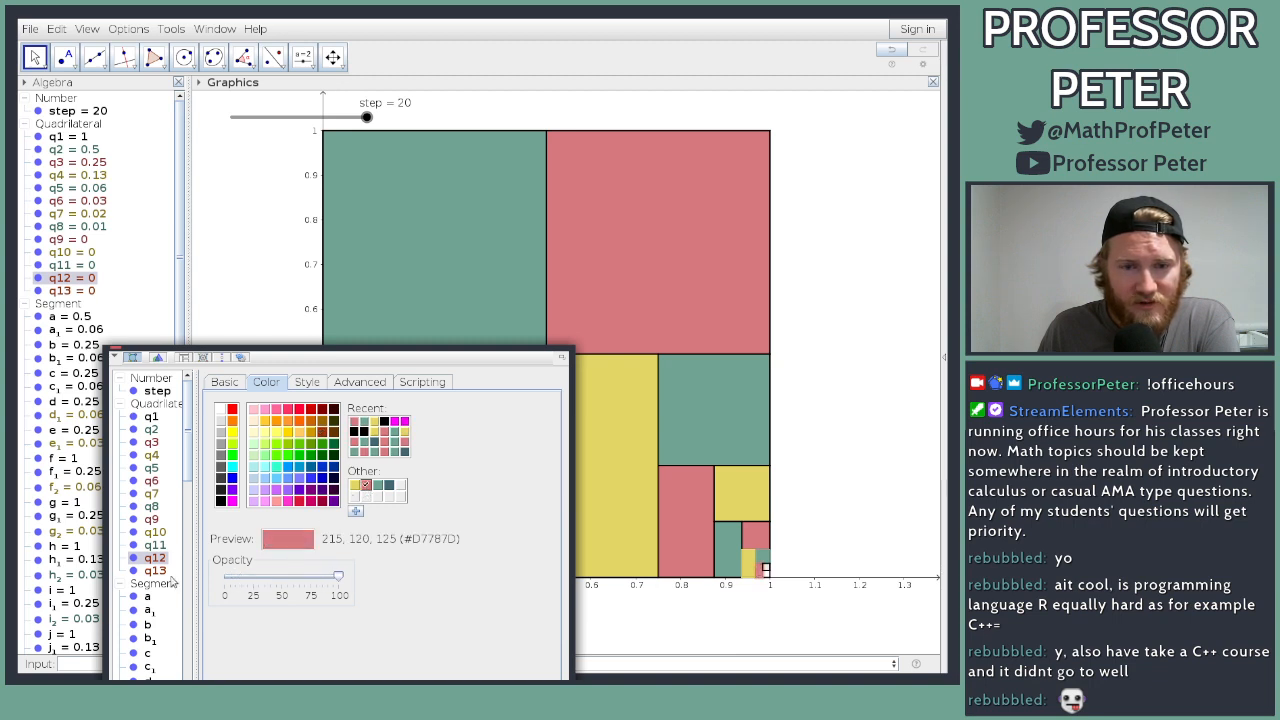
Step: Fill quadrilateral q13 with the custom yellow (#E3D664) at opacity 100 and close the object properties
{"action": "left_click", "coordinate": [158, 571]}
{"action": "left_click", "coordinate": [354, 485]}
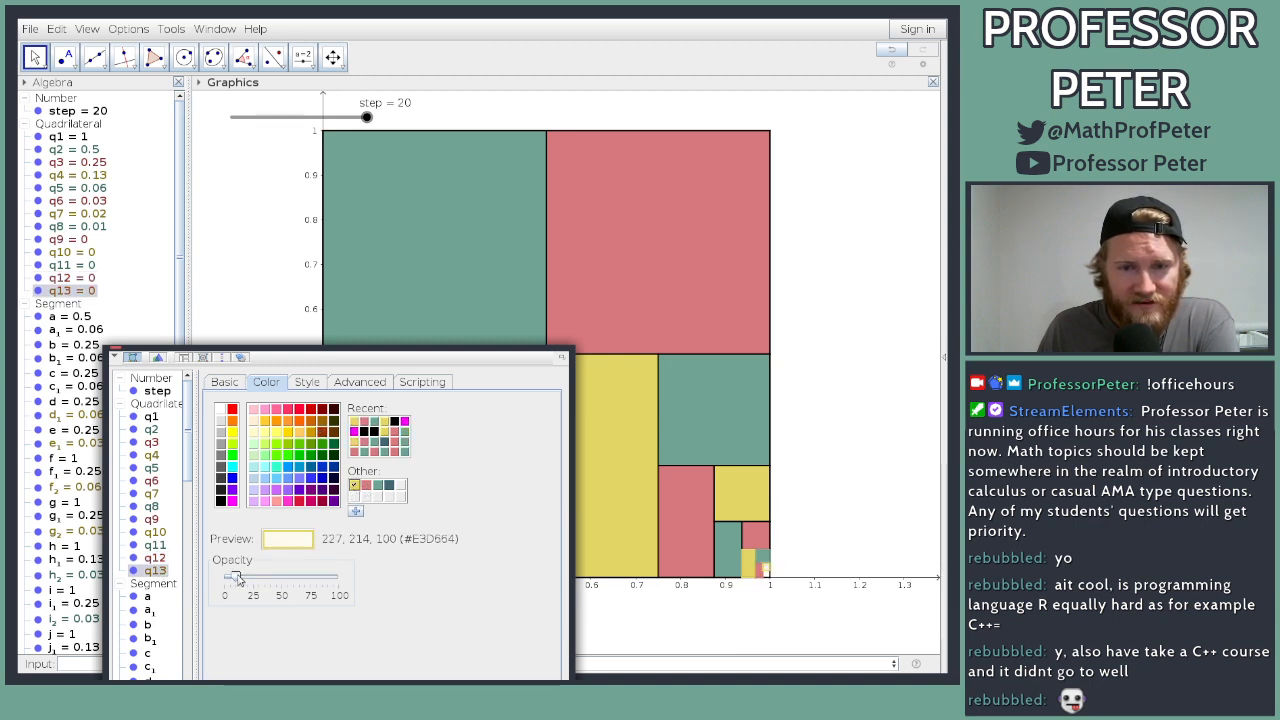
{"action": "left_click_drag", "start_coordinate": [237, 578], "coordinate": [340, 580]}
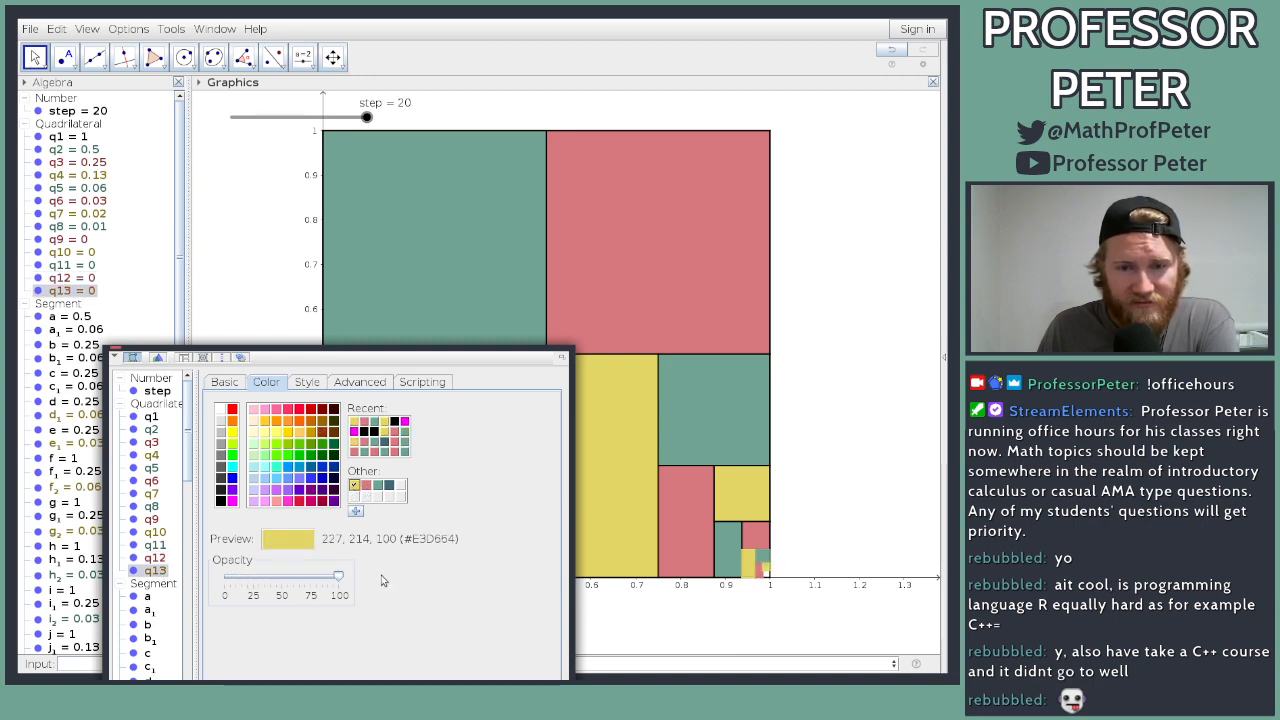
{"action": "left_click", "coordinate": [115, 352]}
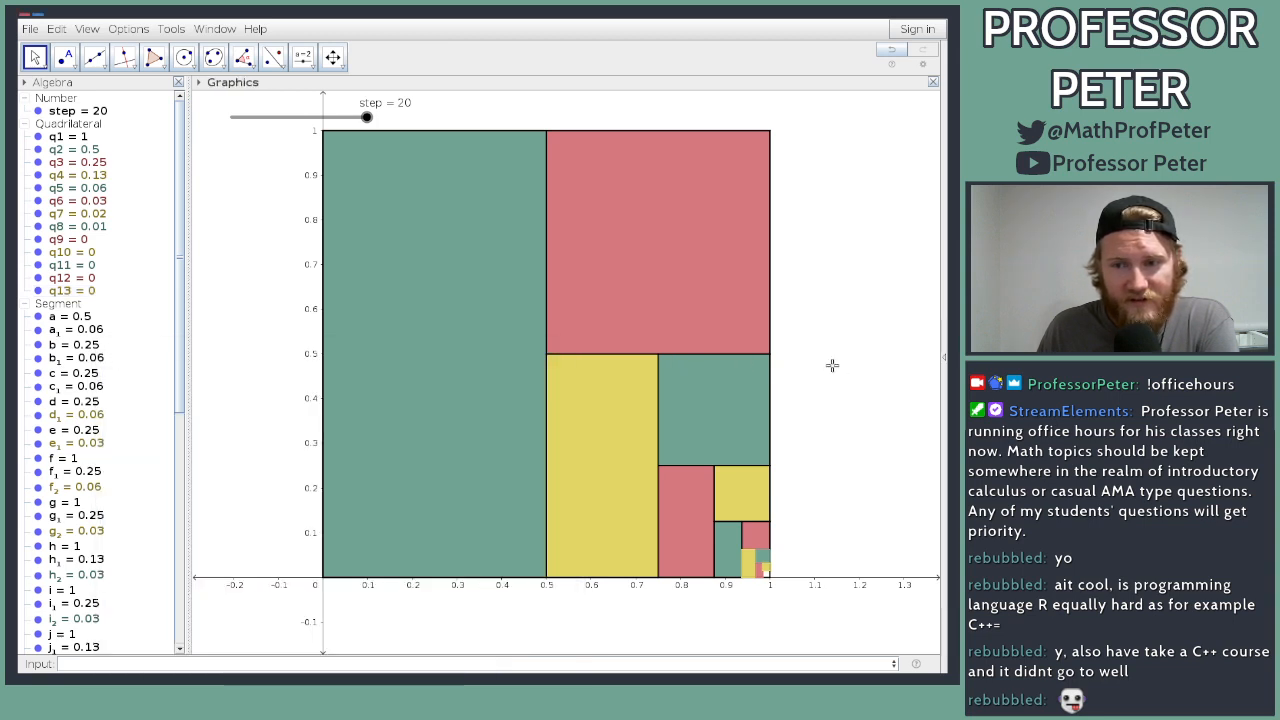
Step: Recolour all segments of the construction black (#000000) and deselect them
{"action": "left_click", "coordinate": [60, 332]}
{"action": "left_click", "coordinate": [67, 319]}
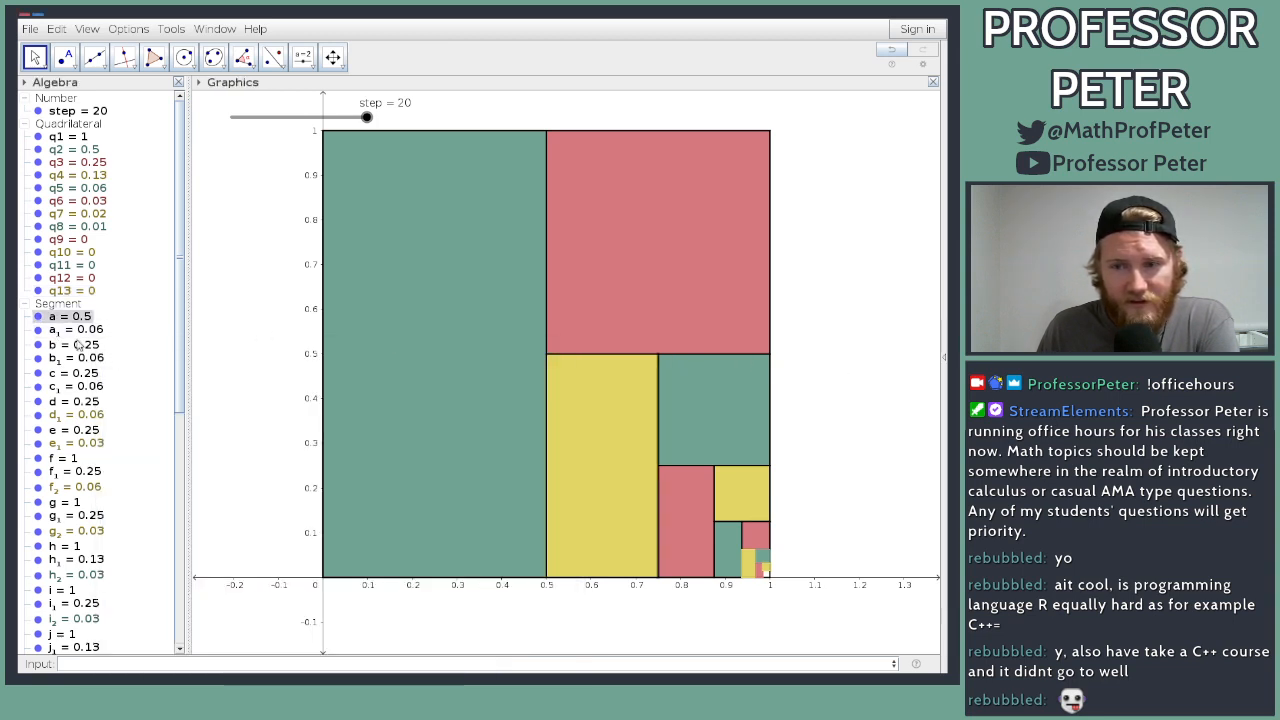
{"action": "left_click", "coordinate": [80, 306]}
{"action": "right_click", "coordinate": [80, 312]}
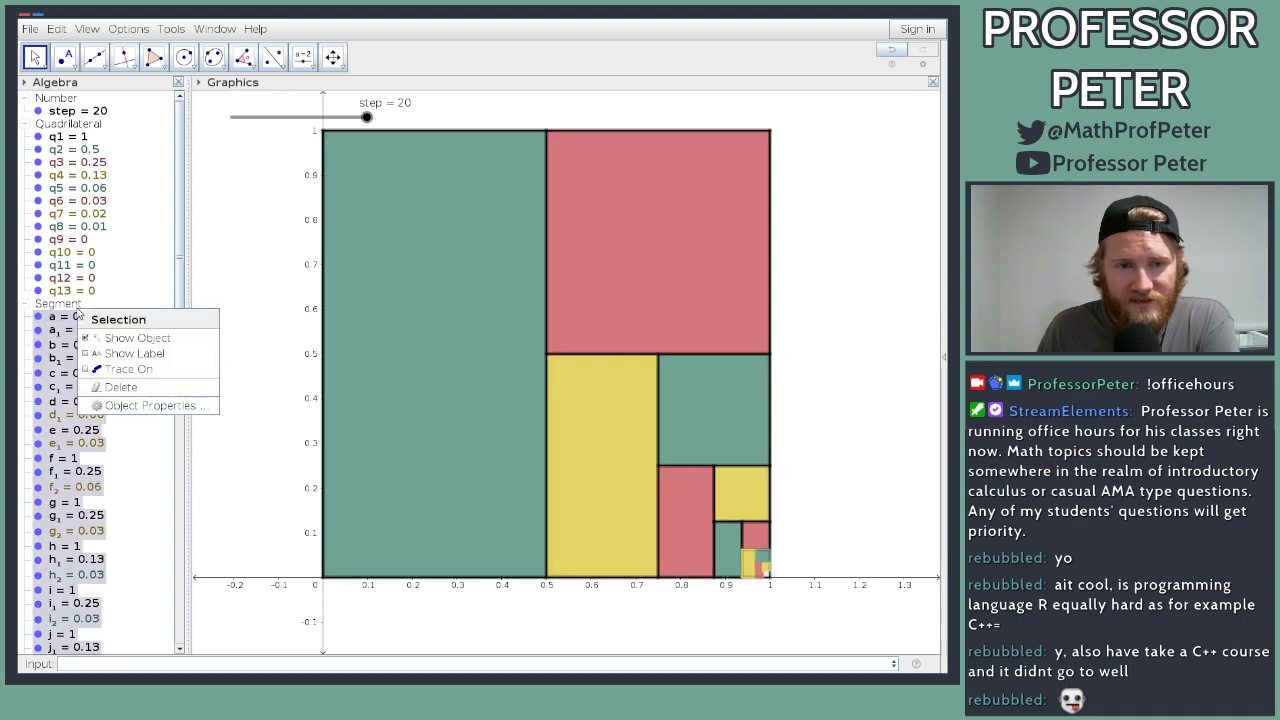
{"action": "left_click", "coordinate": [152, 405]}
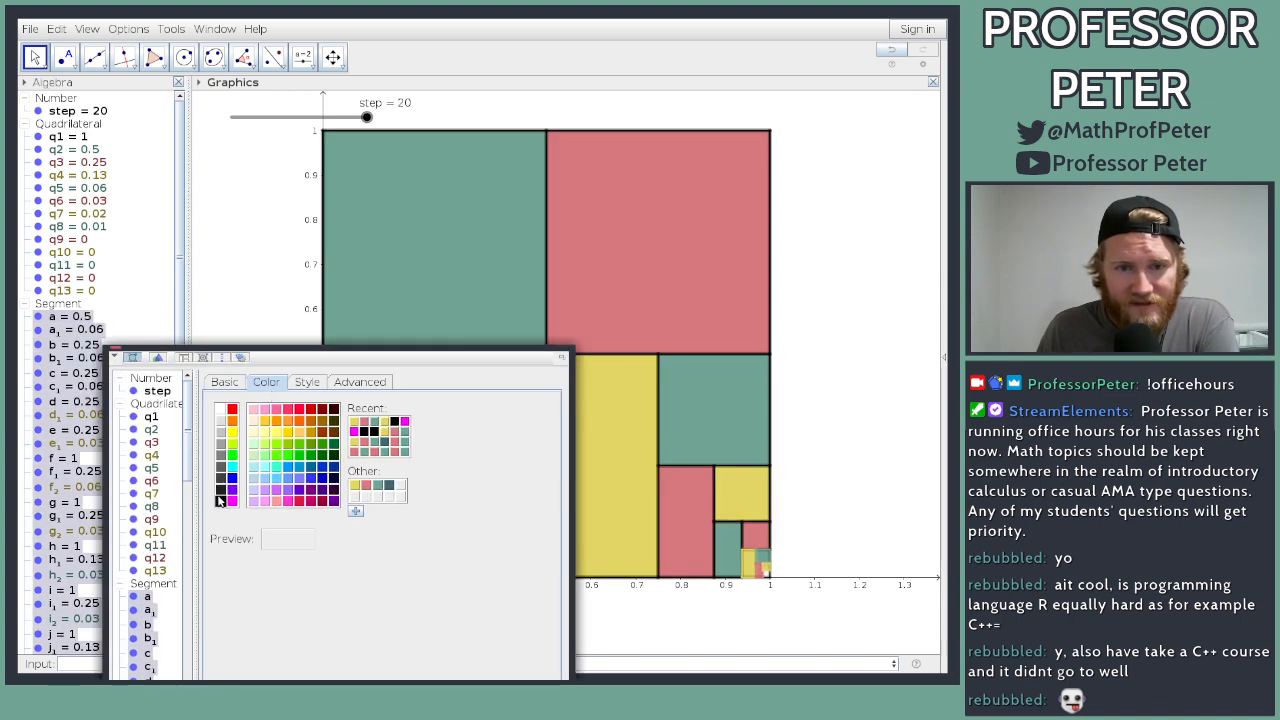
{"action": "left_click", "coordinate": [220, 500]}
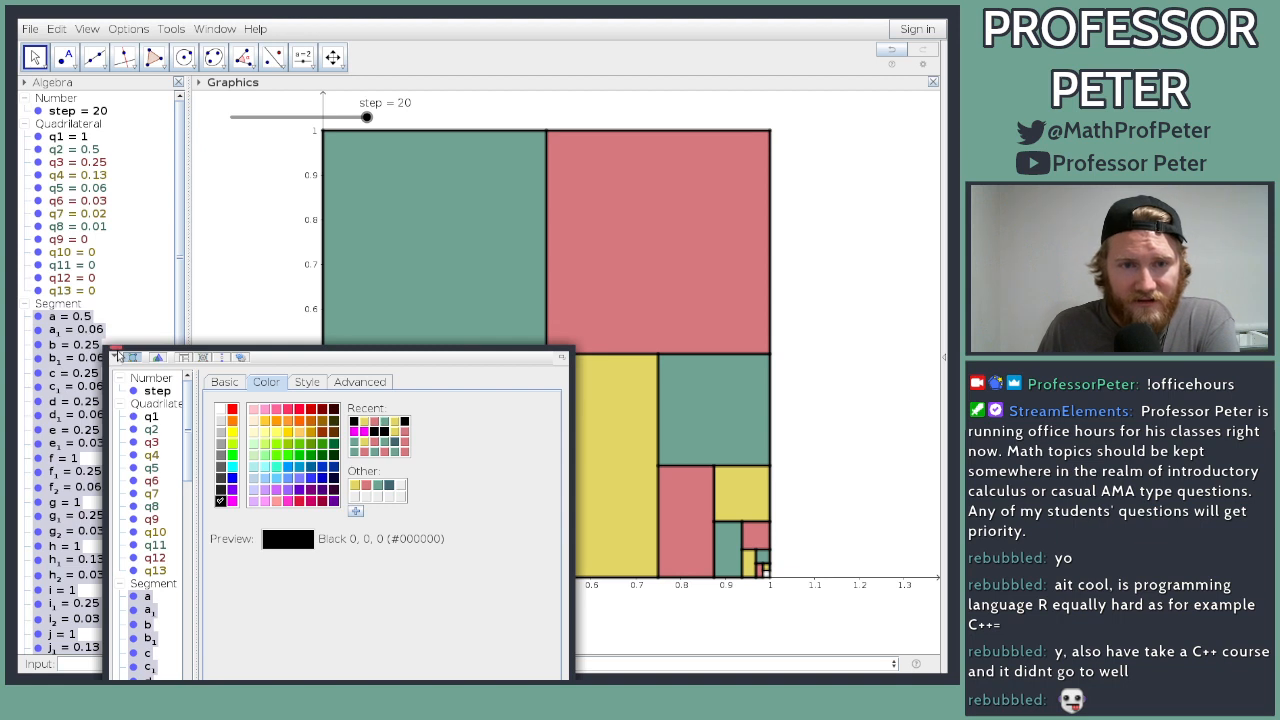
{"action": "left_click", "coordinate": [116, 352]}
{"action": "left_click", "coordinate": [223, 354]}
{"action": "scroll", "coordinate": [238, 352], "scroll_direction": "down", "scroll_amount": 2}
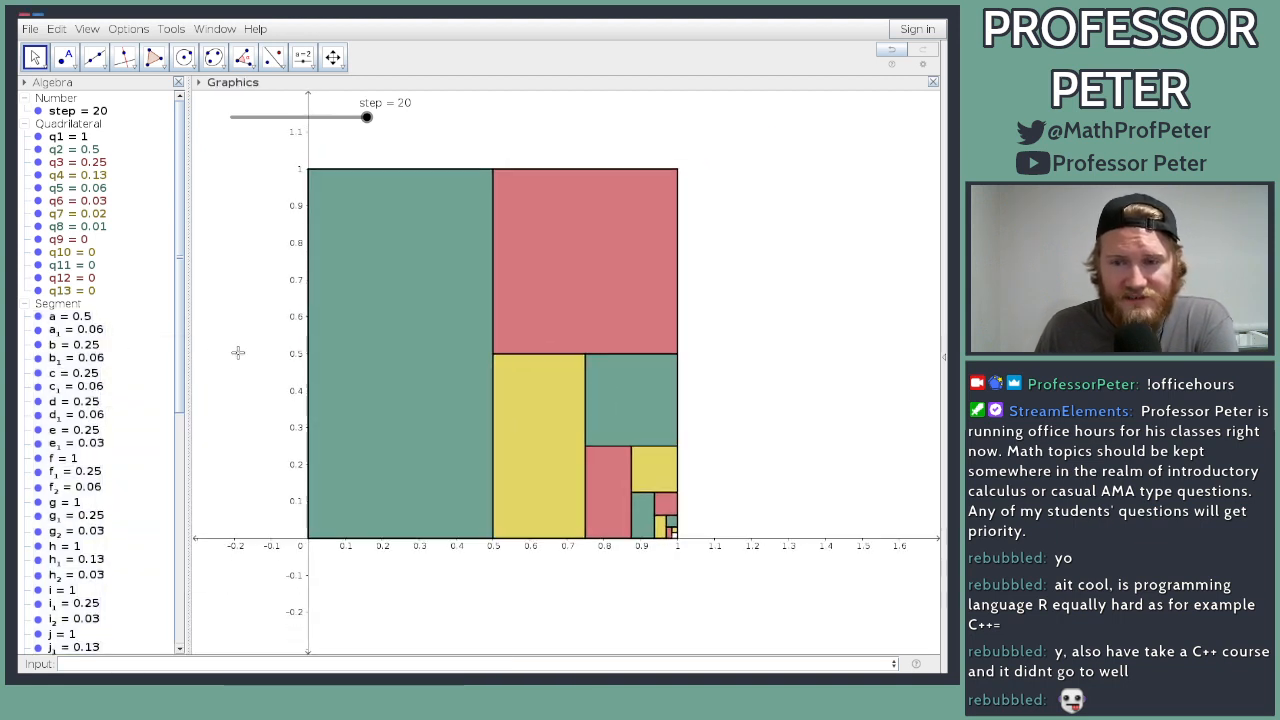
Step: Set the step slider to 8.9 and give quadrilateral q10 the show condition step > 9
{"action": "left_click_drag", "start_coordinate": [367, 118], "coordinate": [291, 117]}
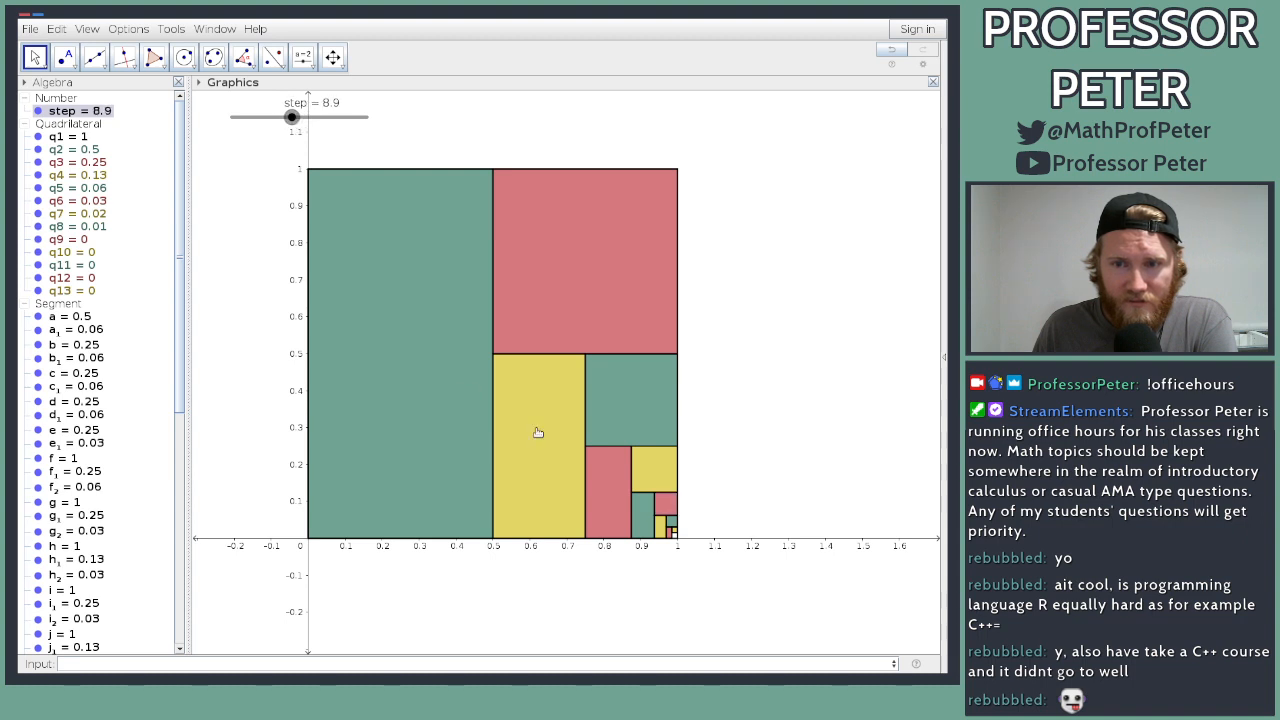
{"action": "left_click", "coordinate": [95, 240]}
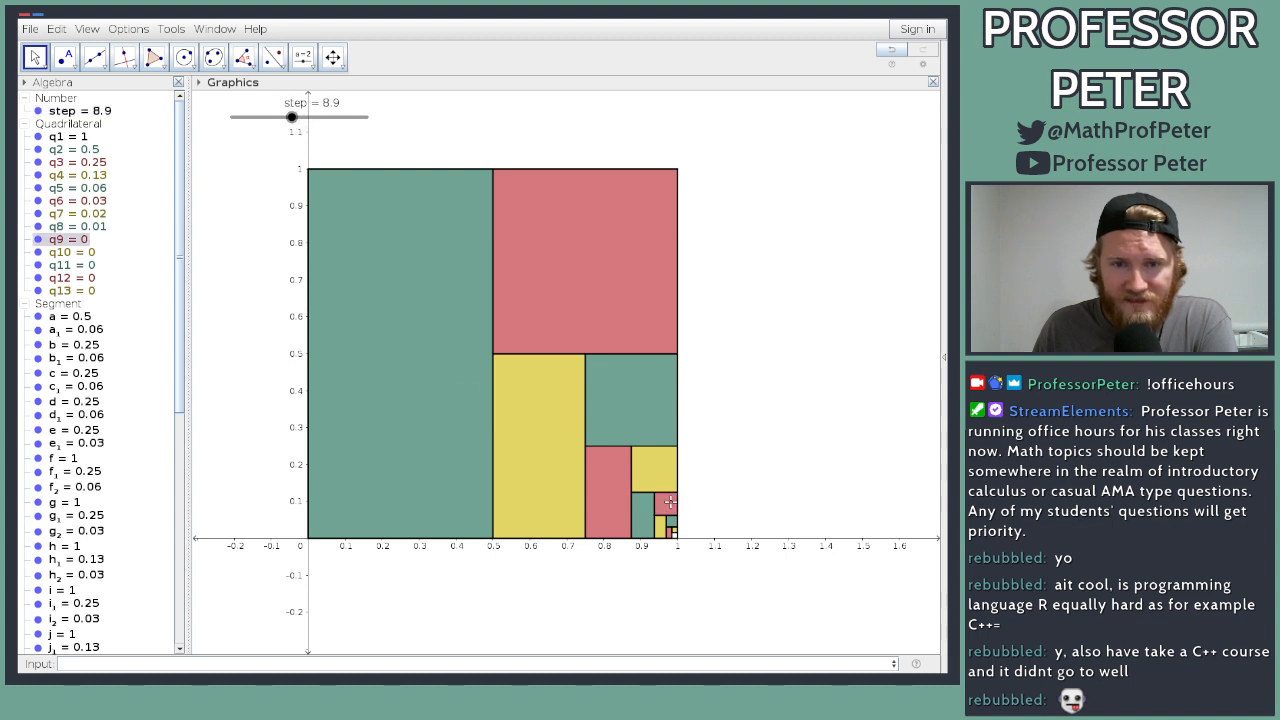
{"action": "double_click", "coordinate": [86, 240]}
{"action": "left_click", "coordinate": [518, 362]}
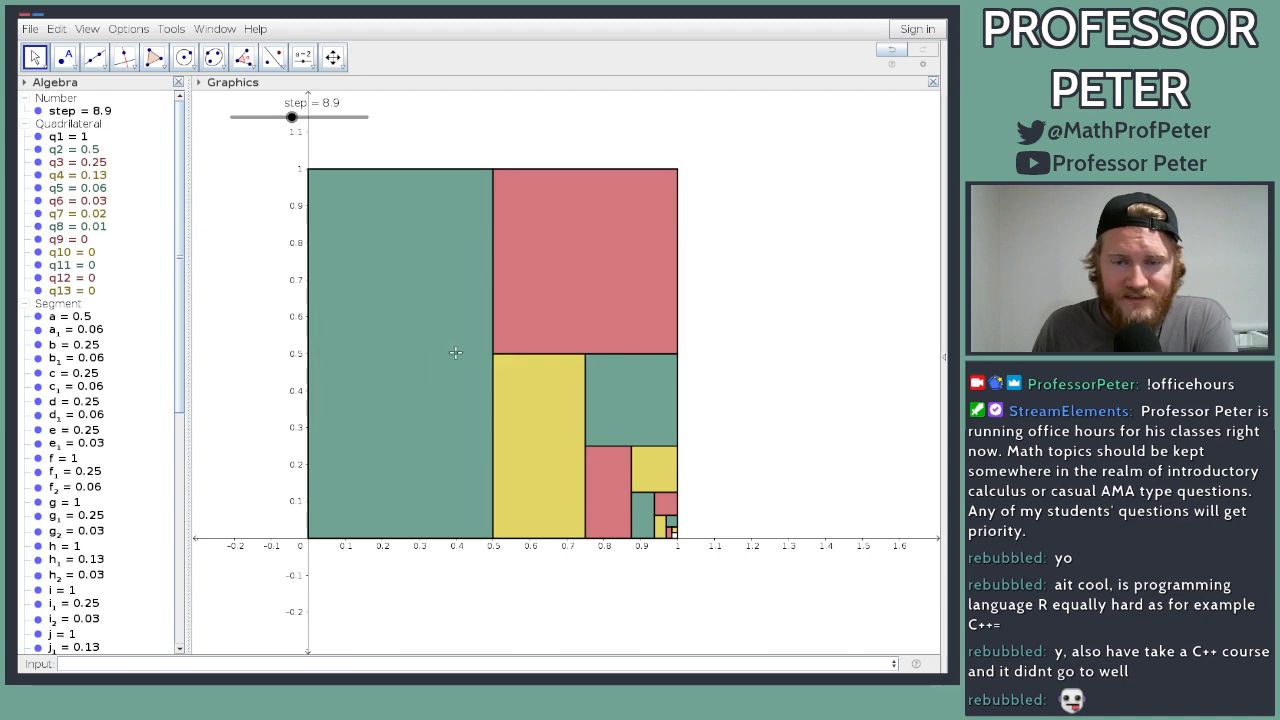
{"action": "key", "text": "ctrl+e"}
{"action": "left_click_drag", "start_coordinate": [409, 354], "coordinate": [591, 196]}
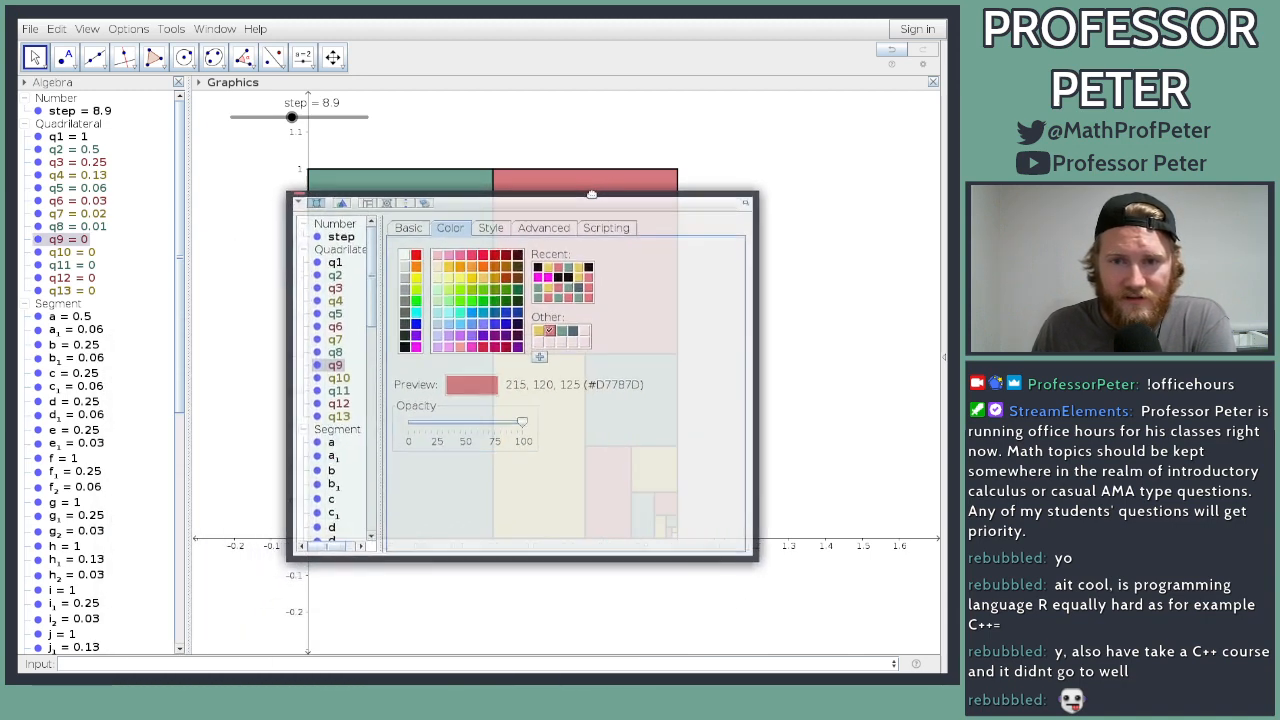
{"action": "left_click", "coordinate": [543, 226]}
{"action": "left_click", "coordinate": [340, 377]}
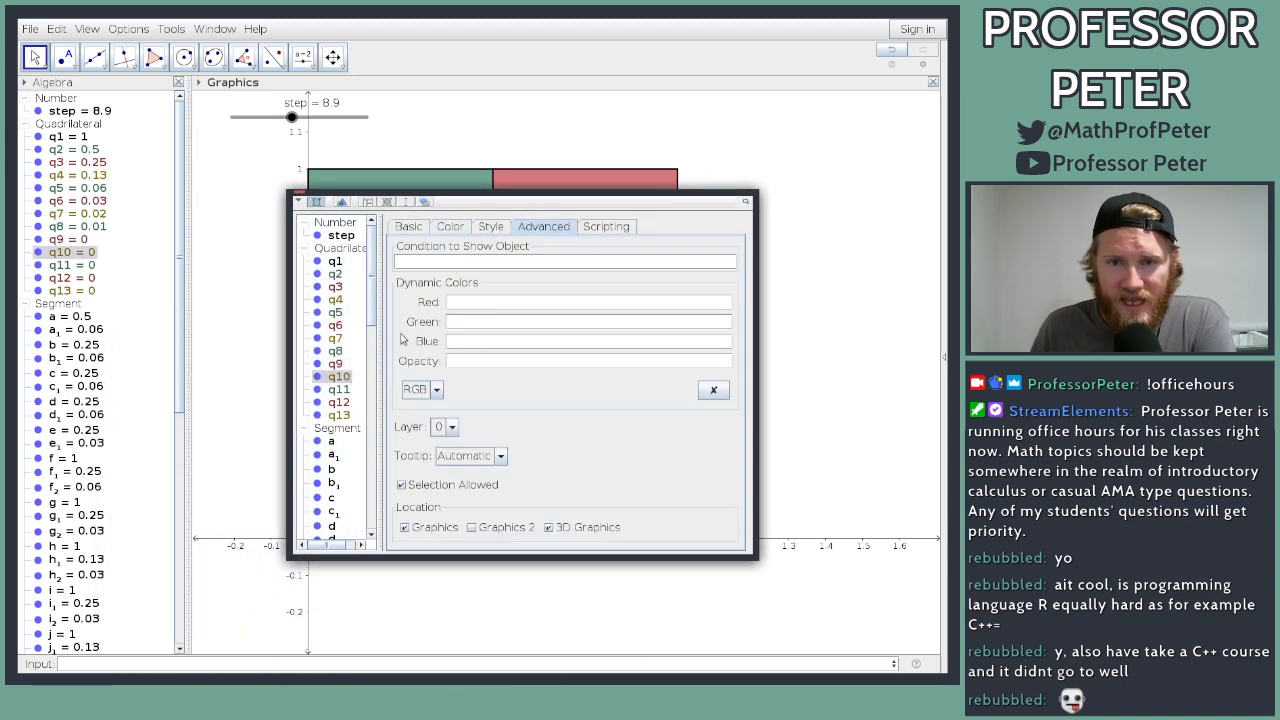
{"action": "left_click", "coordinate": [449, 264]}
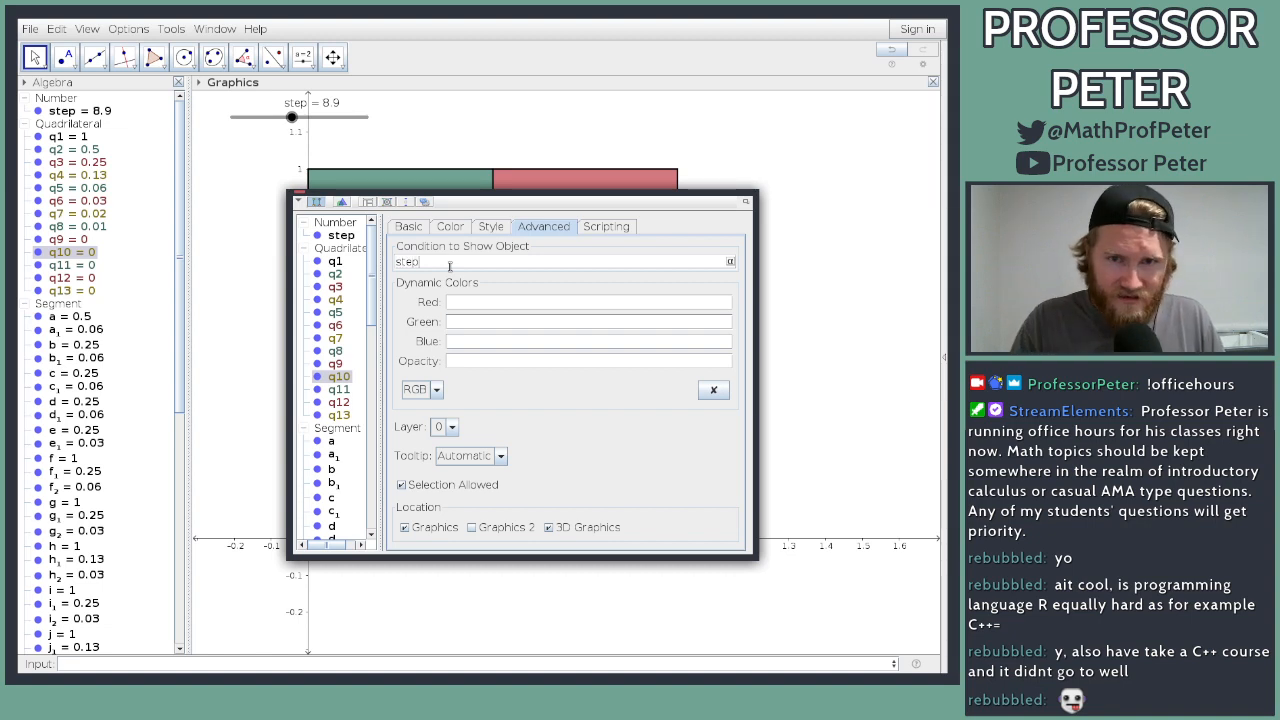
{"action": "key", "text": "Return"}
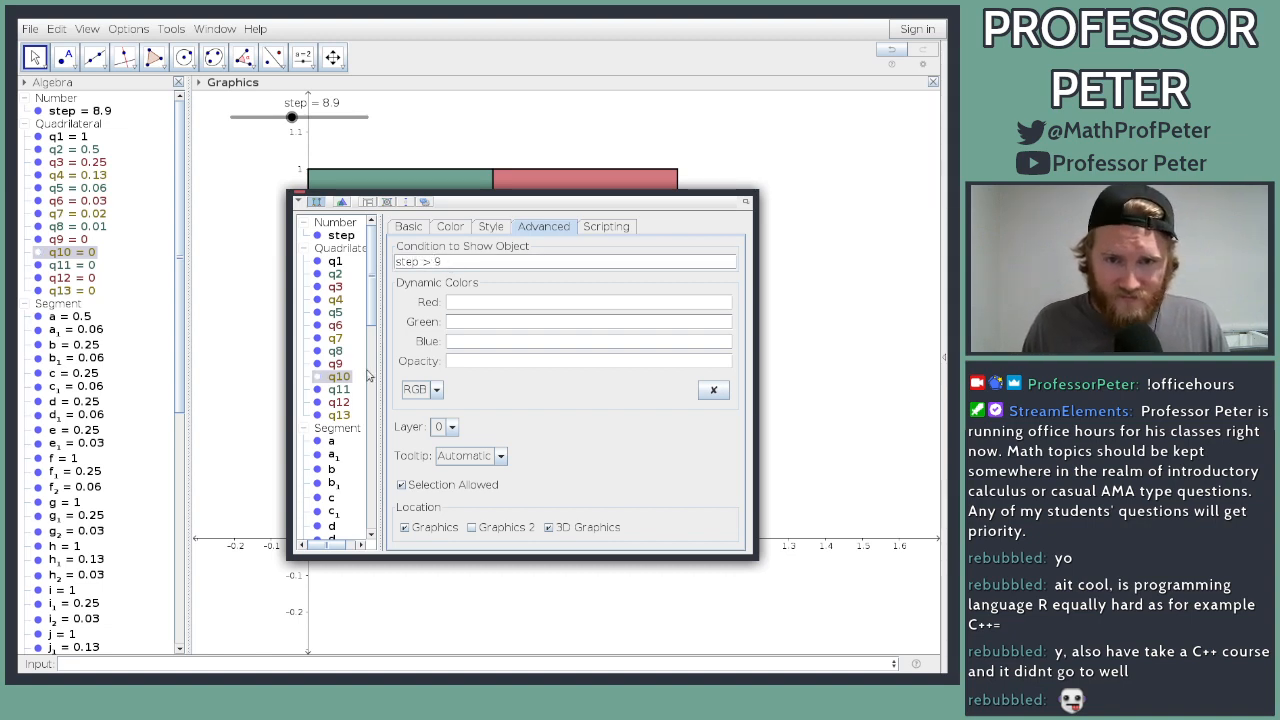
Step: Give quadrilateral q11 the show condition step > 10
{"action": "left_click", "coordinate": [340, 389]}
{"action": "left_click", "coordinate": [430, 262]}
{"action": "type", "text": "step "}
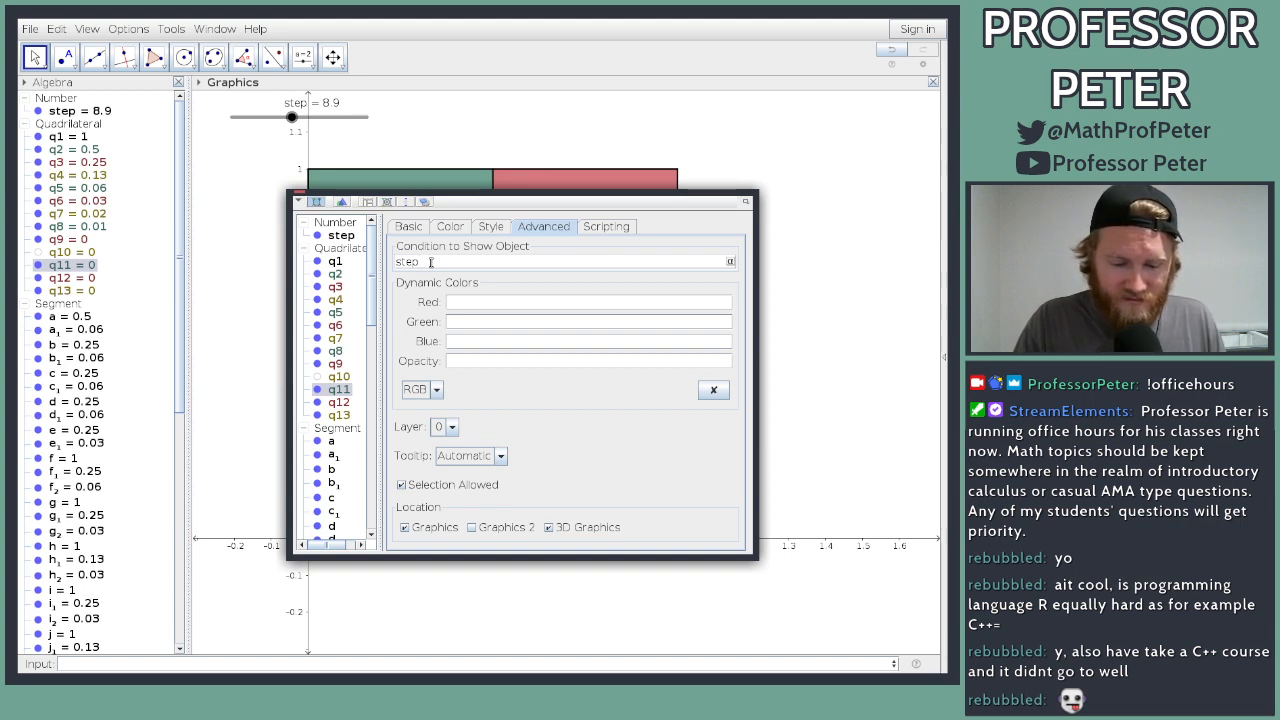
{"action": "type", "text": "> 10"}
{"action": "key", "text": "Return"}
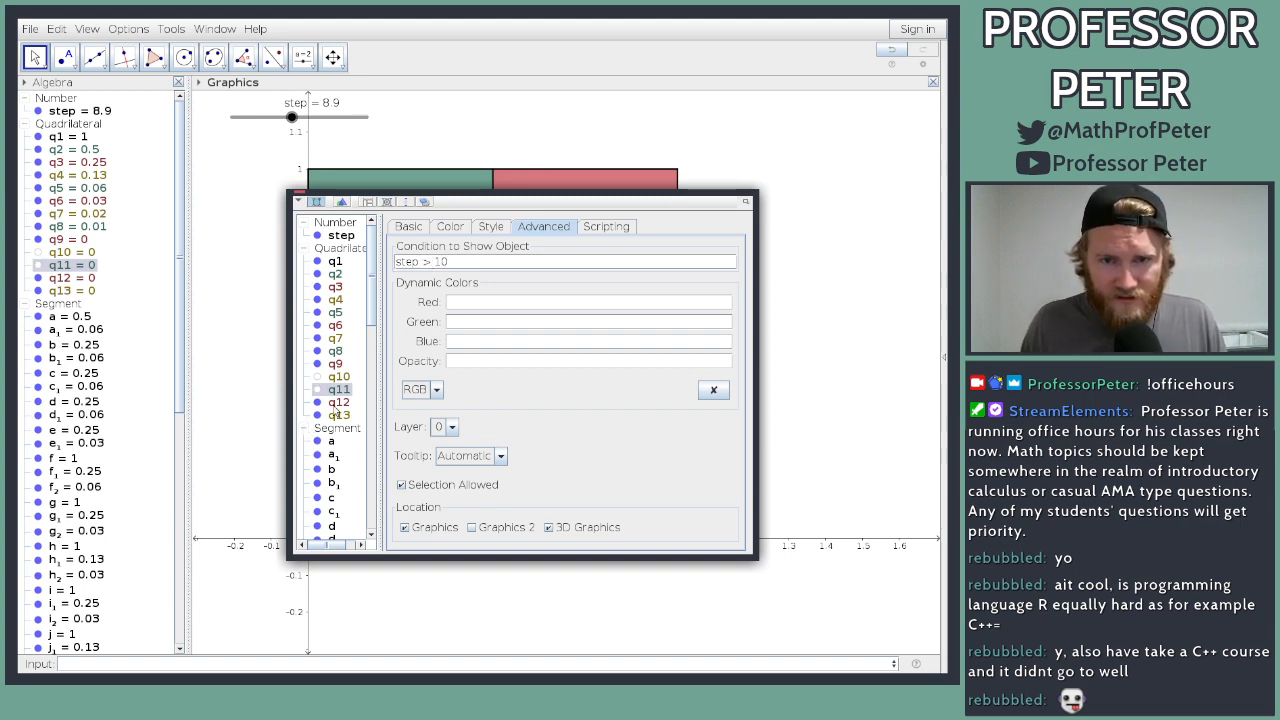
Step: Give quadrilateral q12 the show condition step > 11
{"action": "left_click", "coordinate": [338, 402]}
{"action": "left_click", "coordinate": [448, 265]}
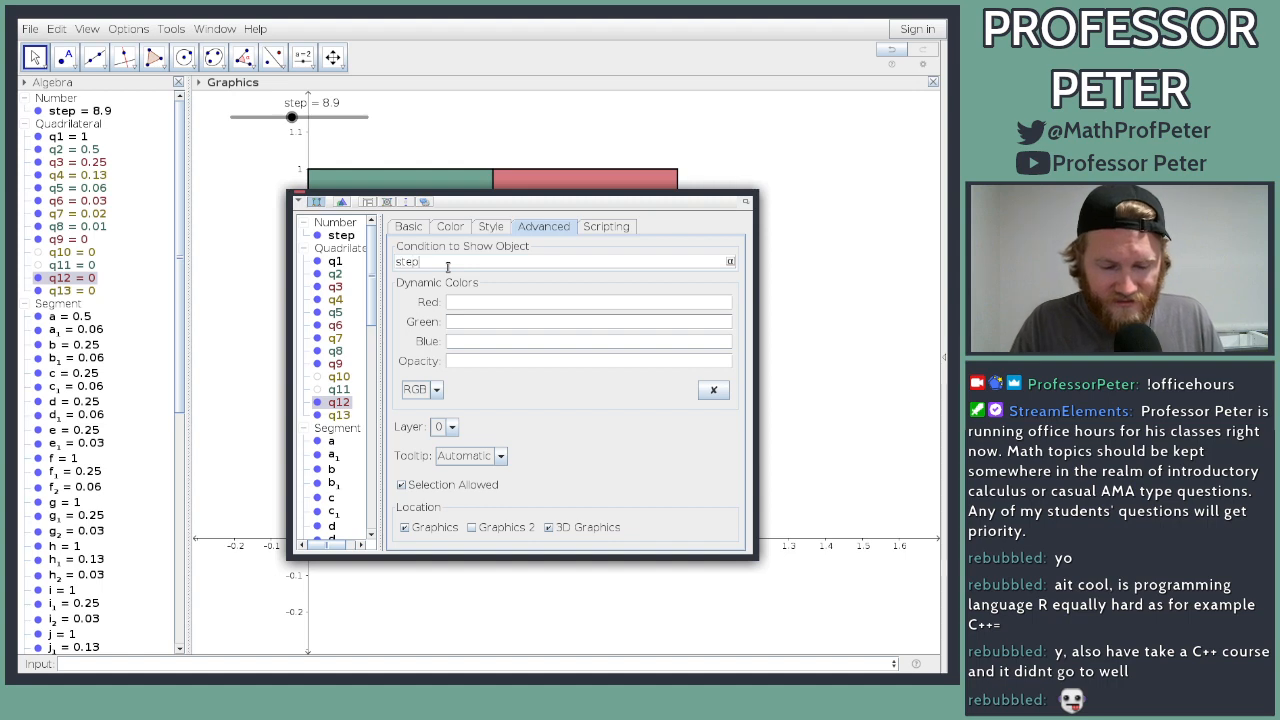
{"action": "type", "text": "step > 11"}
{"action": "key", "text": "Return"}
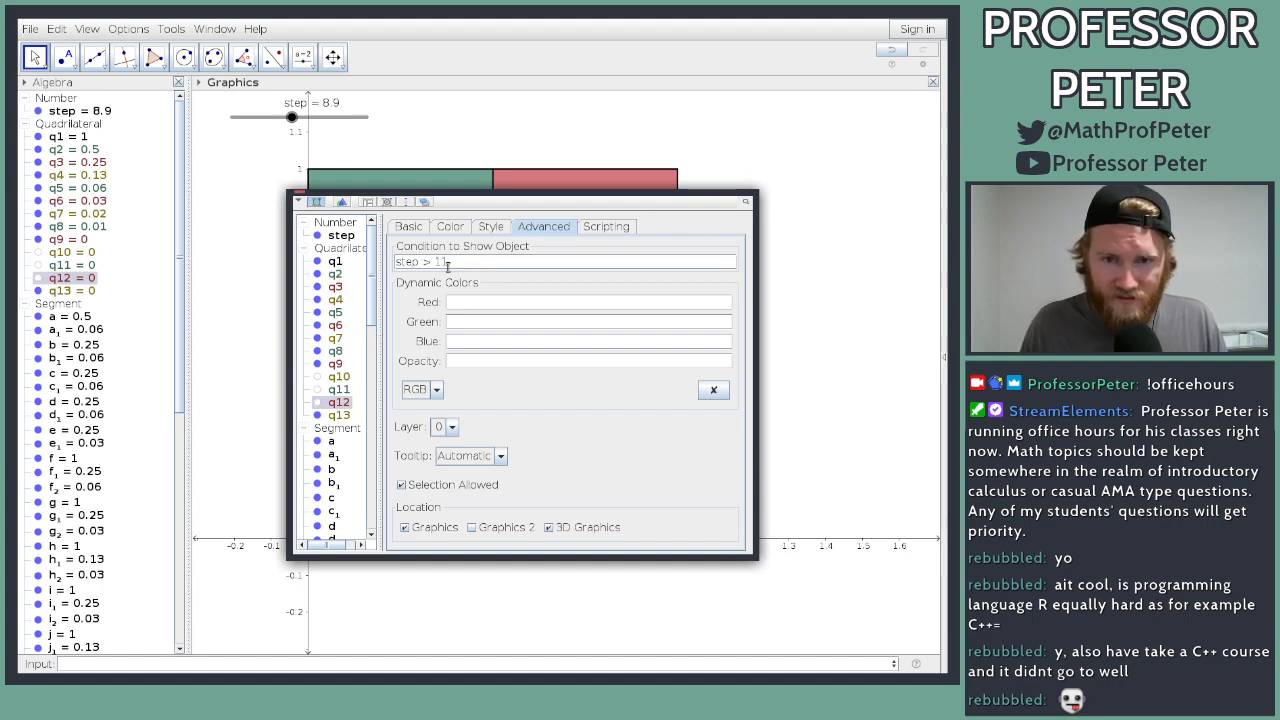
Step: Give quadrilateral q13 the show condition step > 12, and set the step slider to 17.8
{"action": "left_click", "coordinate": [340, 414]}
{"action": "left_click", "coordinate": [479, 261]}
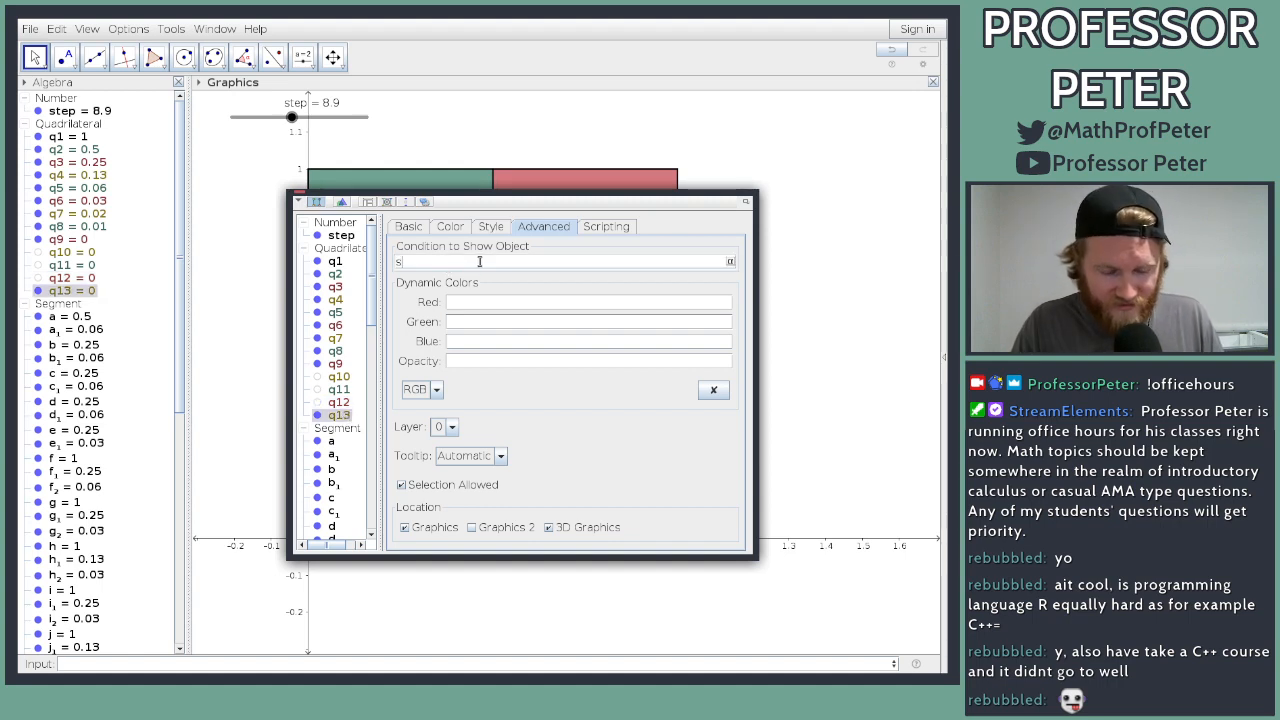
{"action": "type", "text": "step > 12"}
{"action": "key", "text": "Return"}
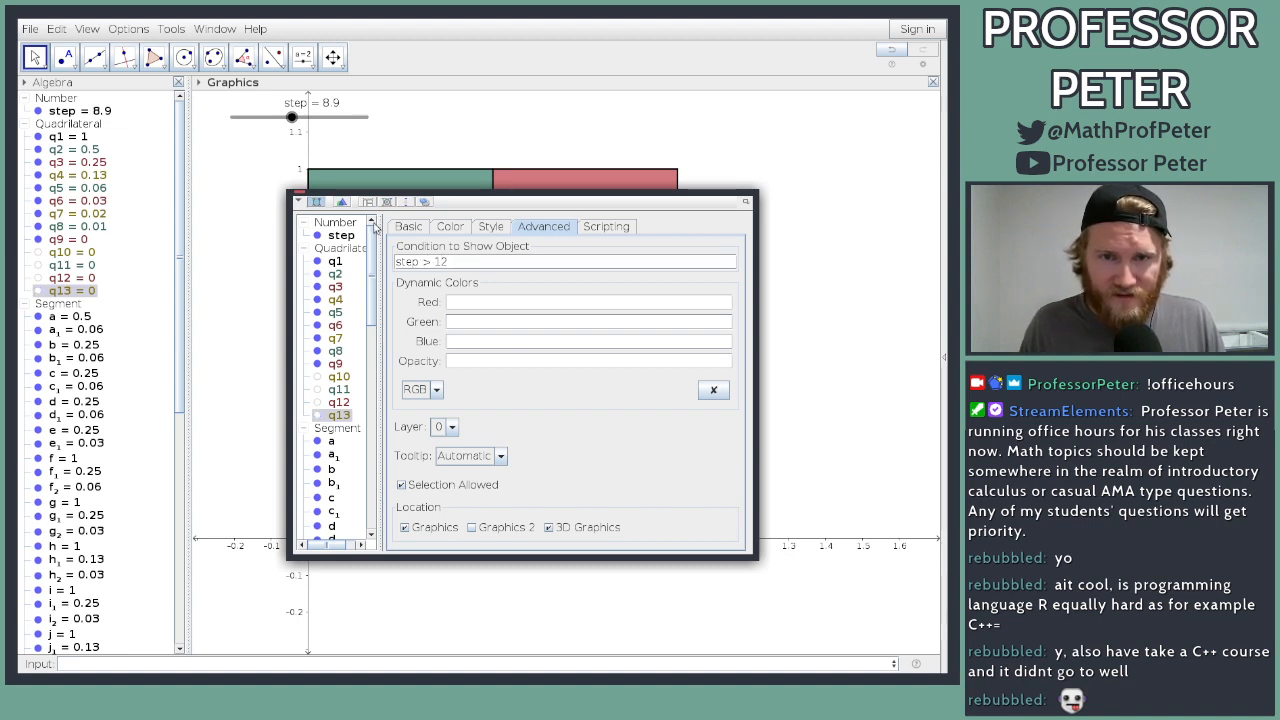
{"action": "left_click", "coordinate": [298, 194]}
{"action": "left_click_drag", "start_coordinate": [291, 117], "coordinate": [352, 125]}
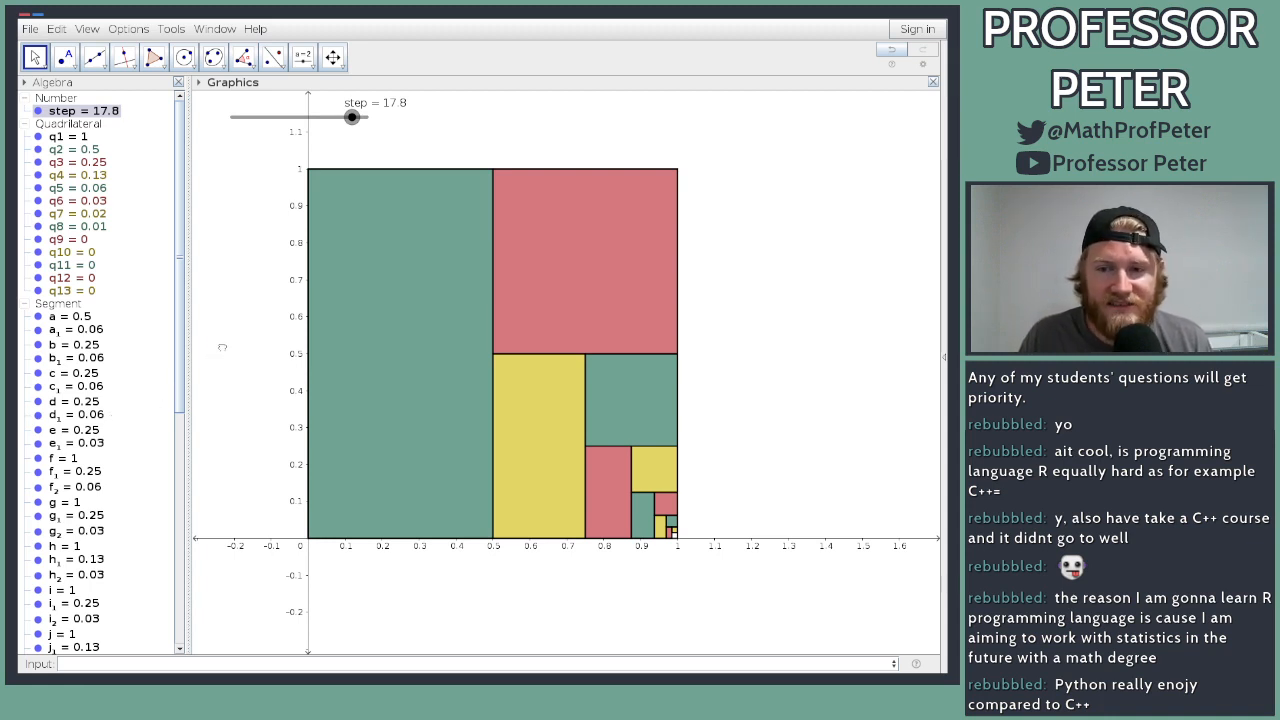
Step: Lower the step slider to 1.8 to check which quadrilaterals and outlines are displayed
{"action": "left_click", "coordinate": [220, 351]}
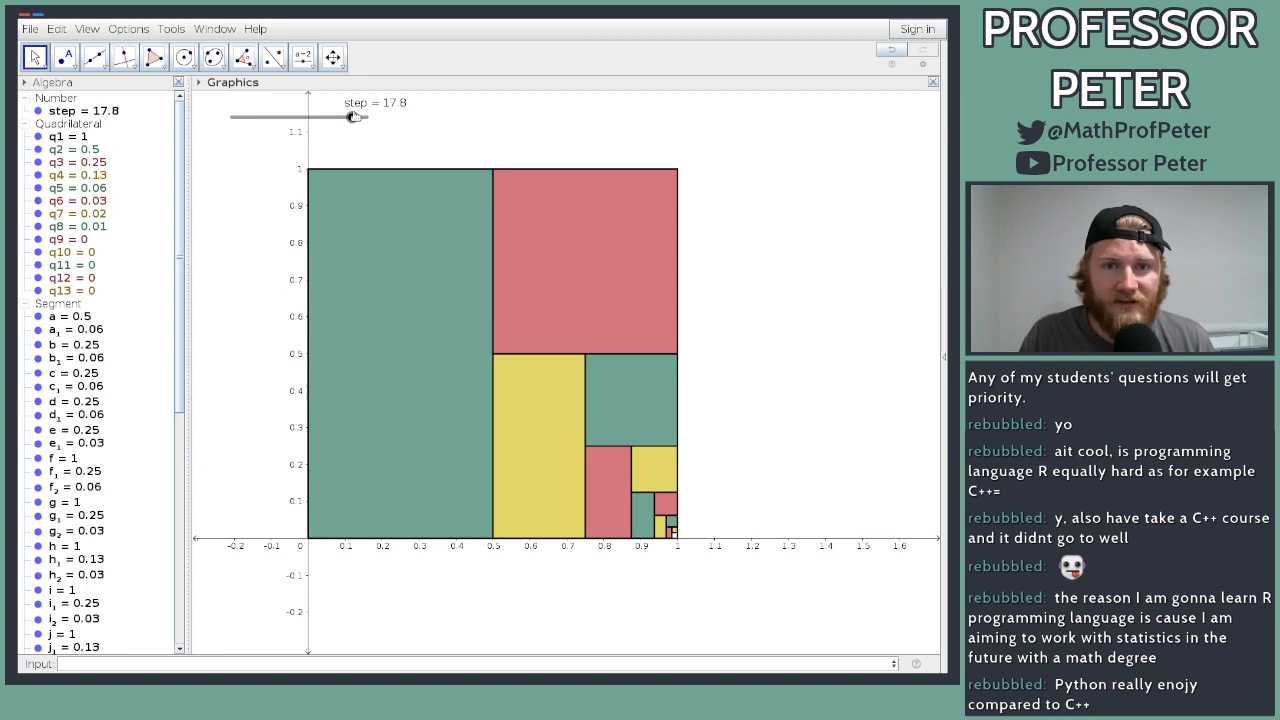
{"action": "left_click_drag", "start_coordinate": [352, 117], "coordinate": [243, 116]}
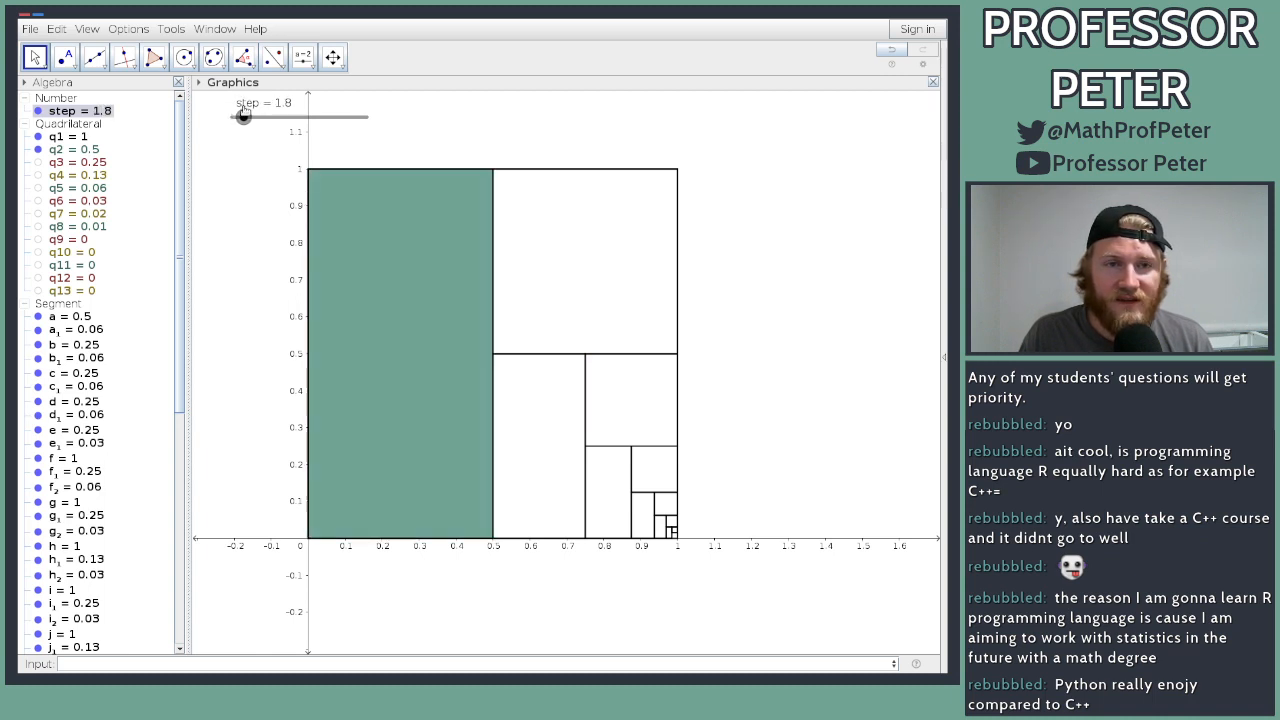
{"action": "left_click", "coordinate": [440, 291]}
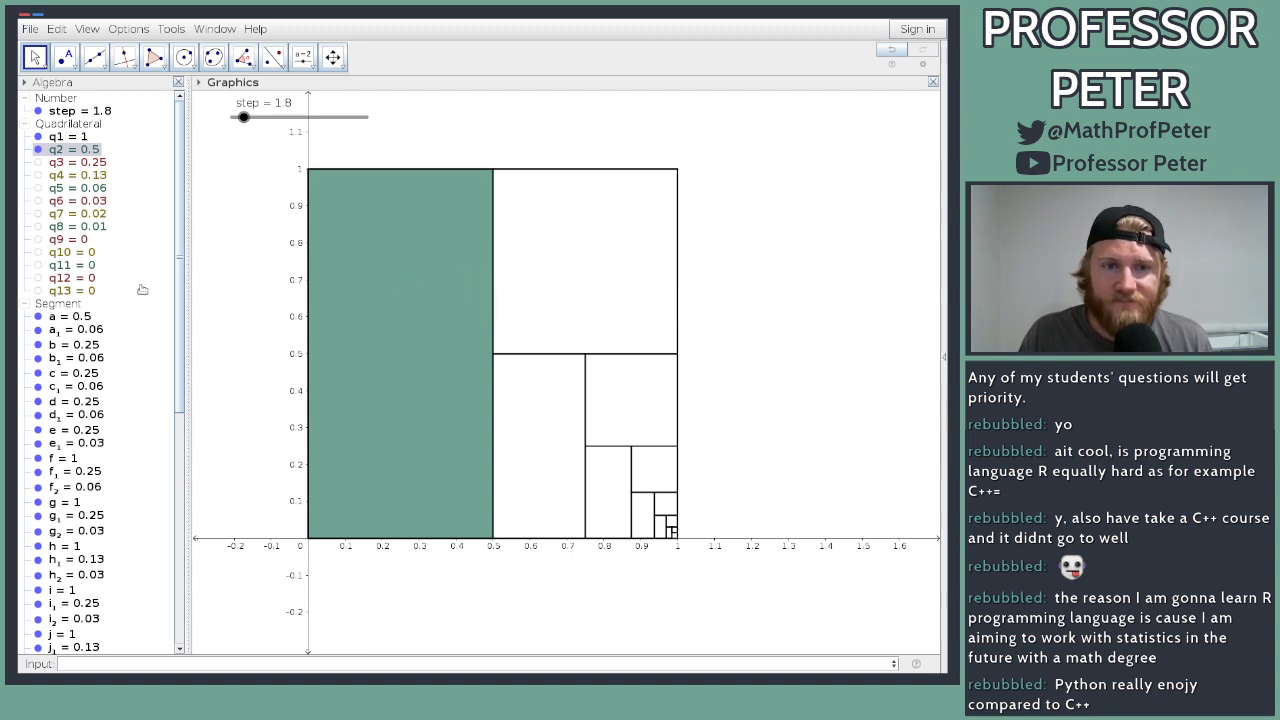
Step: Open the advanced object properties for segment a, move the properties window clear of the drawing, and select quadrilateral q2
{"action": "right_click", "coordinate": [79, 318]}
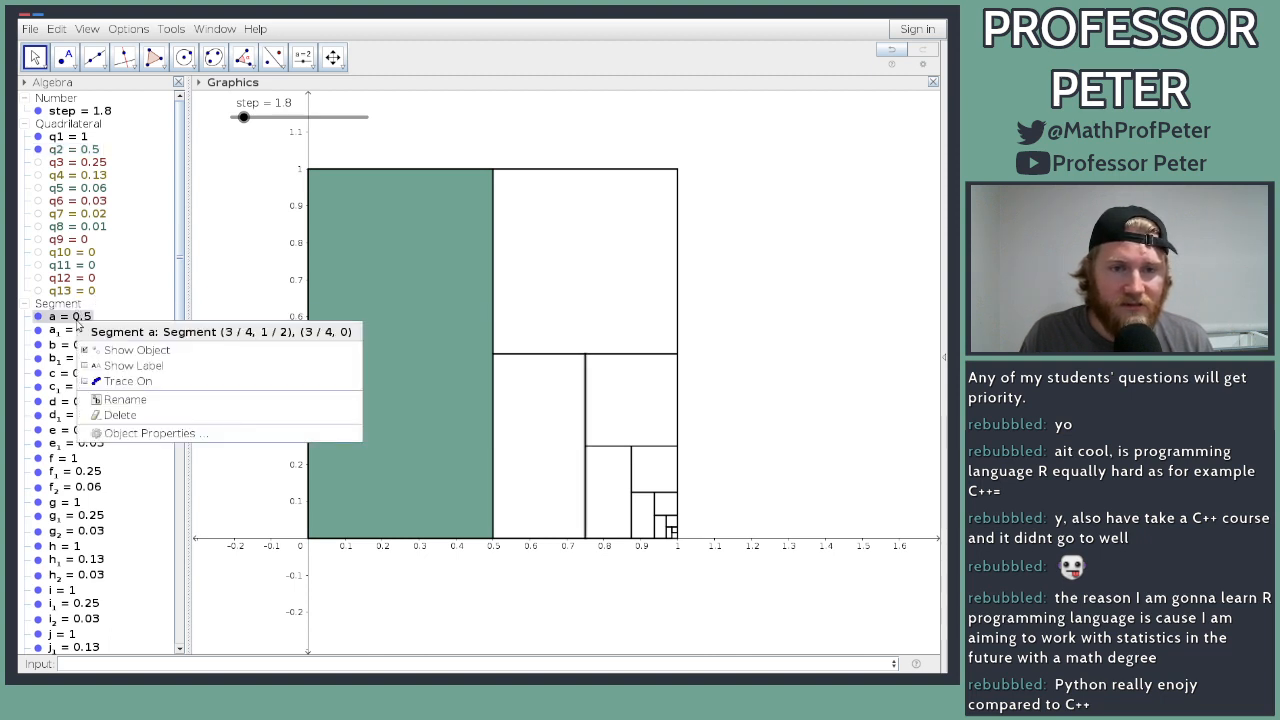
{"action": "left_click", "coordinate": [111, 439]}
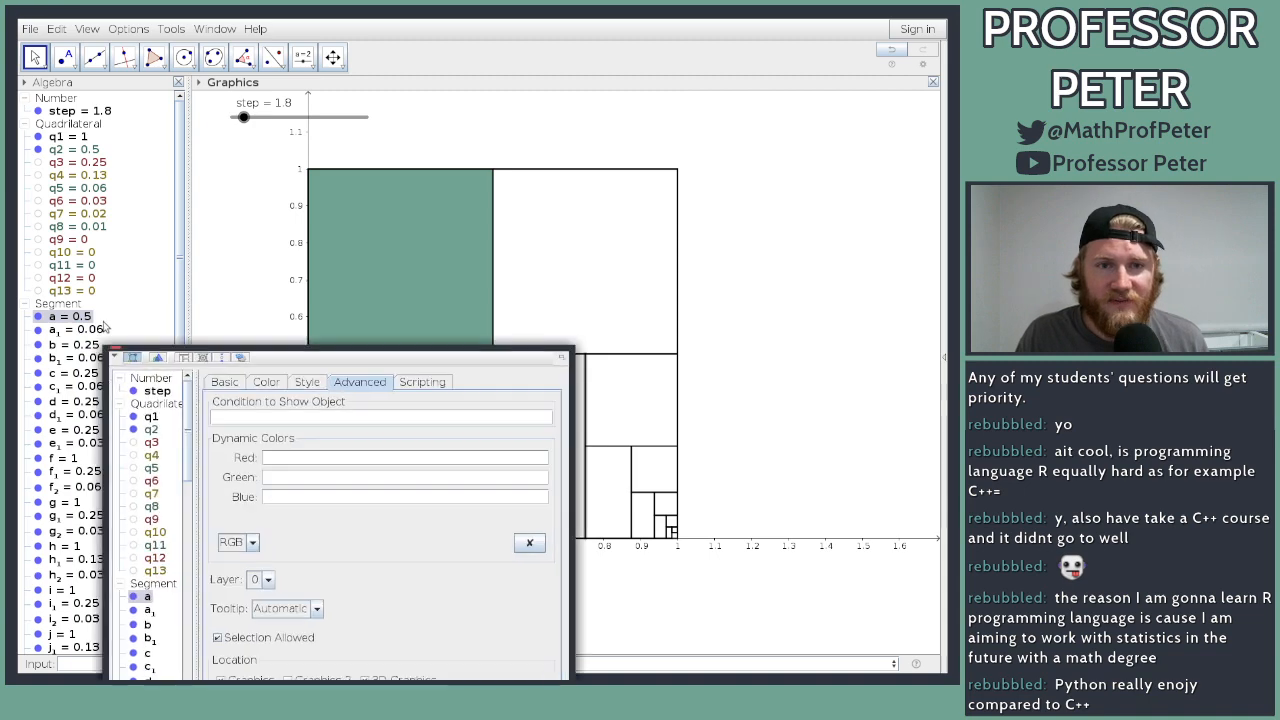
{"action": "left_click_drag", "start_coordinate": [322, 357], "coordinate": [0, 133]}
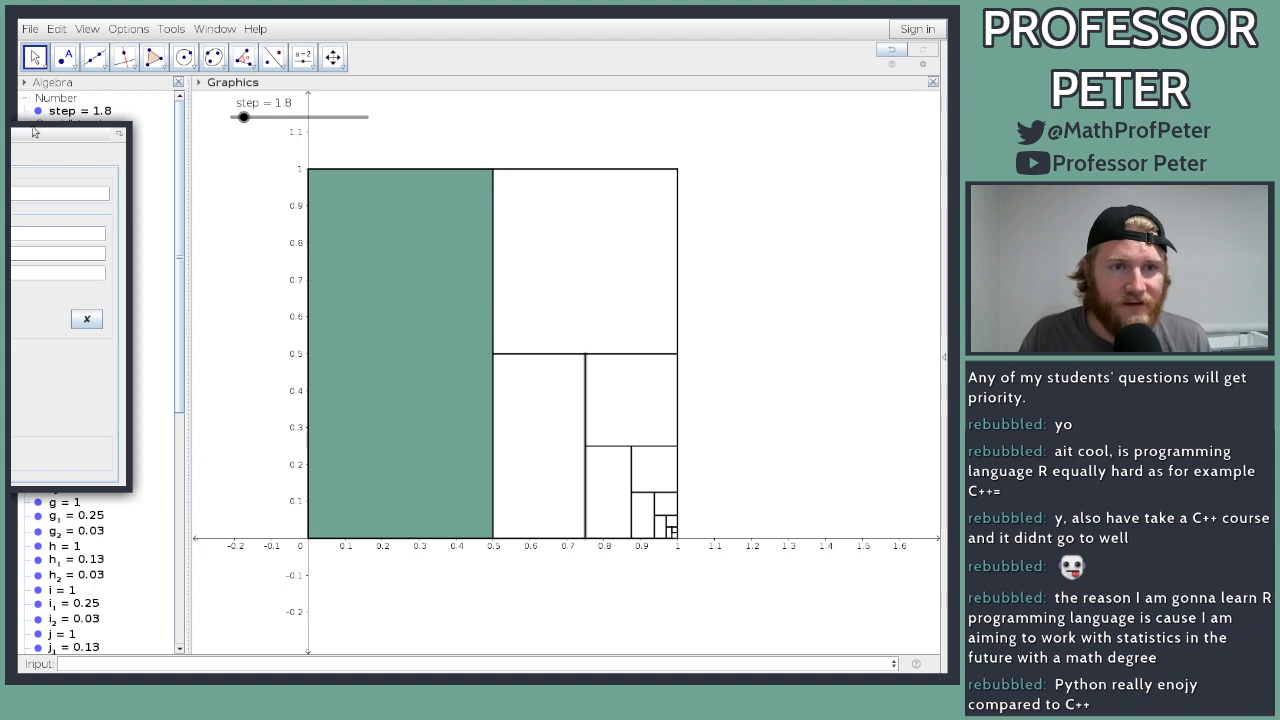
{"action": "left_click_drag", "start_coordinate": [35, 132], "coordinate": [950, 240]}
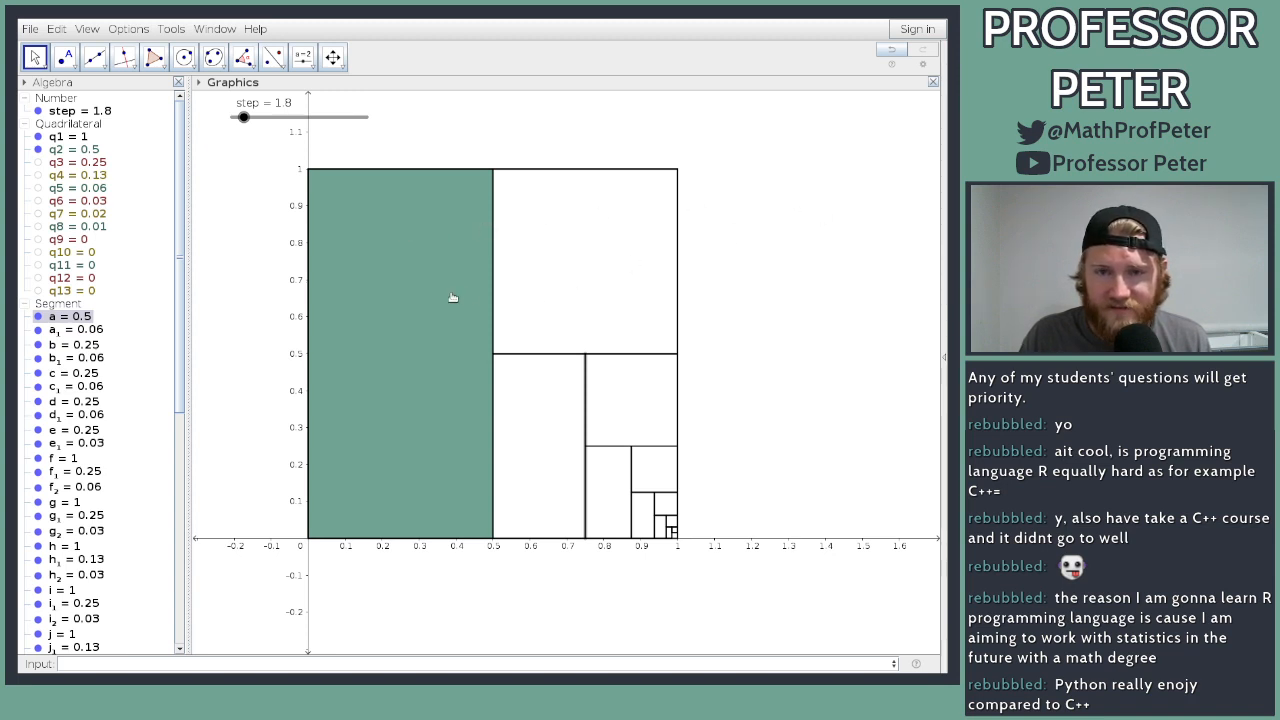
{"action": "left_click", "coordinate": [427, 311]}
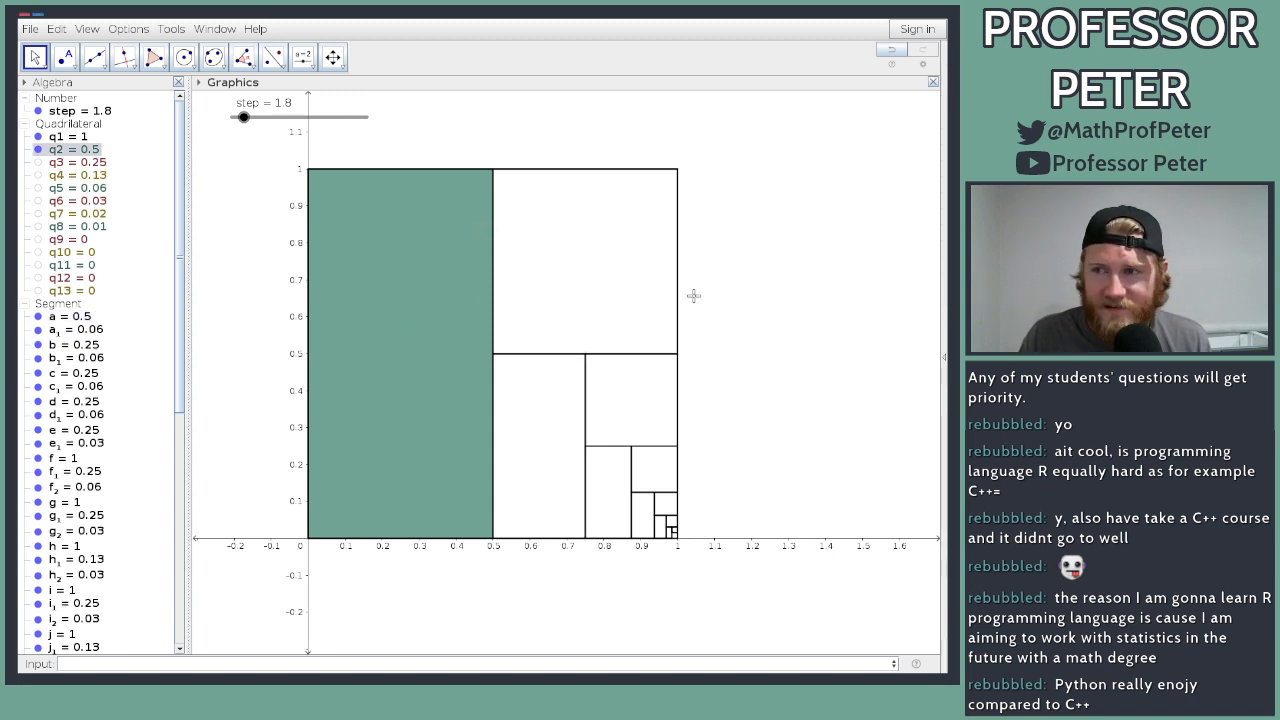
Step: Lower the step slider to 0 to check the outlines, and raise it to 20 to show all the filled quadrilaterals
{"action": "scroll", "coordinate": [440, 350], "scroll_direction": "up", "scroll_amount": 2}
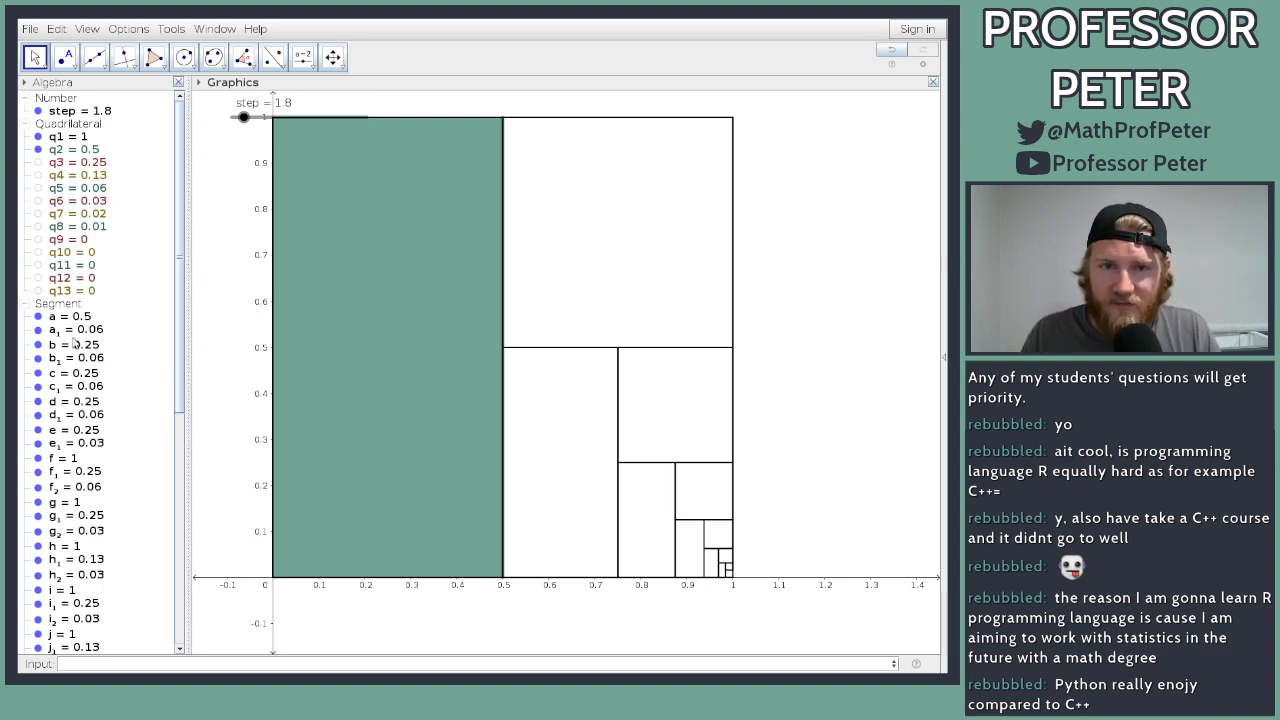
{"action": "left_click_drag", "start_coordinate": [245, 117], "coordinate": [218, 119]}
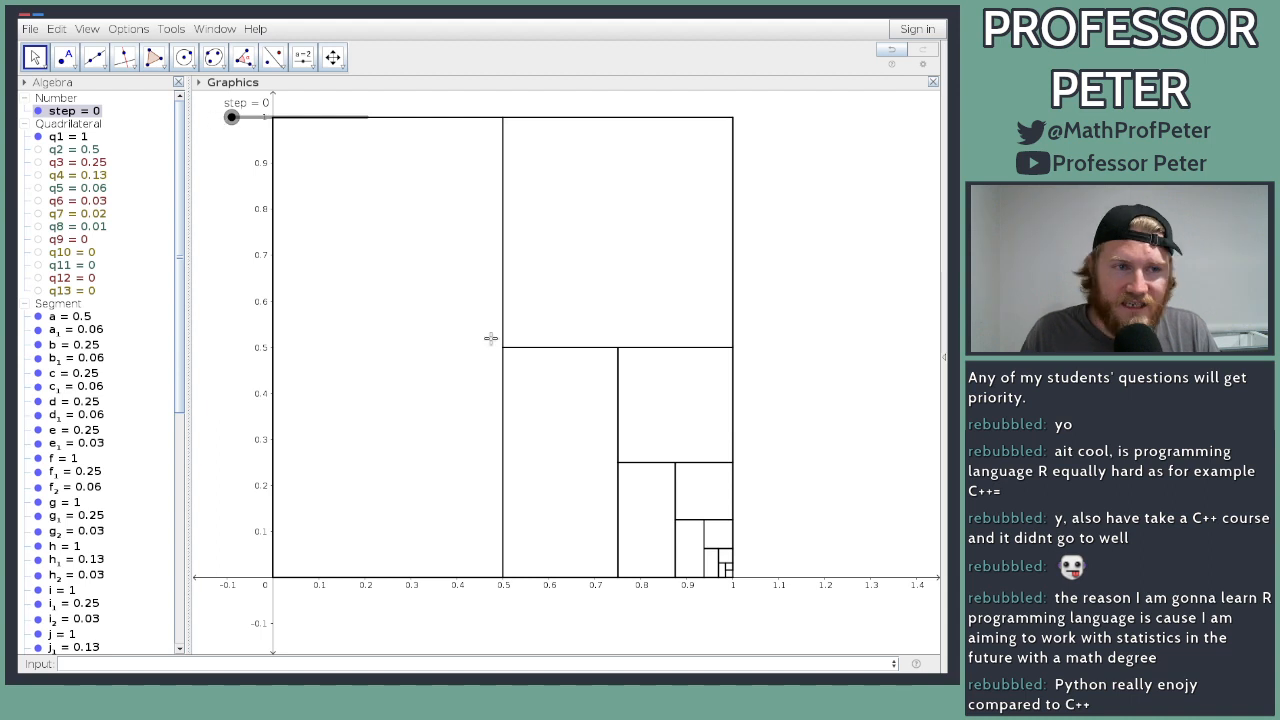
{"action": "left_click", "coordinate": [558, 266]}
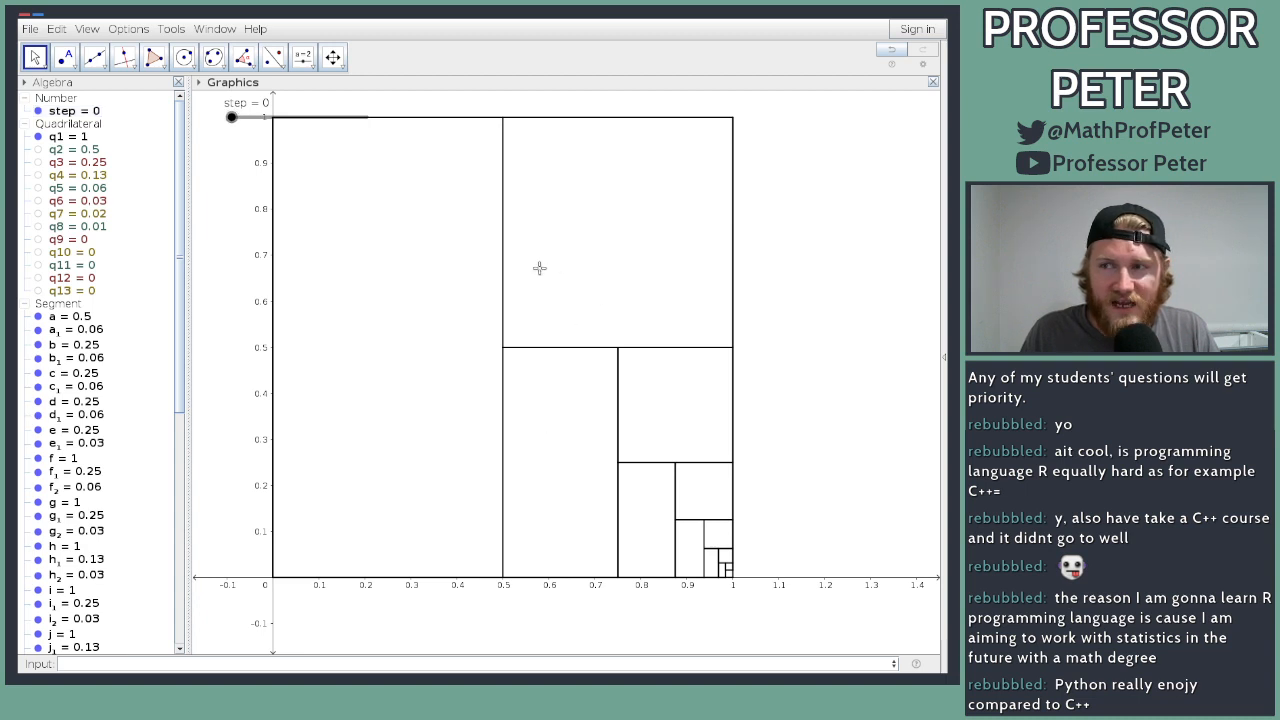
{"action": "left_click_drag", "start_coordinate": [231, 117], "coordinate": [401, 118]}
{"action": "left_click", "coordinate": [631, 255]}
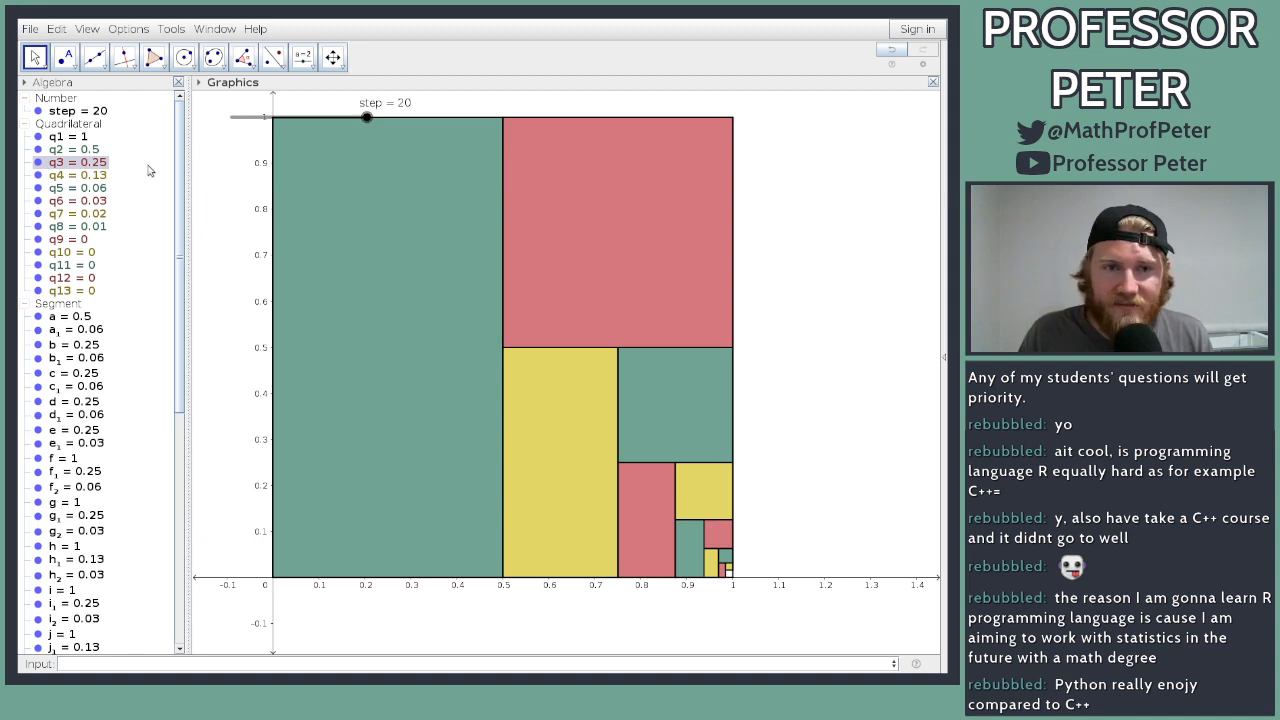
Step: Recolour quadrilateral q2 solid blue, q3 red, q4 yellow and q5 bright green
{"action": "left_click", "coordinate": [78, 150]}
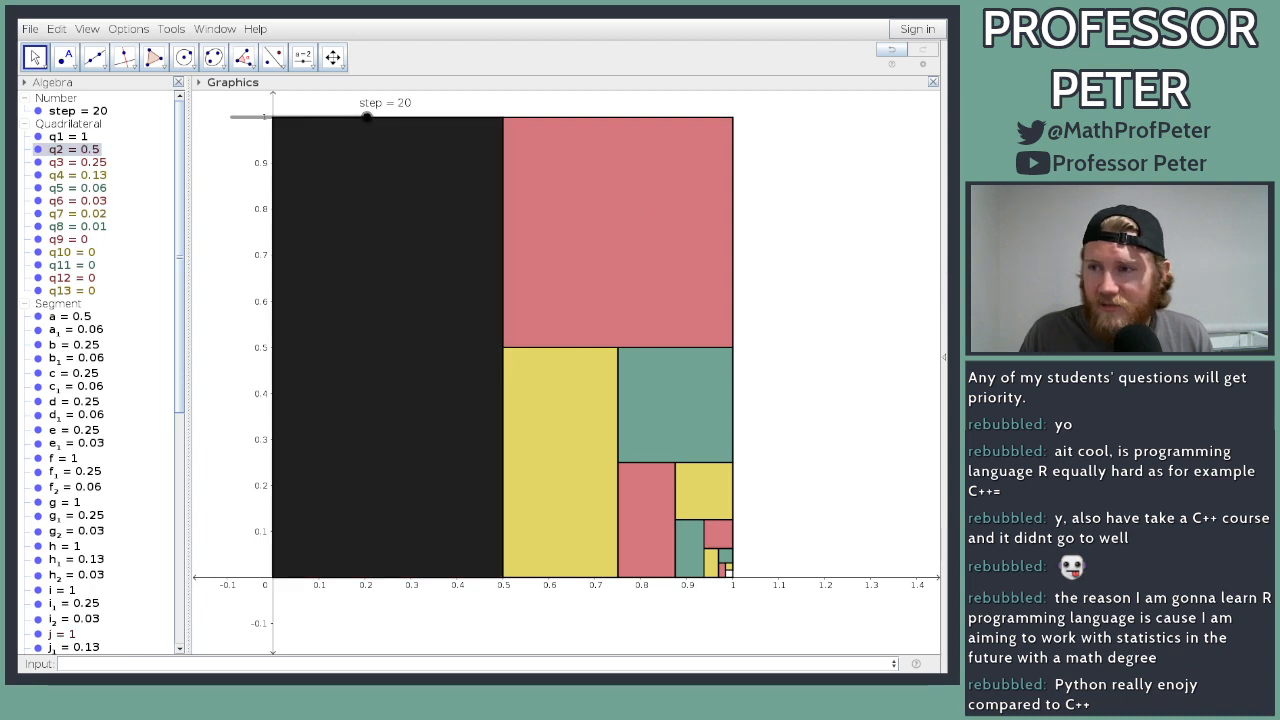
{"action": "left_click", "coordinate": [73, 162]}
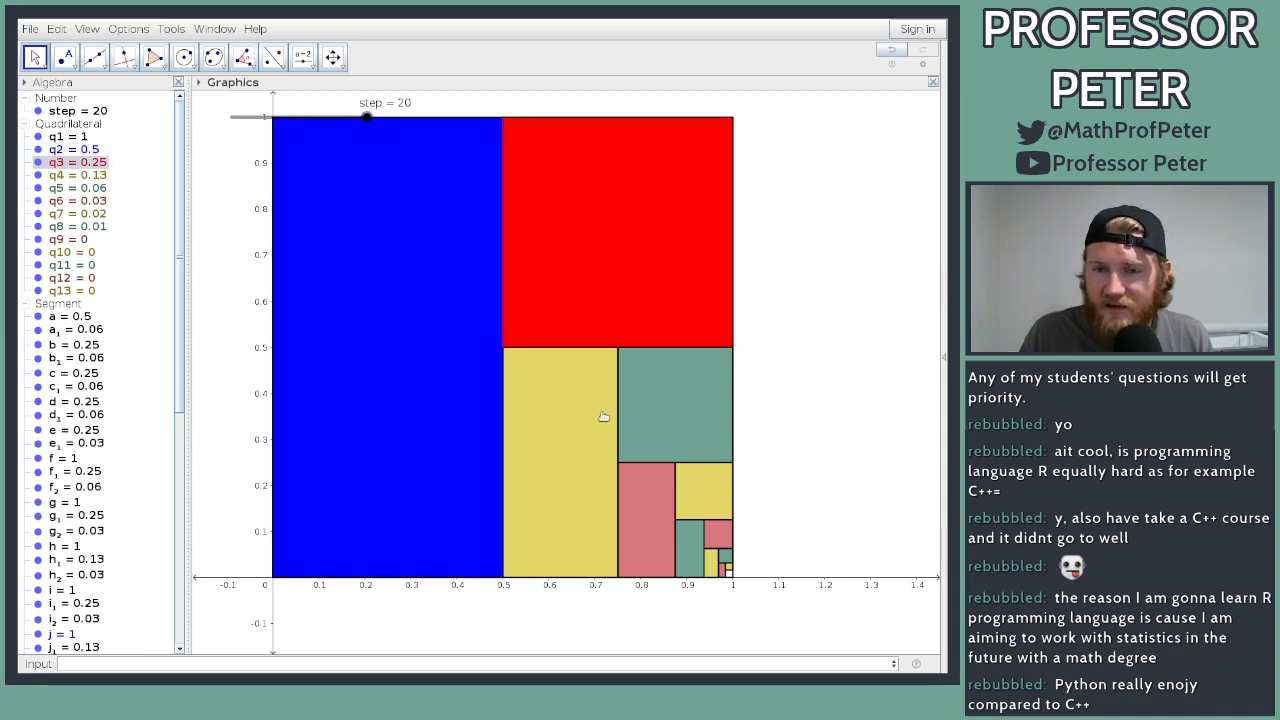
{"action": "left_click", "coordinate": [78, 175]}
{"action": "key", "text": "Down"}
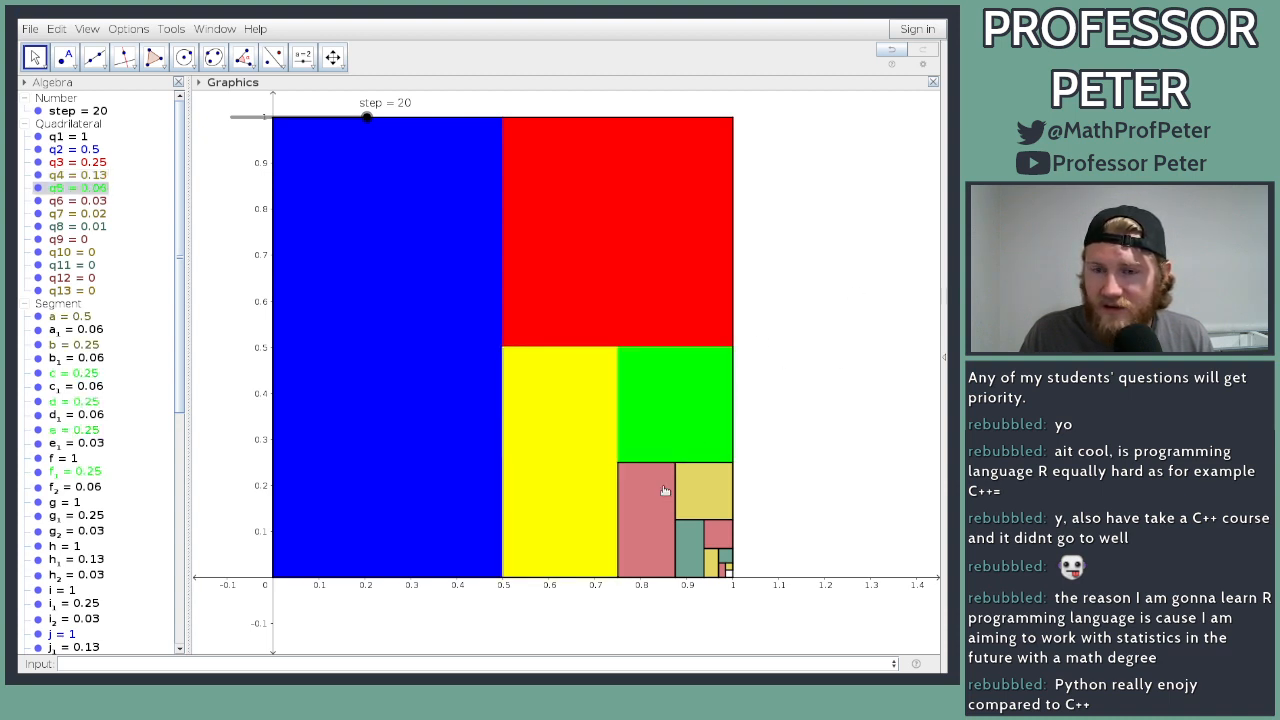
Step: Recolour quadrilateral q6 orange, q7 purple, q8 cyan, q9 light grey and q10 dark green
{"action": "key", "text": "Down"}
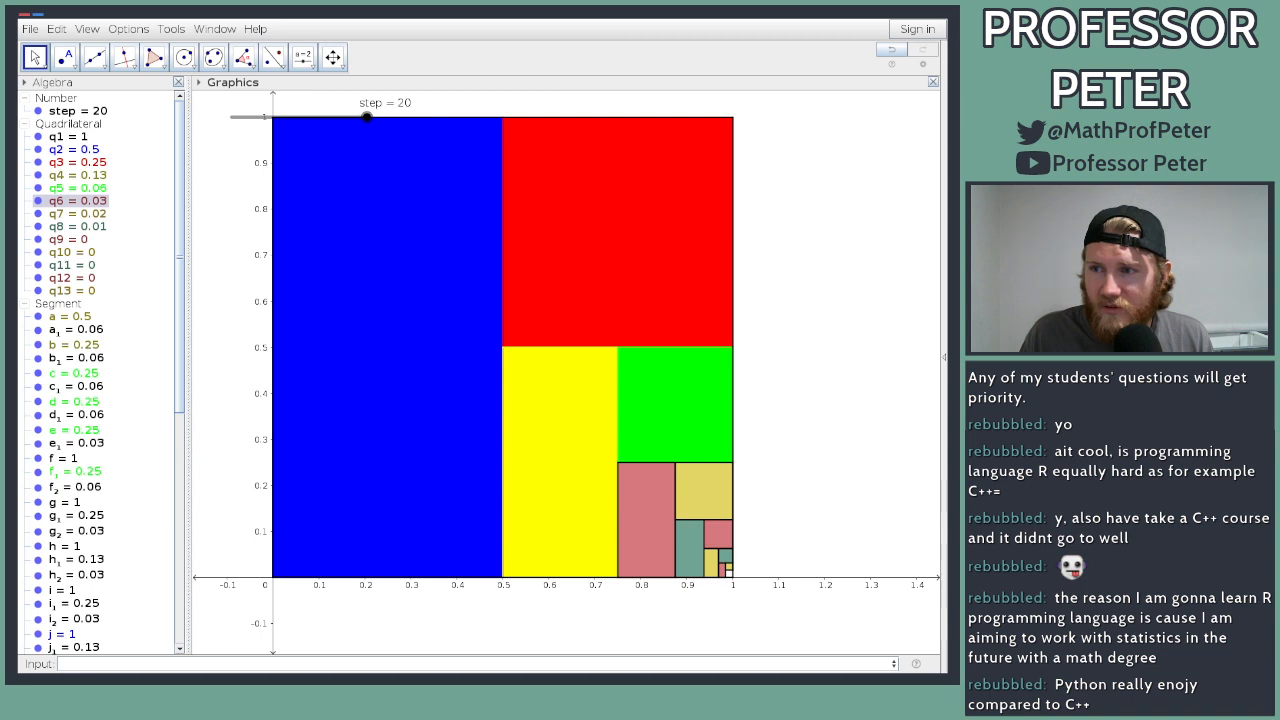
{"action": "key", "text": "Down"}
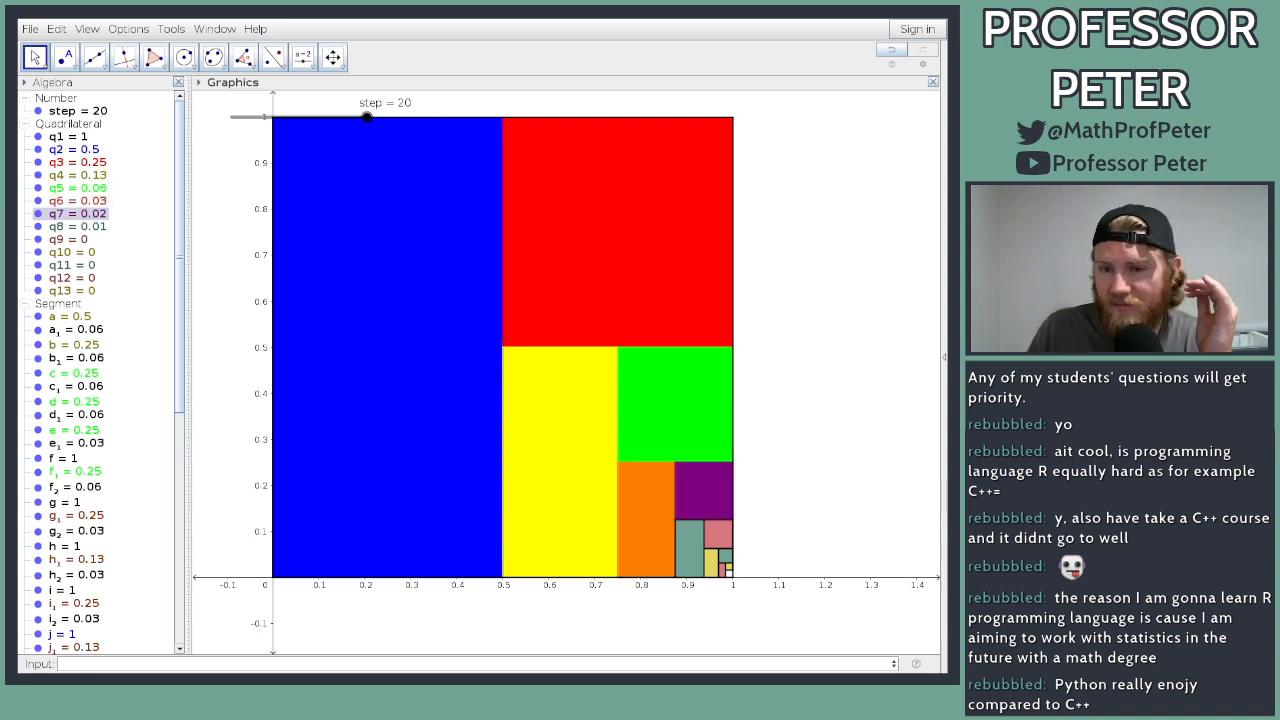
{"action": "key", "text": "Down"}
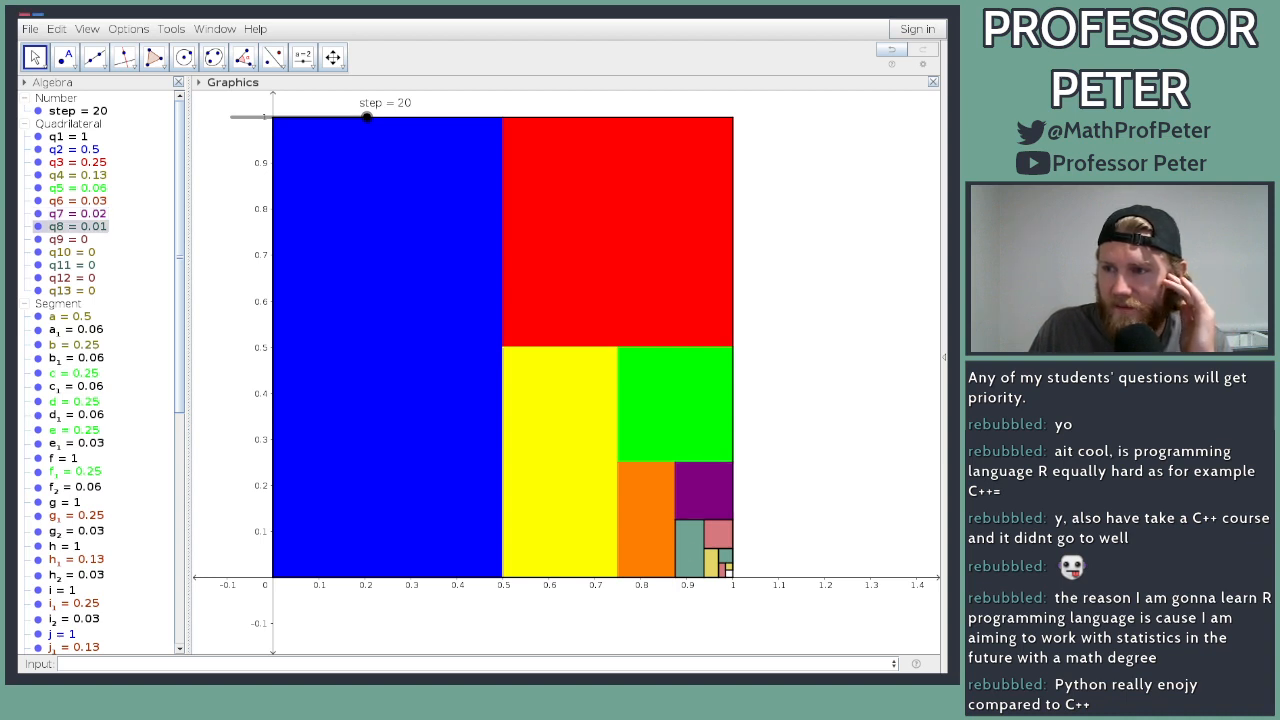
{"action": "key", "text": "Down"}
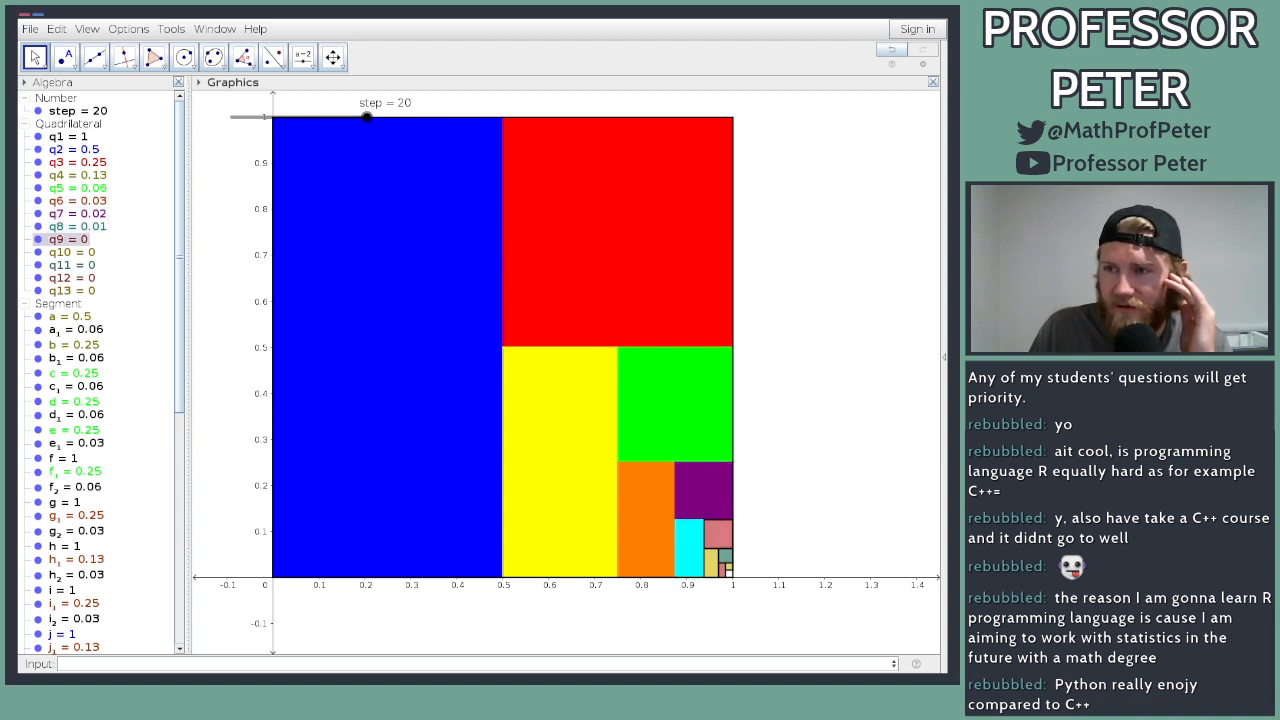
{"action": "key", "text": "Down"}
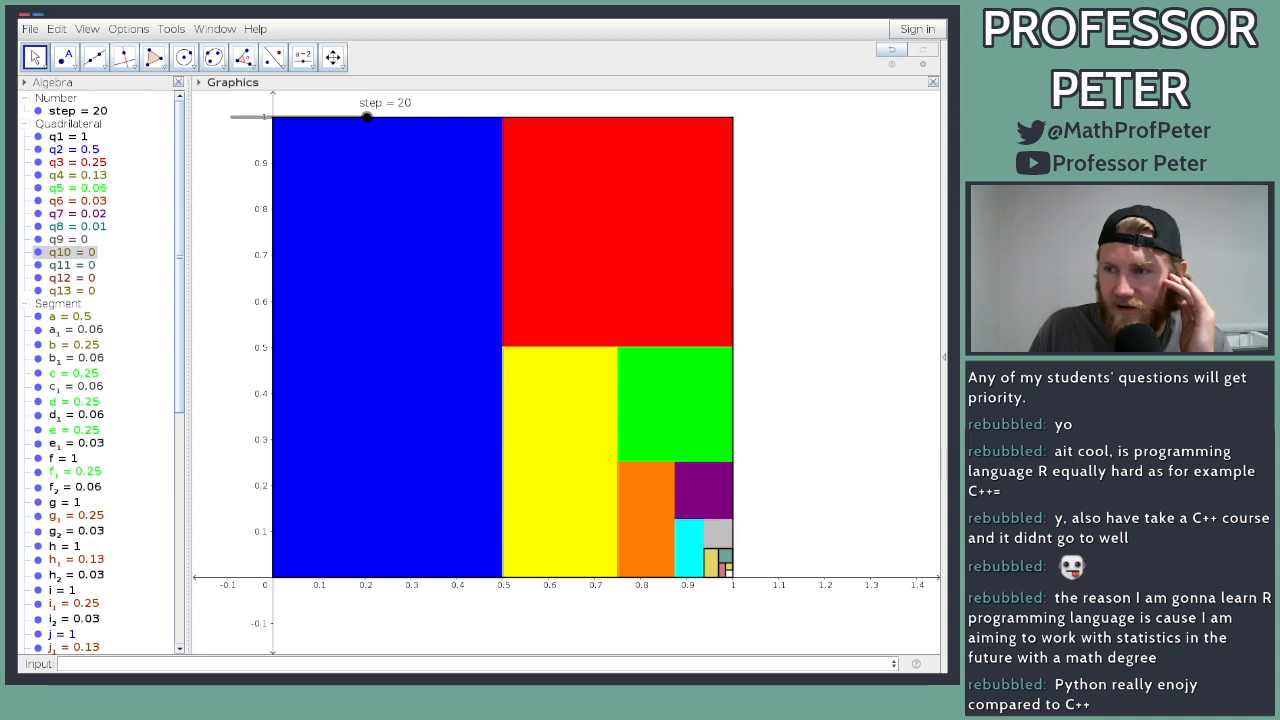
Step: Recolour quadrilateral q11 pink and q12 orange, and give q13 its own distinct colour
{"action": "left_click", "coordinate": [728, 565]}
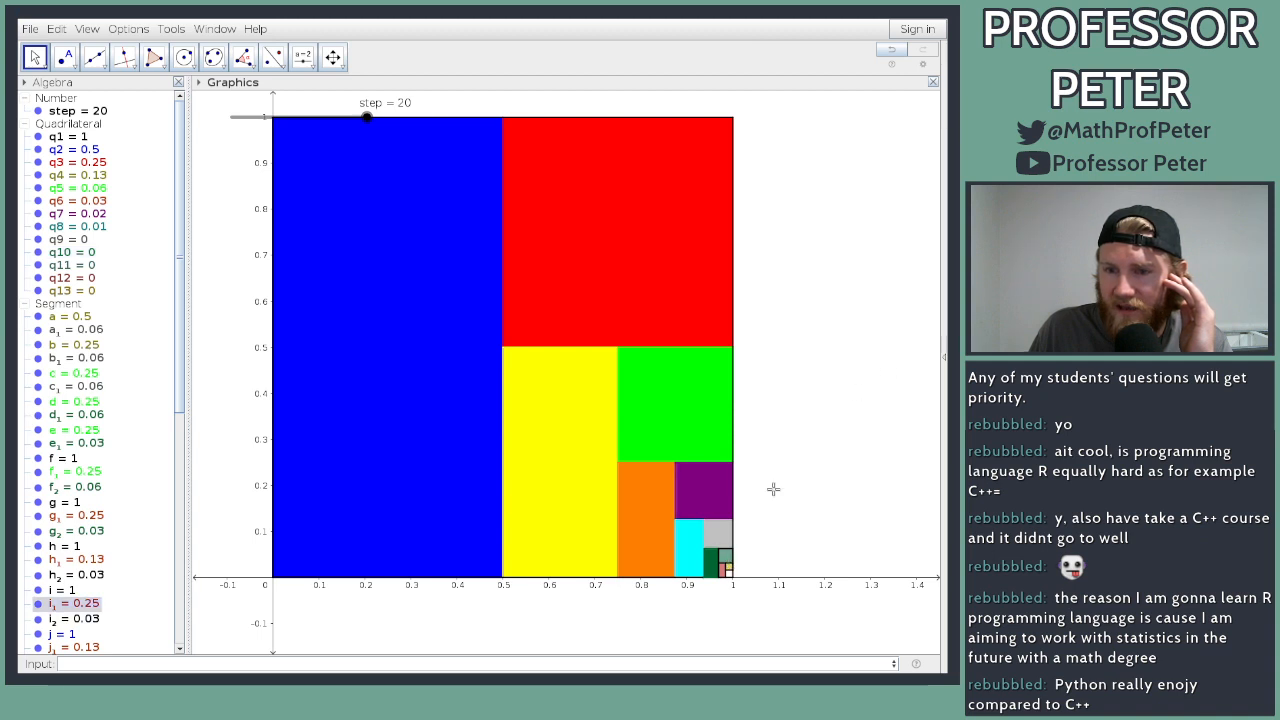
{"action": "left_click", "coordinate": [724, 562]}
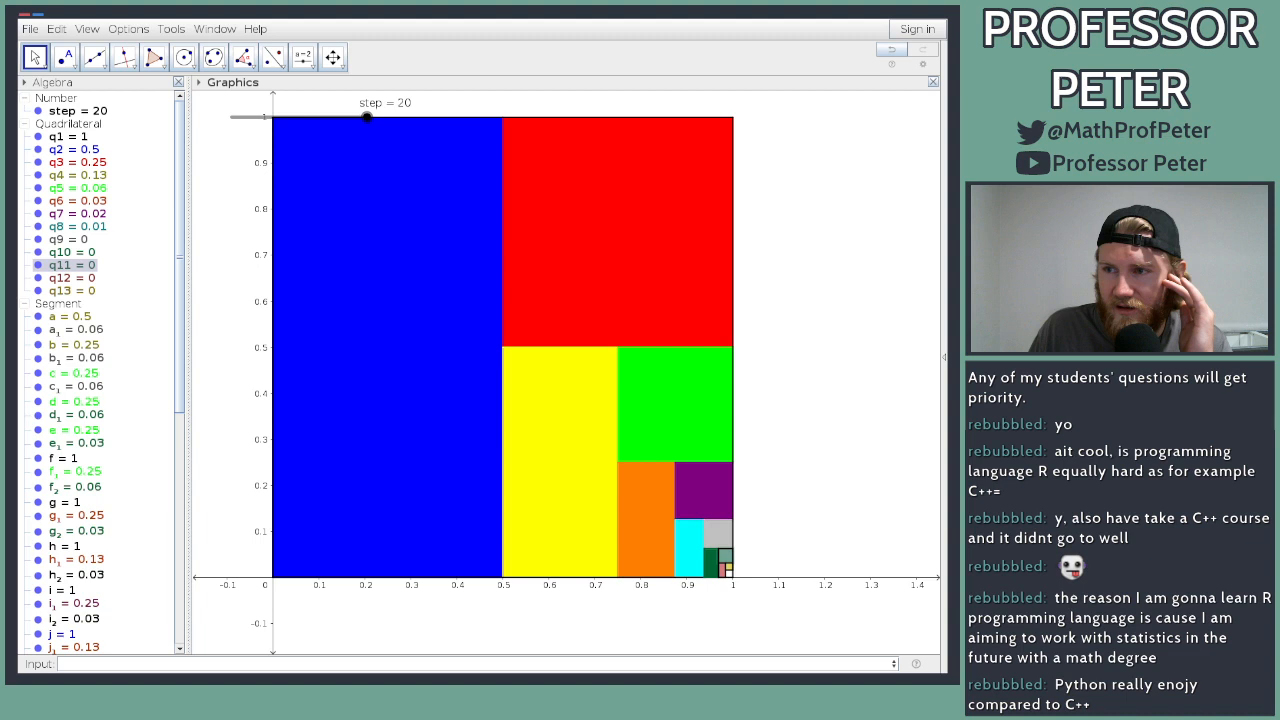
{"action": "left_click", "coordinate": [726, 556]}
{"action": "scroll", "coordinate": [757, 534], "scroll_direction": "up", "scroll_amount": 3}
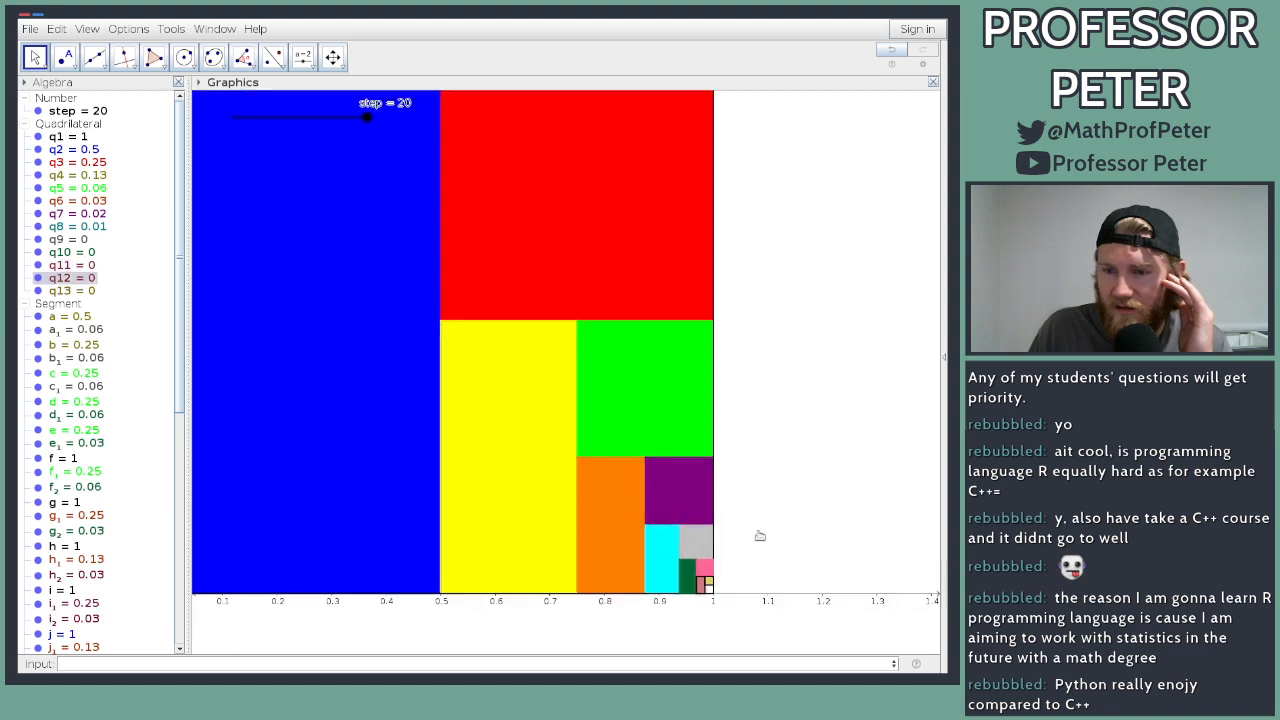
{"action": "scroll", "coordinate": [698, 580], "scroll_direction": "up", "scroll_amount": 3}
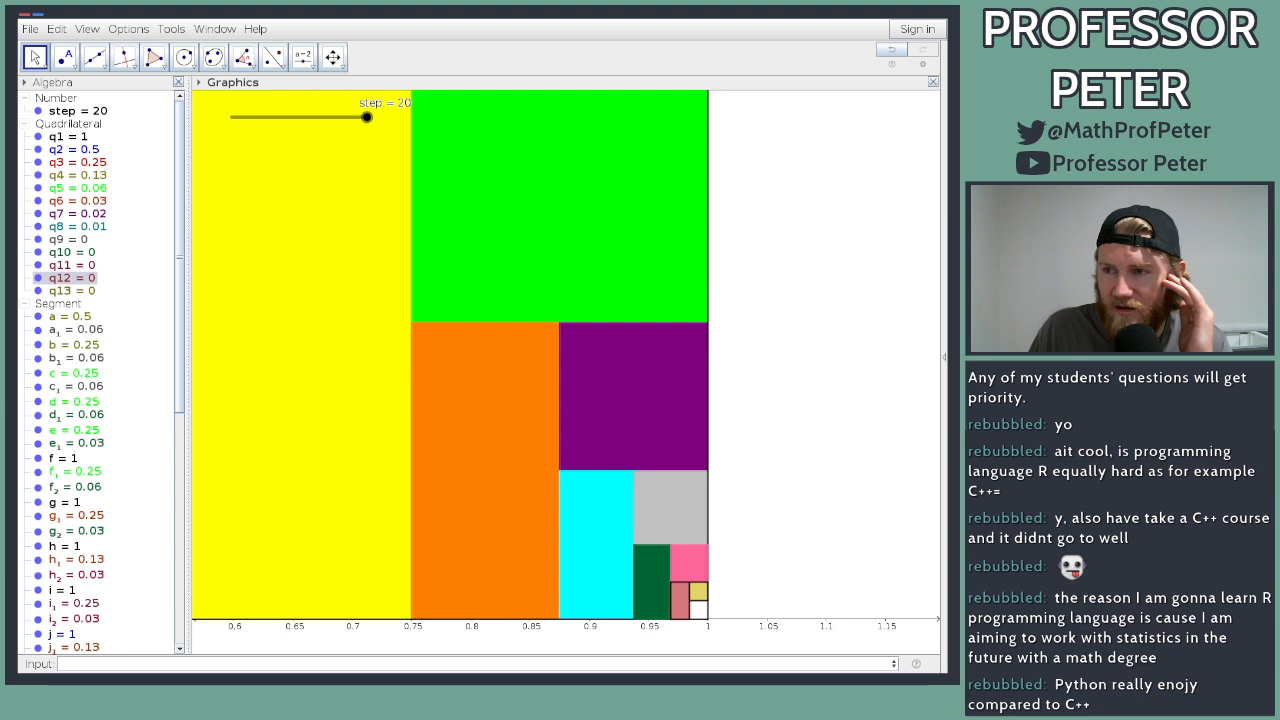
{"action": "left_click", "coordinate": [698, 592]}
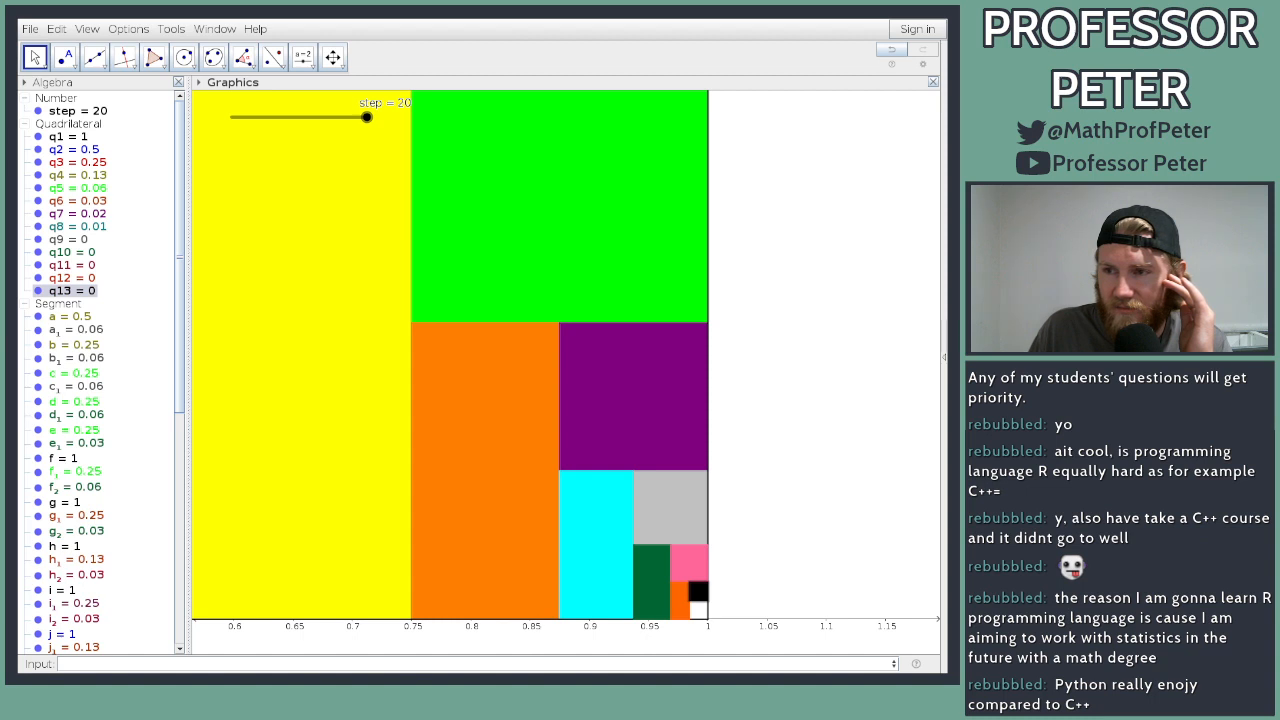
{"action": "scroll", "coordinate": [851, 405], "scroll_direction": "down", "scroll_amount": 10}
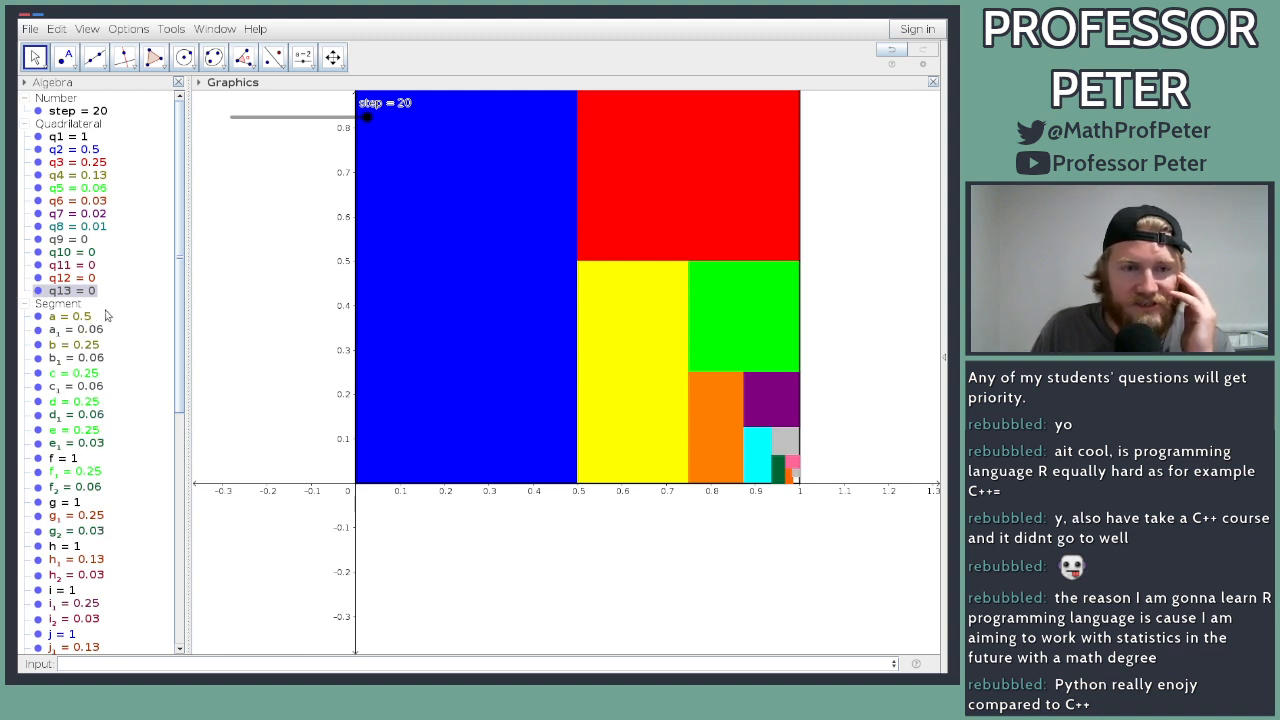
Step: Try hiding the blue segments j, k, l and m around quadrilateral q2
{"action": "scroll", "coordinate": [95, 413], "scroll_direction": "down", "scroll_amount": 3}
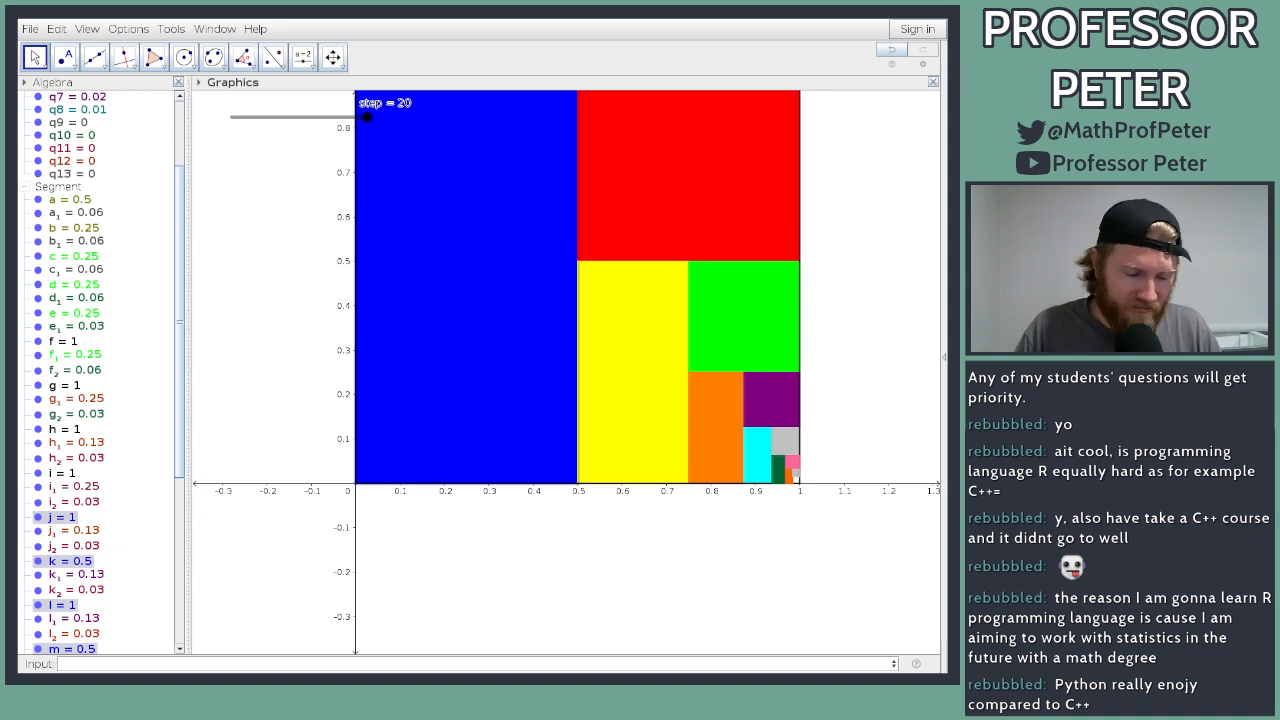
{"action": "key", "text": "ctrl+g"}
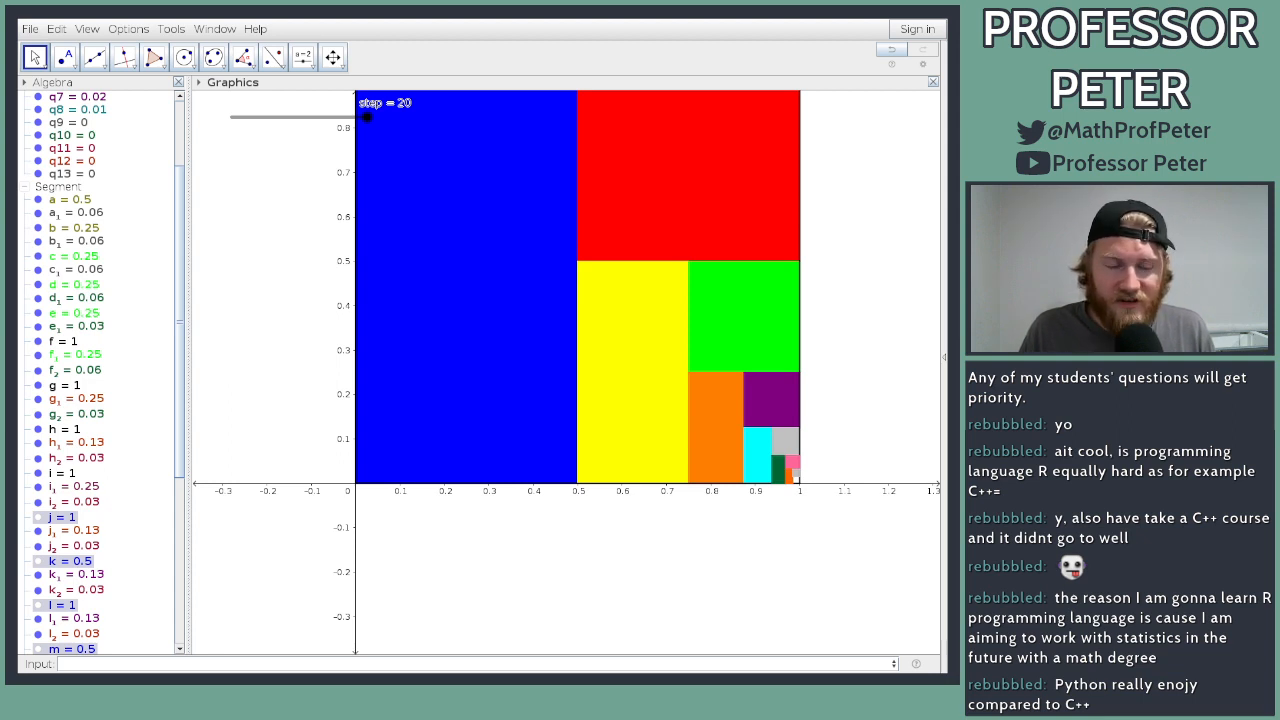
{"action": "key", "text": "ctrl+g"}
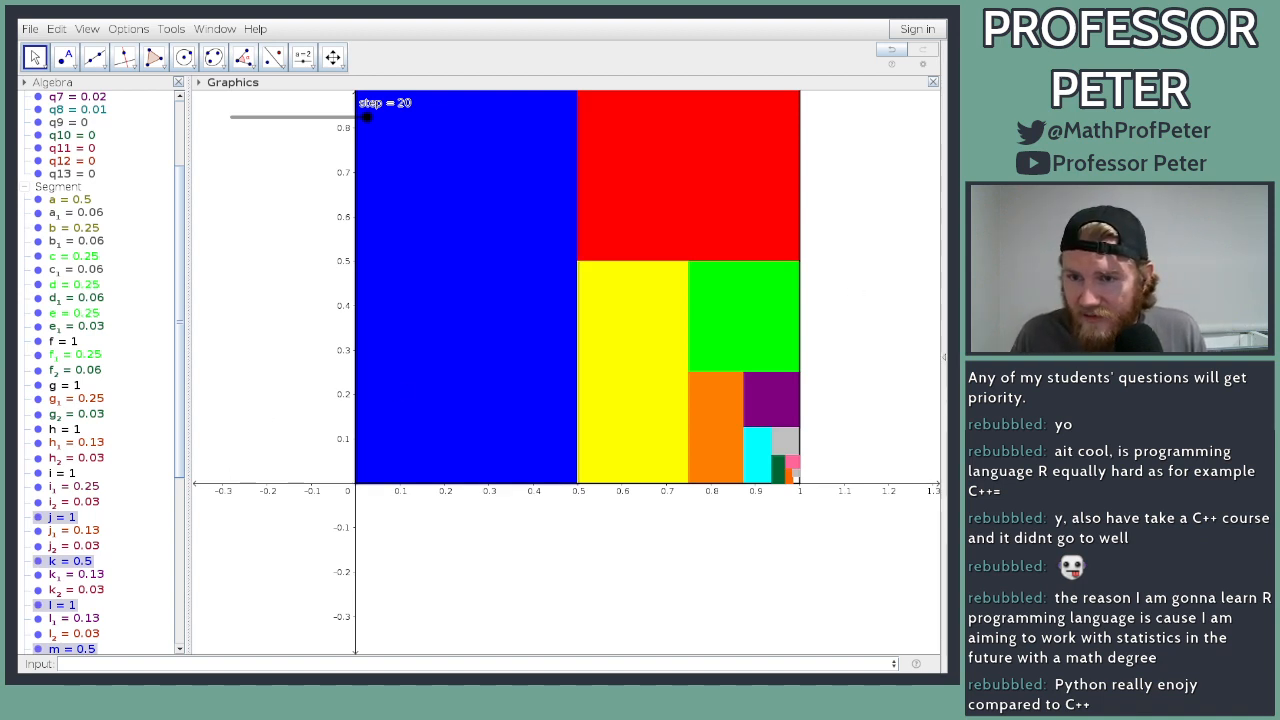
{"action": "left_click", "coordinate": [75, 442]}
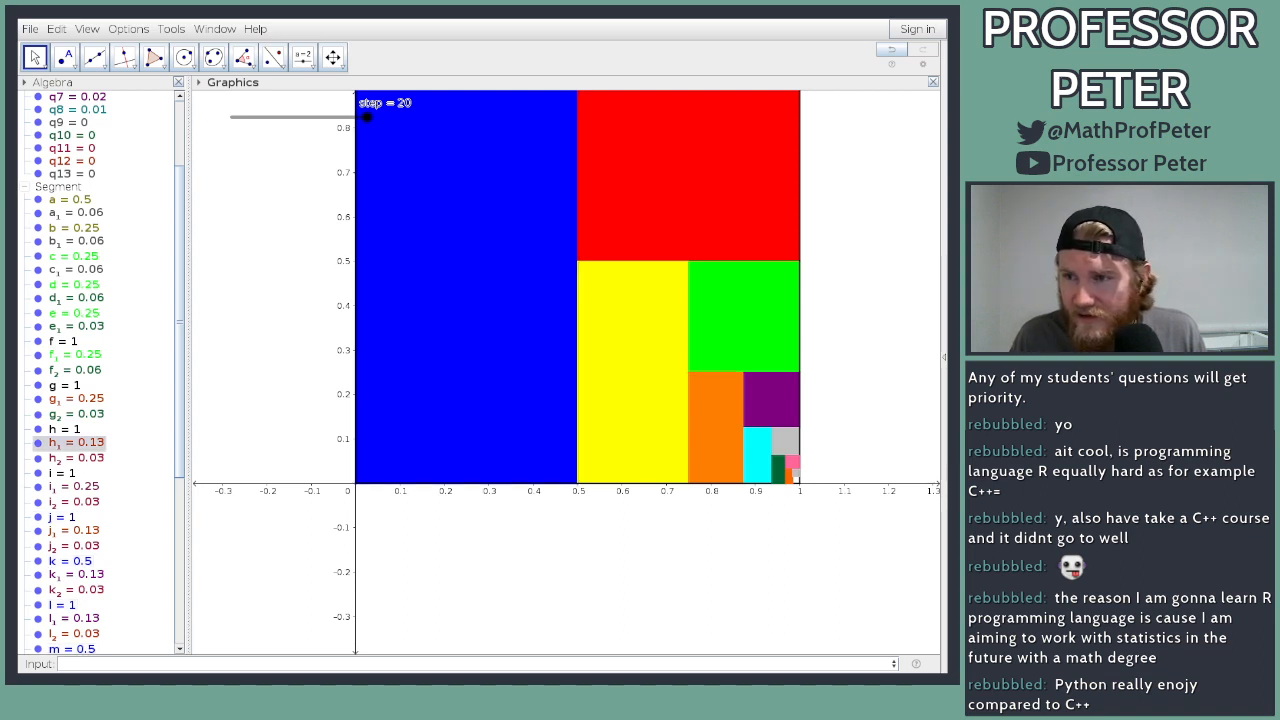
{"action": "left_click", "coordinate": [75, 398]}
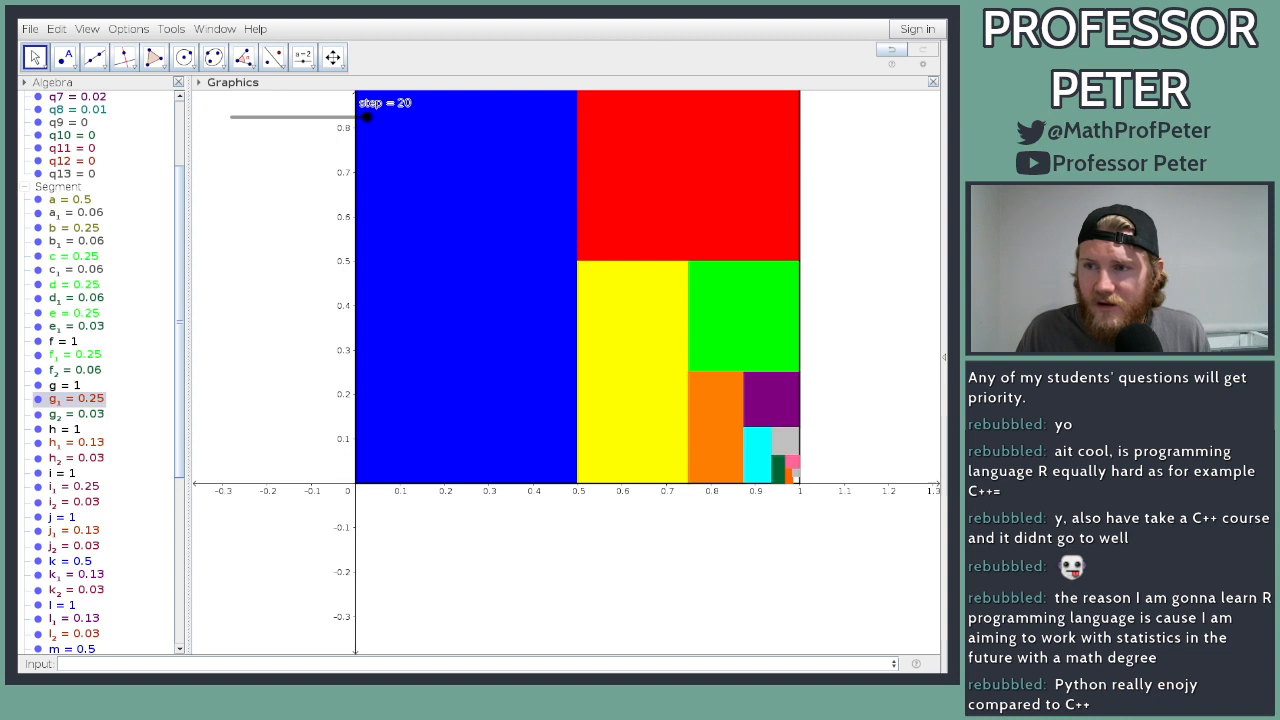
{"action": "left_click", "coordinate": [70, 200]}
{"action": "left_click", "coordinate": [76, 213]}
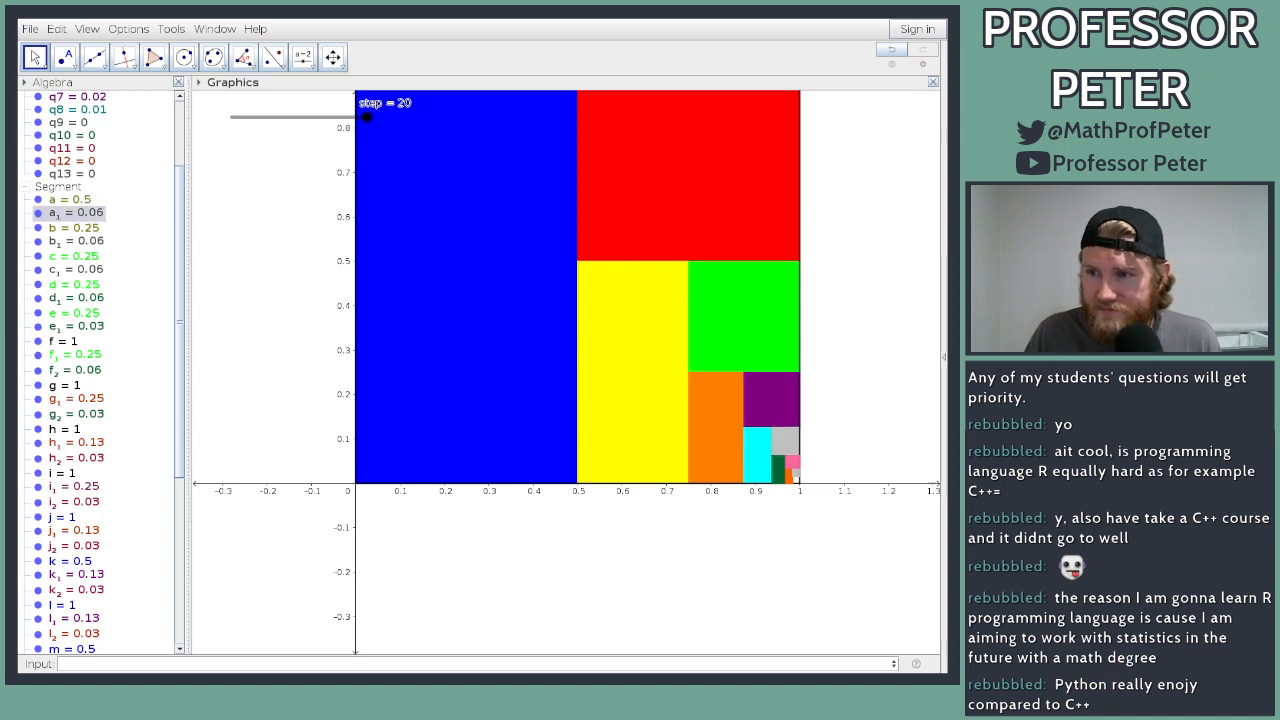
{"action": "left_click", "coordinate": [74, 227]}
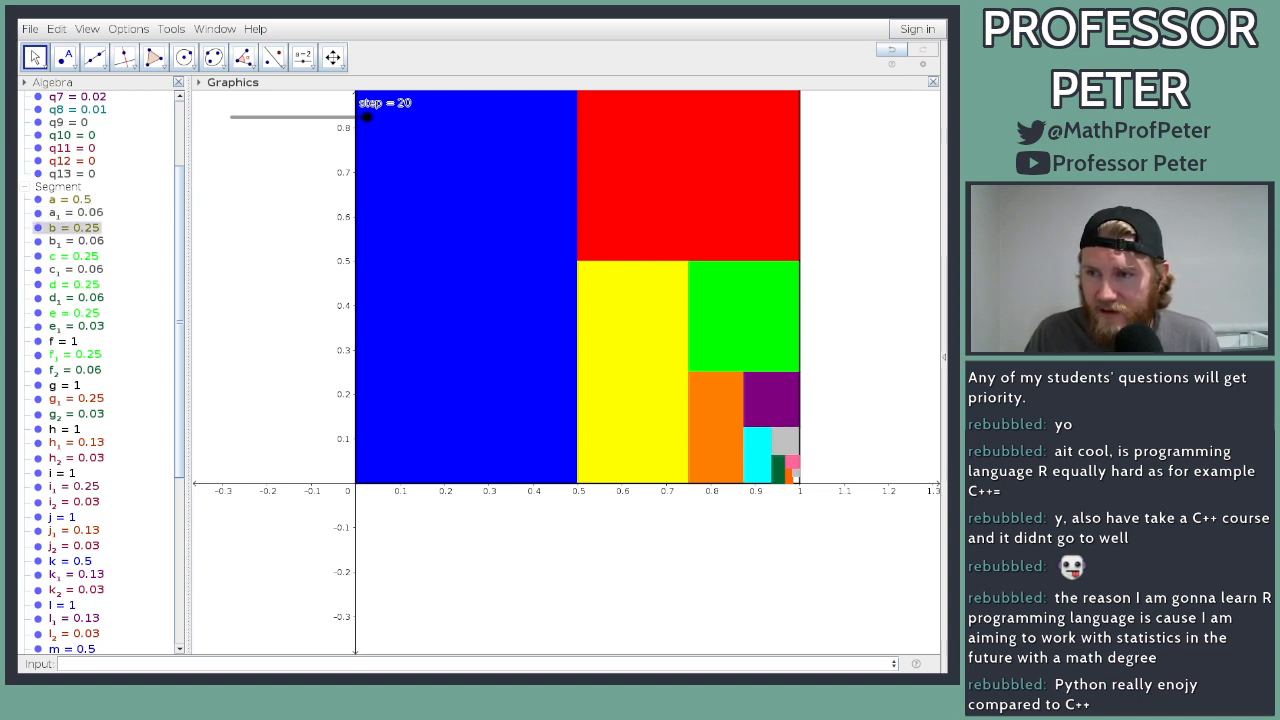
{"action": "left_click", "coordinate": [69, 199]}
Step: Make the green segments c, d, e and f1 around quadrilateral q5 appear only according to the step slider
{"action": "left_click", "coordinate": [74, 256]}
{"action": "left_click", "coordinate": [74, 285], "text": "ctrl"}
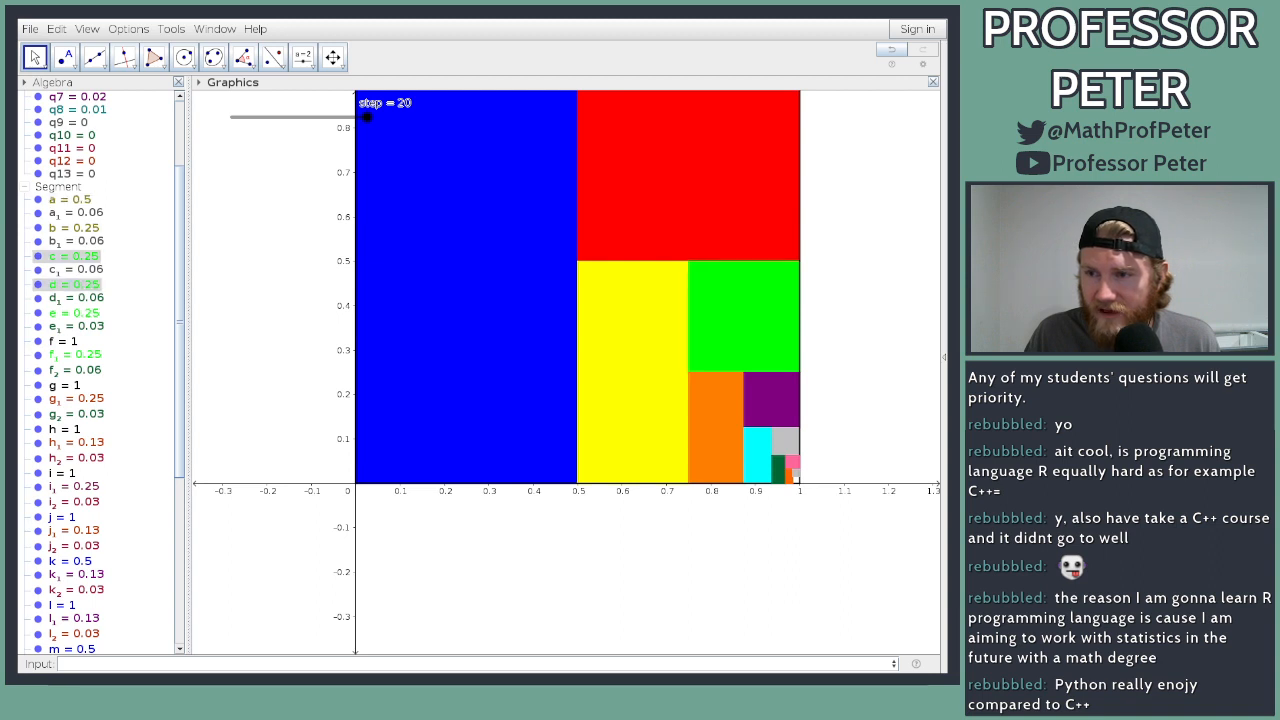
{"action": "left_click", "coordinate": [74, 313], "text": "ctrl"}
{"action": "left_click", "coordinate": [75, 355], "text": "ctrl"}
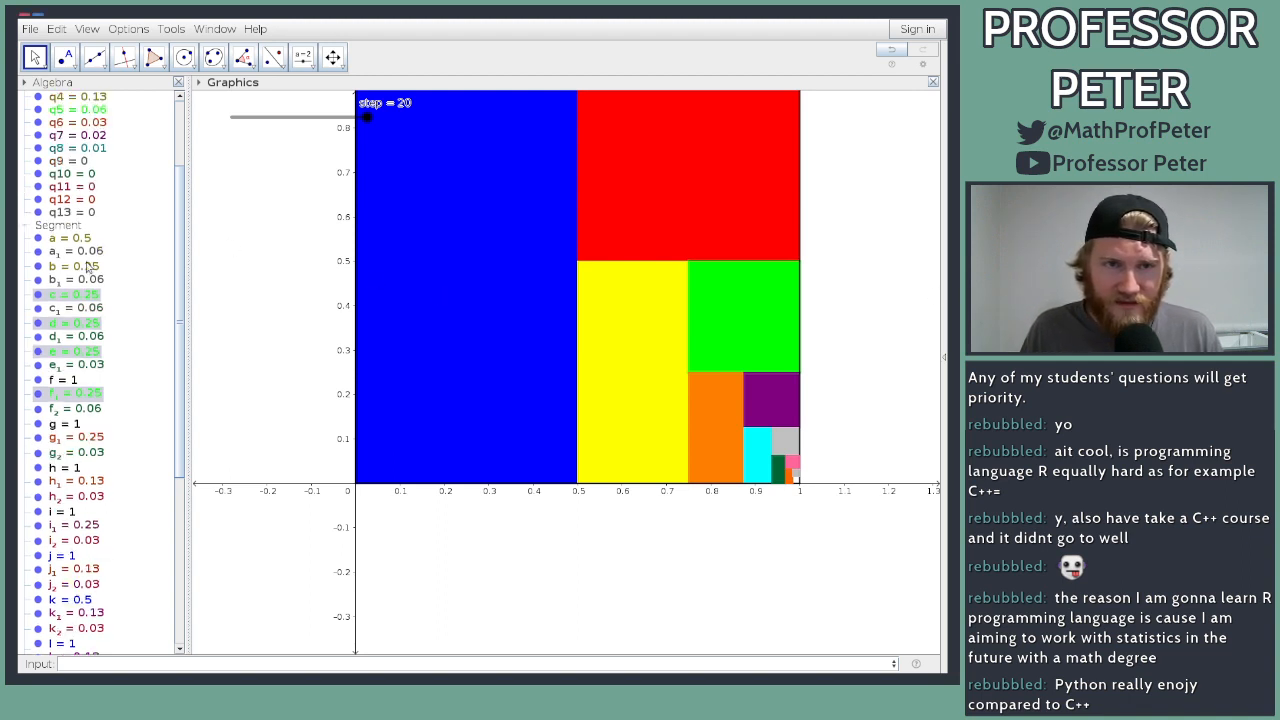
{"action": "scroll", "coordinate": [88, 268], "scroll_direction": "up", "scroll_amount": 1}
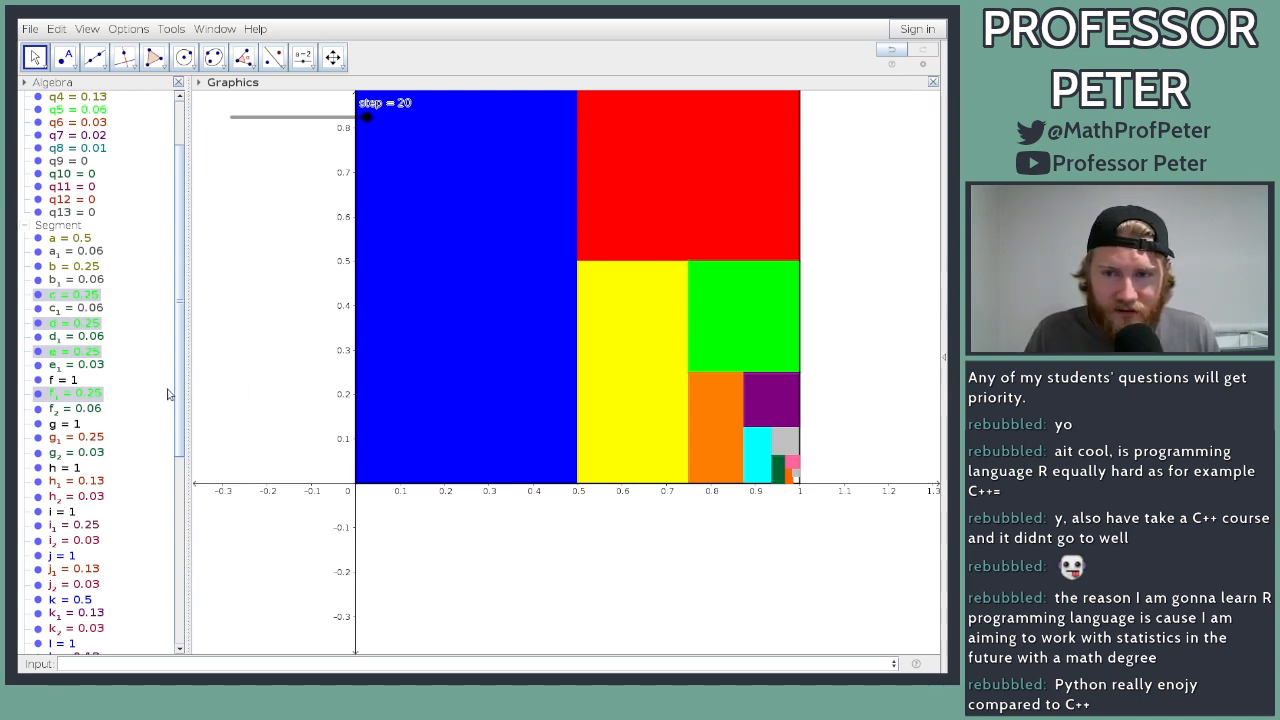
Step: Make the visibility of the cyan segments p1, q1, r1 and s1 around quadrilateral q8 depend on the step slider
{"action": "scroll", "coordinate": [104, 485], "scroll_direction": "down", "scroll_amount": 1}
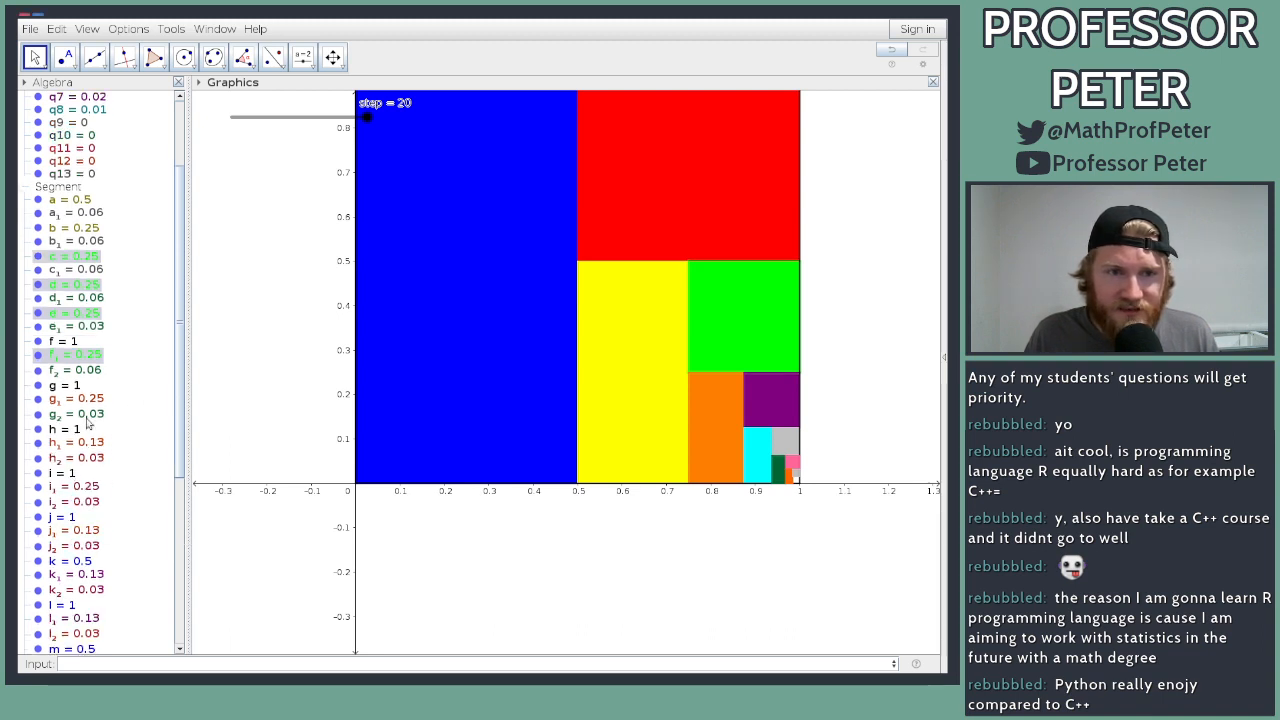
{"action": "scroll", "coordinate": [93, 523], "scroll_direction": "down", "scroll_amount": 3}
{"action": "scroll", "coordinate": [93, 523], "scroll_direction": "down", "scroll_amount": 4}
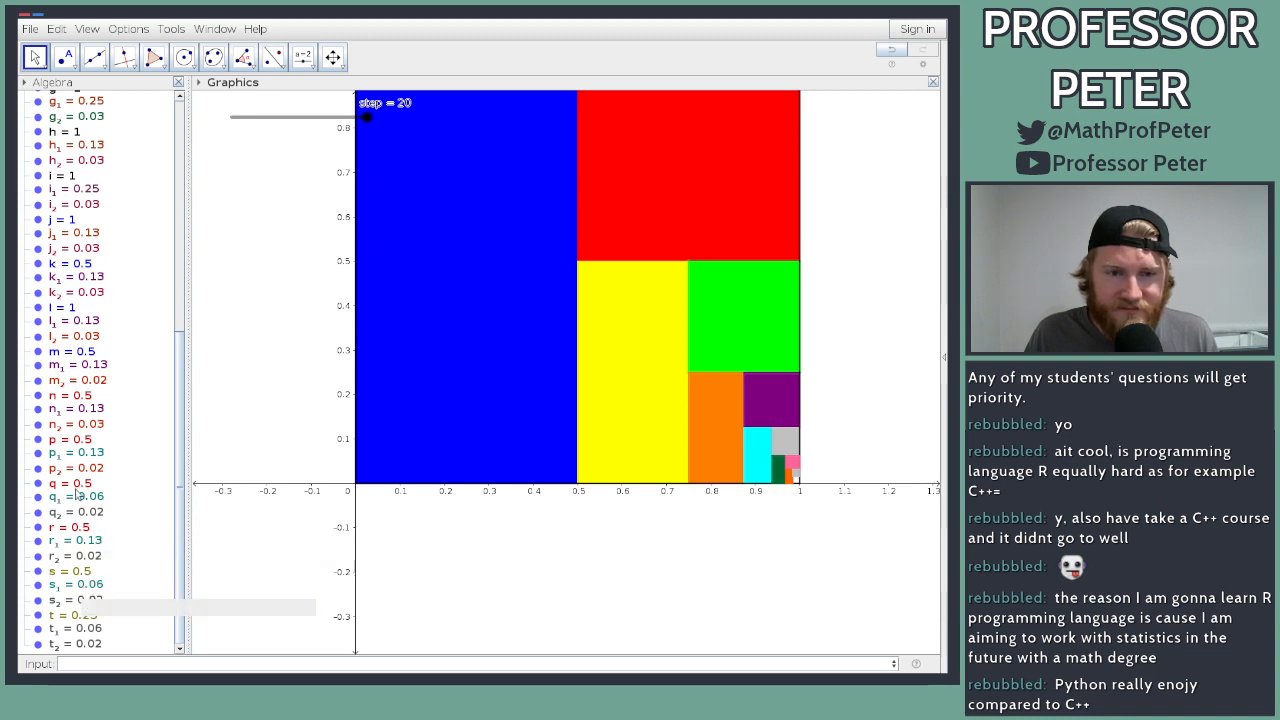
{"action": "left_click", "coordinate": [84, 455]}
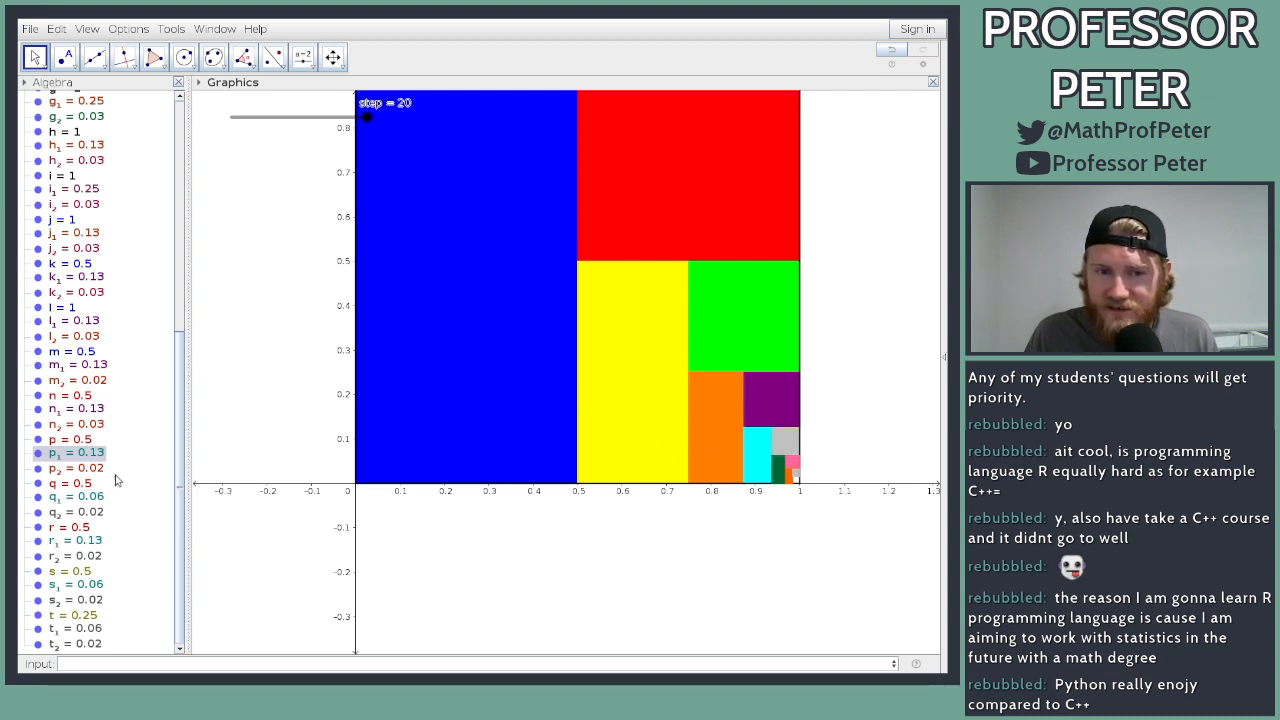
{"action": "left_click", "coordinate": [88, 497], "text": "ctrl"}
{"action": "left_click", "coordinate": [88, 541], "text": "ctrl"}
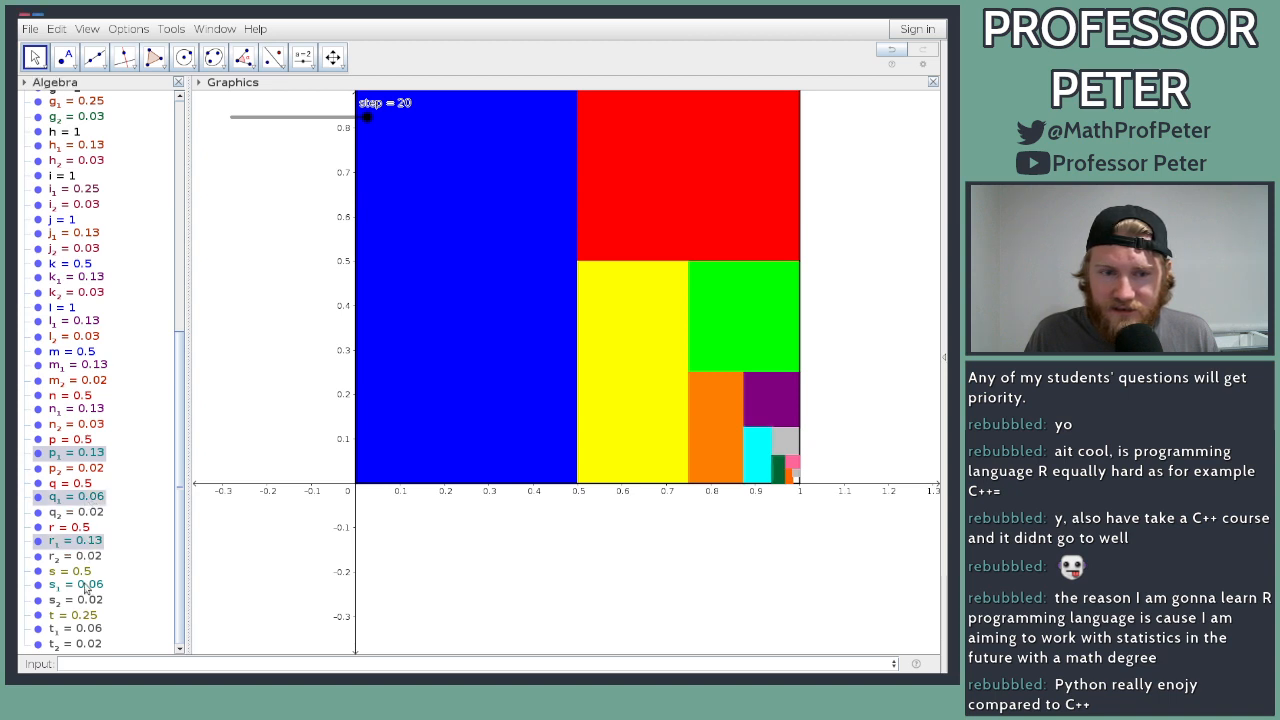
{"action": "left_click", "coordinate": [86, 586], "text": "ctrl"}
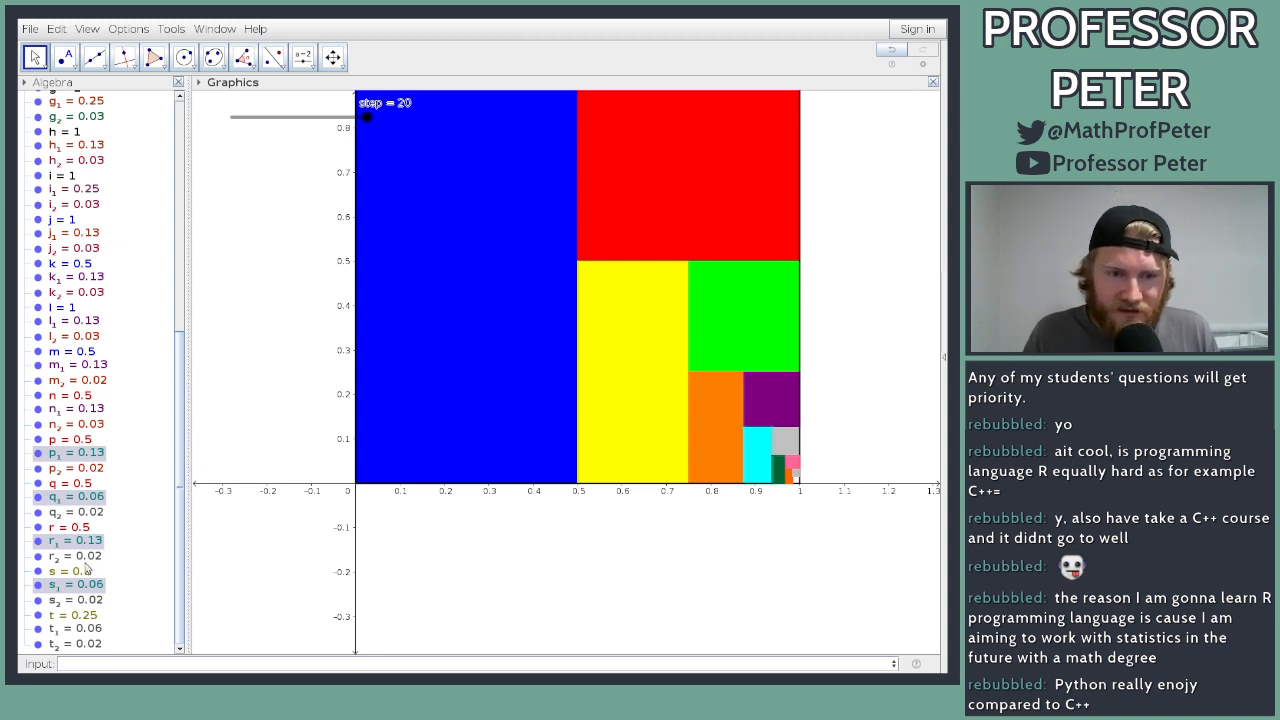
Step: Make the visibility of the red segments n, p, q and r around quadrilateral q3 depend on the step slider
{"action": "left_click", "coordinate": [78, 532]}
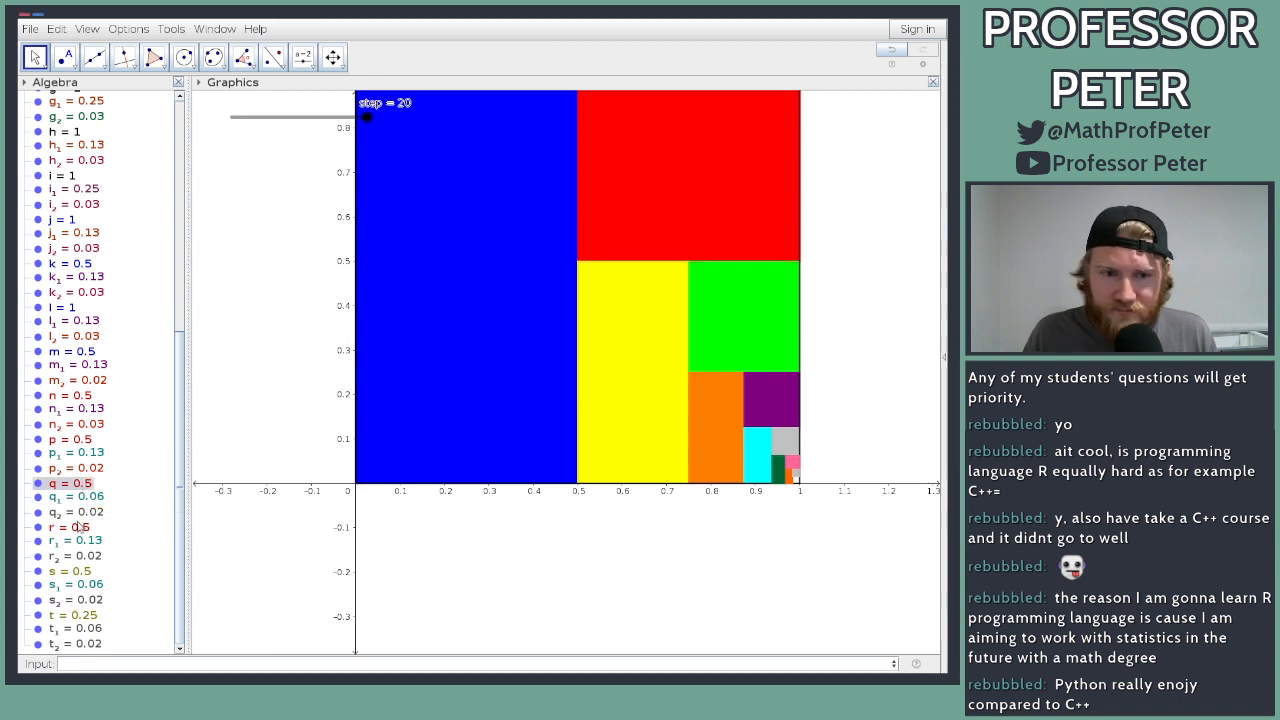
{"action": "left_click", "coordinate": [78, 485], "text": "ctrl"}
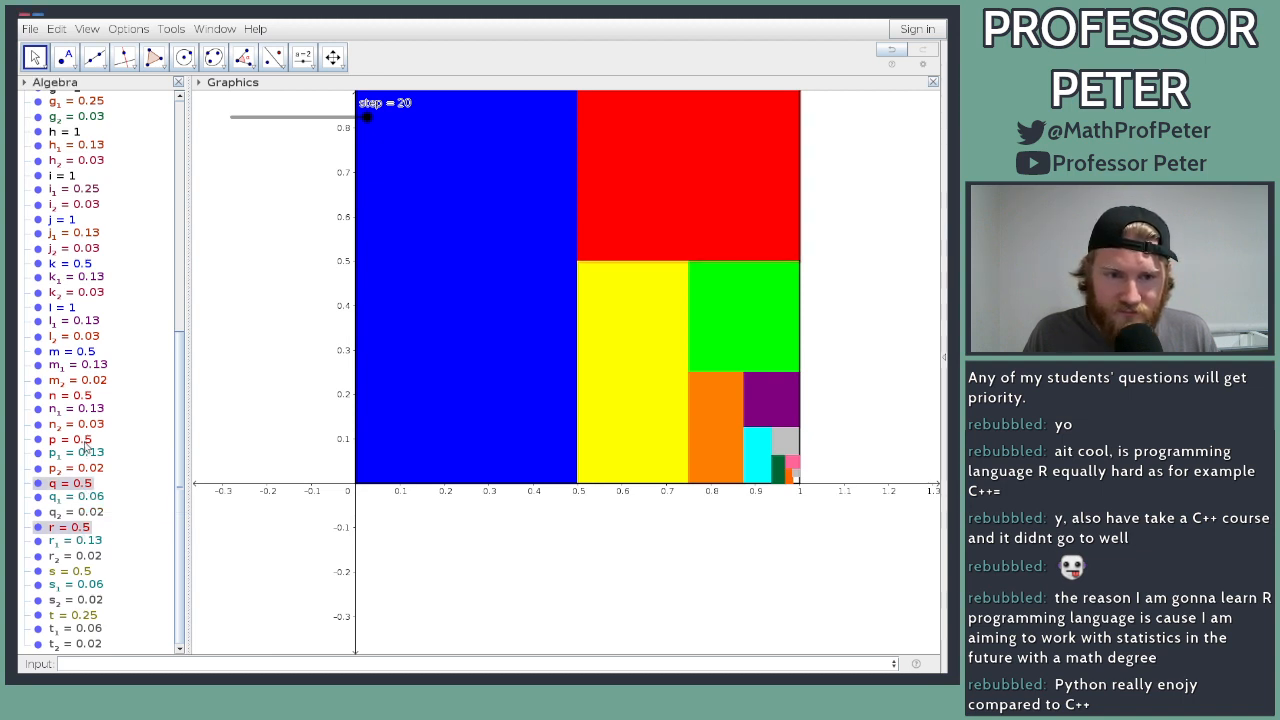
{"action": "left_click", "coordinate": [86, 442], "text": "ctrl"}
{"action": "left_click", "coordinate": [88, 397], "text": "ctrl"}
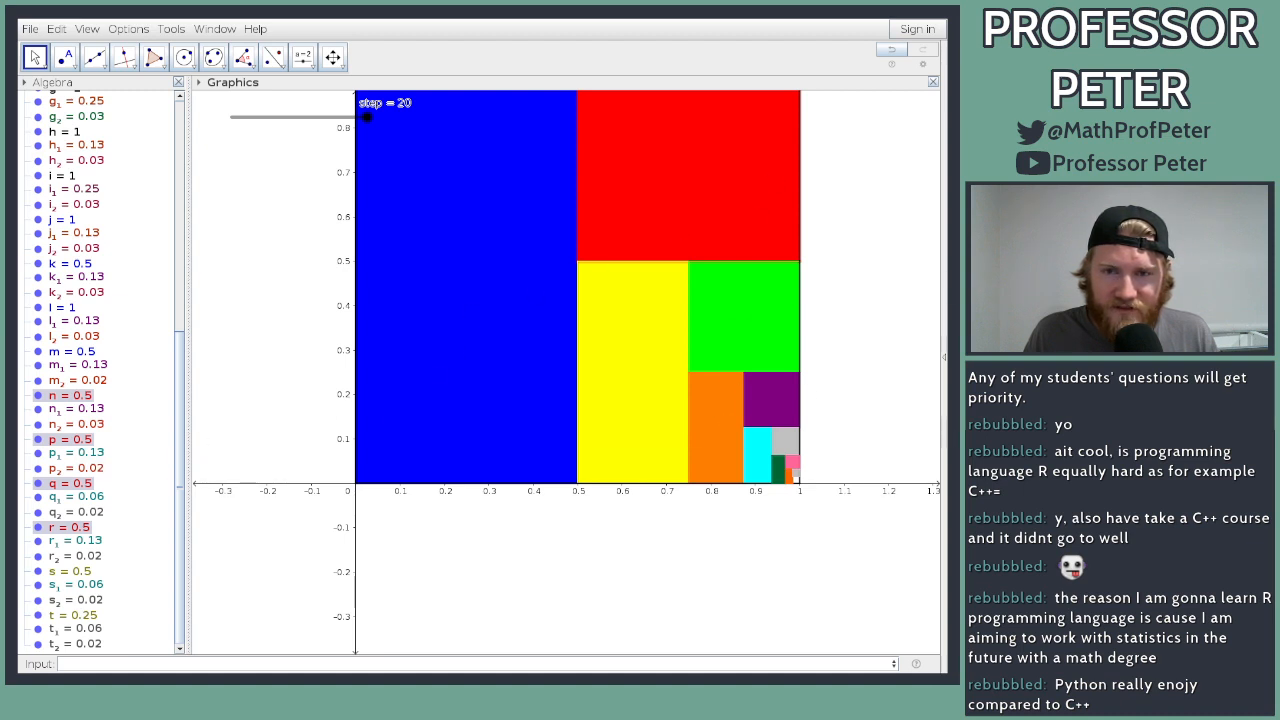
{"action": "left_click", "coordinate": [59, 400]}
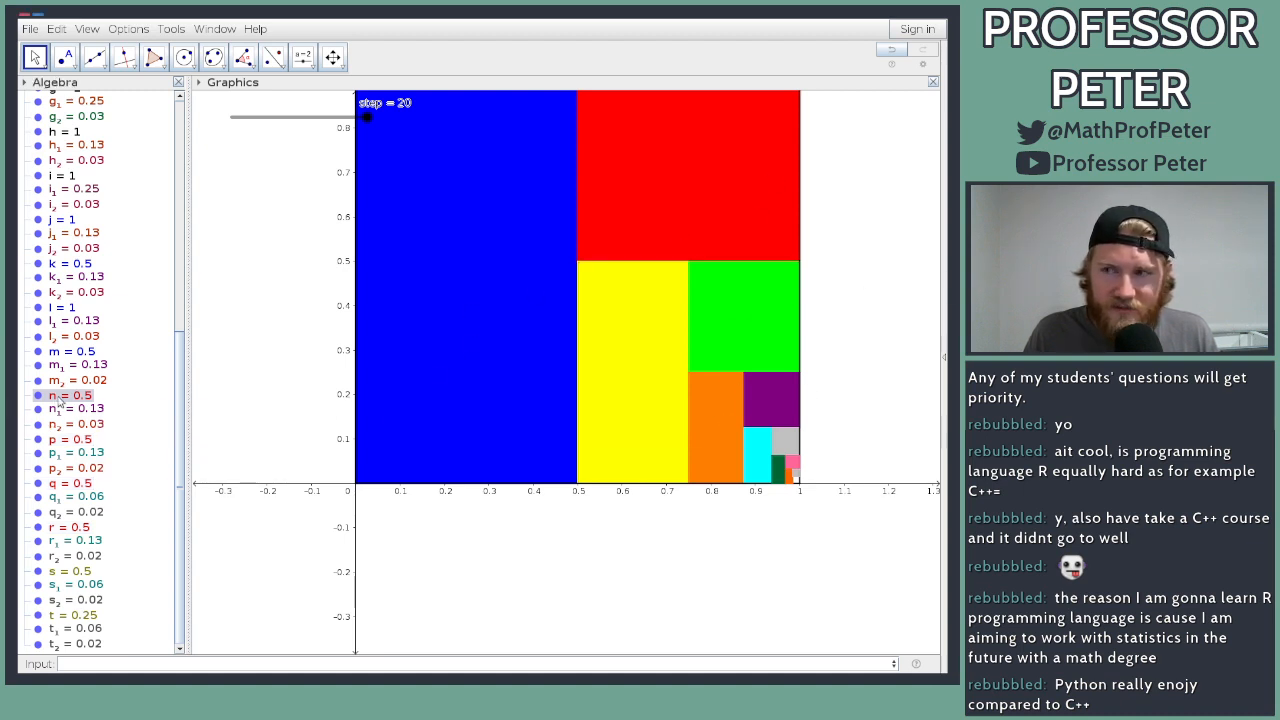
{"action": "left_click", "coordinate": [68, 443], "text": "ctrl"}
{"action": "left_click", "coordinate": [78, 484], "text": "ctrl"}
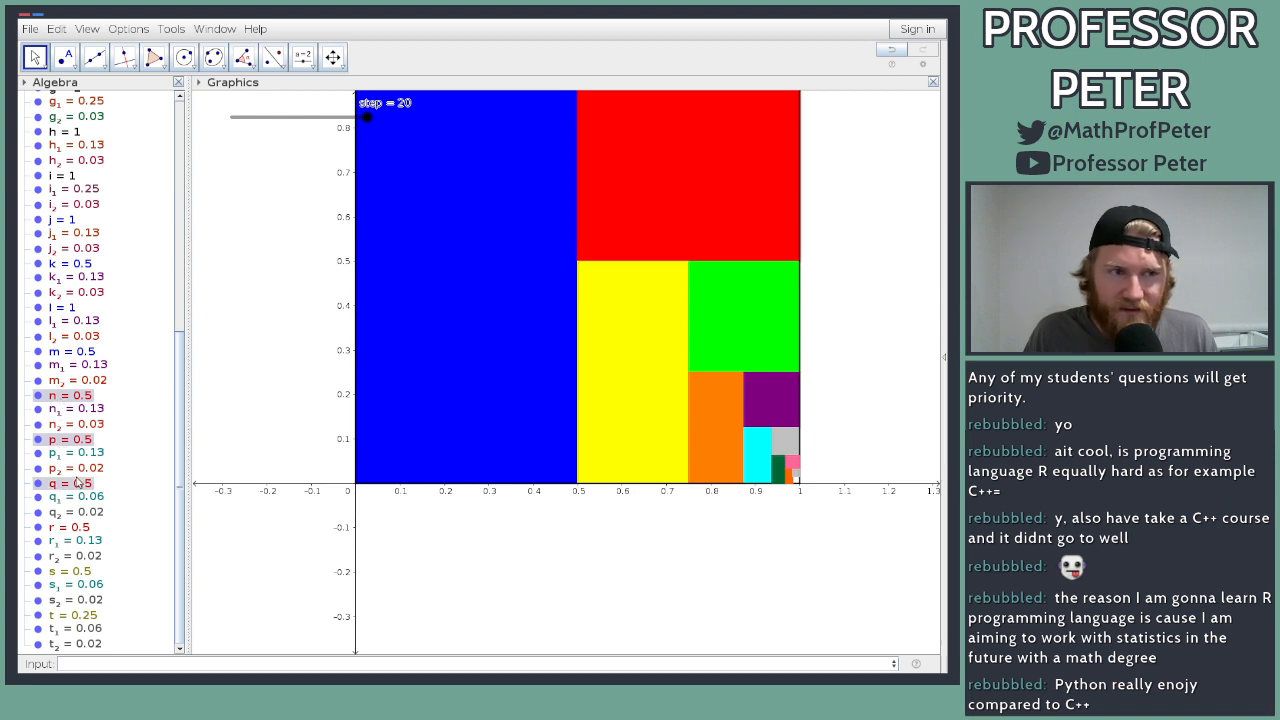
{"action": "left_click", "coordinate": [82, 528], "text": "ctrl"}
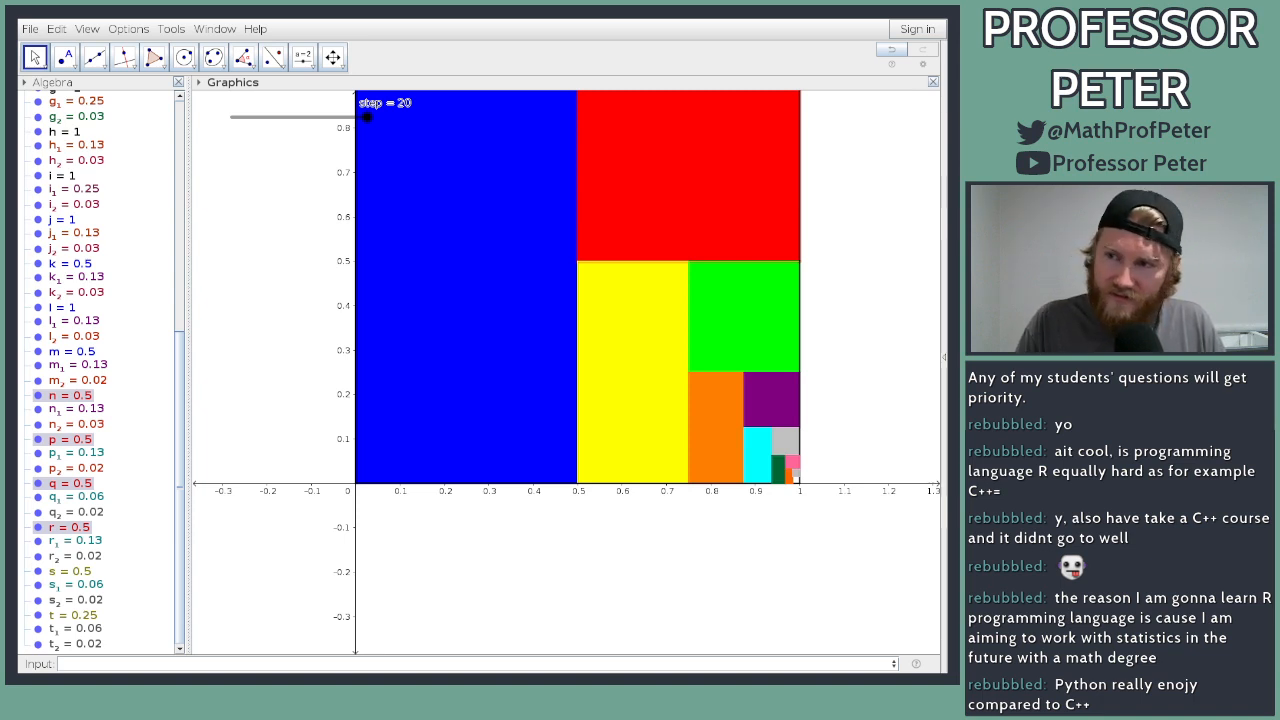
{"action": "left_click", "coordinate": [237, 293]}
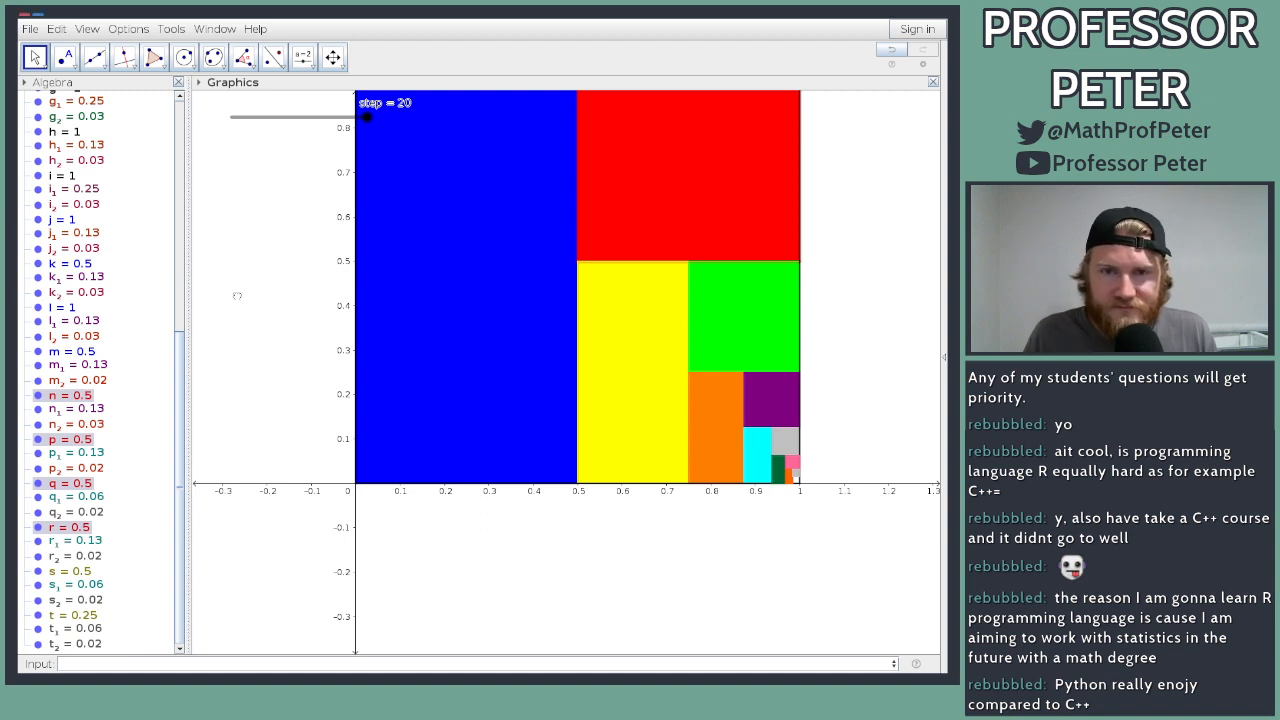
Step: Set the step slider to 0.2 and make the yellow segments s, t, a and b around quadrilateral q4 depend on it
{"action": "left_click_drag", "start_coordinate": [364, 118], "coordinate": [233, 117]}
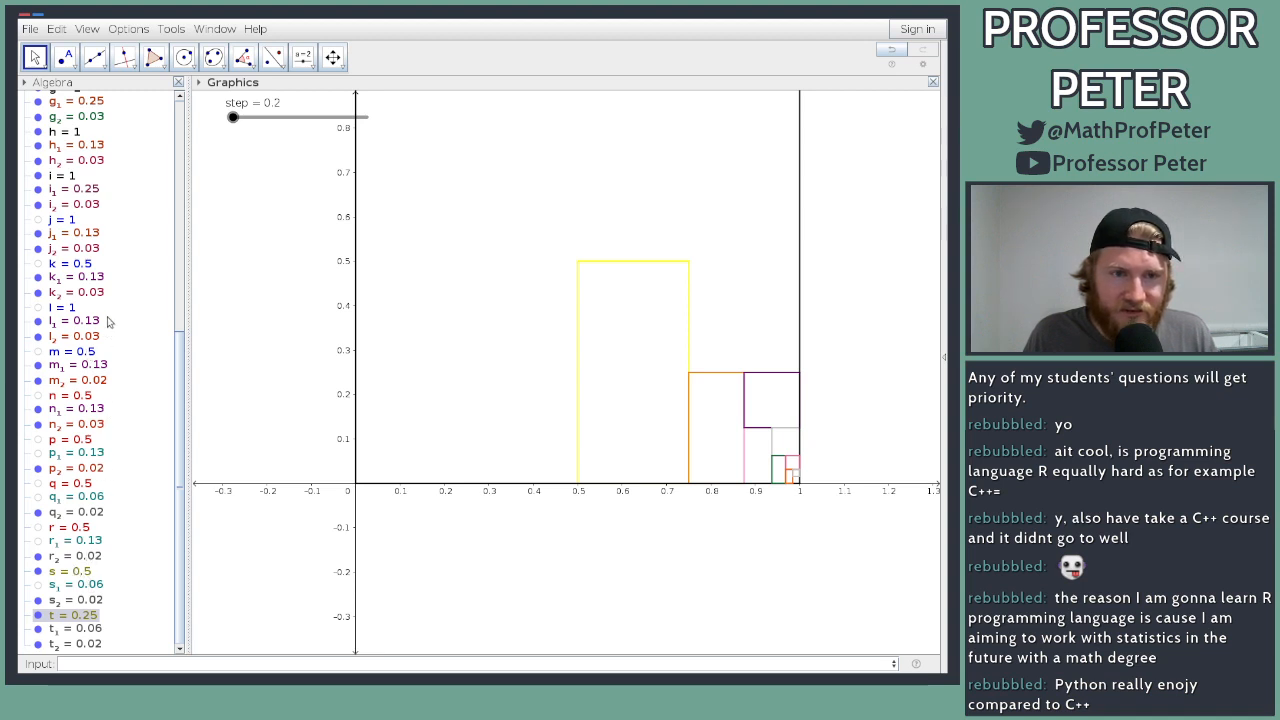
{"action": "left_click", "coordinate": [81, 573]}
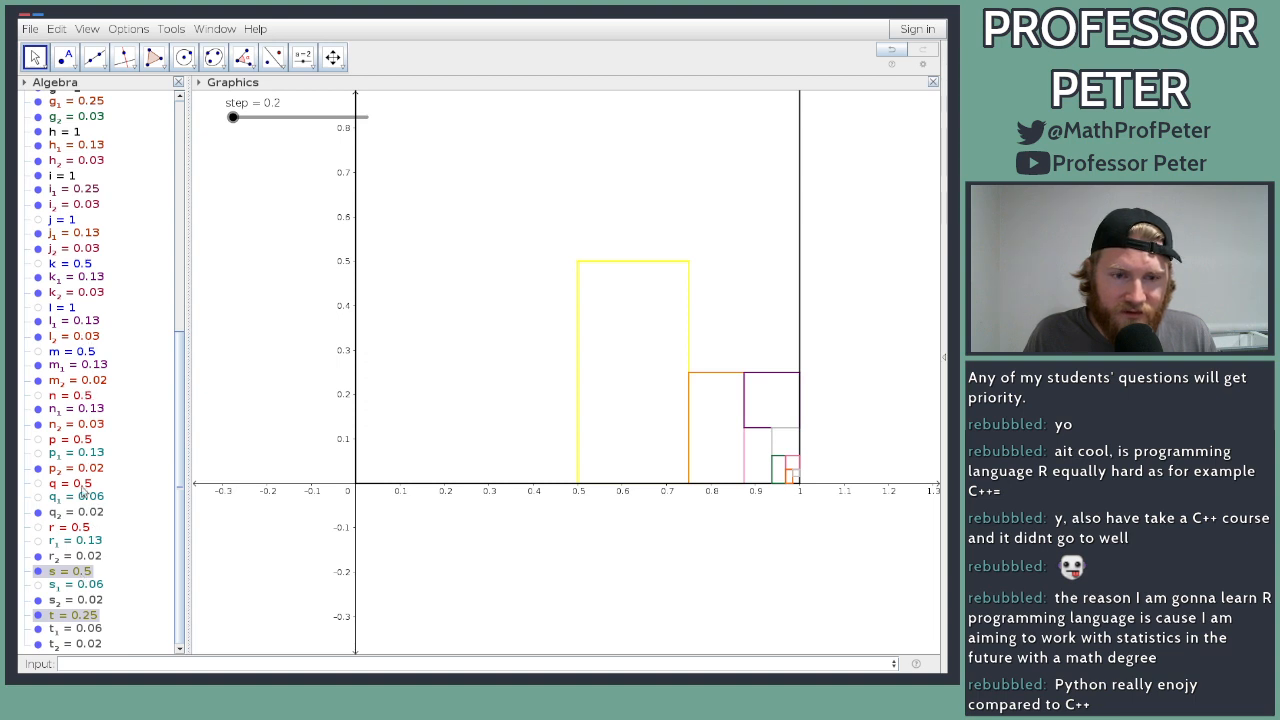
{"action": "scroll", "coordinate": [90, 515], "scroll_direction": "up", "scroll_amount": 5}
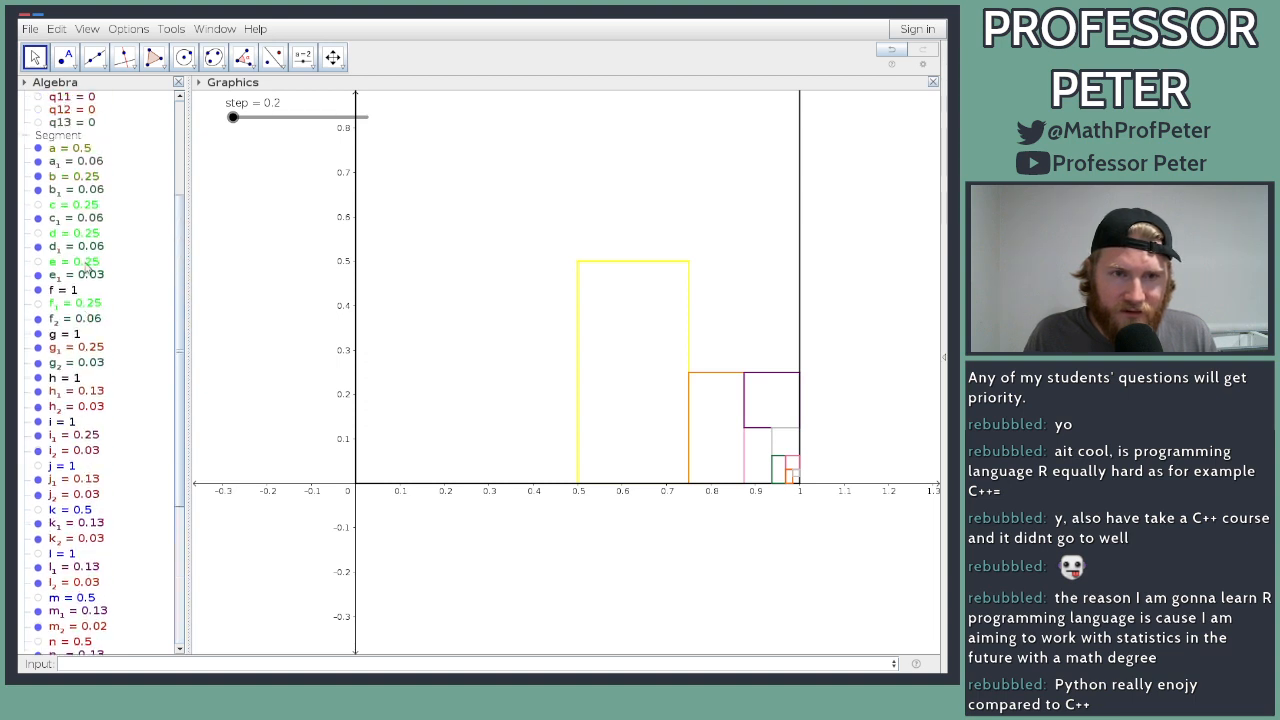
{"action": "left_click", "coordinate": [85, 177]}
{"action": "left_click", "coordinate": [85, 149], "text": "ctrl"}
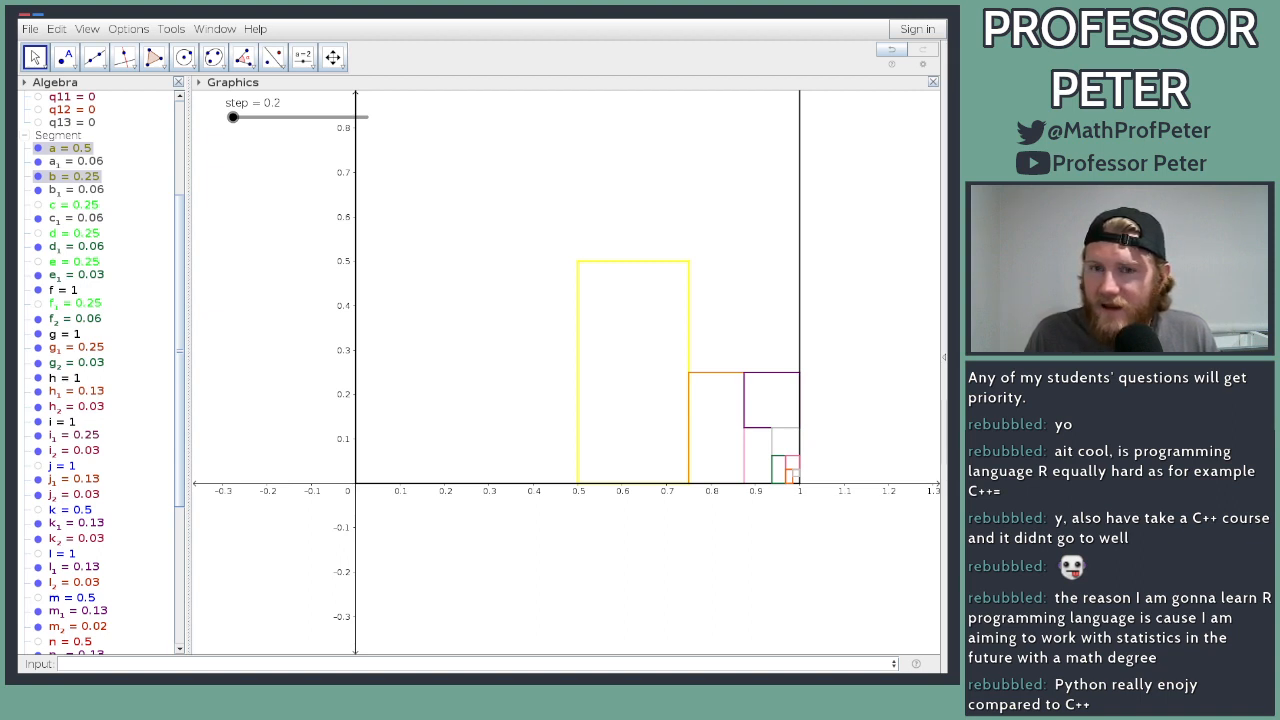
{"action": "scroll", "coordinate": [100, 222], "scroll_direction": "up", "scroll_amount": 4}
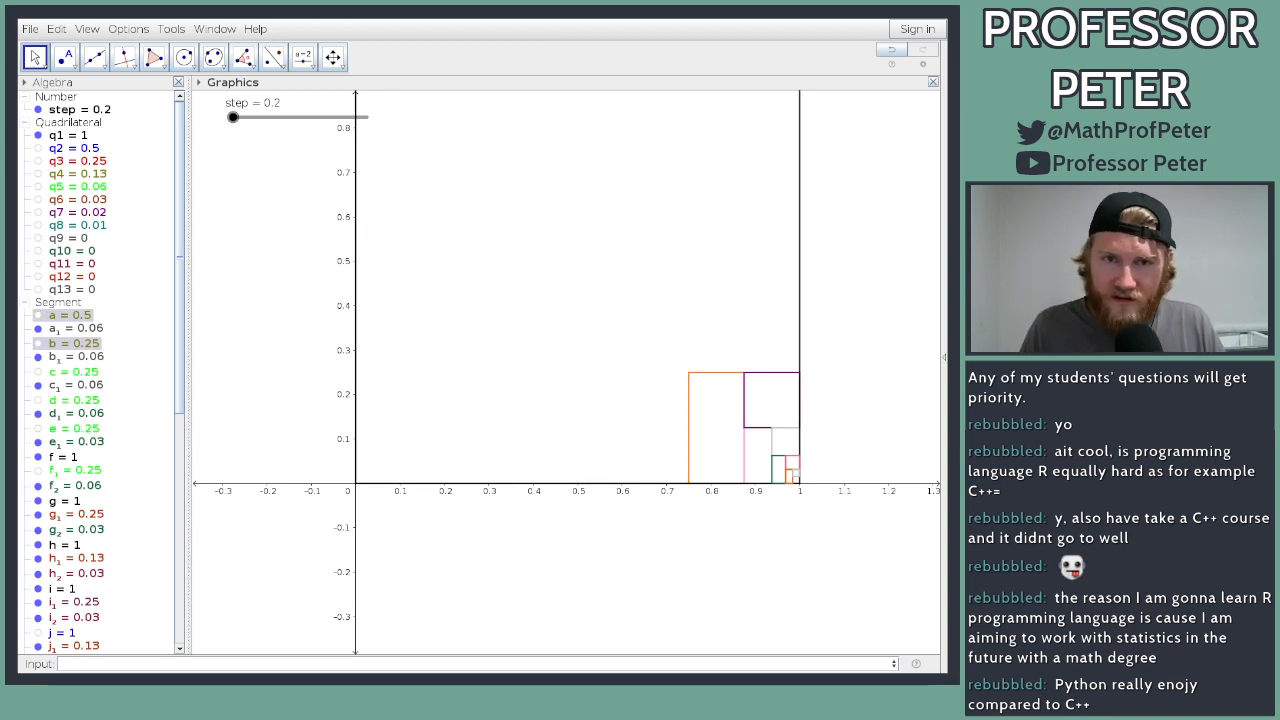
Step: Set the step slider to 4.5 and select the orange segments g1, h1 and j1 around quadrilateral q6
{"action": "left_click_drag", "start_coordinate": [233, 117], "coordinate": [262, 118]}
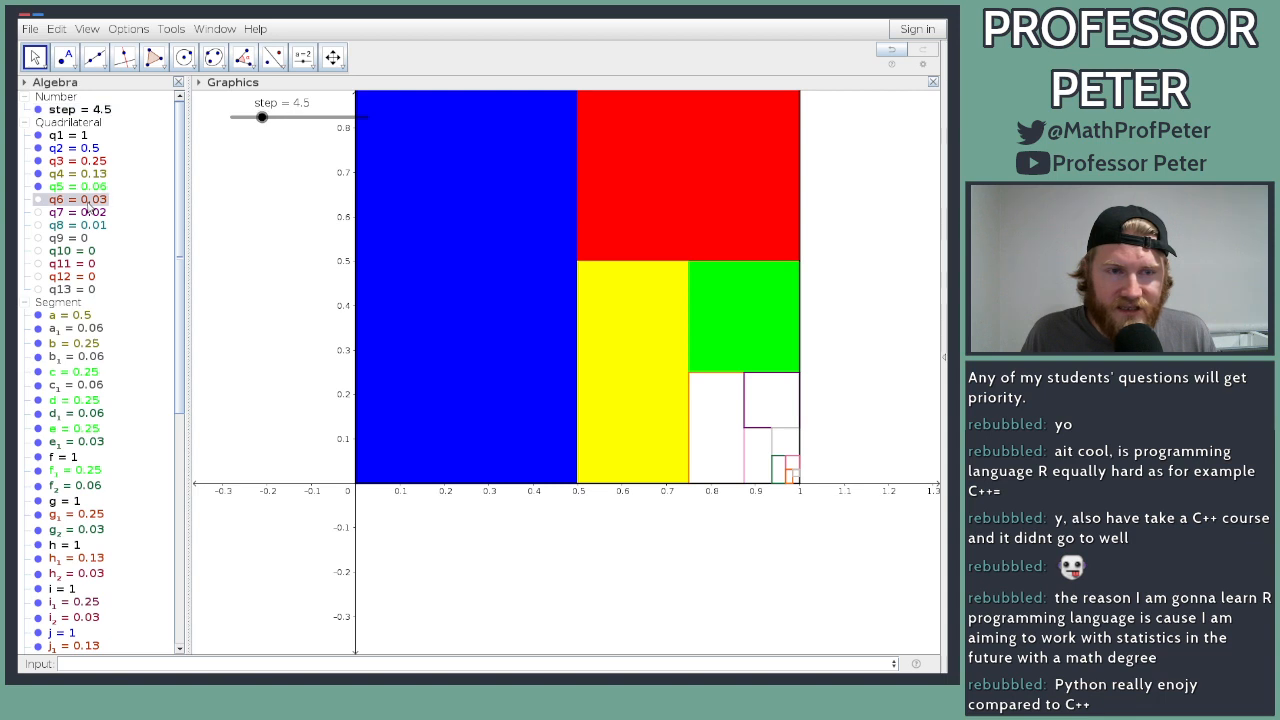
{"action": "left_click", "coordinate": [78, 560], "text": "ctrl"}
{"action": "scroll", "coordinate": [126, 567], "scroll_direction": "down", "scroll_amount": 1}
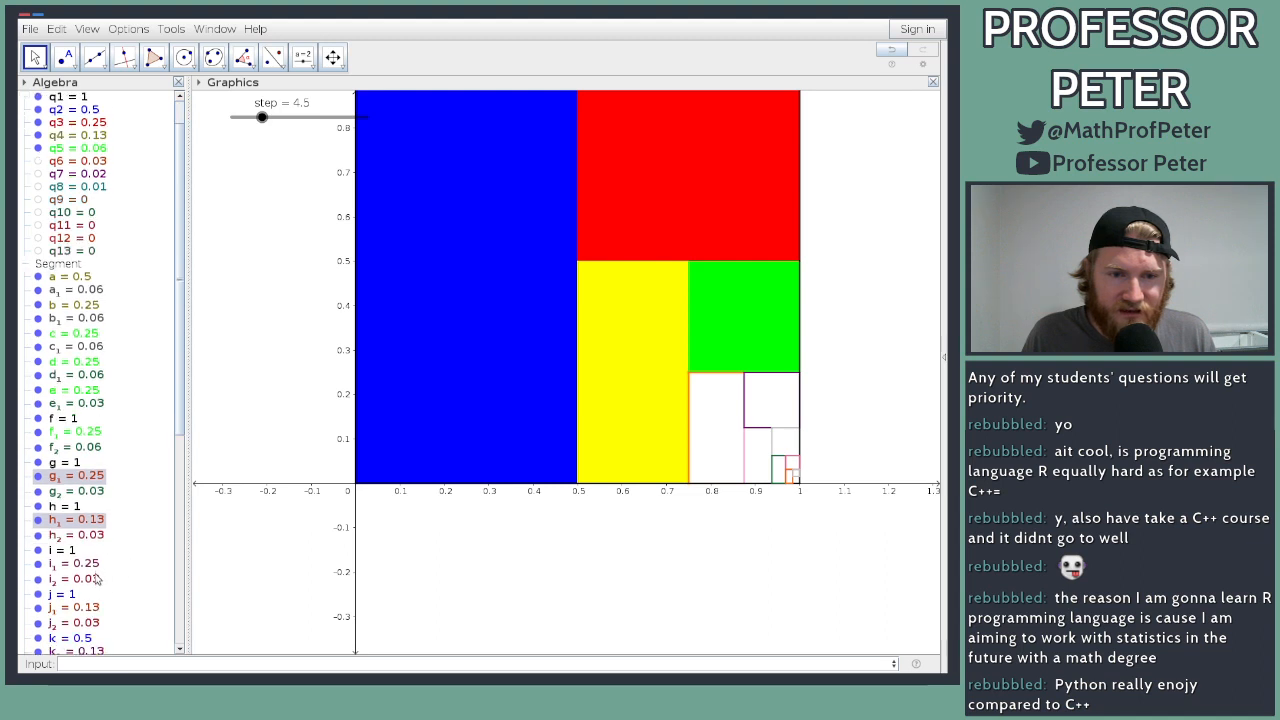
{"action": "left_click", "coordinate": [97, 606], "text": "ctrl"}
{"action": "scroll", "coordinate": [129, 593], "scroll_direction": "down", "scroll_amount": 3}
{"action": "scroll", "coordinate": [126, 594], "scroll_direction": "down", "scroll_amount": 3}
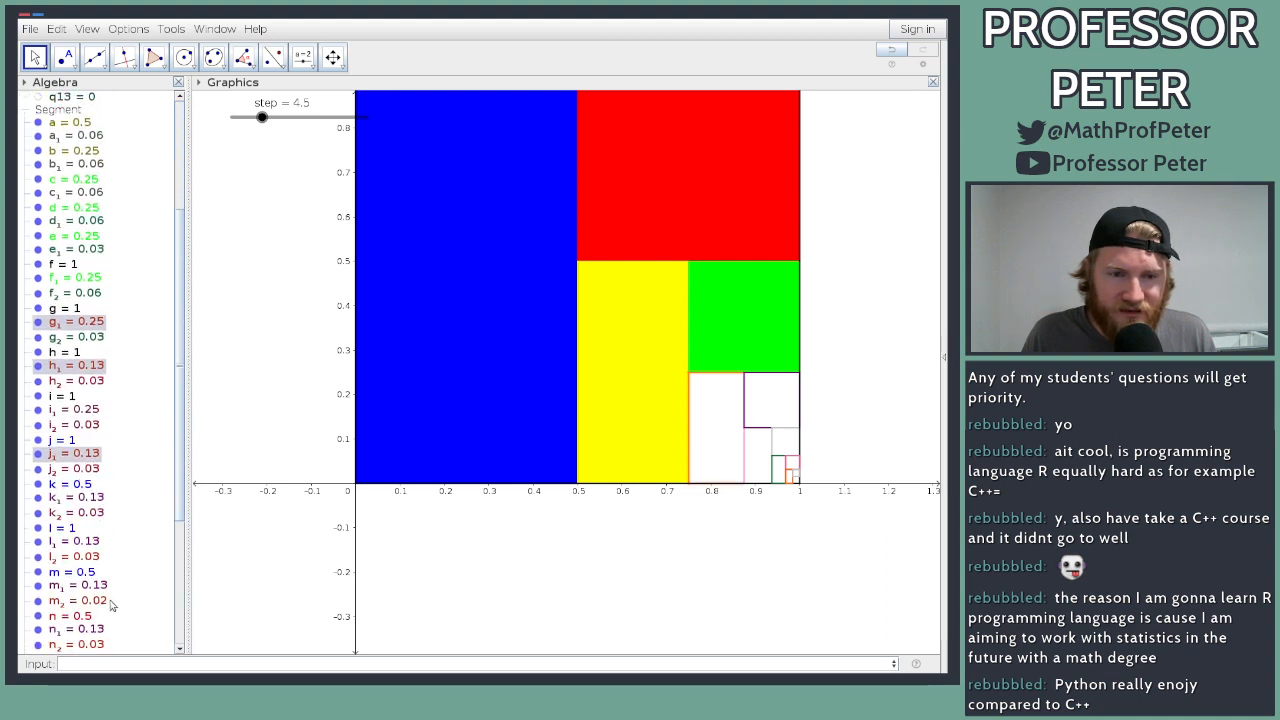
{"action": "scroll", "coordinate": [130, 461], "scroll_direction": "down", "scroll_amount": 3}
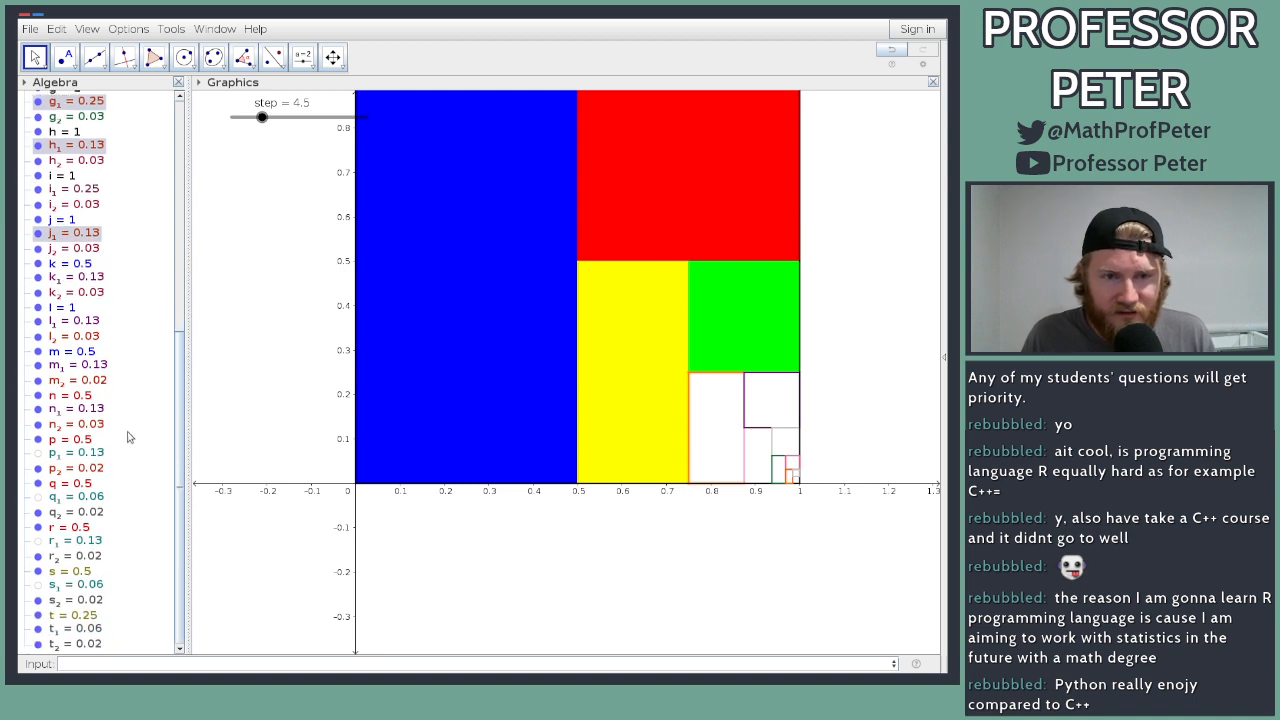
Step: Look through the segments for quadrilateral q6's remaining edge and open the definition of segment i1
{"action": "scroll", "coordinate": [116, 401], "scroll_direction": "up", "scroll_amount": 5}
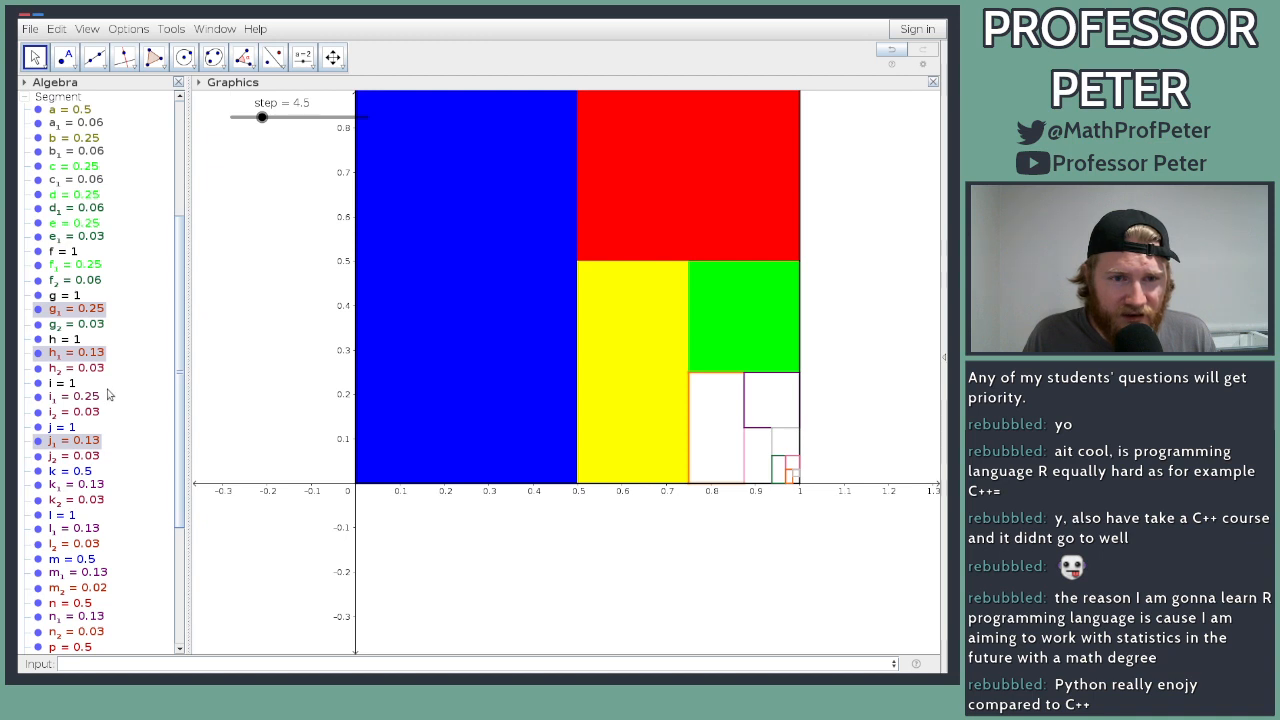
{"action": "scroll", "coordinate": [110, 549], "scroll_direction": "down", "scroll_amount": 2}
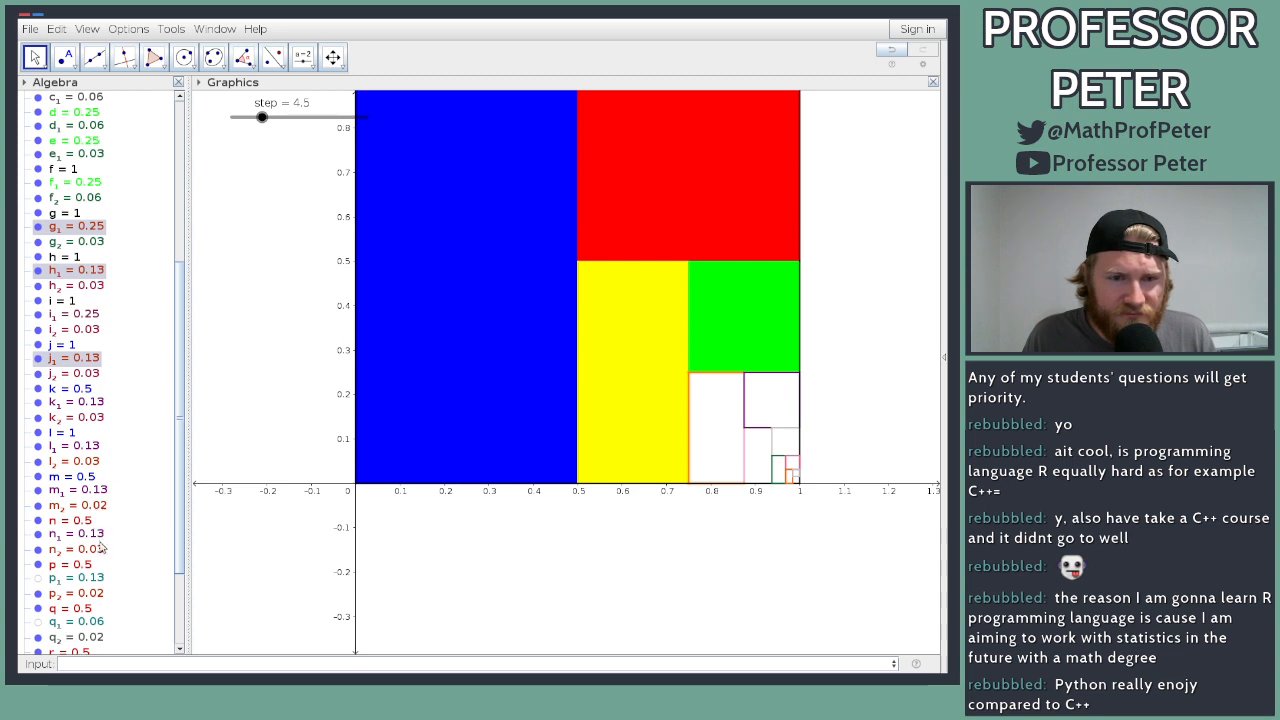
{"action": "scroll", "coordinate": [102, 562], "scroll_direction": "down", "scroll_amount": 1}
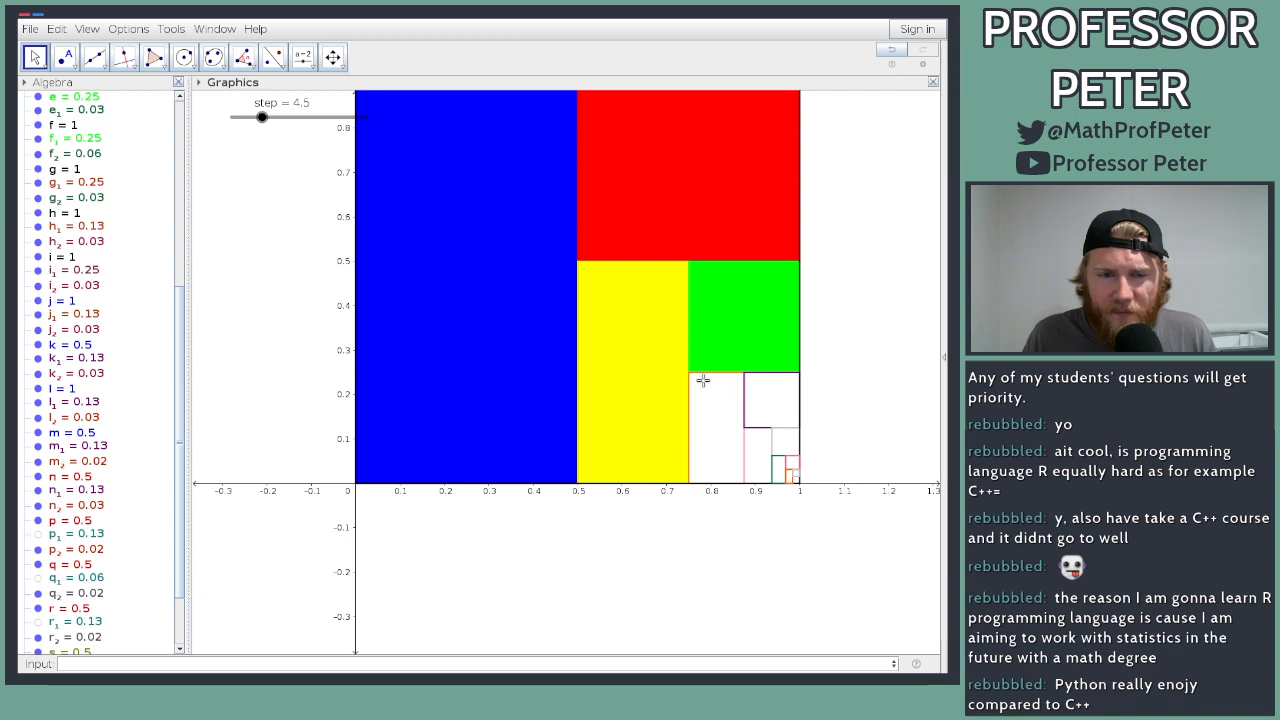
{"action": "scroll", "coordinate": [101, 372], "scroll_direction": "down", "scroll_amount": 3}
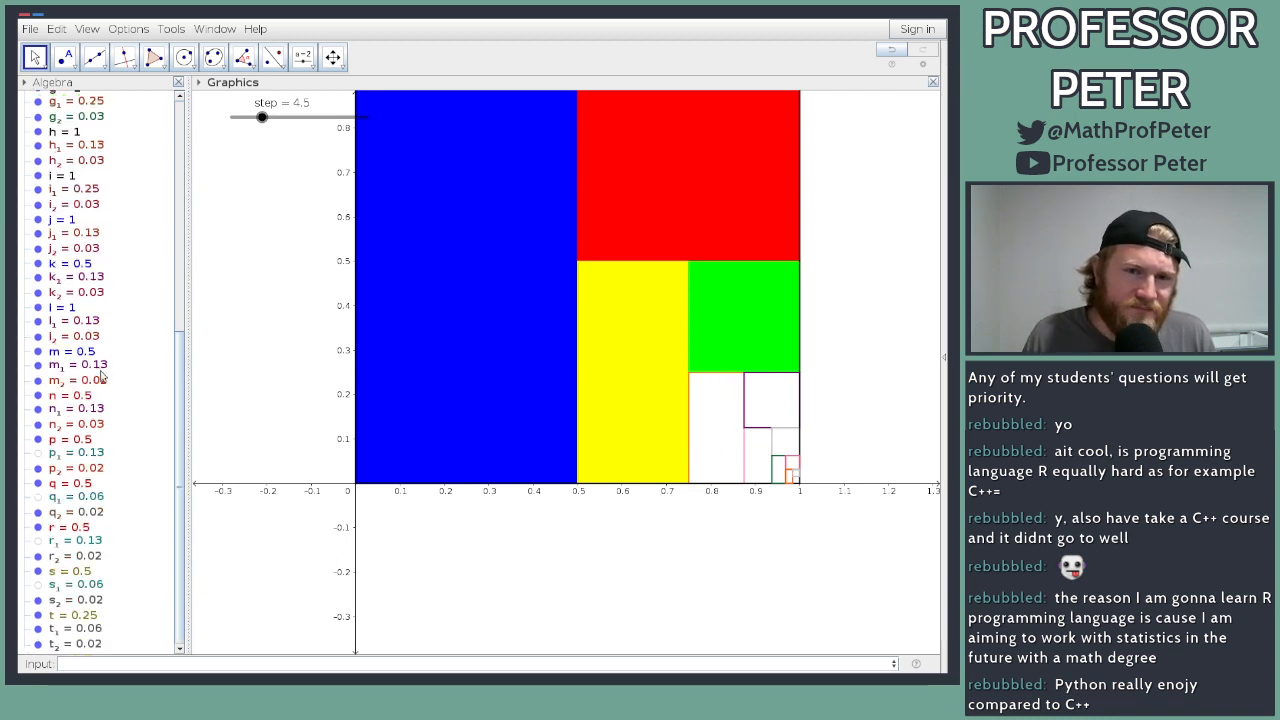
{"action": "scroll", "coordinate": [101, 372], "scroll_direction": "up", "scroll_amount": 15}
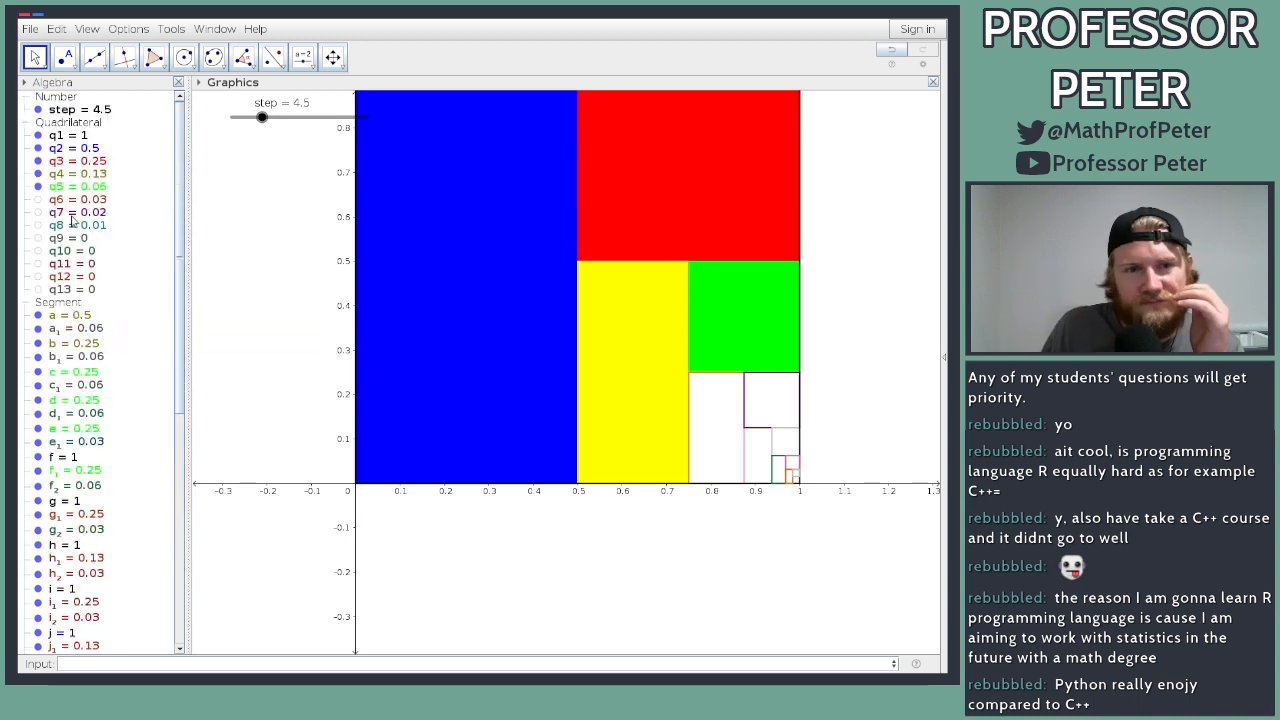
{"action": "scroll", "coordinate": [103, 605], "scroll_direction": "down", "scroll_amount": 3}
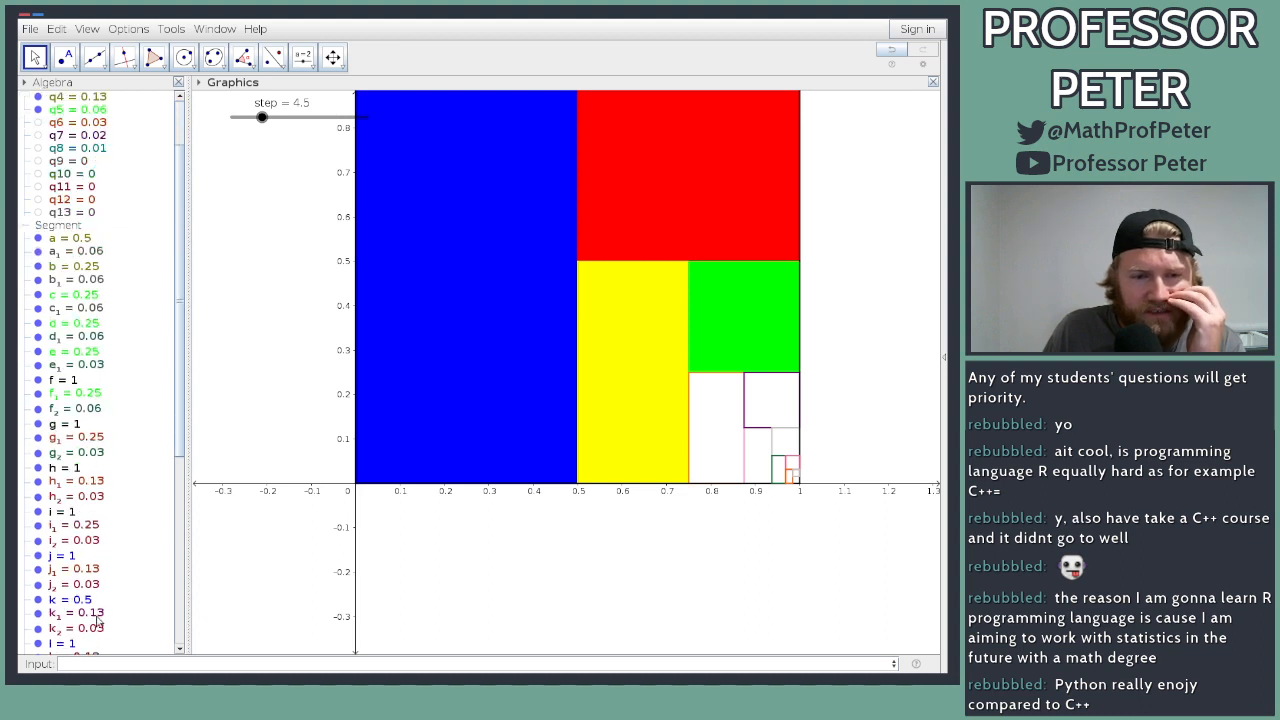
{"action": "left_click", "coordinate": [85, 530]}
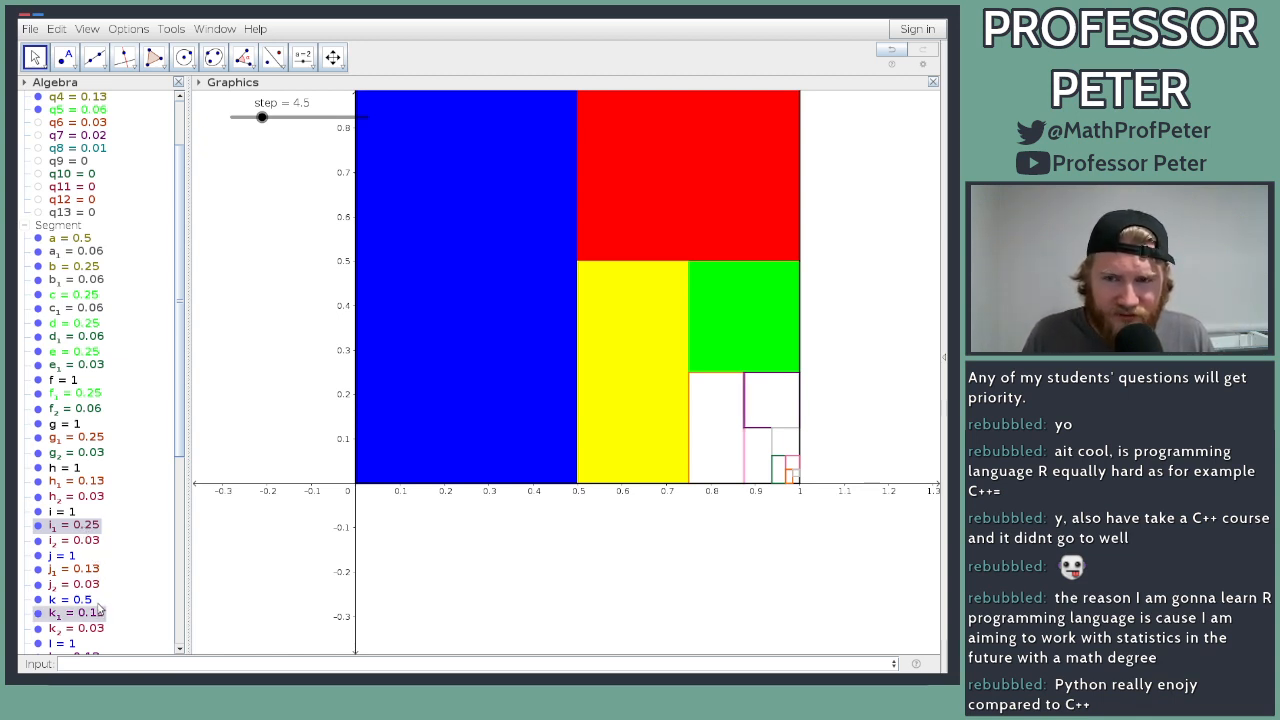
{"action": "scroll", "coordinate": [103, 600], "scroll_direction": "down", "scroll_amount": 2}
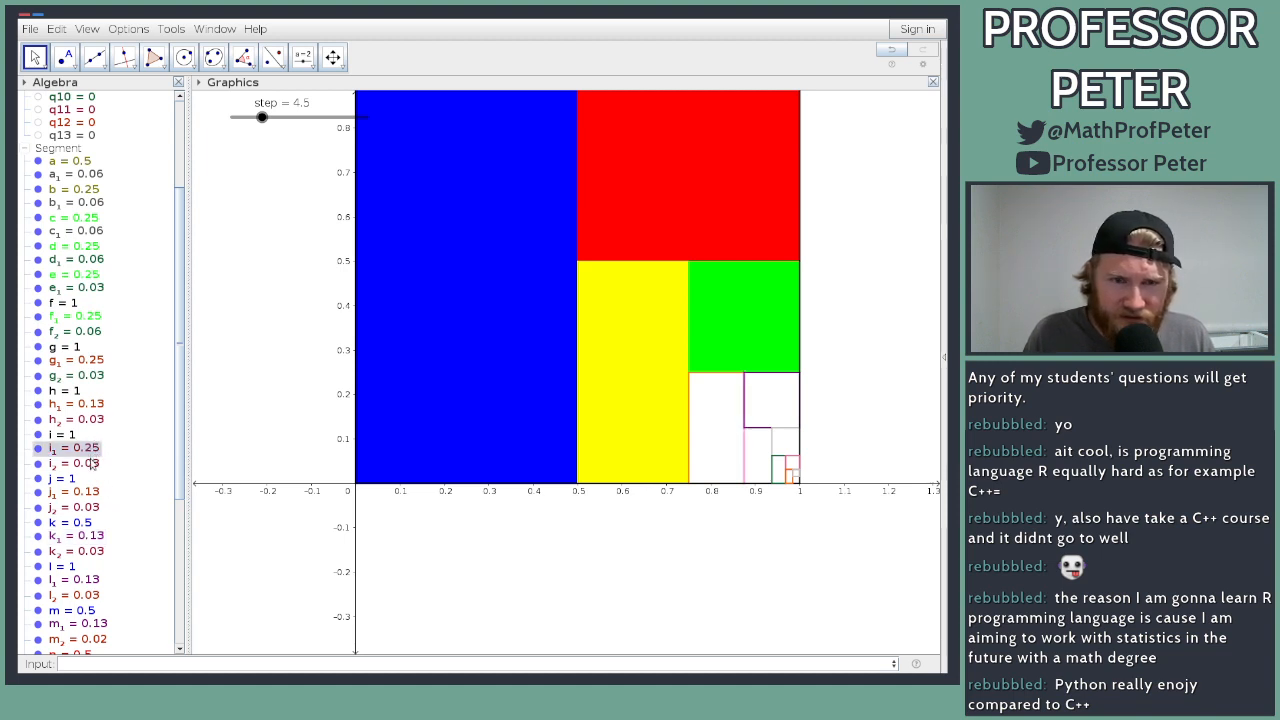
{"action": "left_click", "coordinate": [92, 463]}
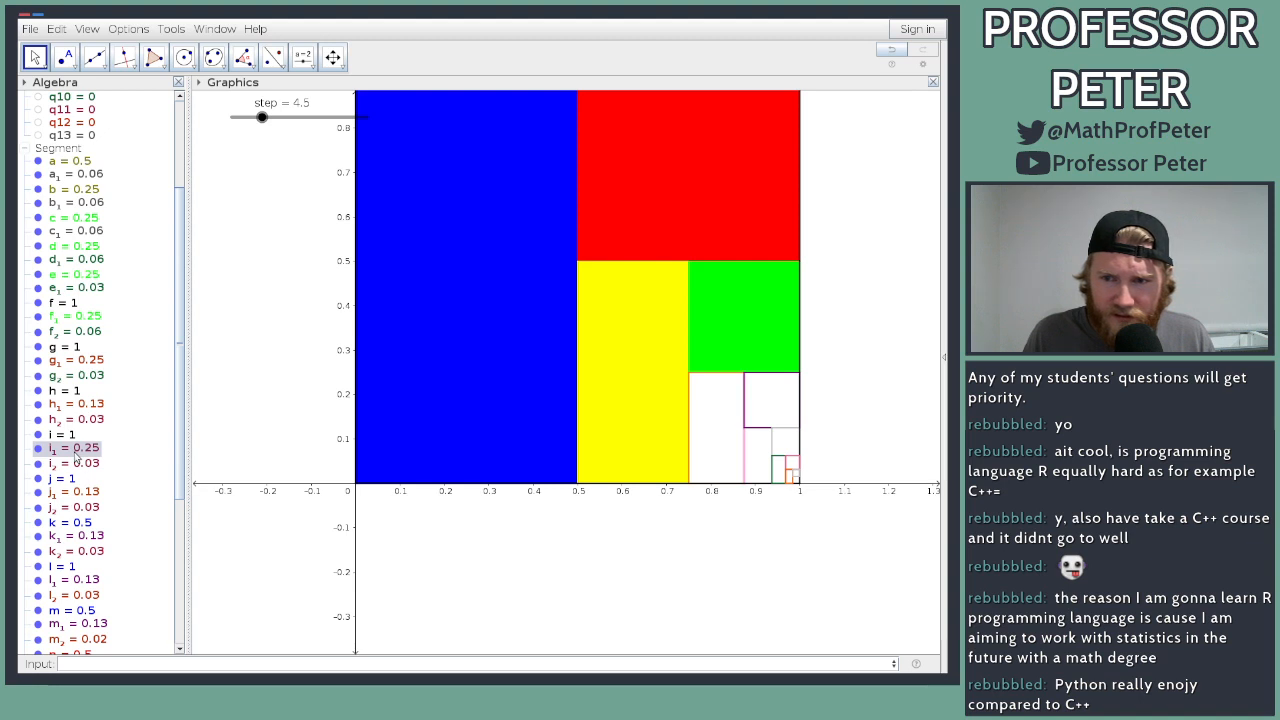
{"action": "double_click", "coordinate": [76, 452]}
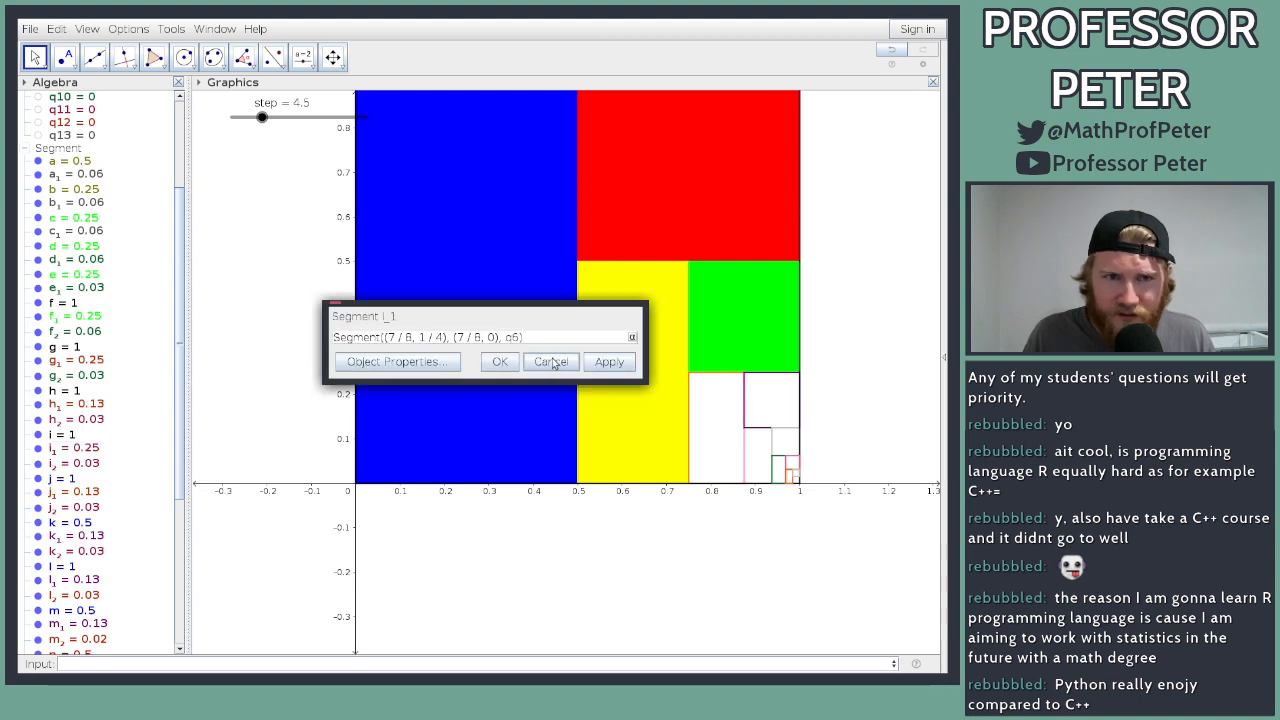
{"action": "scroll", "coordinate": [174, 376], "scroll_direction": "up", "scroll_amount": 5}
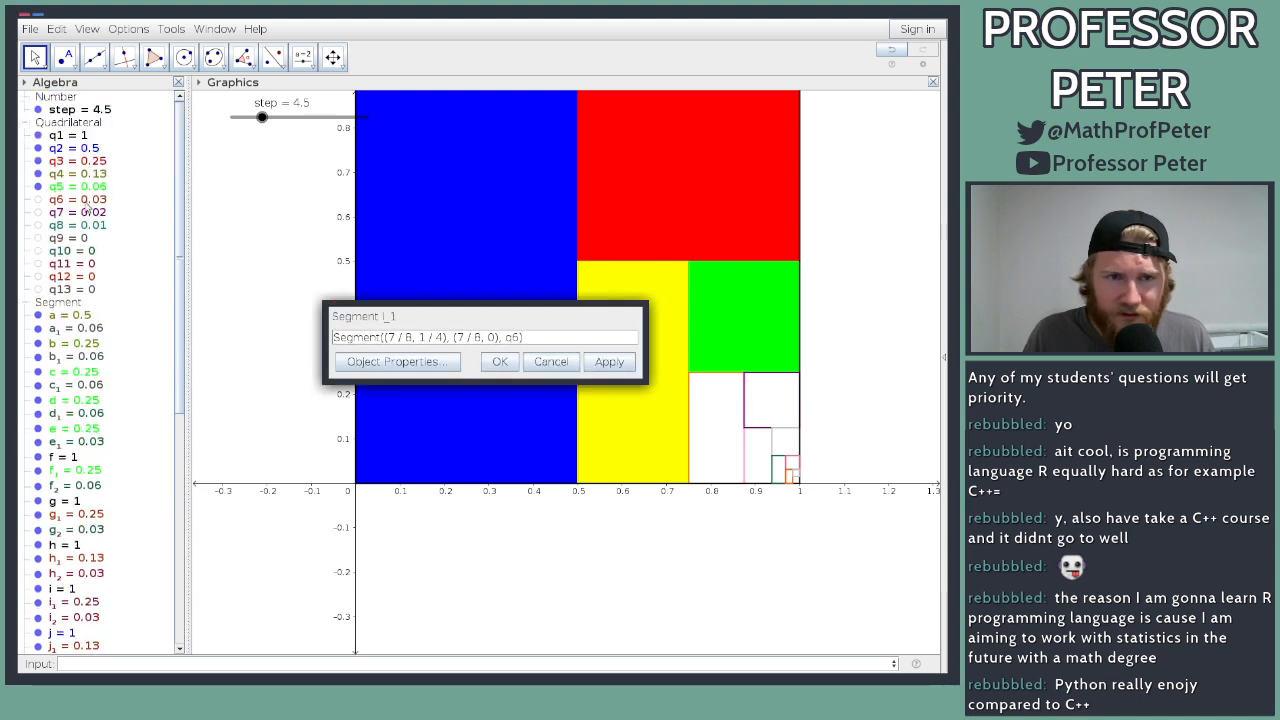
Step: Make the visibility of segments g1, h1, i1 and j1 around quadrilateral q6 depend on the step slider
{"action": "left_click", "coordinate": [549, 362]}
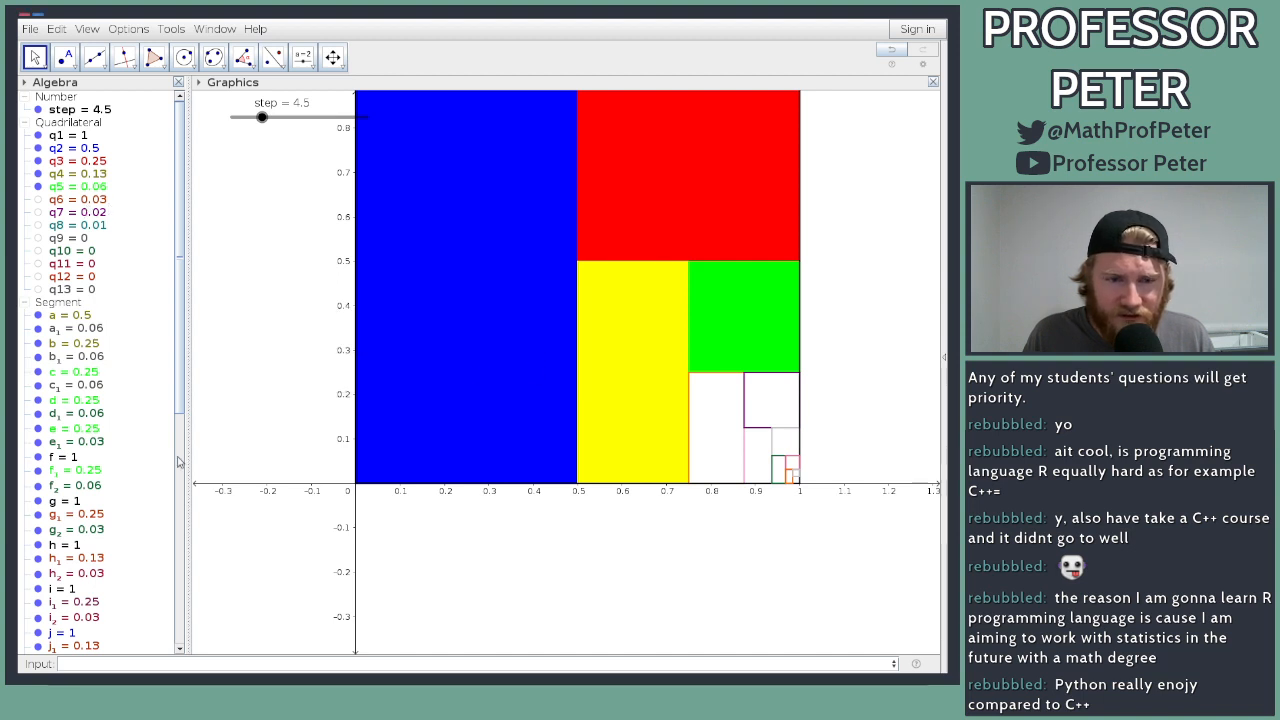
{"action": "left_click", "coordinate": [91, 604]}
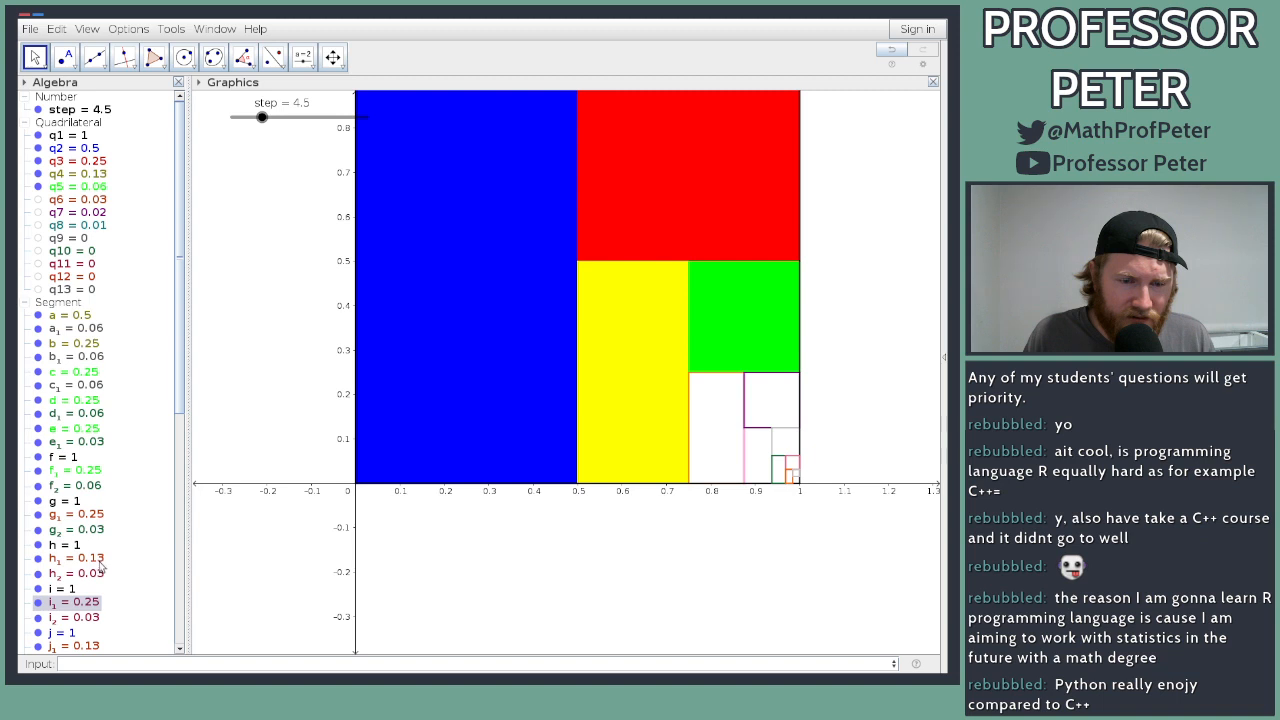
{"action": "left_click", "coordinate": [94, 619]}
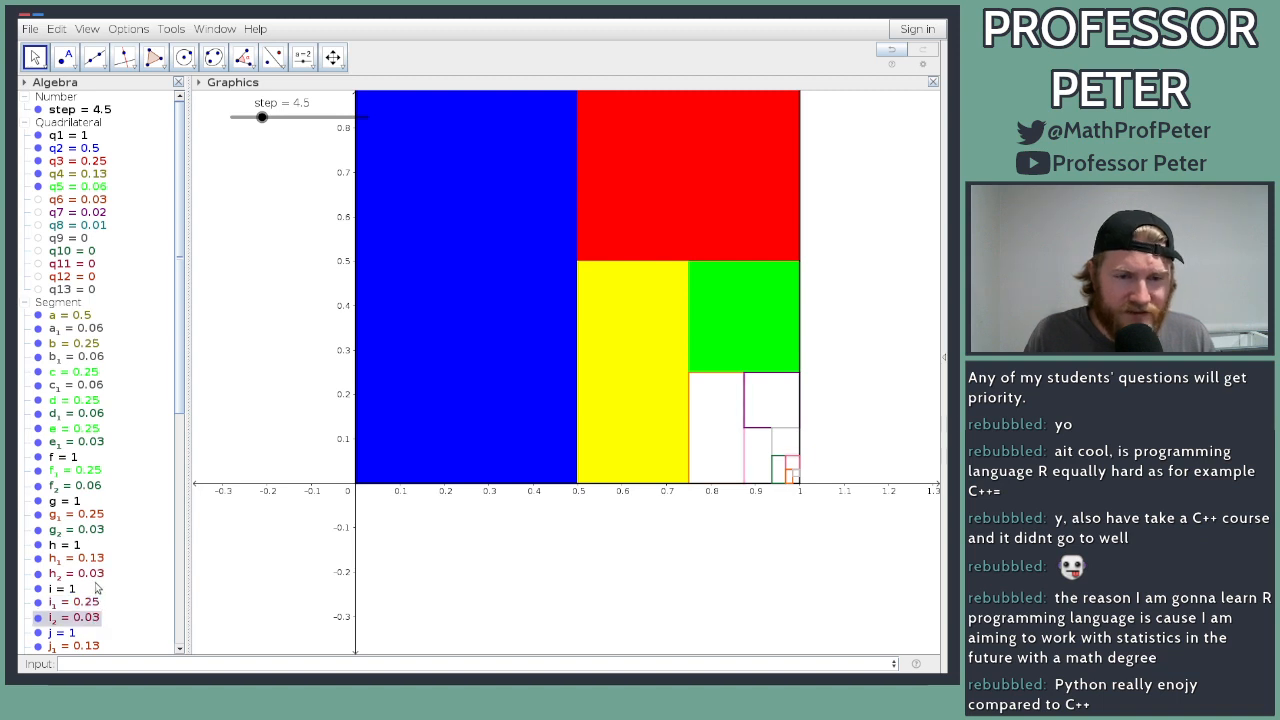
{"action": "left_click", "coordinate": [88, 647]}
{"action": "left_click", "coordinate": [95, 602], "text": "ctrl"}
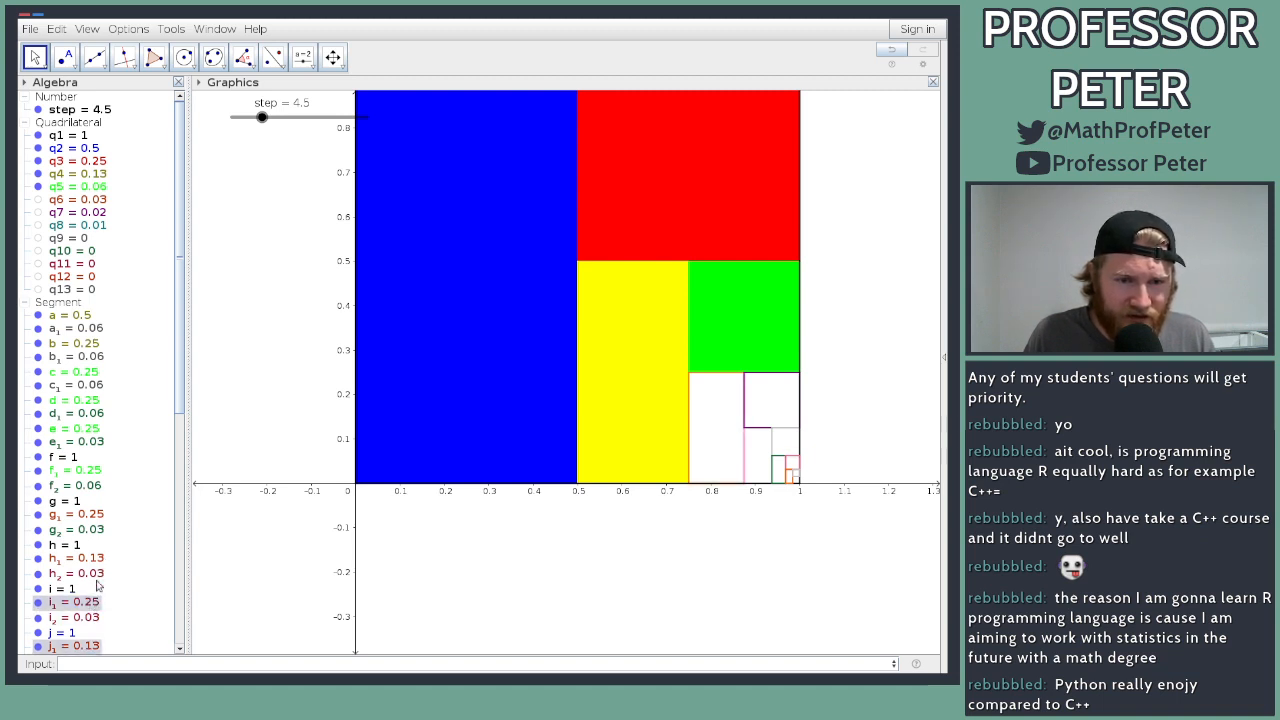
{"action": "left_click", "coordinate": [96, 558], "text": "ctrl"}
{"action": "left_click", "coordinate": [101, 521], "text": "ctrl"}
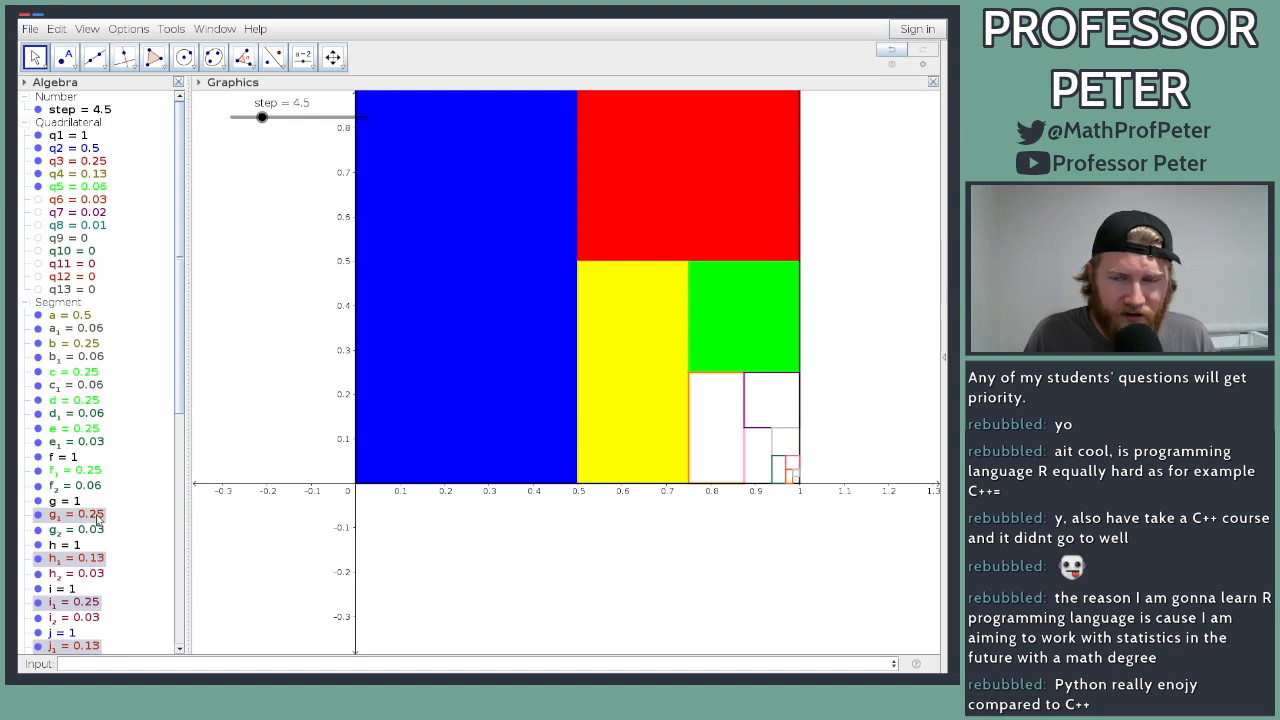
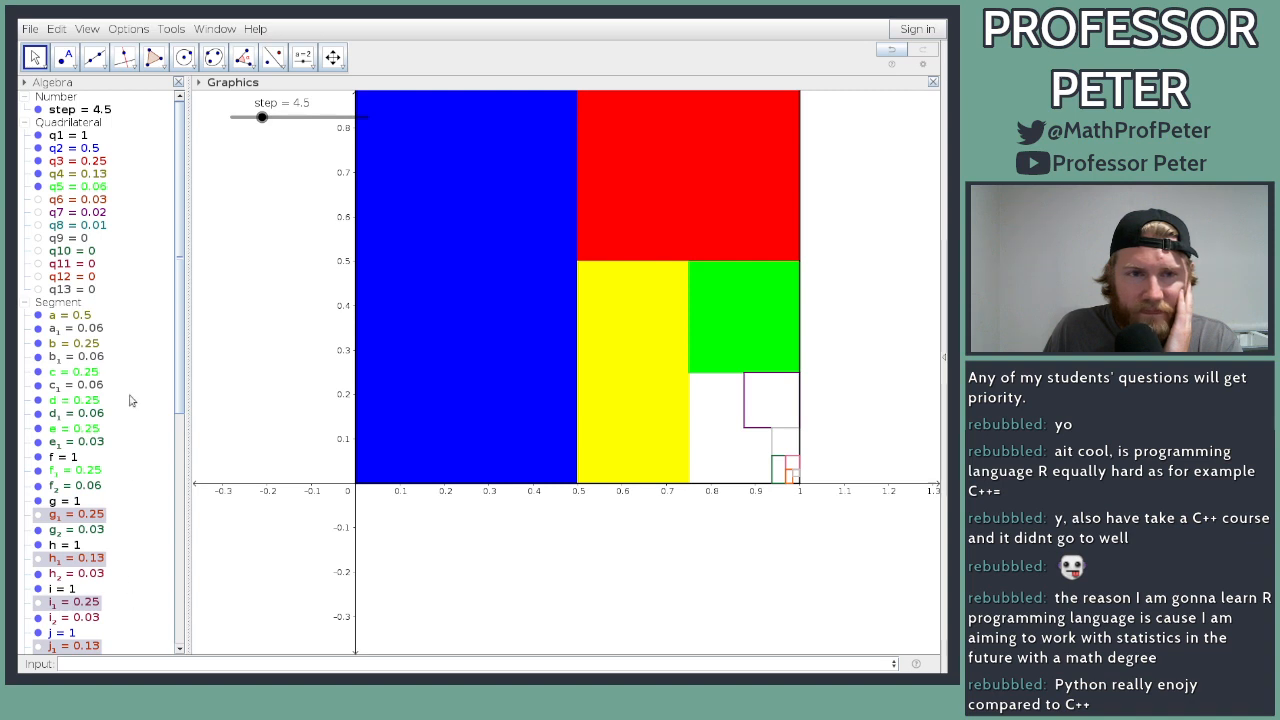
Step: Make the visibility of the purple segments k1, m1 and n1 around quadrilateral q7 depend on the step slider
{"action": "left_click", "coordinate": [161, 353]}
{"action": "scroll", "coordinate": [150, 385], "scroll_direction": "down", "scroll_amount": 3}
{"action": "left_click", "coordinate": [90, 615]}
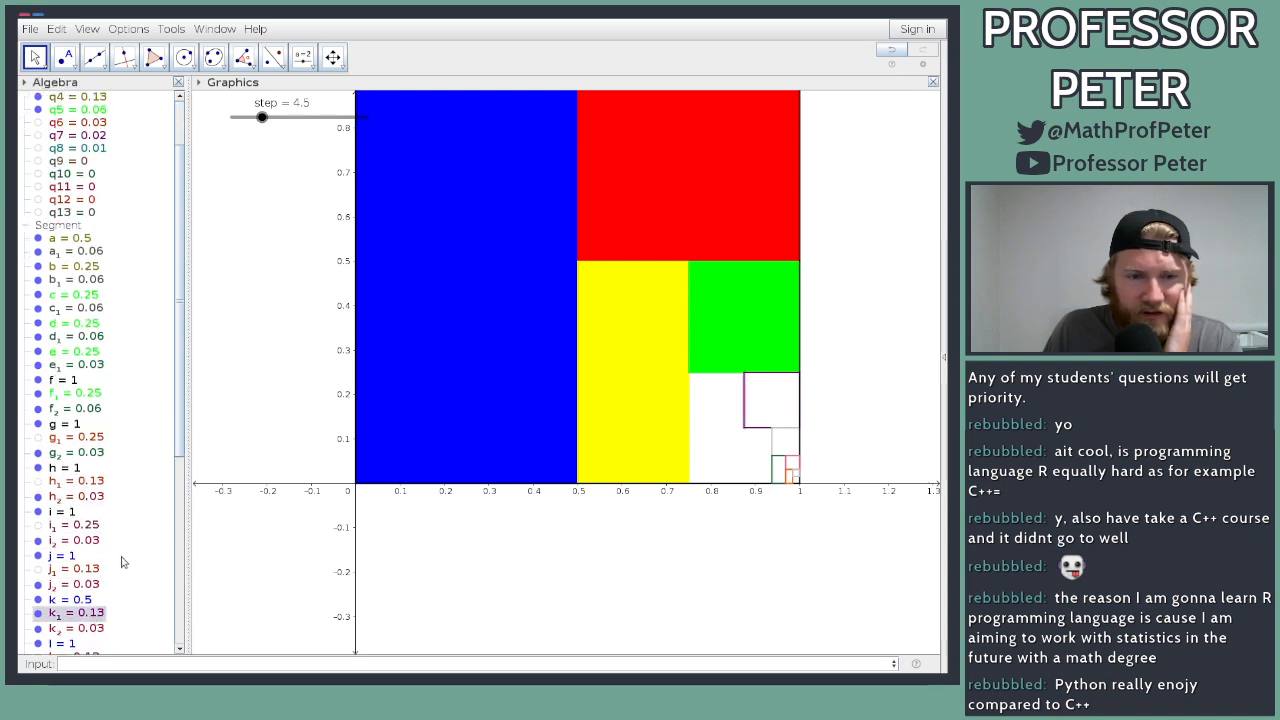
{"action": "scroll", "coordinate": [122, 562], "scroll_direction": "down", "scroll_amount": 2}
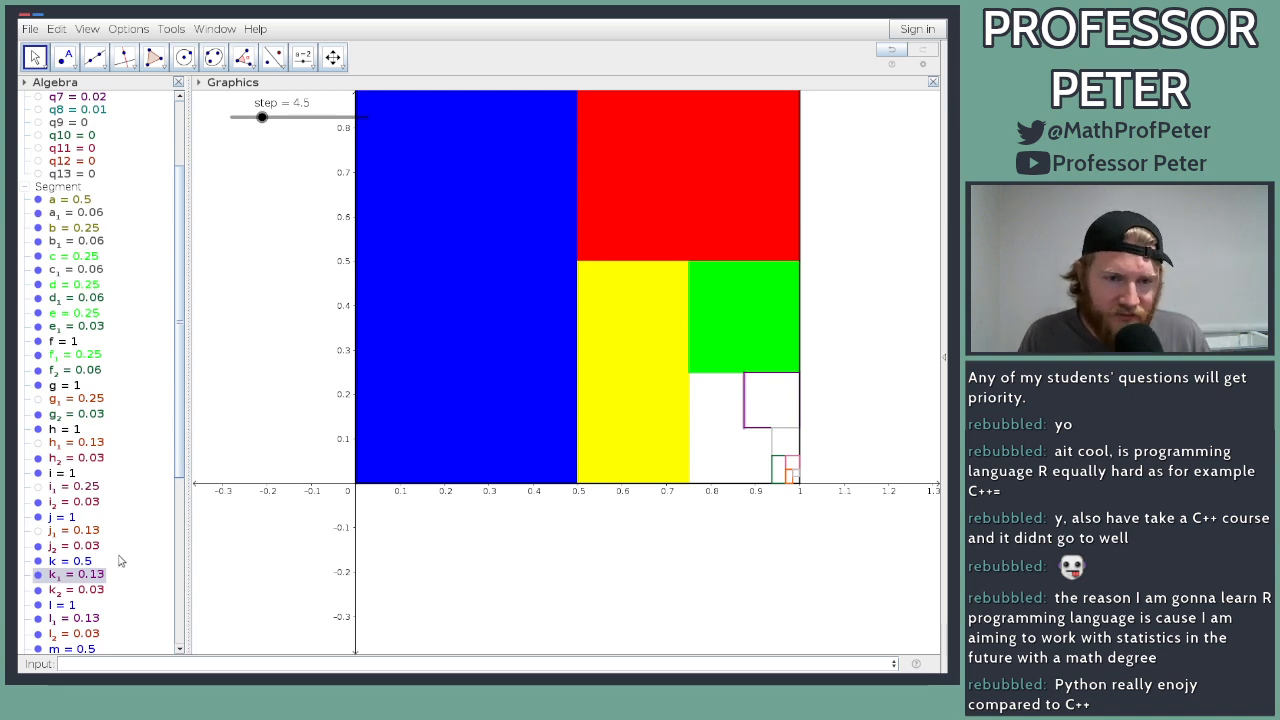
{"action": "scroll", "coordinate": [114, 560], "scroll_direction": "down", "scroll_amount": 4}
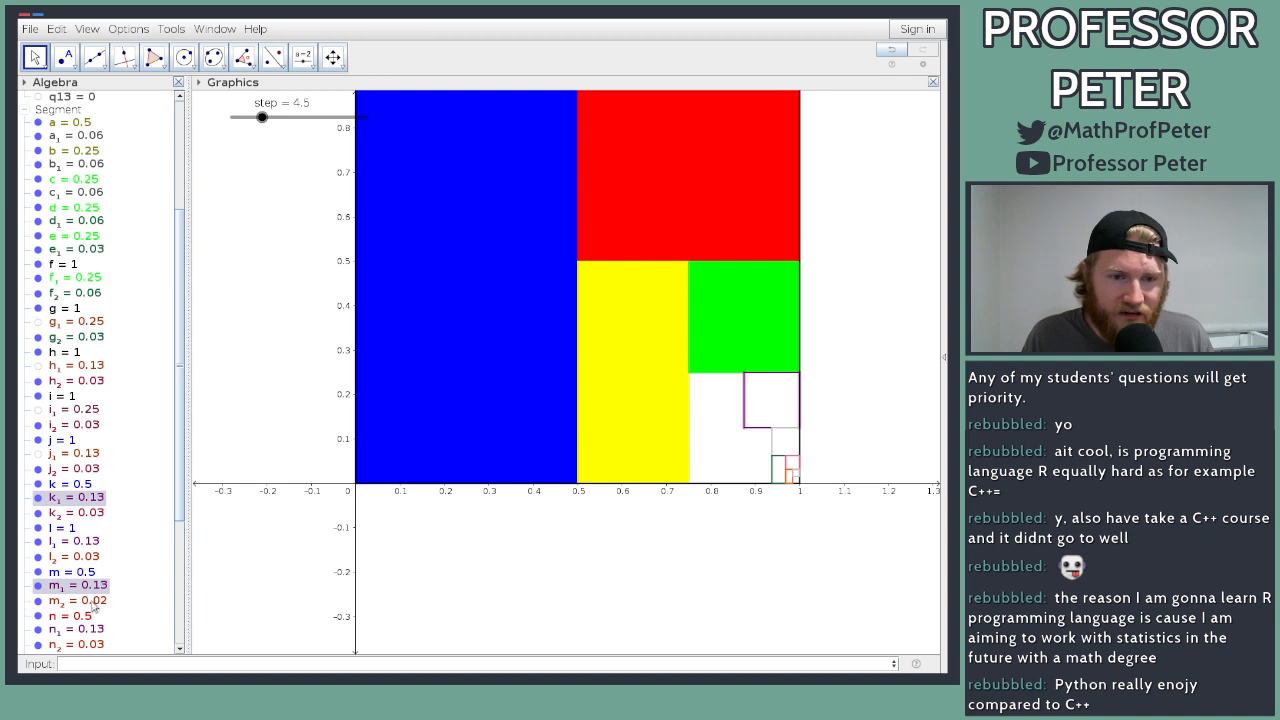
{"action": "left_click", "coordinate": [90, 632]}
{"action": "scroll", "coordinate": [116, 607], "scroll_direction": "down", "scroll_amount": 5}
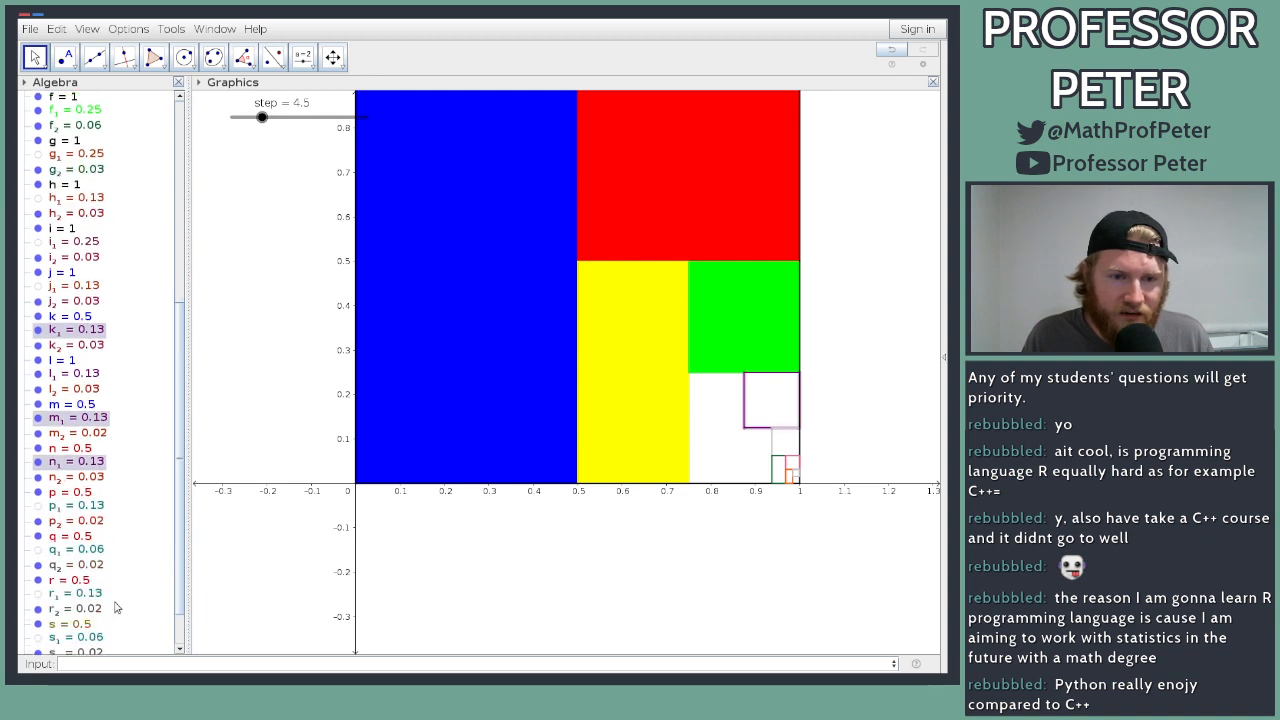
{"action": "scroll", "coordinate": [116, 607], "scroll_direction": "down", "scroll_amount": 1}
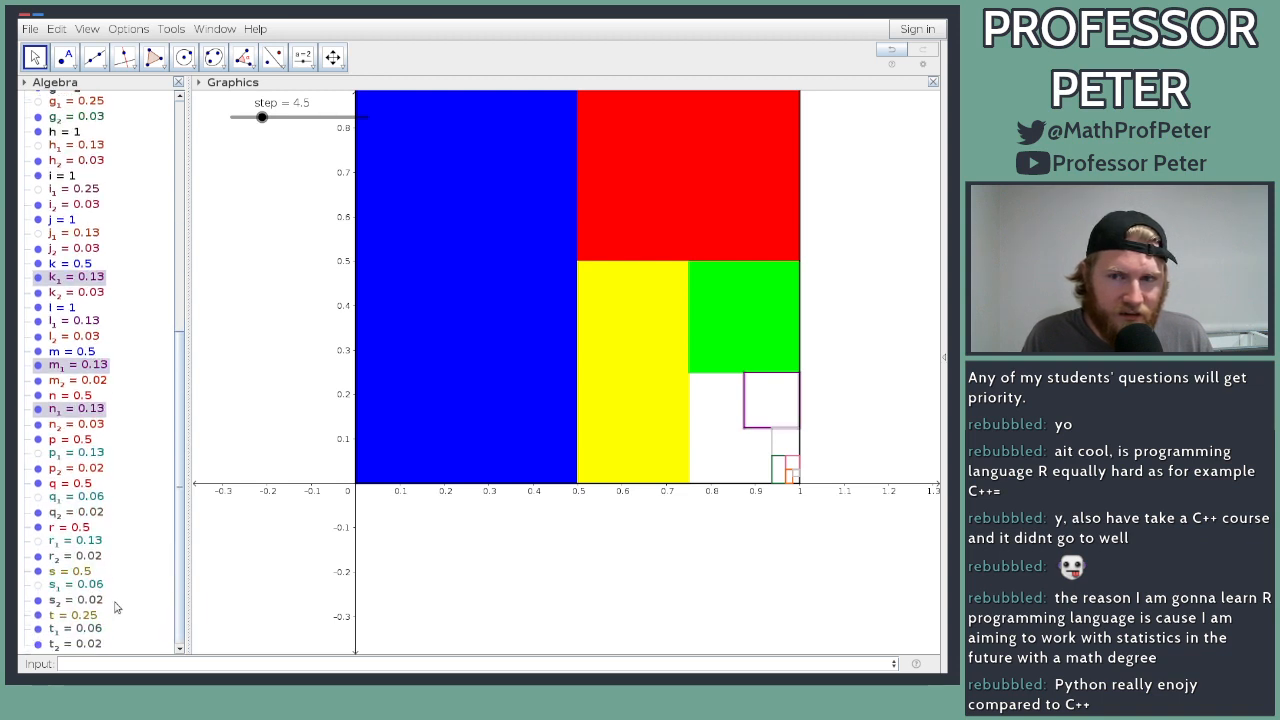
{"action": "scroll", "coordinate": [116, 607], "scroll_direction": "up", "scroll_amount": 3}
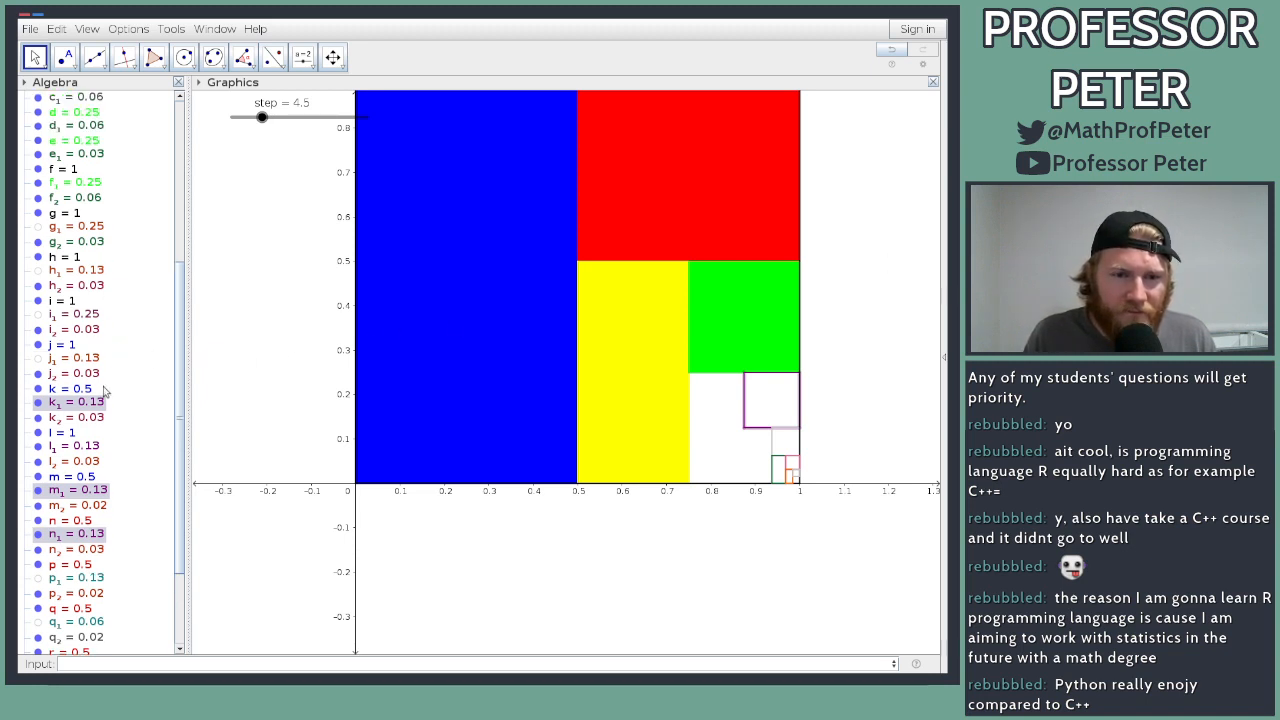
{"action": "scroll", "coordinate": [122, 468], "scroll_direction": "down", "scroll_amount": 3}
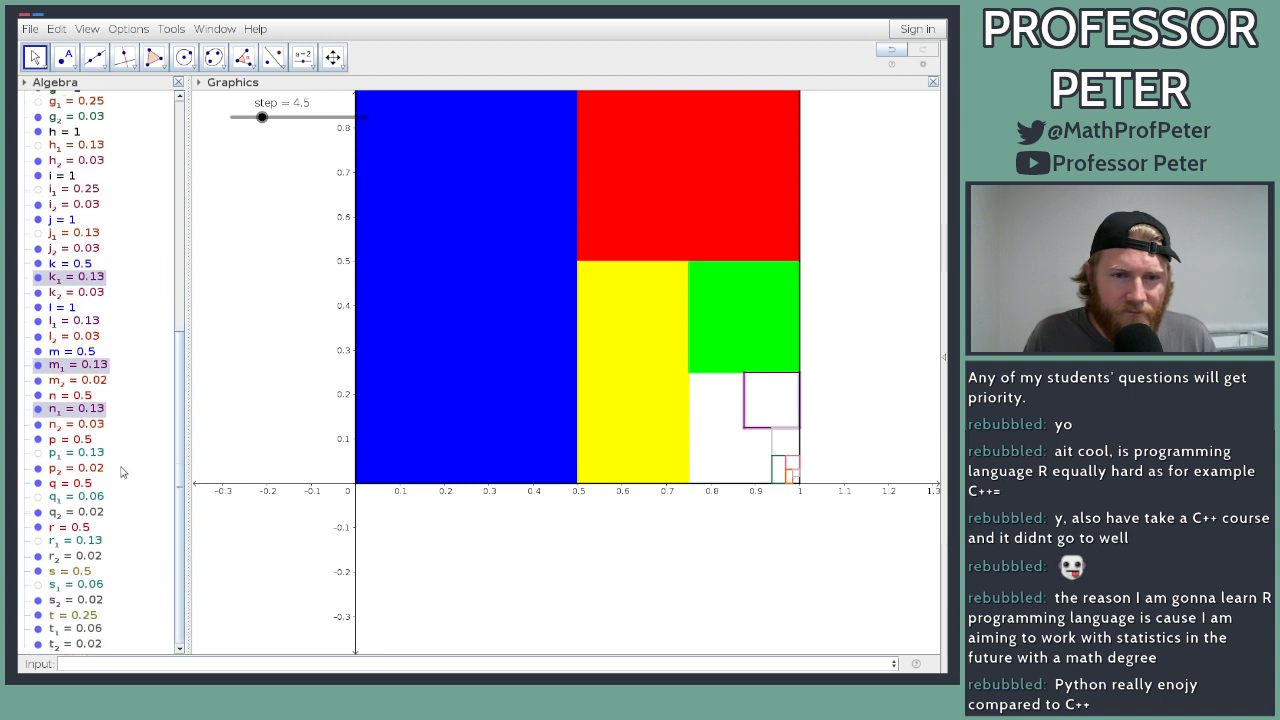
{"action": "scroll", "coordinate": [122, 472], "scroll_direction": "up", "scroll_amount": 1}
{"action": "scroll", "coordinate": [122, 472], "scroll_direction": "up", "scroll_amount": 1}
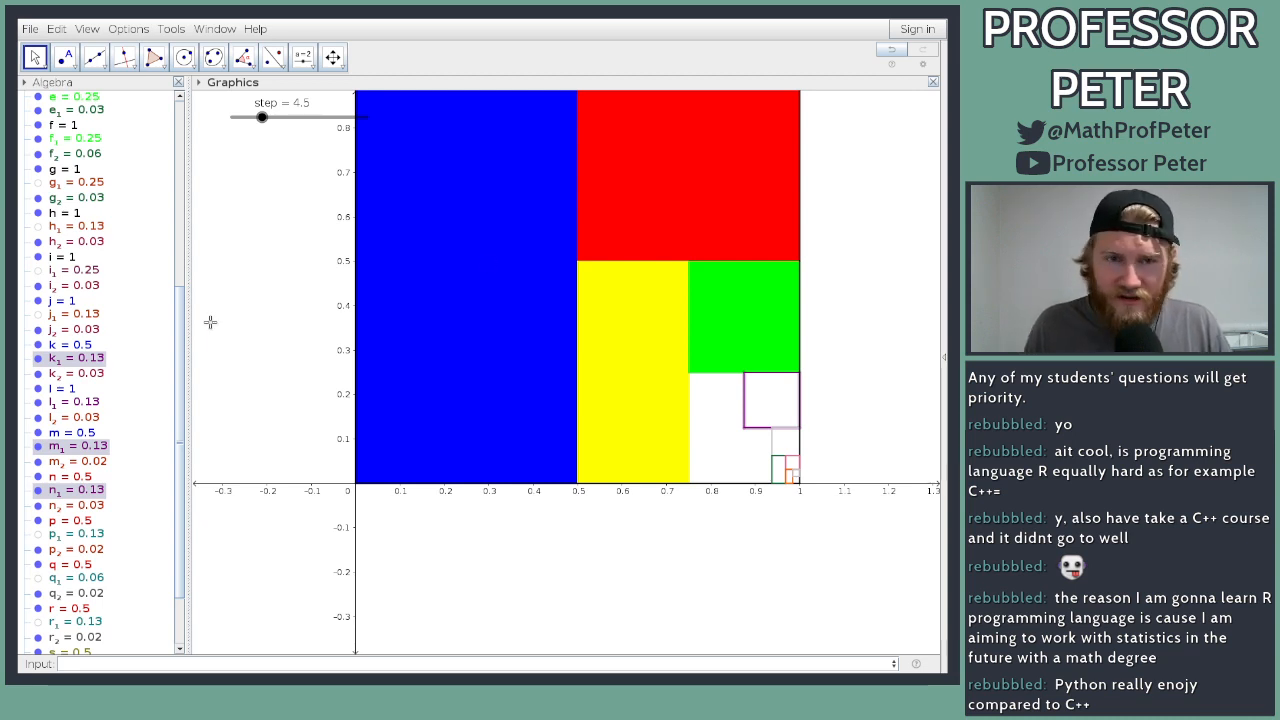
{"action": "scroll", "coordinate": [79, 308], "scroll_direction": "up", "scroll_amount": 1}
{"action": "left_click", "coordinate": [485, 355]}
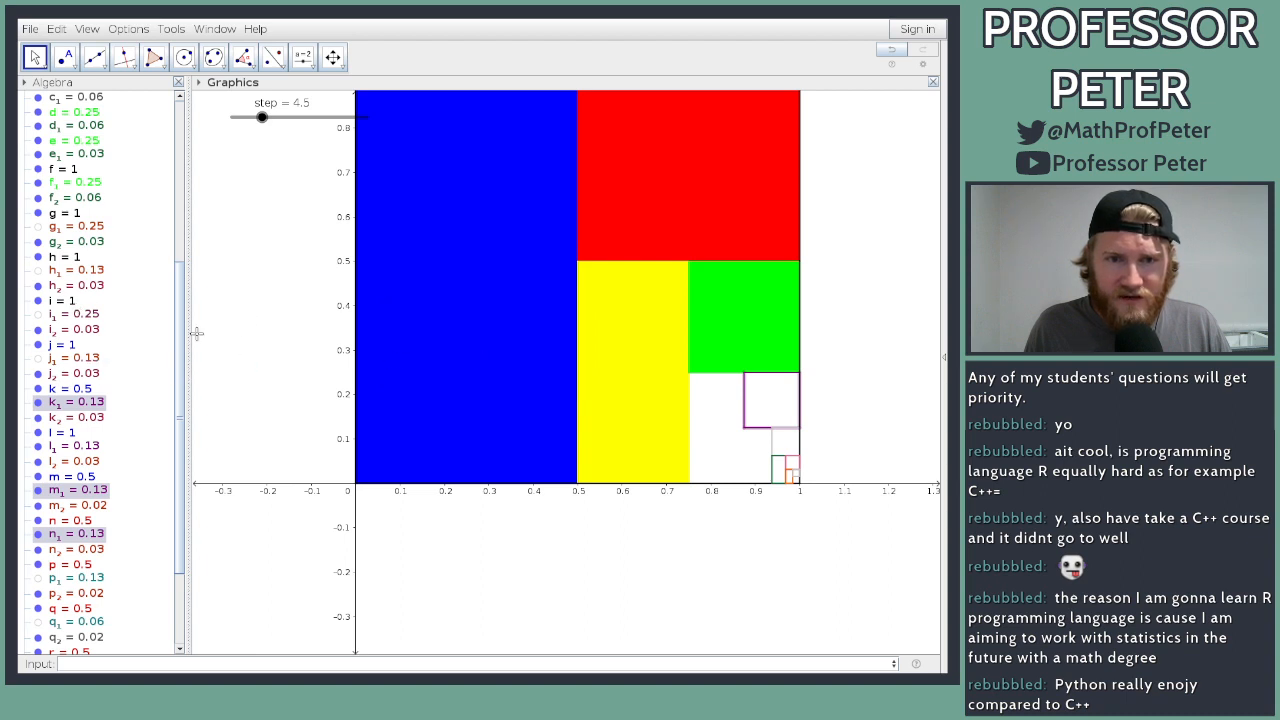
Step: Select all the segments at once and set their colour to black
{"action": "scroll", "coordinate": [185, 332], "scroll_direction": "up", "scroll_amount": 5}
{"action": "scroll", "coordinate": [148, 305], "scroll_direction": "up", "scroll_amount": 3}
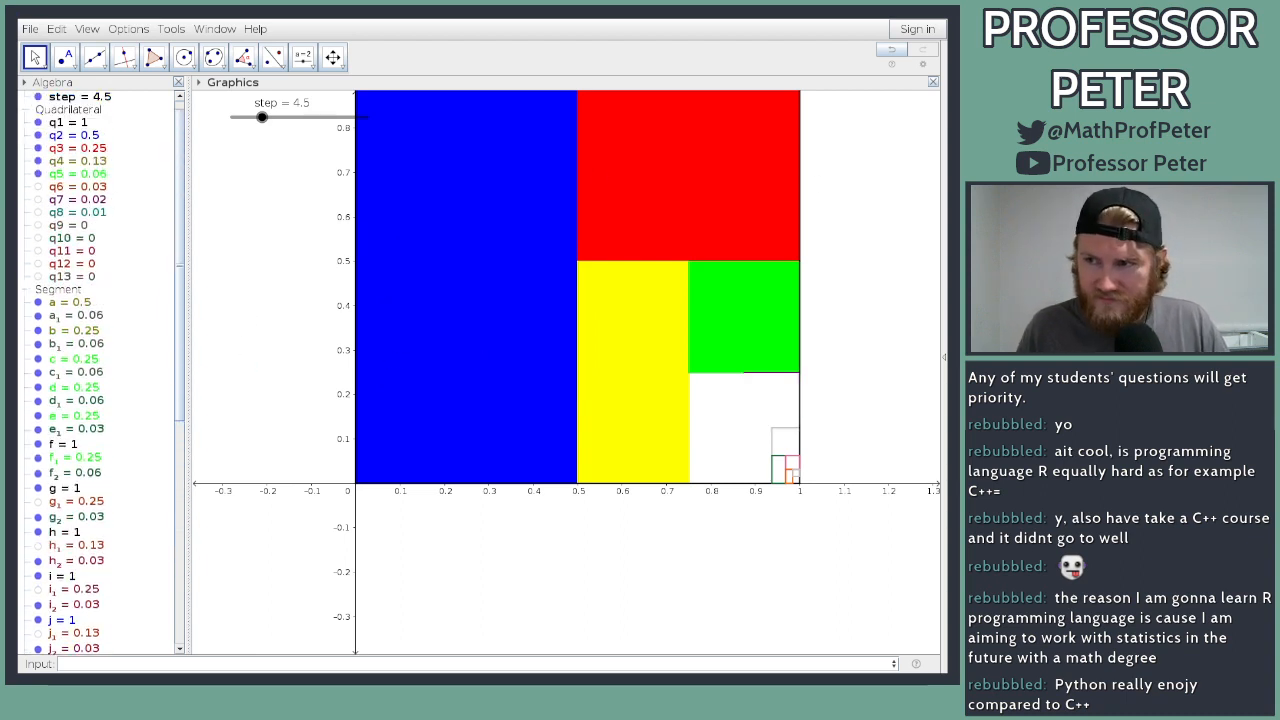
{"action": "right_click", "coordinate": [55, 292]}
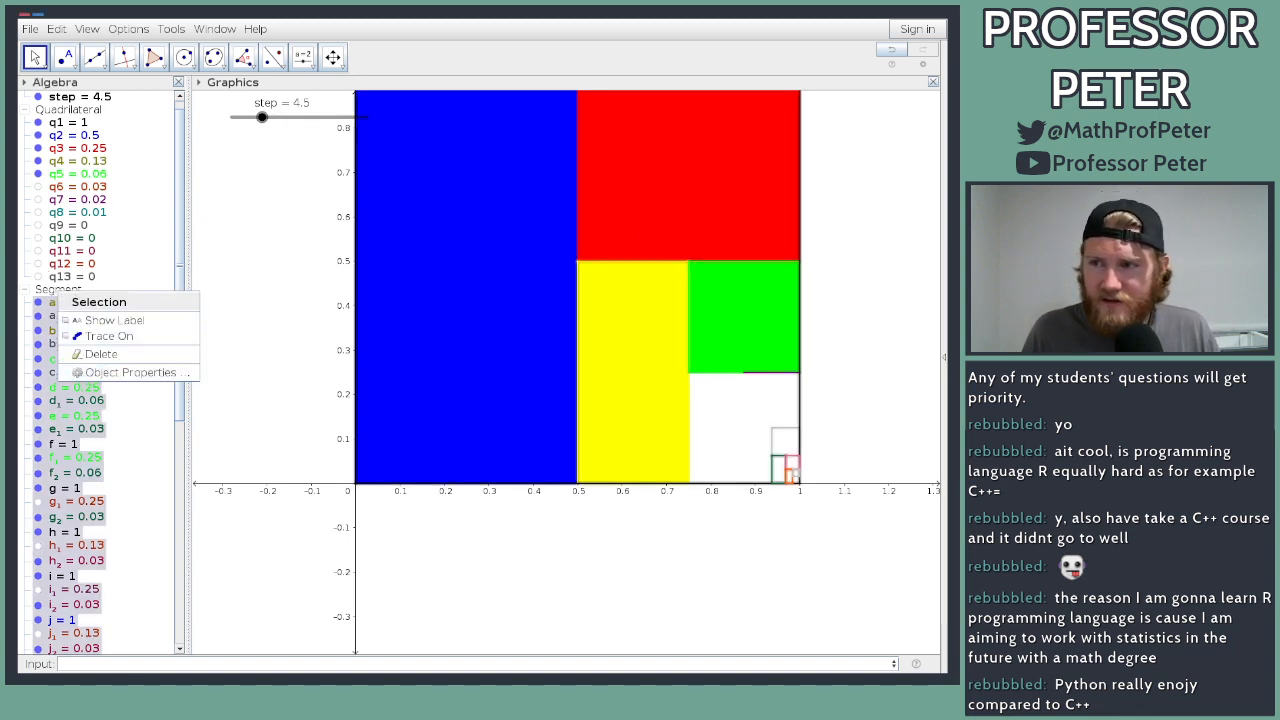
{"action": "left_click", "coordinate": [136, 373]}
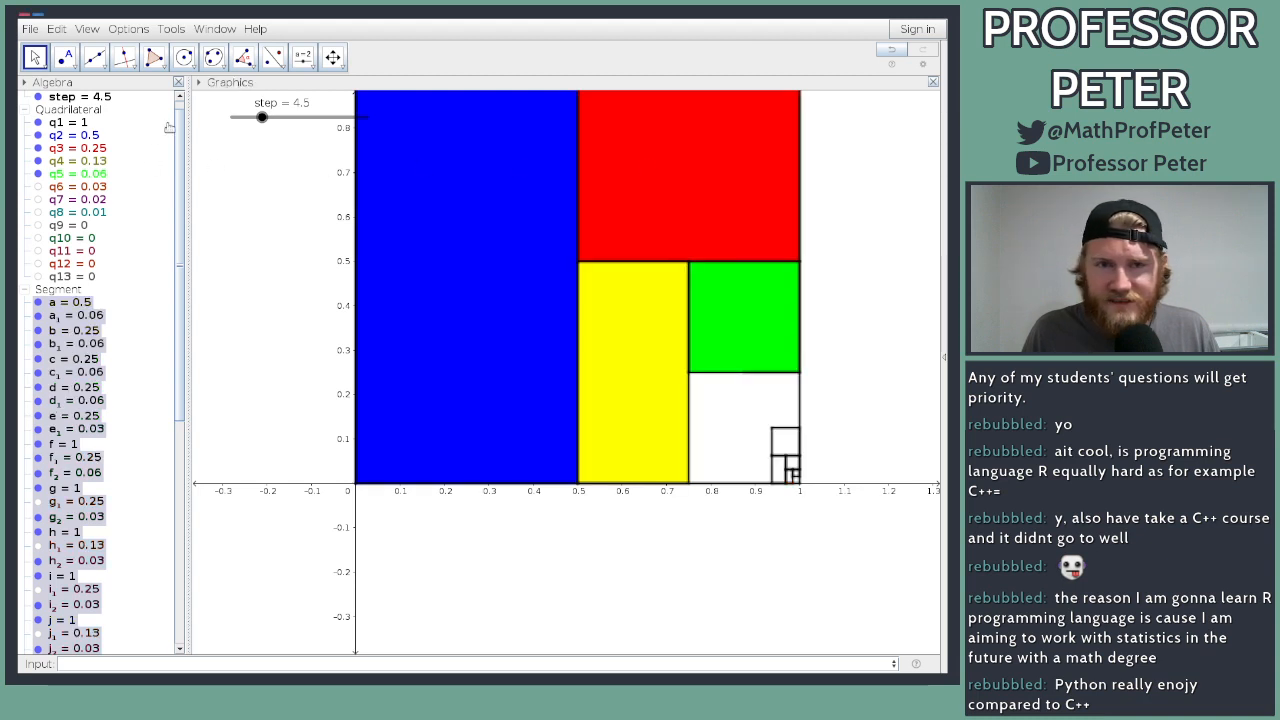
Step: Set the step slider to 3.7 and show segment l1, the upper edge of quadrilateral q7, only when step > 6
{"action": "mouse_move", "coordinate": [261, 117]}
{"action": "left_mouse_down"}
{"action": "mouse_move", "coordinate": [204, 121]}
{"action": "mouse_move", "coordinate": [276, 115]}
{"action": "mouse_move", "coordinate": [256, 117]}
{"action": "left_mouse_up"}
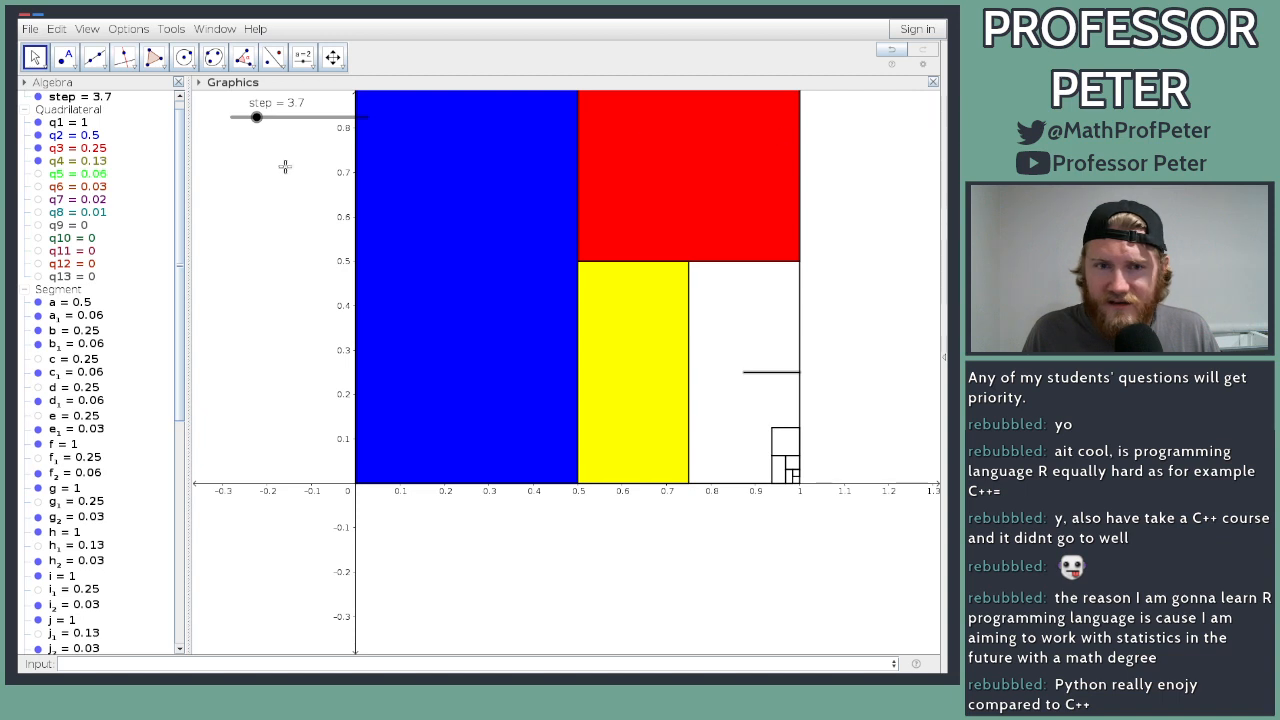
{"action": "scroll", "coordinate": [120, 430], "scroll_direction": "down", "scroll_amount": 4}
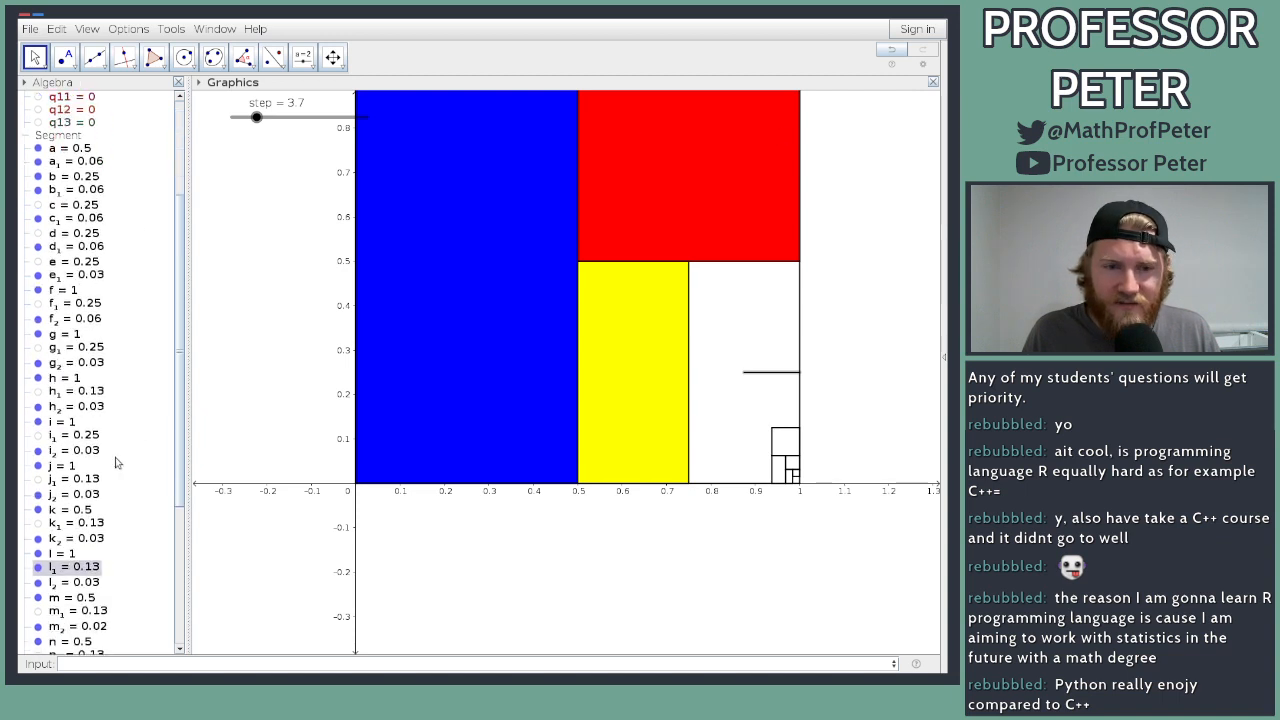
{"action": "double_click", "coordinate": [75, 567]}
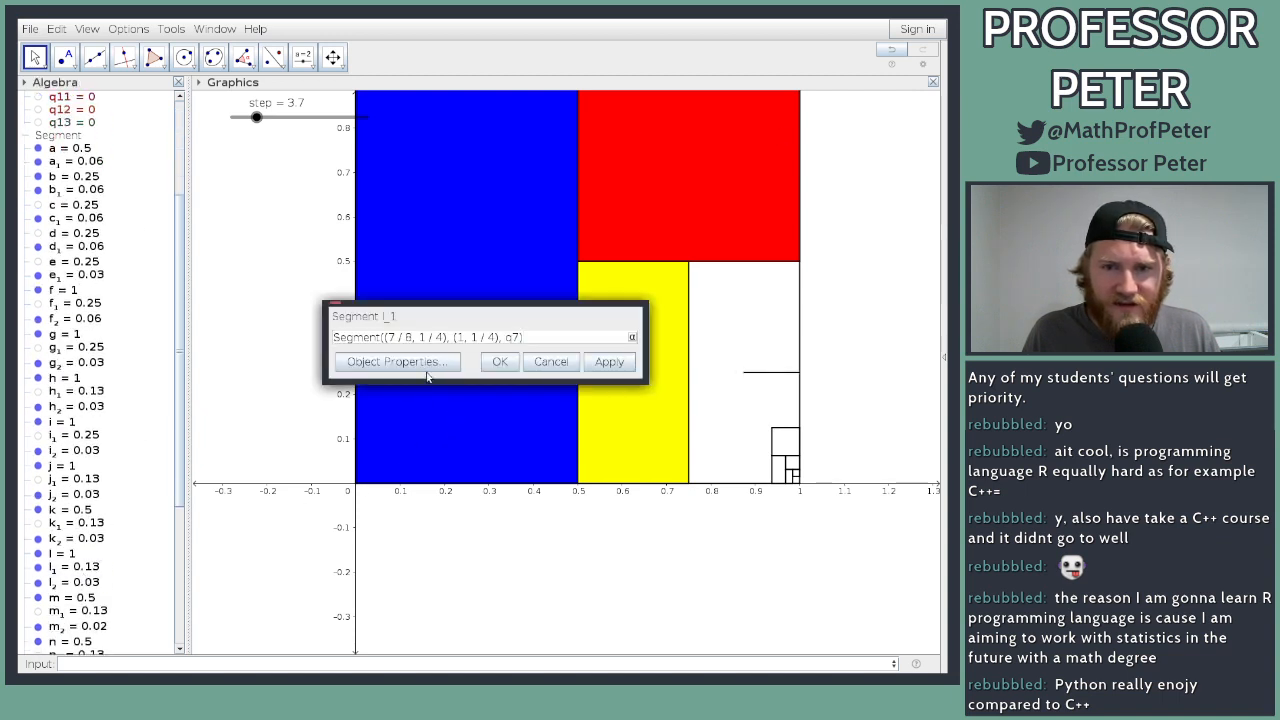
{"action": "left_click", "coordinate": [397, 362]}
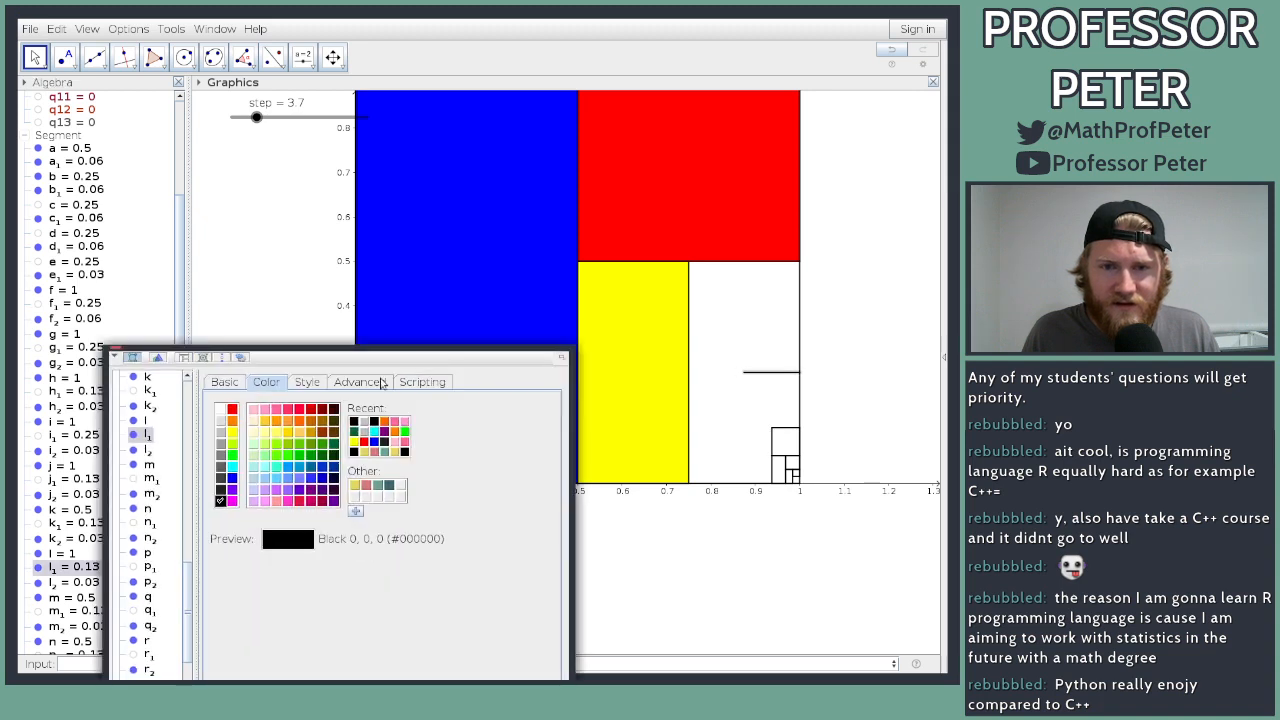
{"action": "left_click", "coordinate": [381, 383]}
{"action": "scroll", "coordinate": [115, 236], "scroll_direction": "up", "scroll_amount": 3}
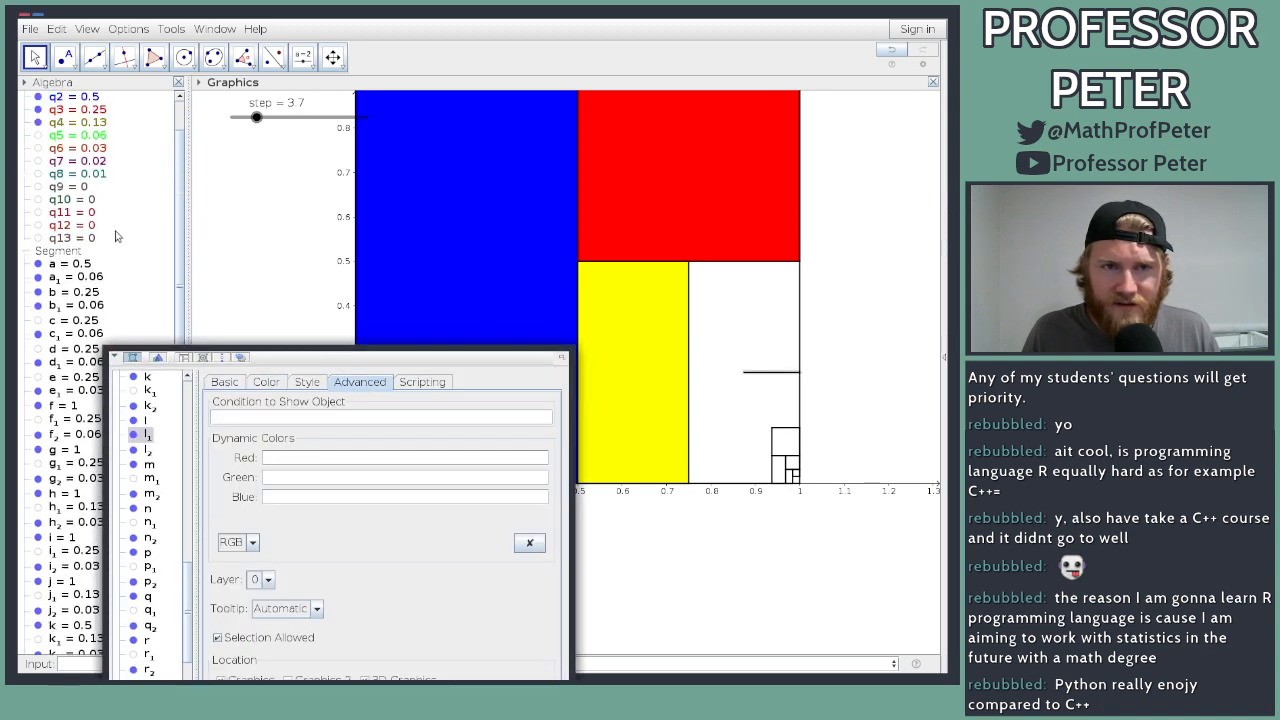
{"action": "left_click", "coordinate": [278, 416]}
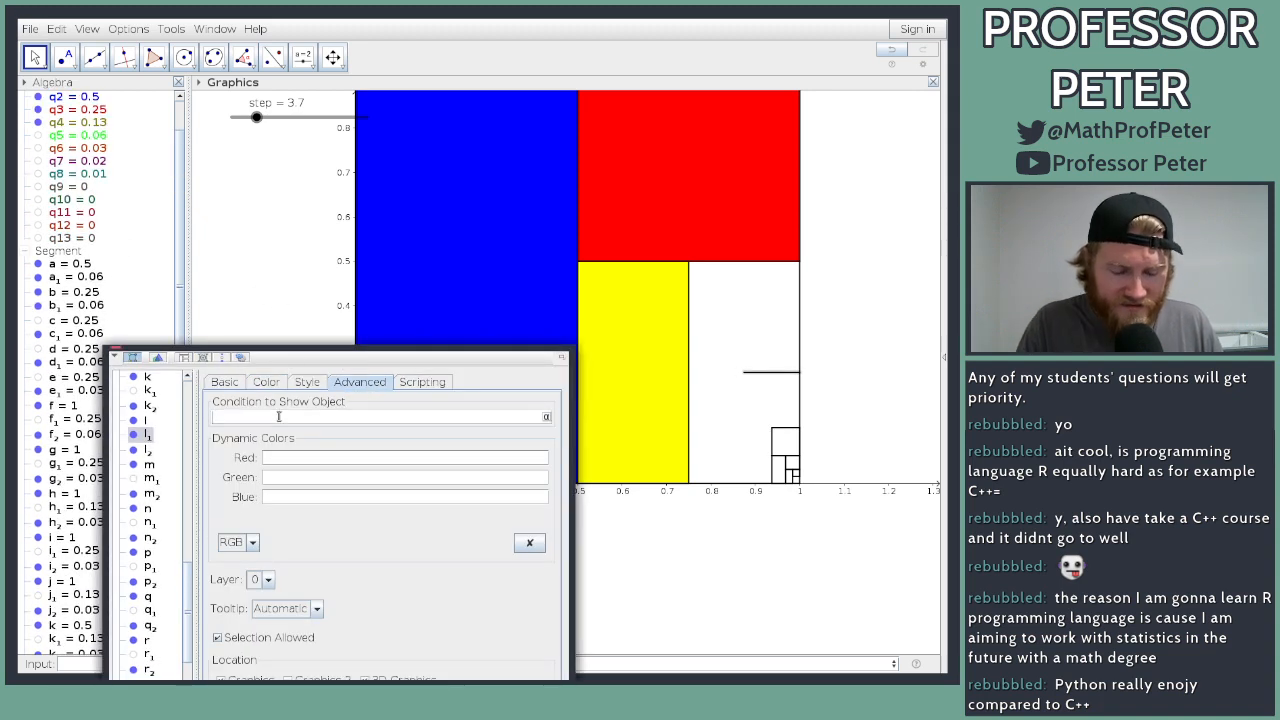
{"action": "type", "text": "s"}
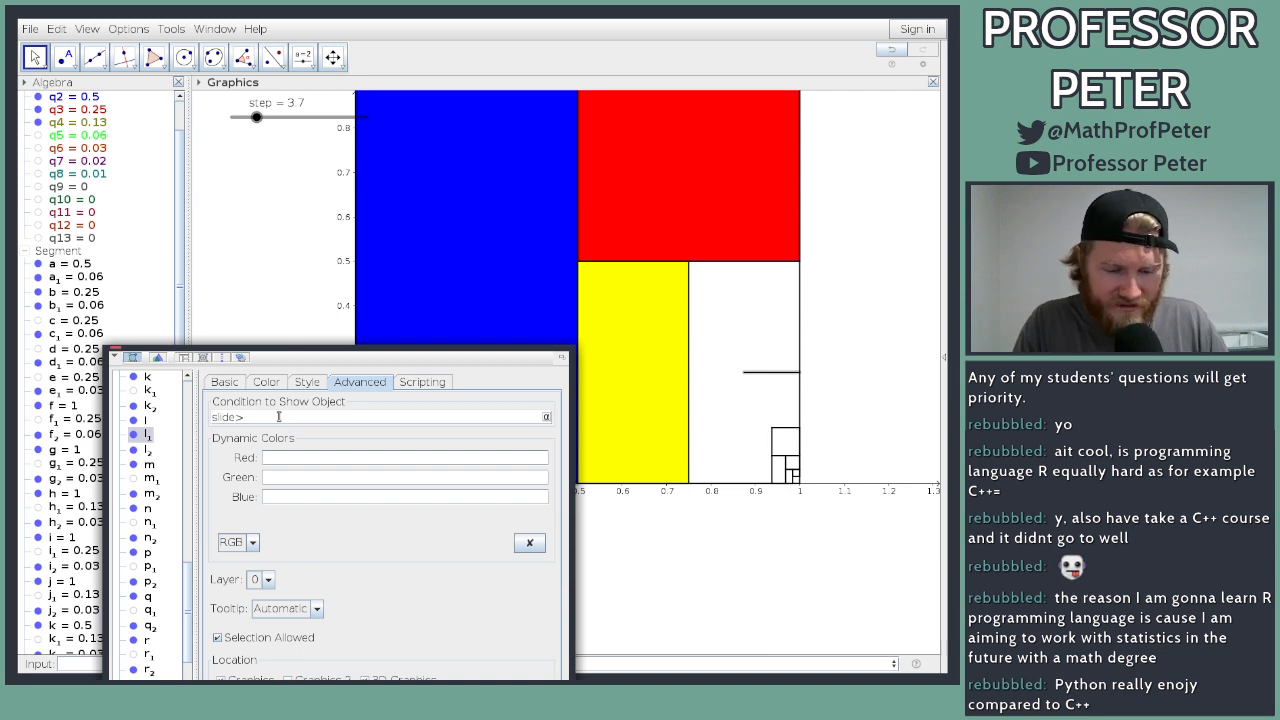
{"action": "type", "text": "tep "}
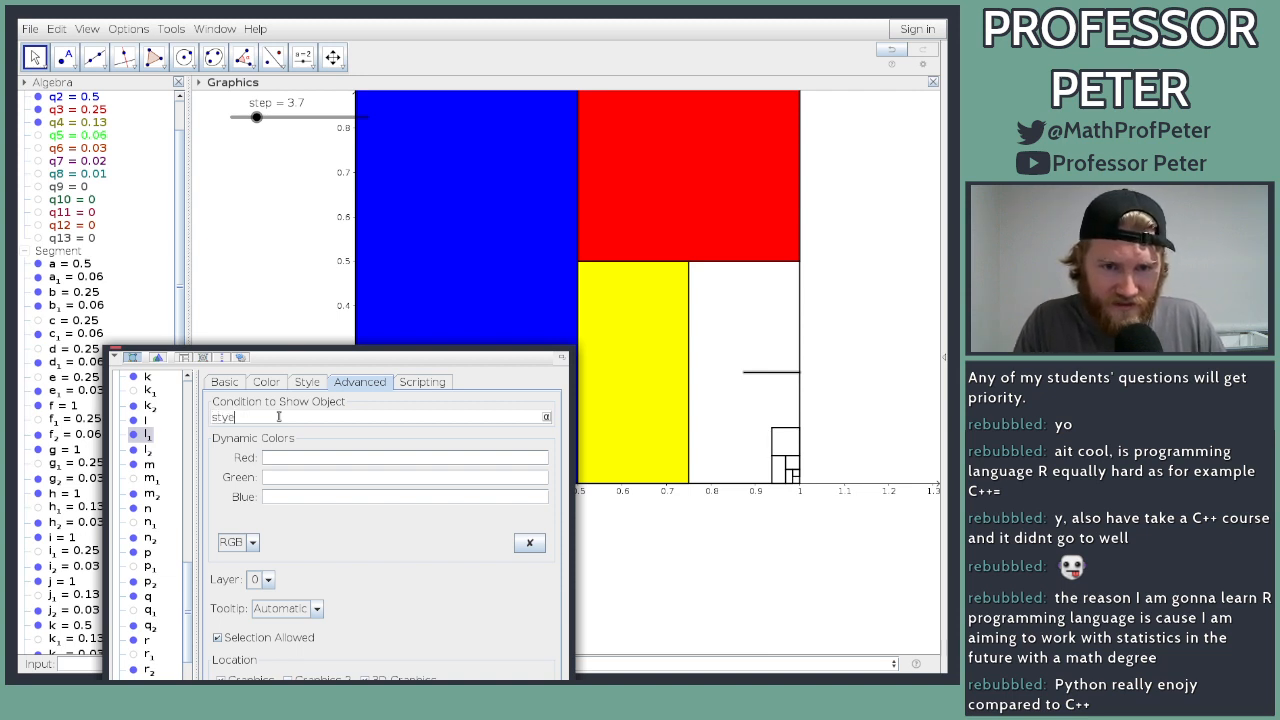
{"action": "type", "text": "> 6"}
{"action": "key", "text": "Return"}
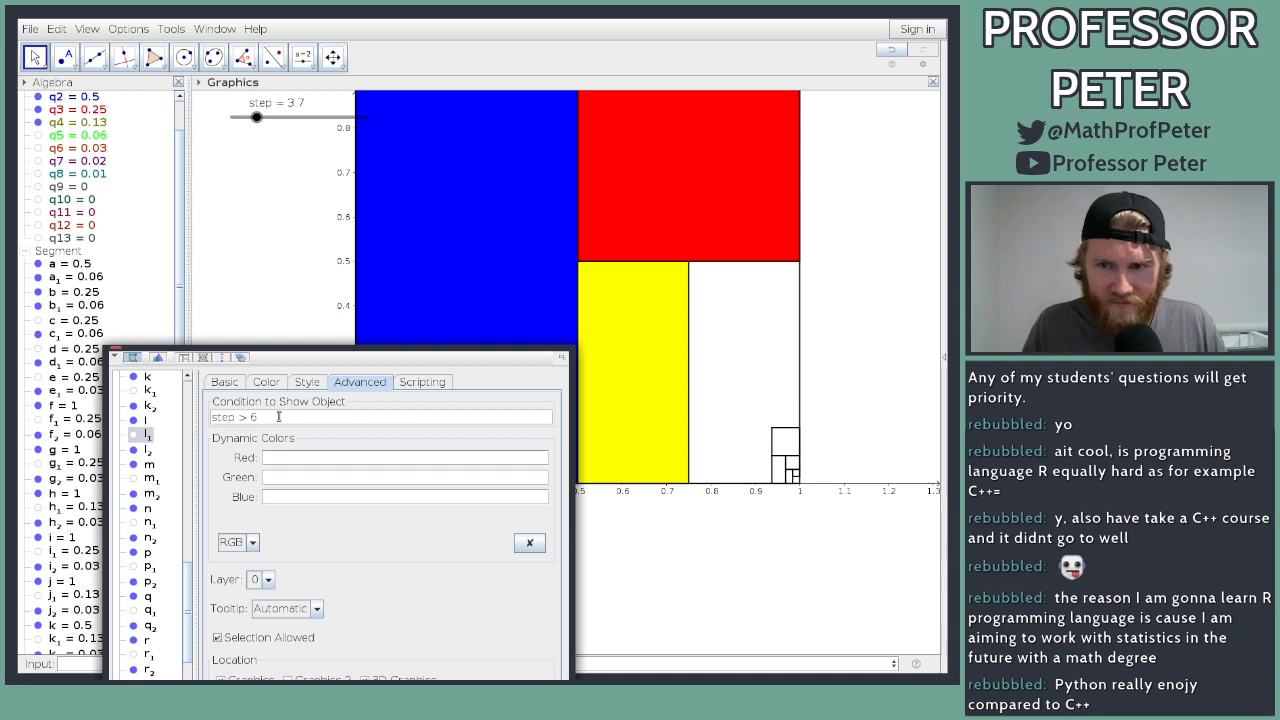
{"action": "left_click", "coordinate": [116, 349]}
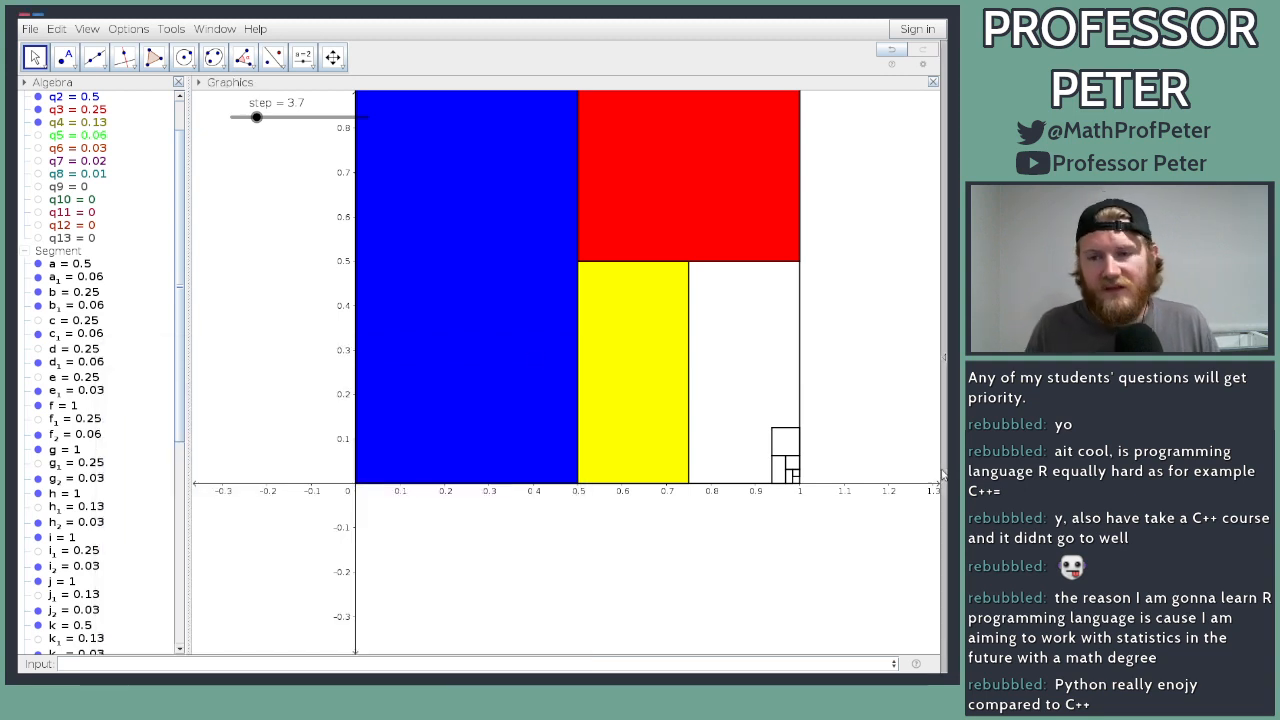
Step: Run the step slider through 6.1, 2.2 and 8.2 to check which shapes and outlines appear near the square's smallest pieces
{"action": "scroll", "coordinate": [860, 441], "scroll_direction": "up", "scroll_amount": 2}
{"action": "scroll", "coordinate": [814, 457], "scroll_direction": "up", "scroll_amount": 5}
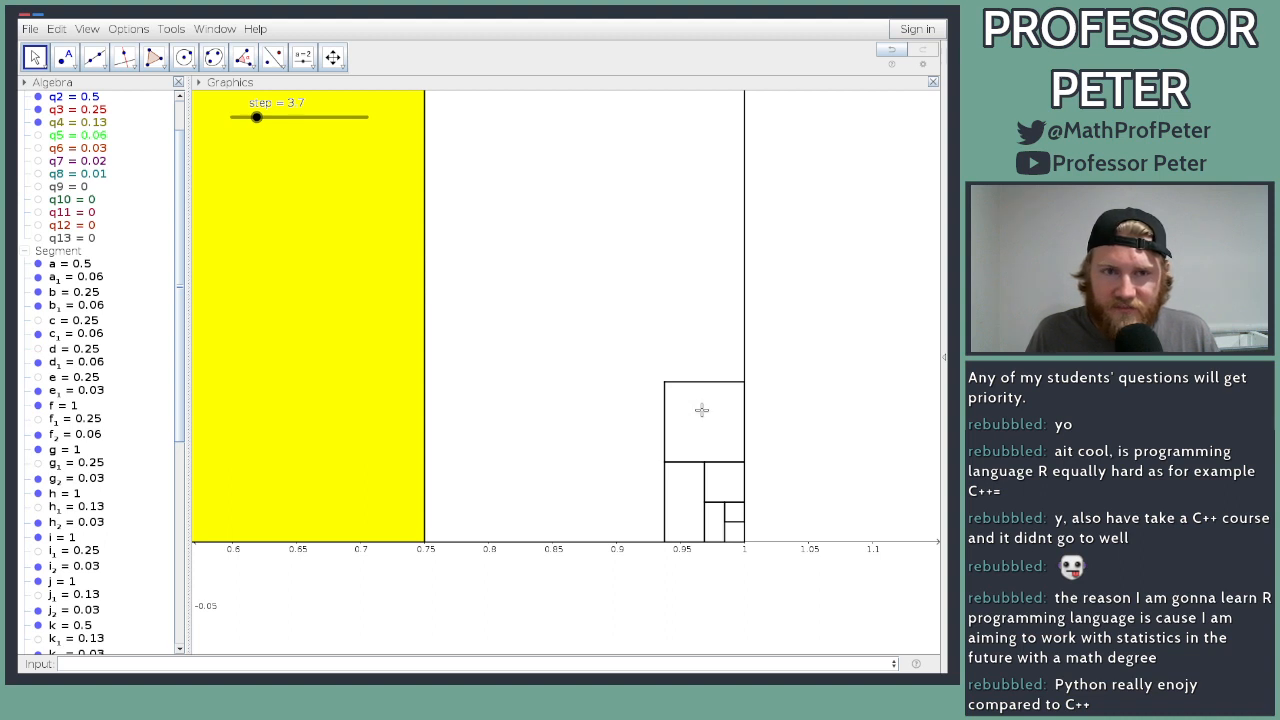
{"action": "left_click", "coordinate": [258, 118]}
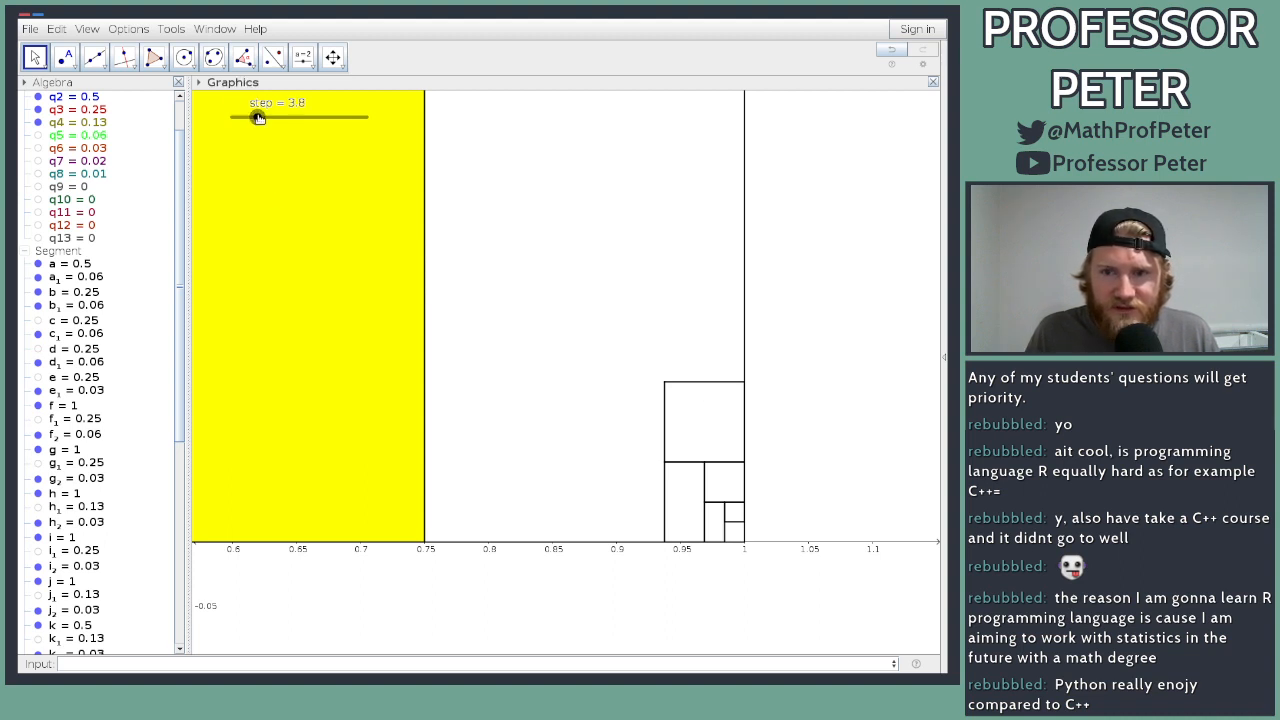
{"action": "left_click_drag", "start_coordinate": [258, 118], "coordinate": [273, 118]}
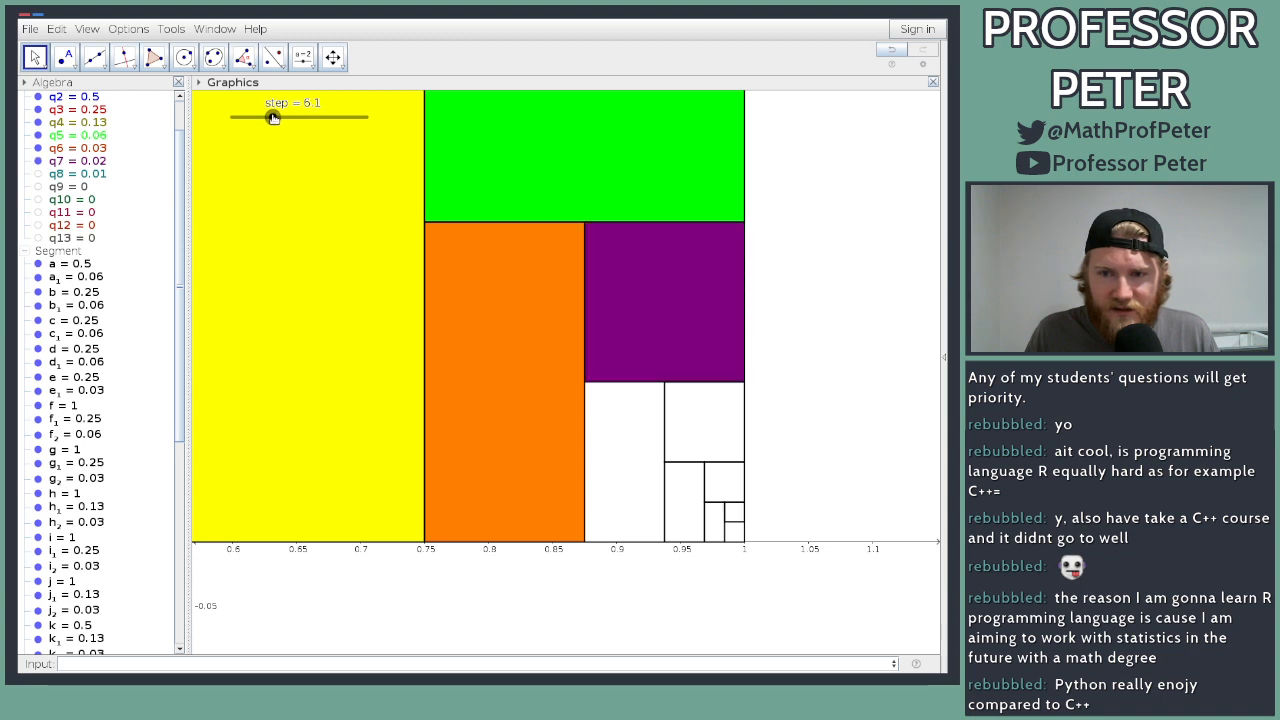
{"action": "left_click_drag", "start_coordinate": [273, 118], "coordinate": [246, 117]}
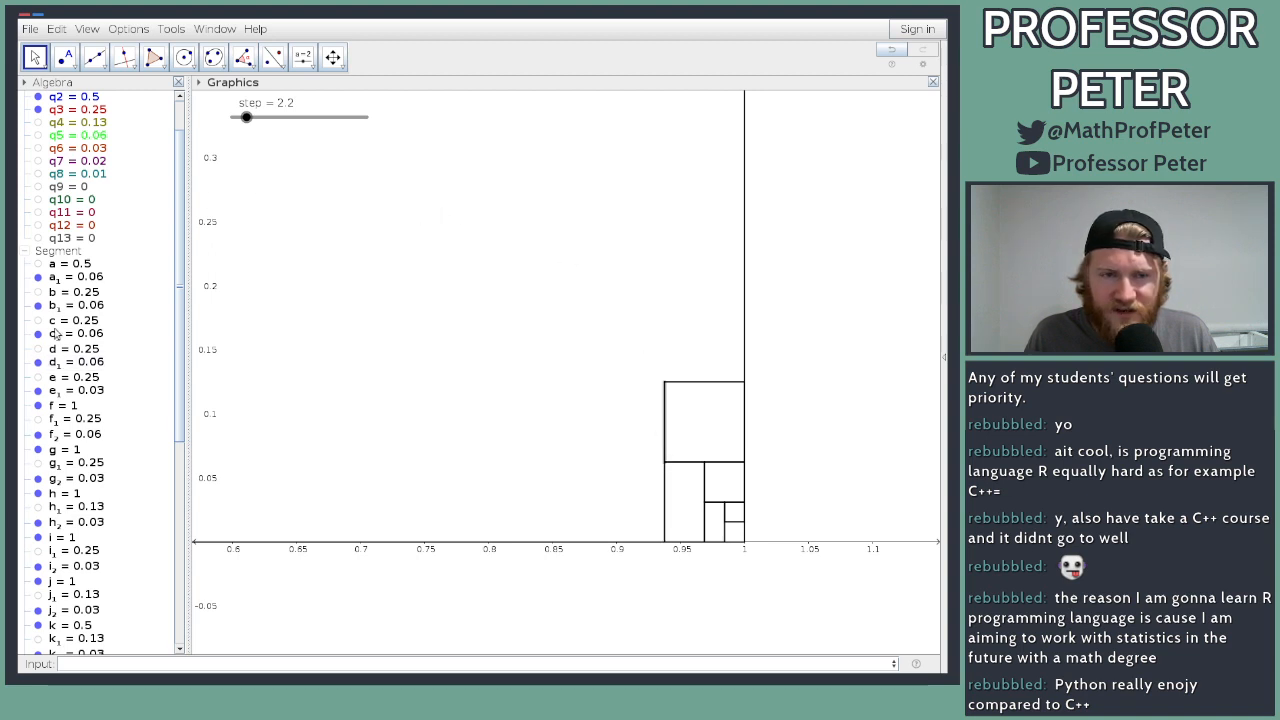
{"action": "left_click_drag", "start_coordinate": [246, 118], "coordinate": [287, 118]}
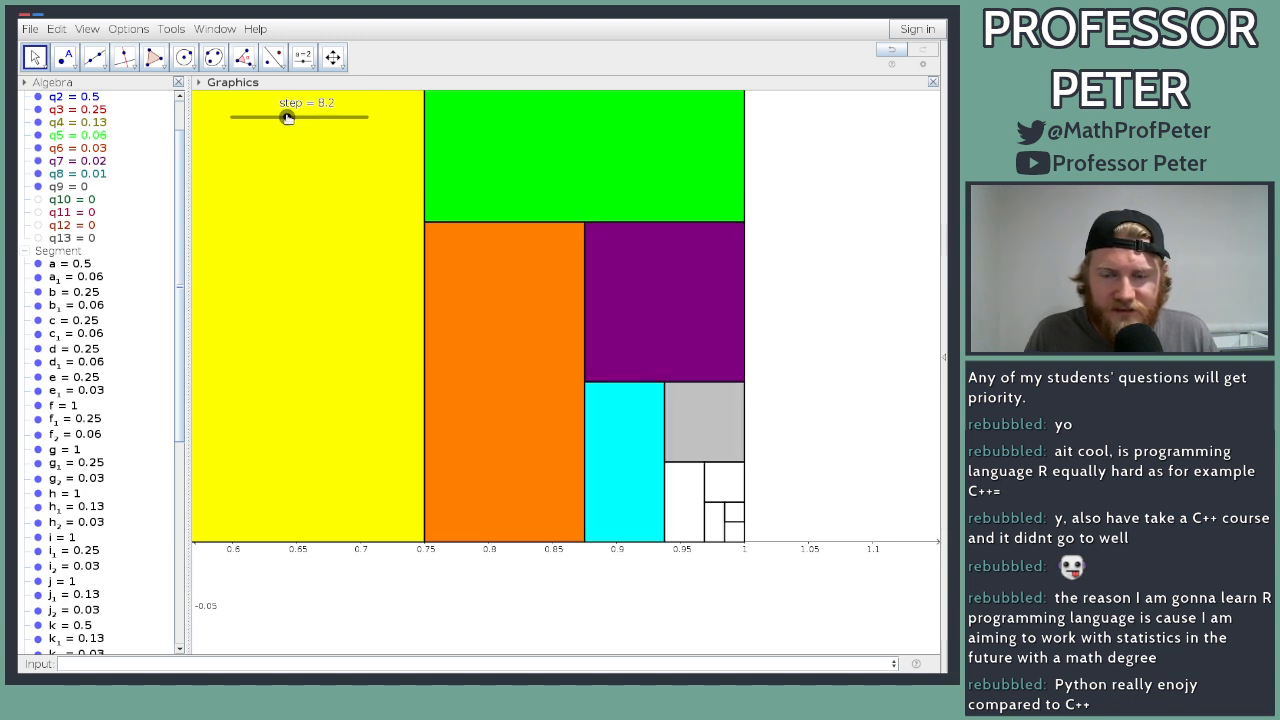
Step: Identify the cyan rectangle as a quadrilateral in the object list and clear the selection
{"action": "left_click", "coordinate": [619, 432]}
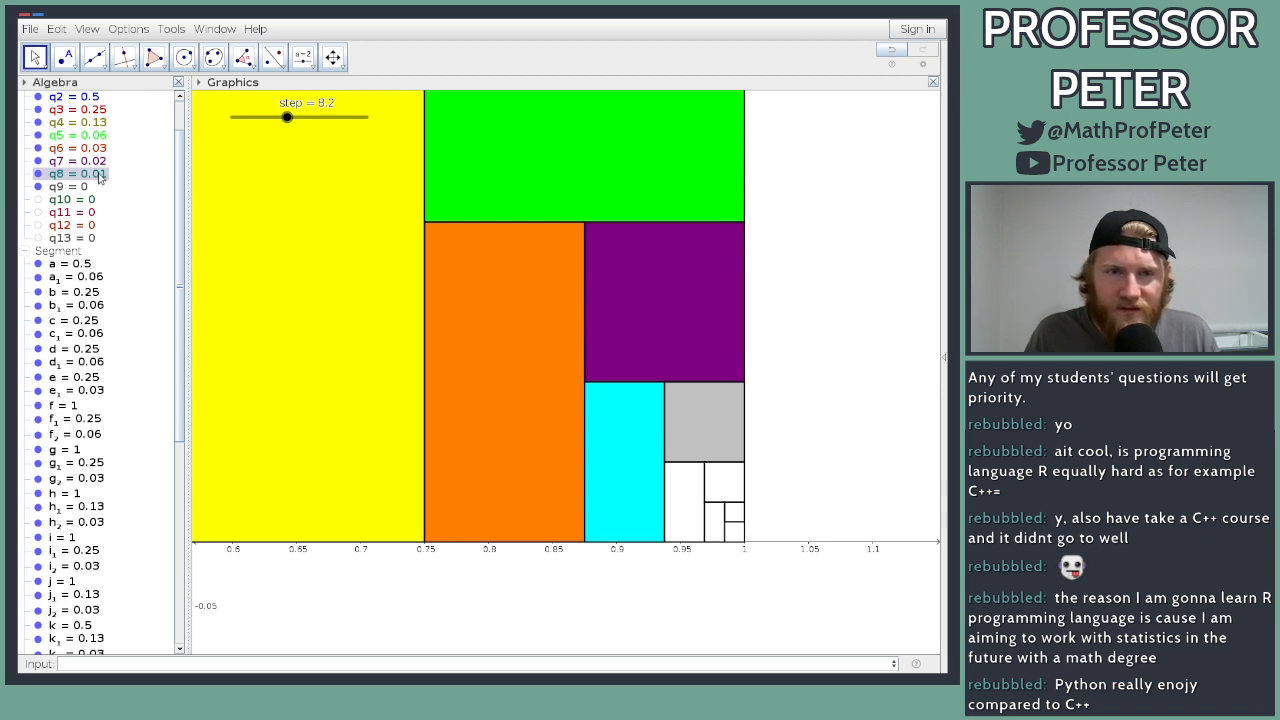
{"action": "double_click", "coordinate": [274, 343]}
{"action": "key", "text": "Escape"}
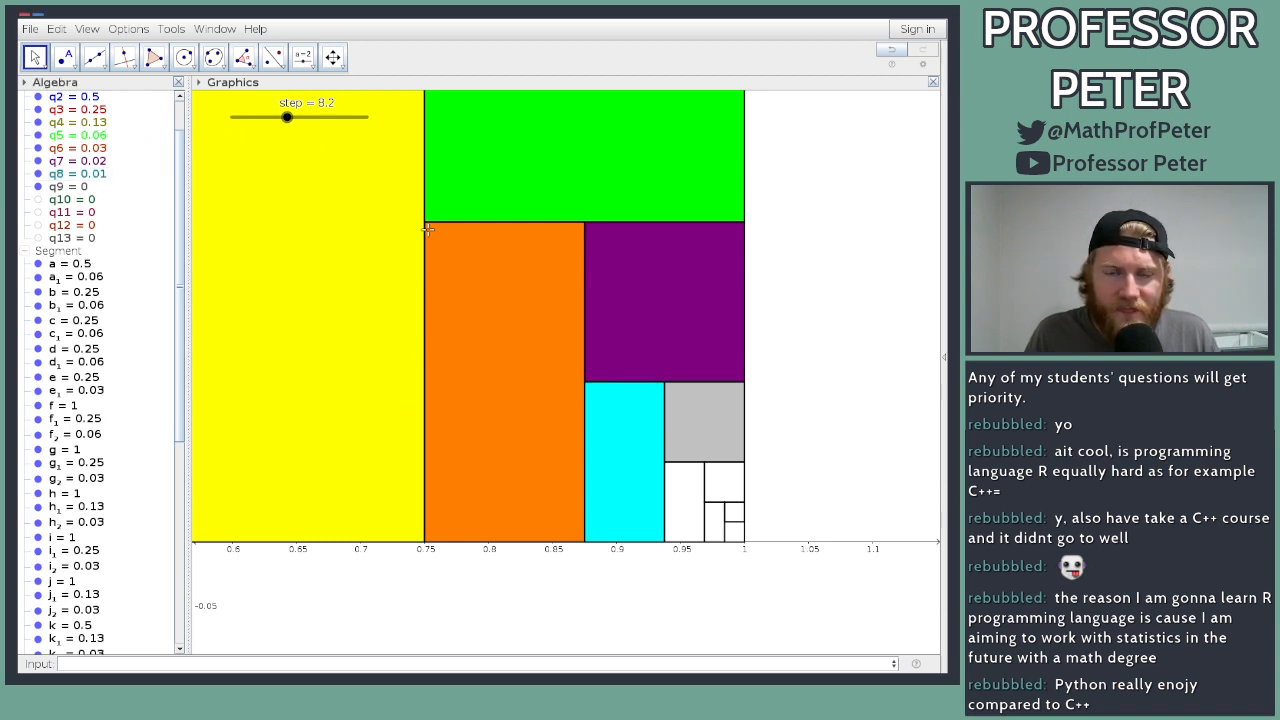
Step: Set the colour of quadrilateral q8, the cyan rectangle, to red
{"action": "left_click", "coordinate": [268, 381]}
{"action": "left_click", "coordinate": [232, 410]}
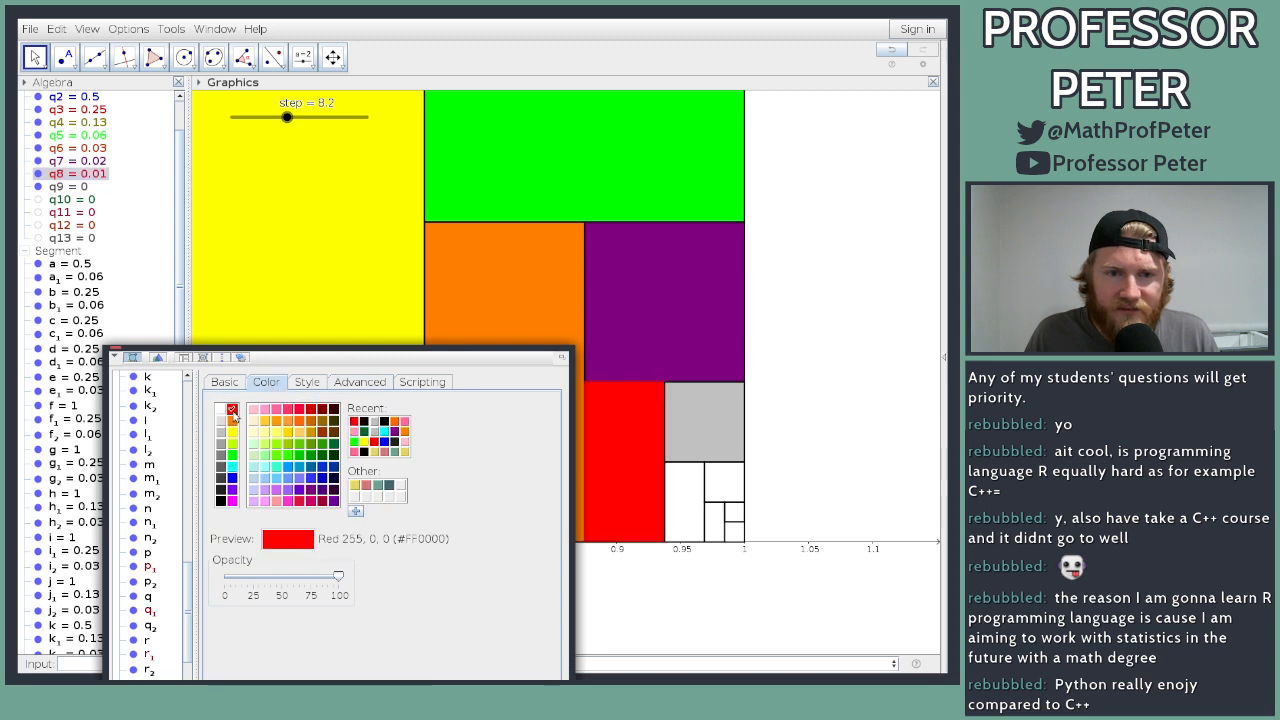
{"action": "left_click", "coordinate": [114, 350]}
Step: Review the show condition of segments p1, q1, r1 and s1, the edges of quadrilateral q8
{"action": "scroll", "coordinate": [90, 450], "scroll_direction": "down", "scroll_amount": 10}
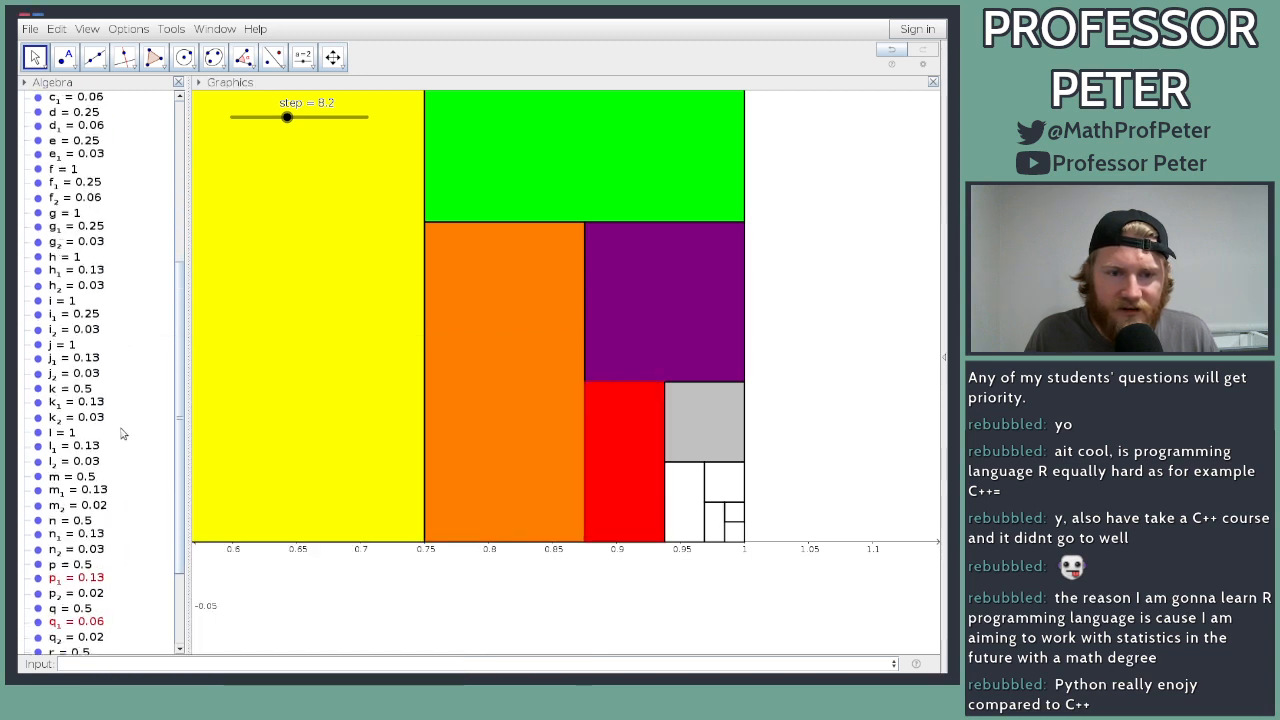
{"action": "left_click", "coordinate": [88, 458]}
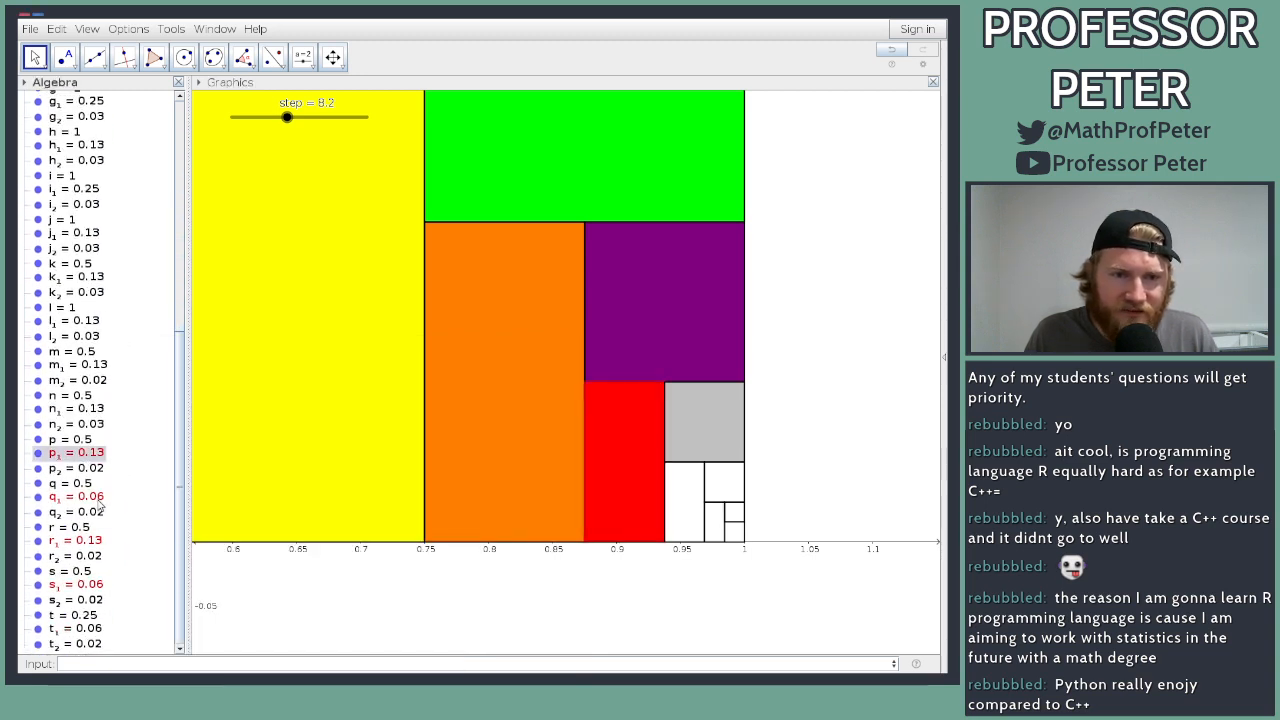
{"action": "left_click", "coordinate": [98, 501], "text": "ctrl"}
{"action": "left_click", "coordinate": [97, 540], "text": "ctrl"}
{"action": "left_click", "coordinate": [92, 586], "text": "ctrl"}
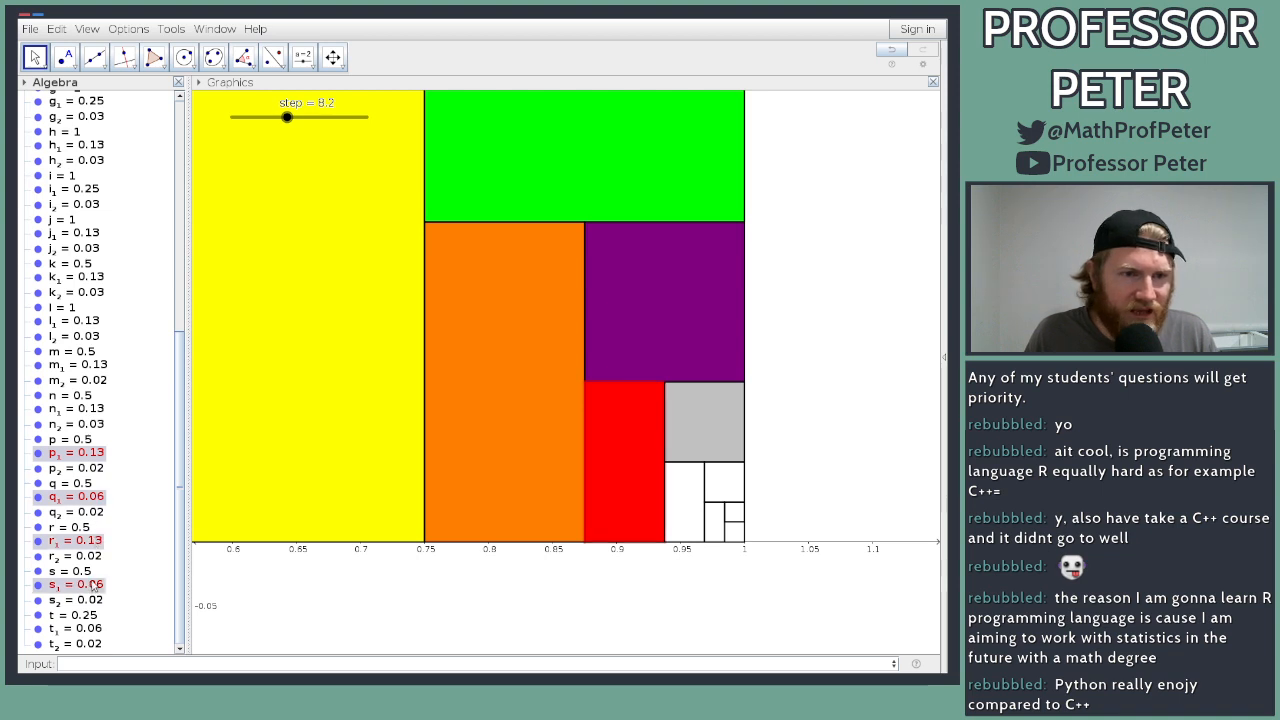
{"action": "right_click", "coordinate": [94, 540]}
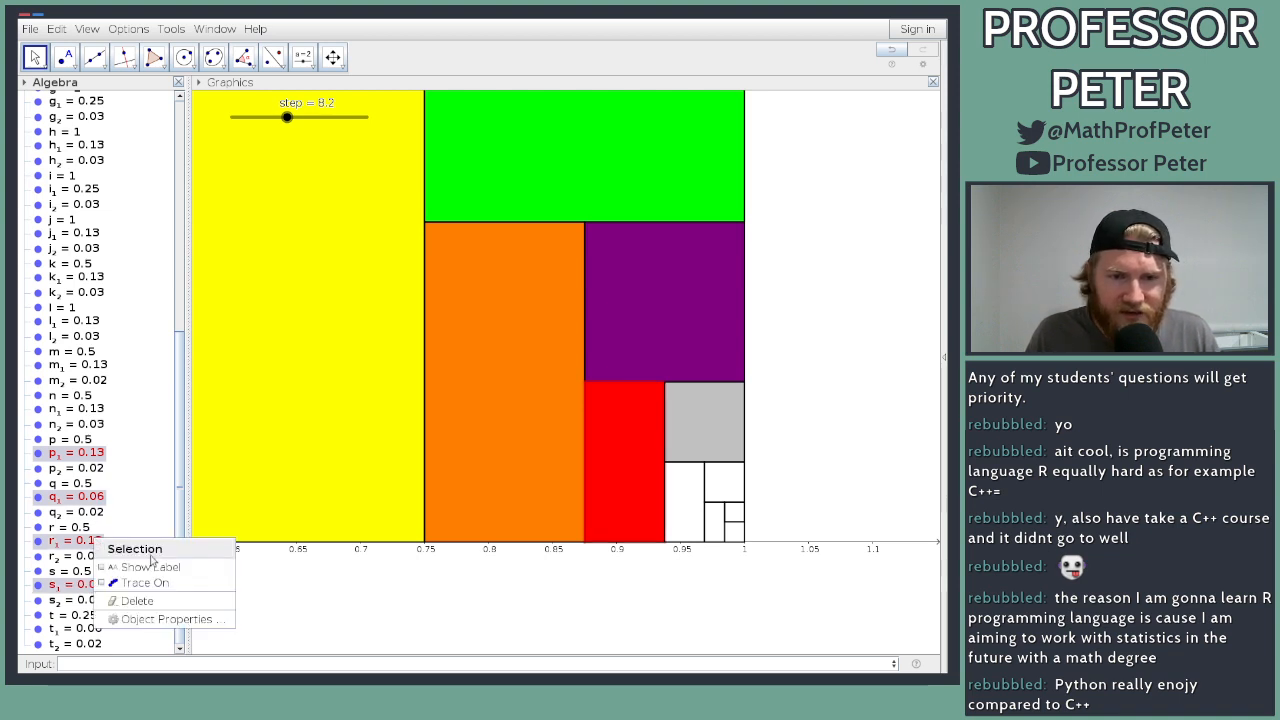
{"action": "left_click", "coordinate": [166, 619]}
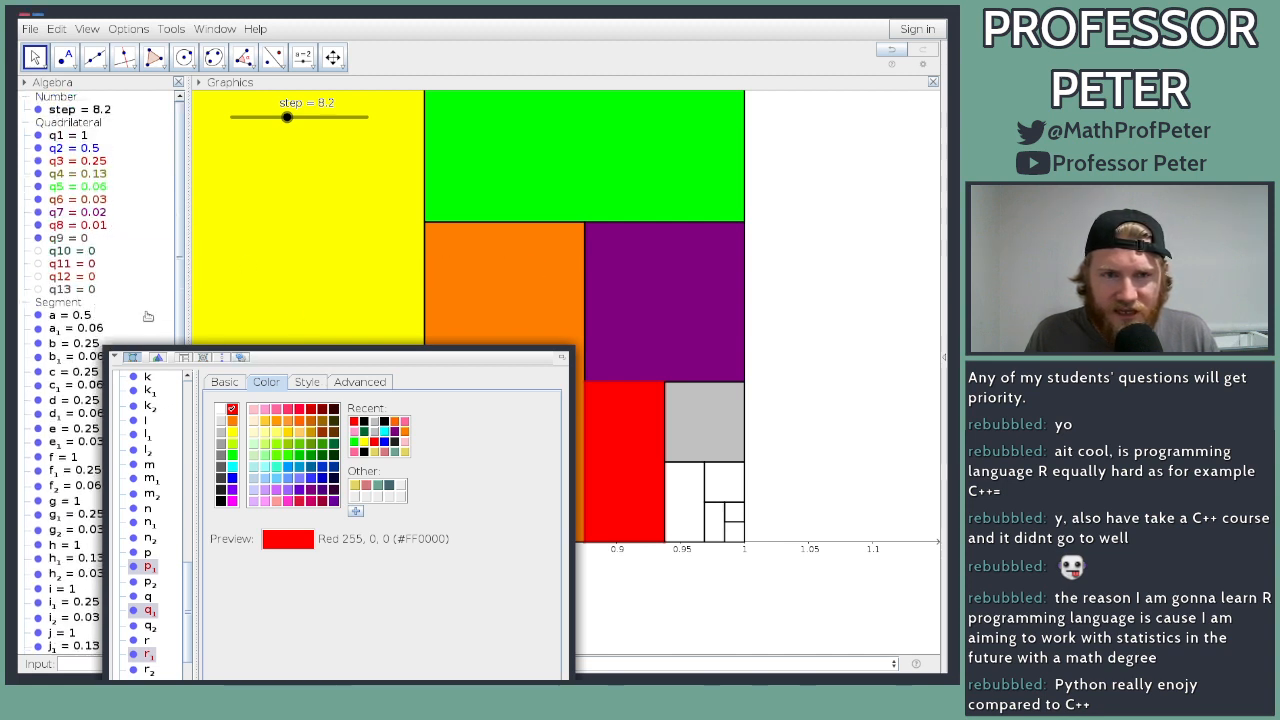
{"action": "left_click", "coordinate": [372, 381]}
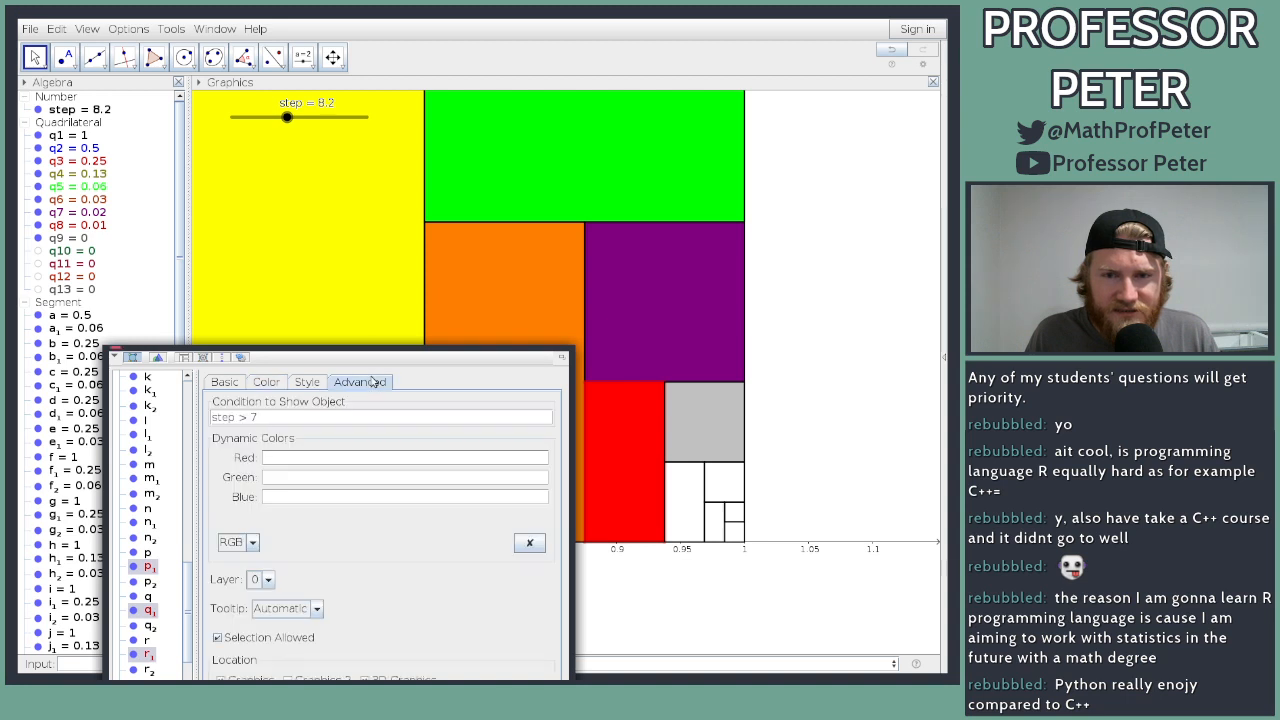
{"action": "left_click", "coordinate": [271, 422]}
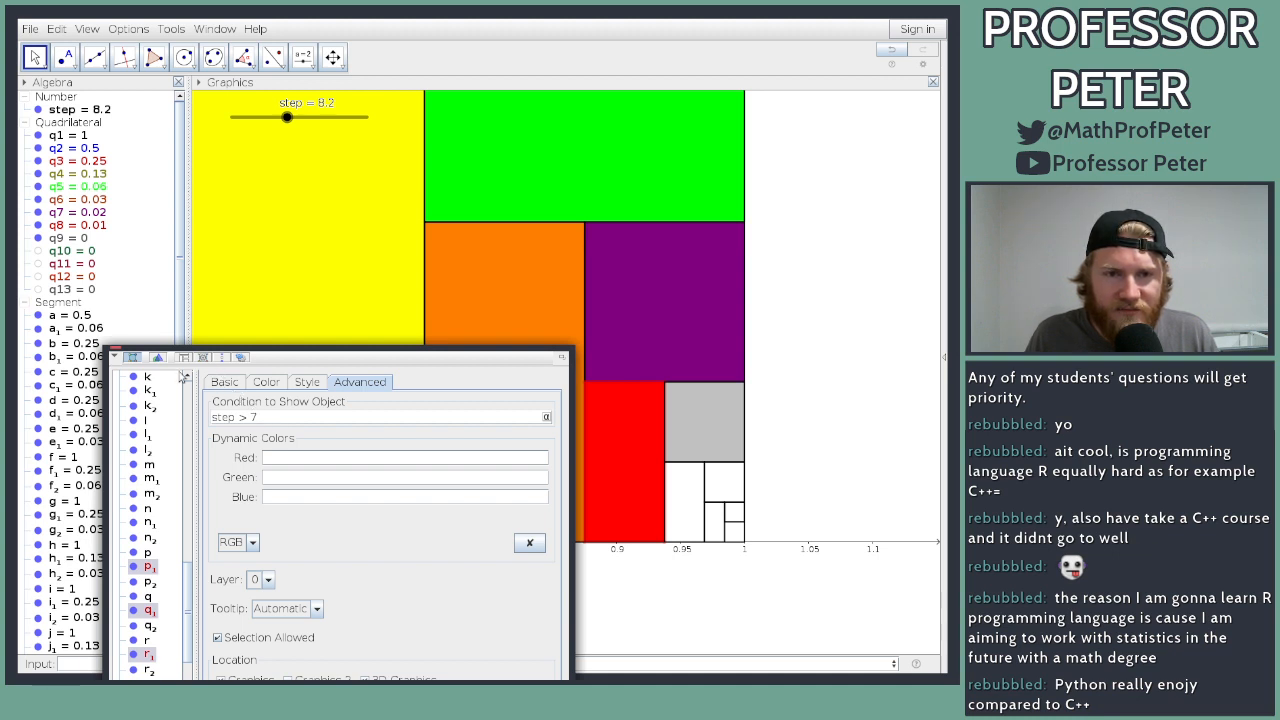
Step: Select all the segments together and set their colour back to black
{"action": "left_click", "coordinate": [116, 351]}
{"action": "left_click", "coordinate": [72, 305]}
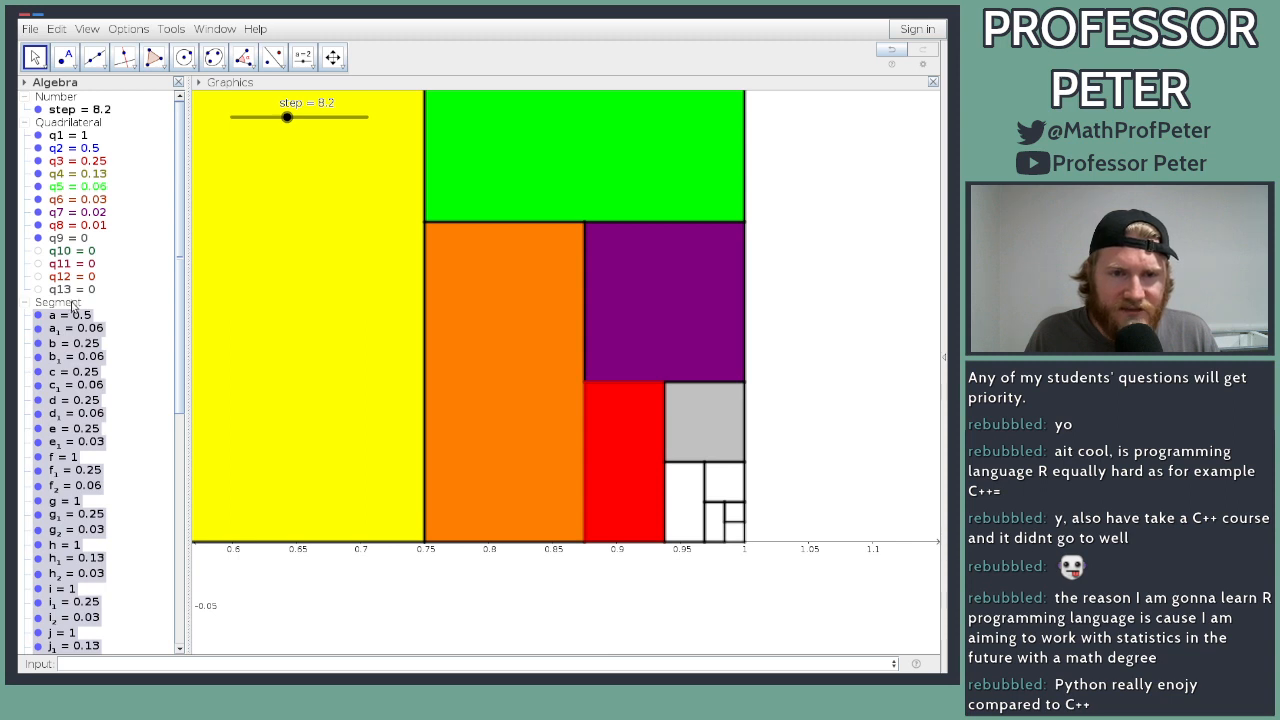
{"action": "right_click", "coordinate": [72, 305]}
{"action": "key", "text": "Escape"}
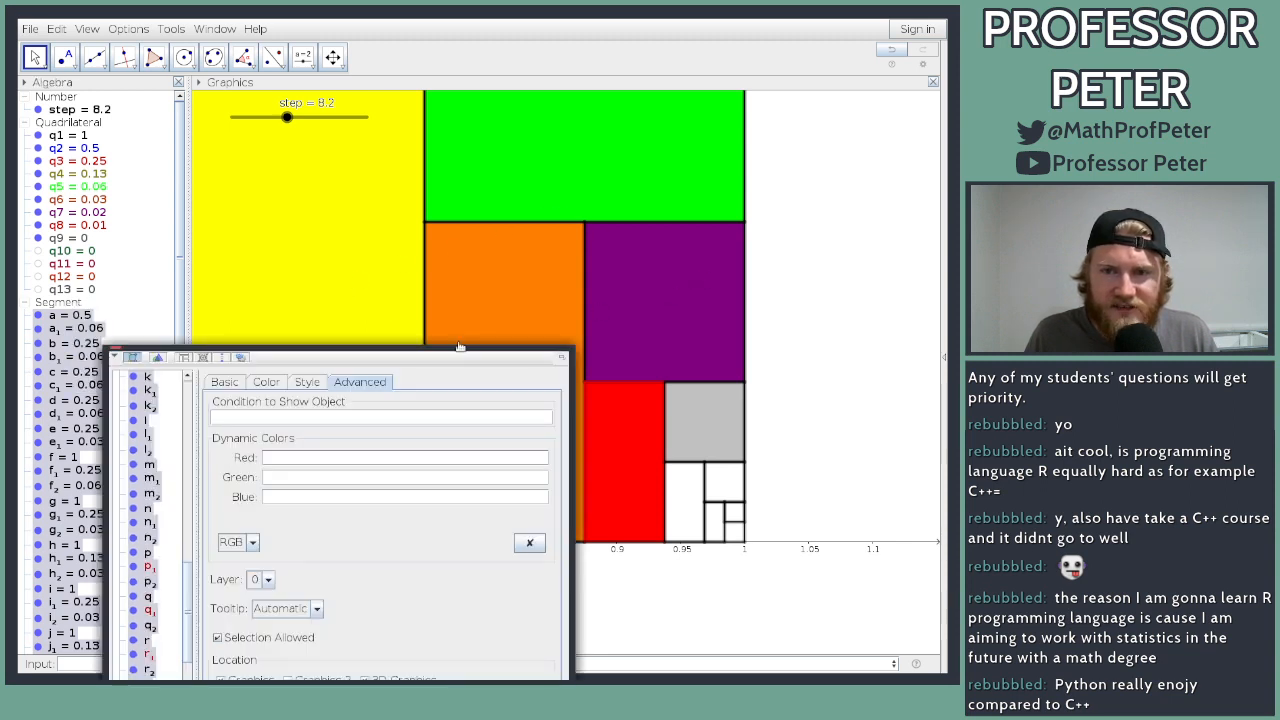
{"action": "left_click_drag", "start_coordinate": [460, 351], "coordinate": [0, 250]}
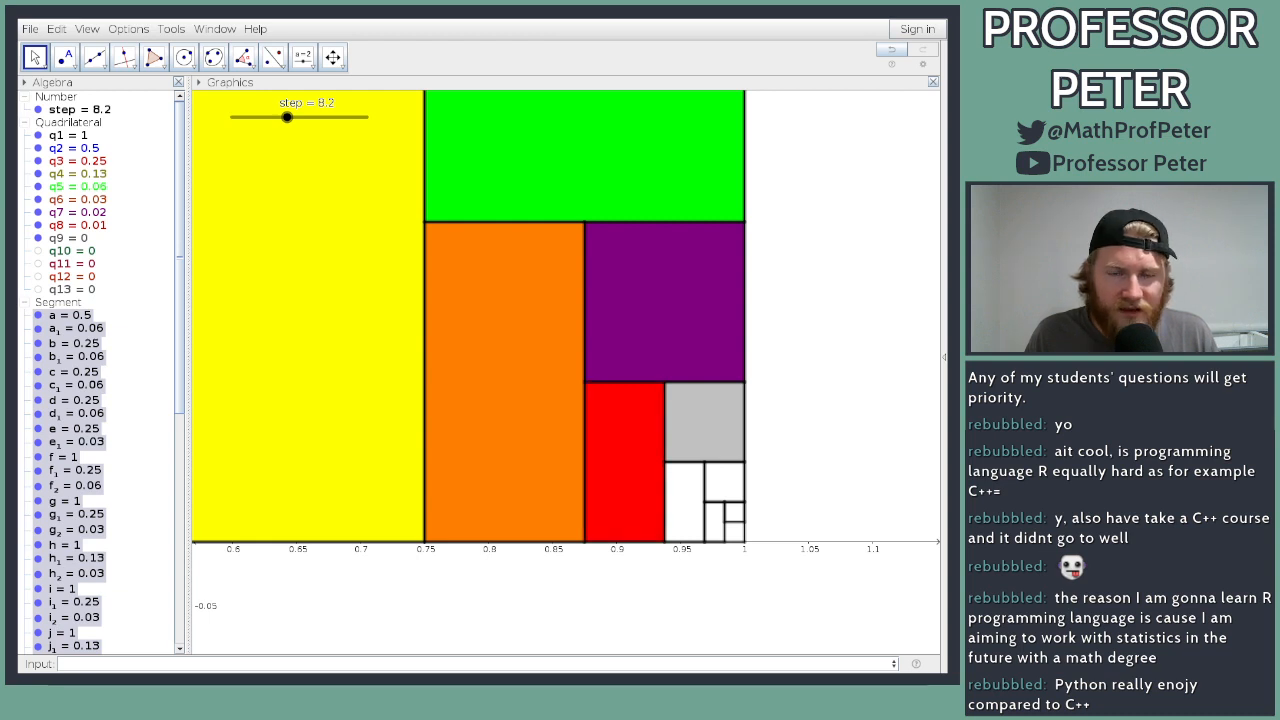
Step: Set the colour of quadrilateral q9, the grey square, to red and its edges a1, b1 and c1 to black
{"action": "left_click", "coordinate": [716, 440]}
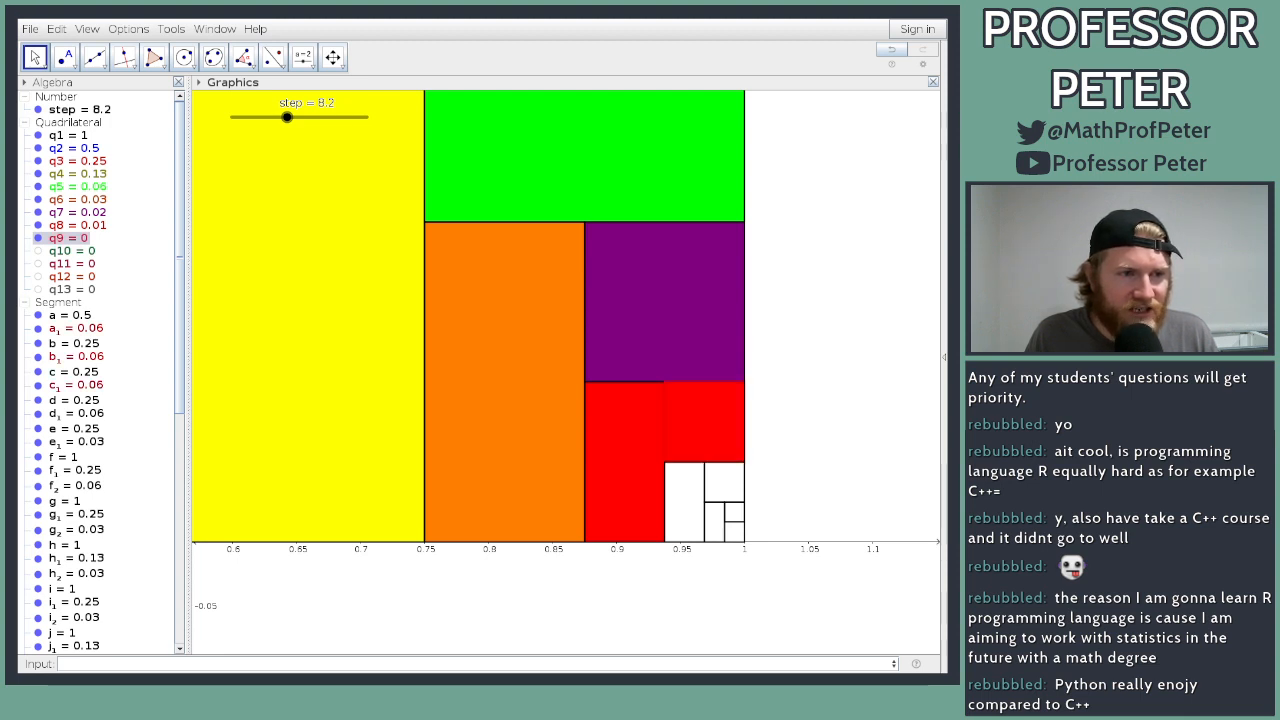
{"action": "left_click", "coordinate": [75, 328]}
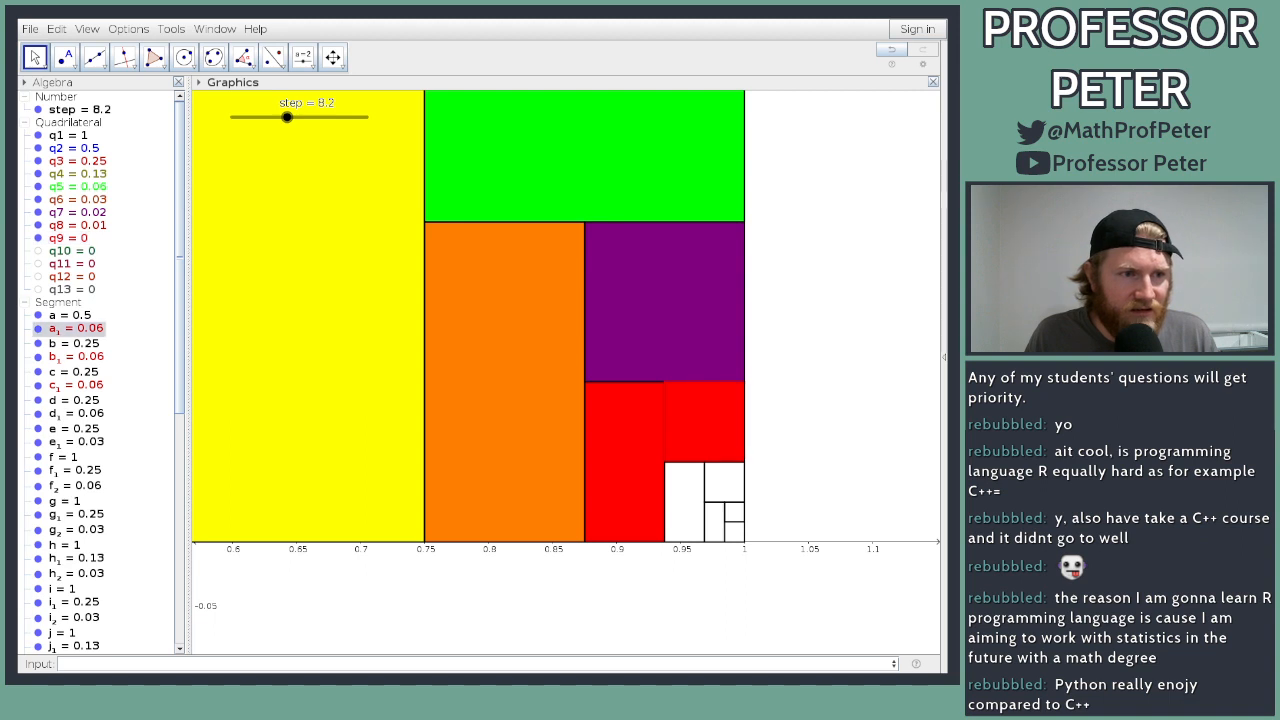
{"action": "left_click", "coordinate": [76, 357], "text": "ctrl"}
{"action": "left_click", "coordinate": [76, 385], "text": "ctrl"}
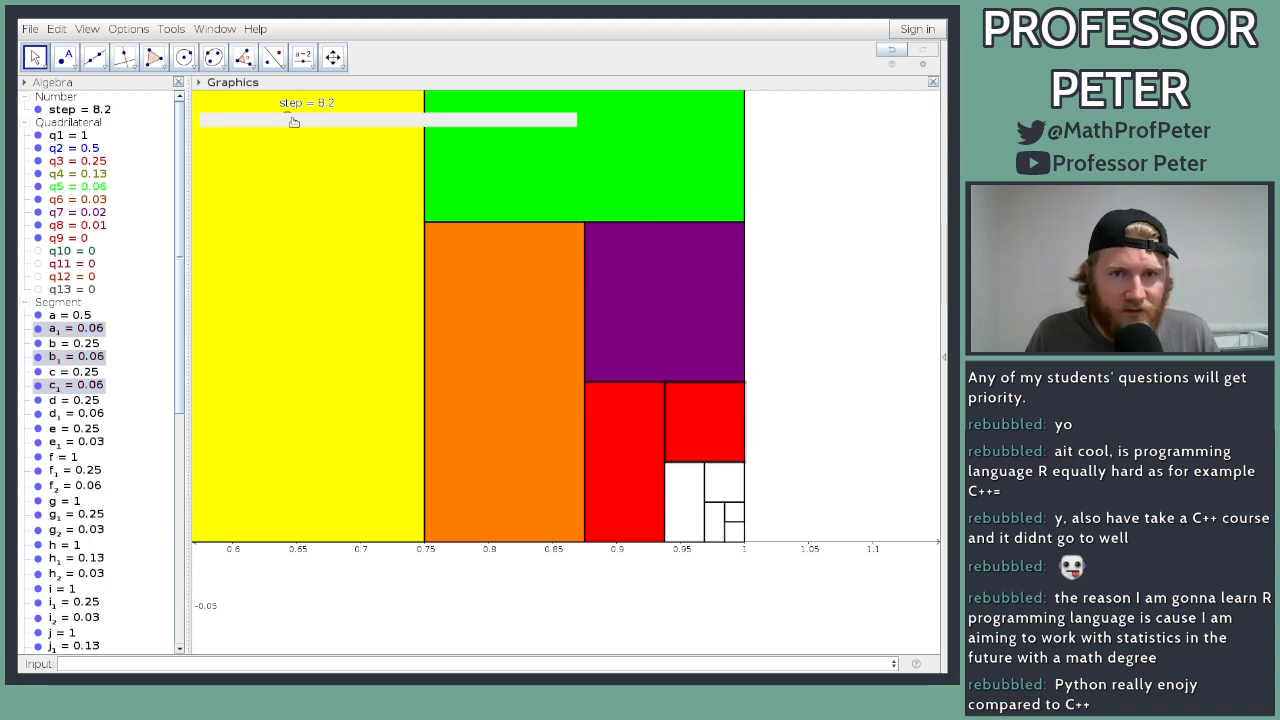
Step: Set the step slider to 9.8, colour quadrilateral q10 blue and select its edges d1, e1, f2 and g2
{"action": "left_click", "coordinate": [287, 118]}
{"action": "left_click_drag", "start_coordinate": [287, 118], "coordinate": [298, 118]}
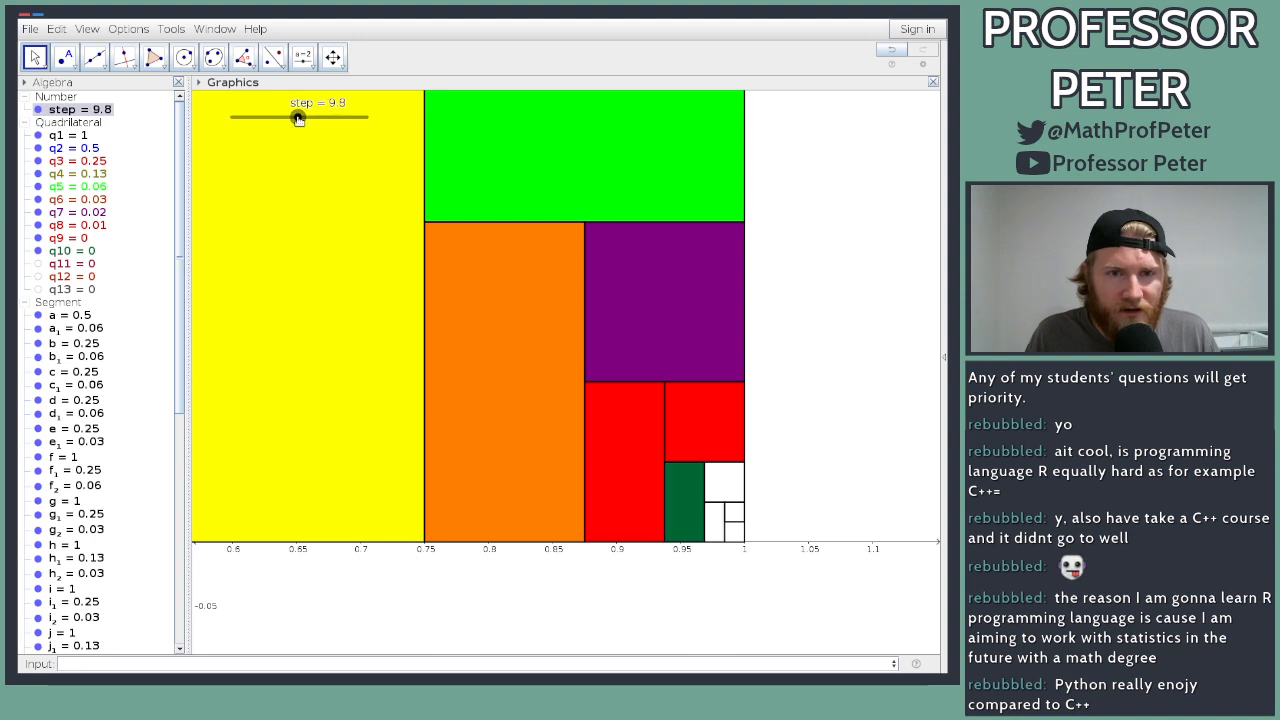
{"action": "left_click", "coordinate": [684, 500]}
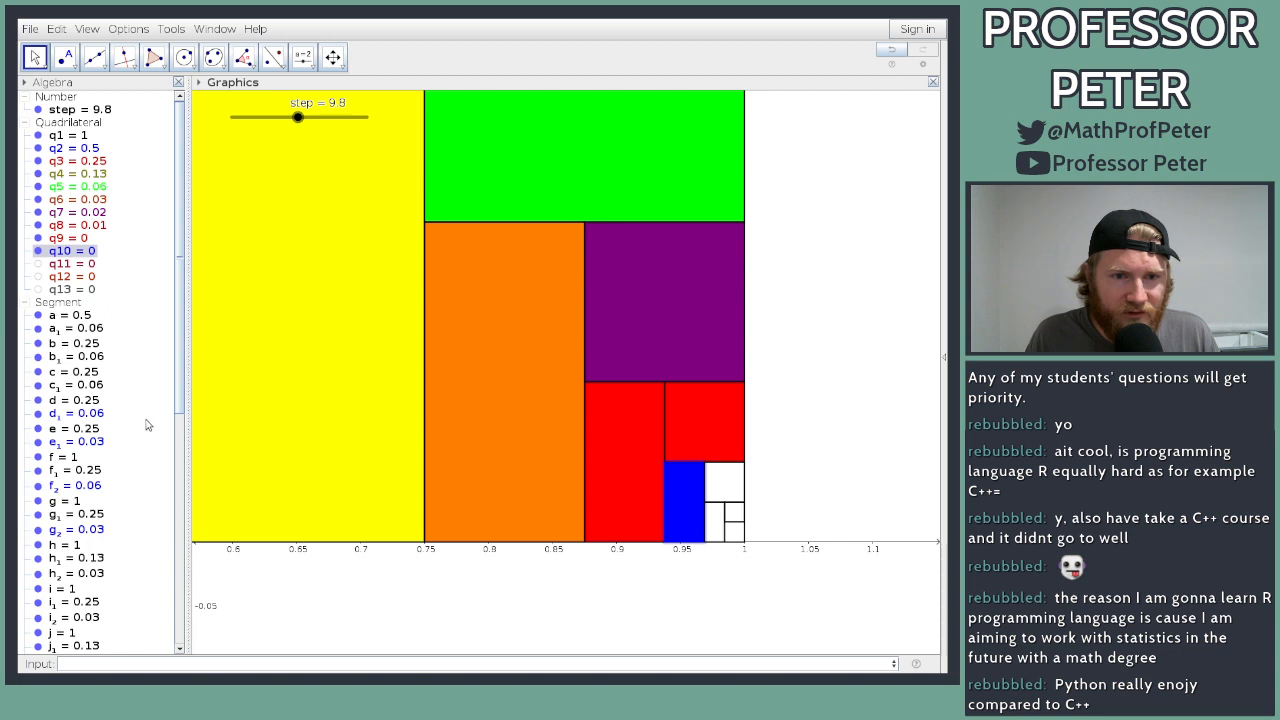
{"action": "left_click", "coordinate": [72, 416]}
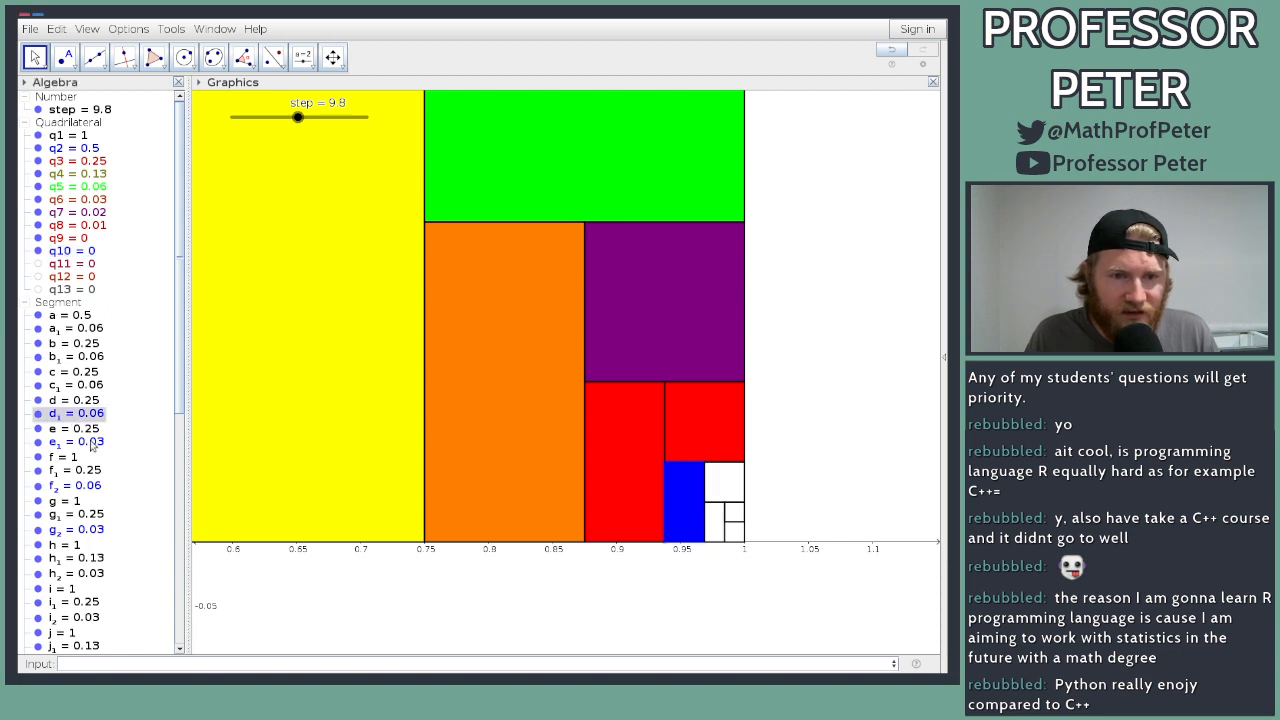
{"action": "left_click", "coordinate": [92, 442], "text": "ctrl"}
{"action": "left_click", "coordinate": [95, 486], "text": "ctrl"}
{"action": "left_click", "coordinate": [95, 530], "text": "ctrl"}
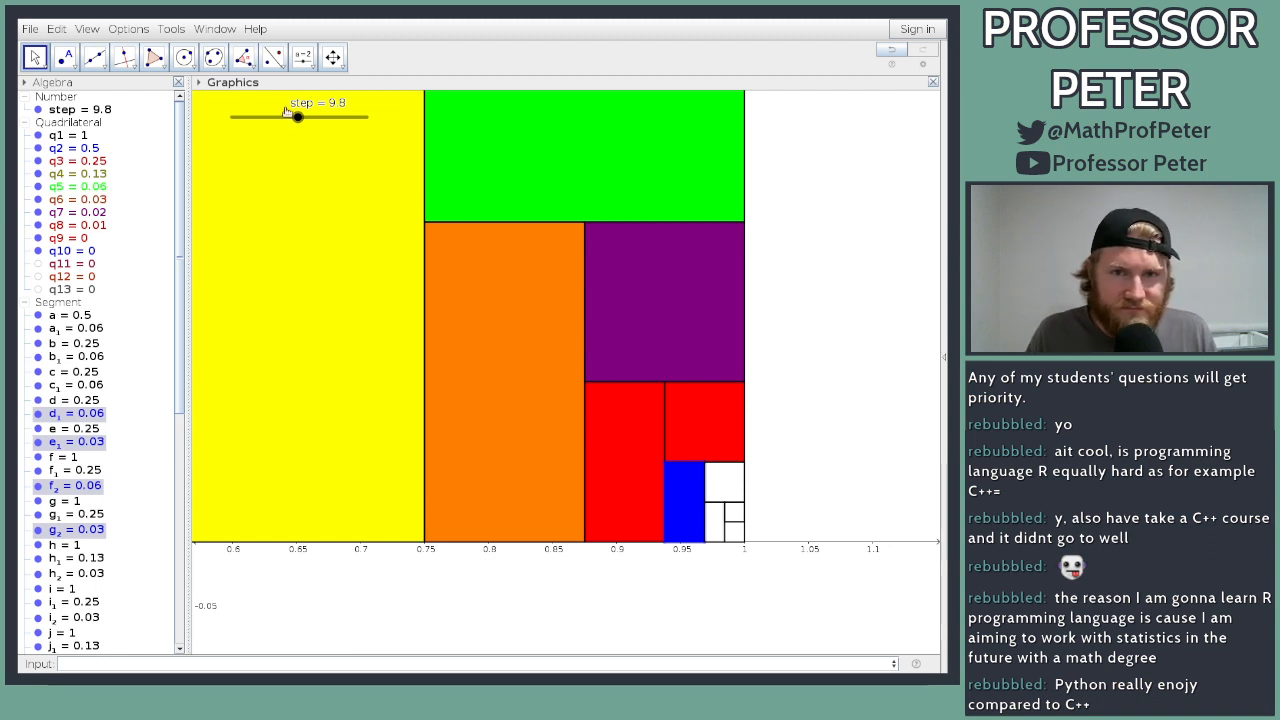
Step: Set the step slider to 10.7, colour quadrilateral q11 light orange and select its edges h2, i2, j2 and k2
{"action": "left_click_drag", "start_coordinate": [297, 117], "coordinate": [304, 117]}
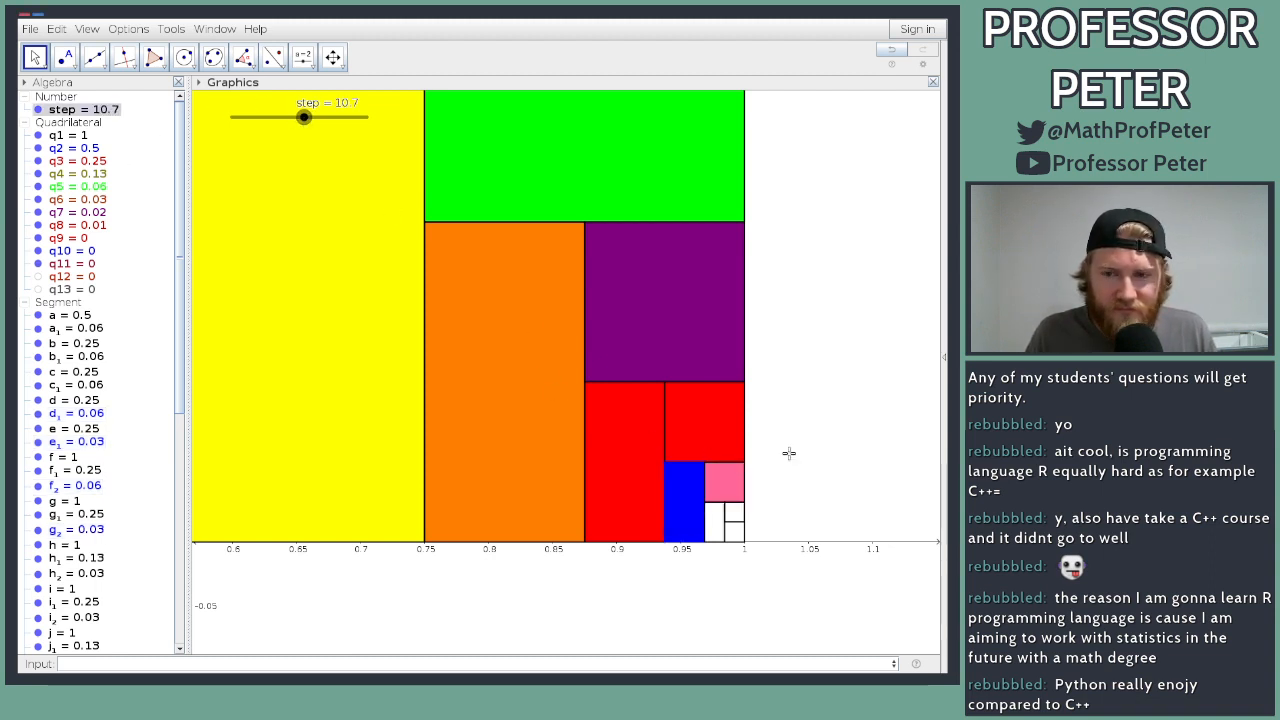
{"action": "left_click", "coordinate": [738, 477]}
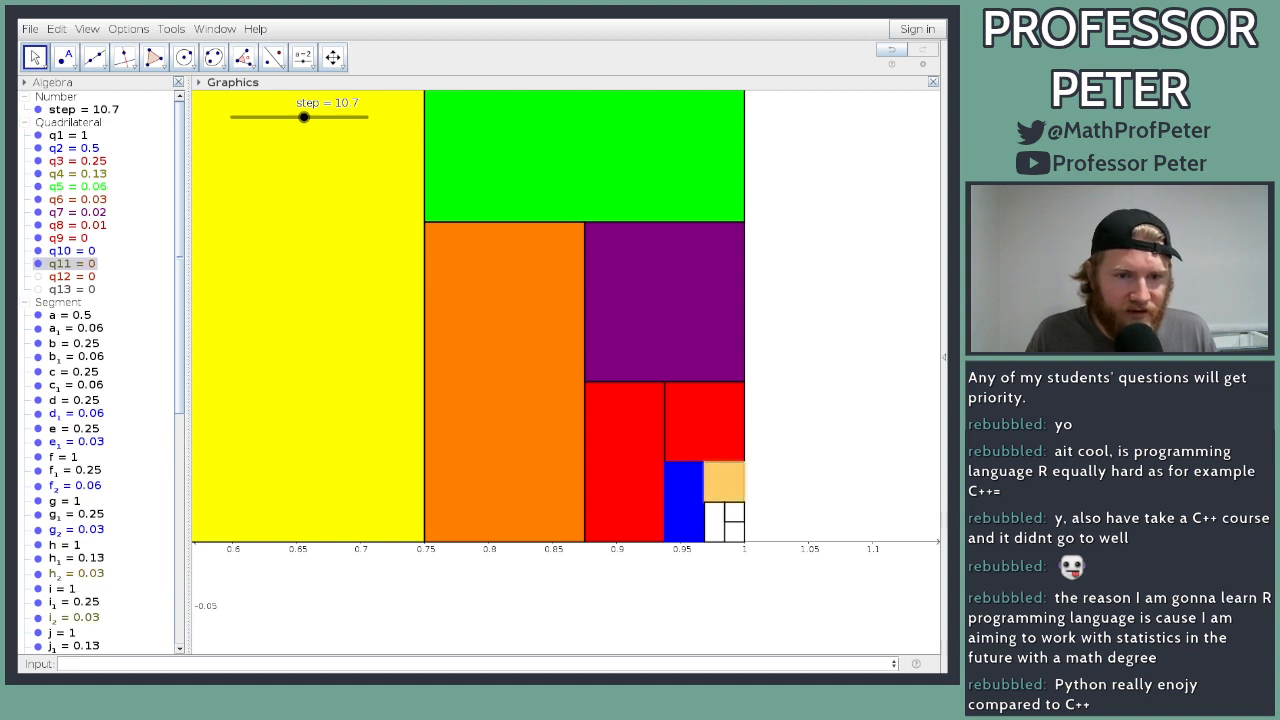
{"action": "scroll", "coordinate": [98, 440], "scroll_direction": "down", "scroll_amount": 3}
{"action": "left_click", "coordinate": [98, 460]}
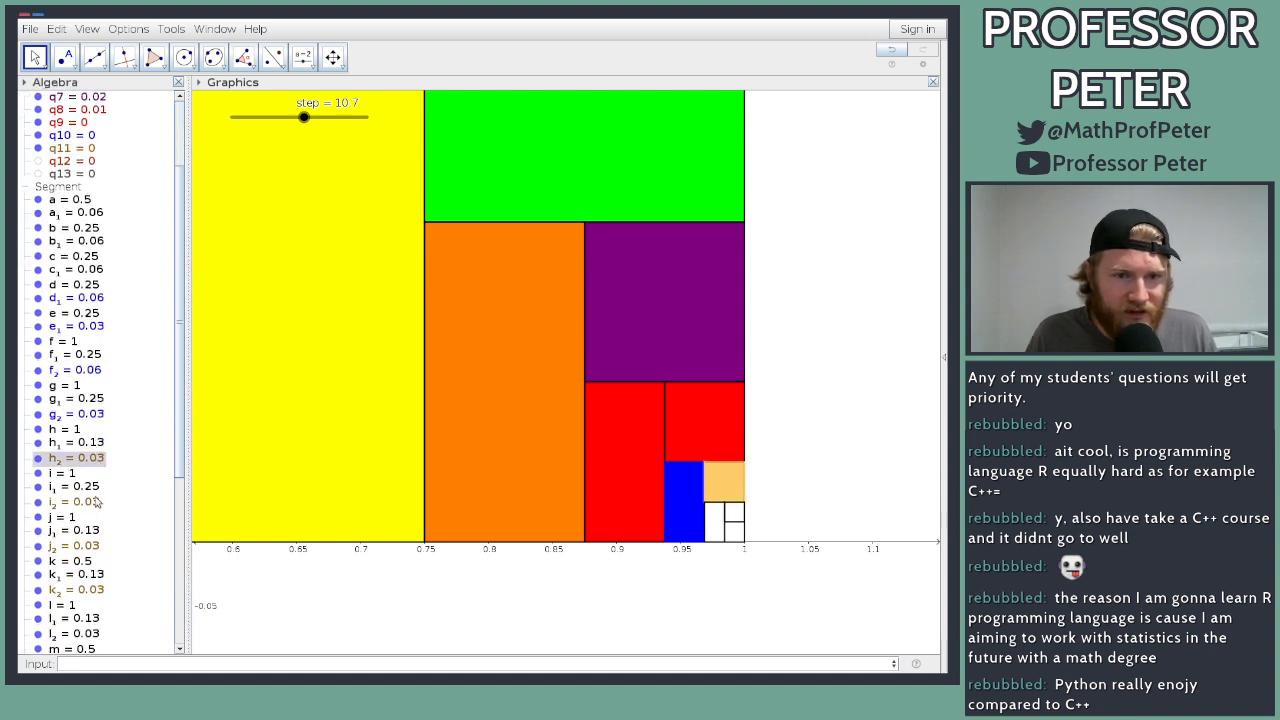
{"action": "left_click", "coordinate": [98, 502], "text": "ctrl"}
{"action": "left_click", "coordinate": [97, 546], "text": "ctrl"}
{"action": "left_click", "coordinate": [96, 590], "text": "ctrl"}
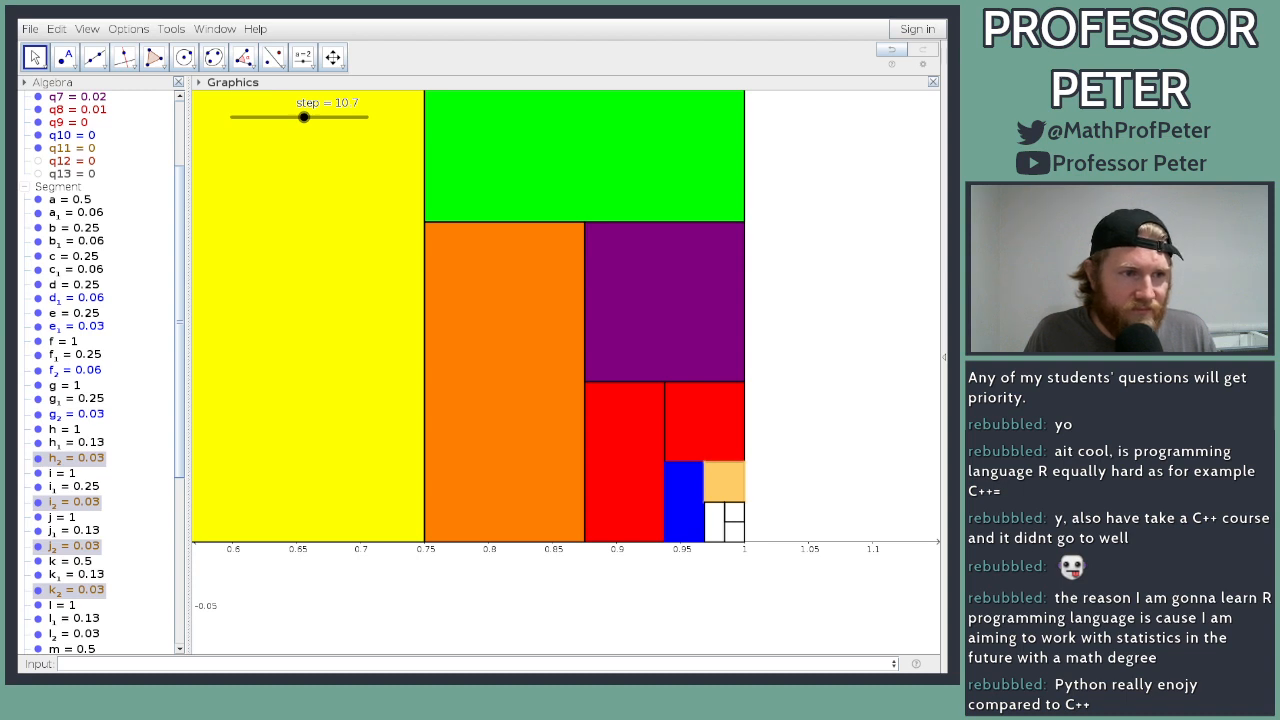
Step: Set all the segments to black, and with the step slider at 12.1 colour quadrilateral q13 blue
{"action": "left_click", "coordinate": [58, 187]}
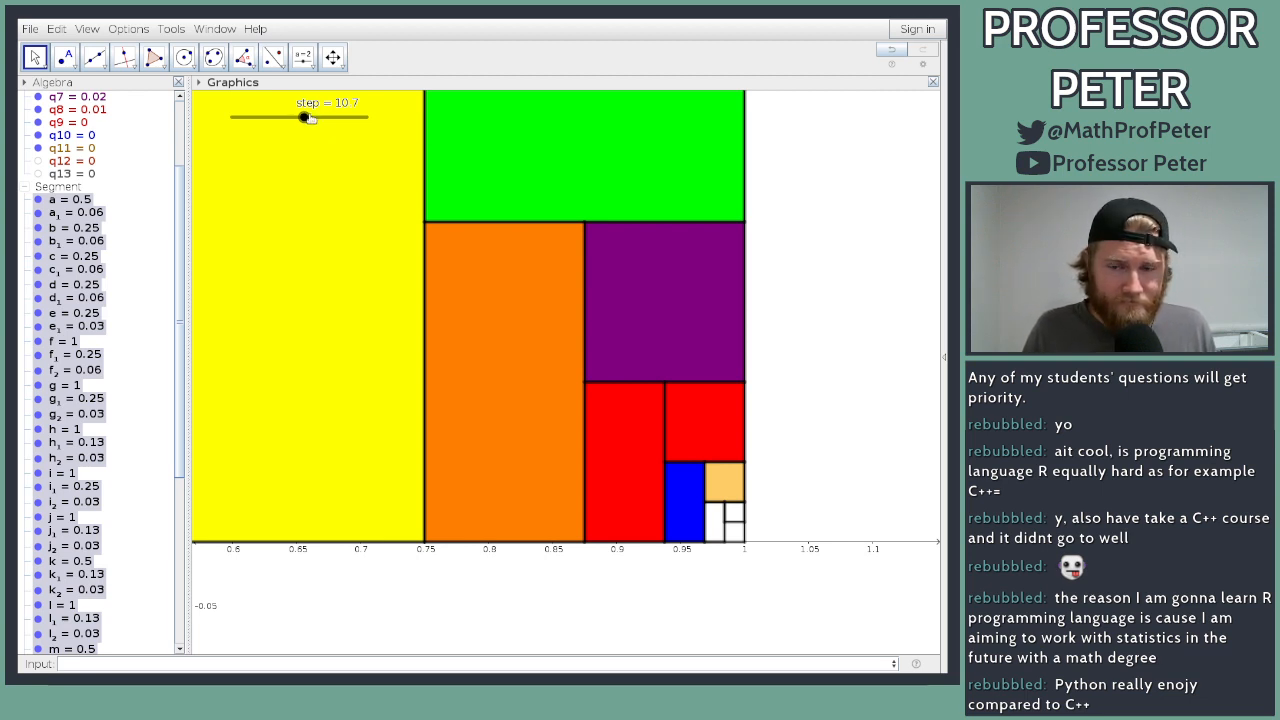
{"action": "left_click_drag", "start_coordinate": [305, 118], "coordinate": [313, 118]}
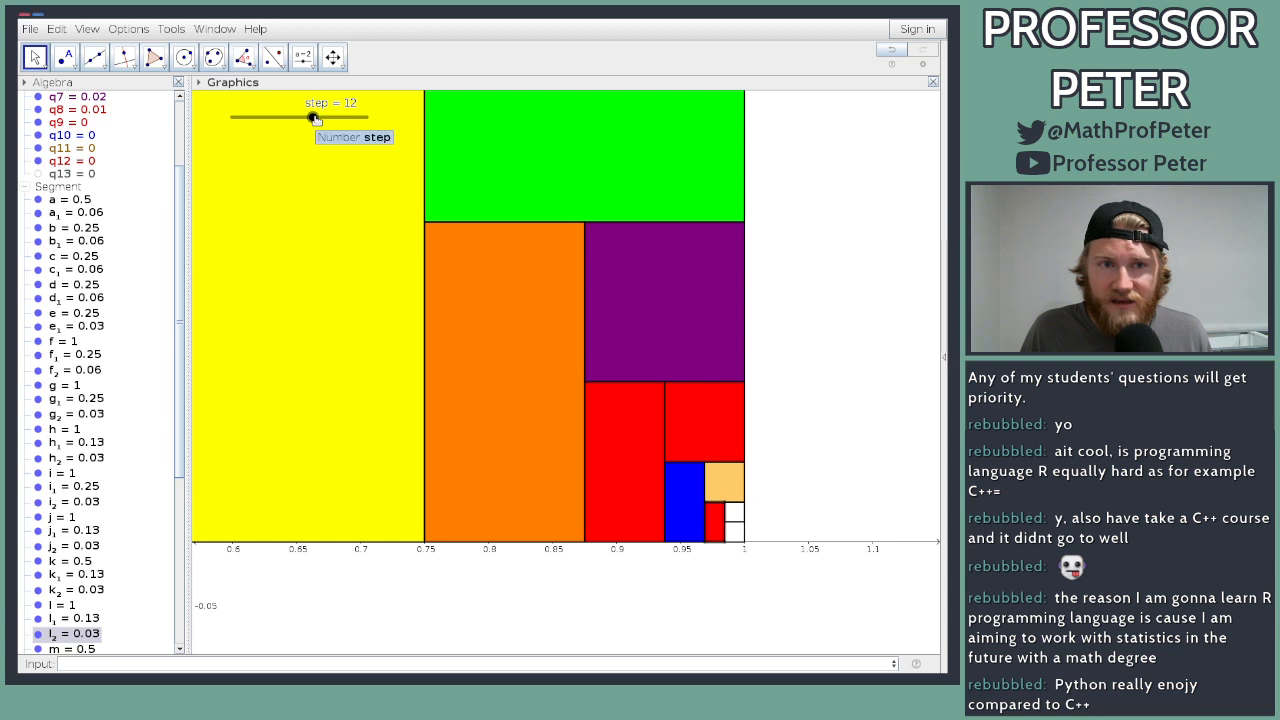
{"action": "left_click_drag", "start_coordinate": [313, 118], "coordinate": [315, 118]}
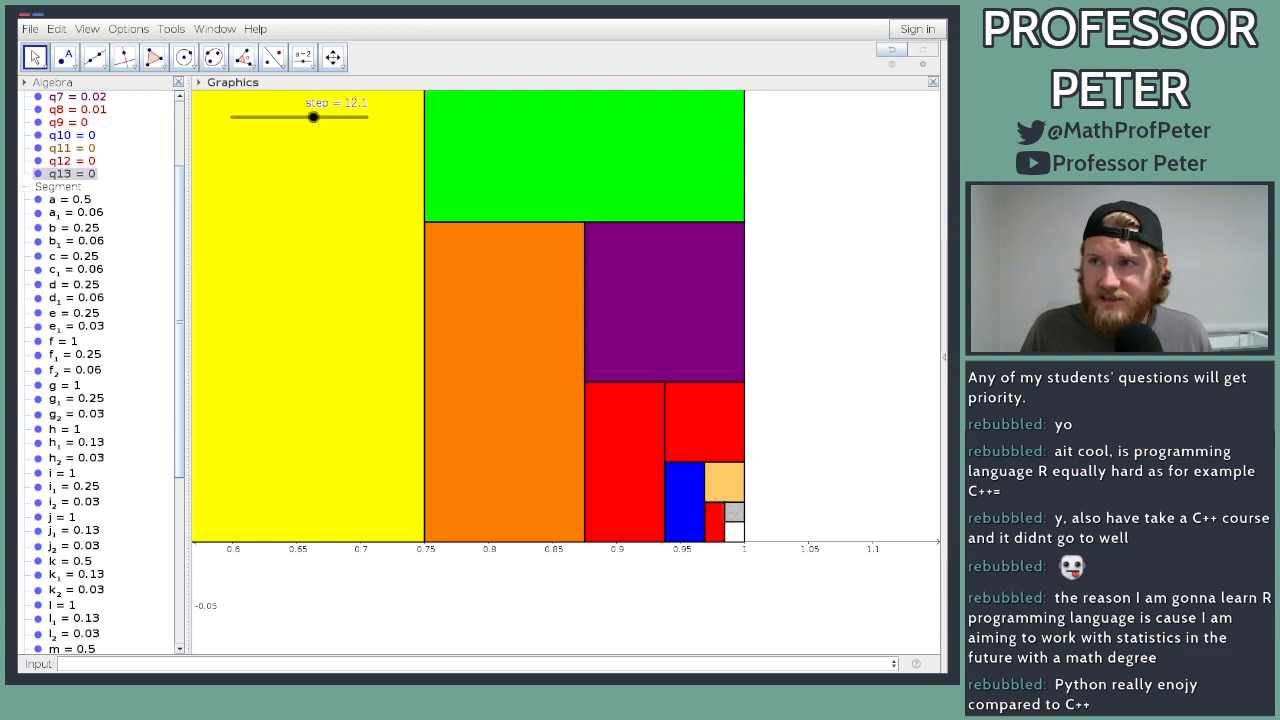
{"action": "left_click", "coordinate": [734, 512]}
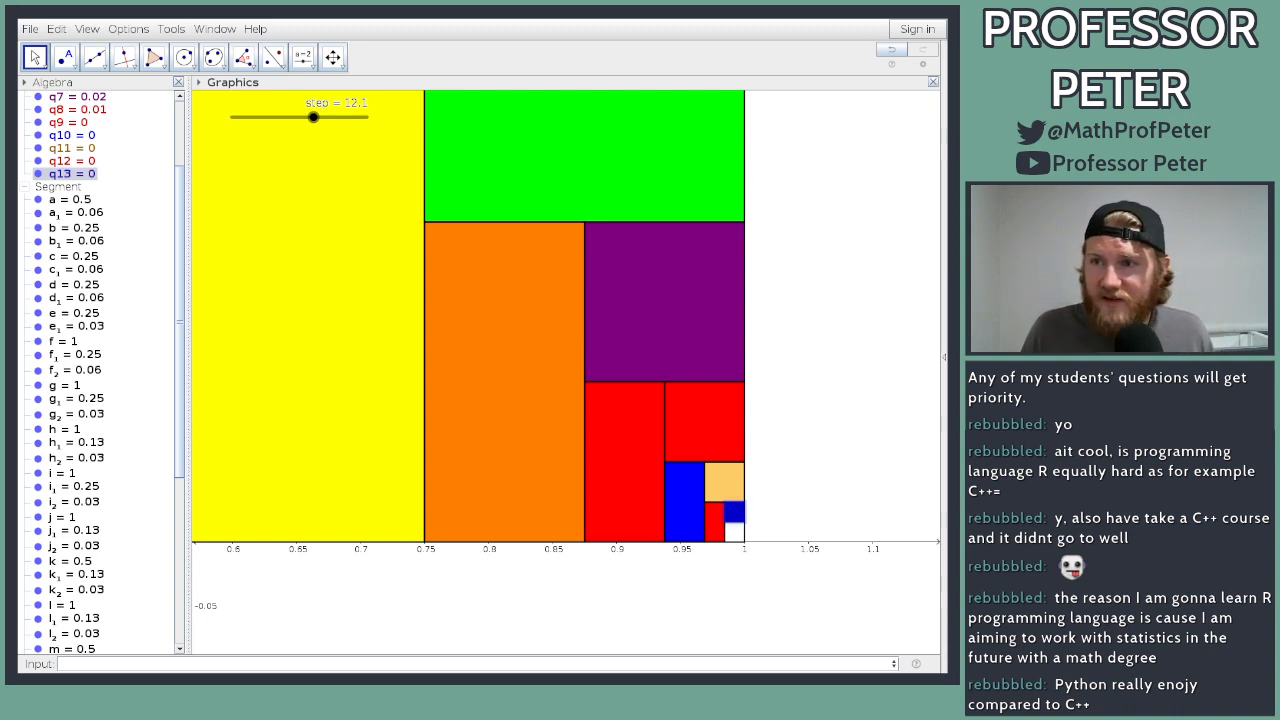
{"action": "key", "text": "Escape"}
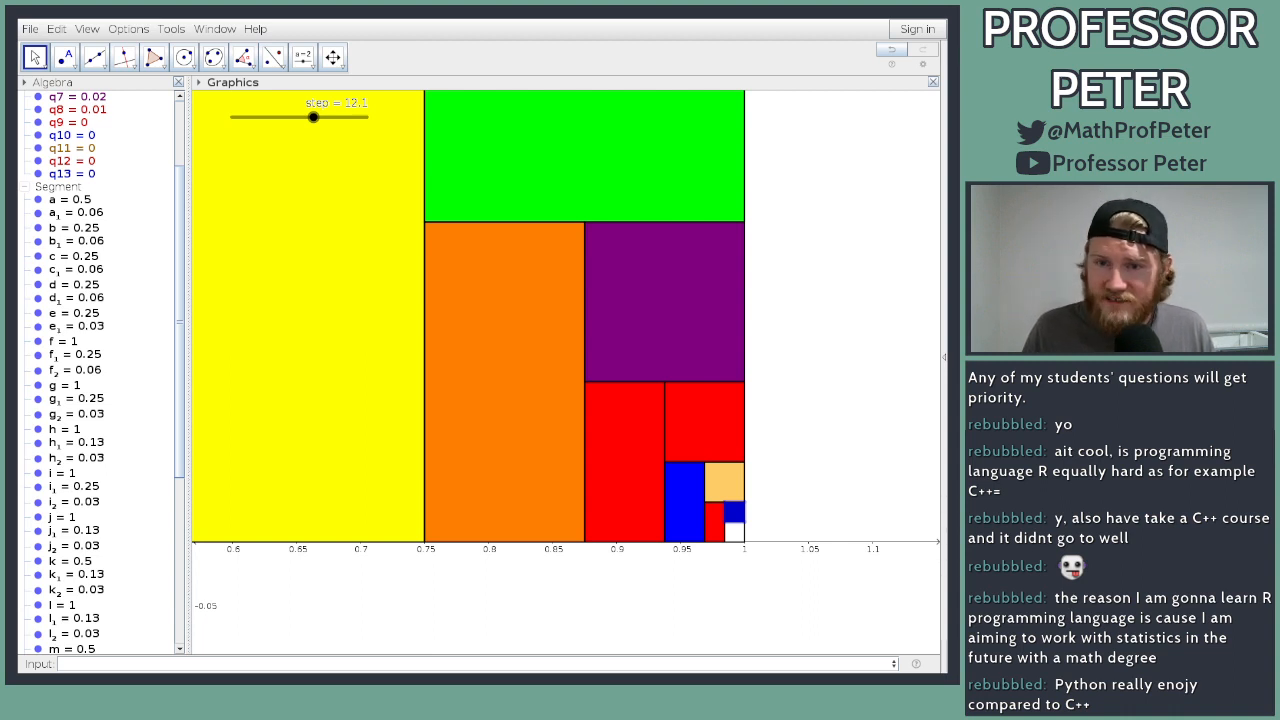
Step: Recolour quadrilaterals q2, q5 and q8 muted teal, q3, q6 and q9 muted red, and q4 and q7 muted yellow
{"action": "scroll", "coordinate": [289, 245], "scroll_direction": "down", "scroll_amount": 3}
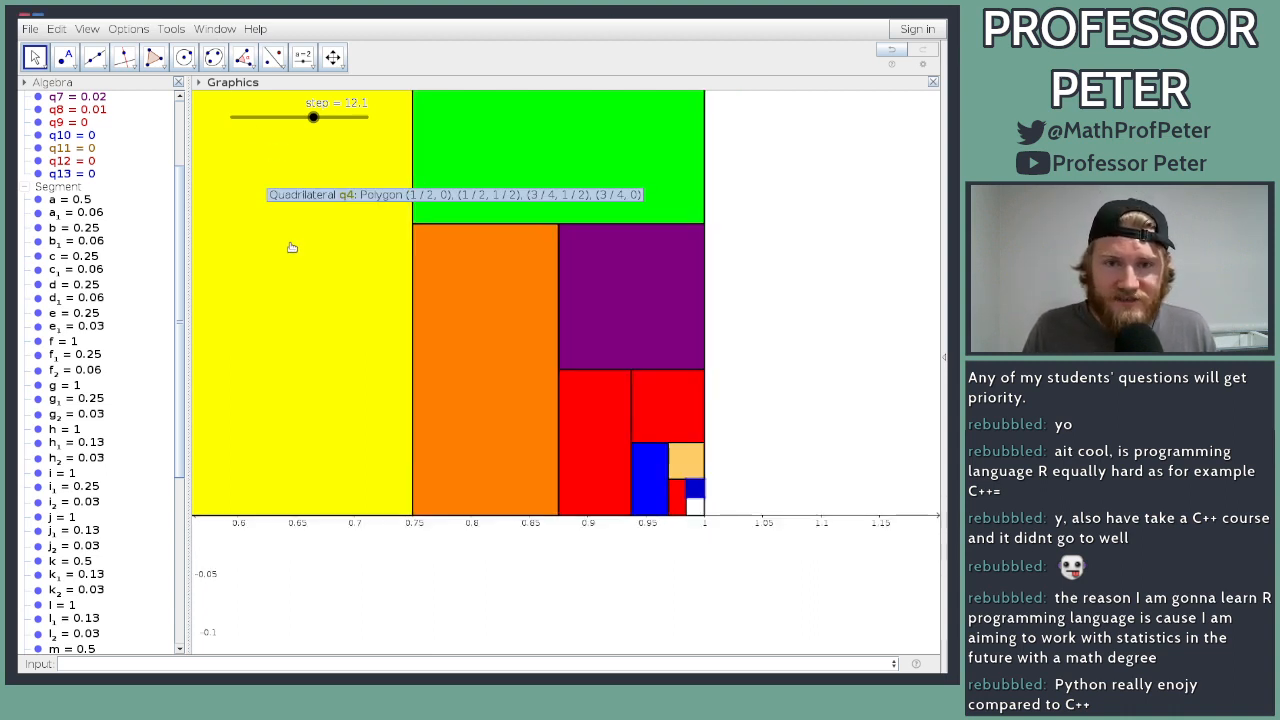
{"action": "scroll", "coordinate": [818, 340], "scroll_direction": "down", "scroll_amount": 5}
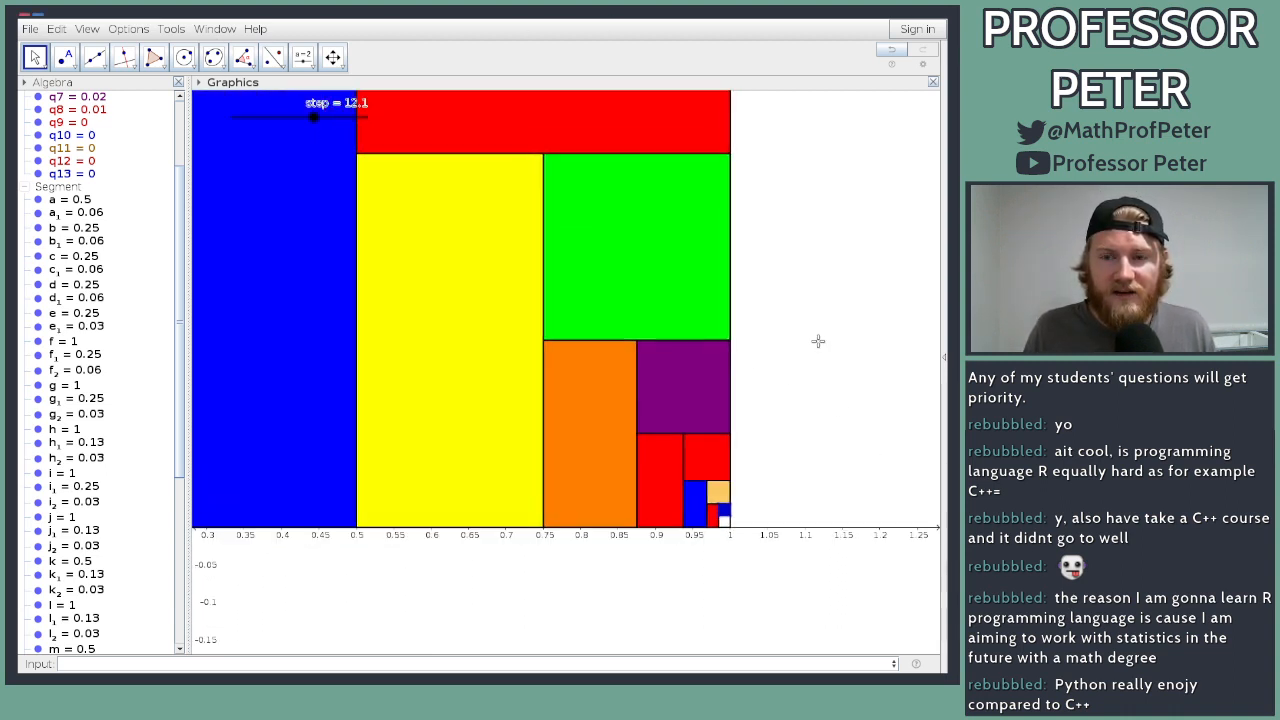
{"action": "scroll", "coordinate": [828, 310], "scroll_direction": "down", "scroll_amount": 2}
{"action": "left_click_drag", "start_coordinate": [837, 289], "coordinate": [810, 430]}
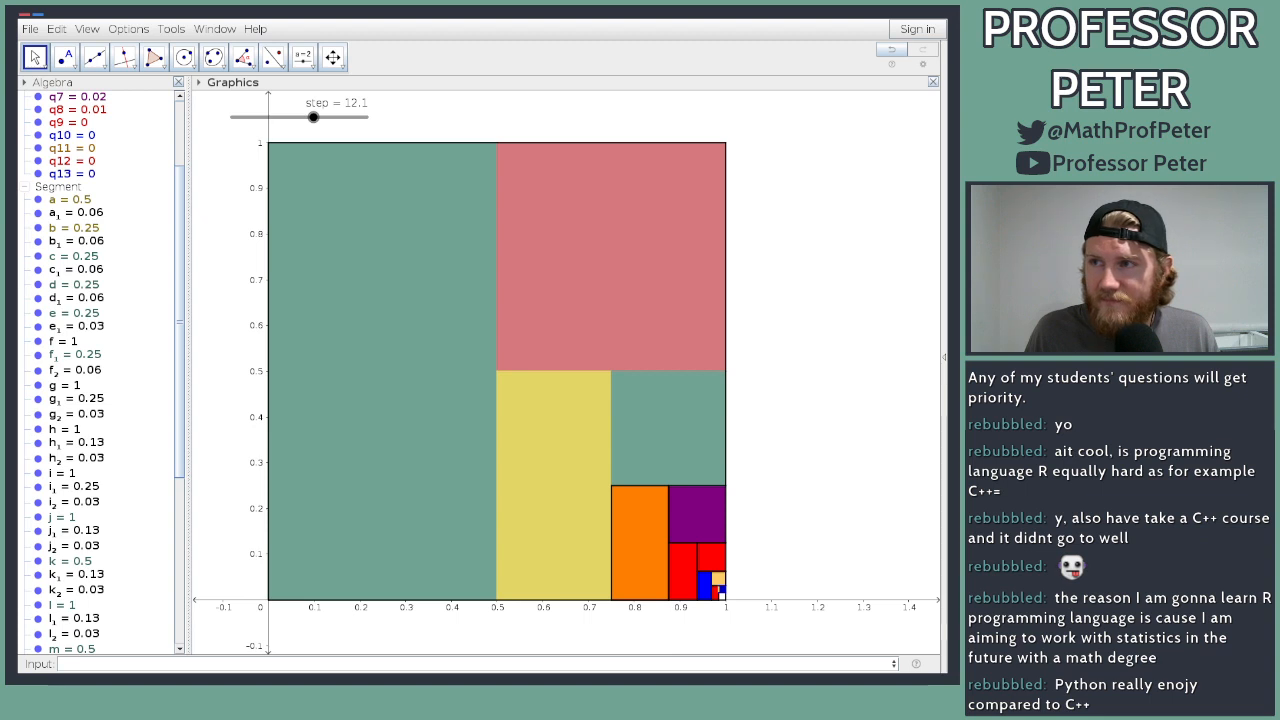
{"action": "left_click", "coordinate": [686, 520]}
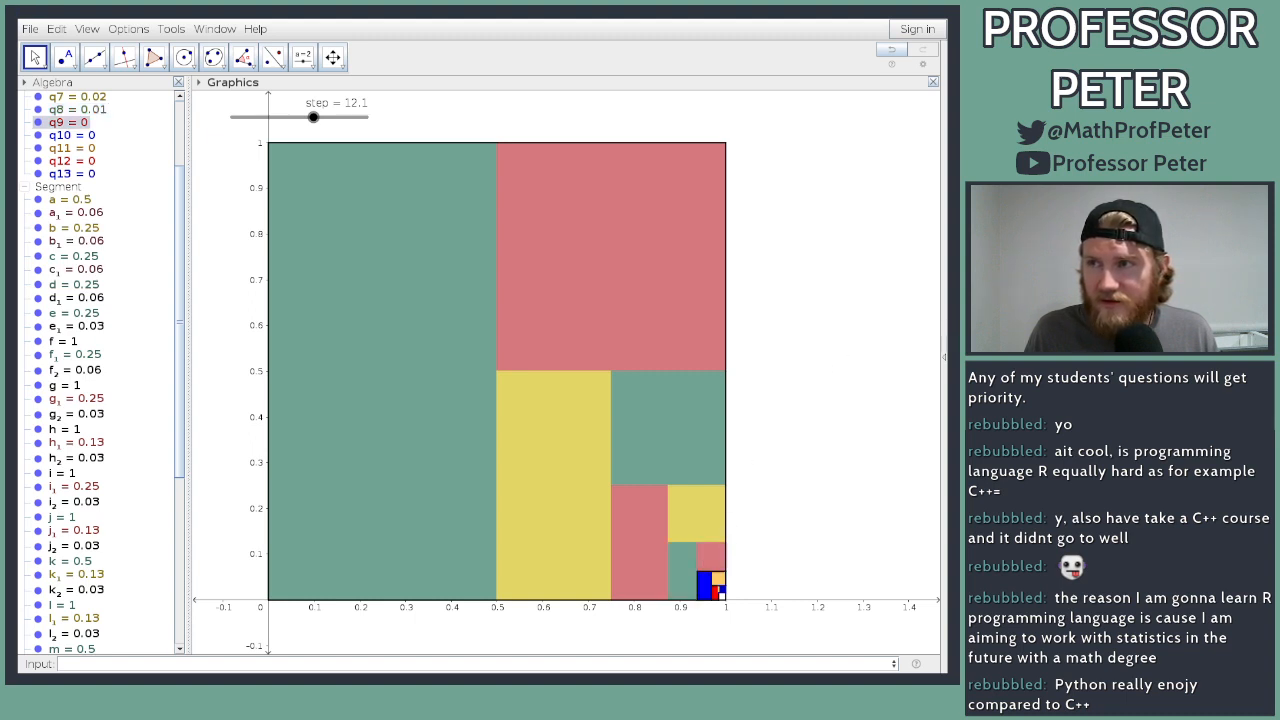
Step: Recolour quadrilaterals q10 and q13 muted yellow, q11 muted teal and q12 muted red
{"action": "scroll", "coordinate": [768, 542], "scroll_direction": "up", "scroll_amount": 3}
{"action": "scroll", "coordinate": [769, 550], "scroll_direction": "up", "scroll_amount": 5}
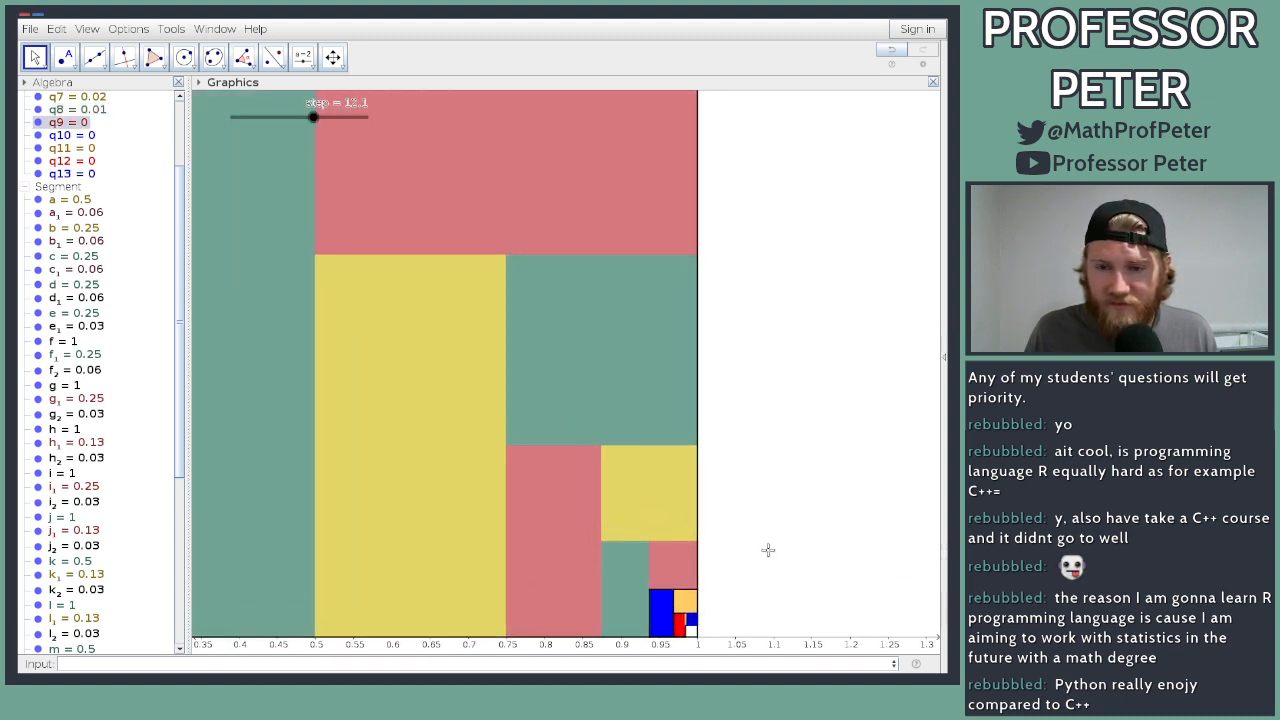
{"action": "left_click_drag", "start_coordinate": [771, 531], "coordinate": [754, 386]}
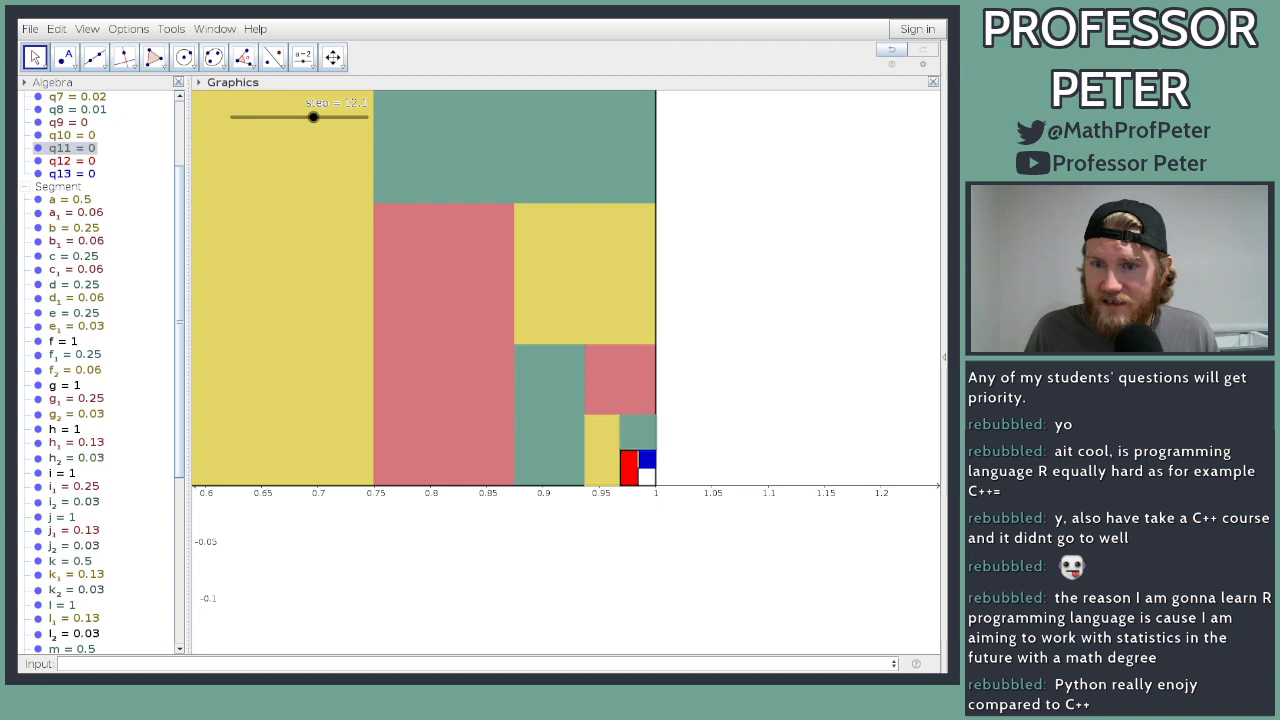
{"action": "left_click", "coordinate": [627, 477]}
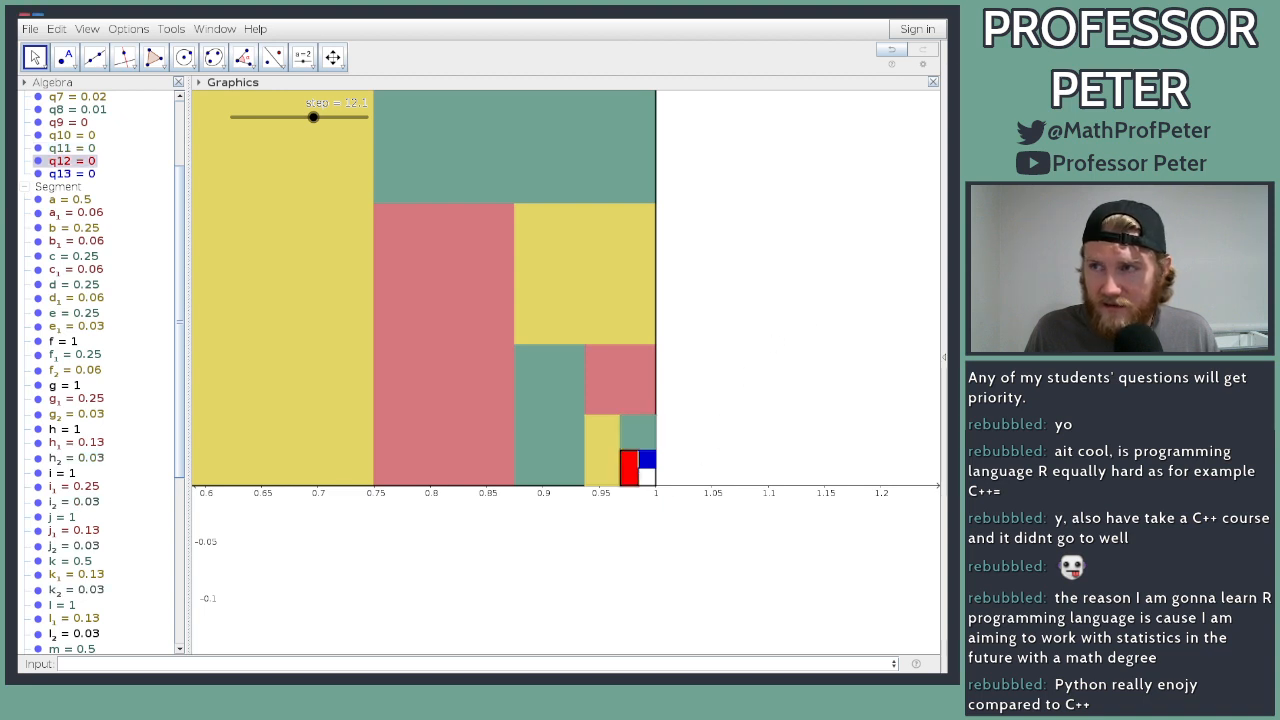
{"action": "left_click", "coordinate": [647, 459]}
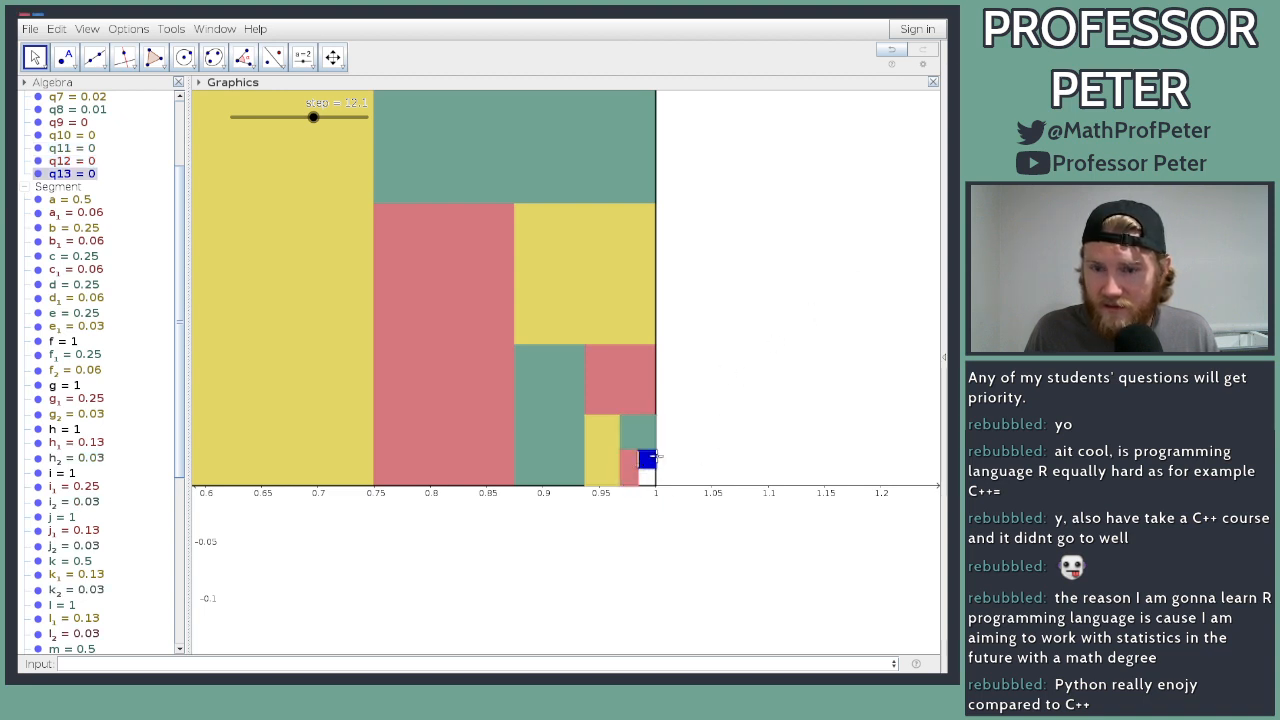
{"action": "key", "text": "Escape"}
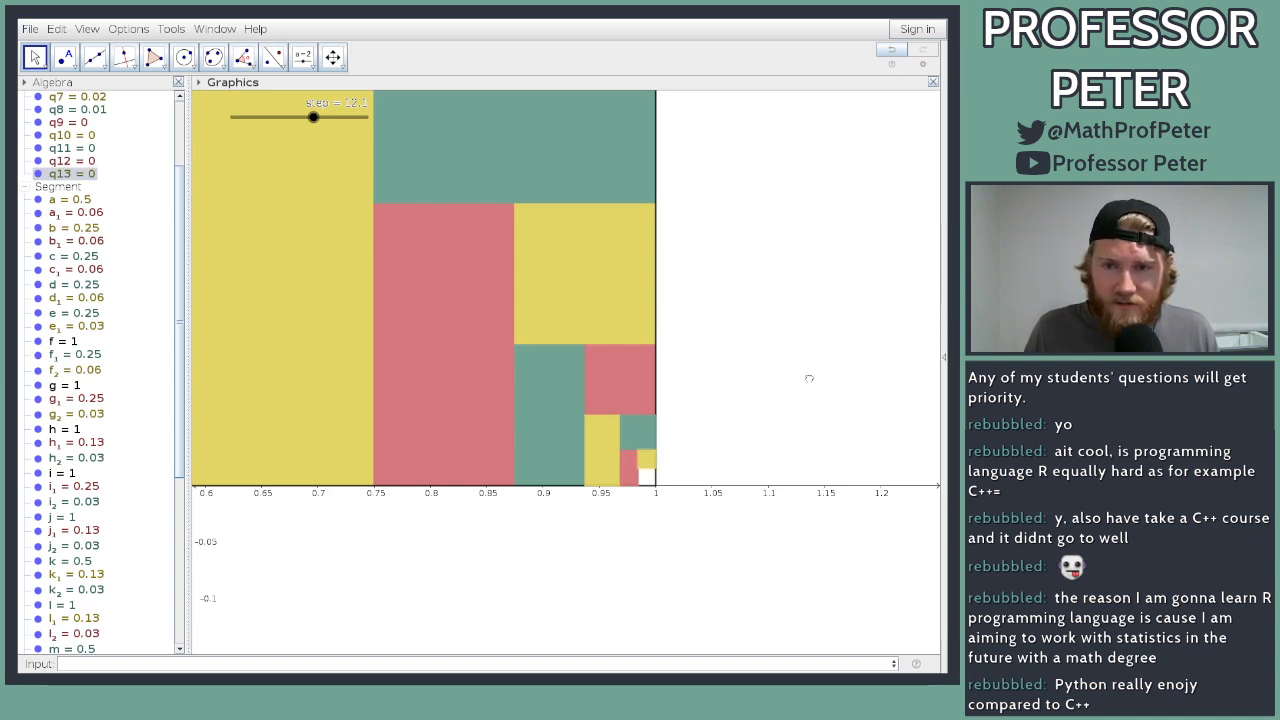
Step: Set all the segments to black and reset the step slider to 0
{"action": "left_click", "coordinate": [67, 187]}
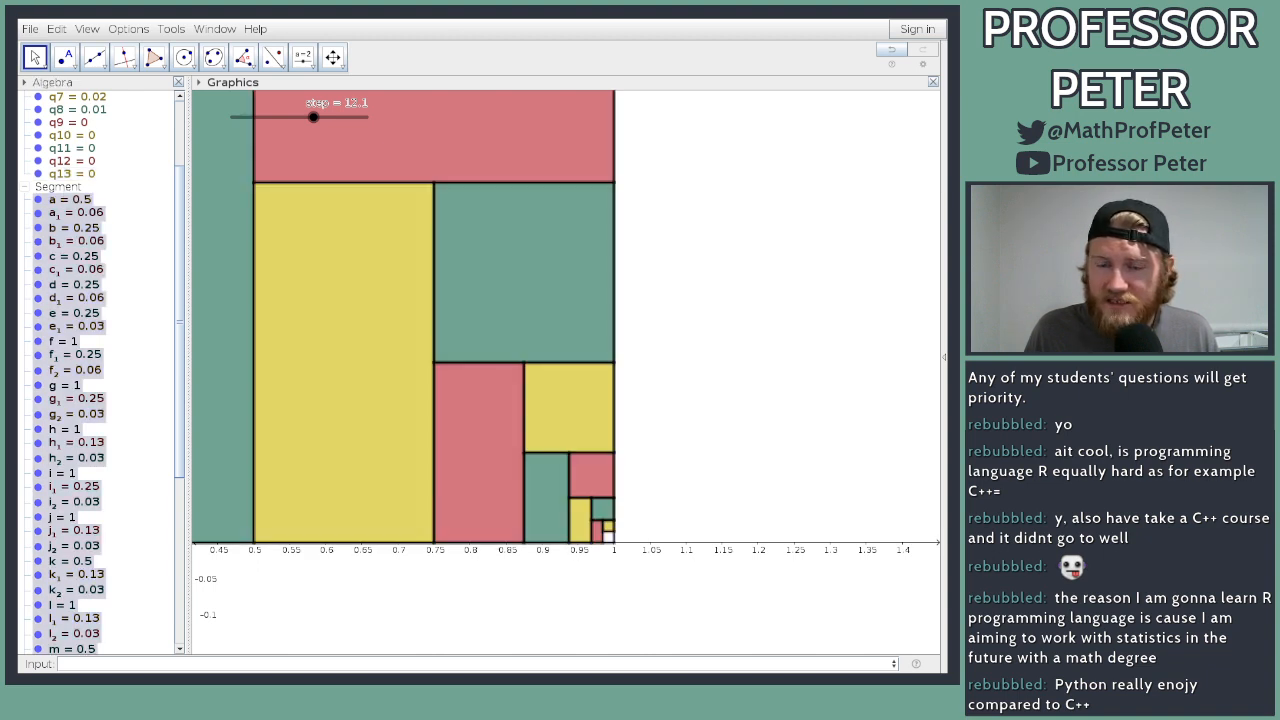
{"action": "left_click", "coordinate": [799, 203]}
{"action": "left_click_drag", "start_coordinate": [313, 120], "coordinate": [231, 117]}
Step: Hide the coordinate axes and centre the whole unit square in the view
{"action": "right_click", "coordinate": [753, 388]}
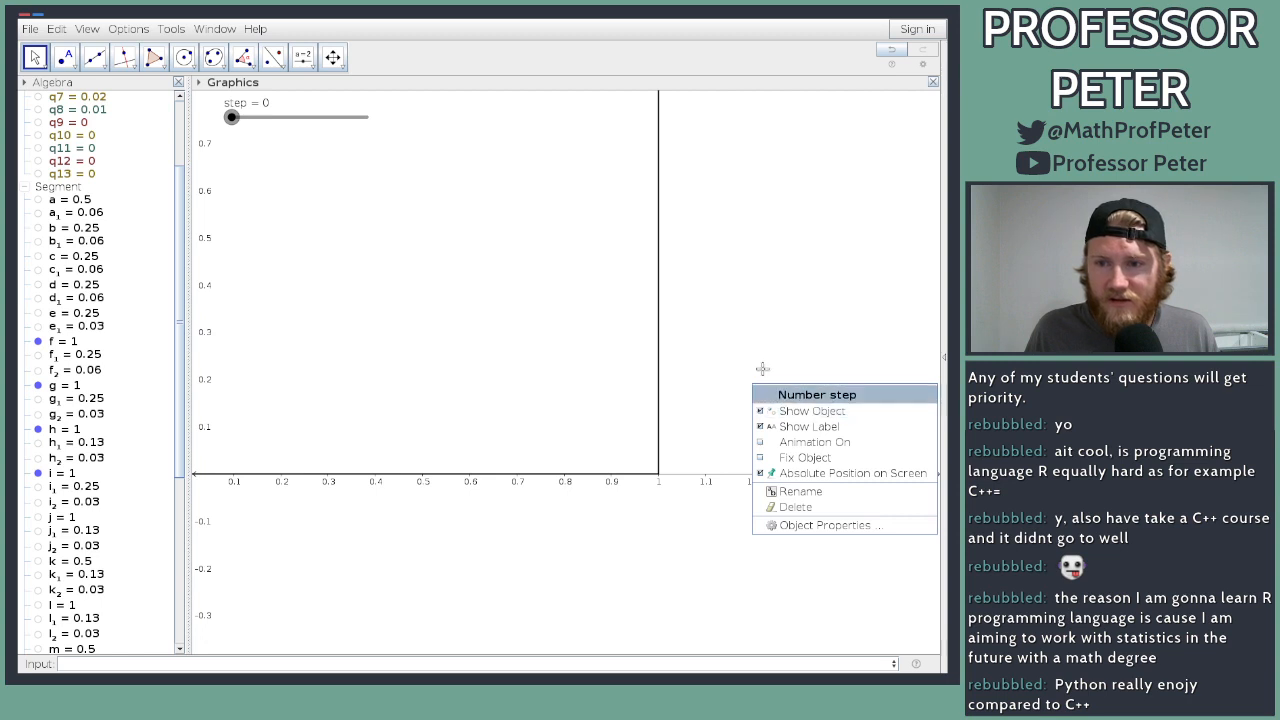
{"action": "left_click", "coordinate": [757, 366]}
{"action": "right_click", "coordinate": [757, 277]}
{"action": "left_click", "coordinate": [771, 301]}
{"action": "left_click_drag", "start_coordinate": [687, 309], "coordinate": [787, 398]}
{"action": "scroll", "coordinate": [810, 402], "scroll_direction": "down", "scroll_amount": 4}
{"action": "scroll", "coordinate": [810, 402], "scroll_direction": "up", "scroll_amount": 5}
{"action": "scroll", "coordinate": [810, 402], "scroll_direction": "down", "scroll_amount": 2}
{"action": "left_click_drag", "start_coordinate": [868, 346], "coordinate": [831, 394]}
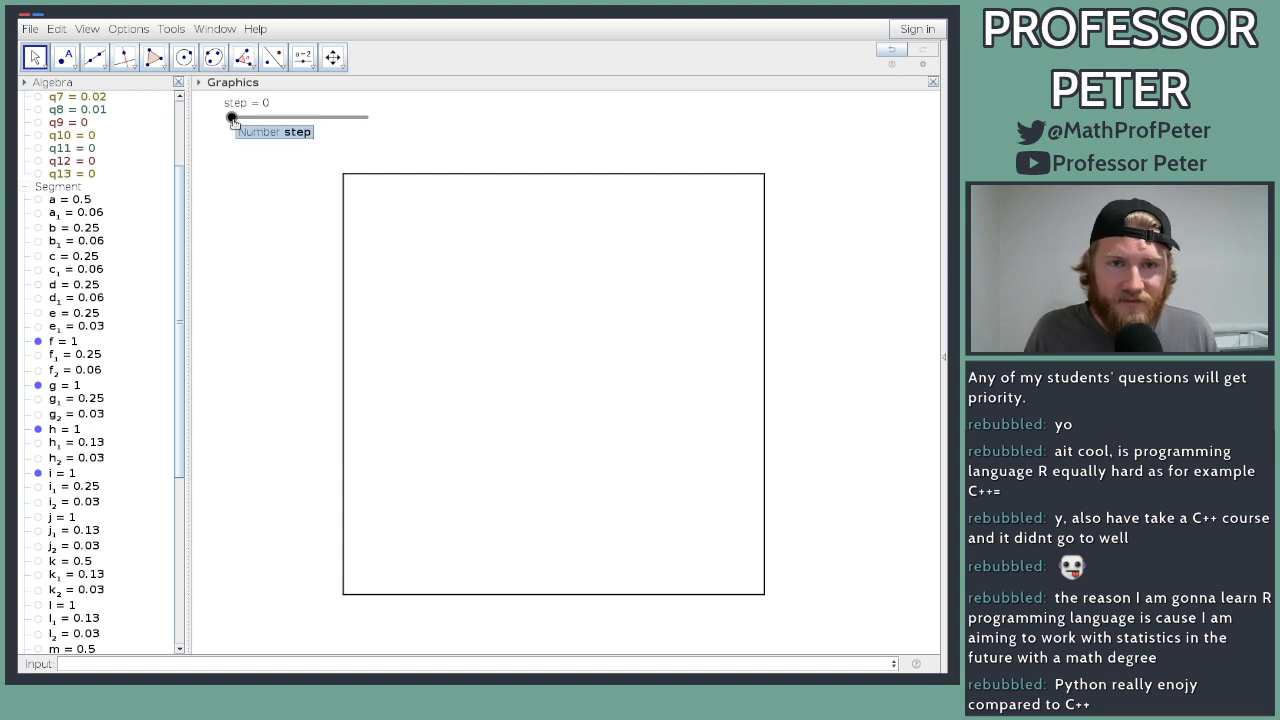
Step: Set the step slider to 18.6 and save the construction in the Calculus folder as SquareAddsTo1
{"action": "left_click_drag", "start_coordinate": [234, 117], "coordinate": [357, 117]}
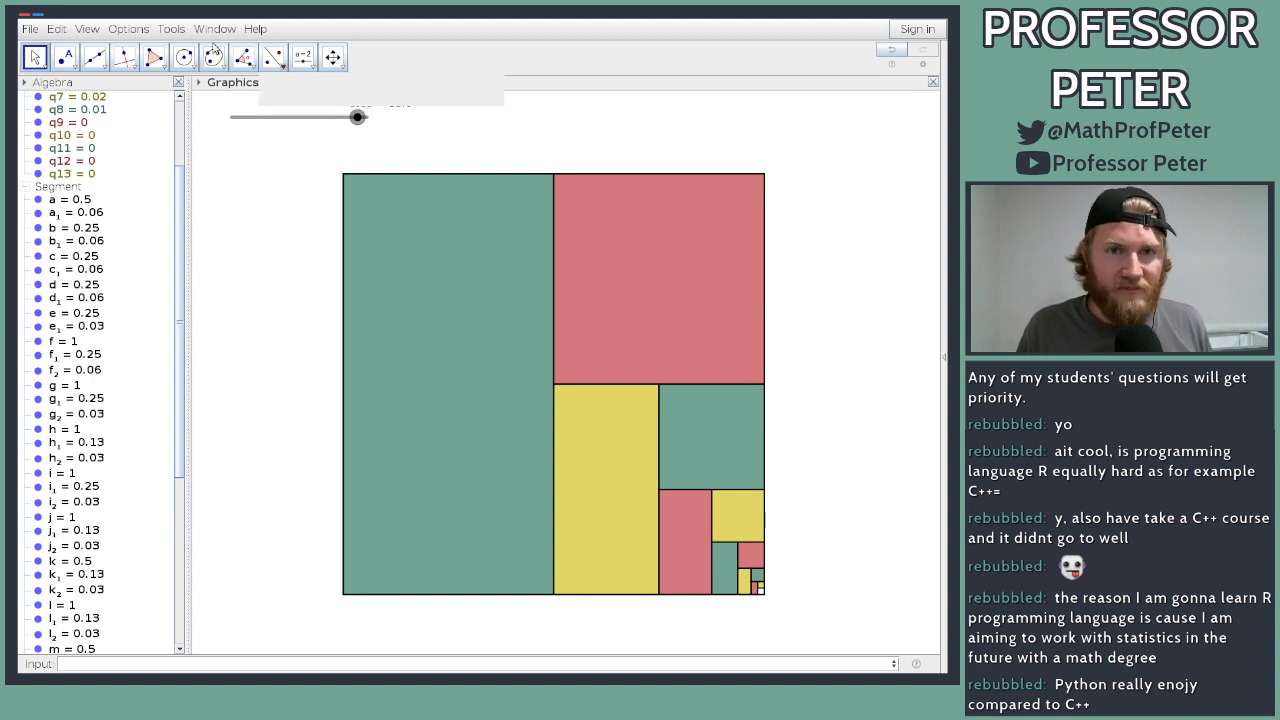
{"action": "left_click", "coordinate": [124, 33]}
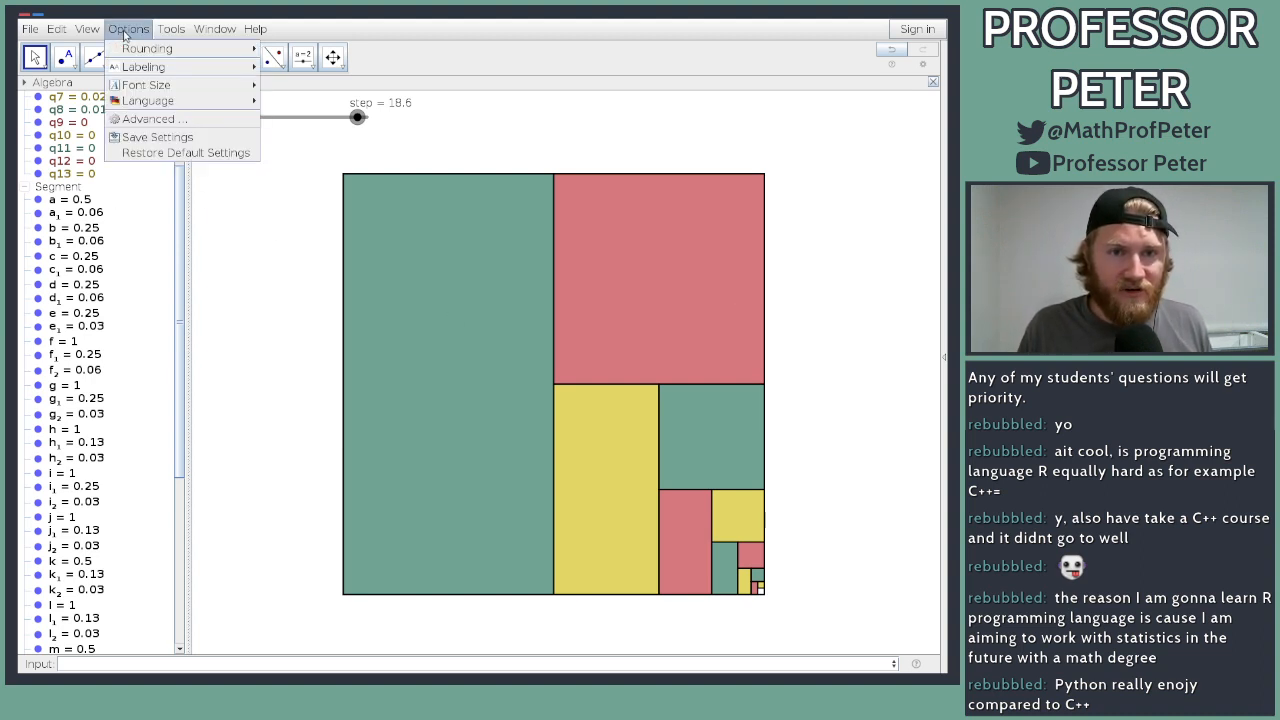
{"action": "mouse_move", "coordinate": [45, 35]}
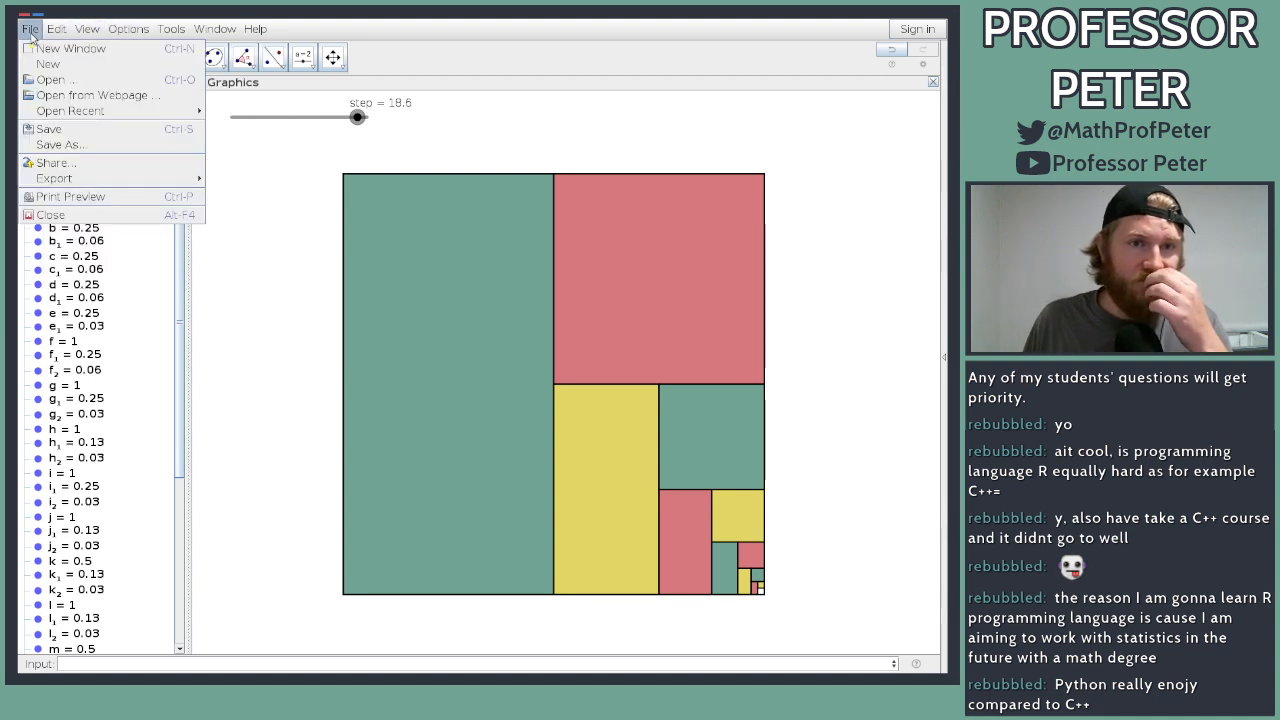
{"action": "left_click", "coordinate": [60, 127]}
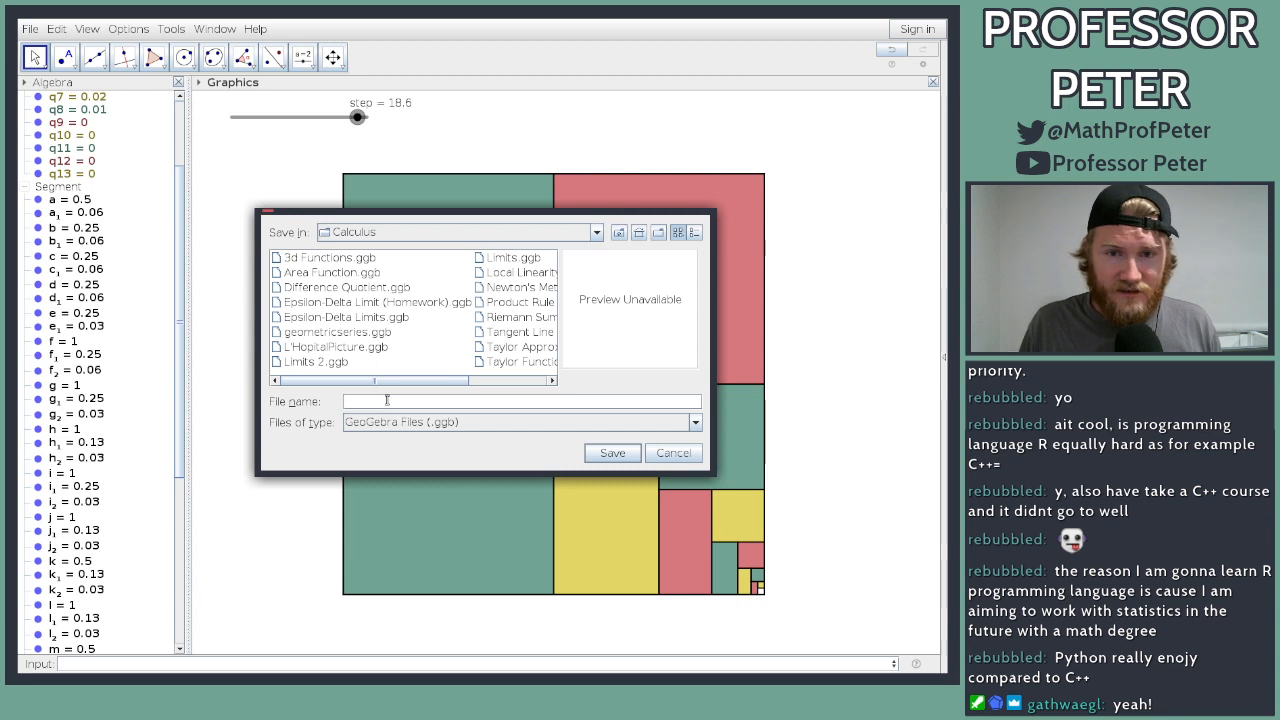
{"action": "type", "text": "square"}
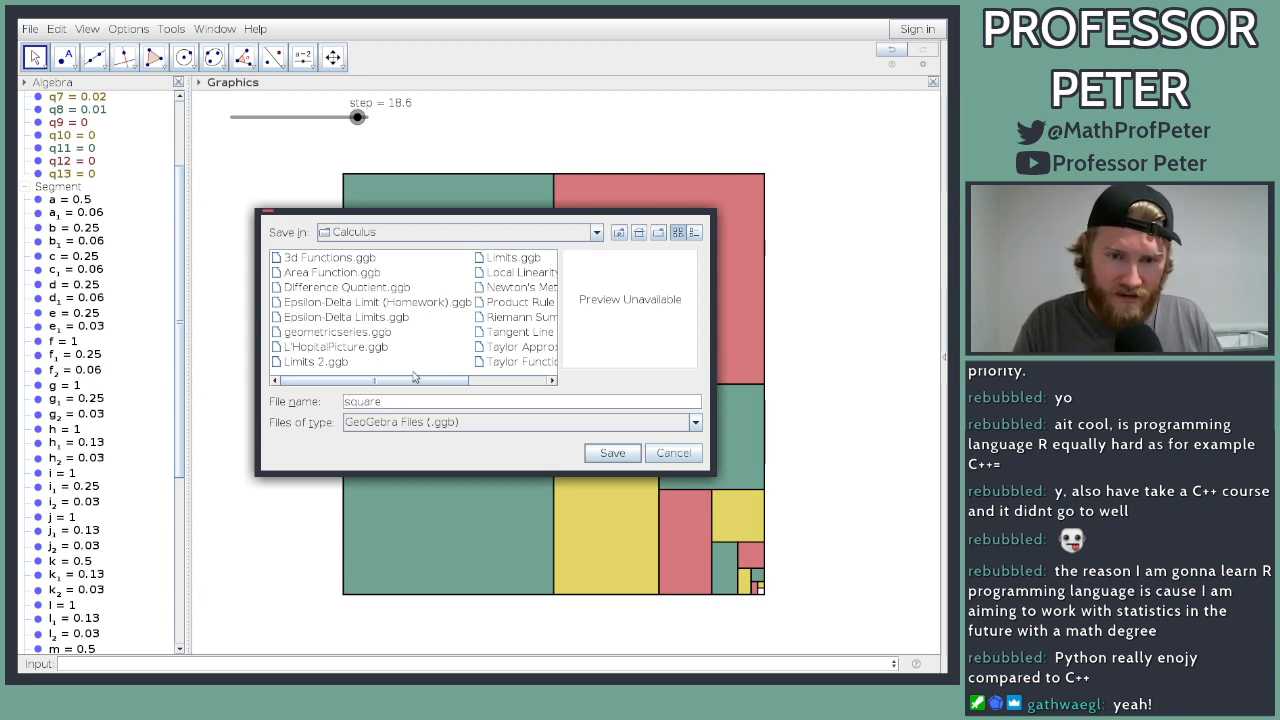
{"action": "key", "text": "BackSpace"}
{"action": "key", "text": "BackSpace"}
{"action": "key", "text": "BackSpace"}
{"action": "key", "text": "BackSpace"}
{"action": "key", "text": "BackSpace"}
{"action": "key", "text": "BackSpace"}
{"action": "type", "text": "SquareAddsTo1"}
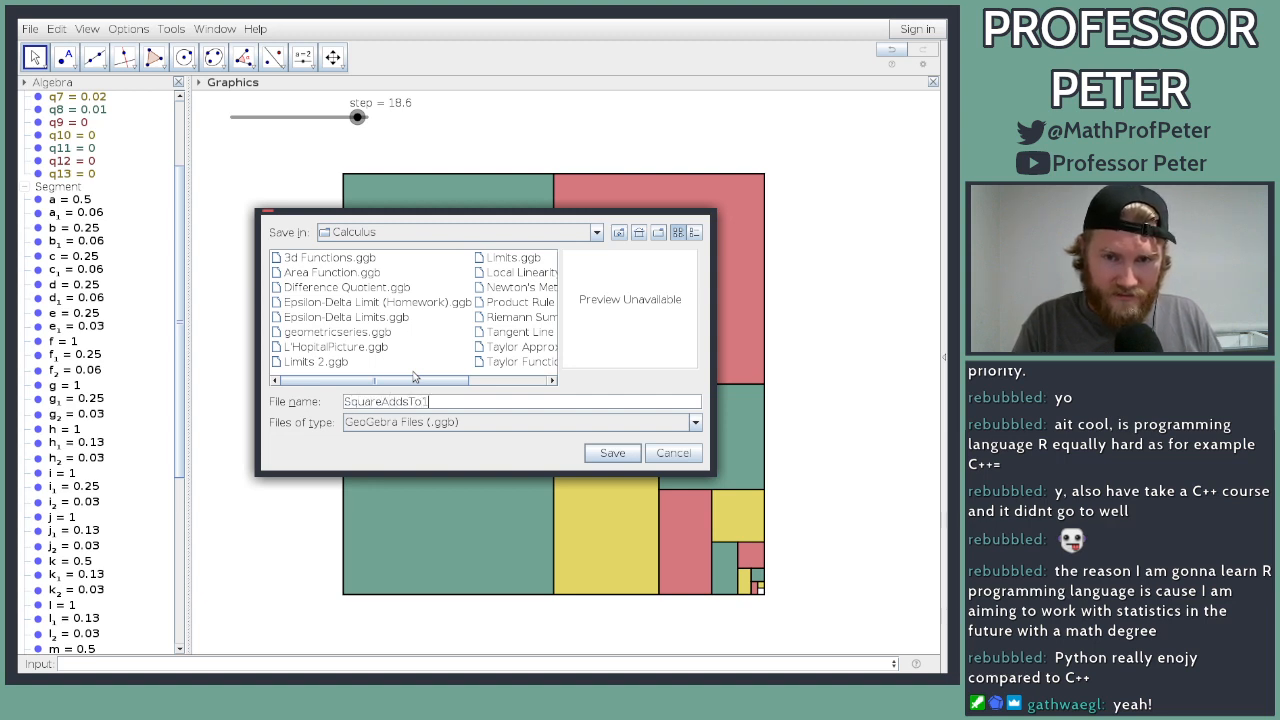
{"action": "key", "text": "Return"}
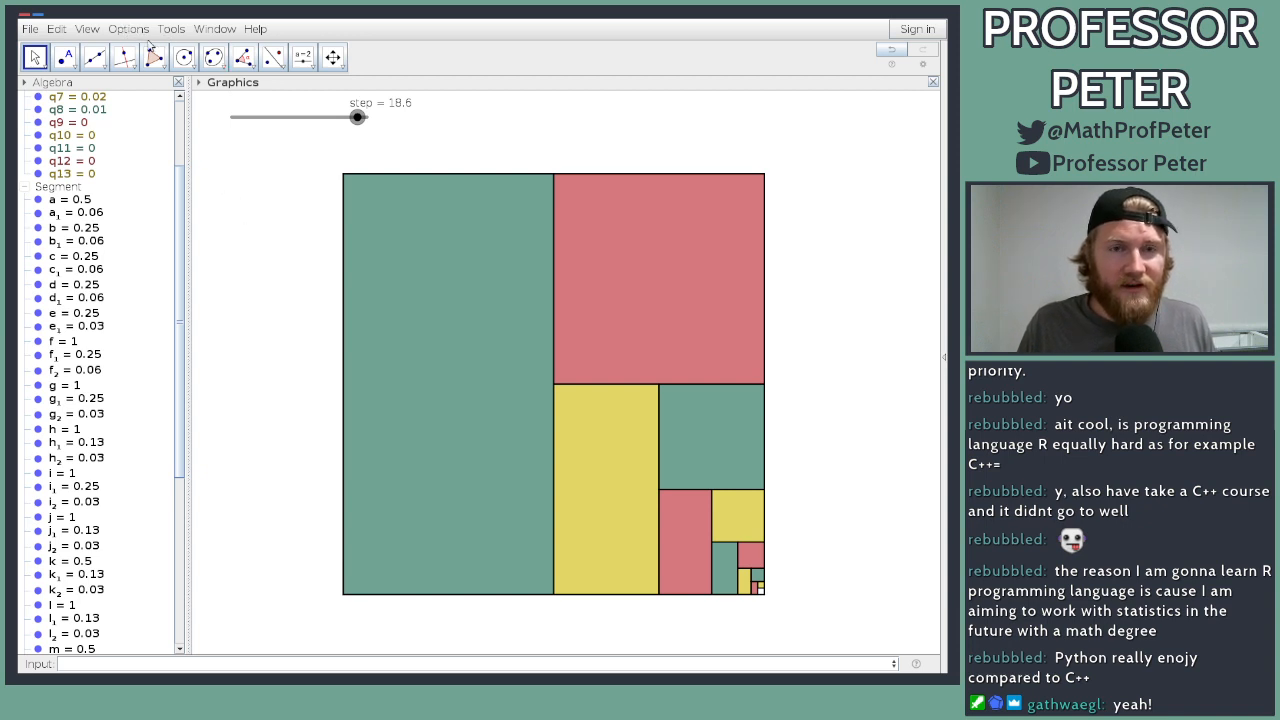
Step: Hide the step slider and turn on its animation, pausing and resuming it to test the playback
{"action": "left_click_drag", "start_coordinate": [179, 179], "coordinate": [184, 88]}
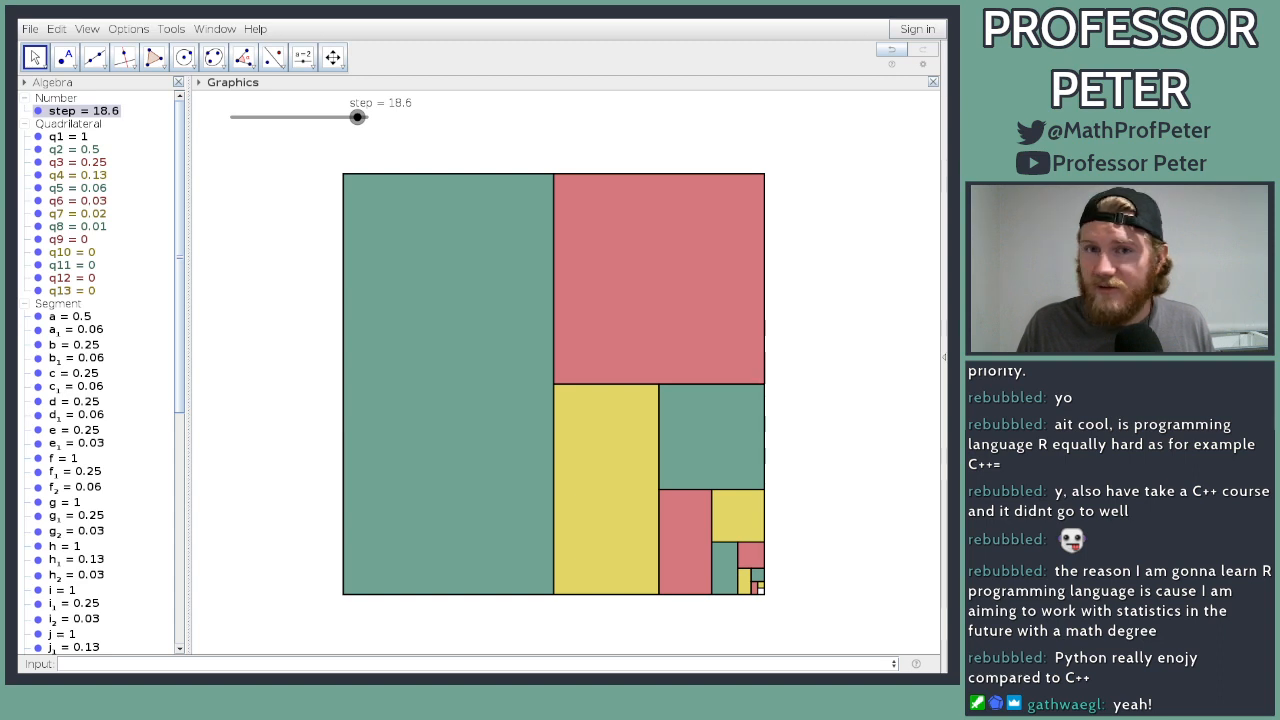
{"action": "left_click", "coordinate": [37, 111]}
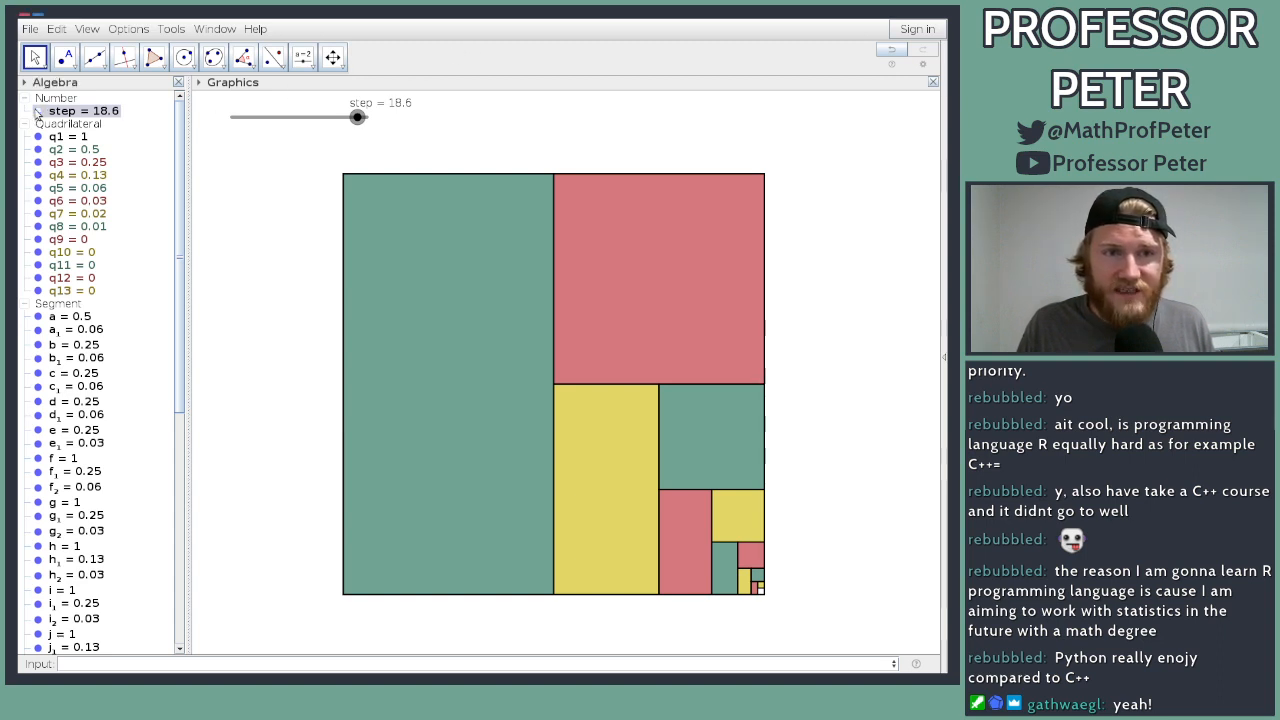
{"action": "right_click", "coordinate": [97, 112]}
{"action": "left_click", "coordinate": [150, 170]}
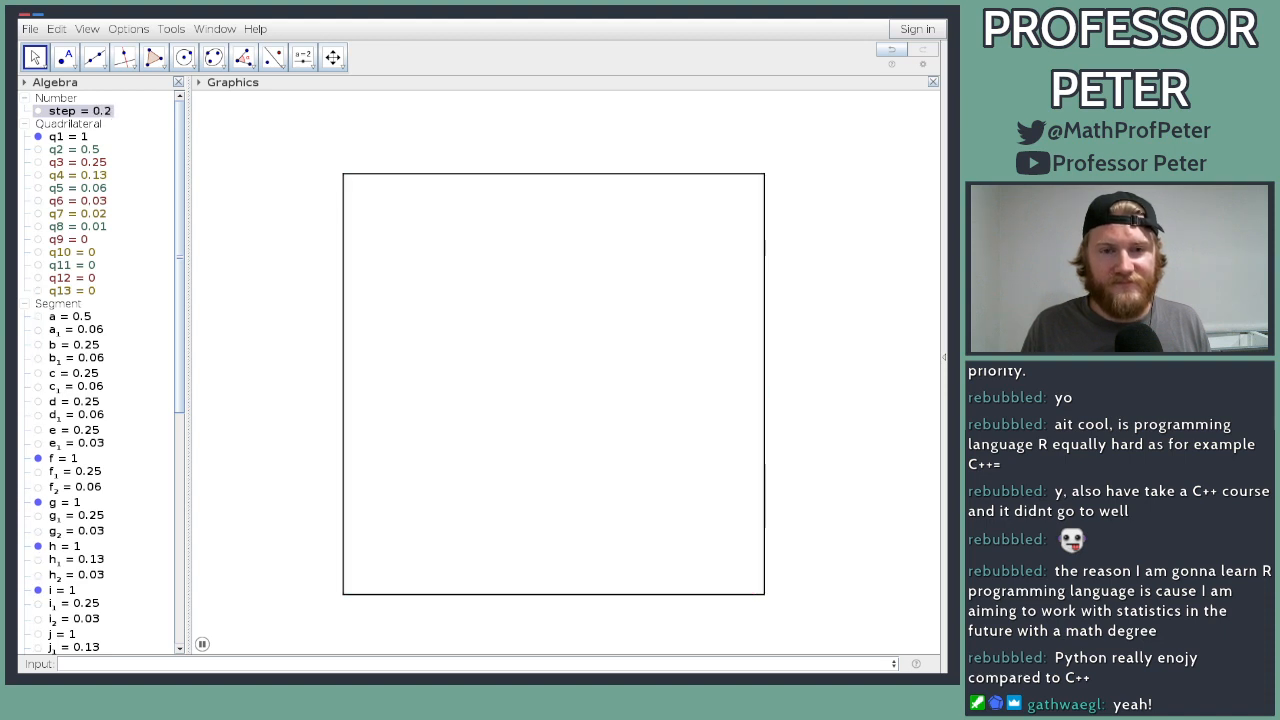
{"action": "left_click", "coordinate": [202, 646]}
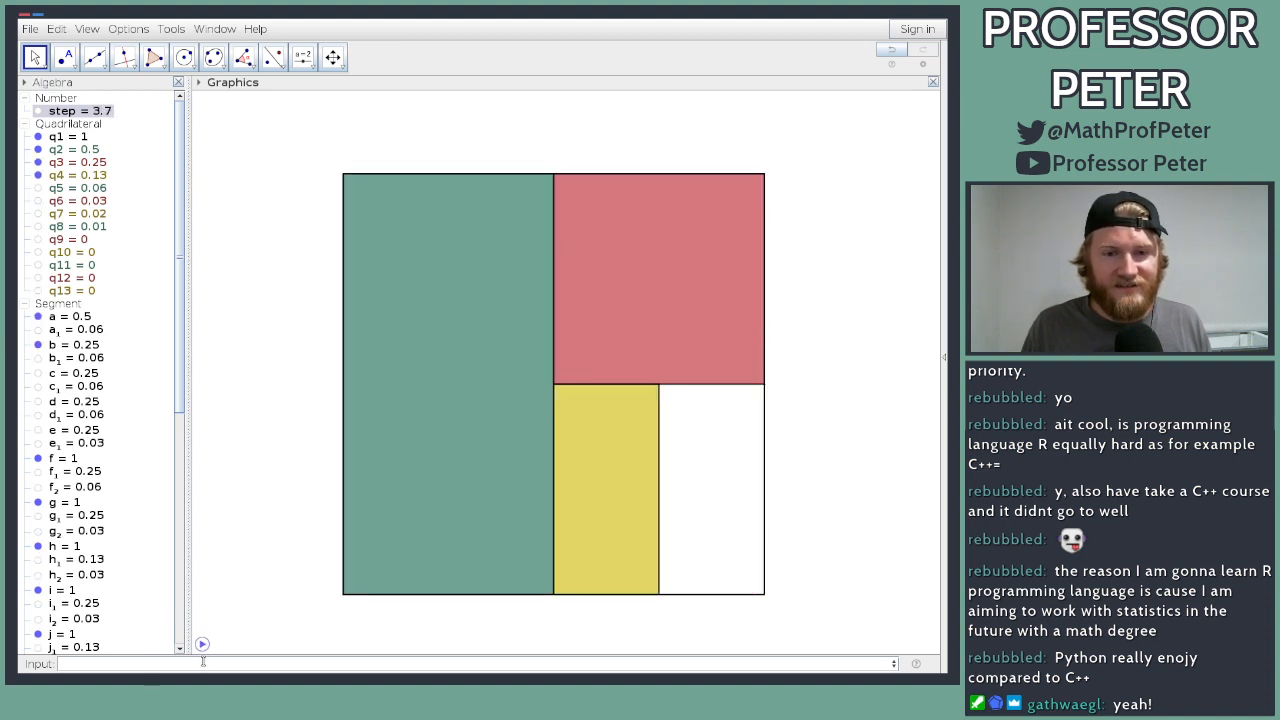
{"action": "left_click", "coordinate": [202, 646]}
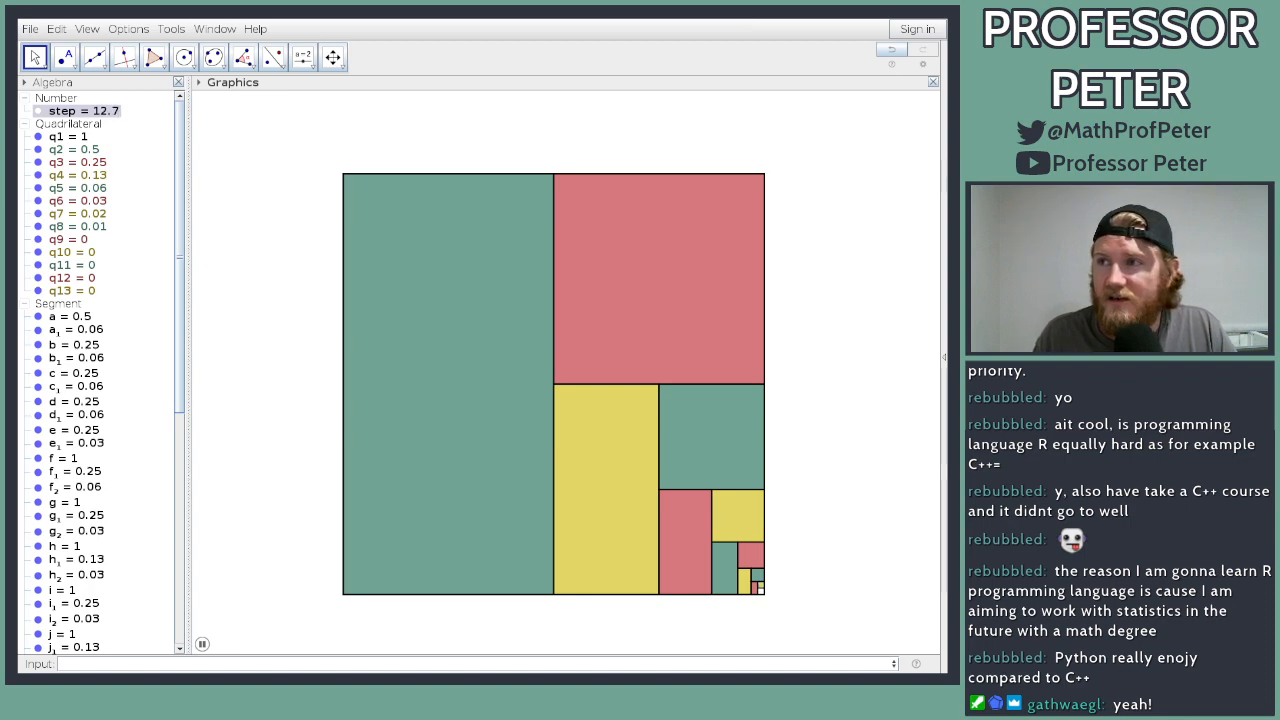
Step: Open the advanced properties of quadrilateral q2 and pause the step animation
{"action": "left_click_drag", "start_coordinate": [956, 10], "coordinate": [624, 121]}
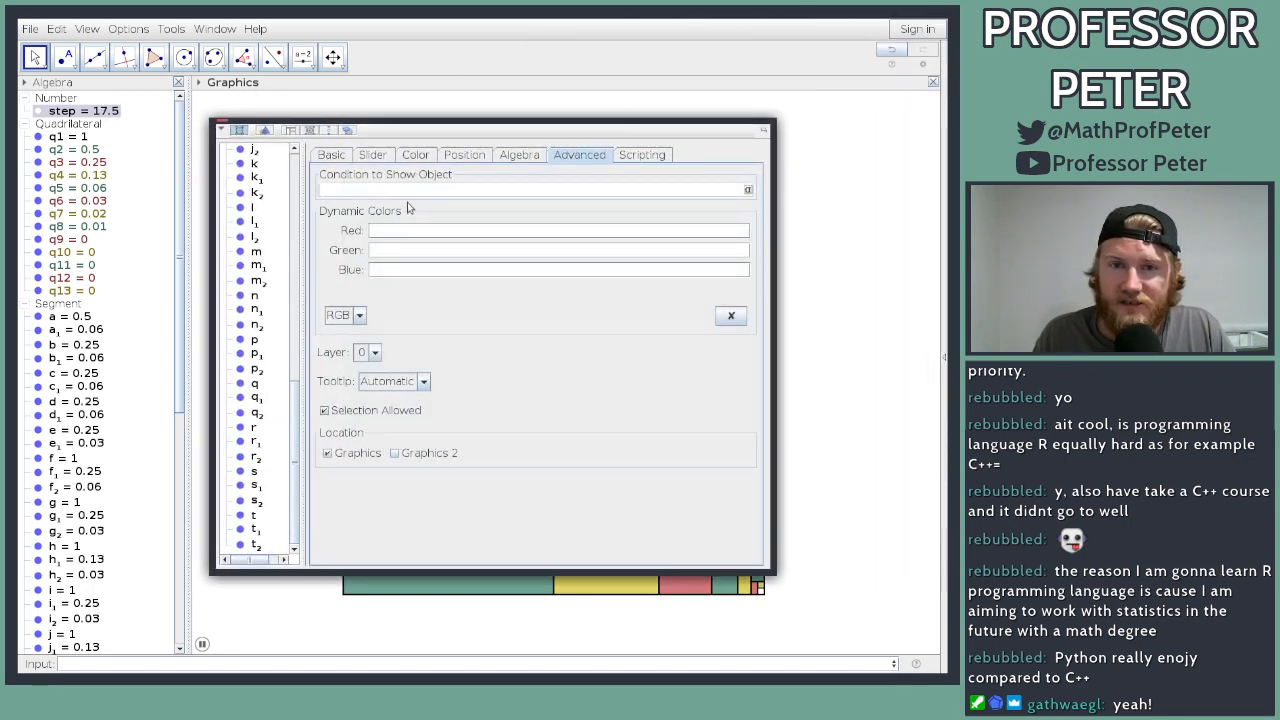
{"action": "left_click", "coordinate": [414, 230]}
{"action": "left_click", "coordinate": [514, 599]}
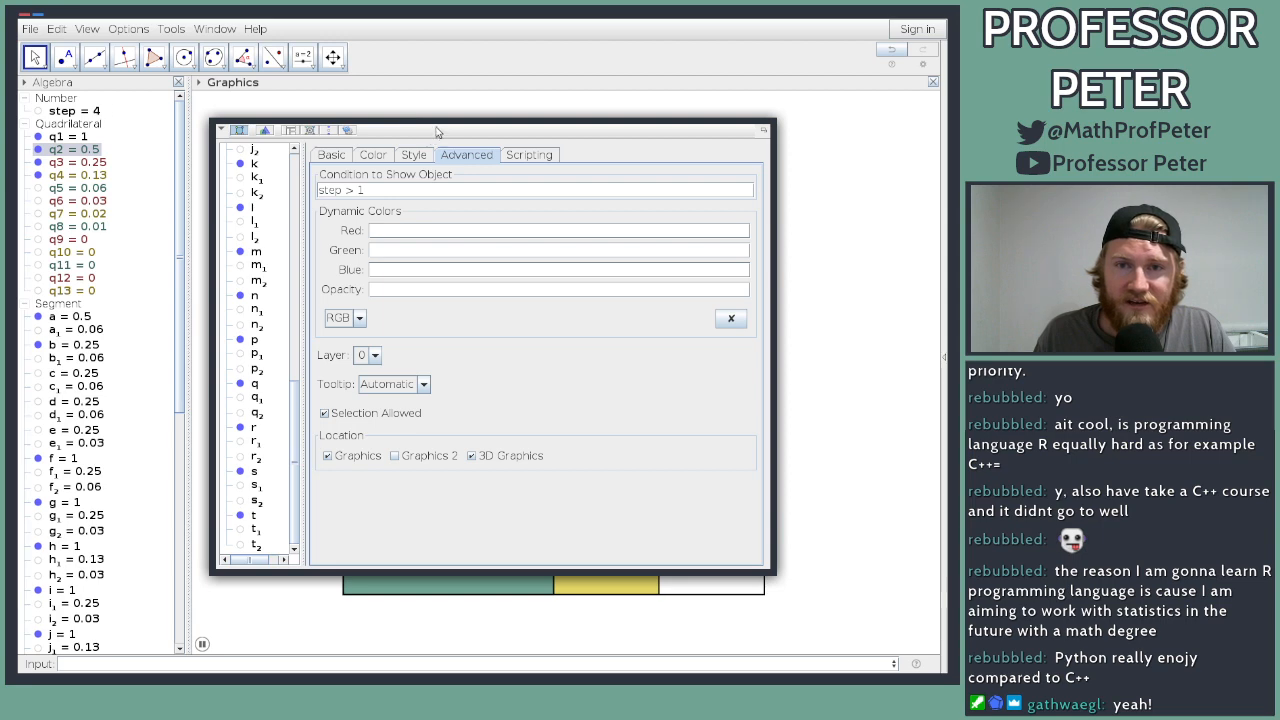
{"action": "left_click_drag", "start_coordinate": [464, 129], "coordinate": [480, 169]}
{"action": "left_click", "coordinate": [413, 330]}
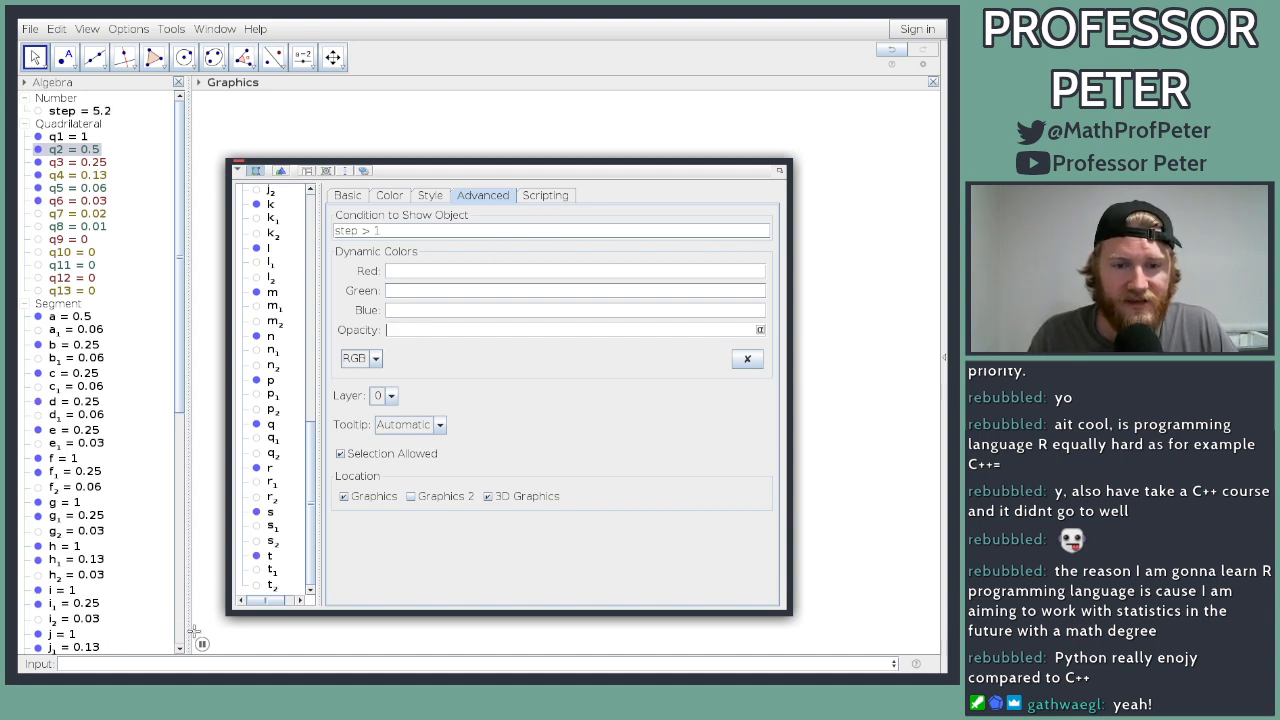
{"action": "left_click", "coordinate": [202, 645]}
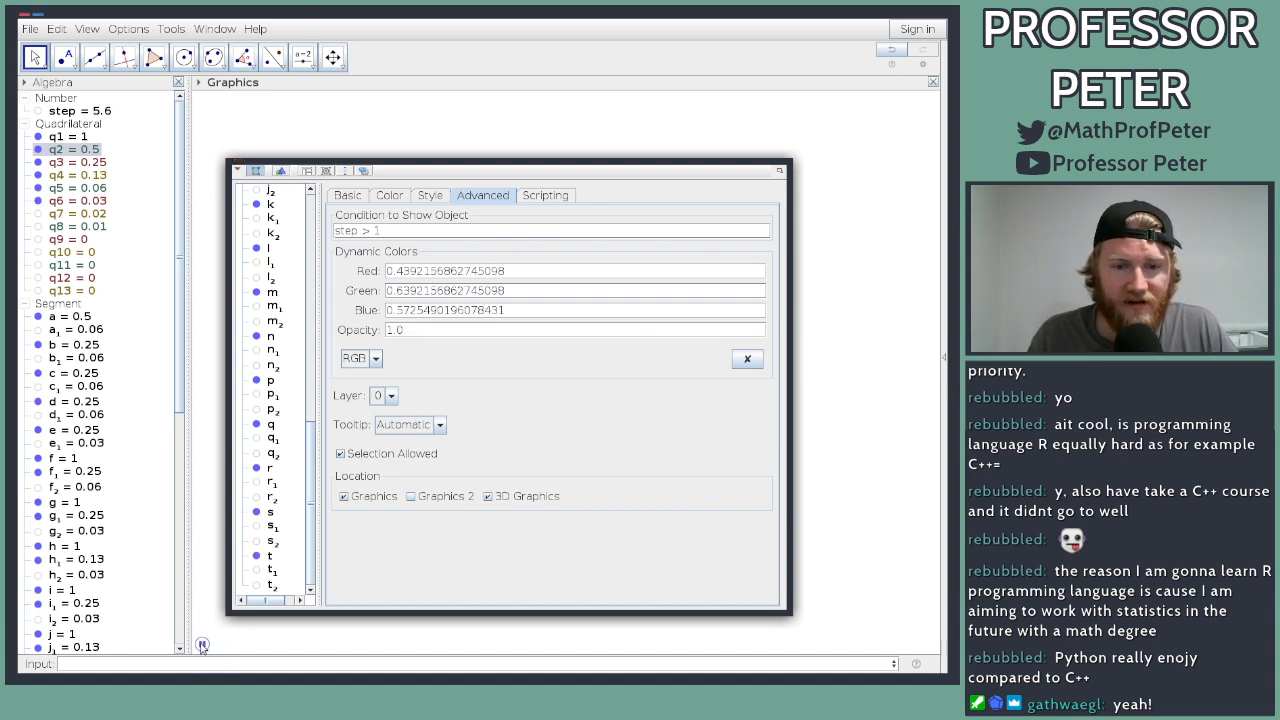
Step: Begin an If formula for q2's dynamic opacity with the condition slide<1.5
{"action": "left_click", "coordinate": [424, 332]}
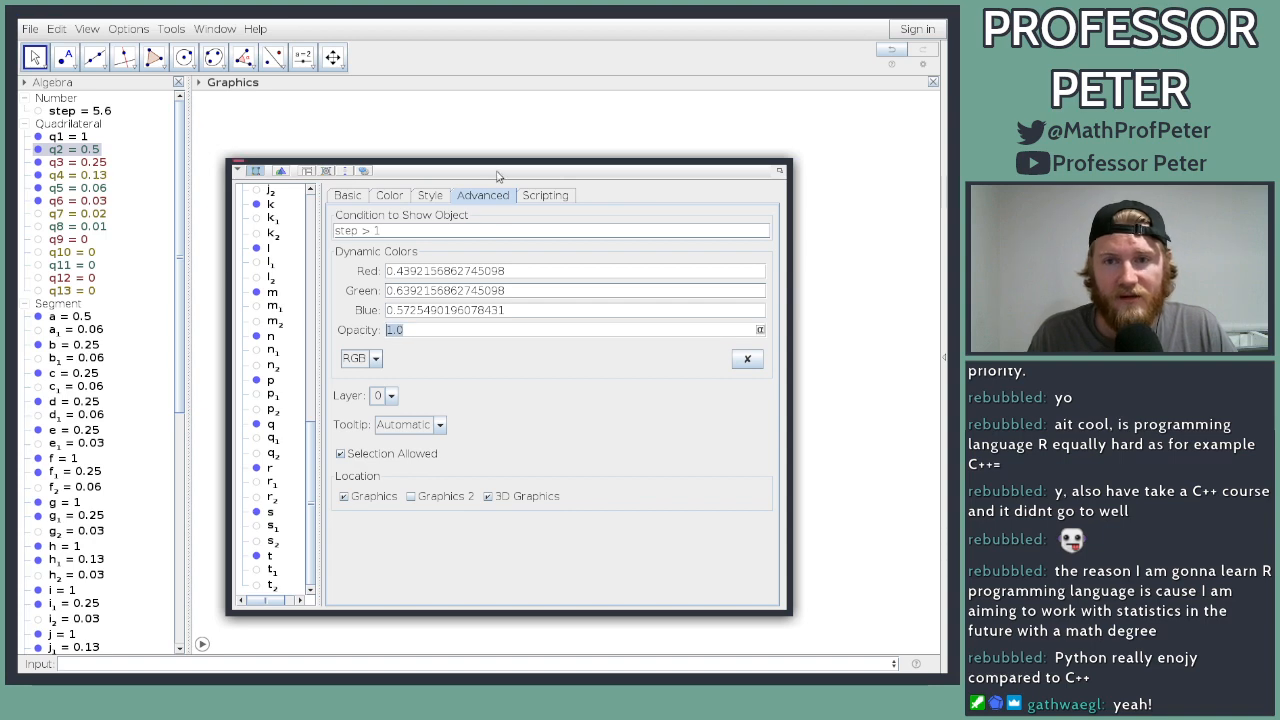
{"action": "left_click_drag", "start_coordinate": [505, 170], "coordinate": [576, 152]}
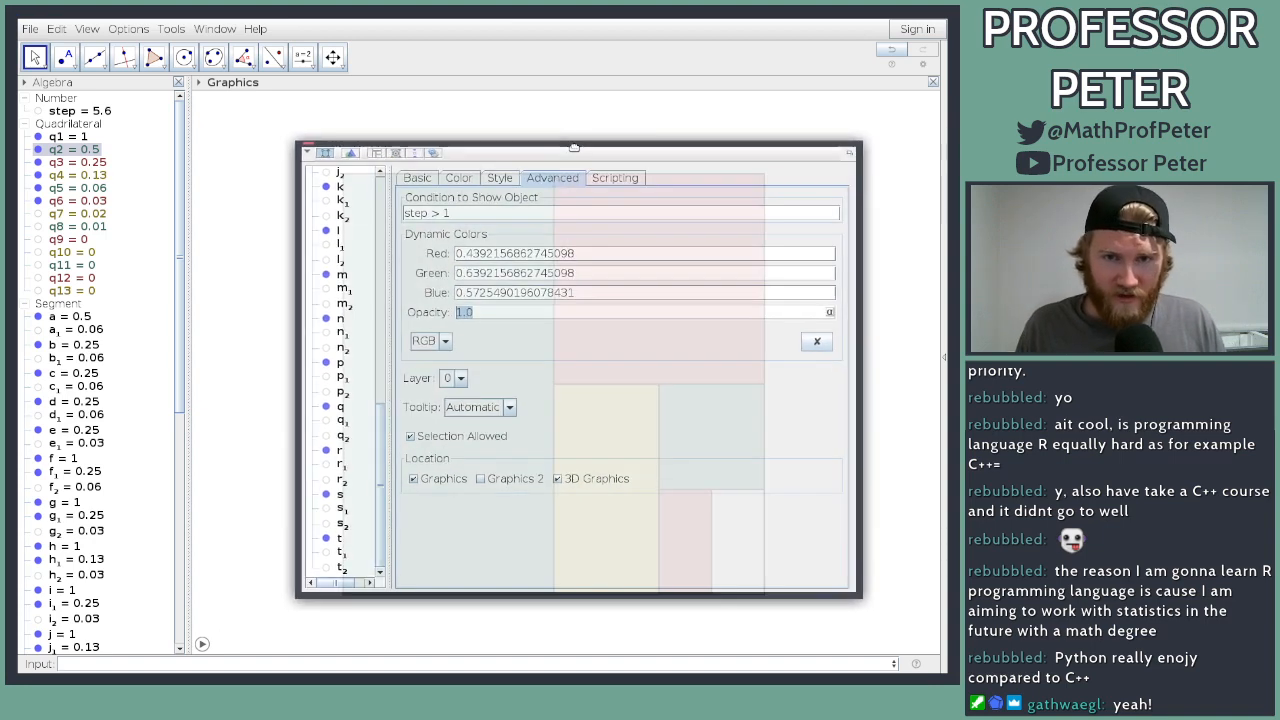
{"action": "type", "text": "If("}
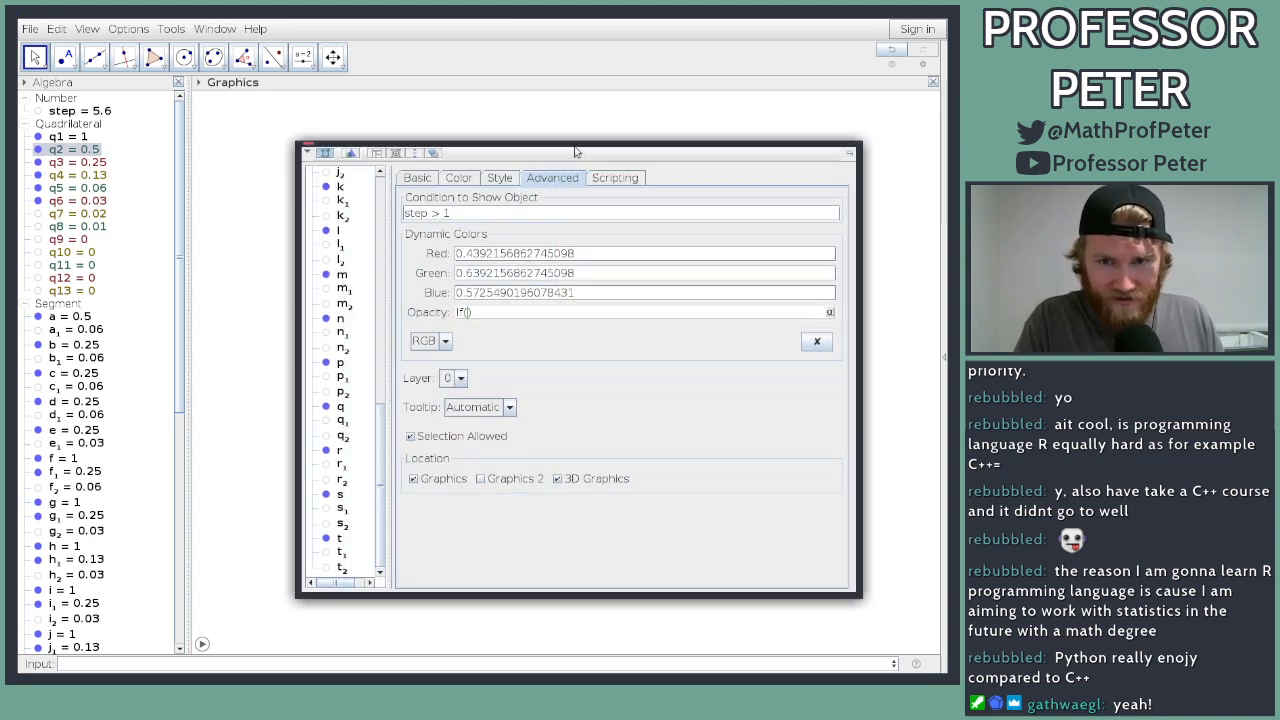
{"action": "type", "text": "slide<1"}
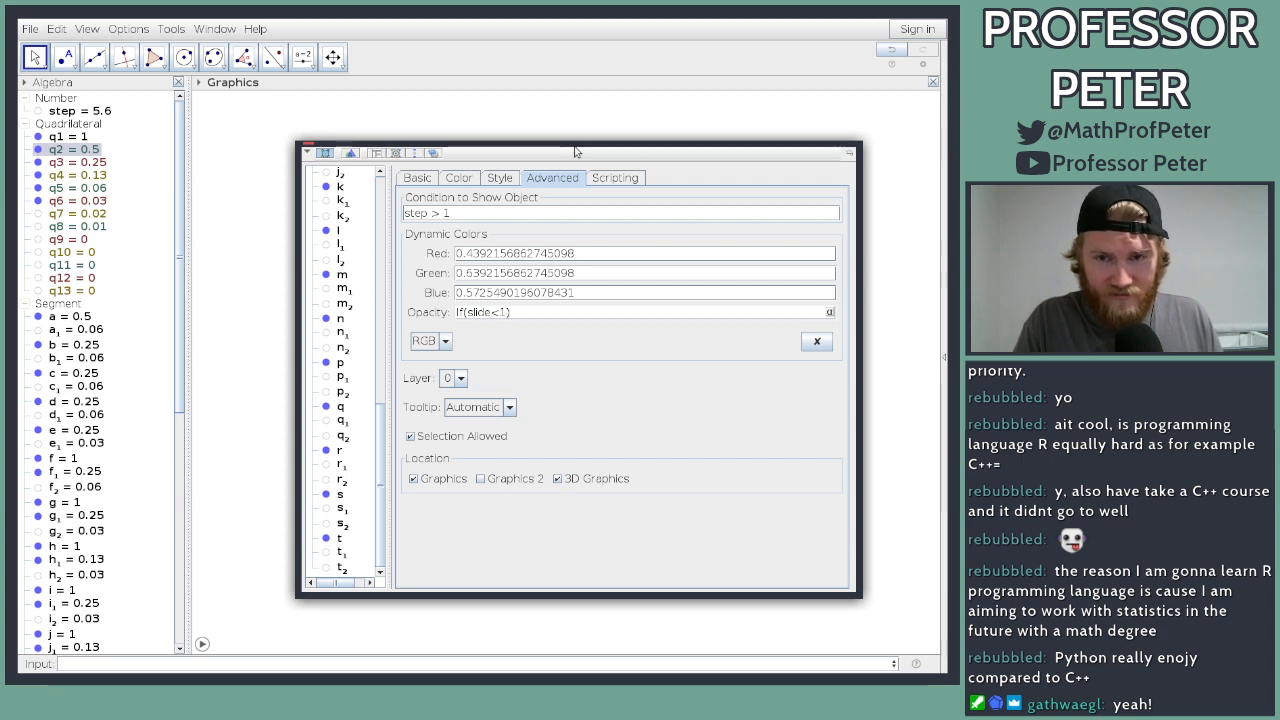
{"action": "type", "text": "<2"}
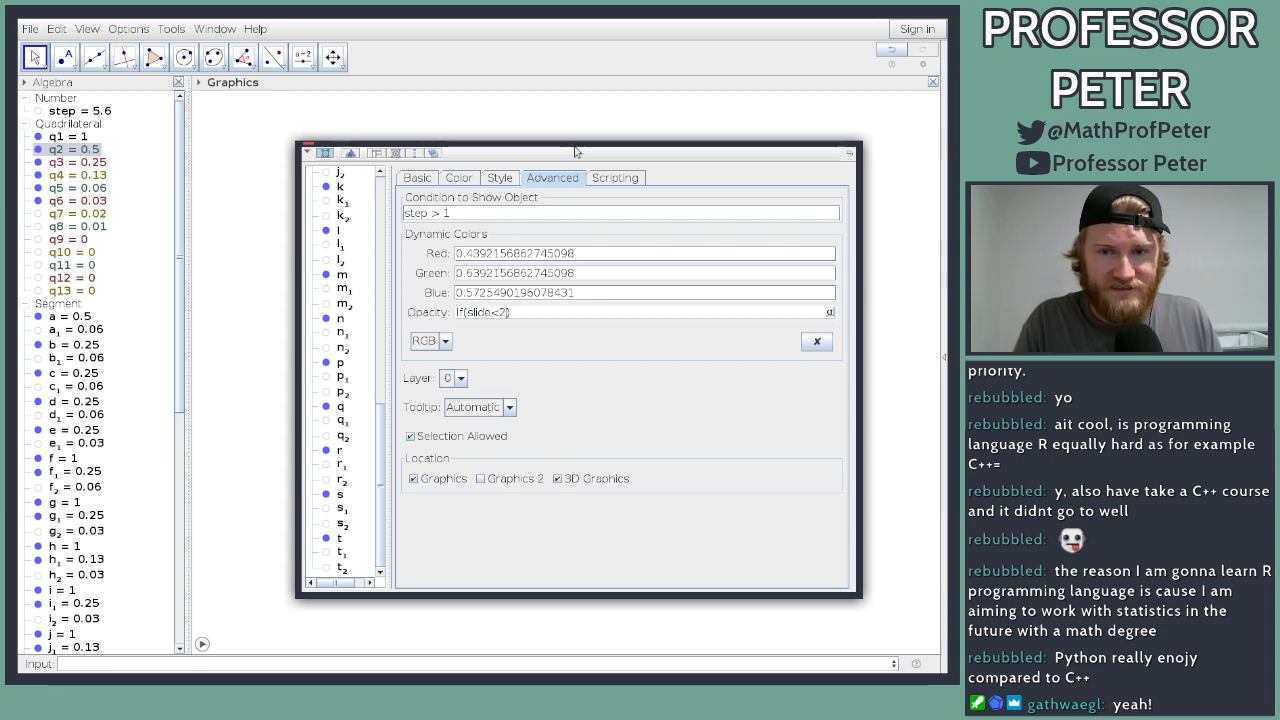
{"action": "key", "text": "BackSpace"}
{"action": "type", "text": "1."}
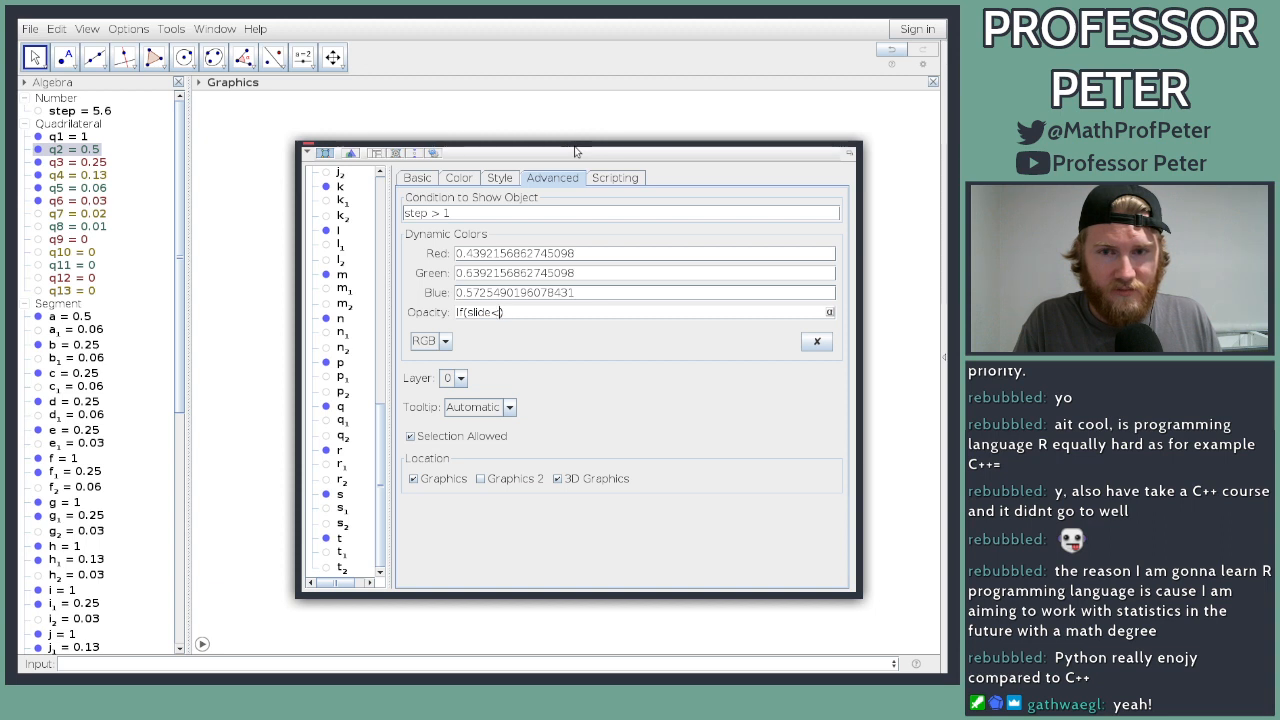
{"action": "type", "text": "5,"}
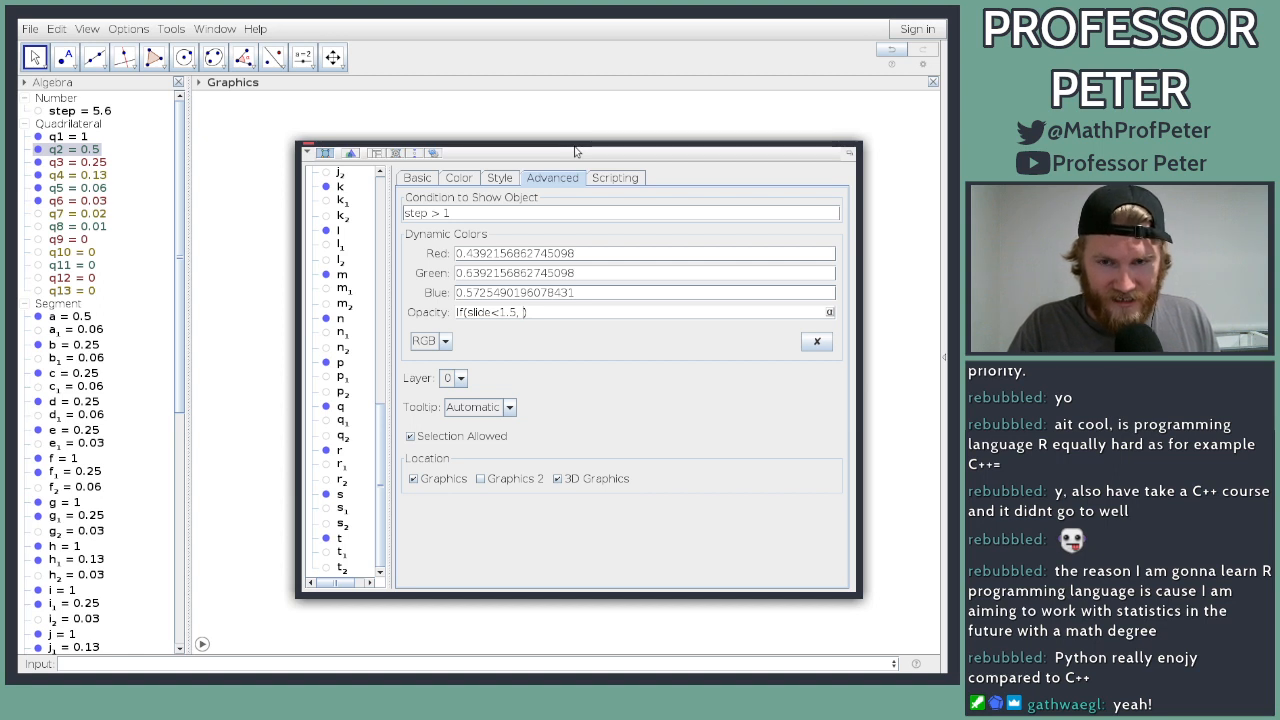
Step: Complete q2's dynamic opacity formula as If(slide<1.5, 2*(slide-1))
{"action": "type", "text": "sl"}
{"action": "key", "text": "BackSpace"}
{"action": "key", "text": "BackSpace"}
{"action": "key", "text": "BackSpace"}
{"action": "key", "text": "BackSpace"}
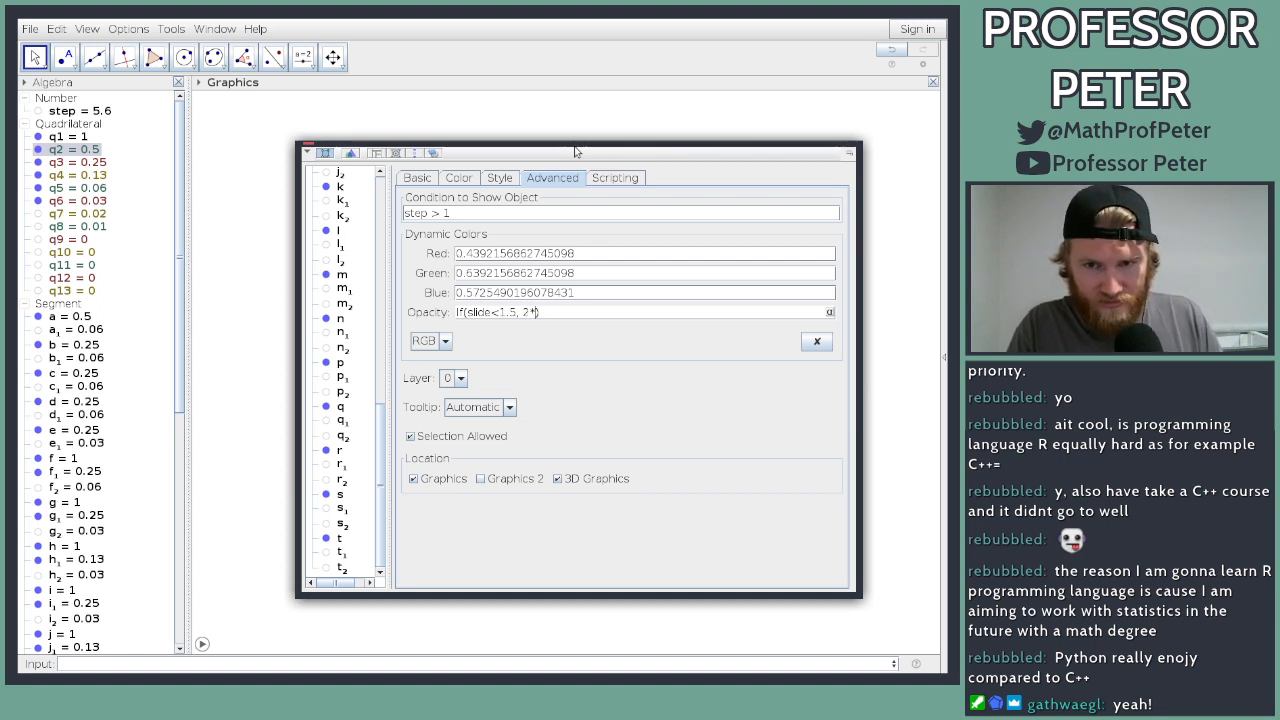
{"action": "type", "text": "lide"}
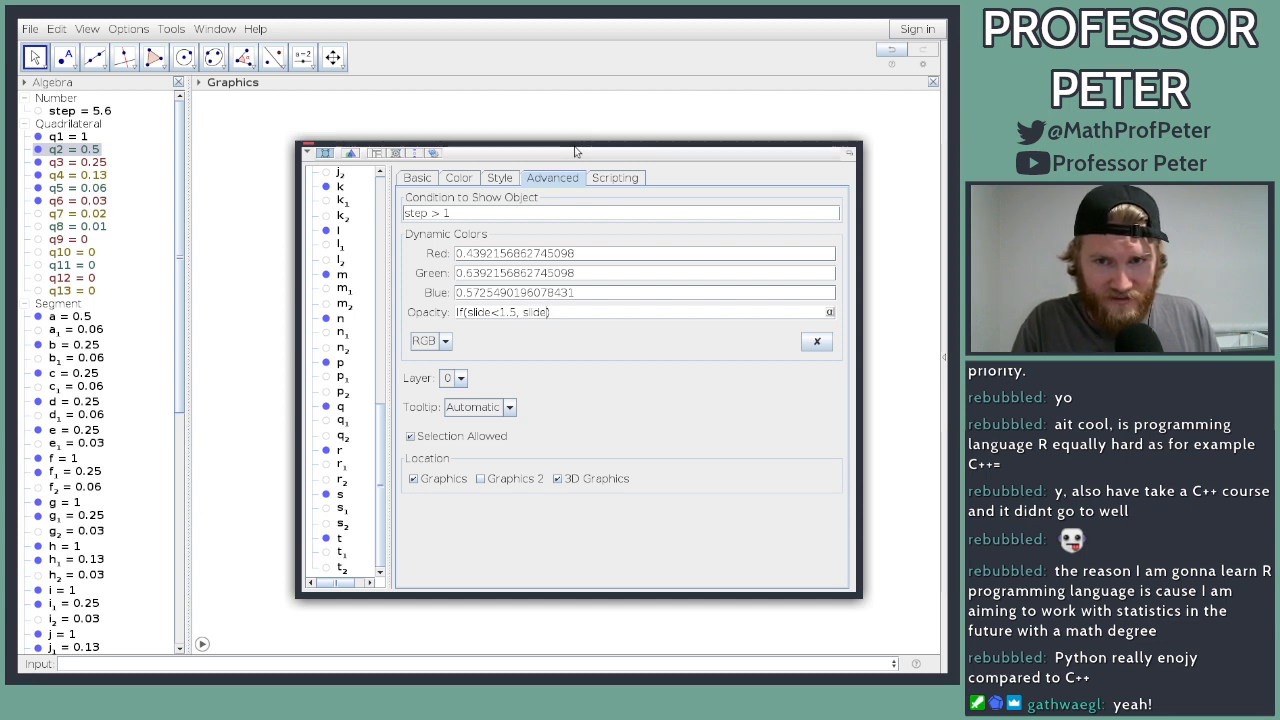
{"action": "key", "text": "BackSpace"}
{"action": "key", "text": "BackSpace"}
{"action": "key", "text": "BackSpace"}
{"action": "key", "text": "BackSpace"}
{"action": "key", "text": "BackSpace"}
{"action": "type", "text": "(sl"}
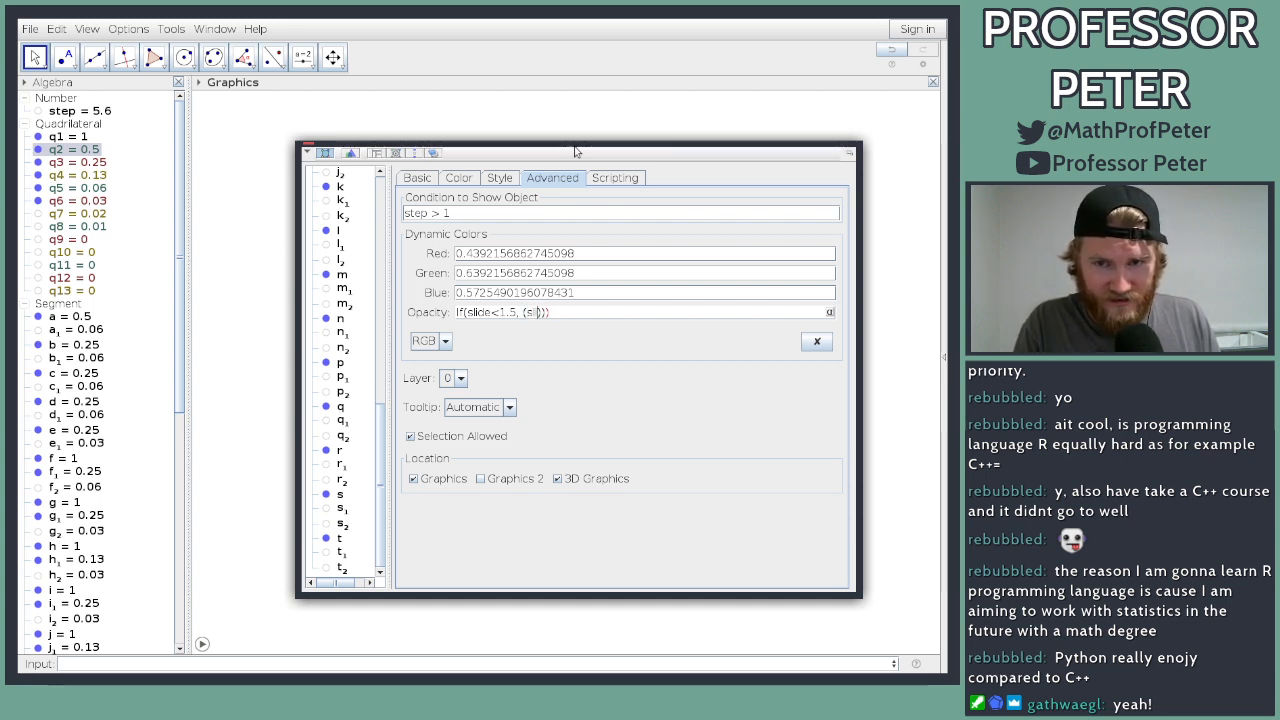
{"action": "type", "text": "ide-1"}
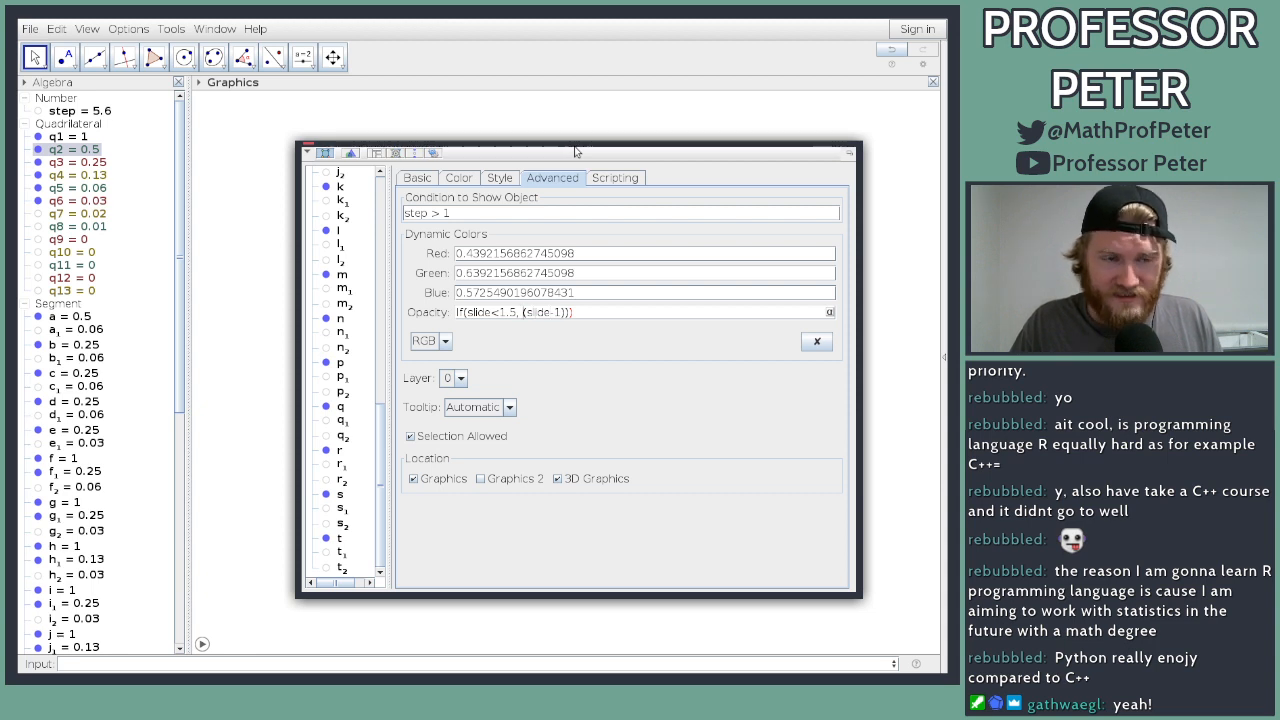
{"action": "type", "text": "2*"}
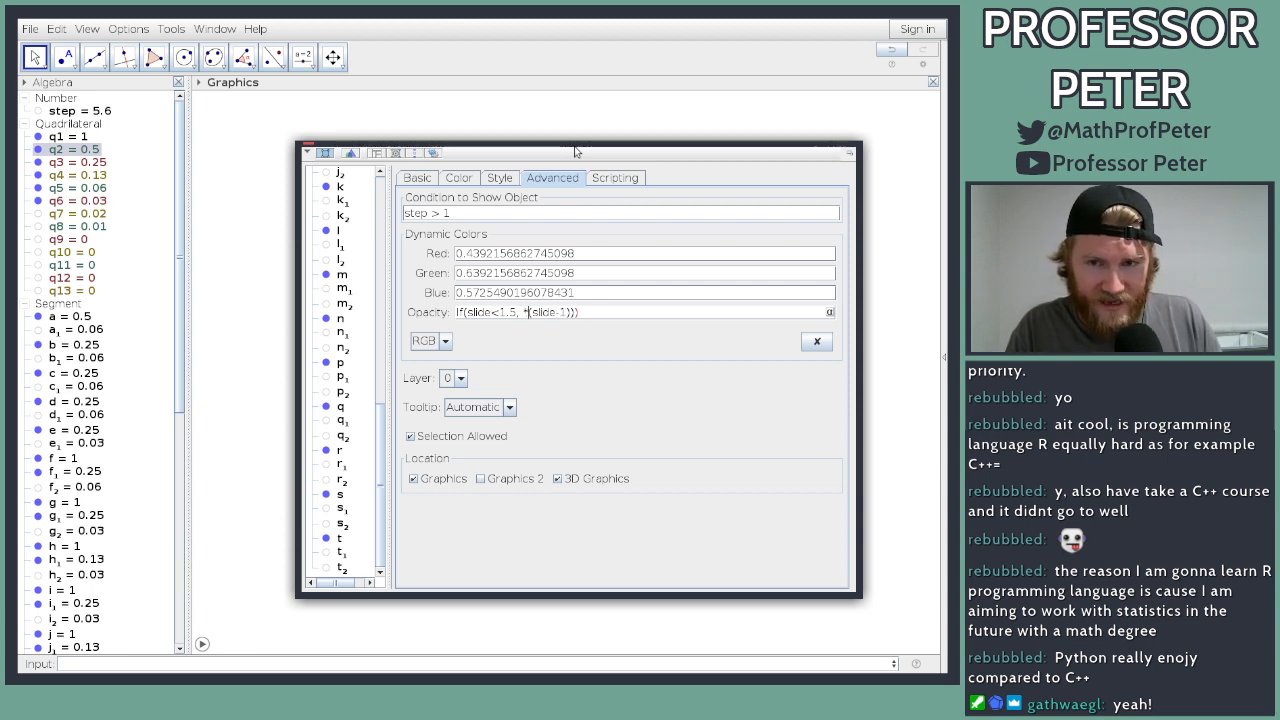
{"action": "key", "text": "BackSpace"}
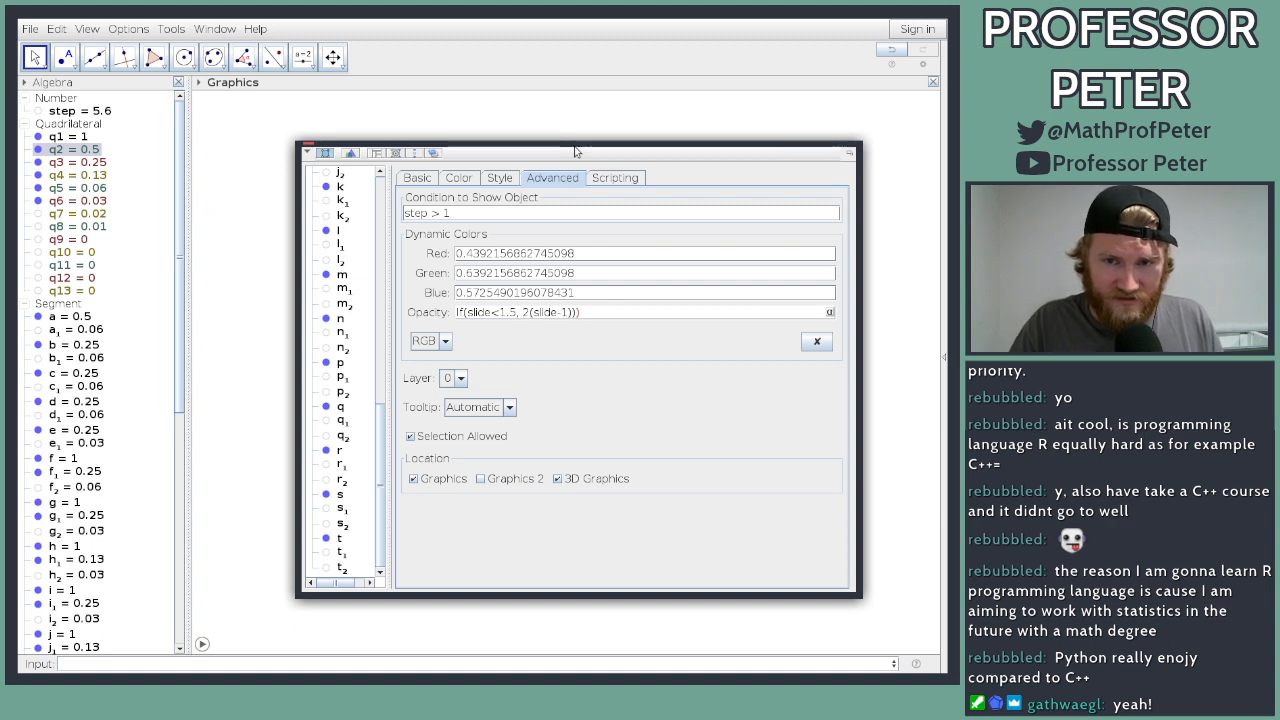
{"action": "type", "text": "*"}
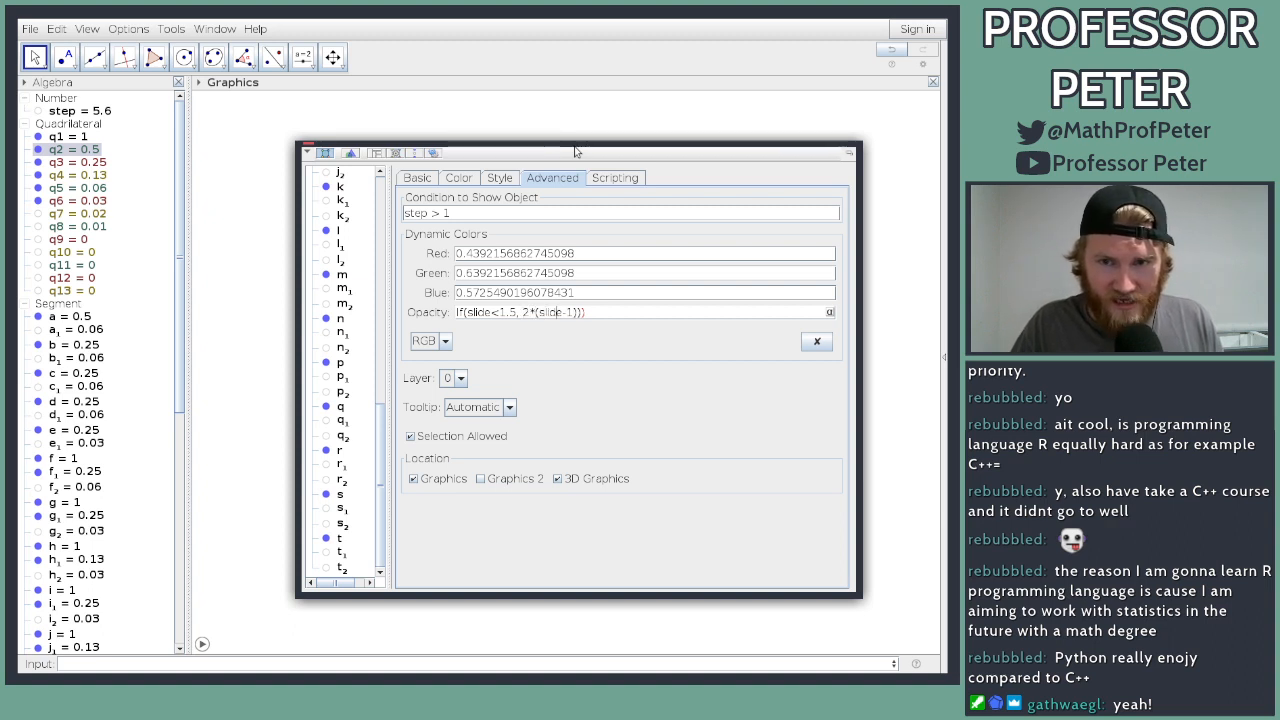
Step: Try reversing the subtraction in q2's opacity formula to 2*(1-slide)
{"action": "key", "text": "BackSpace"}
{"action": "key", "text": "BackSpace"}
{"action": "key", "text": "Left"}
{"action": "key", "text": "Left"}
{"action": "key", "text": "Left"}
{"action": "key", "text": "Left"}
{"action": "key", "text": "Left"}
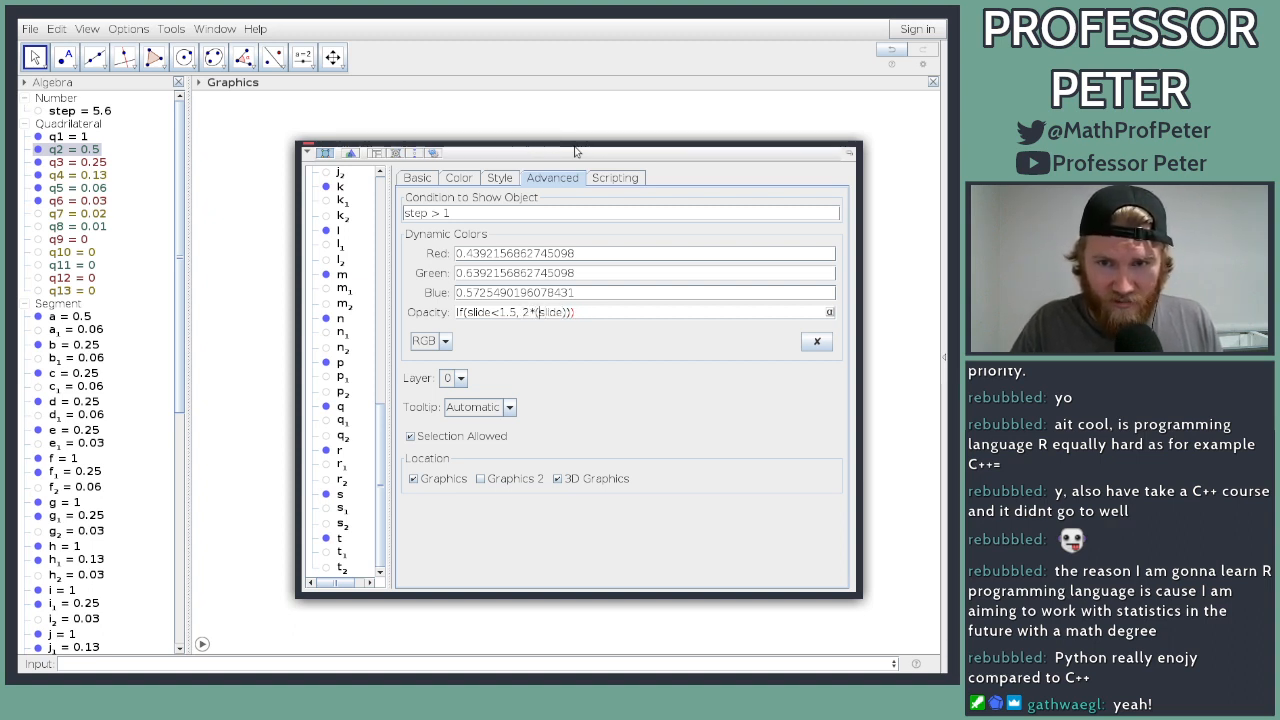
{"action": "type", "text": "1-"}
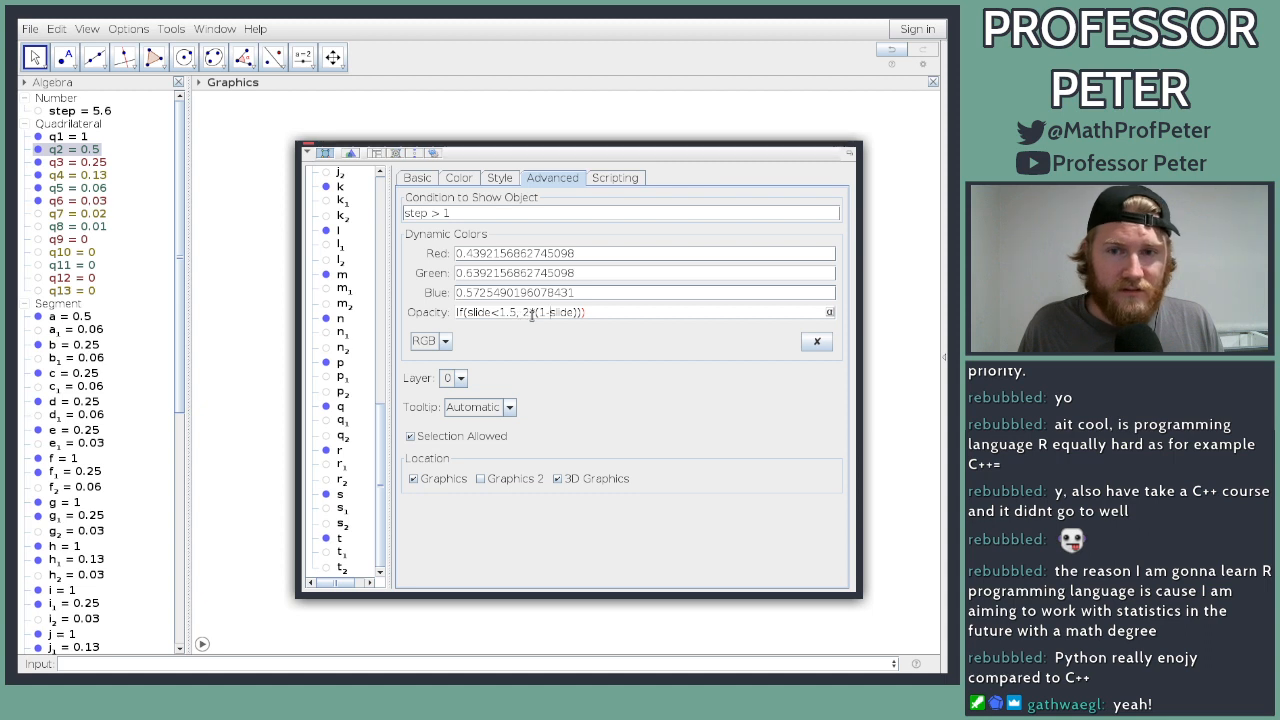
Step: Change the bracket in q2's opacity formula back to slide-1 and apply the formula
{"action": "key", "text": "BackSpace"}
{"action": "key", "text": "BackSpace"}
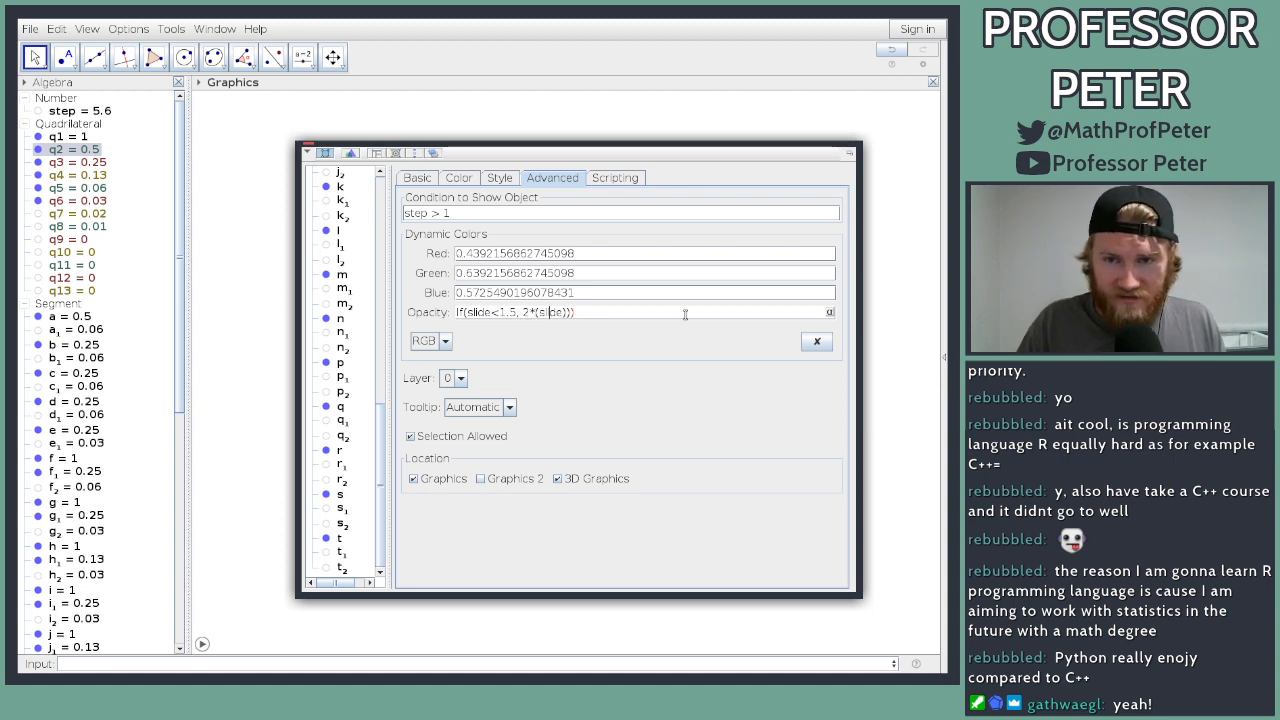
{"action": "type", "text": "-1"}
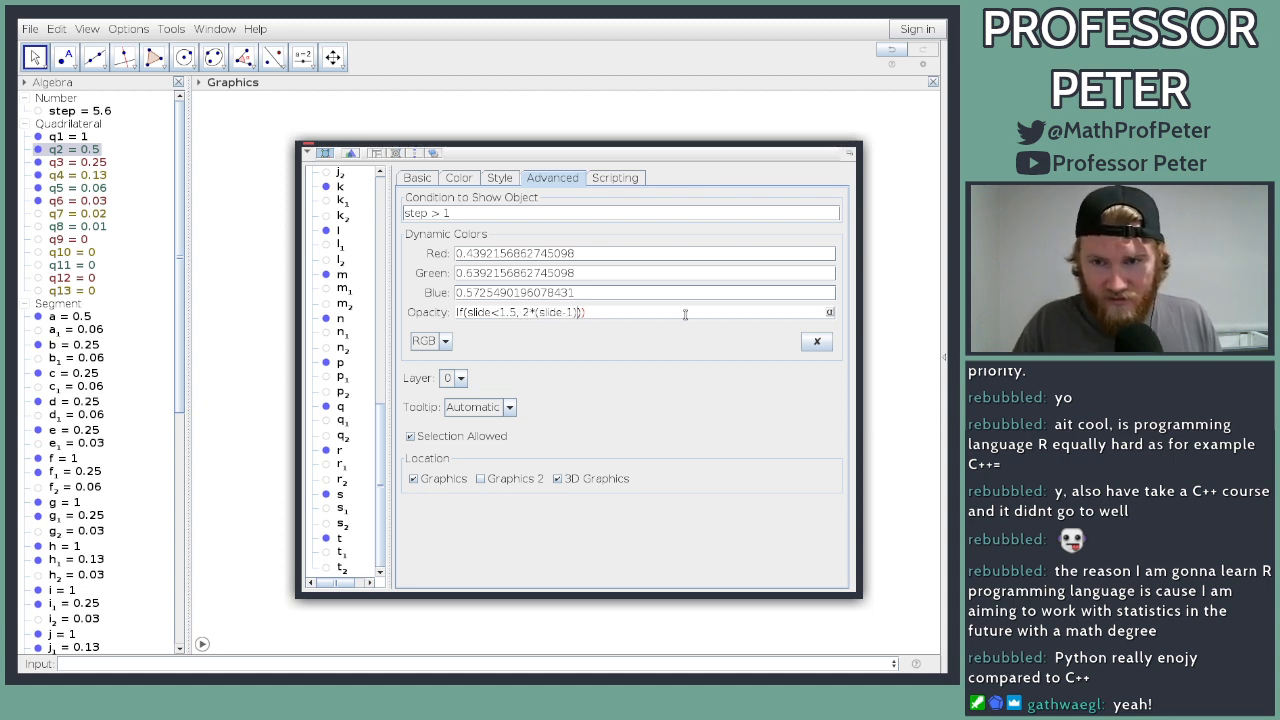
{"action": "key", "text": "Return"}
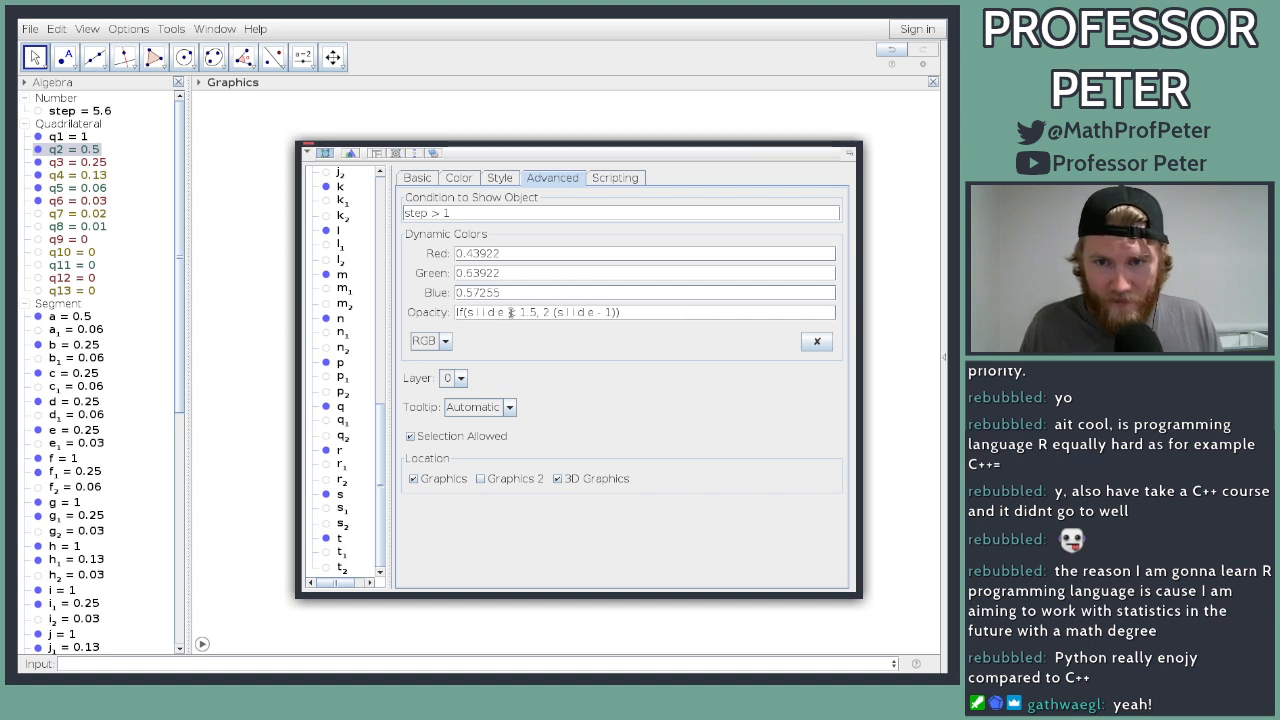
Step: Replace slide with step throughout q2's opacity formula, giving If(step < 1.5, 2 (step - 1)), and close the properties
{"action": "left_click_drag", "start_coordinate": [510, 312], "coordinate": [474, 314]}
{"action": "type", "text": "tep"}
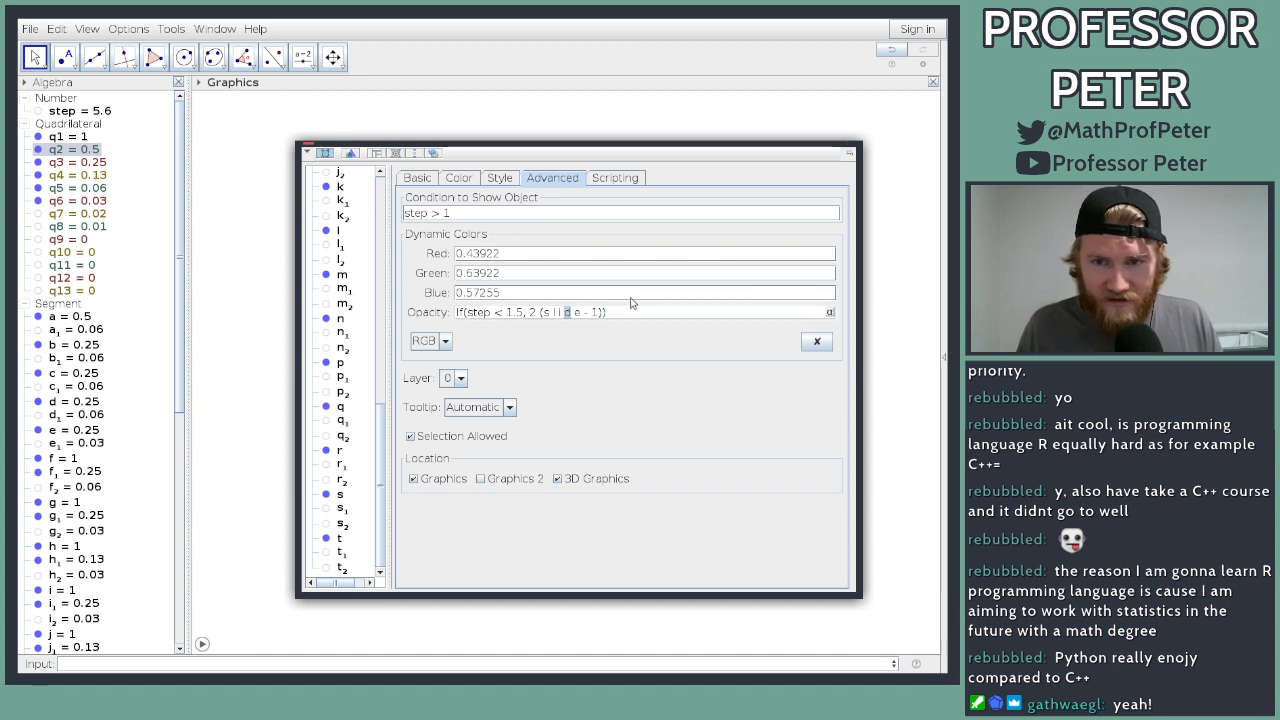
{"action": "left_click_drag", "start_coordinate": [580, 317], "coordinate": [547, 317]}
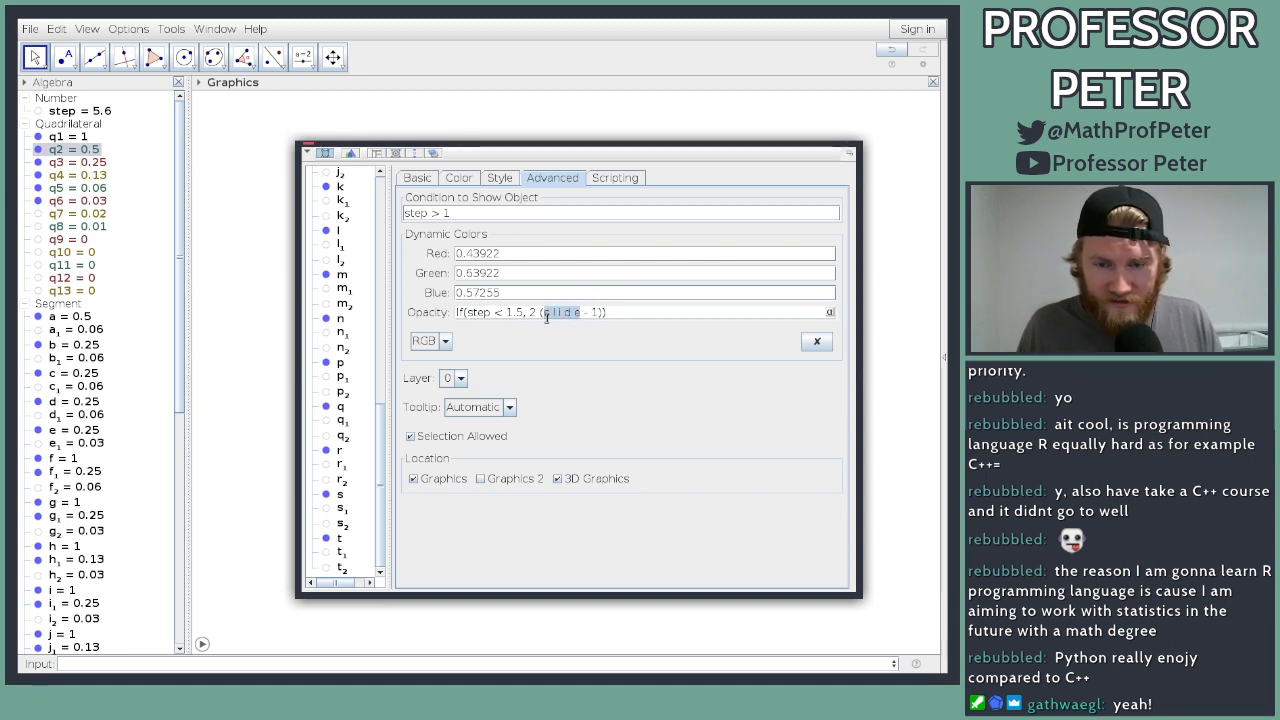
{"action": "type", "text": "tep"}
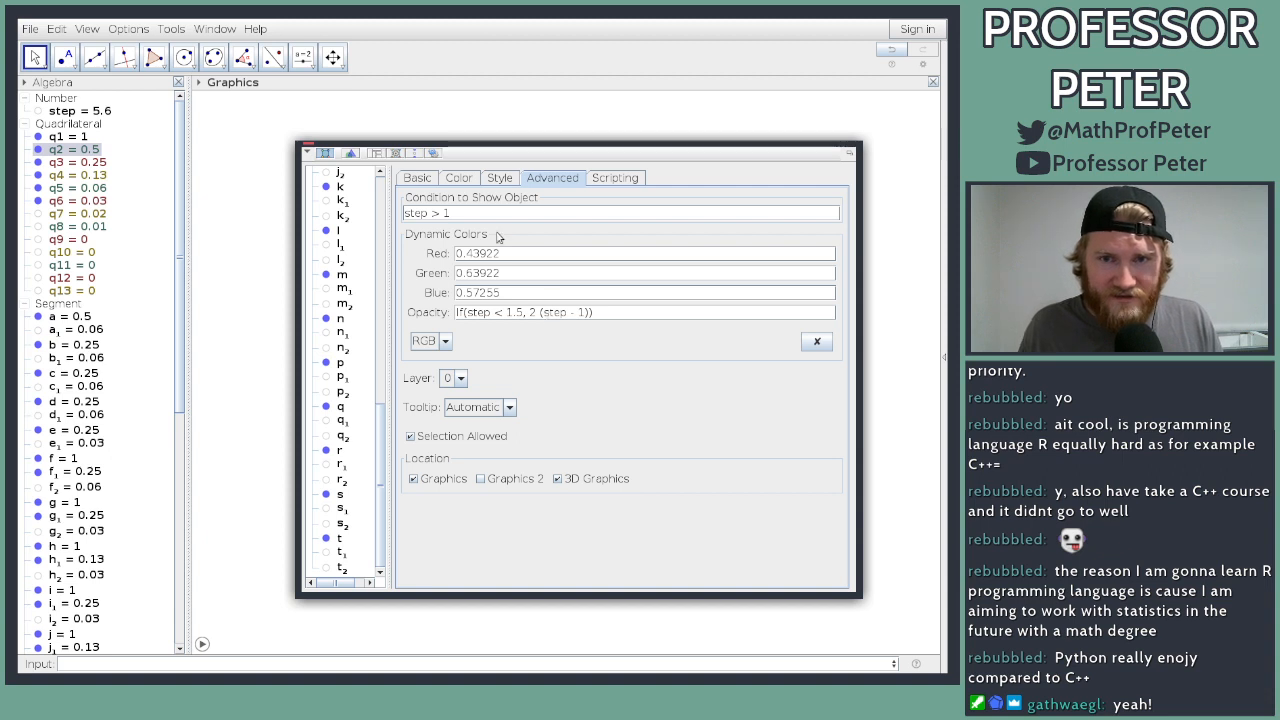
{"action": "left_click", "coordinate": [308, 148]}
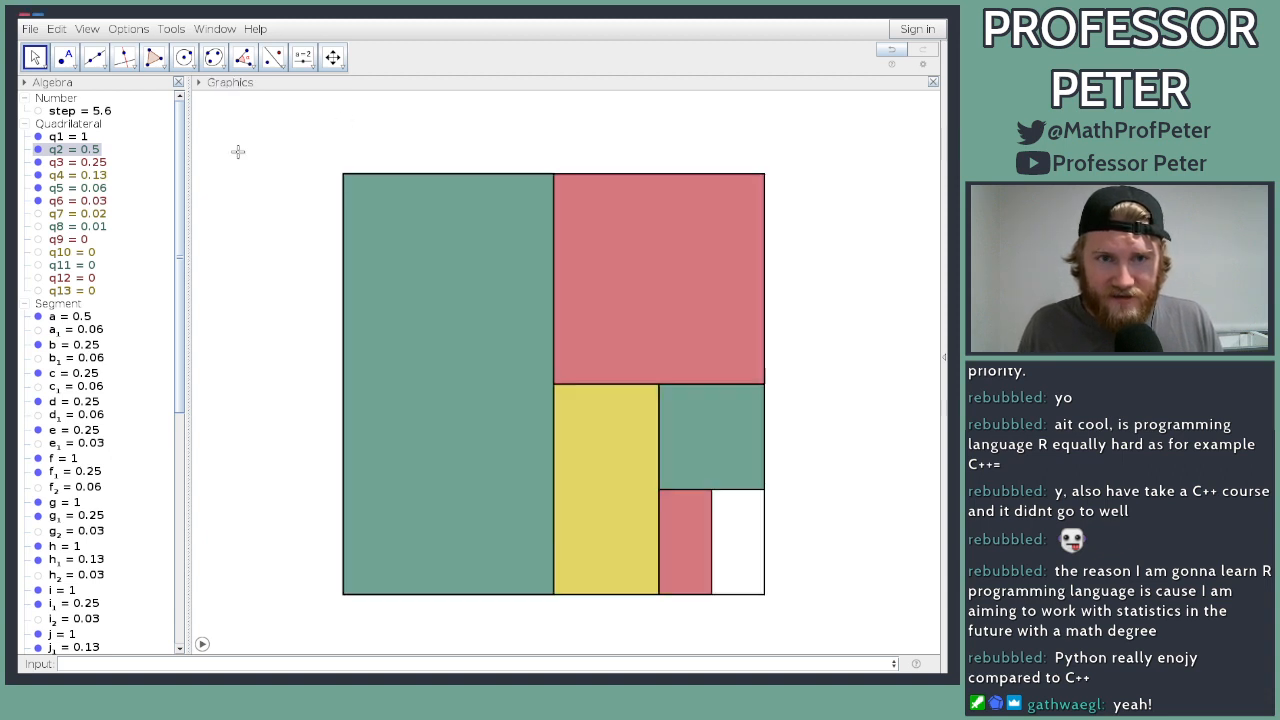
Step: Show the step slider, reset it to 0, and run its animation to test q2's fade-in, pausing it at 8.5
{"action": "left_click", "coordinate": [38, 111]}
{"action": "left_click_drag", "start_coordinate": [270, 116], "coordinate": [206, 116]}
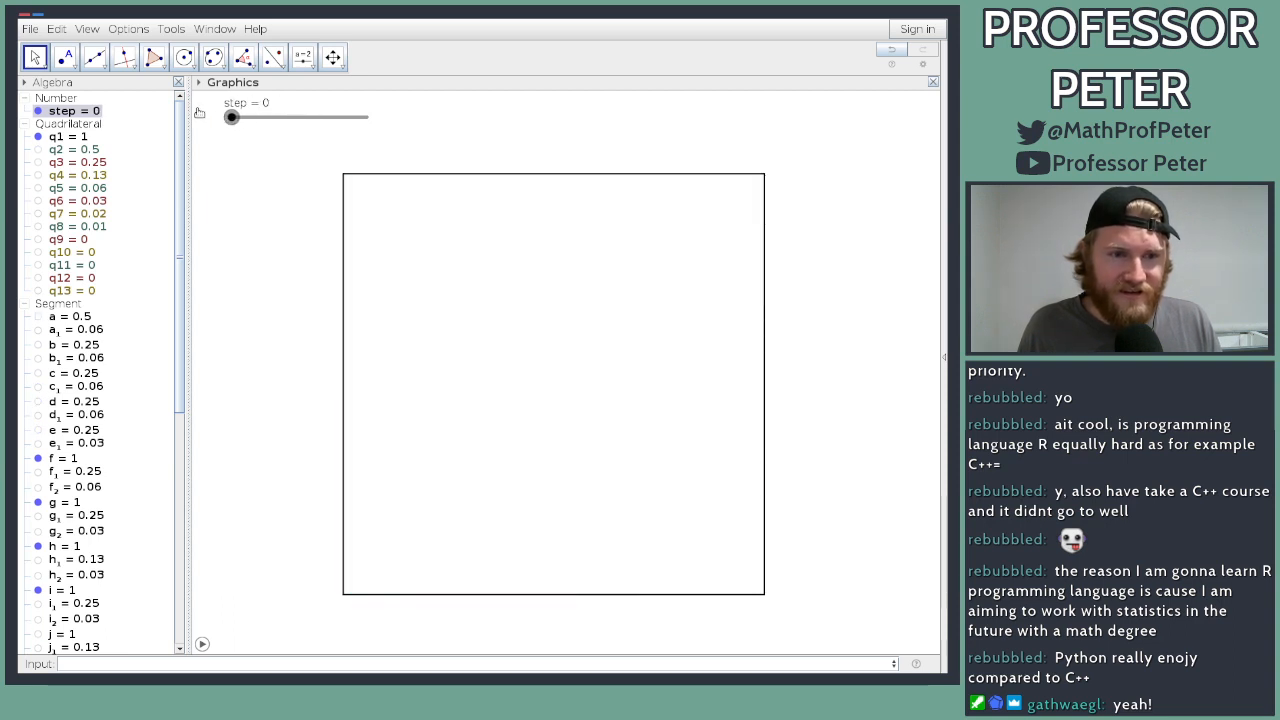
{"action": "right_click", "coordinate": [90, 116]}
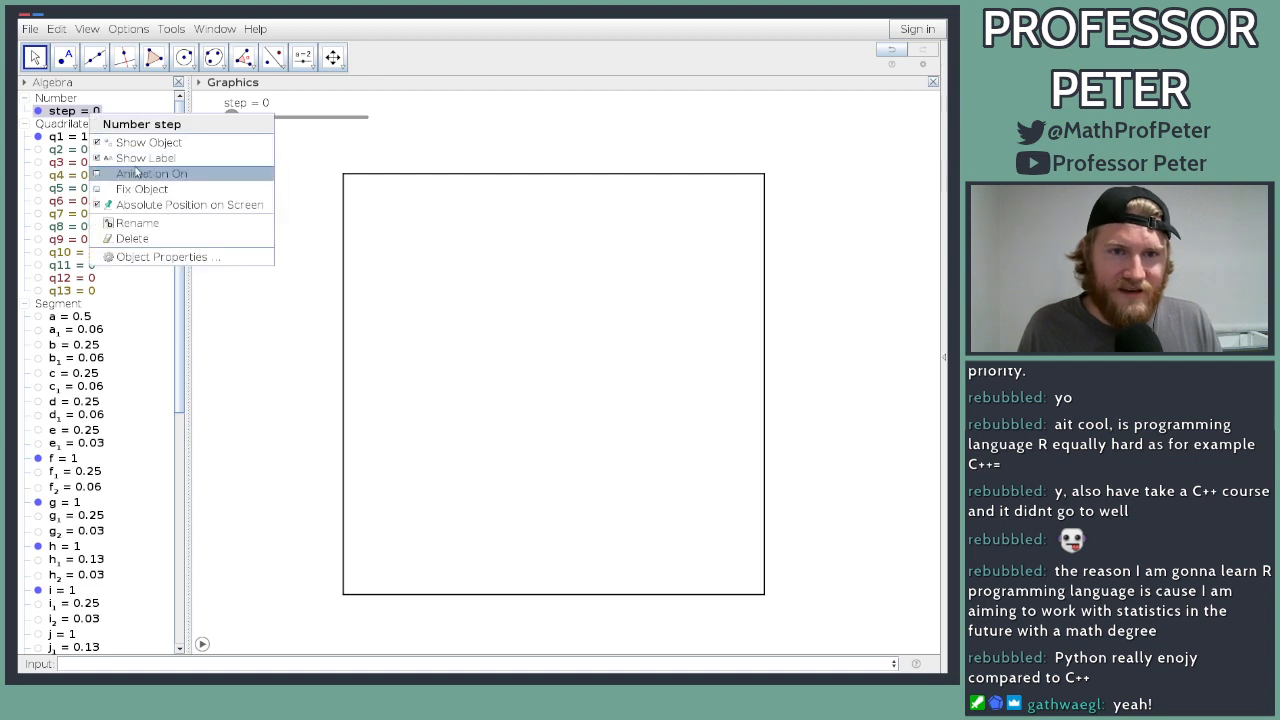
{"action": "left_click", "coordinate": [137, 172]}
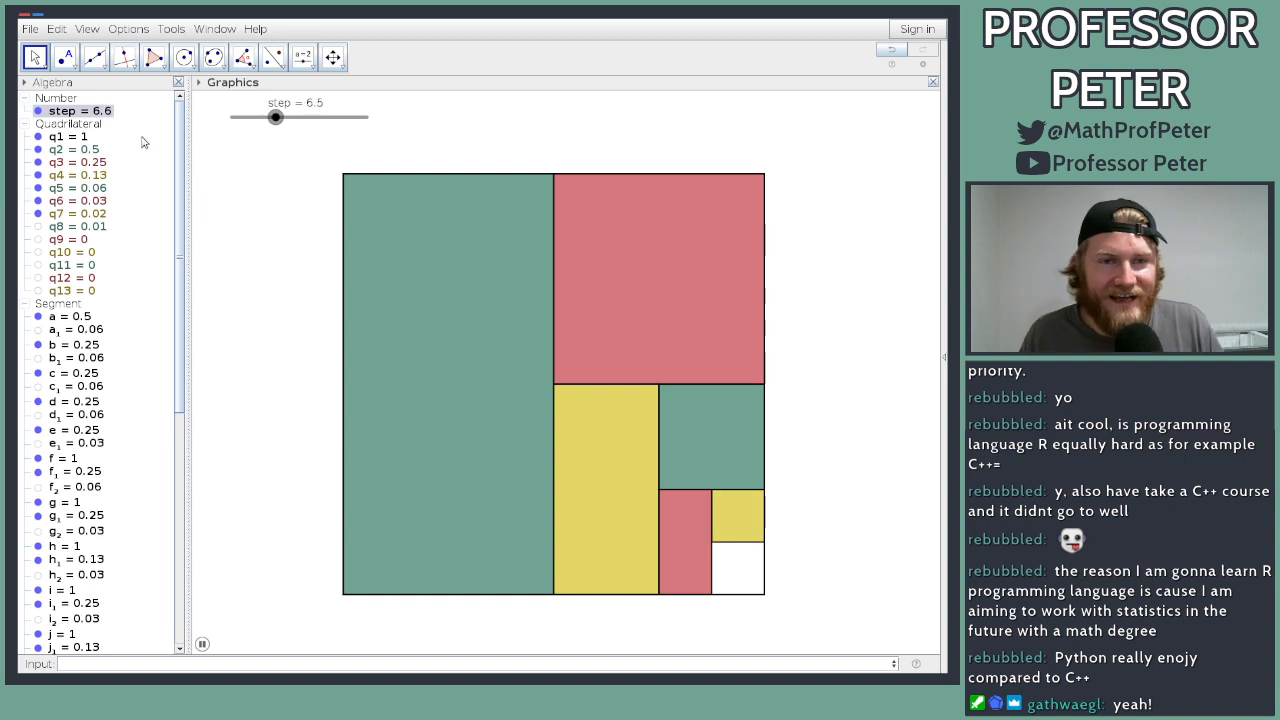
{"action": "left_click", "coordinate": [202, 644]}
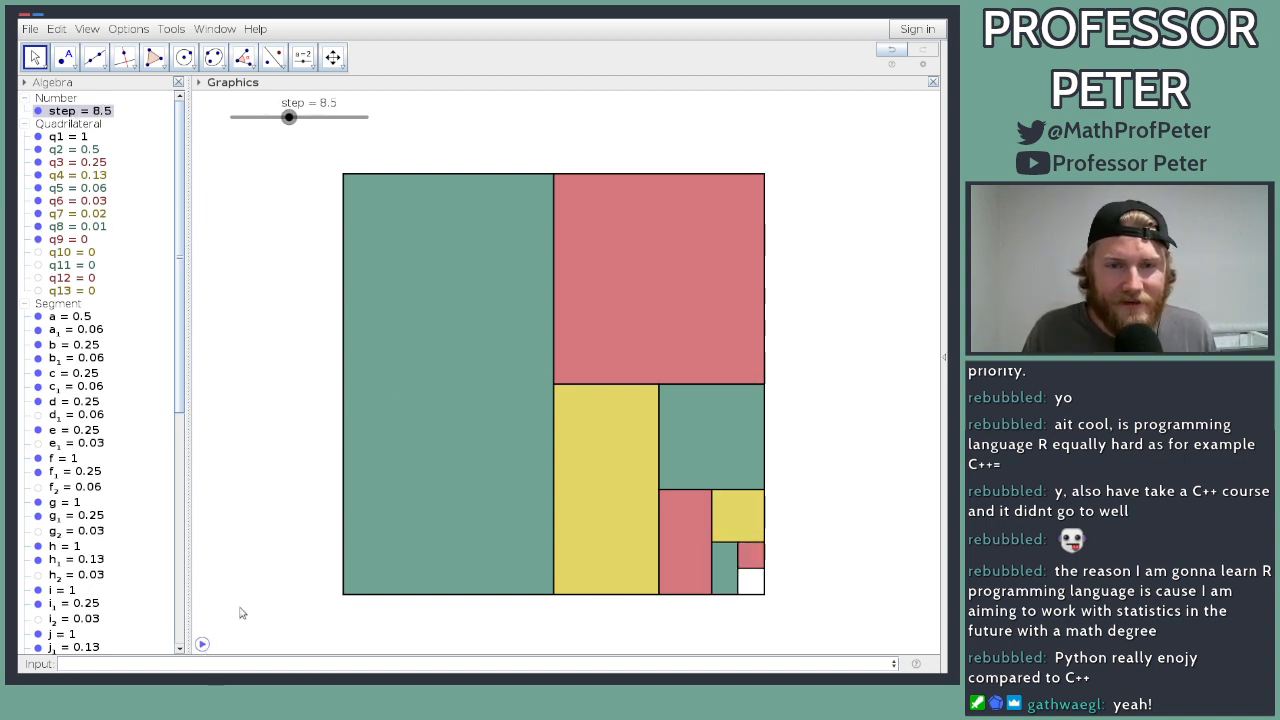
Step: Open the object properties of q2 and copy its dynamic opacity formula
{"action": "left_click", "coordinate": [89, 152]}
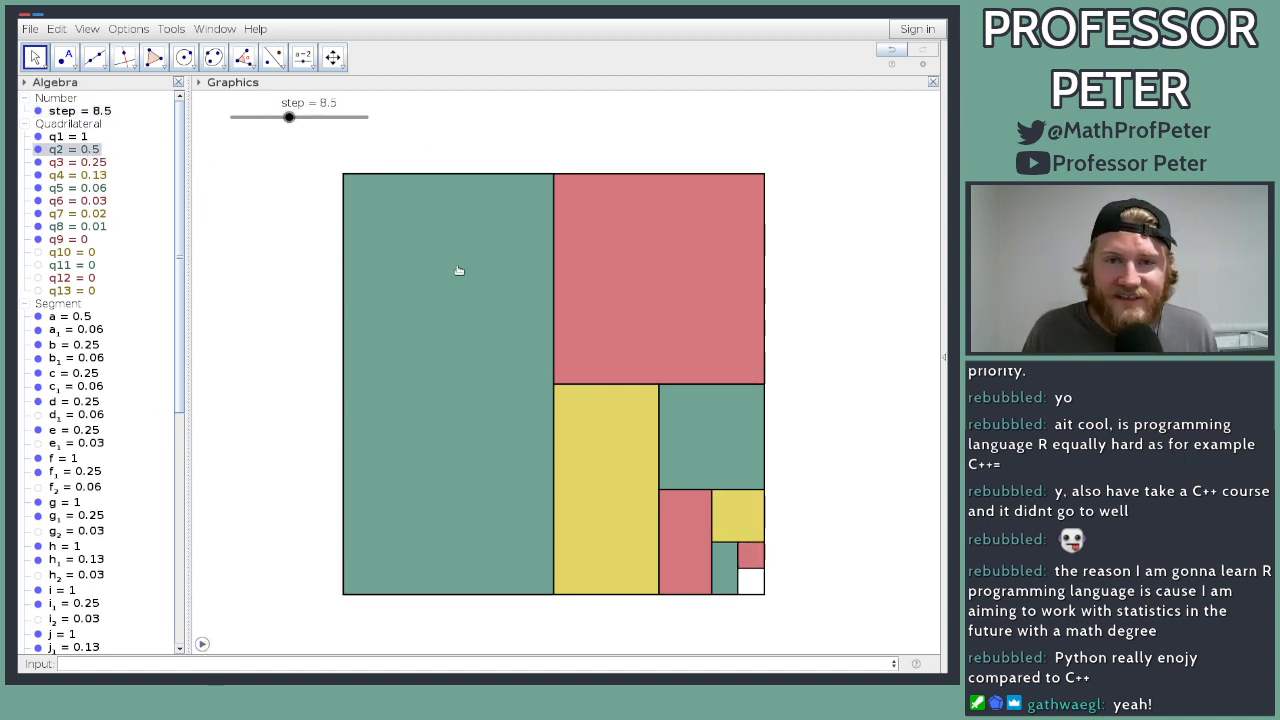
{"action": "right_click", "coordinate": [462, 333]}
{"action": "left_click", "coordinate": [523, 421]}
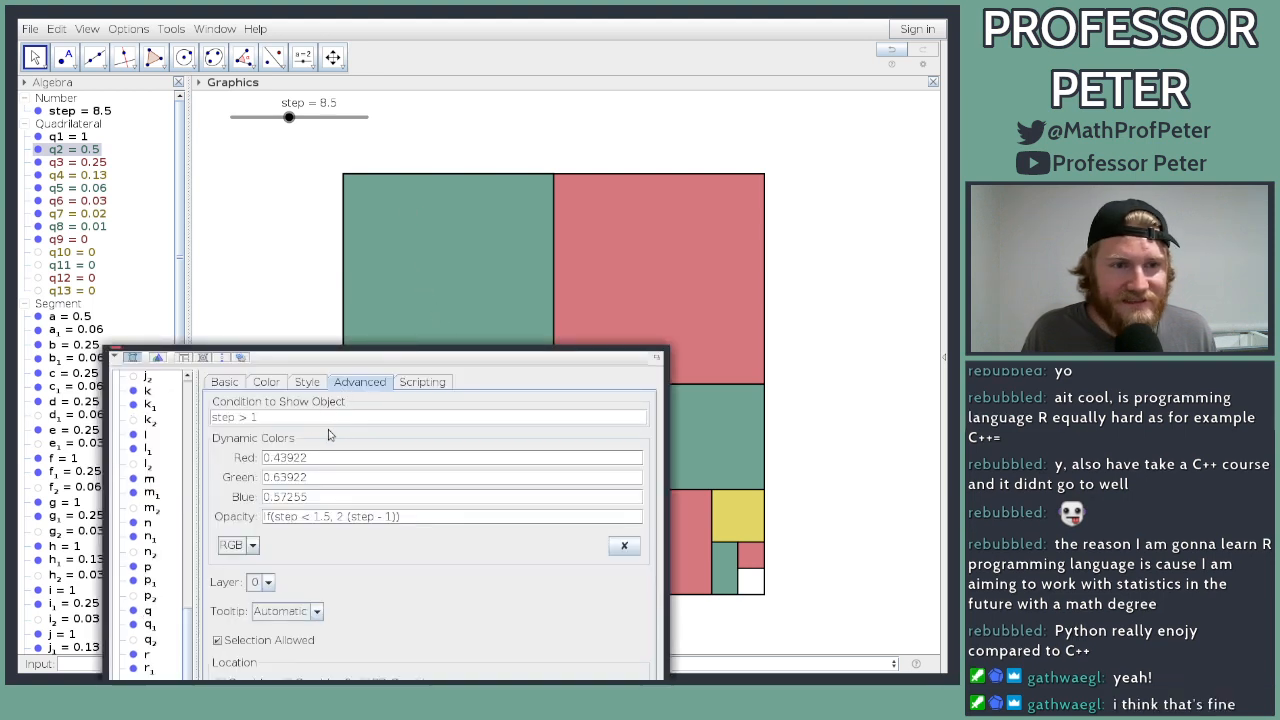
{"action": "left_click_drag", "start_coordinate": [418, 515], "coordinate": [258, 514]}
{"action": "key", "text": "ctrl+c"}
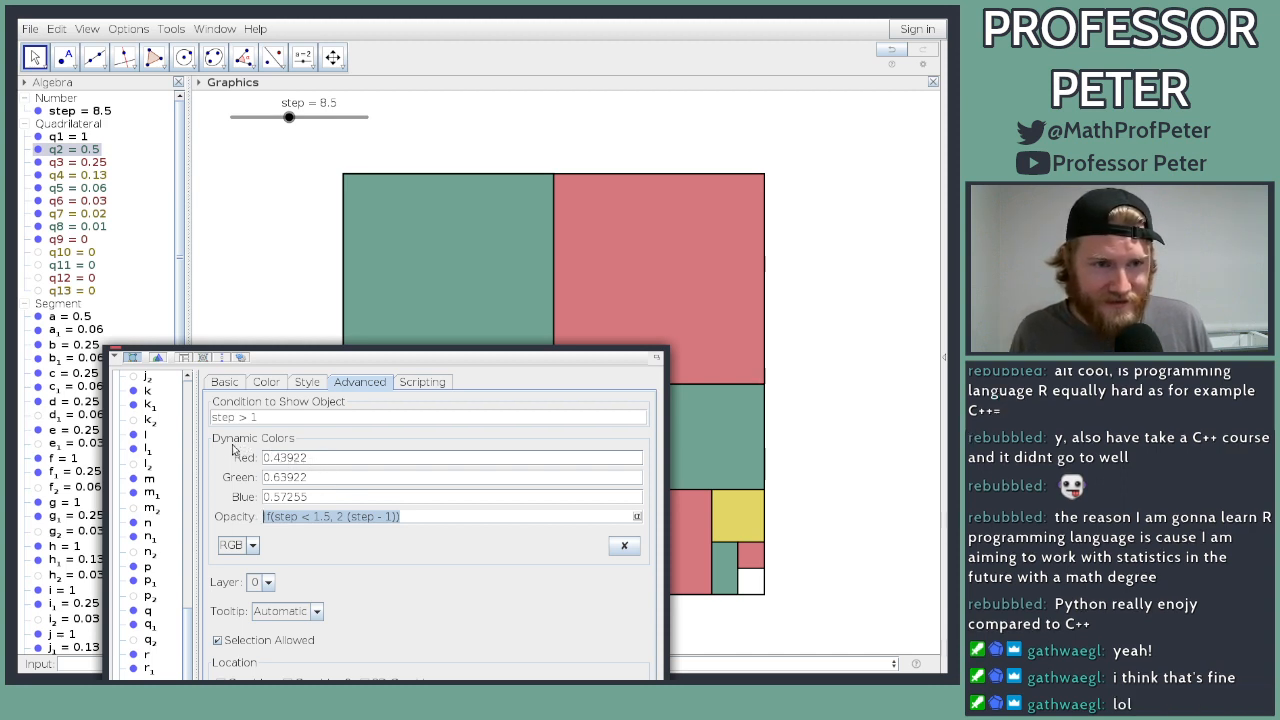
Step: Collapse the segment list and give q3 the copied opacity formula, adapted to If(step < 2.5, 2 (step - 2))
{"action": "scroll", "coordinate": [137, 455], "scroll_direction": "up", "scroll_amount": 5}
{"action": "scroll", "coordinate": [137, 455], "scroll_direction": "up", "scroll_amount": 4}
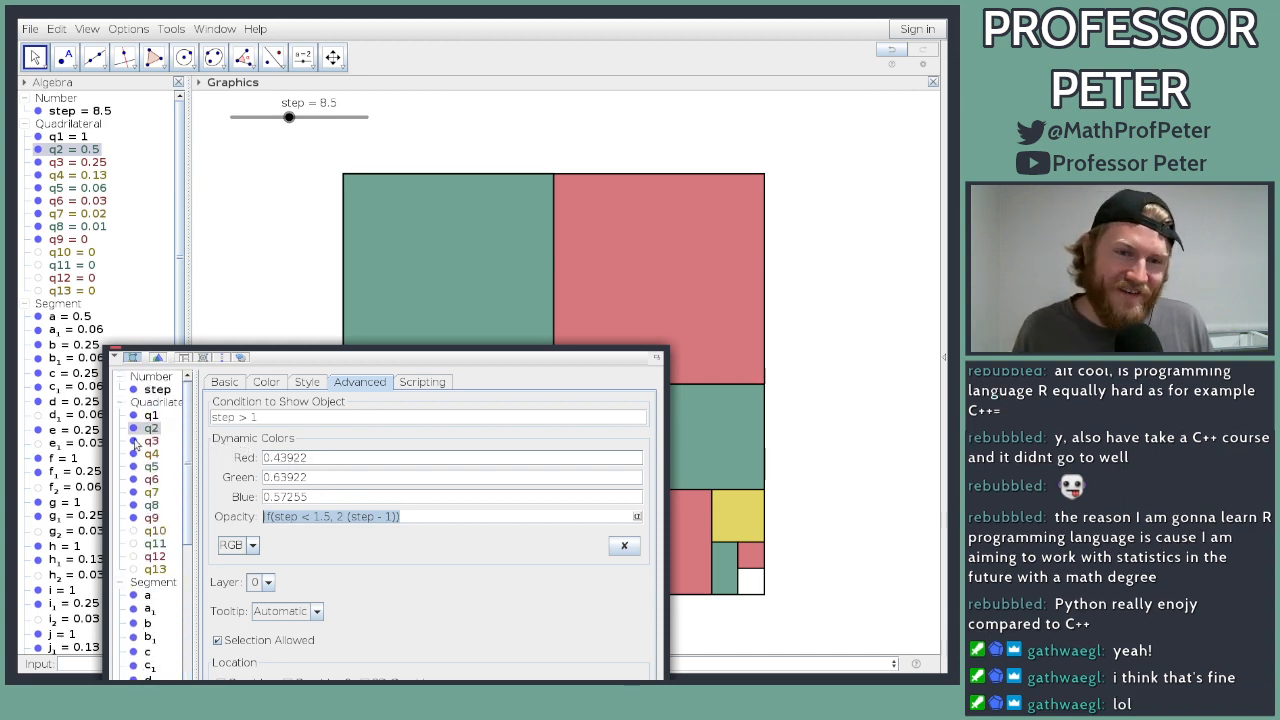
{"action": "left_click", "coordinate": [121, 583]}
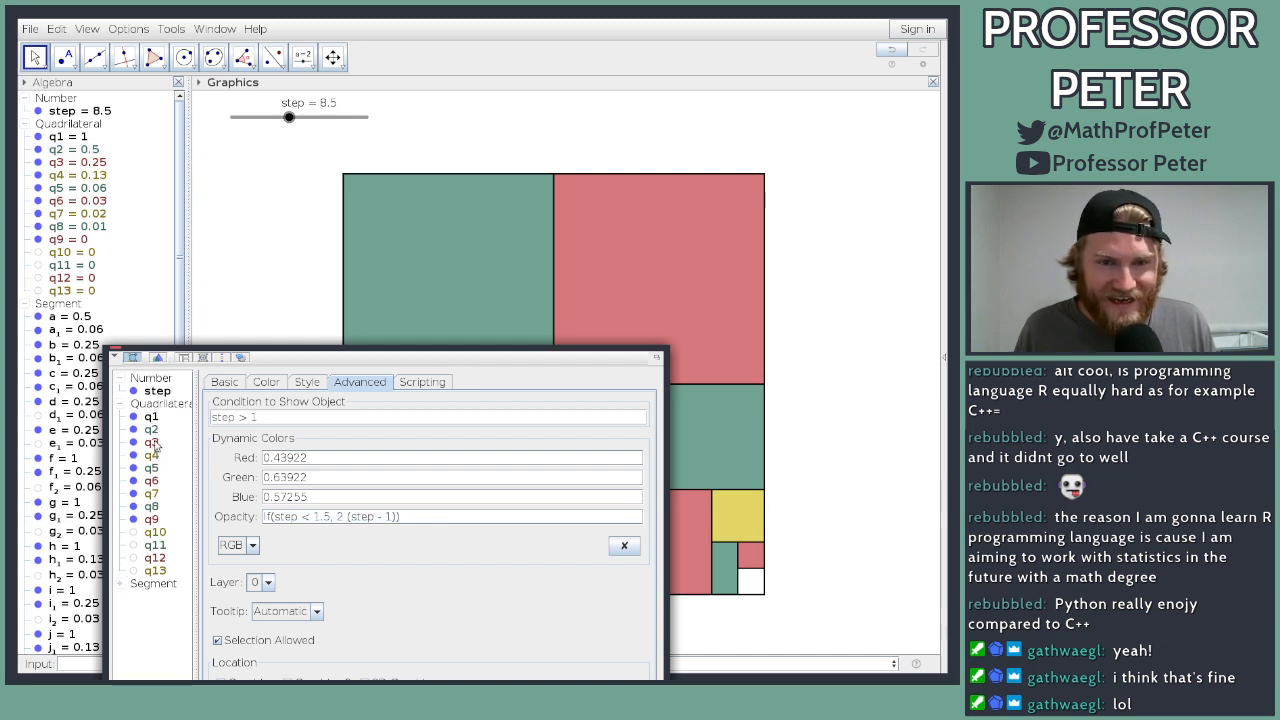
{"action": "left_click", "coordinate": [151, 442]}
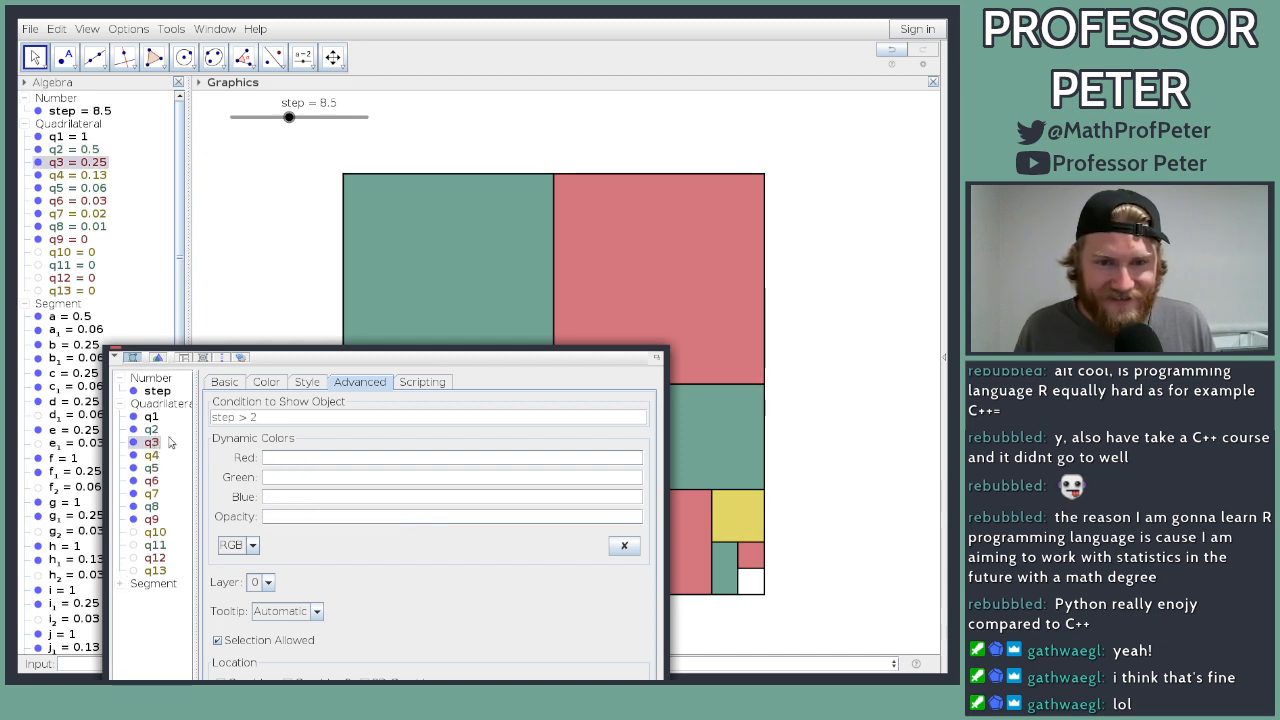
{"action": "left_click", "coordinate": [321, 520]}
{"action": "key", "text": "BackSpace"}
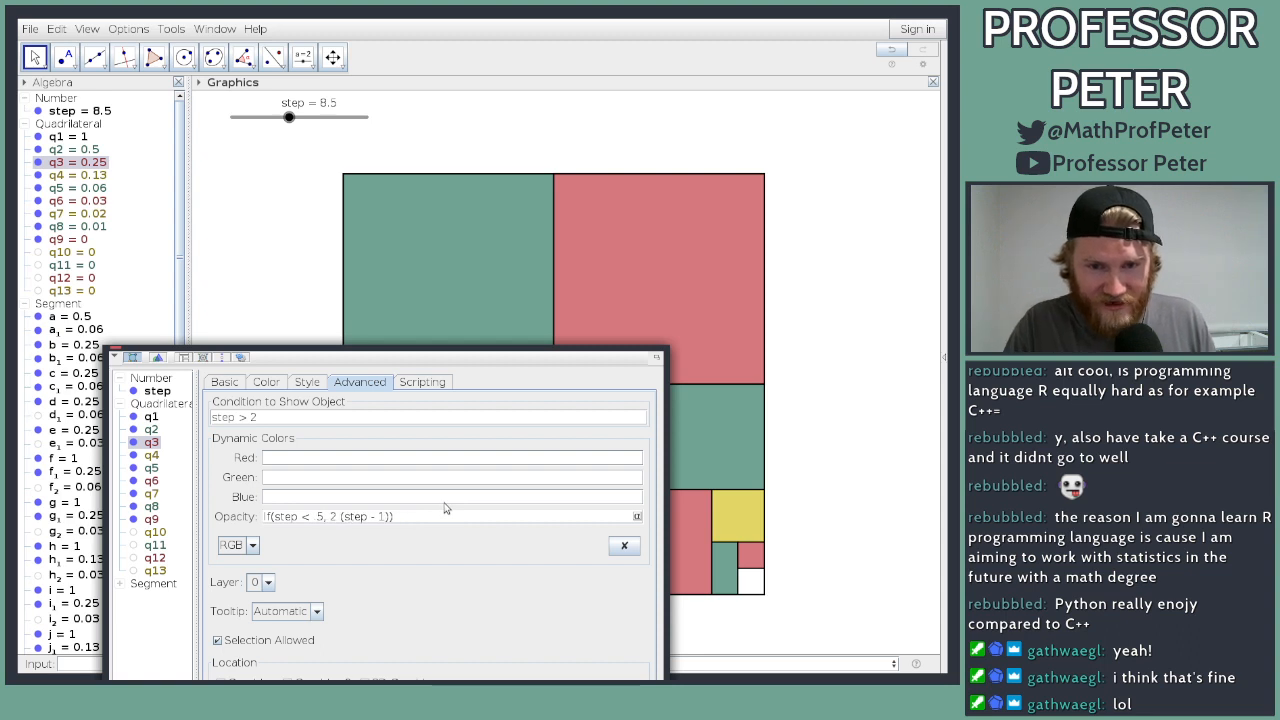
{"action": "type", "text": "2"}
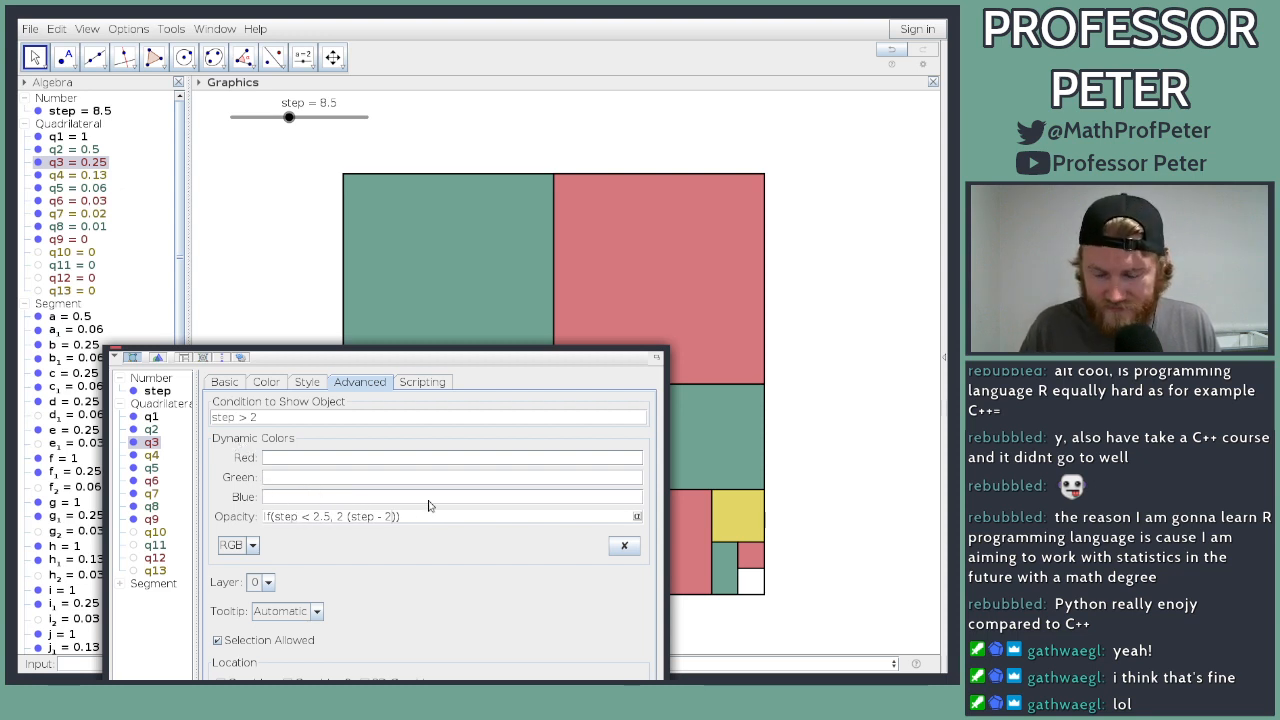
Step: Give q4 the copied opacity formula, adapted to If(step < 3.5, 2 (step - 3))
{"action": "left_click", "coordinate": [152, 456]}
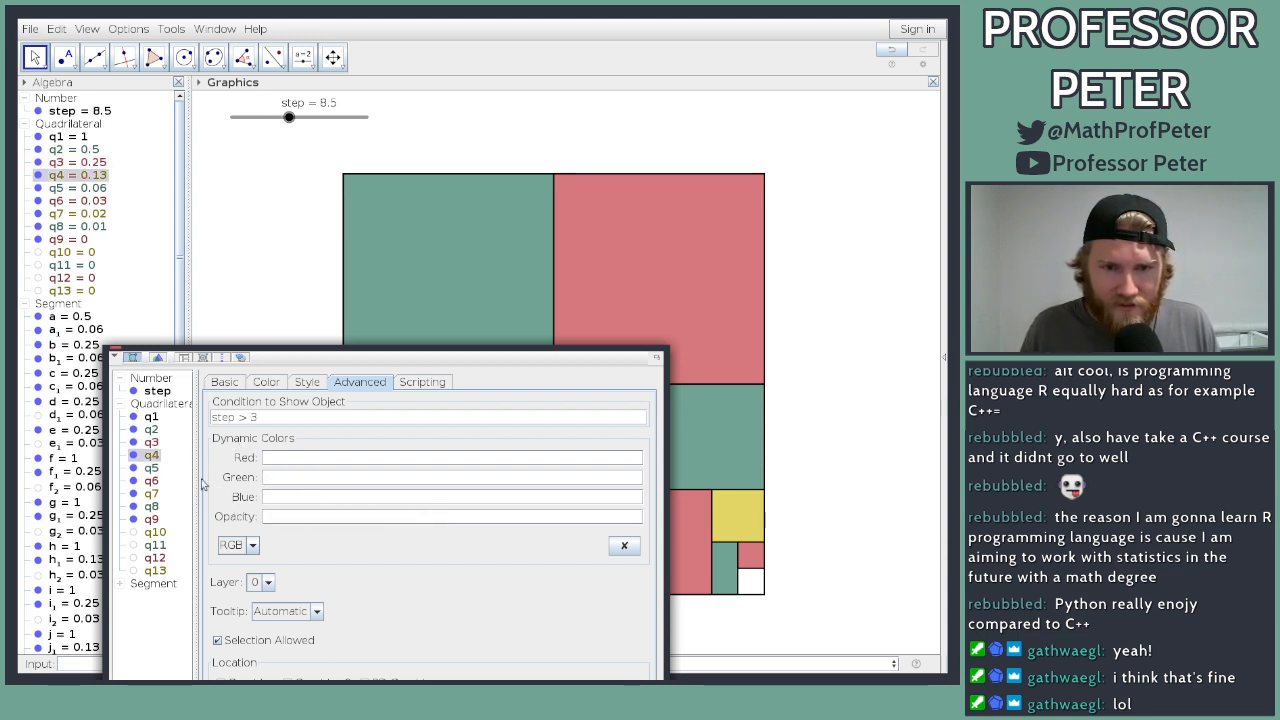
{"action": "left_click", "coordinate": [286, 517]}
{"action": "key", "text": "ctrl+v"}
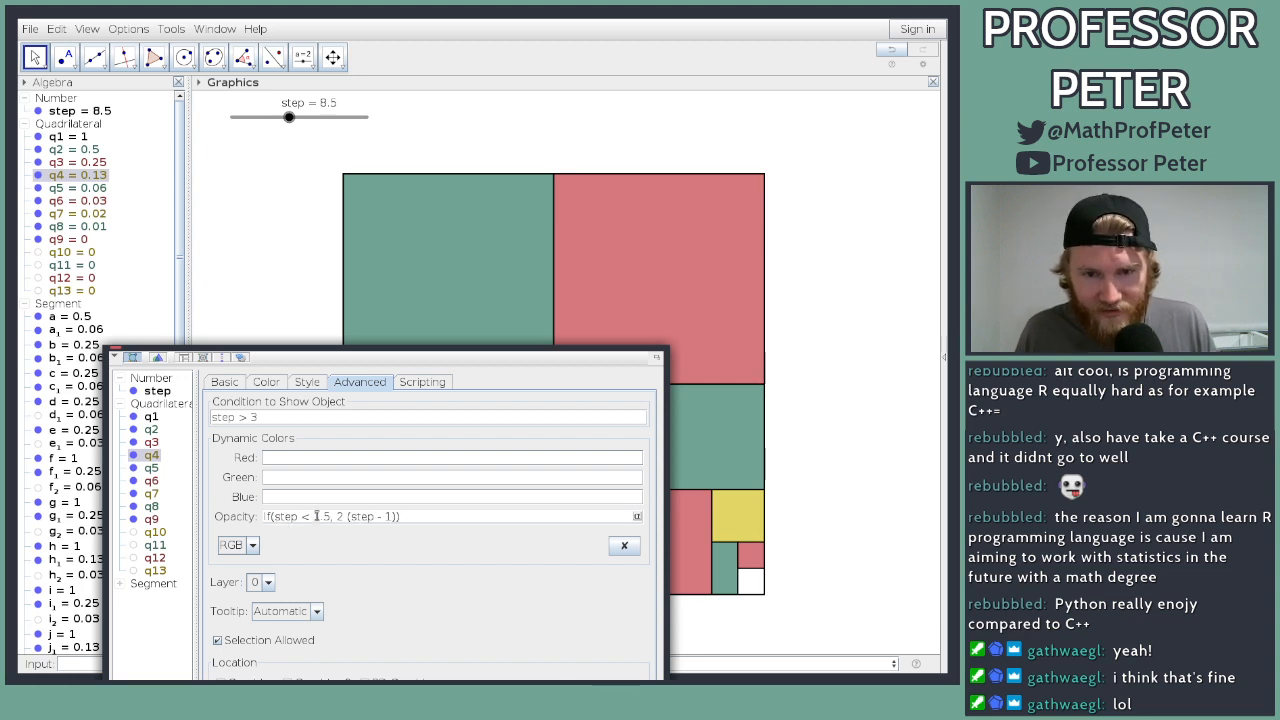
{"action": "key", "text": "BackSpace"}
{"action": "type", "text": "3"}
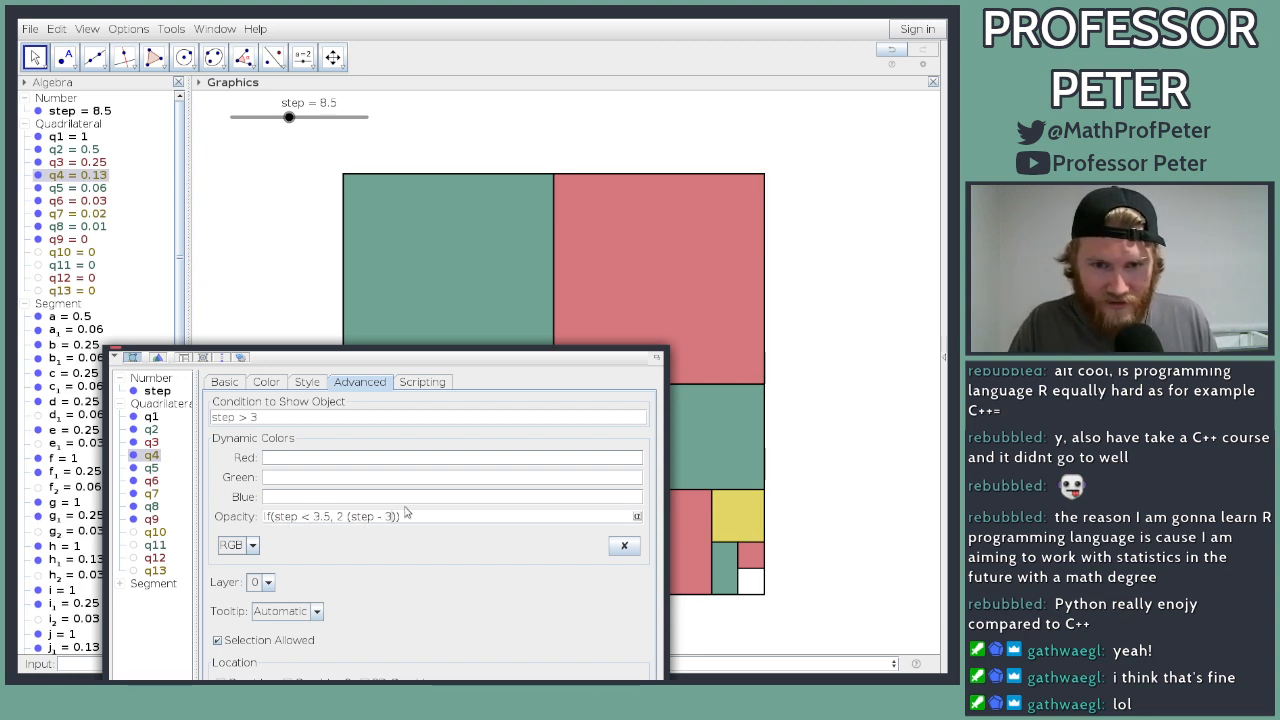
{"action": "key", "text": "Return"}
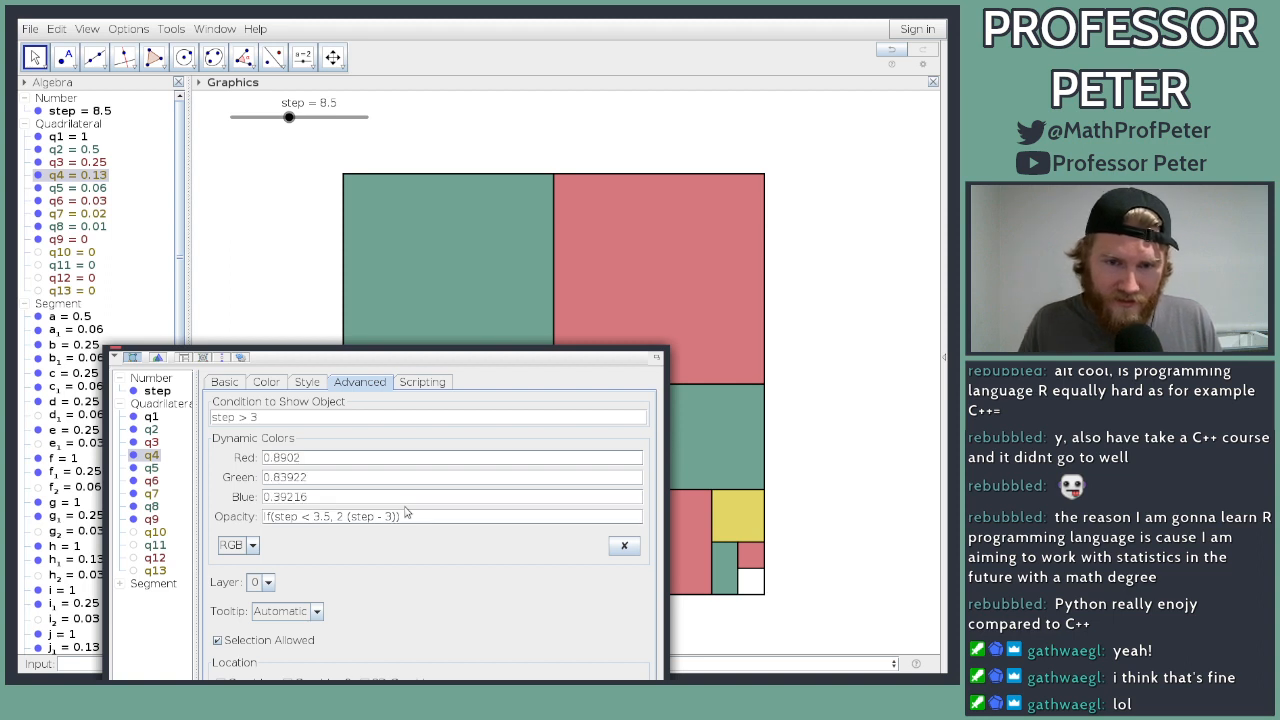
Step: Give q5 the copied opacity formula, adapted to If(step < 4.5, 2 (step - 4))
{"action": "left_click", "coordinate": [151, 468]}
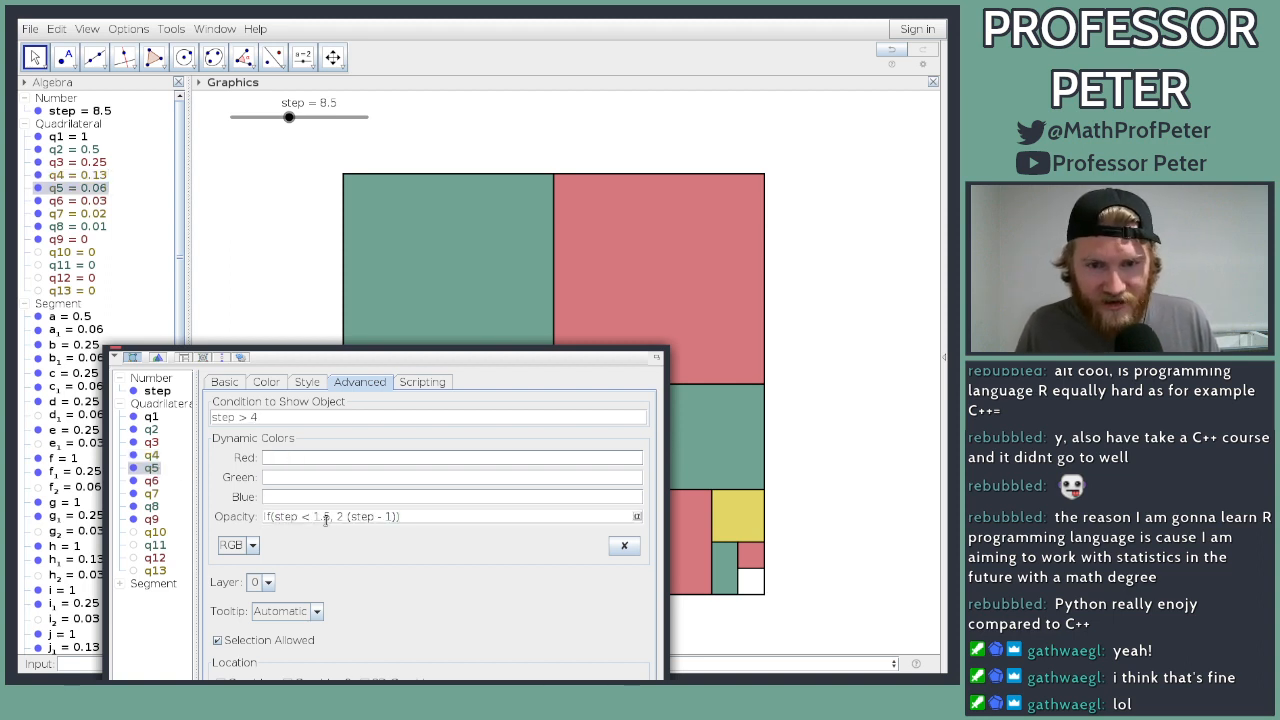
{"action": "key", "text": "BackSpace"}
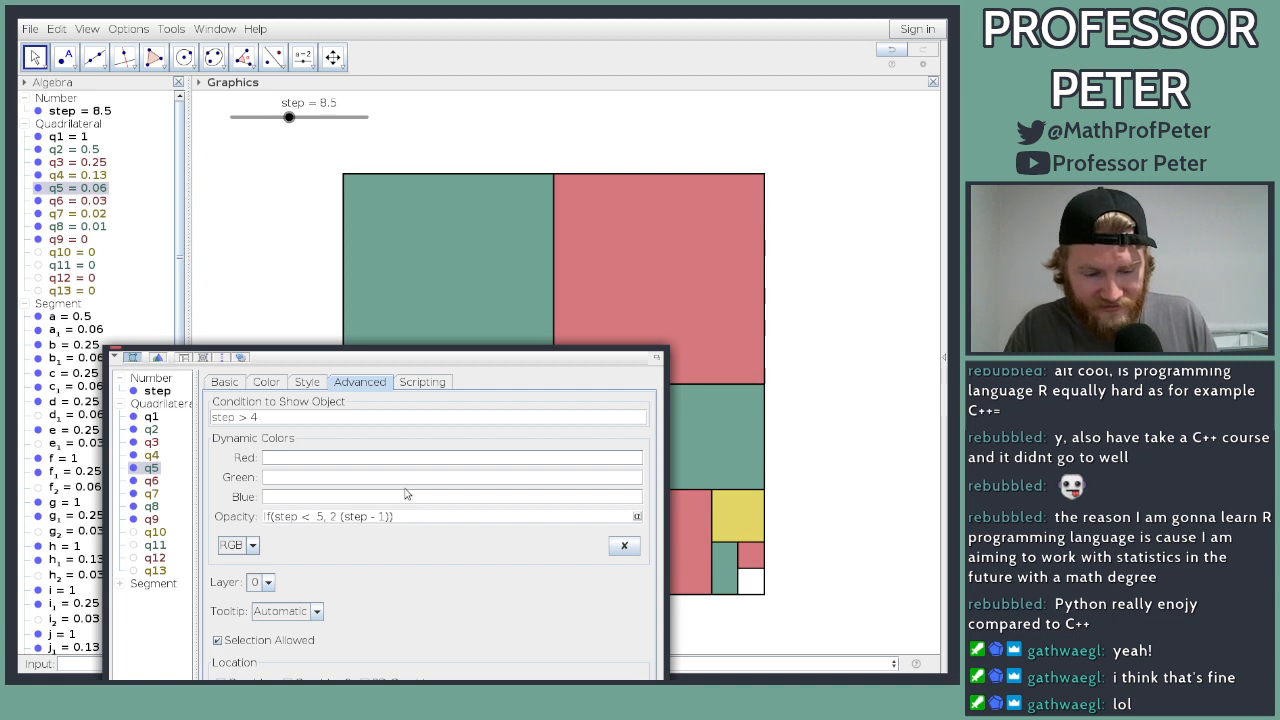
{"action": "type", "text": "4."}
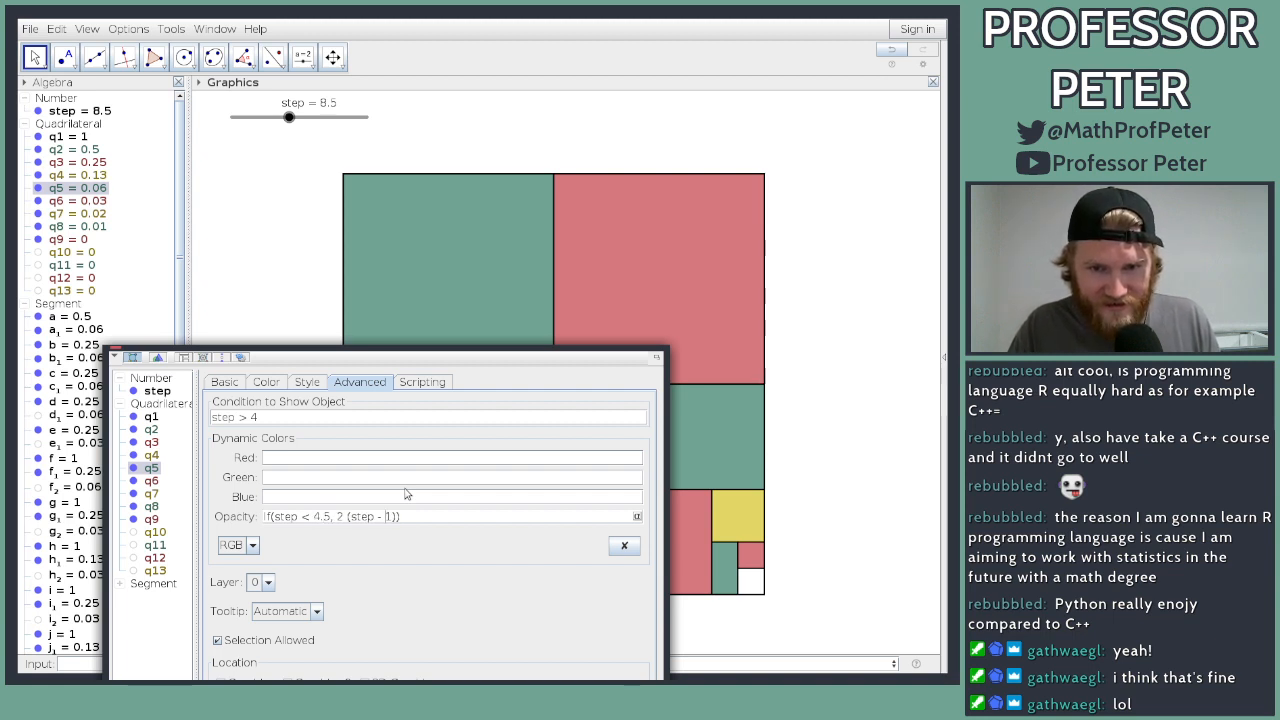
{"action": "key", "text": "BackSpace"}
{"action": "type", "text": "4"}
{"action": "key", "text": "Return"}
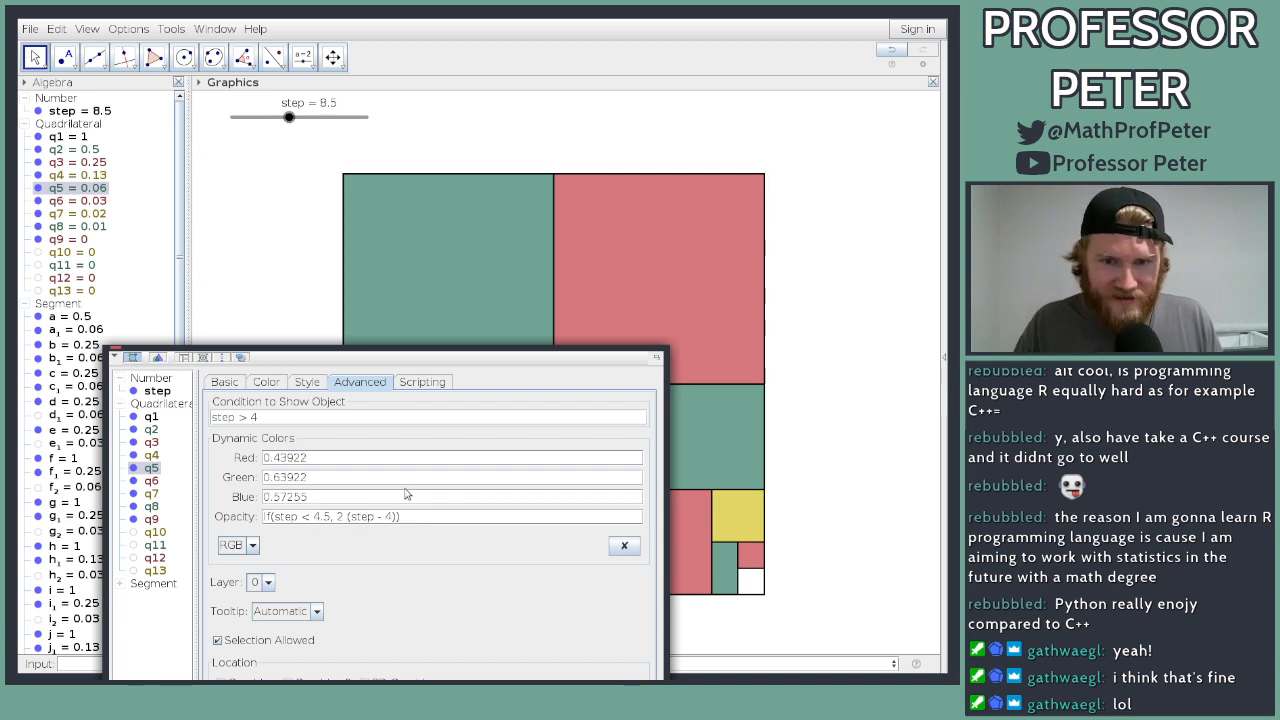
Step: Give q6 the copied opacity formula, adapted to If(step < 5.5, 2 (step - 5))
{"action": "left_click", "coordinate": [151, 481]}
{"action": "left_click", "coordinate": [292, 517]}
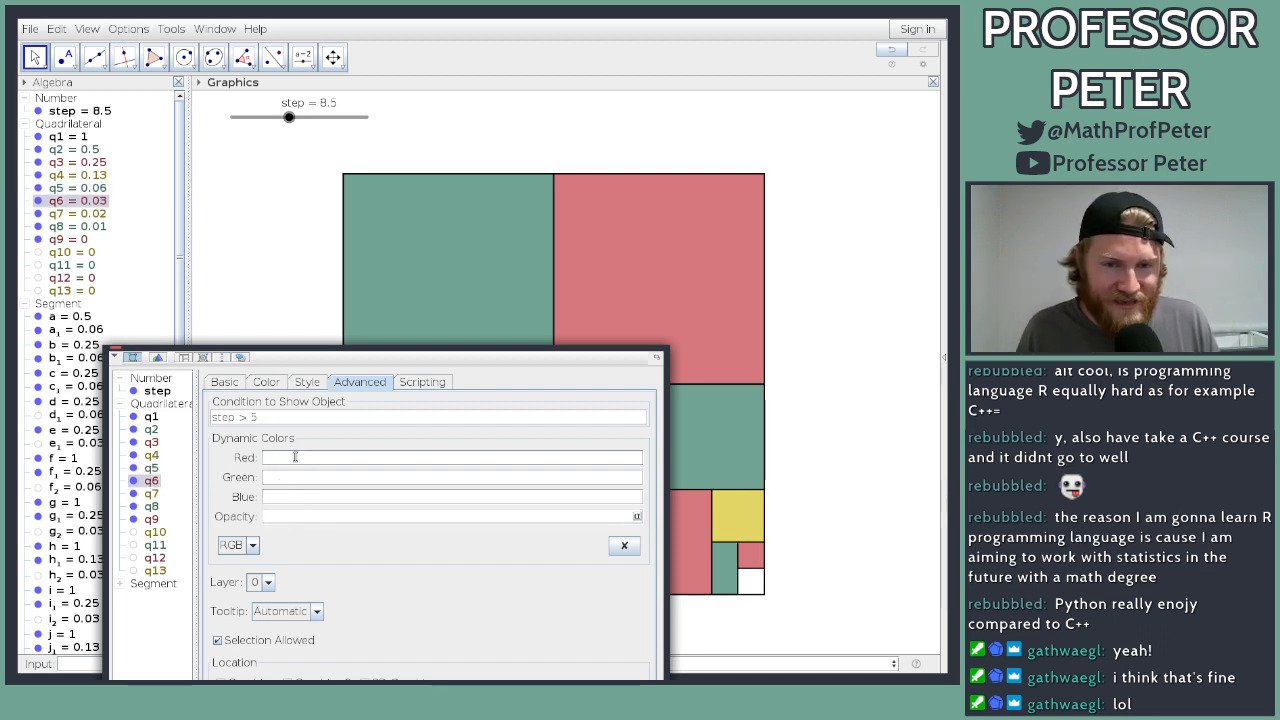
{"action": "key", "text": "Return"}
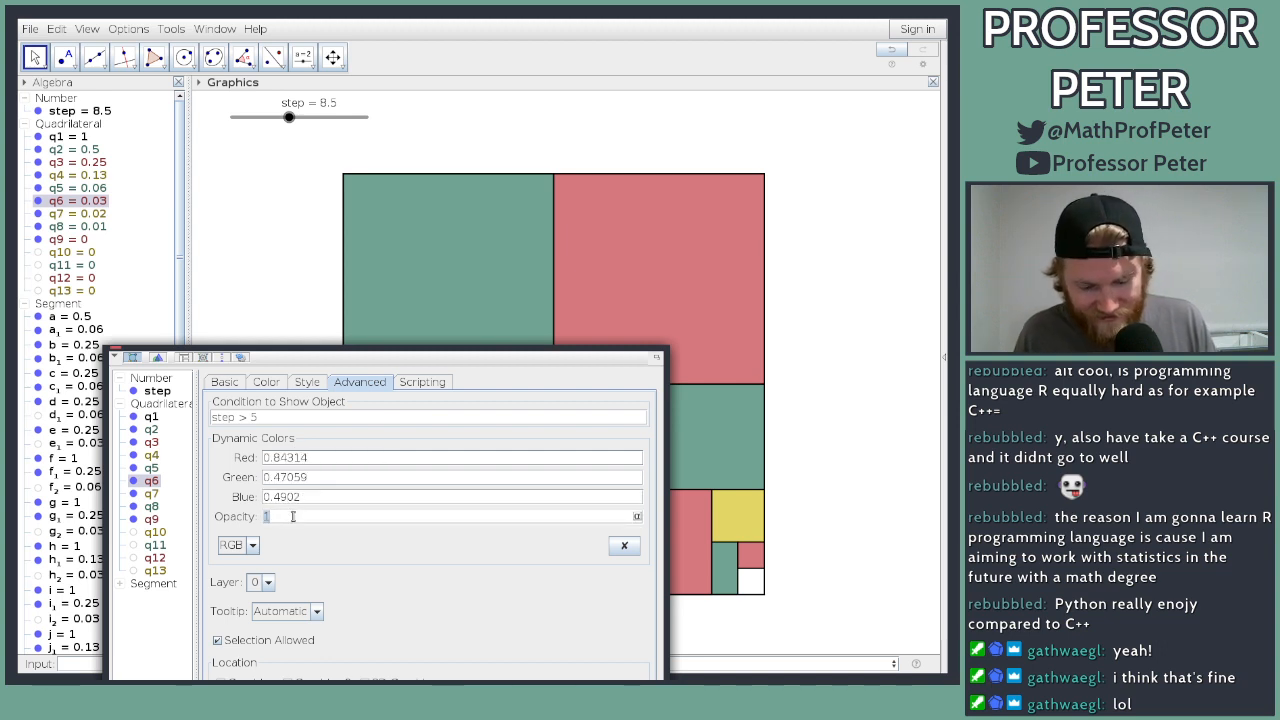
{"action": "key", "text": "ctrl+v"}
{"action": "left_click", "coordinate": [318, 517]}
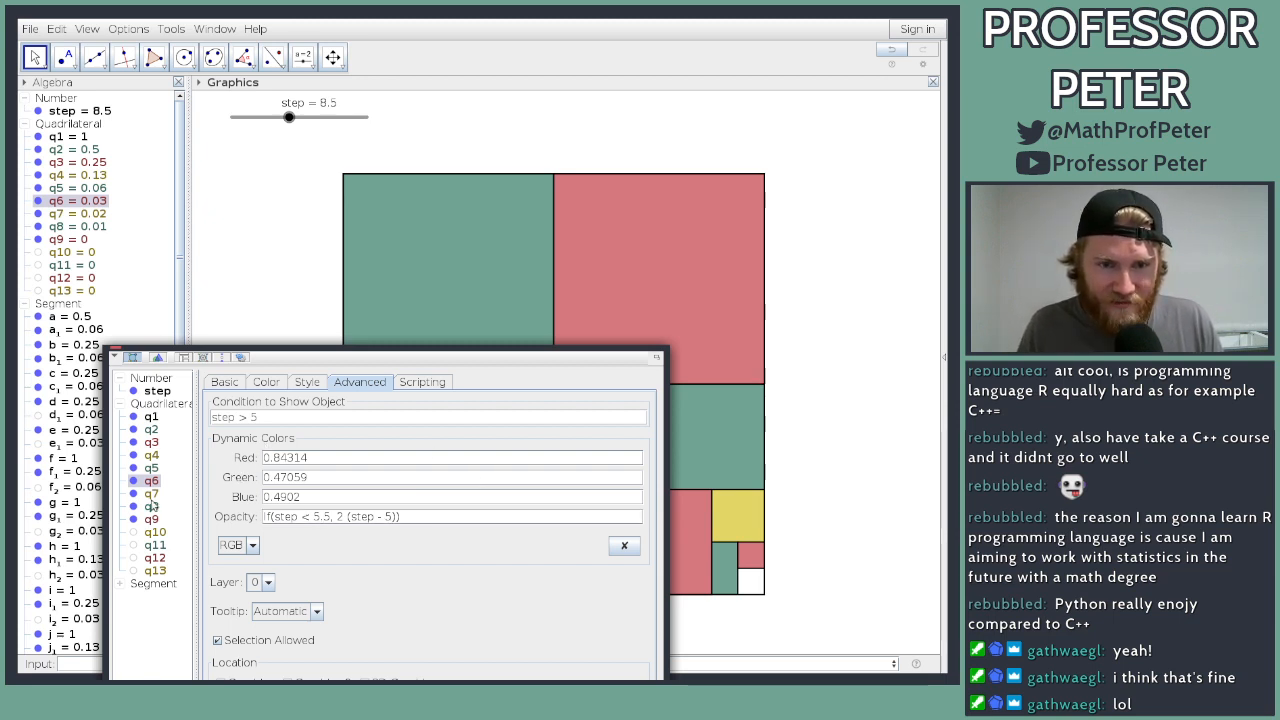
Step: Give q7 the copied opacity formula, adapted to If(step < 6.5, 2 (step - 6))
{"action": "left_click", "coordinate": [151, 494]}
{"action": "left_click", "coordinate": [310, 516]}
{"action": "type", "text": "If(step < 5.5, 2 (step - 1))"}
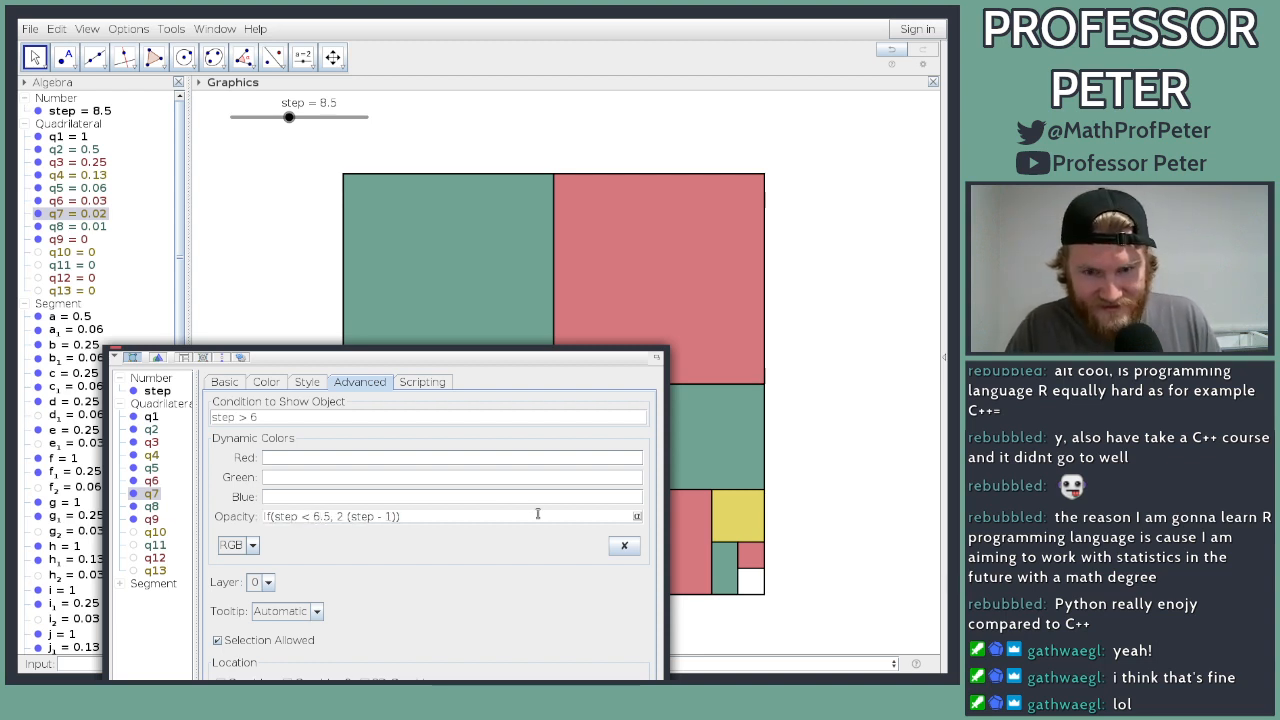
{"action": "key", "text": "Right"}
{"action": "key", "text": "Right"}
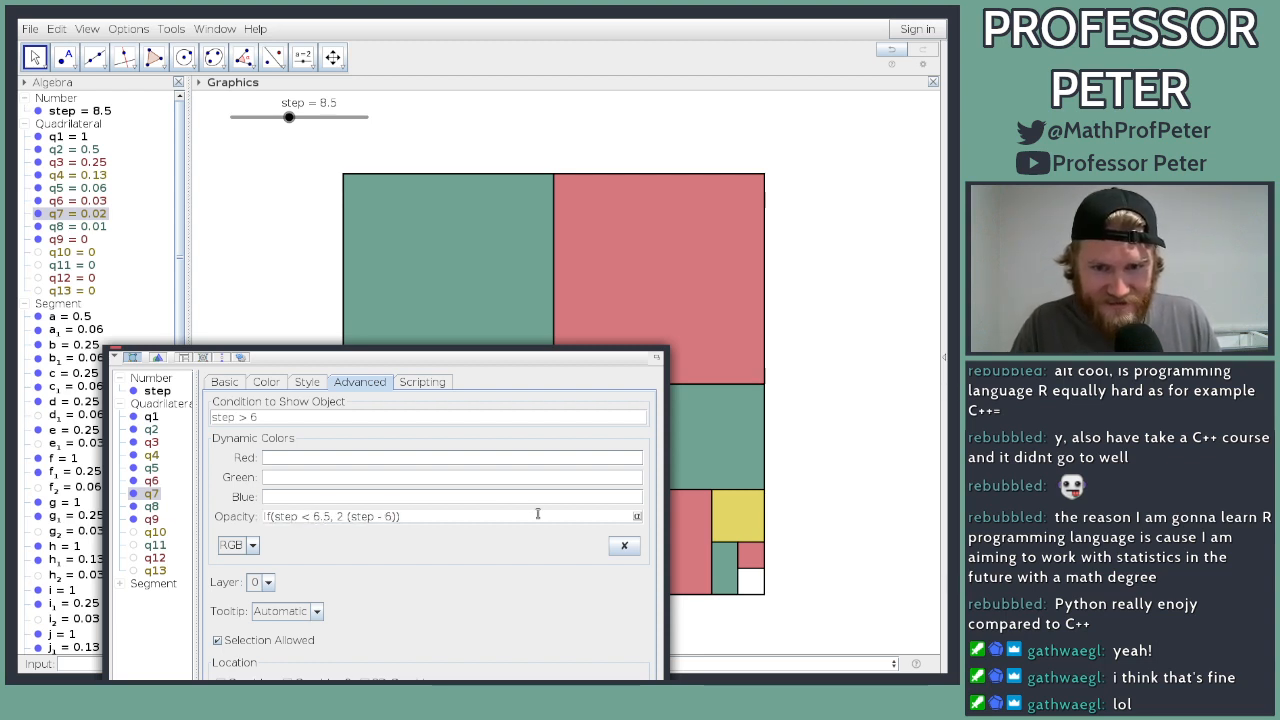
{"action": "key", "text": "Return"}
Step: Open the dynamic opacity of q8 for editing
{"action": "left_click", "coordinate": [151, 506]}
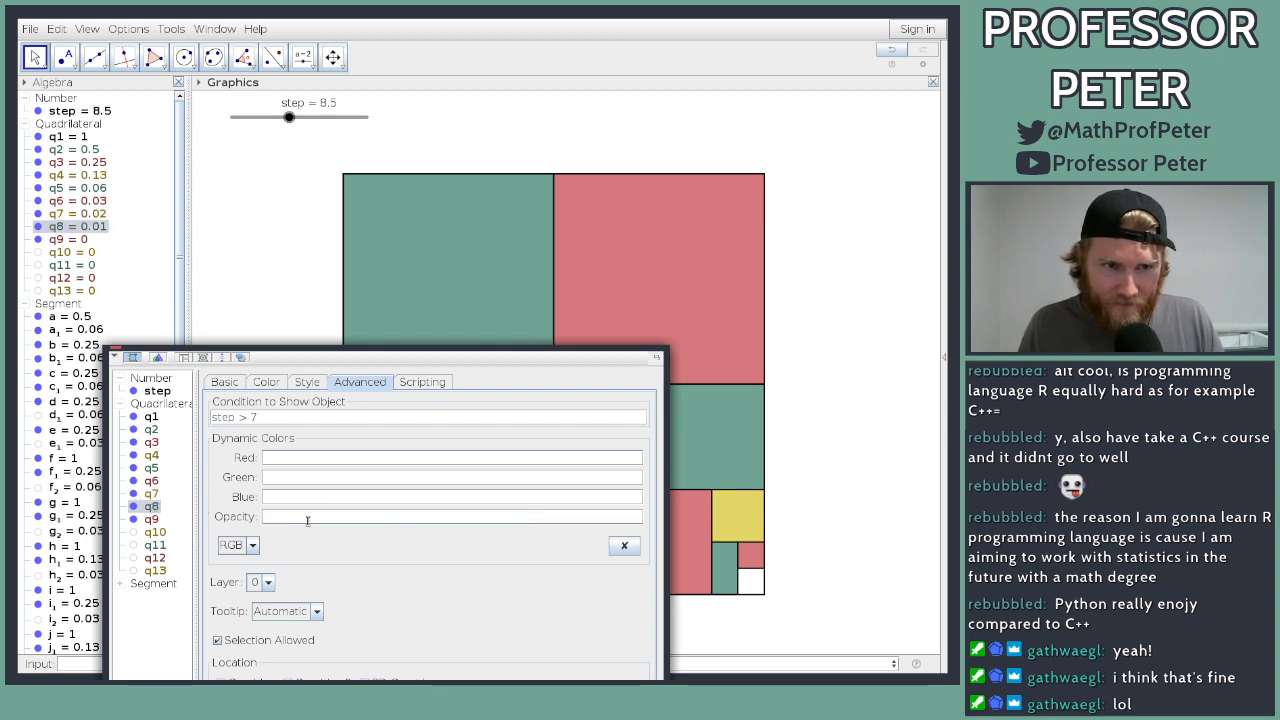
{"action": "left_click", "coordinate": [308, 516]}
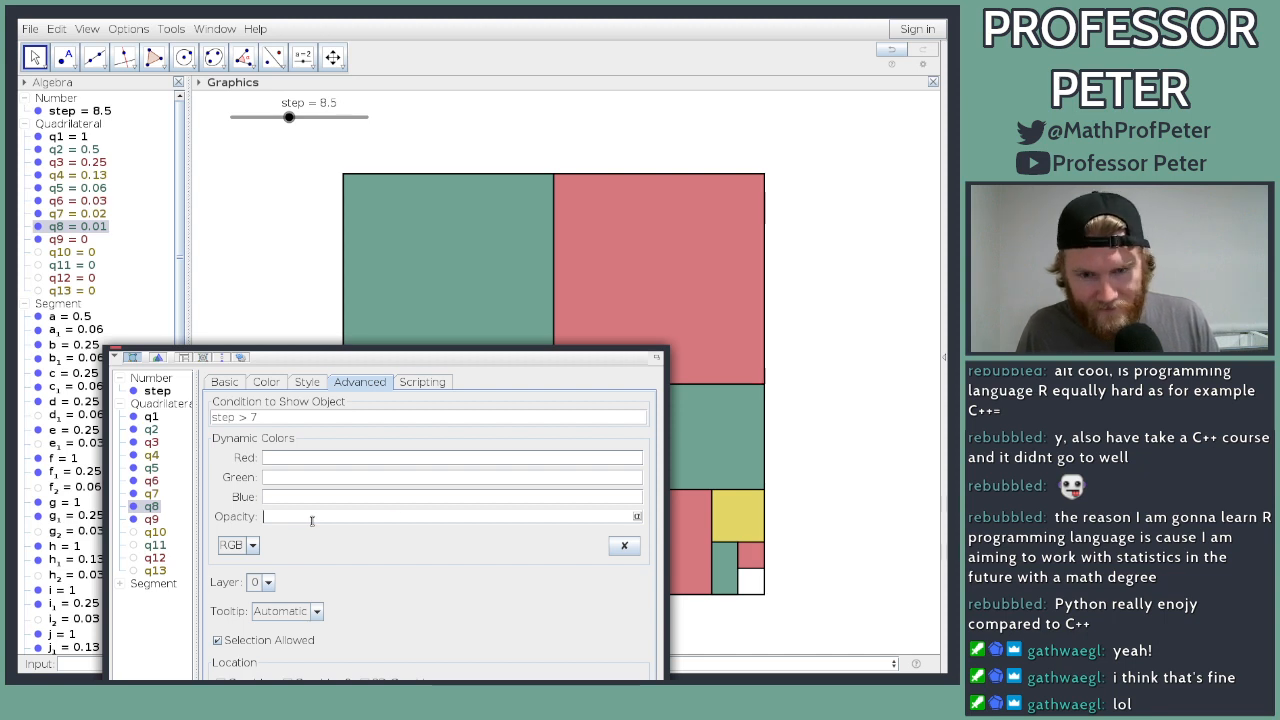
Step: Set the dynamic opacity of quadrilateral q8 to If(step < 7.5, 2 (step - 7))
{"action": "type", "text": "If(step < 1.5, 2 (step - 1))"}
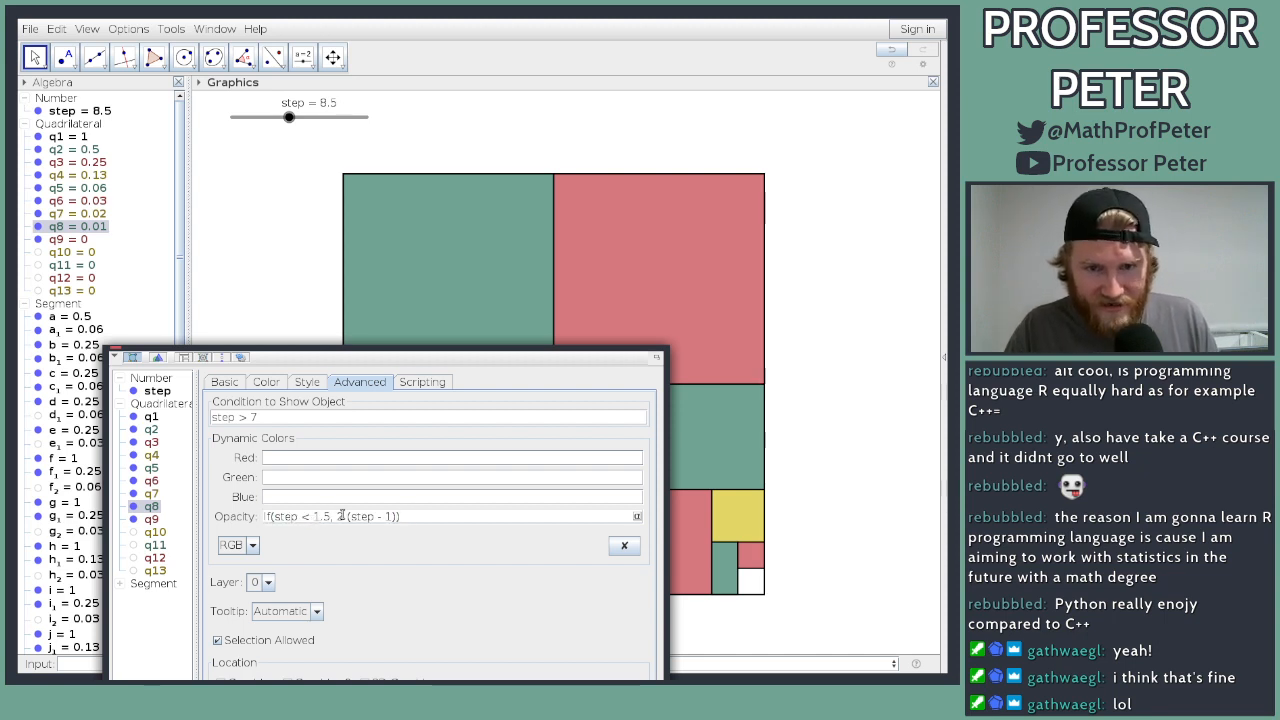
{"action": "double_click", "coordinate": [340, 516]}
{"action": "type", "text": "7.5"}
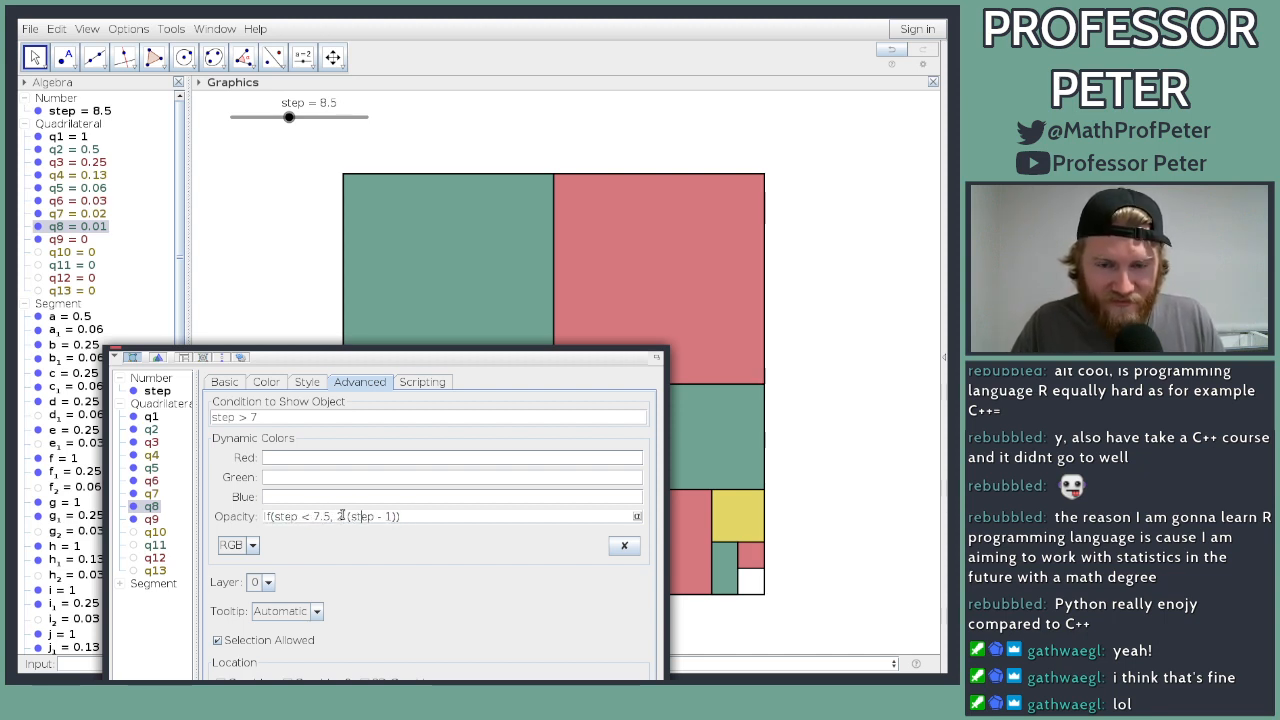
{"action": "key", "text": "Return"}
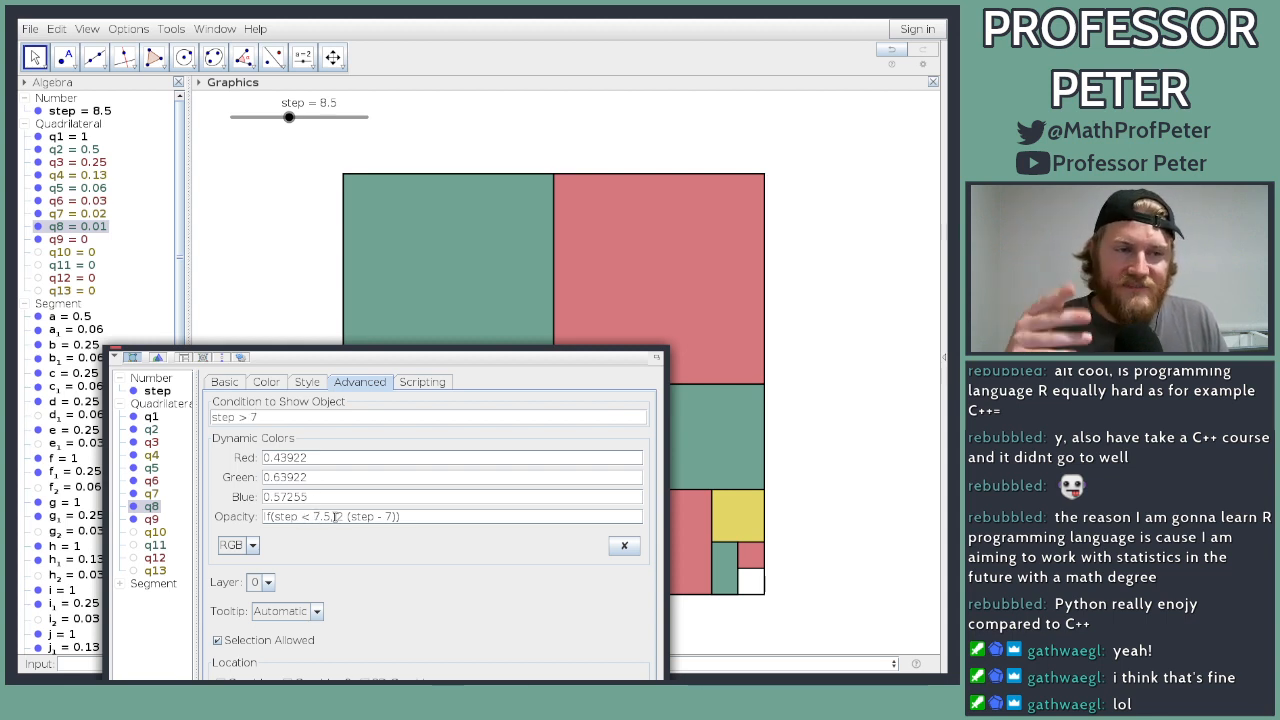
Step: Set the dynamic opacity of quadrilateral q9 to If(step < 8.5, 2 (step - 8))
{"action": "left_click", "coordinate": [151, 519]}
{"action": "left_click", "coordinate": [322, 520]}
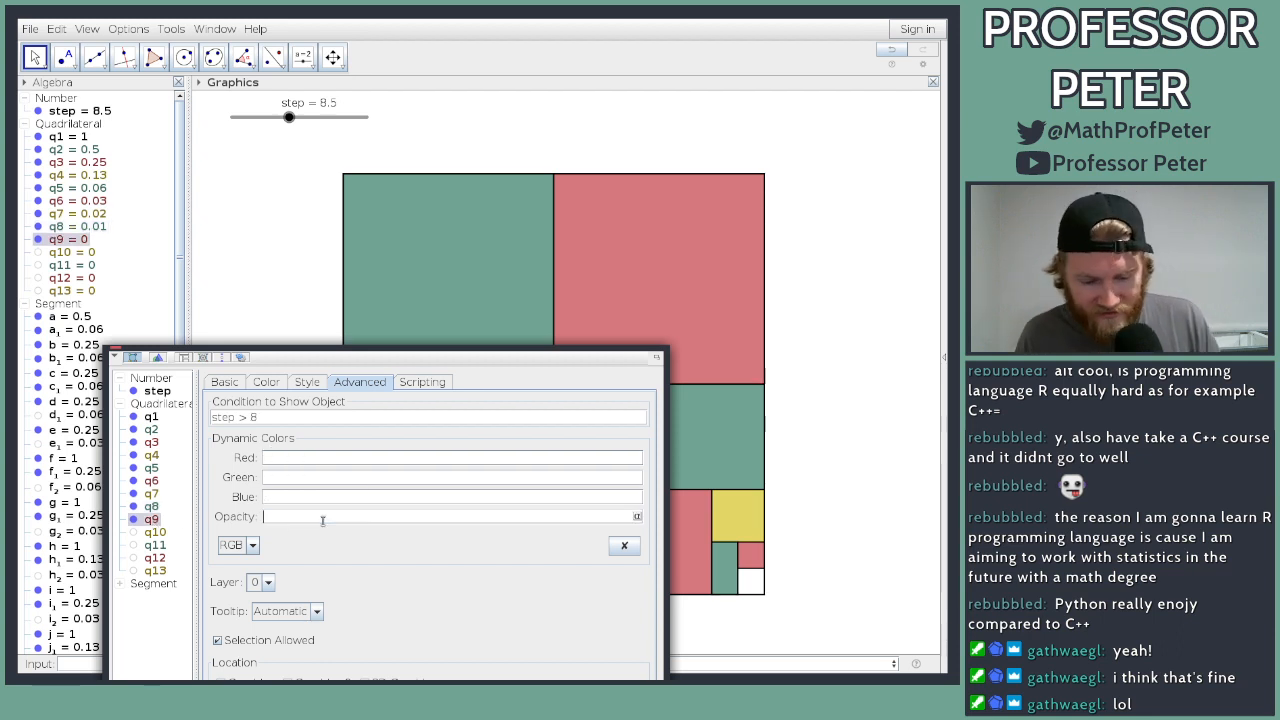
{"action": "type", "text": "If(step < 1.5, 2 (step - 1))"}
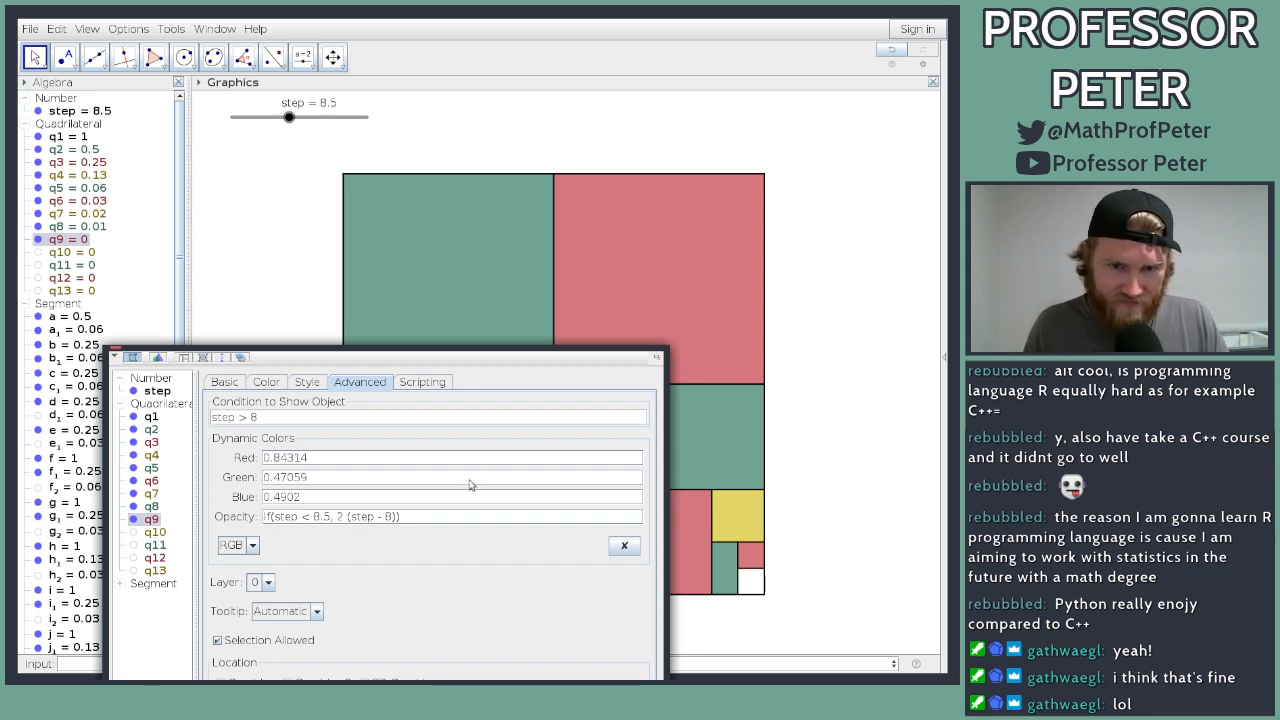
Step: Set the dynamic opacity of quadrilateral q10 to If(step < 9.5, 2 (step - 9))
{"action": "left_click", "coordinate": [155, 532]}
{"action": "left_click", "coordinate": [323, 512]}
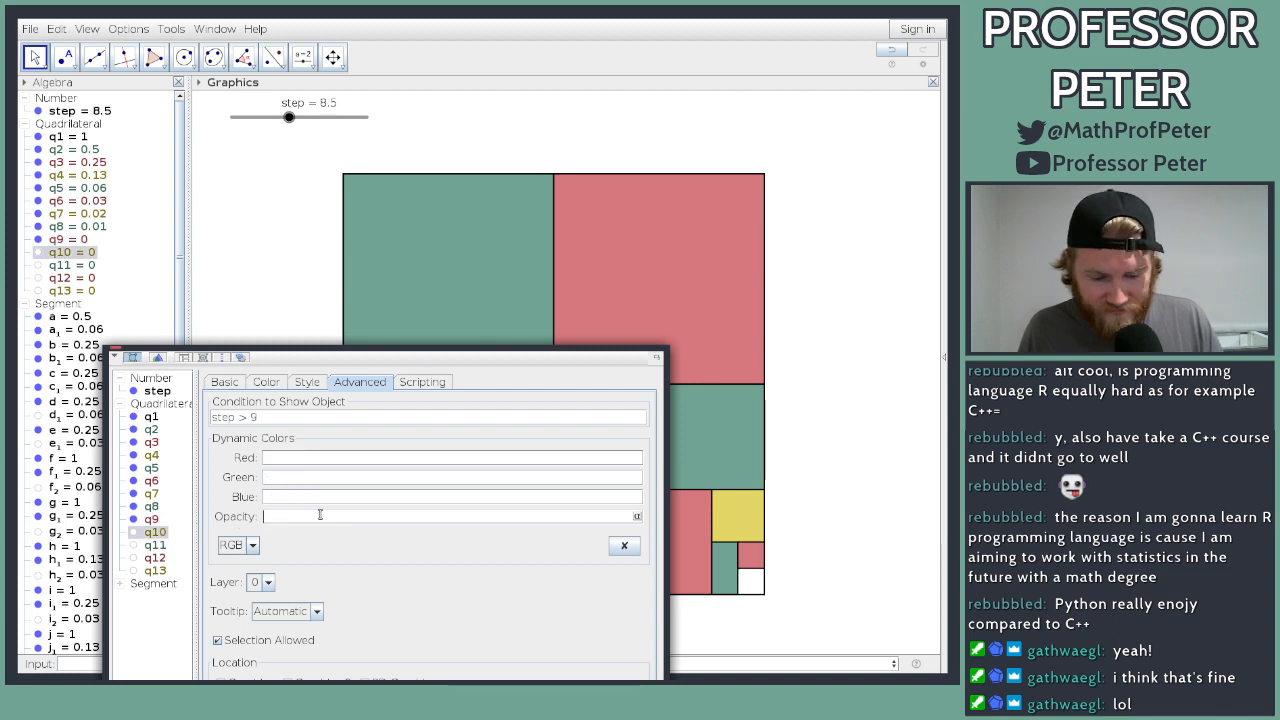
{"action": "type", "text": "If(step < 1.5, 2 (step - 1))"}
{"action": "key", "text": "BackSpace"}
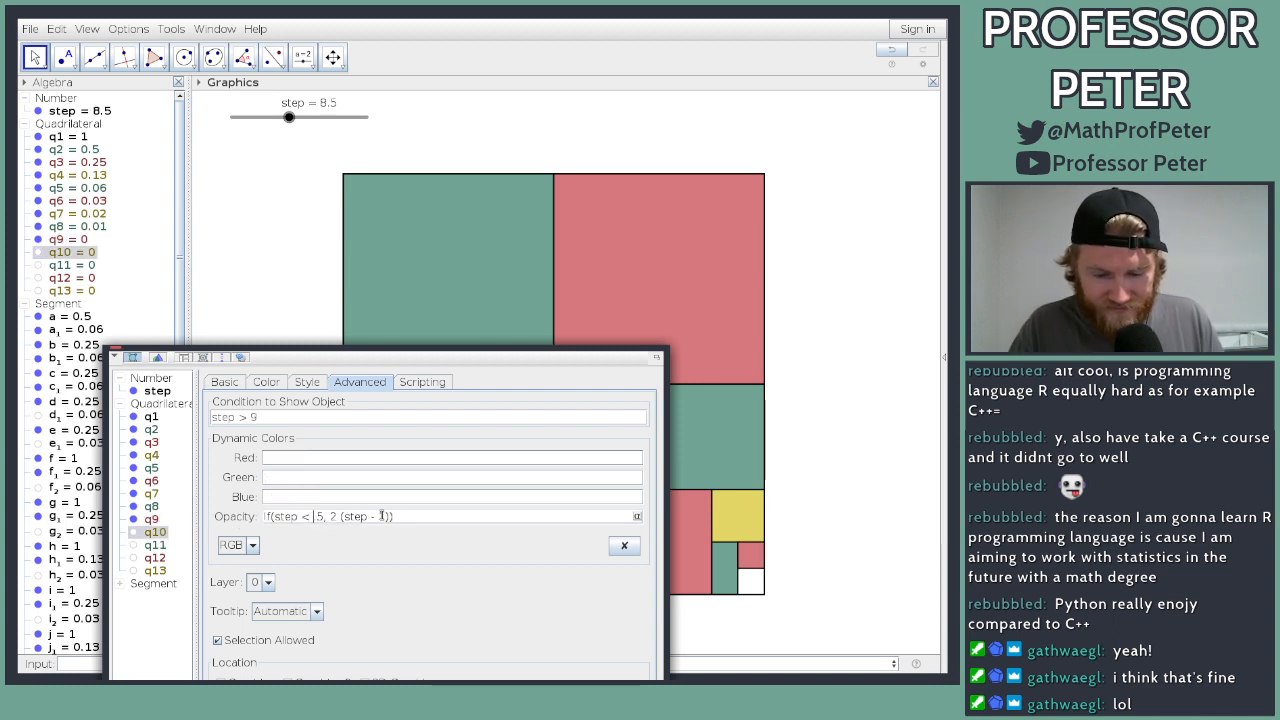
{"action": "type", "text": "9."}
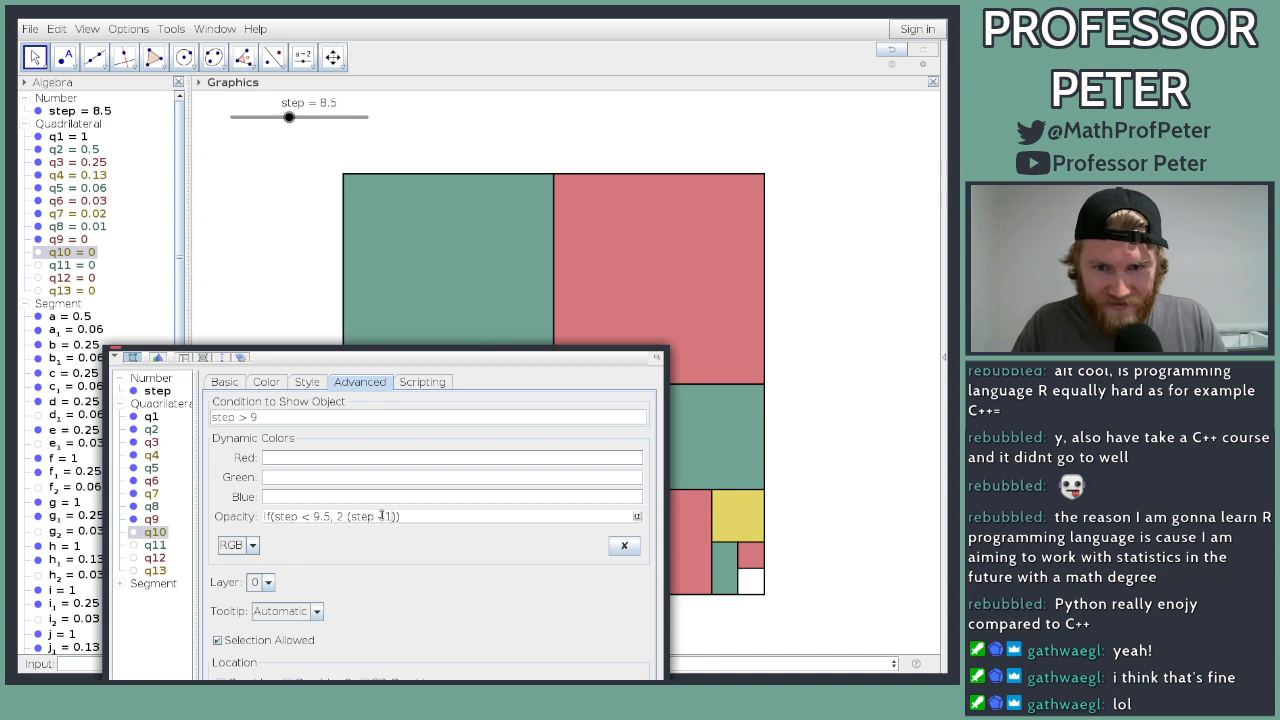
{"action": "key", "text": "BackSpace"}
{"action": "type", "text": "9"}
{"action": "key", "text": "Return"}
Step: Set the dynamic opacity of quadrilateral q11 to If(step < 10.5, 2 (step - 10))
{"action": "left_click", "coordinate": [154, 547]}
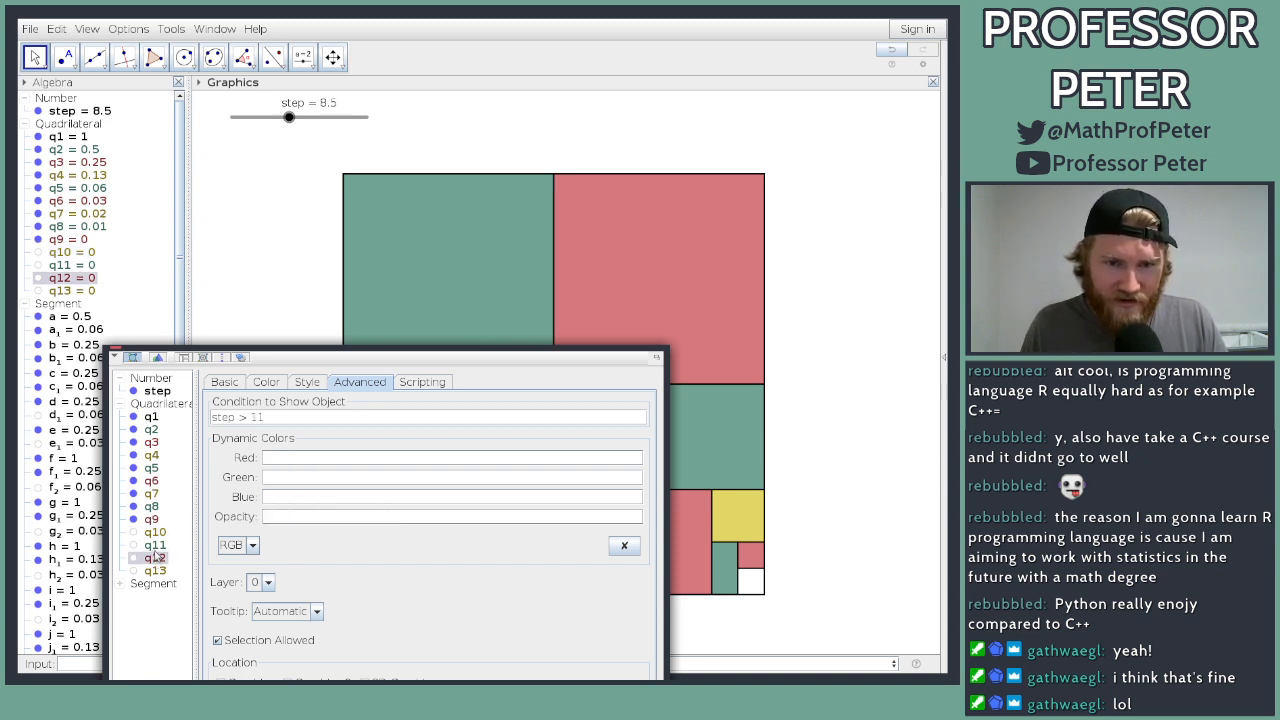
{"action": "left_click", "coordinate": [293, 511]}
{"action": "type", "text": "If(step < 1.5, 2 (step - 1))"}
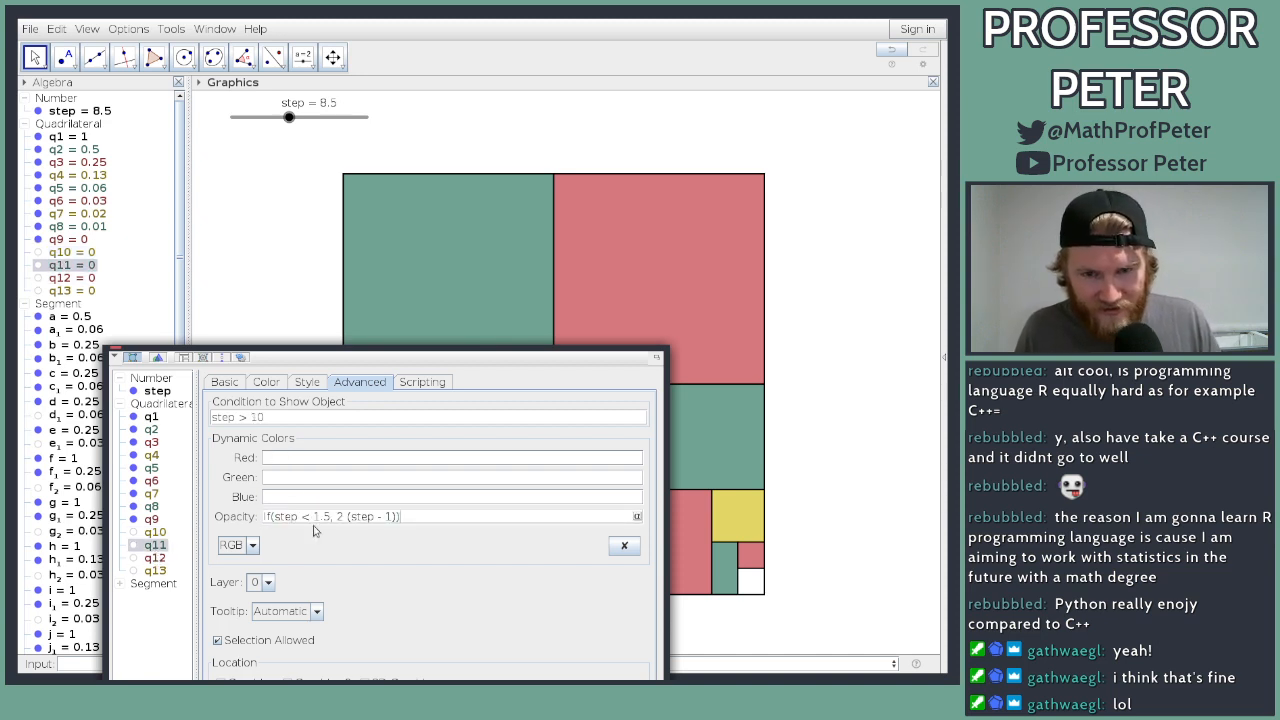
{"action": "type", "text": "0"}
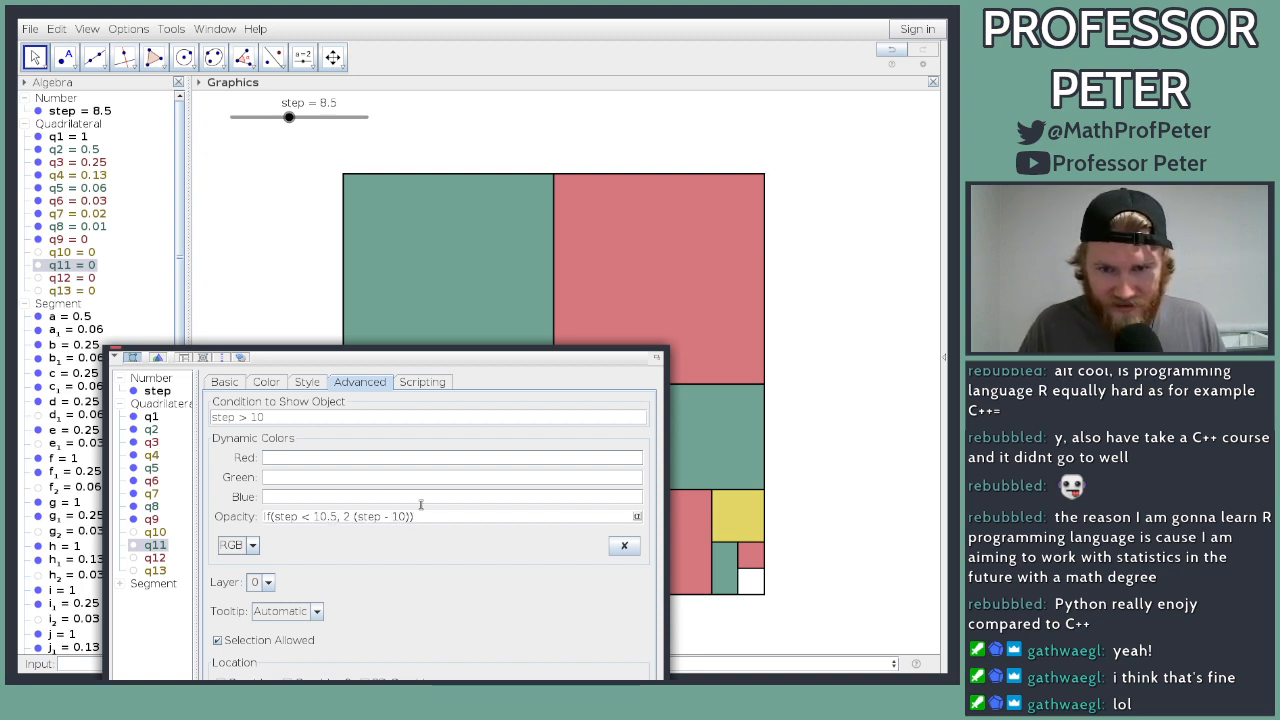
{"action": "key", "text": "Return"}
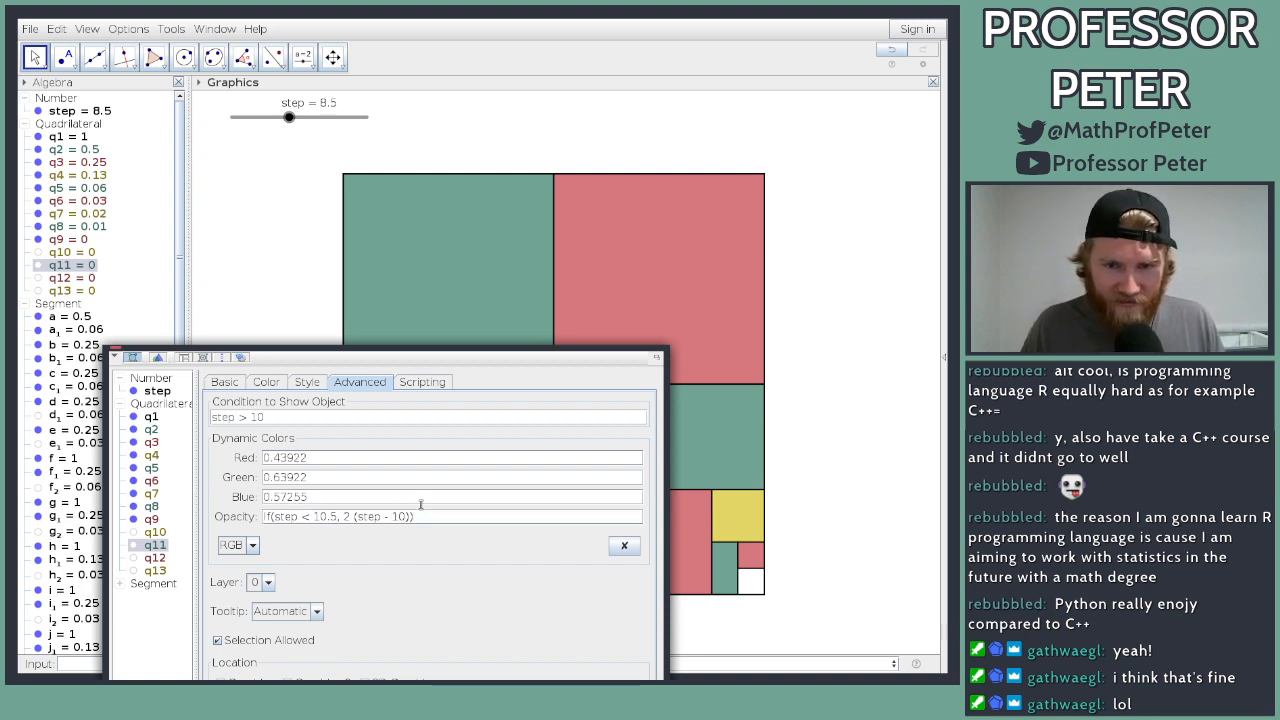
Step: Set the dynamic opacity of quadrilateral q12 to If(step < 11.5, 2 (step - 11))
{"action": "left_click", "coordinate": [155, 557]}
{"action": "left_click", "coordinate": [268, 517]}
{"action": "type", "text": "If(step < 1.5, 2 (step - 1))"}
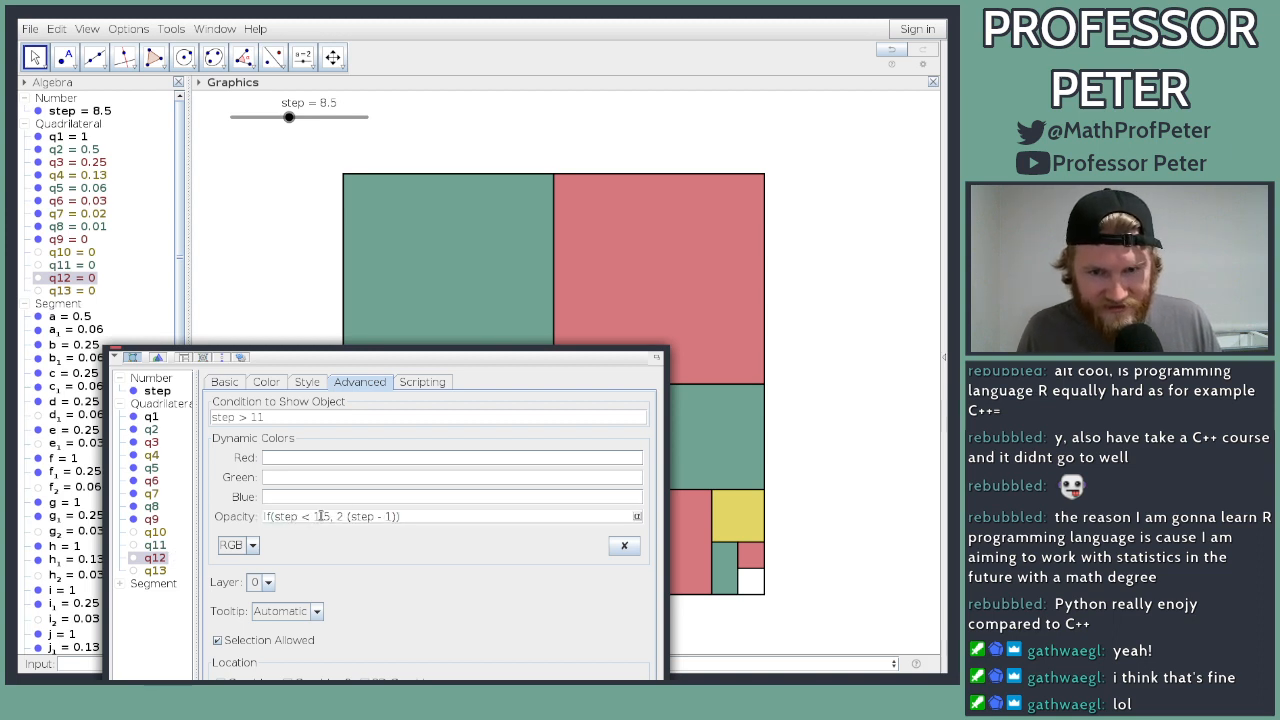
{"action": "type", "text": "1."}
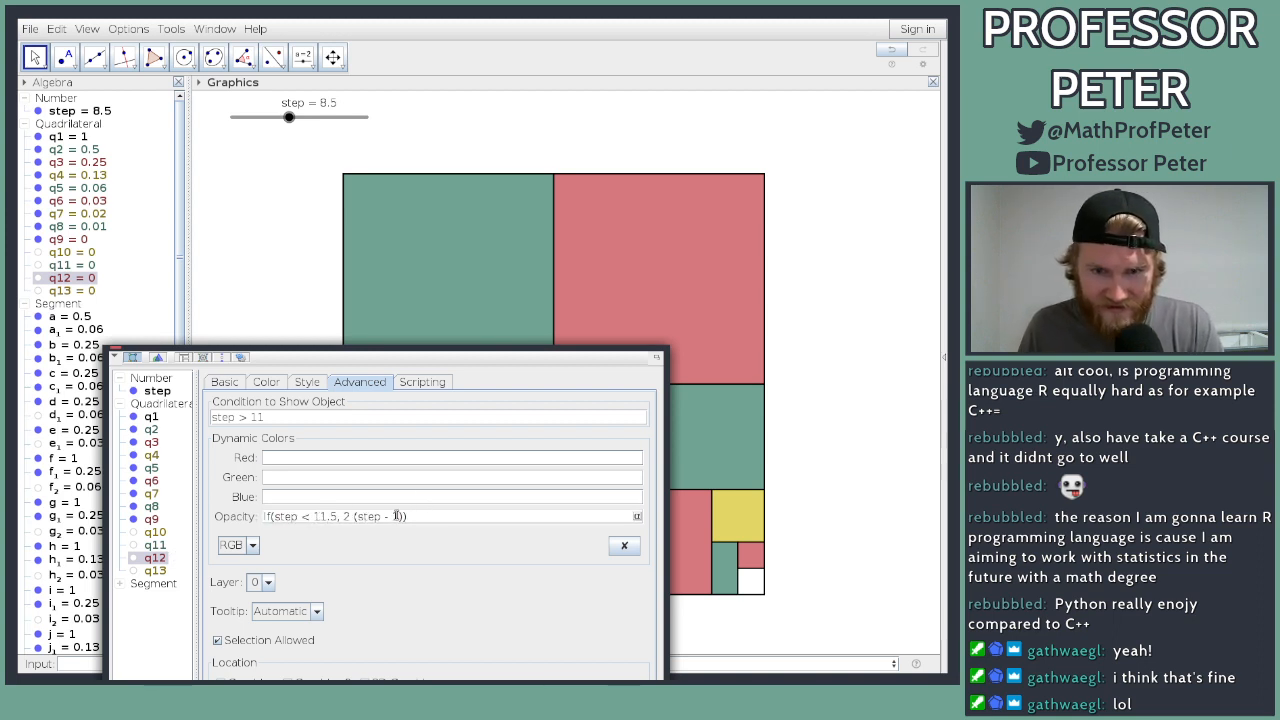
{"action": "left_click", "coordinate": [397, 516]}
{"action": "type", "text": "1"}
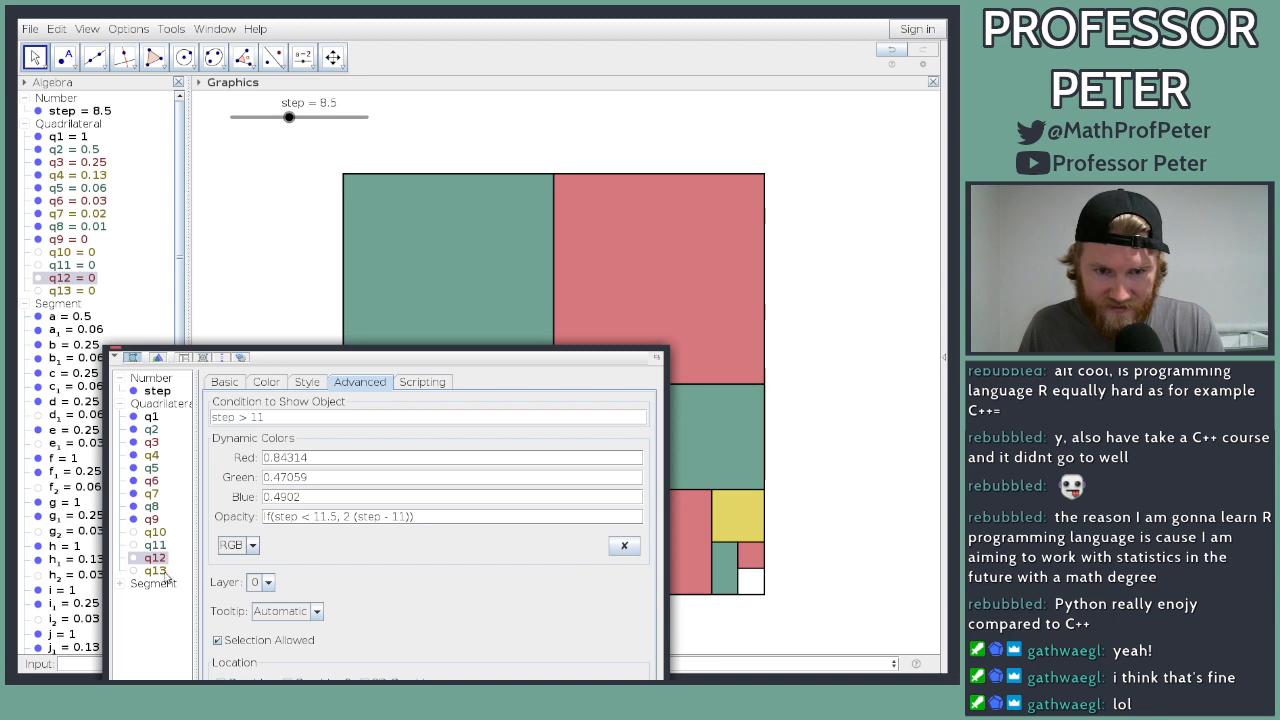
Step: Set the dynamic opacity of quadrilateral q13 to If(step < 12.5, 2 (step - 12)) and close the object properties
{"action": "left_click", "coordinate": [160, 571]}
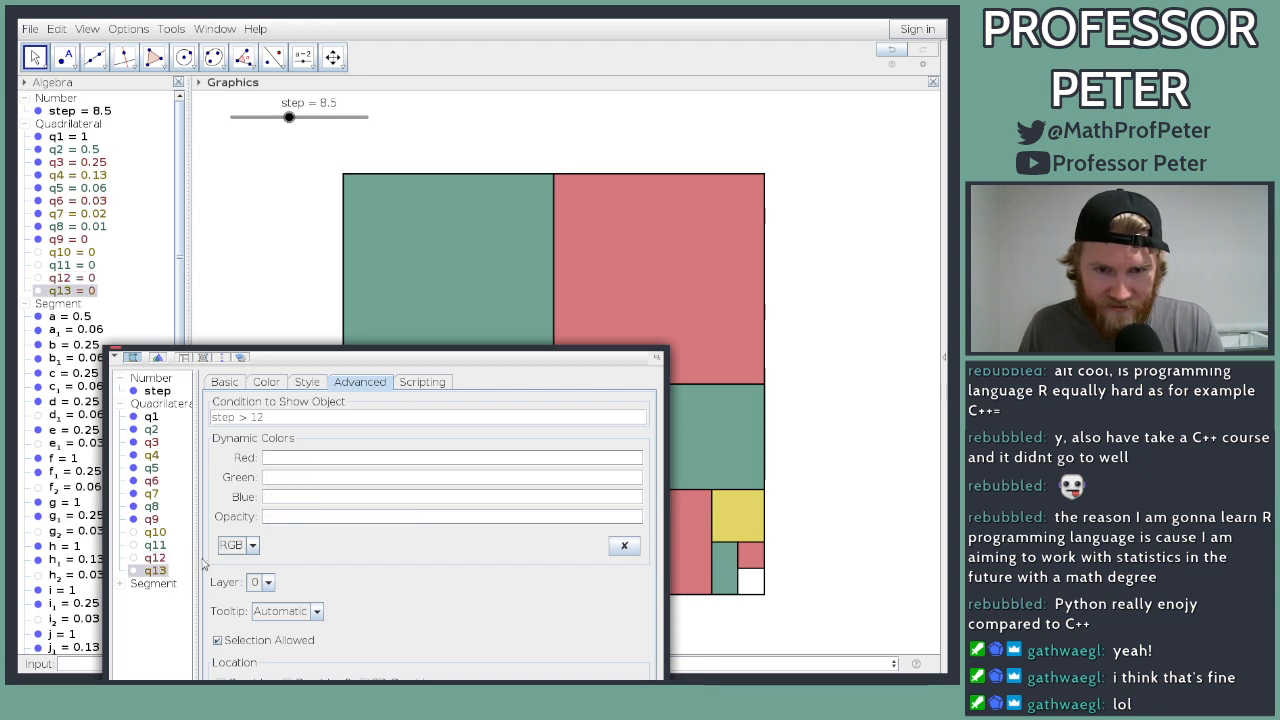
{"action": "left_click", "coordinate": [298, 520]}
{"action": "type", "text": "If(step < 1.5, 2 (step - 1))"}
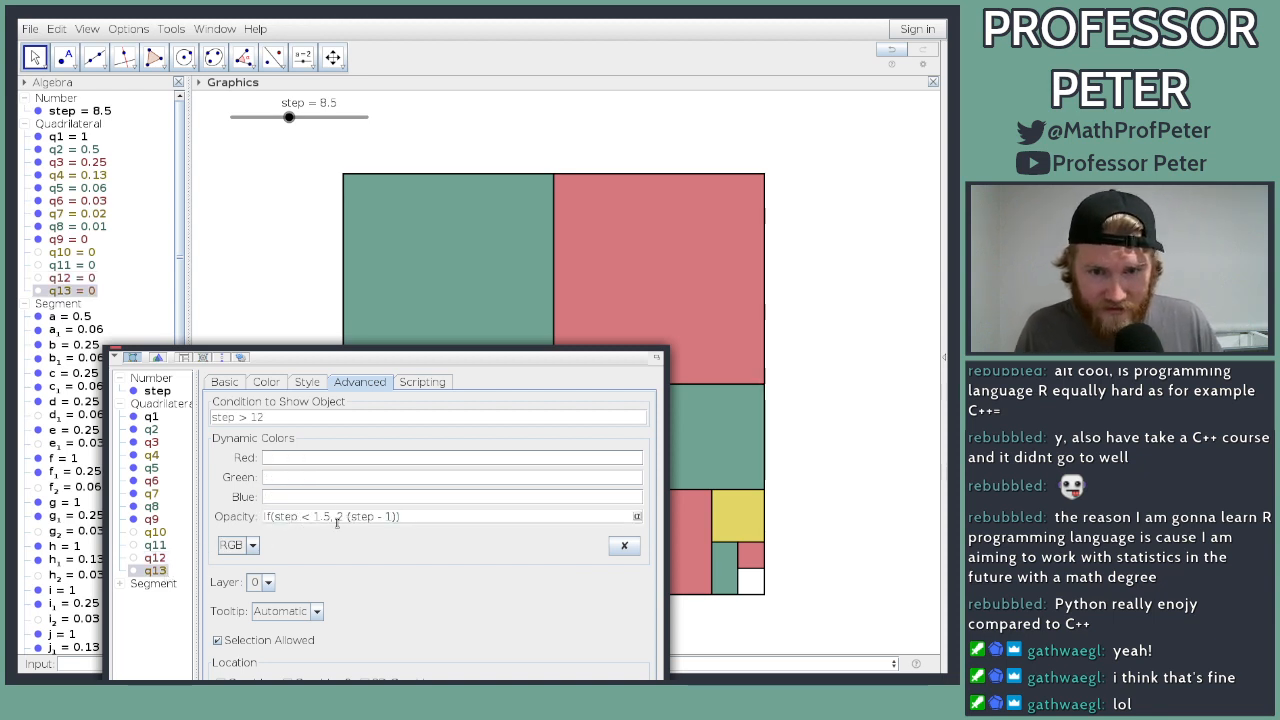
{"action": "left_click", "coordinate": [320, 518]}
{"action": "type", "text": "2"}
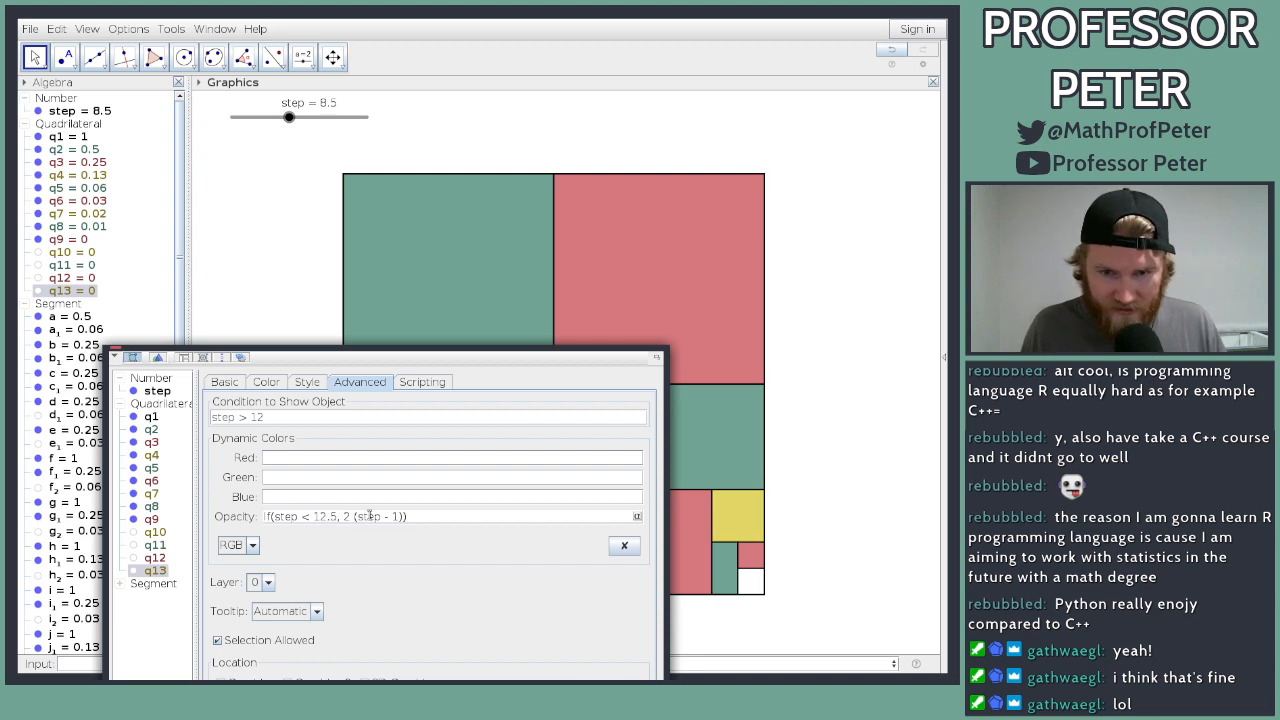
{"action": "type", "text": "2"}
{"action": "key", "text": "Return"}
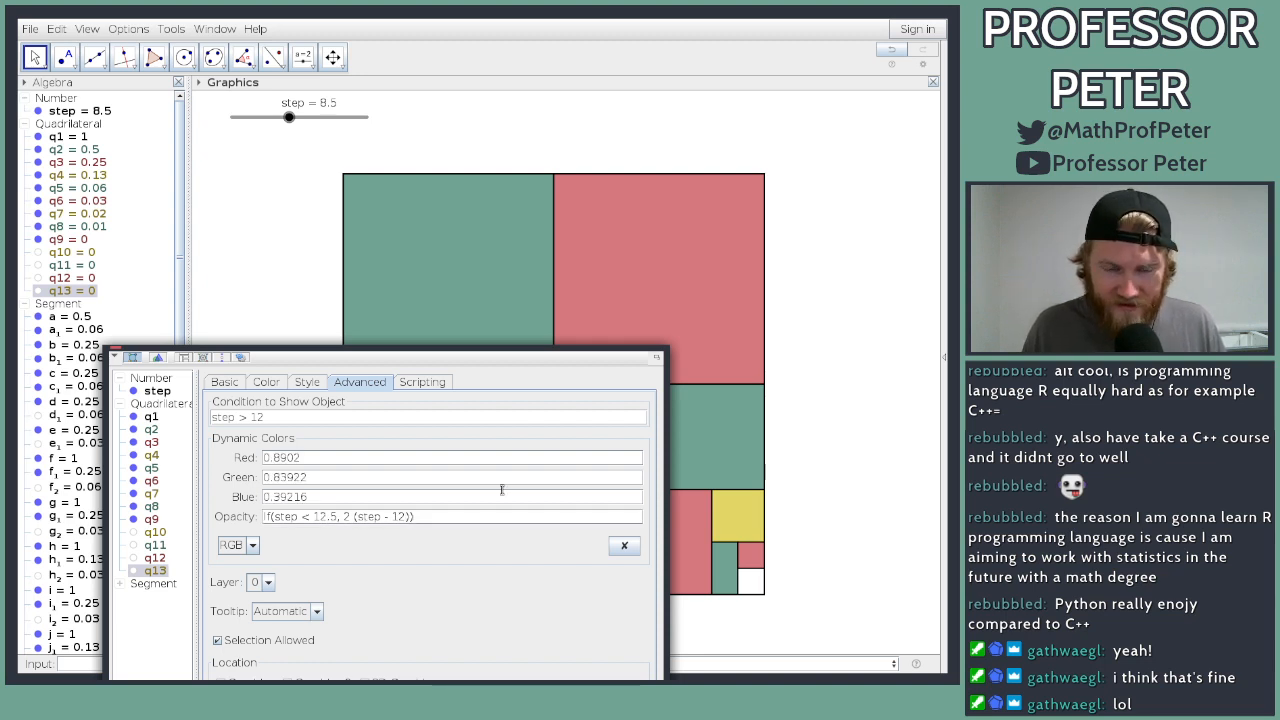
{"action": "left_click", "coordinate": [114, 351]}
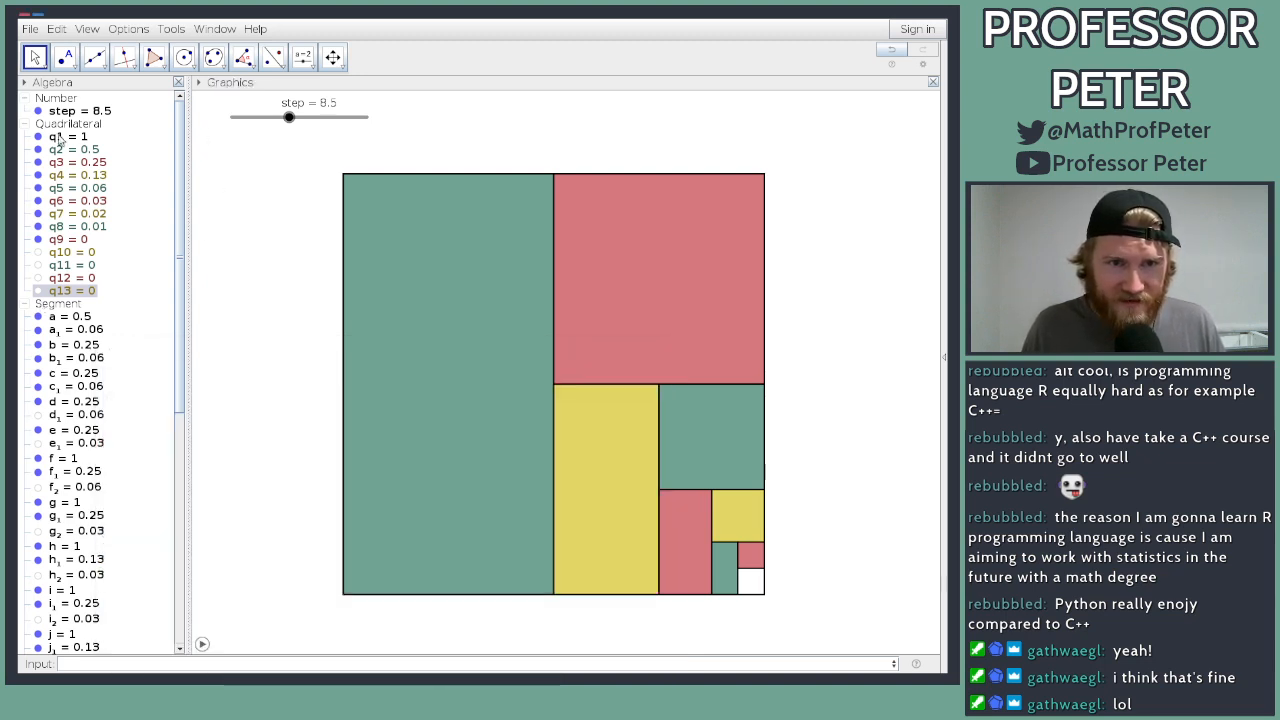
Step: Reset the step slider to 0 and turn on its animation
{"action": "left_click_drag", "start_coordinate": [289, 117], "coordinate": [196, 122]}
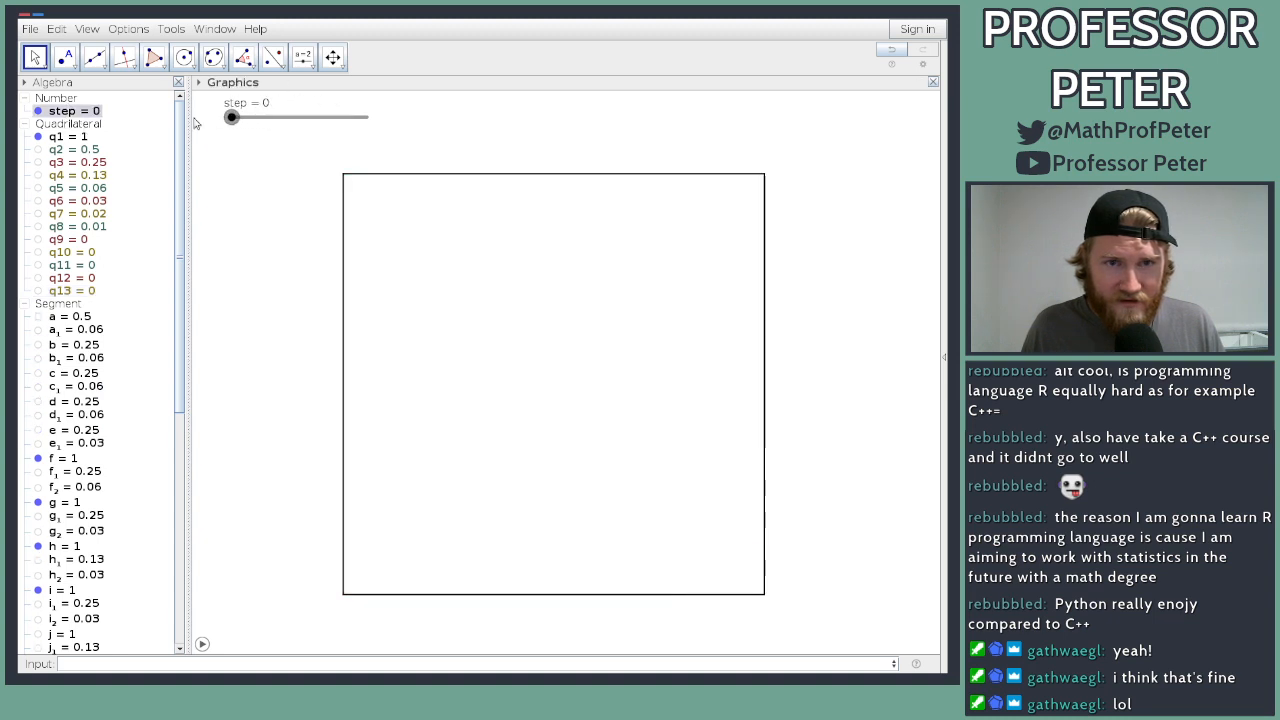
{"action": "right_click", "coordinate": [88, 114]}
{"action": "left_click", "coordinate": [127, 175]}
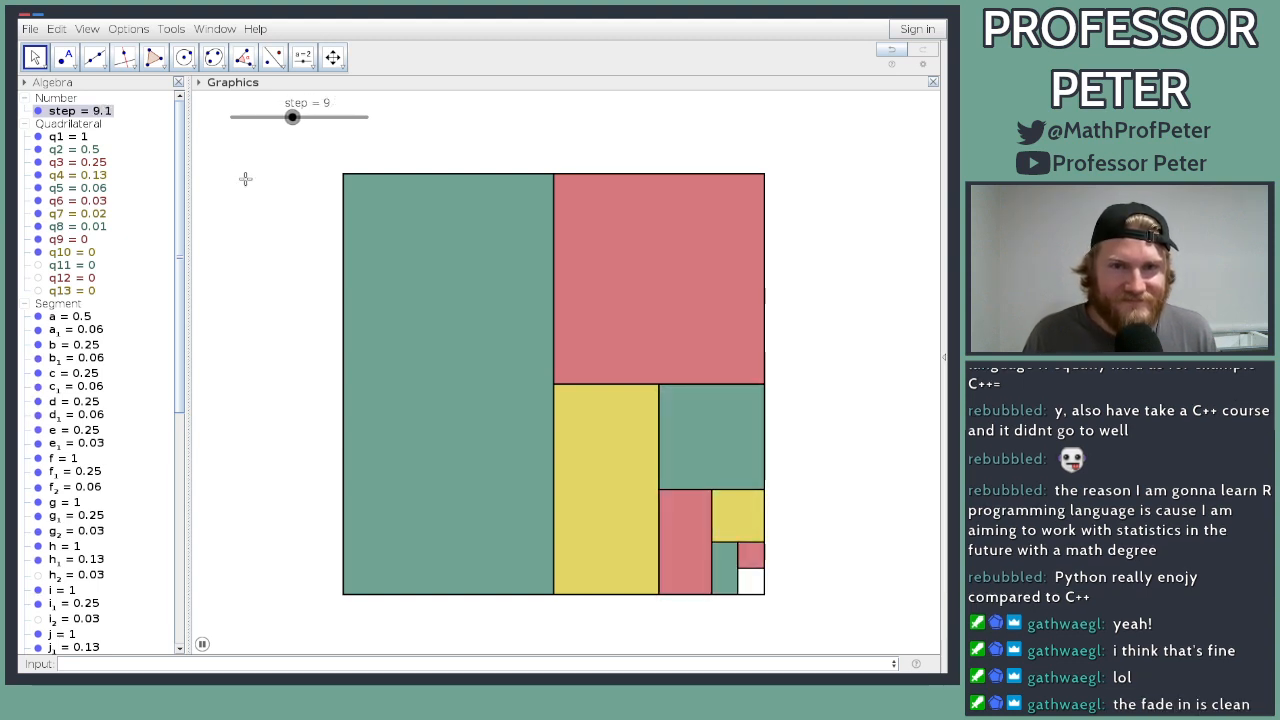
Step: Set the step slider's increment to 0.01 in its object properties and close them
{"action": "right_click", "coordinate": [65, 111]}
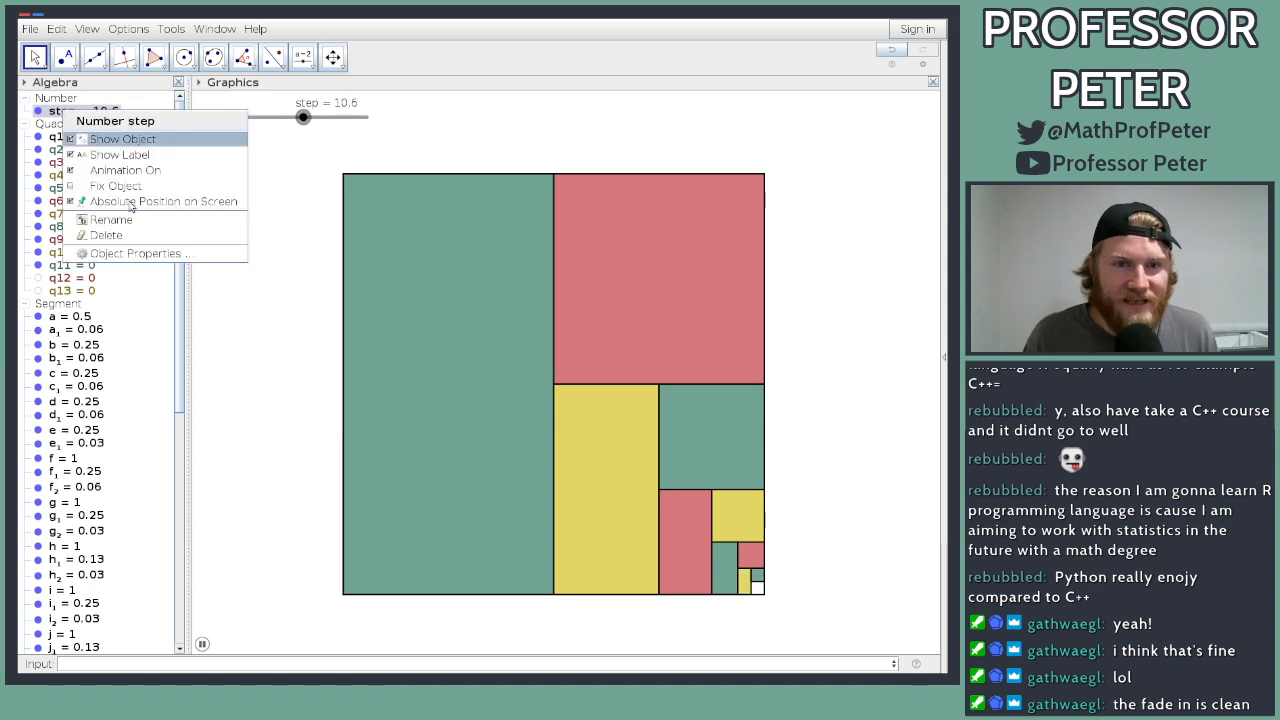
{"action": "left_click", "coordinate": [157, 265]}
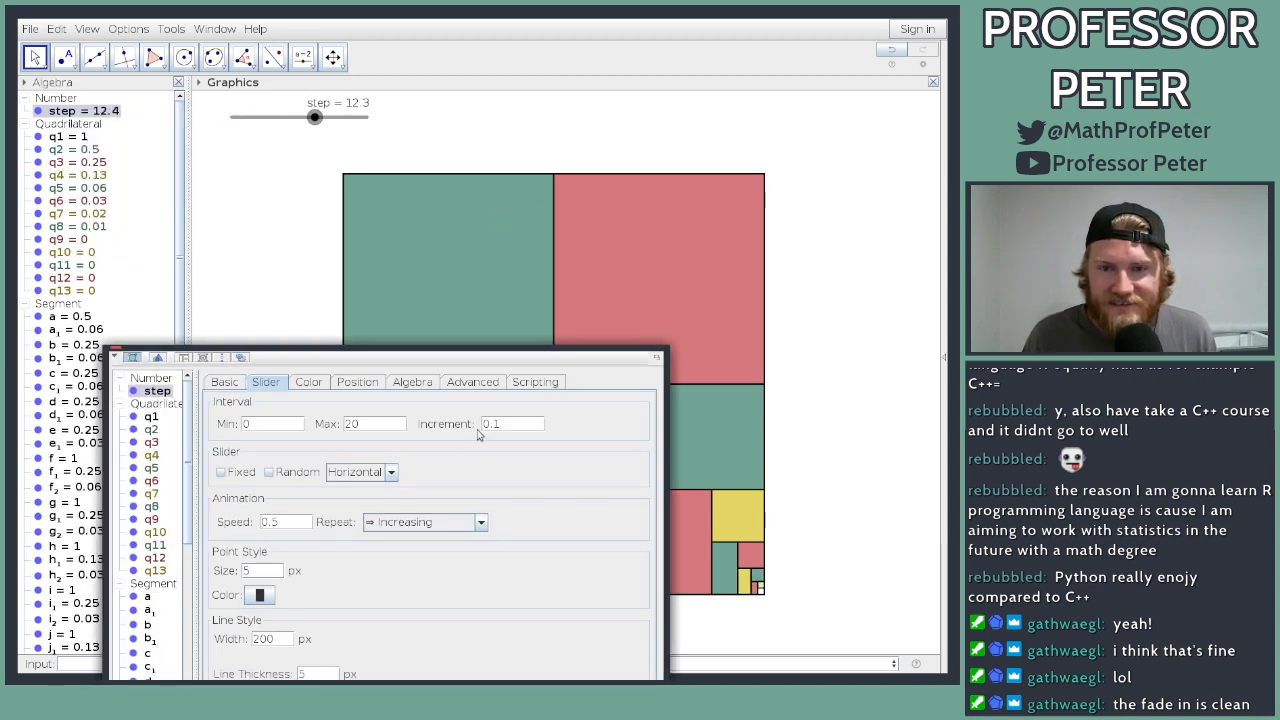
{"action": "left_click_drag", "start_coordinate": [513, 428], "coordinate": [469, 430]}
{"action": "type", "text": "0."}
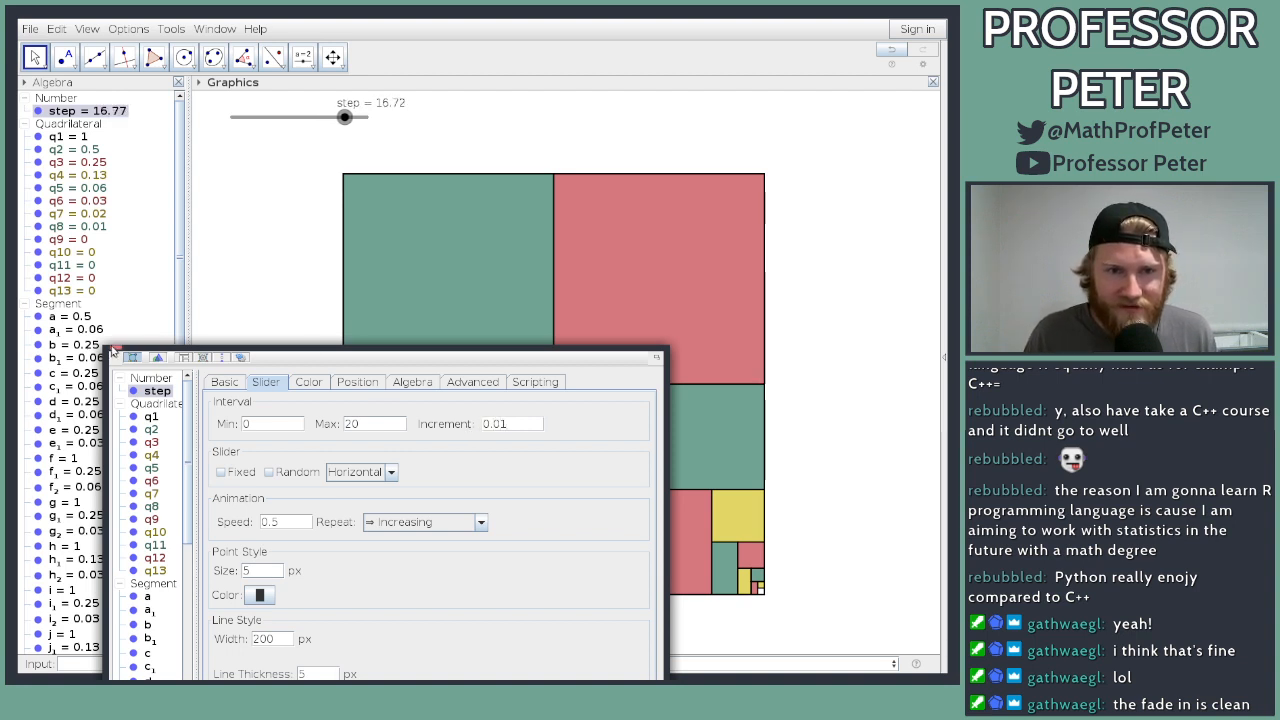
{"action": "left_click", "coordinate": [116, 352]}
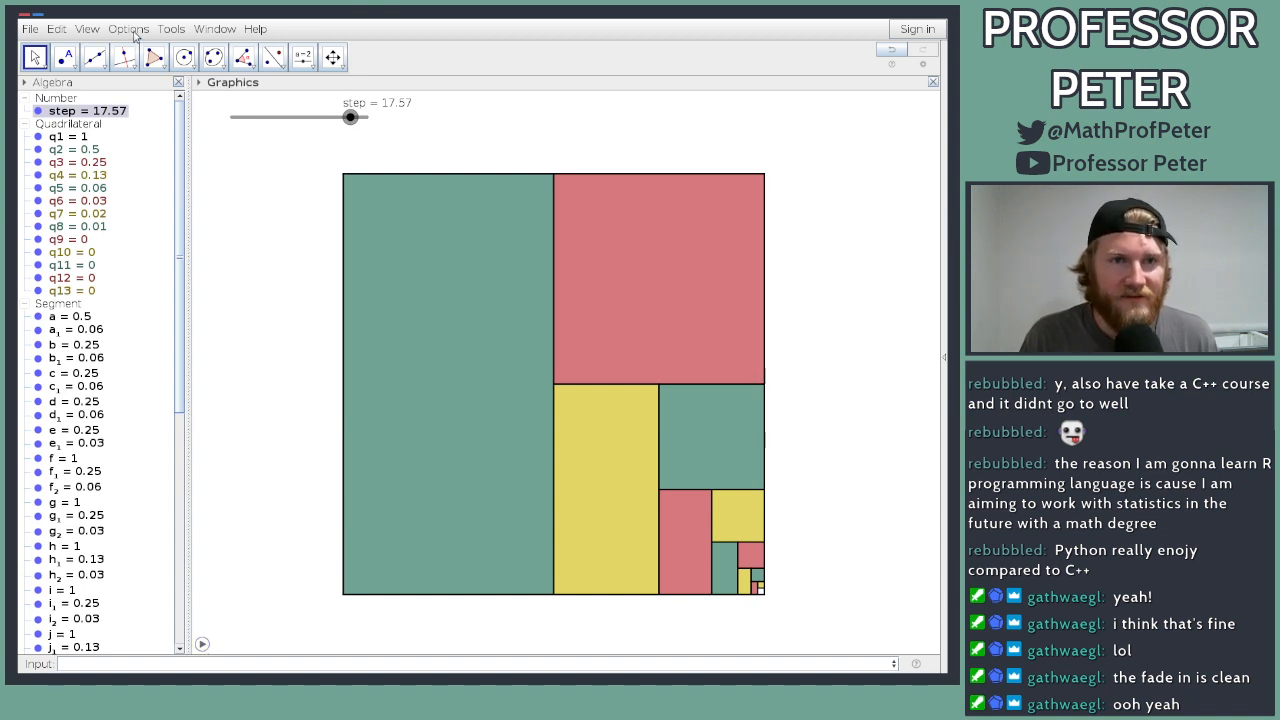
Step: Look through the program's menus and examine the Advanced preferences, then close them
{"action": "left_click", "coordinate": [89, 30]}
{"action": "mouse_move", "coordinate": [120, 32]}
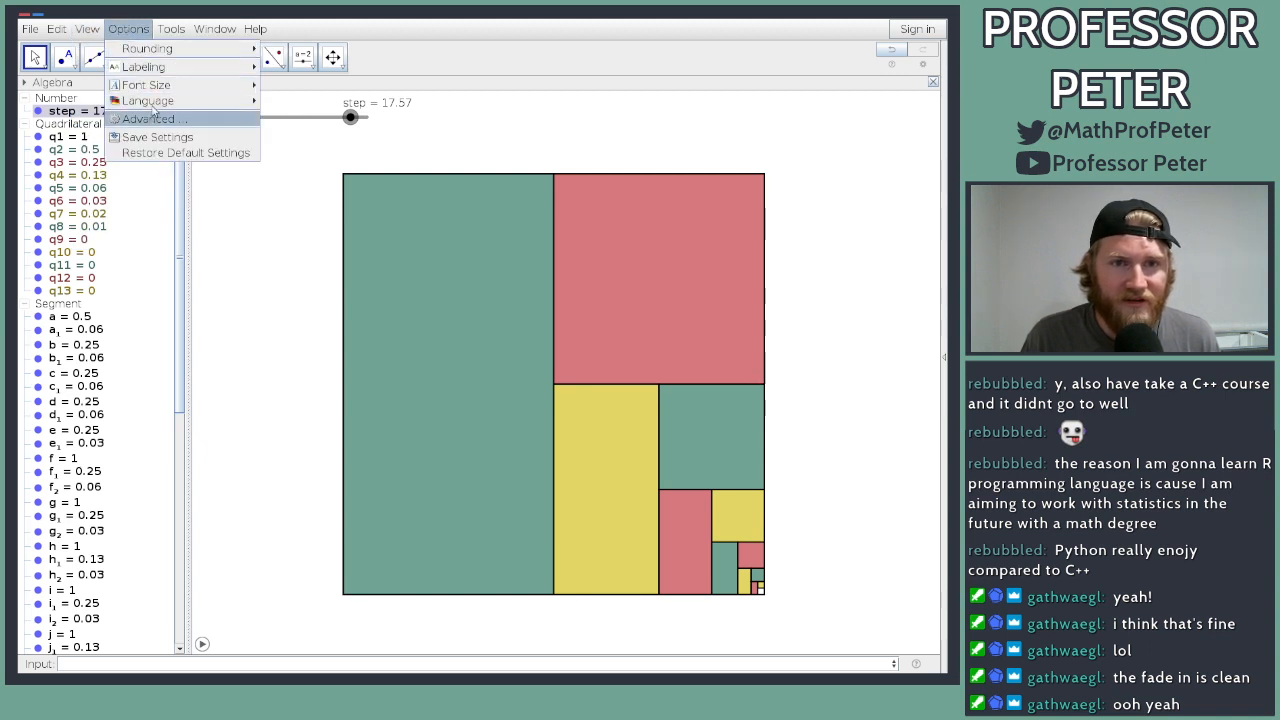
{"action": "mouse_move", "coordinate": [166, 38]}
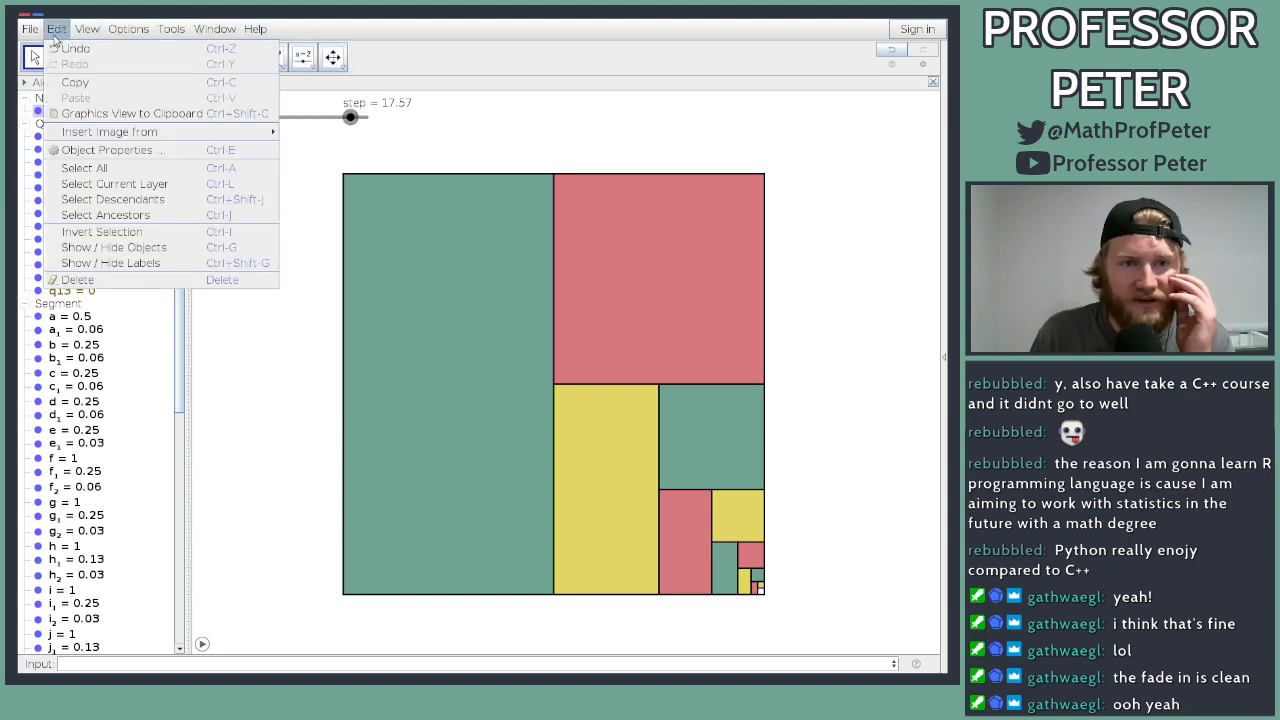
{"action": "mouse_move", "coordinate": [31, 35]}
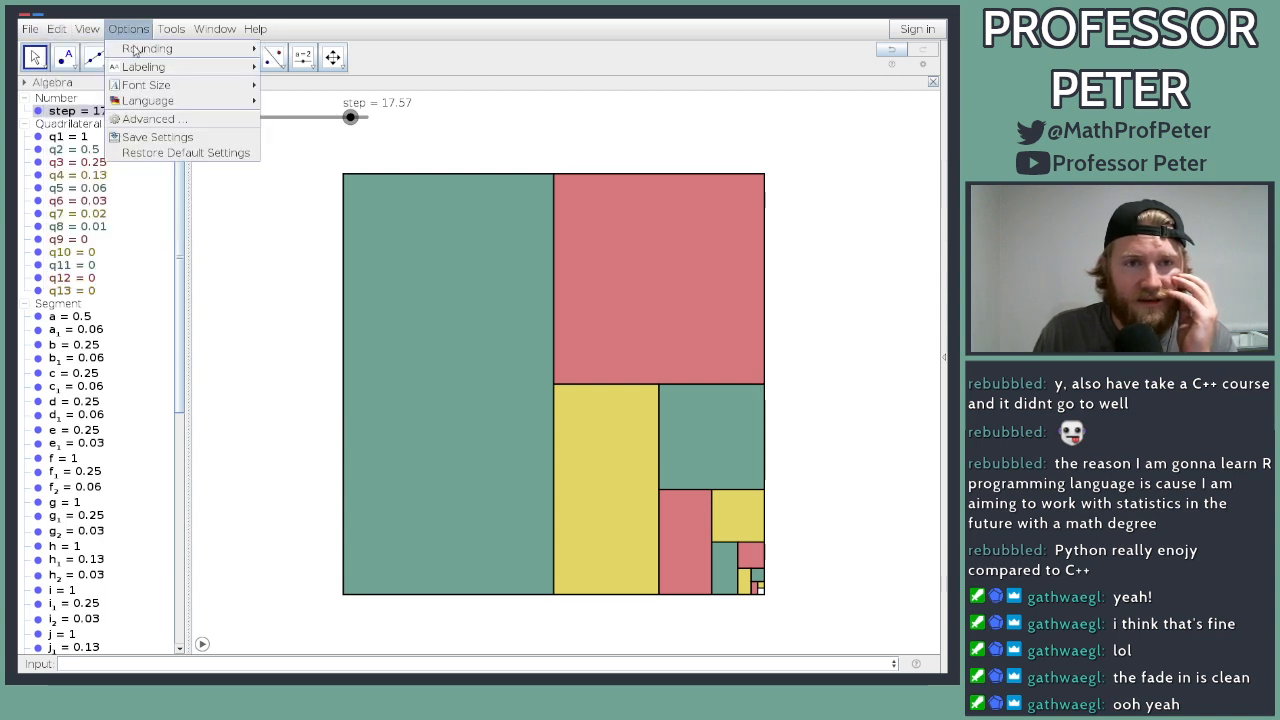
{"action": "left_click", "coordinate": [149, 119]}
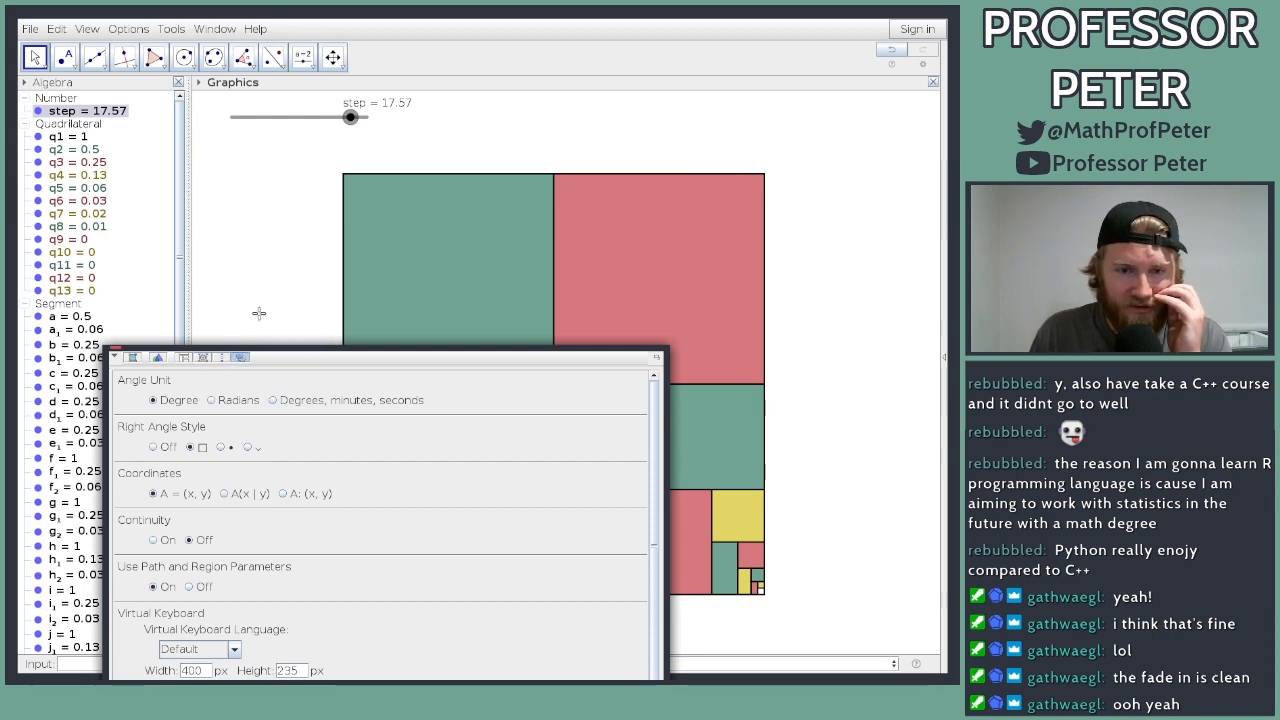
{"action": "left_click_drag", "start_coordinate": [260, 355], "coordinate": [266, 204]}
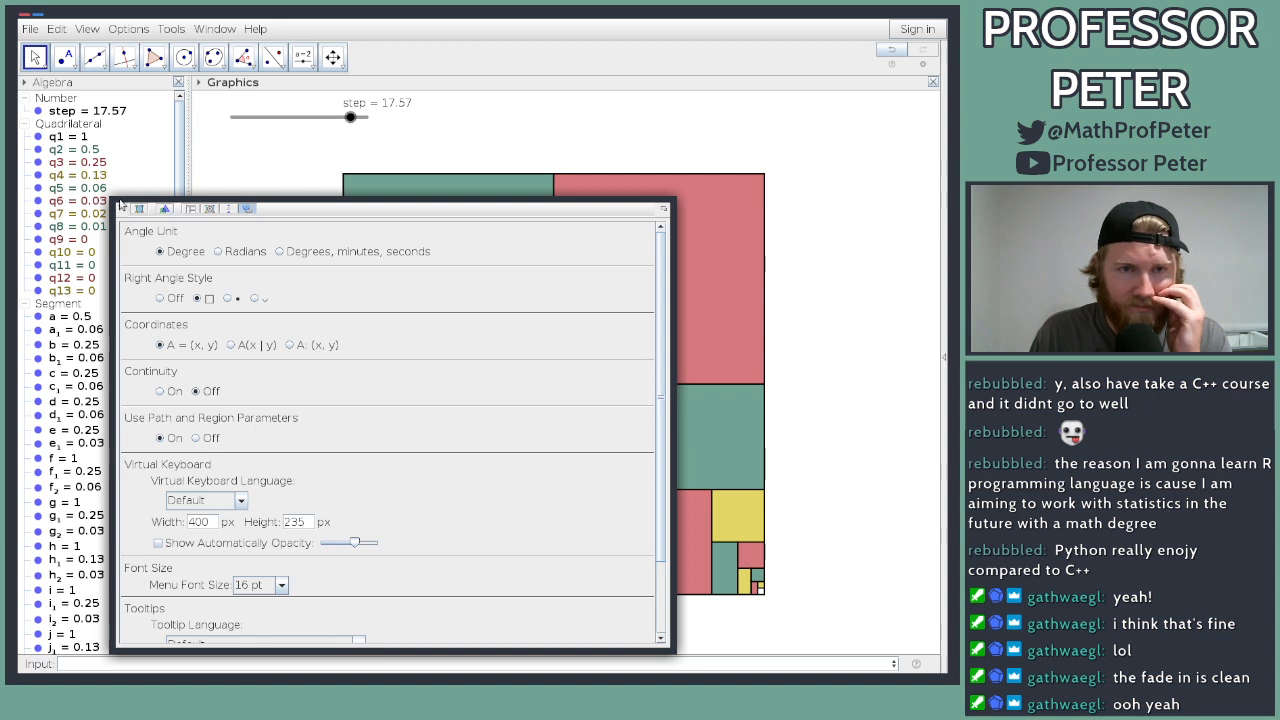
{"action": "key", "text": "Escape"}
Step: Open the graphics view's preferences, look over the Advanced settings and bring up the basic Graphics settings
{"action": "right_click", "coordinate": [193, 195]}
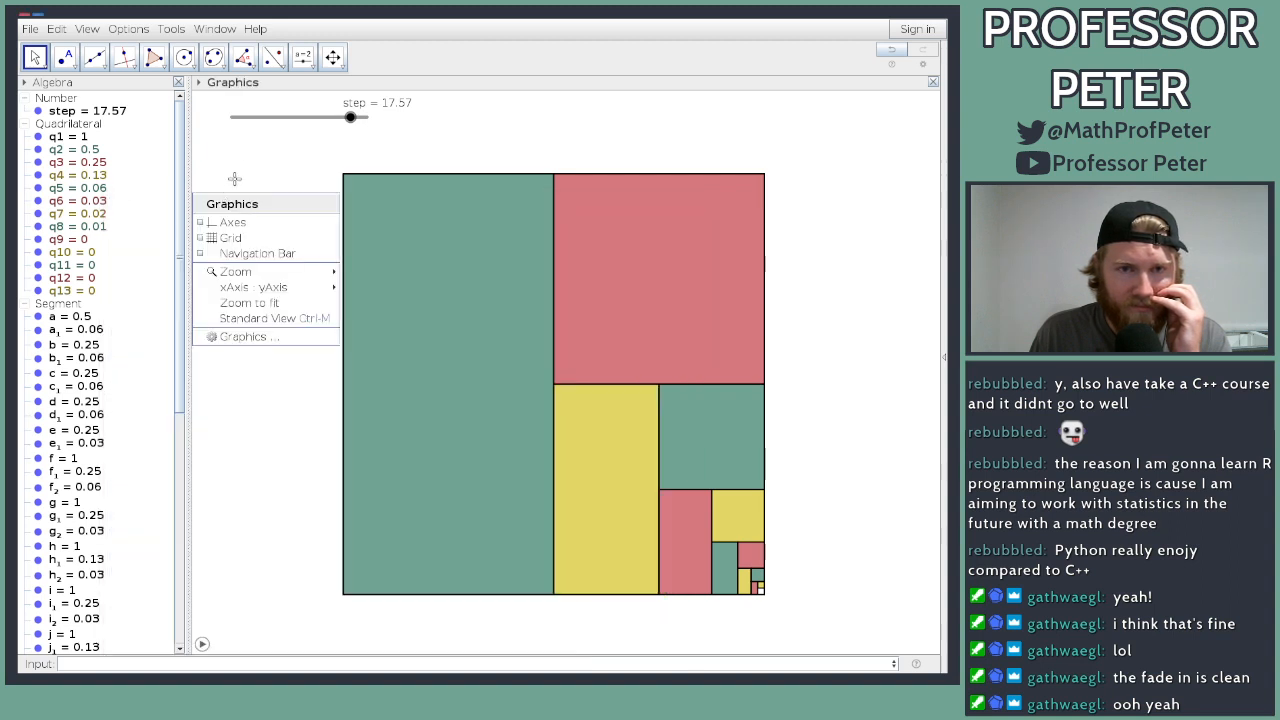
{"action": "left_click", "coordinate": [250, 340]}
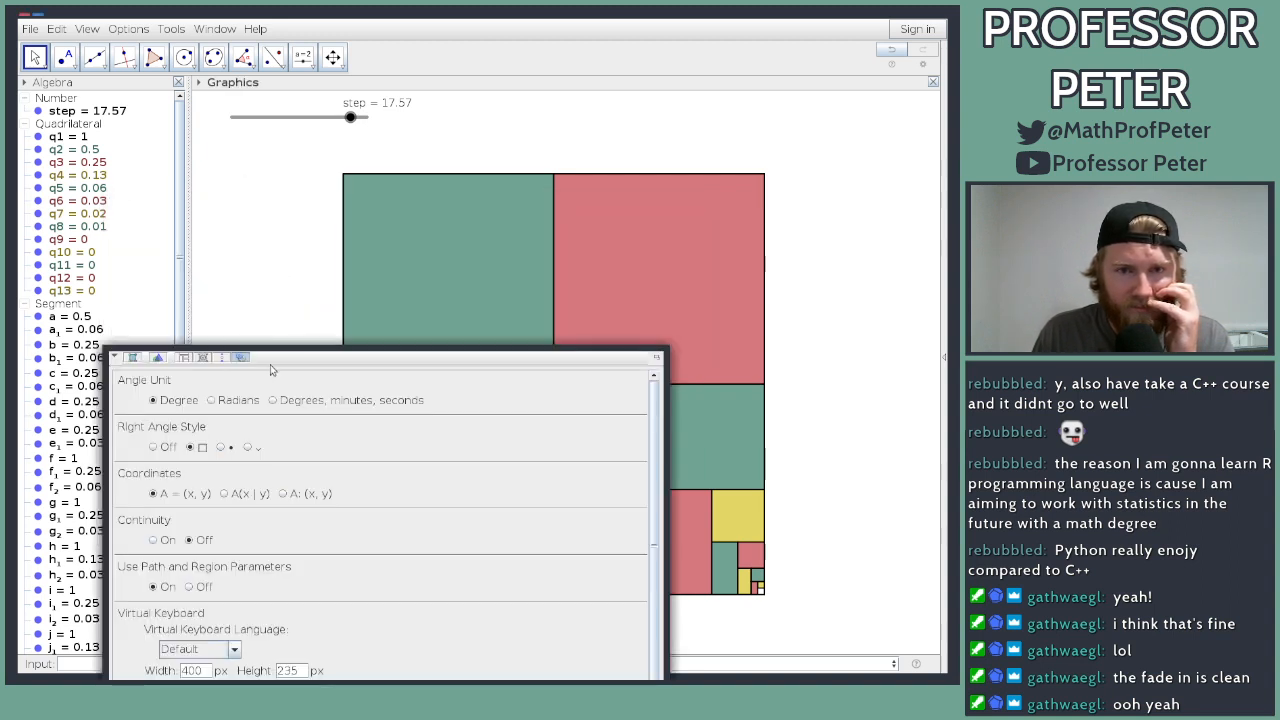
{"action": "left_click_drag", "start_coordinate": [294, 356], "coordinate": [367, 140]}
{"action": "scroll", "coordinate": [557, 380], "scroll_direction": "down", "scroll_amount": 3}
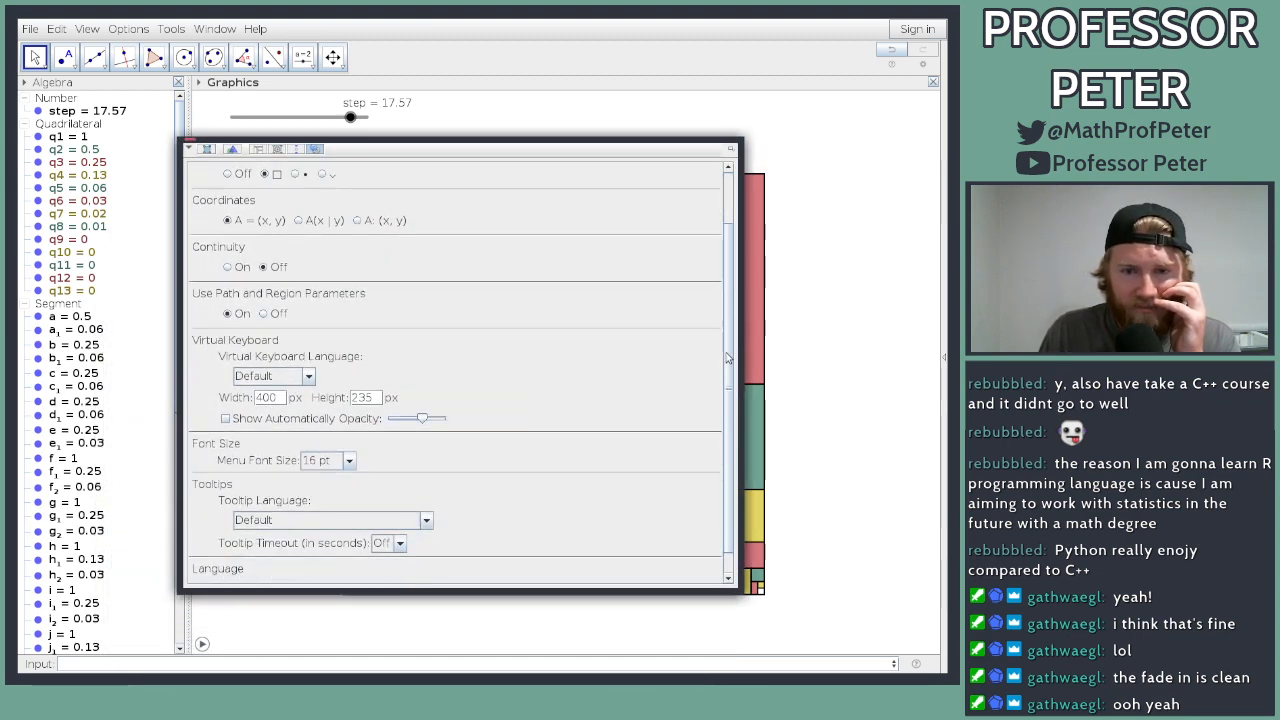
{"action": "left_click_drag", "start_coordinate": [728, 358], "coordinate": [728, 220]}
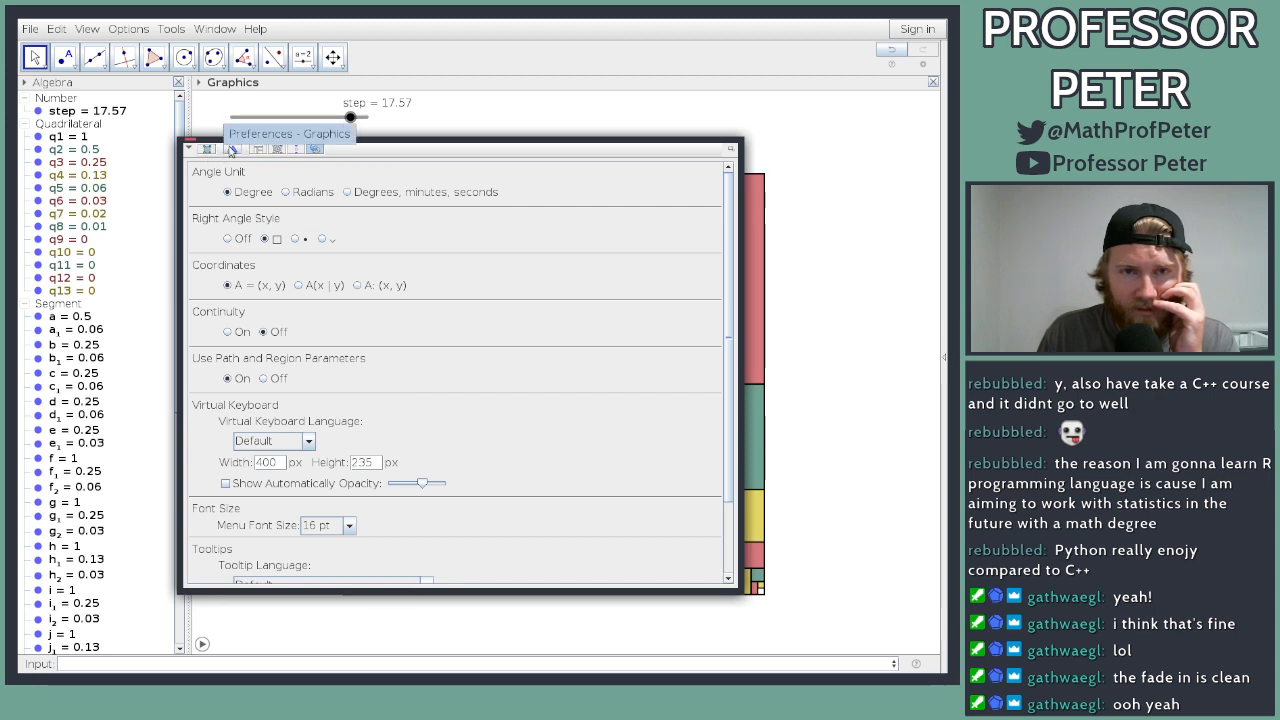
{"action": "left_click", "coordinate": [231, 149]}
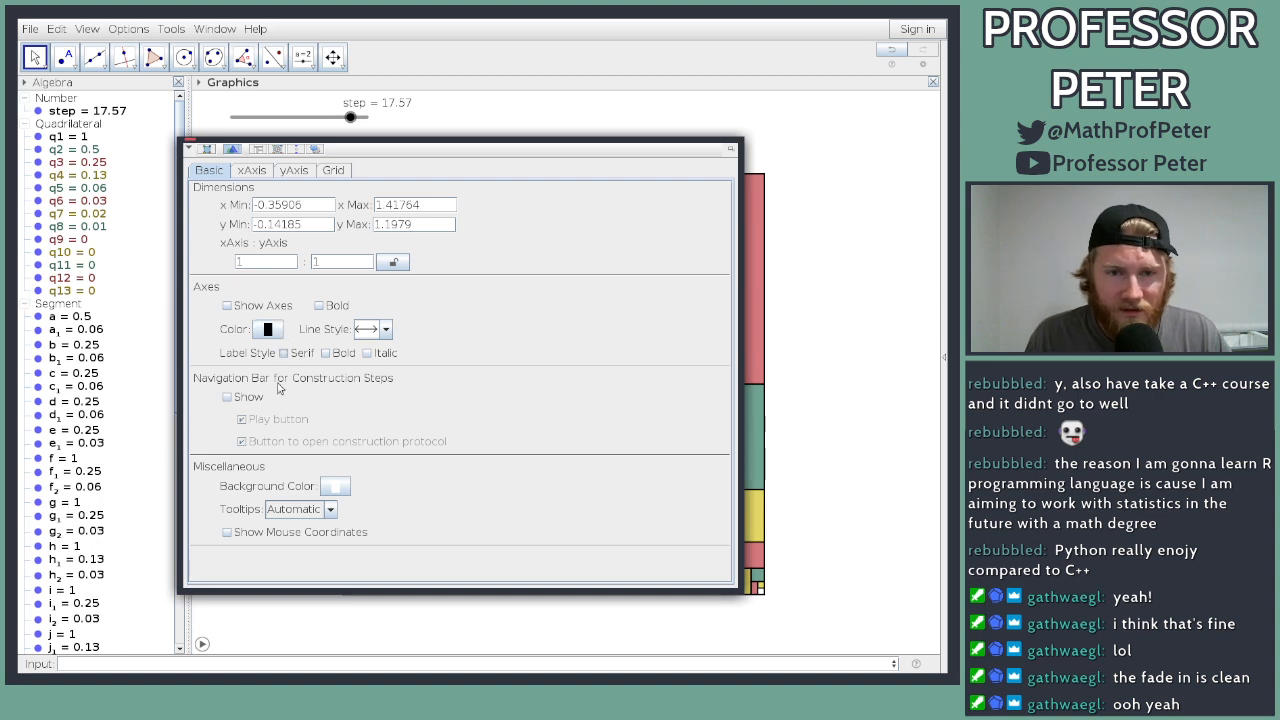
Step: Set the graphics view's background to a custom color of RGB 47, 52, 63 and close the preferences
{"action": "left_click", "coordinate": [336, 487]}
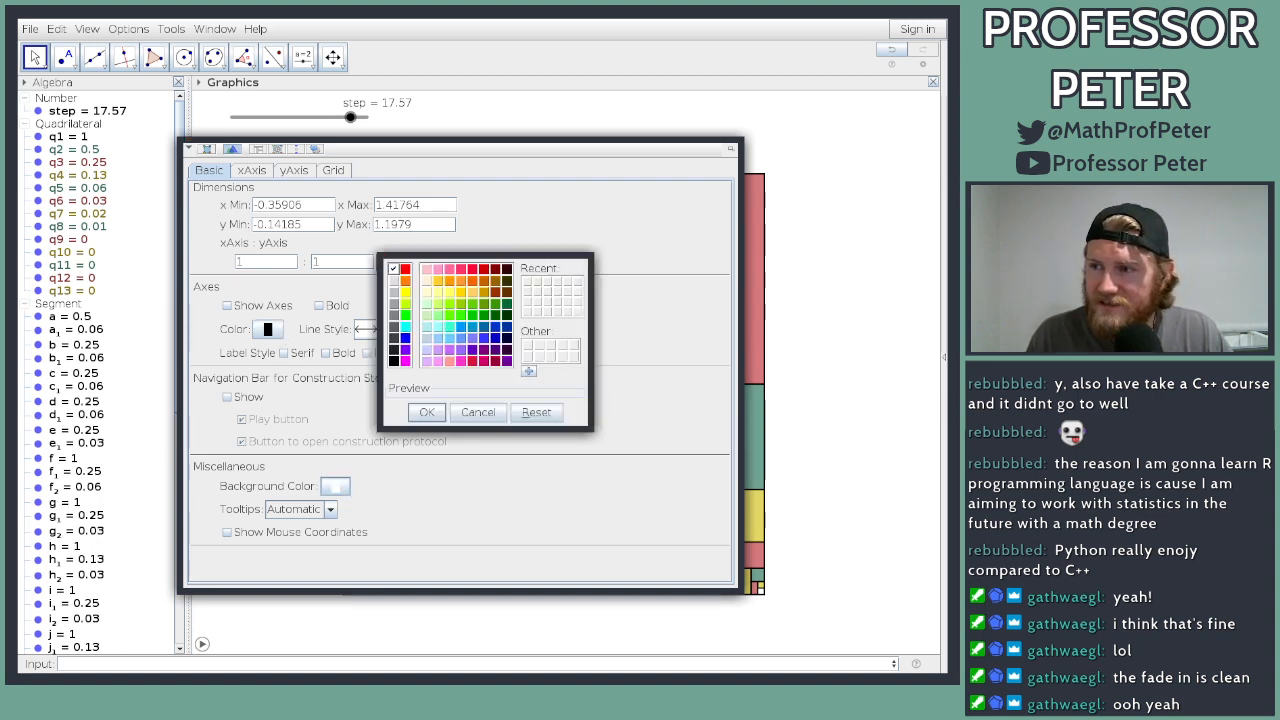
{"action": "left_click", "coordinate": [529, 372]}
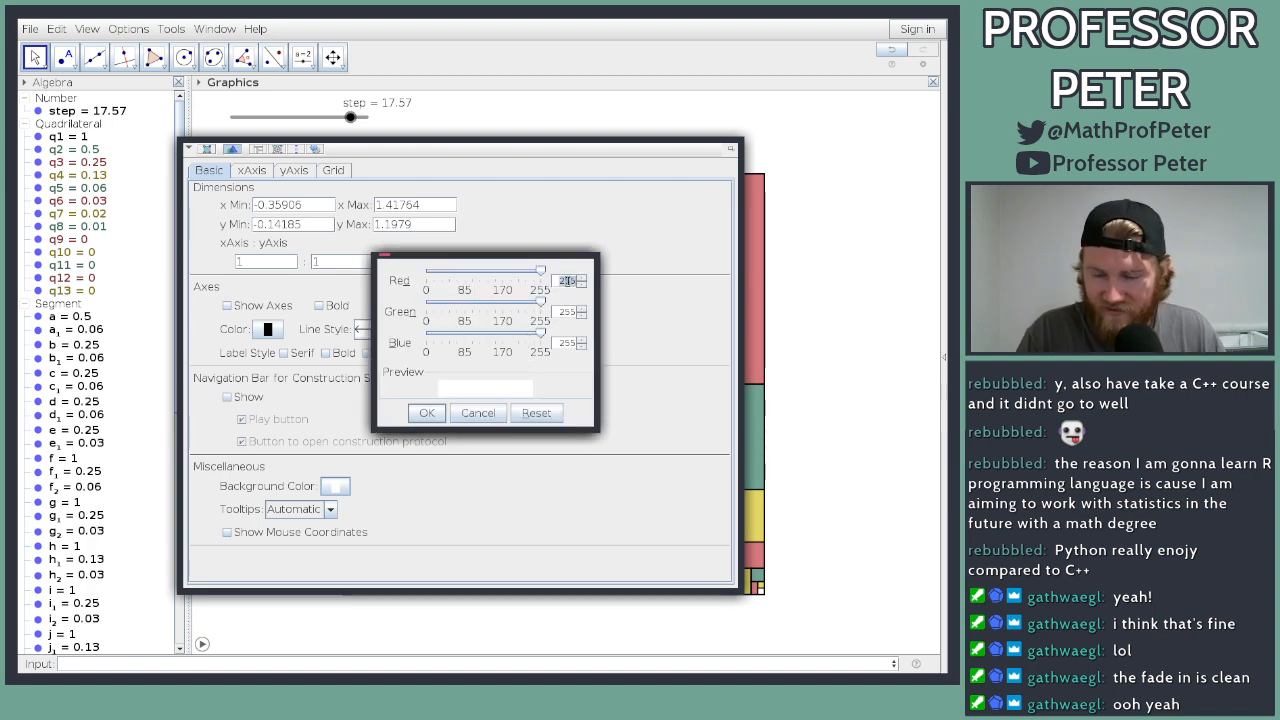
{"action": "type", "text": "45"}
{"action": "key", "text": "Return"}
{"action": "double_click", "coordinate": [566, 312]}
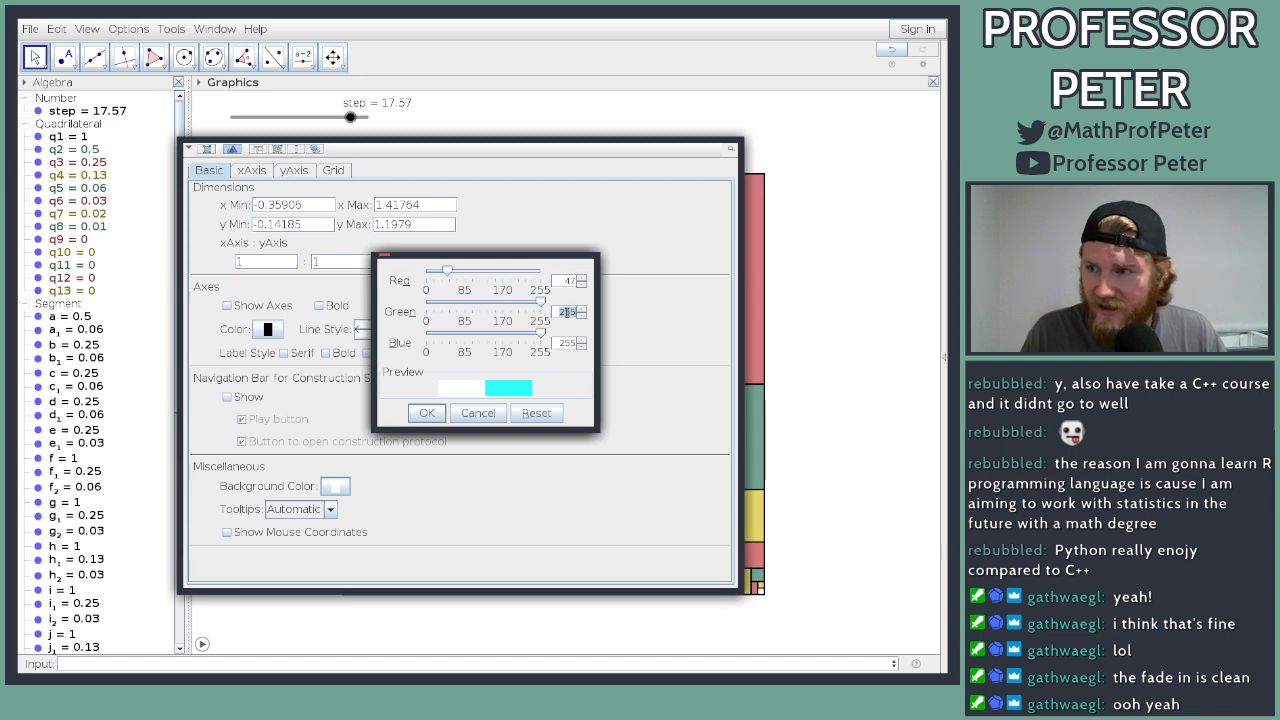
{"action": "key", "text": "Return"}
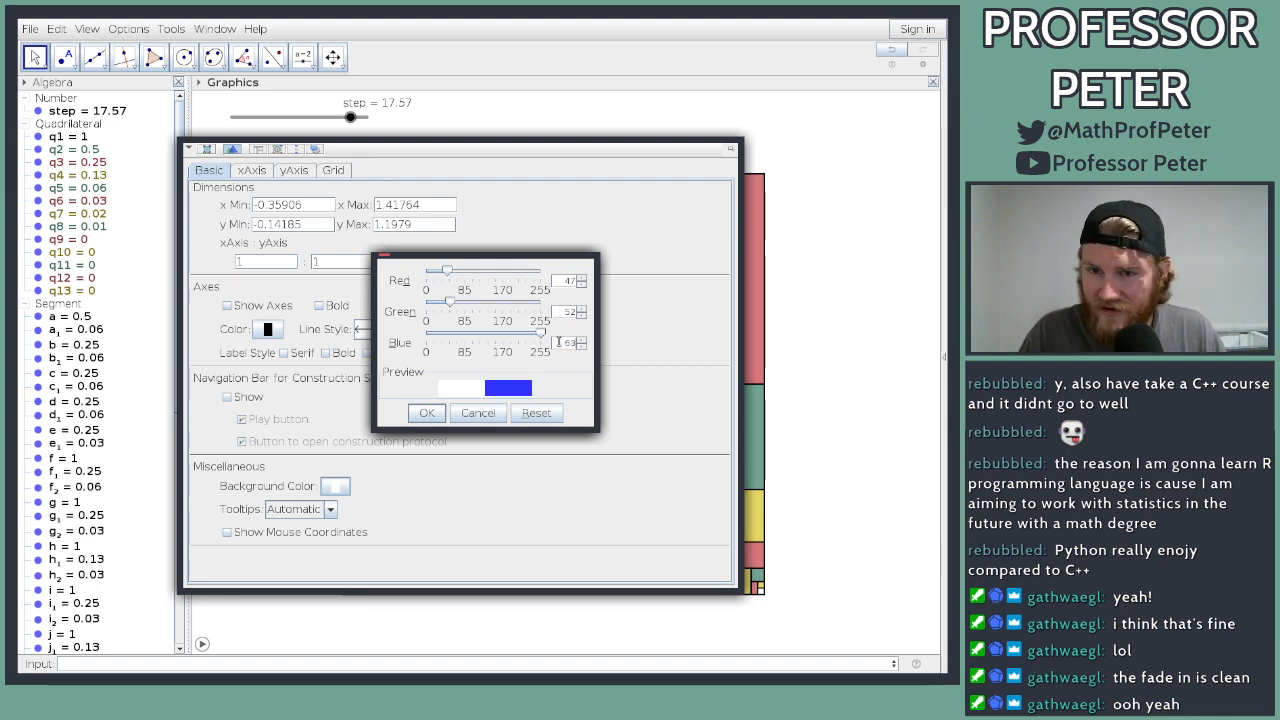
{"action": "key", "text": "Return"}
{"action": "left_click", "coordinate": [419, 418]}
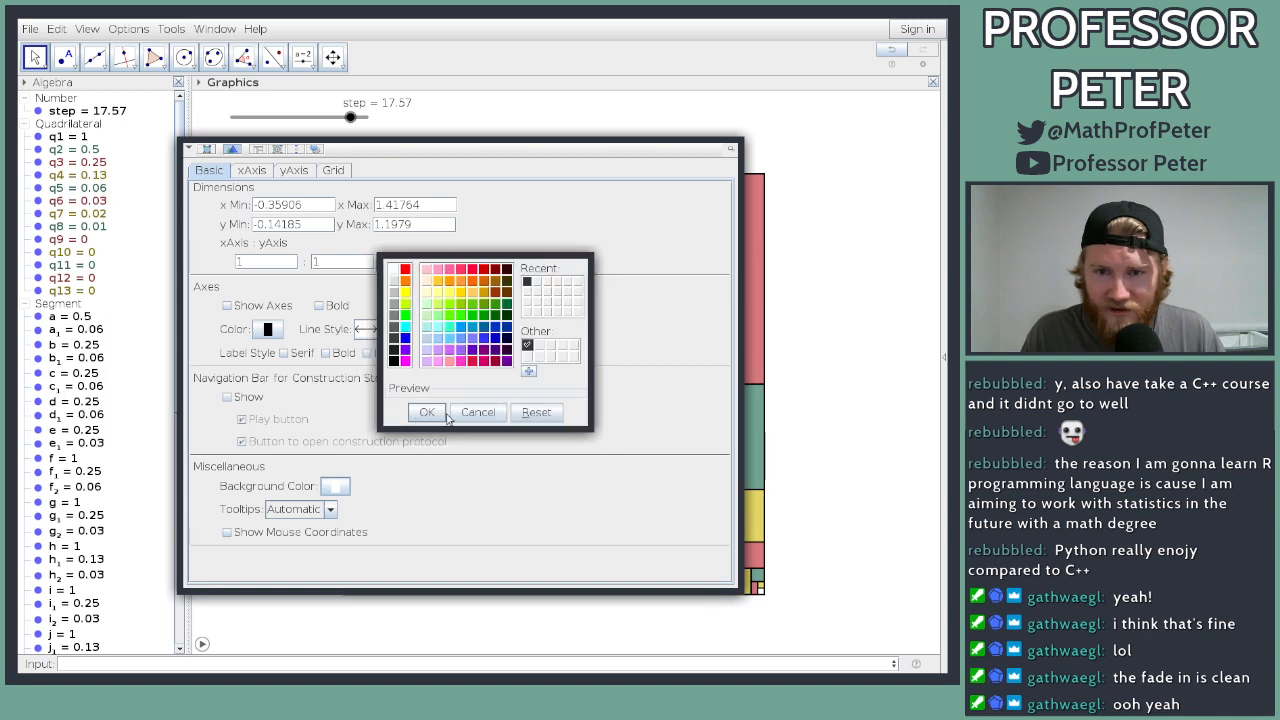
{"action": "left_click", "coordinate": [426, 413]}
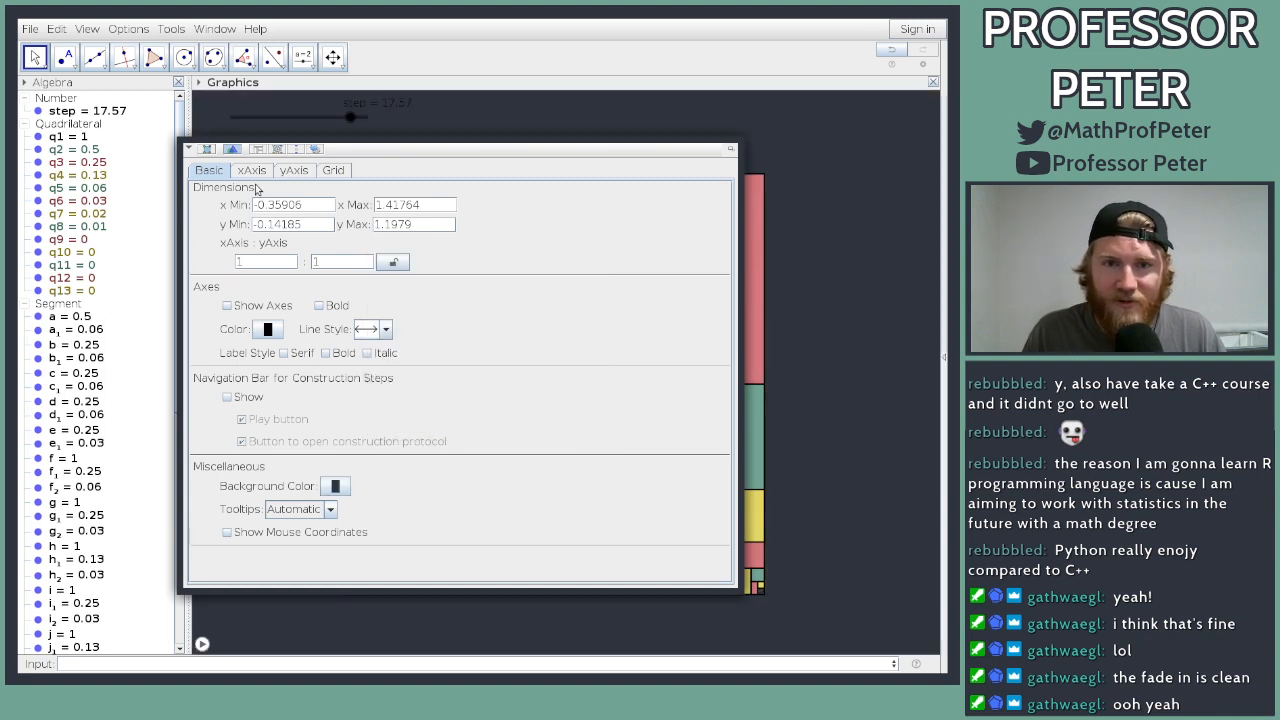
{"action": "left_click", "coordinate": [185, 141]}
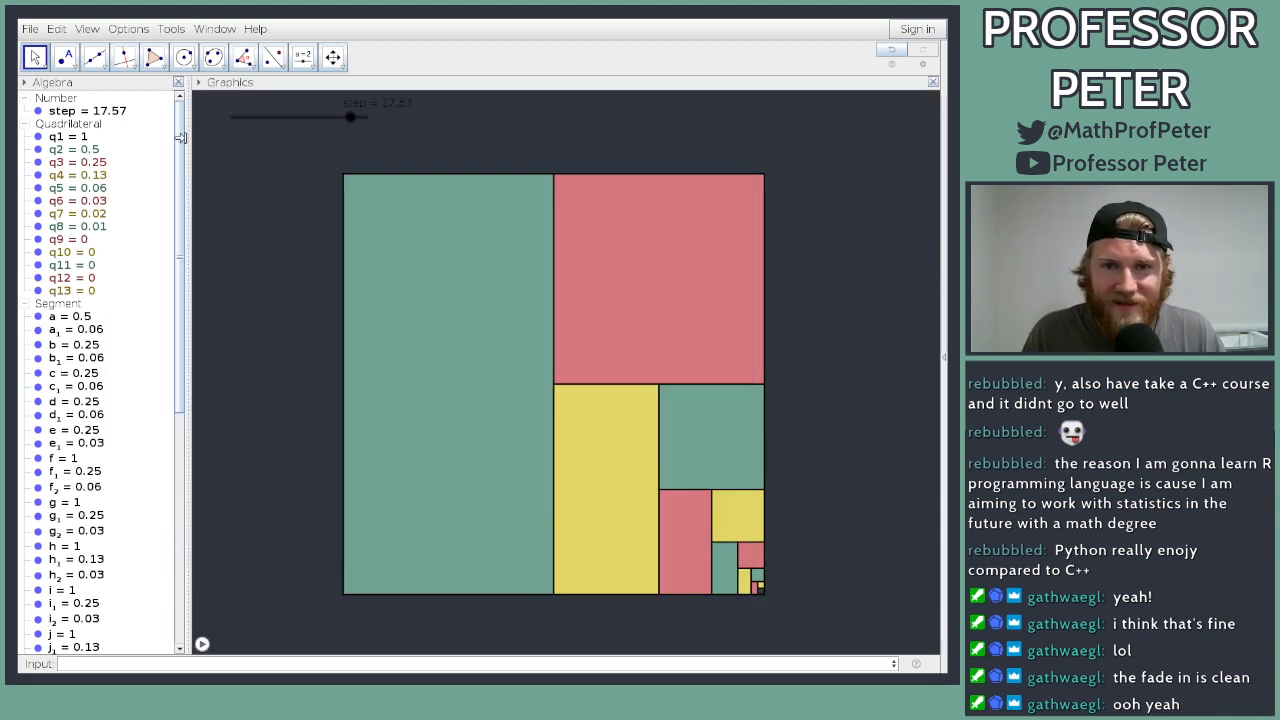
Step: Recolor all segments to custom RGB 231, 232, 235 in their object properties and close them
{"action": "left_click", "coordinate": [71, 299]}
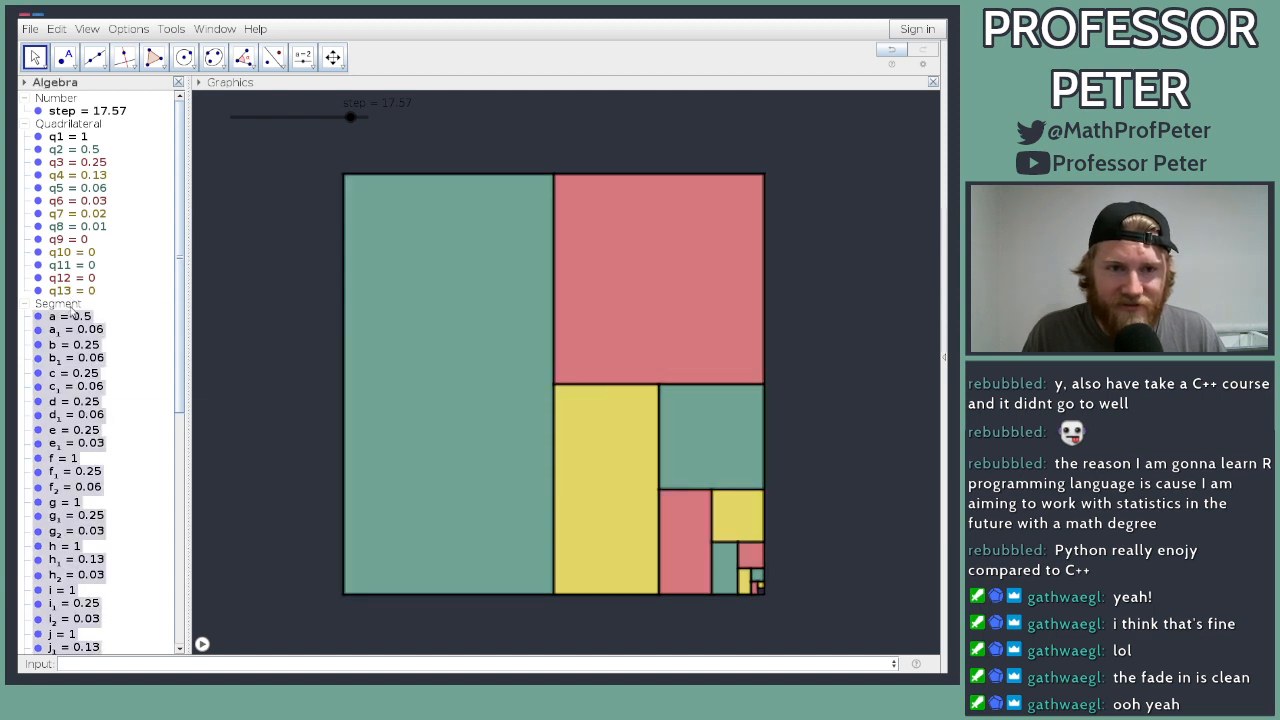
{"action": "right_click", "coordinate": [71, 310]}
{"action": "left_click", "coordinate": [130, 390]}
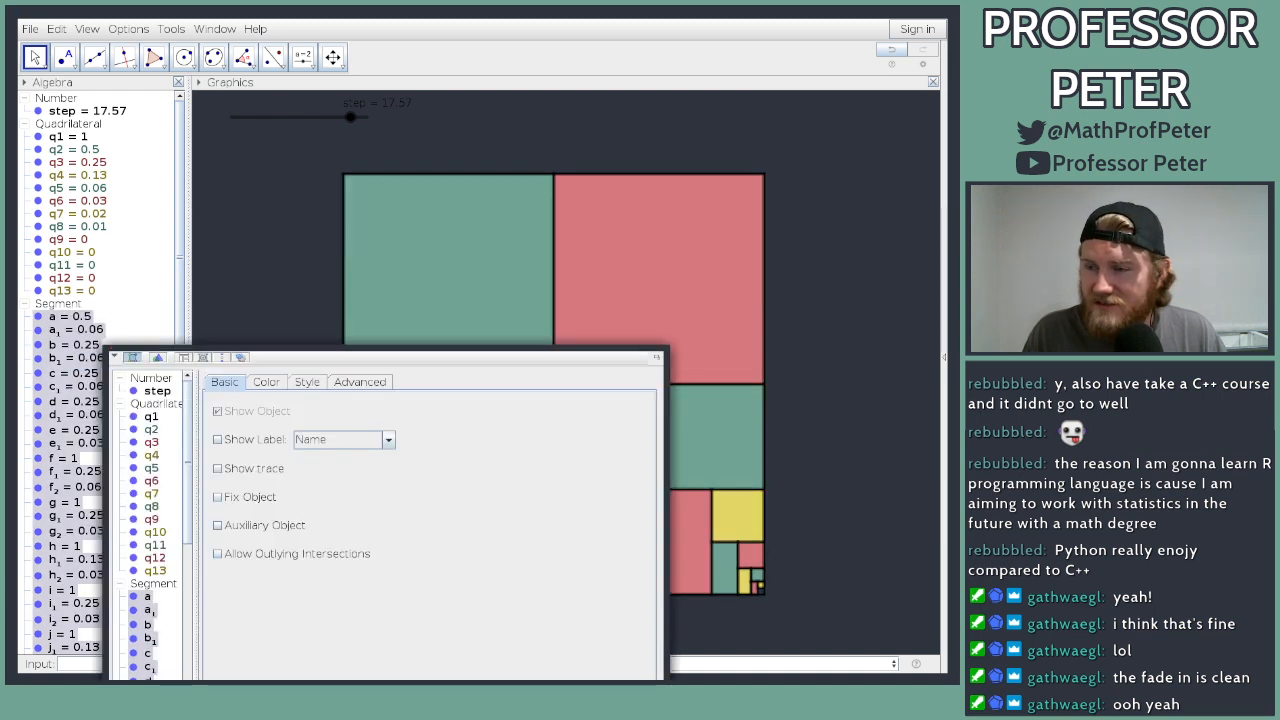
{"action": "left_click", "coordinate": [268, 386]}
{"action": "left_click_drag", "start_coordinate": [361, 357], "coordinate": [400, 164]}
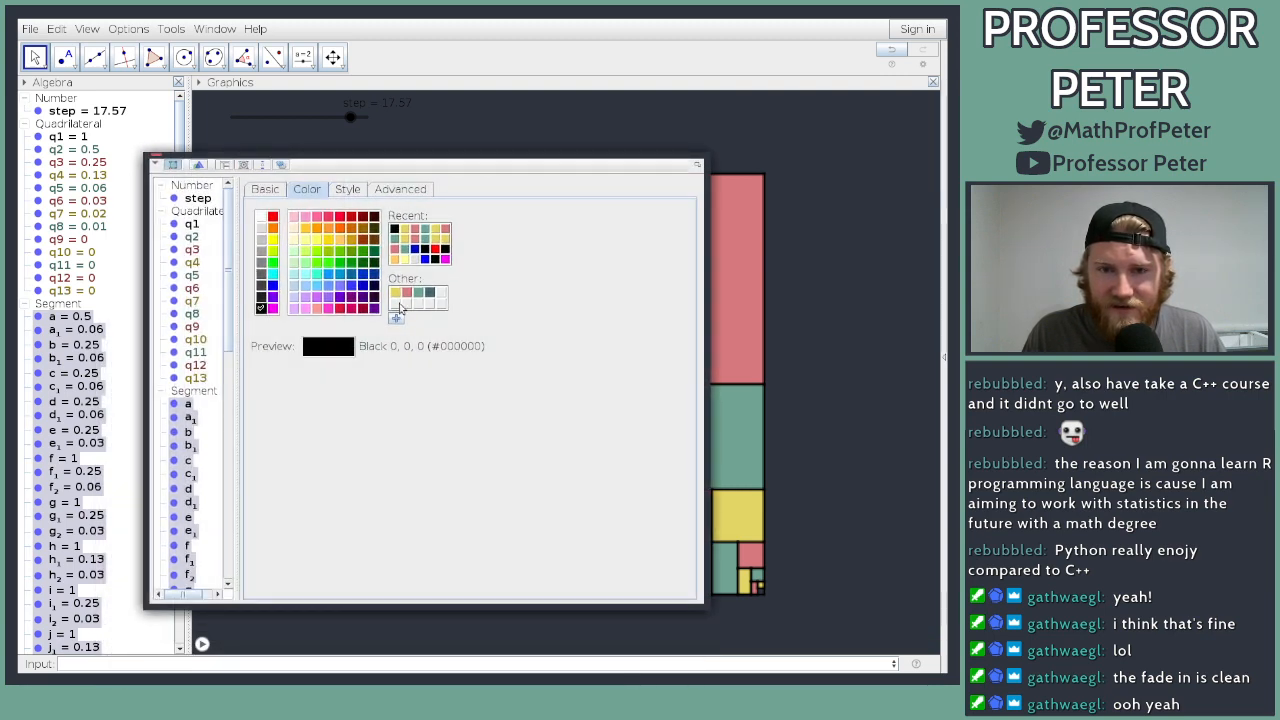
{"action": "left_click", "coordinate": [396, 320]}
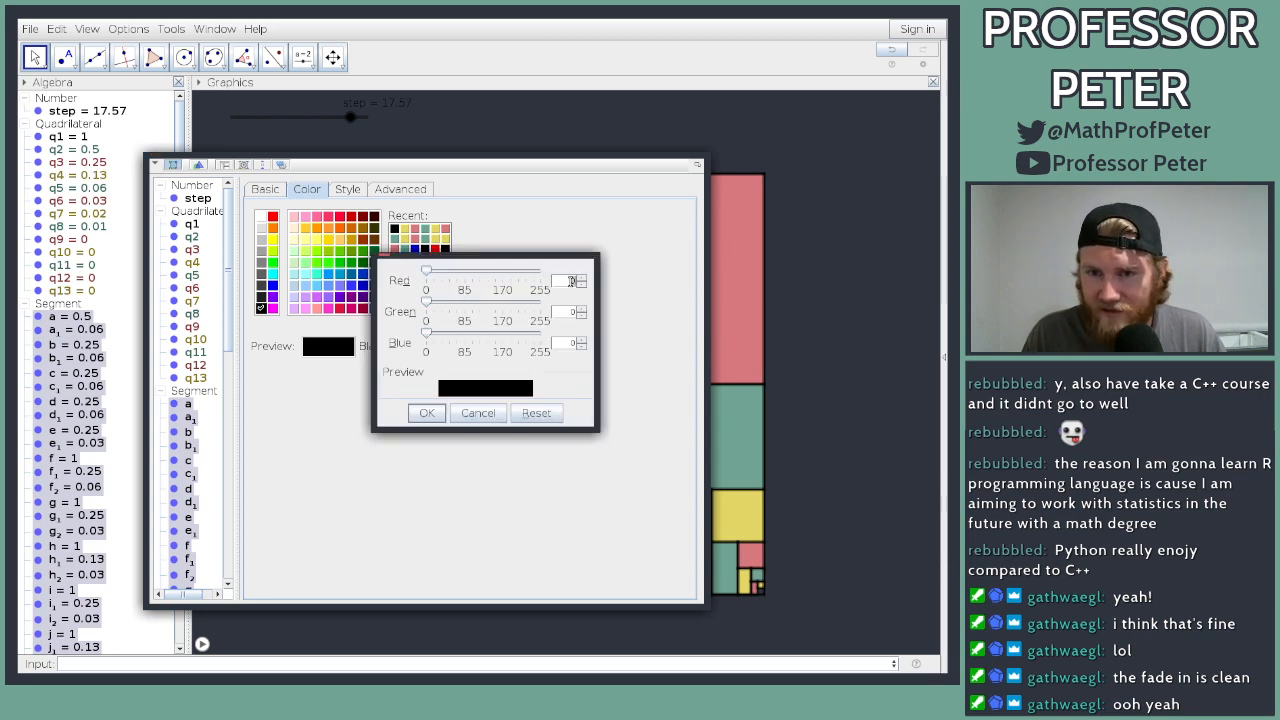
{"action": "type", "text": "23"}
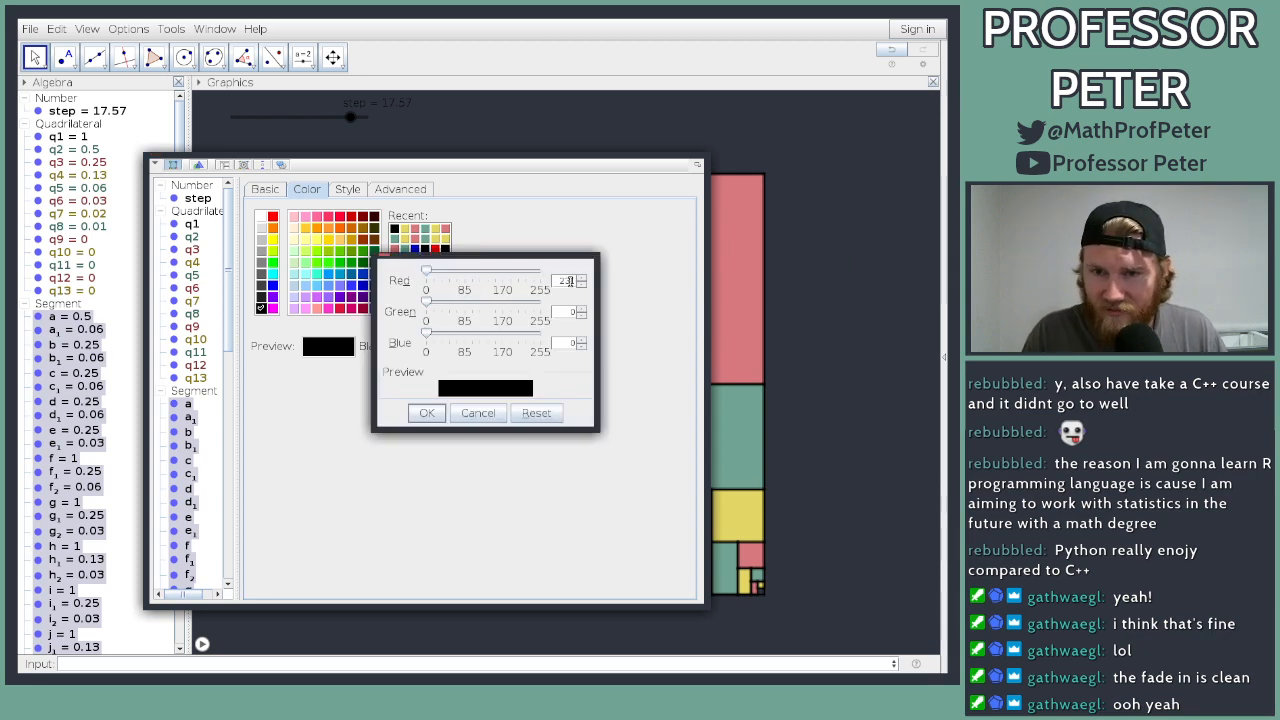
{"action": "type", "text": "1"}
{"action": "left_click", "coordinate": [567, 311]}
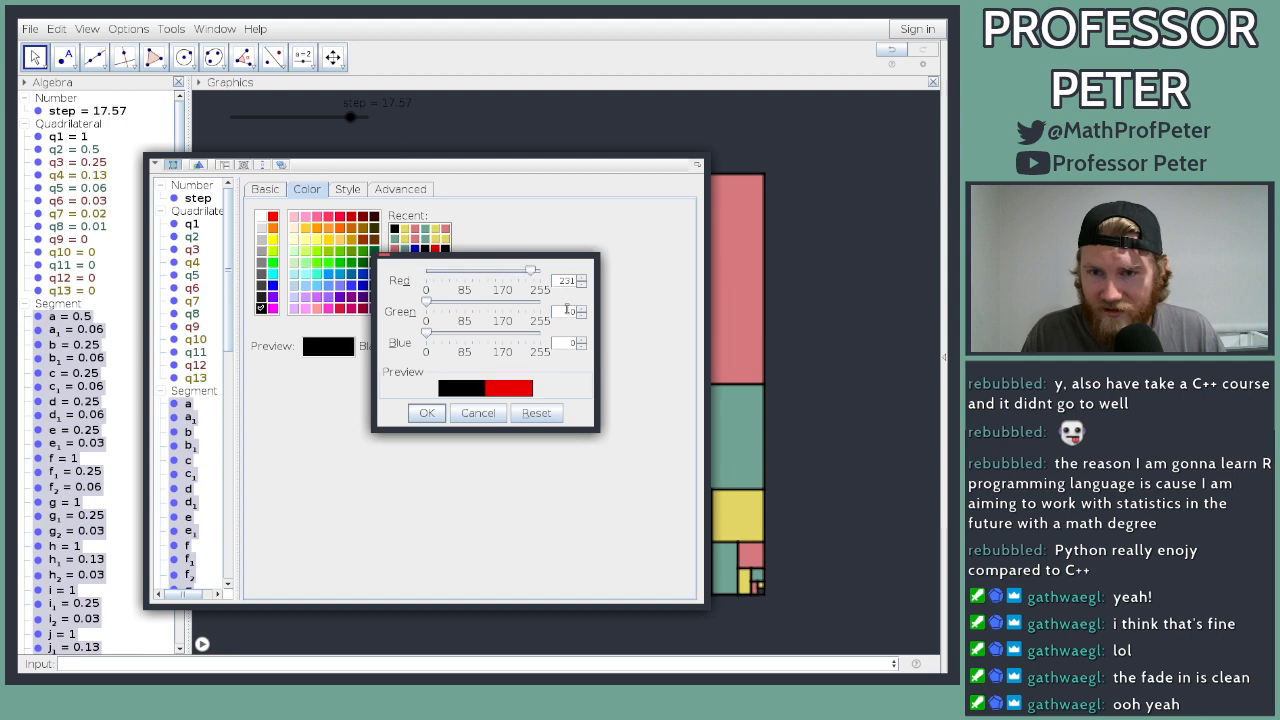
{"action": "type", "text": "232"}
{"action": "left_click", "coordinate": [567, 341]}
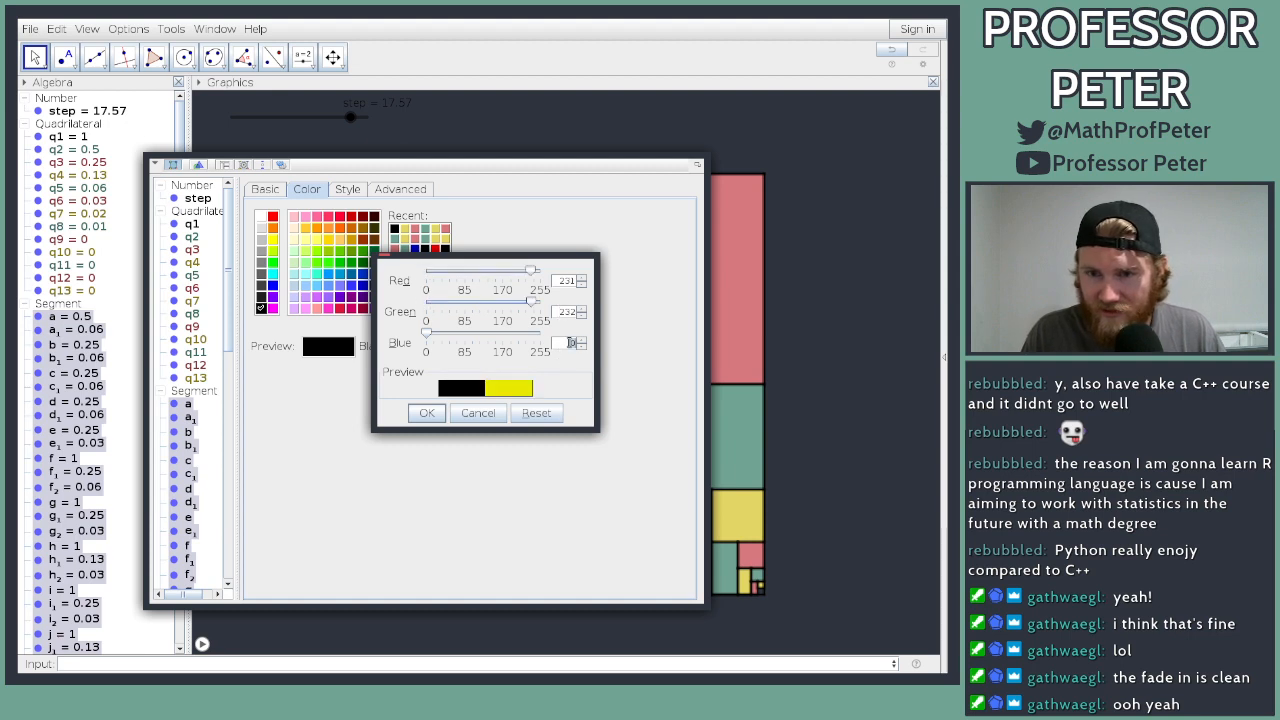
{"action": "type", "text": "235"}
{"action": "key", "text": "Return"}
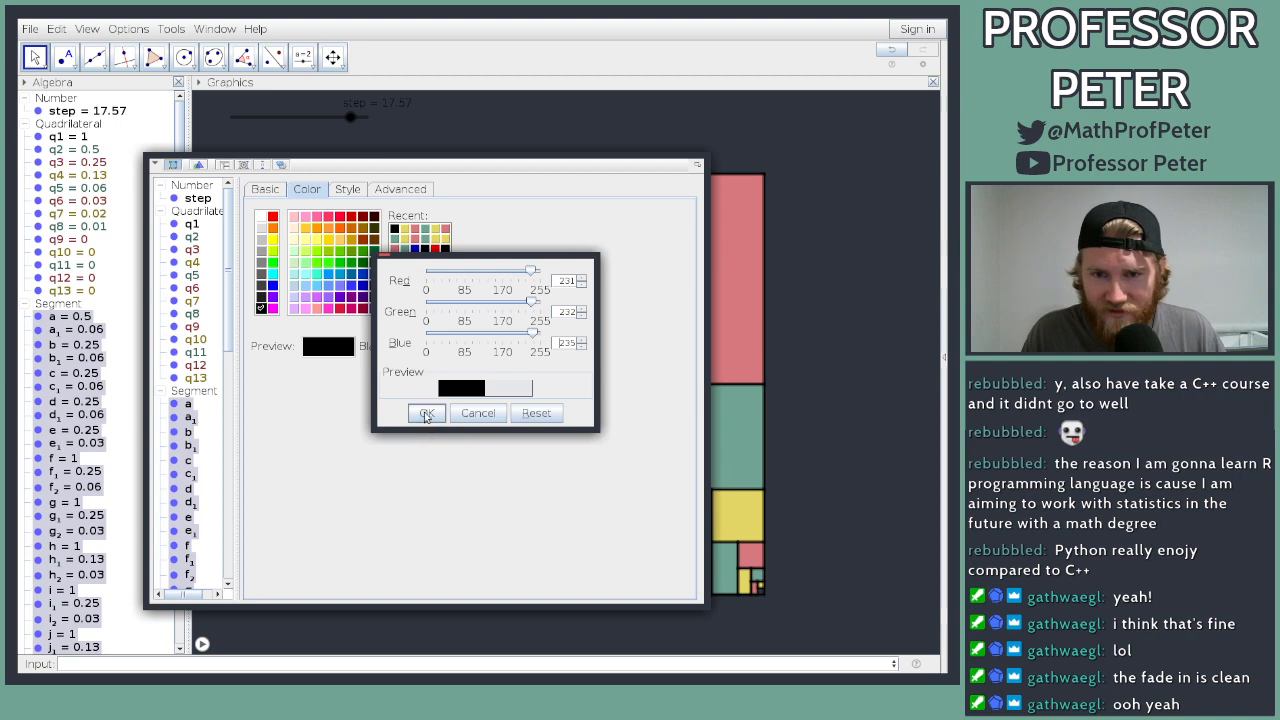
{"action": "left_click", "coordinate": [426, 414]}
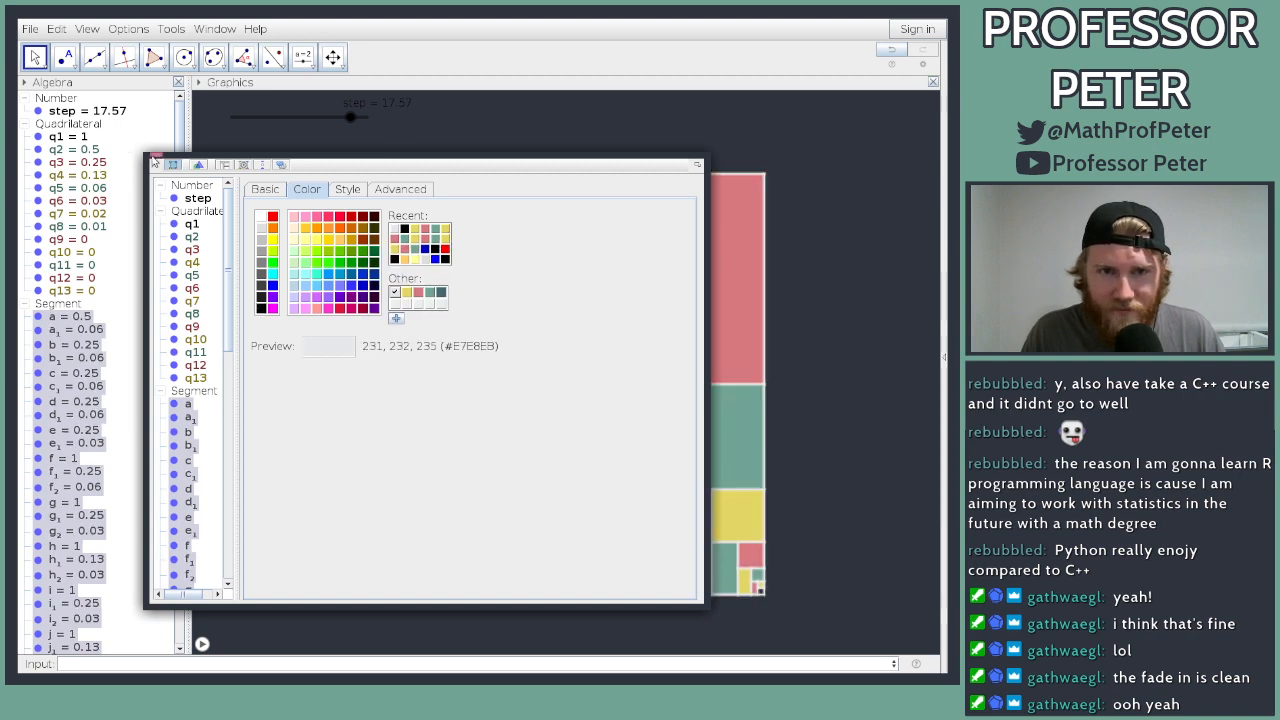
{"action": "left_click", "coordinate": [155, 160]}
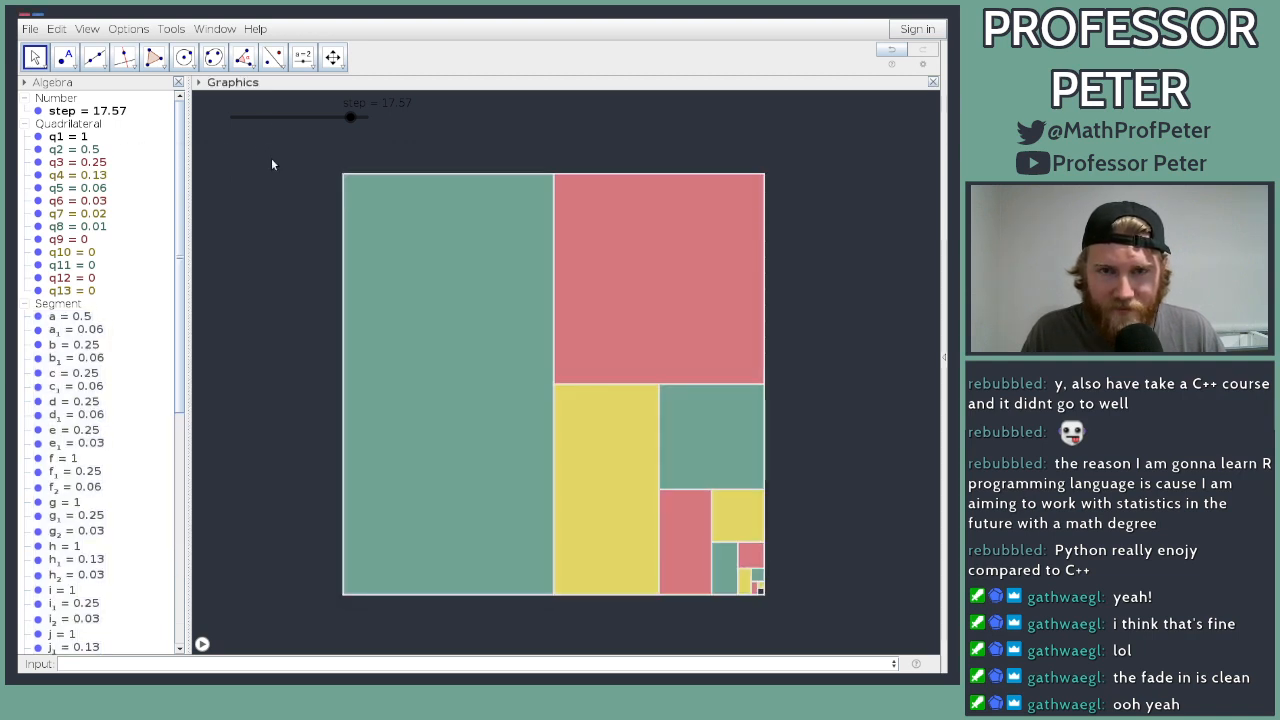
Step: Hide the step slider from the graphics view, run its animation and pause it at about step 0.28
{"action": "right_click", "coordinate": [90, 112]}
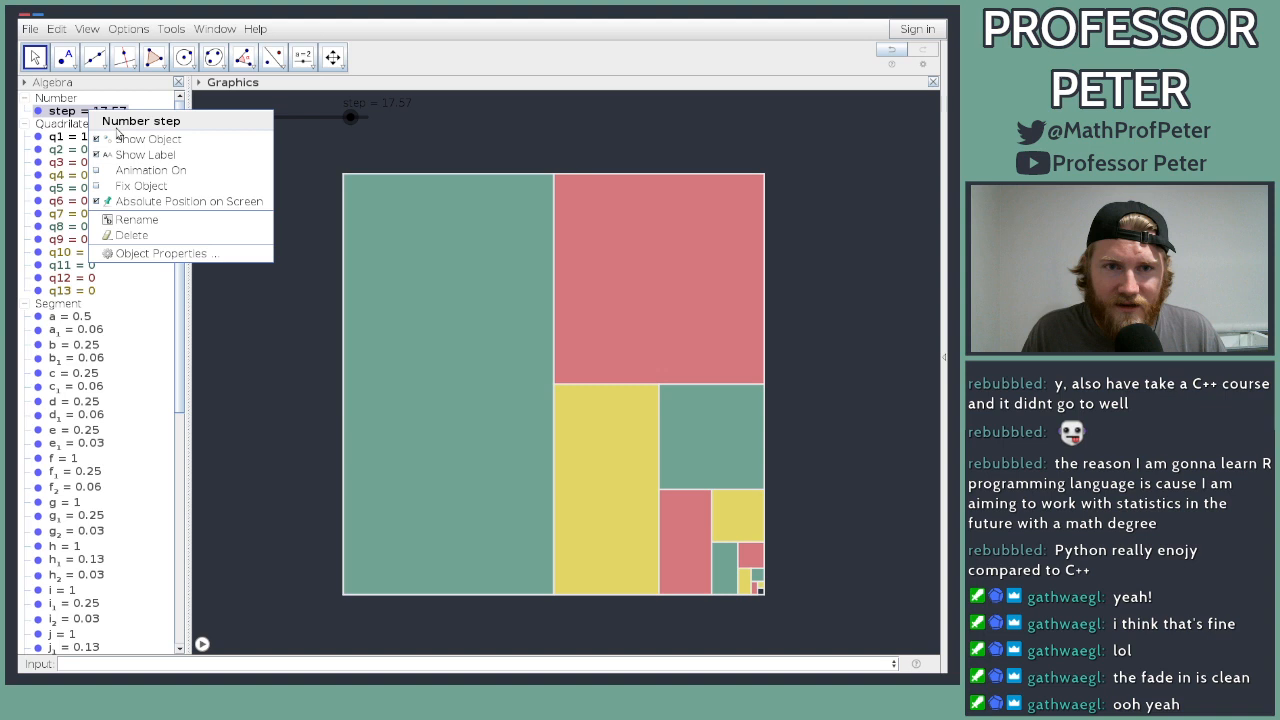
{"action": "left_click", "coordinate": [118, 139]}
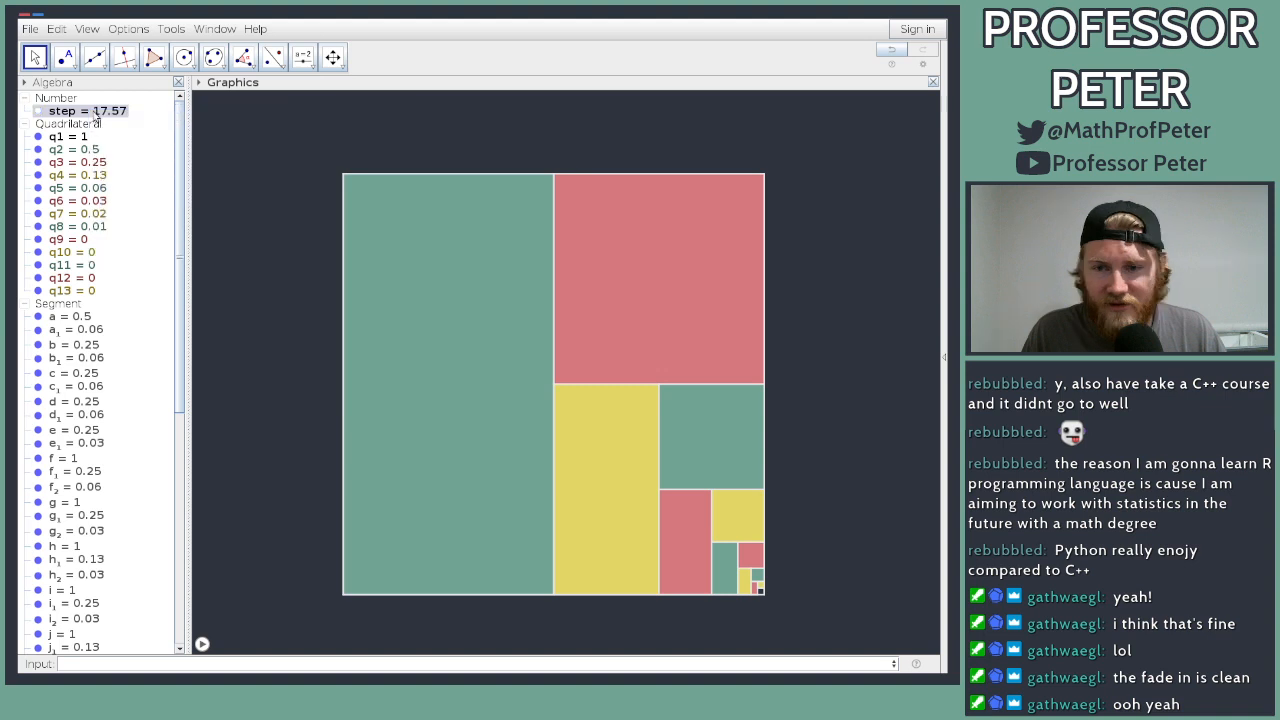
{"action": "right_click", "coordinate": [97, 112]}
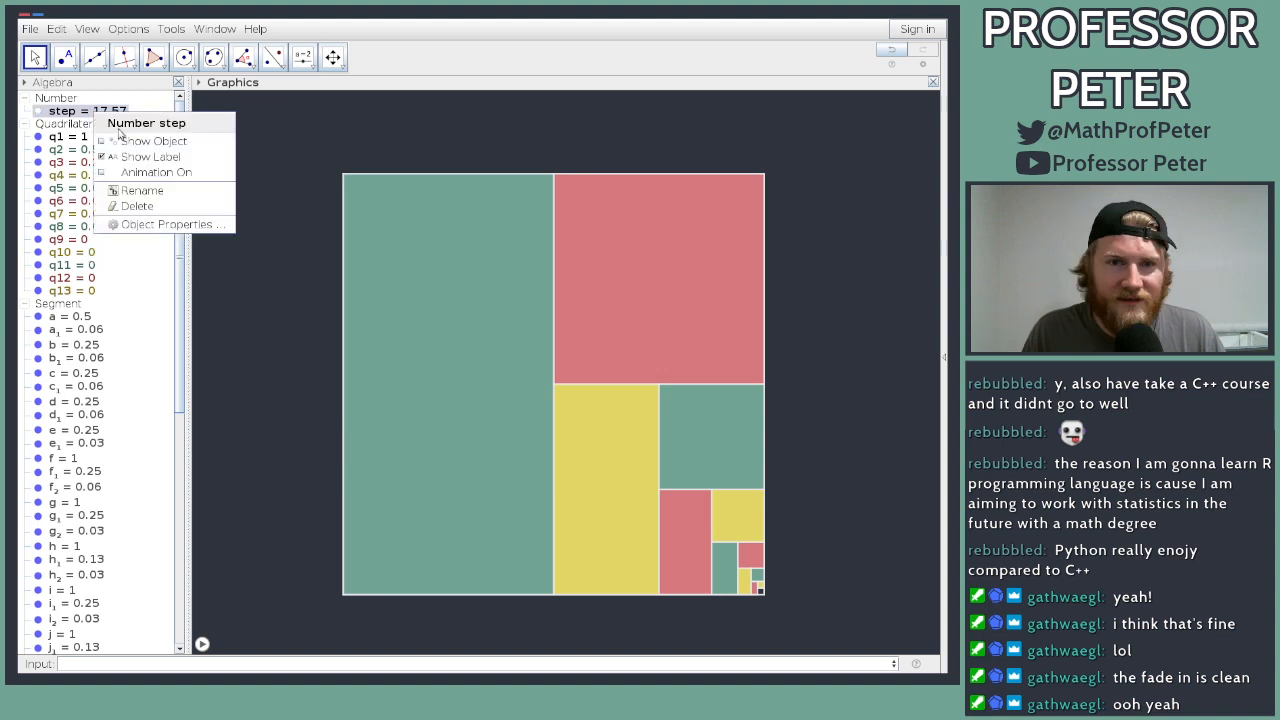
{"action": "left_click", "coordinate": [129, 173]}
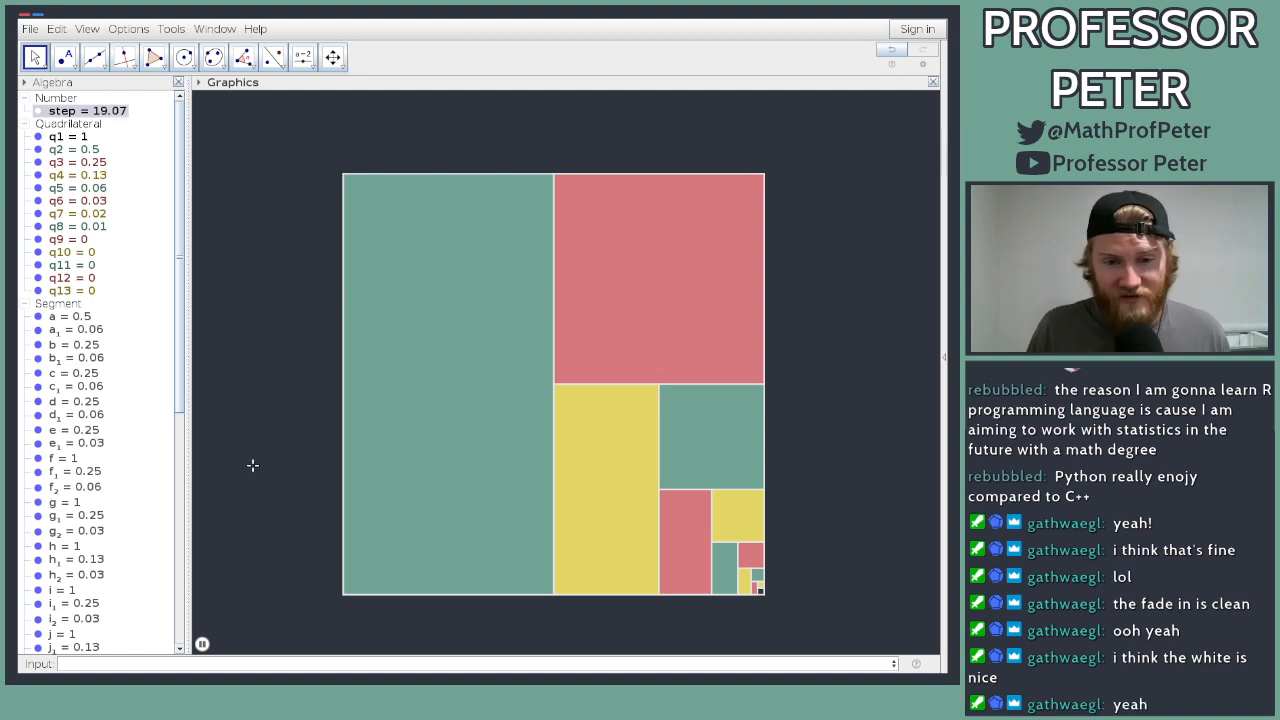
{"action": "left_click", "coordinate": [200, 645]}
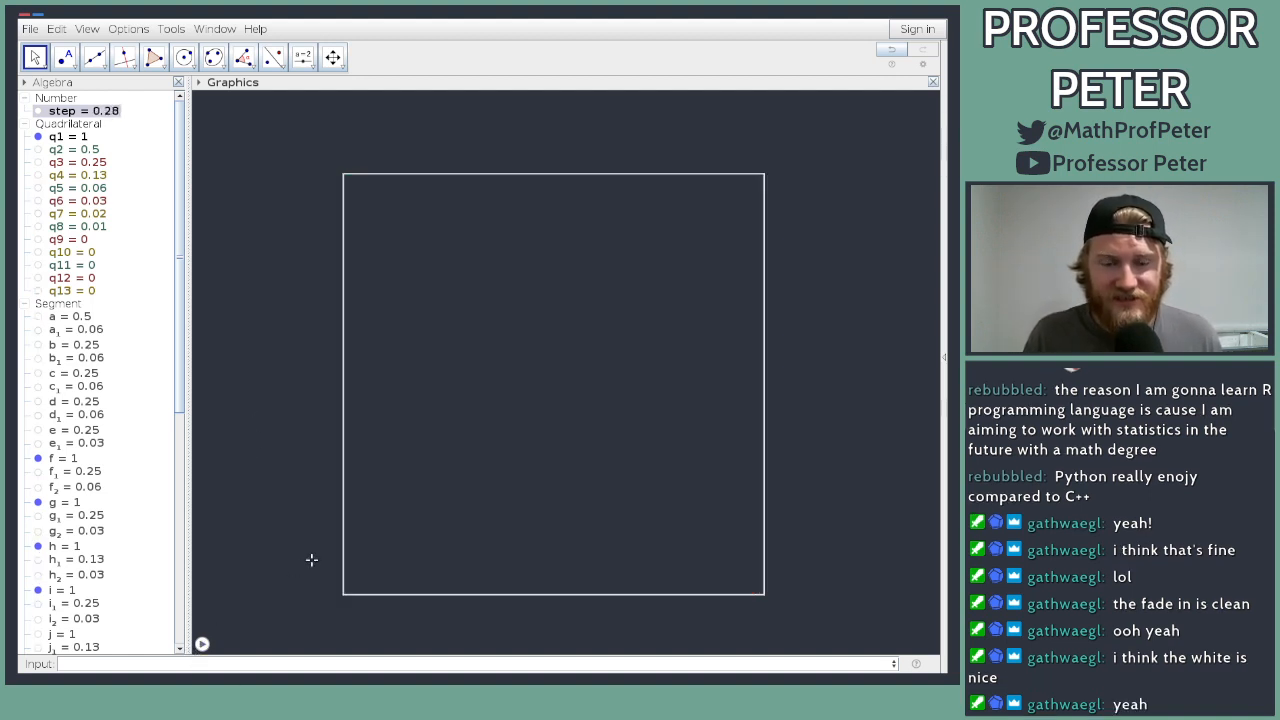
Step: Place the LaTeX formula text \frac{1}{2} in the empty area below the square, near its lower-left corner
{"action": "left_click_drag", "start_coordinate": [297, 500], "coordinate": [308, 504]}
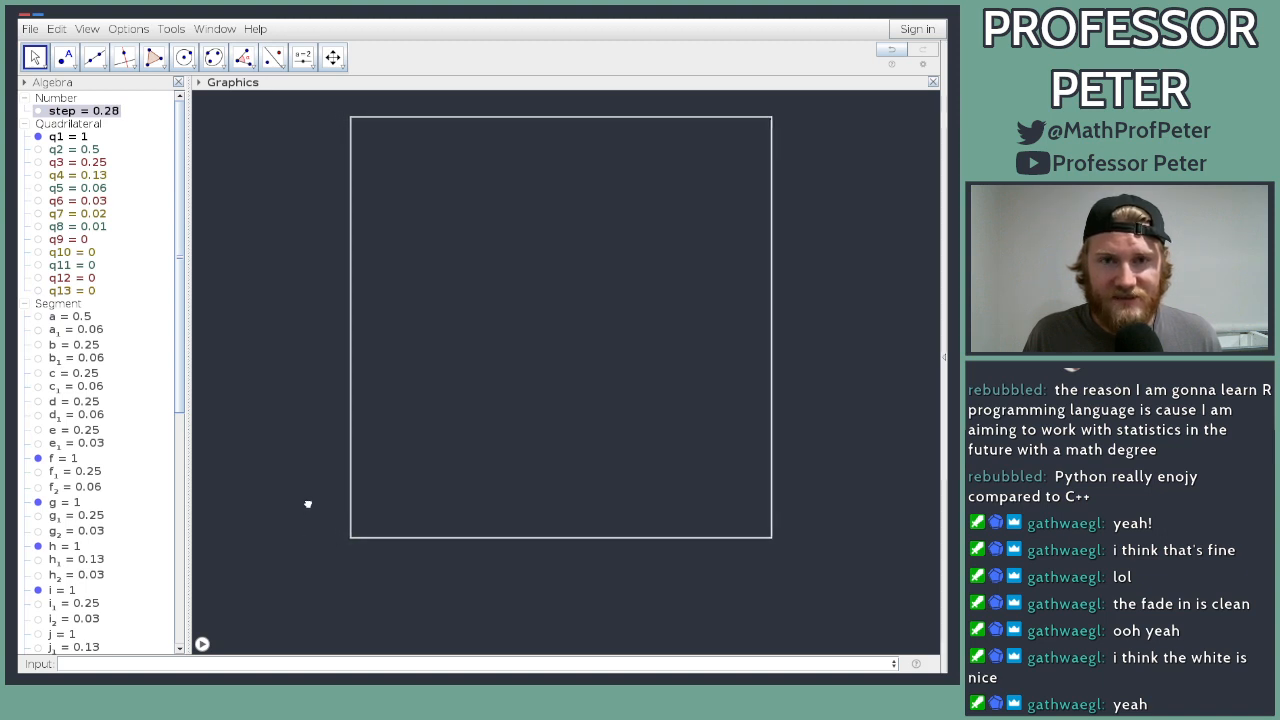
{"action": "left_click", "coordinate": [313, 66]}
{"action": "left_click", "coordinate": [324, 110]}
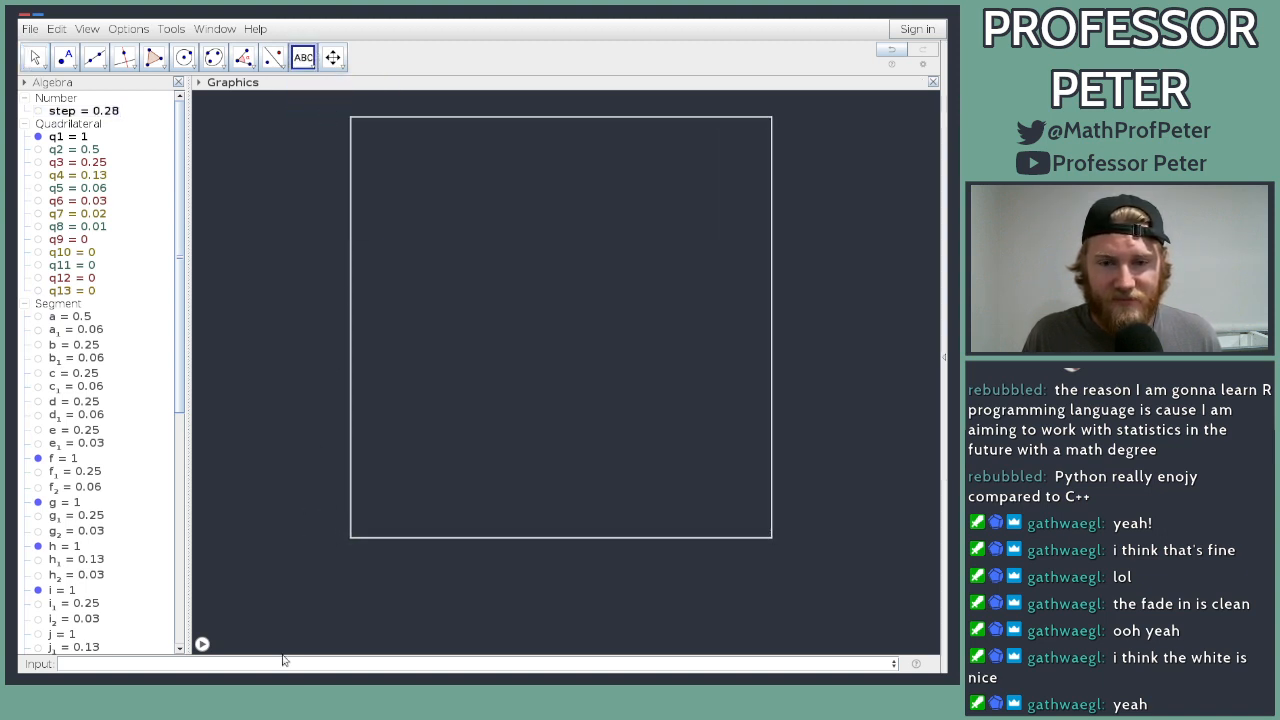
{"action": "left_click", "coordinate": [262, 594]}
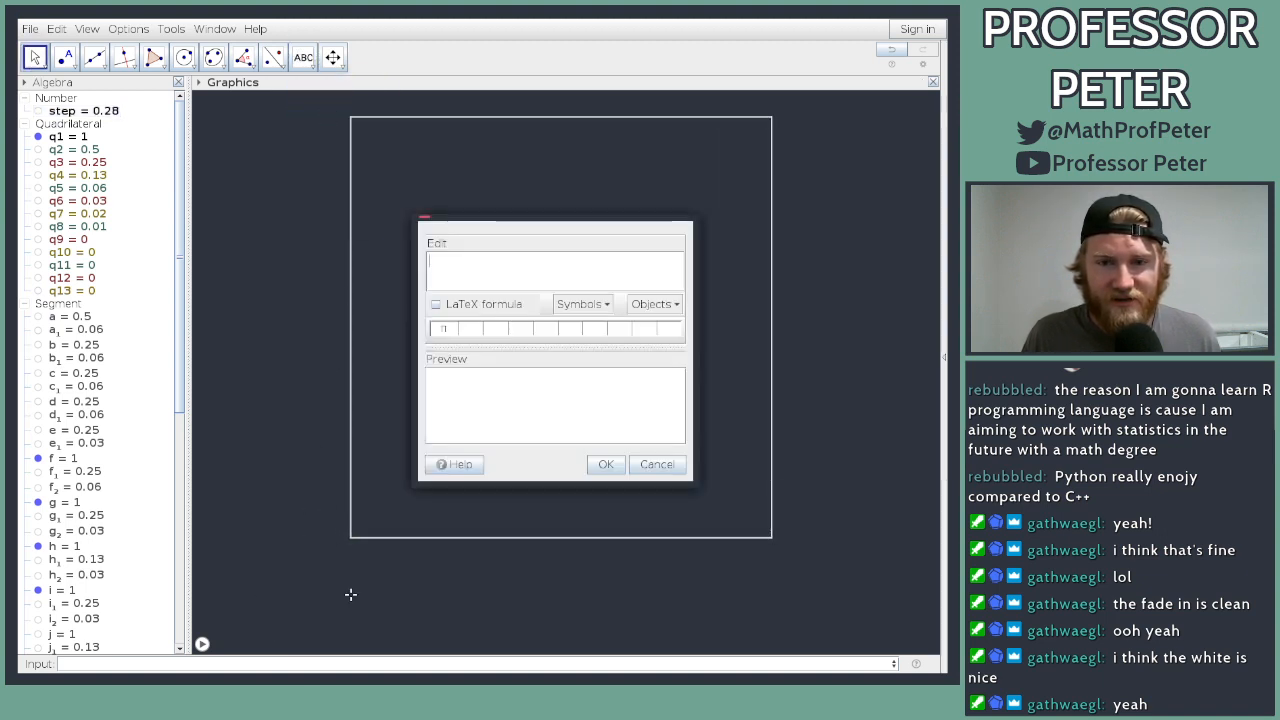
{"action": "left_click", "coordinate": [468, 311]}
{"action": "type", "text": "rac{1"}
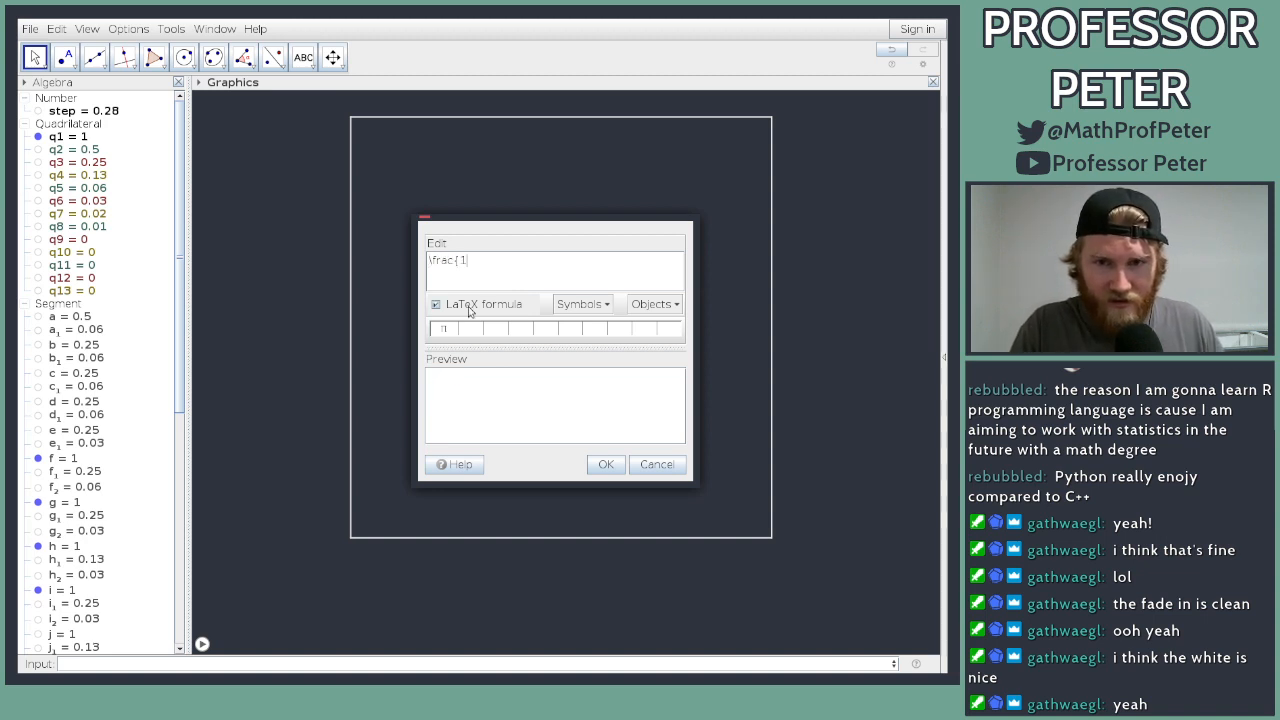
{"action": "type", "text": "}{22}"}
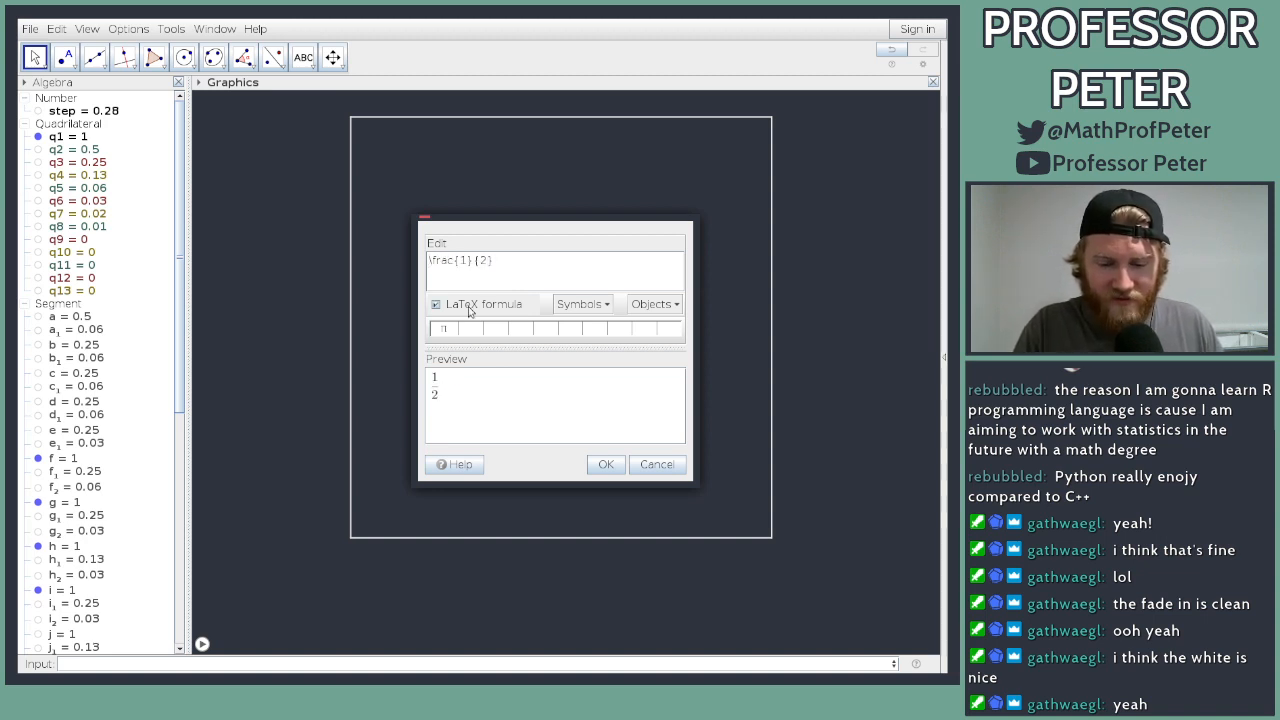
{"action": "left_click", "coordinate": [606, 466]}
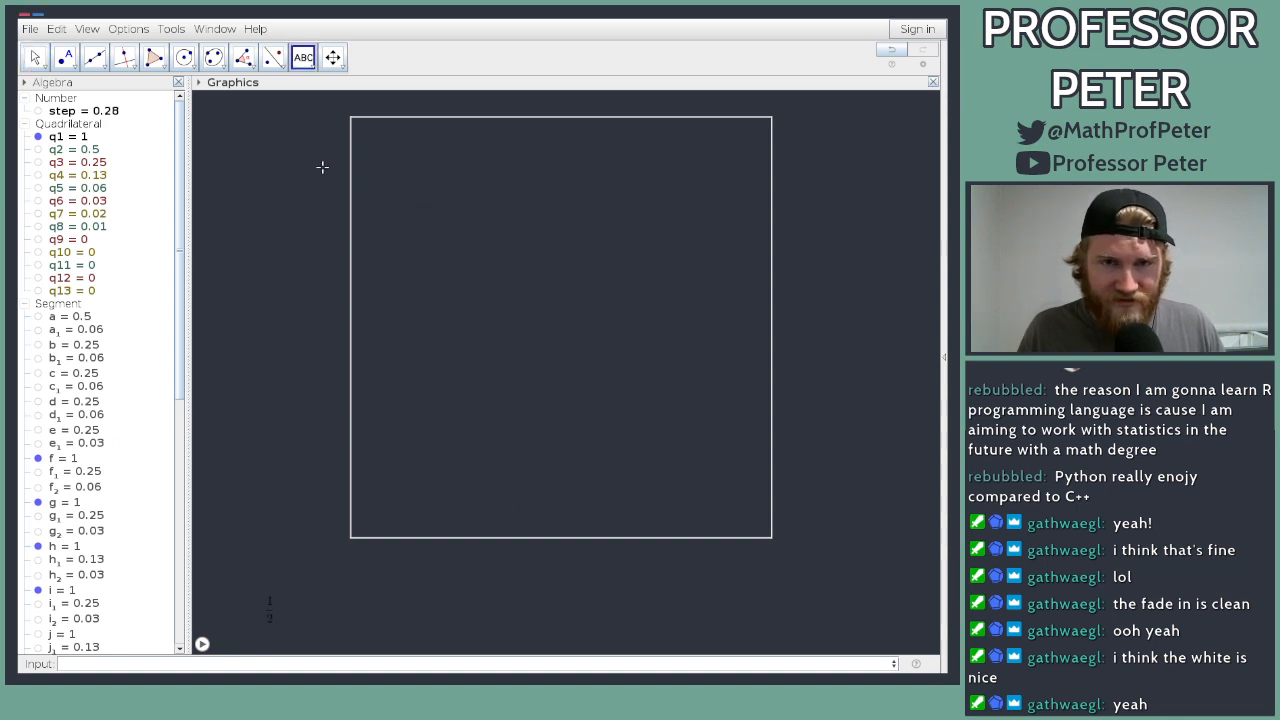
Step: Place the LaTeX formula texts +\frac{1}{4} and +\frac{1}{8} as separate objects below the square, in order after the 1/2 term
{"action": "left_click", "coordinate": [301, 607]}
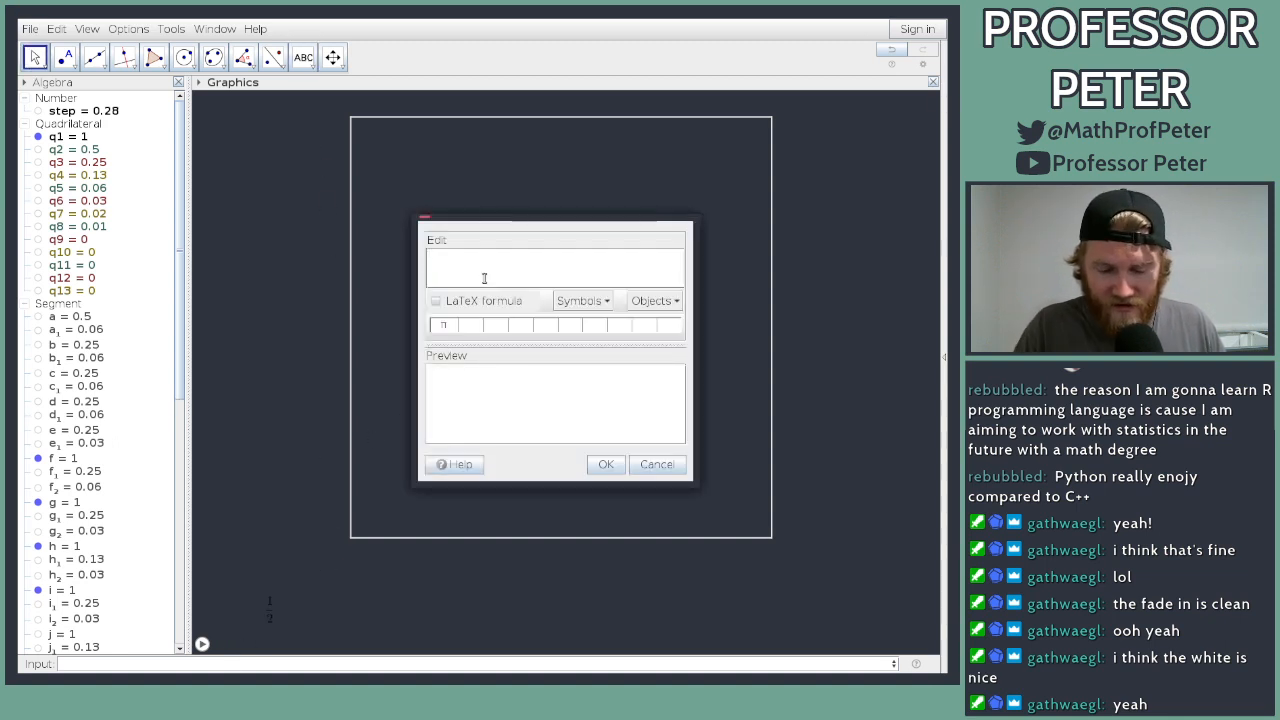
{"action": "type", "text": "=\fr"}
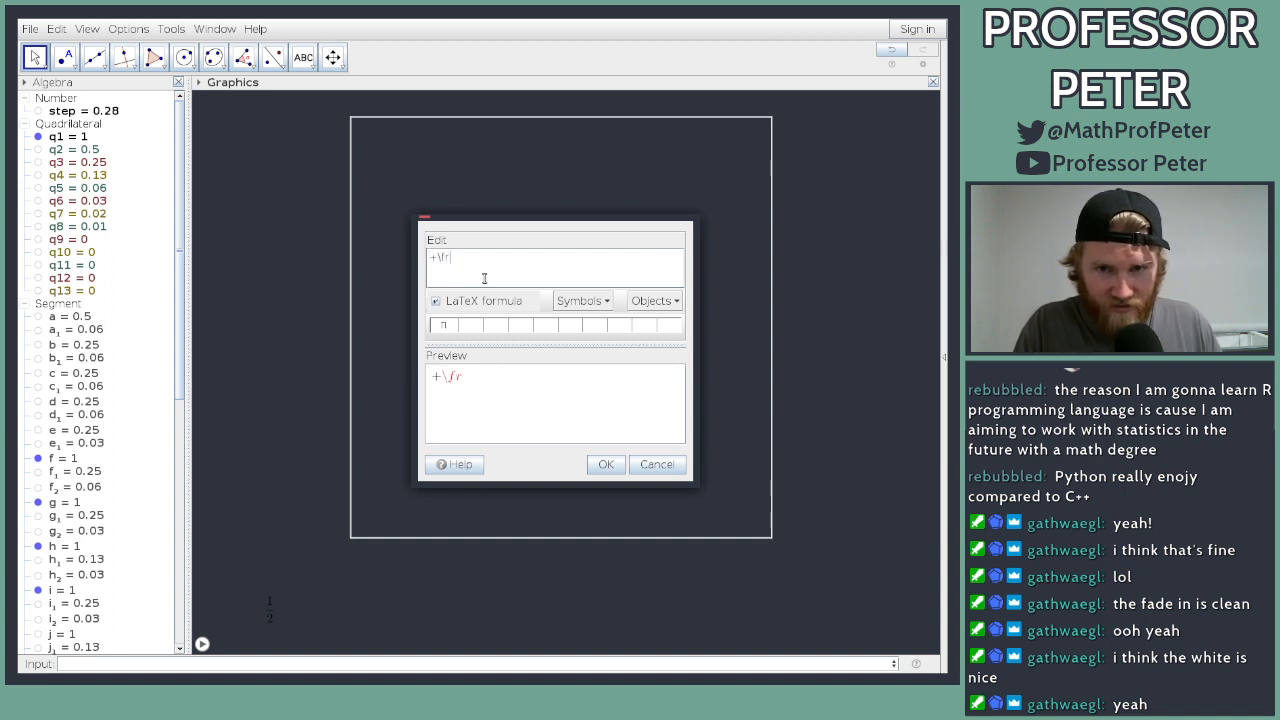
{"action": "type", "text": "ac{1}{4}"}
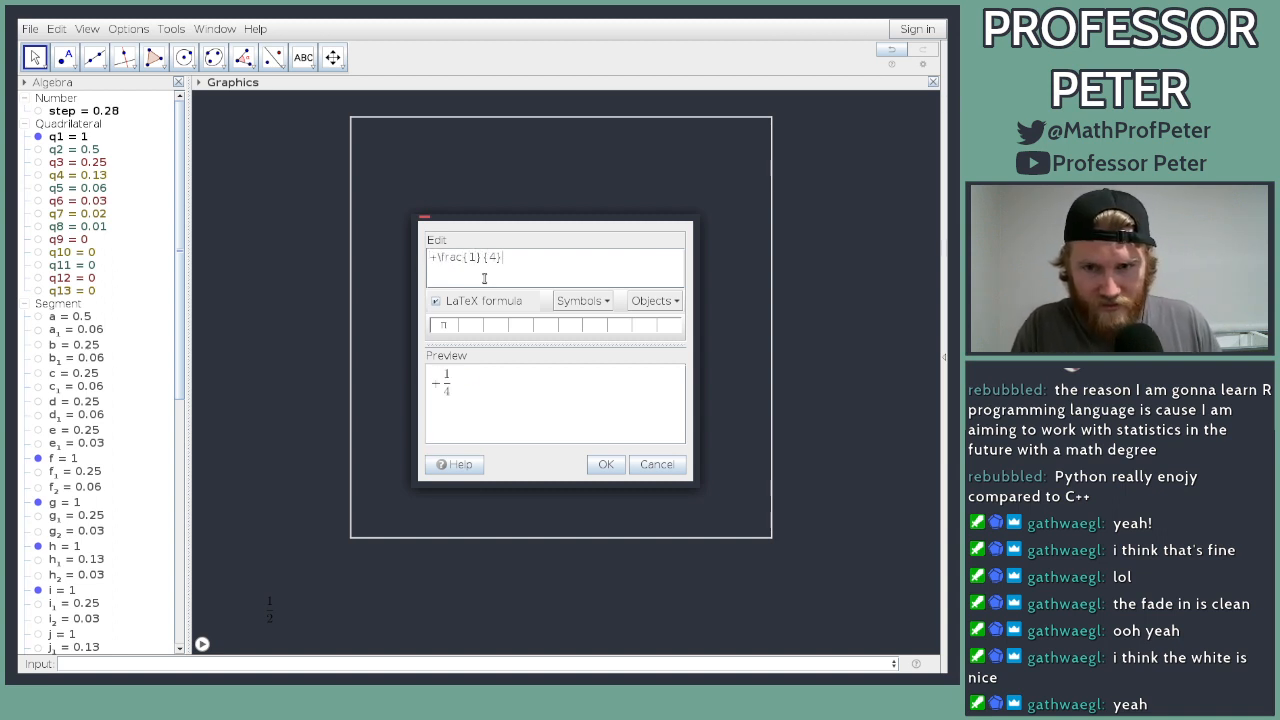
{"action": "left_click", "coordinate": [605, 464]}
{"action": "left_click", "coordinate": [403, 593]}
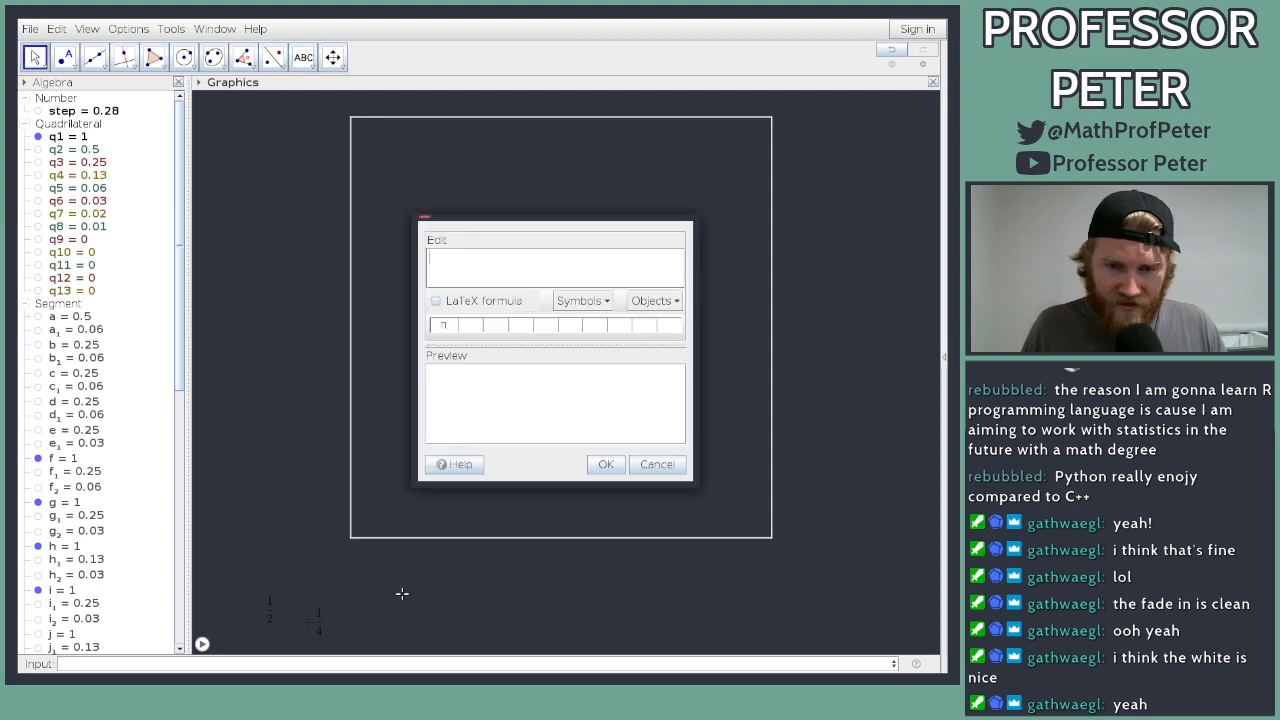
{"action": "type", "text": "+\frac{1"}
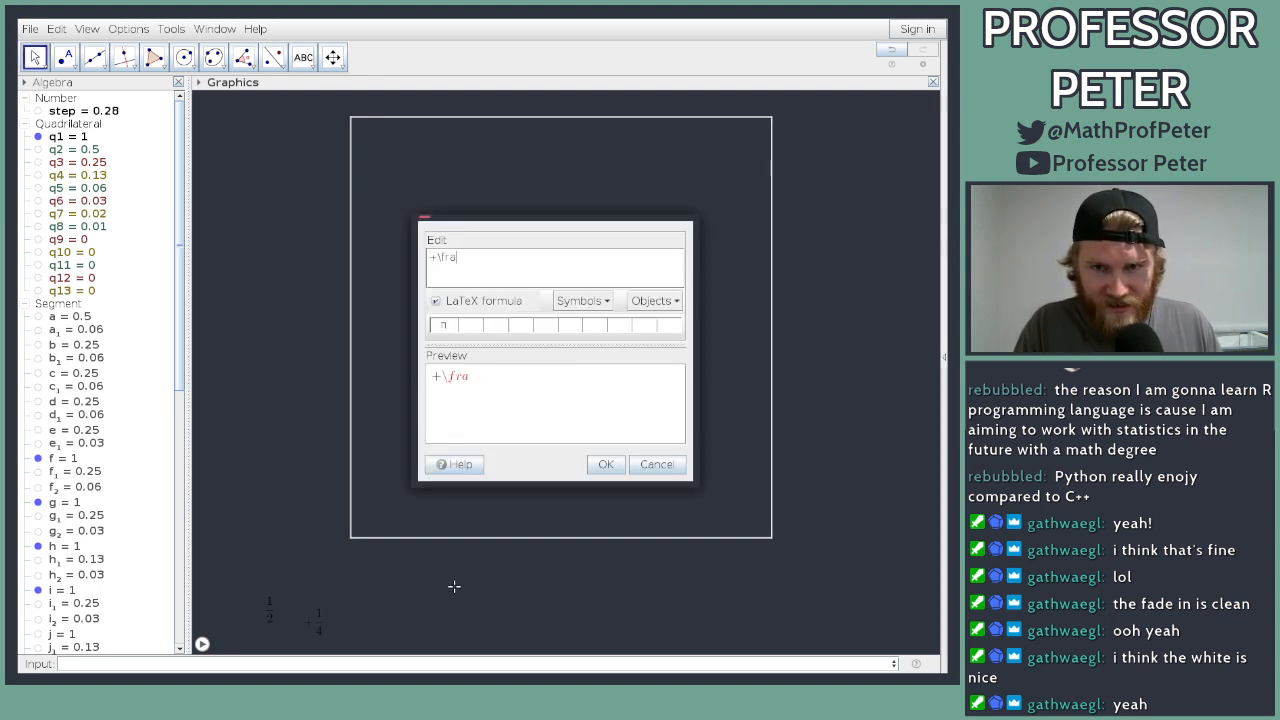
{"action": "type", "text": "}{8"}
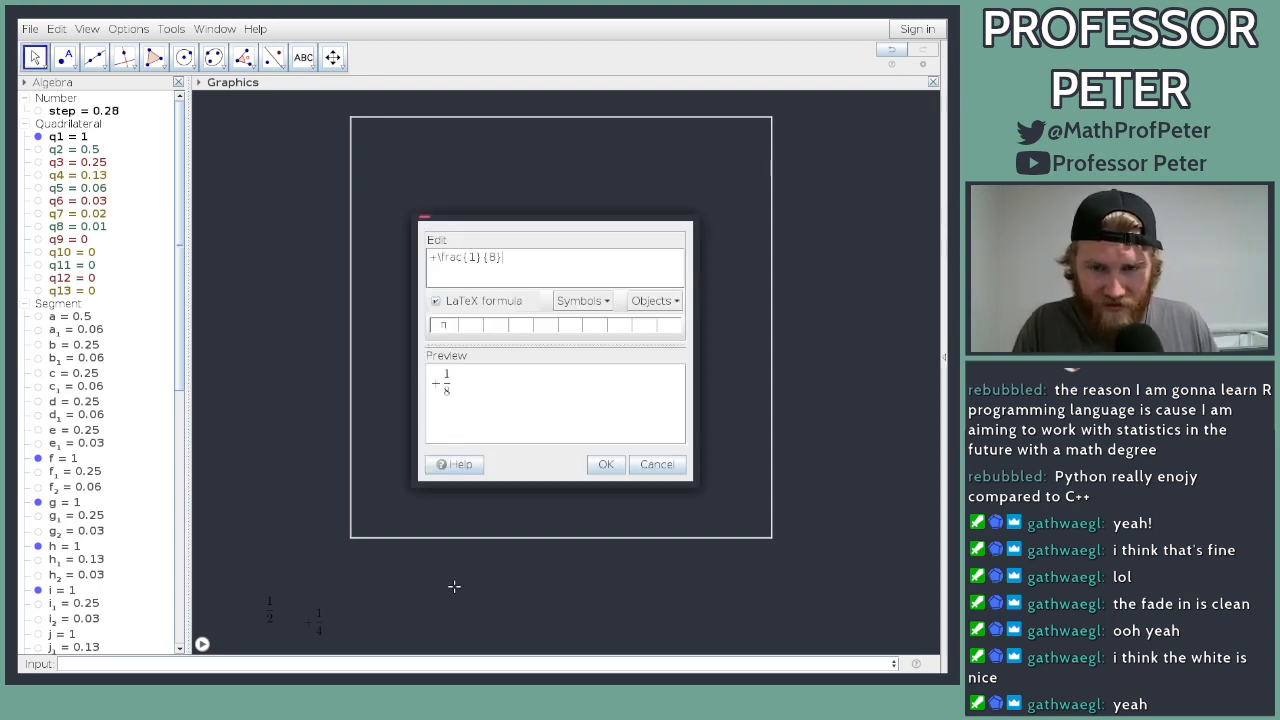
{"action": "left_click", "coordinate": [605, 464]}
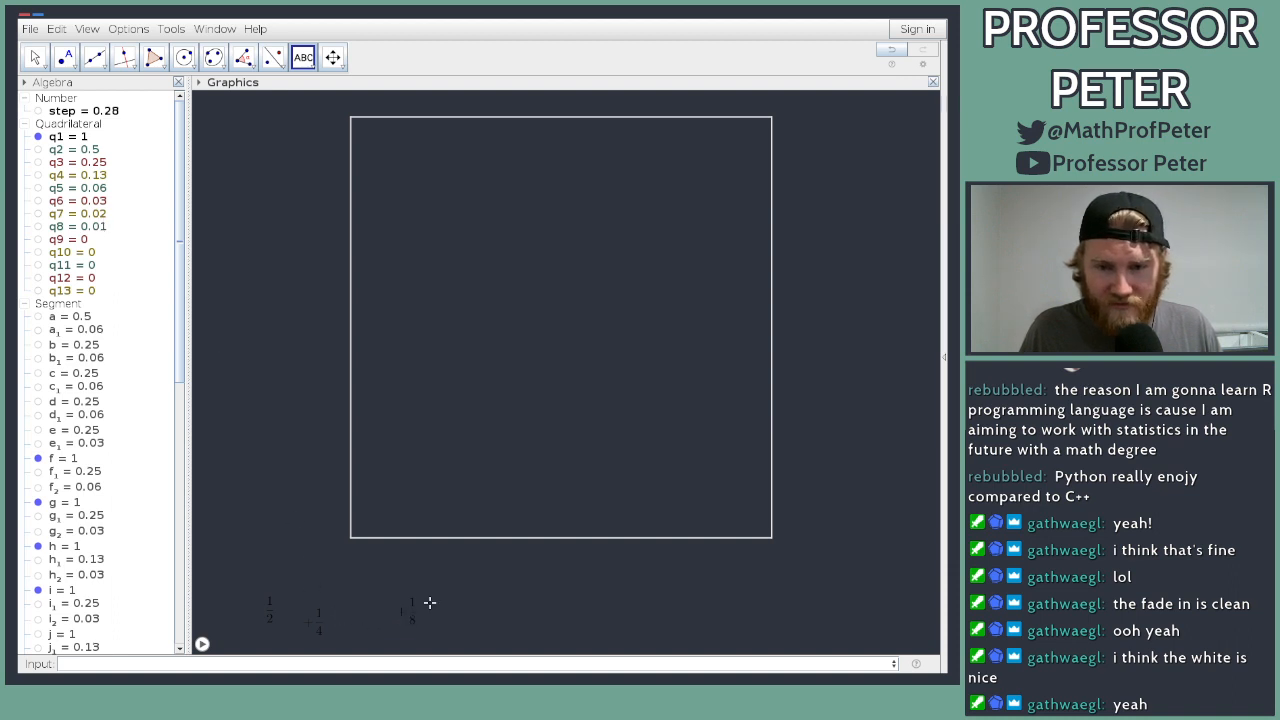
Step: Place the LaTeX formula text +\frac{1}{16} below the square, just after the 1/8 term
{"action": "left_click", "coordinate": [430, 603]}
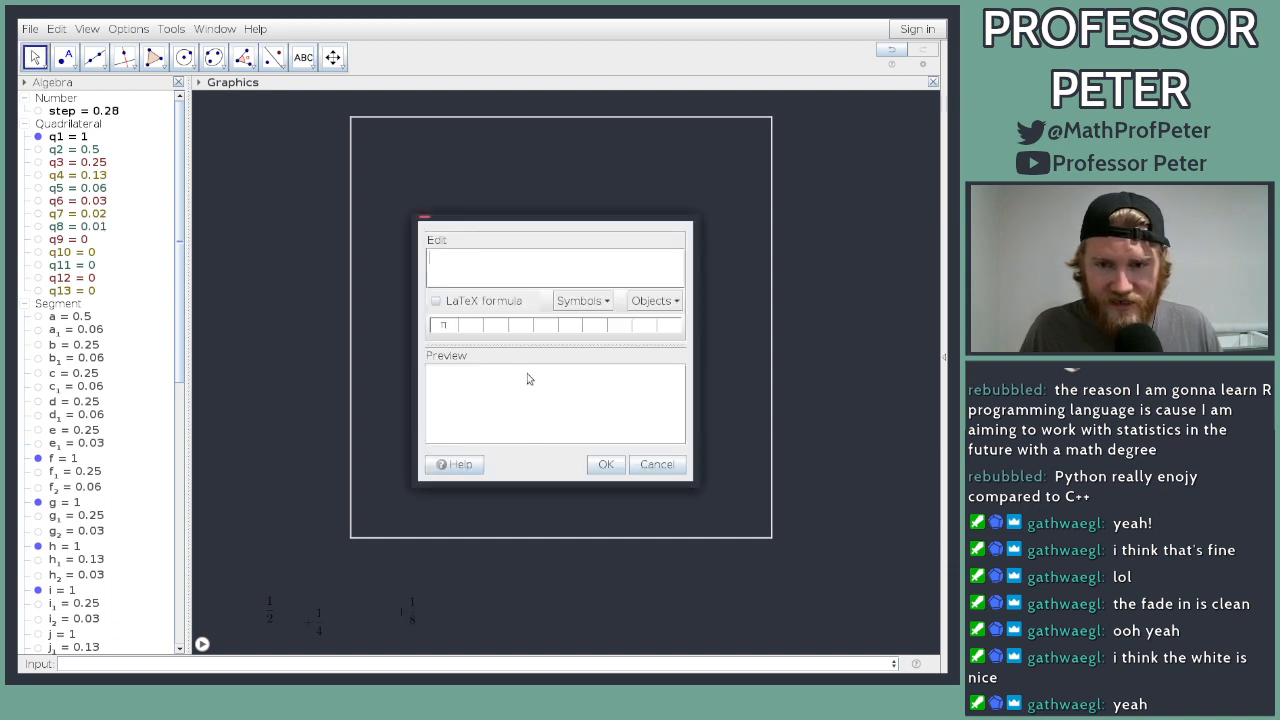
{"action": "left_click", "coordinate": [486, 302]}
{"action": "type", "text": "+\frac{1}{1"}
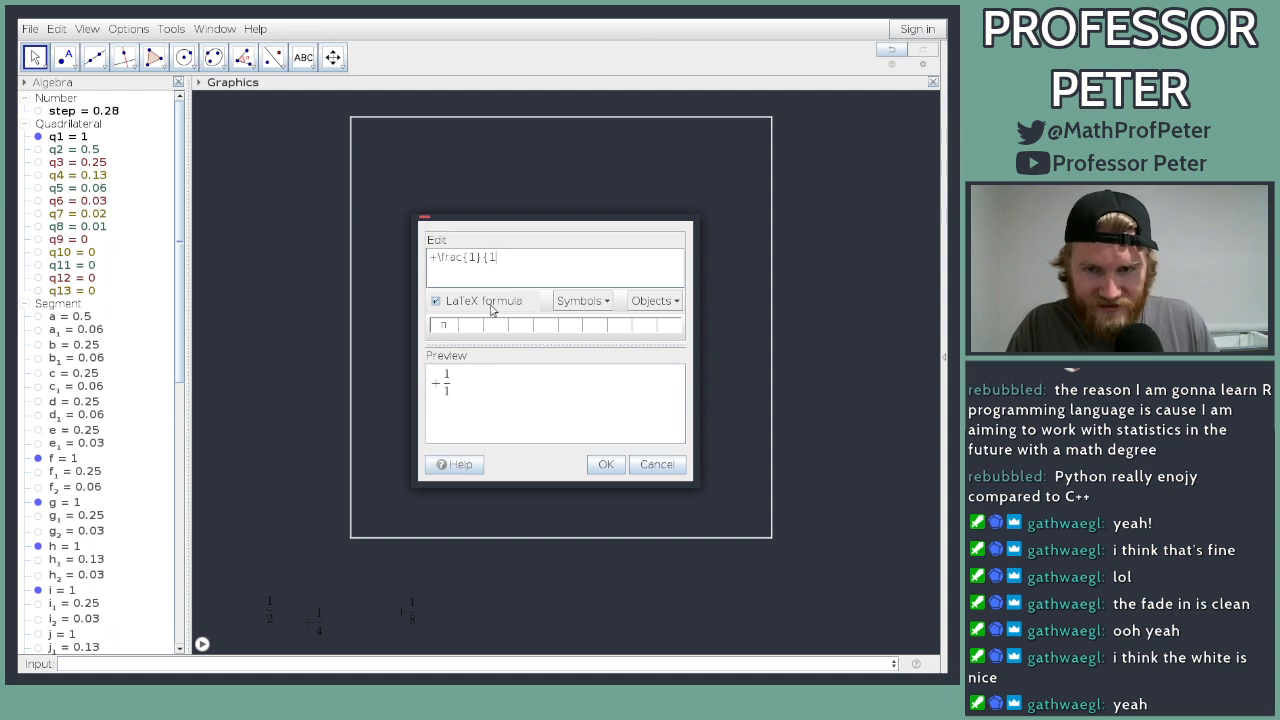
{"action": "type", "text": "6}"}
{"action": "left_click", "coordinate": [606, 464]}
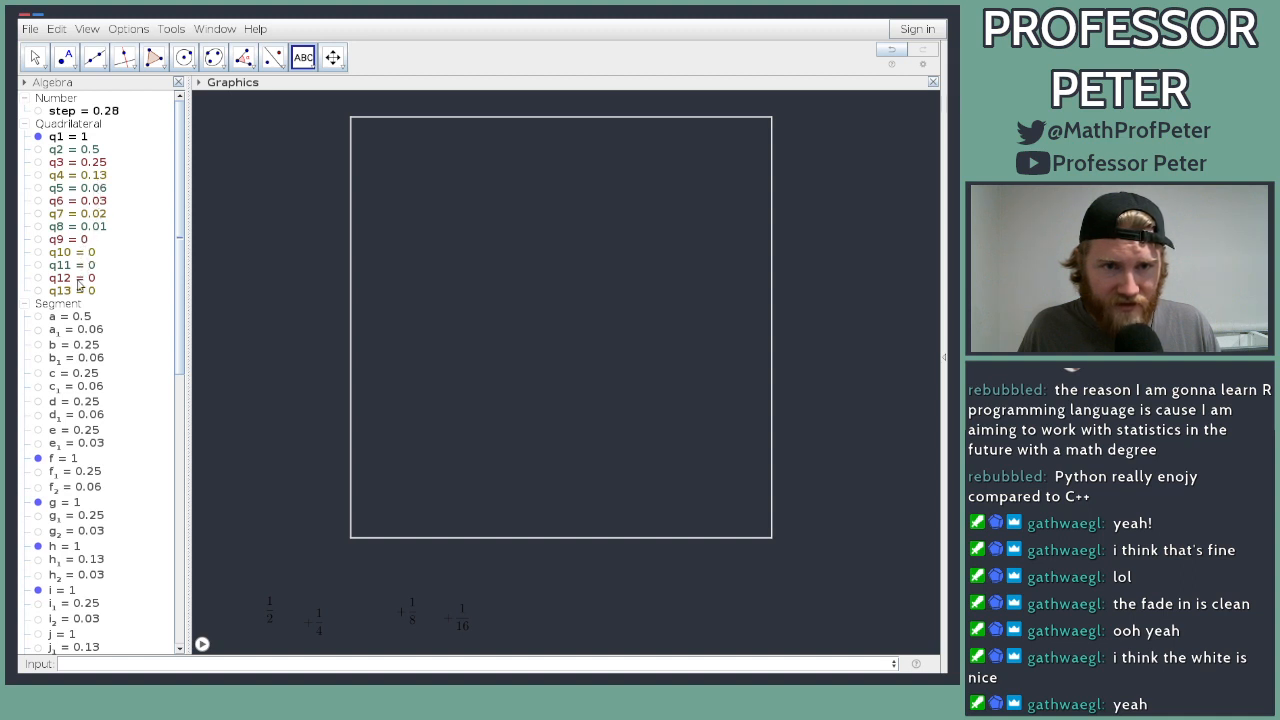
Step: Place the LaTeX formula text +\frac{1}{32} below the square, after the 1/16 term
{"action": "left_click", "coordinate": [520, 593]}
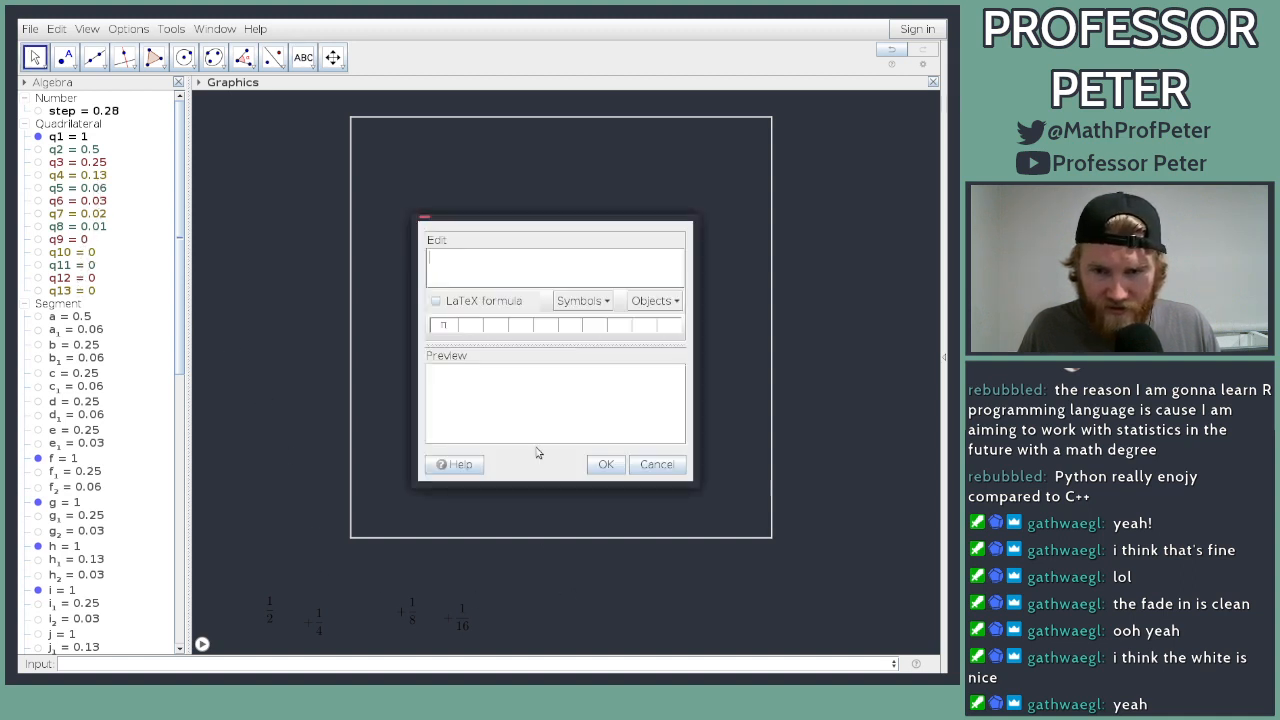
{"action": "type", "text": "\\"}
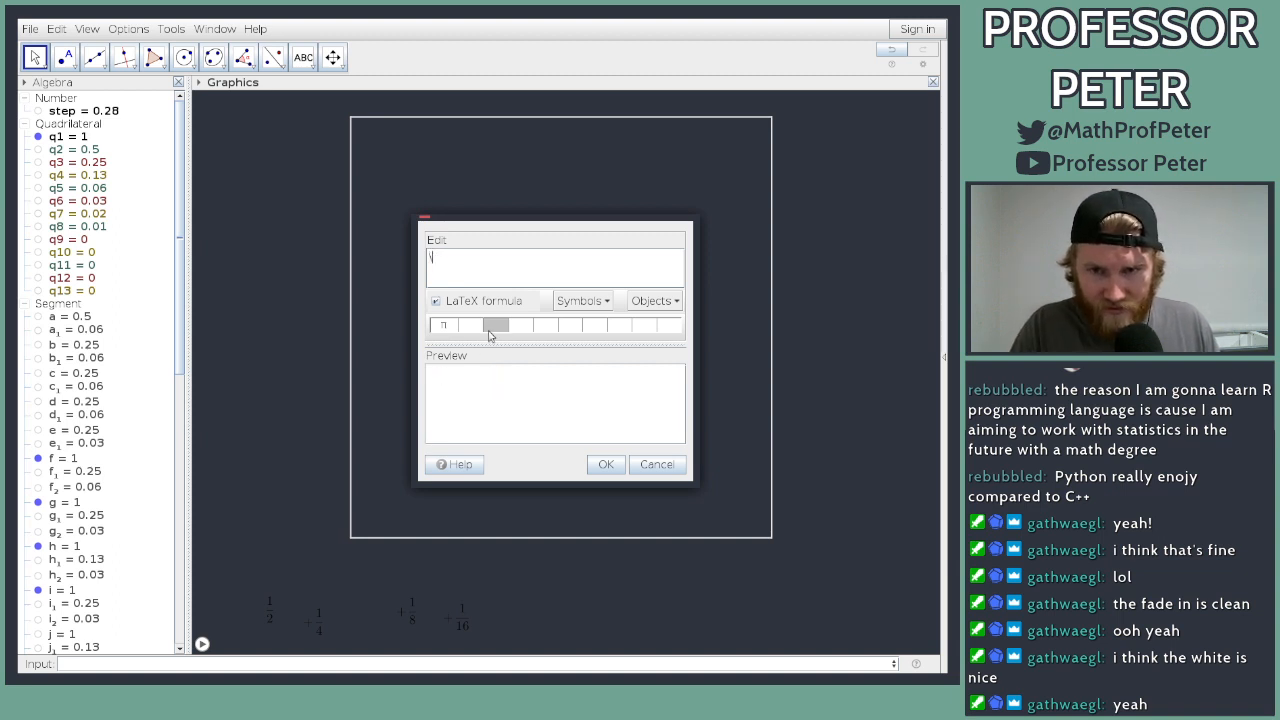
{"action": "type", "text": "frac{"}
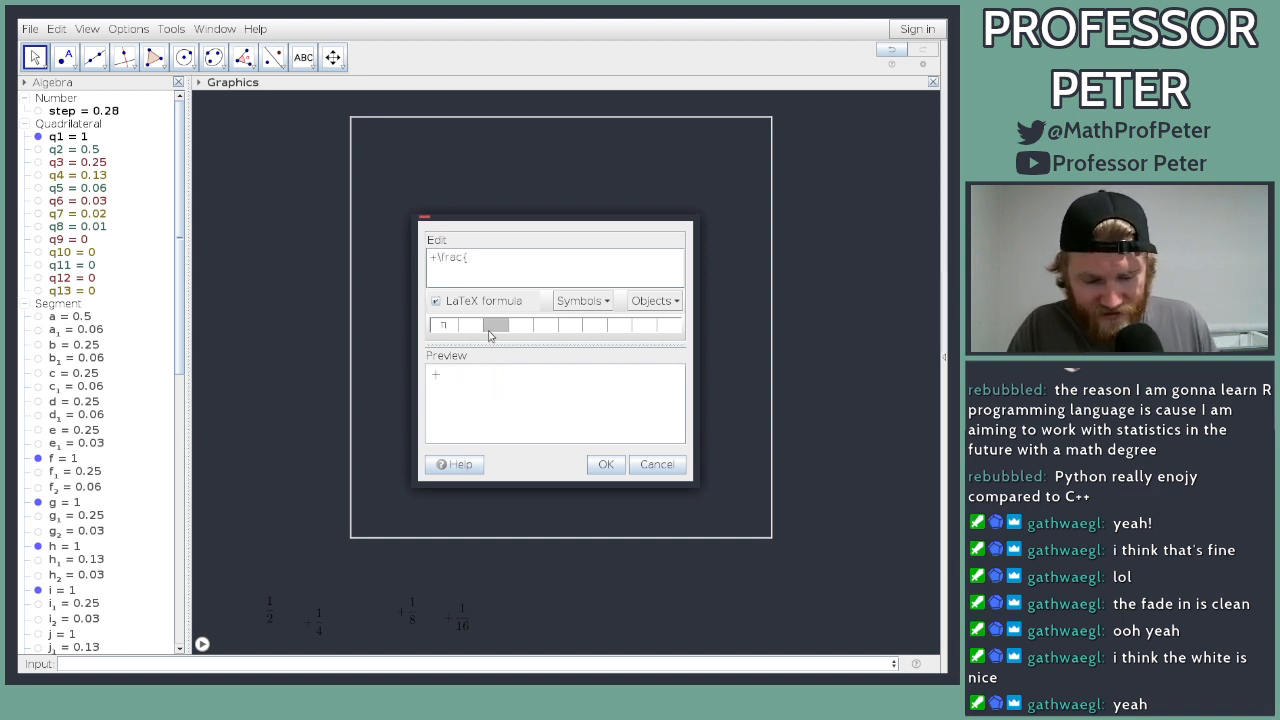
{"action": "type", "text": "1}{"}
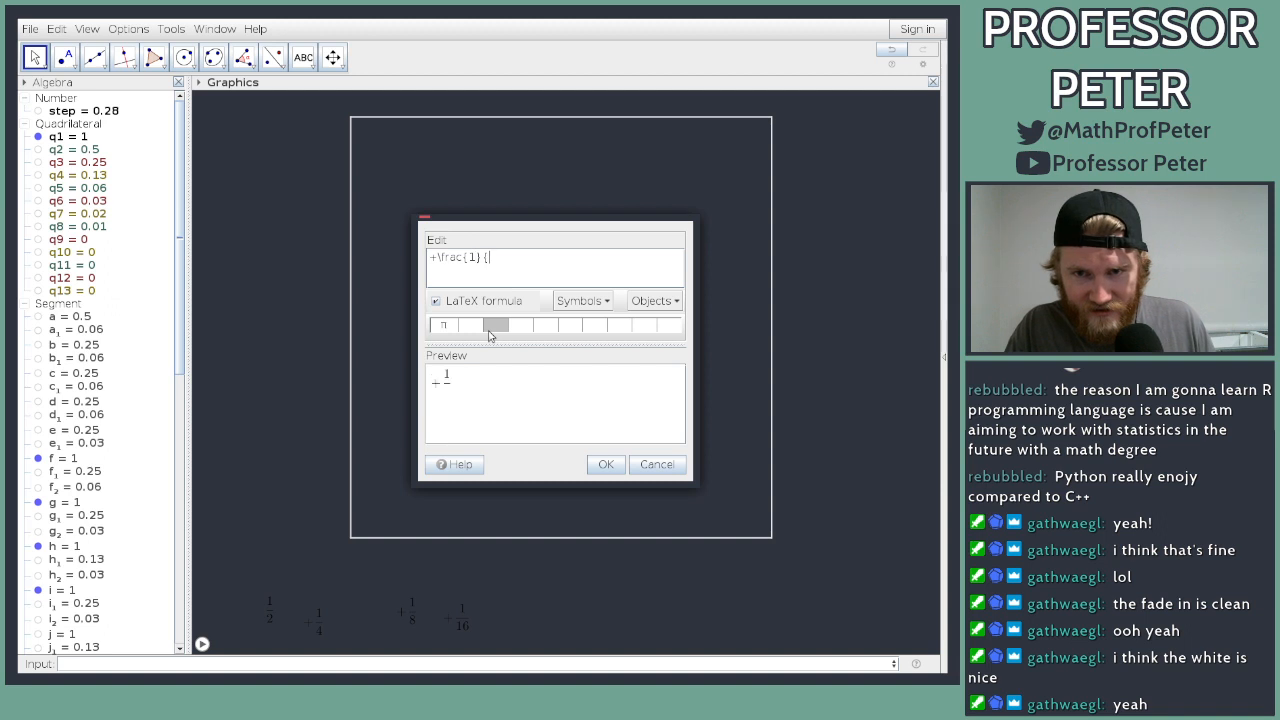
{"action": "type", "text": "32}"}
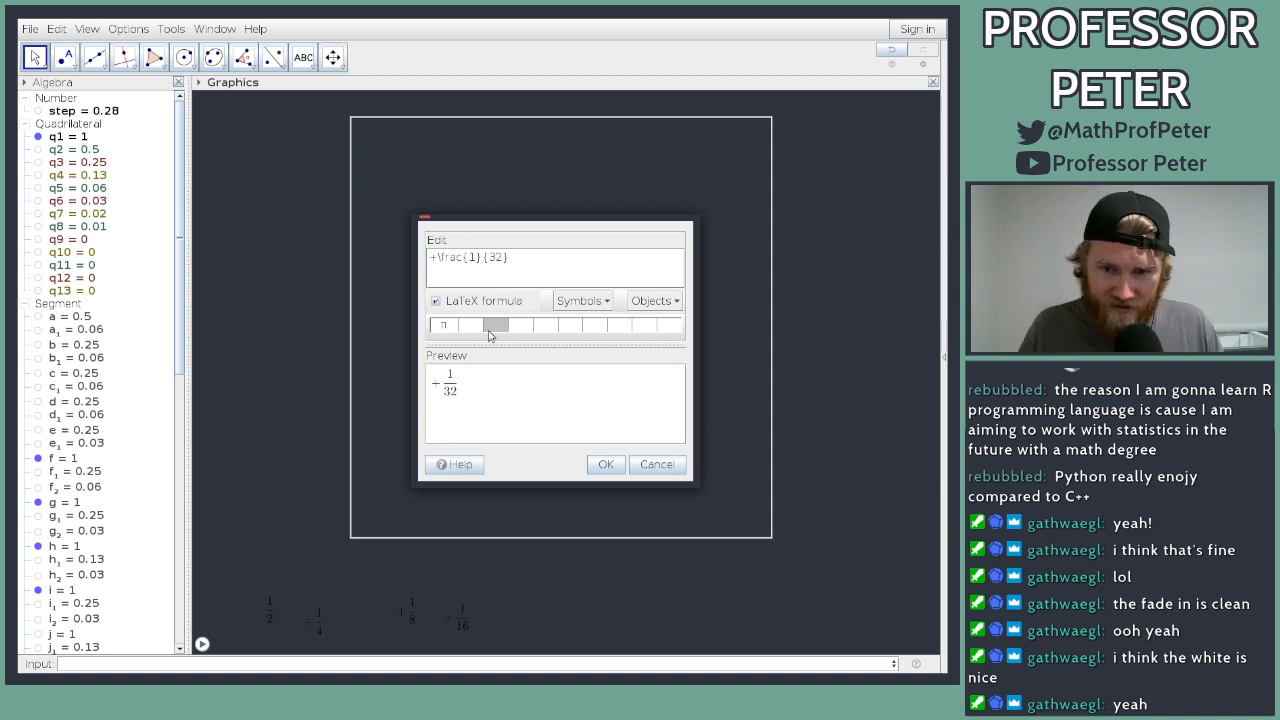
{"action": "left_click", "coordinate": [606, 466]}
Step: Place the LaTeX formula texts +\frac{1}{64} and +\frac{1}{128} as separate objects below the square, in order after the 1/32 term
{"action": "left_click", "coordinate": [575, 598]}
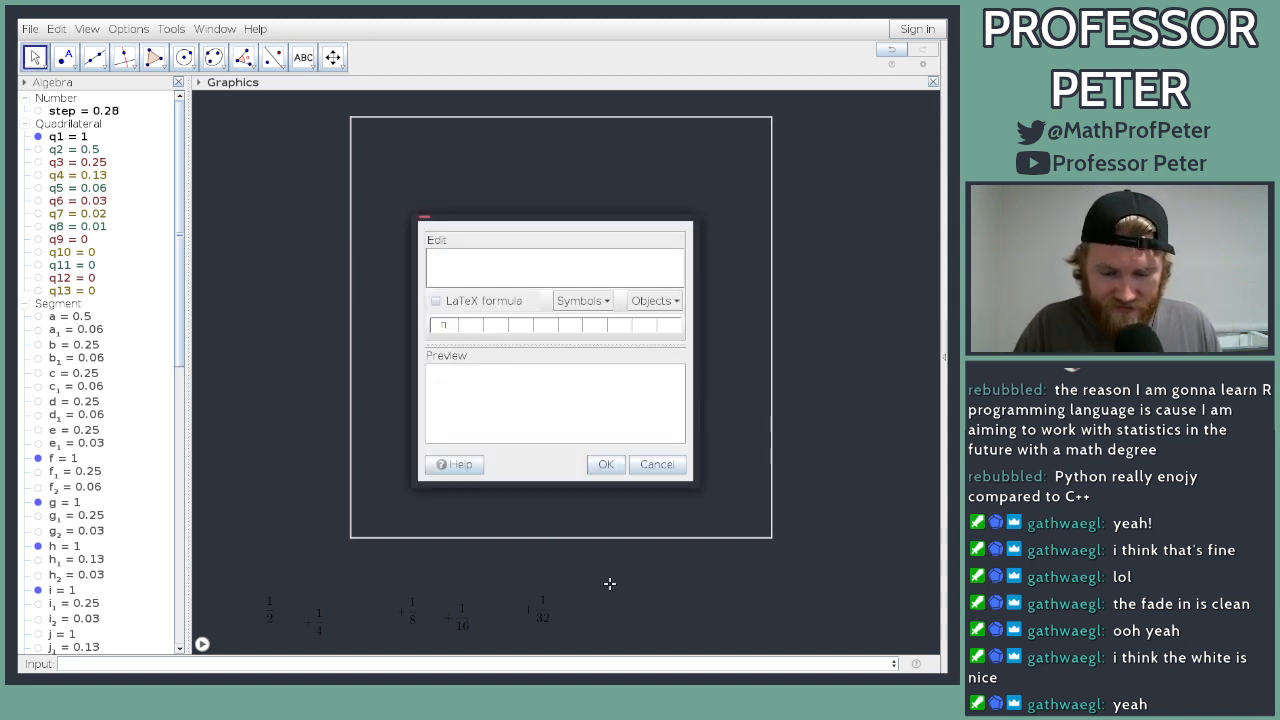
{"action": "type", "text": "+\frac{1}{64}"}
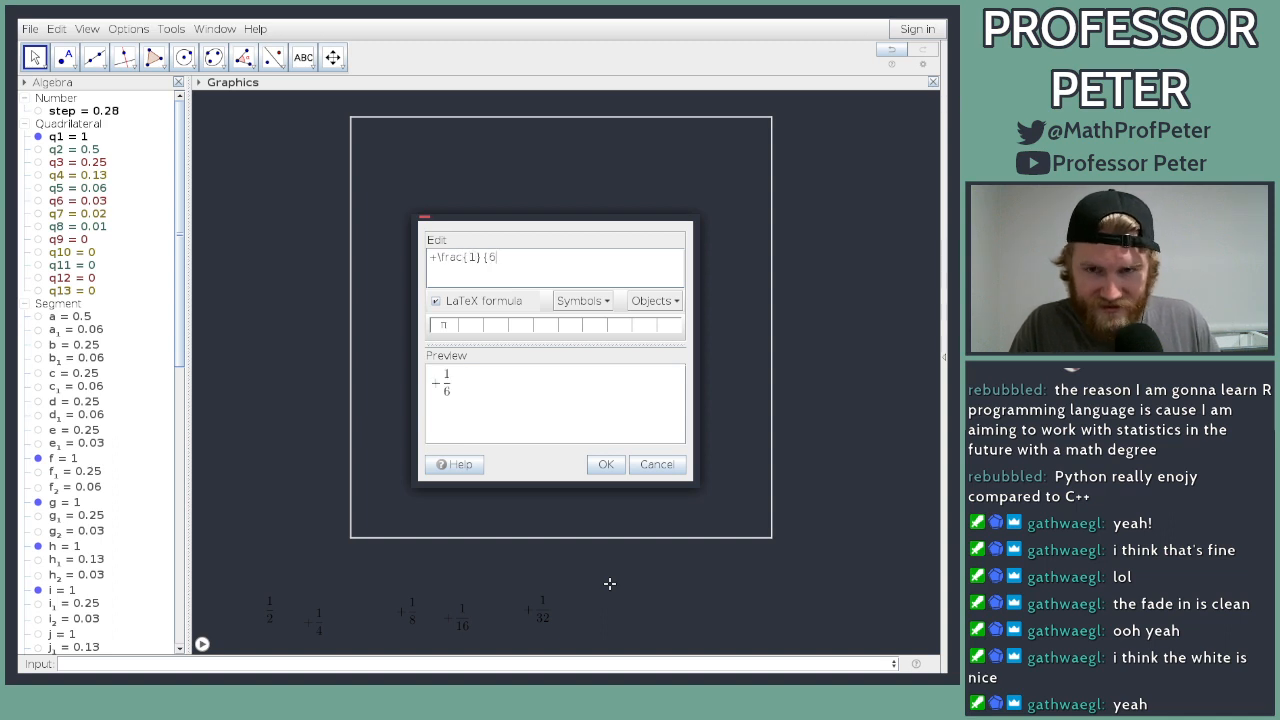
{"action": "left_click", "coordinate": [606, 466]}
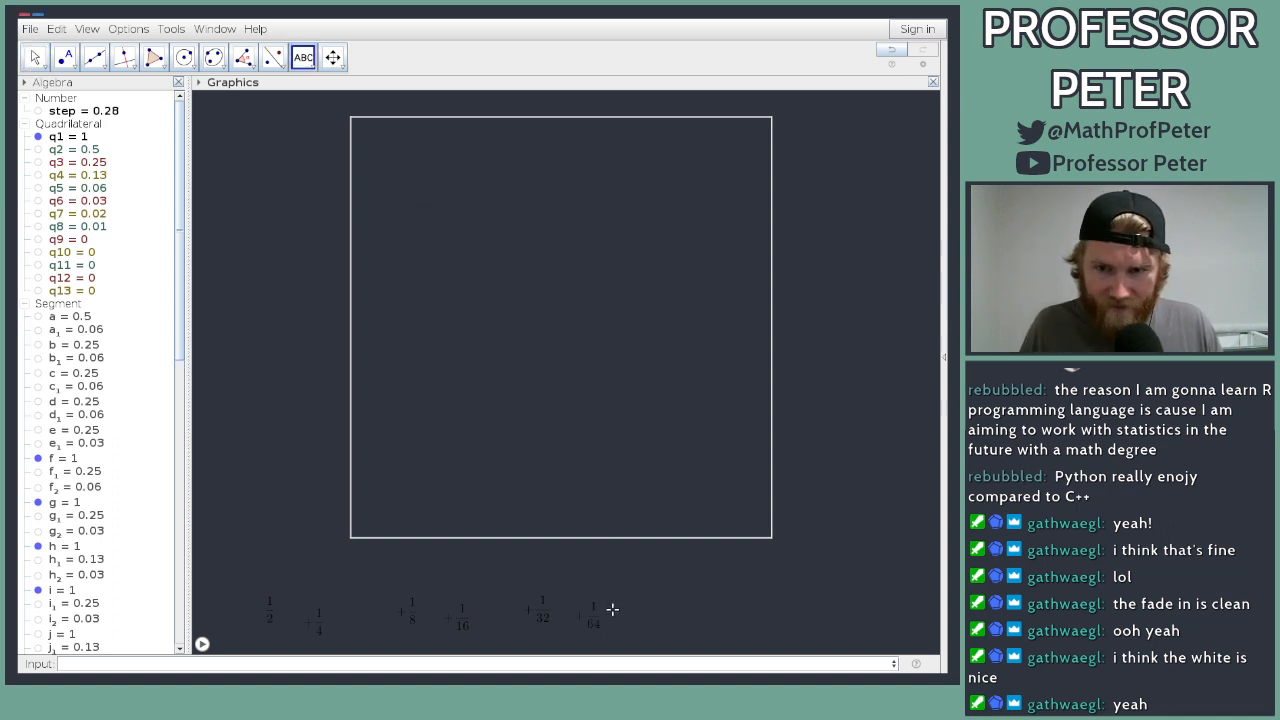
{"action": "left_click", "coordinate": [652, 596]}
{"action": "type", "text": "+\frac{"}
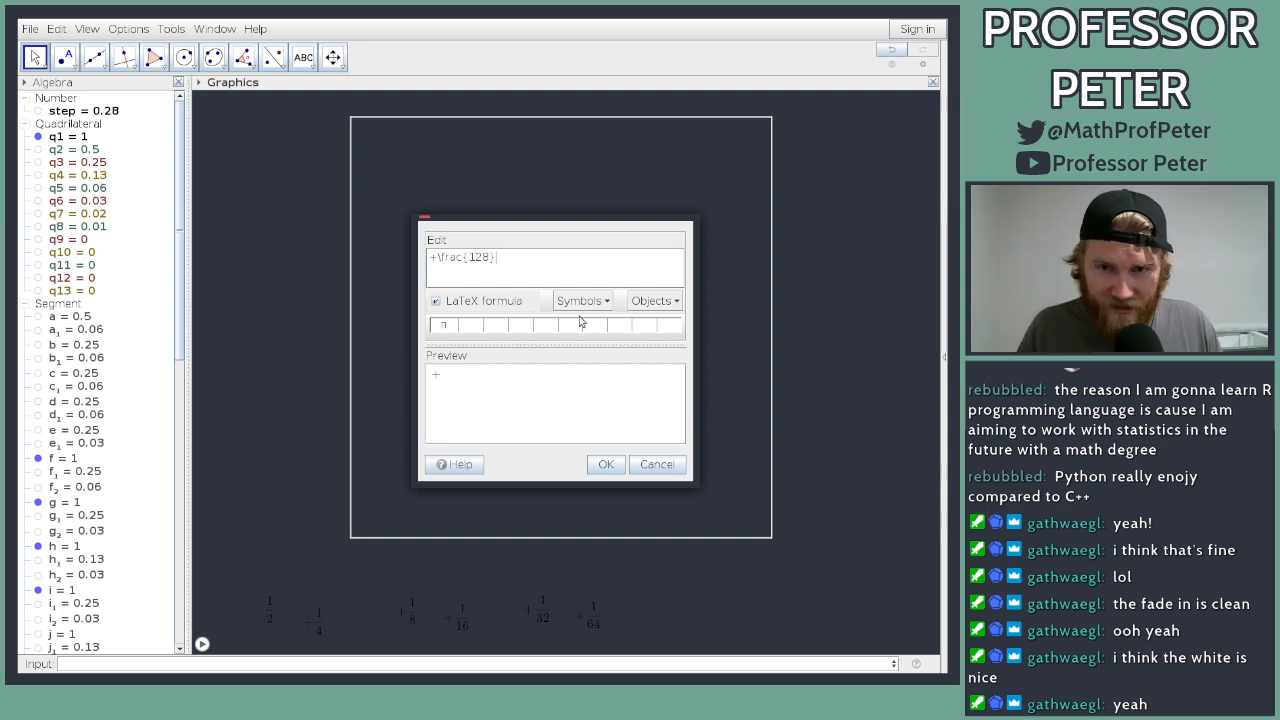
{"action": "left_click", "coordinate": [465, 257]}
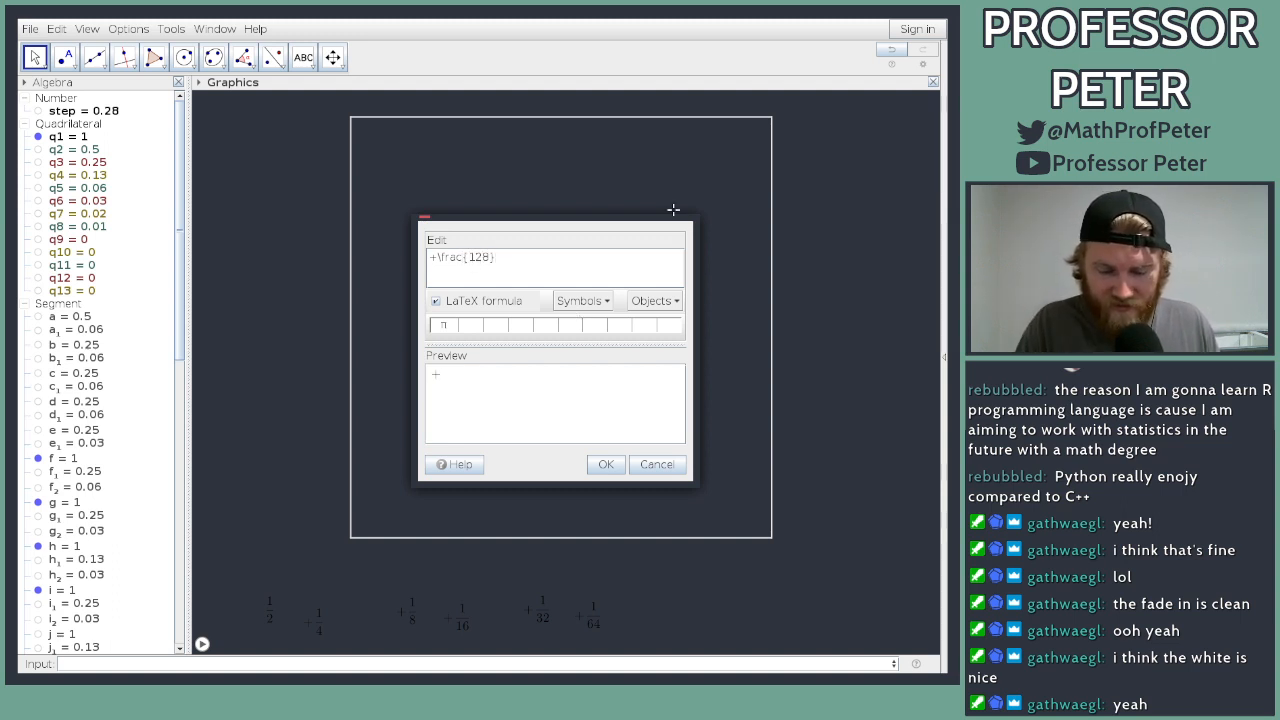
{"action": "type", "text": "1}{"}
{"action": "left_click", "coordinate": [606, 464]}
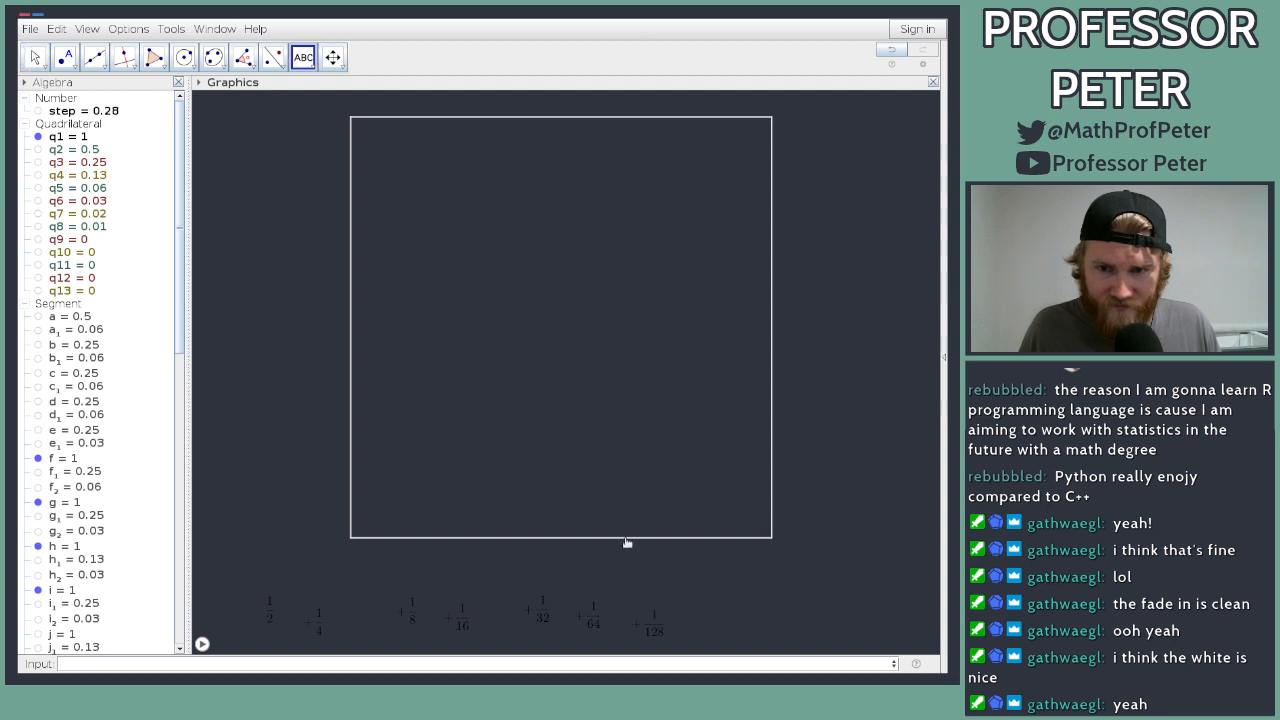
Step: Place the LaTeX formula text +\frac{1}{256} below the square, just after the 1/128 term
{"action": "left_click", "coordinate": [681, 599]}
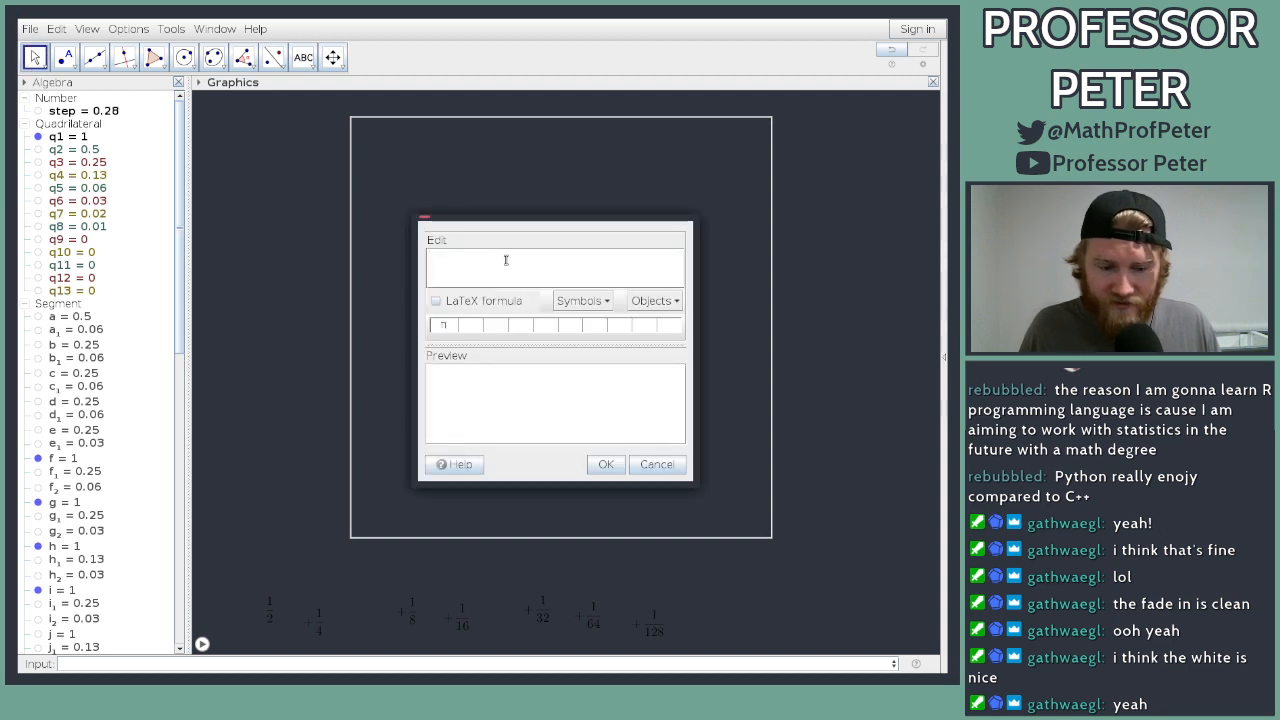
{"action": "type", "text": "+\frac{1}"}
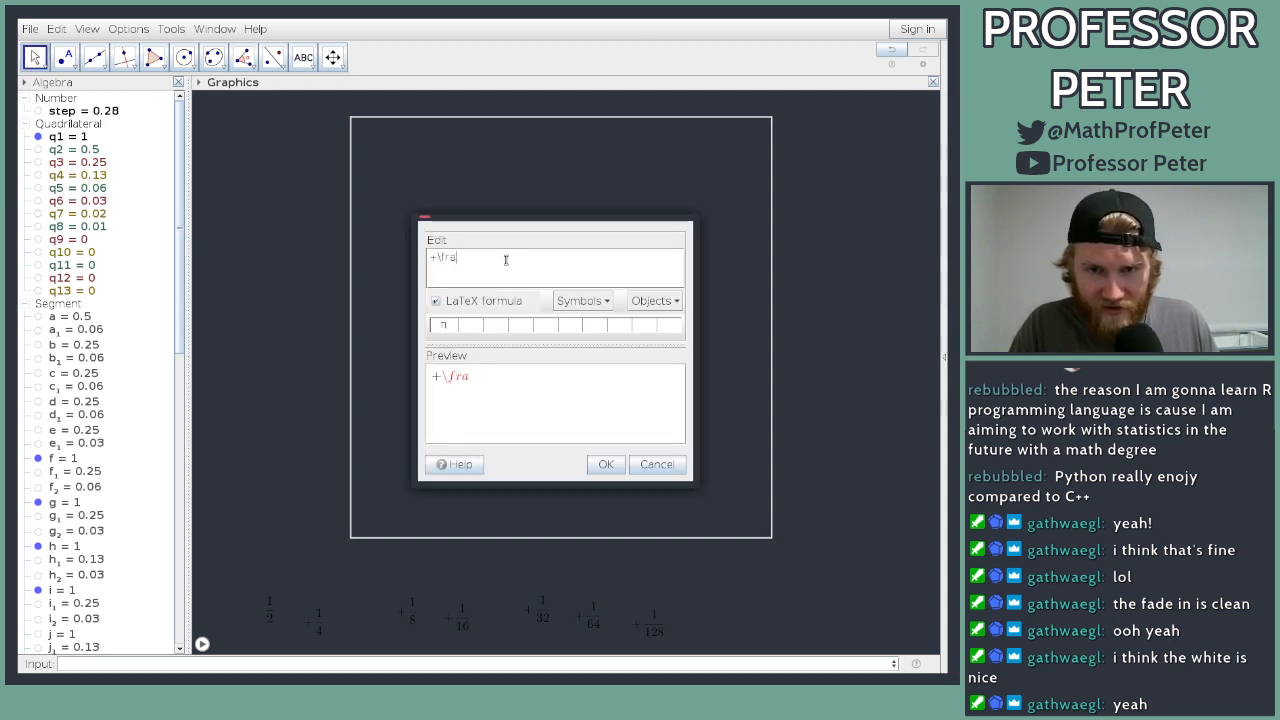
{"action": "type", "text": "{256}"}
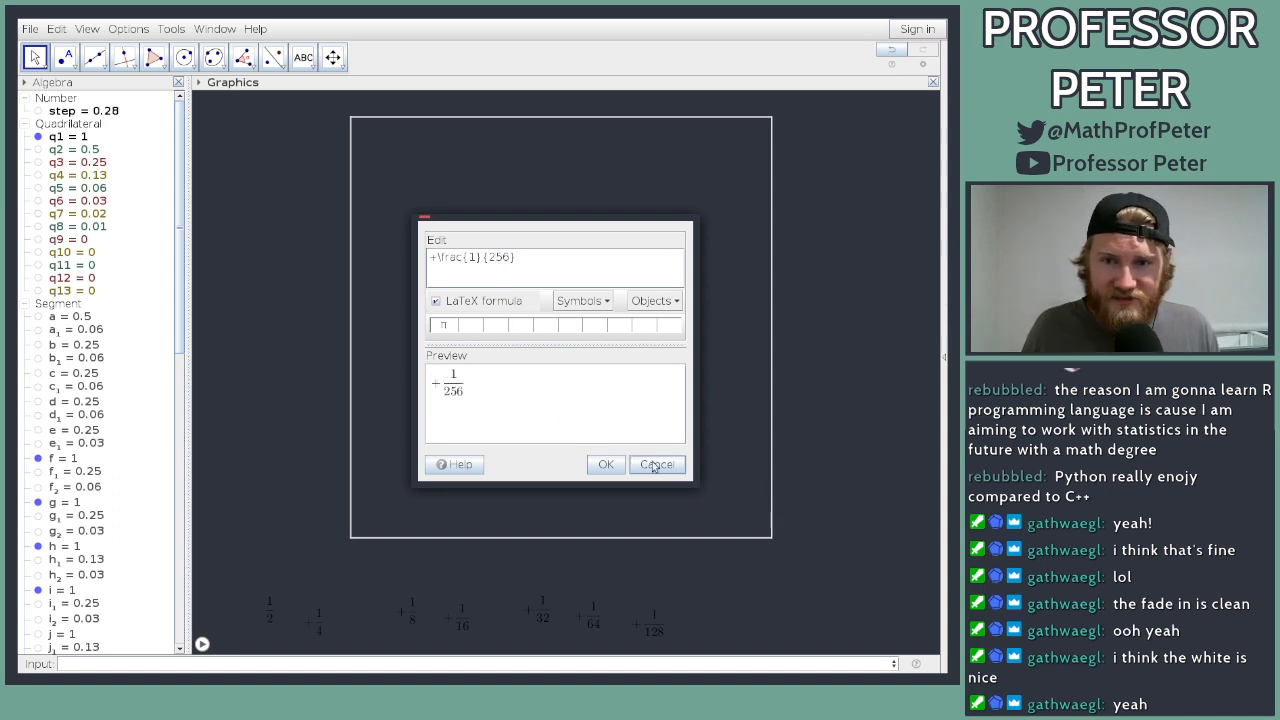
{"action": "left_click", "coordinate": [606, 464]}
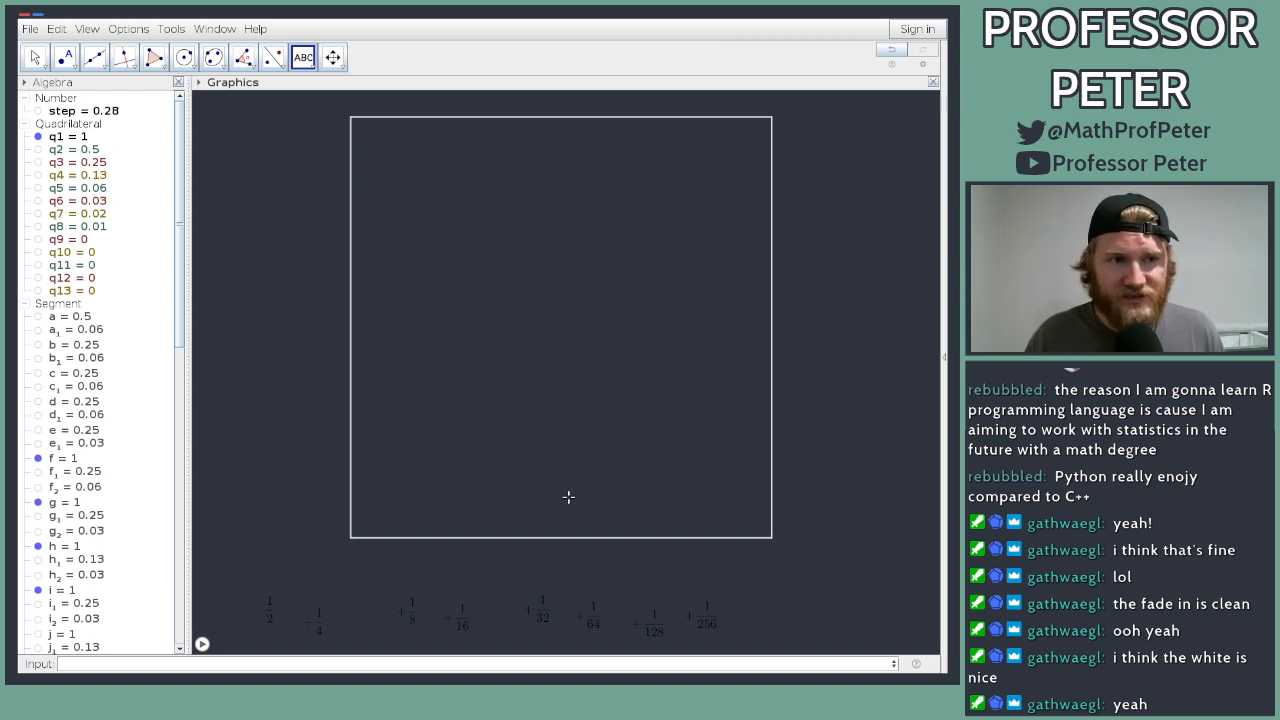
Step: Place the LaTeX formula text \frac{1}{512} after the 1/256 term and edit it to read +\frac{1}{512}
{"action": "left_click", "coordinate": [741, 601]}
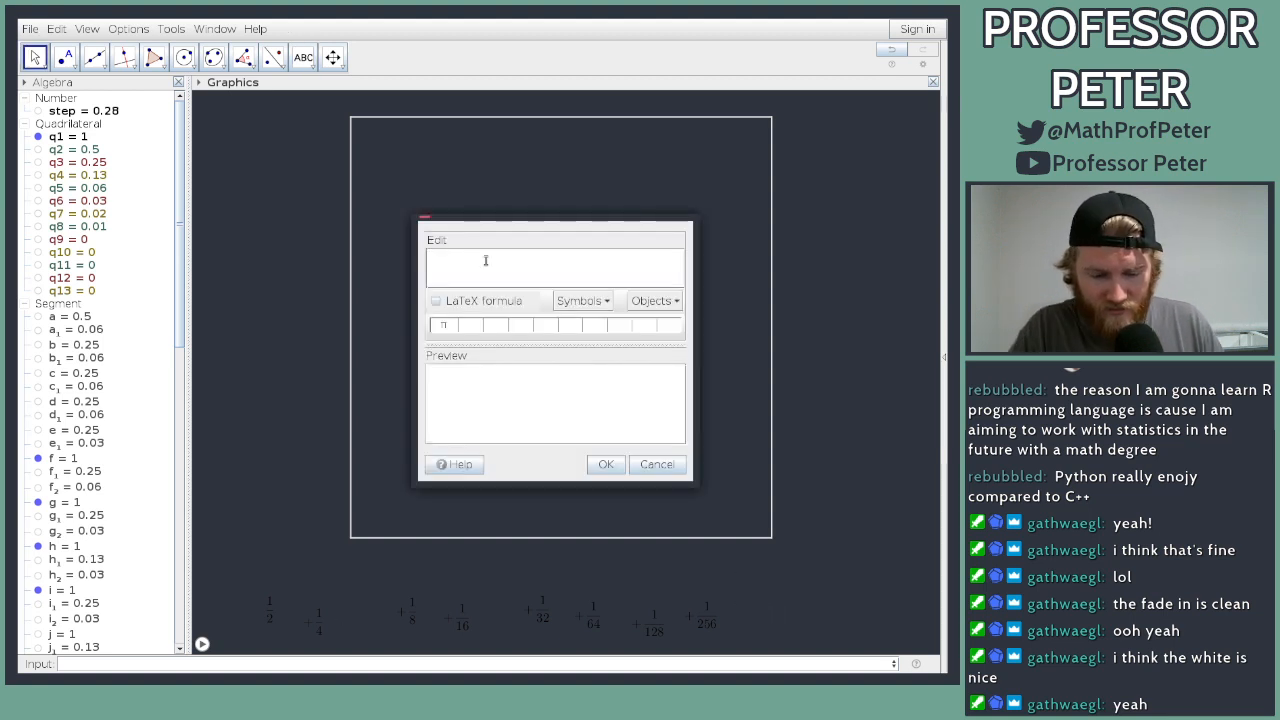
{"action": "type", "text": "rac{}1}{5"}
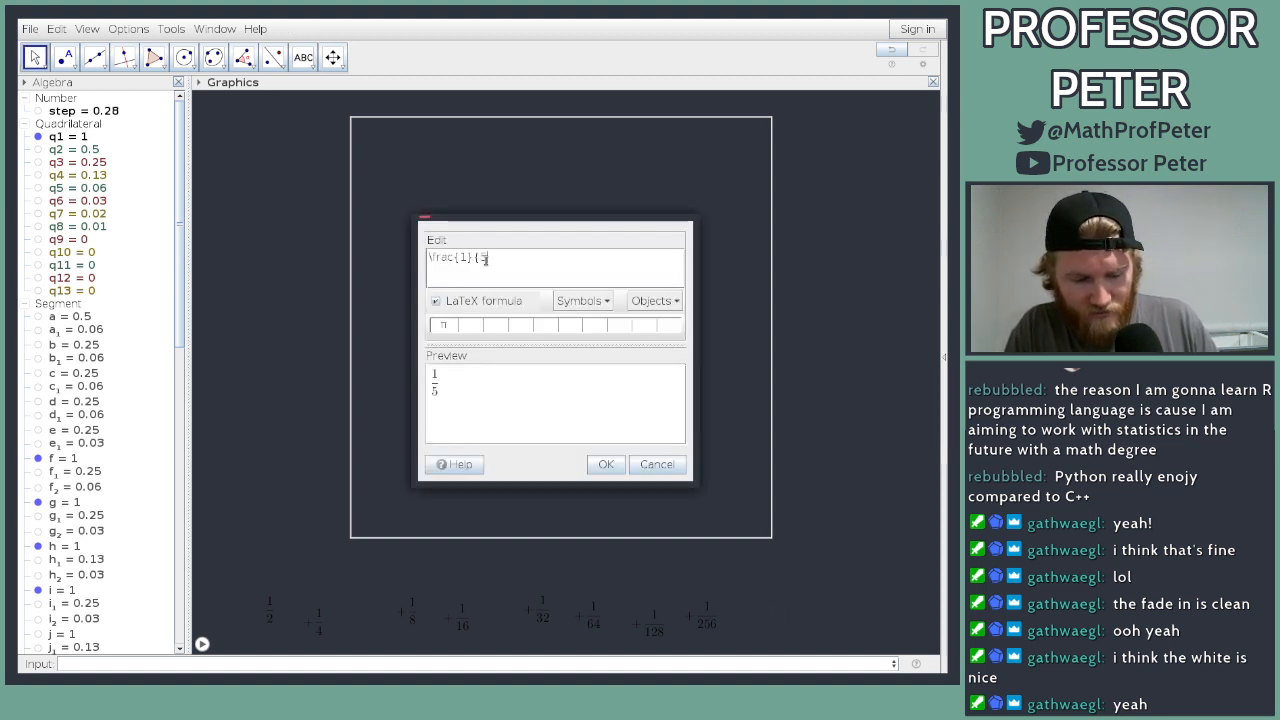
{"action": "type", "text": "12}"}
{"action": "left_click", "coordinate": [604, 465]}
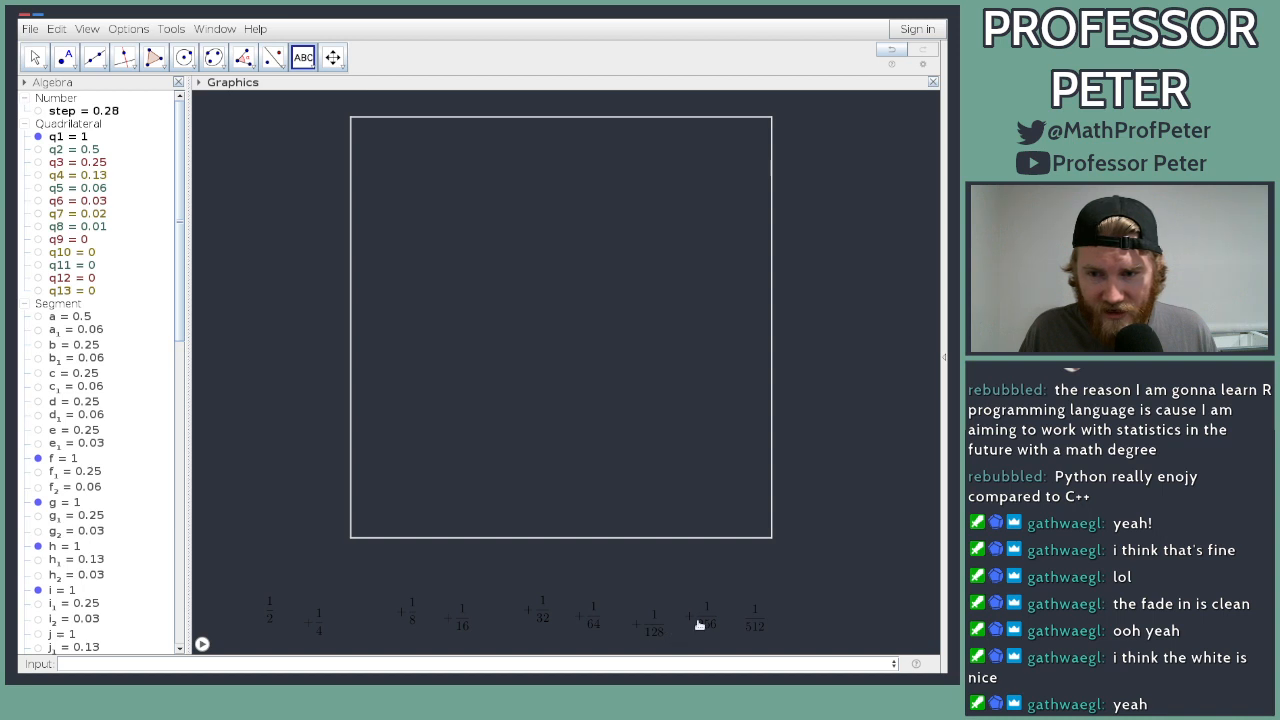
{"action": "double_click", "coordinate": [757, 622]}
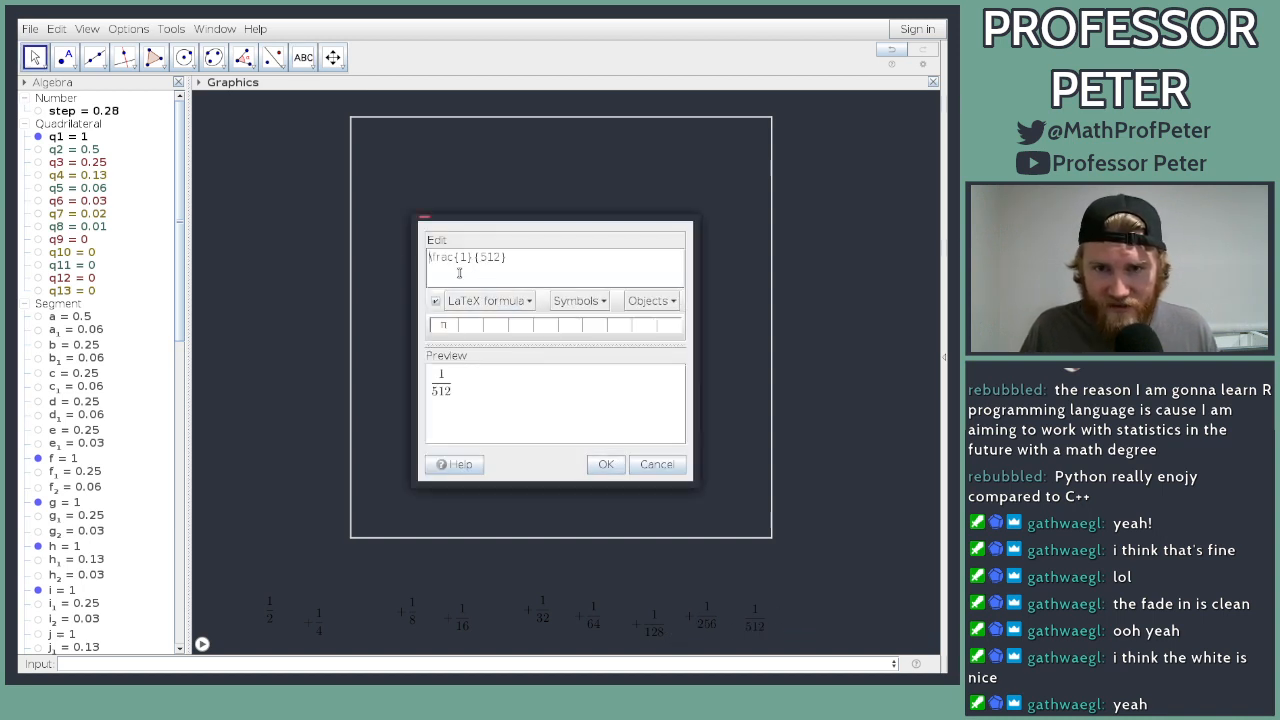
{"action": "type", "text": "+"}
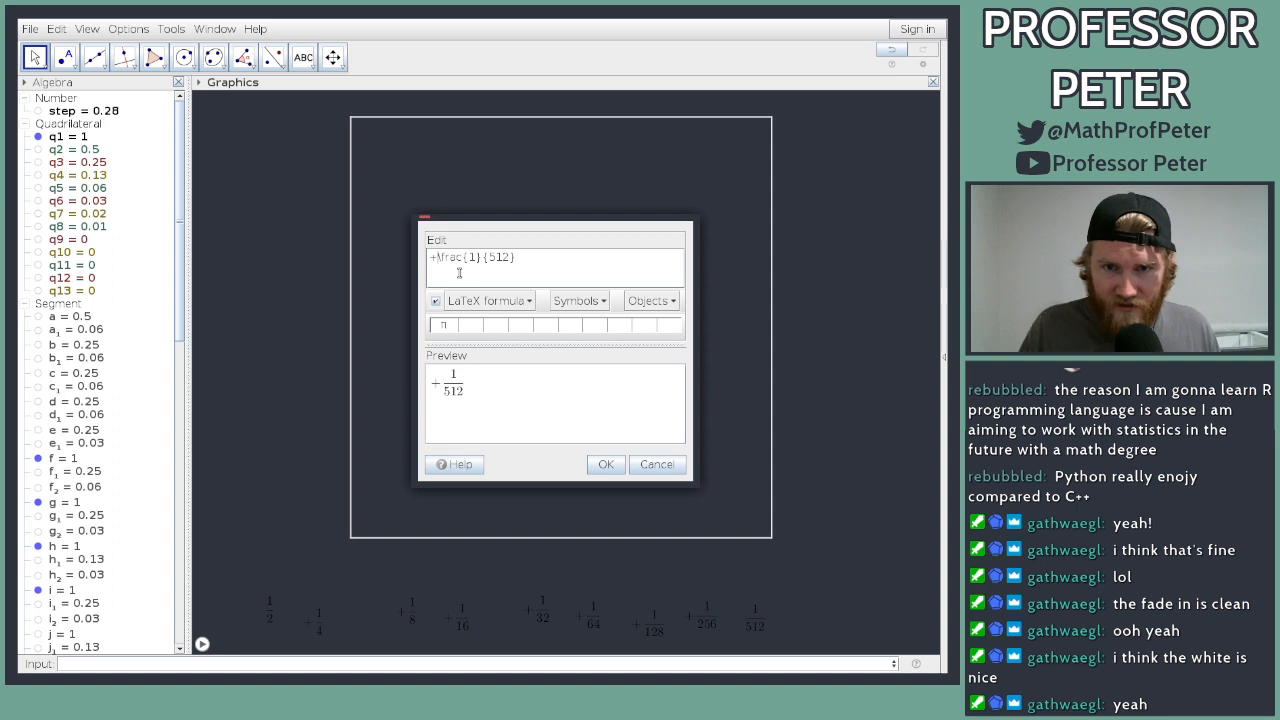
{"action": "left_click", "coordinate": [606, 464]}
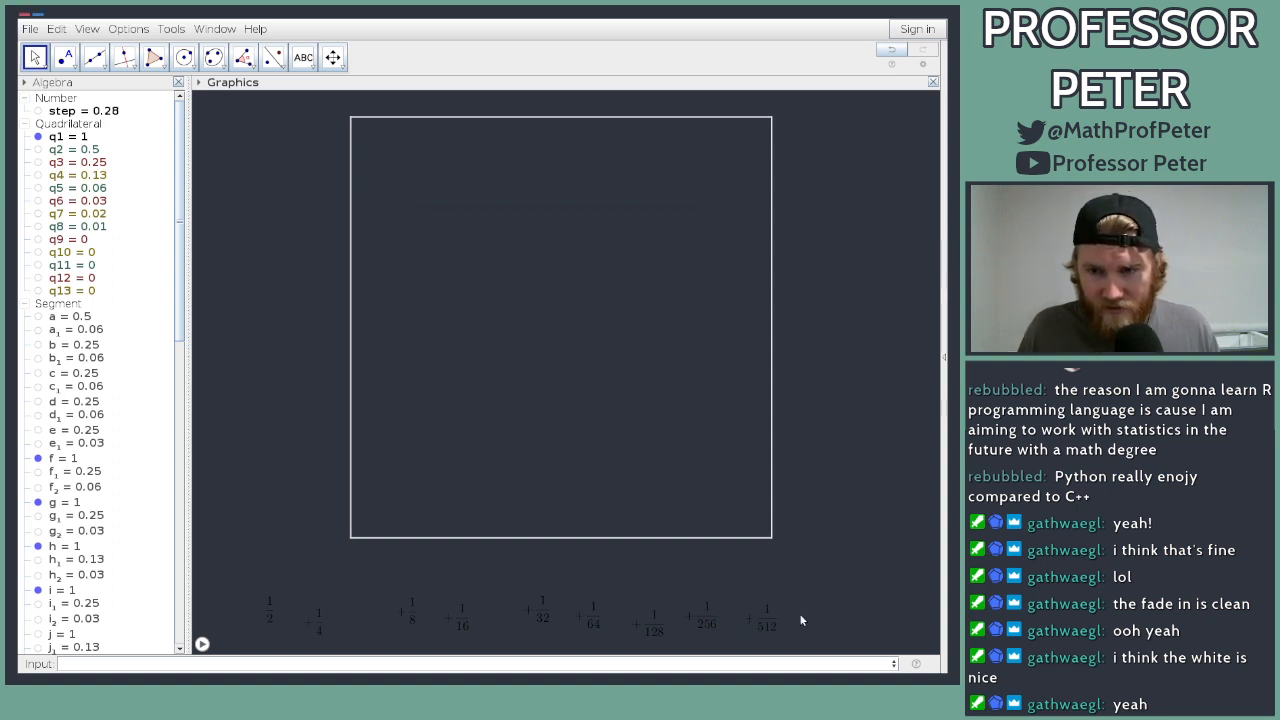
Step: Place the LaTeX formula text +\frac{1}{1024} below the square, just after the 1/512 term
{"action": "left_click", "coordinate": [303, 57]}
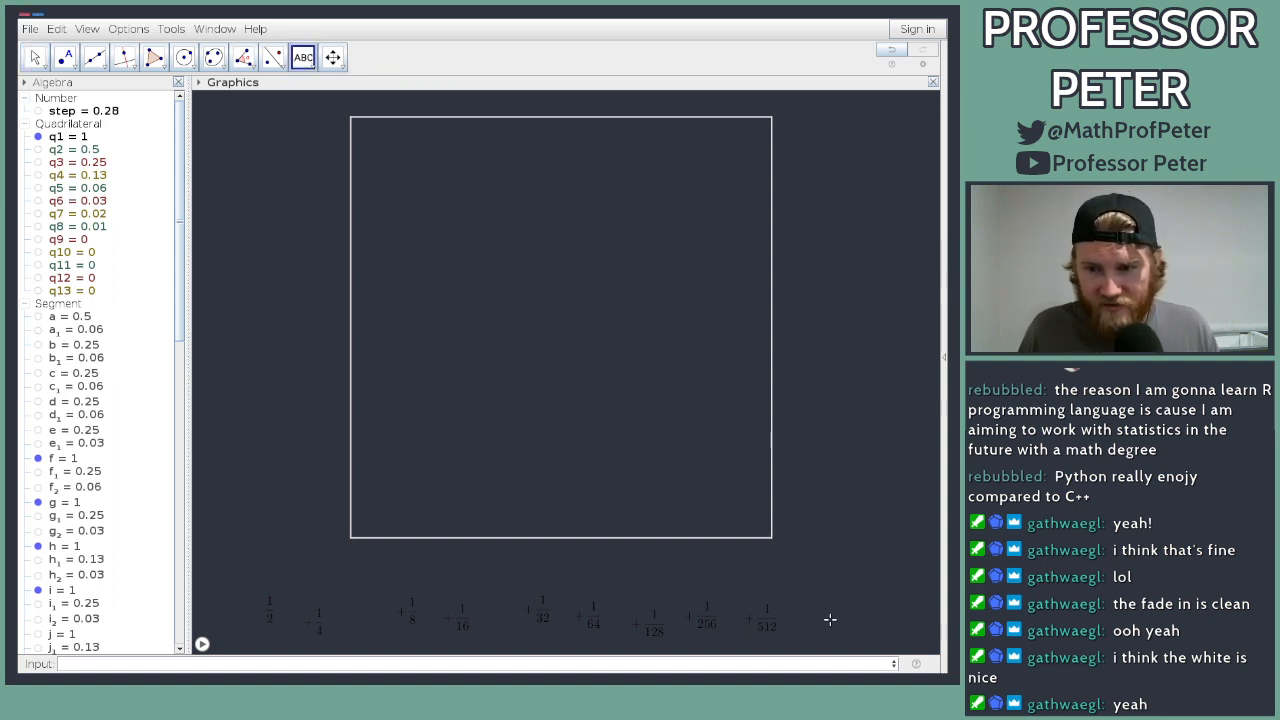
{"action": "left_click", "coordinate": [765, 514]}
{"action": "type", "text": "+"}
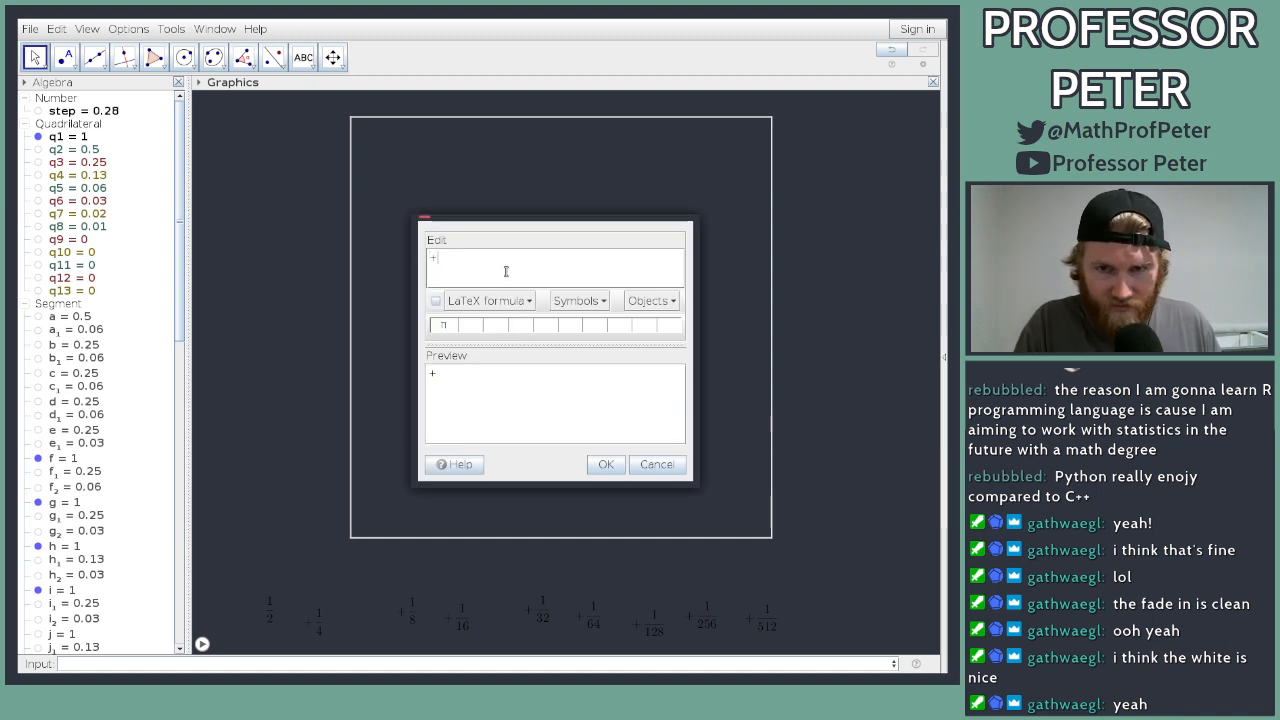
{"action": "type", "text": "\frac{1}{"}
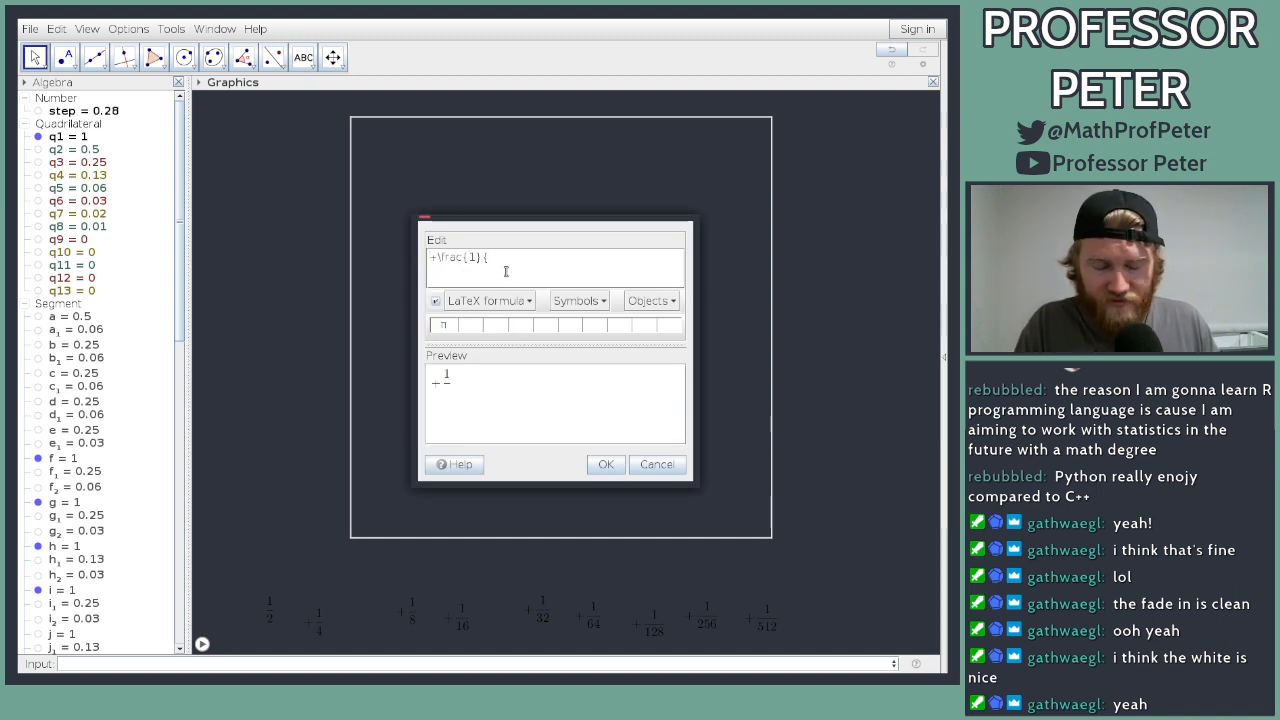
{"action": "type", "text": "1024}"}
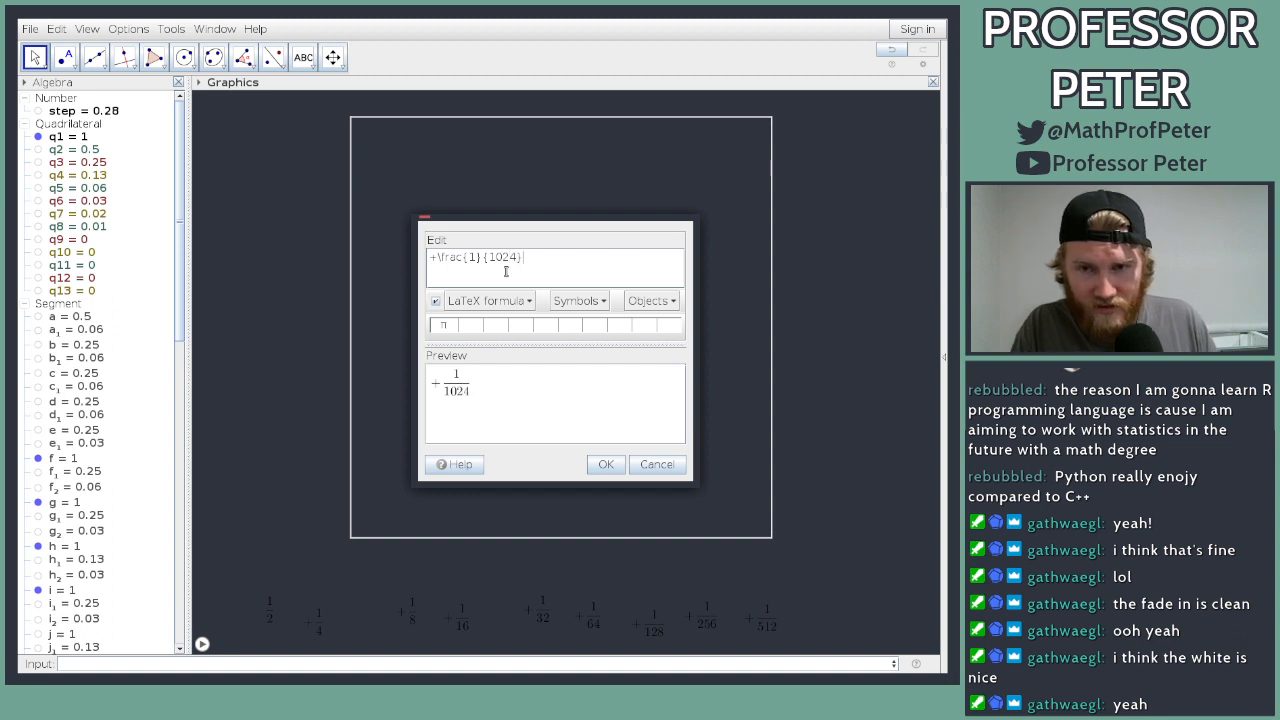
{"action": "left_click", "coordinate": [606, 466]}
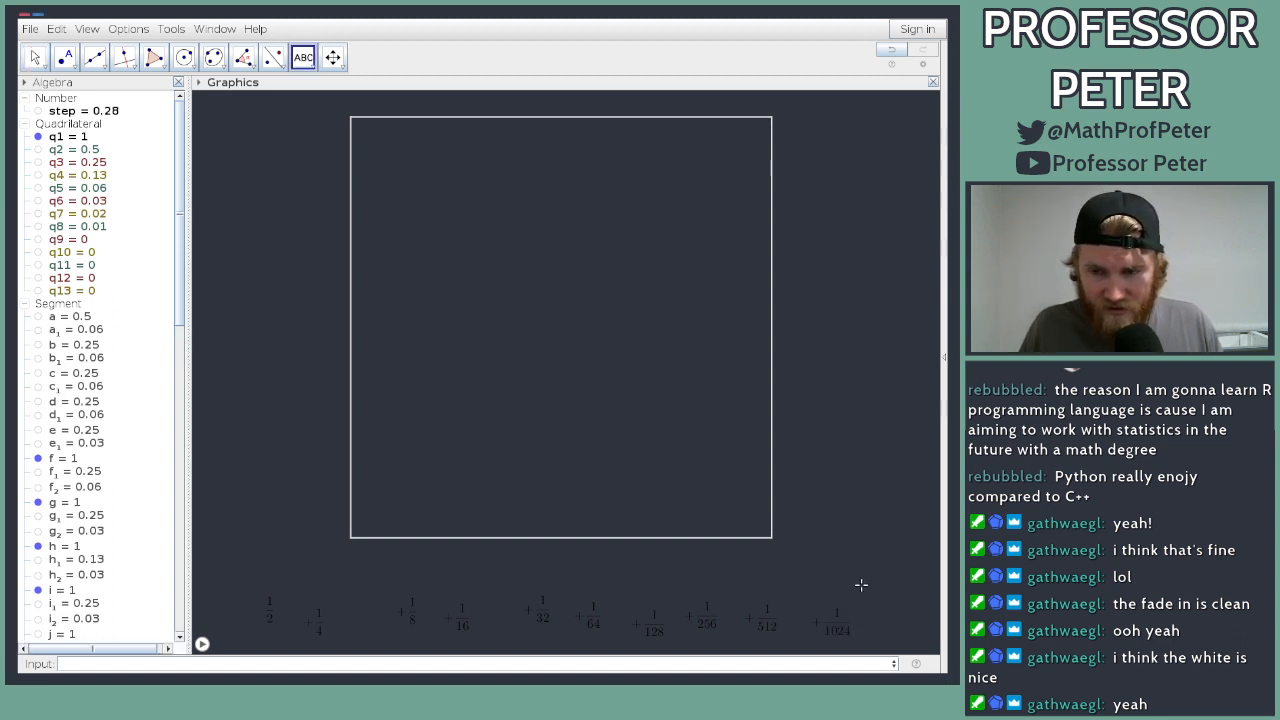
Step: Place the LaTeX formula text +\frac{1}{2048} just above the 1/1024 term, outside the square's lower corner
{"action": "left_click", "coordinate": [829, 542]}
{"action": "type", "text": "+\frac{1}{"}
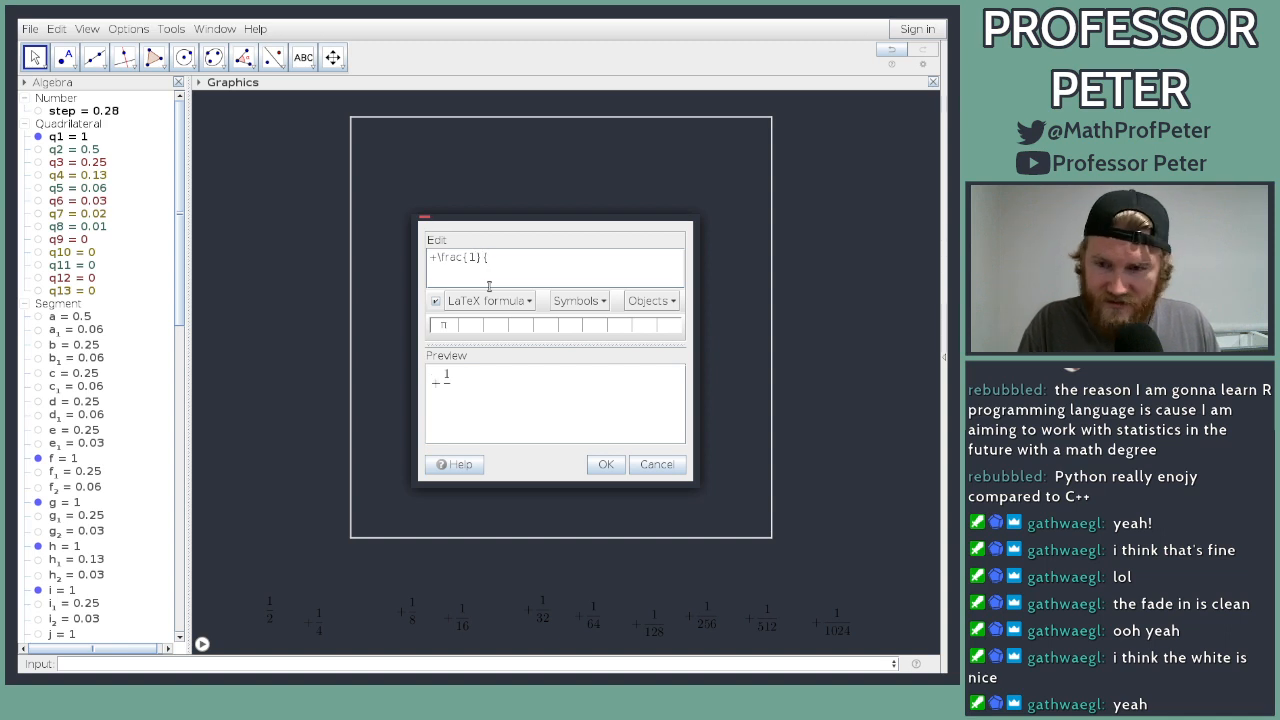
{"action": "type", "text": "2-2"}
{"action": "key", "text": "BackSpace"}
{"action": "key", "text": "BackSpace"}
{"action": "type", "text": "0"}
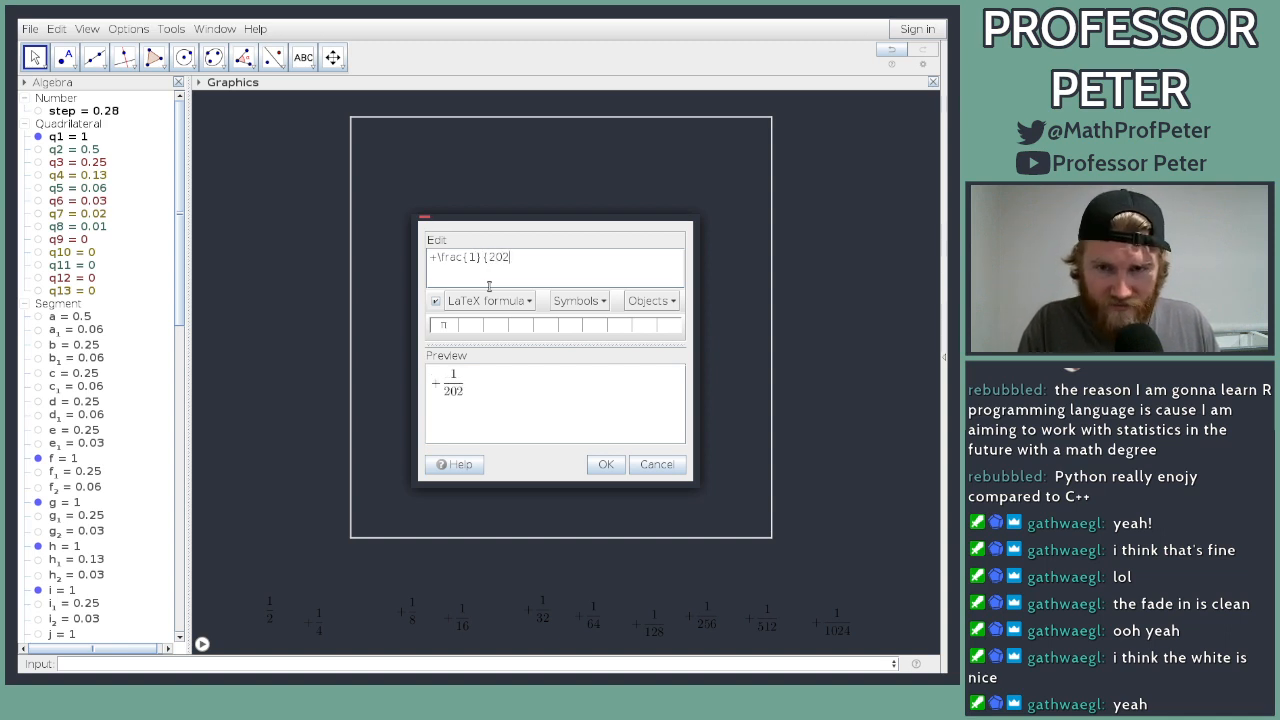
{"action": "type", "text": "48"}
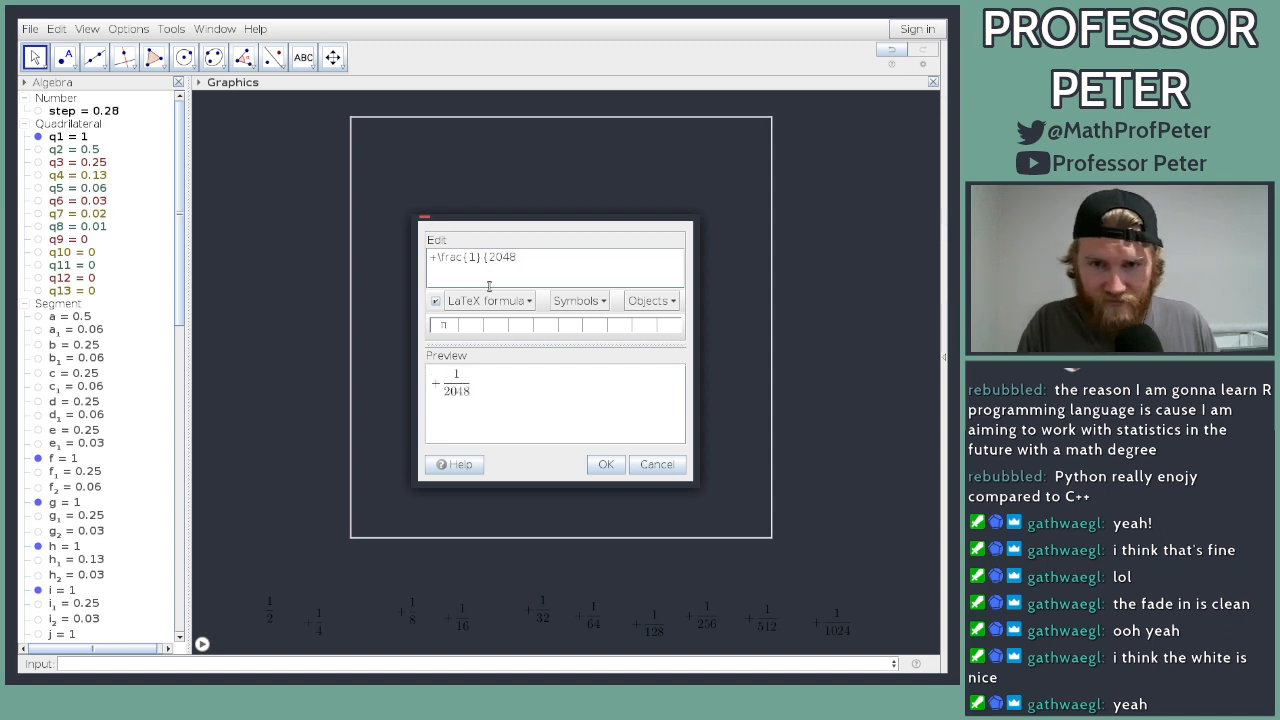
{"action": "type", "text": "}"}
{"action": "left_click", "coordinate": [606, 464]}
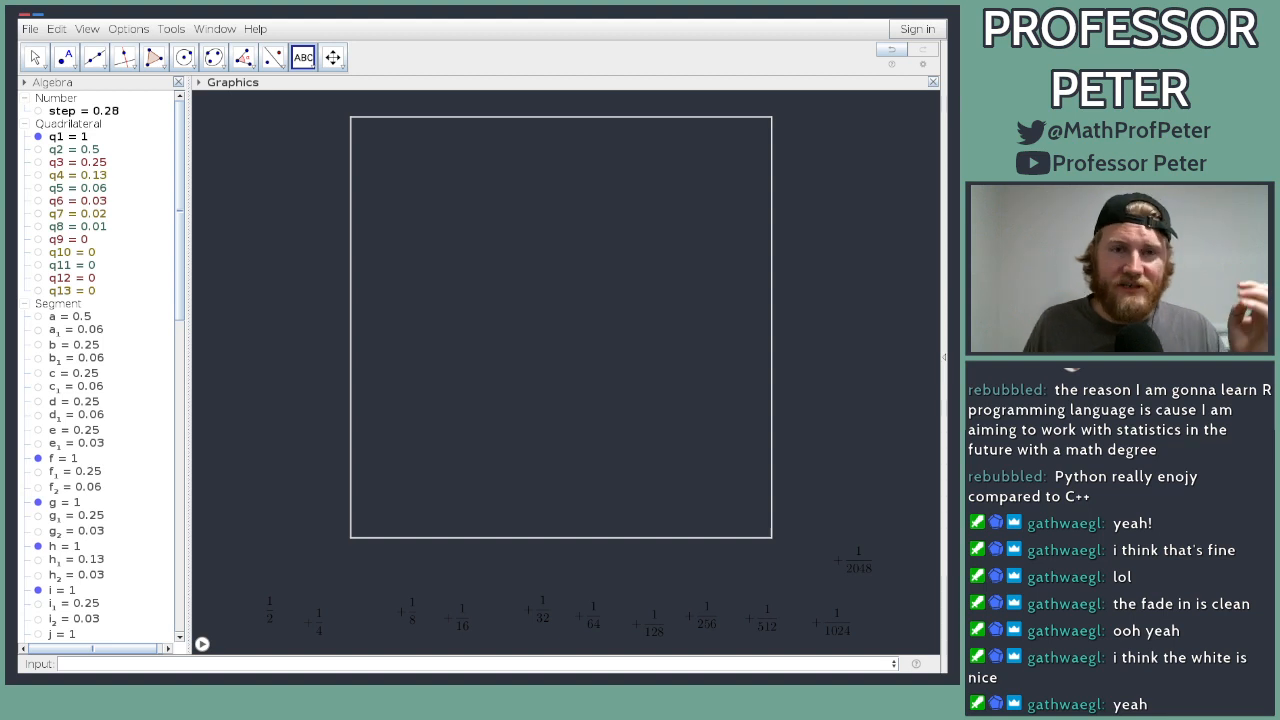
{"action": "key", "text": "Escape"}
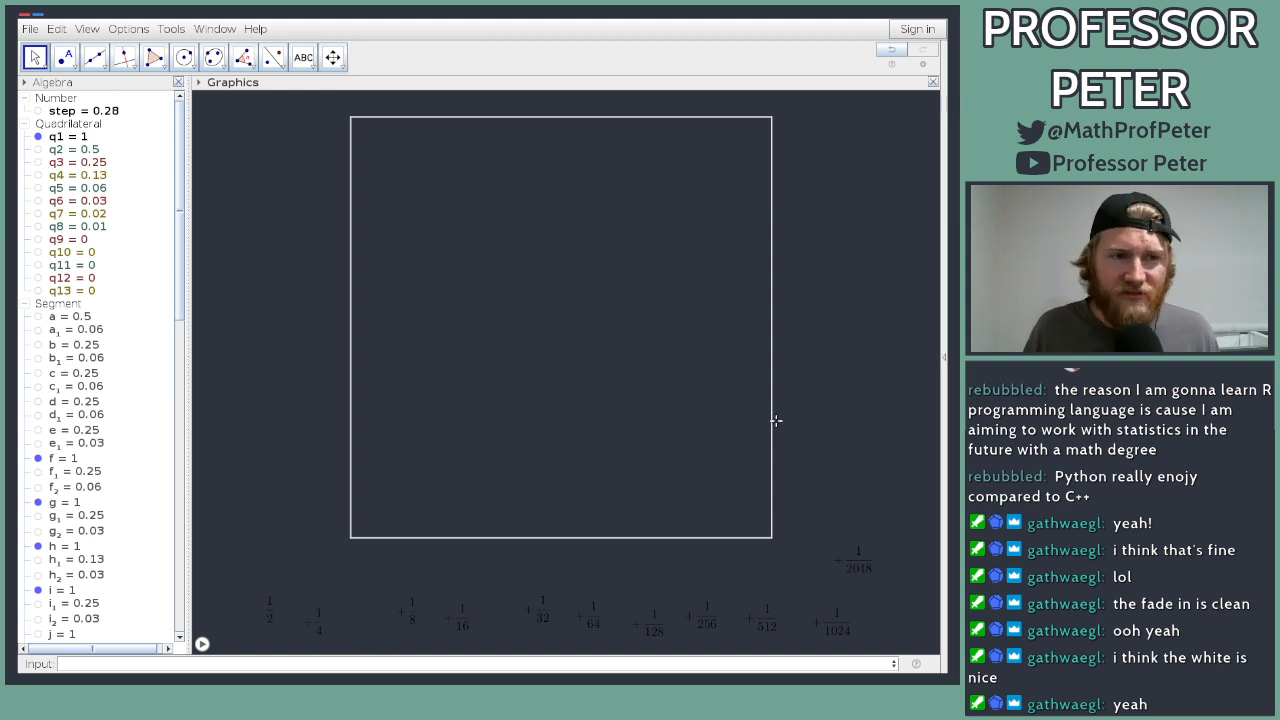
Step: Place the LaTeX formula text +\frac{1}{4096} just above the 1/2048 term
{"action": "left_click", "coordinate": [303, 57]}
{"action": "left_click", "coordinate": [825, 502]}
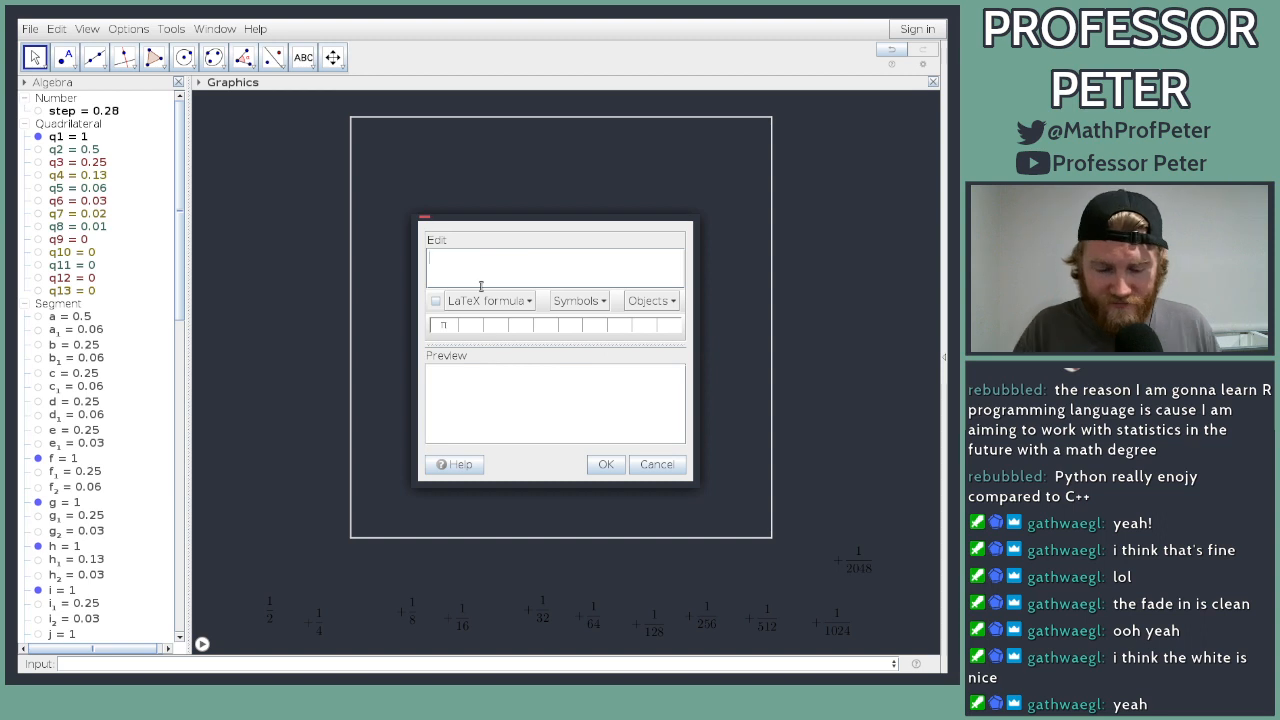
{"action": "type", "text": "+\frac"}
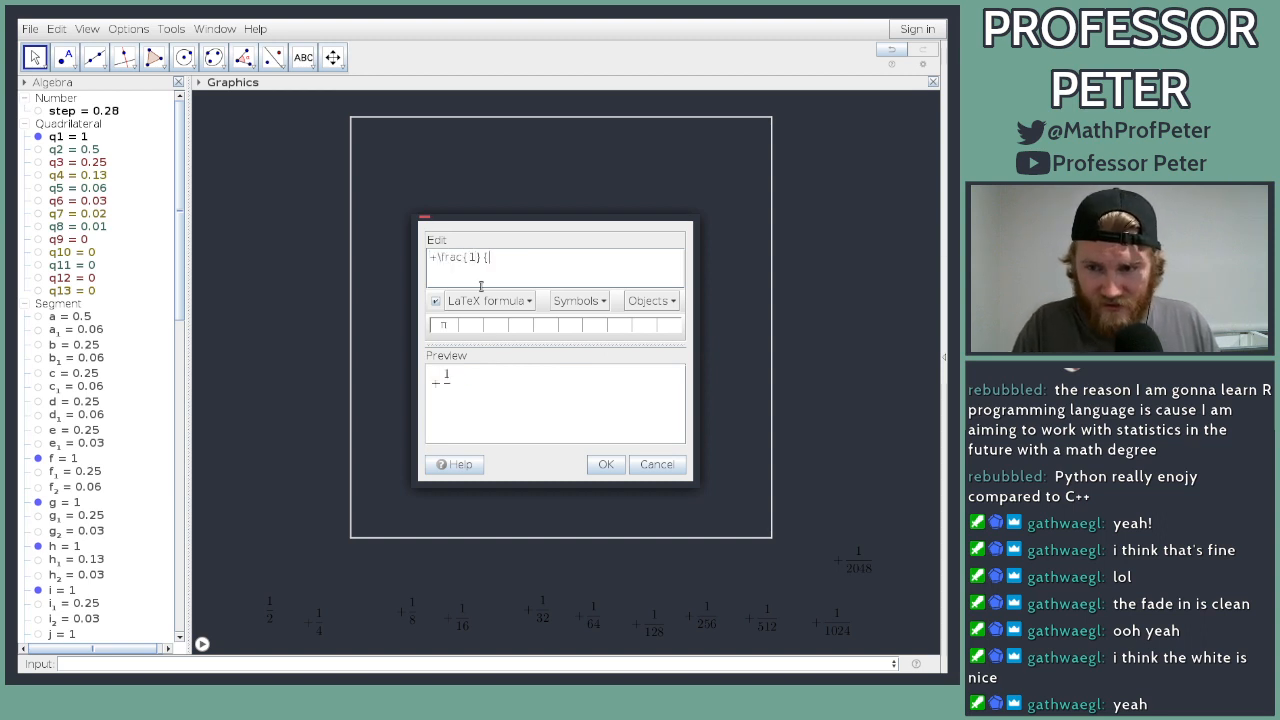
{"action": "type", "text": "{1}{40"}
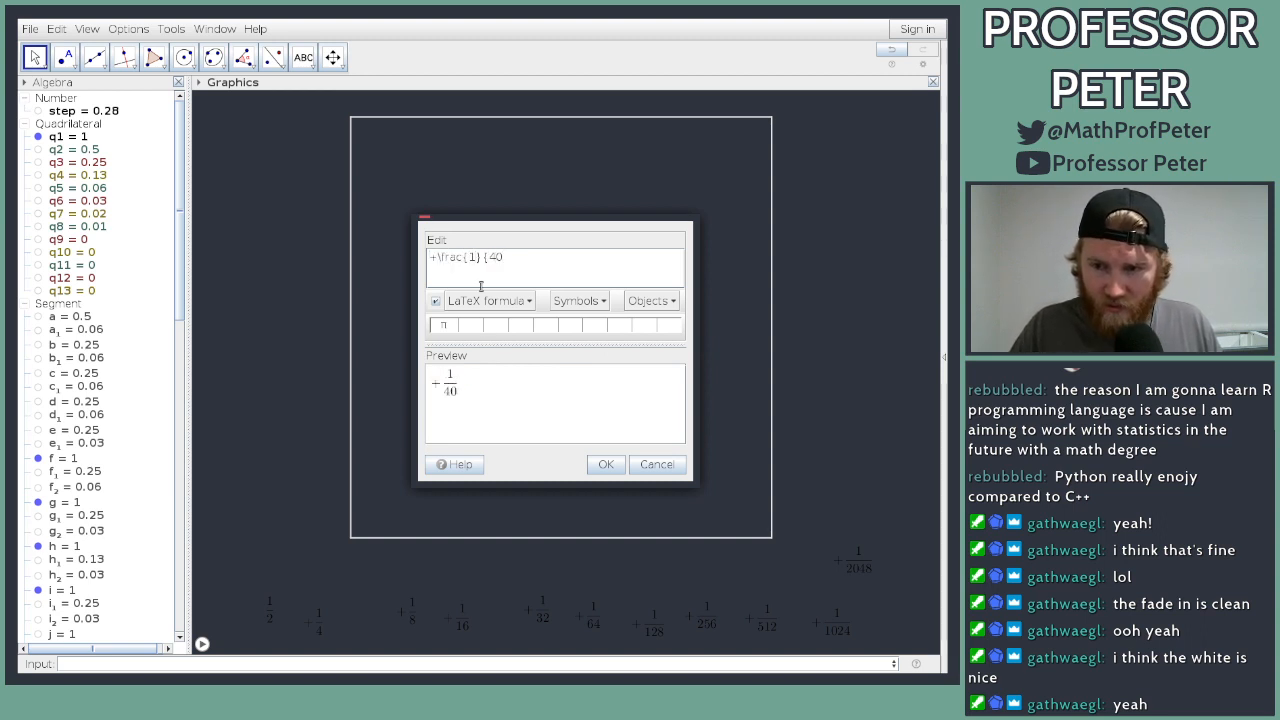
{"action": "type", "text": "96"}
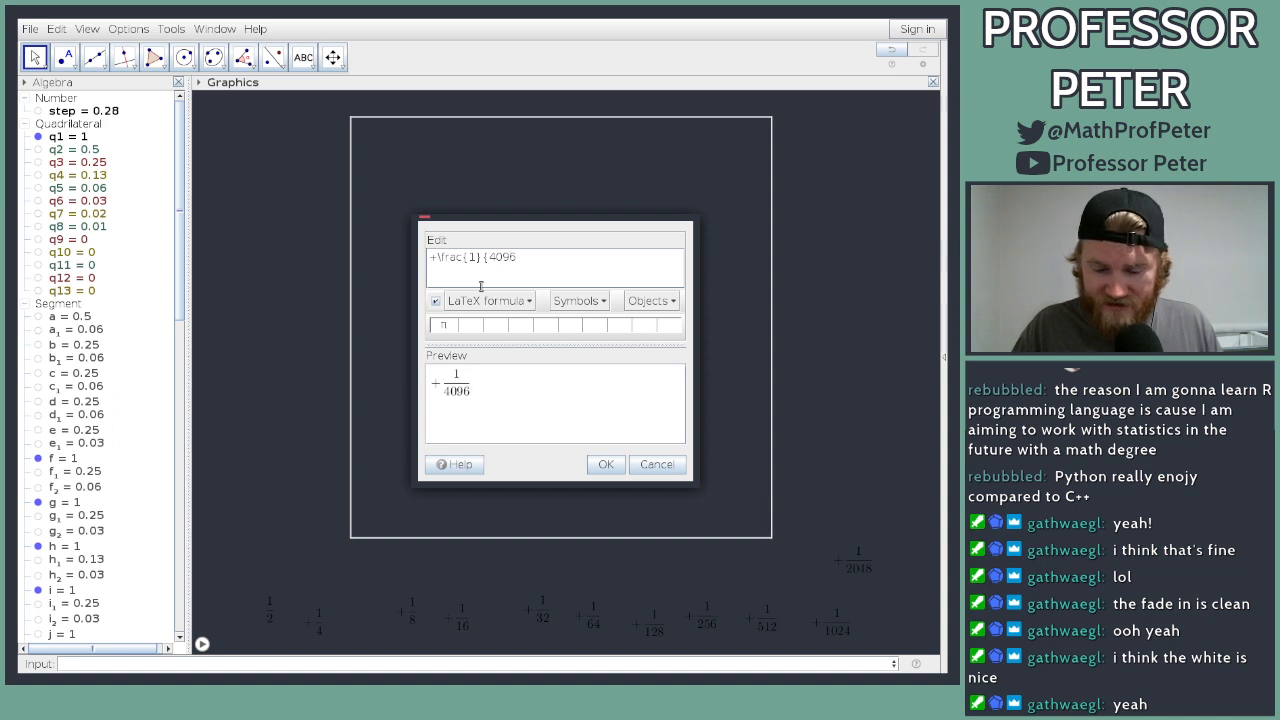
{"action": "type", "text": "}"}
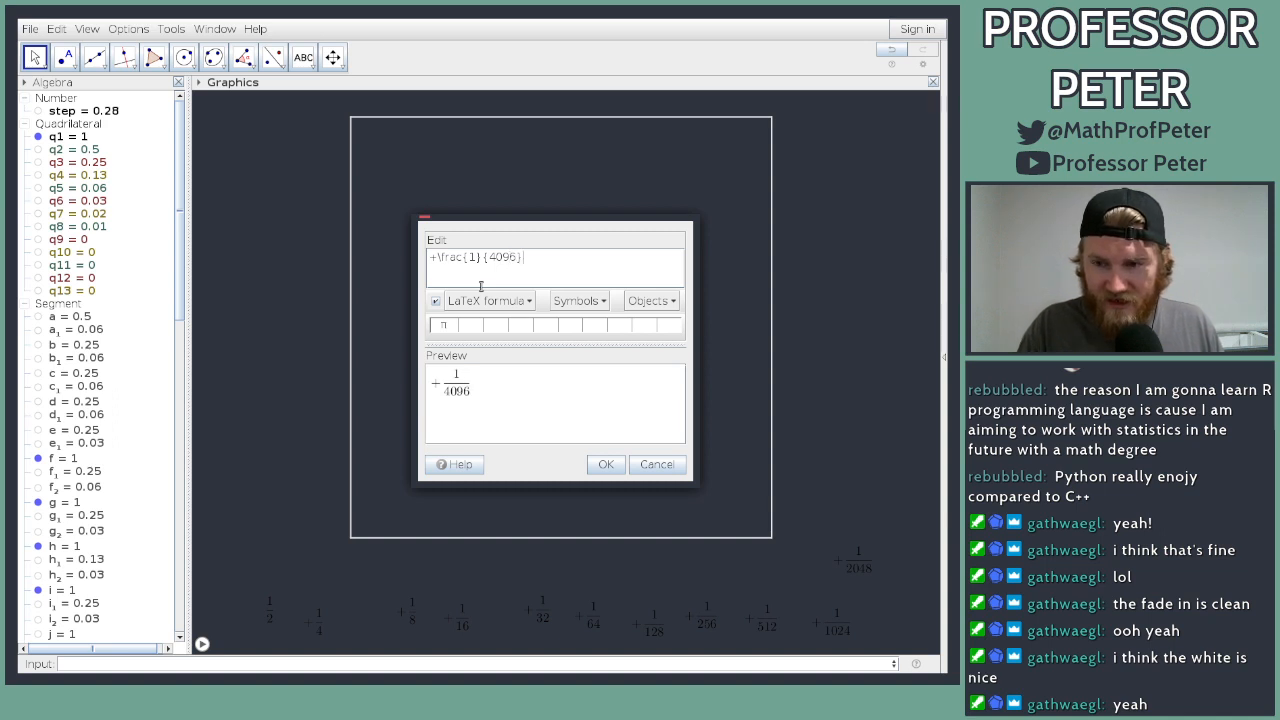
{"action": "left_click", "coordinate": [606, 465]}
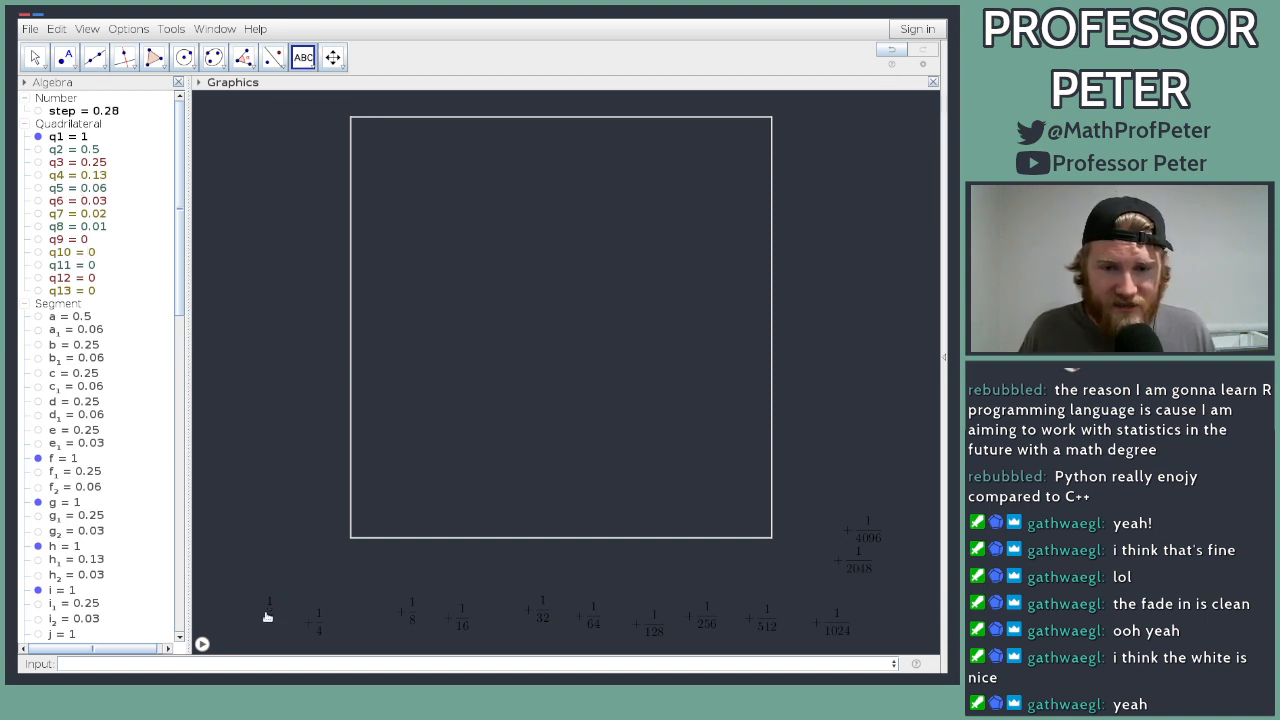
Step: Collapse the Quadrilateral and Segment groups in the object list to bring up the Text group
{"action": "scroll", "coordinate": [71, 246], "scroll_direction": "down", "scroll_amount": 5}
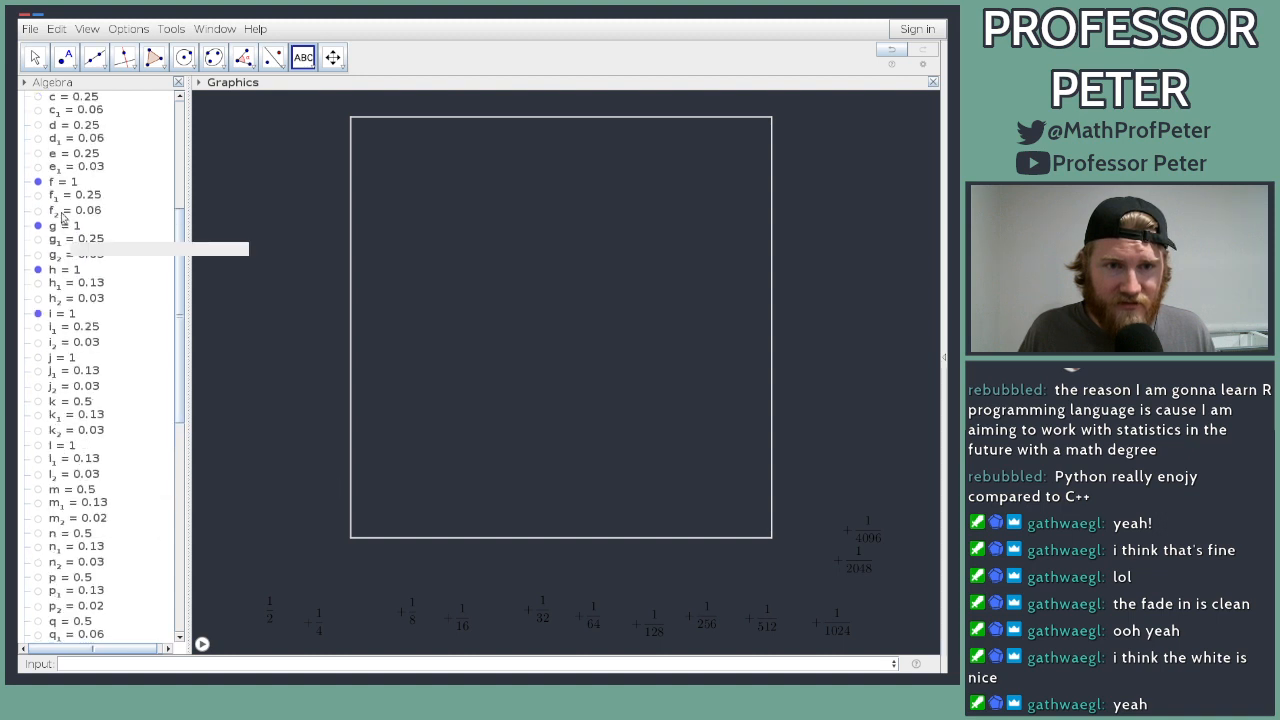
{"action": "scroll", "coordinate": [45, 190], "scroll_direction": "up", "scroll_amount": 5}
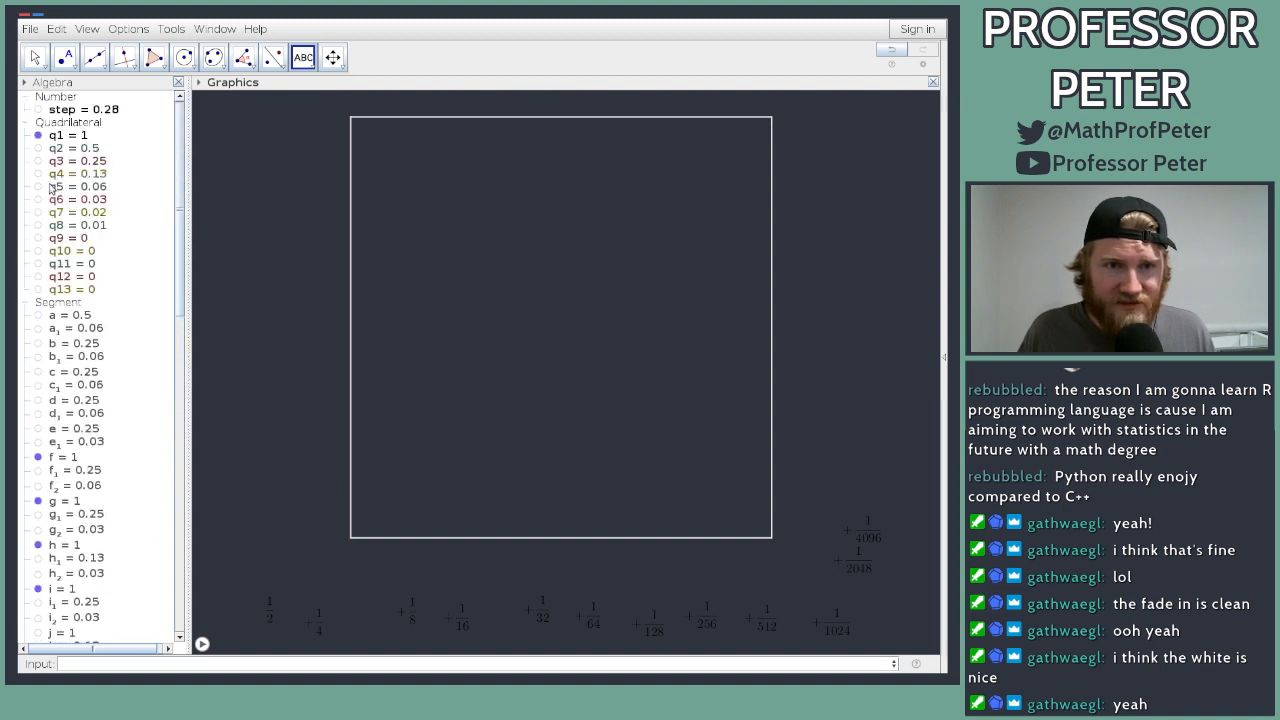
{"action": "left_click", "coordinate": [27, 123]}
{"action": "left_click", "coordinate": [27, 137]}
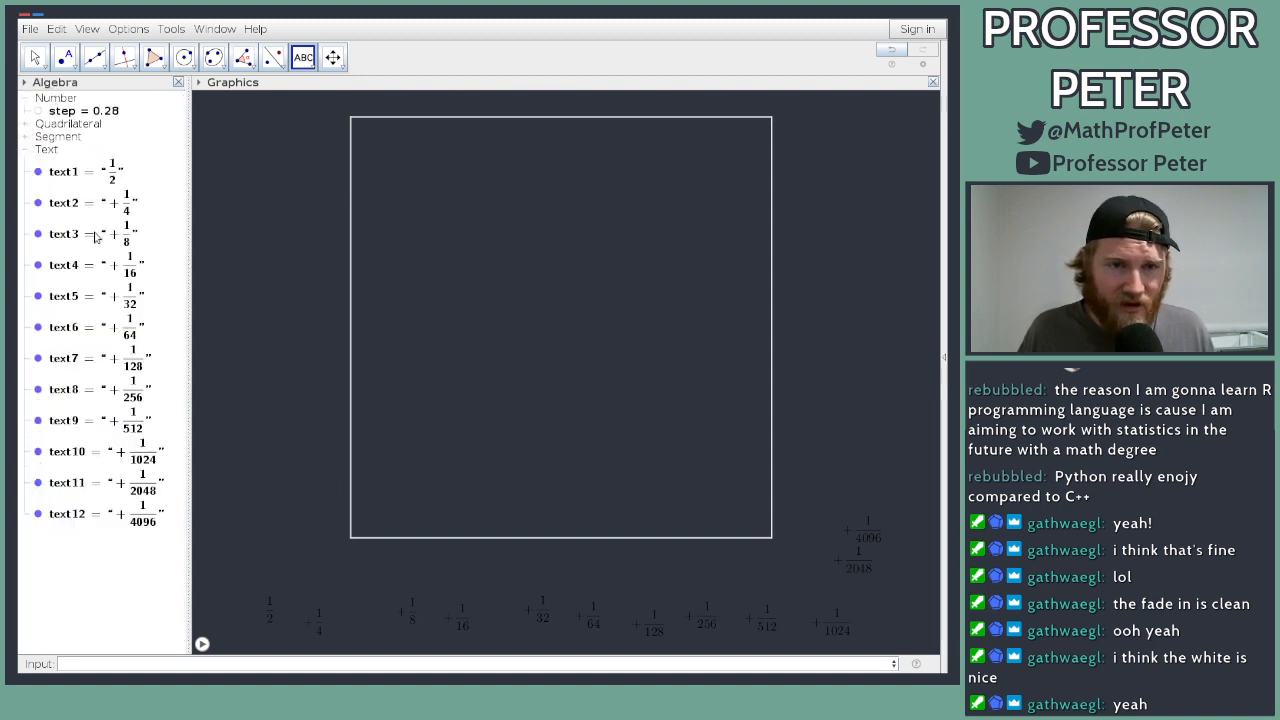
Step: Select all twelve fraction texts, text1 to text12, and set their foreground color to light grey #E7E8EB
{"action": "key", "text": "Escape"}
{"action": "left_click", "coordinate": [63, 171]}
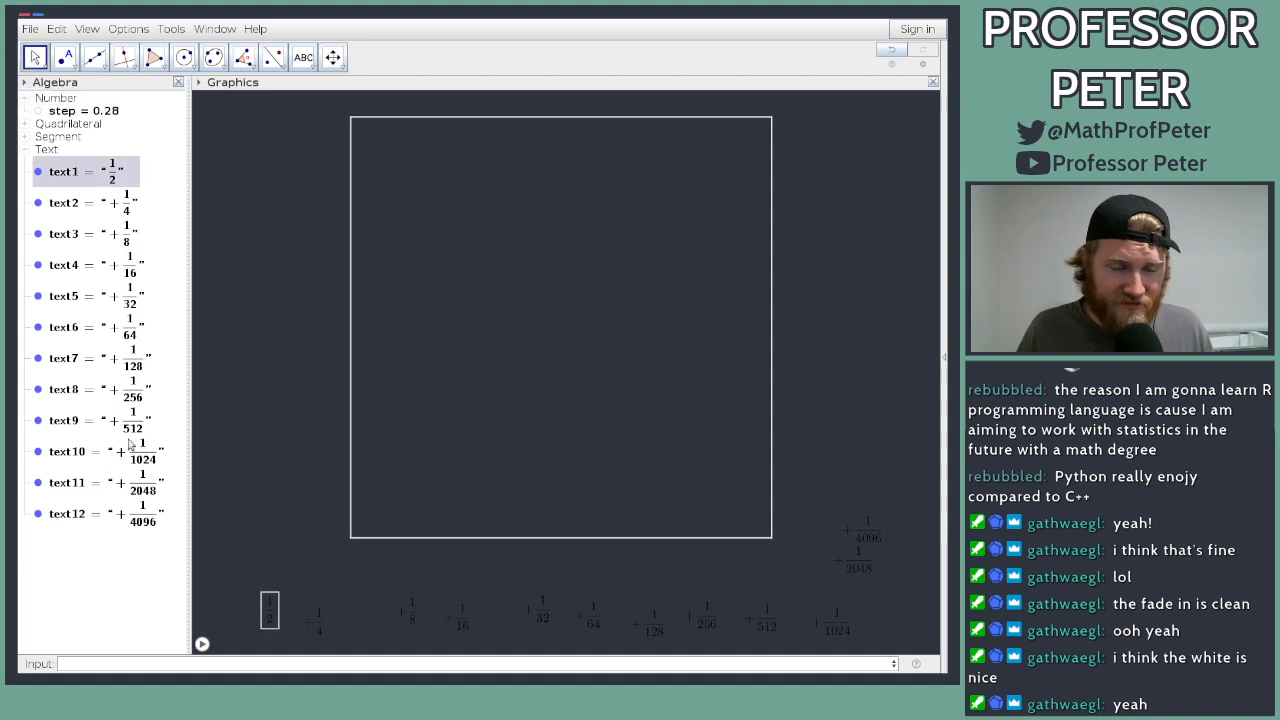
{"action": "left_click", "coordinate": [125, 528], "text": "shift"}
{"action": "right_click", "coordinate": [126, 502]}
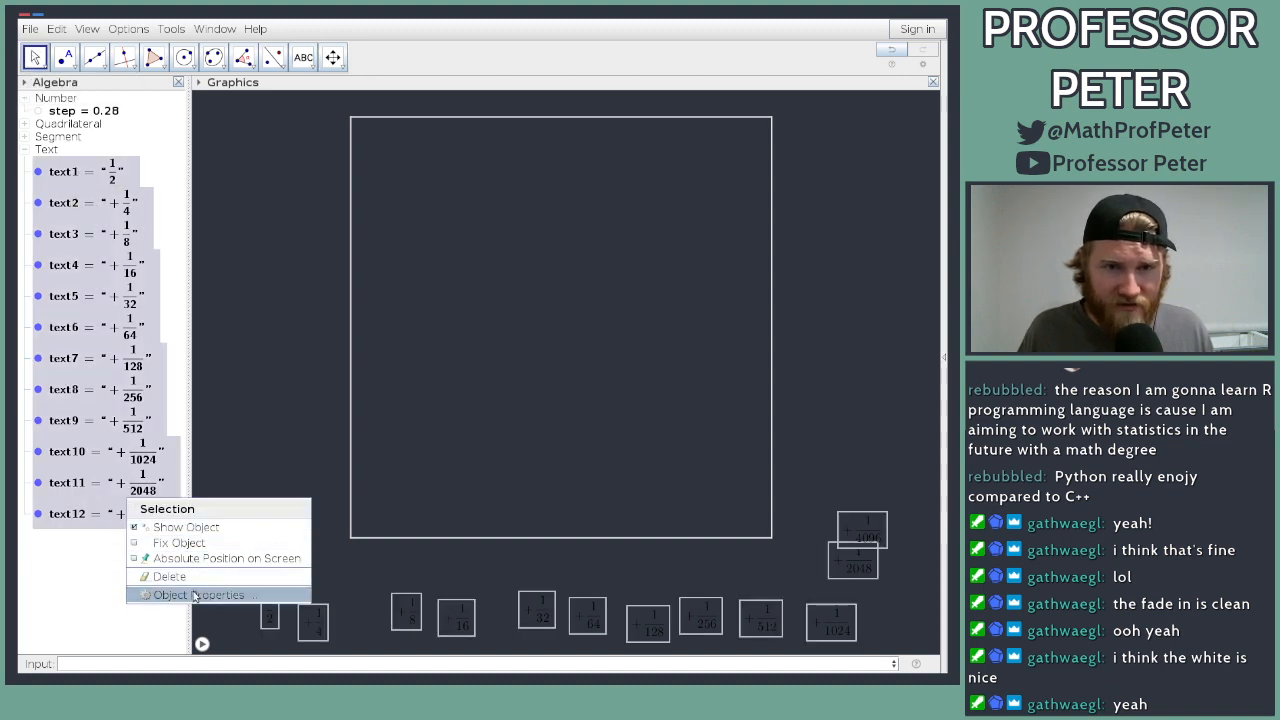
{"action": "left_click", "coordinate": [196, 593]}
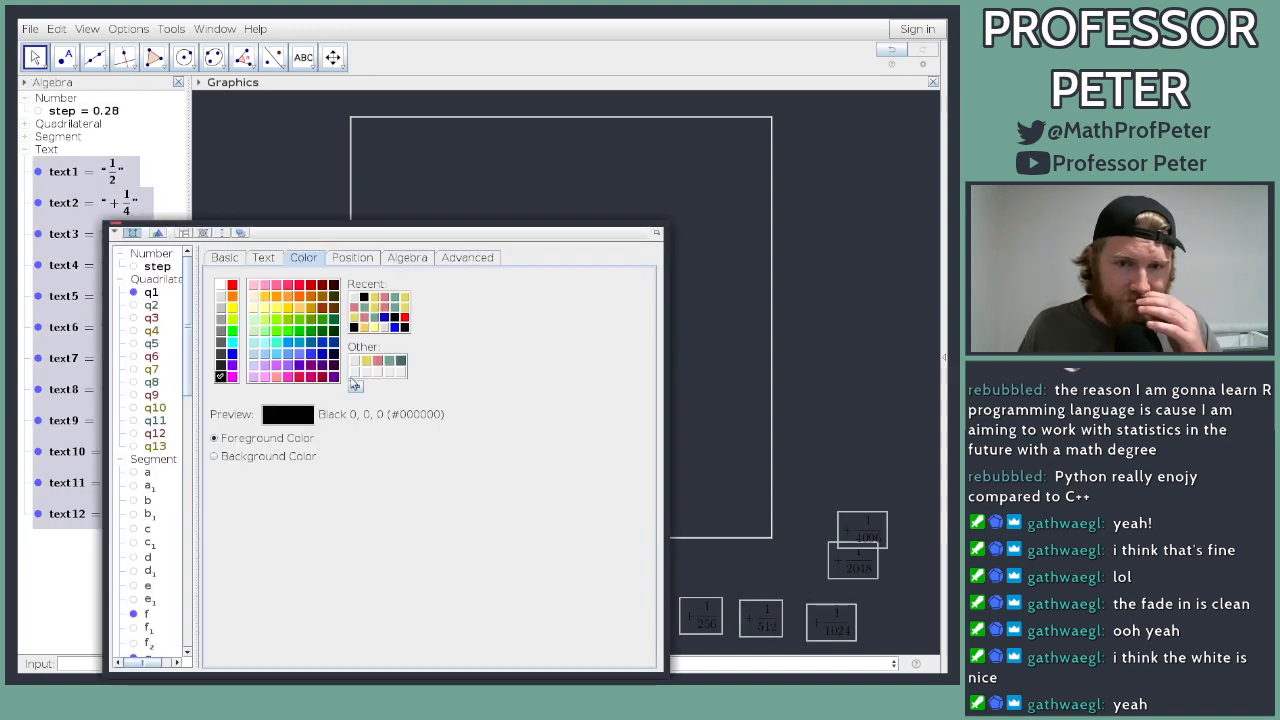
{"action": "left_click", "coordinate": [354, 361]}
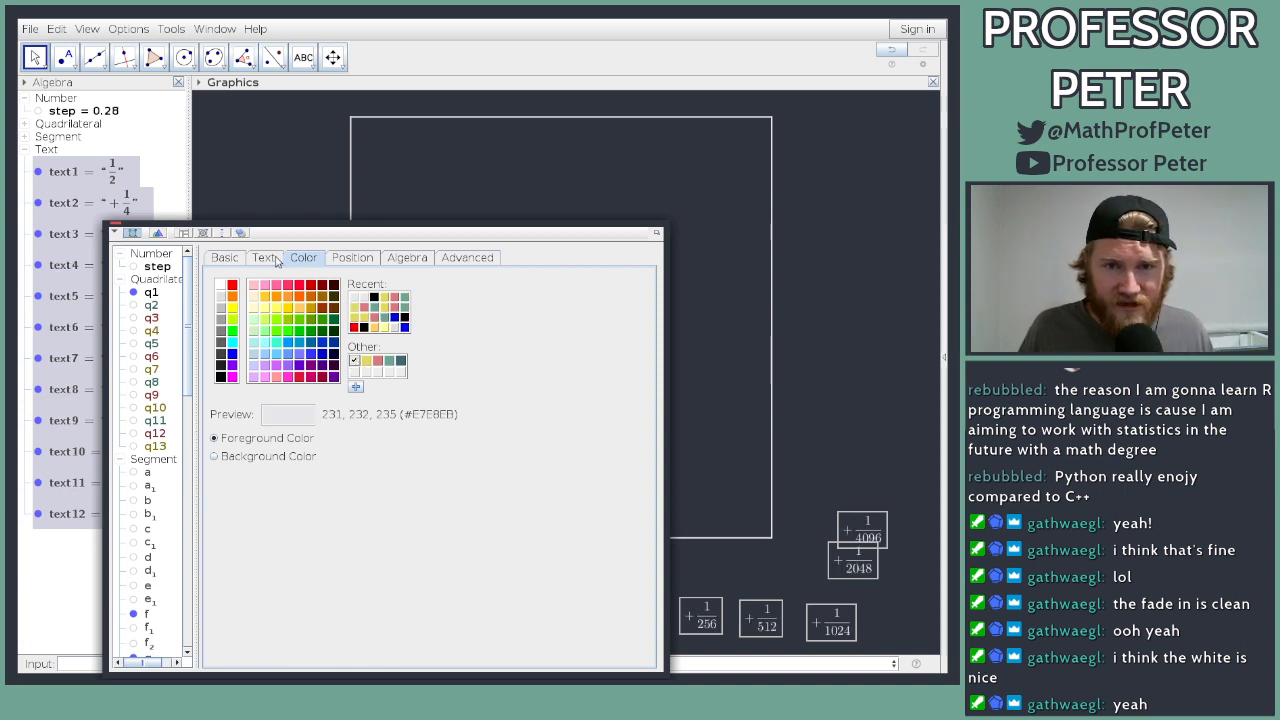
Step: Set the font size of all twelve selected fraction texts to Large and close their properties
{"action": "left_click", "coordinate": [266, 259]}
{"action": "left_click", "coordinate": [361, 281]}
{"action": "left_click", "coordinate": [335, 339]}
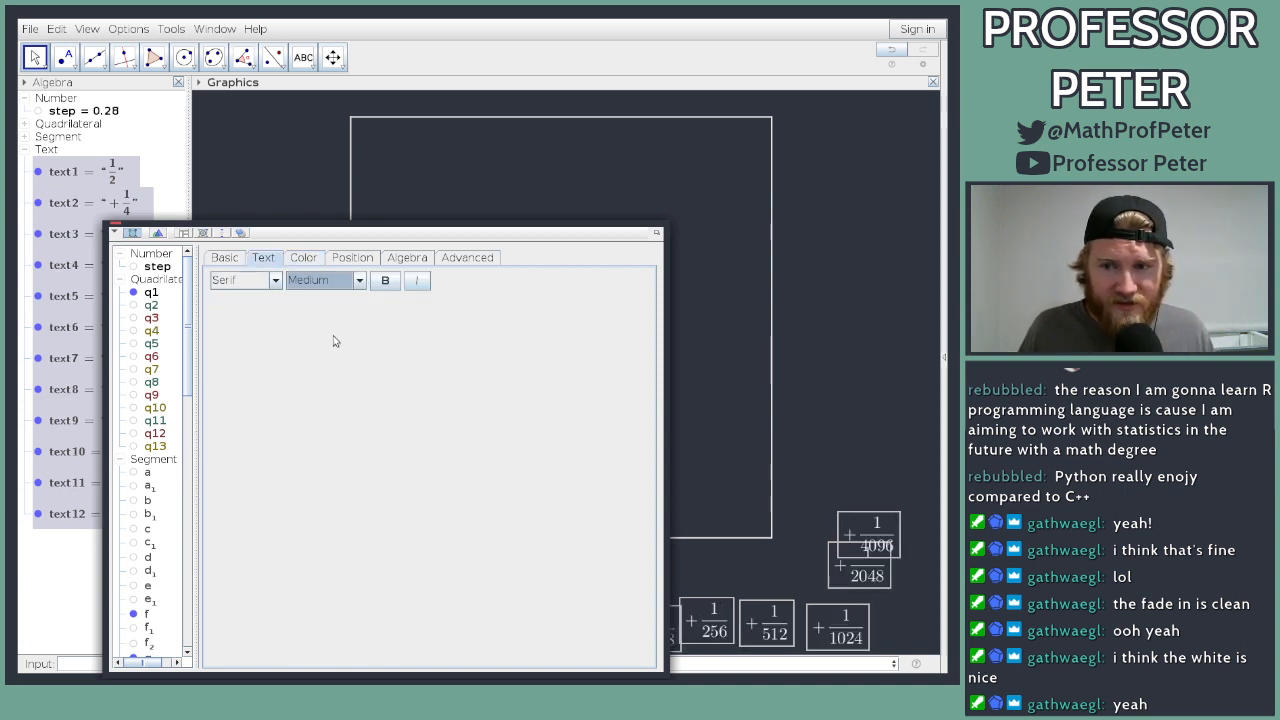
{"action": "left_click", "coordinate": [346, 281]}
{"action": "left_click", "coordinate": [319, 360]}
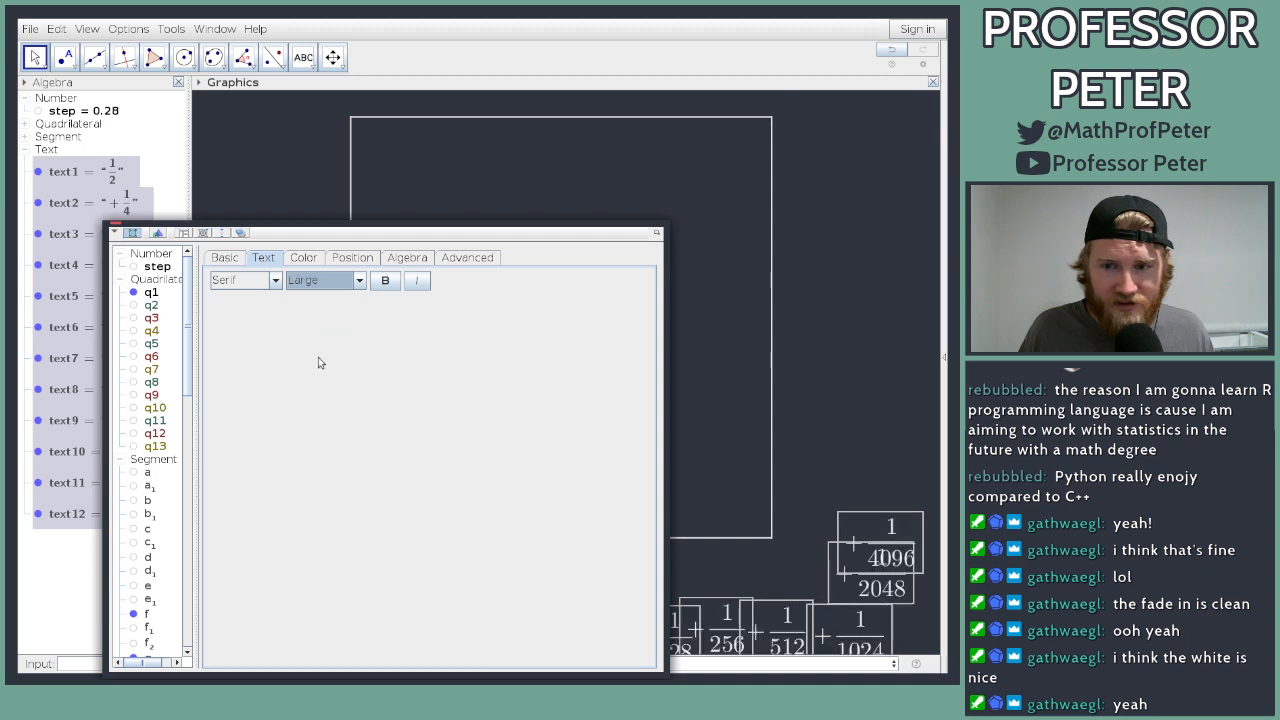
{"action": "left_click", "coordinate": [116, 228]}
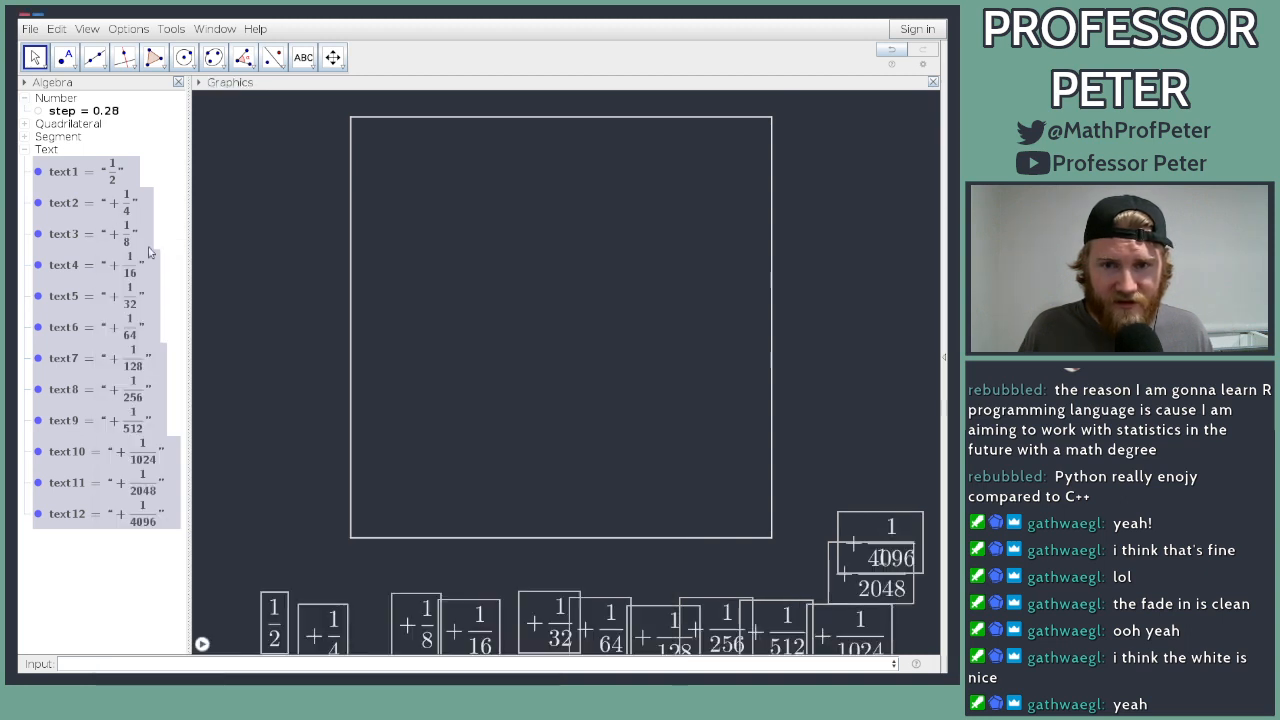
Step: Move all the fraction texts up into view, then line up the 1/2 to 1/32 terms closely in one row below the square
{"action": "left_click", "coordinate": [271, 493]}
{"action": "left_click_drag", "start_coordinate": [258, 580], "coordinate": [228, 592]}
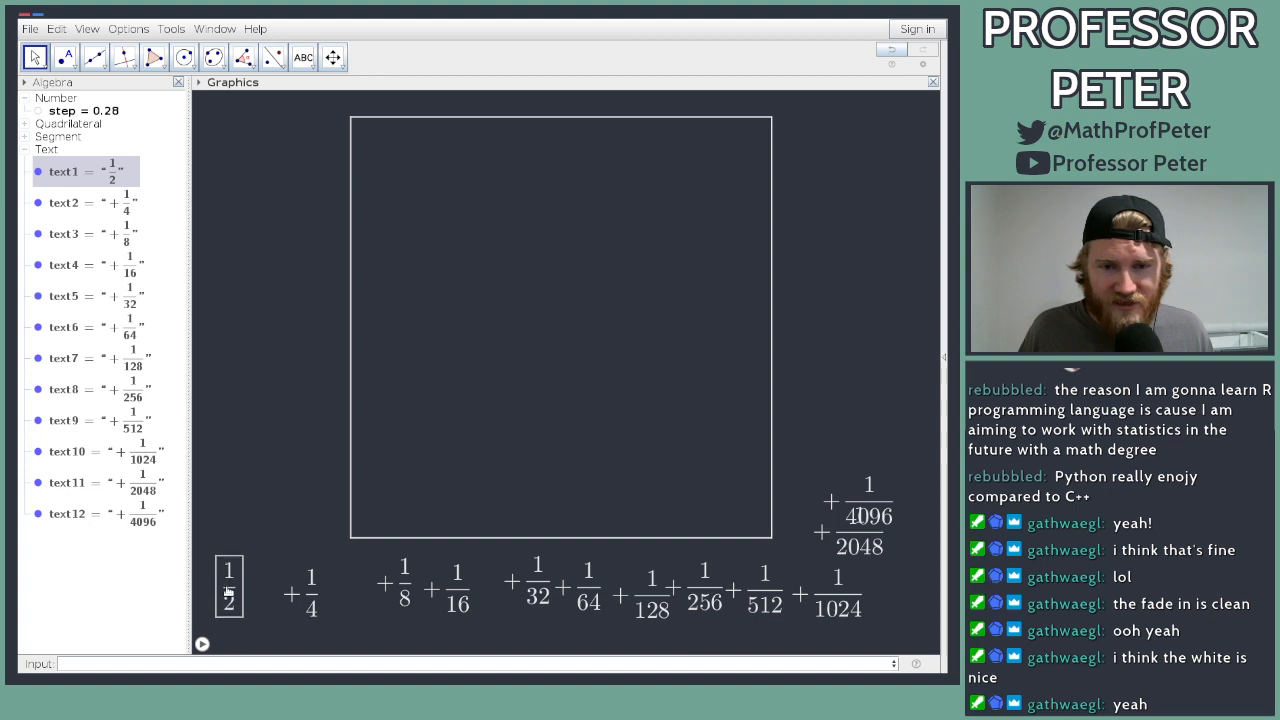
{"action": "left_click_drag", "start_coordinate": [316, 603], "coordinate": [277, 596]}
{"action": "left_click_drag", "start_coordinate": [386, 592], "coordinate": [293, 595]}
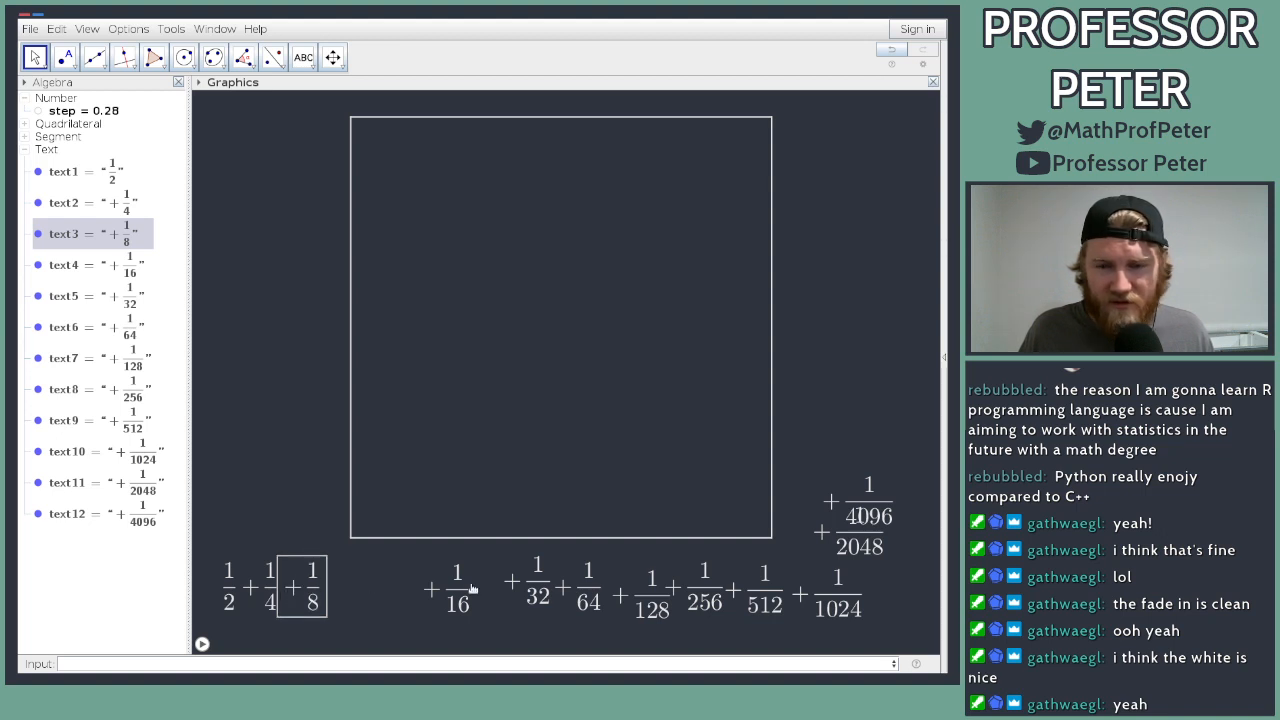
{"action": "left_click_drag", "start_coordinate": [432, 591], "coordinate": [356, 591]}
{"action": "left_click_drag", "start_coordinate": [503, 591], "coordinate": [401, 596]}
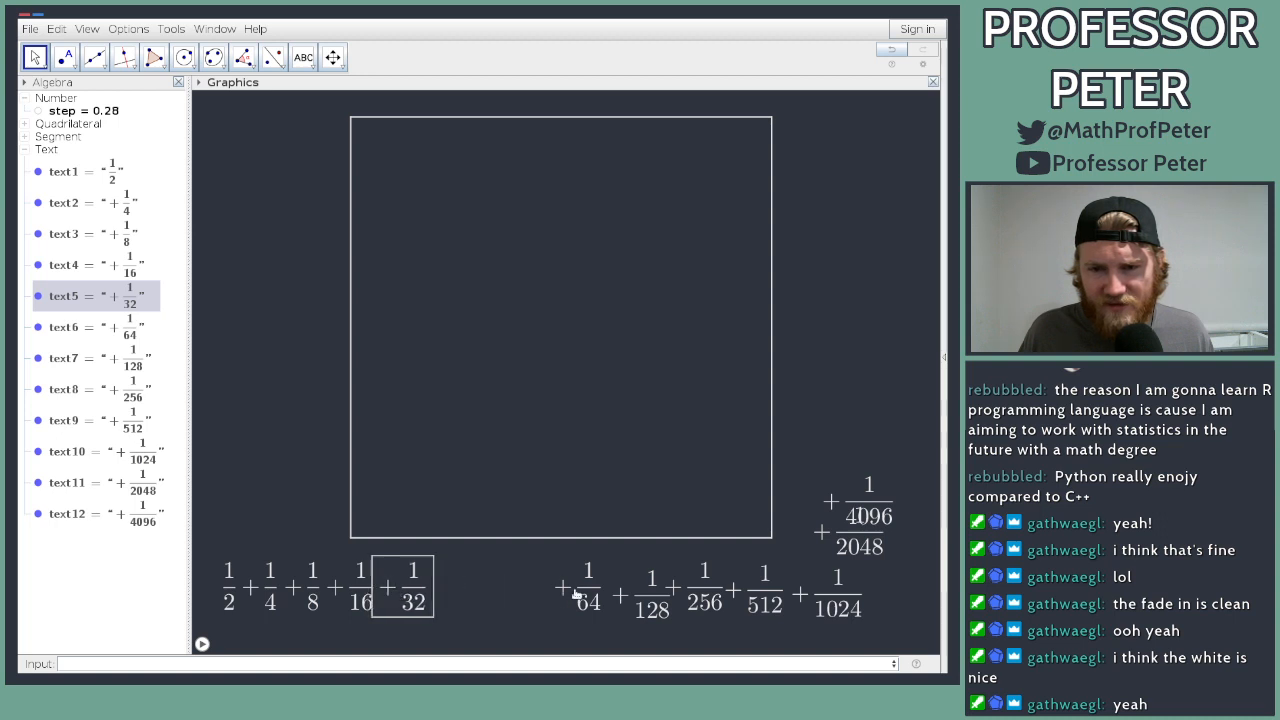
Step: Line up the 1/64, 1/128, 1/256, 1/512 and 1/1024 terms in the same row after the 1/32 term
{"action": "left_click_drag", "start_coordinate": [573, 596], "coordinate": [454, 590]}
{"action": "left_click_drag", "start_coordinate": [625, 593], "coordinate": [503, 586]}
{"action": "left_click_drag", "start_coordinate": [676, 594], "coordinate": [572, 594]}
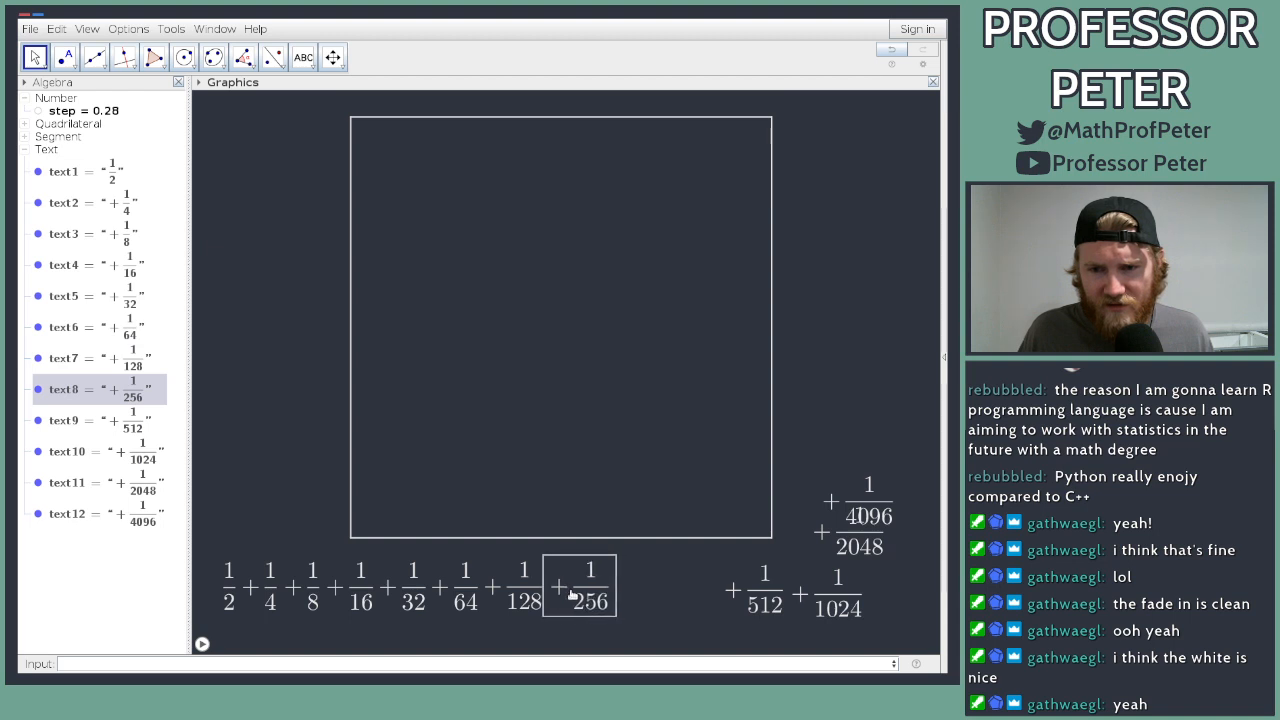
{"action": "left_click_drag", "start_coordinate": [728, 594], "coordinate": [639, 593]}
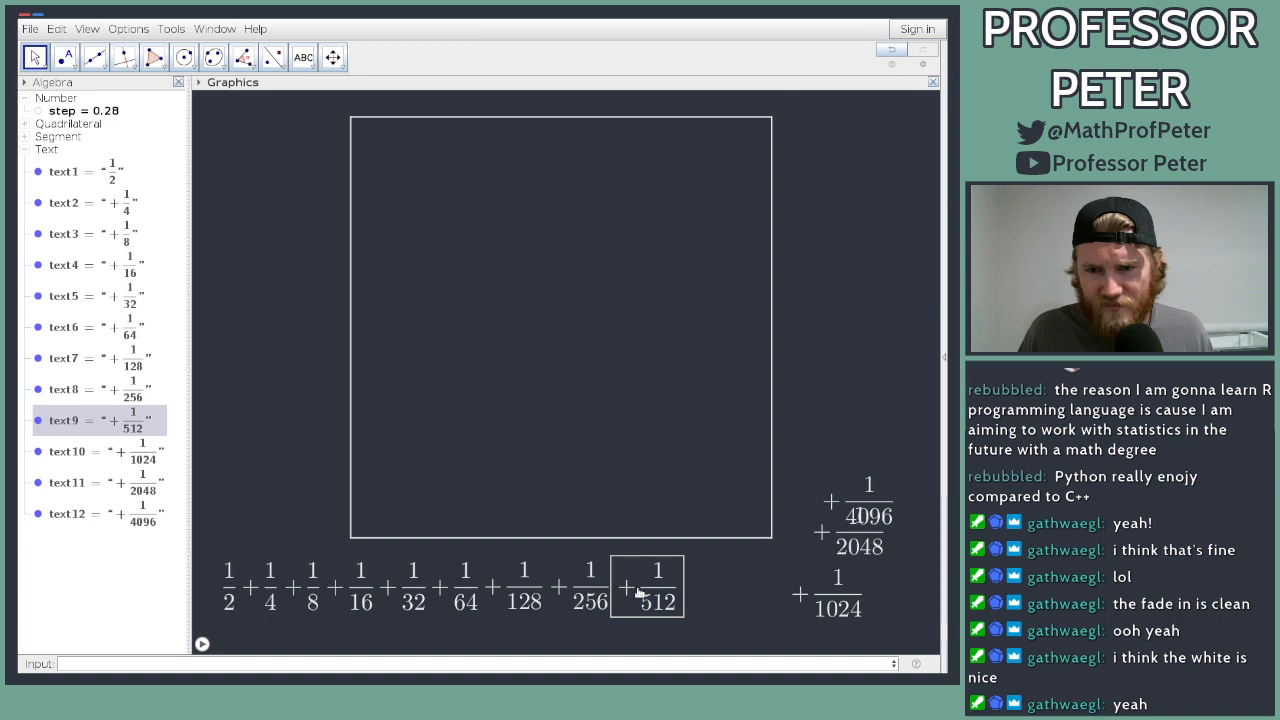
{"action": "left_click_drag", "start_coordinate": [831, 598], "coordinate": [722, 592]}
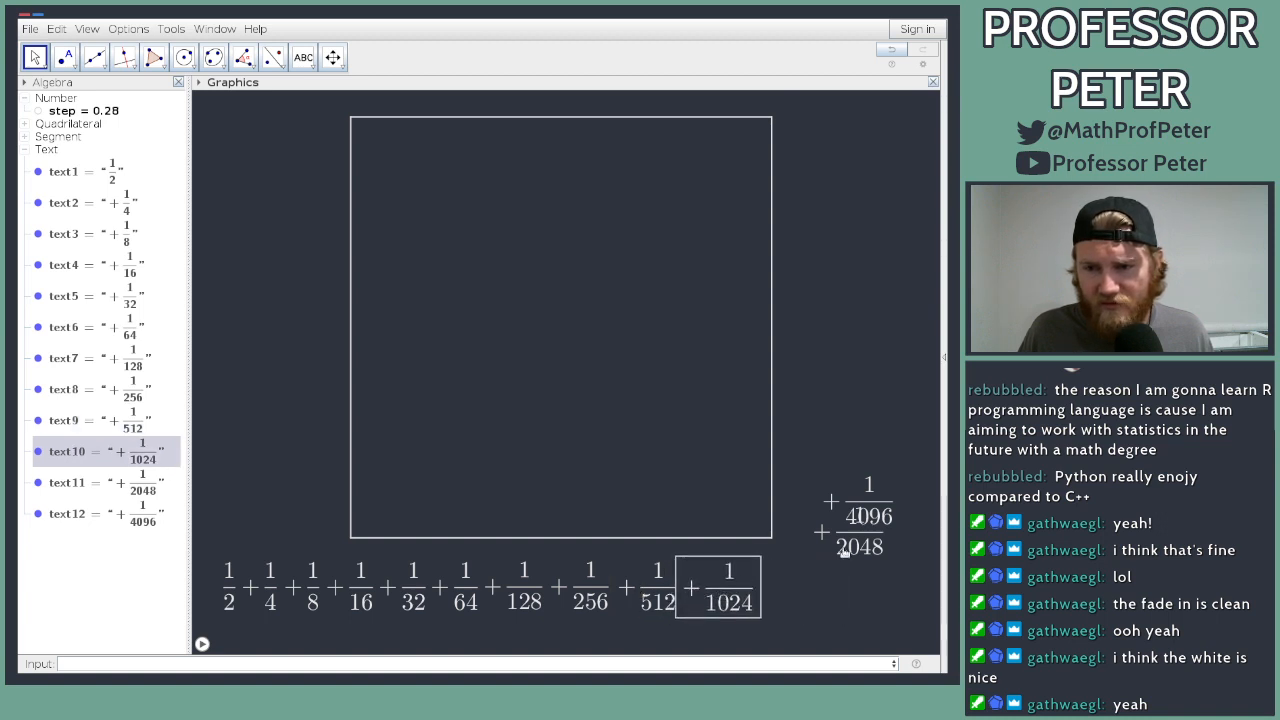
Step: Move the 1/2048 and 1/4096 terms down to the end of the fraction row, after the 1/1024 term
{"action": "left_click_drag", "start_coordinate": [843, 552], "coordinate": [793, 608]}
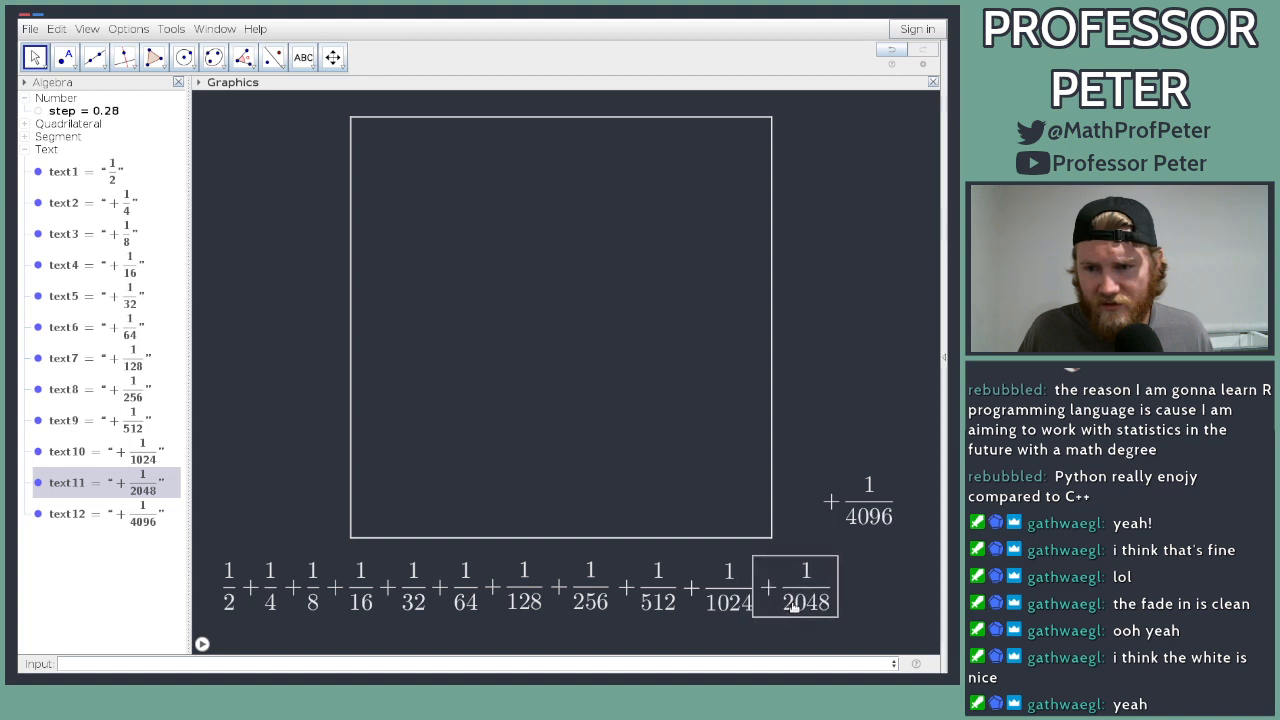
{"action": "left_click_drag", "start_coordinate": [866, 512], "coordinate": [880, 601]}
{"action": "left_click", "coordinate": [834, 430]}
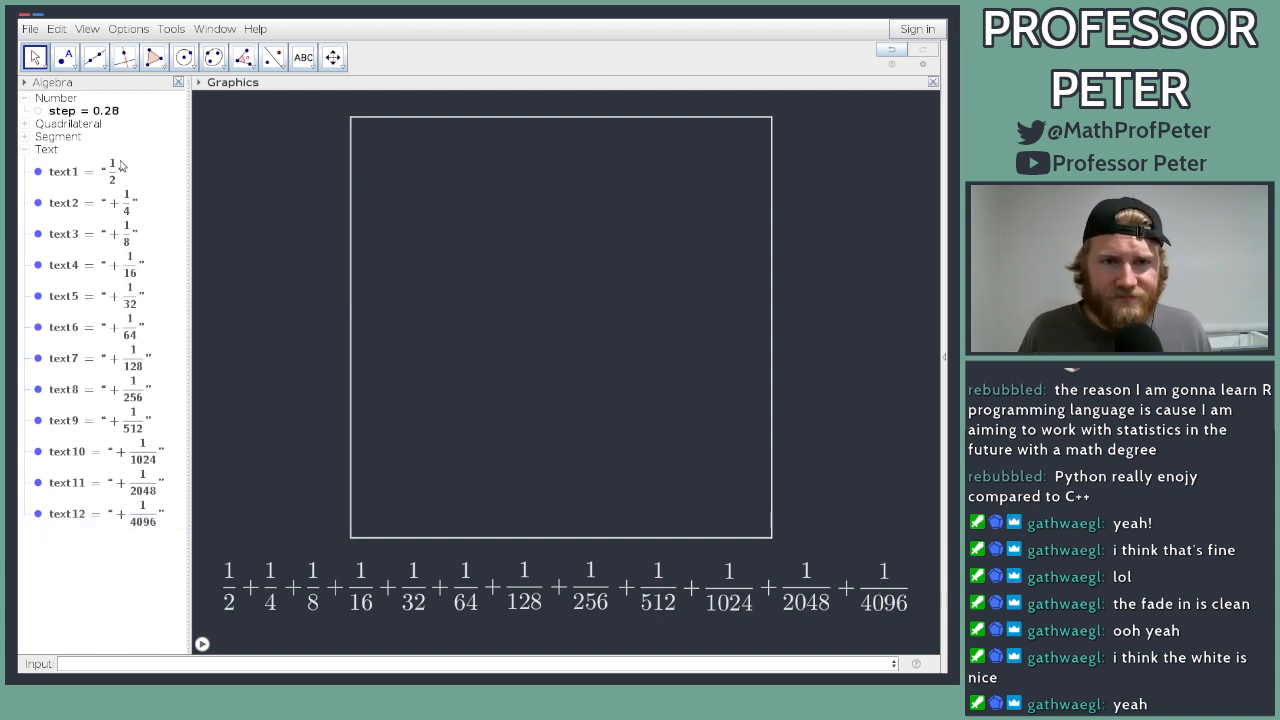
{"action": "left_click", "coordinate": [235, 588]}
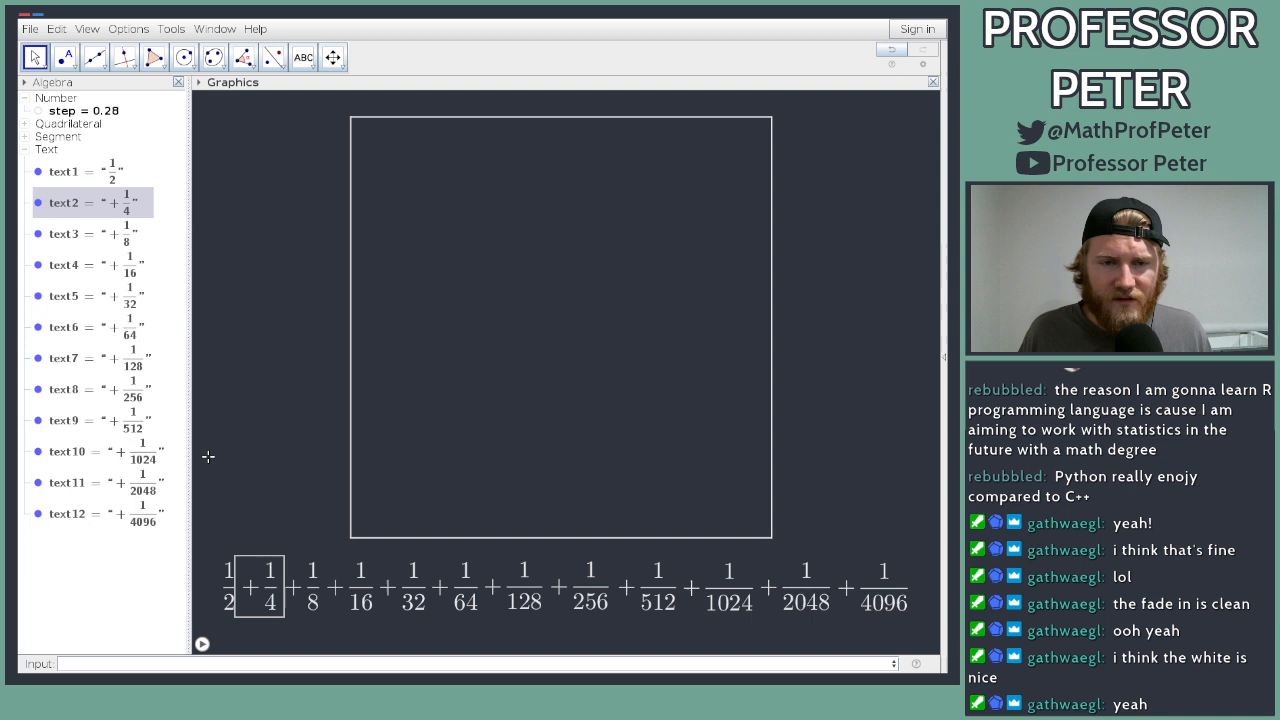
Step: Set the show condition of the 1/2 text (text1) to "step > 1" in its properties
{"action": "left_click", "coordinate": [226, 600]}
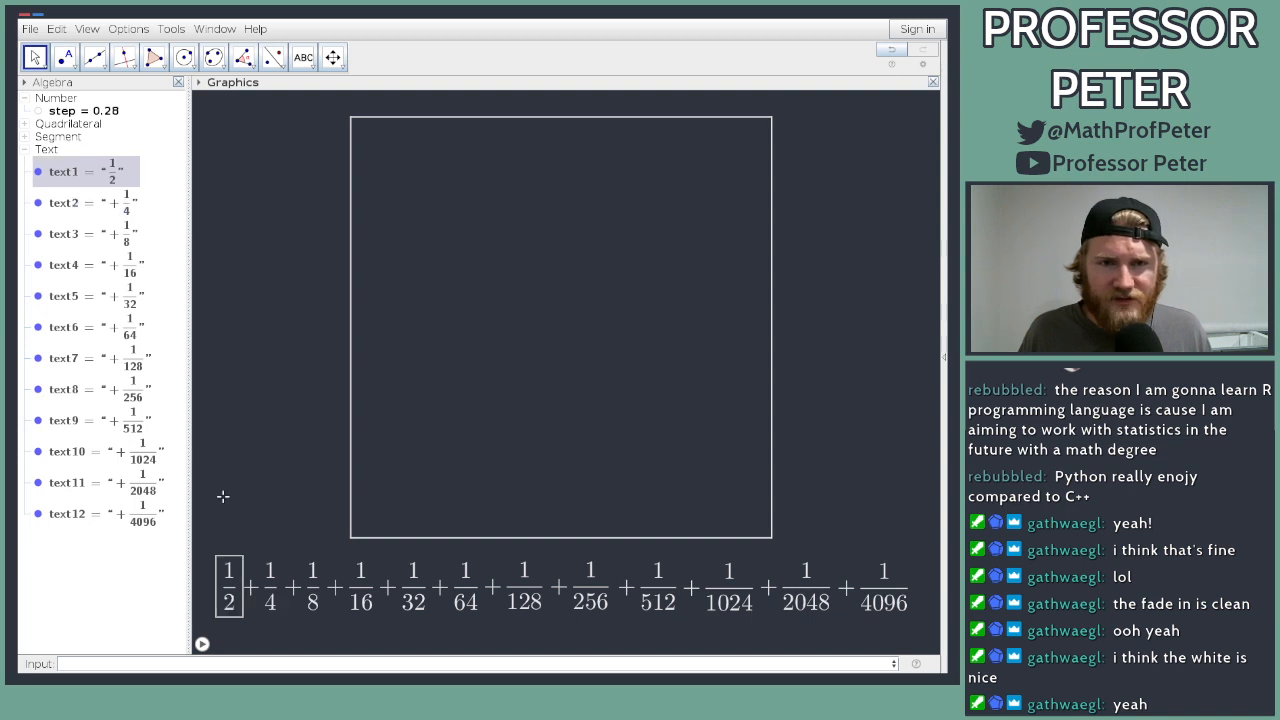
{"action": "right_click", "coordinate": [91, 174]}
{"action": "left_click", "coordinate": [162, 306]}
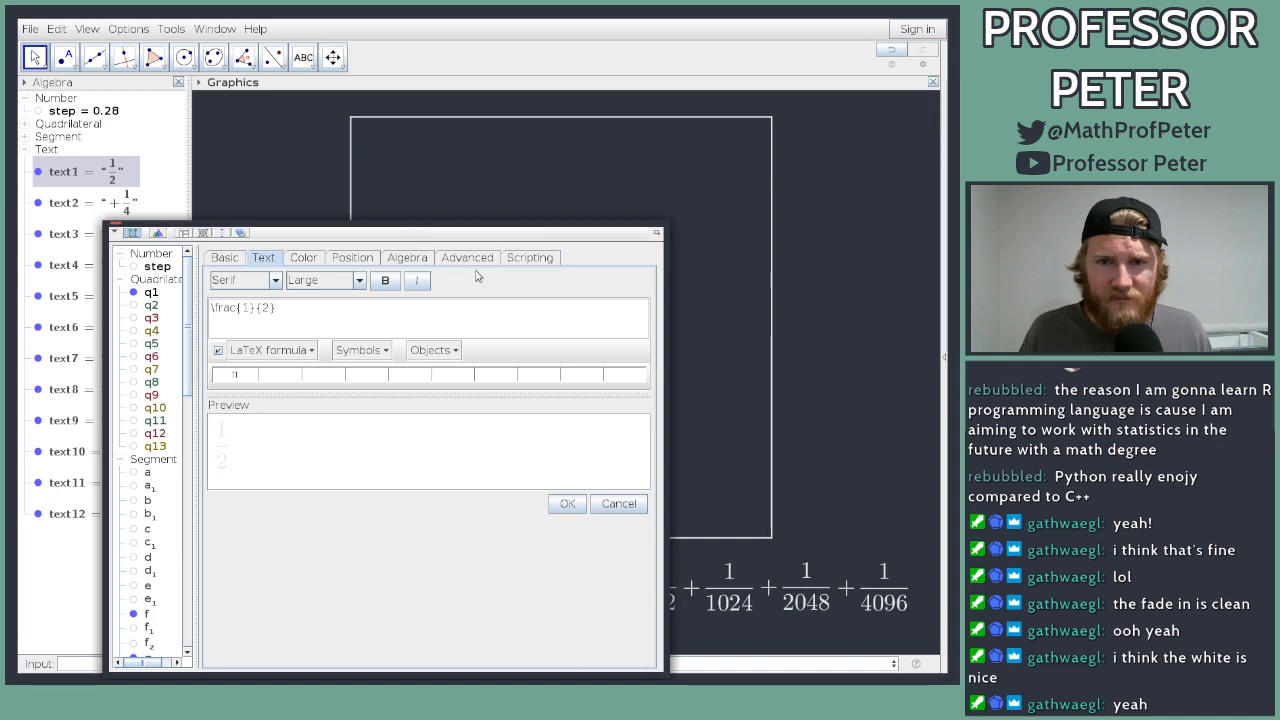
{"action": "left_click", "coordinate": [472, 258]}
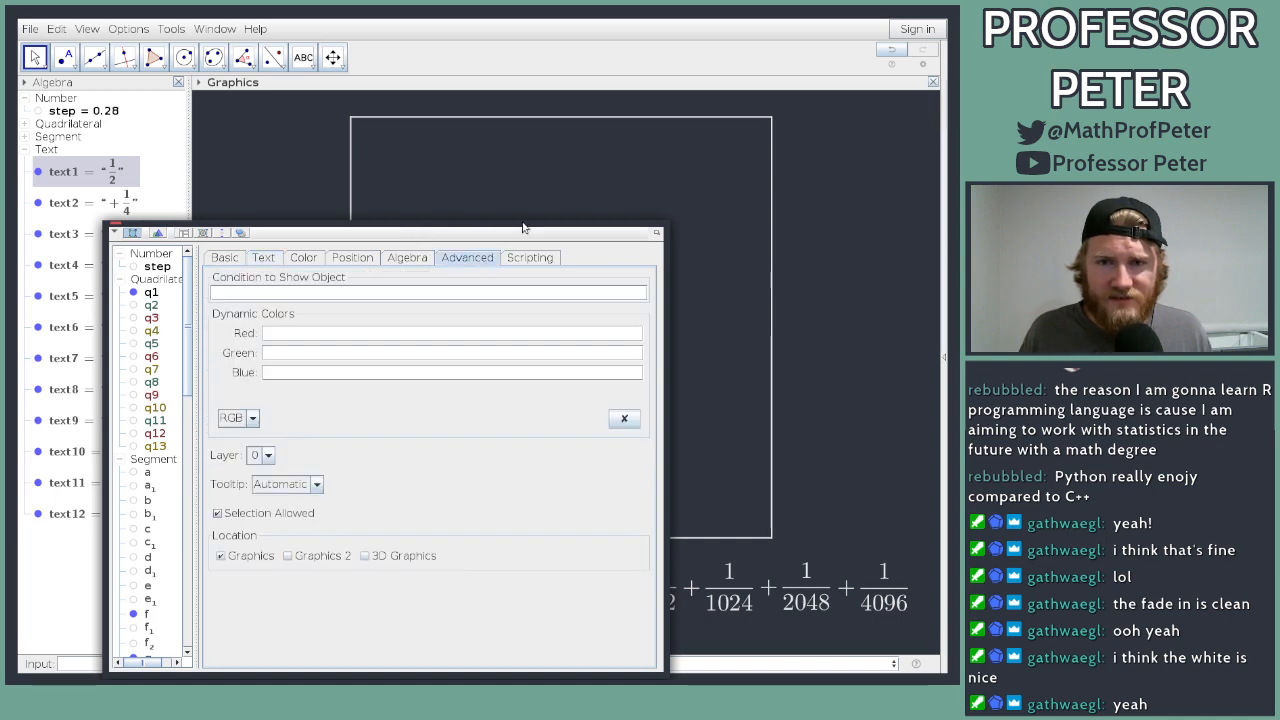
{"action": "left_click_drag", "start_coordinate": [520, 233], "coordinate": [665, 161]}
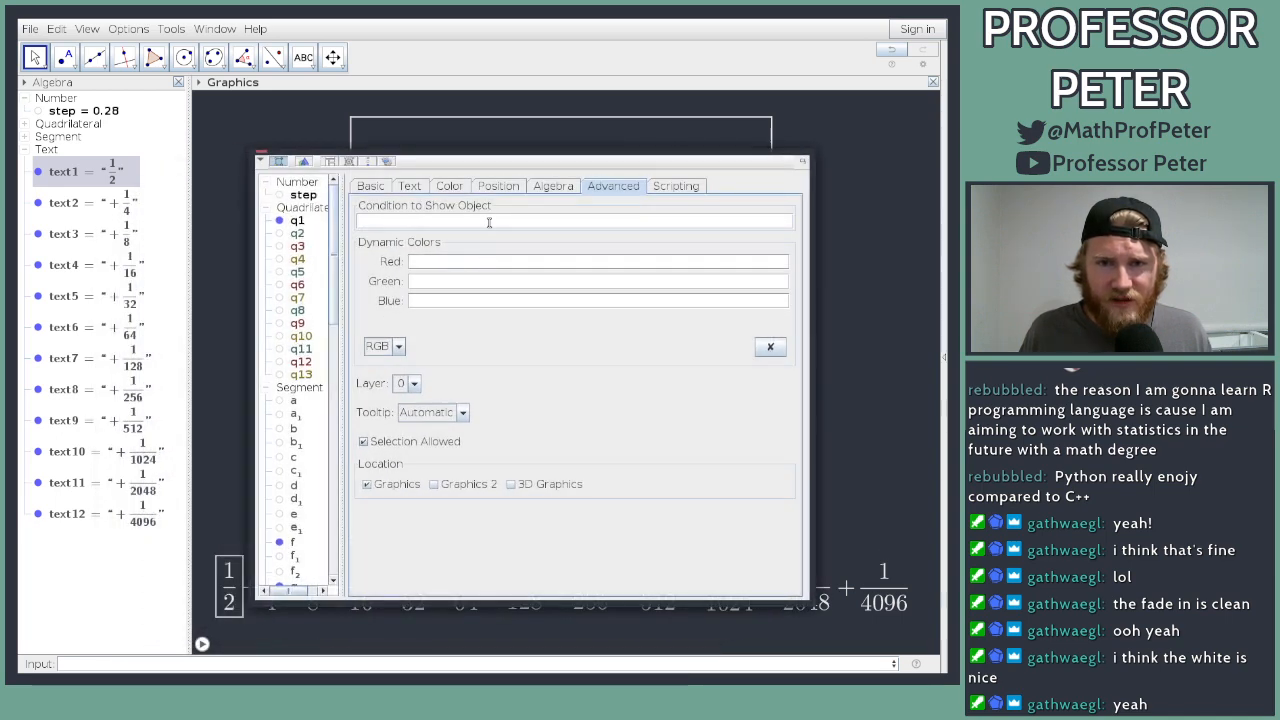
{"action": "left_click", "coordinate": [489, 222]}
{"action": "type", "text": "step > 1"}
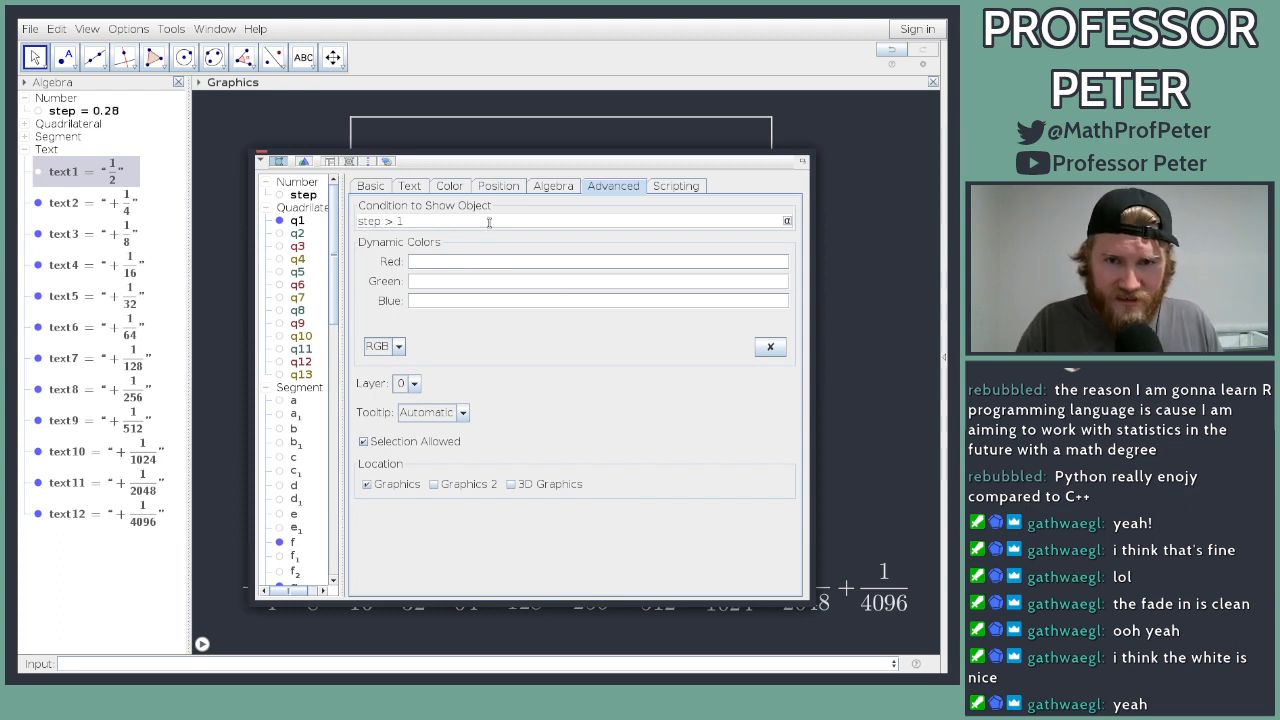
{"action": "key", "text": "Return"}
Step: Set the show condition of the 1/4 text (text2) to "step > 2"
{"action": "left_click", "coordinate": [266, 388]}
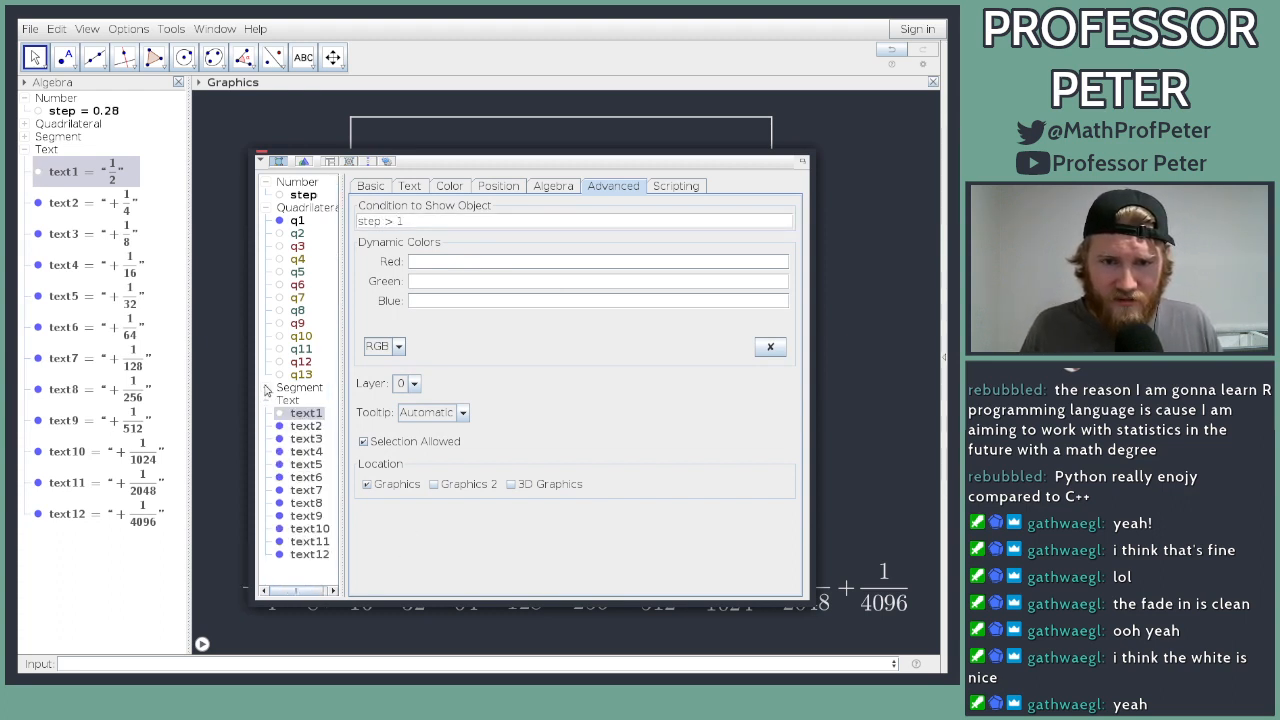
{"action": "left_click", "coordinate": [307, 427]}
{"action": "left_click", "coordinate": [422, 222]}
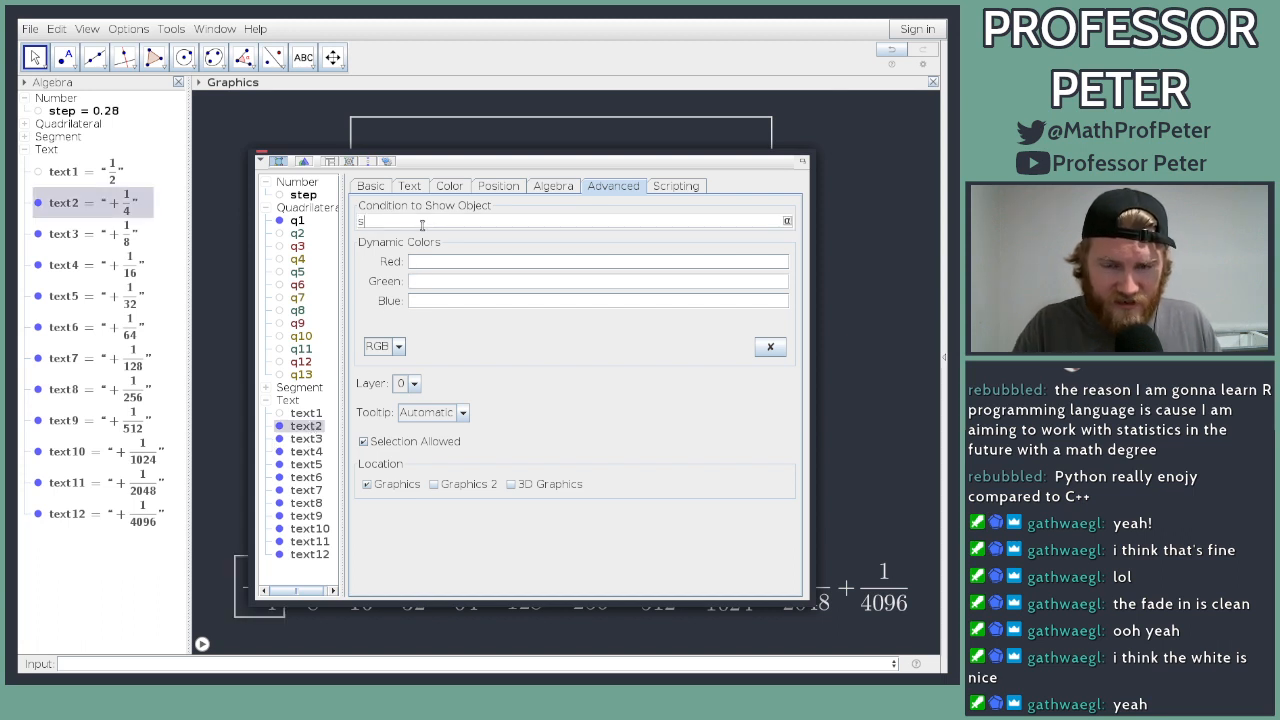
{"action": "type", "text": "spte"}
{"action": "key", "text": "BackSpace"}
{"action": "key", "text": "BackSpace"}
{"action": "key", "text": "BackSpace"}
{"action": "type", "text": "te"}
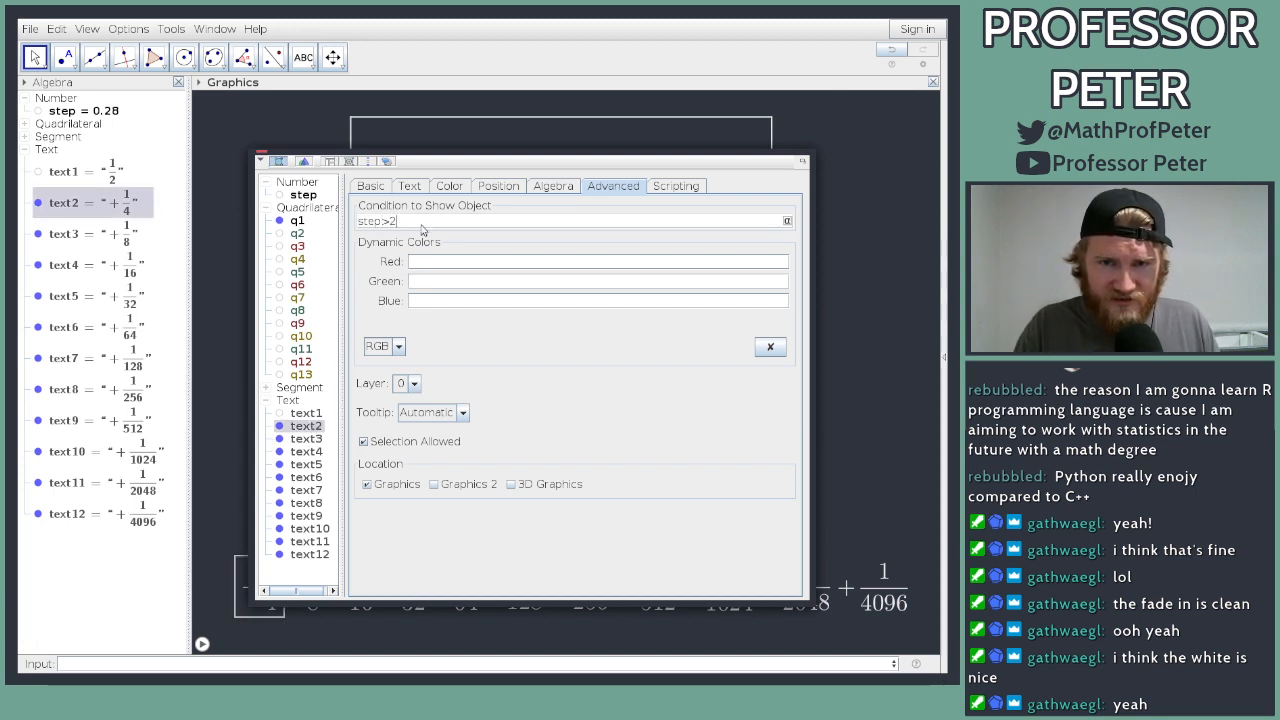
{"action": "type", "text": "p > 2"}
{"action": "key", "text": "Return"}
Step: Copy the "step > " part of the condition and reuse it to give the 1/8 text (text3) the show condition "step > 3"
{"action": "left_click_drag", "start_coordinate": [398, 222], "coordinate": [333, 220]}
{"action": "key", "text": "ctrl+c"}
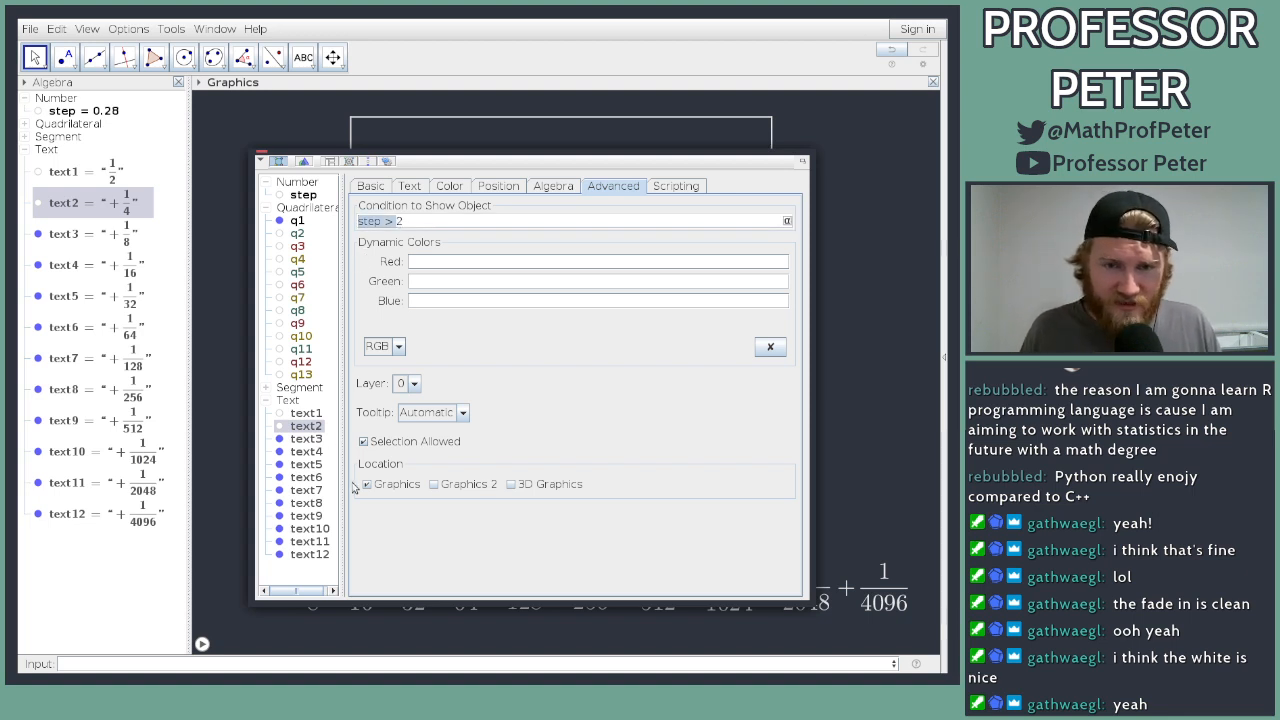
{"action": "left_click", "coordinate": [306, 439]}
{"action": "left_click", "coordinate": [450, 224]}
{"action": "key", "text": "ctrl+v"}
{"action": "type", "text": "3"}
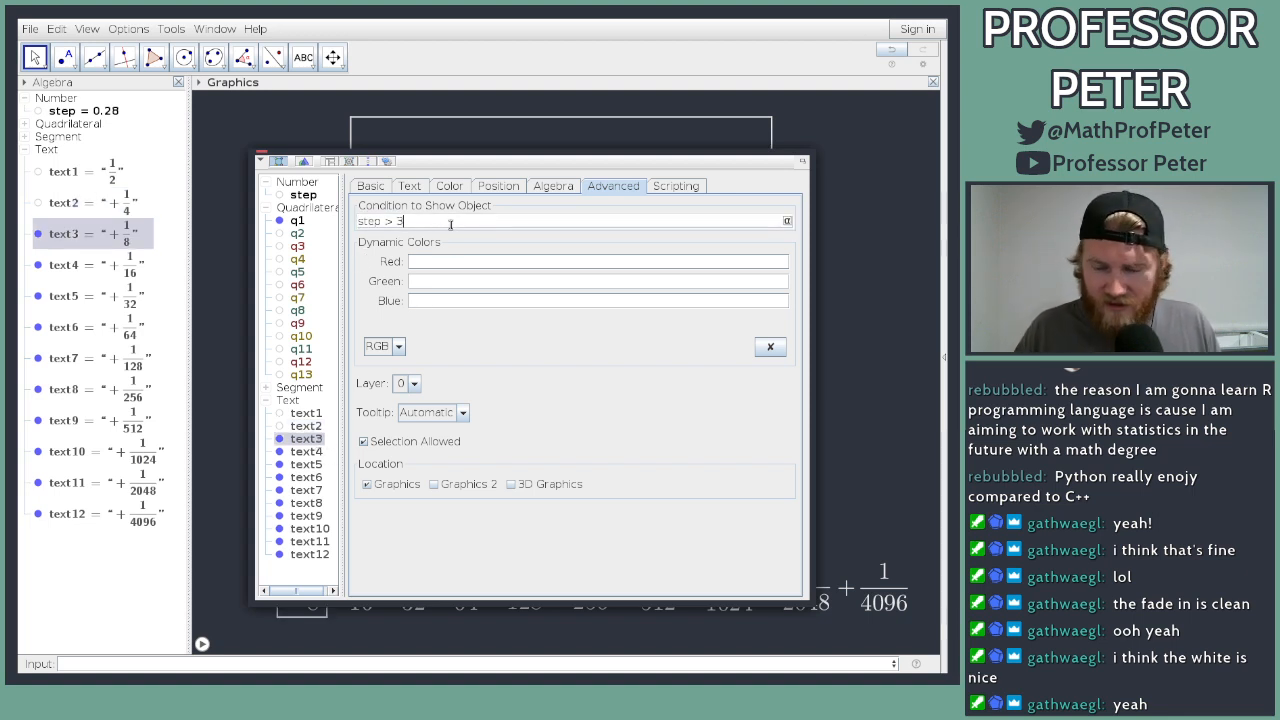
{"action": "key", "text": "Return"}
Step: Give text4 the show condition "step > 4" and text5 the show condition "step > 5"
{"action": "left_click", "coordinate": [306, 451]}
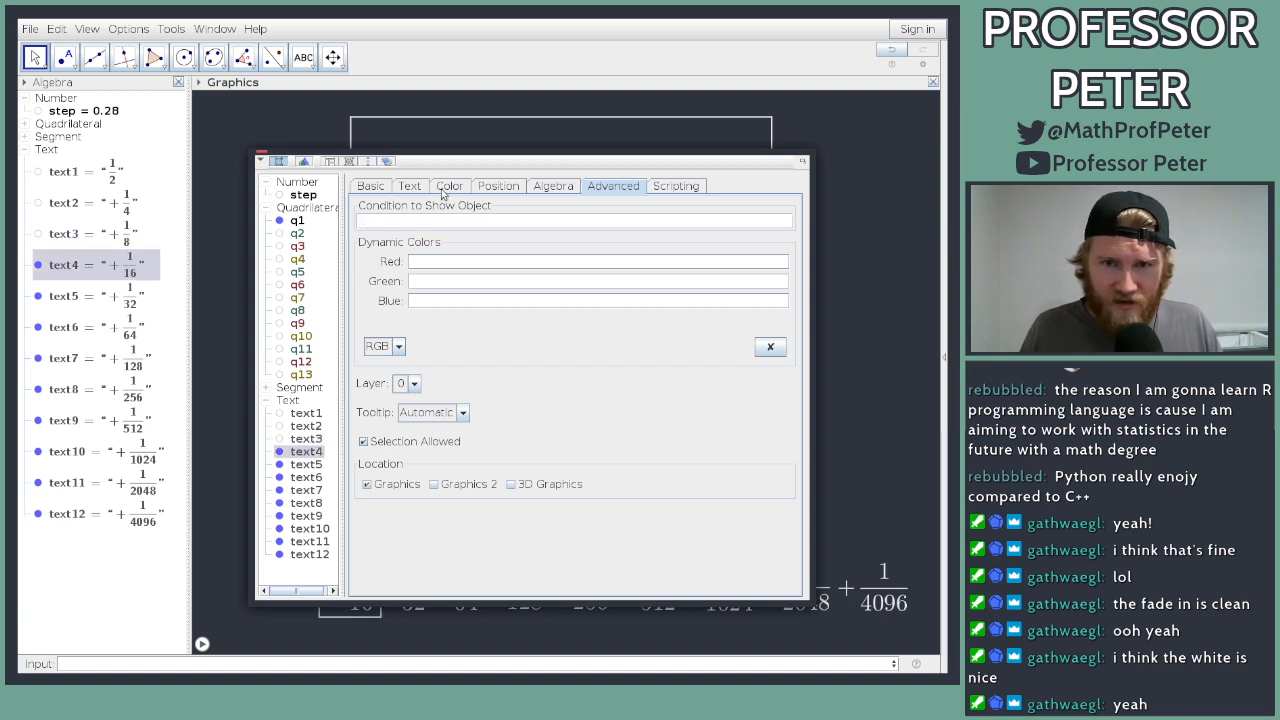
{"action": "left_click", "coordinate": [435, 218]}
{"action": "key", "text": "ctrl+v"}
{"action": "type", "text": "4"}
{"action": "key", "text": "Return"}
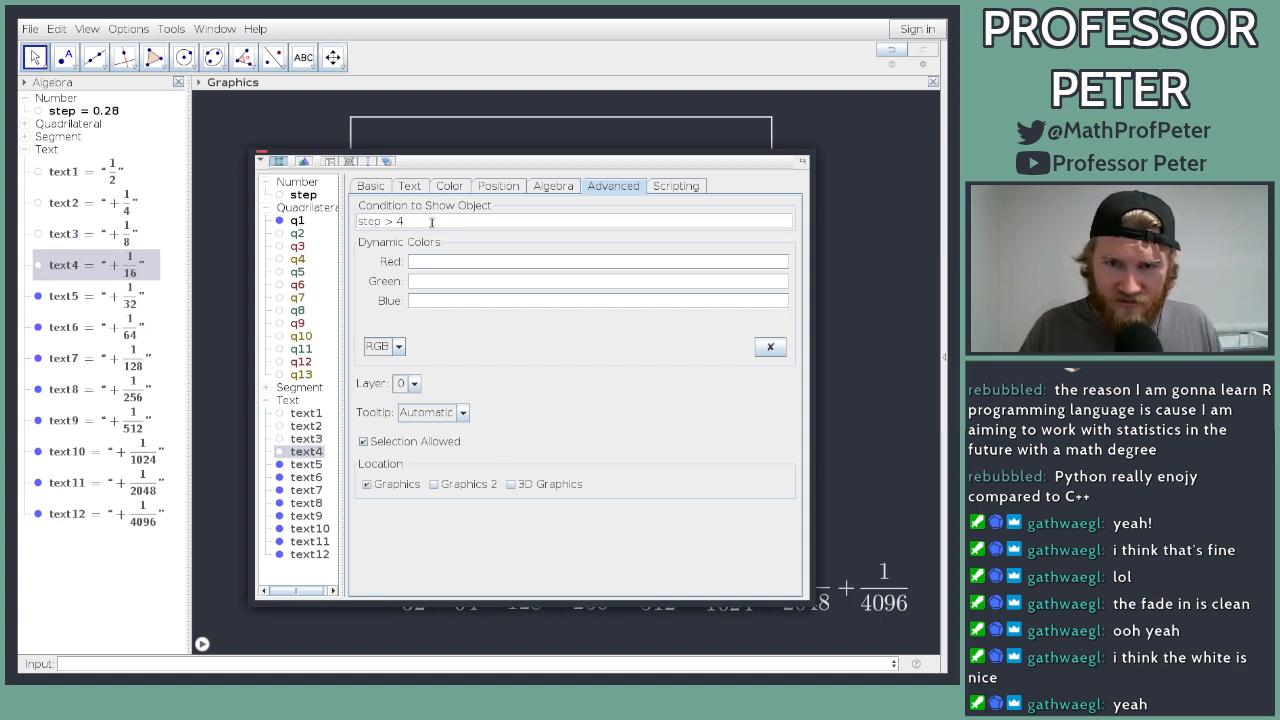
{"action": "left_click", "coordinate": [306, 464]}
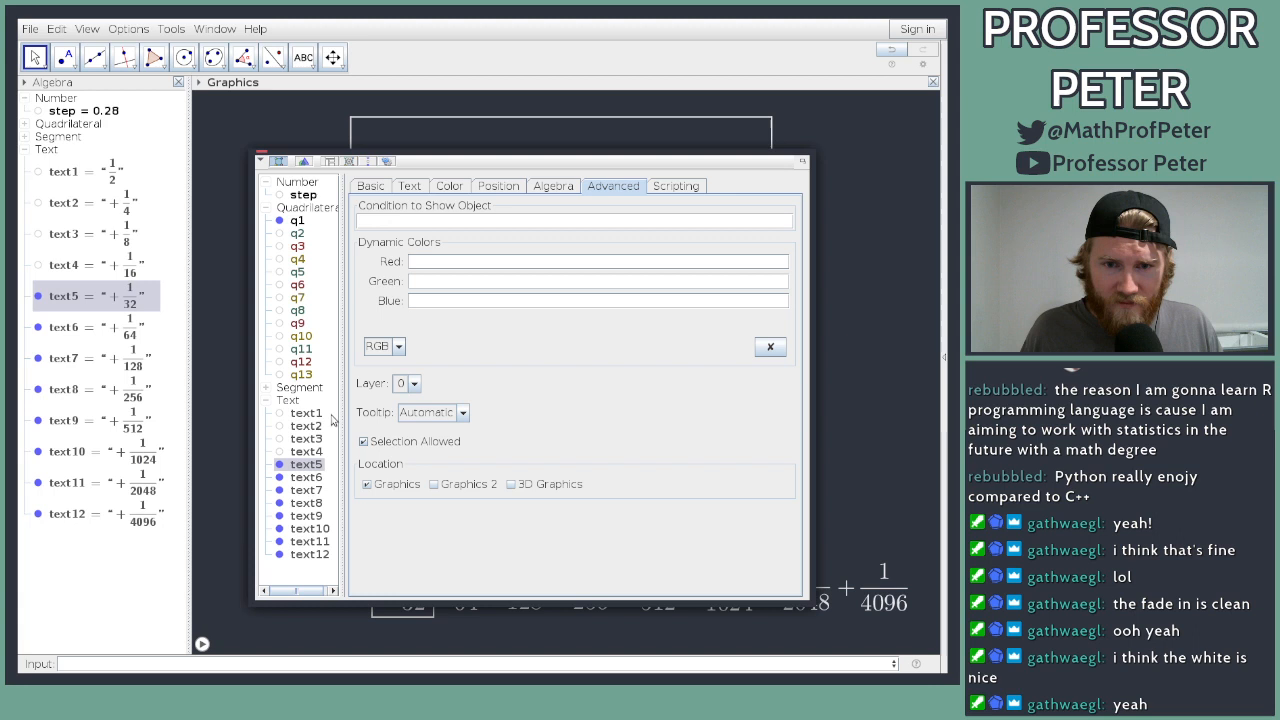
{"action": "left_click", "coordinate": [447, 219]}
{"action": "key", "text": "Return"}
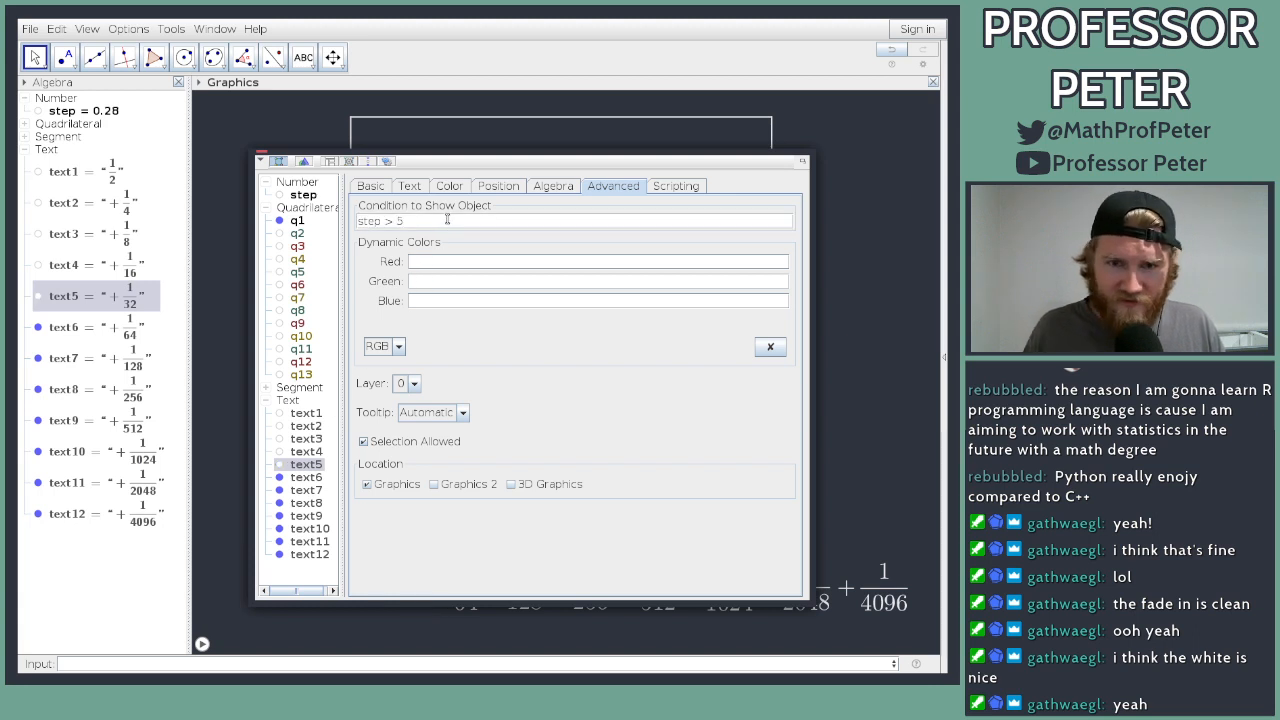
Step: Give text6 the show condition "step > 6" and text7 the show condition "step > 7"
{"action": "left_click", "coordinate": [306, 477]}
{"action": "left_click", "coordinate": [443, 220]}
{"action": "key", "text": "ctrl+v"}
{"action": "type", "text": "6"}
{"action": "key", "text": "Return"}
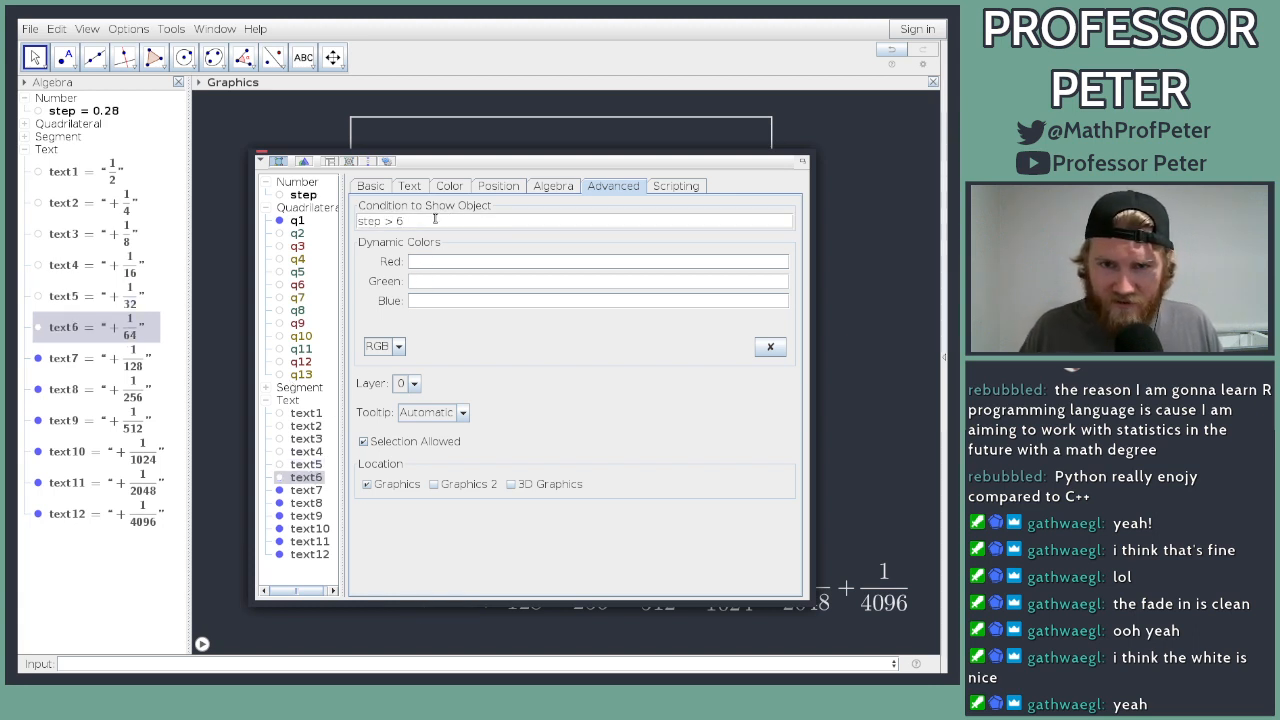
{"action": "left_click", "coordinate": [306, 490]}
{"action": "left_click", "coordinate": [470, 220]}
{"action": "key", "text": "ctrl+v"}
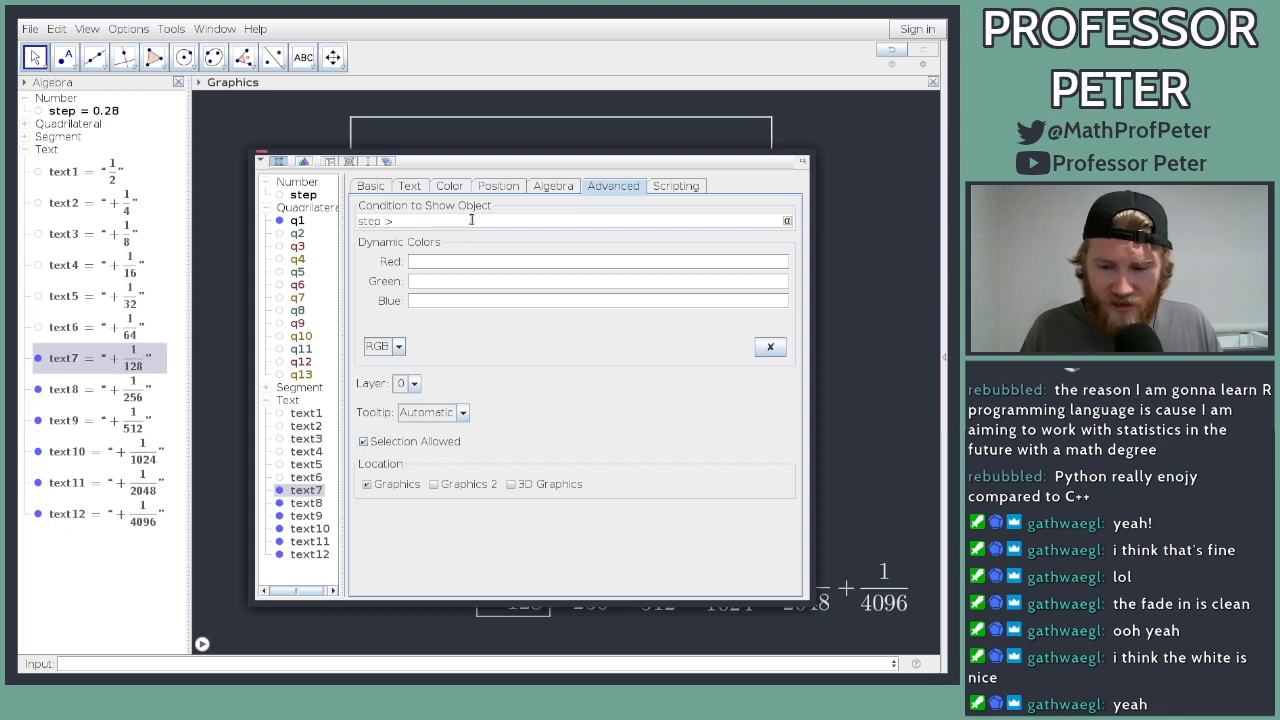
{"action": "type", "text": "7"}
{"action": "key", "text": "Return"}
Step: Give text8 the show condition "step > 8" and text9 the show condition "step > 9"
{"action": "left_click", "coordinate": [306, 503]}
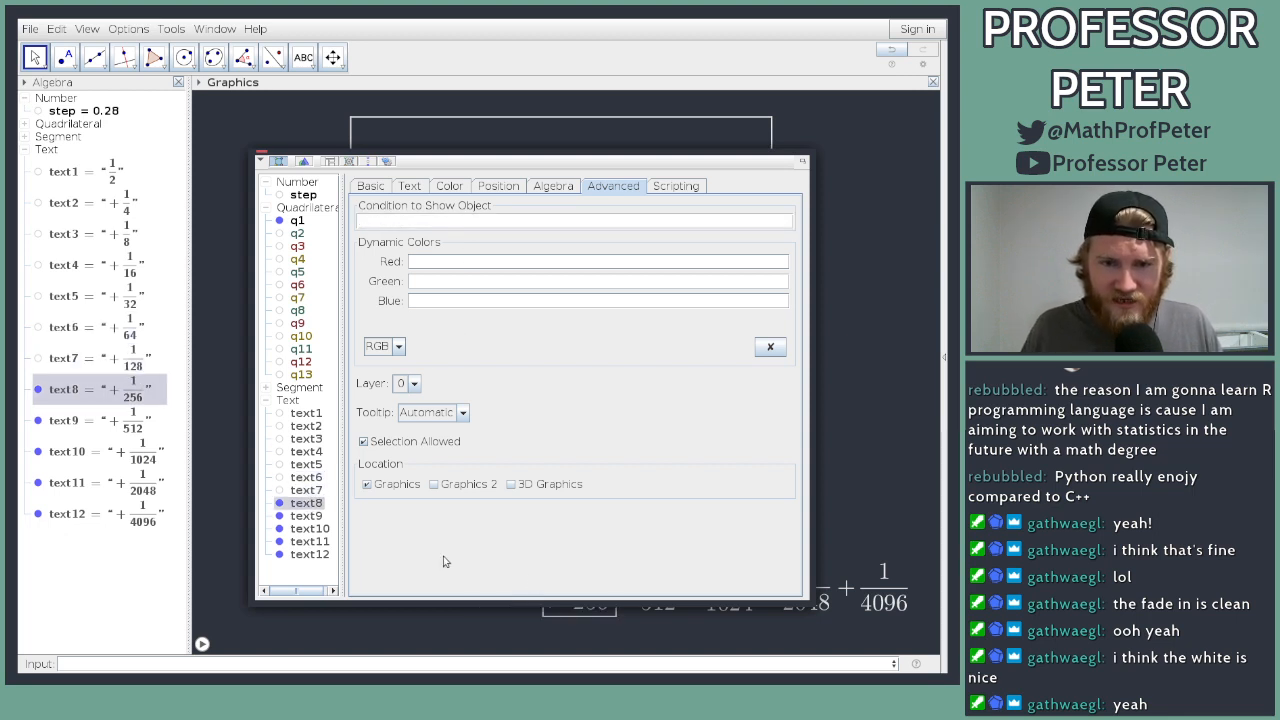
{"action": "left_click", "coordinate": [471, 220]}
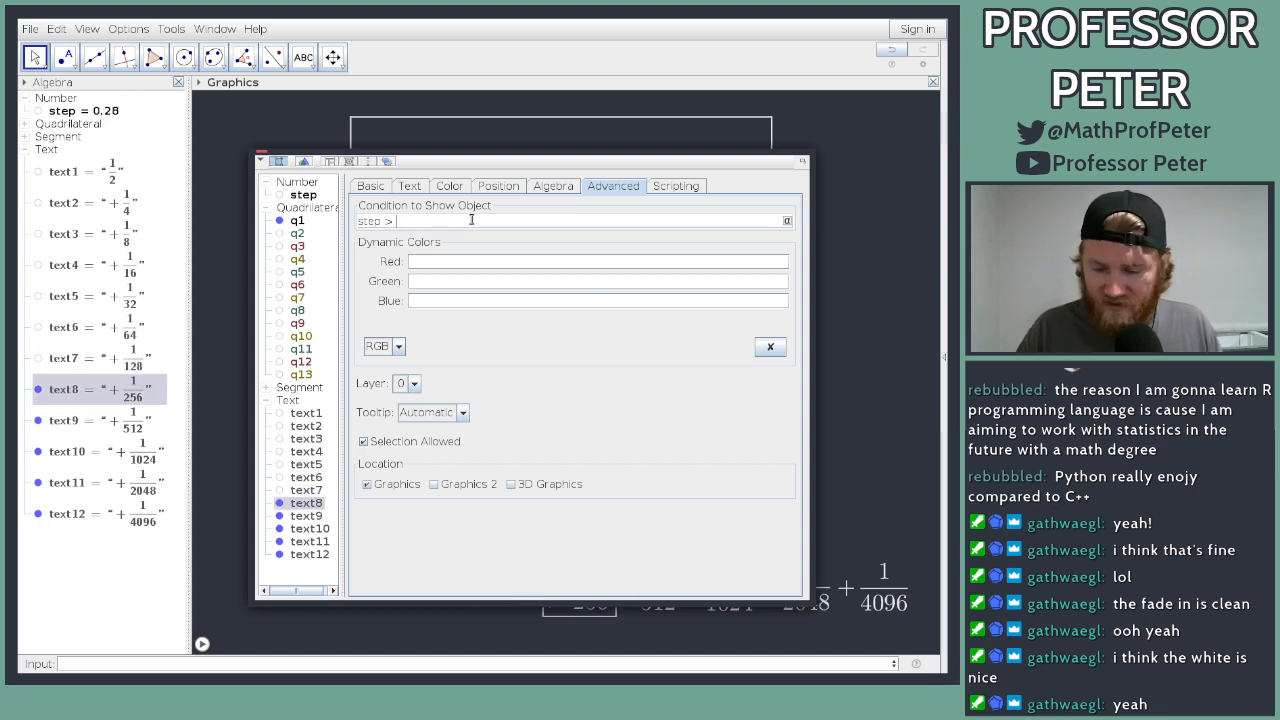
{"action": "type", "text": "8"}
{"action": "key", "text": "Return"}
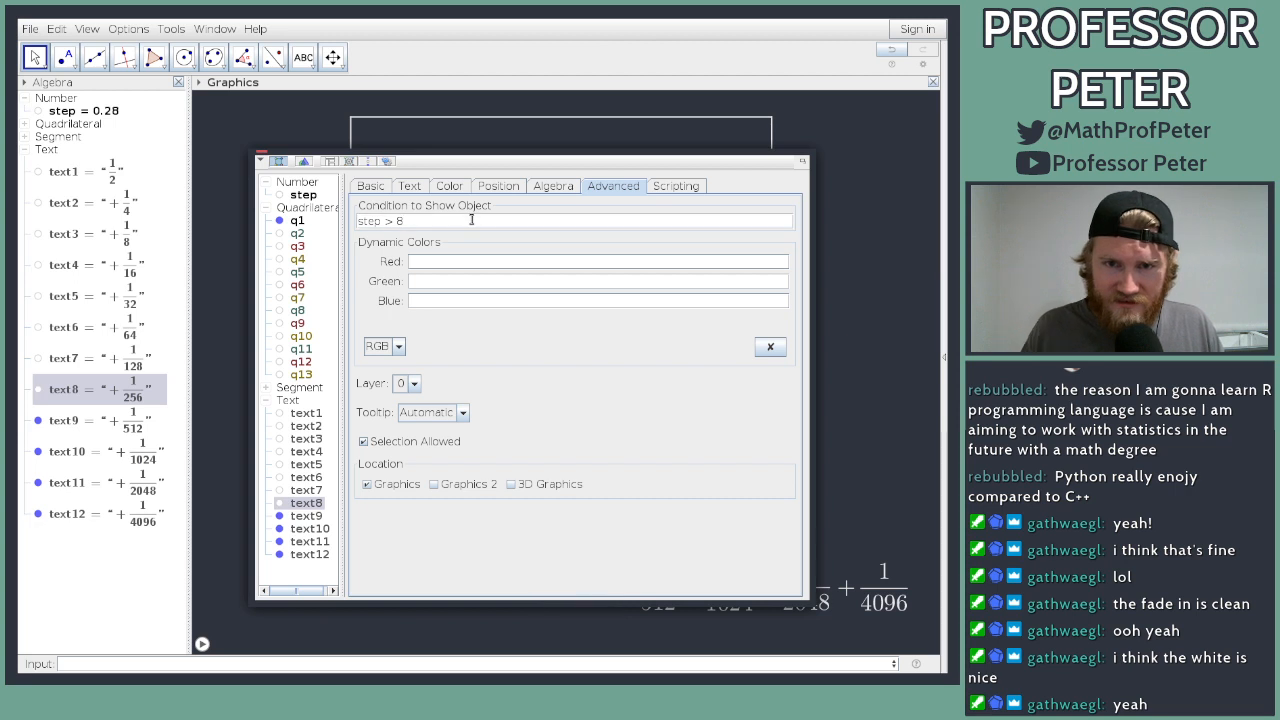
{"action": "left_click", "coordinate": [316, 516]}
{"action": "left_click", "coordinate": [438, 222]}
{"action": "key", "text": "BackSpace"}
{"action": "type", "text": "9"}
{"action": "key", "text": "Return"}
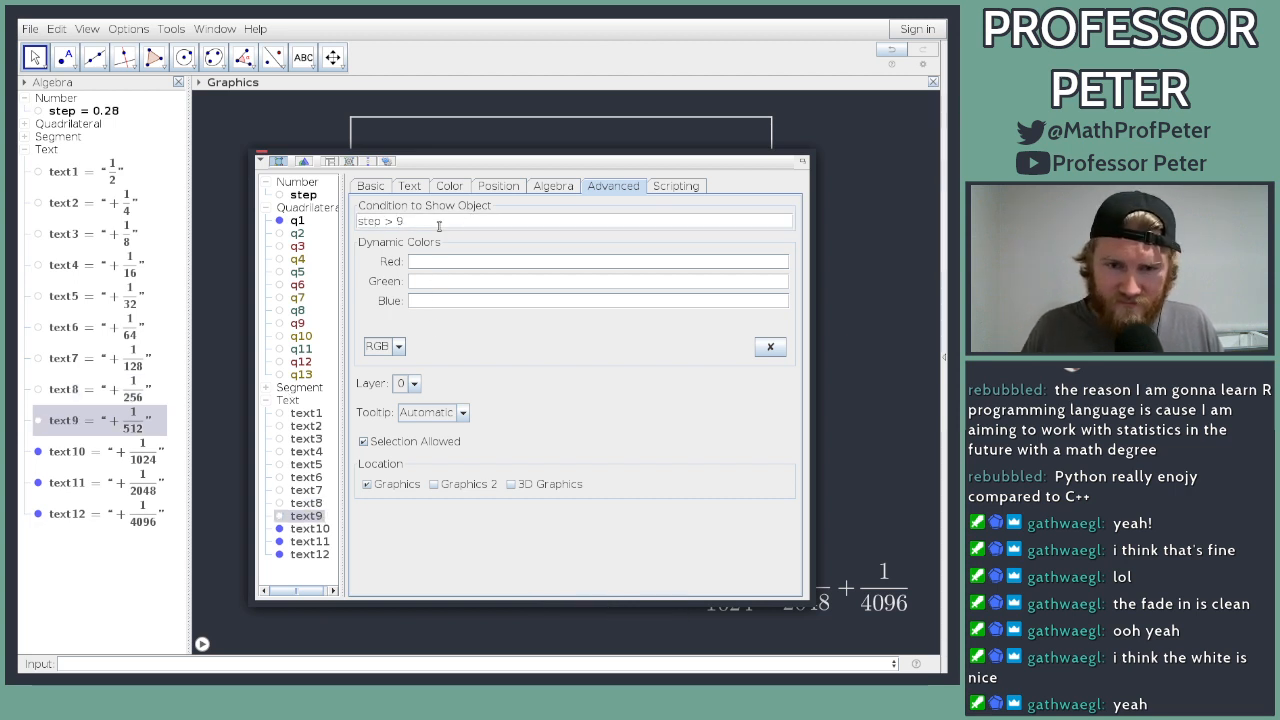
Step: Give text10 the show condition "step > 10" and text11 the show condition "step > 11"
{"action": "left_click", "coordinate": [306, 528]}
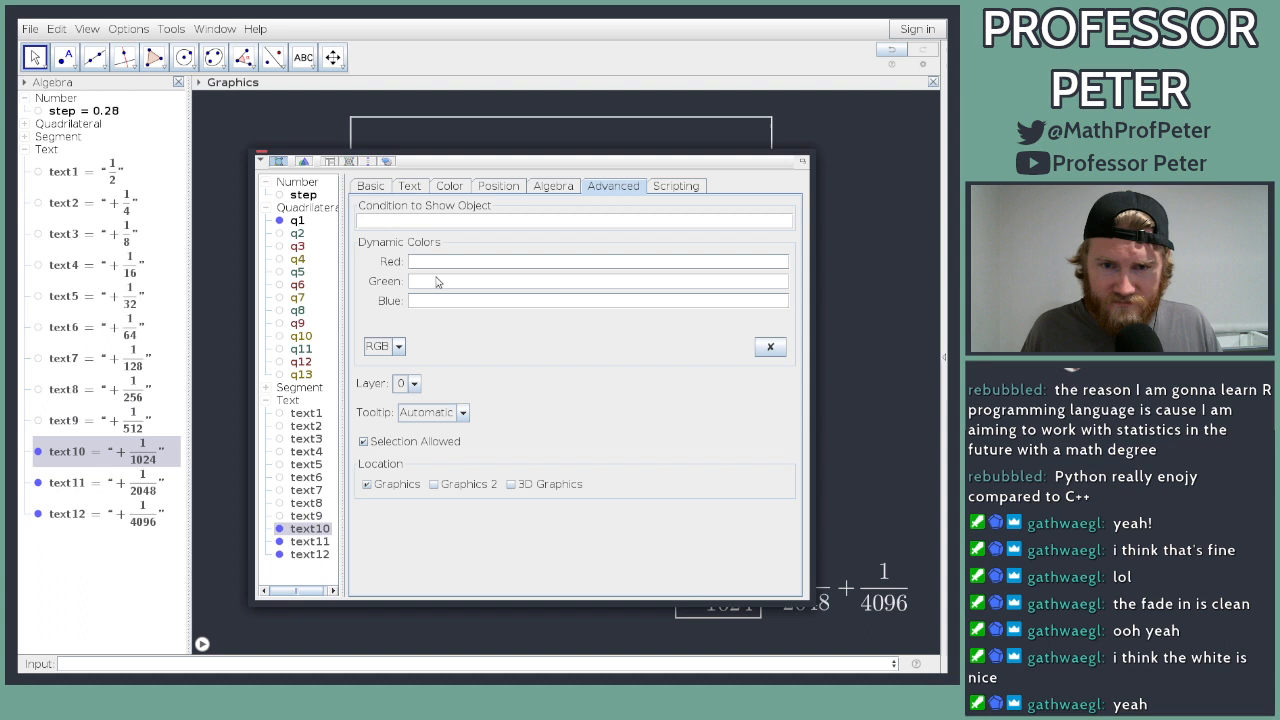
{"action": "left_click", "coordinate": [445, 221]}
{"action": "key", "text": "BackSpace"}
{"action": "type", "text": "10"}
{"action": "key", "text": "Return"}
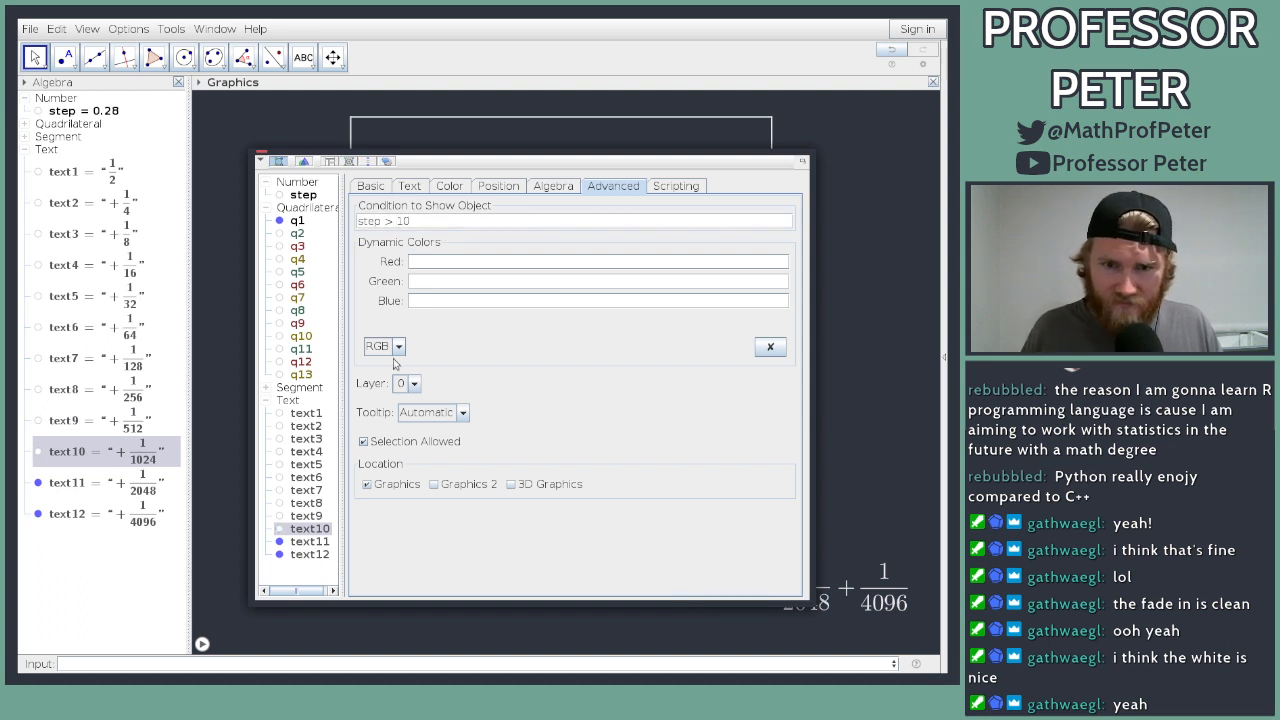
{"action": "left_click", "coordinate": [310, 541]}
{"action": "left_click", "coordinate": [480, 220]}
{"action": "type", "text": "step > 11"}
{"action": "key", "text": "Return"}
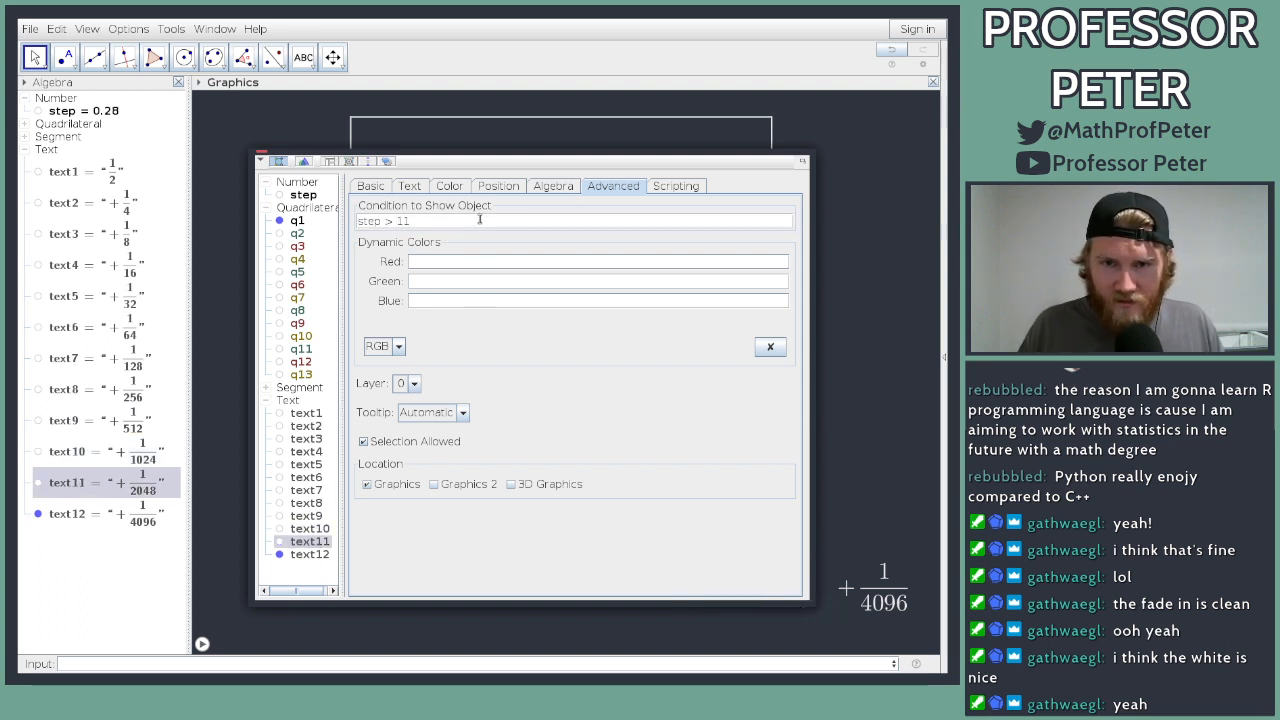
Step: Set the show condition of the 1/4096 text (text12) to "step > 12" and close the properties
{"action": "left_click", "coordinate": [310, 554]}
{"action": "left_click", "coordinate": [466, 221]}
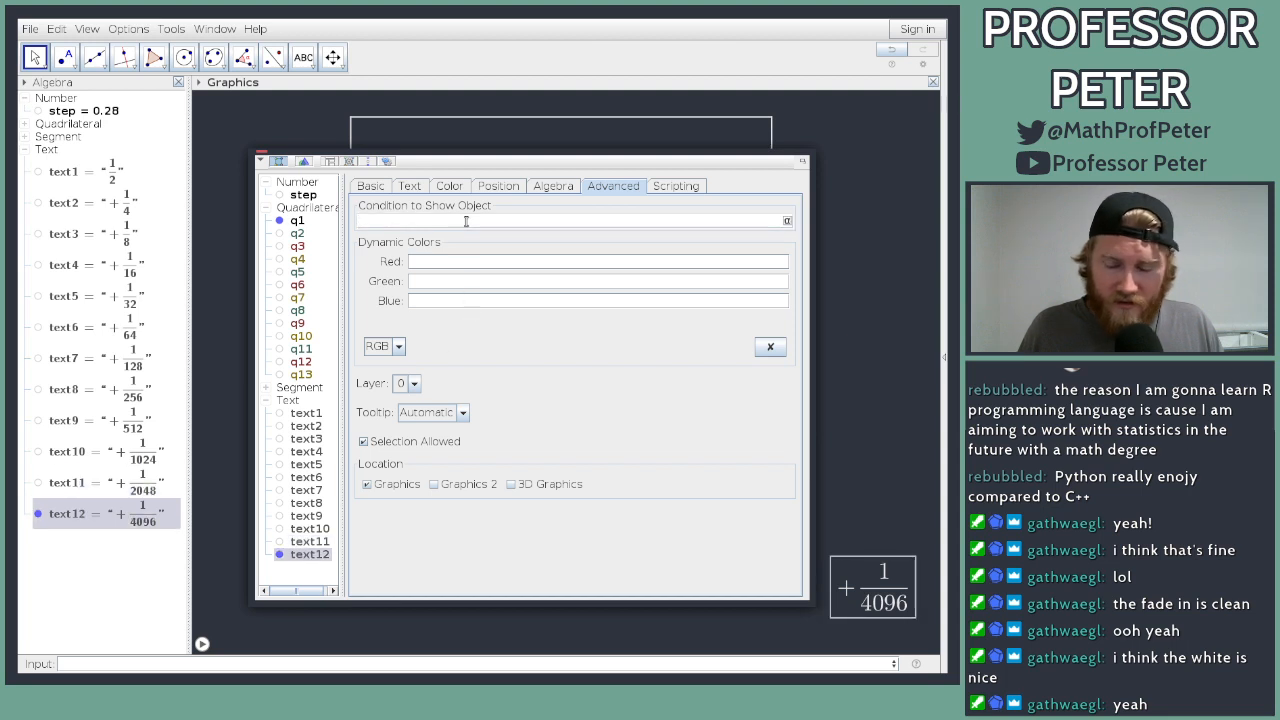
{"action": "type", "text": "step > 12"}
{"action": "key", "text": "Return"}
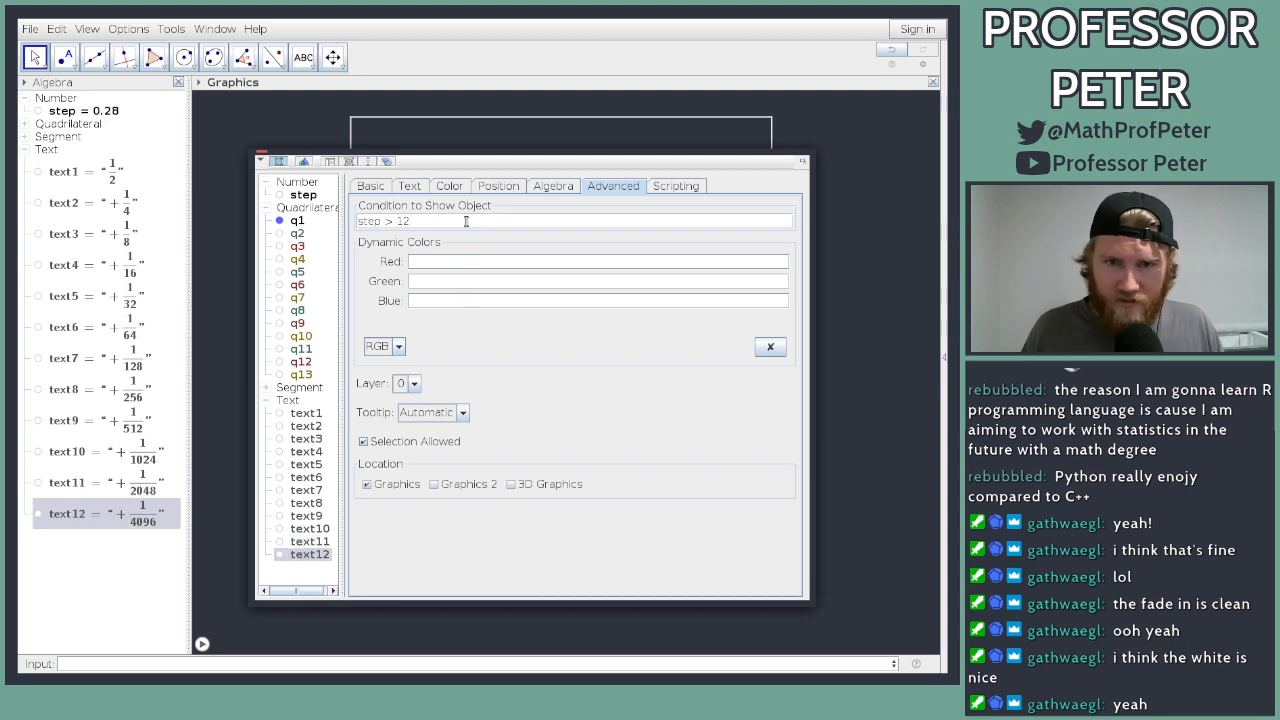
{"action": "left_click", "coordinate": [261, 152]}
Step: Play the animation of the step number to check how the pieces and fractions appear, and pause it
{"action": "right_click", "coordinate": [72, 112]}
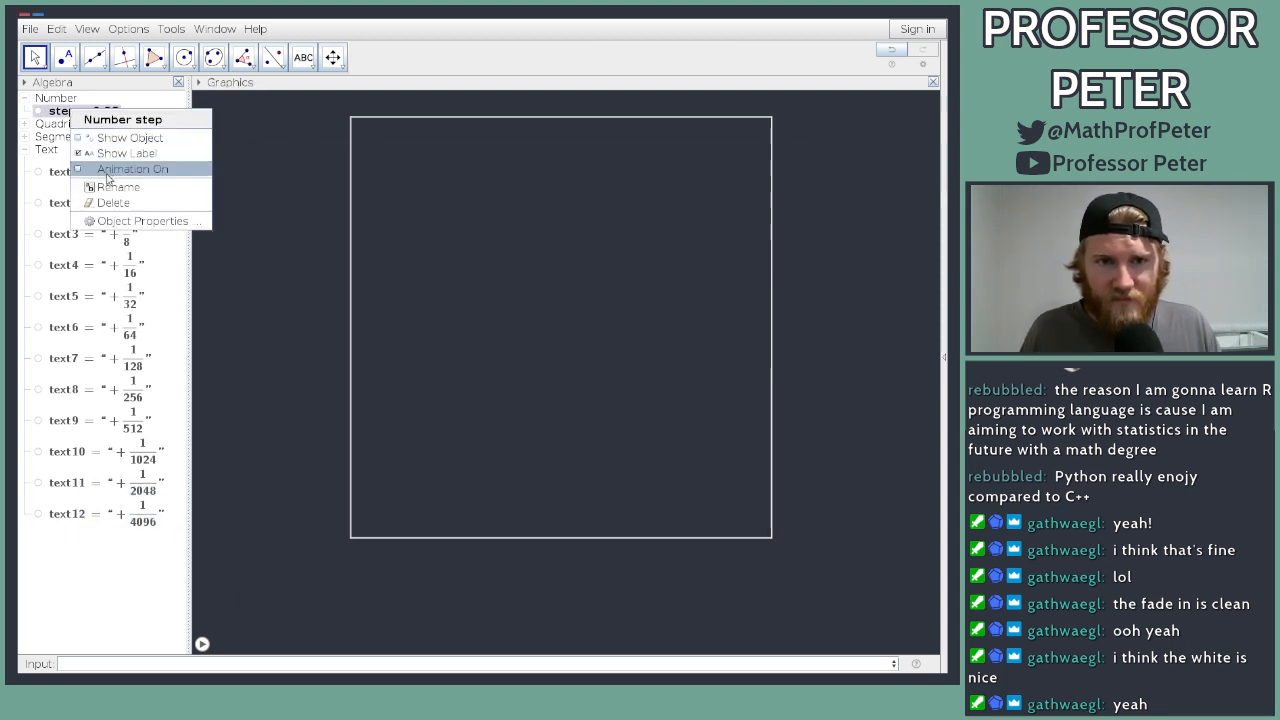
{"action": "left_click", "coordinate": [100, 167]}
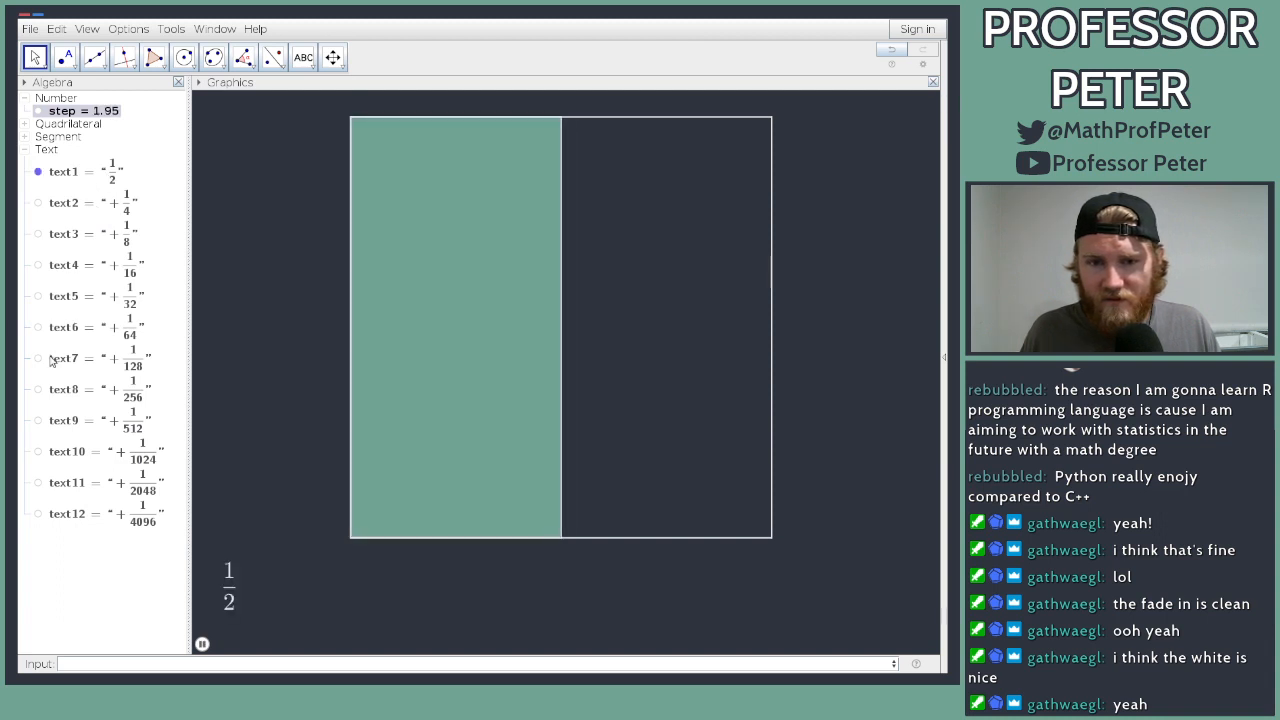
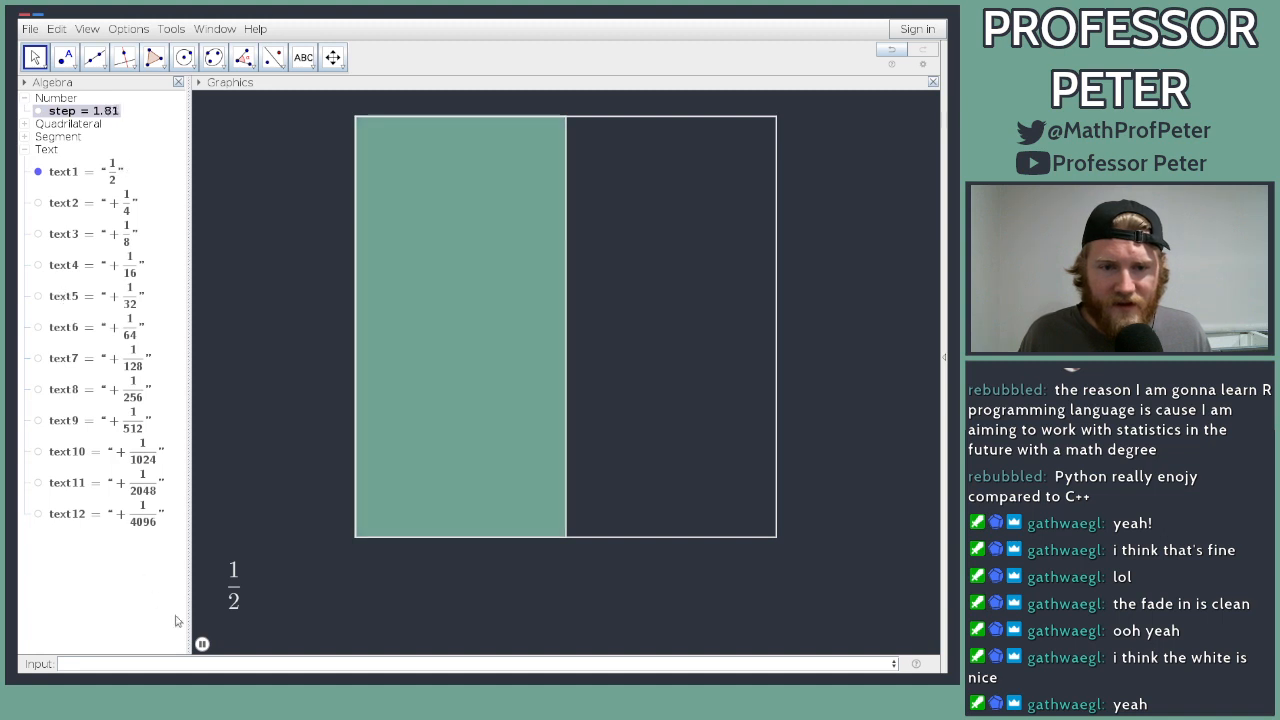
{"action": "left_click", "coordinate": [202, 644]}
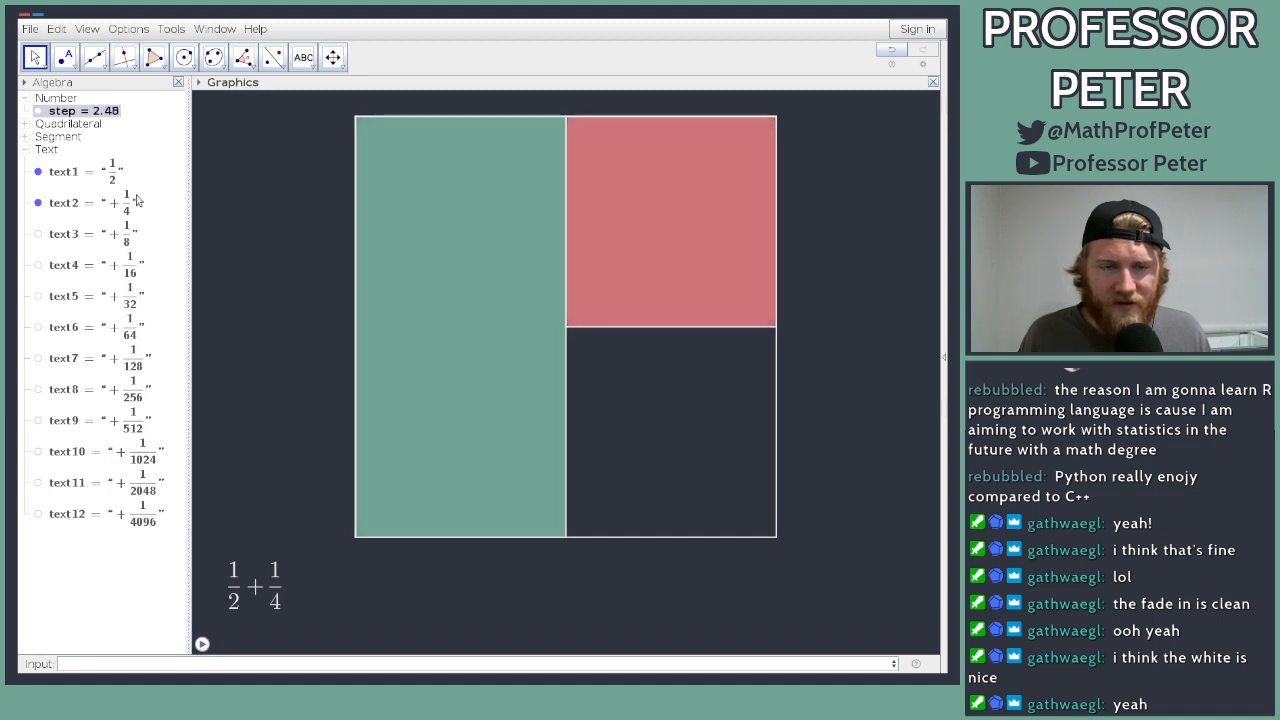
Step: Show the step slider in the graphics view and set step to 20
{"action": "left_click", "coordinate": [38, 111]}
{"action": "left_click_drag", "start_coordinate": [257, 115], "coordinate": [366, 115]}
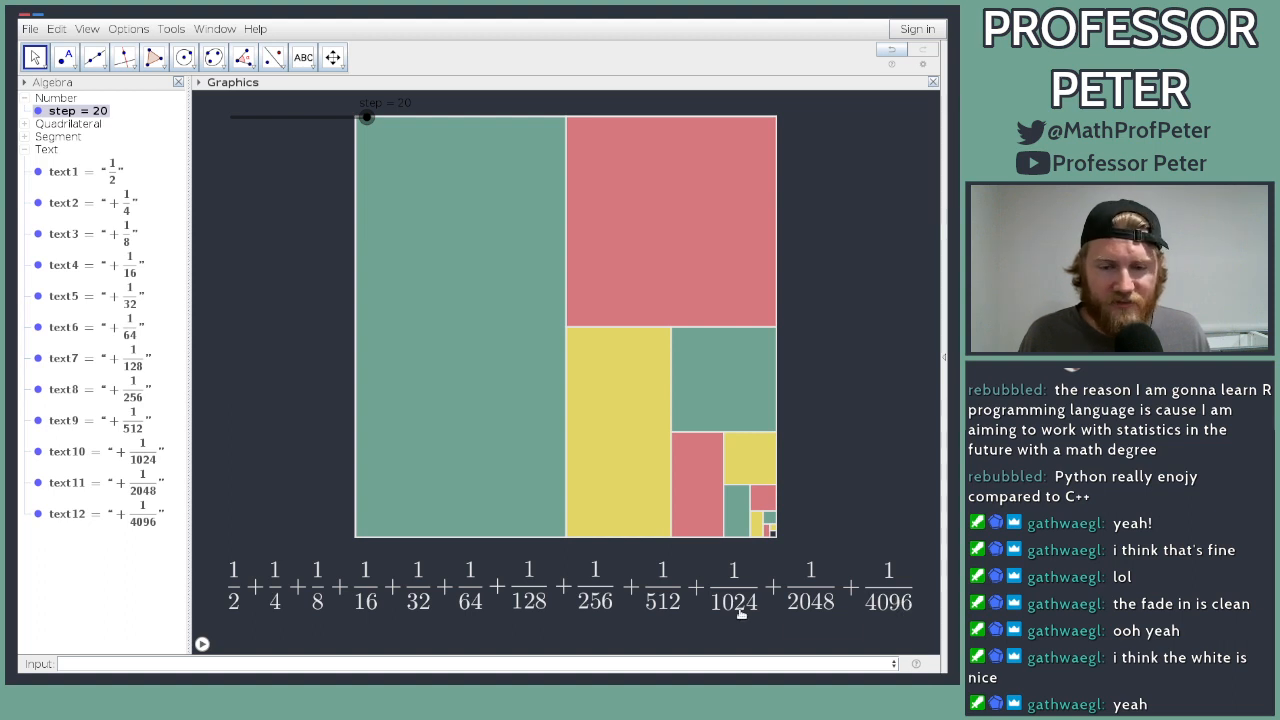
Step: Set the font size of all twelve fraction texts to Medium and close their properties
{"action": "left_click", "coordinate": [98, 172]}
{"action": "left_click", "coordinate": [133, 517], "text": "shift"}
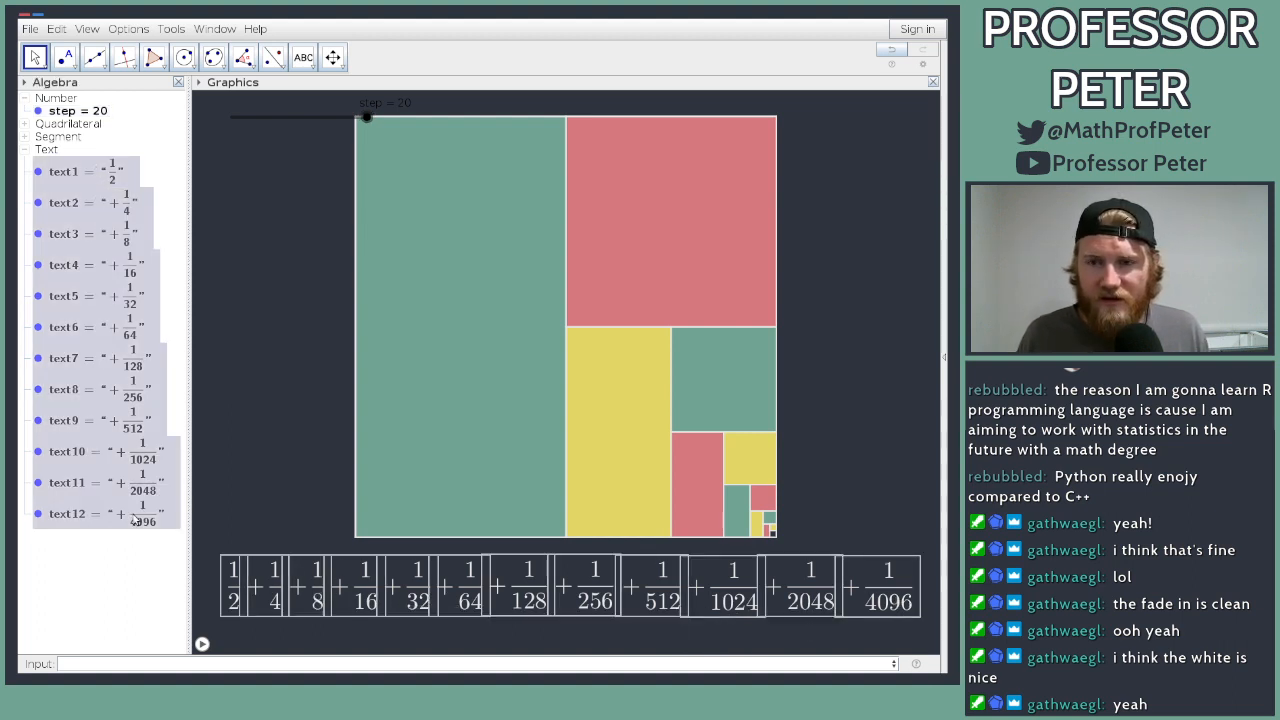
{"action": "right_click", "coordinate": [133, 517]}
{"action": "left_click", "coordinate": [193, 593]}
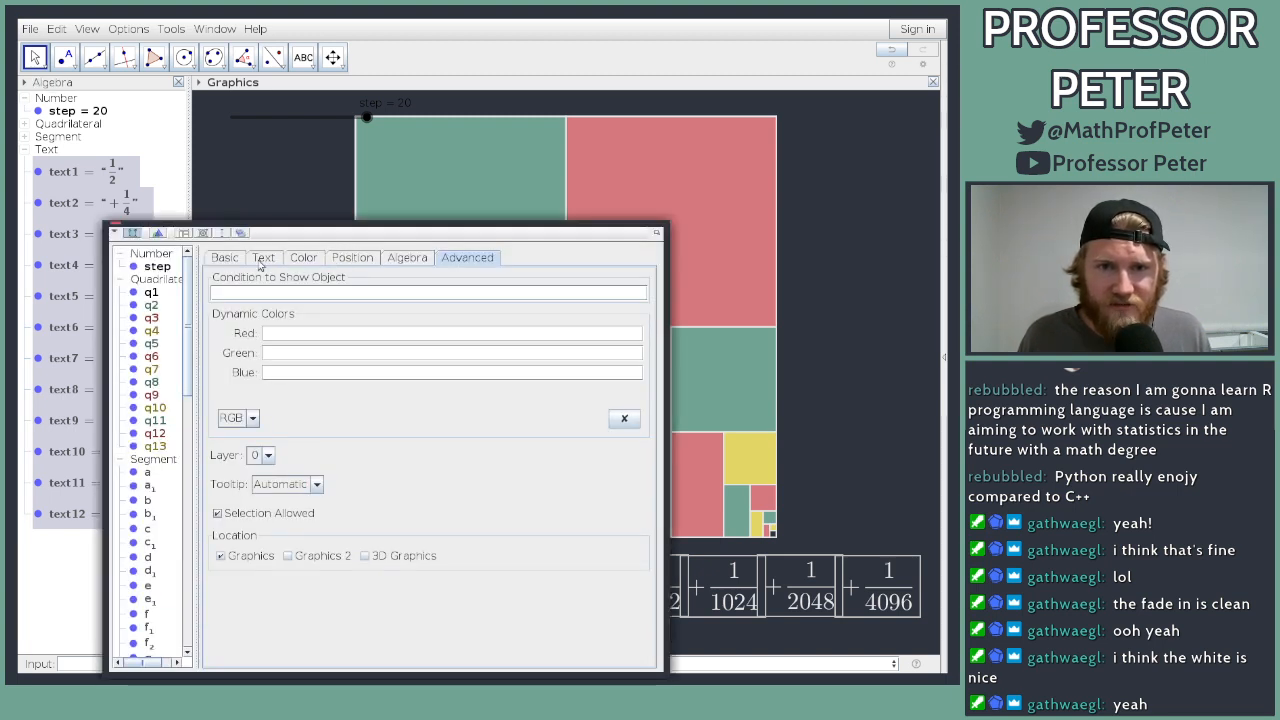
{"action": "left_click", "coordinate": [262, 258]}
{"action": "left_click", "coordinate": [318, 283]}
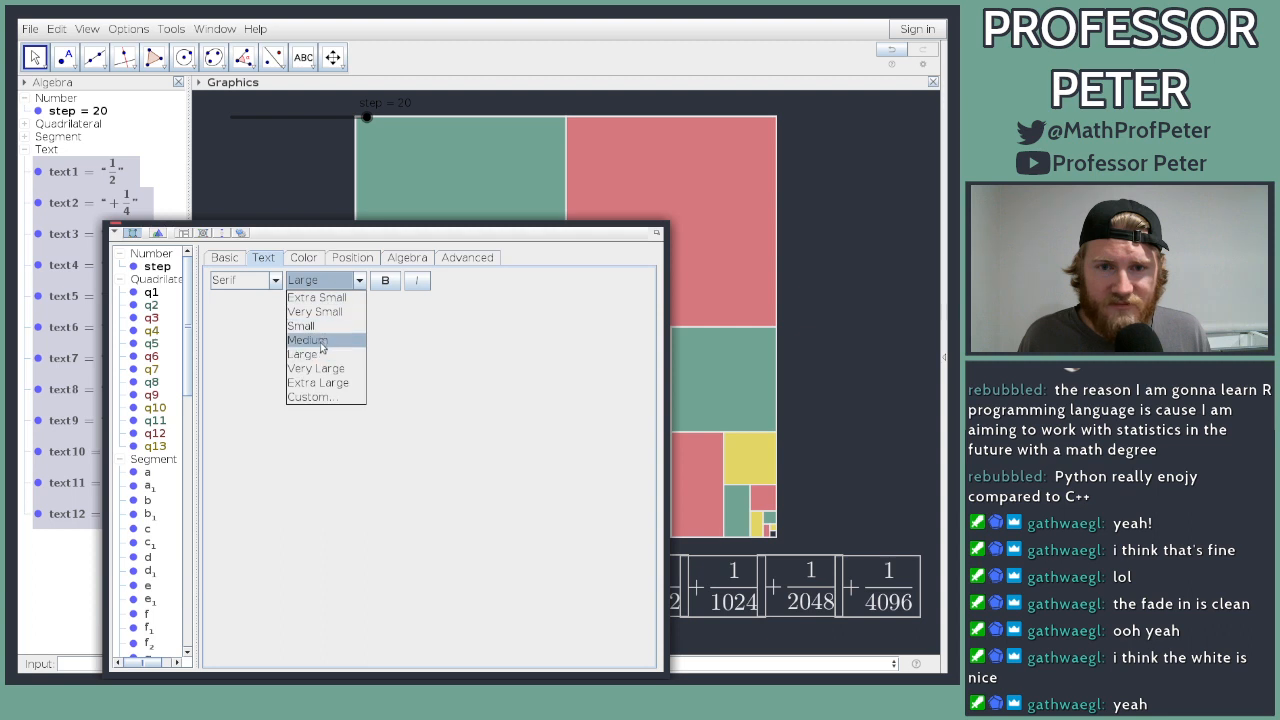
{"action": "left_click", "coordinate": [321, 343]}
{"action": "left_click", "coordinate": [112, 232]}
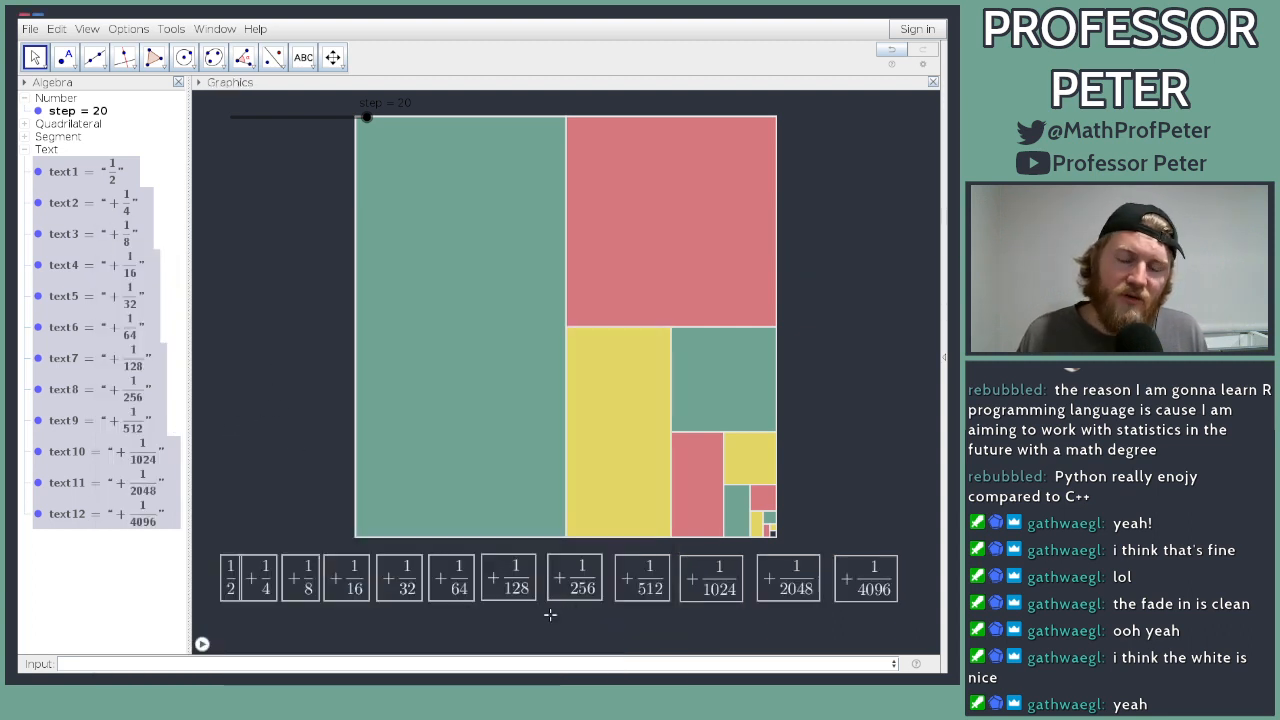
Step: Move the 1/4, 1/8, 1/16, 1/32 and 1/64 terms together so they follow 1/2 closely in one row
{"action": "left_click", "coordinate": [355, 636]}
{"action": "left_click", "coordinate": [266, 580]}
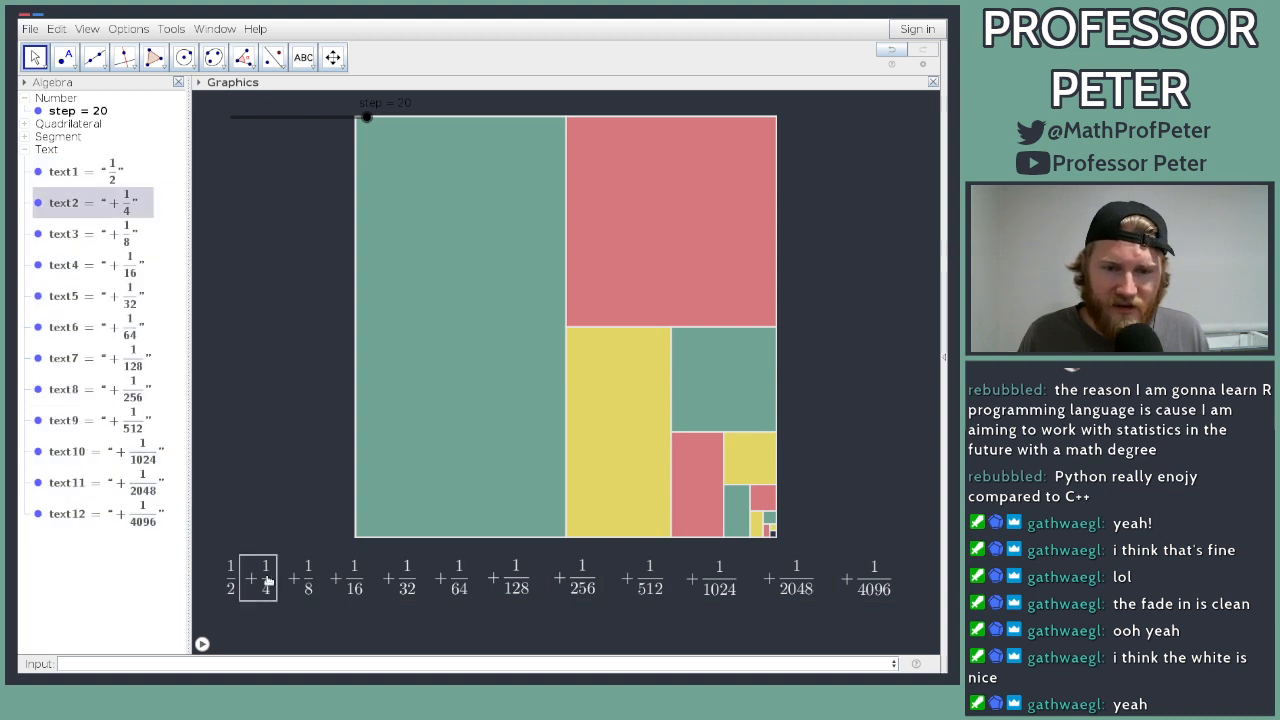
{"action": "left_click_drag", "start_coordinate": [302, 578], "coordinate": [369, 583]}
{"action": "left_click", "coordinate": [389, 584]}
{"action": "left_click", "coordinate": [455, 582]}
{"action": "left_click_drag", "start_coordinate": [455, 582], "coordinate": [405, 584]}
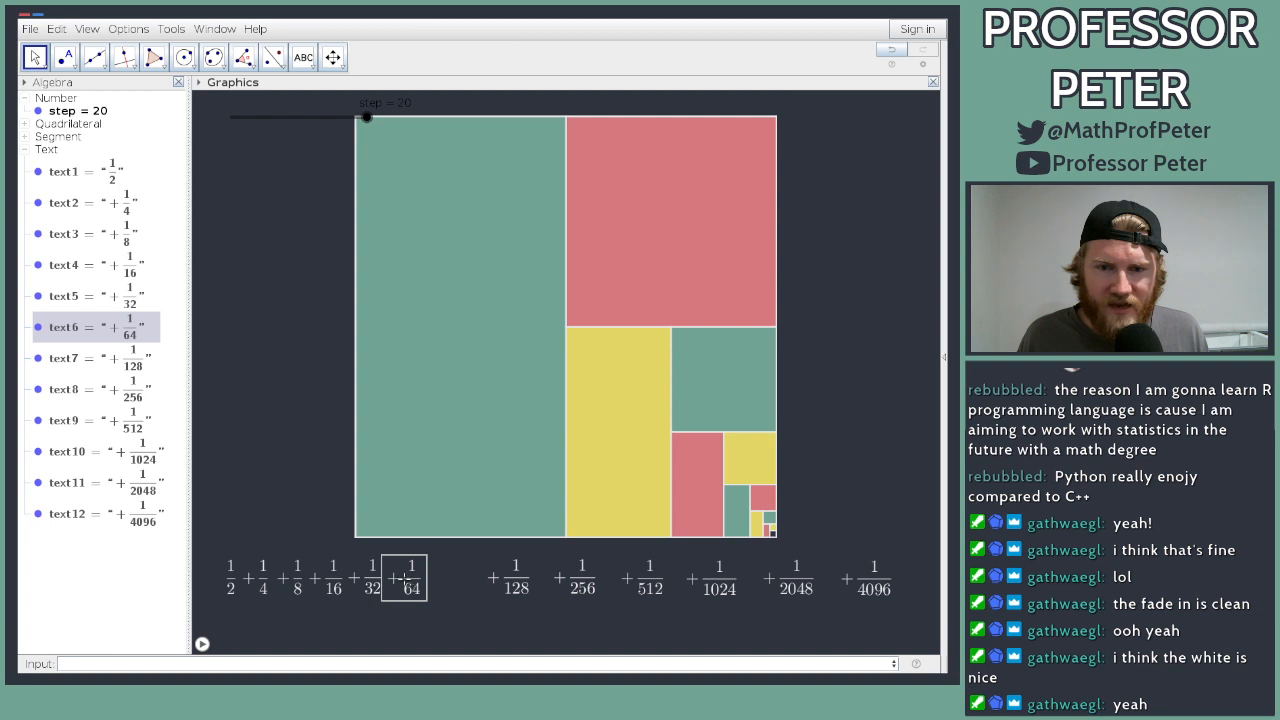
Step: Close up the row by moving the 1/128, 1/256, 1/512, 1/1024, 1/2048 and 1/4096 terms directly behind 1/64
{"action": "left_click_drag", "start_coordinate": [536, 584], "coordinate": [476, 589]}
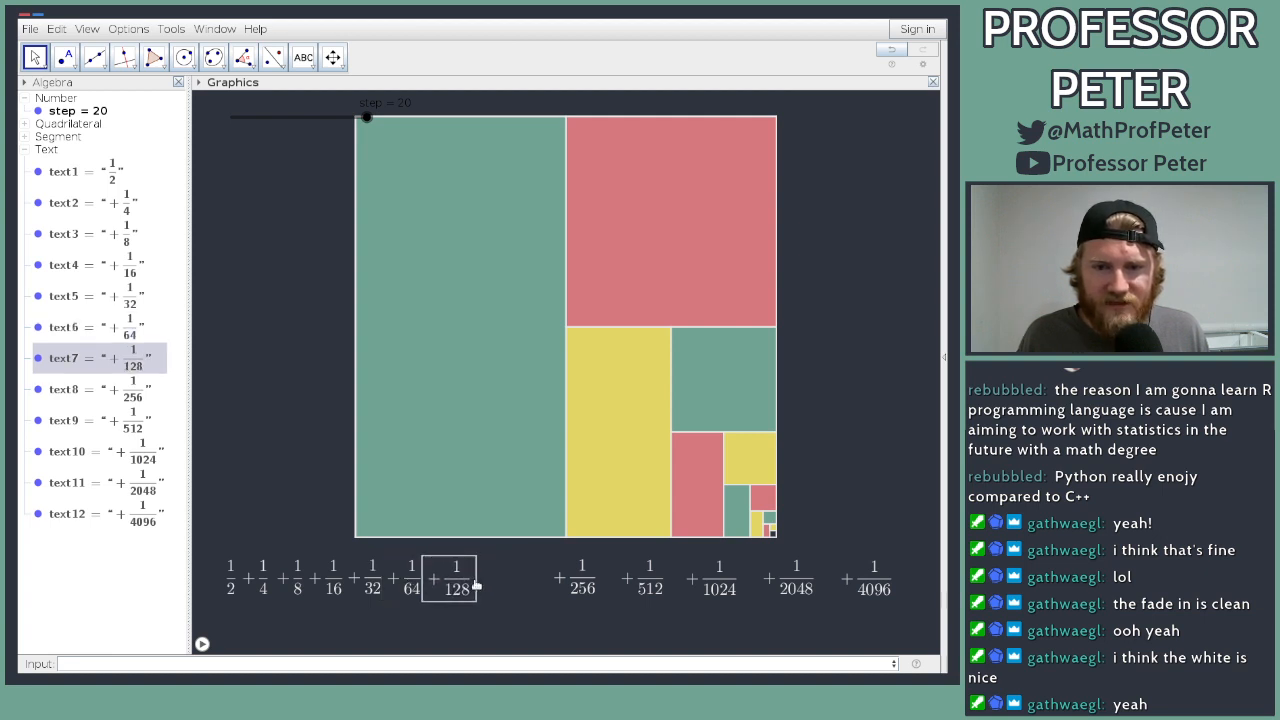
{"action": "left_click_drag", "start_coordinate": [596, 588], "coordinate": [515, 590]}
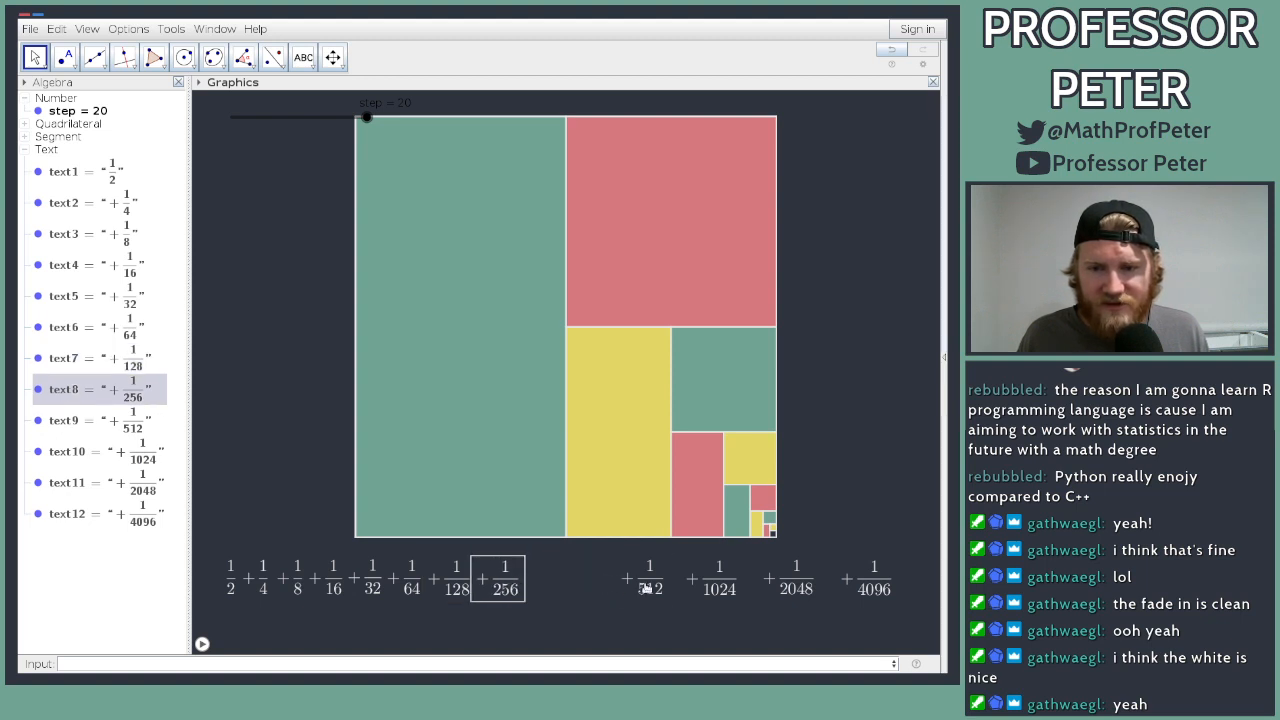
{"action": "left_click_drag", "start_coordinate": [646, 589], "coordinate": [550, 590]}
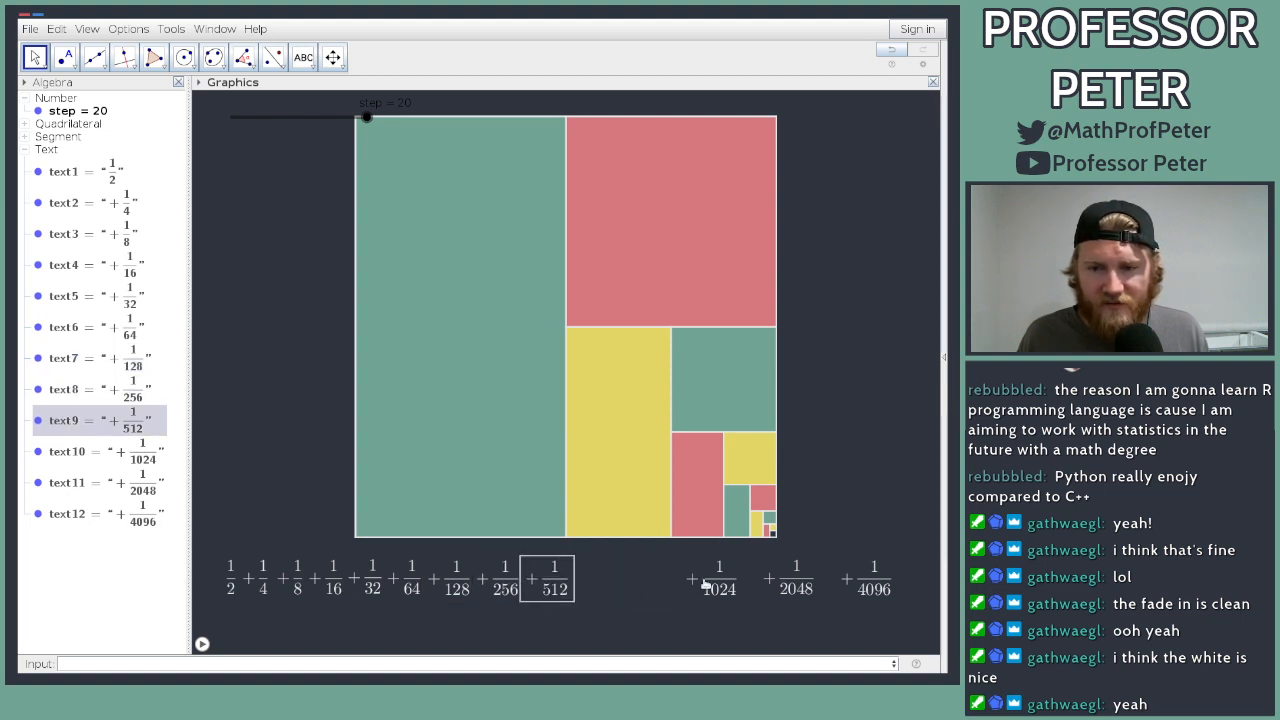
{"action": "left_click_drag", "start_coordinate": [704, 586], "coordinate": [594, 588]}
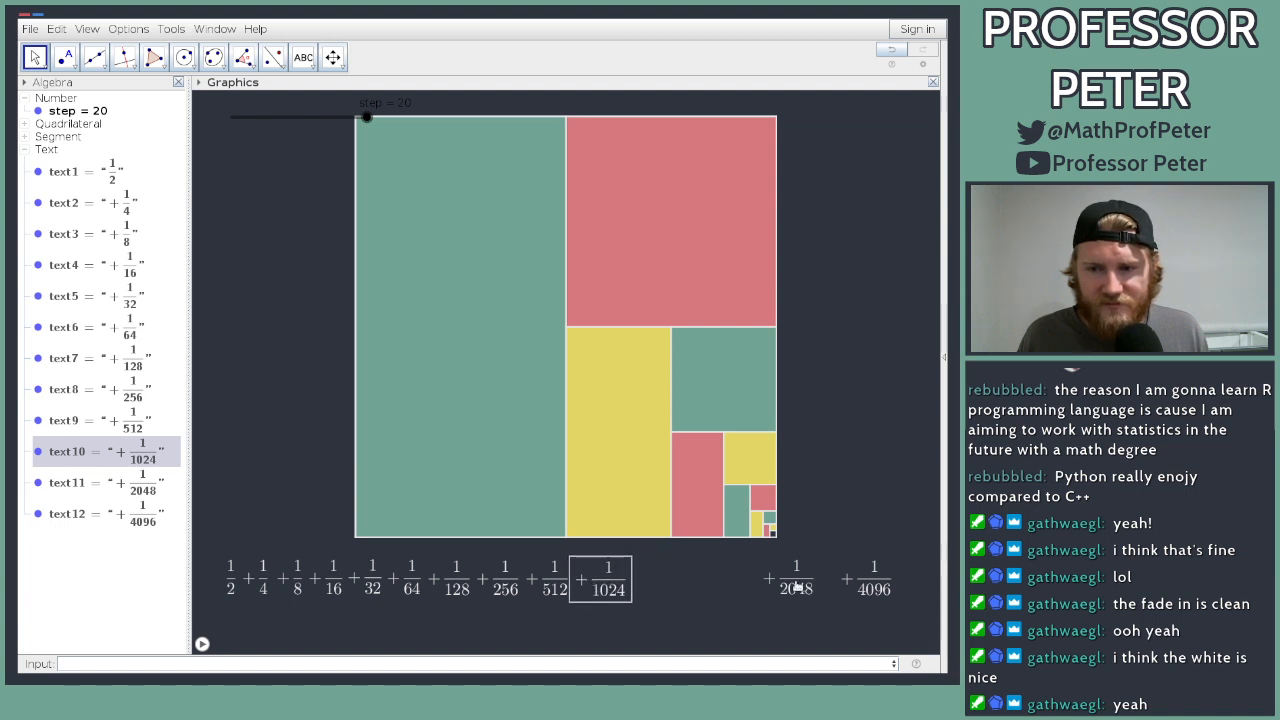
{"action": "left_click_drag", "start_coordinate": [798, 588], "coordinate": [666, 590]}
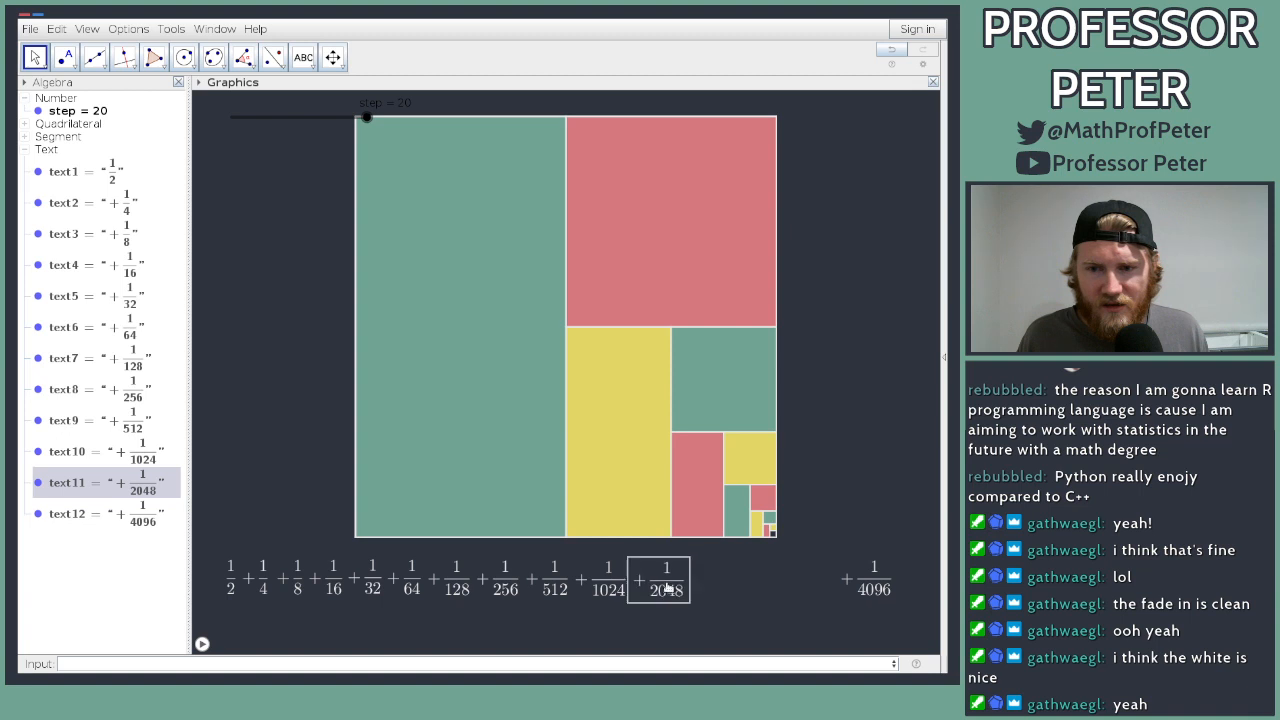
{"action": "left_click_drag", "start_coordinate": [866, 588], "coordinate": [730, 586]}
{"action": "left_click", "coordinate": [810, 580]}
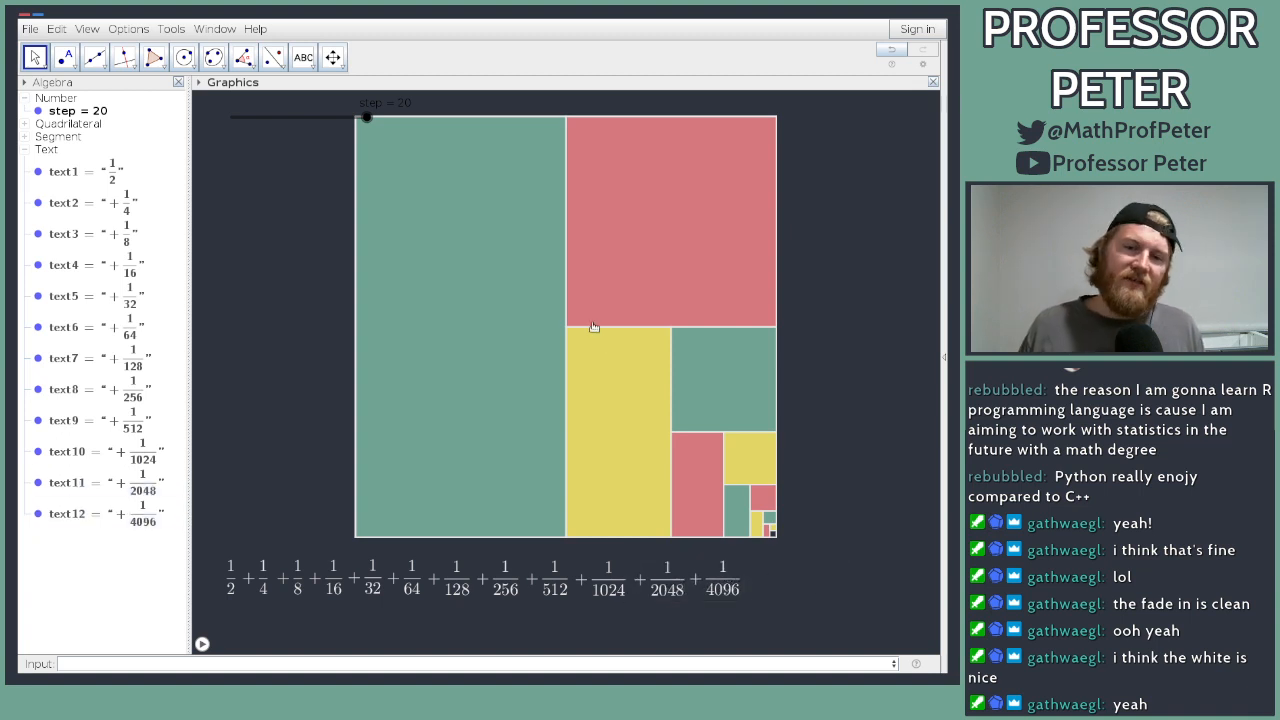
Step: Add the LaTeX text "+...+\frac{1}{2^n}+..." just after the 1/4096 term
{"action": "left_click", "coordinate": [301, 60]}
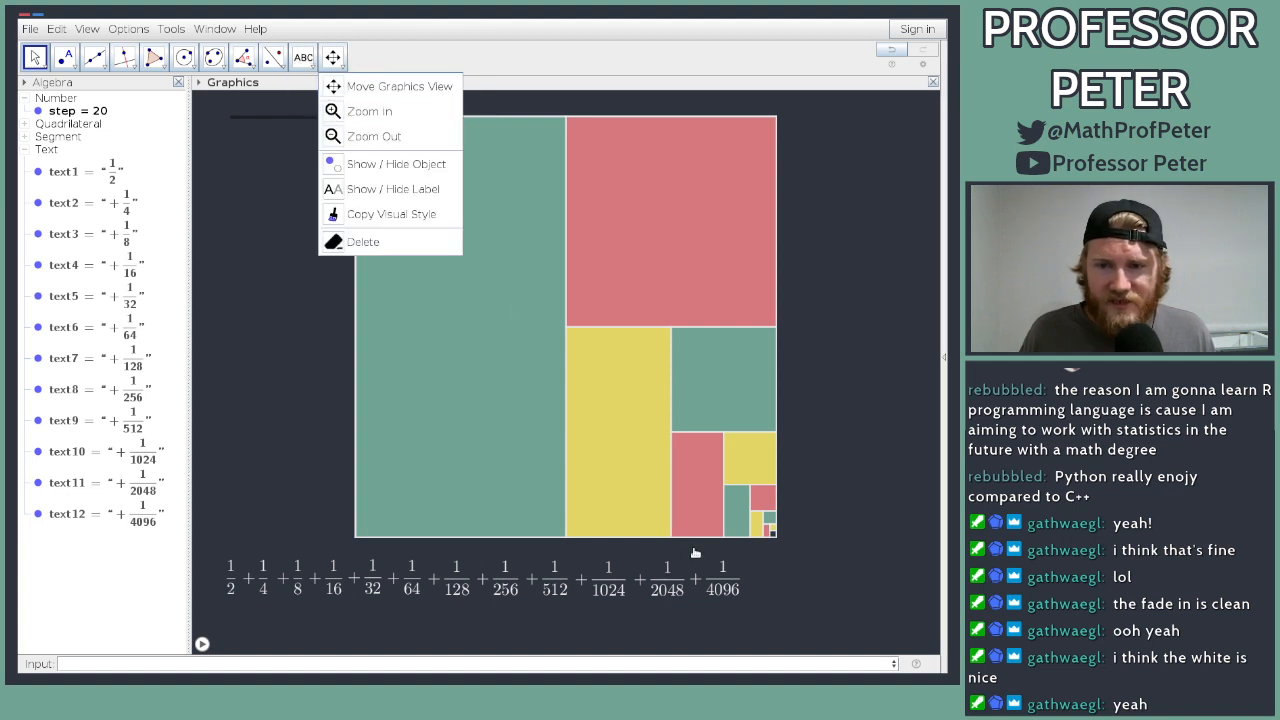
{"action": "left_click", "coordinate": [322, 111]}
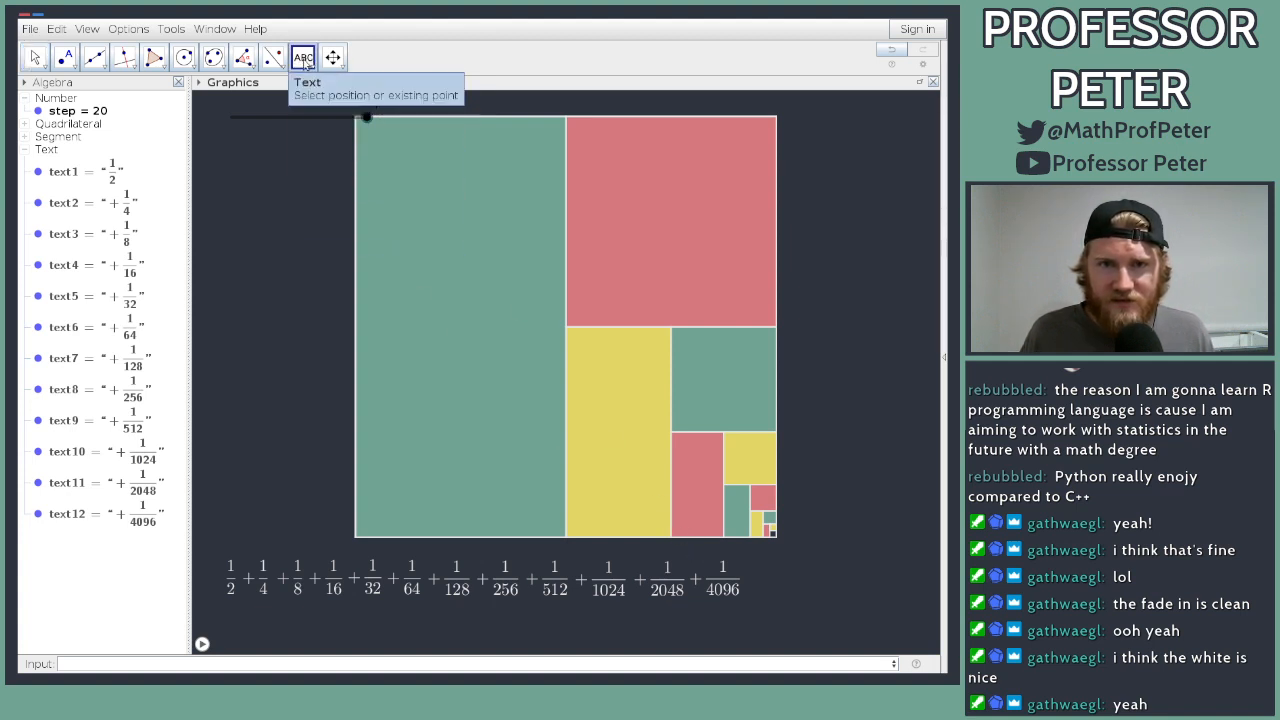
{"action": "left_click", "coordinate": [757, 574]}
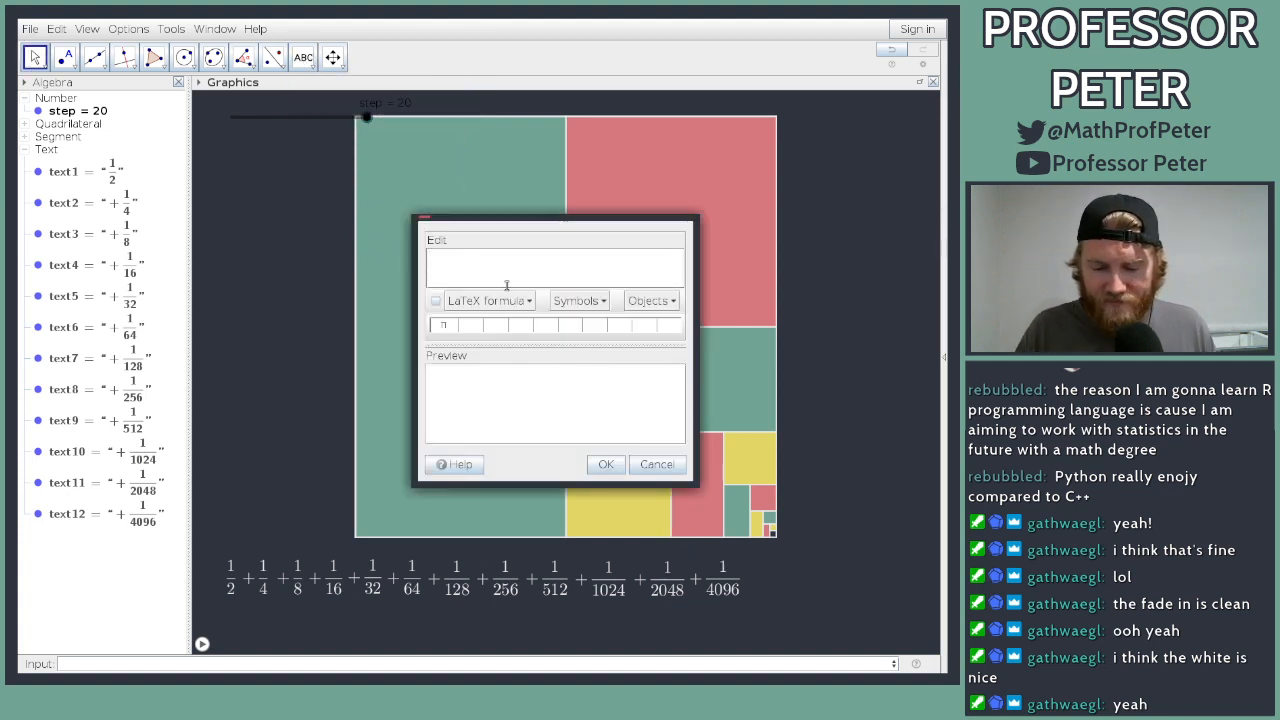
{"action": "type", "text": "+."}
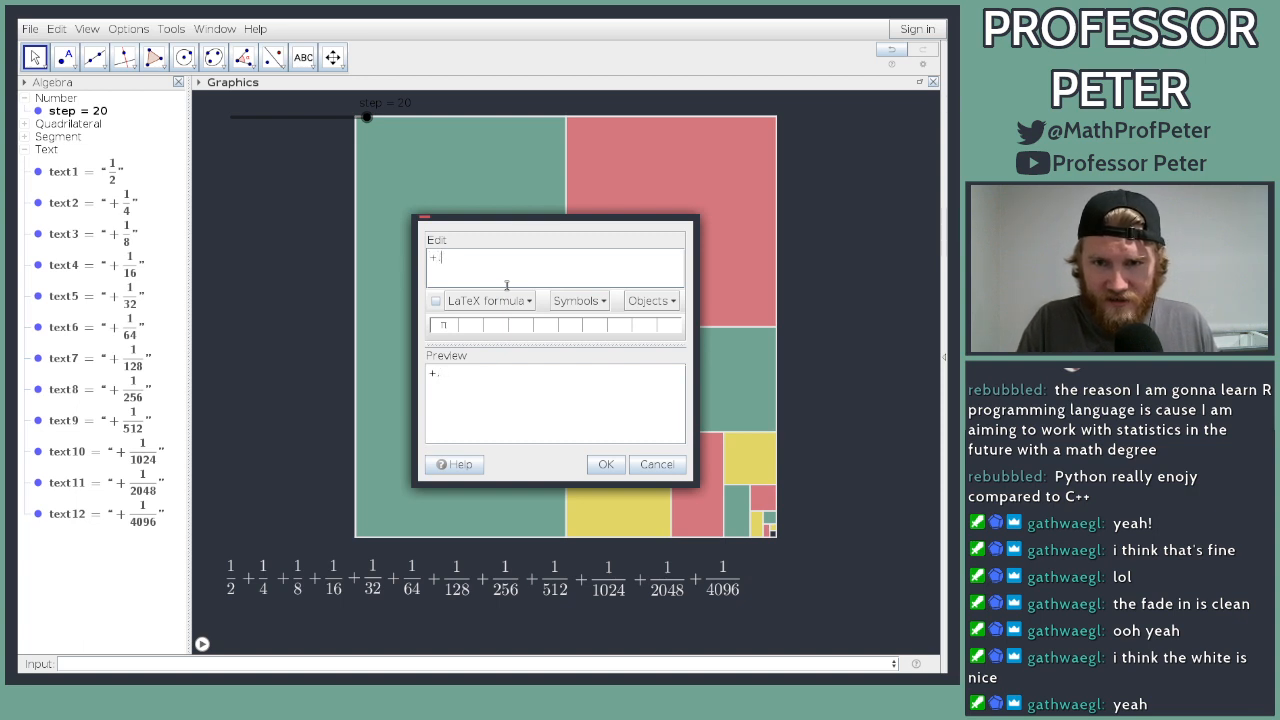
{"action": "type", "text": "..+\frac{1}"}
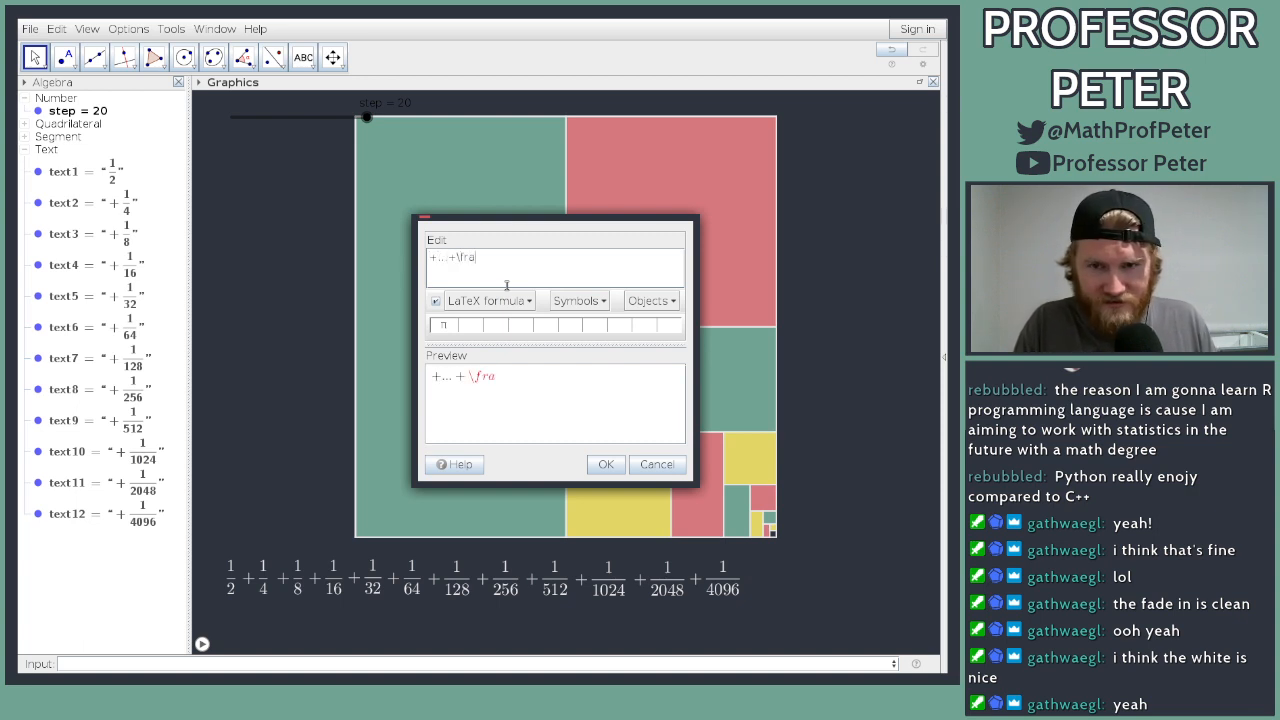
{"action": "type", "text": "{"}
{"action": "type", "text": "2^"}
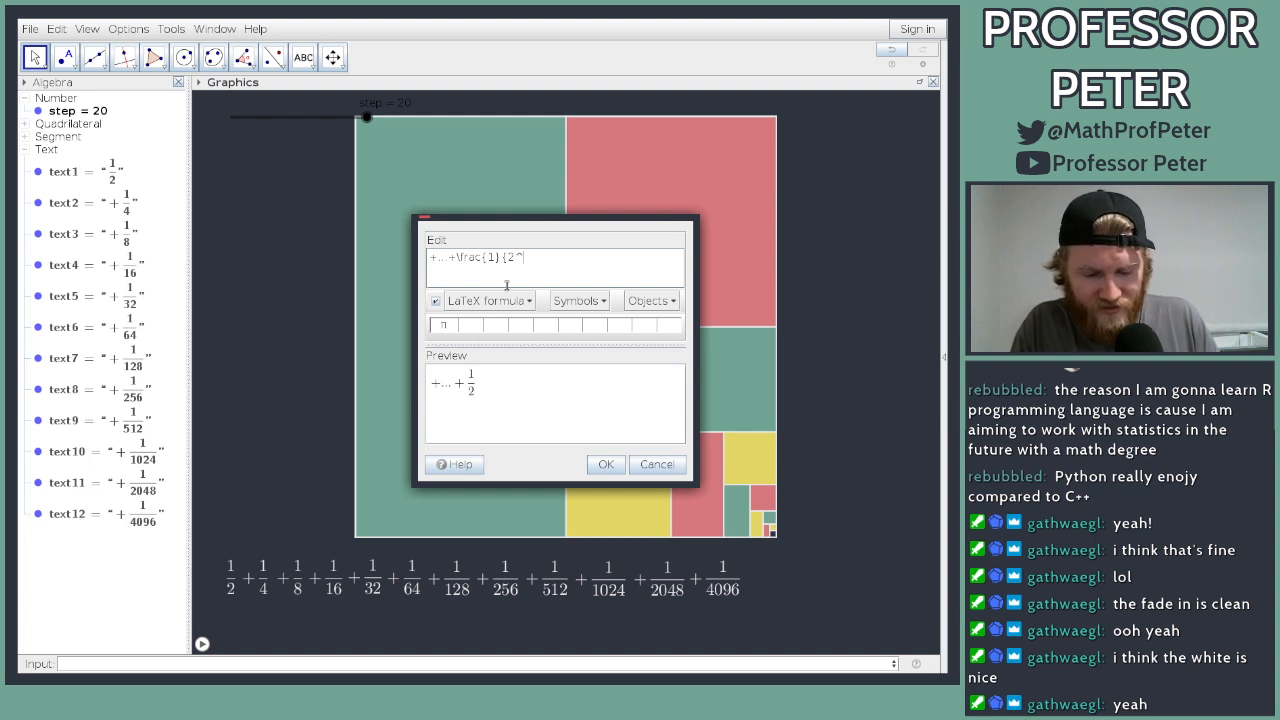
{"action": "type", "text": "m}"}
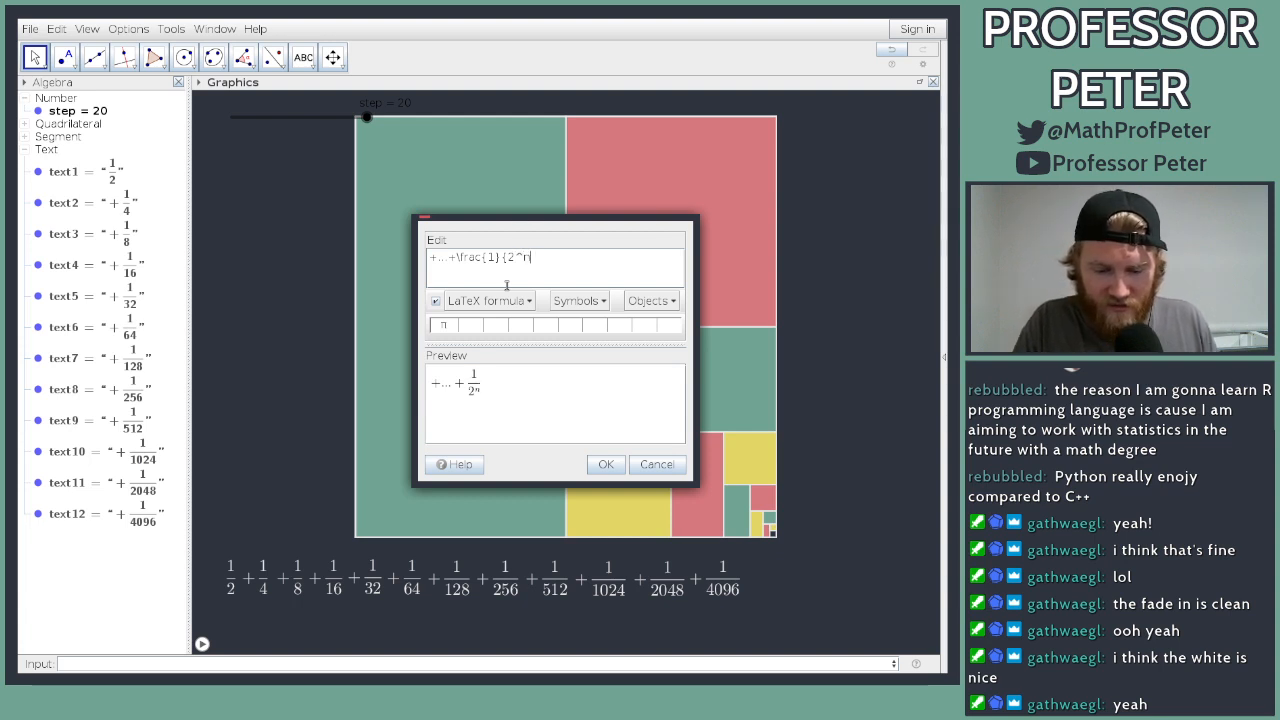
{"action": "type", "text": "+..."}
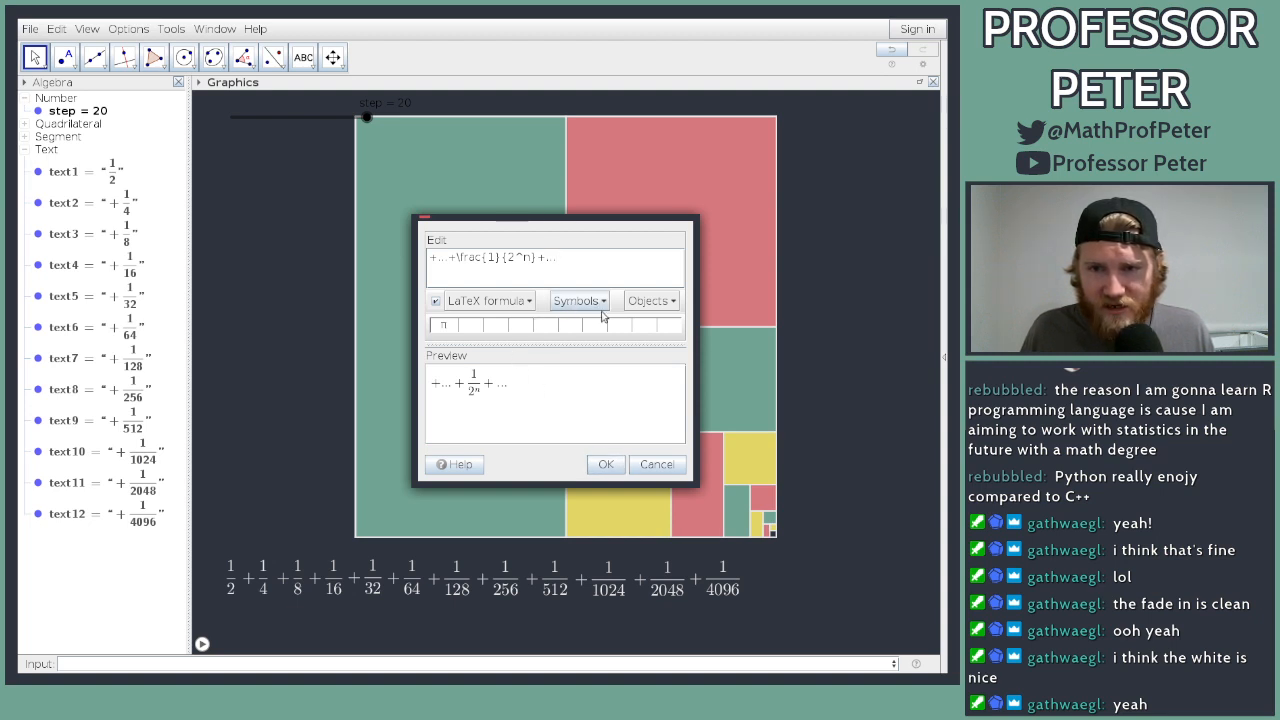
{"action": "left_click", "coordinate": [607, 465]}
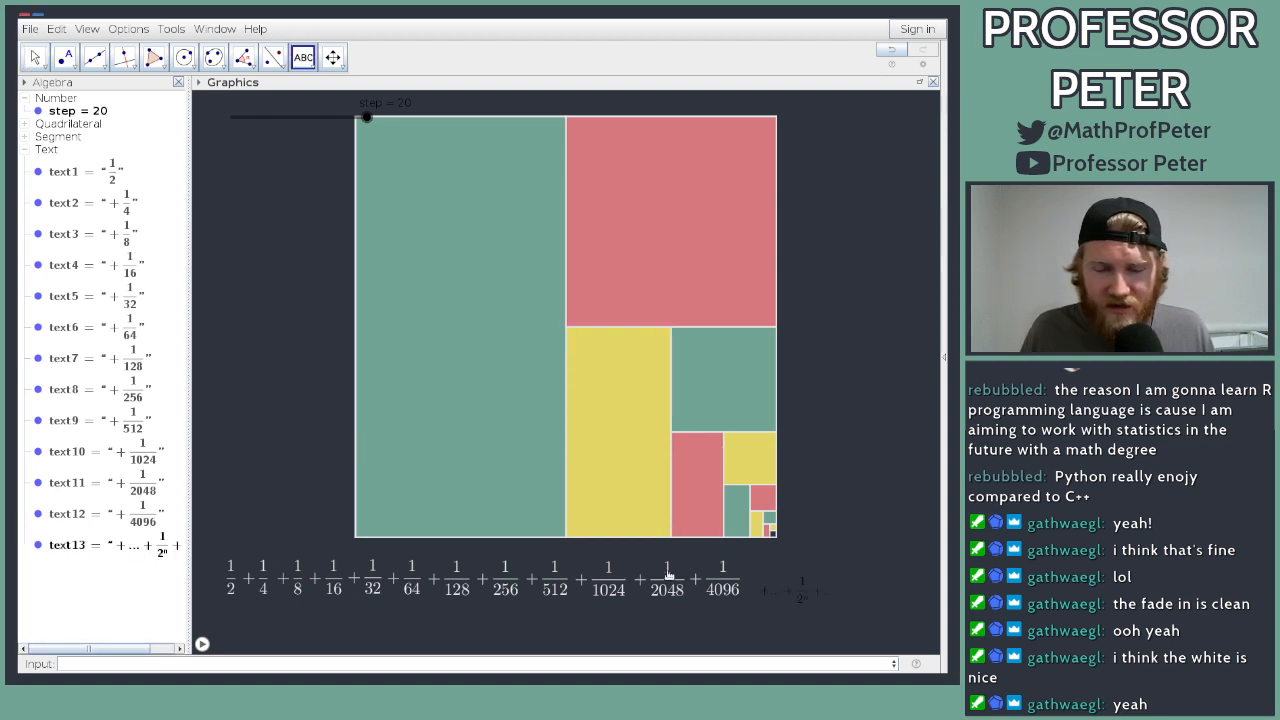
Step: Add a LaTeX text "=1" at the end of the row of fractions
{"action": "left_click", "coordinate": [823, 529]}
{"action": "type", "text": "="}
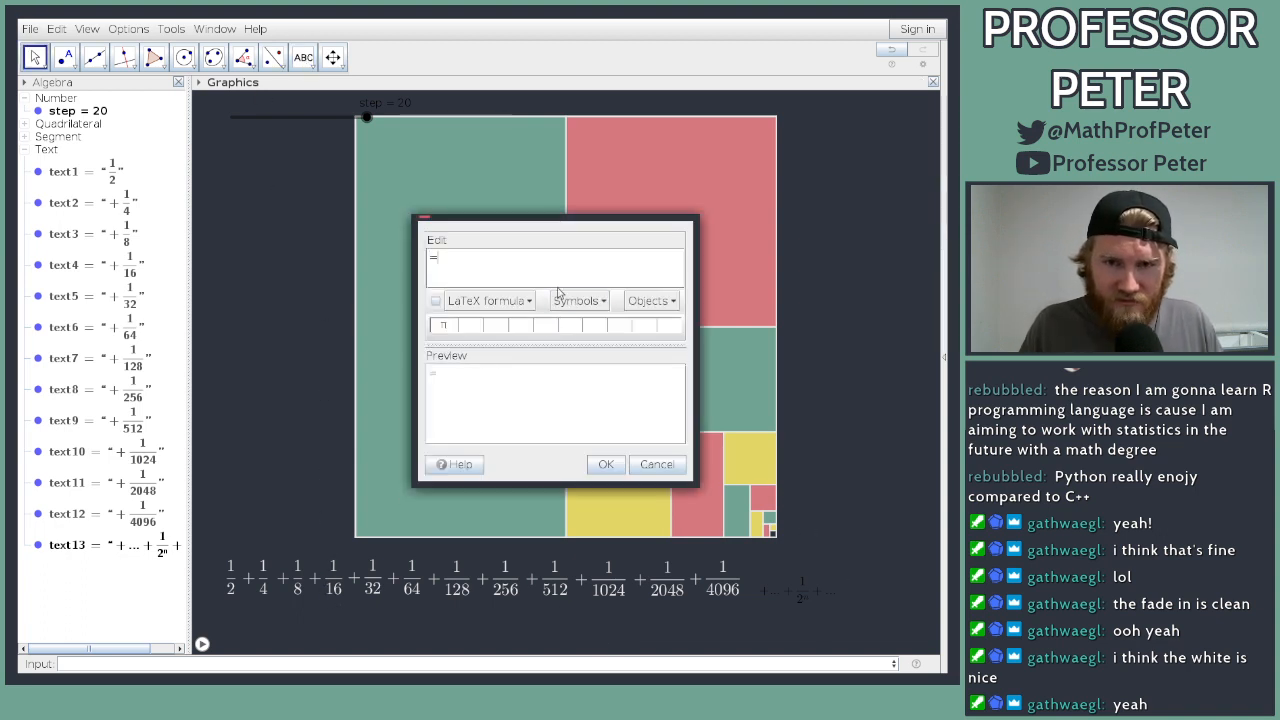
{"action": "type", "text": "1"}
{"action": "left_click", "coordinate": [604, 465]}
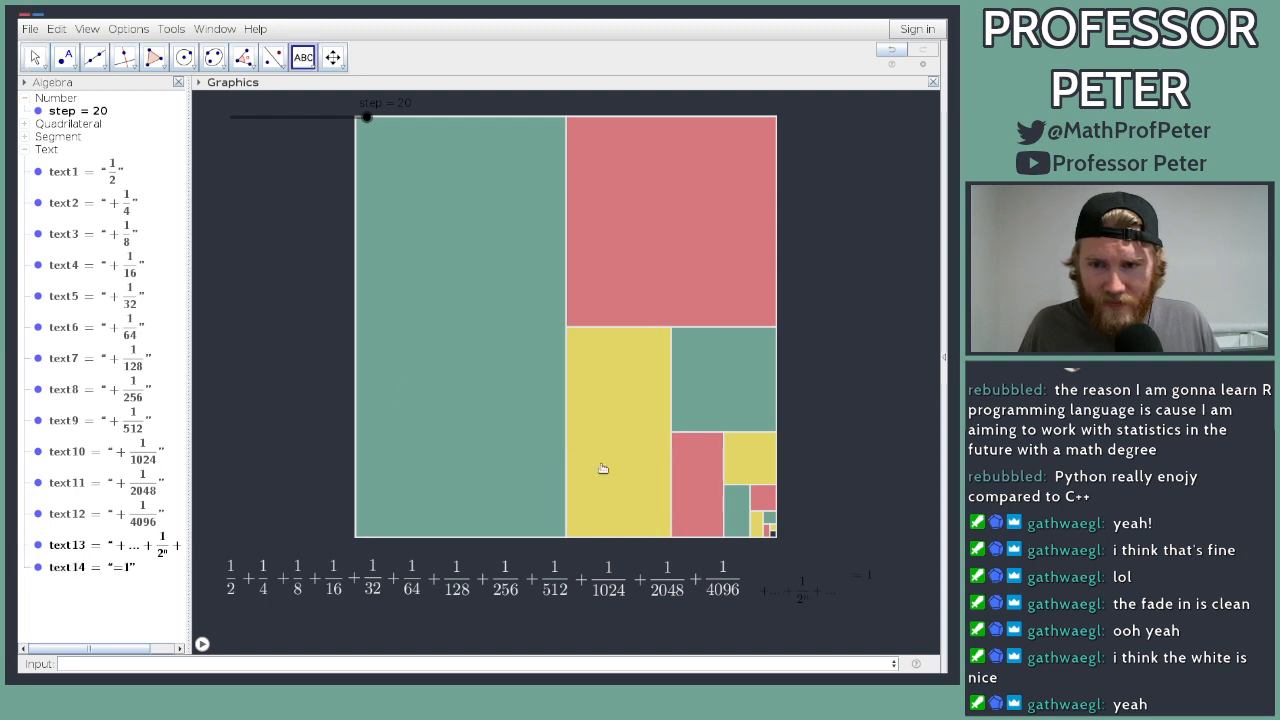
Step: Set the foreground color of the general-term text (text13) and the "=1" text (text14) to white
{"action": "left_click", "coordinate": [110, 556]}
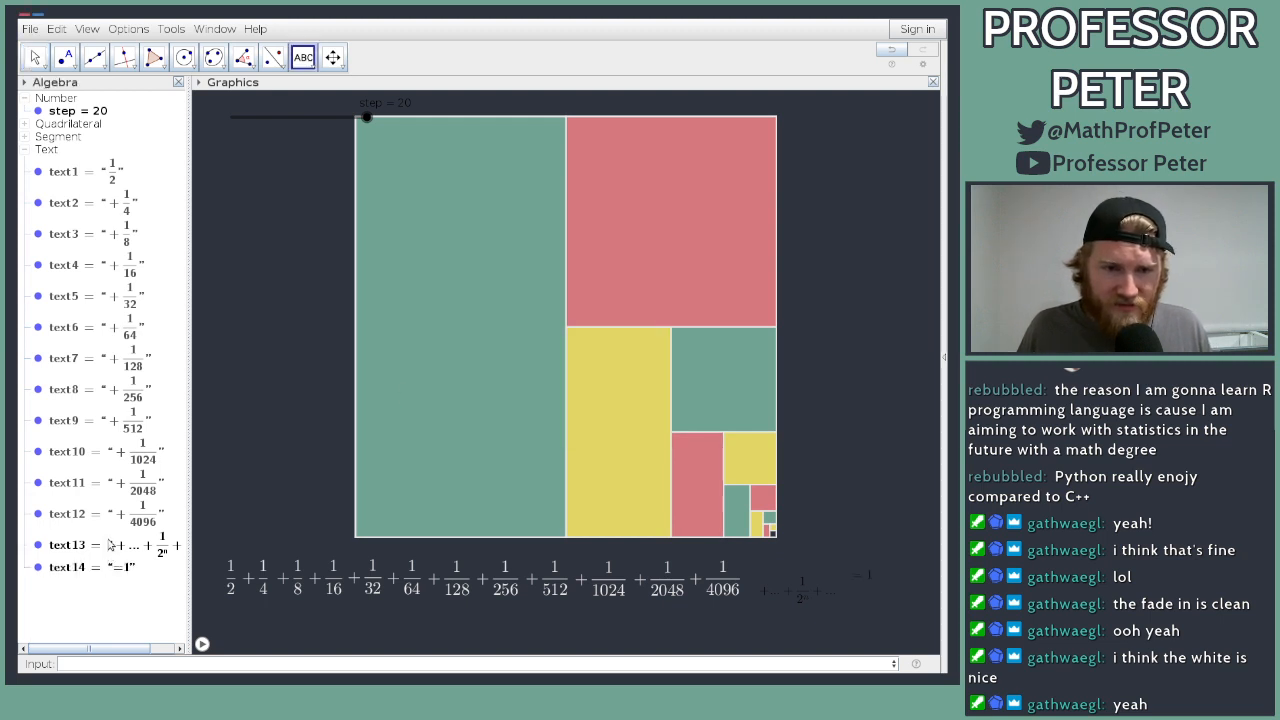
{"action": "left_click", "coordinate": [35, 57]}
{"action": "left_click", "coordinate": [84, 552]}
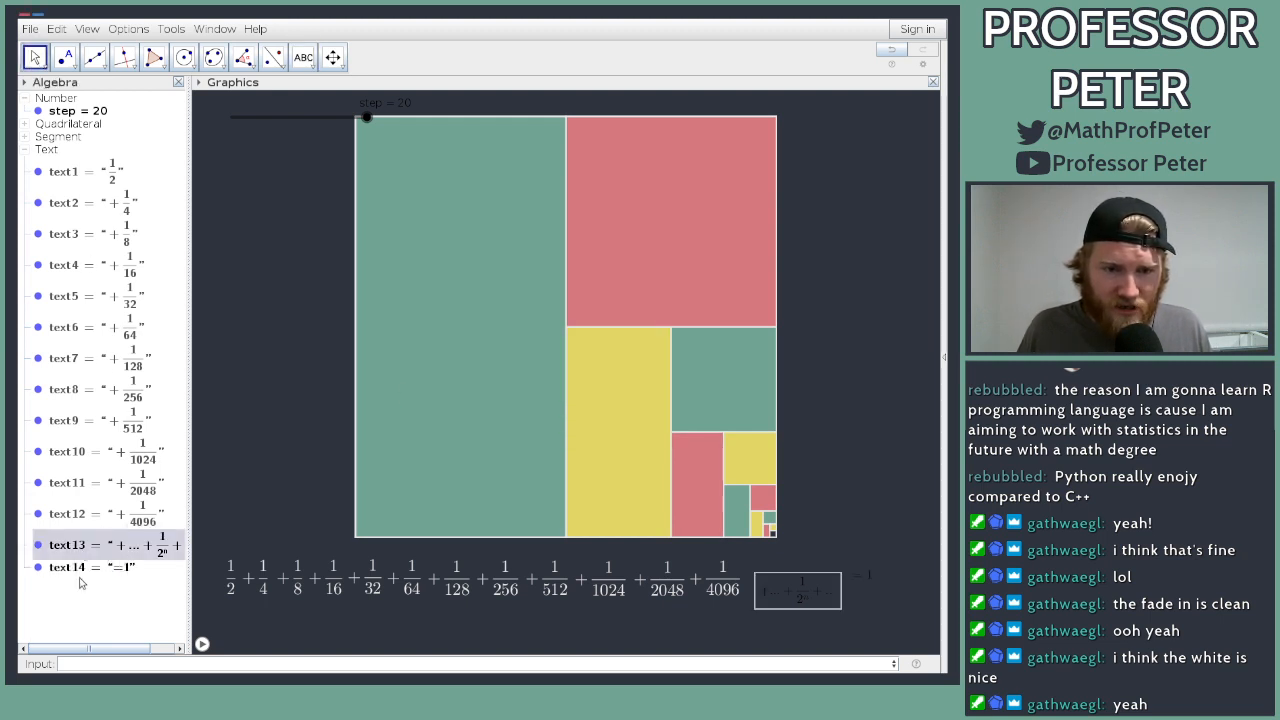
{"action": "left_click", "coordinate": [82, 567], "text": "ctrl"}
{"action": "right_click", "coordinate": [103, 567]}
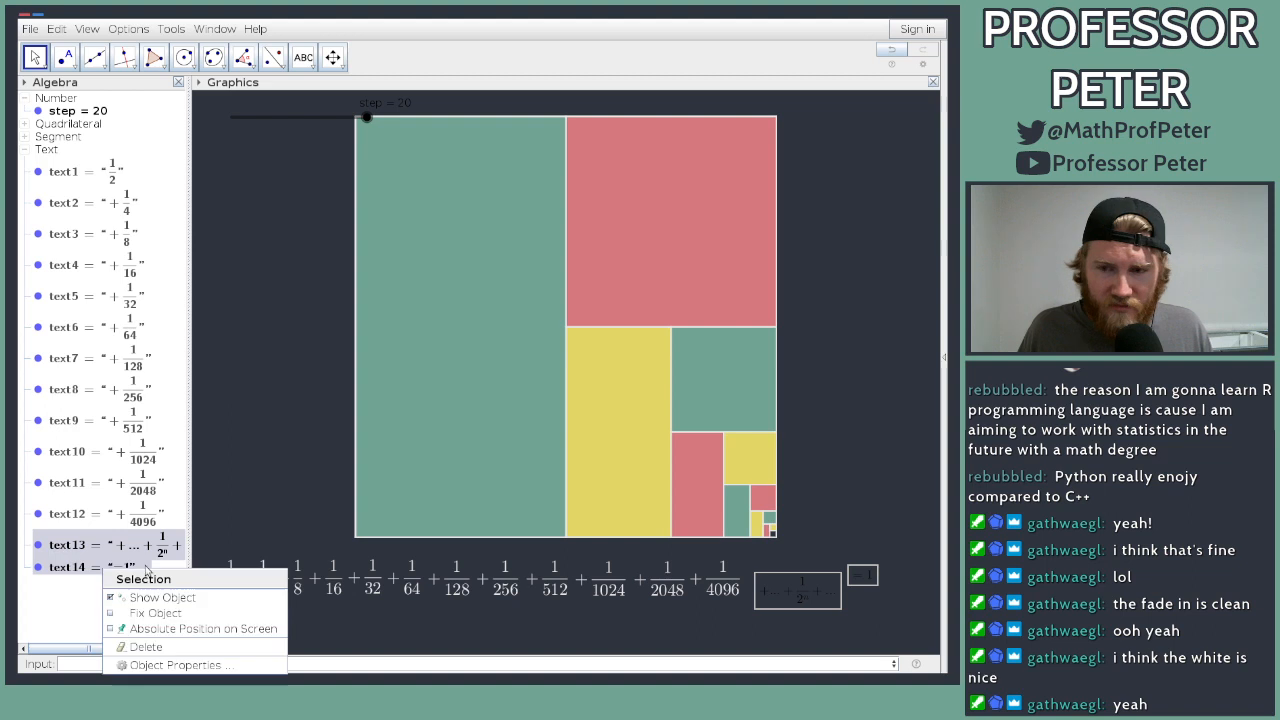
{"action": "left_click", "coordinate": [181, 666]}
{"action": "left_click", "coordinate": [306, 260]}
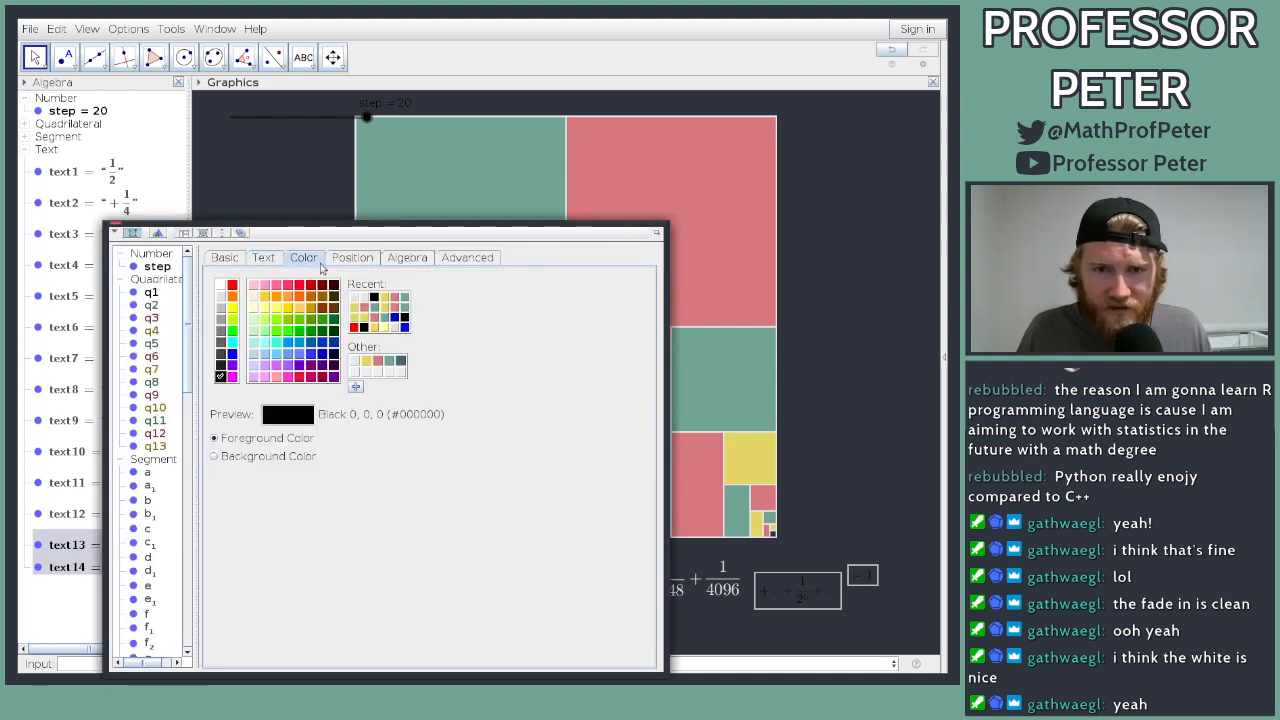
{"action": "left_click", "coordinate": [356, 368]}
Step: Set the font size of text13 and text14 to Medium and close their properties
{"action": "left_click", "coordinate": [262, 259]}
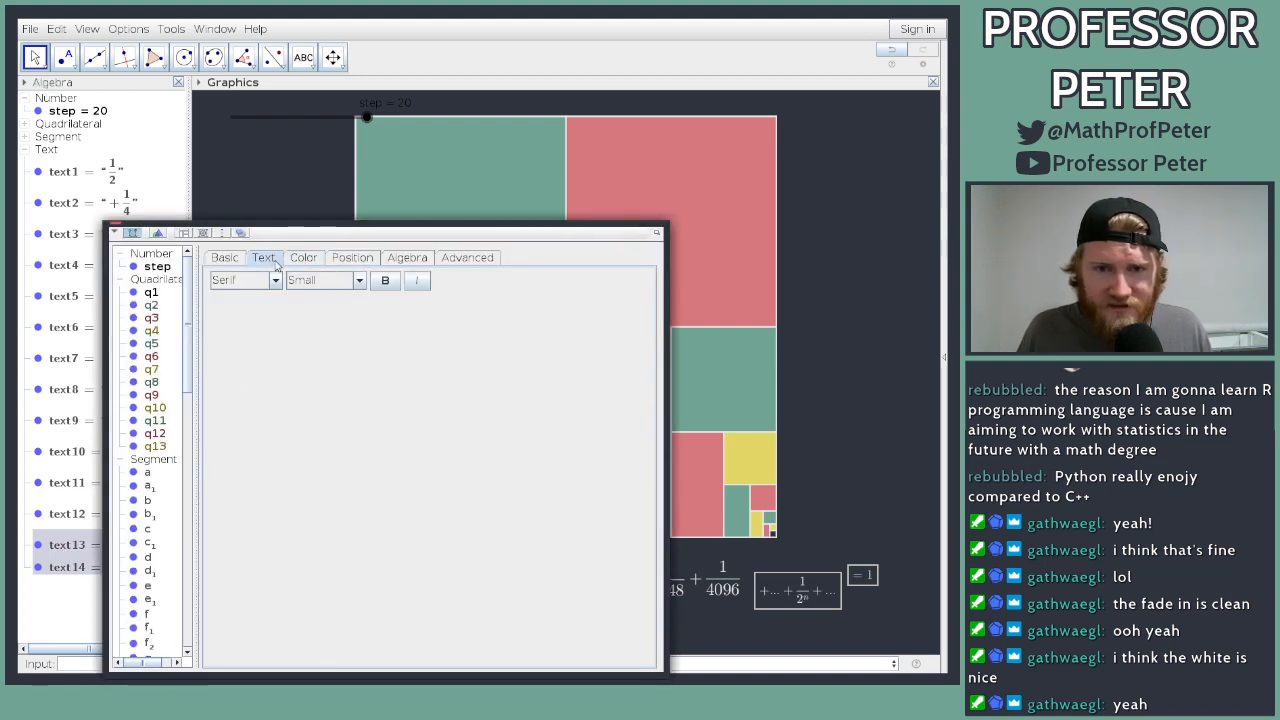
{"action": "left_click", "coordinate": [338, 282]}
{"action": "left_click", "coordinate": [325, 346]}
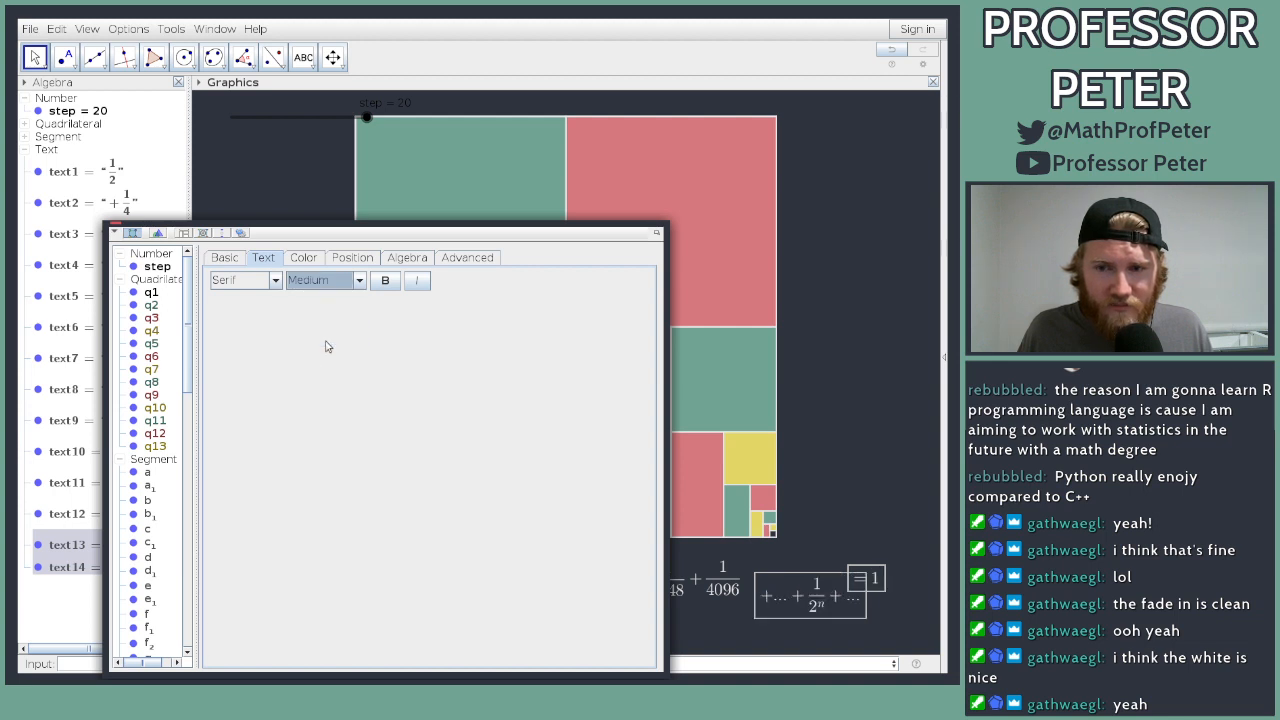
{"action": "left_click", "coordinate": [114, 229]}
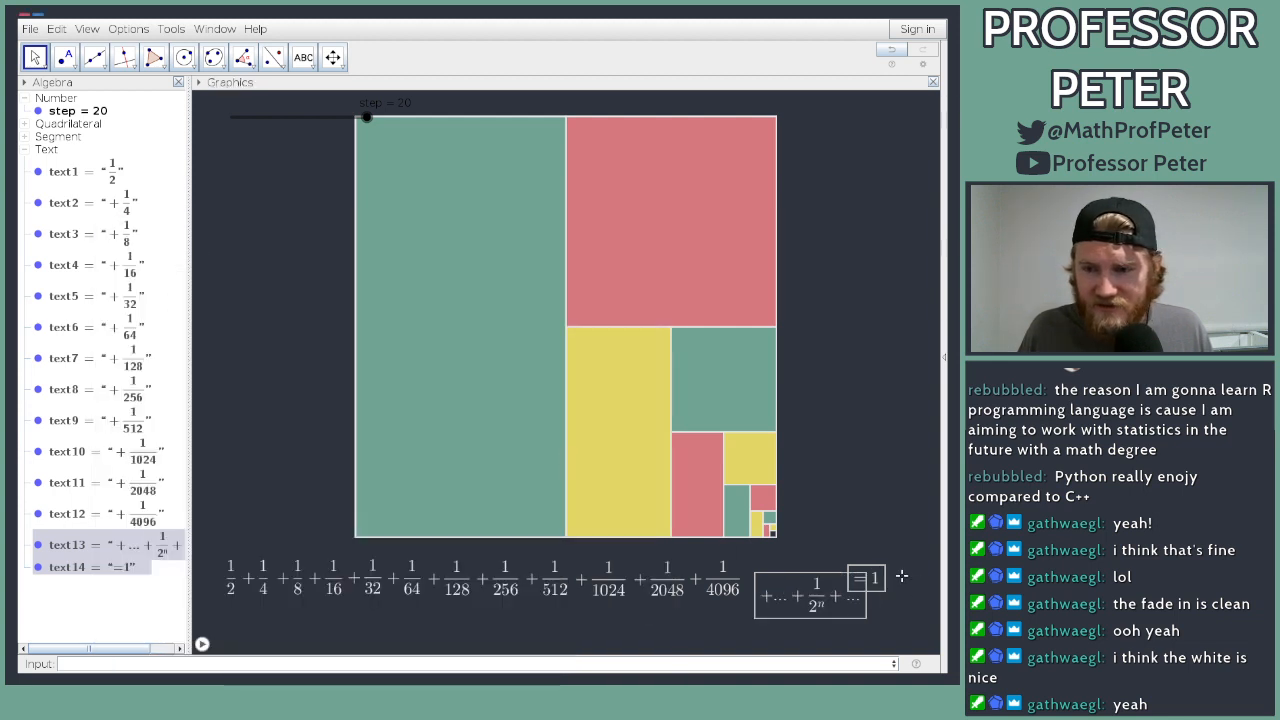
Step: Align the 1/2^n text directly after 1/4096 and place "=1" at the end of the same row
{"action": "left_click_drag", "start_coordinate": [826, 594], "coordinate": [873, 588]}
{"action": "left_click", "coordinate": [866, 567]}
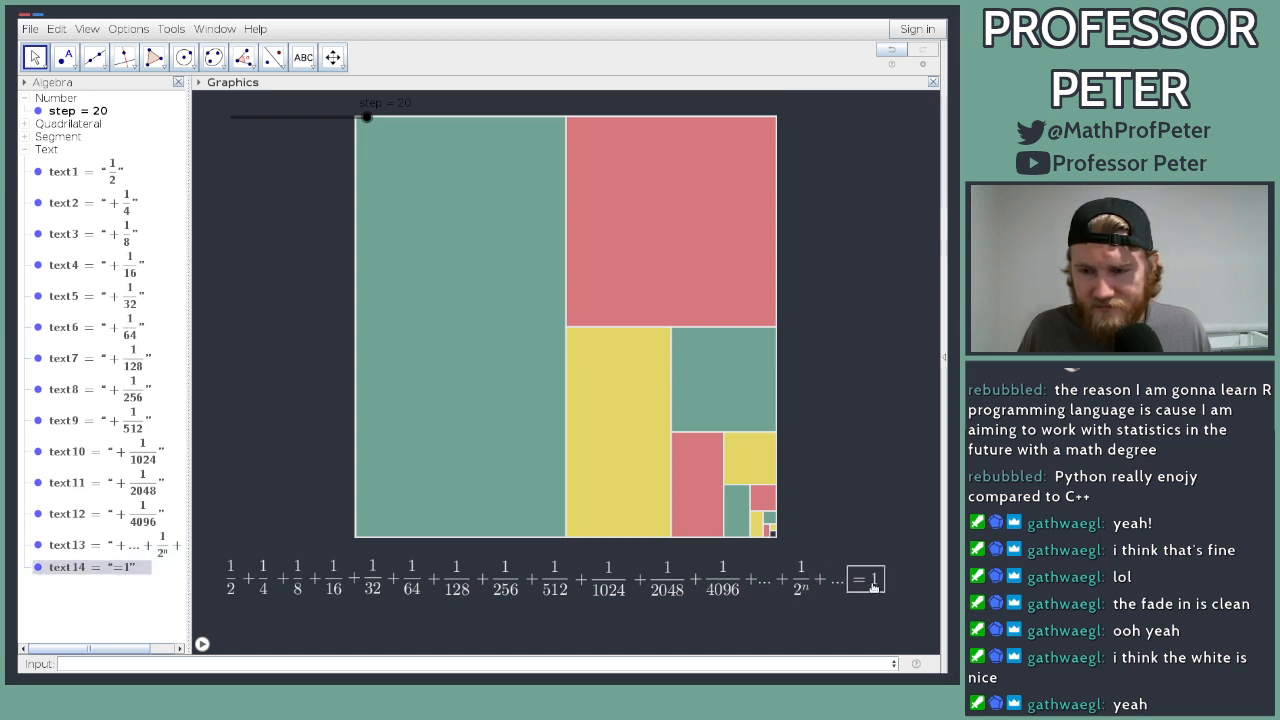
{"action": "left_click", "coordinate": [861, 510]}
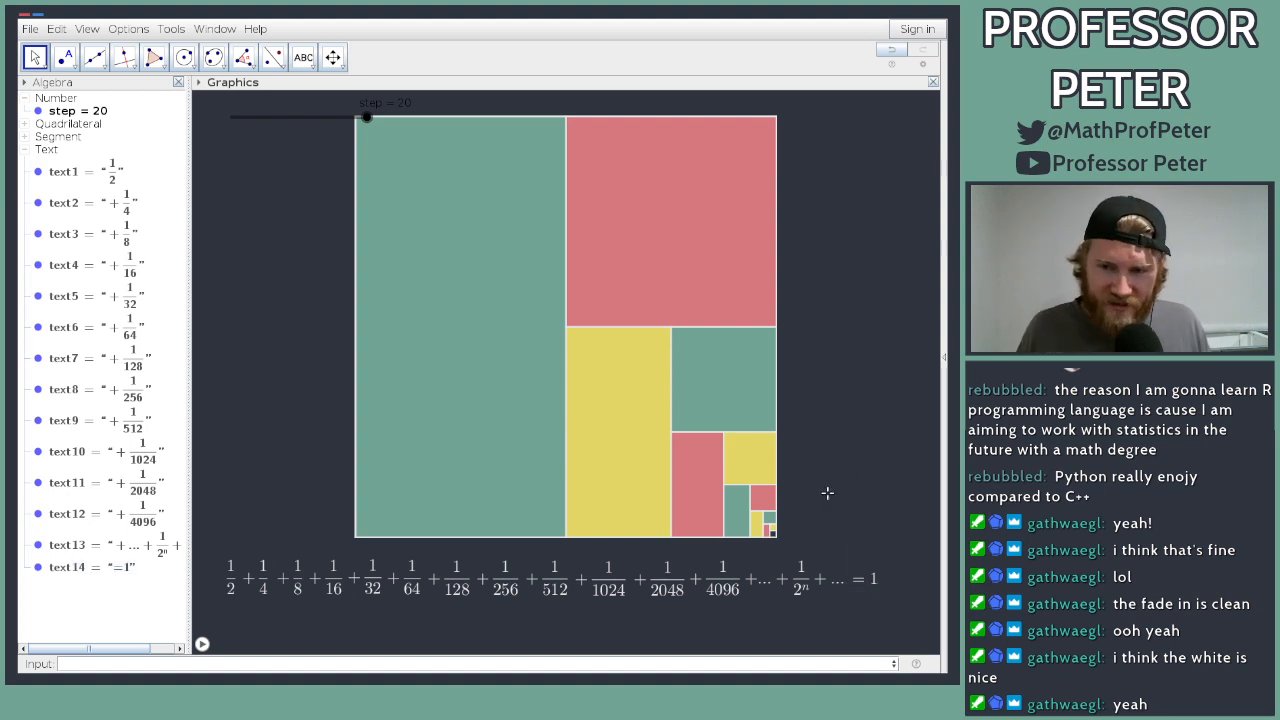
Step: Check the show condition of the 1/4096 text and set that of the 1/2^n text (text13) to "step > 14"
{"action": "right_click", "coordinate": [137, 520]}
{"action": "left_click", "coordinate": [200, 628]}
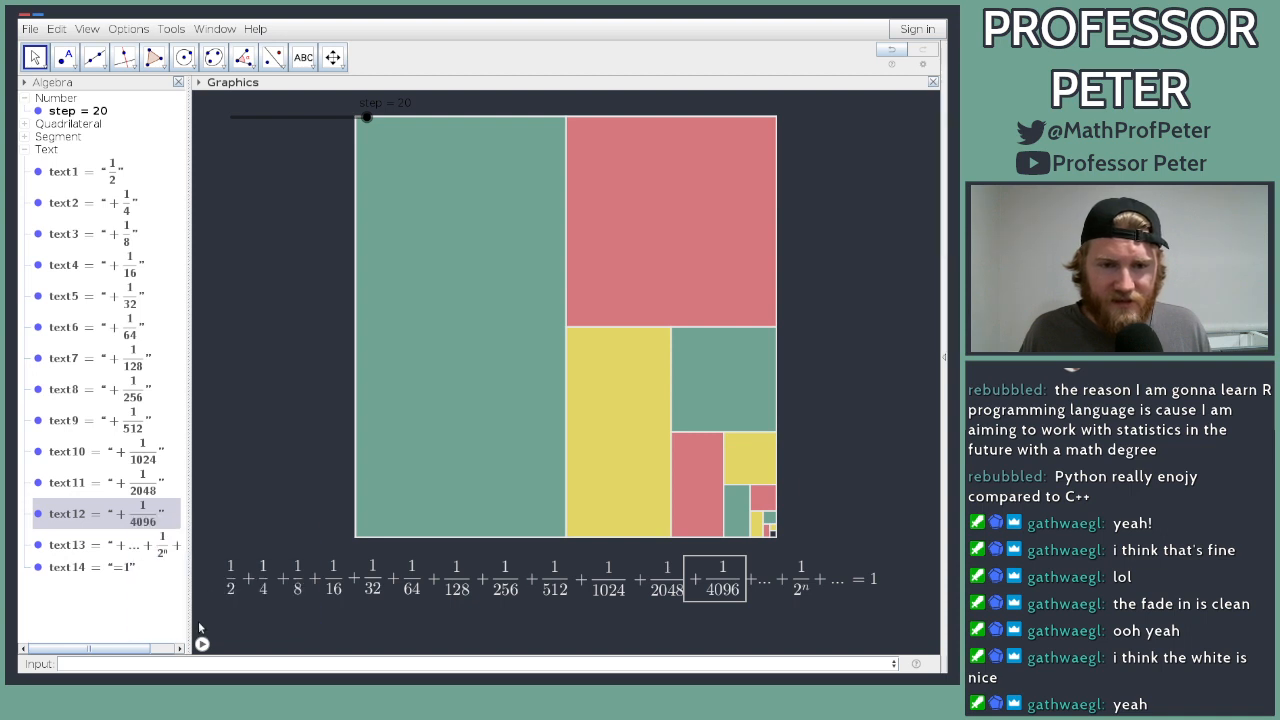
{"action": "left_click", "coordinate": [470, 257]}
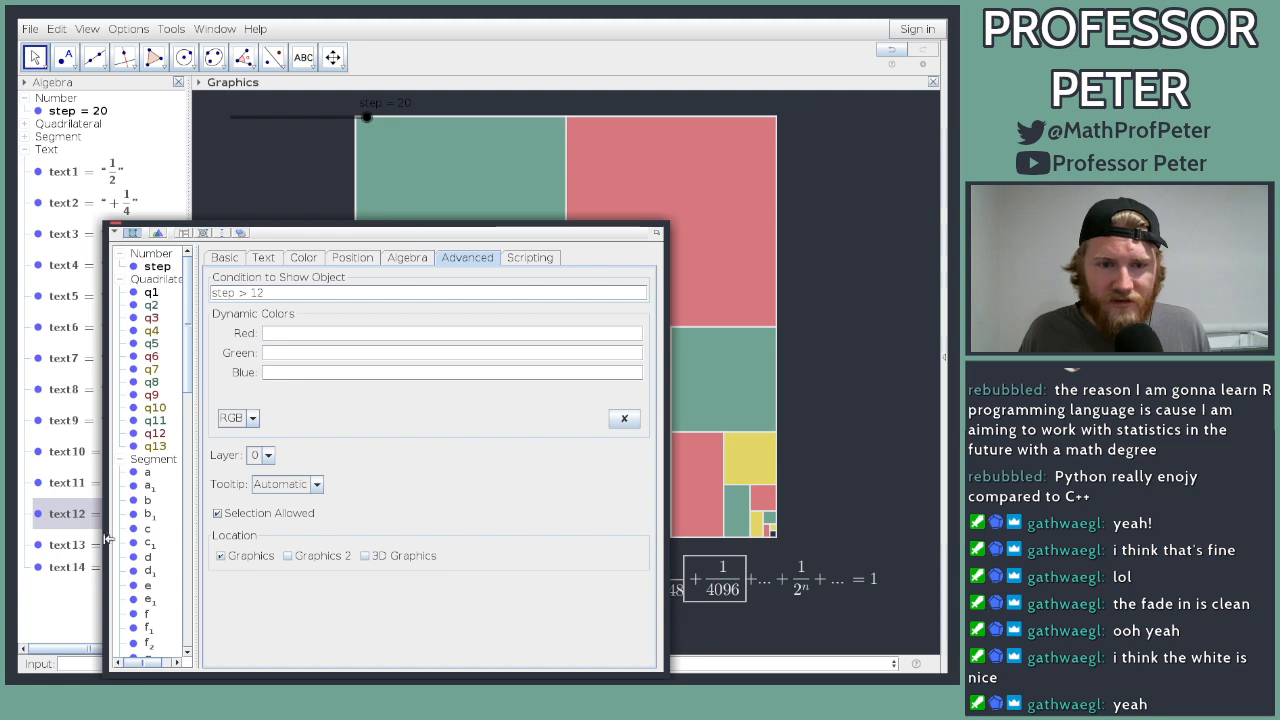
{"action": "left_click", "coordinate": [70, 544]}
{"action": "left_click", "coordinate": [266, 298]}
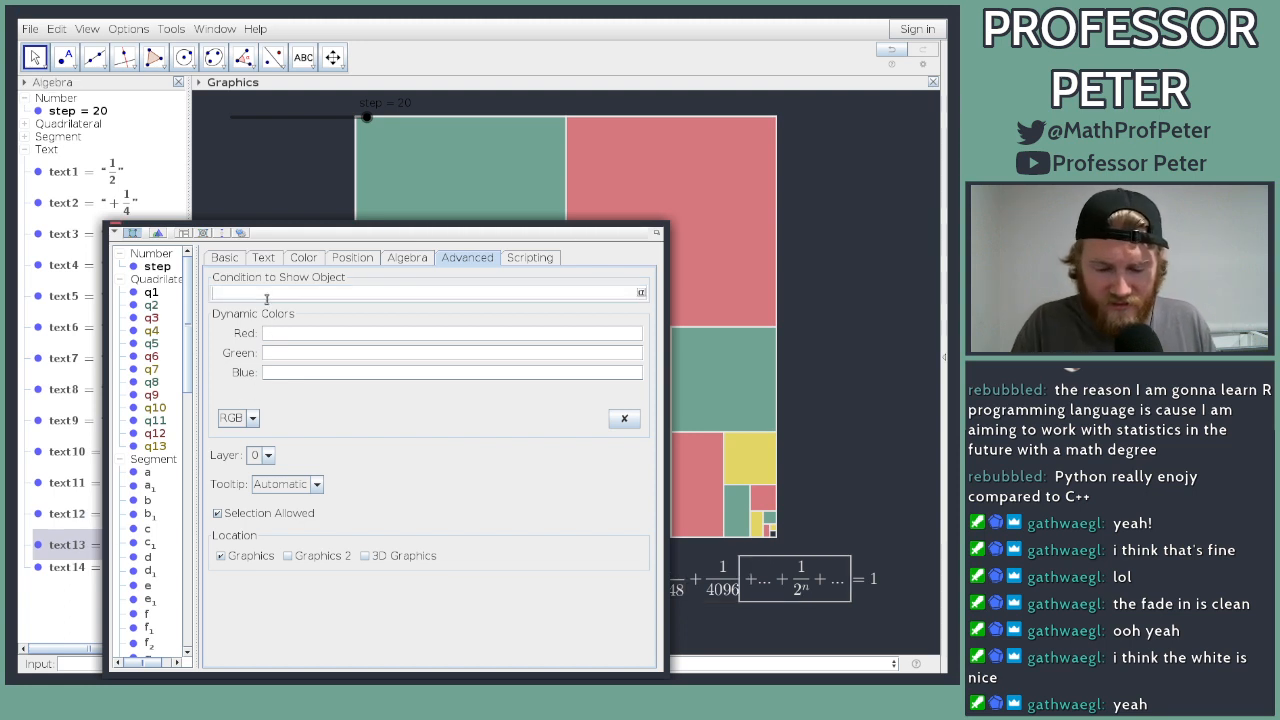
{"action": "type", "text": "ste"}
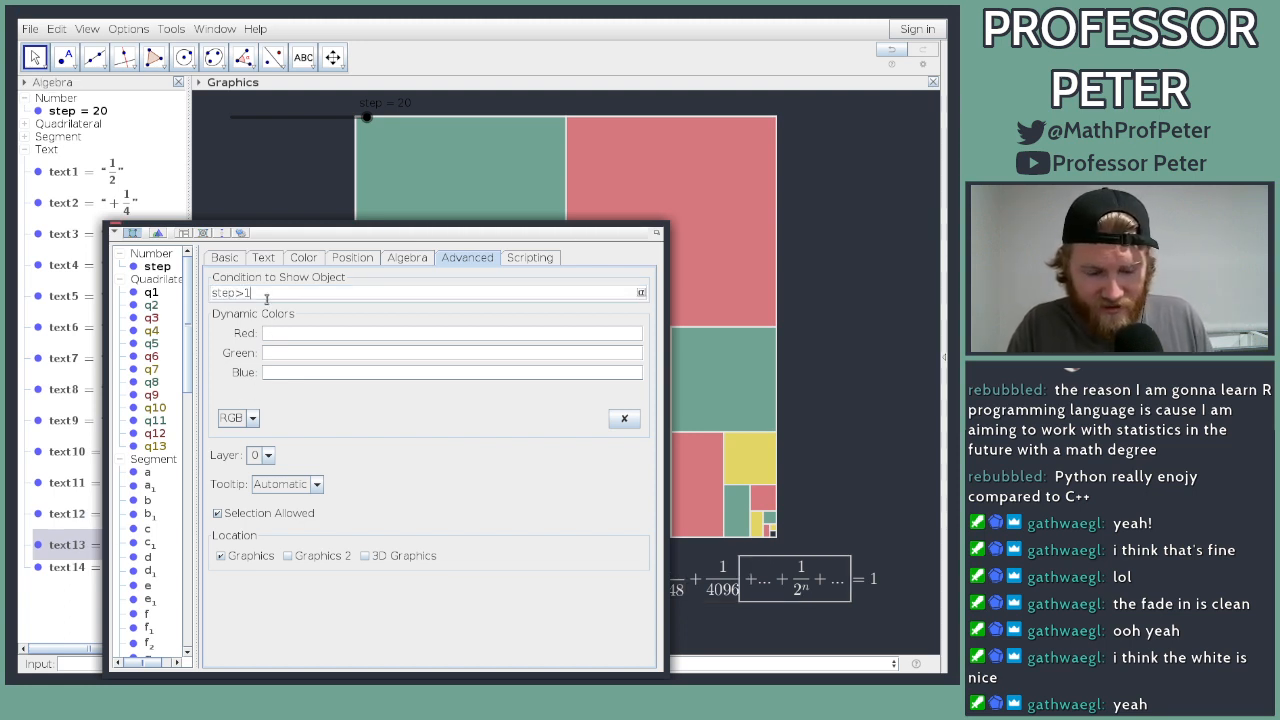
{"action": "type", "text": "p > 14"}
{"action": "key", "text": "Return"}
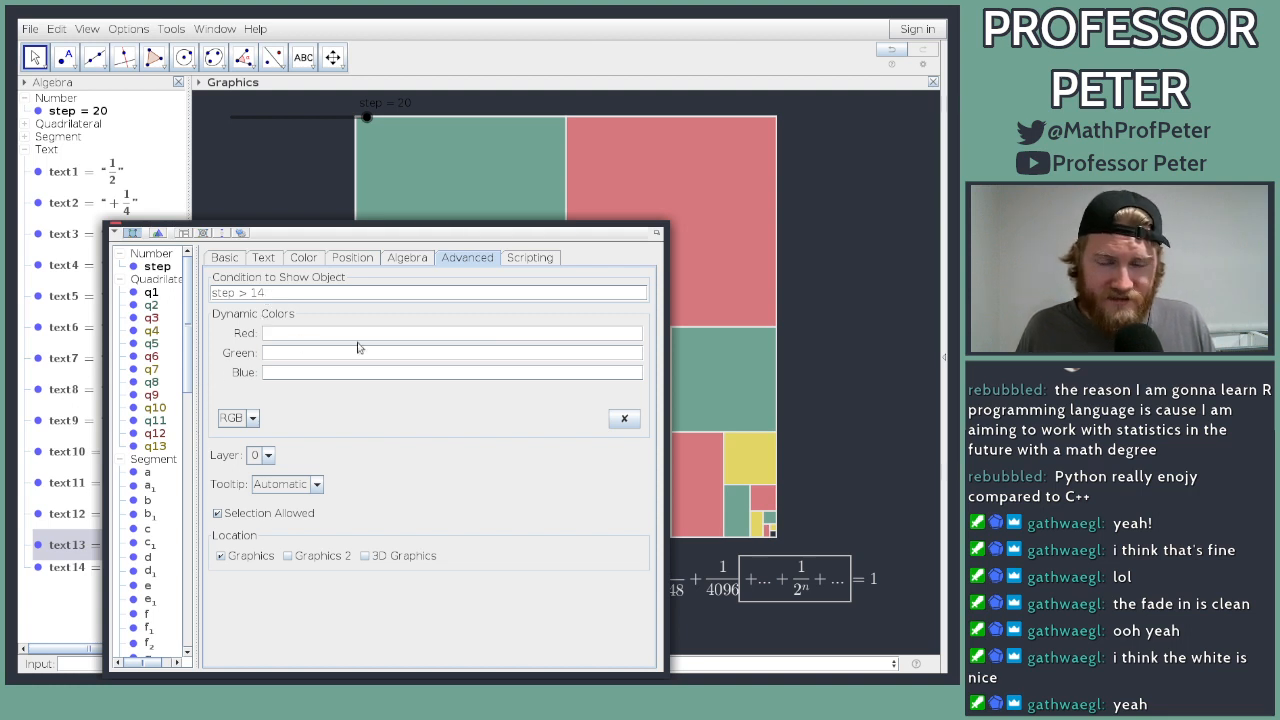
Step: Set the show condition of the "=1" text (text14) to "step > 15" and close its properties
{"action": "left_click", "coordinate": [68, 568]}
{"action": "left_click", "coordinate": [288, 294]}
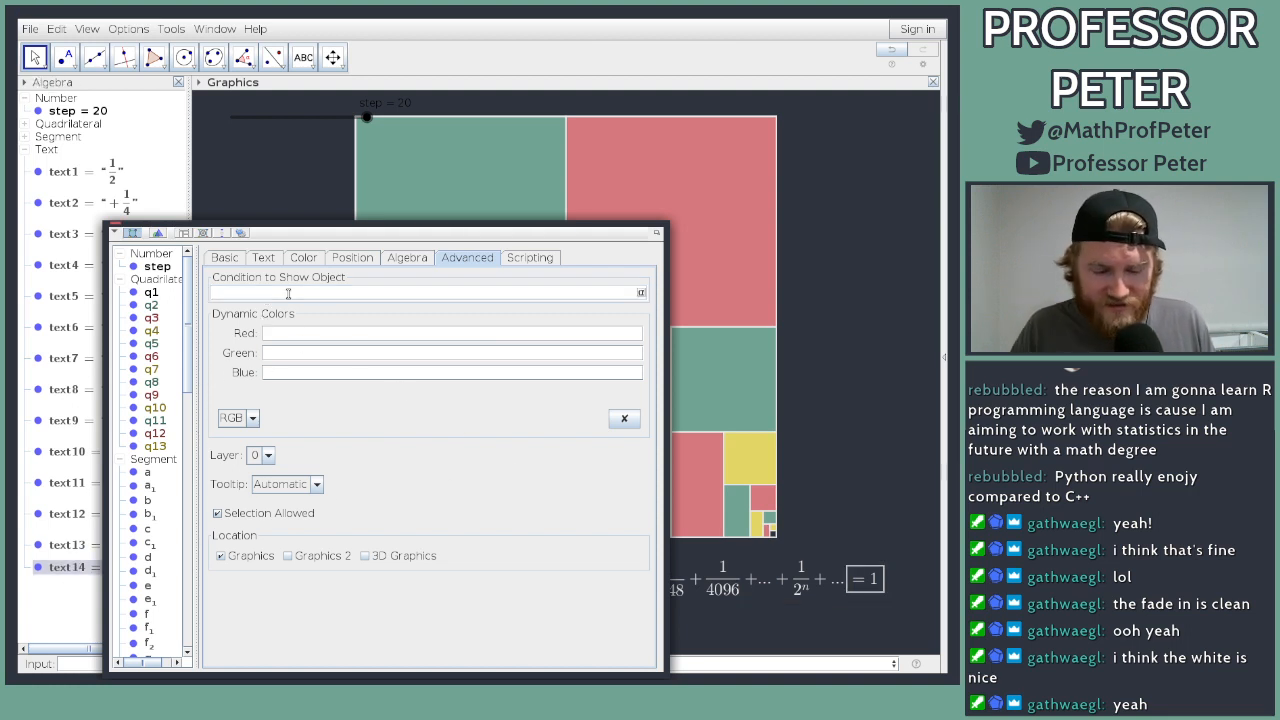
{"action": "type", "text": "step > "}
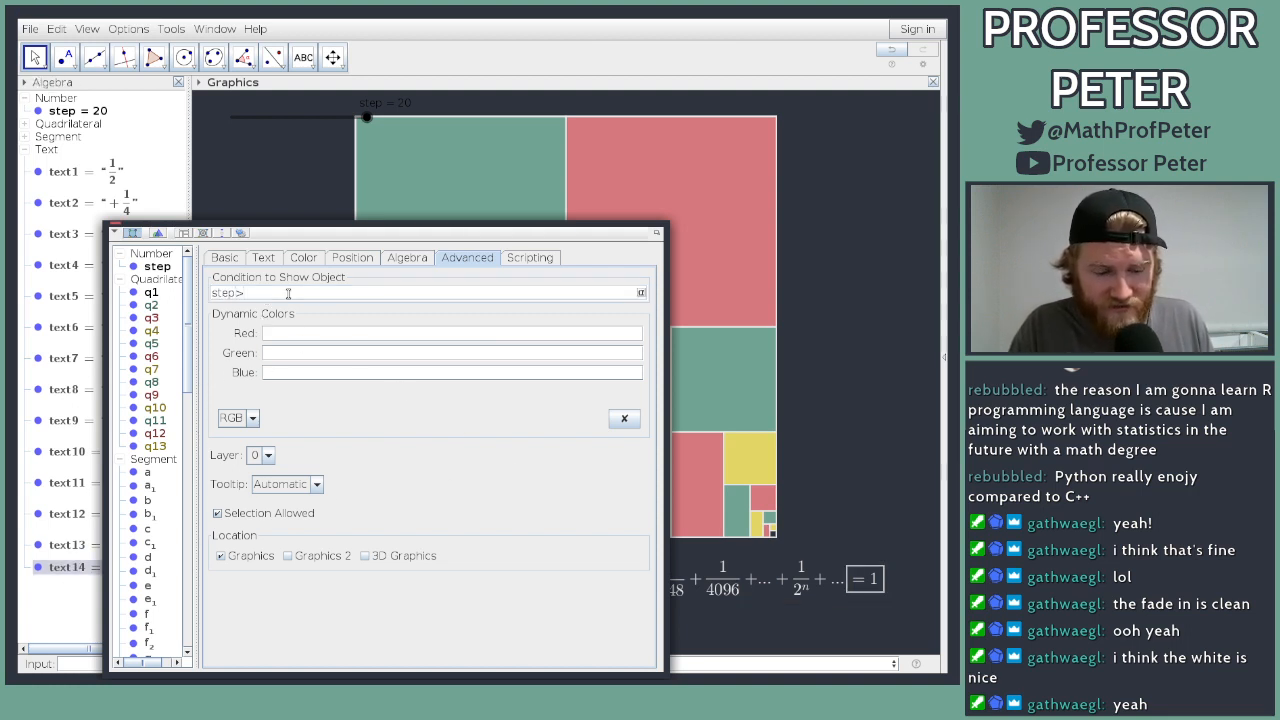
{"action": "type", "text": "15"}
{"action": "key", "text": "Return"}
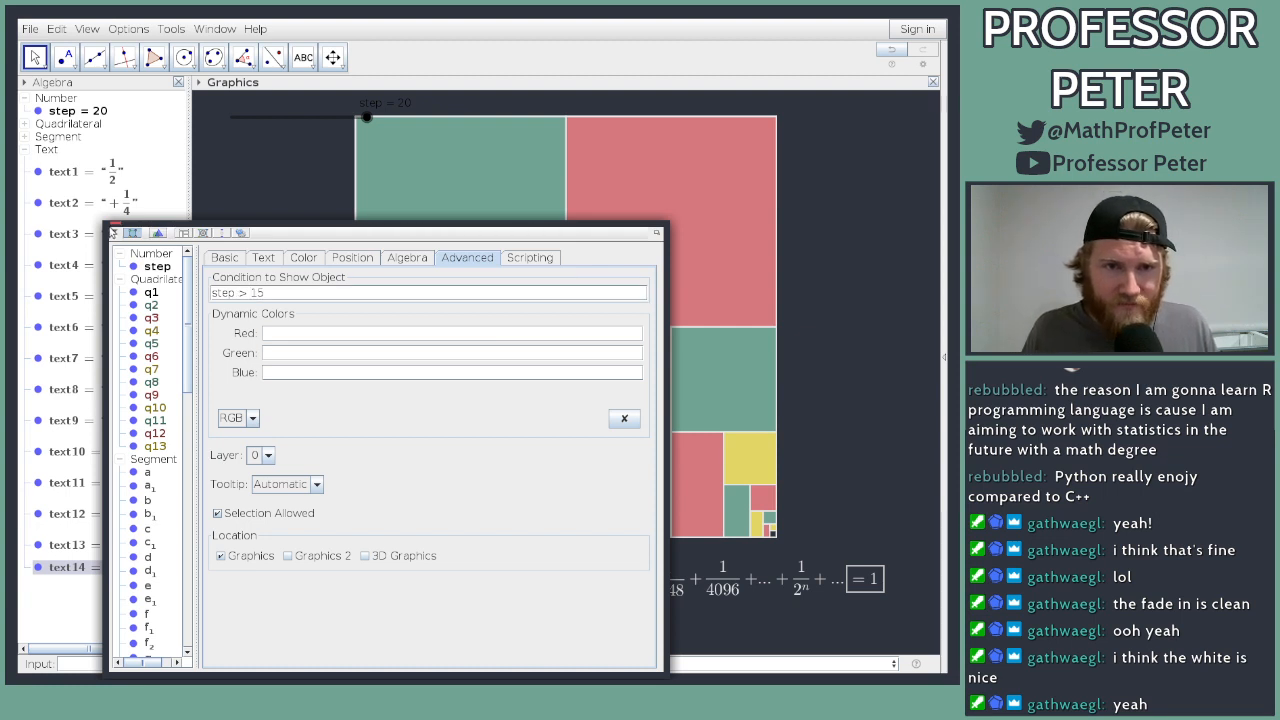
{"action": "left_click", "coordinate": [114, 227]}
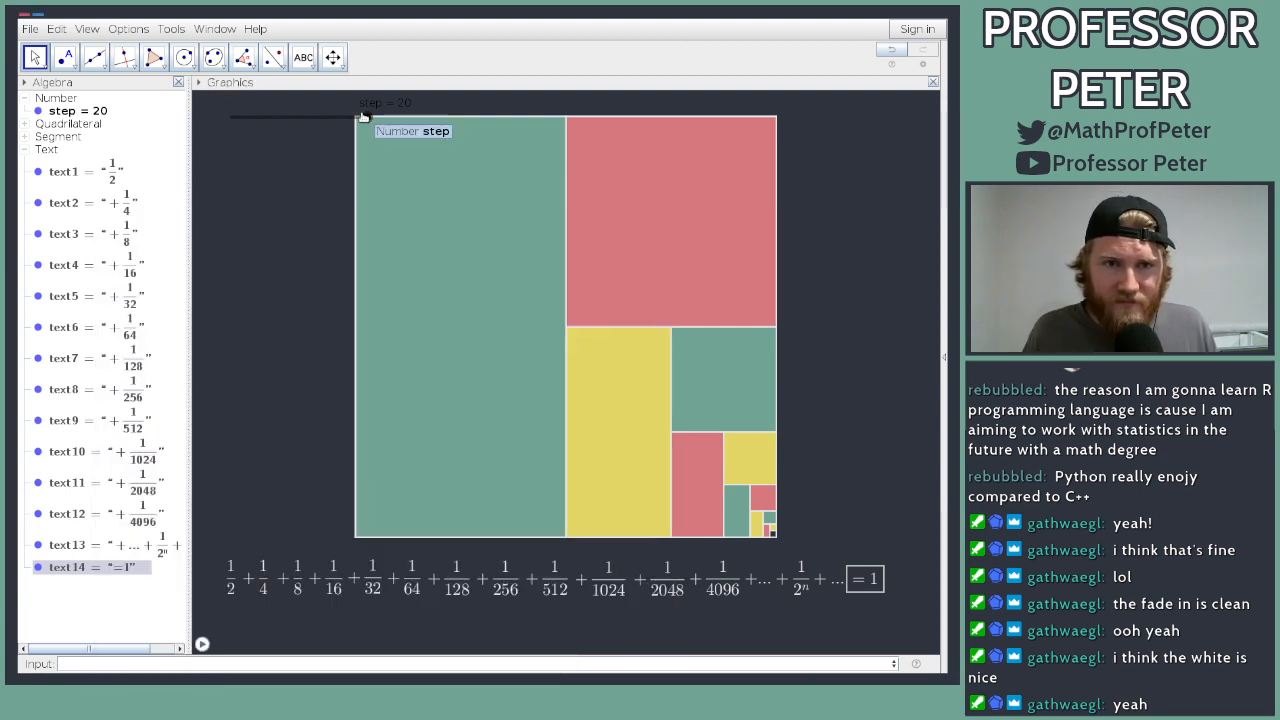
Step: Play the step animation to preview the construction, stop it and move the step slider to about 14.1
{"action": "right_click", "coordinate": [91, 114]}
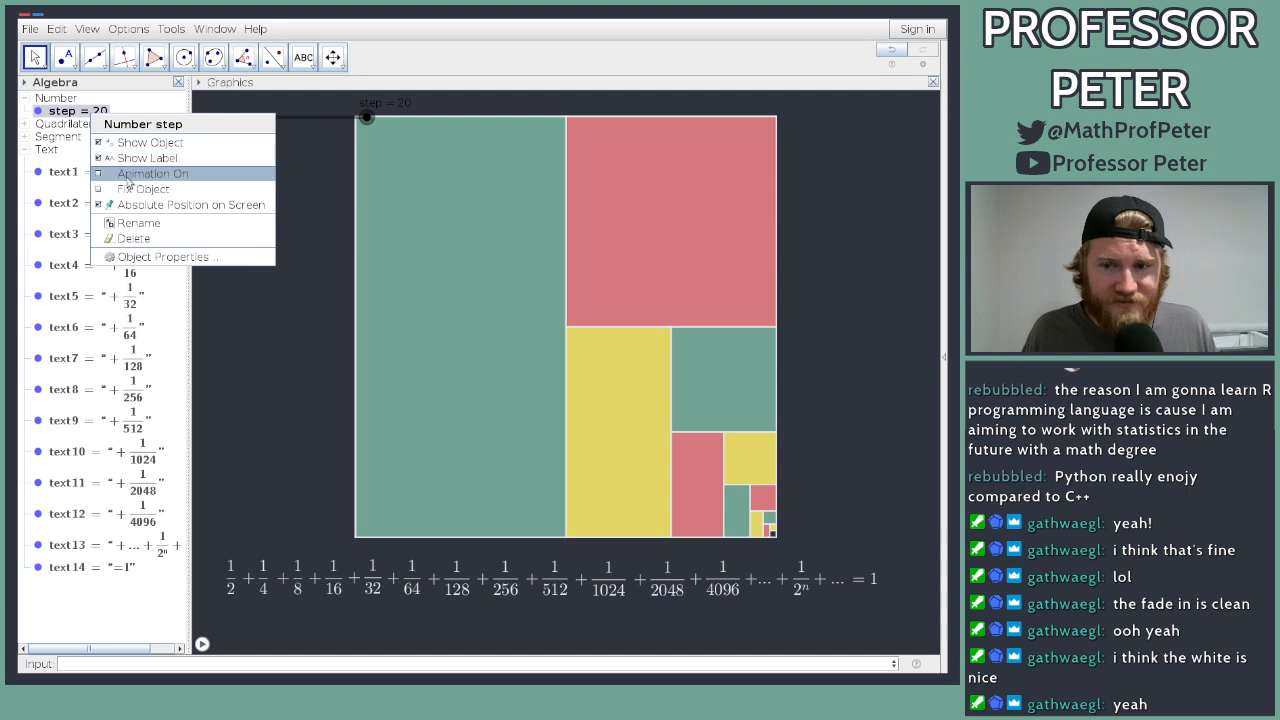
{"action": "left_click", "coordinate": [126, 173]}
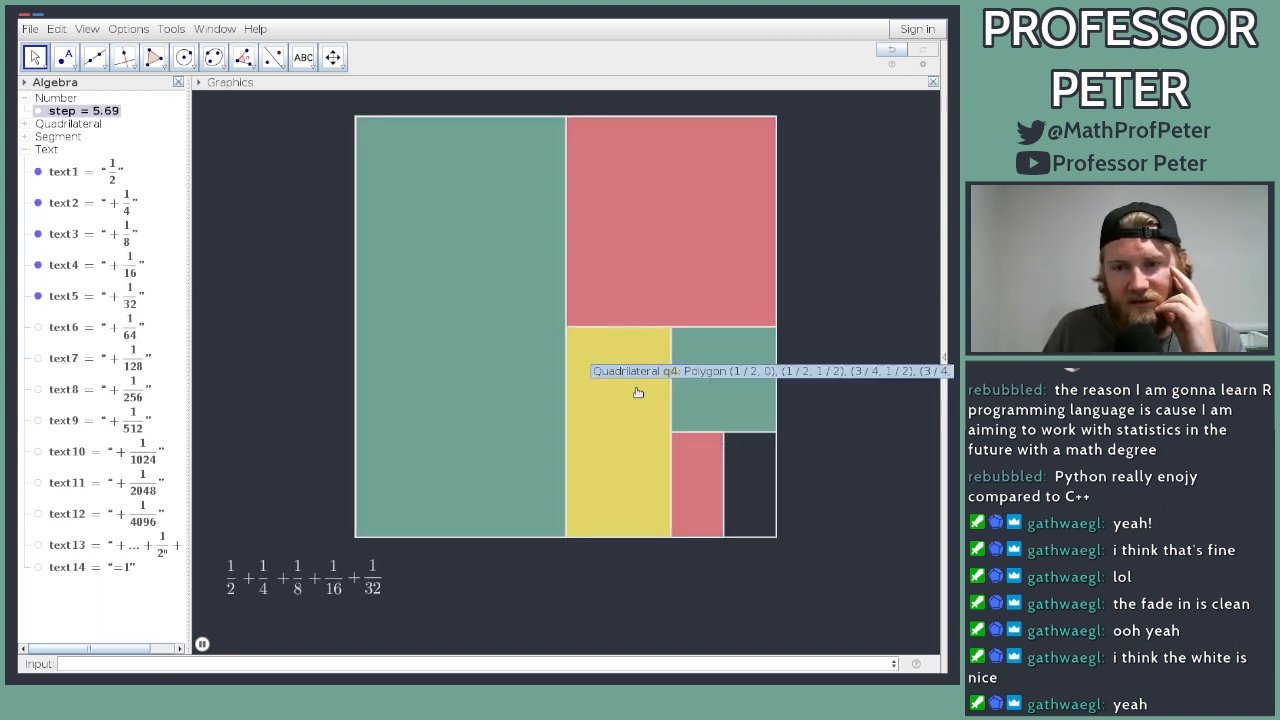
{"action": "left_click", "coordinate": [40, 110]}
{"action": "left_click", "coordinate": [266, 117]}
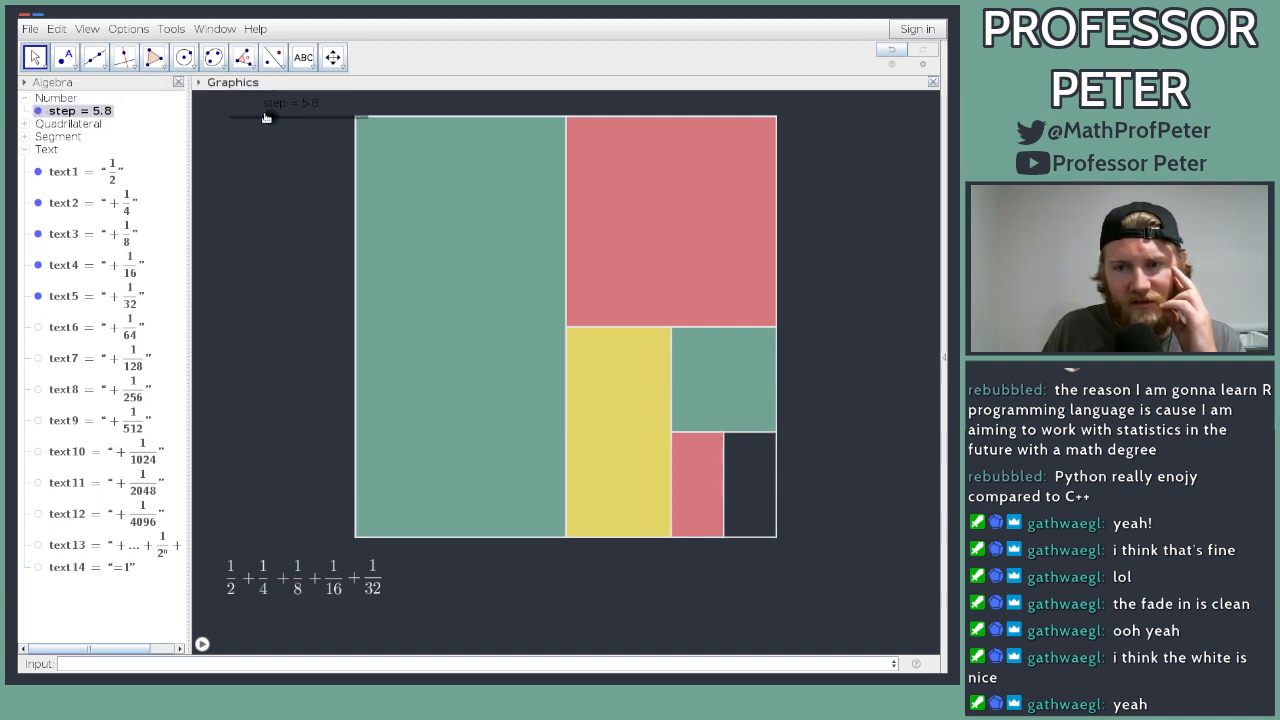
{"action": "left_click_drag", "start_coordinate": [266, 117], "coordinate": [330, 120]}
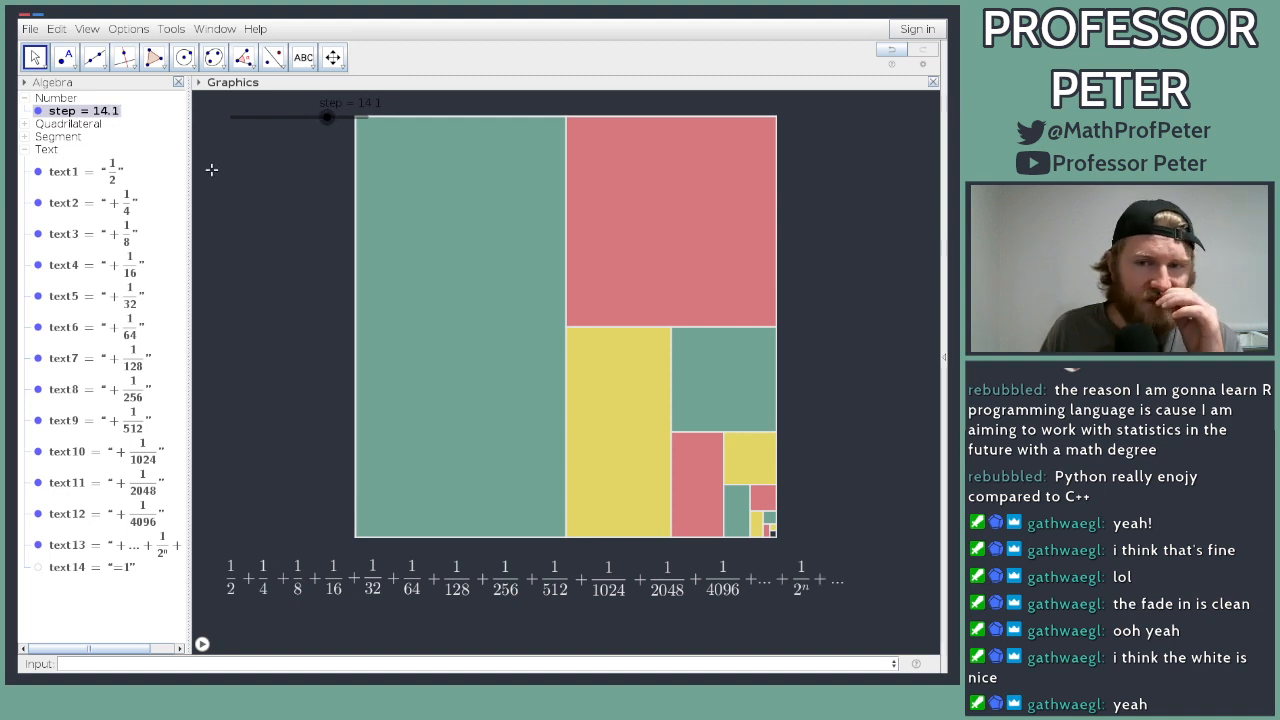
Step: Collapse the text objects and compare the opacity formula of q2 with the dynamic color settings of text12 and text13
{"action": "left_click", "coordinate": [27, 149]}
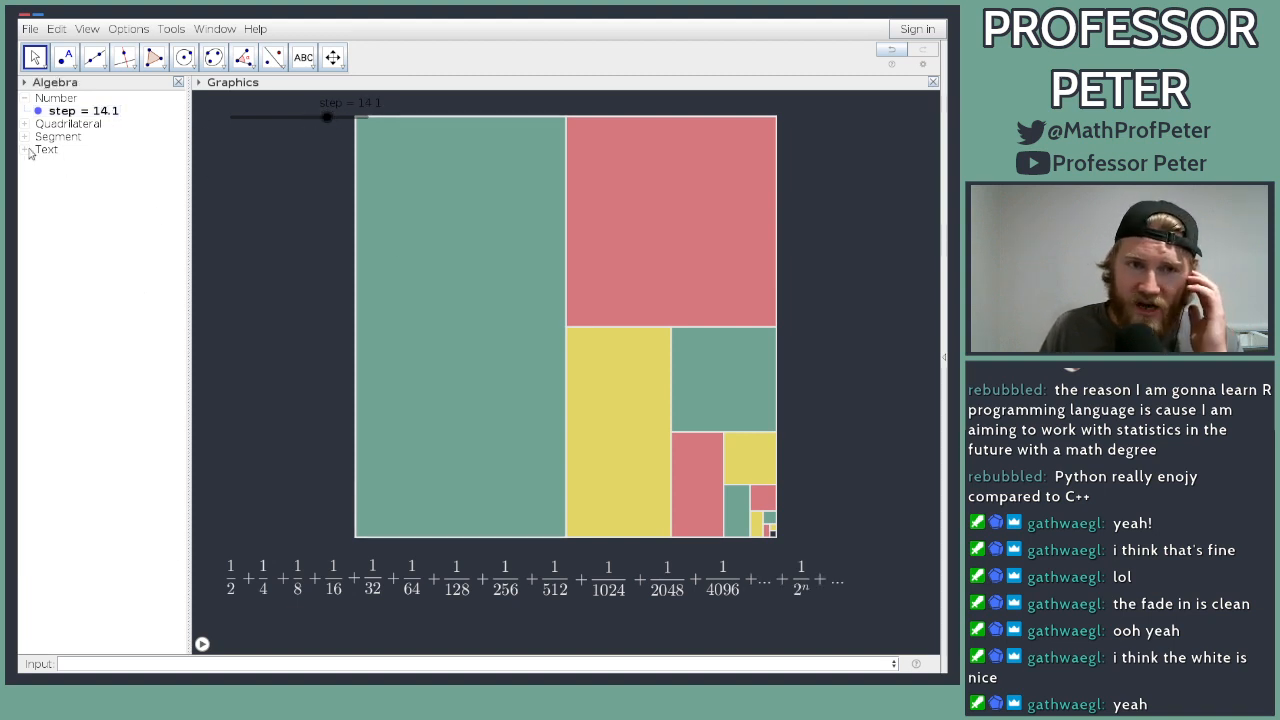
{"action": "right_click", "coordinate": [420, 206]}
{"action": "key", "text": "Escape"}
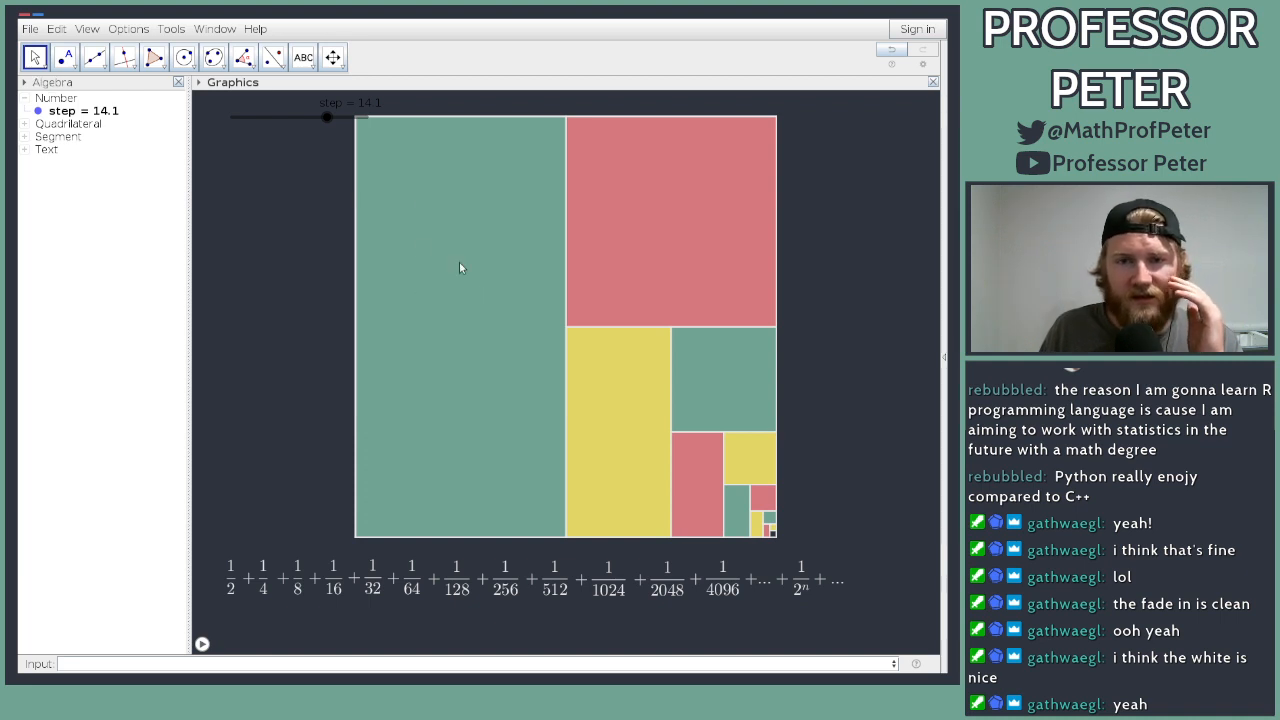
{"action": "double_click", "coordinate": [425, 196]}
{"action": "left_click_drag", "start_coordinate": [443, 391], "coordinate": [262, 392]}
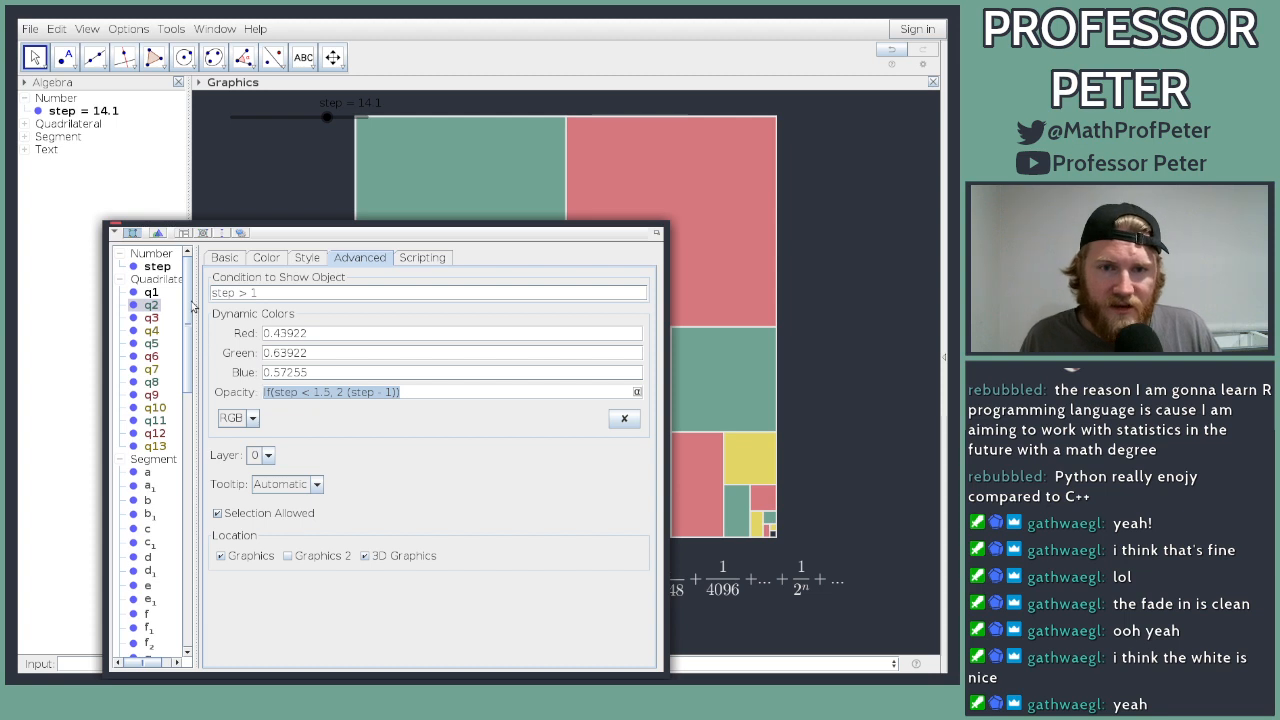
{"action": "scroll", "coordinate": [160, 633], "scroll_direction": "down", "scroll_amount": 10}
{"action": "left_click", "coordinate": [160, 625]}
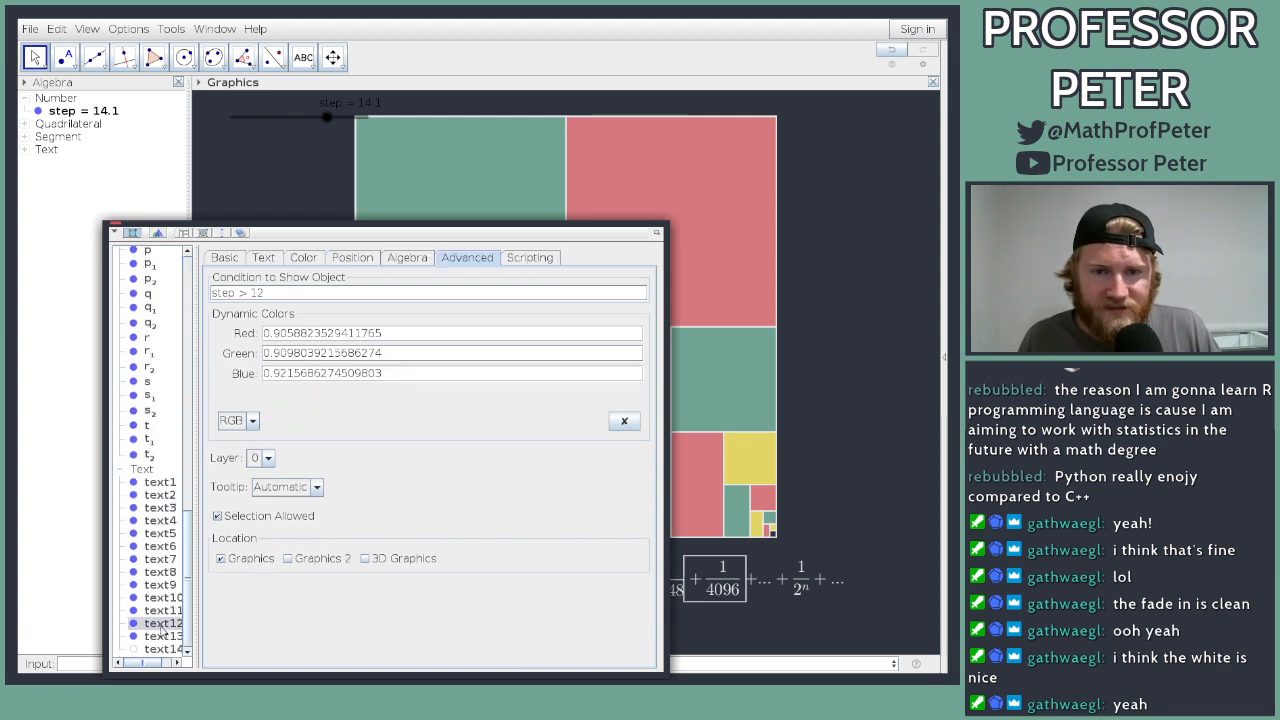
{"action": "left_click", "coordinate": [162, 636]}
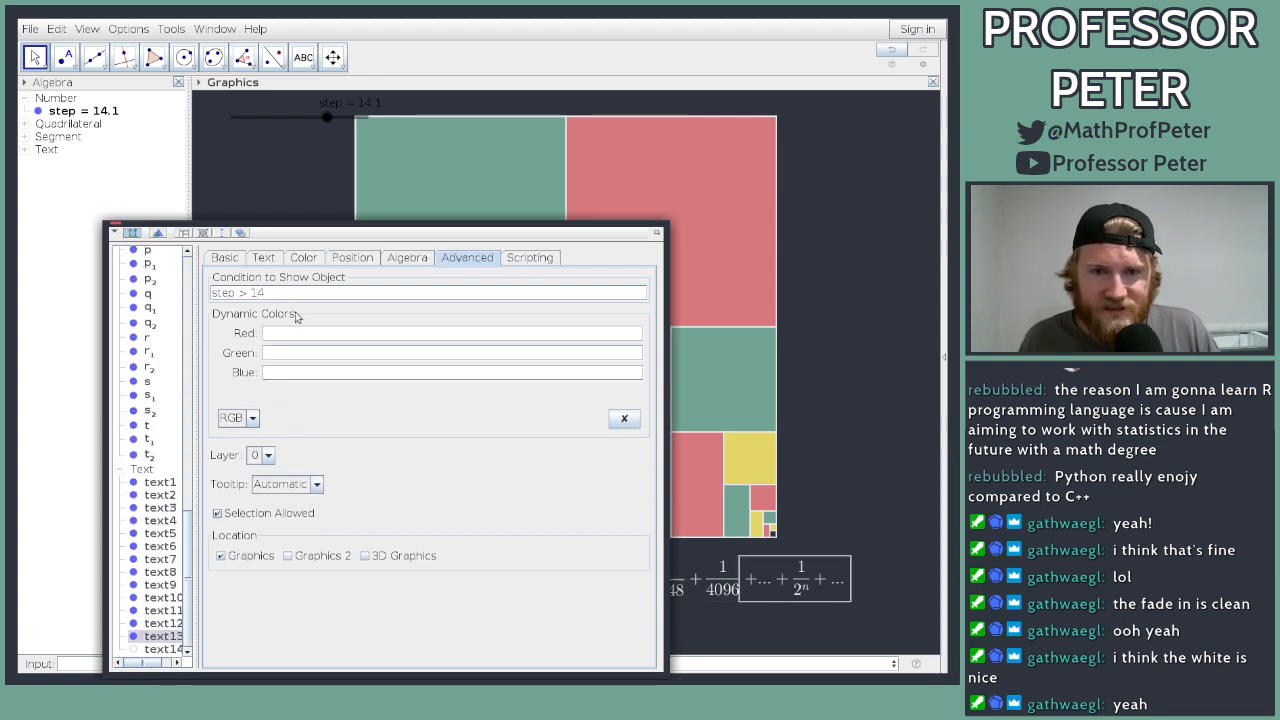
{"action": "left_click", "coordinate": [288, 371]}
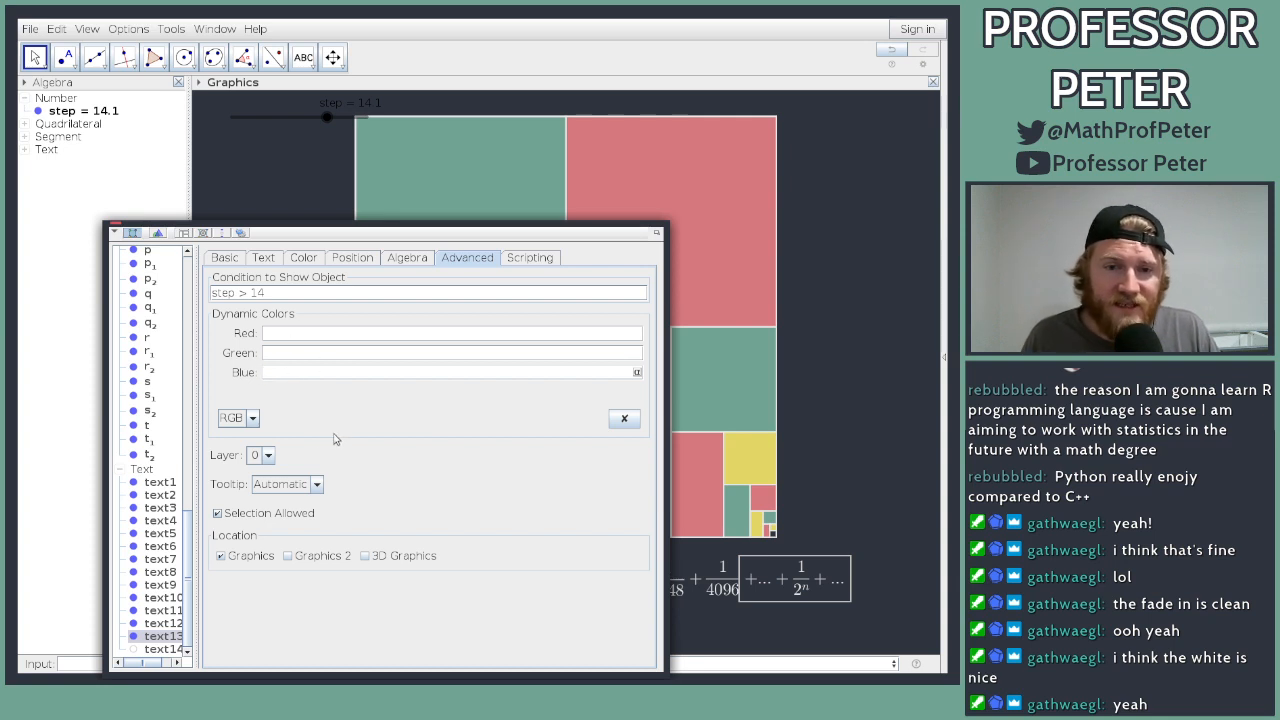
{"action": "left_click", "coordinate": [306, 292]}
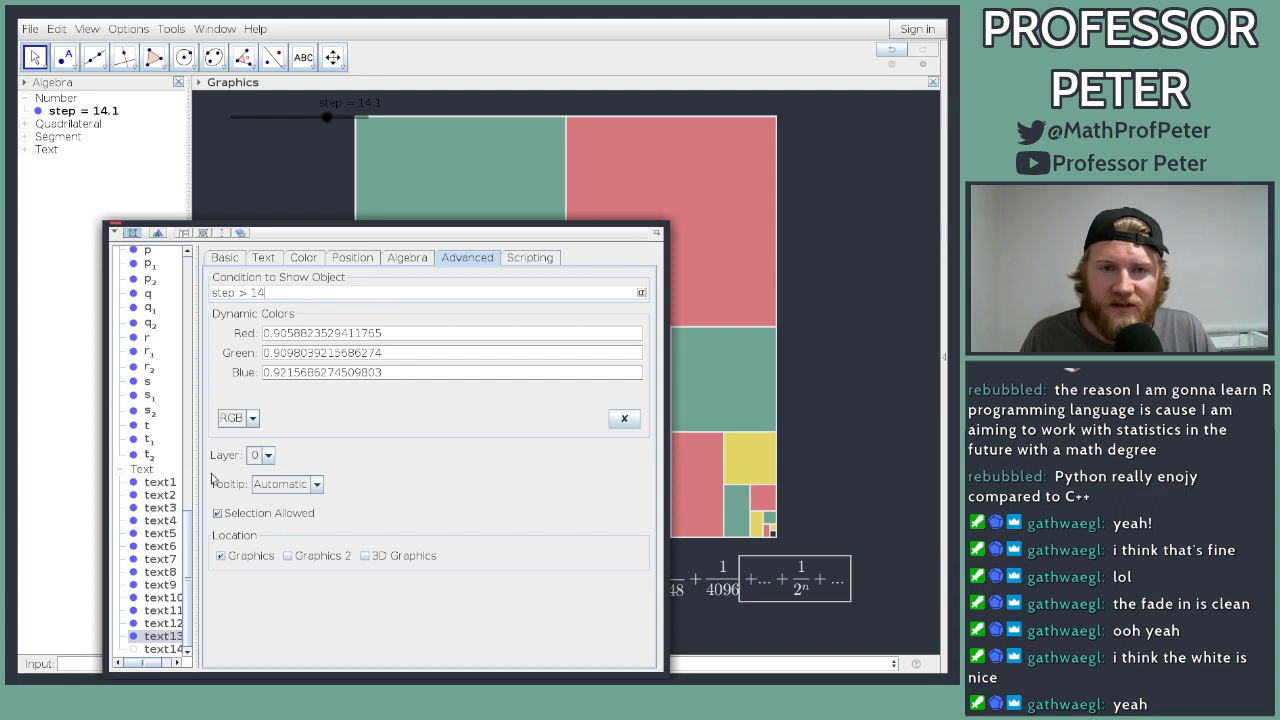
Step: Move the step slider to 20 and look through all of text13's properties for an opacity setting, closing them when finished
{"action": "left_click", "coordinate": [343, 120]}
{"action": "mouse_move", "coordinate": [343, 120]}
{"action": "left_mouse_down"}
{"action": "mouse_move", "coordinate": [303, 120]}
{"action": "mouse_move", "coordinate": [366, 120]}
{"action": "left_mouse_up"}
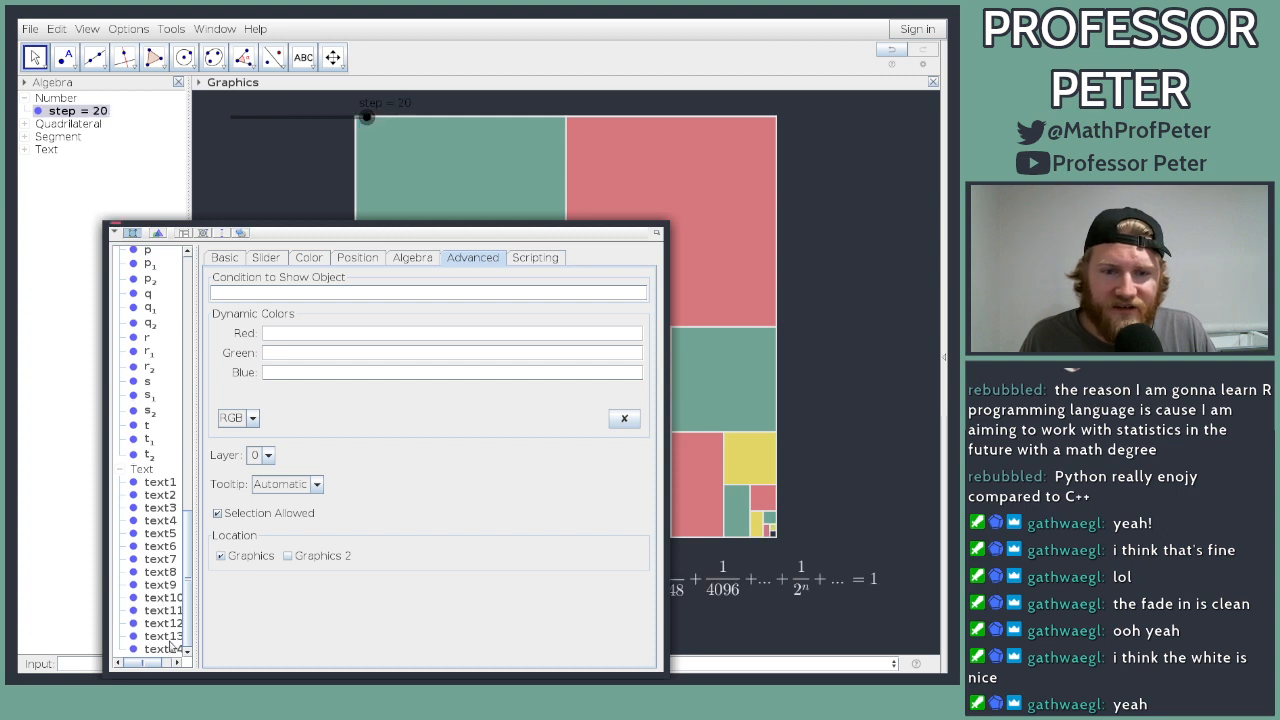
{"action": "left_click", "coordinate": [168, 638]}
{"action": "left_click", "coordinate": [226, 258]}
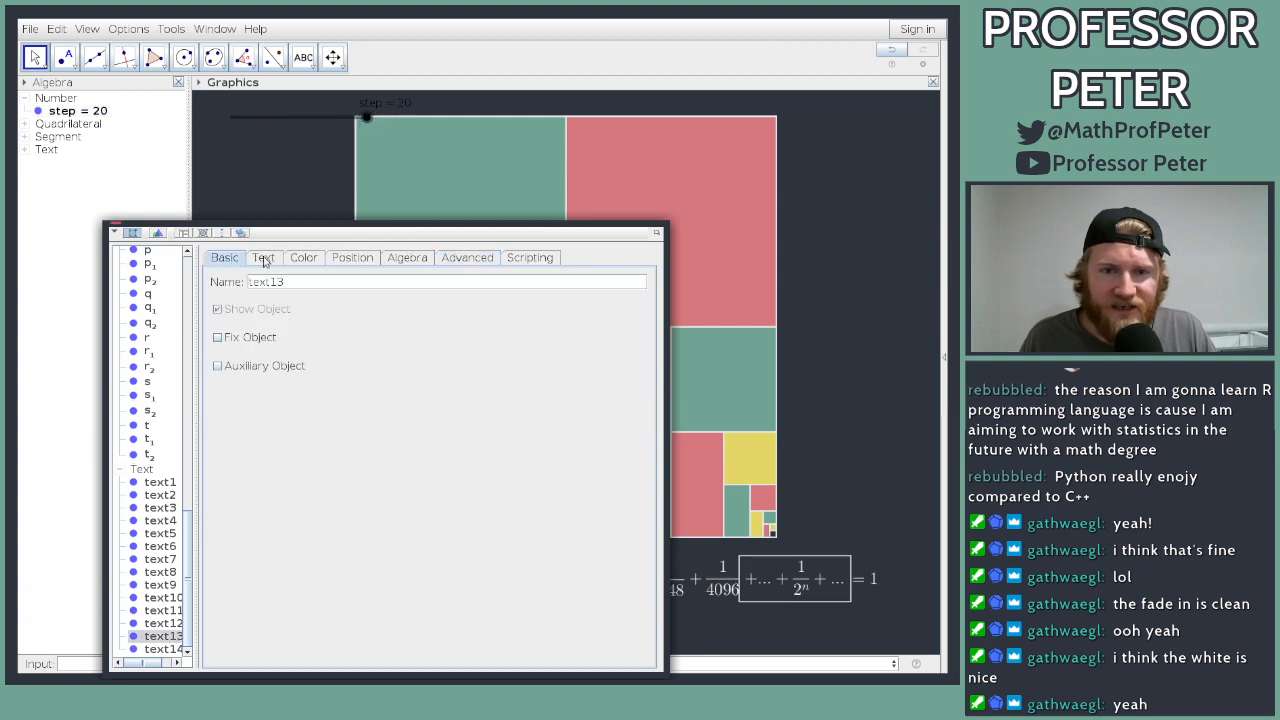
{"action": "left_click", "coordinate": [265, 258]}
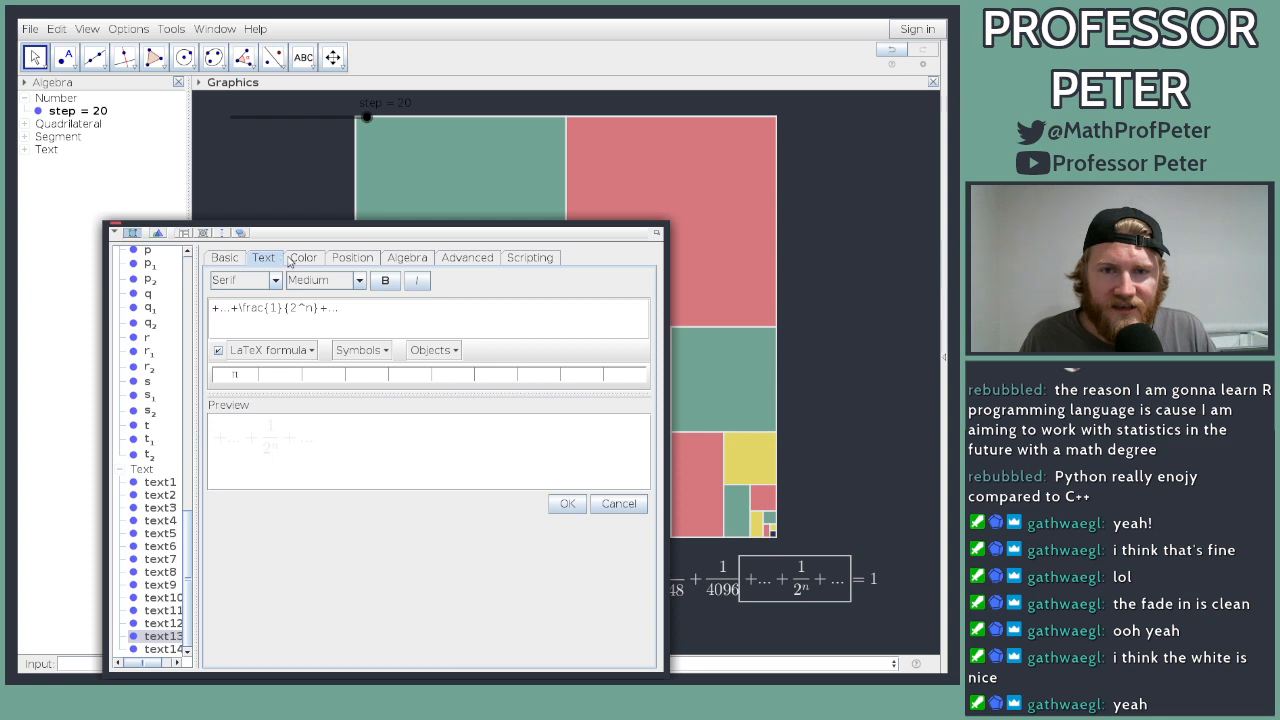
{"action": "left_click", "coordinate": [305, 258]}
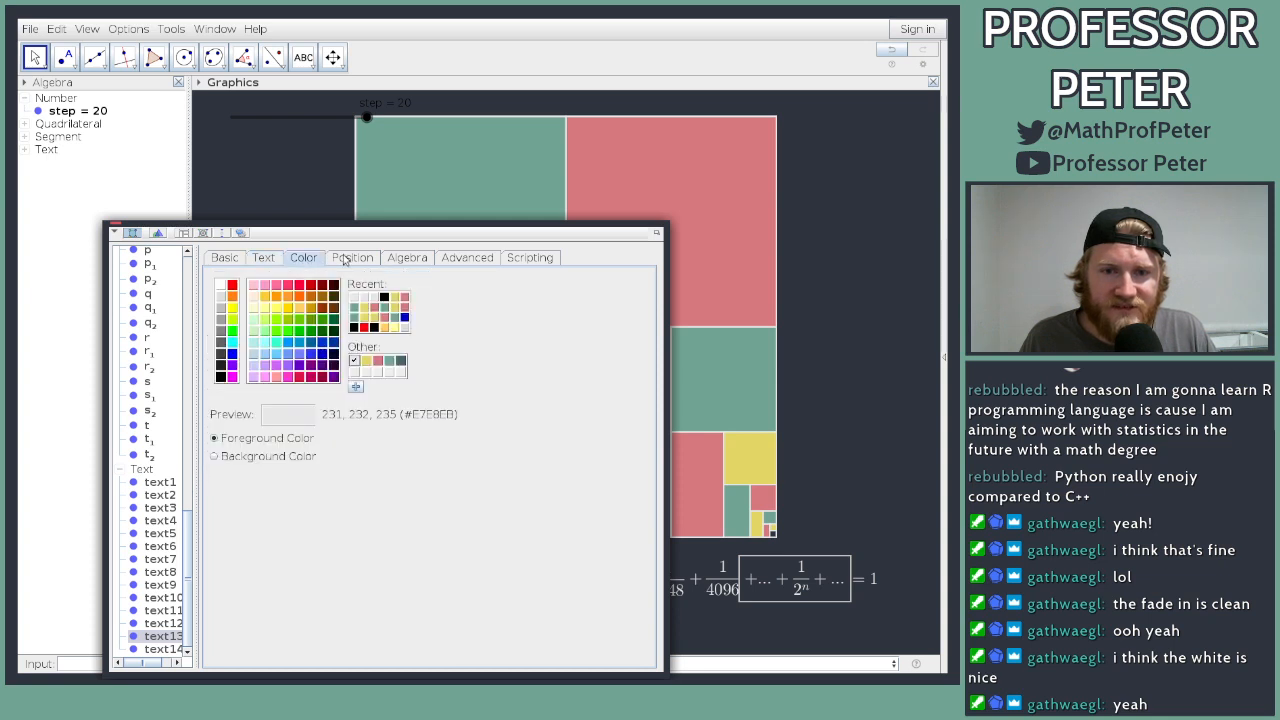
{"action": "left_click", "coordinate": [344, 260]}
{"action": "left_click", "coordinate": [400, 259]}
{"action": "left_click", "coordinate": [476, 259]}
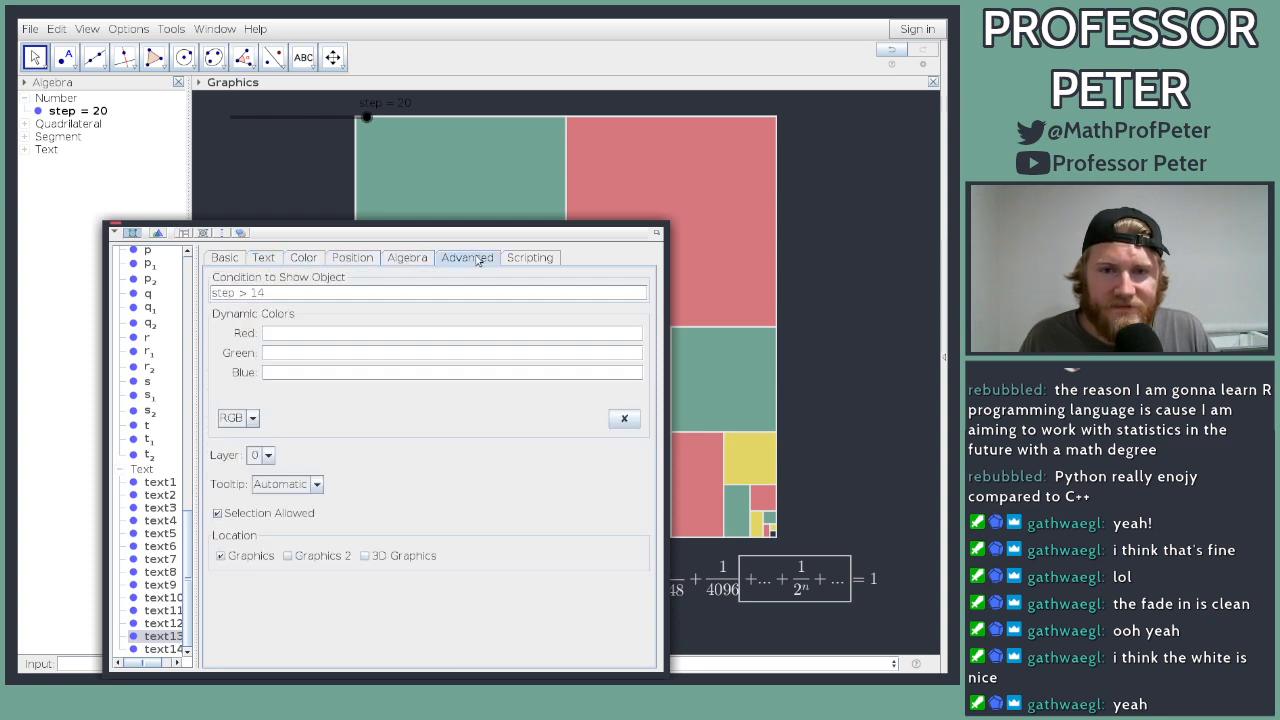
{"action": "left_click", "coordinate": [528, 258]}
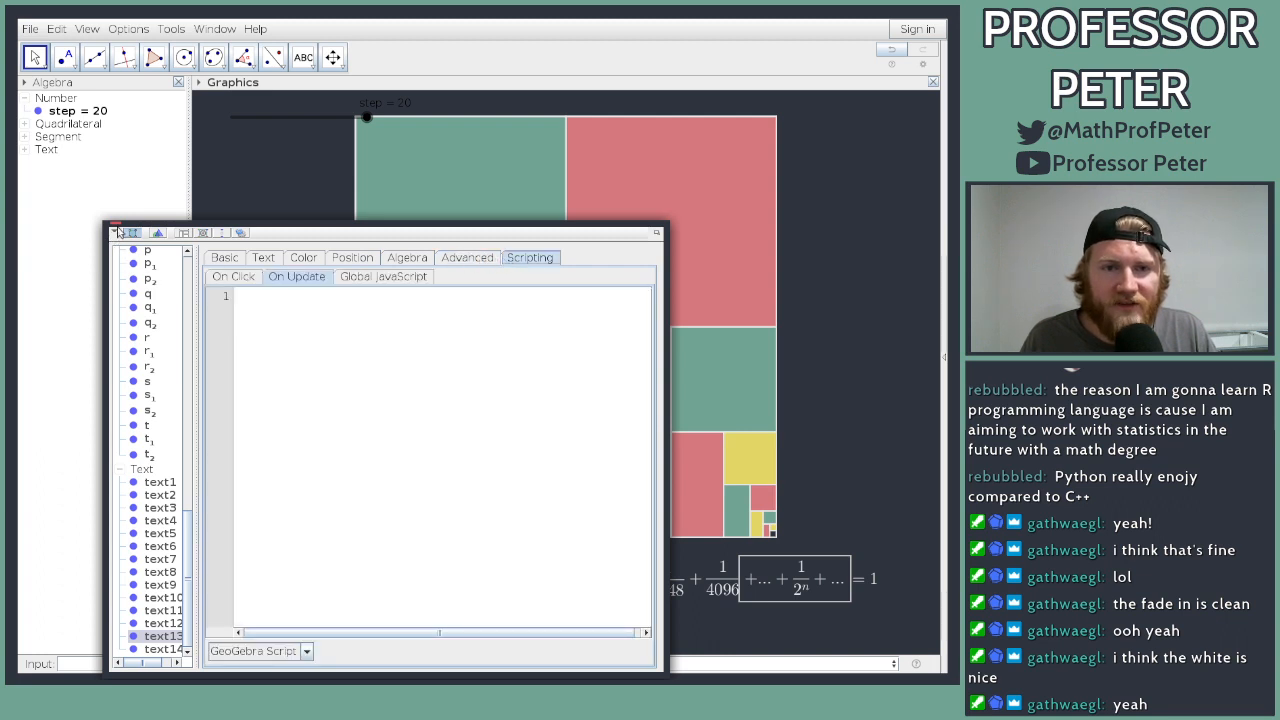
{"action": "left_click", "coordinate": [116, 229]}
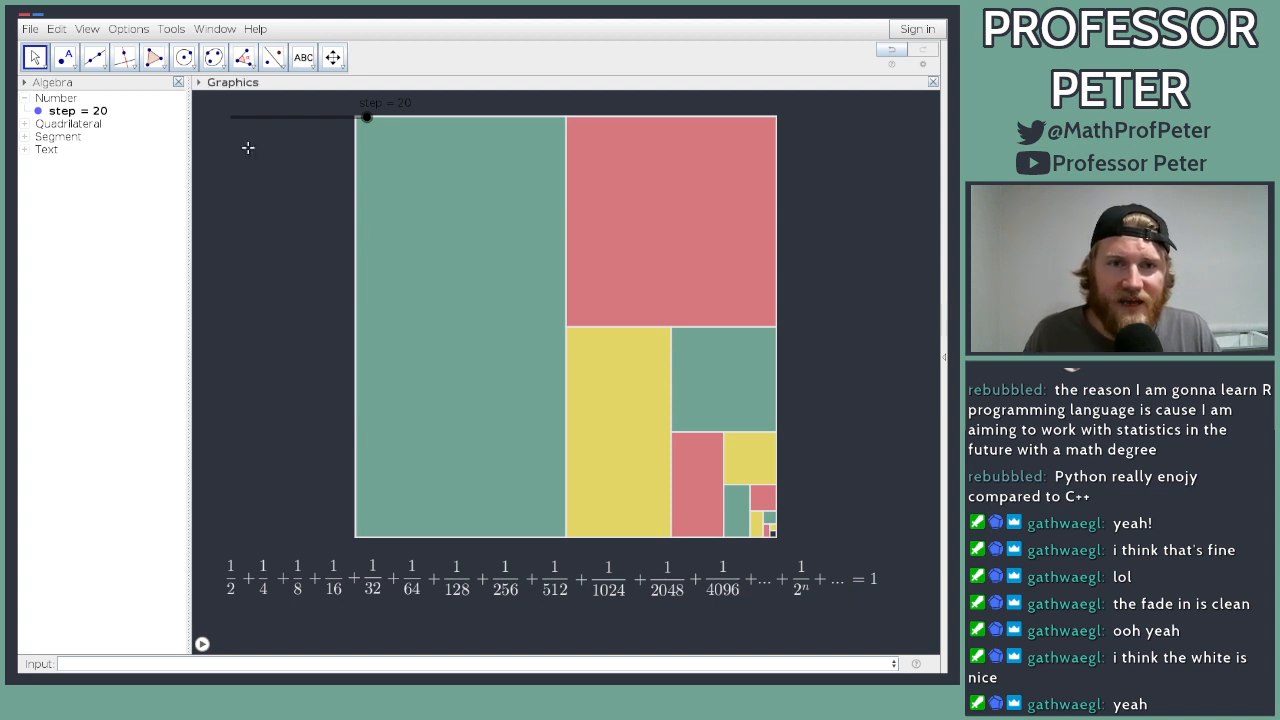
Step: Hide the step slider and play the animation to watch the final terms appear, pausing it after "=1"
{"action": "left_click", "coordinate": [38, 111]}
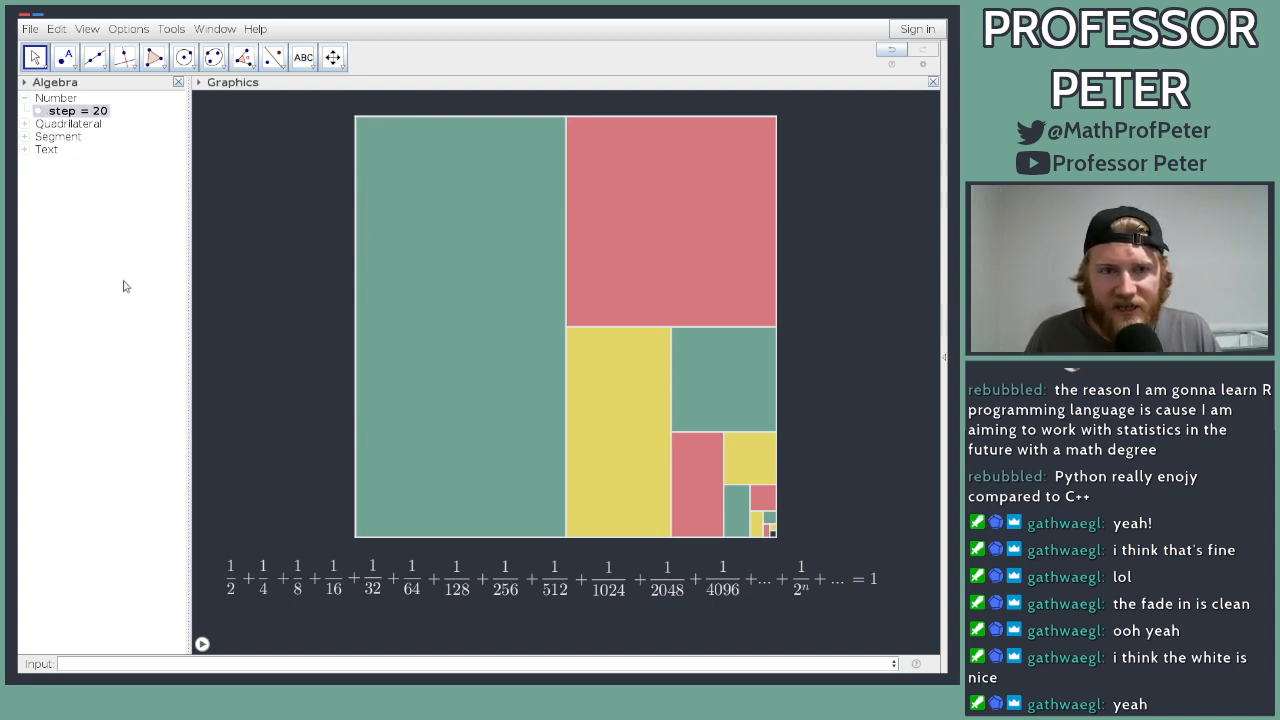
{"action": "left_click", "coordinate": [201, 644]}
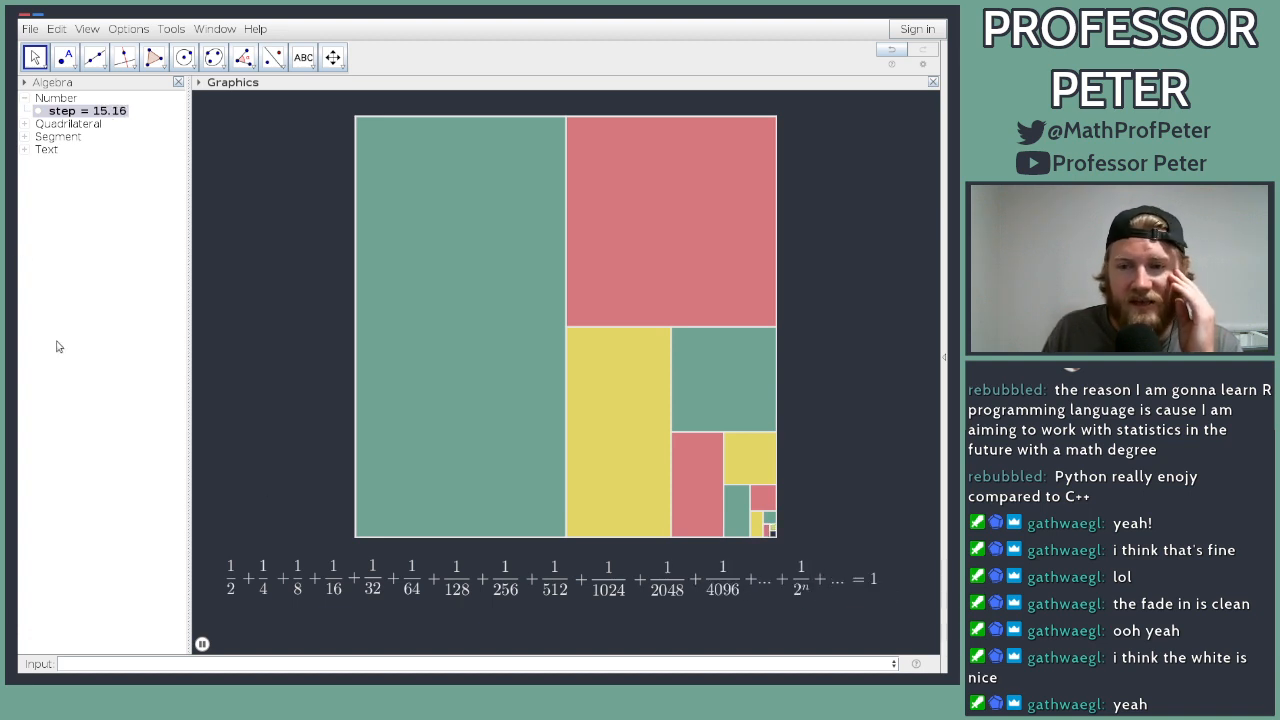
{"action": "left_click", "coordinate": [203, 645]}
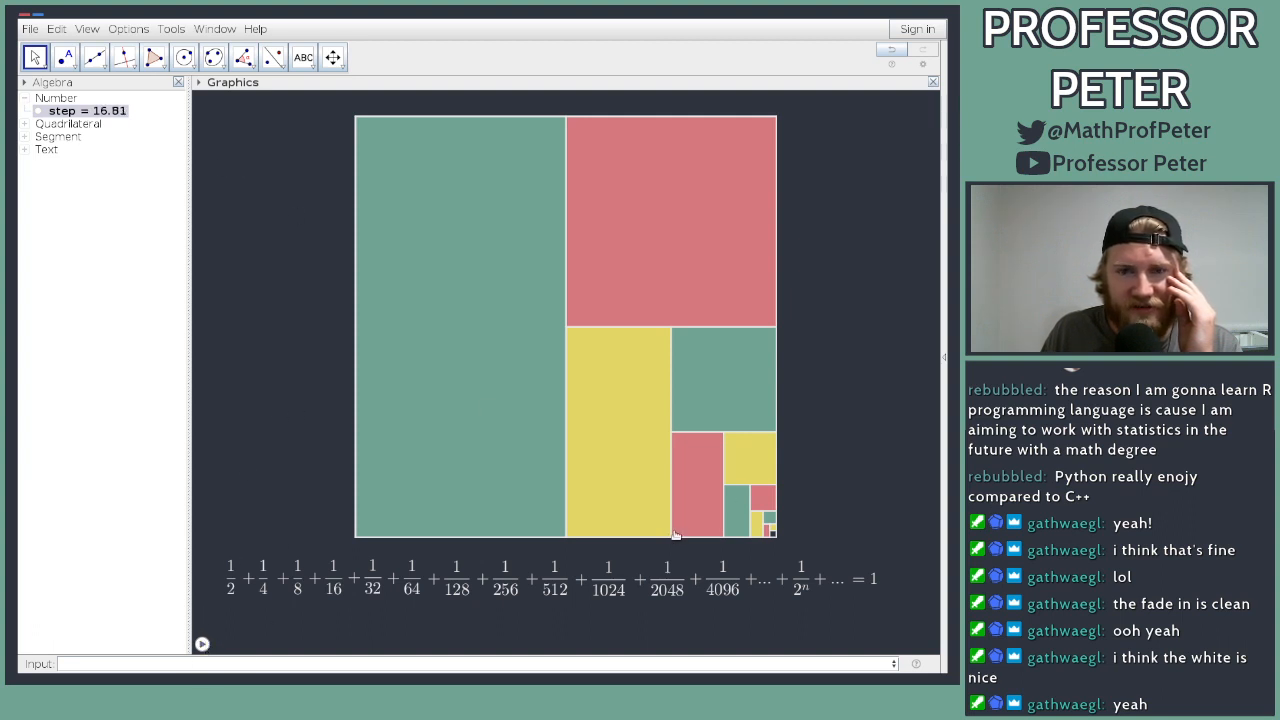
Step: Set the show condition of the 1/2^n text (text13) to "step > 13", check text14's condition and close the properties
{"action": "right_click", "coordinate": [790, 580]}
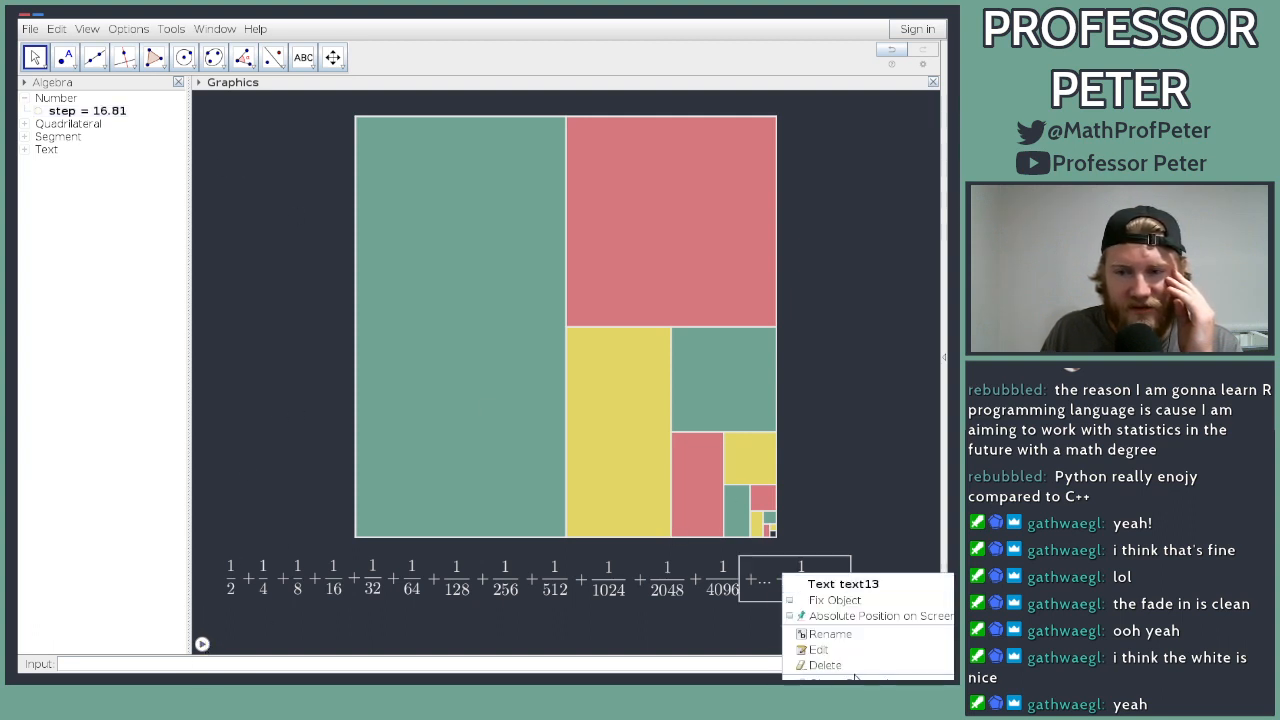
{"action": "left_click", "coordinate": [840, 676]}
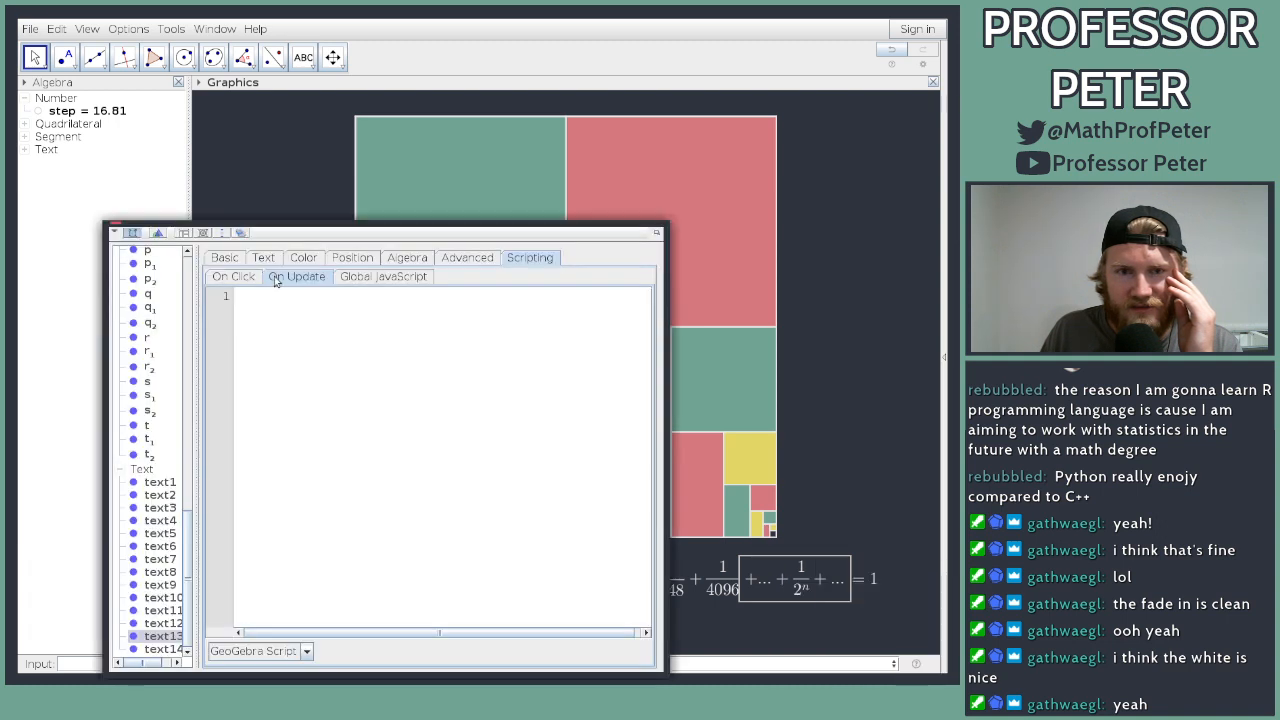
{"action": "left_click", "coordinate": [462, 259]}
{"action": "left_click", "coordinate": [307, 293]}
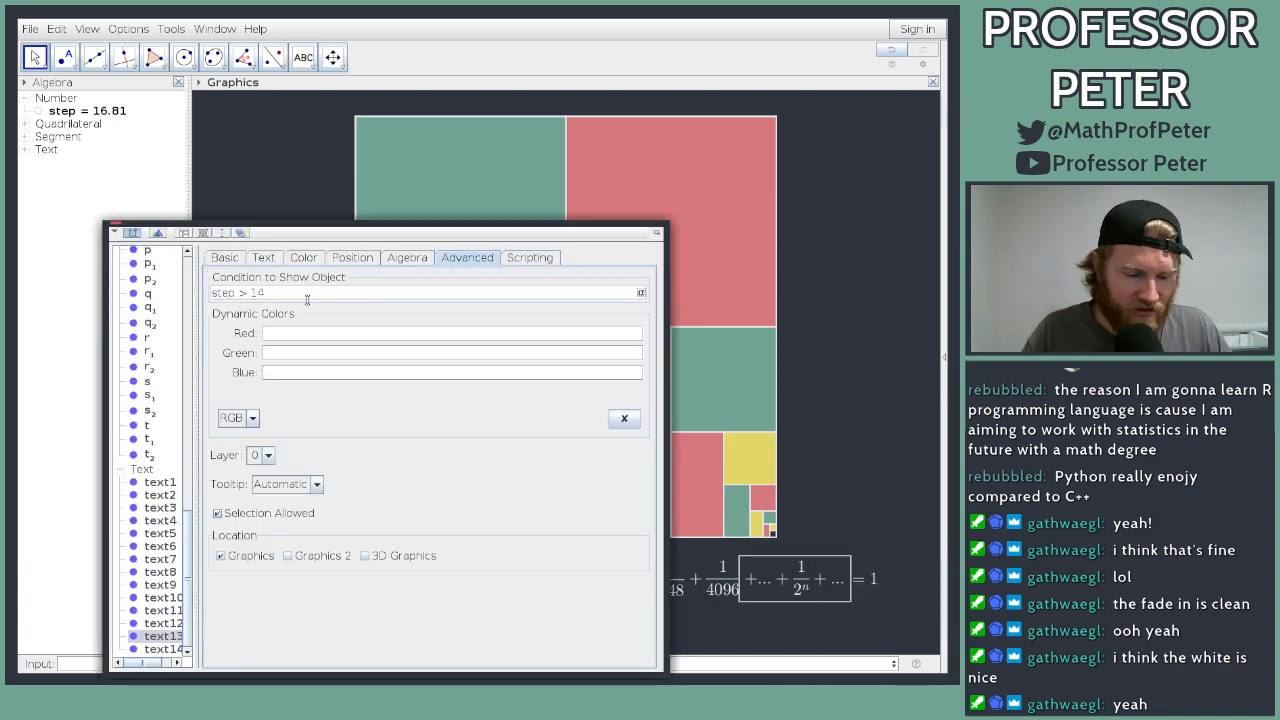
{"action": "key", "text": "BackSpace"}
{"action": "type", "text": "3"}
{"action": "key", "text": "Return"}
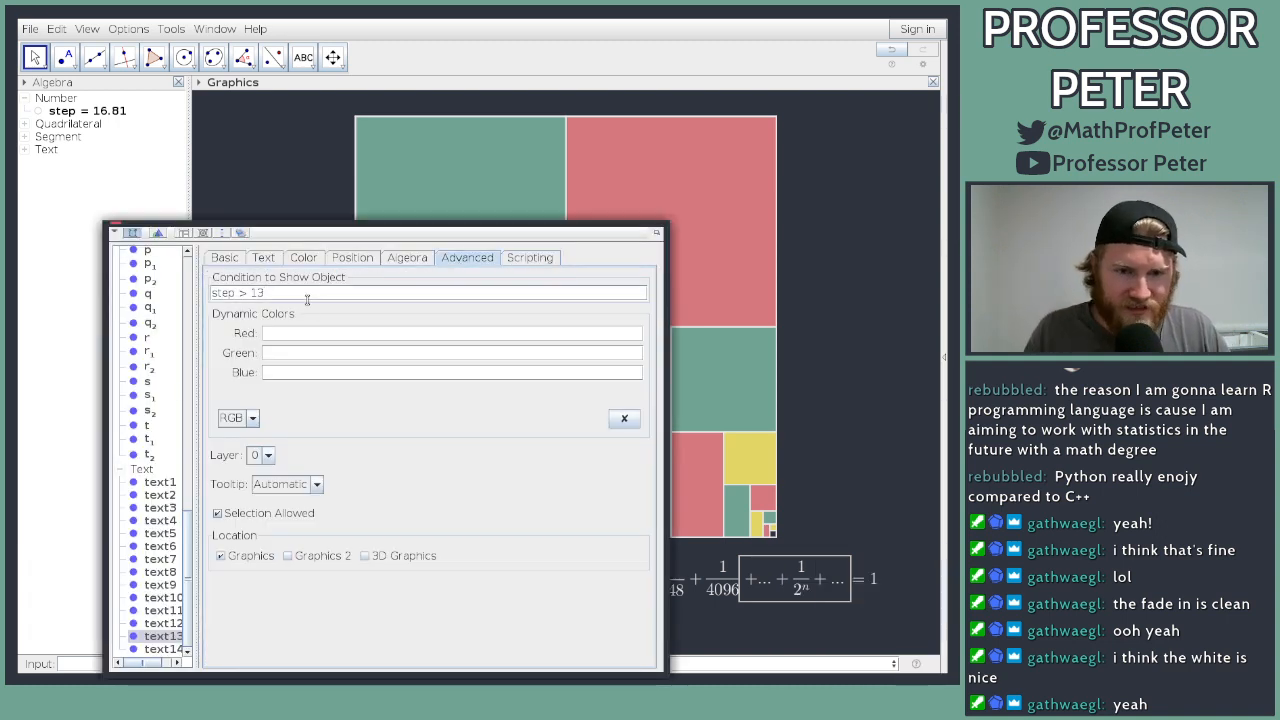
{"action": "left_click", "coordinate": [160, 649]}
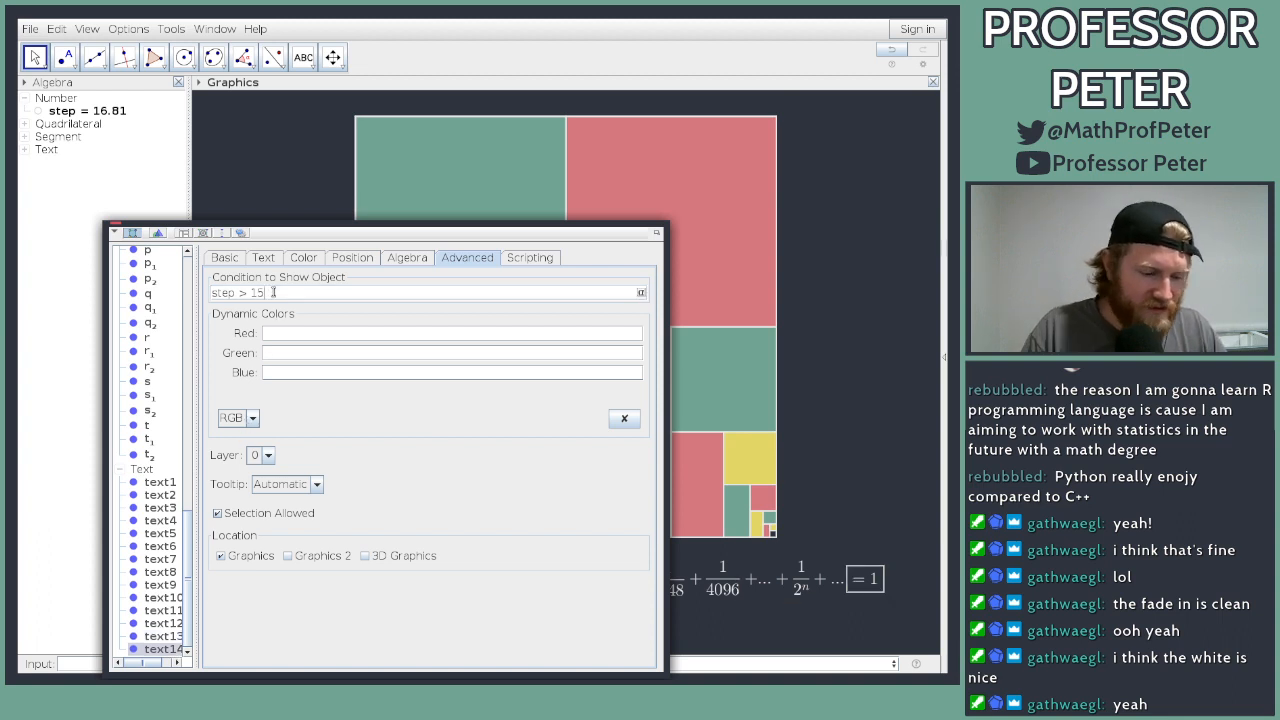
{"action": "left_click", "coordinate": [115, 229]}
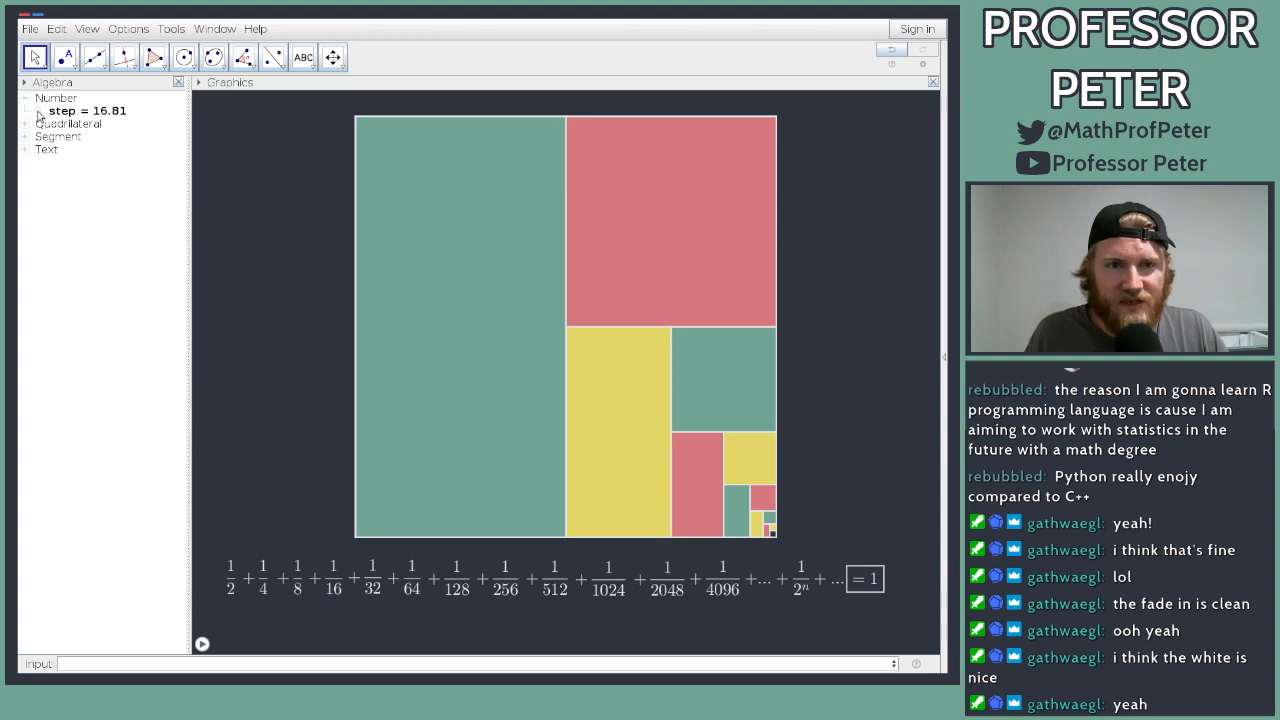
Step: Pan the graphics view to center the square and fraction row, and return the visible step slider to its start
{"action": "right_click", "coordinate": [70, 112]}
{"action": "left_click", "coordinate": [47, 251]}
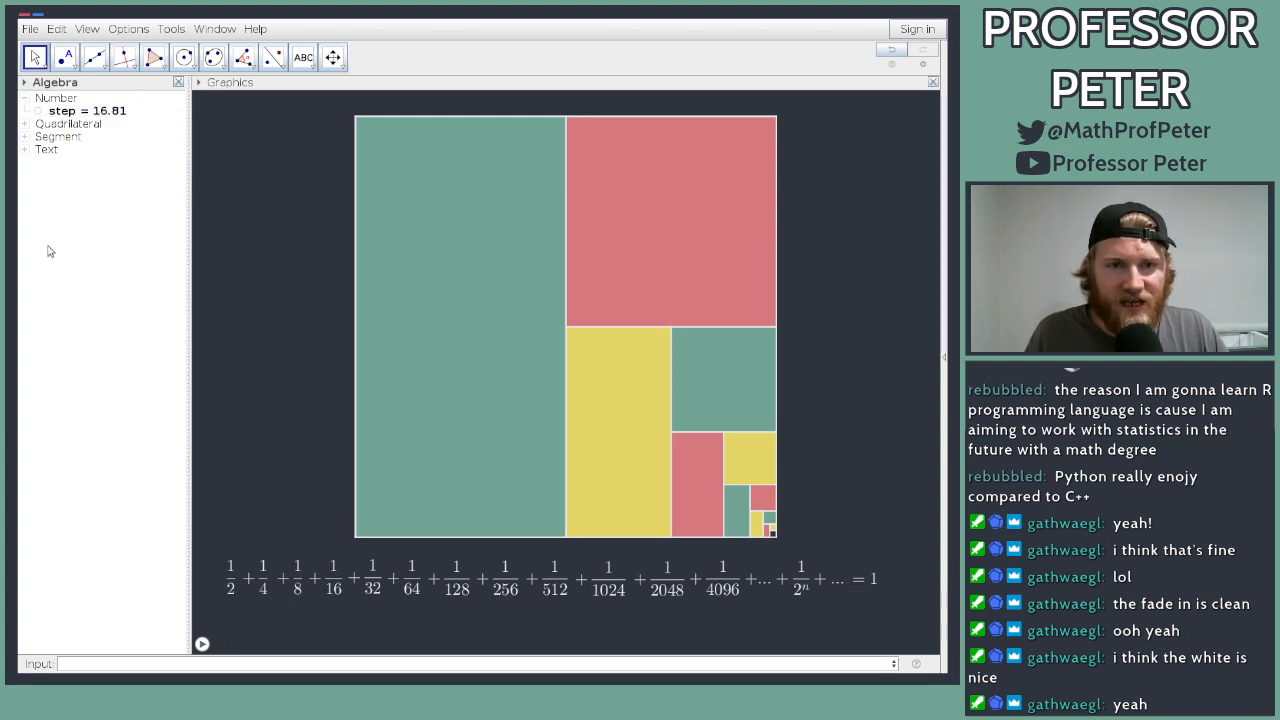
{"action": "right_click", "coordinate": [100, 112]}
{"action": "left_click", "coordinate": [95, 274]}
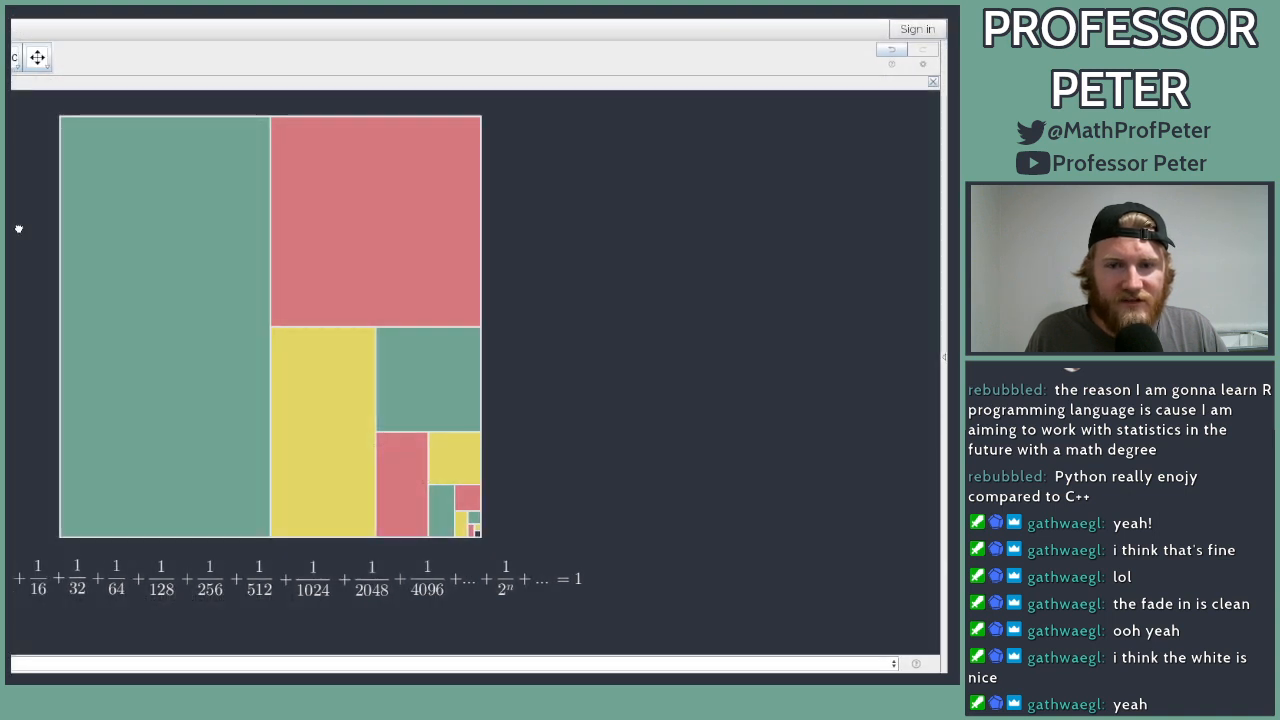
{"action": "left_click_drag", "start_coordinate": [18, 229], "coordinate": [263, 234]}
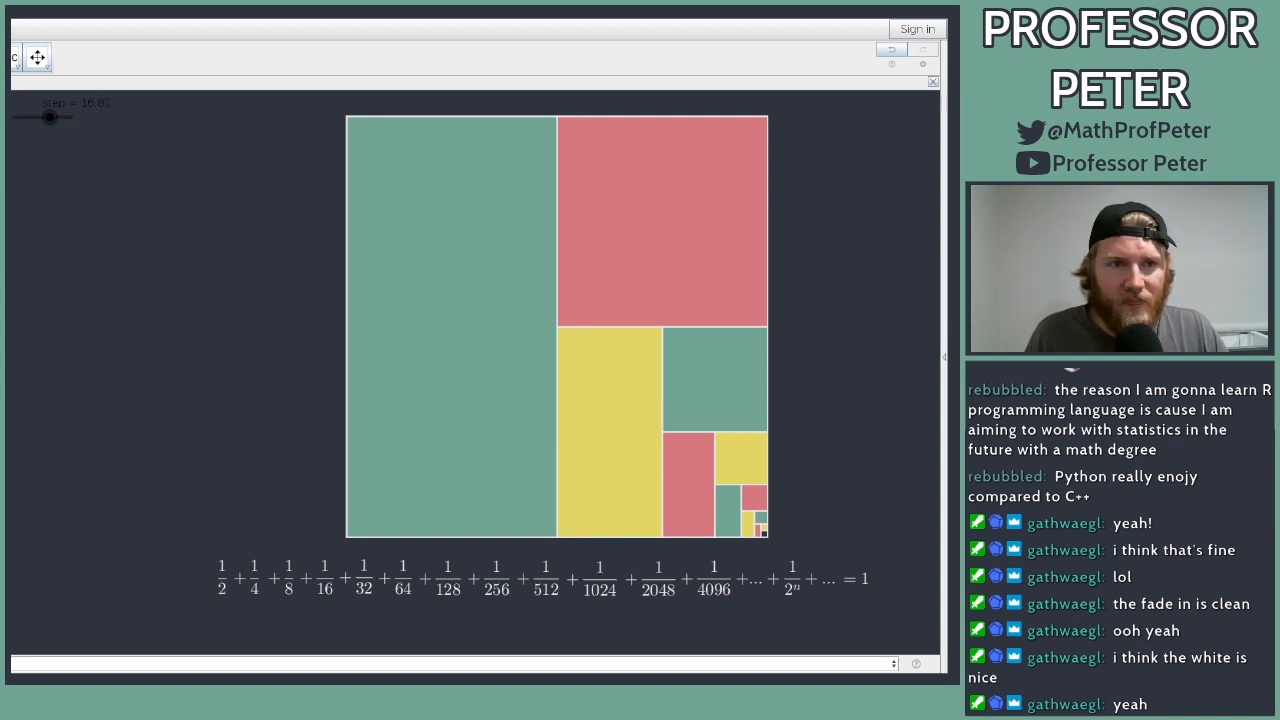
{"action": "left_click_drag", "start_coordinate": [30, 119], "coordinate": [12, 117]}
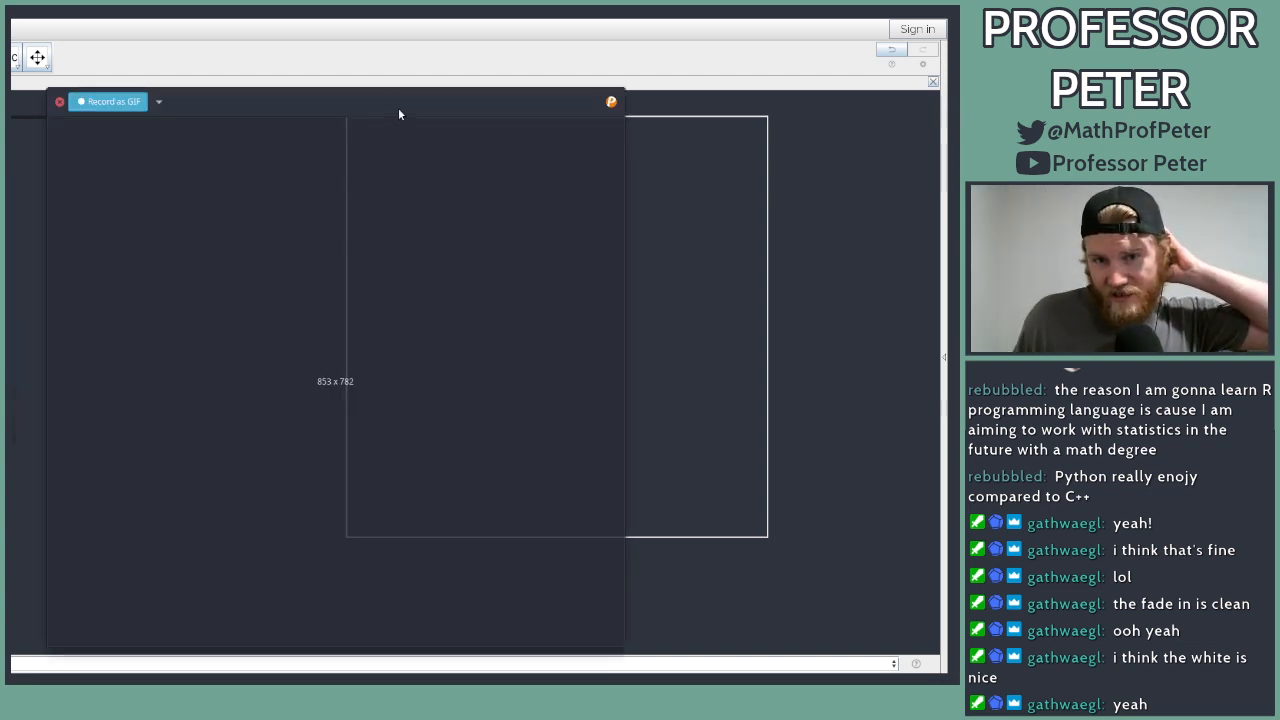
Step: Move and resize the recording frame so it encloses the whole square and the full fraction row through "=1"
{"action": "left_click_drag", "start_coordinate": [398, 108], "coordinate": [631, 91]}
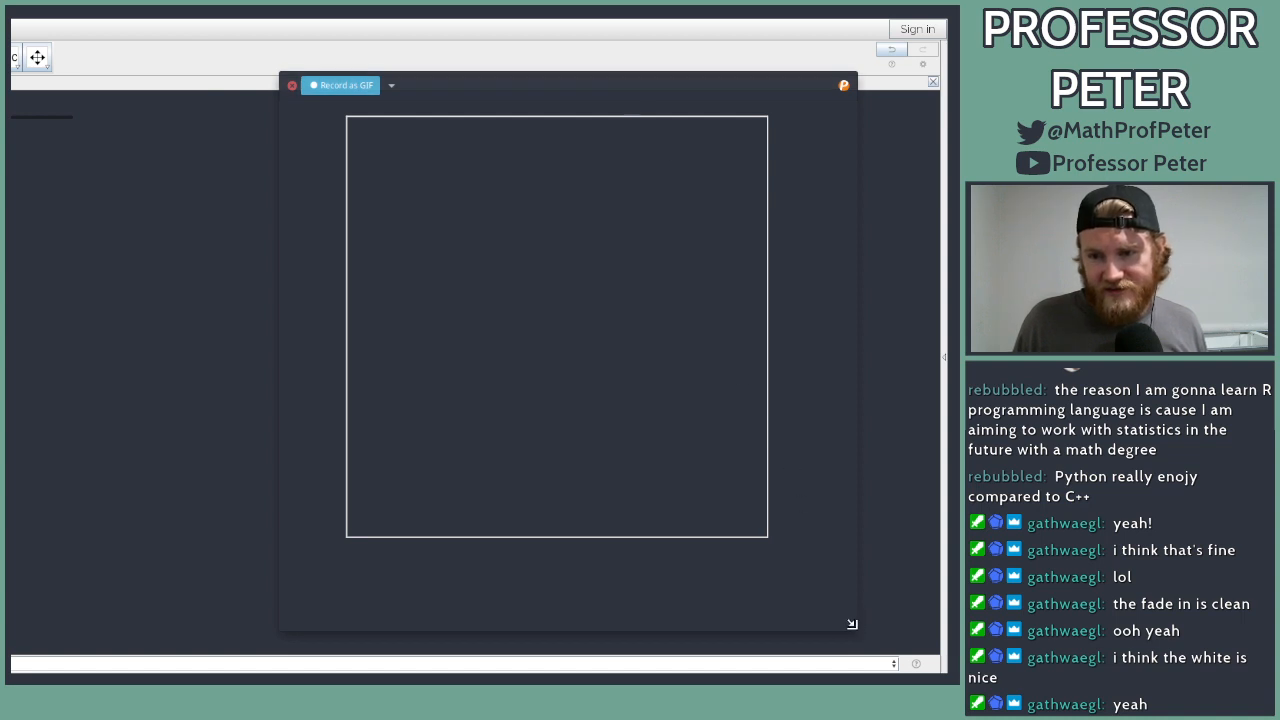
{"action": "left_click_drag", "start_coordinate": [852, 624], "coordinate": [817, 630]}
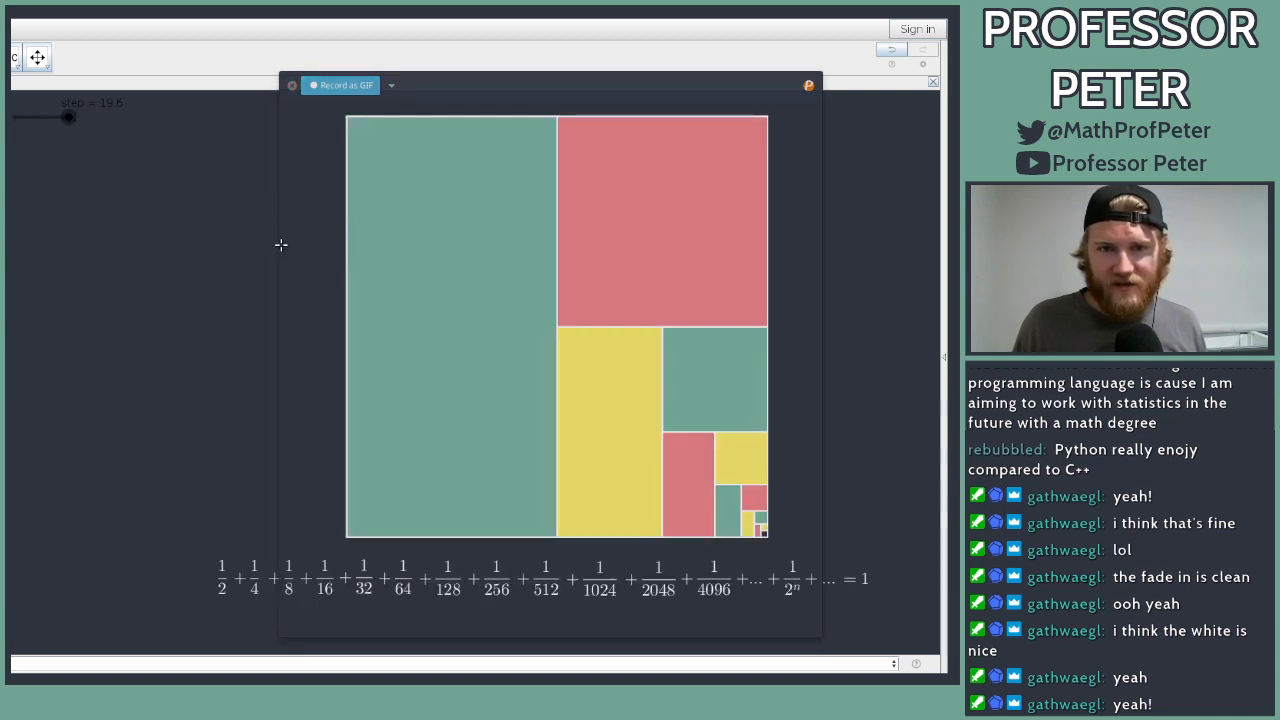
{"action": "left_click_drag", "start_coordinate": [279, 248], "coordinate": [203, 254]}
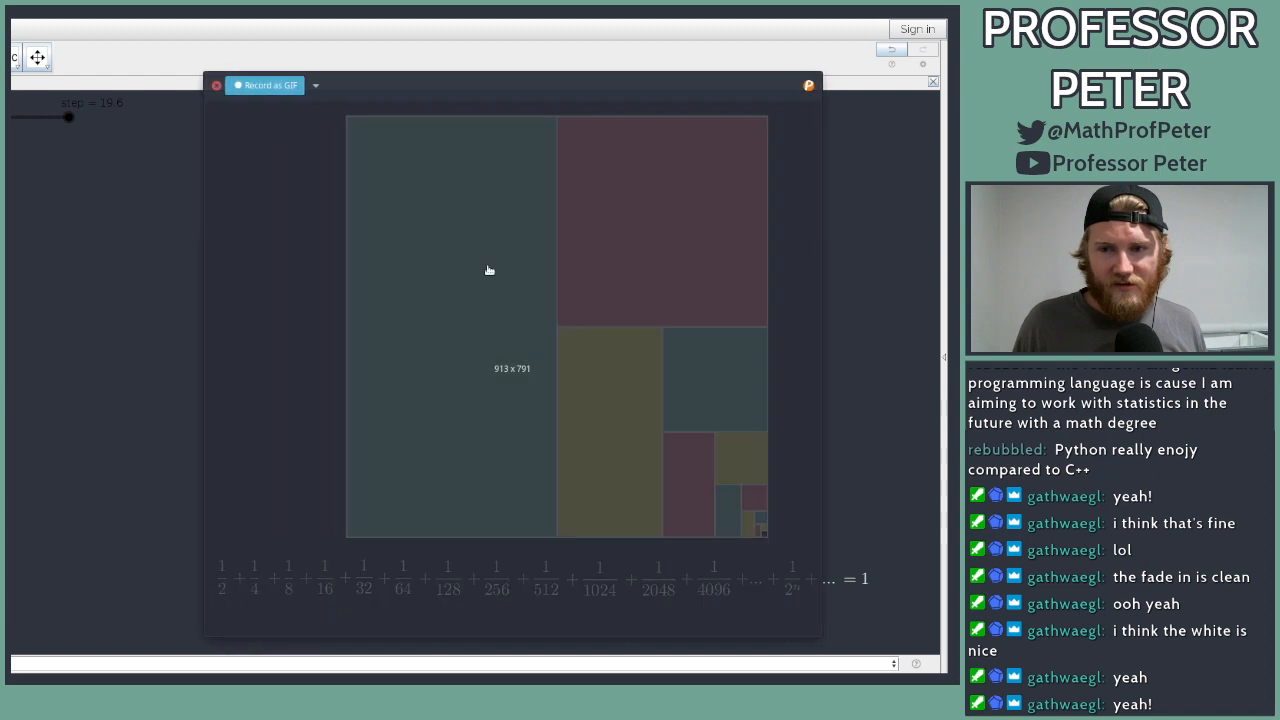
{"action": "left_click_drag", "start_coordinate": [818, 304], "coordinate": [890, 305]}
Step: Set the recorder's output format to MP4 and return the step slider to its start
{"action": "left_click", "coordinate": [315, 85]}
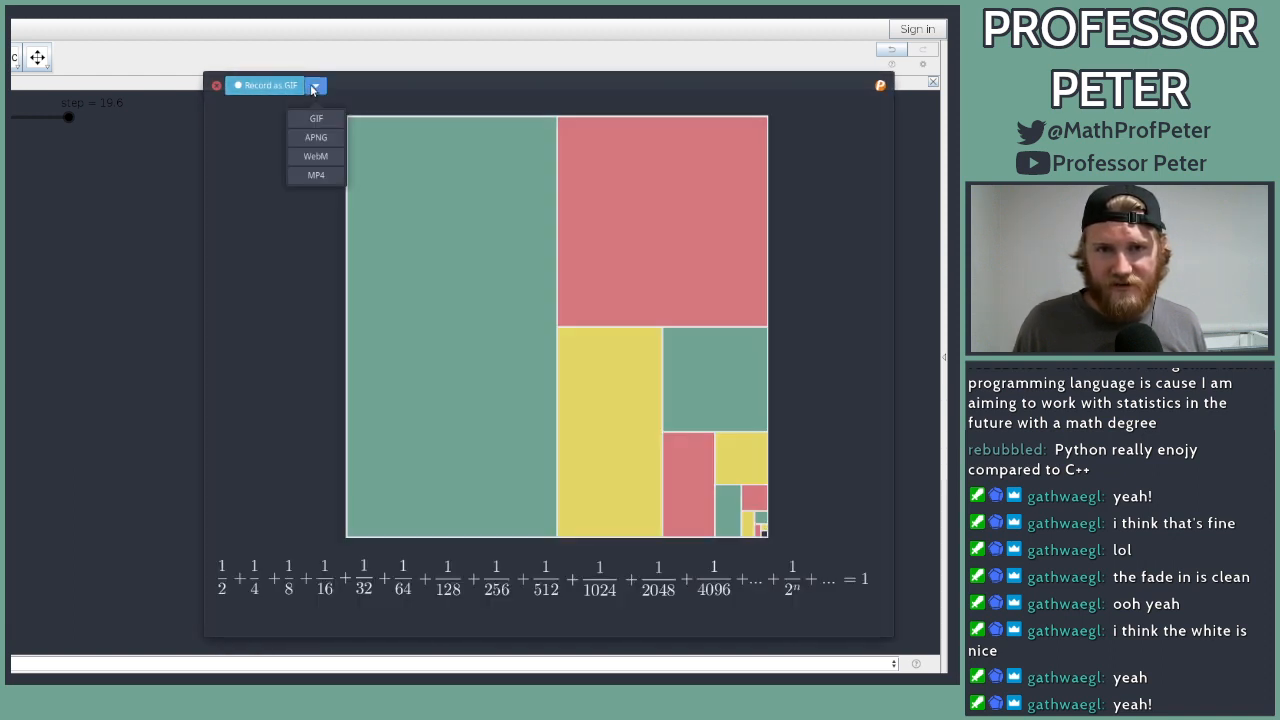
{"action": "left_click", "coordinate": [322, 173]}
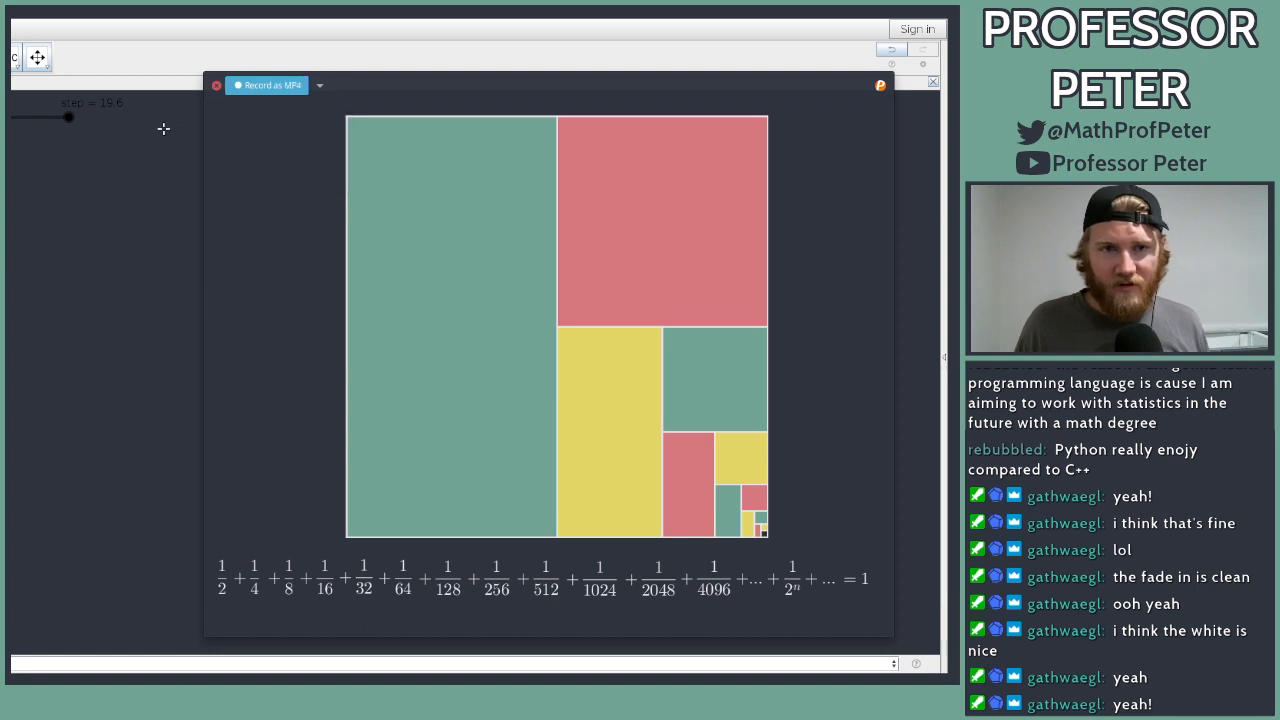
{"action": "left_click_drag", "start_coordinate": [68, 120], "coordinate": [0, 118]}
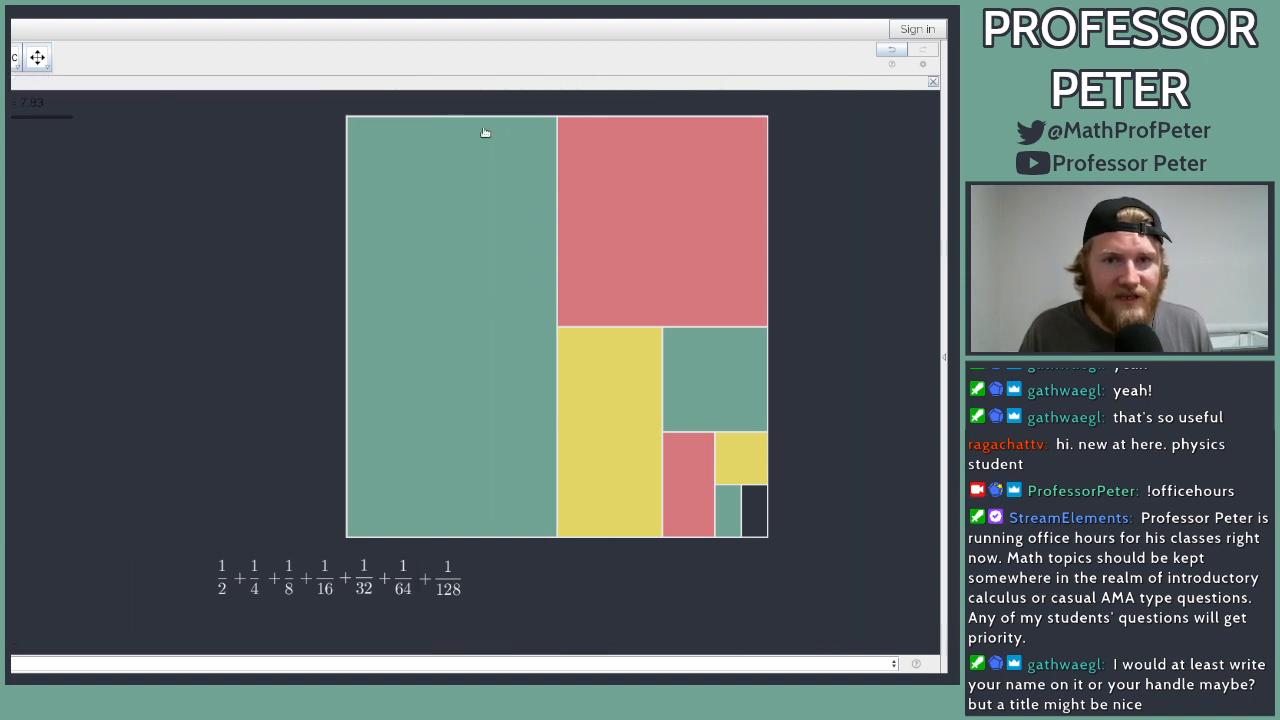
Step: Make room above the square and start a new text there with LaTeX formula enabled
{"action": "left_click_drag", "start_coordinate": [235, 186], "coordinate": [239, 236]}
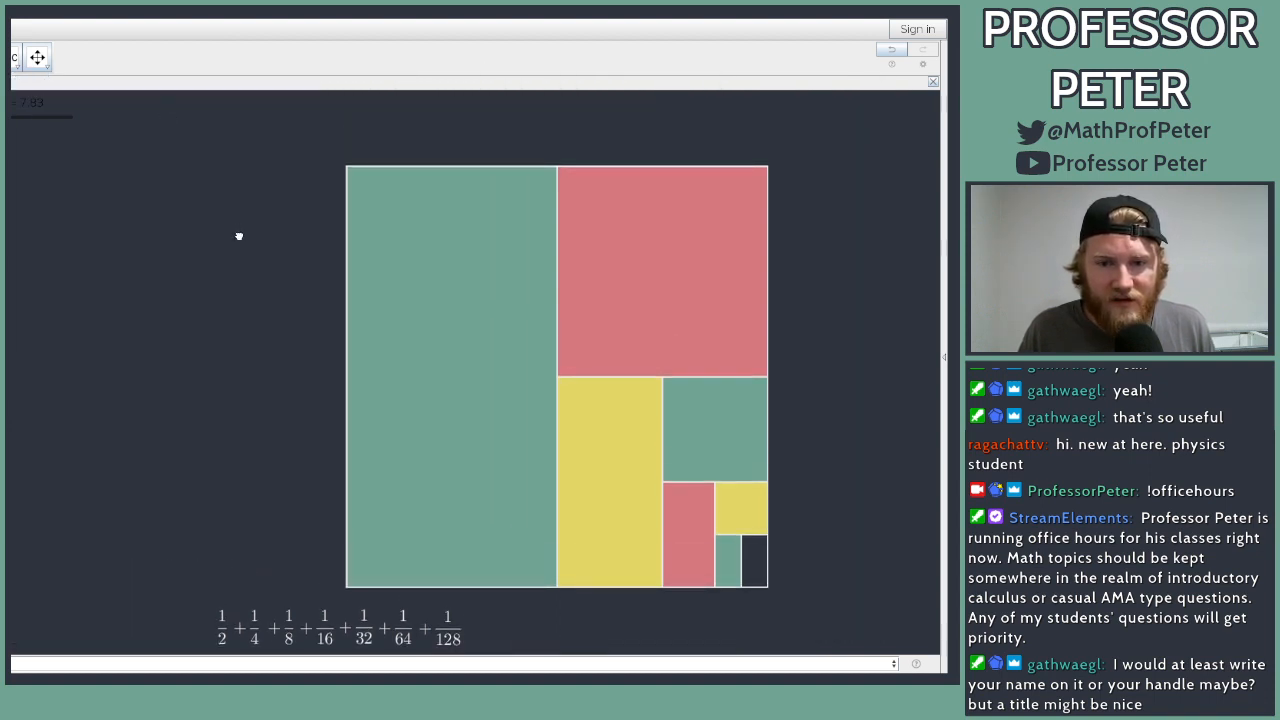
{"action": "left_click", "coordinate": [325, 111]}
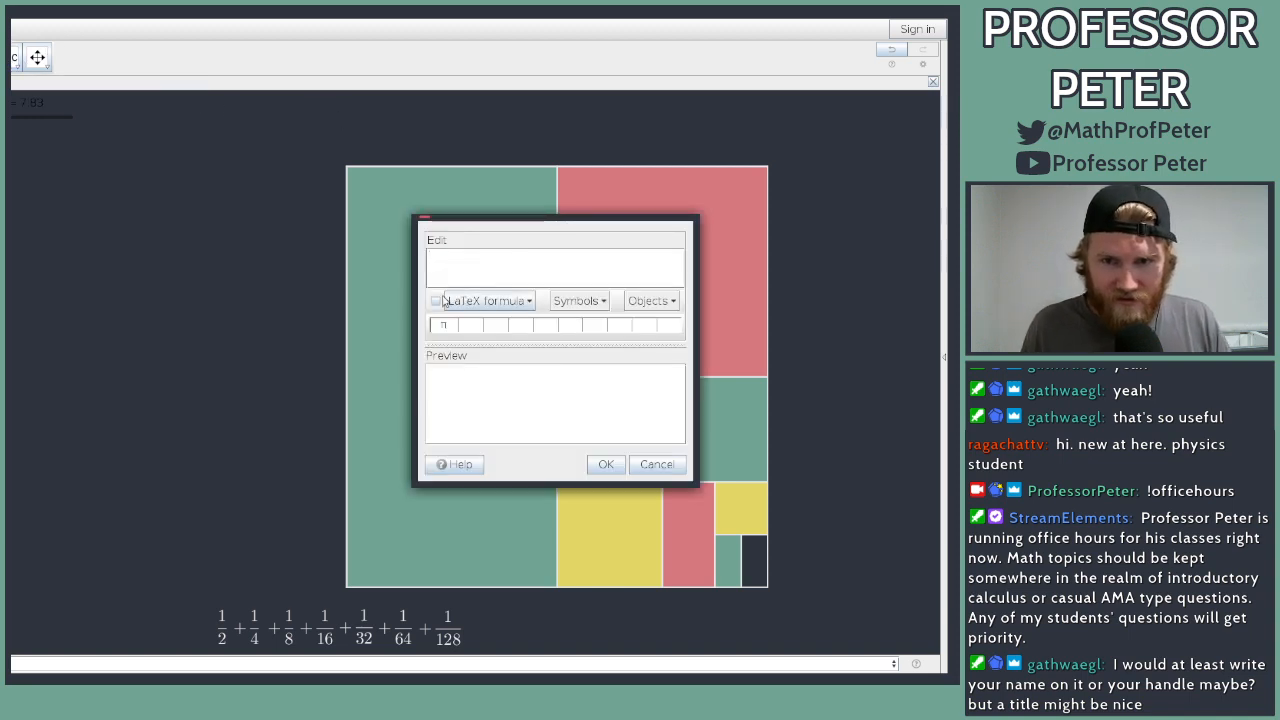
{"action": "left_click", "coordinate": [444, 300]}
{"action": "left_click", "coordinate": [490, 249]}
{"action": "type", "text": "Pr"}
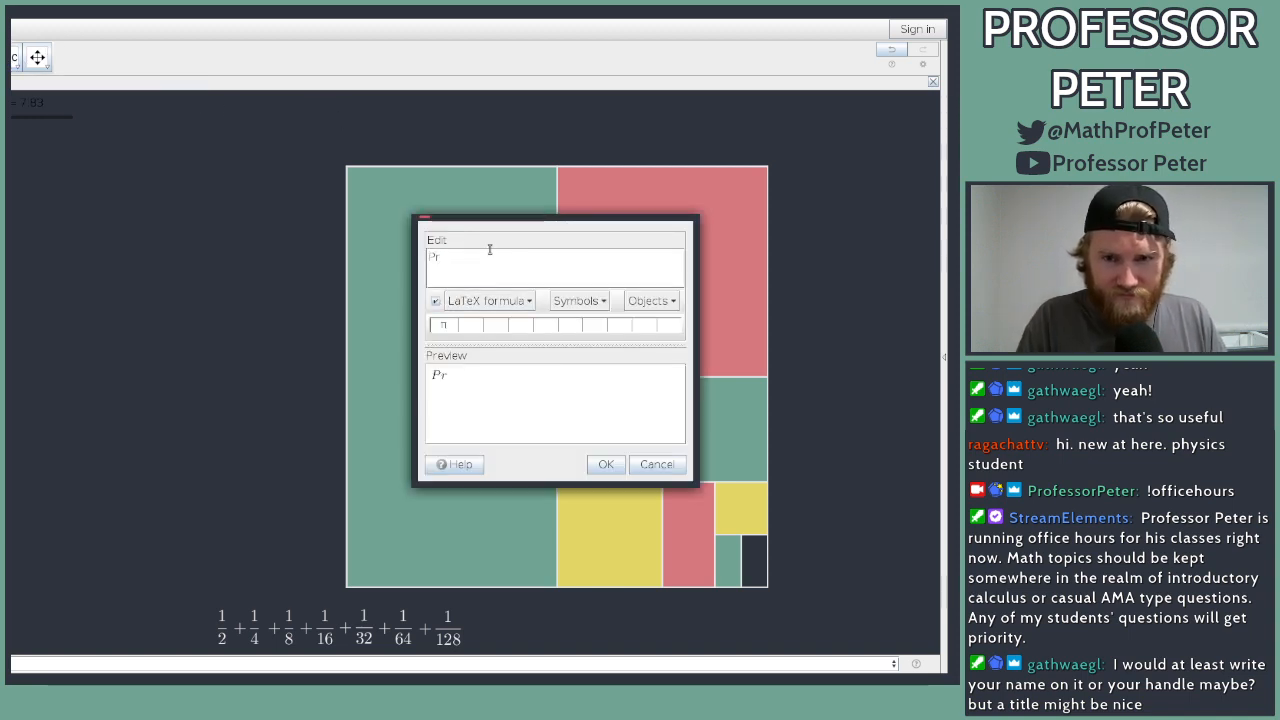
{"action": "type", "text": "of"}
{"action": "key", "text": "BackSpace"}
{"action": "key", "text": "BackSpace"}
{"action": "key", "text": "BackSpace"}
{"action": "key", "text": "BackSpace"}
{"action": "type", "text": "e"}
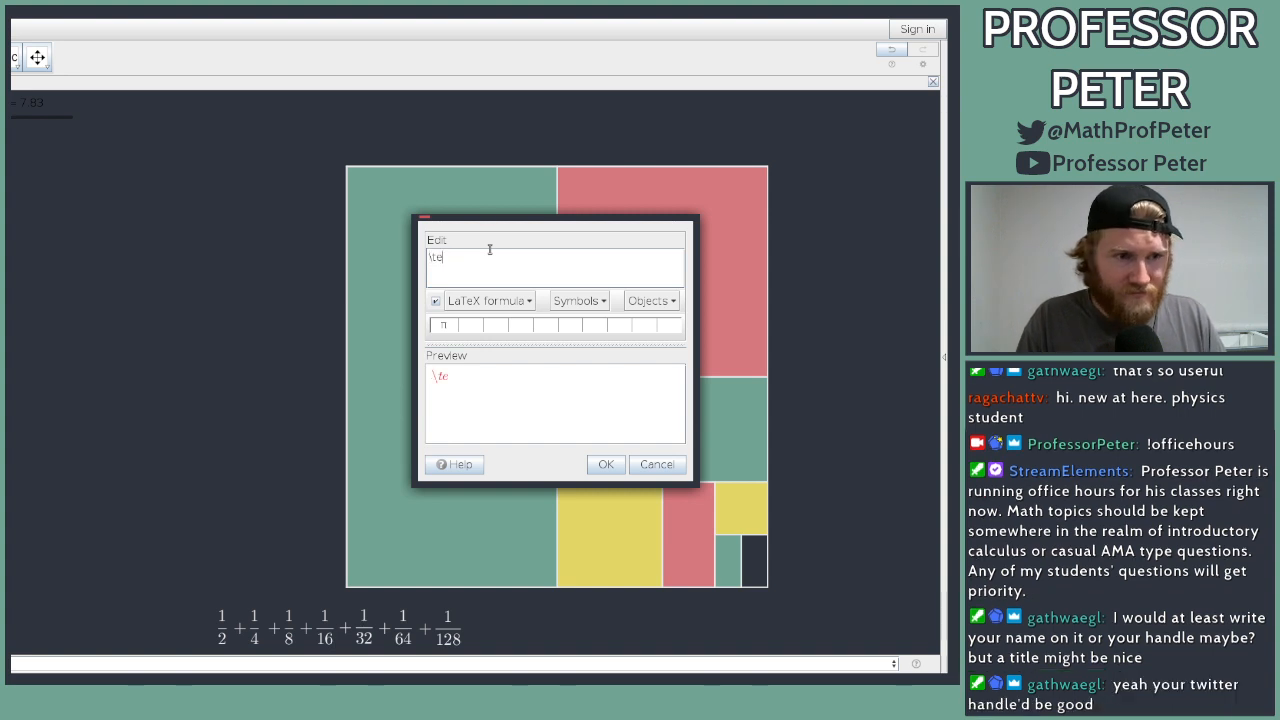
{"action": "type", "text": "xt{Proof"}
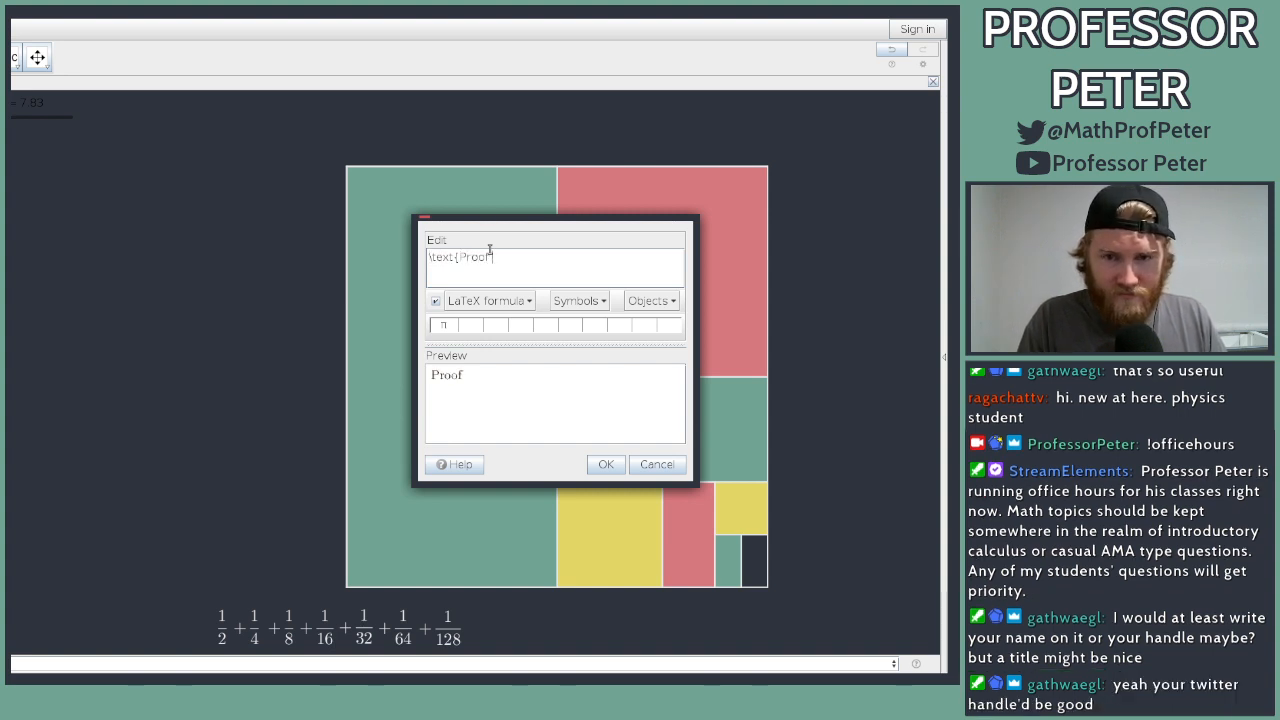
{"action": "type", "text": " of the"}
{"action": "key", "text": "BackSpace"}
{"action": "key", "text": "BackSpace"}
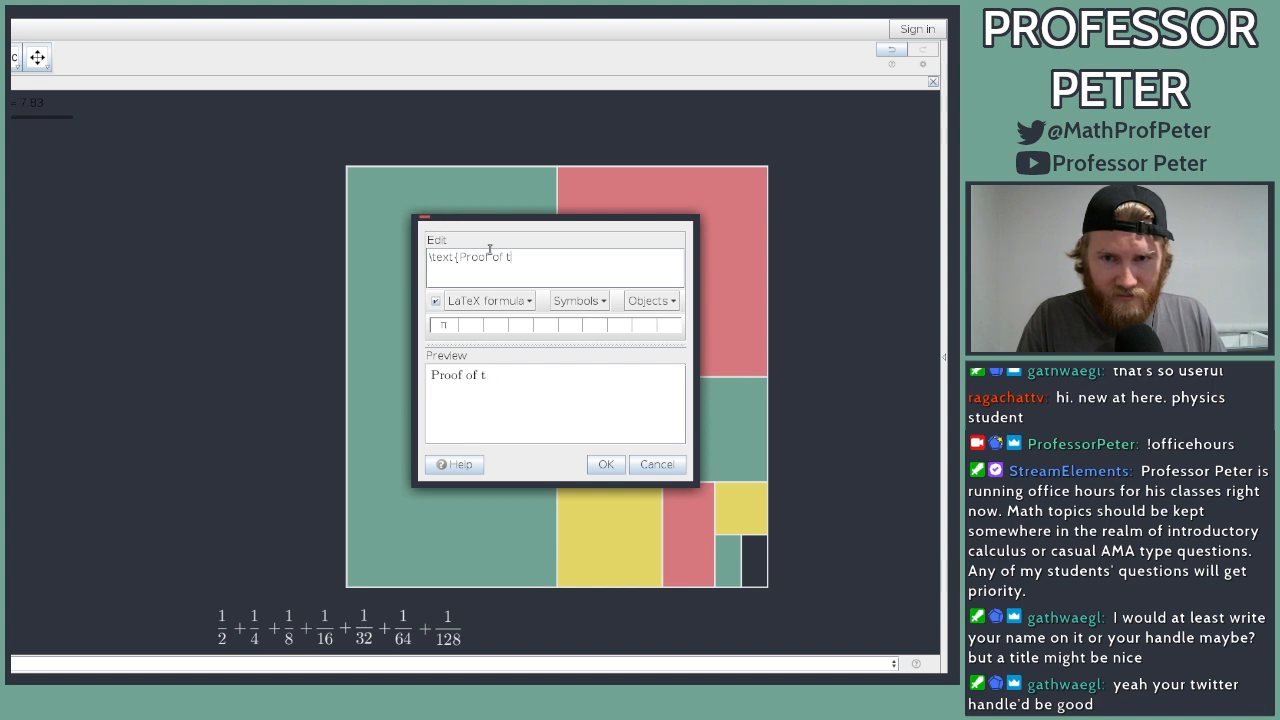
{"action": "type", "text": "he Conver"}
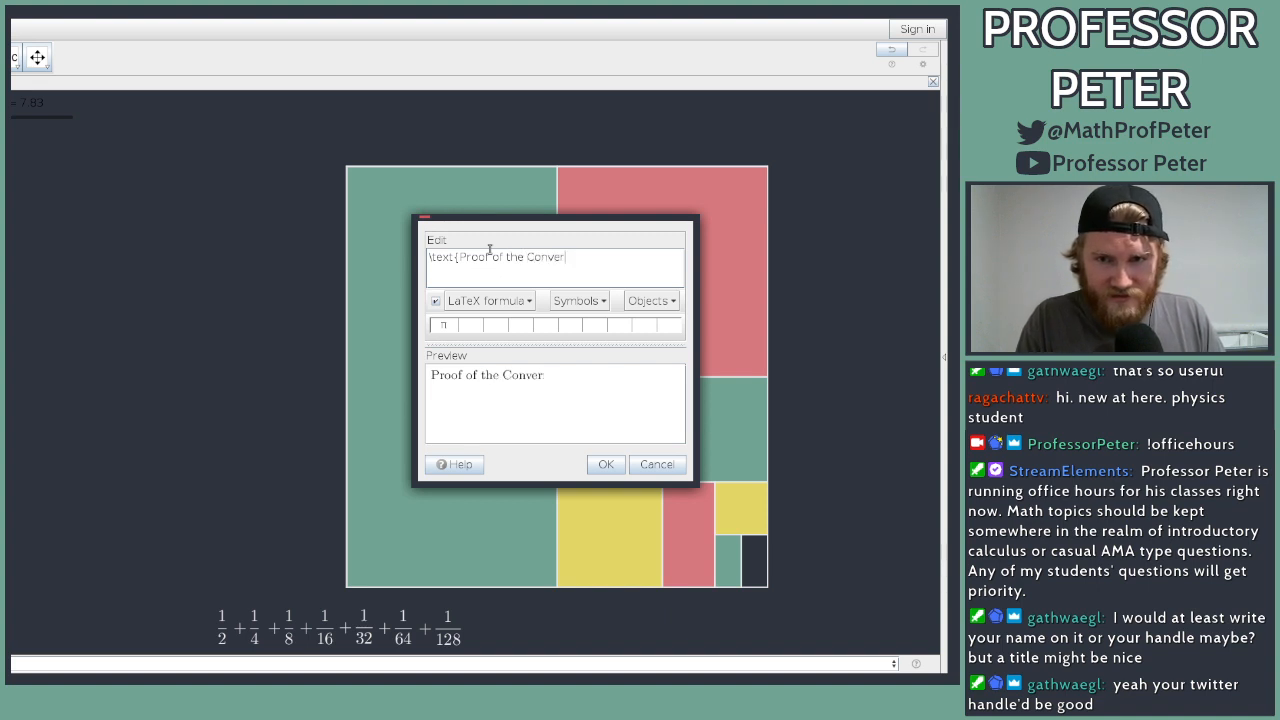
{"action": "key", "text": "BackSpace"}
{"action": "key", "text": "BackSpace"}
{"action": "key", "text": "BackSpace"}
{"action": "key", "text": "BackSpace"}
{"action": "key", "text": "BackSpace"}
{"action": "key", "text": "BackSpace"}
{"action": "key", "text": "BackSpace"}
{"action": "key", "text": "BackSpace"}
{"action": "key", "text": "BackSpace"}
{"action": "key", "text": "BackSpace"}
{"action": "key", "text": "BackSpace"}
{"action": "key", "text": "BackSpace"}
{"action": "key", "text": "BackSpace"}
{"action": "key", "text": "BackSpace"}
{"action": "key", "text": "BackSpace"}
{"action": "key", "text": "BackSpace"}
{"action": "key", "text": "BackSpace"}
{"action": "key", "text": "BackSpace"}
{"action": "key", "text": "BackSpace"}
{"action": "key", "text": "BackSpace"}
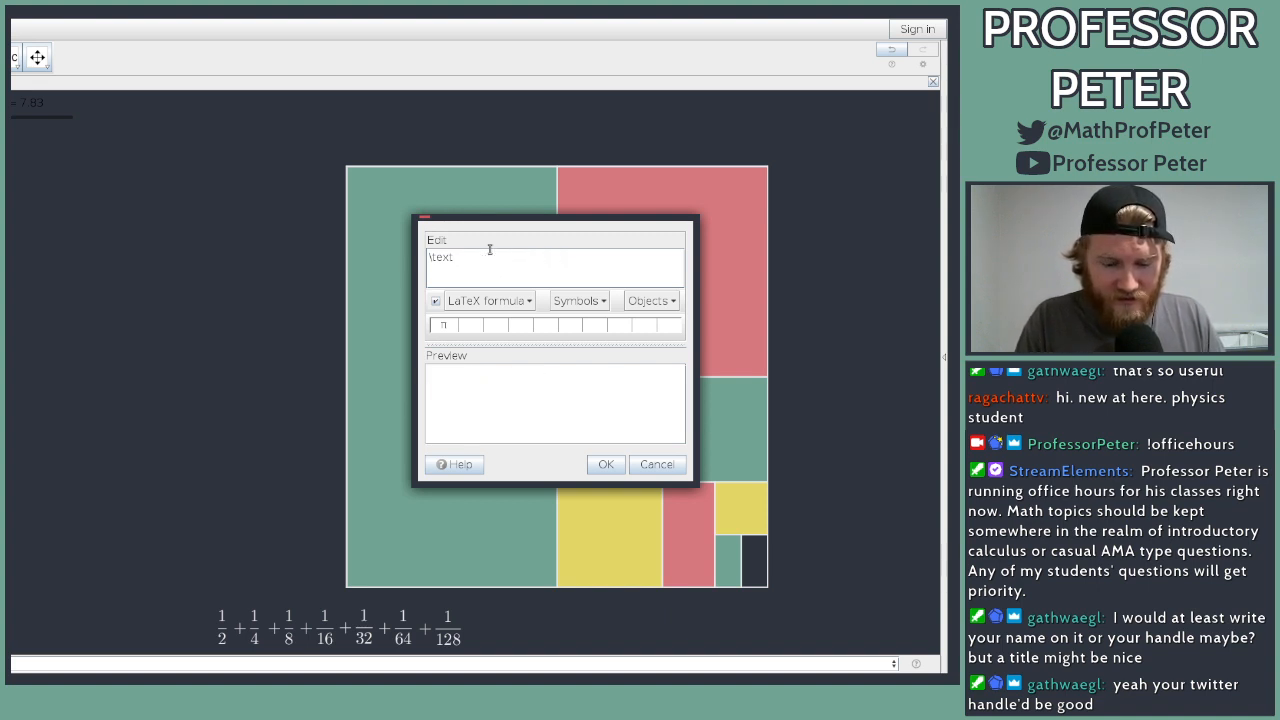
{"action": "type", "text": "{The "}
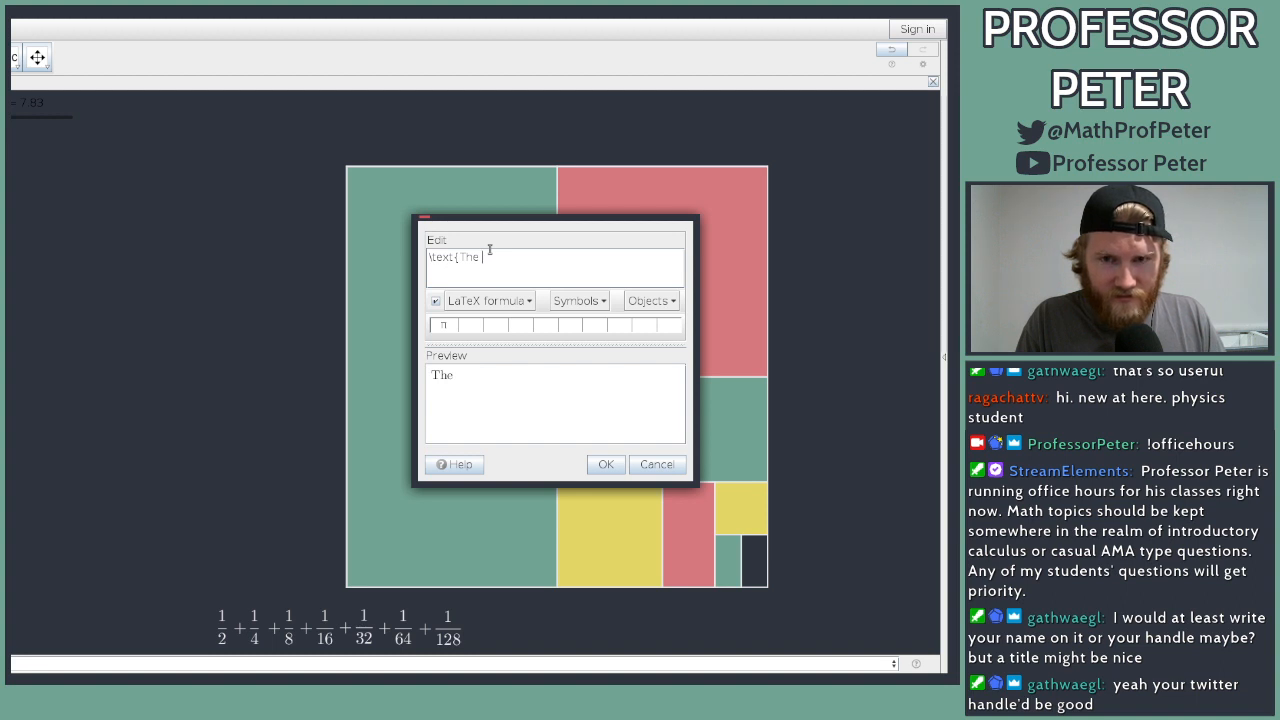
{"action": "type", "text": "Conv"}
{"action": "key", "text": "BackSpace"}
{"action": "key", "text": "BackSpace"}
{"action": "key", "text": "BackSpace"}
{"action": "key", "text": "BackSpace"}
{"action": "key", "text": "BackSpace"}
{"action": "key", "text": "BackSpace"}
{"action": "key", "text": "BackSpace"}
{"action": "key", "text": "BackSpace"}
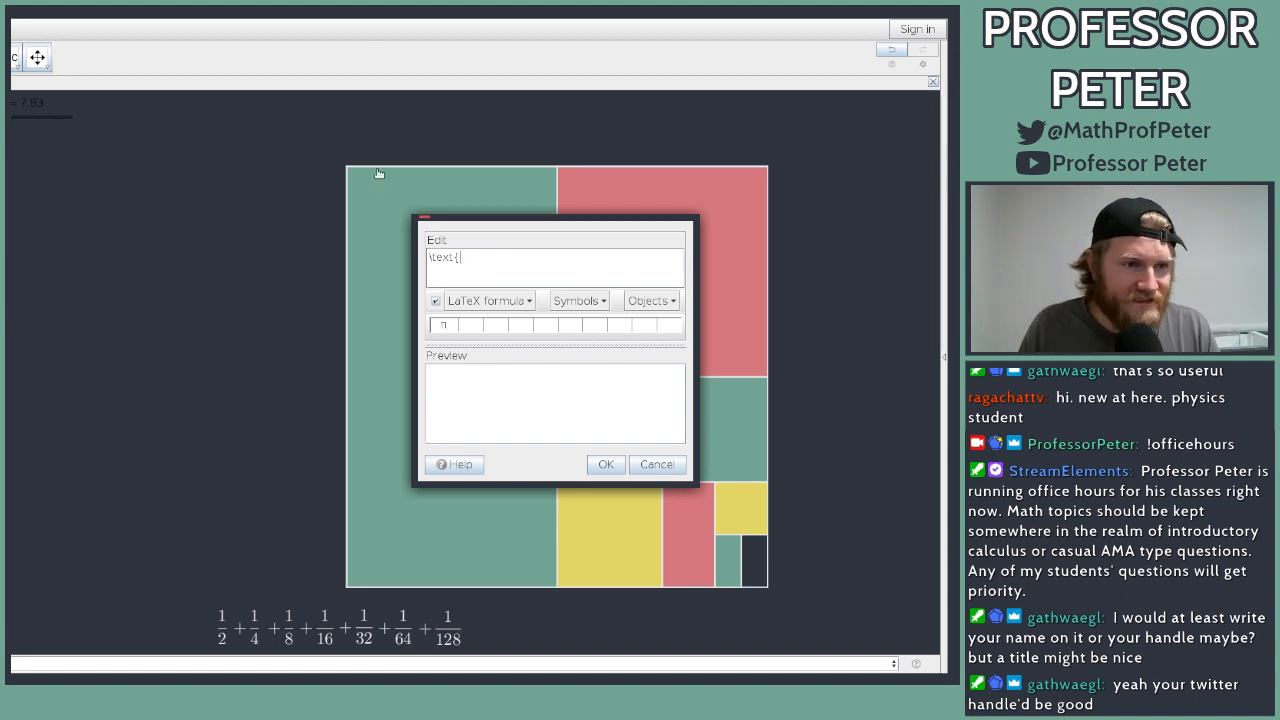
{"action": "triple_click", "coordinate": [488, 261]}
{"action": "key", "text": "BackSpace"}
Step: Enter "\displaystyle\sum_{n=1}^\infty \frac{1}{2^n}=1" as the new LaTeX text and place it above the square
{"action": "type", "text": "\\di"}
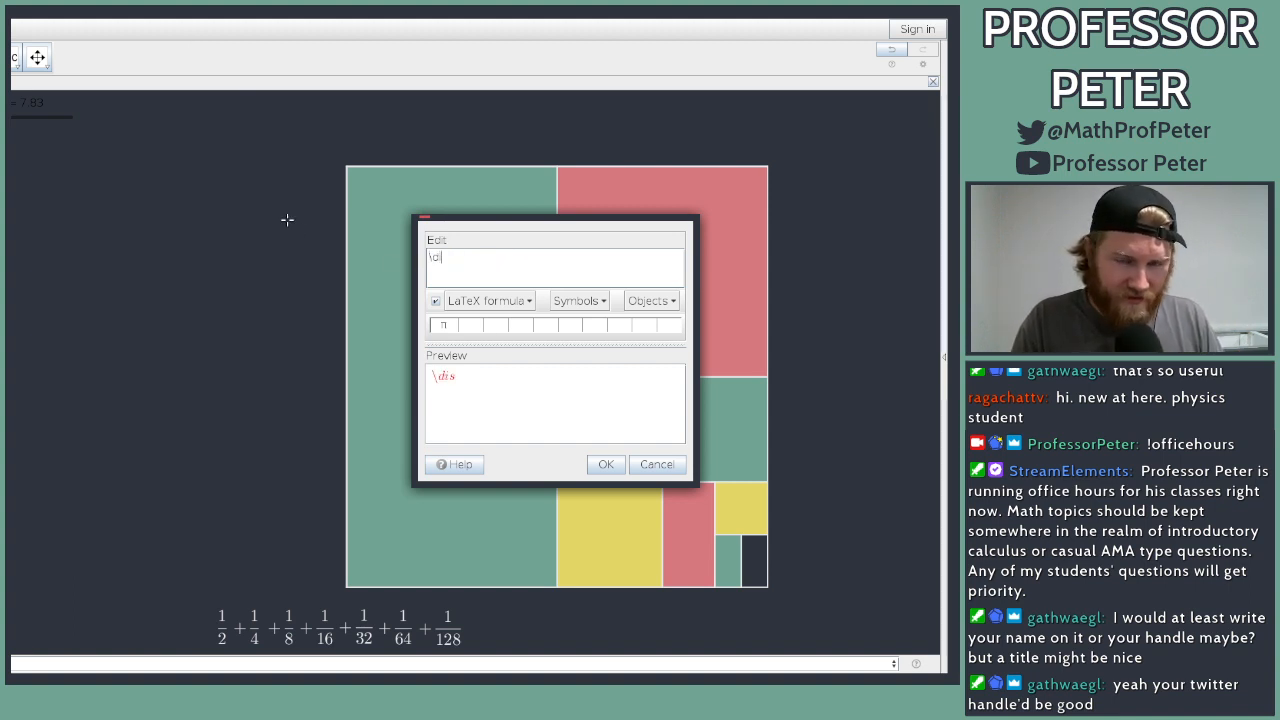
{"action": "type", "text": "splaystyle\\sum"}
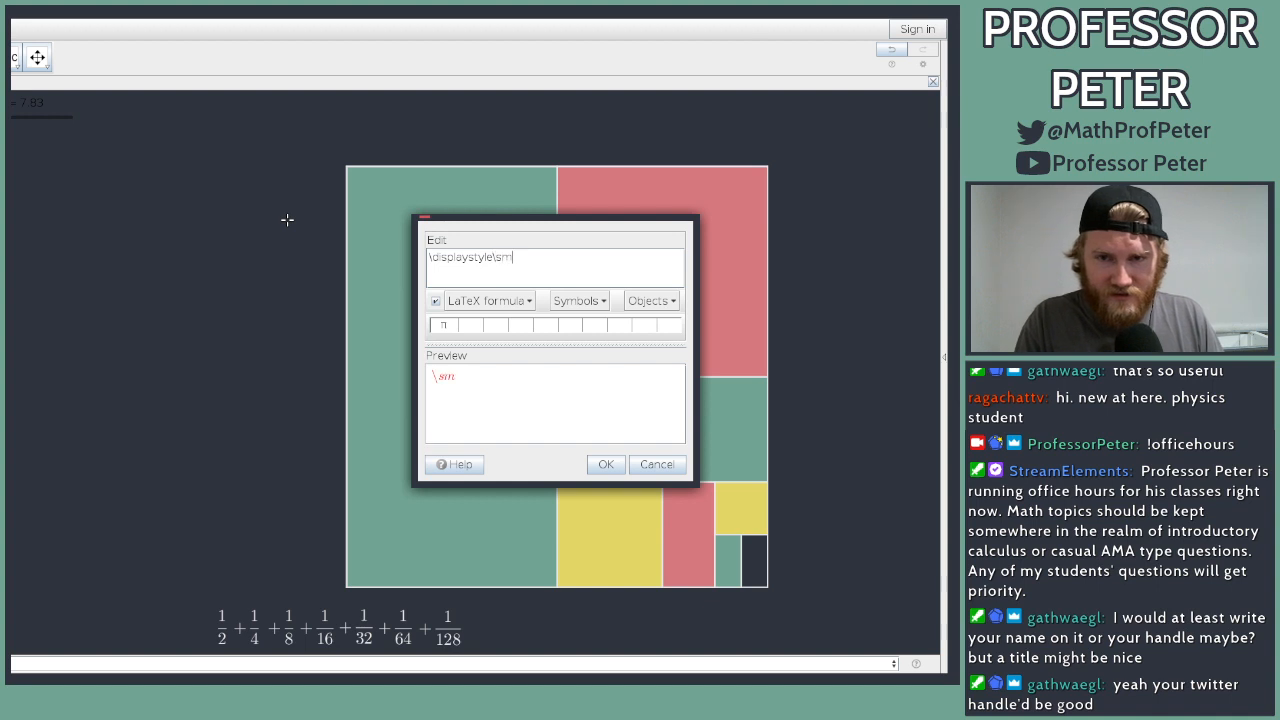
{"action": "type", "text": "_{k=1"}
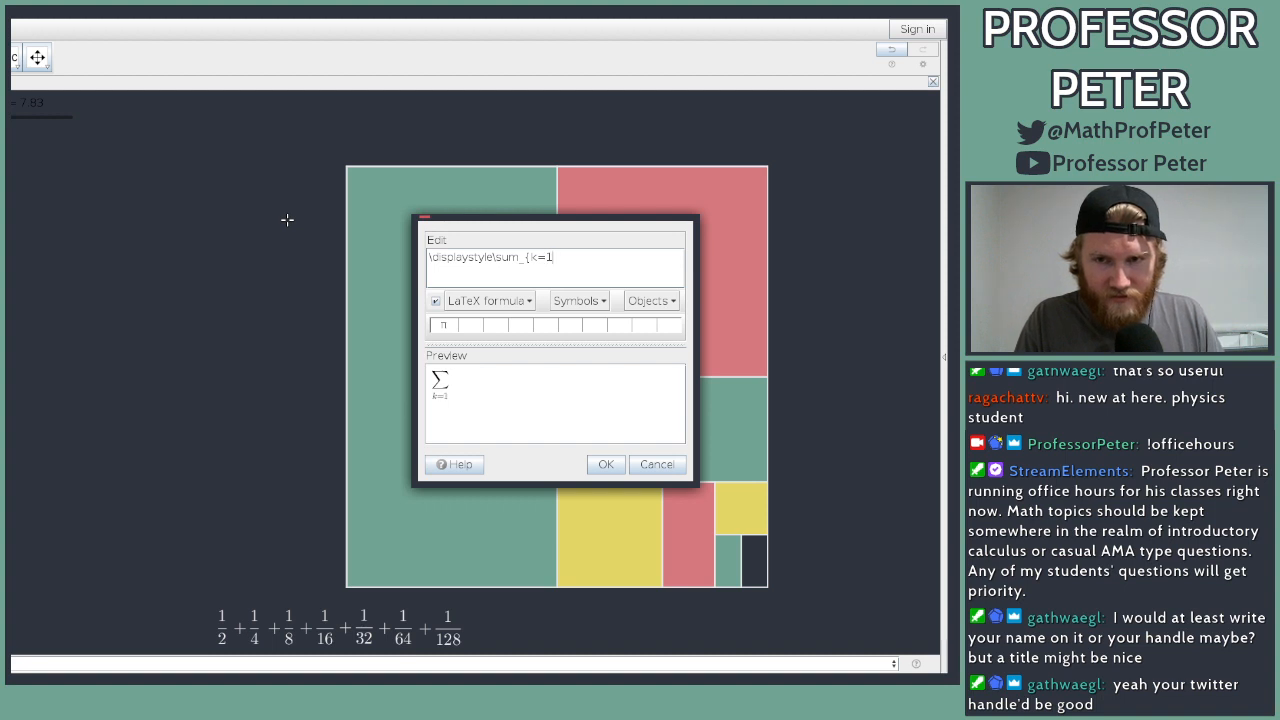
{"action": "type", "text": "}^\\ingty"}
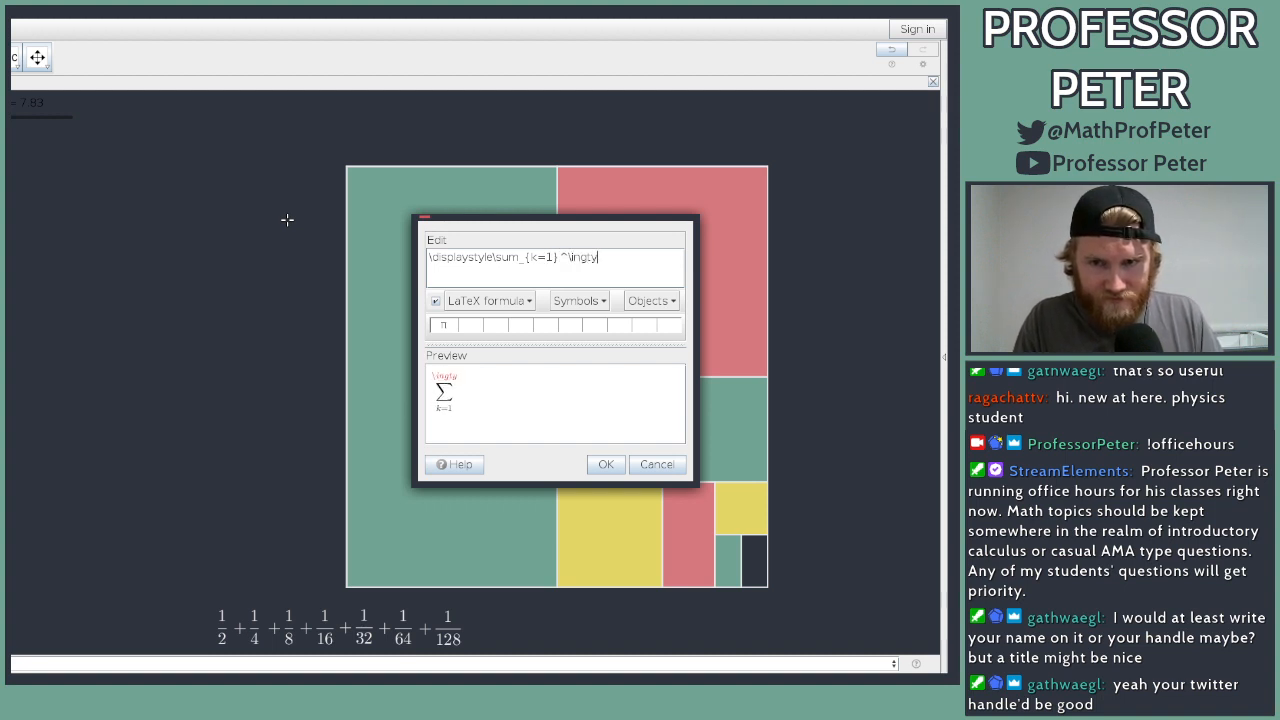
{"action": "key", "text": "BackSpace"}
{"action": "key", "text": "BackSpace"}
{"action": "key", "text": "BackSpace"}
{"action": "type", "text": "fty "}
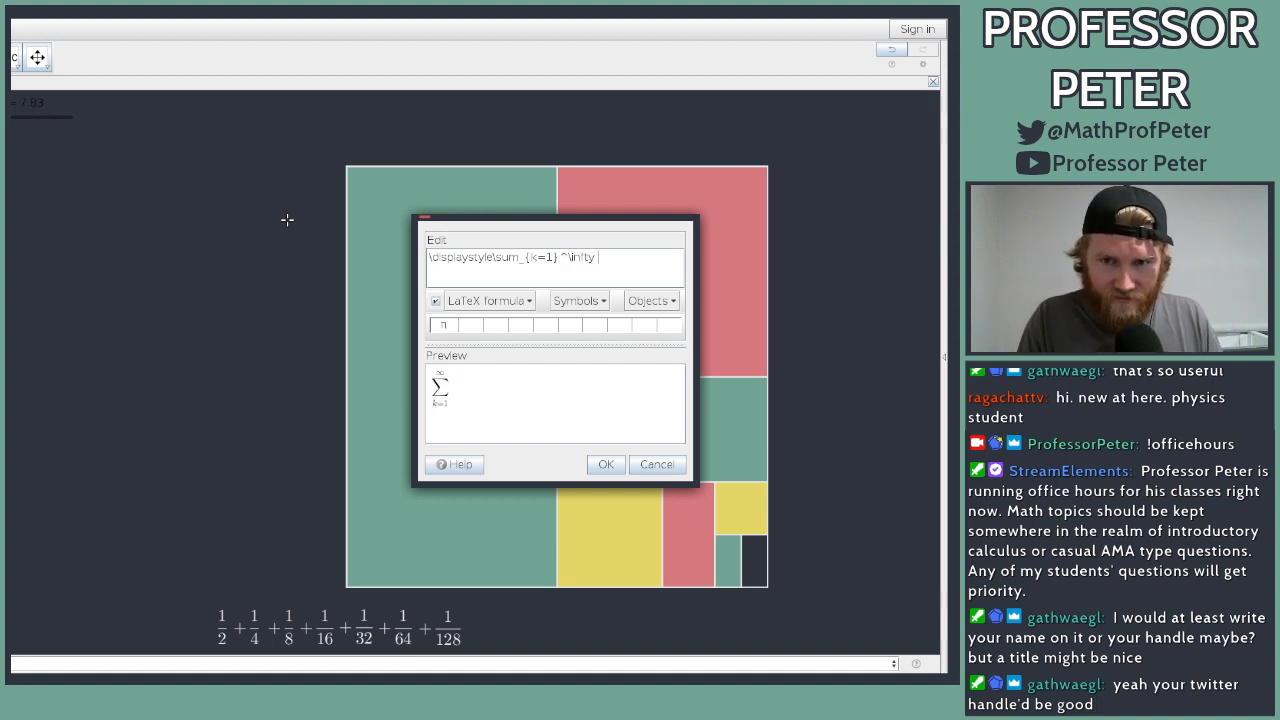
{"action": "type", "text": "\\frac{1}{"}
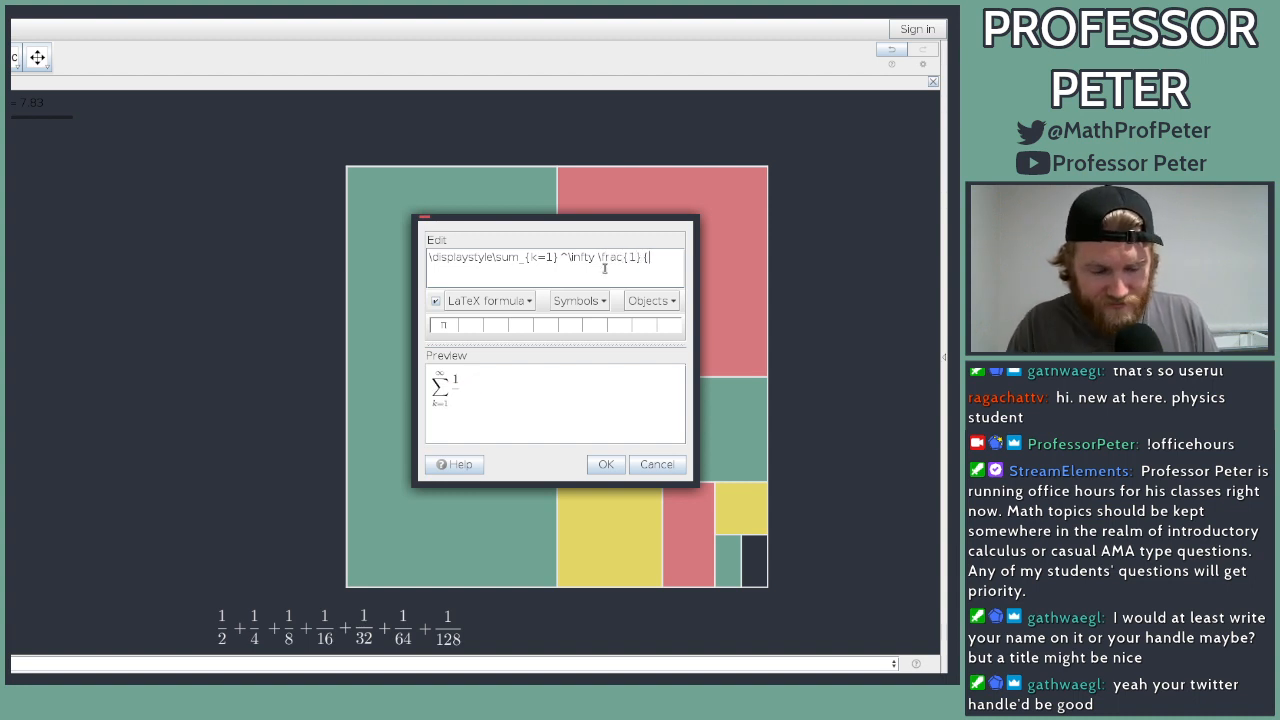
{"action": "double_click", "coordinate": [533, 257]}
{"action": "type", "text": "n"}
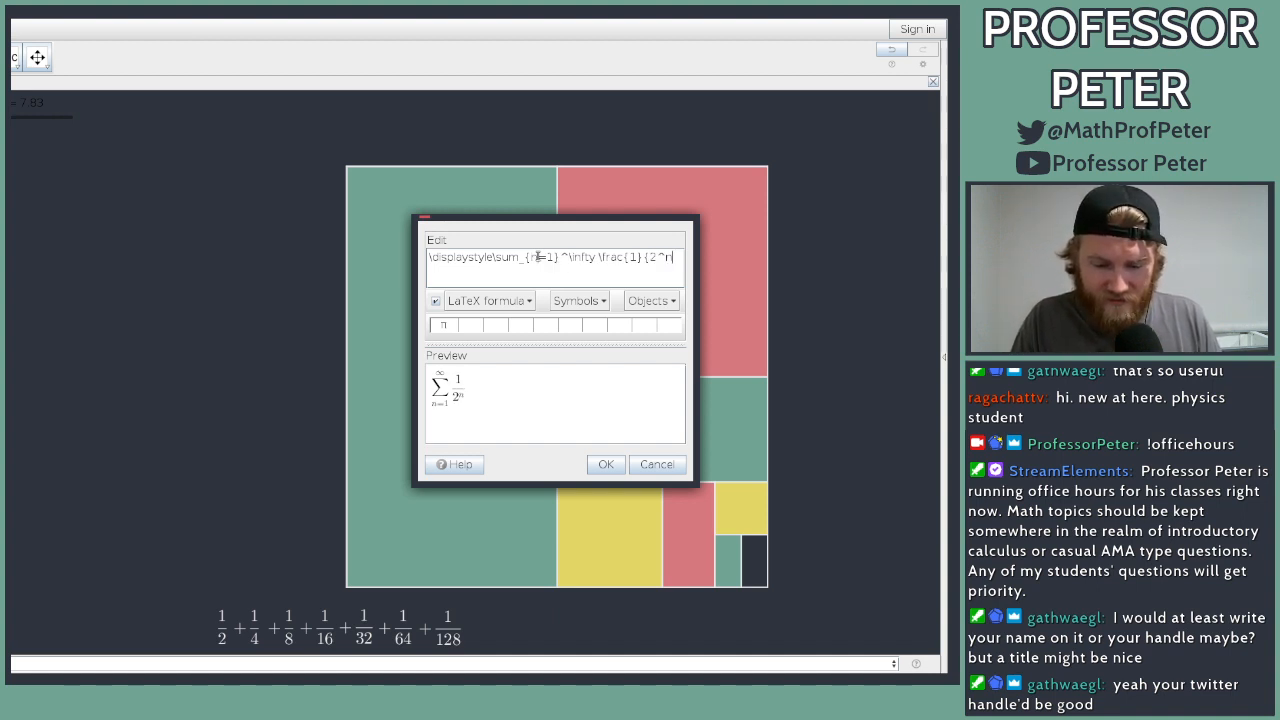
{"action": "type", "text": "}=1"}
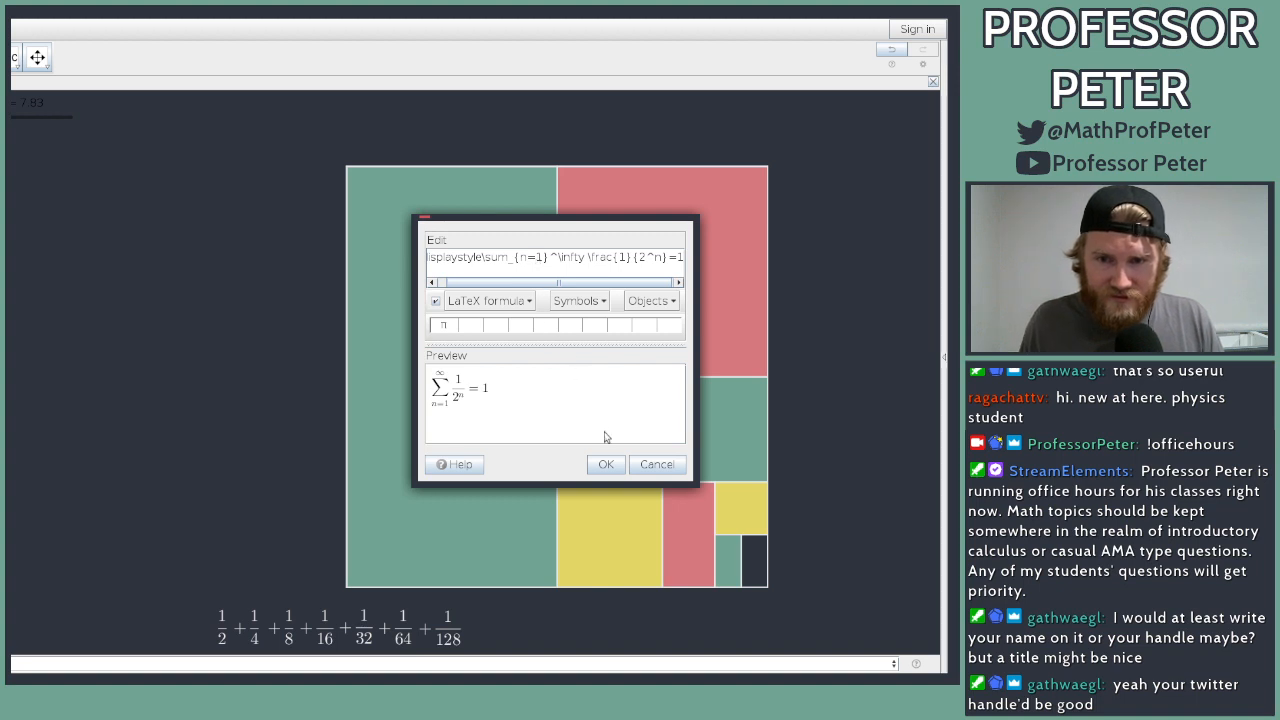
{"action": "left_click", "coordinate": [606, 464]}
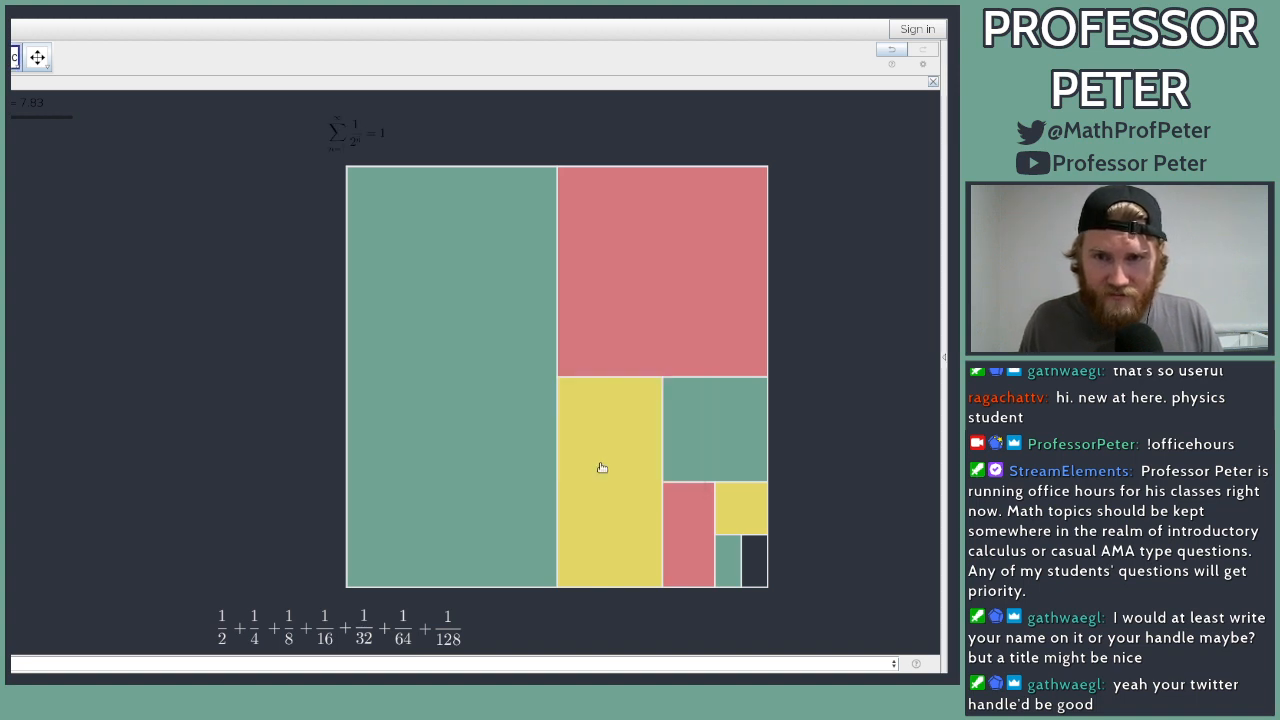
Step: Open the properties of the sum formula above the square and color it white
{"action": "double_click", "coordinate": [347, 142]}
{"action": "left_click", "coordinate": [656, 463]}
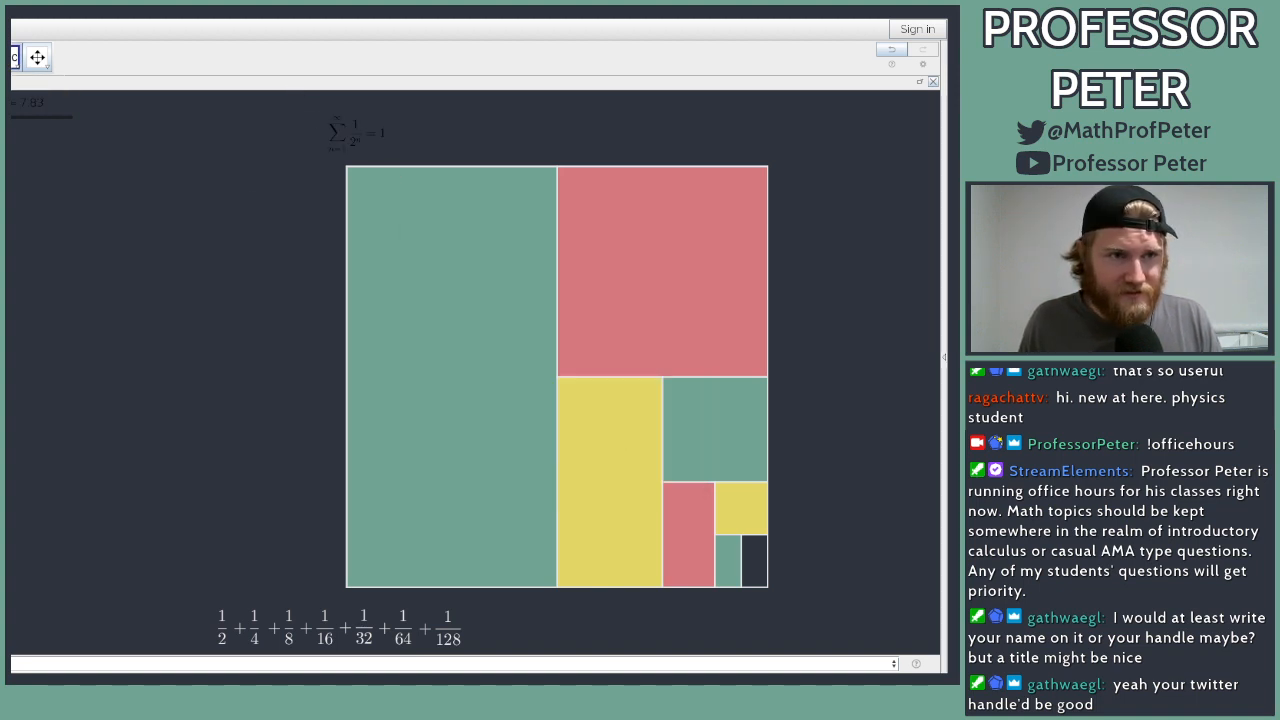
{"action": "right_click", "coordinate": [363, 150]}
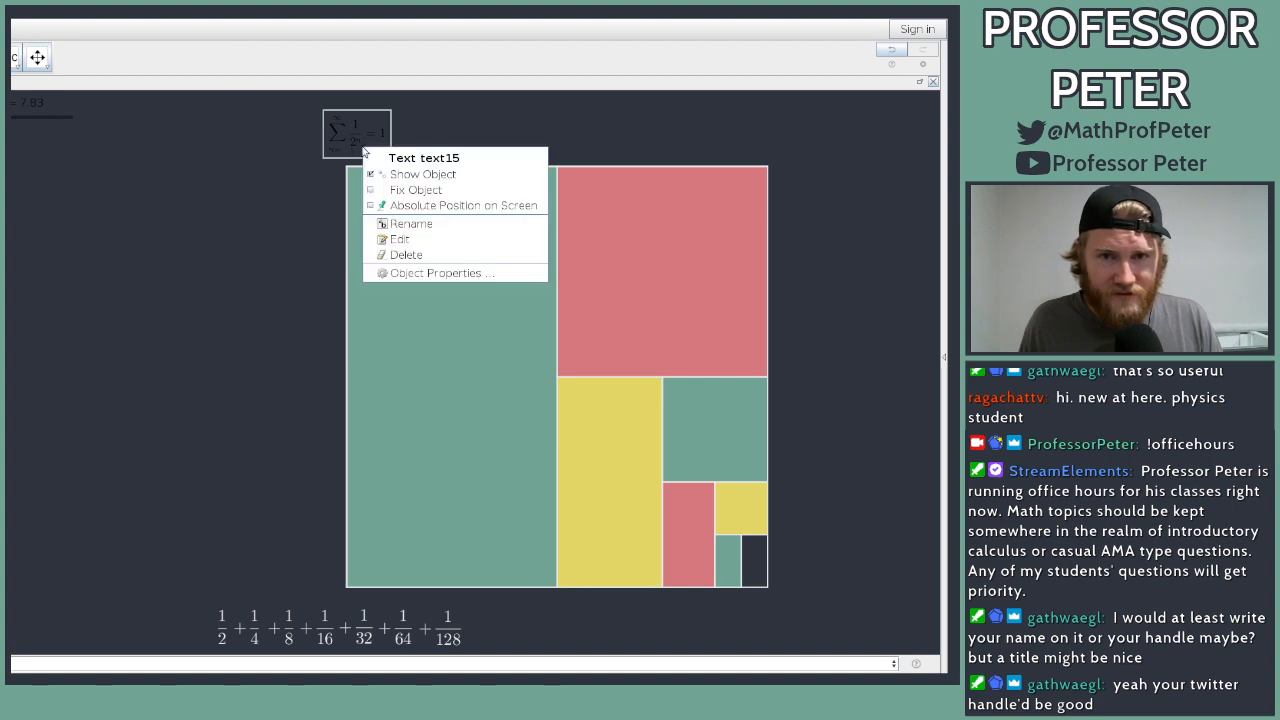
{"action": "left_click", "coordinate": [402, 273]}
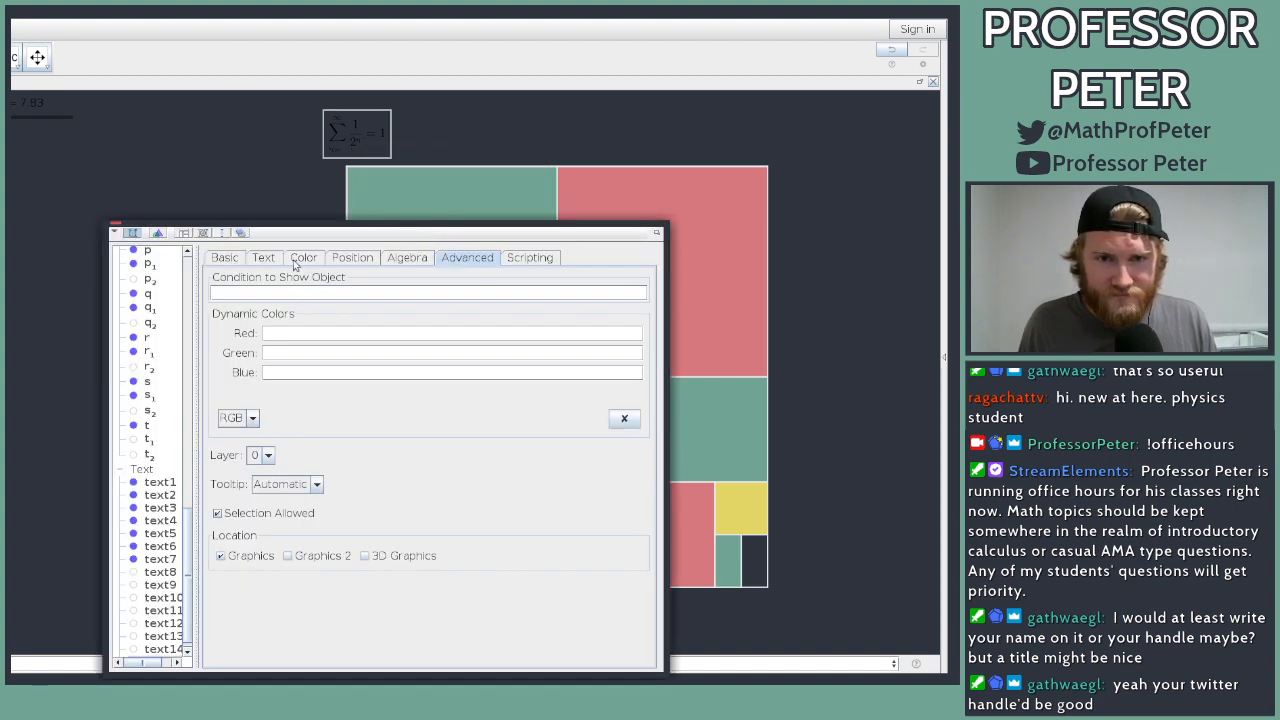
{"action": "left_click", "coordinate": [296, 259]}
Step: Set the sum formula's font size to Large and move it above the red piece of the square
{"action": "left_click", "coordinate": [266, 260]}
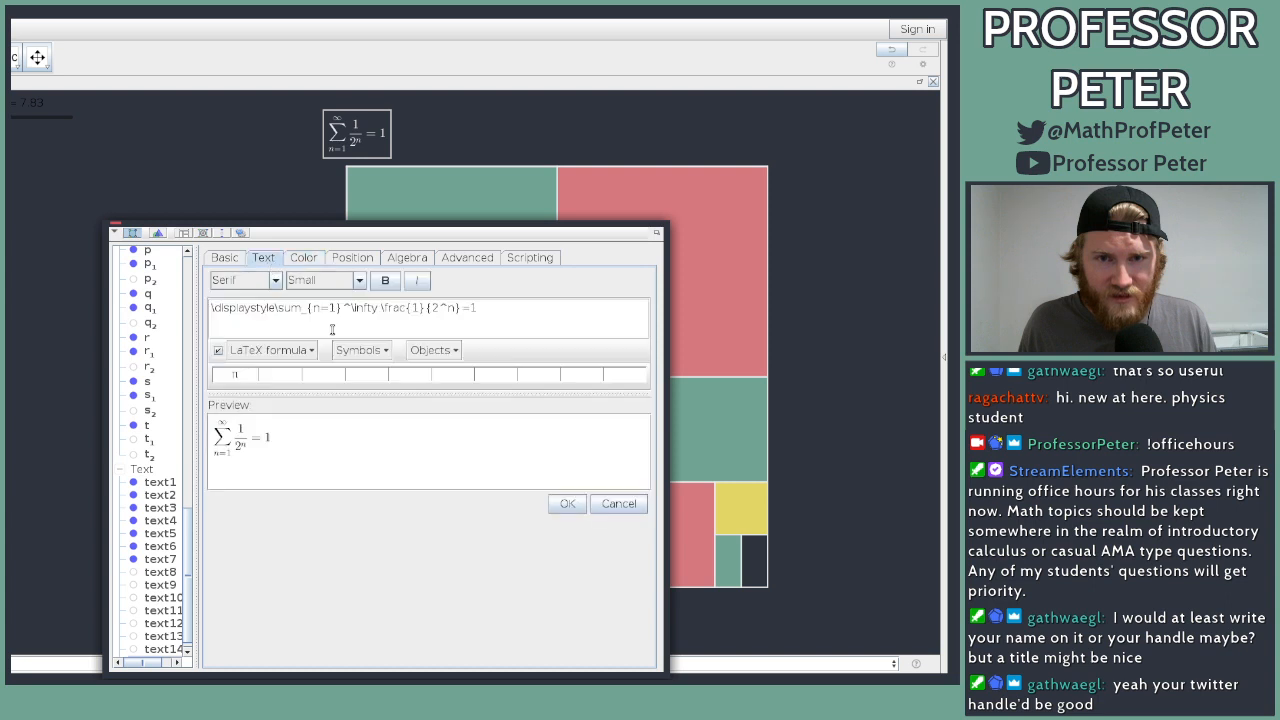
{"action": "left_click", "coordinate": [356, 282]}
{"action": "left_click", "coordinate": [320, 378]}
{"action": "left_click", "coordinate": [359, 280]}
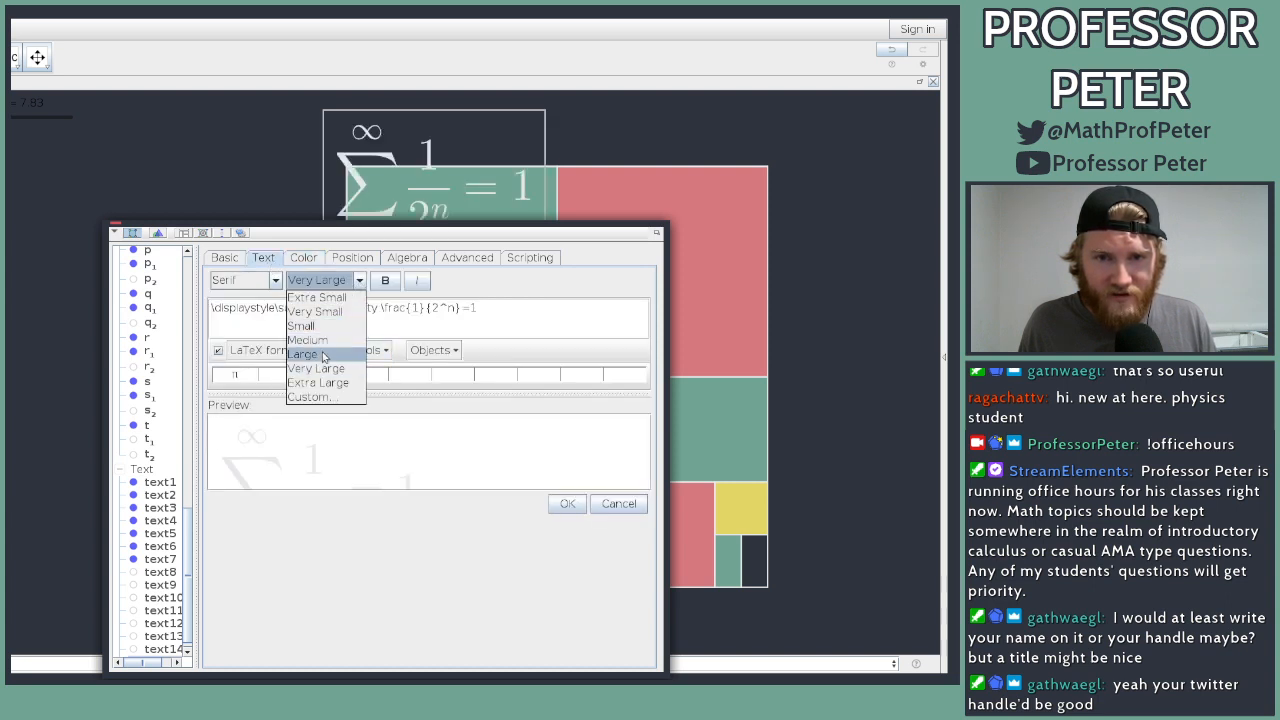
{"action": "left_click", "coordinate": [326, 351]}
{"action": "left_click_drag", "start_coordinate": [408, 145], "coordinate": [680, 119]}
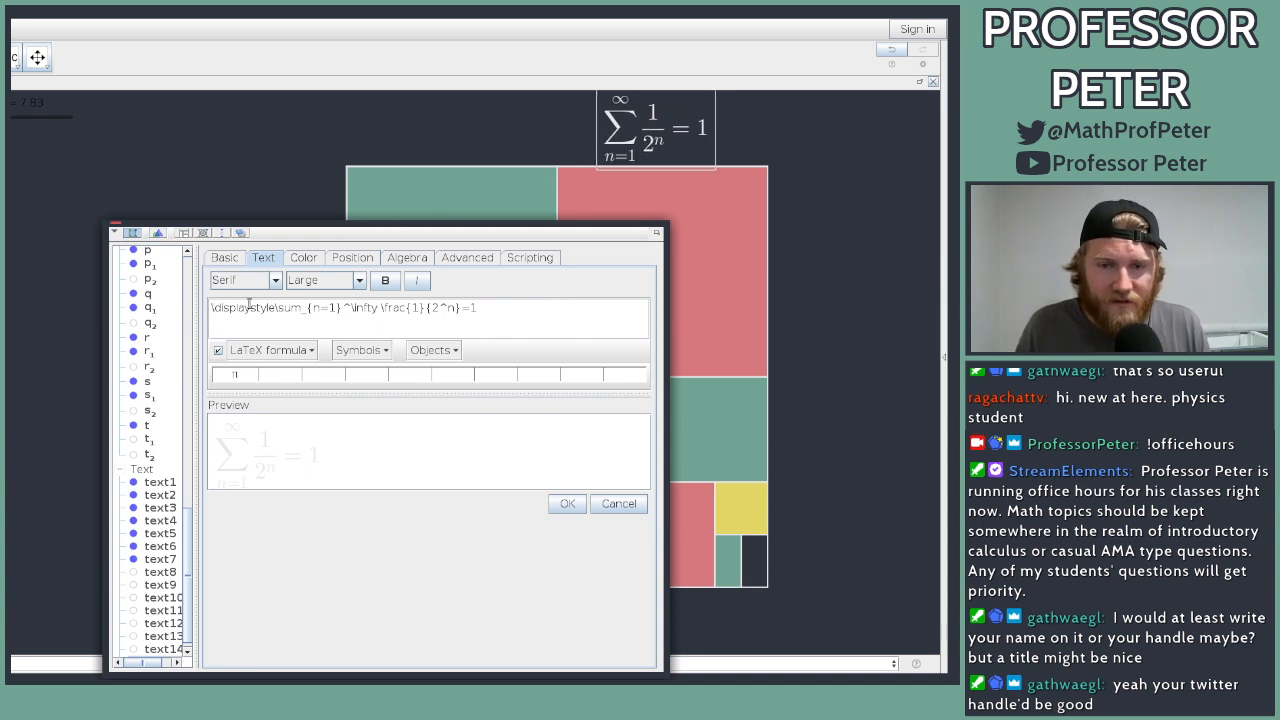
Step: Prepend "\text{Proof that }" to the sum formula's LaTeX text, apply it and close its properties
{"action": "type", "text": "\\y"}
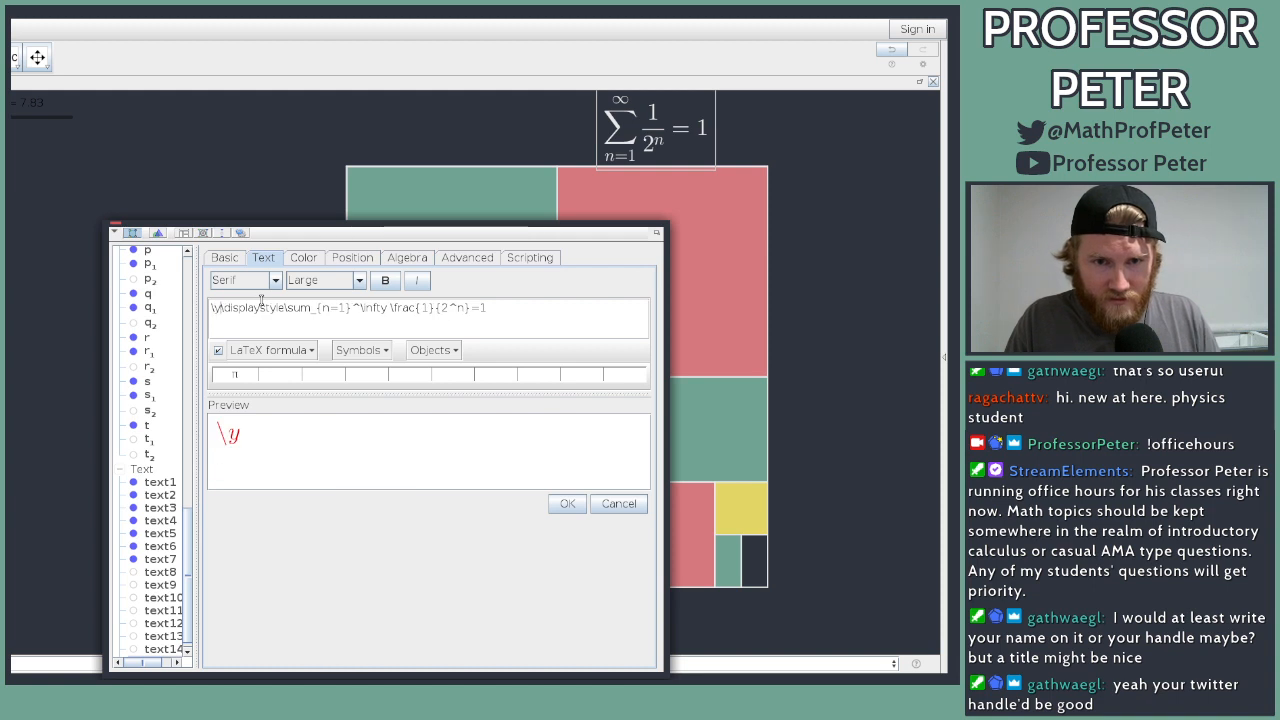
{"action": "key", "text": "BackSpace"}
{"action": "type", "text": "text"}
{"action": "key", "text": "BackSpace"}
{"action": "key", "text": "BackSpace"}
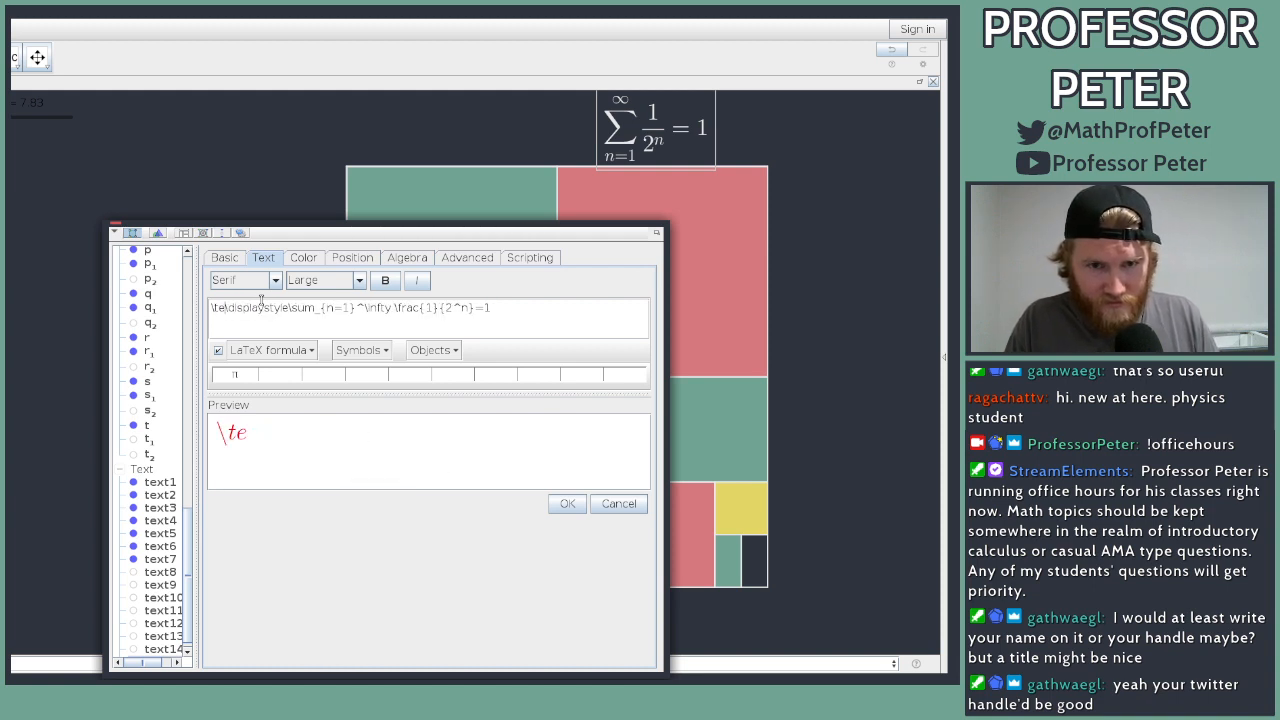
{"action": "type", "text": "xt"}
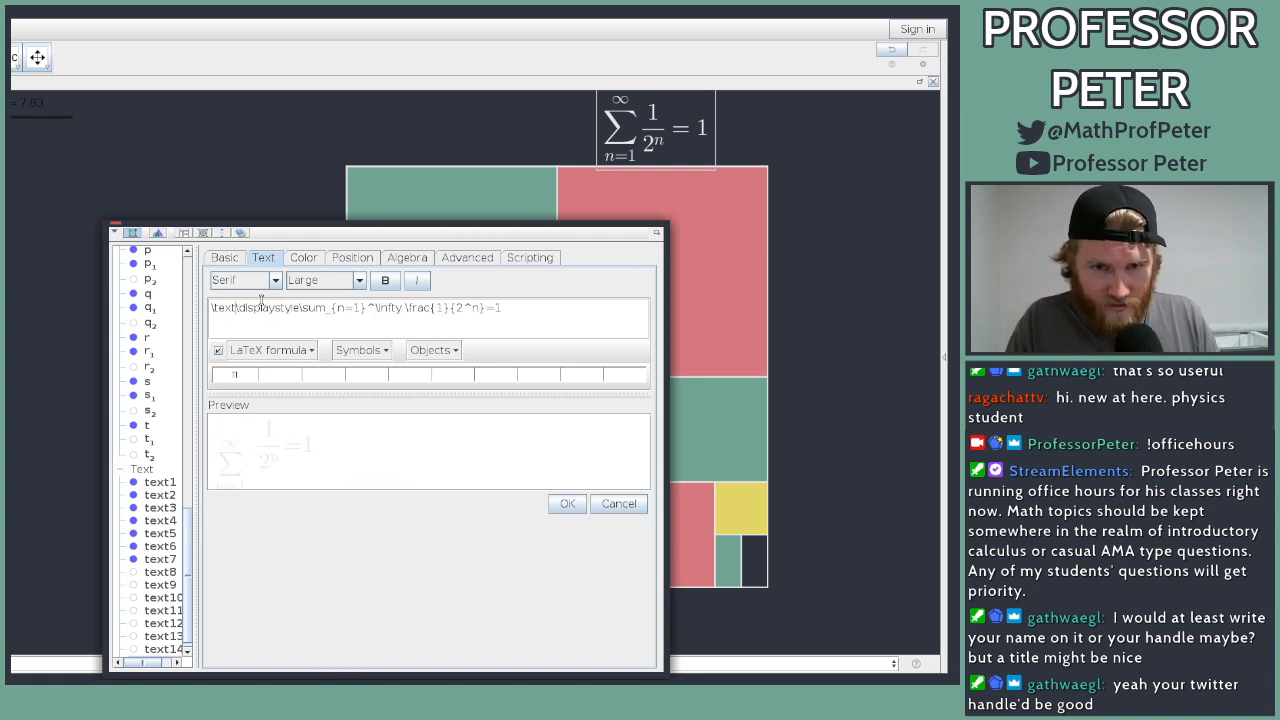
{"action": "type", "text": "{Proof tha"}
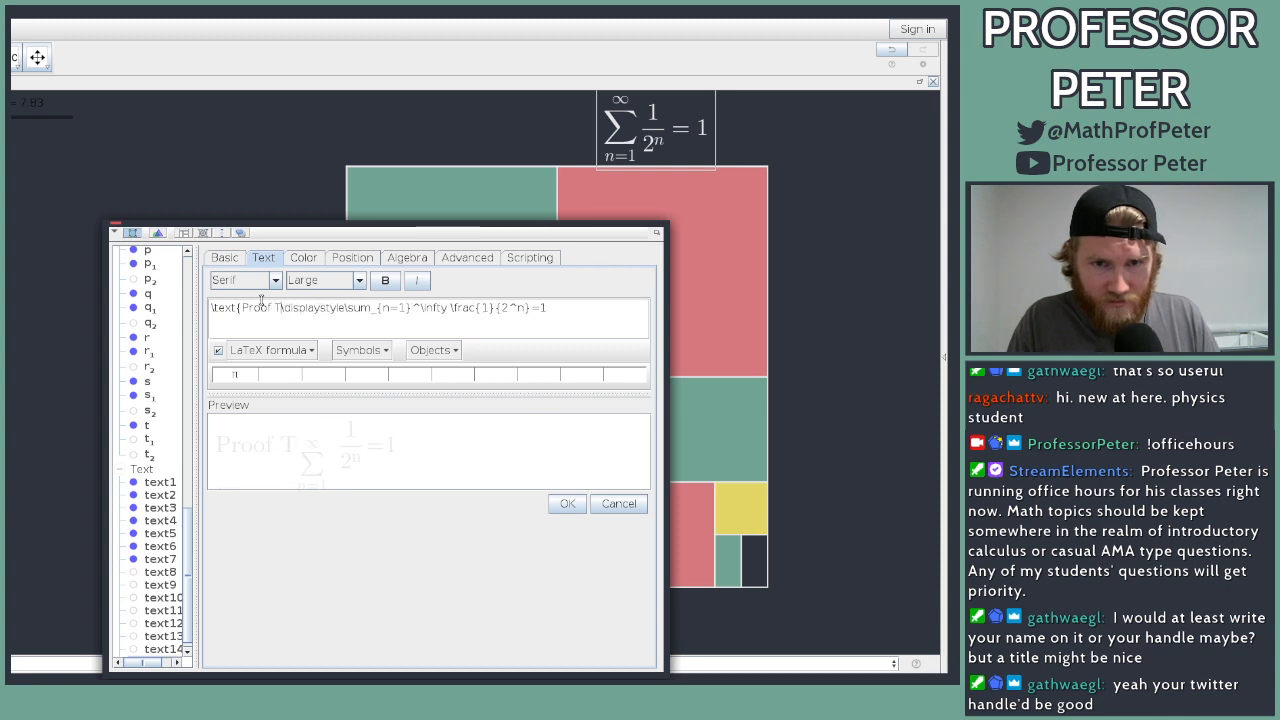
{"action": "type", "text": "t }"}
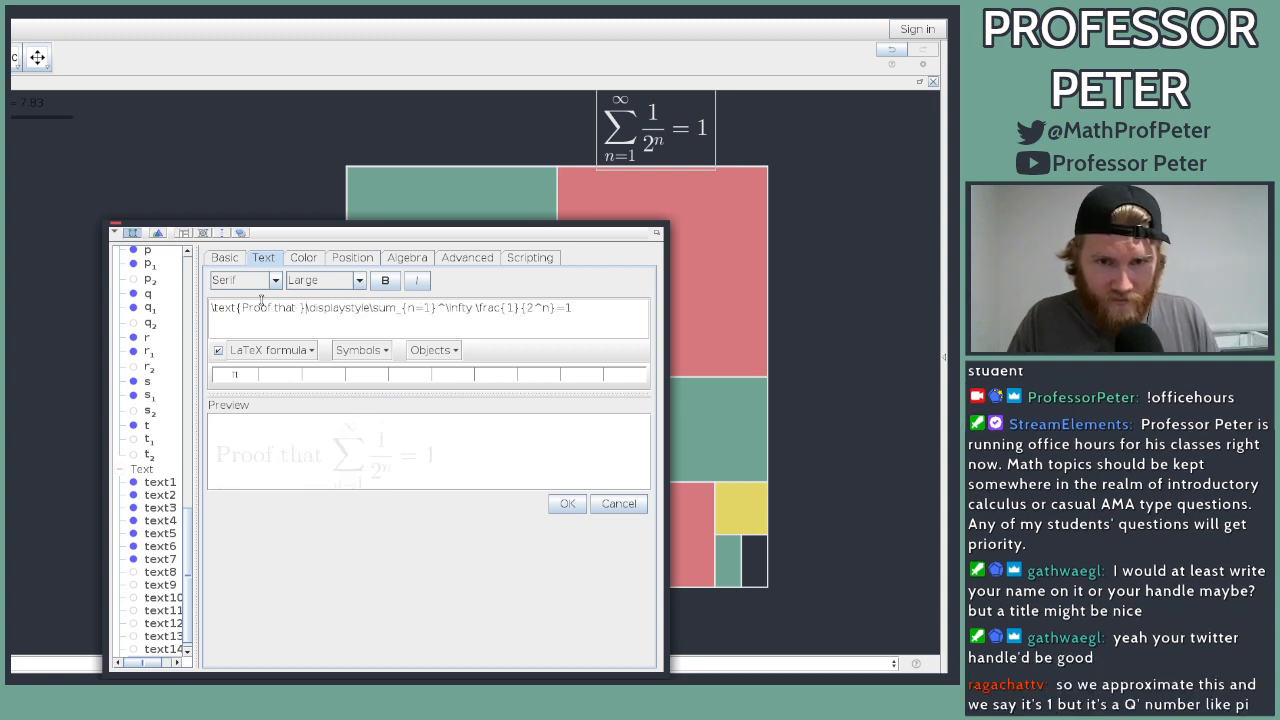
{"action": "left_click", "coordinate": [554, 503]}
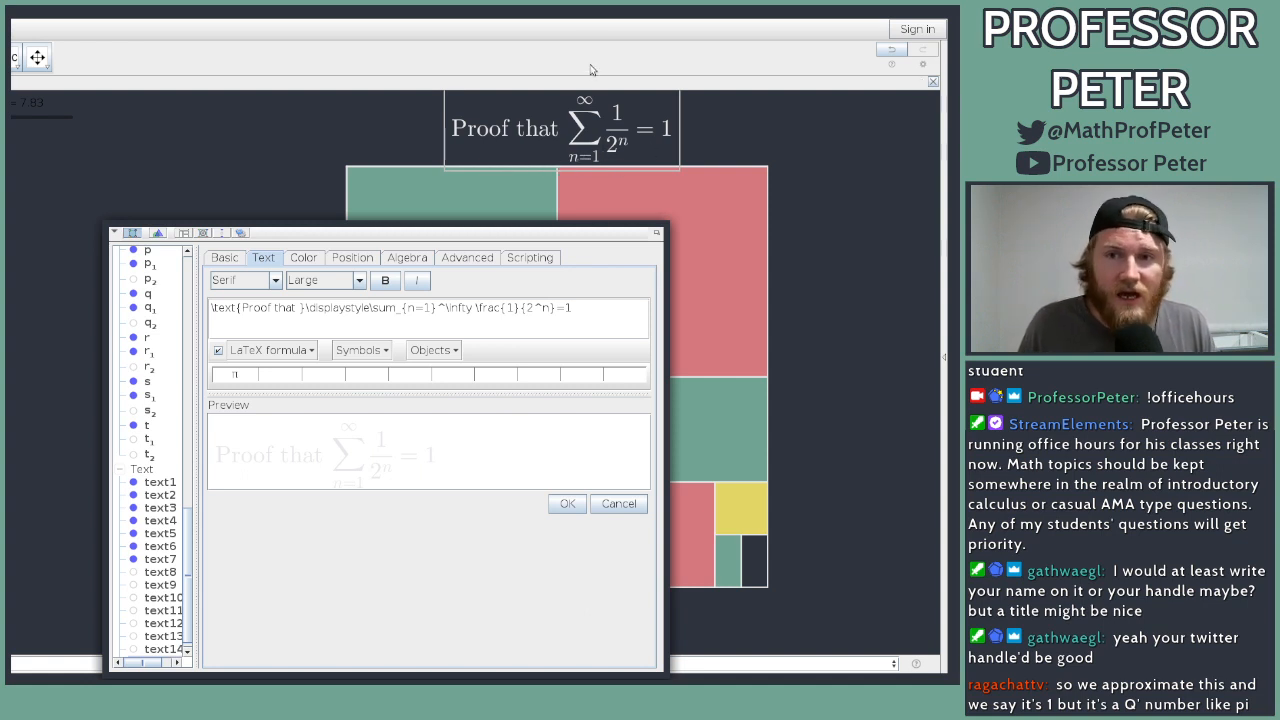
{"action": "left_click", "coordinate": [111, 228]}
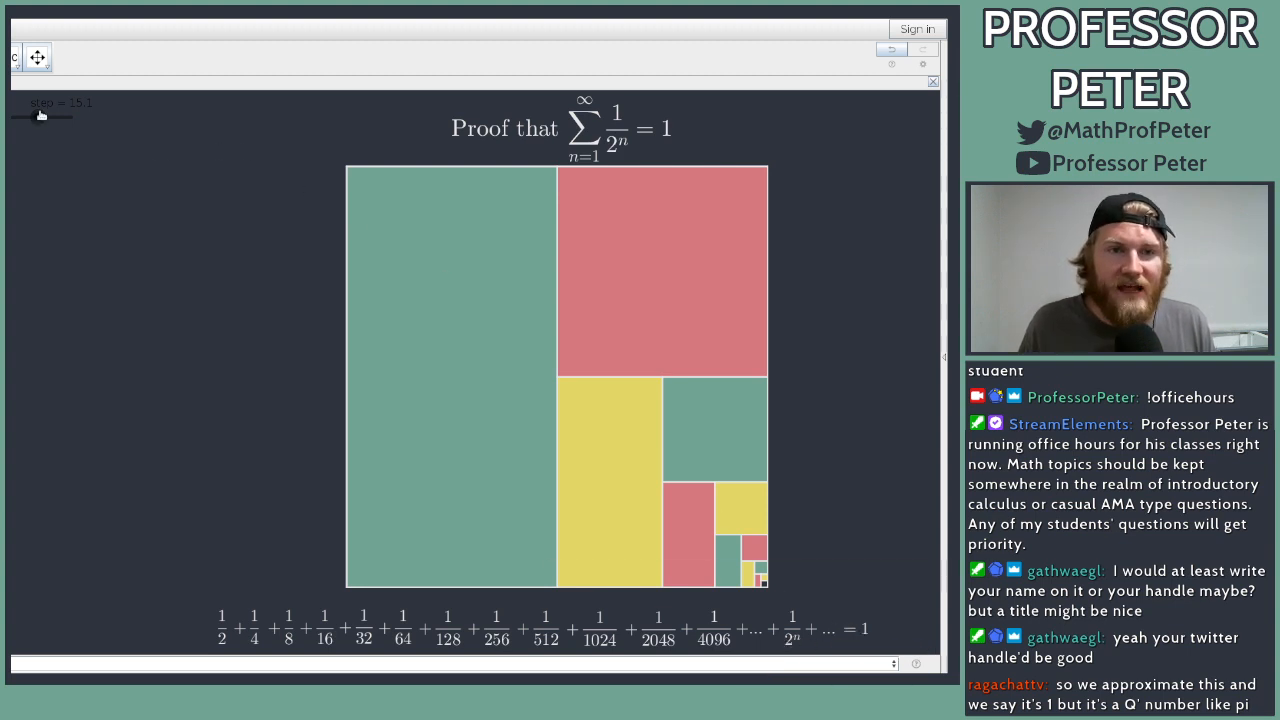
Step: Run the step slider back to its start and shift the "Proof that" title slightly left above the square
{"action": "left_click_drag", "start_coordinate": [41, 115], "coordinate": [14, 116]}
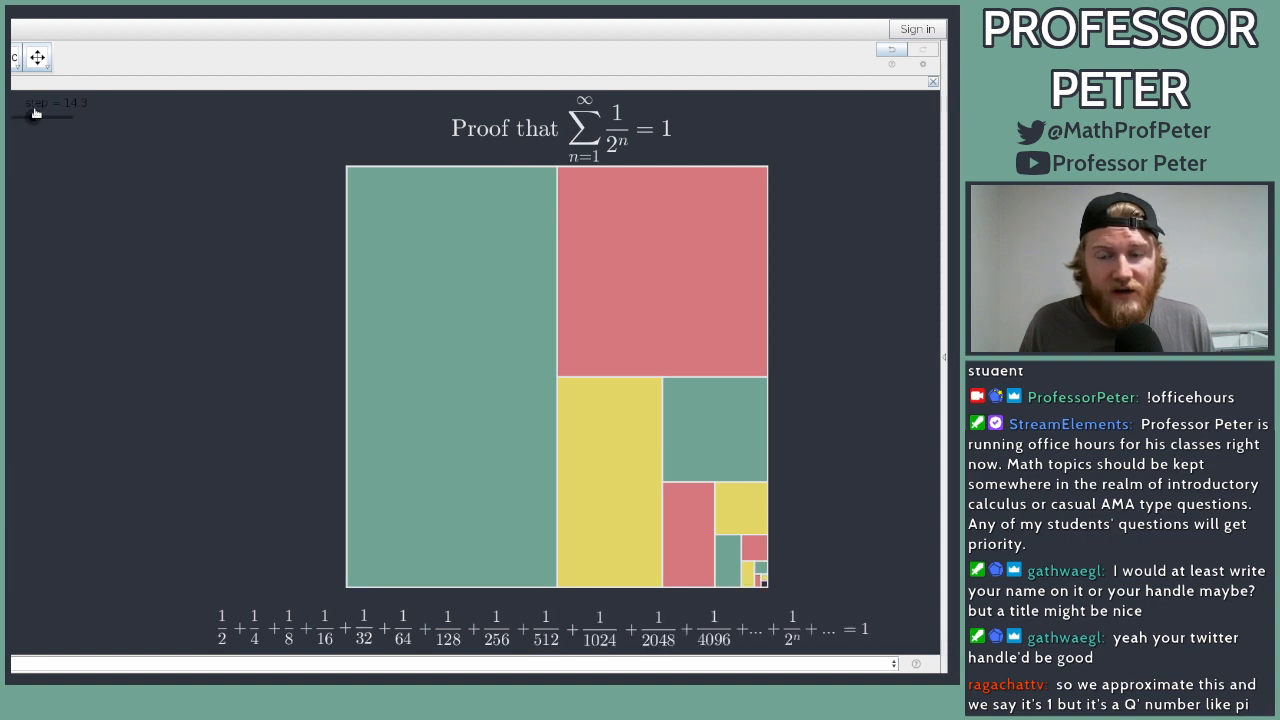
{"action": "left_click_drag", "start_coordinate": [34, 114], "coordinate": [12, 116]}
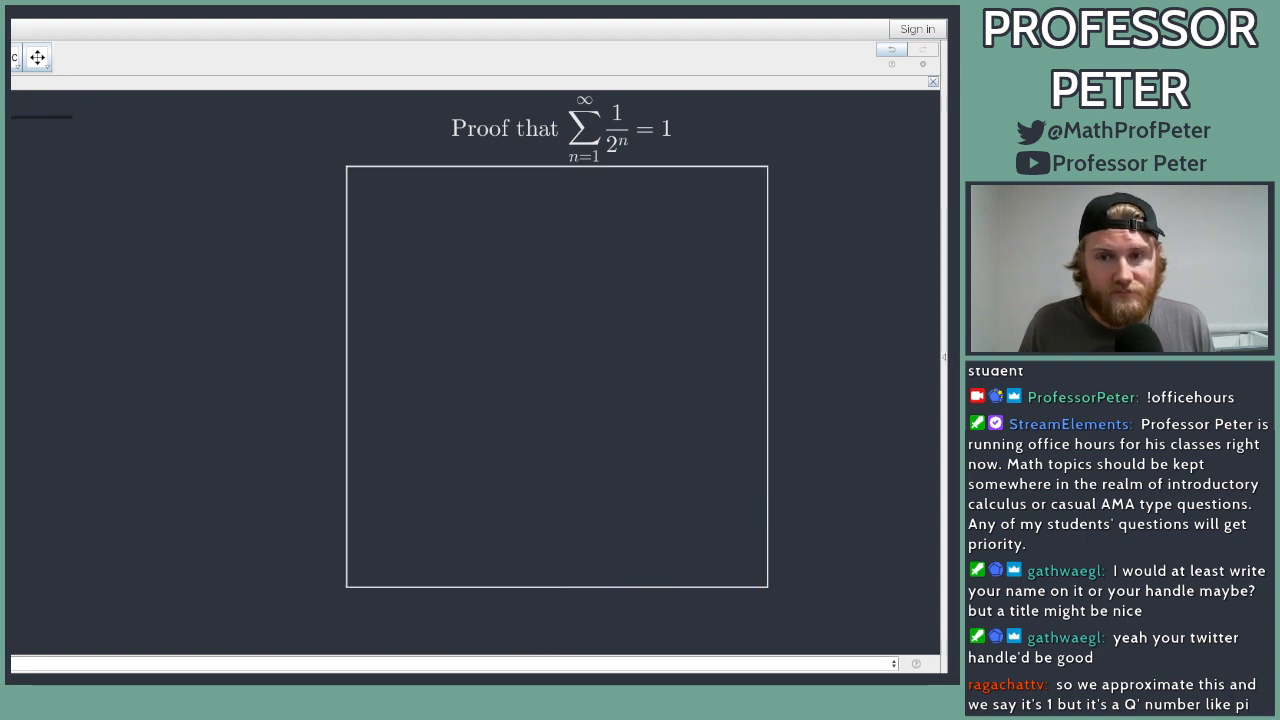
{"action": "left_click_drag", "start_coordinate": [528, 122], "coordinate": [520, 119]}
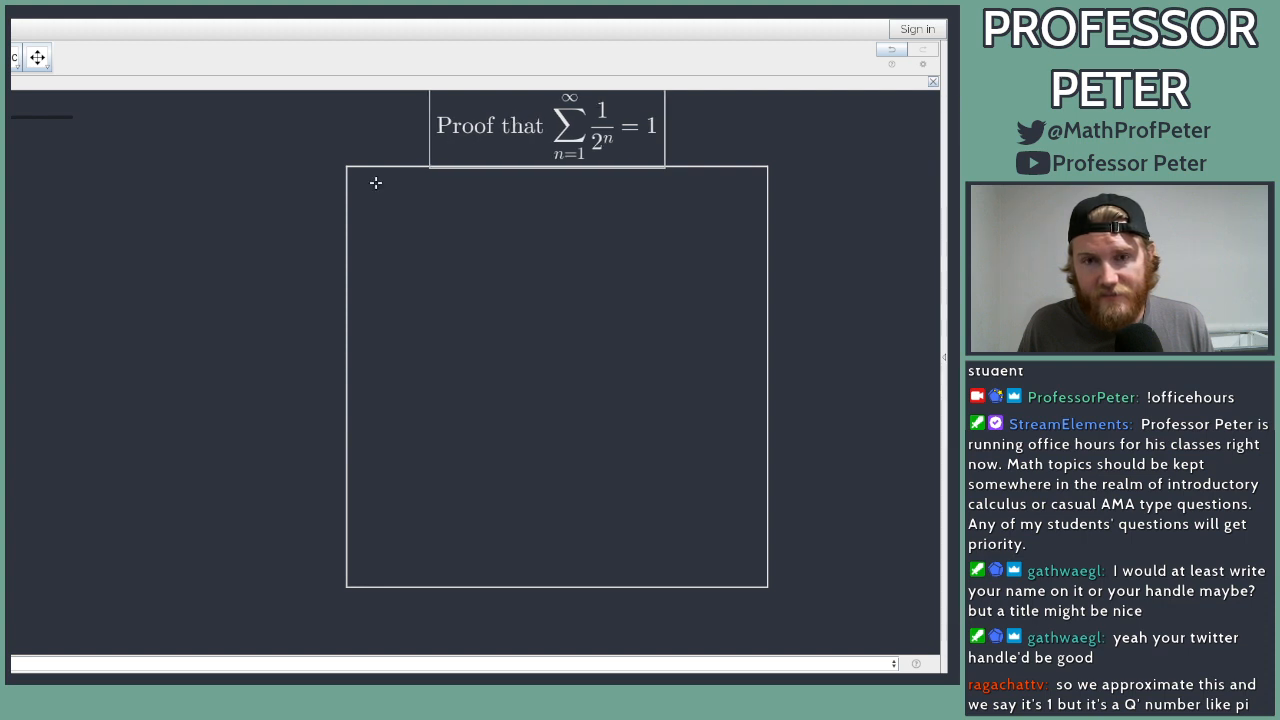
{"action": "left_click_drag", "start_coordinate": [0, 118], "coordinate": [14, 120]}
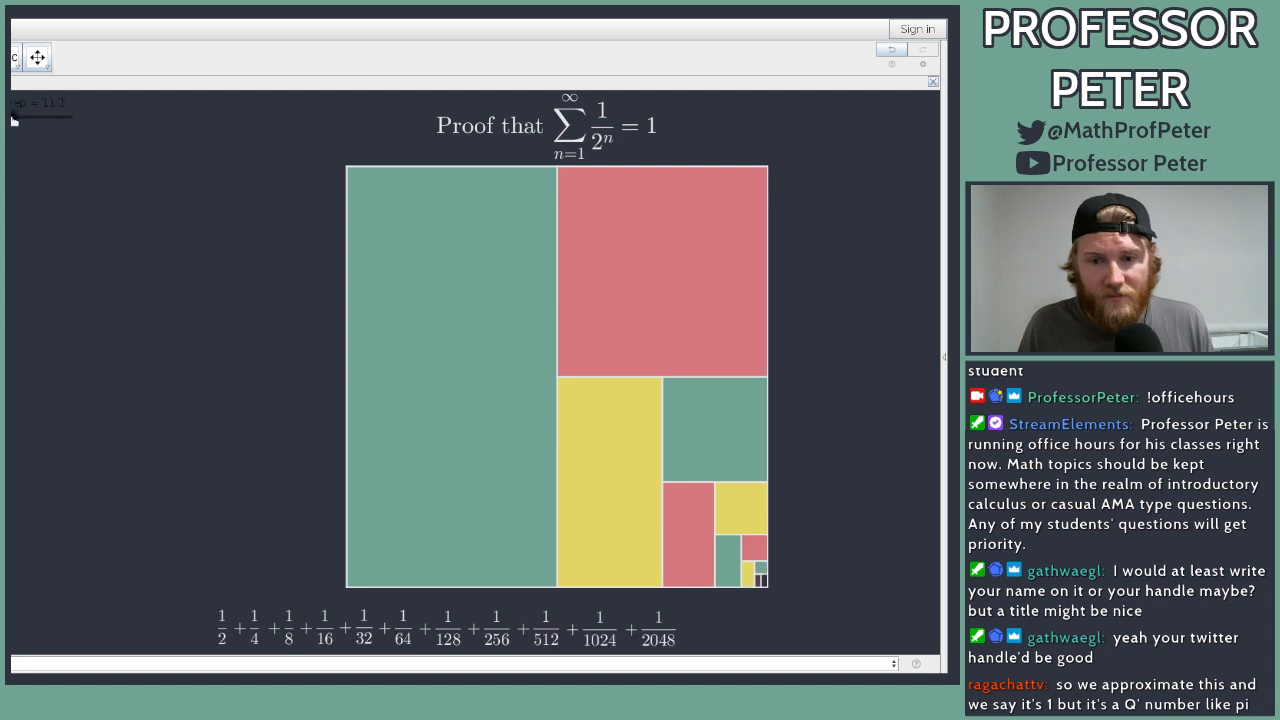
{"action": "left_click_drag", "start_coordinate": [35, 188], "coordinate": [35, 192]}
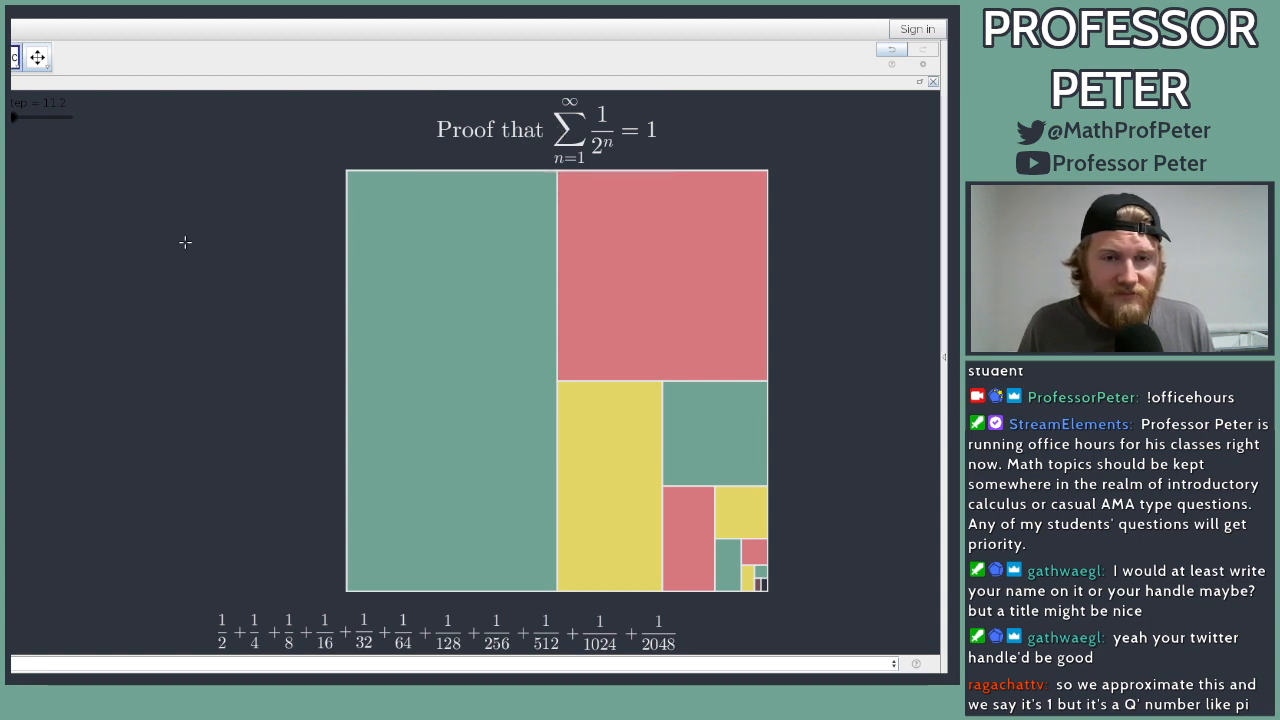
Step: Add a LaTeX text beside the square with the author's Twitter handle wrapped in \text{}
{"action": "left_click", "coordinate": [243, 280]}
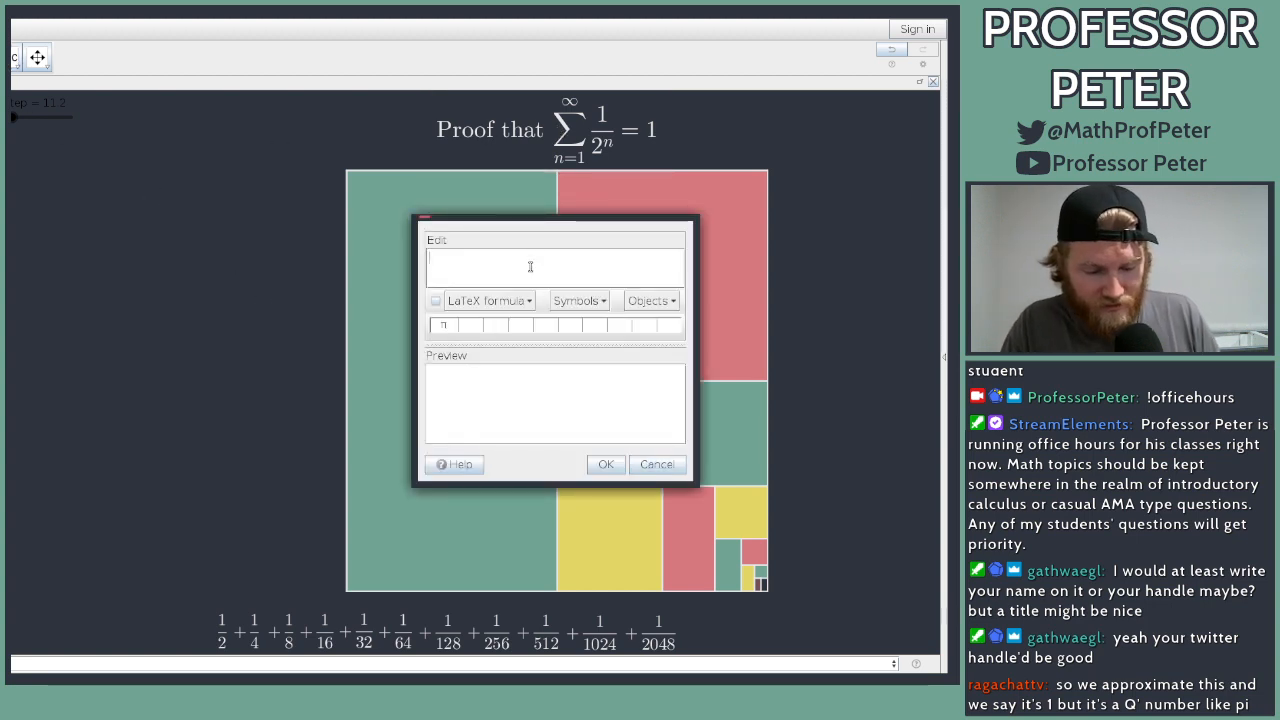
{"action": "type", "text": "@MathProfPe"}
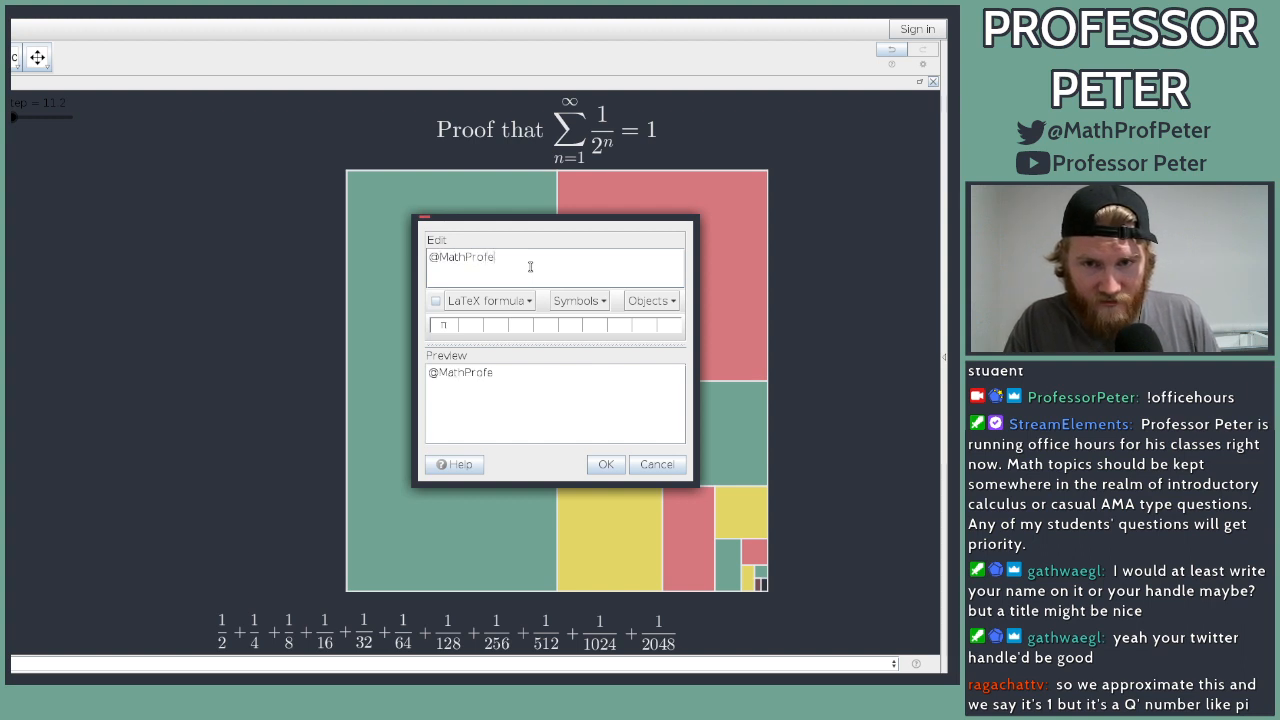
{"action": "type", "text": "ter"}
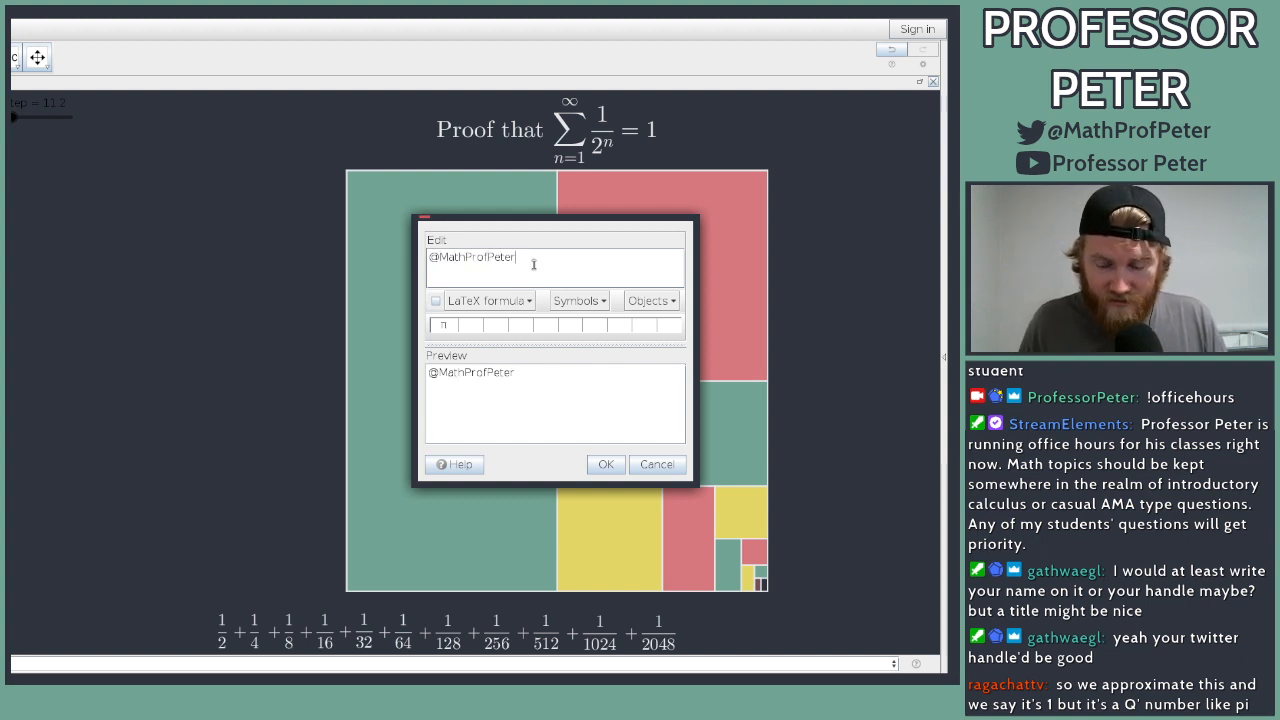
{"action": "key", "text": "Home"}
{"action": "type", "text": "\\text{"}
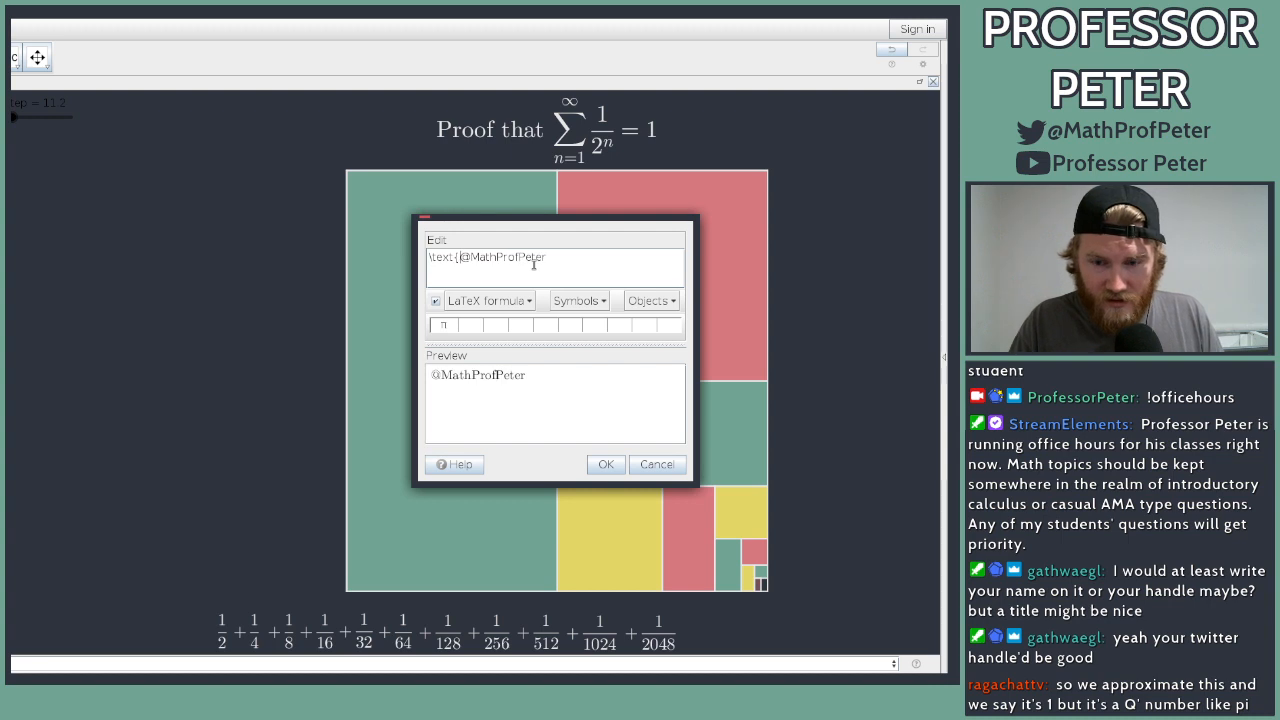
{"action": "key", "text": "End"}
{"action": "type", "text": "}"}
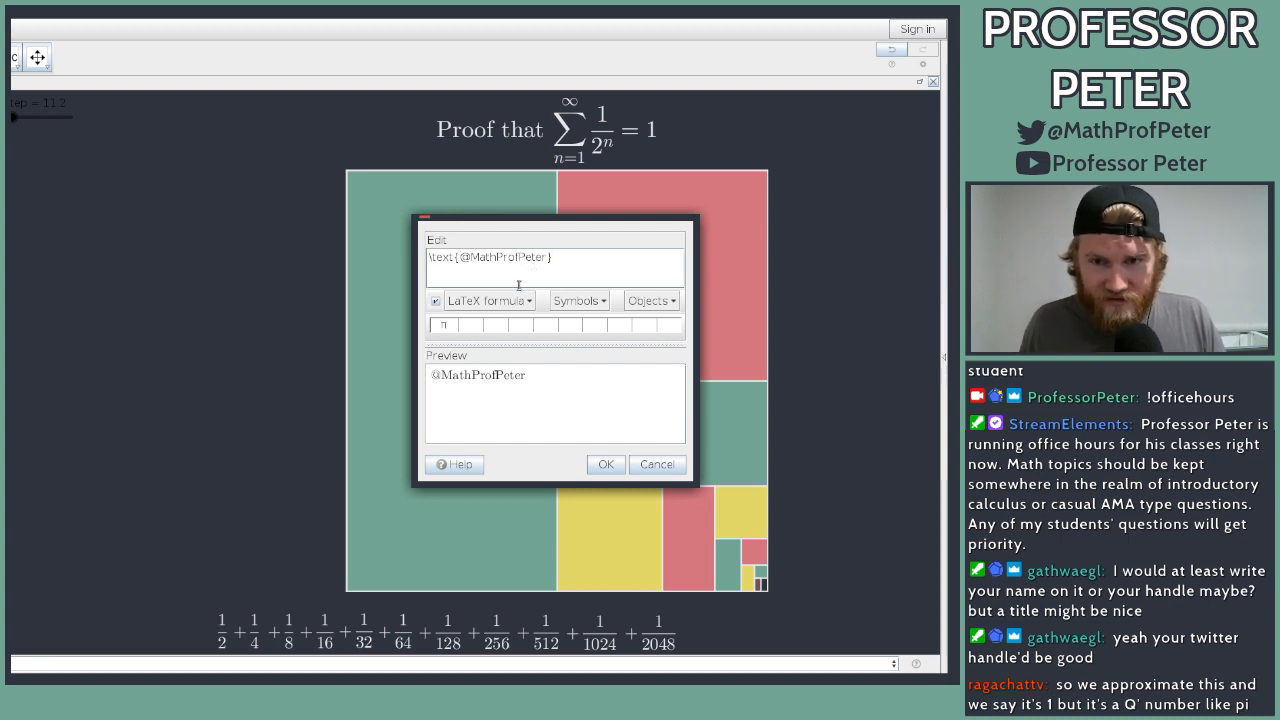
{"action": "left_click", "coordinate": [606, 464]}
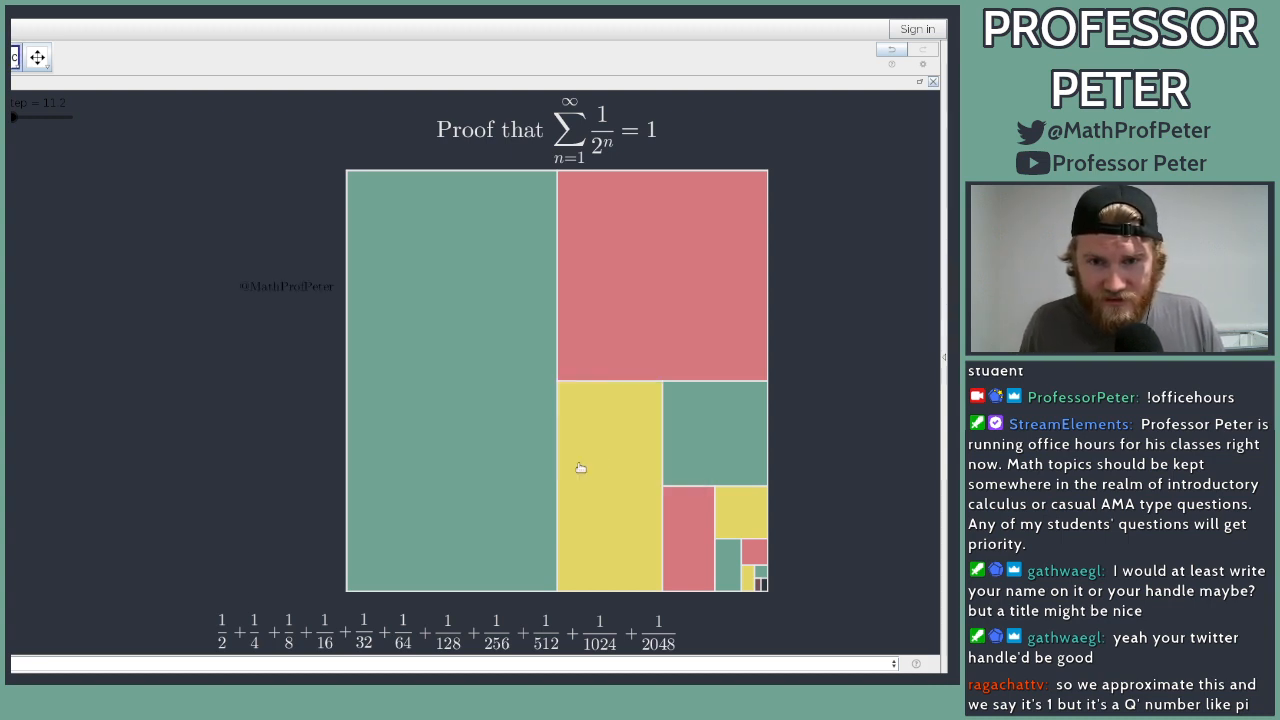
Step: Color the handle text with the saved off-white custom color in its properties
{"action": "right_click", "coordinate": [274, 290]}
{"action": "left_click", "coordinate": [300, 411]}
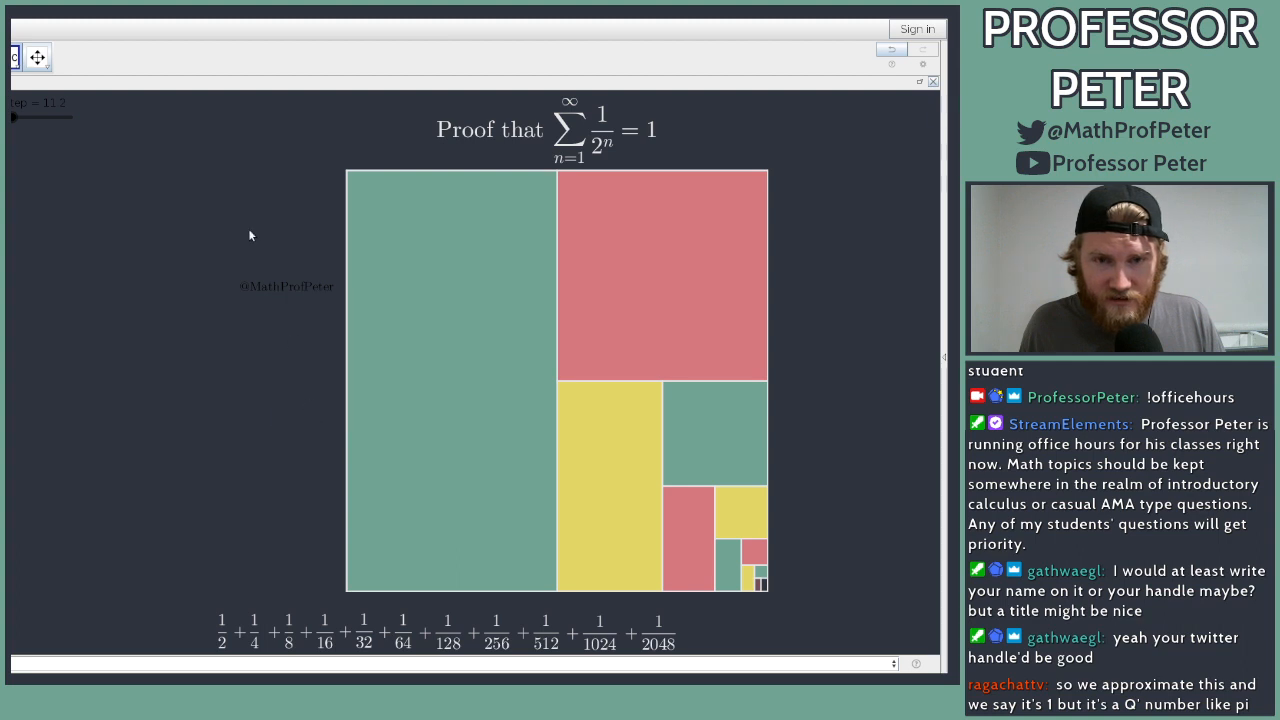
{"action": "left_click", "coordinate": [303, 257]}
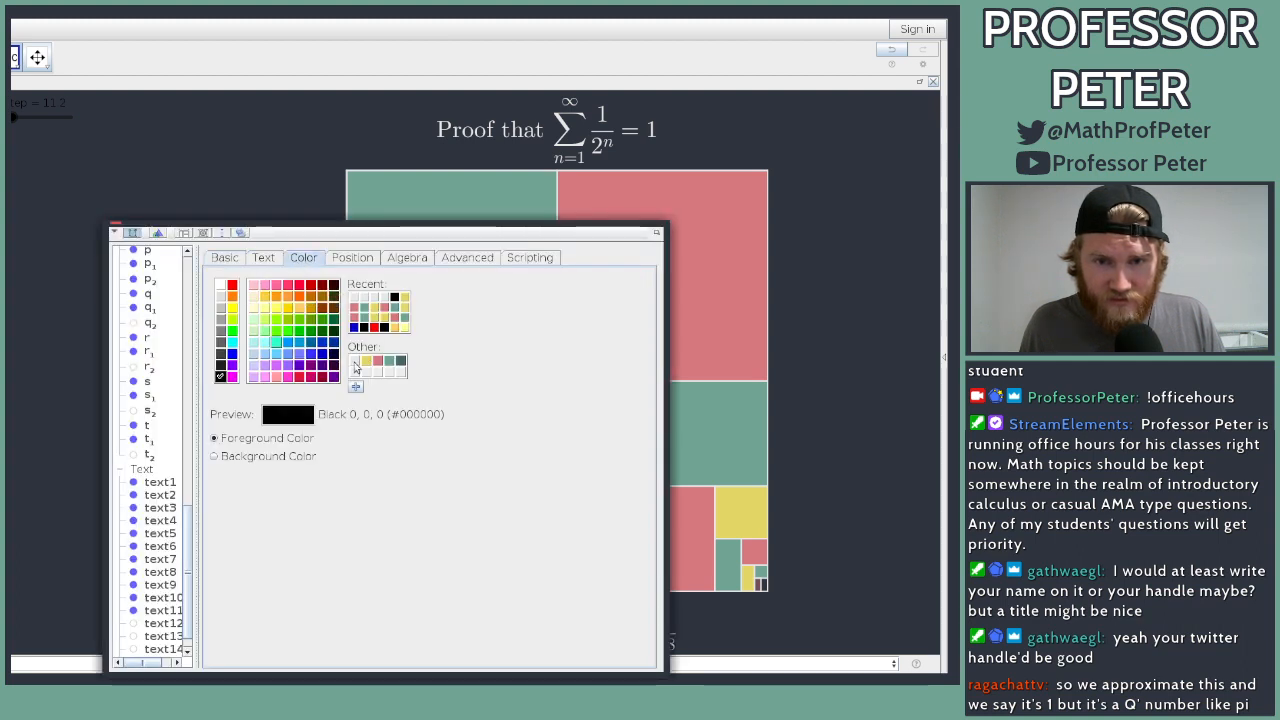
{"action": "left_click", "coordinate": [355, 362]}
{"action": "left_click", "coordinate": [116, 230]}
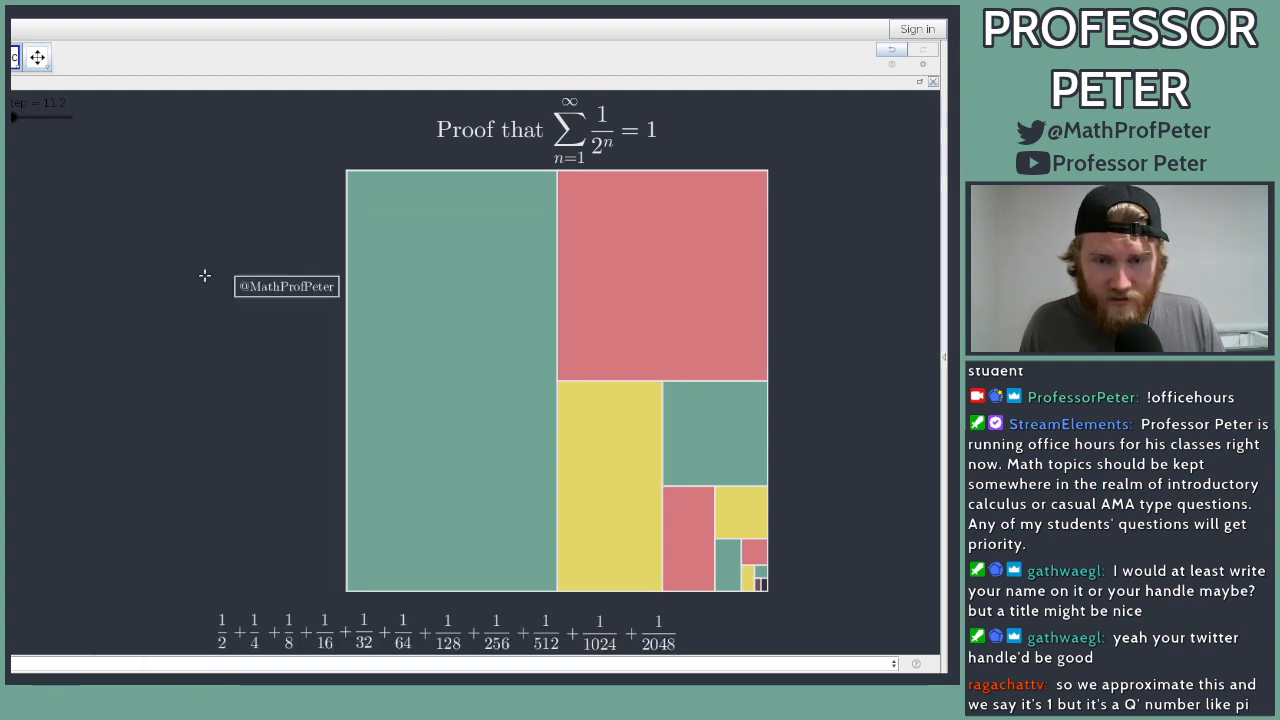
Step: Place the handle text just above the square's upper-right corner and check the layout by moving the step slider
{"action": "left_click_drag", "start_coordinate": [297, 284], "coordinate": [411, 576]}
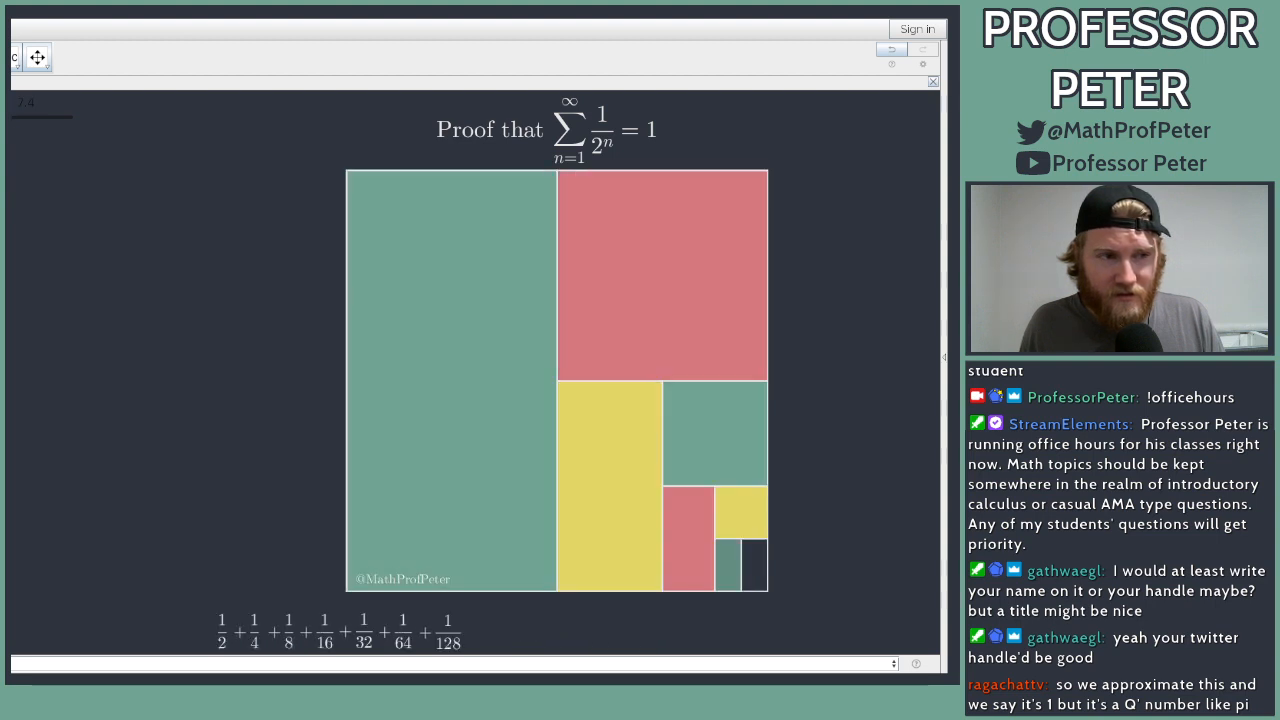
{"action": "left_click_drag", "start_coordinate": [55, 125], "coordinate": [14, 118]}
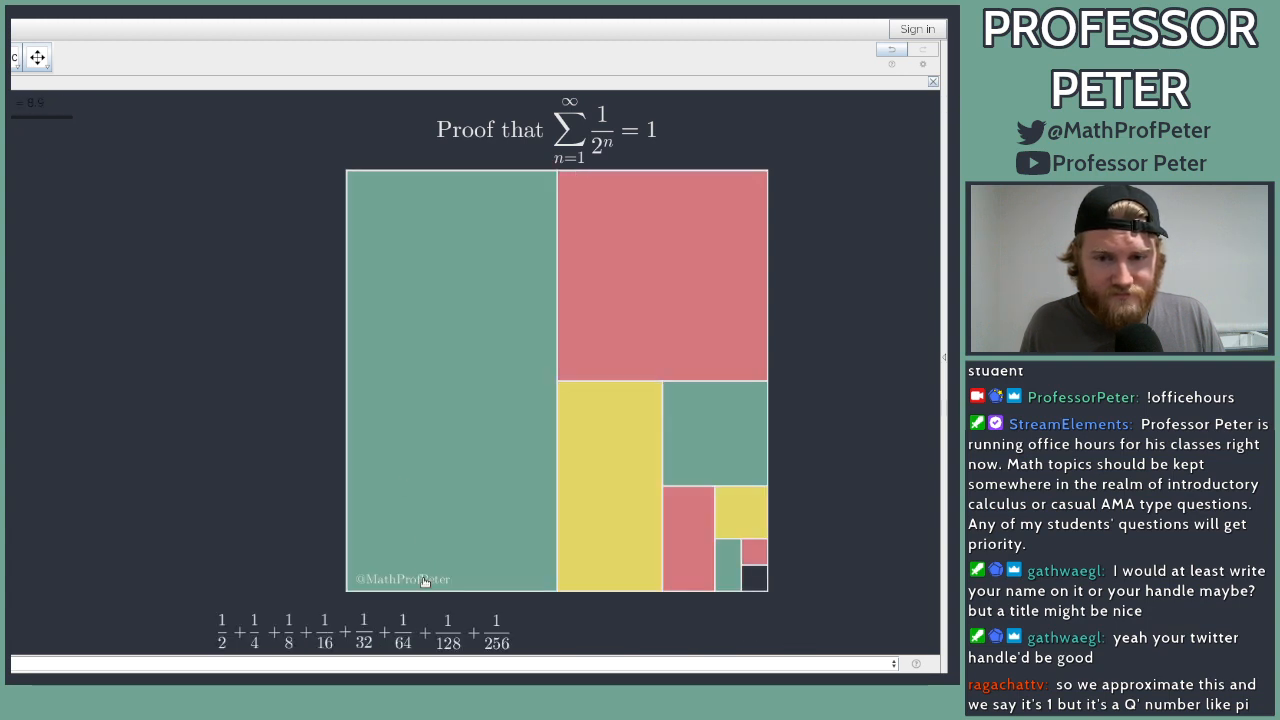
{"action": "left_click_drag", "start_coordinate": [424, 581], "coordinate": [740, 161]}
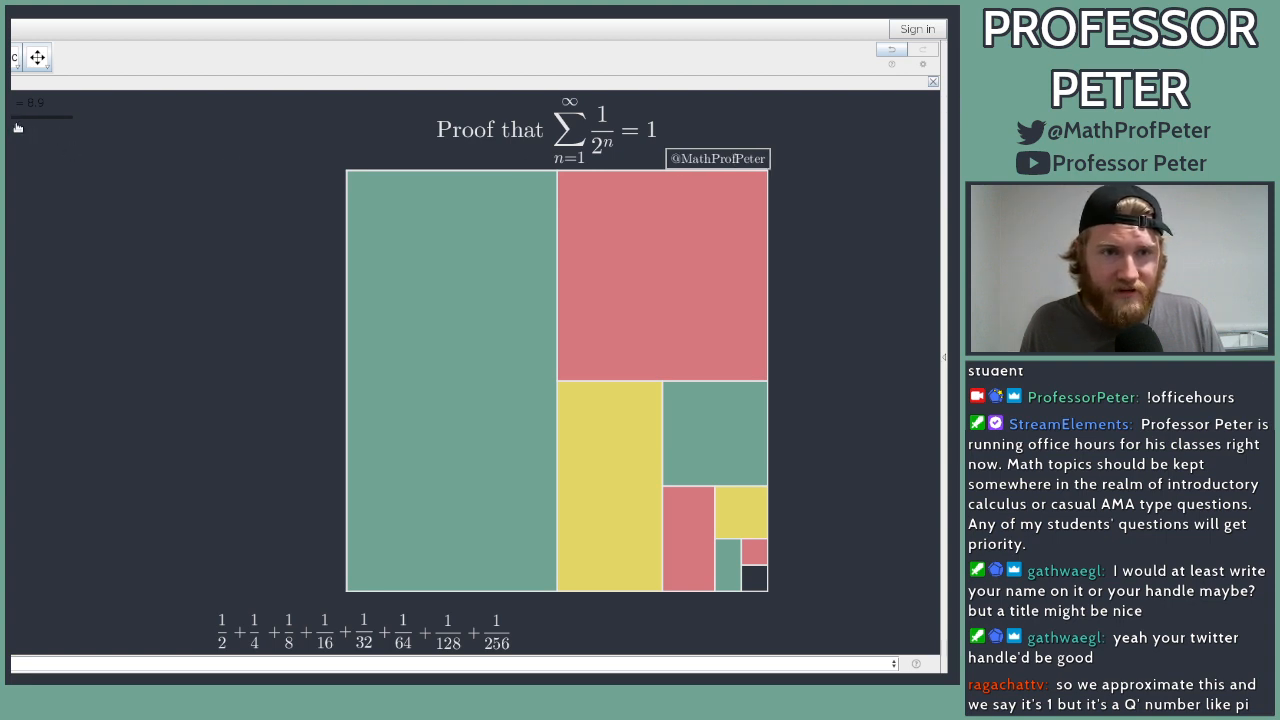
{"action": "left_click_drag", "start_coordinate": [12, 117], "coordinate": [58, 121]}
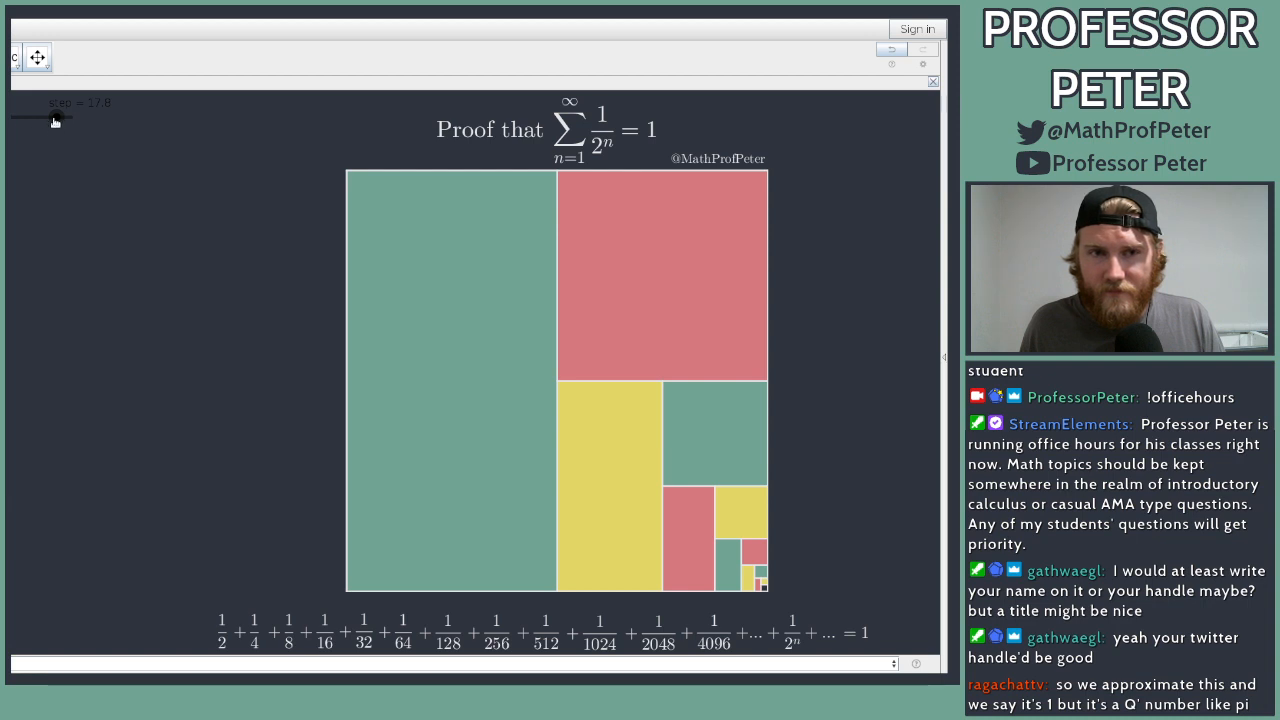
{"action": "mouse_move", "coordinate": [60, 121]}
{"action": "left_mouse_down"}
{"action": "mouse_move", "coordinate": [79, 123]}
{"action": "mouse_move", "coordinate": [24, 127]}
{"action": "mouse_move", "coordinate": [55, 118]}
{"action": "left_mouse_up"}
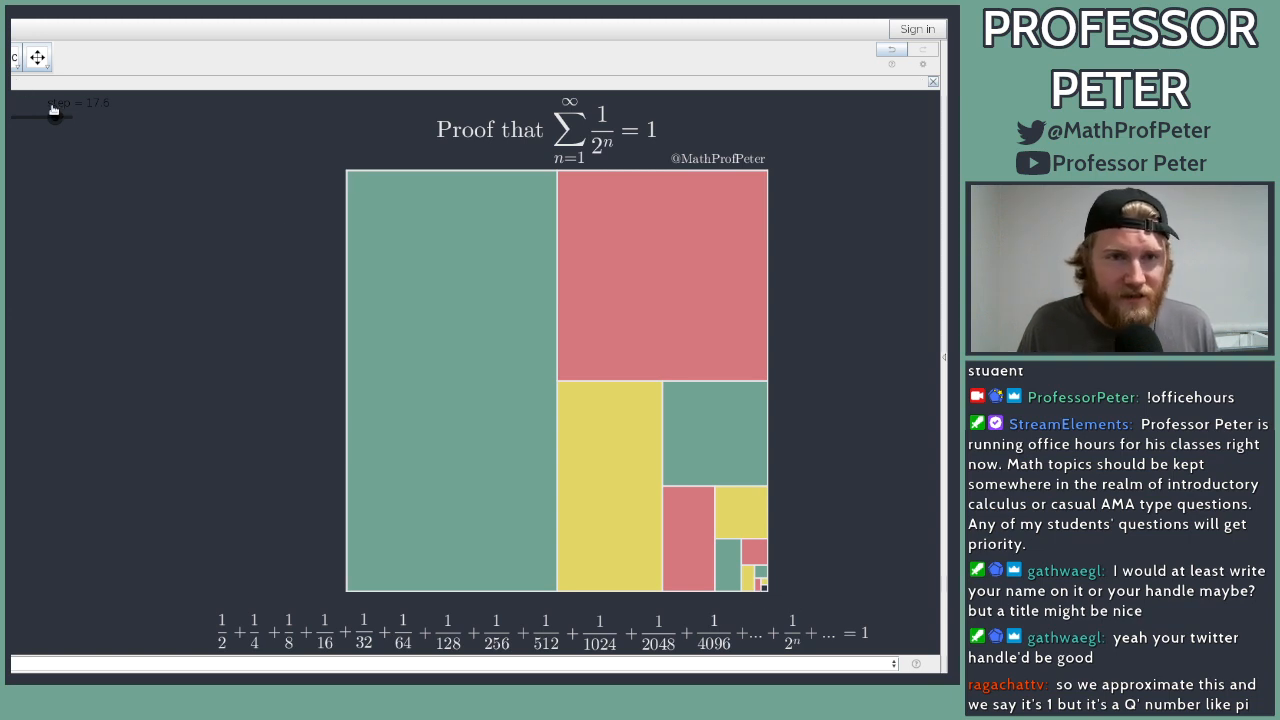
Step: Launch the Peek screen recorder and fit its MP4 recording frame around the title, square and fraction sum
{"action": "key", "text": "ctrl+space"}
{"action": "type", "text": "peek"}
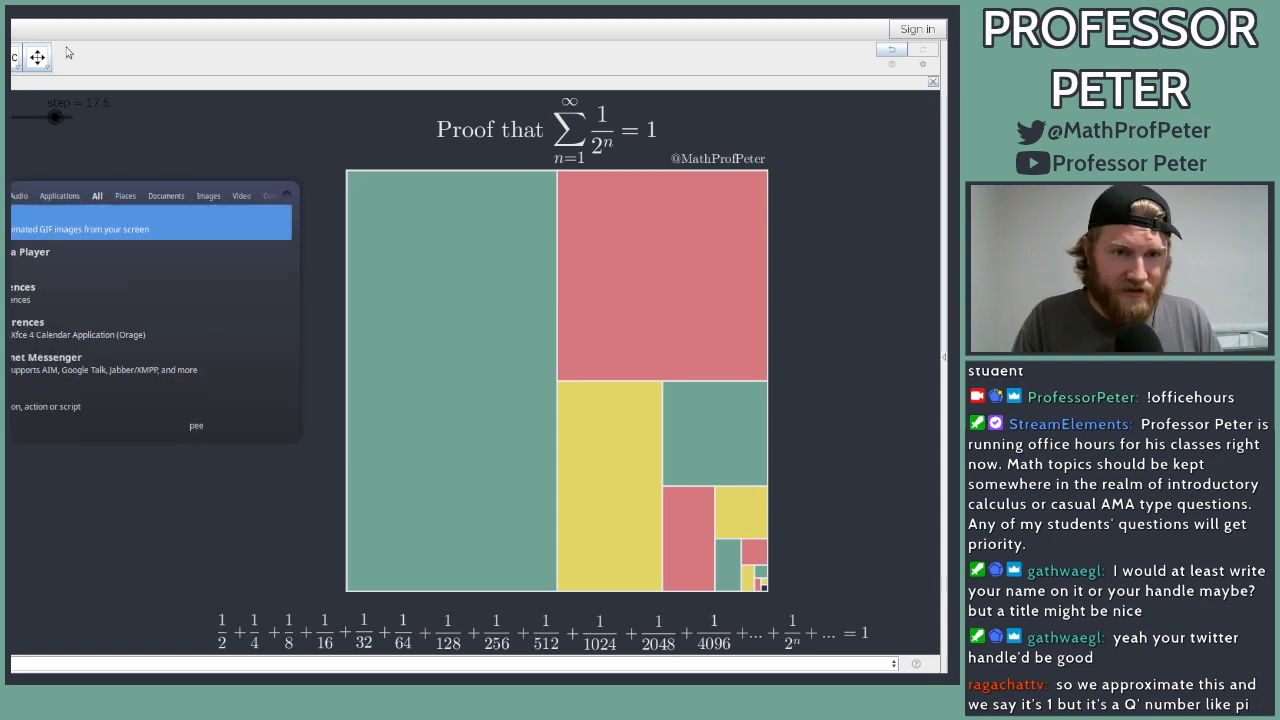
{"action": "key", "text": "Return"}
{"action": "left_click_drag", "start_coordinate": [65, 90], "coordinate": [587, 84]}
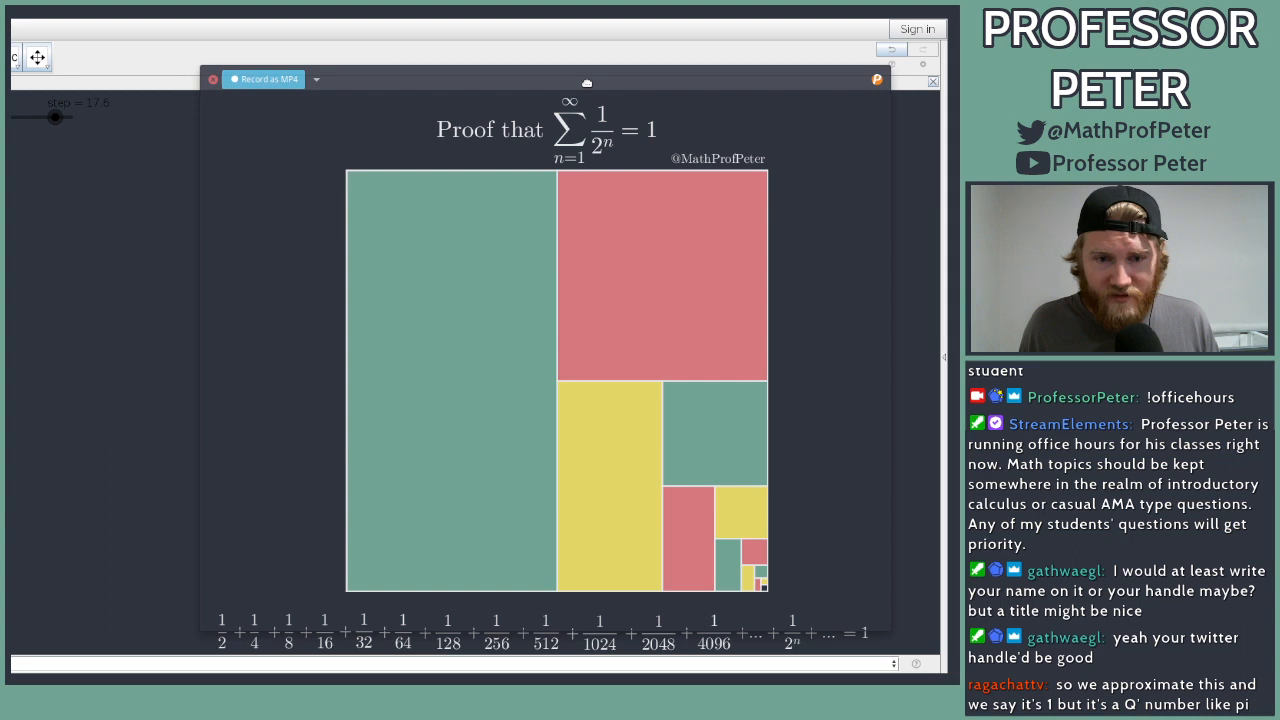
{"action": "left_click_drag", "start_coordinate": [587, 82], "coordinate": [587, 80]}
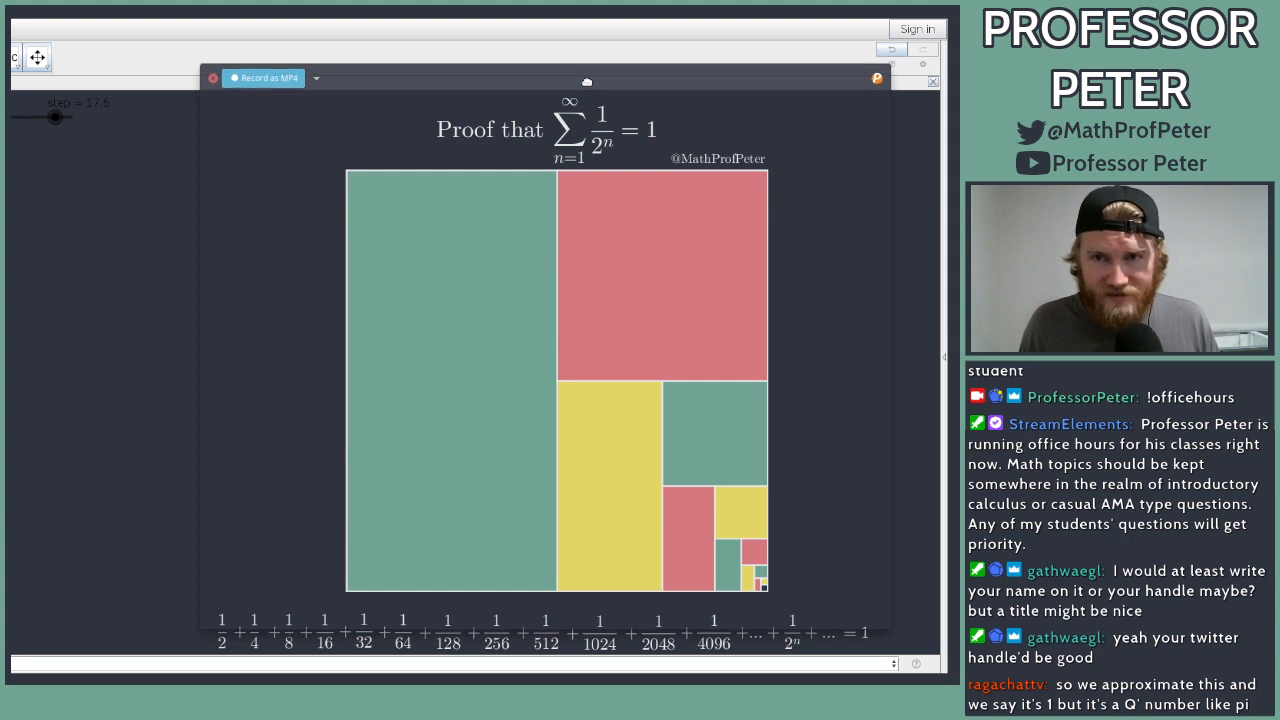
{"action": "left_click_drag", "start_coordinate": [885, 624], "coordinate": [883, 649]}
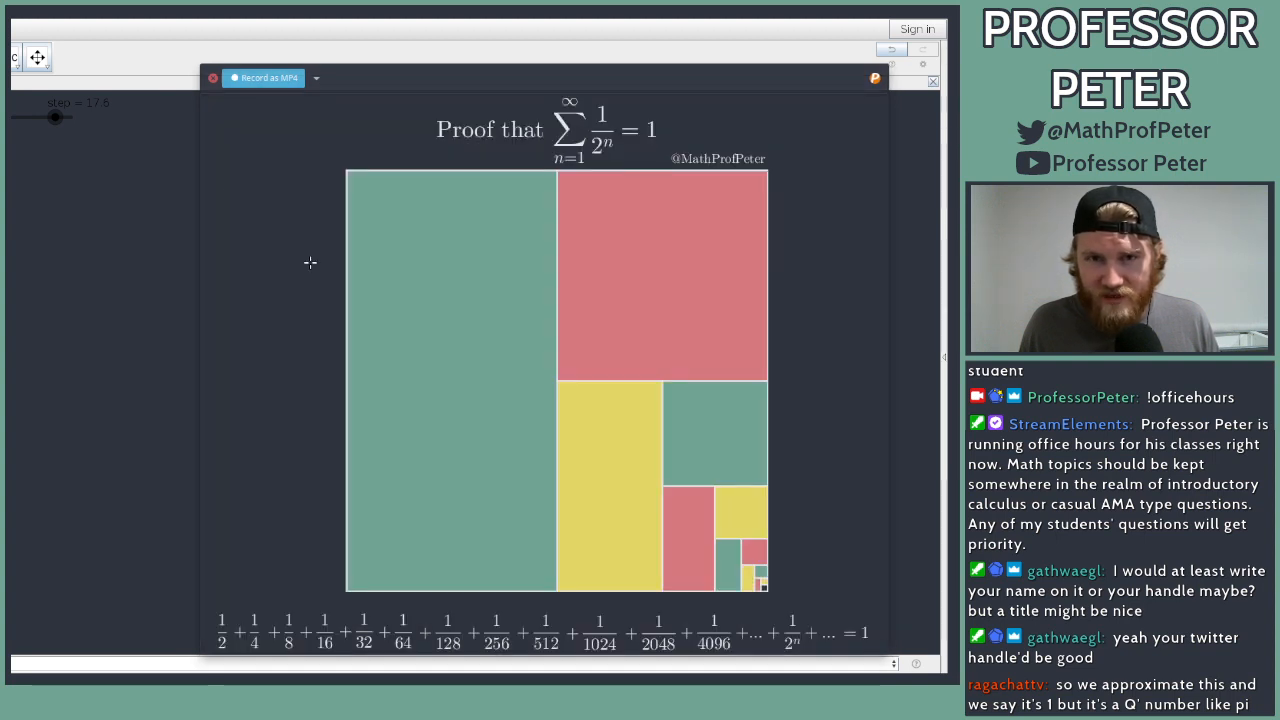
{"action": "left_click", "coordinate": [232, 80]}
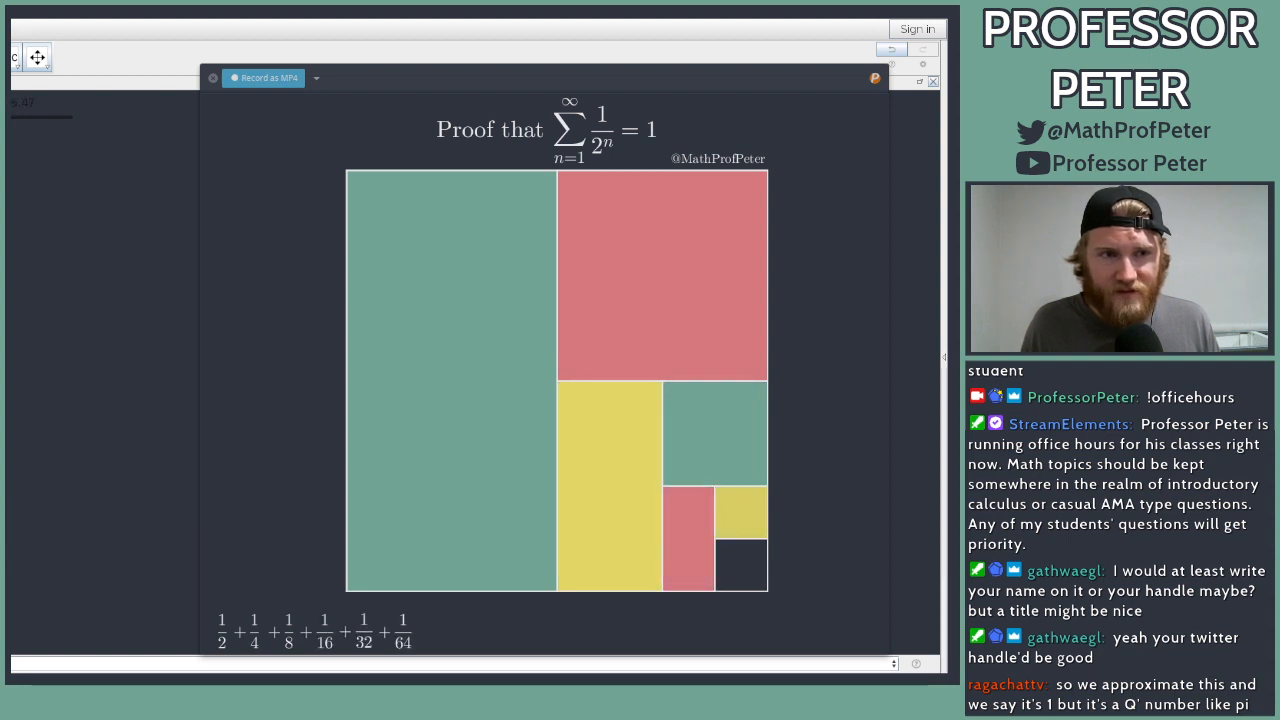
Step: Set the step slider's animation repeat to Increasing (Once) and return the slider to its start
{"action": "key", "text": "ctrl+e"}
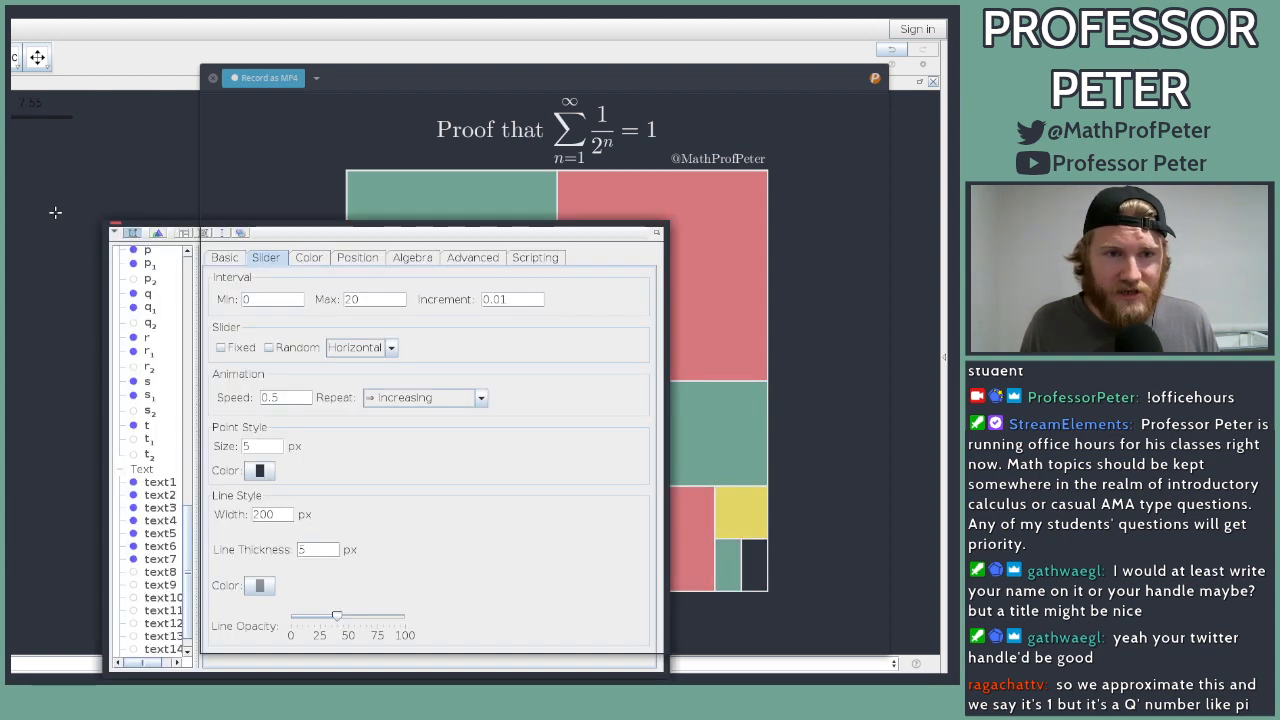
{"action": "left_click", "coordinate": [417, 398]}
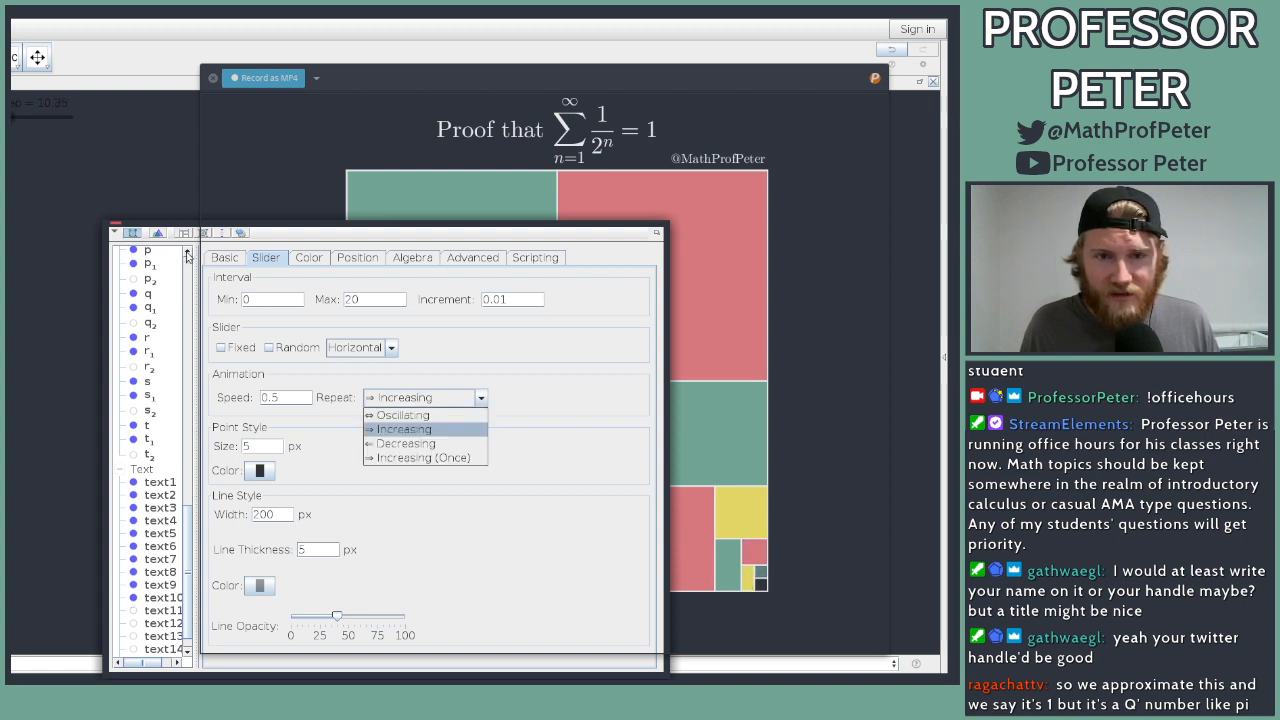
{"action": "left_click", "coordinate": [437, 457]}
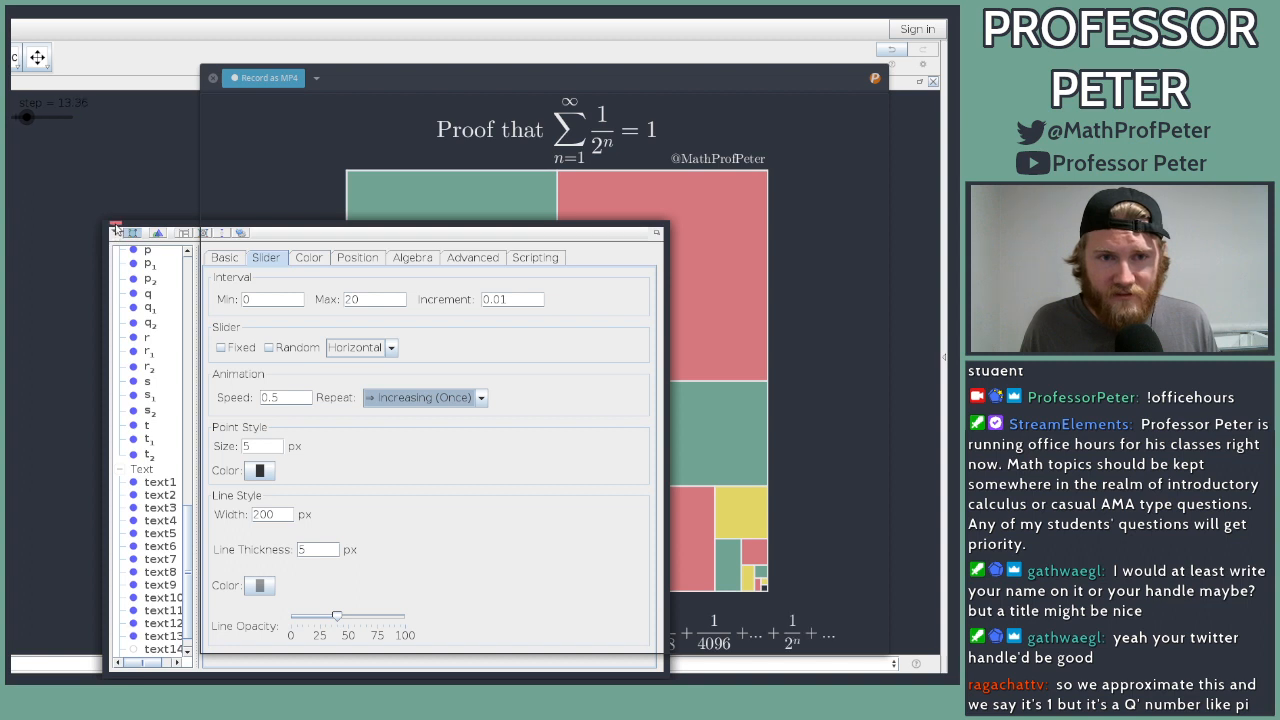
{"action": "left_click", "coordinate": [26, 106]}
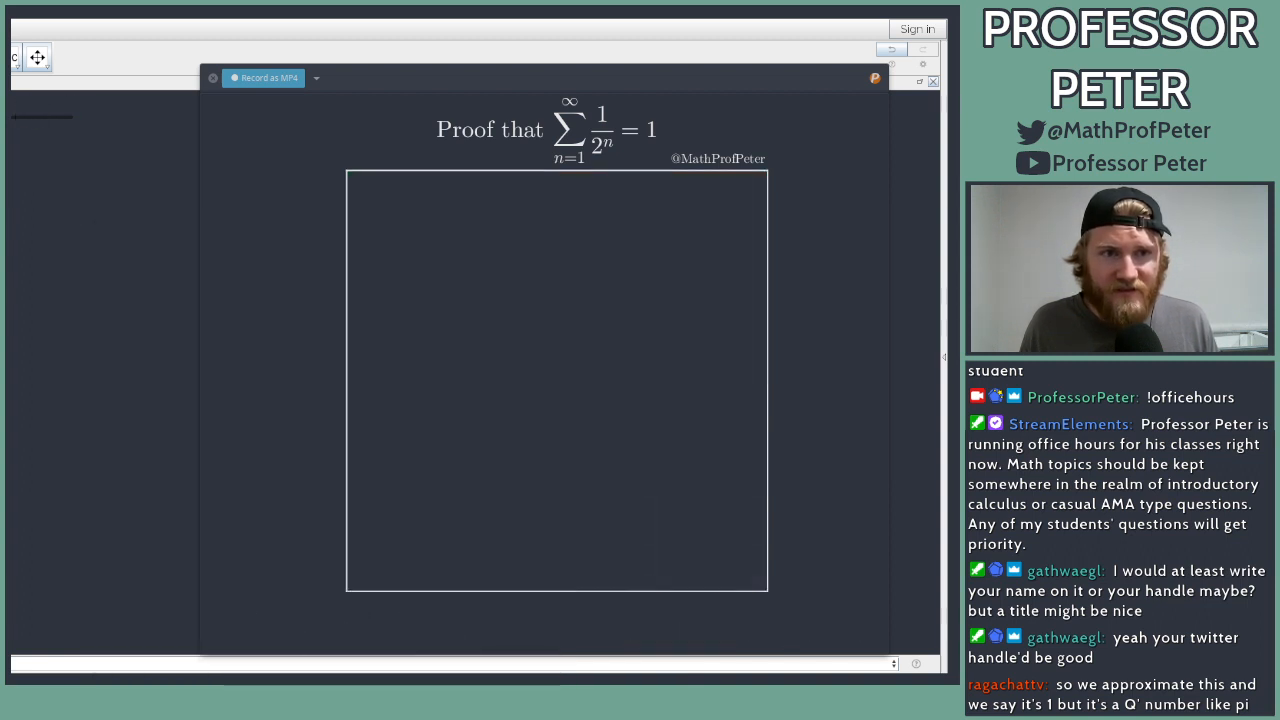
Step: Record the full step animation from empty square to completed sum as MP4 and save it as SquareGeometric.mp4 in the MTH 151 folder
{"action": "left_click", "coordinate": [257, 80]}
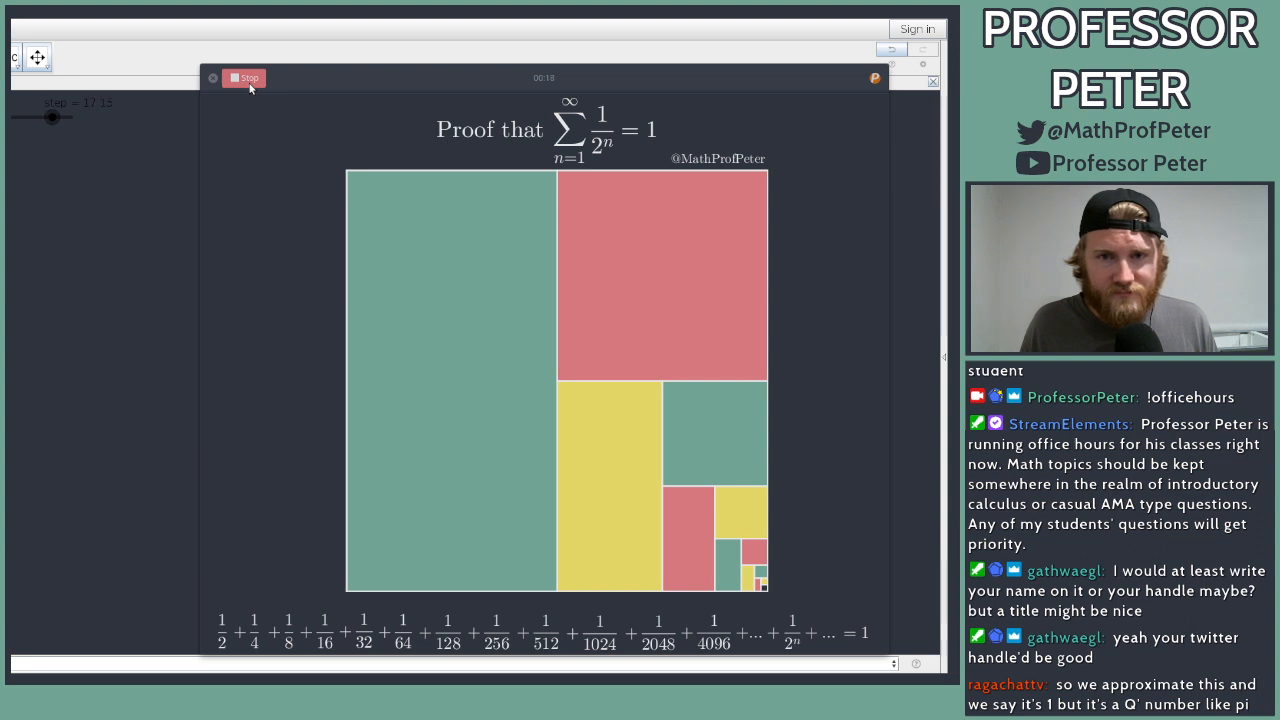
{"action": "left_click", "coordinate": [248, 78]}
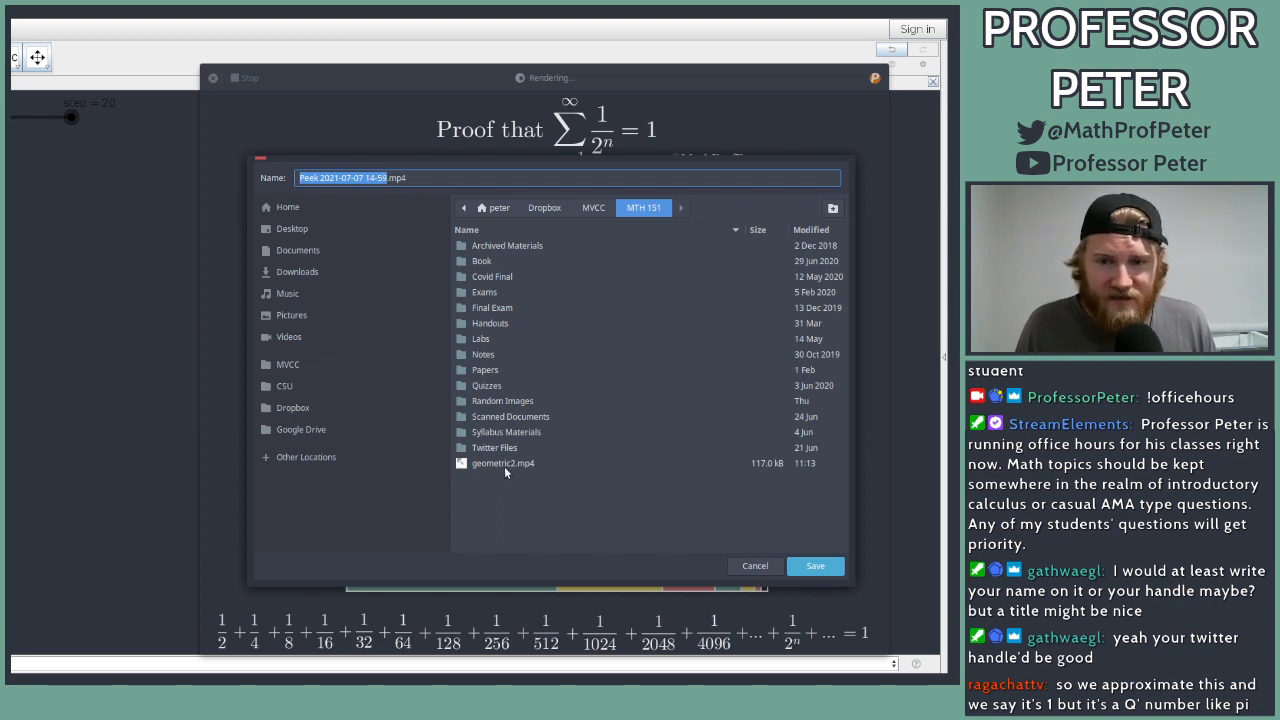
{"action": "left_click", "coordinate": [390, 178]}
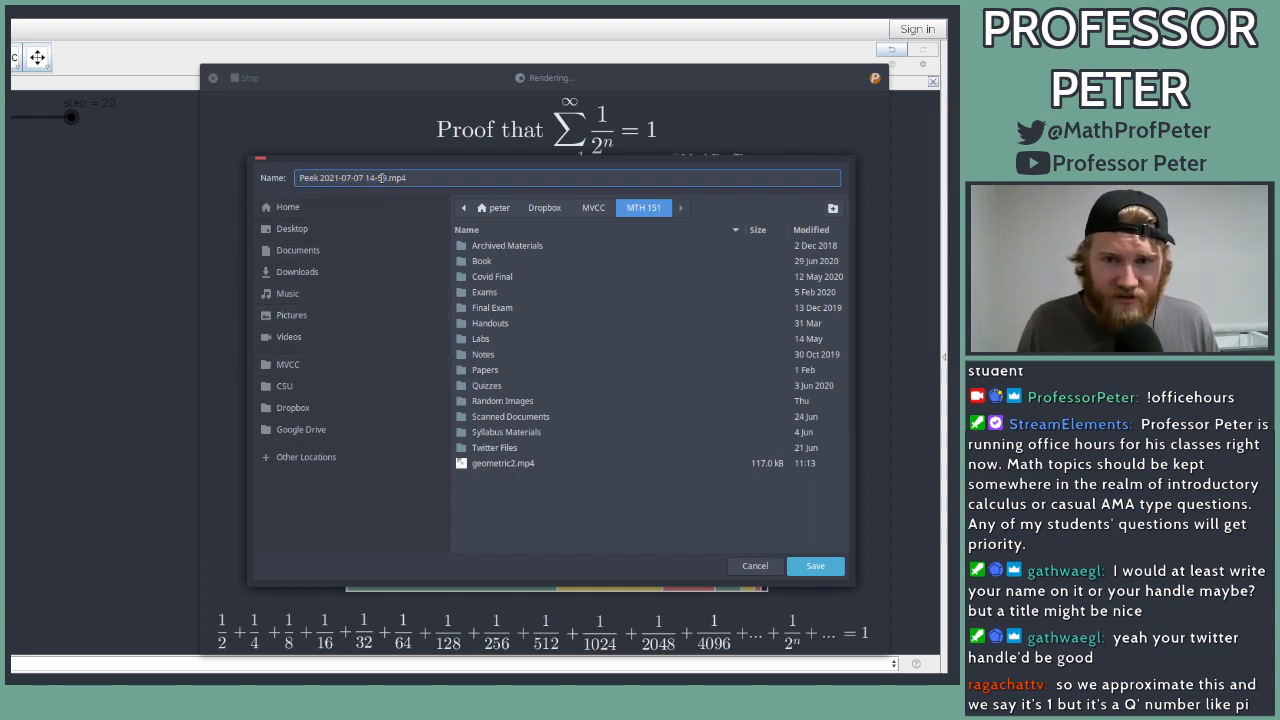
{"action": "left_click_drag", "start_coordinate": [386, 178], "coordinate": [248, 173]}
{"action": "key", "text": "BackSpace"}
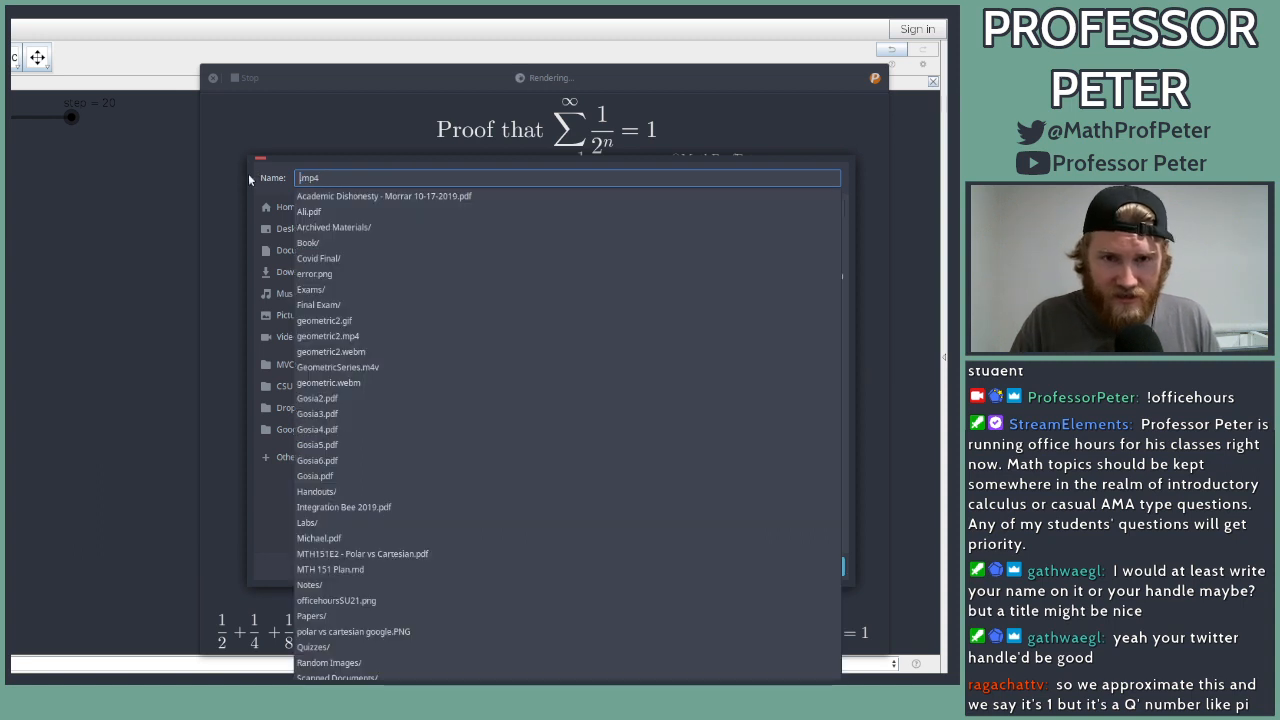
{"action": "type", "text": "Square"}
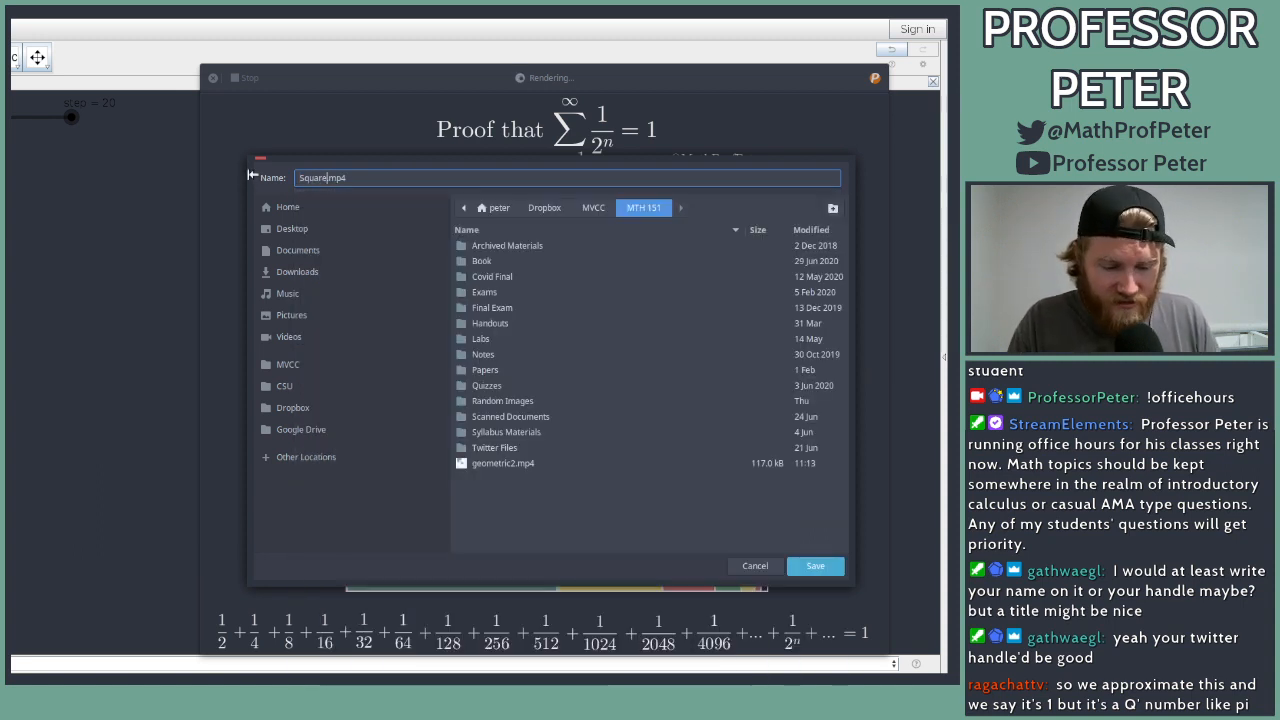
{"action": "type", "text": "Geometric"}
{"action": "key", "text": "Return"}
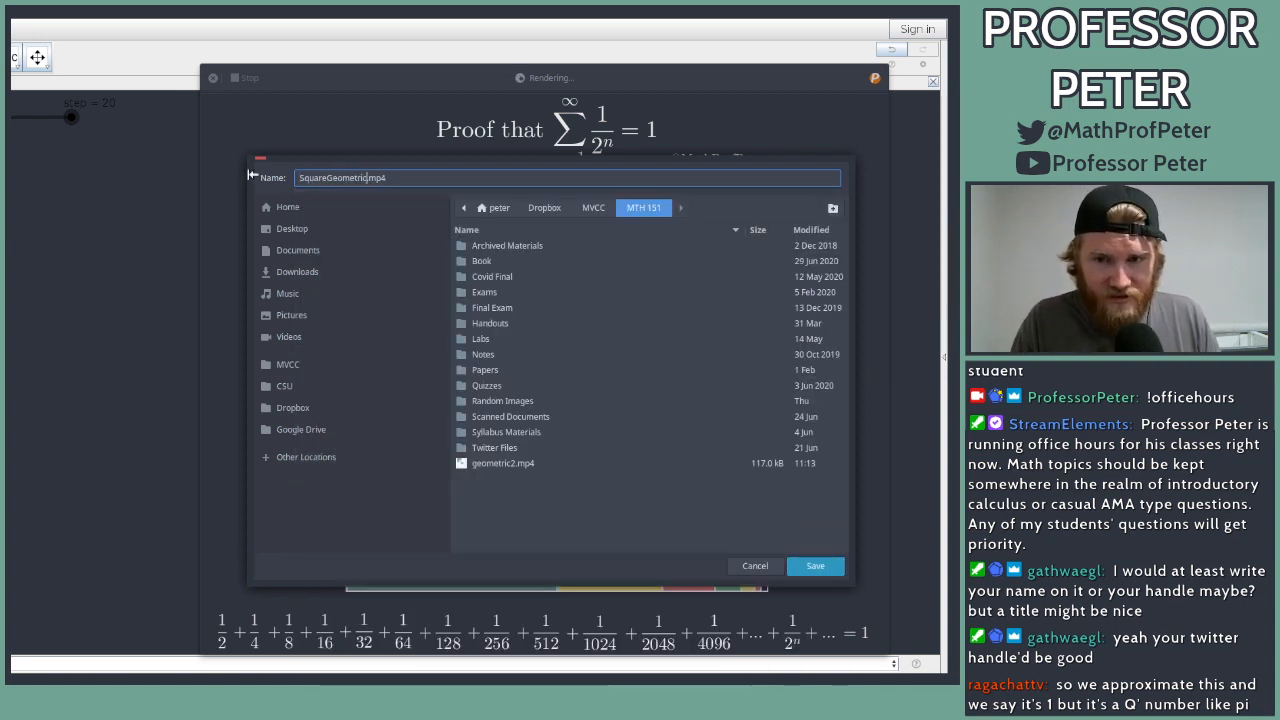